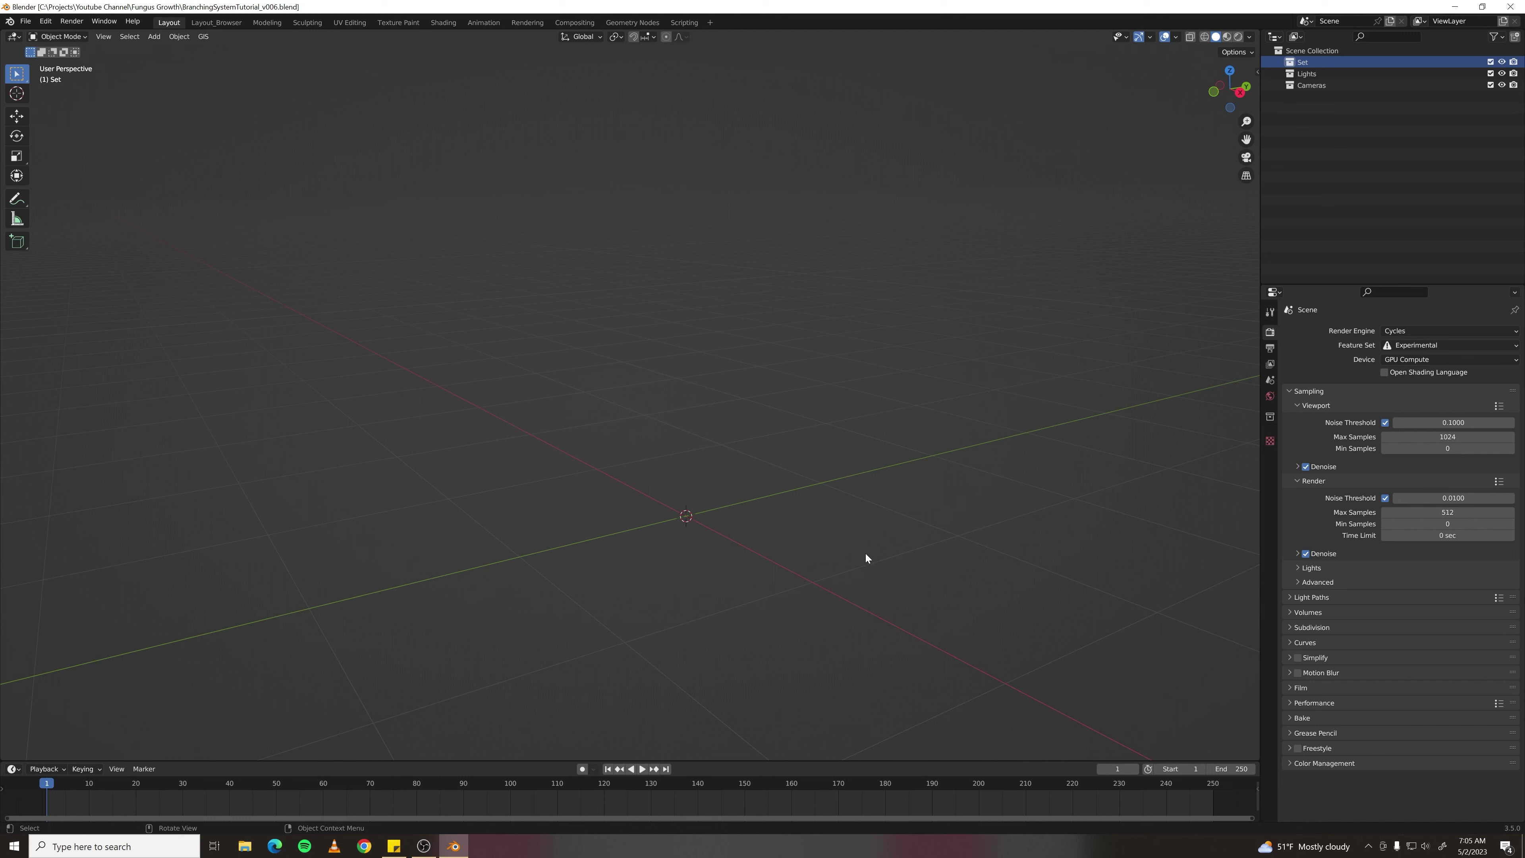
# - Set the scene's length unit to Centimeters
pyautogui.click(1270, 380)
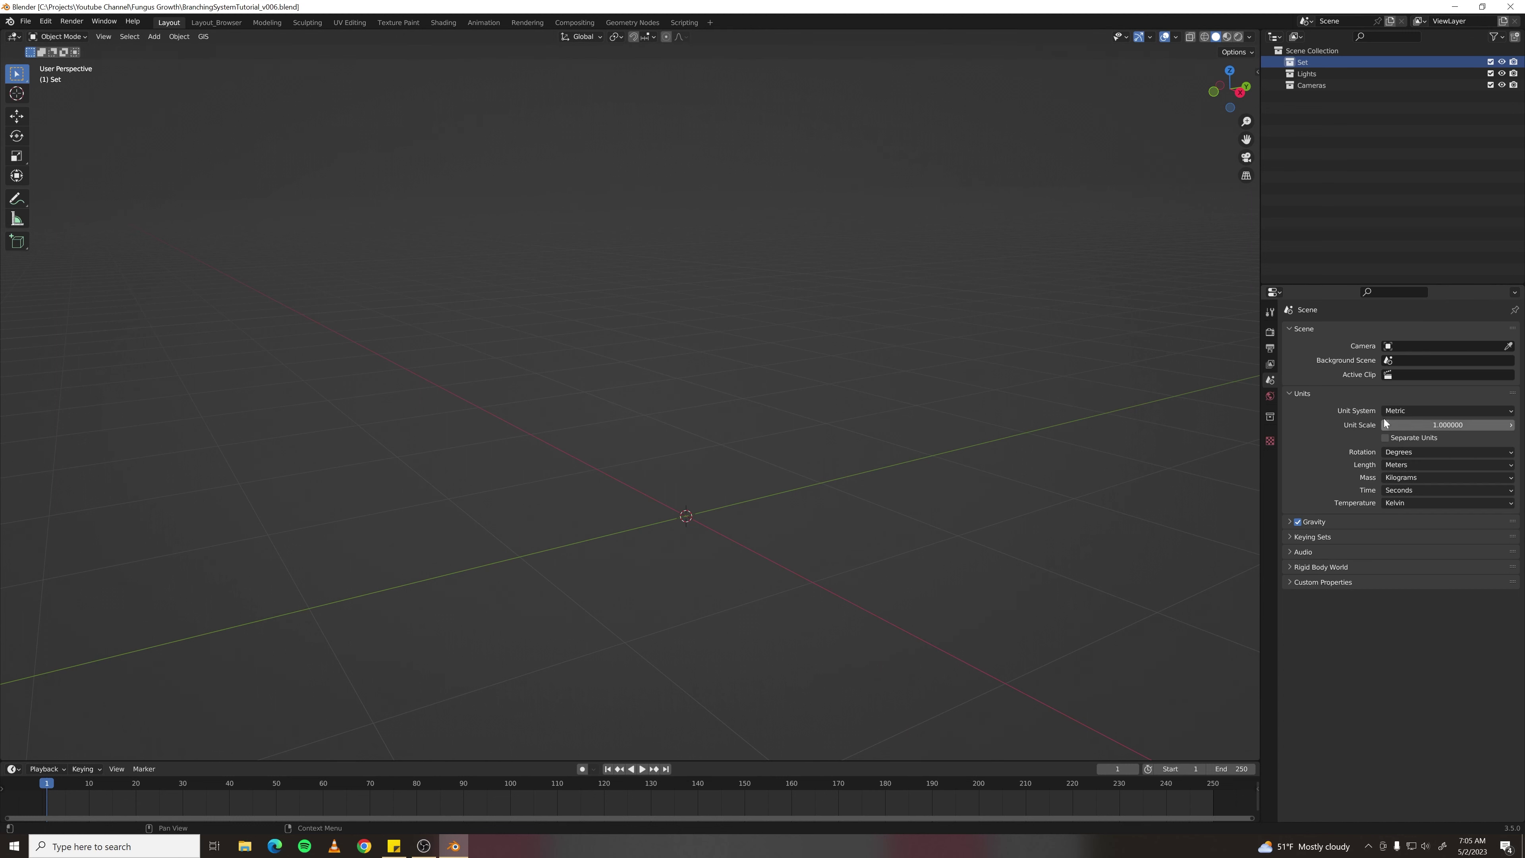
pyautogui.click(1394, 465)
pyautogui.click(1412, 515)
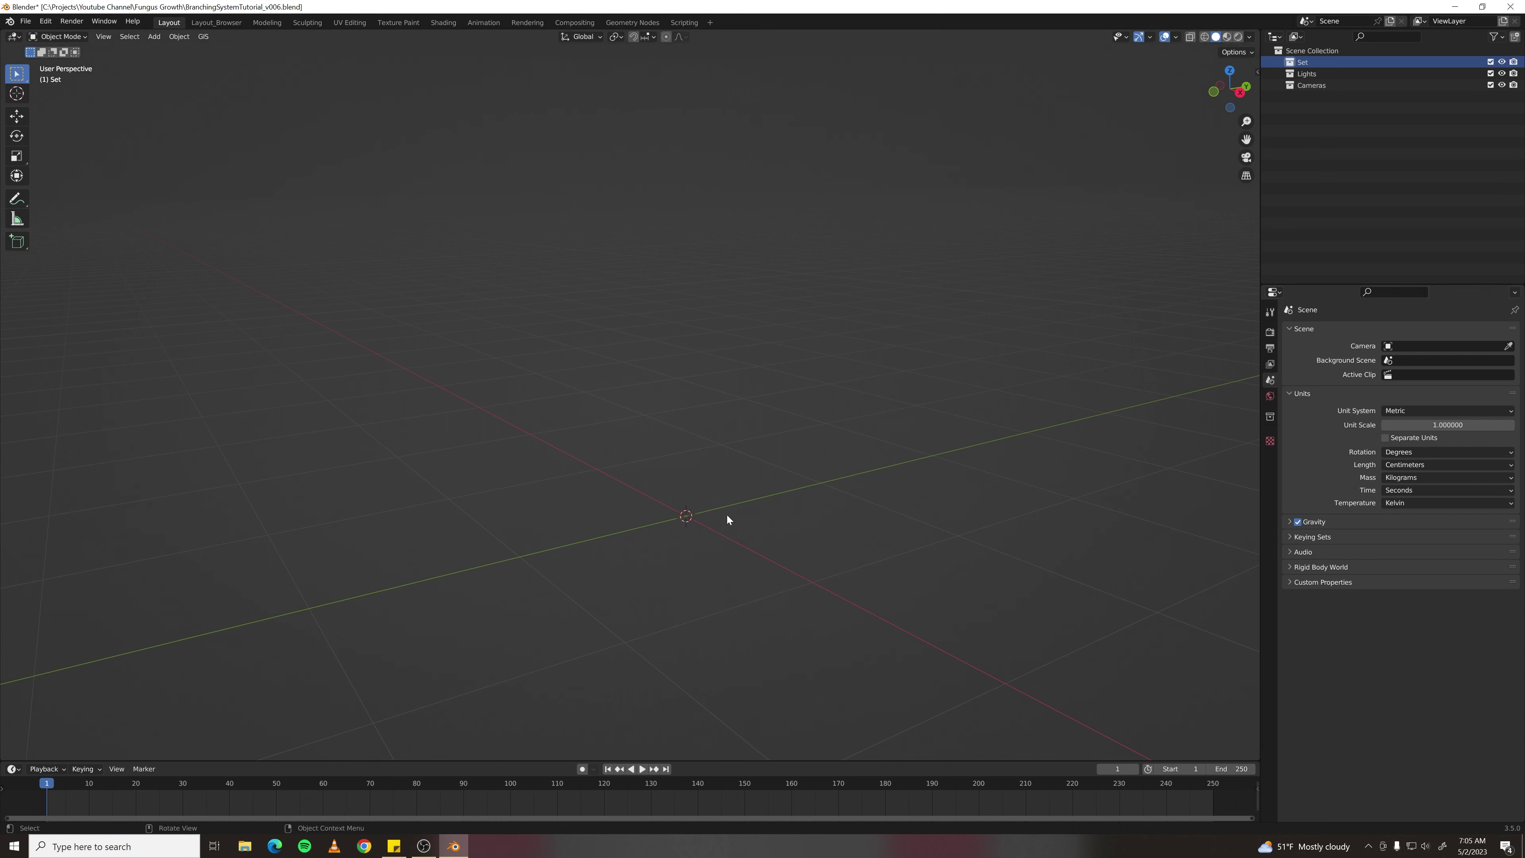
# - Add a monkey mesh and scale it down uniformly to about 0.146, roughly 40 cm wide
pyautogui.hotkey('shift', 'a')
pyautogui.moveTo(720, 480)
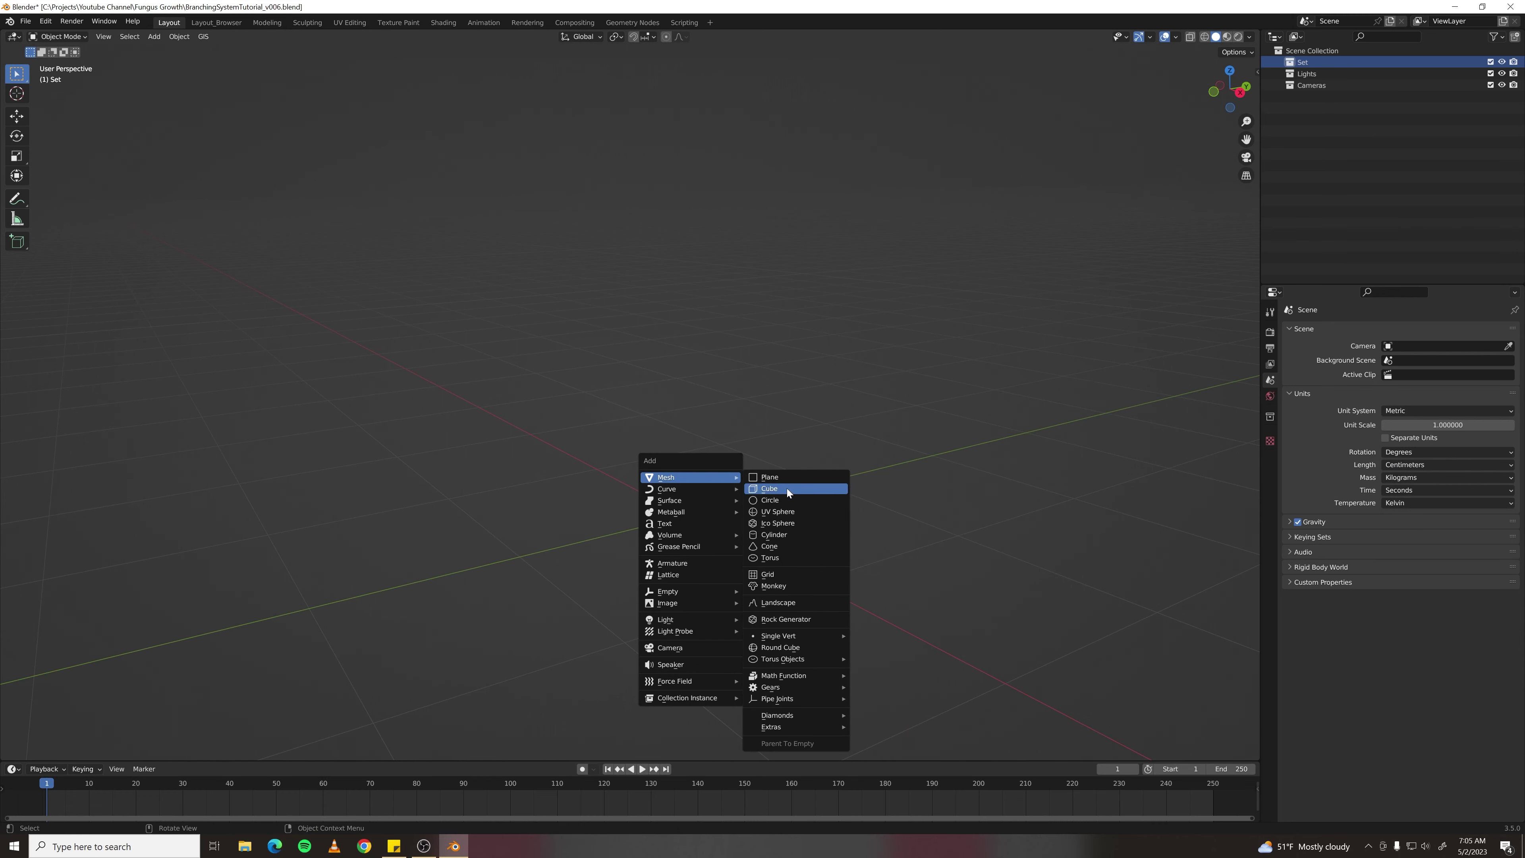
pyautogui.click(797, 585)
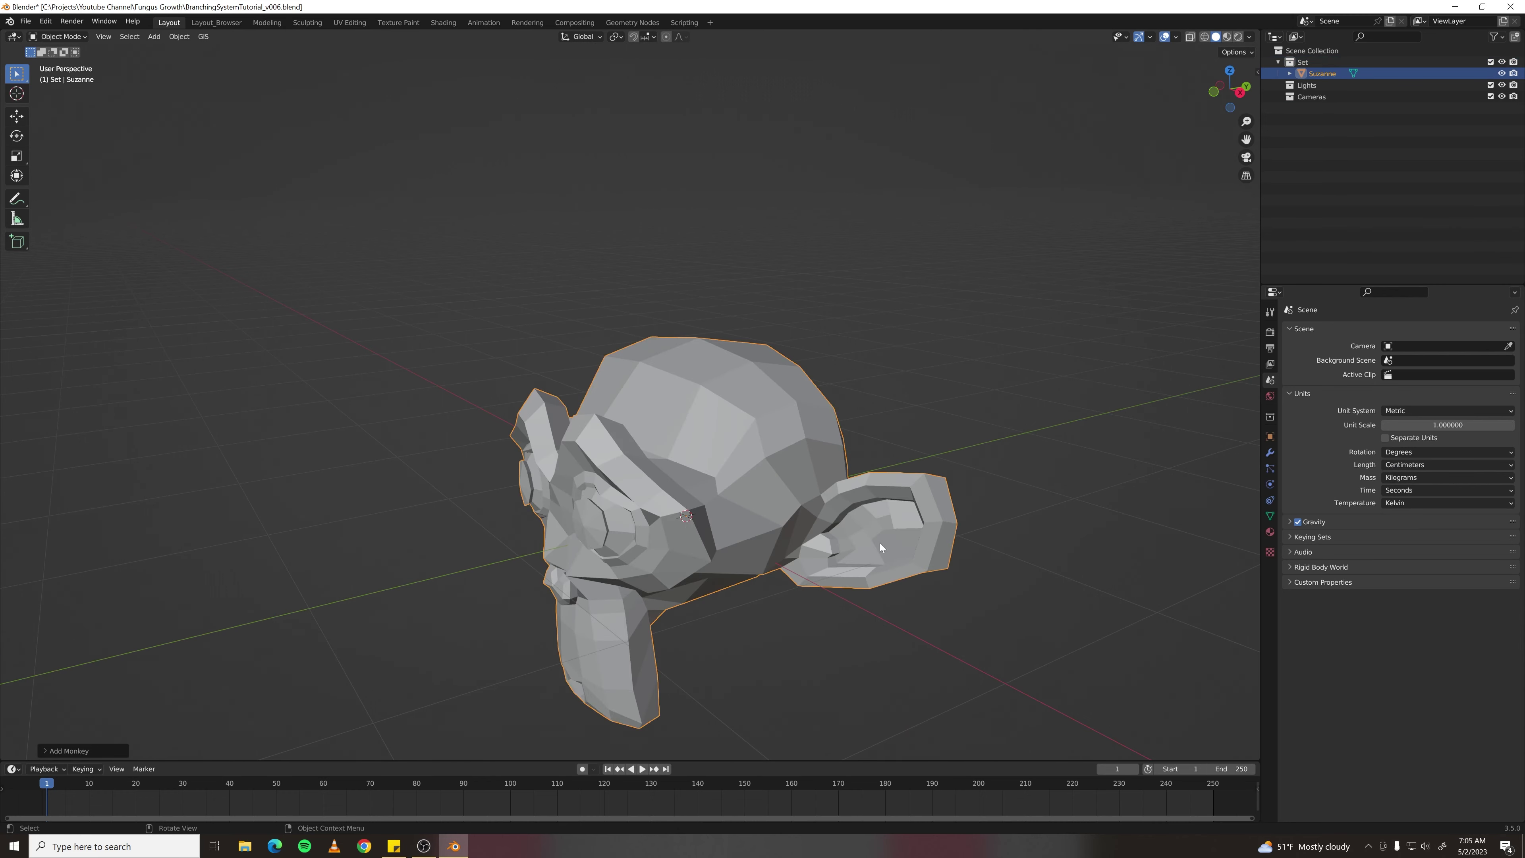
pyautogui.press('s')
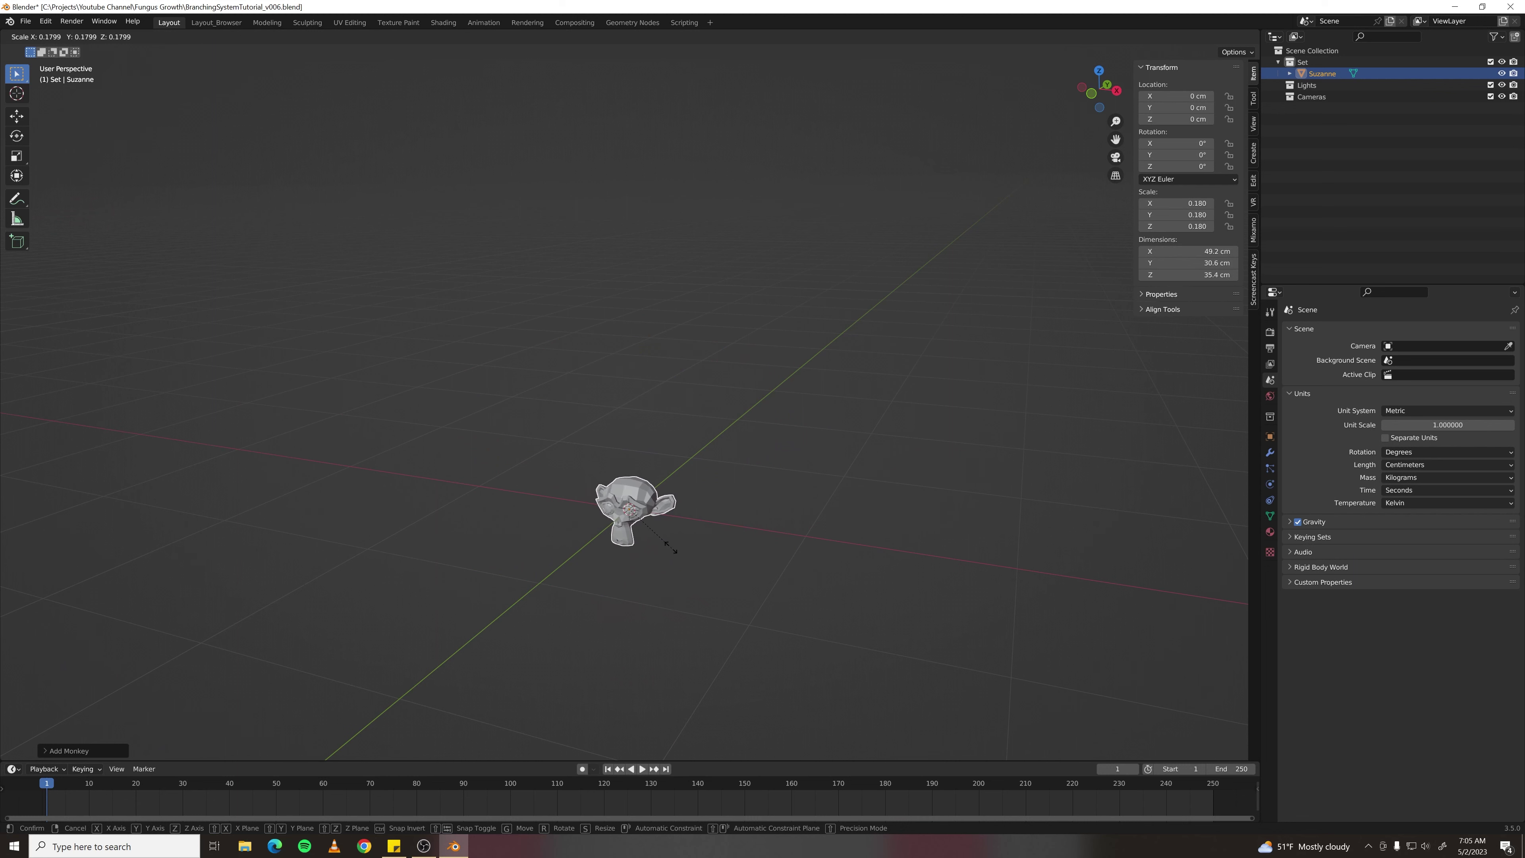
pyautogui.click(666, 543)
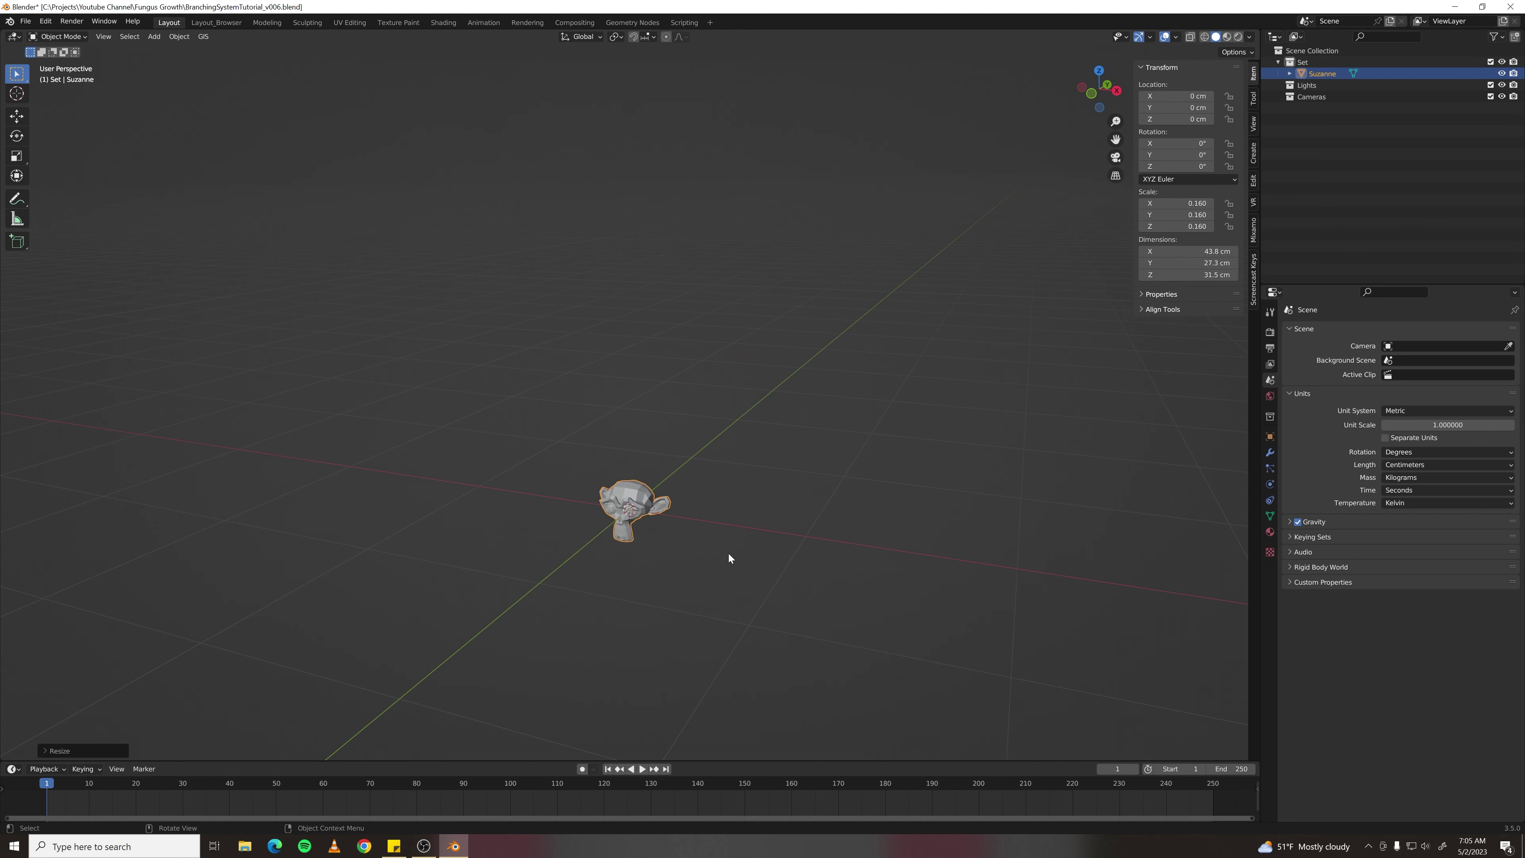
pyautogui.press('s')
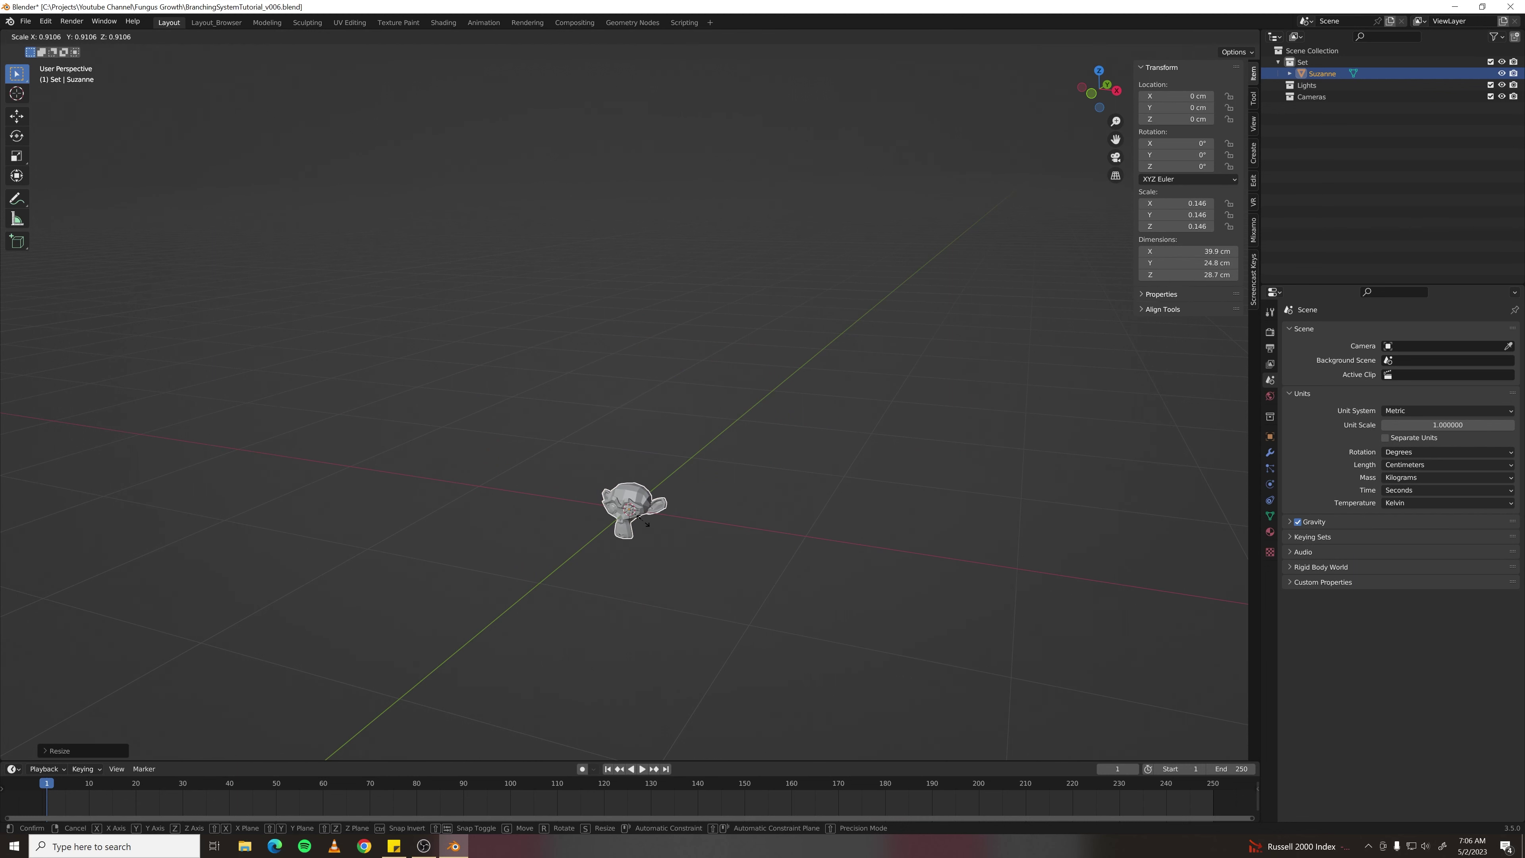
pyautogui.click(655, 528)
# - Move the monkey head along the X axis to about 37.4 cm
pyautogui.scroll(3, 622, 548)
pyautogui.moveTo(622, 548); pyautogui.dragTo(692, 547, button='middle')
pyautogui.press('KP_Decimal')
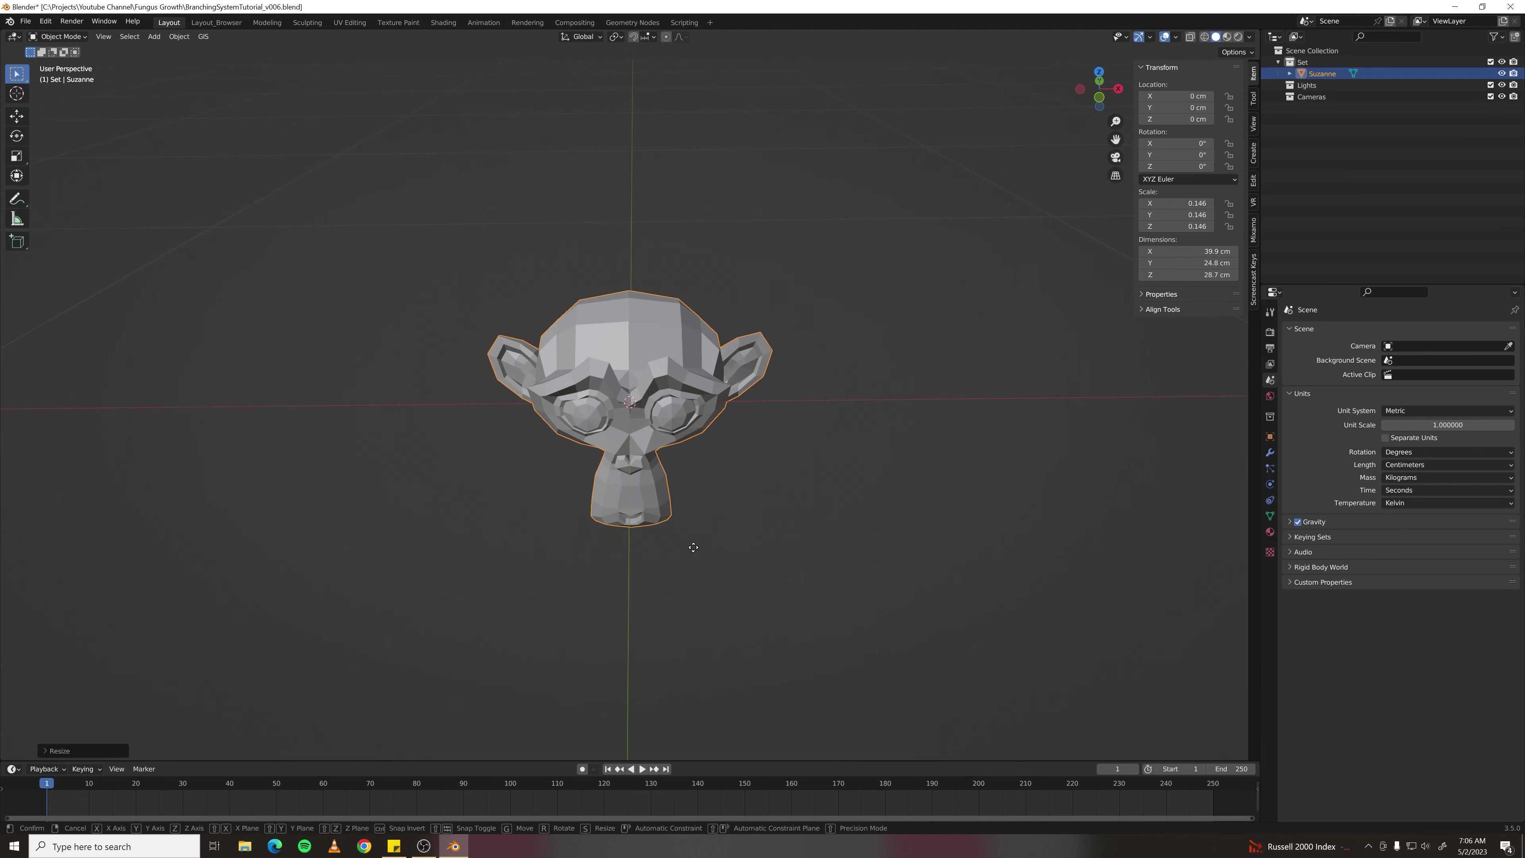
pyautogui.press('g')
pyautogui.press('x')
pyautogui.click(1015, 548)
# - Tilt the monkey head to about -36.8° around X and raise it along Z to about 5.2 cm
pyautogui.press('r')
pyautogui.press('x')
pyautogui.click(1011, 433)
pyautogui.press('g')
pyautogui.press('z')
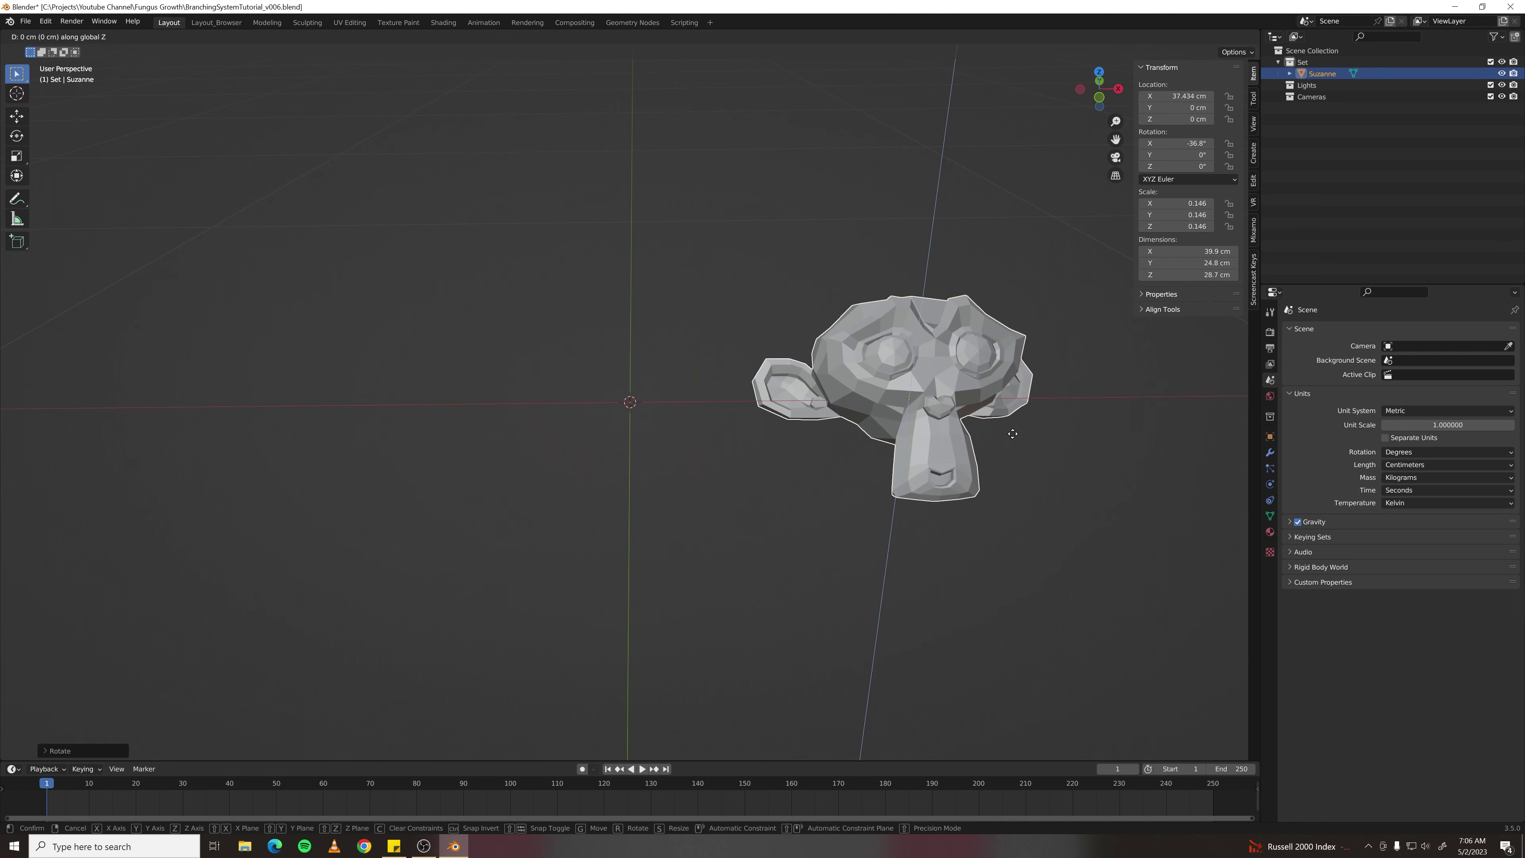
pyautogui.click(1028, 147)
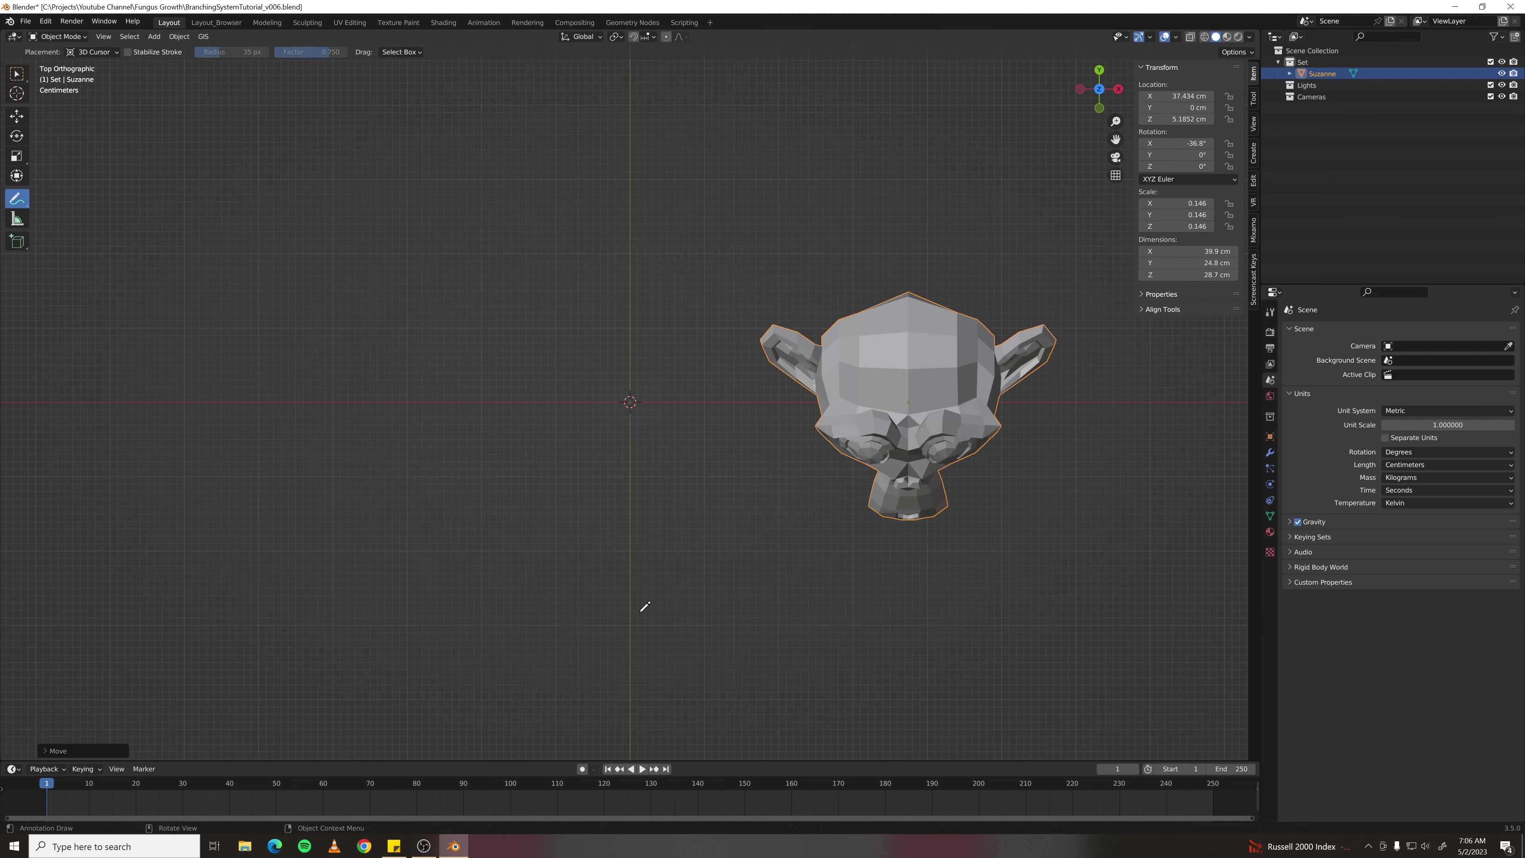
# - In top view, annotate a long main line with several branching strokes beside the monkey head
pyautogui.moveTo(642, 612)
pyautogui.mouseDown()
pyautogui.moveTo(618, 430)
pyautogui.moveTo(640, 204)
pyautogui.mouseUp()
pyautogui.moveTo(676, 538)
pyautogui.mouseDown()
pyautogui.moveTo(744, 446)
pyautogui.moveTo(727, 424)
pyautogui.moveTo(789, 436)
pyautogui.mouseUp()
pyautogui.moveTo(655, 473)
pyautogui.mouseDown()
pyautogui.moveTo(525, 451)
pyautogui.moveTo(485, 409)
pyautogui.mouseUp()
pyautogui.moveTo(595, 406)
pyautogui.mouseDown()
pyautogui.moveTo(657, 318)
pyautogui.moveTo(655, 286)
pyautogui.moveTo(749, 277)
pyautogui.mouseUp()
pyautogui.moveTo(580, 300); pyautogui.dragTo(531, 205)
pyautogui.moveTo(621, 214); pyautogui.dragTo(698, 171)
# - Add a Bezier curve at the origin and rename it SourceCurve
pyautogui.hotkey('shift', 'a')
pyautogui.moveTo(645, 382)
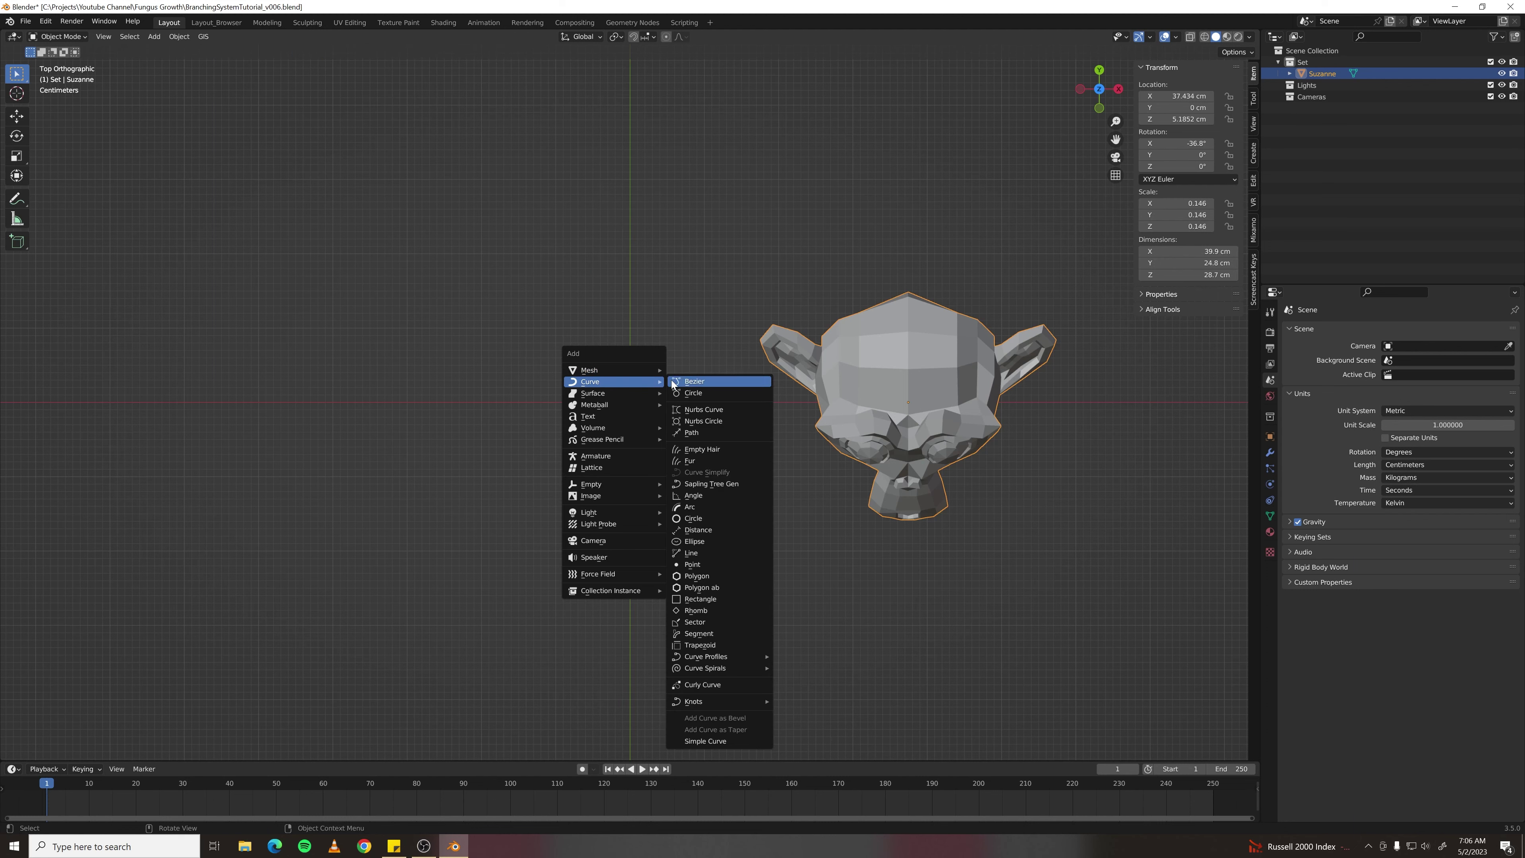
pyautogui.click(704, 381)
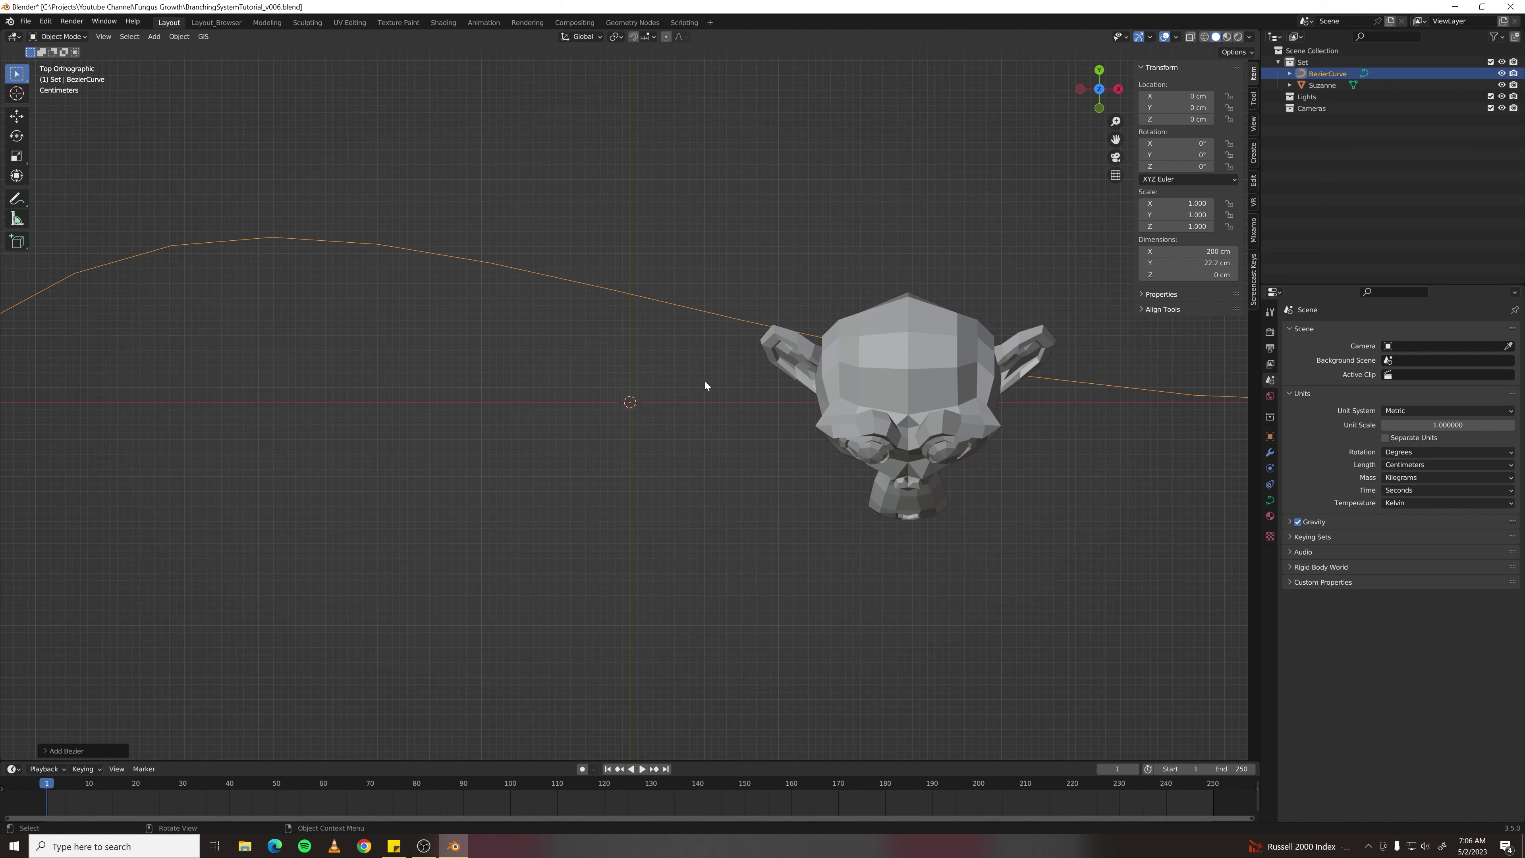
pyautogui.doubleClick(1328, 73)
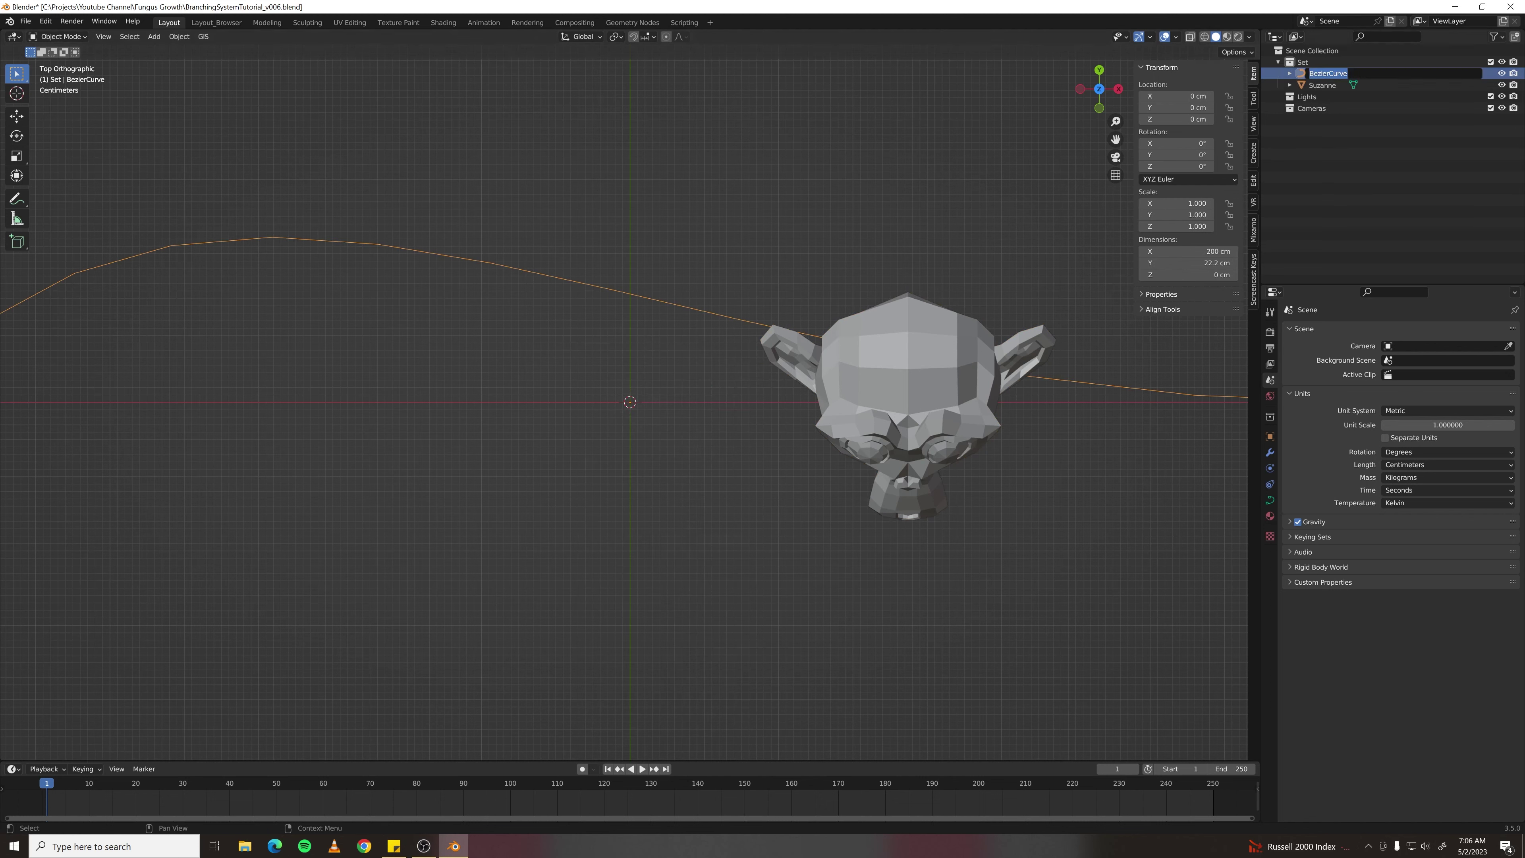
pyautogui.write('SourceCurve')
pyautogui.press('Return')
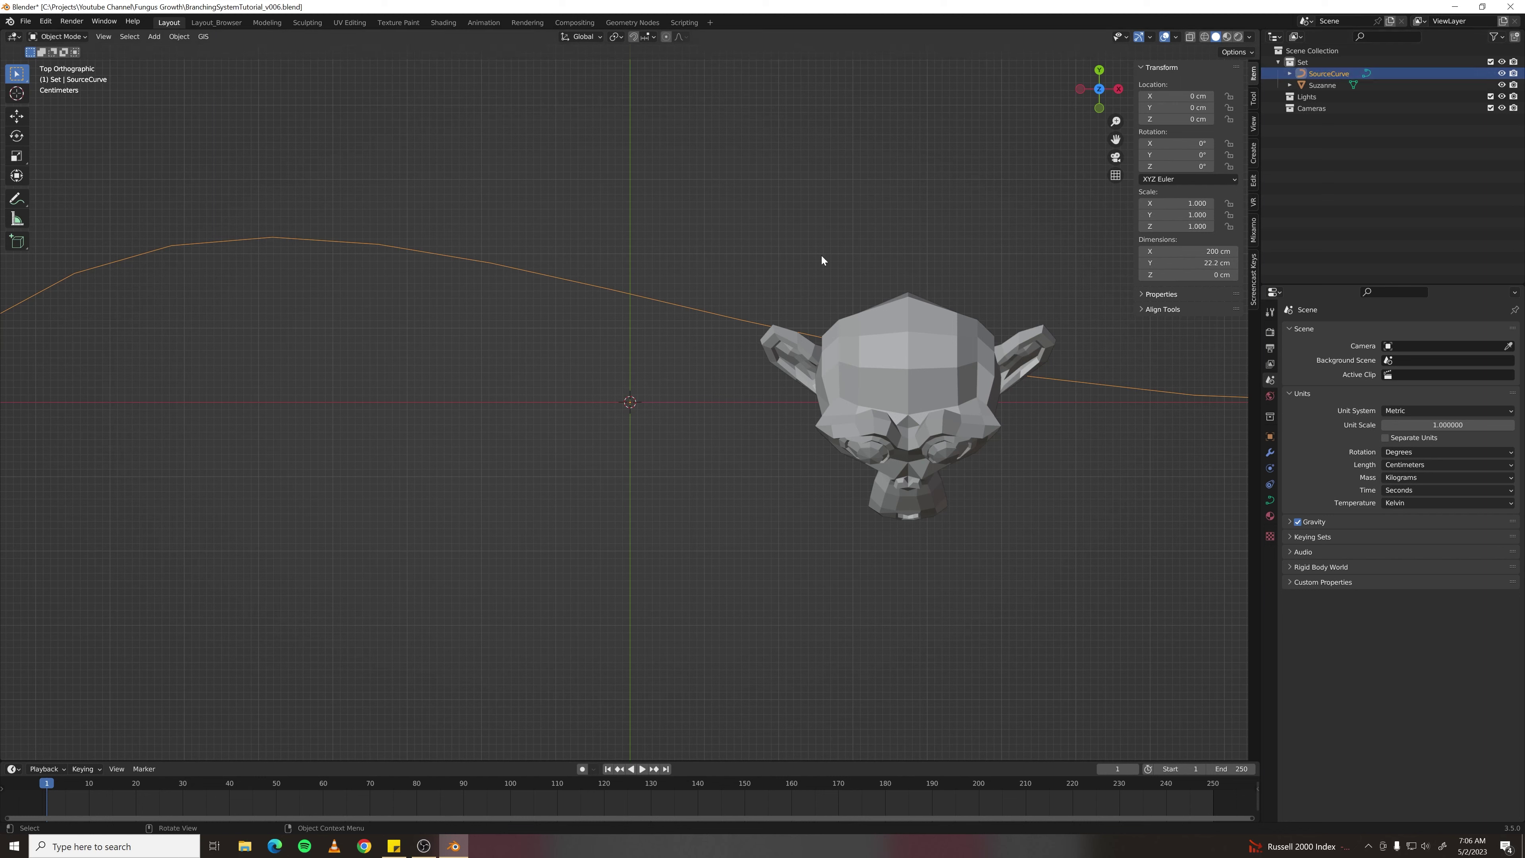
# - Replace SourceCurve's default points with a freehand wavy curve along the Y axis, about 5.2 by 52.2 cm
pyautogui.press('Tab')
pyautogui.press('x')
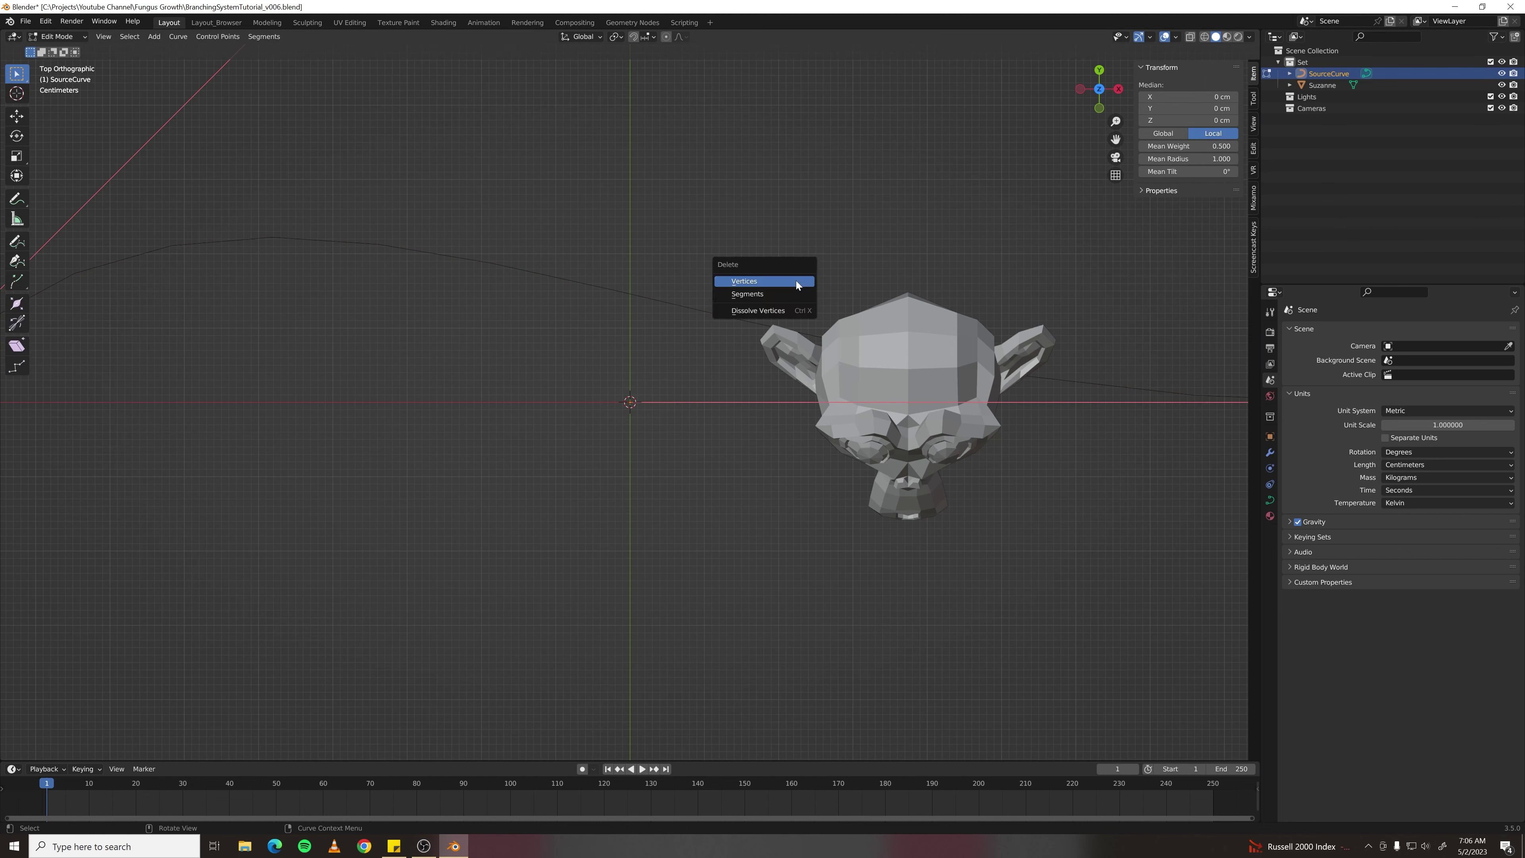
pyautogui.click(797, 283)
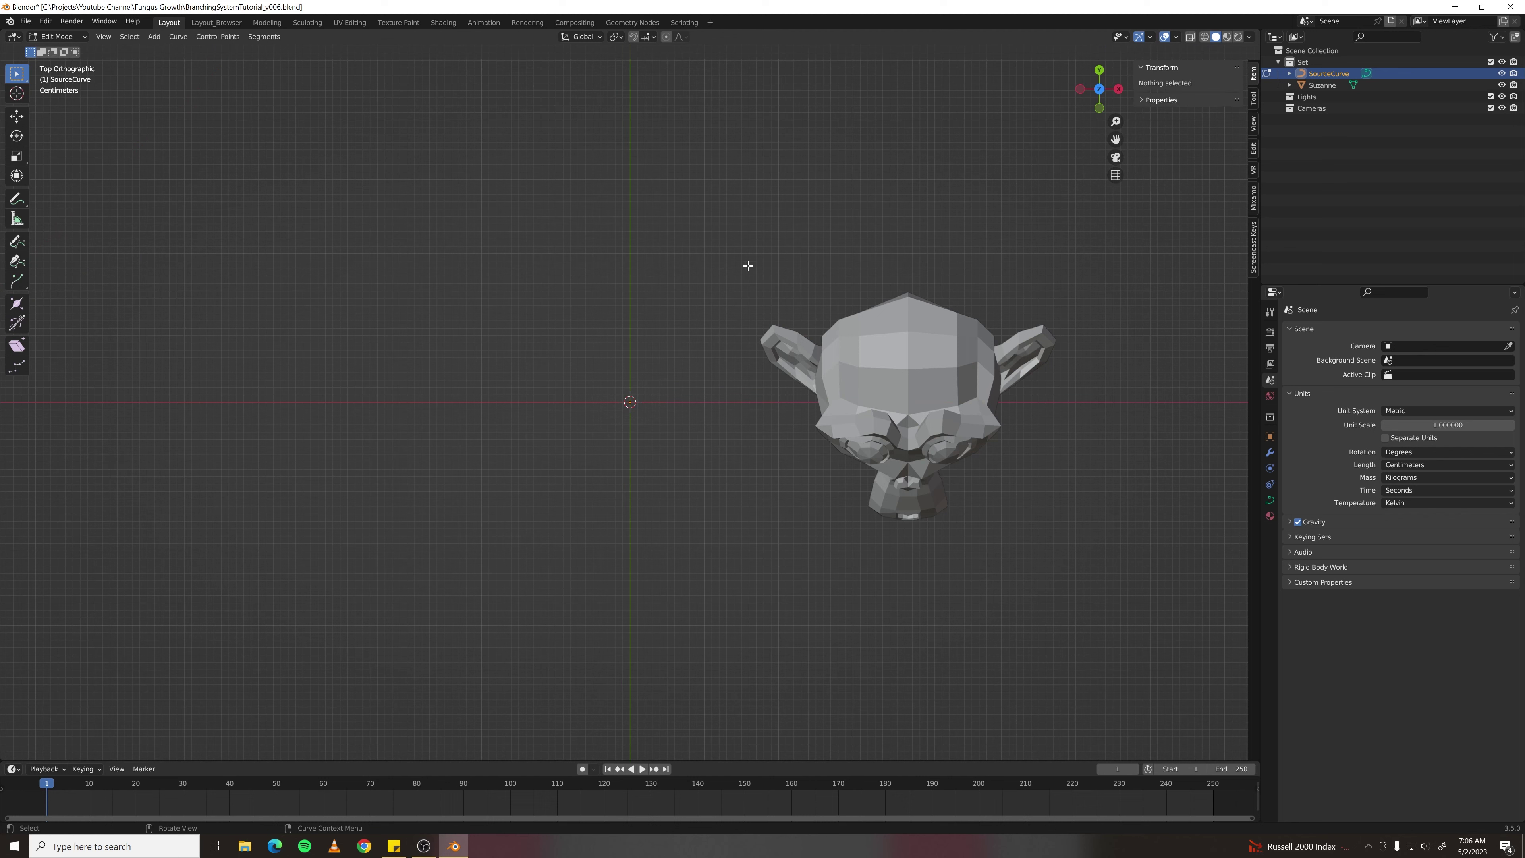
pyautogui.click(16, 241)
pyautogui.moveTo(616, 585)
pyautogui.mouseDown()
pyautogui.moveTo(650, 488)
pyautogui.moveTo(615, 294)
pyautogui.moveTo(647, 204)
pyautogui.mouseUp()
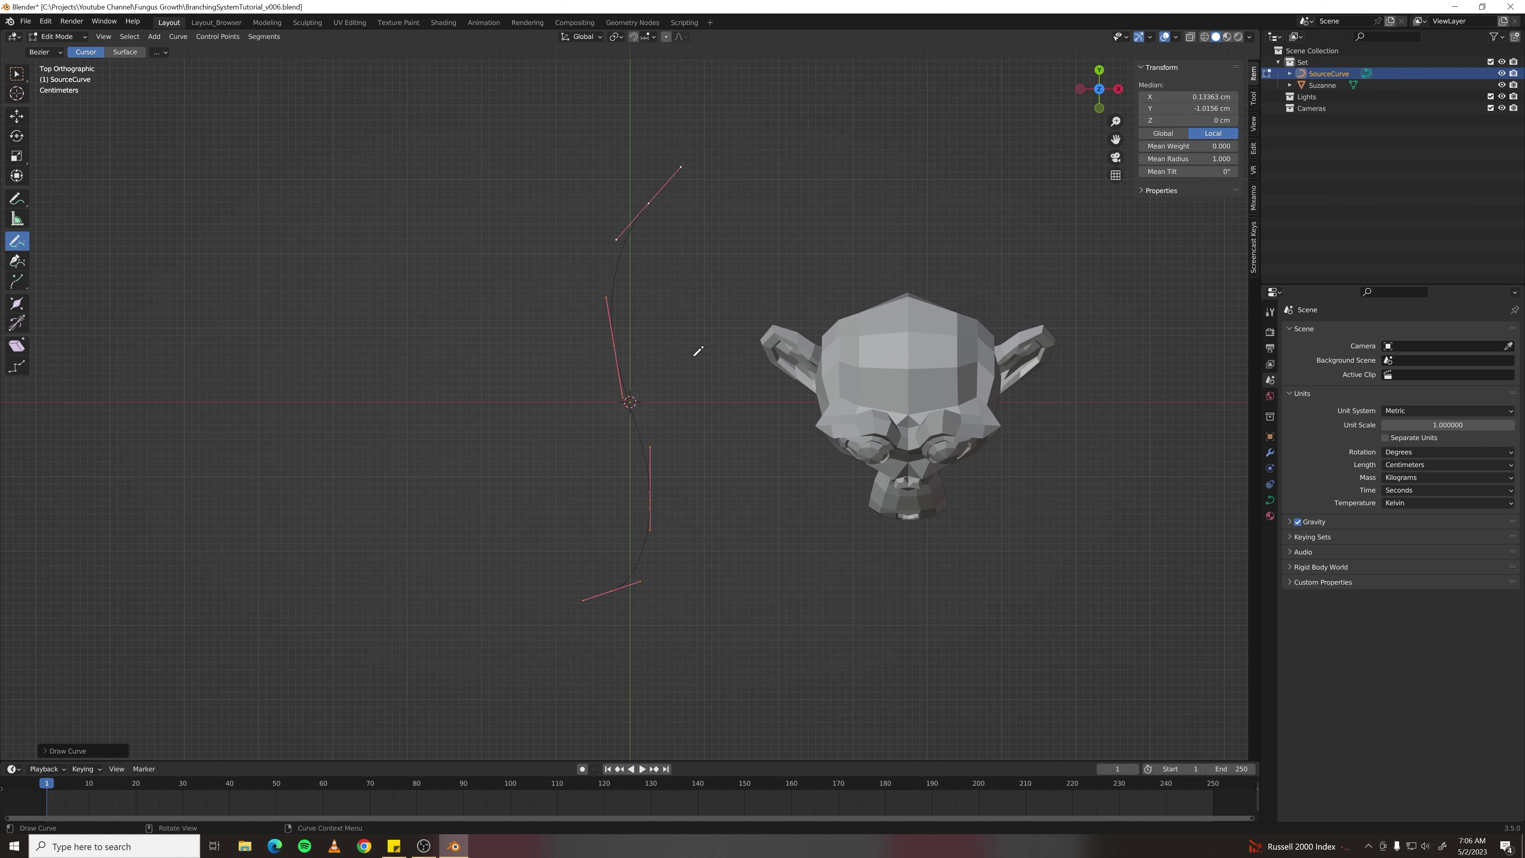
pyautogui.press('Tab')
# - Add a cube mesh and rename it FungusGrowth
pyautogui.hotkey('shift', 'a')
pyautogui.moveTo(692, 358)
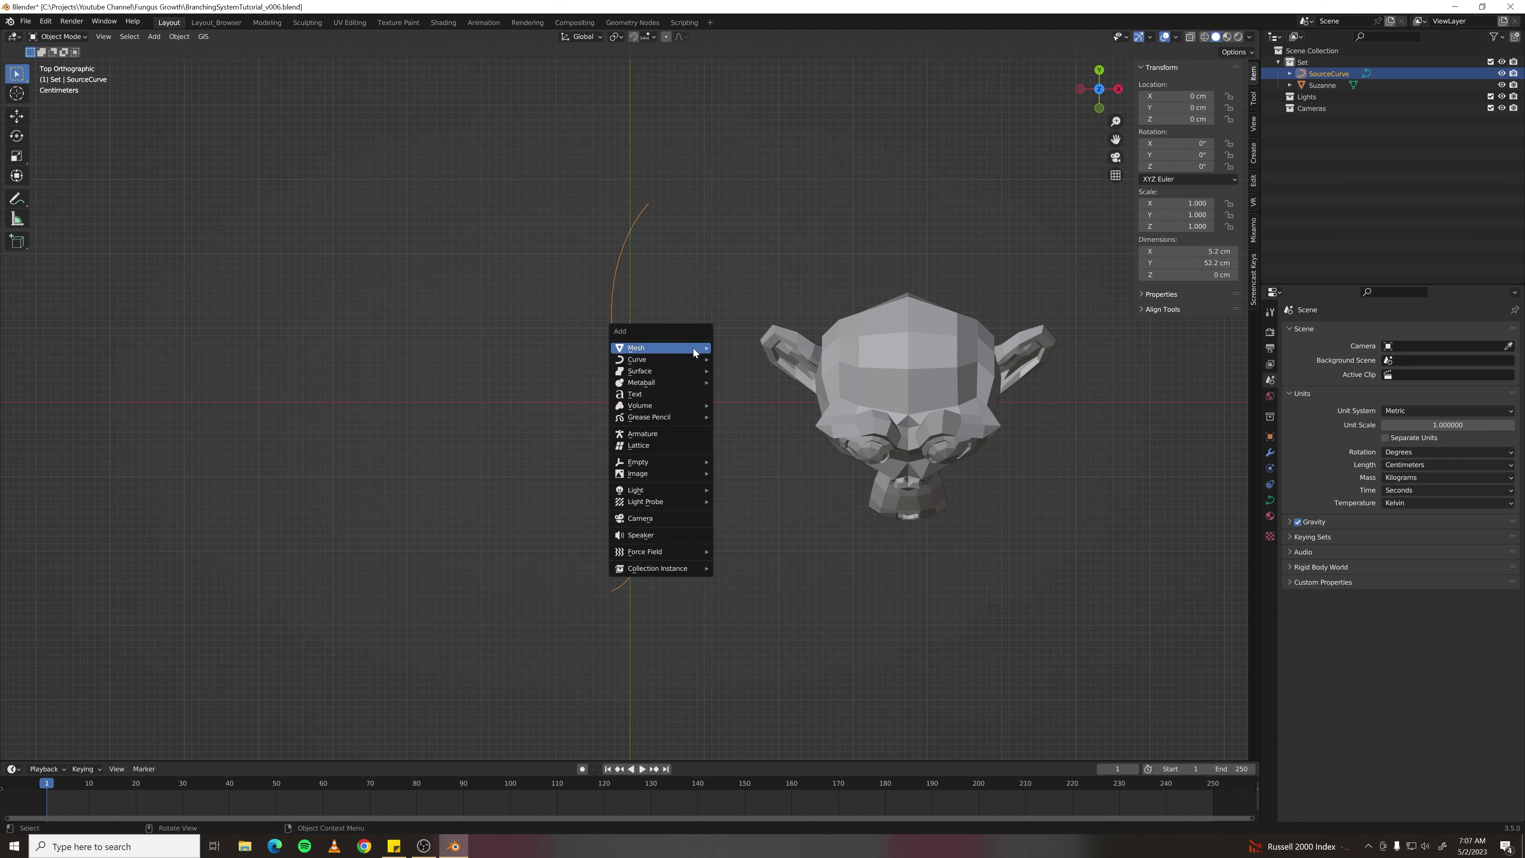
pyautogui.click(758, 360)
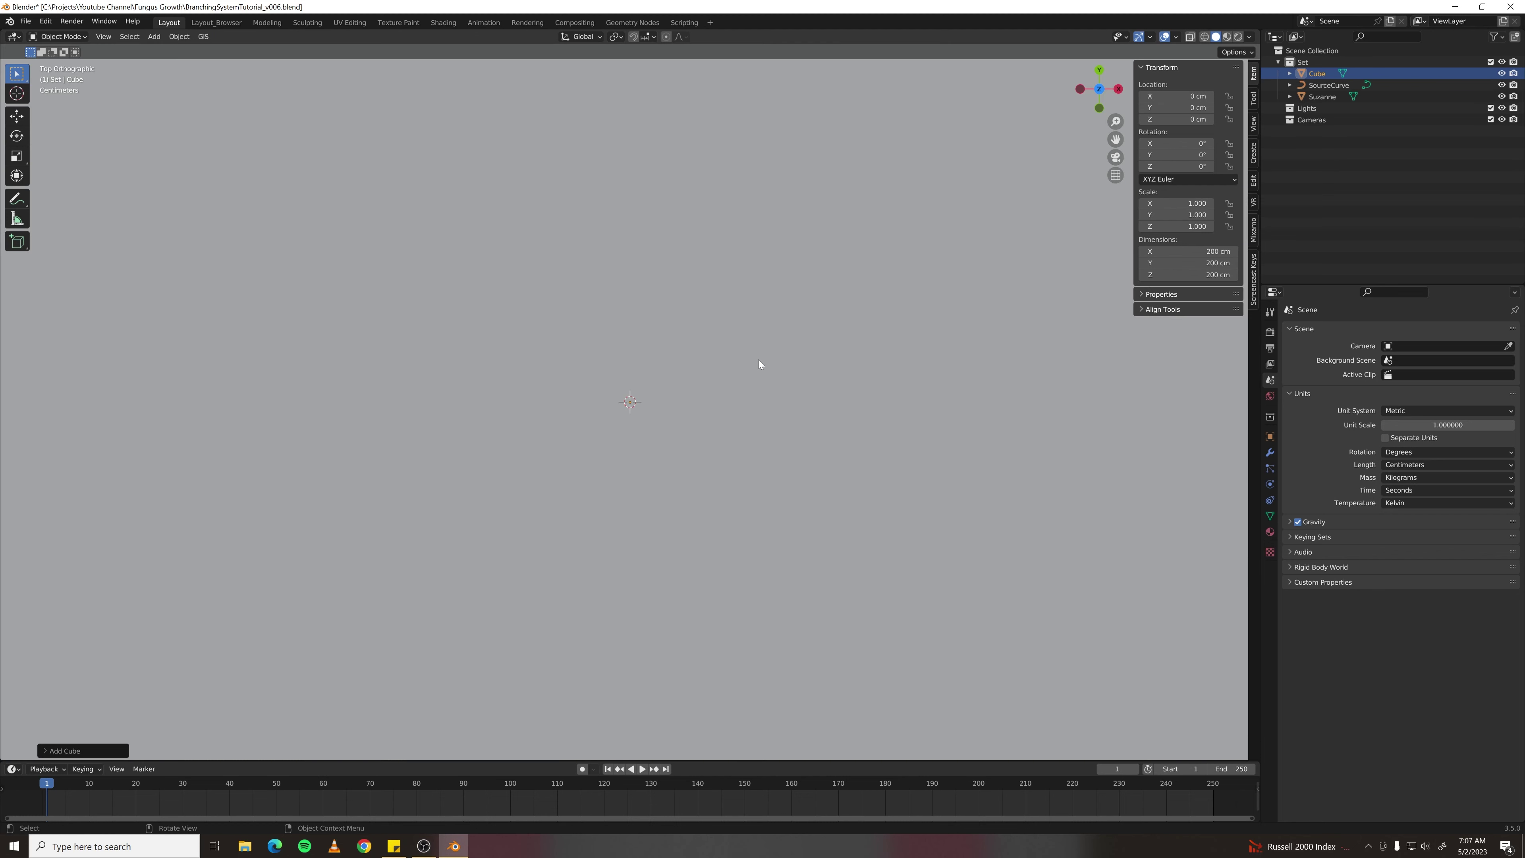
pyautogui.doubleClick(1318, 74)
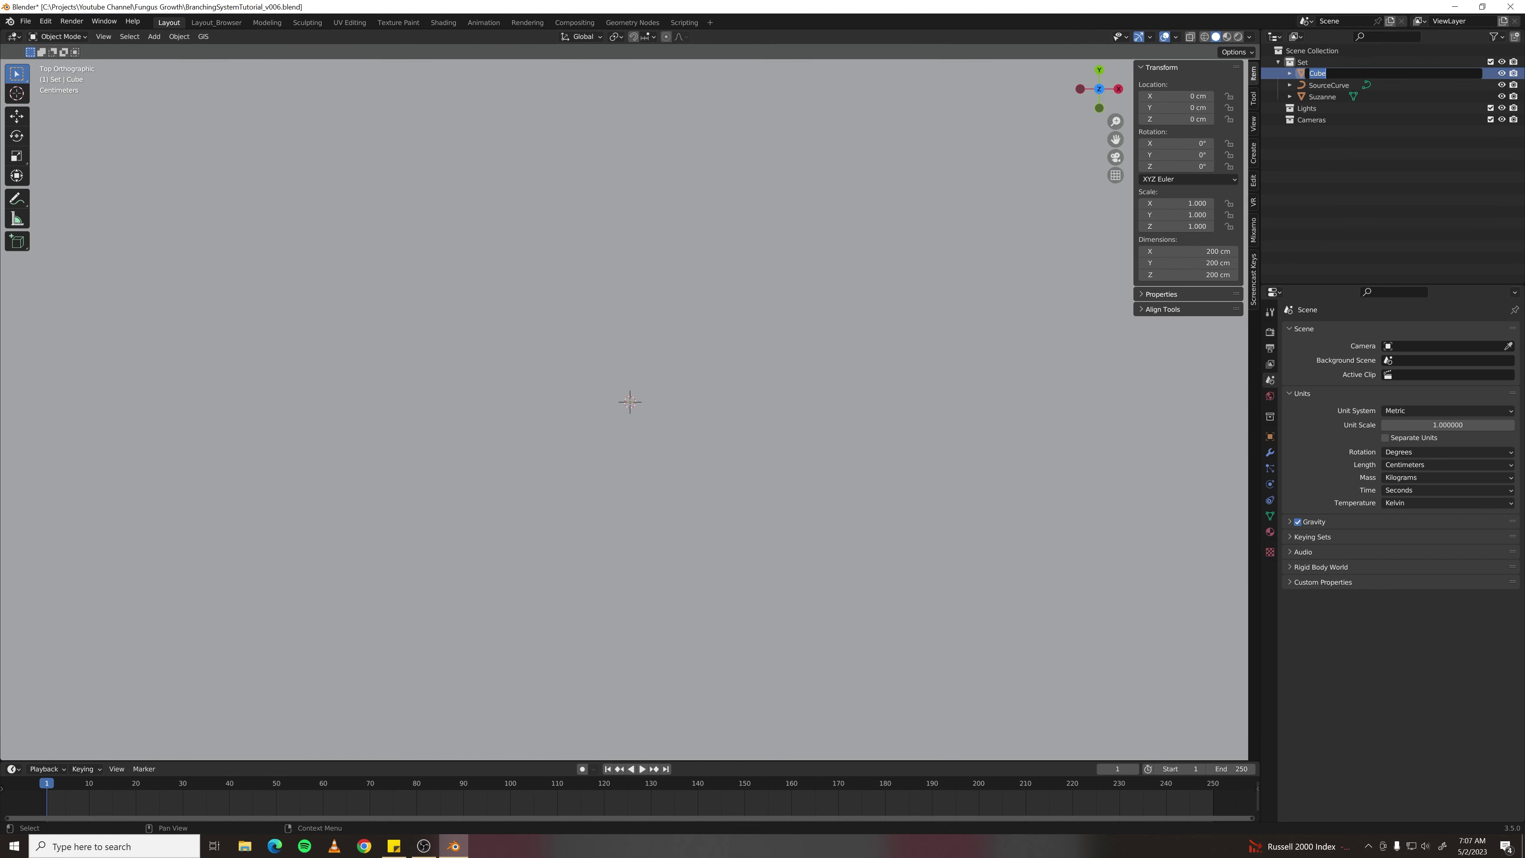
pyautogui.write('FungusGrowth')
pyautogui.press('Return')
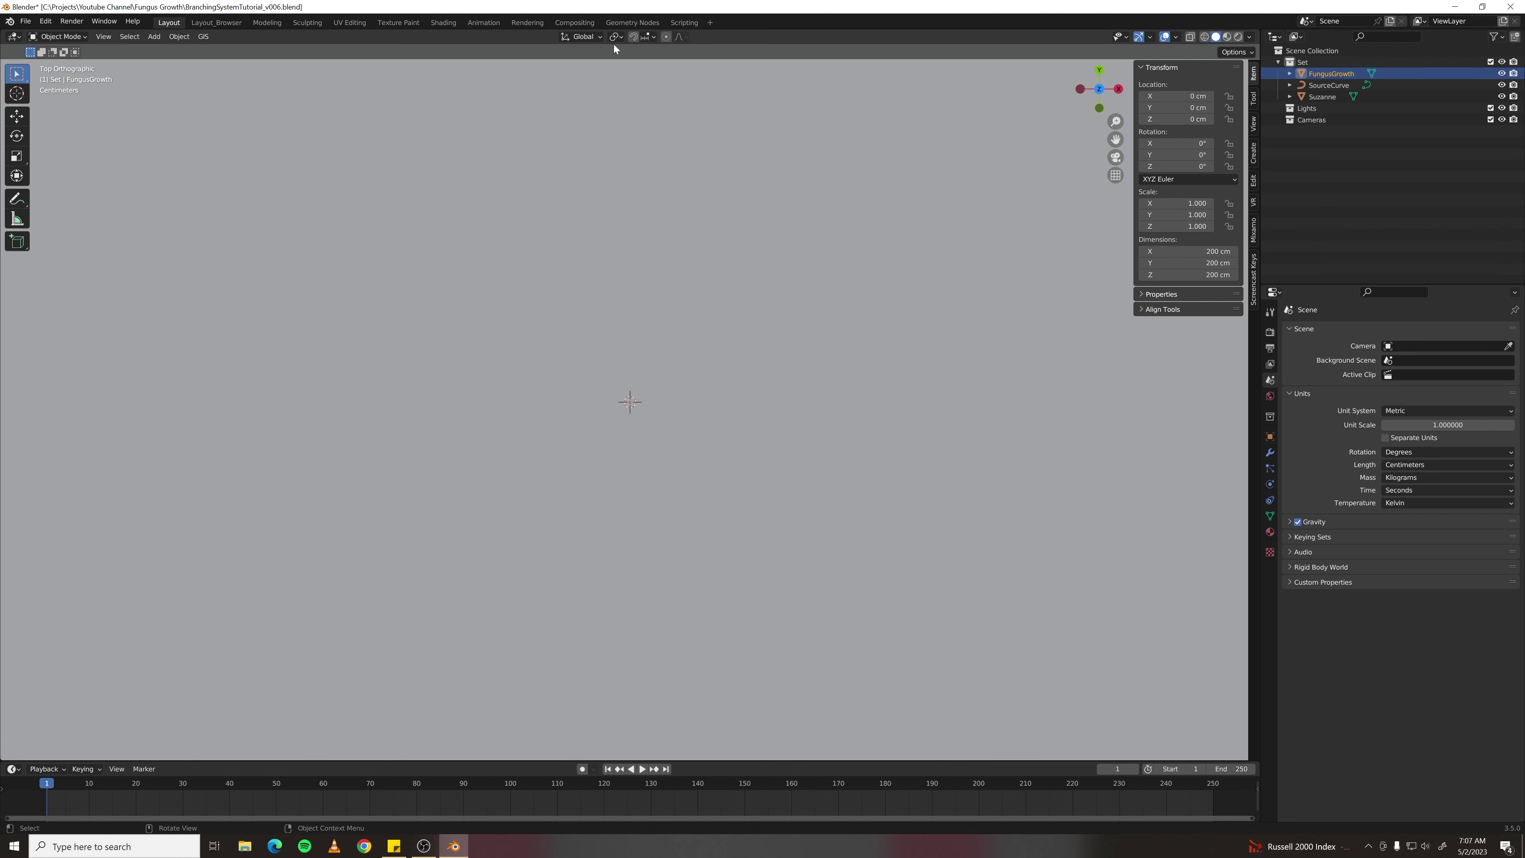
# - Open the Geometry Nodes workspace, create a node tree named FungusGrowth on the cube, and pin it
pyautogui.click(627, 24)
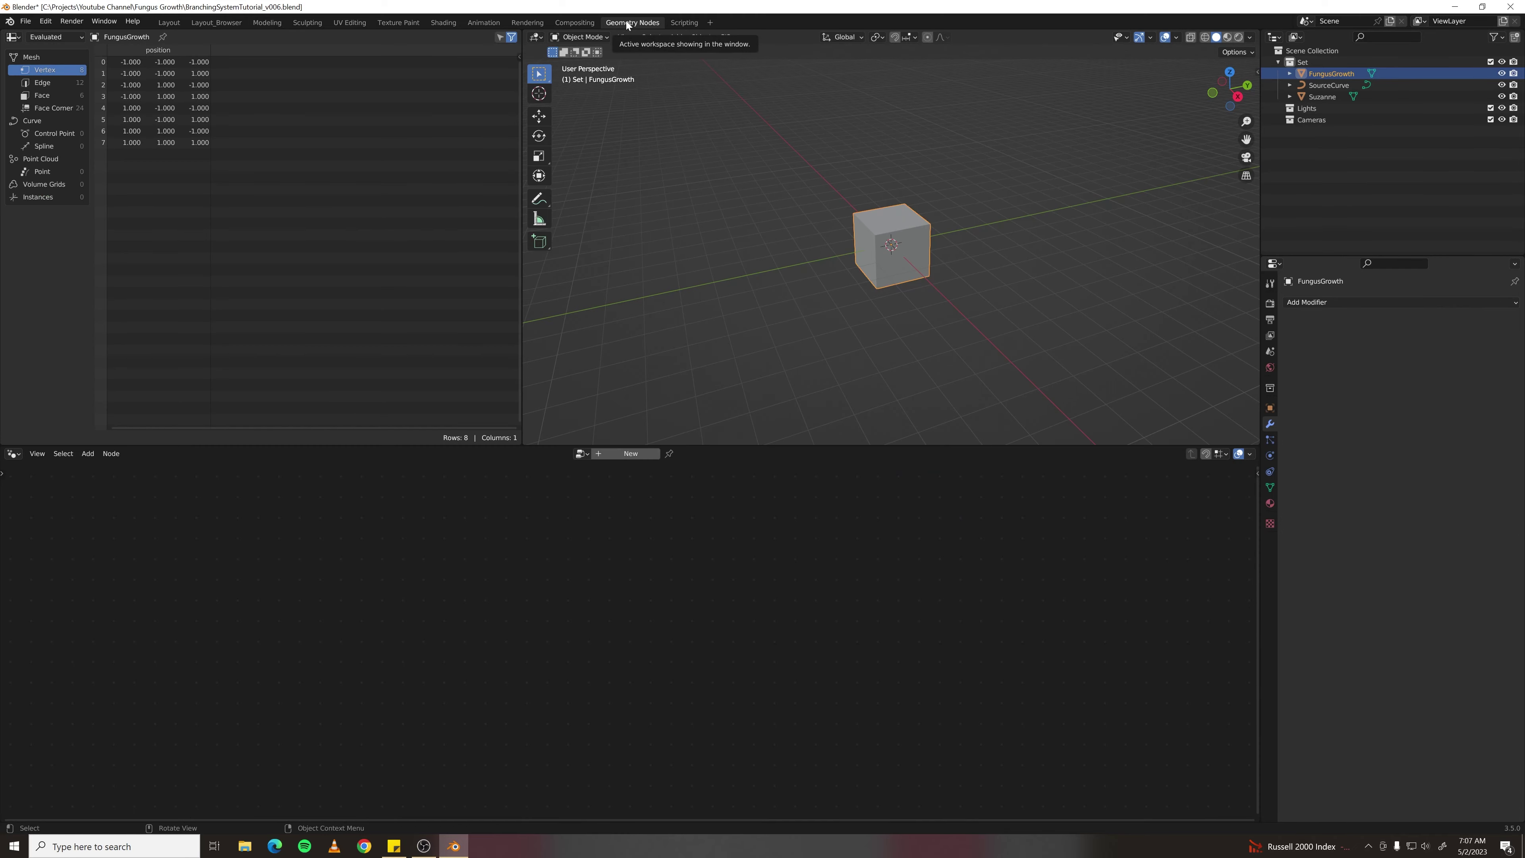
pyautogui.click(645, 456)
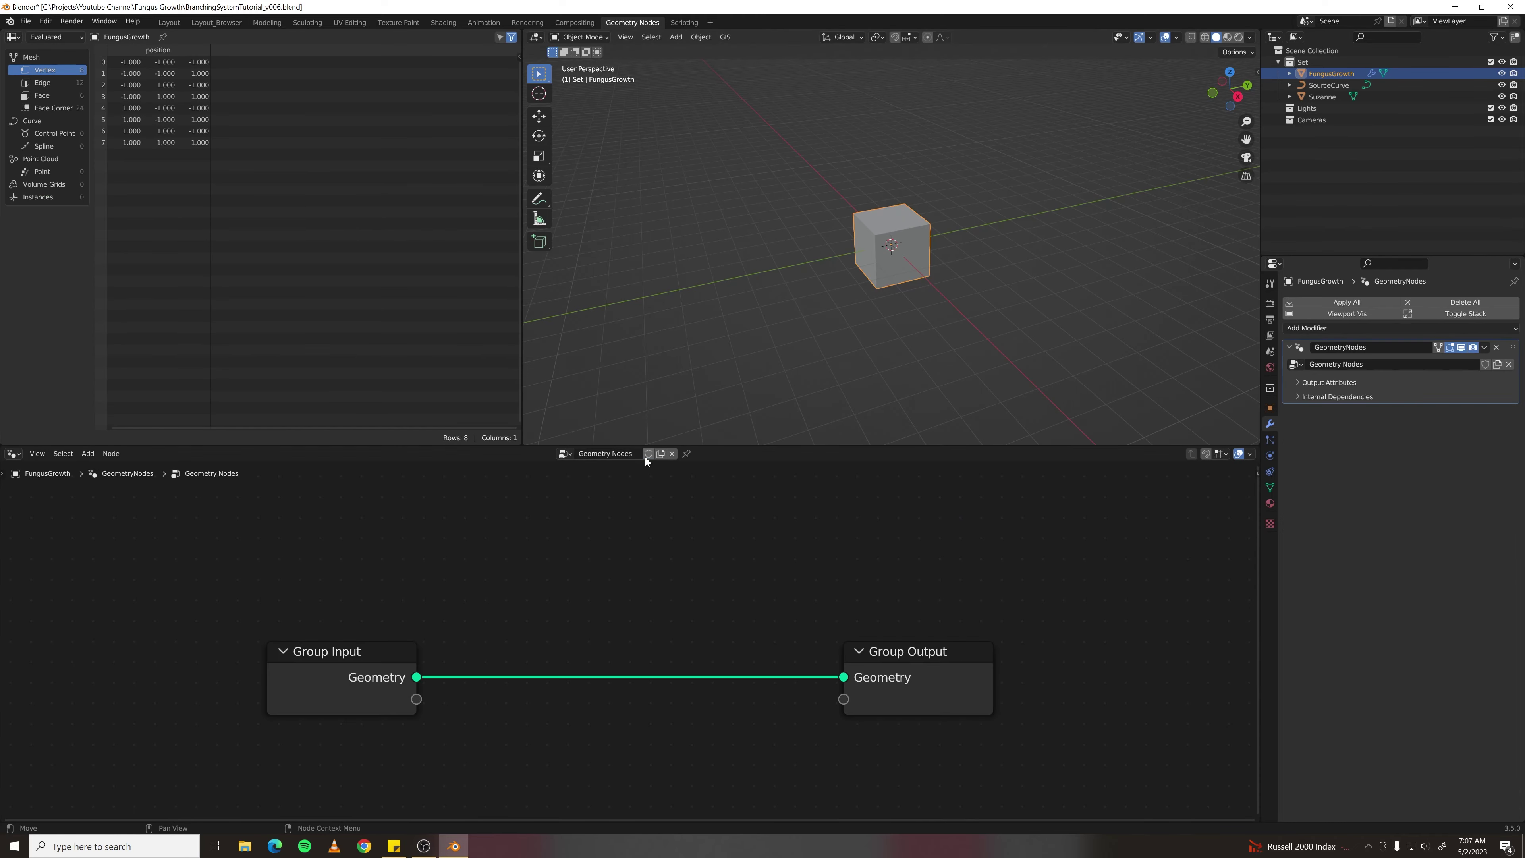
pyautogui.write('FungusGrowth')
pyautogui.press('Return')
pyautogui.click(685, 455)
# - Replace the Group Input node with an Object Info node referencing SourceCurve
pyautogui.click(365, 673)
pyautogui.press('x')
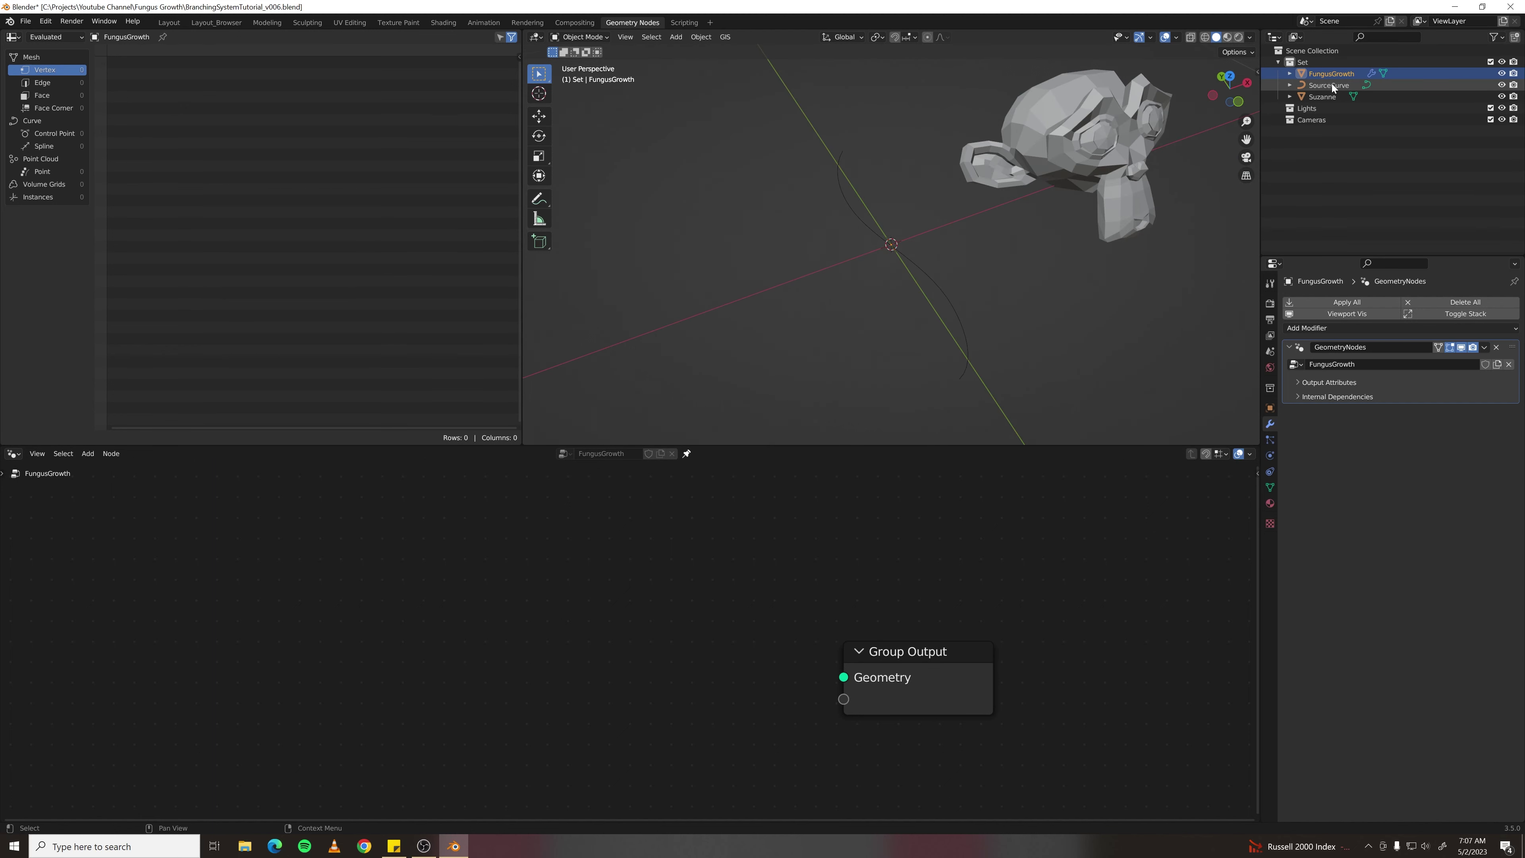
pyautogui.moveTo(1331, 86); pyautogui.dragTo(279, 611)
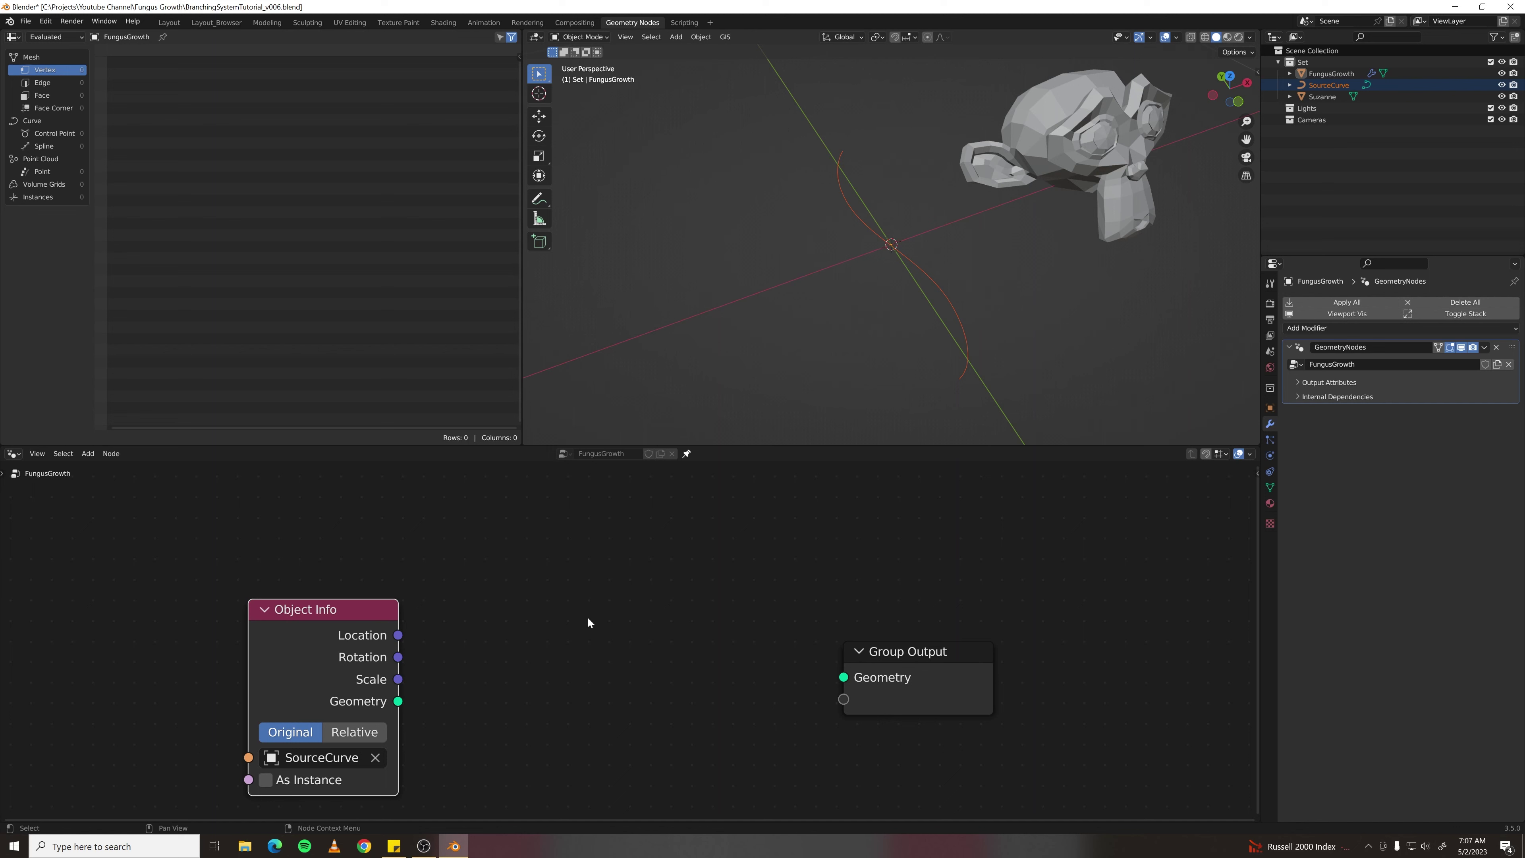
# - Add an Instance on Points node with its Points input fed by the Object Info node's Geometry
pyautogui.press('Home')
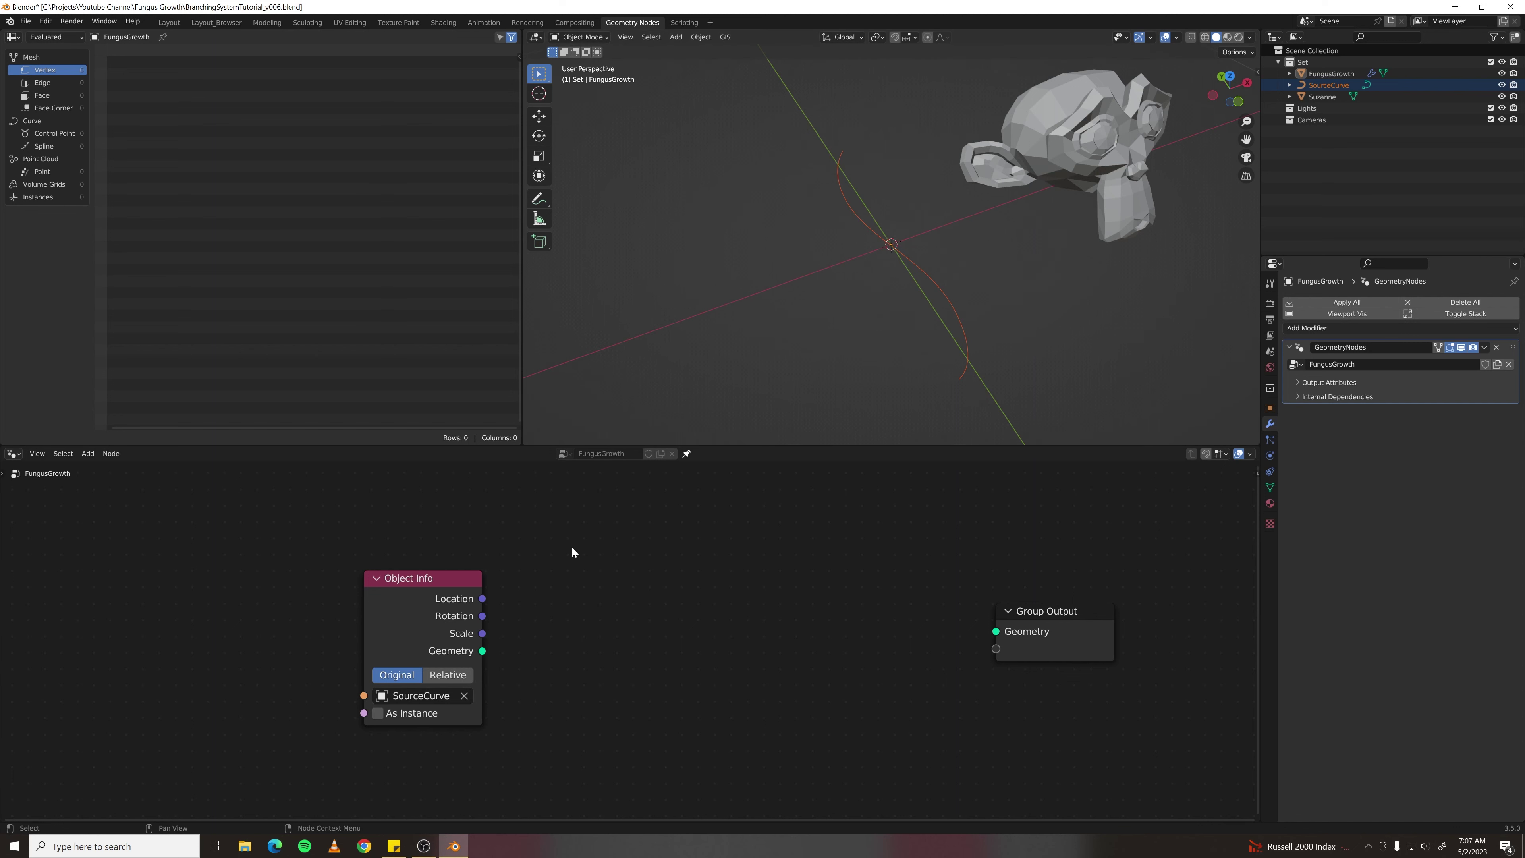
pyautogui.moveTo(482, 650); pyautogui.dragTo(731, 625)
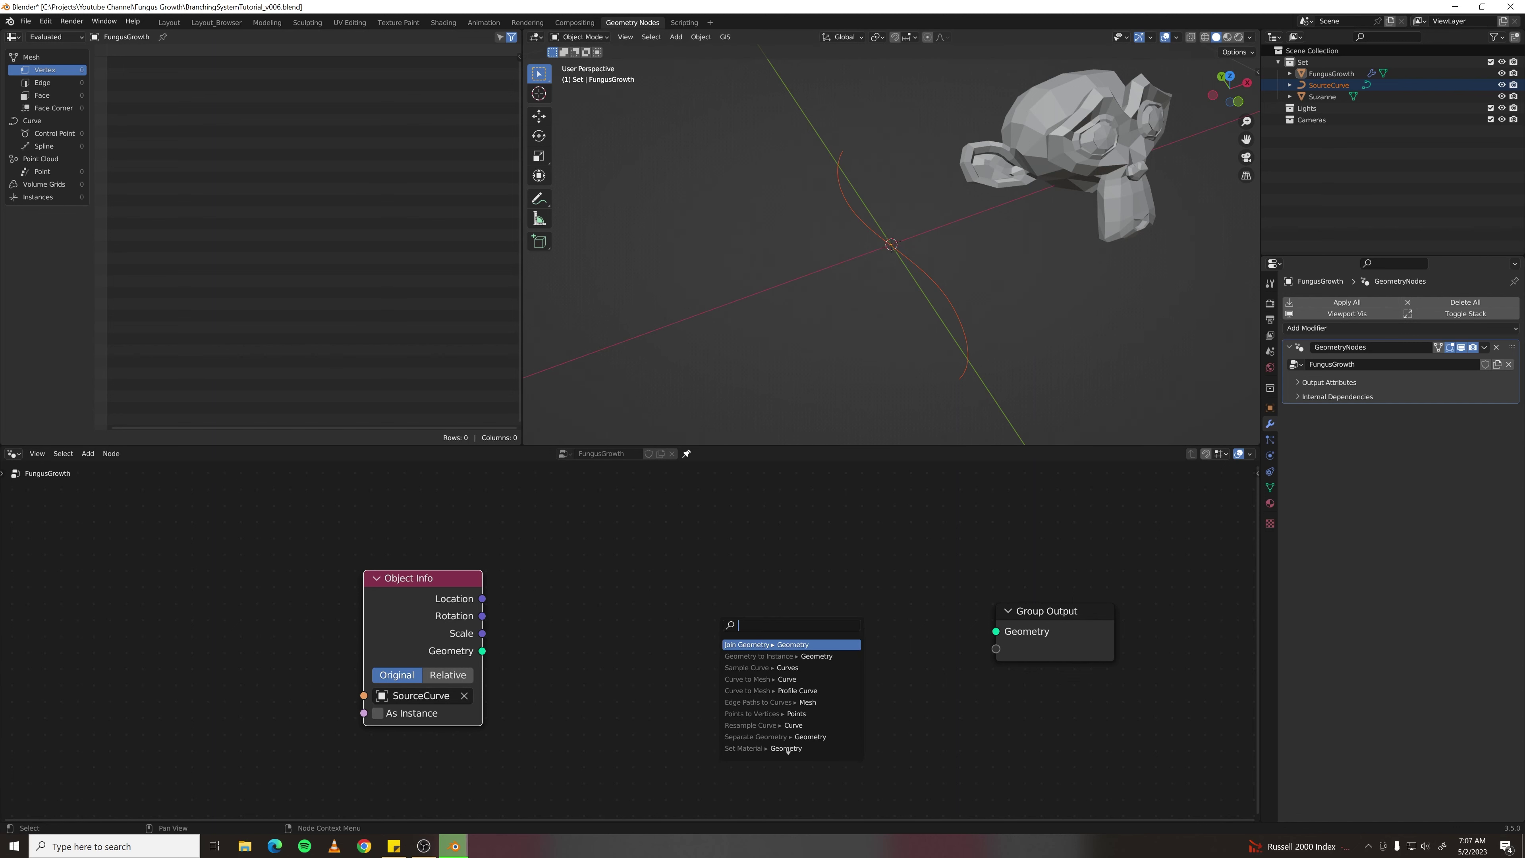
pyautogui.write('in')
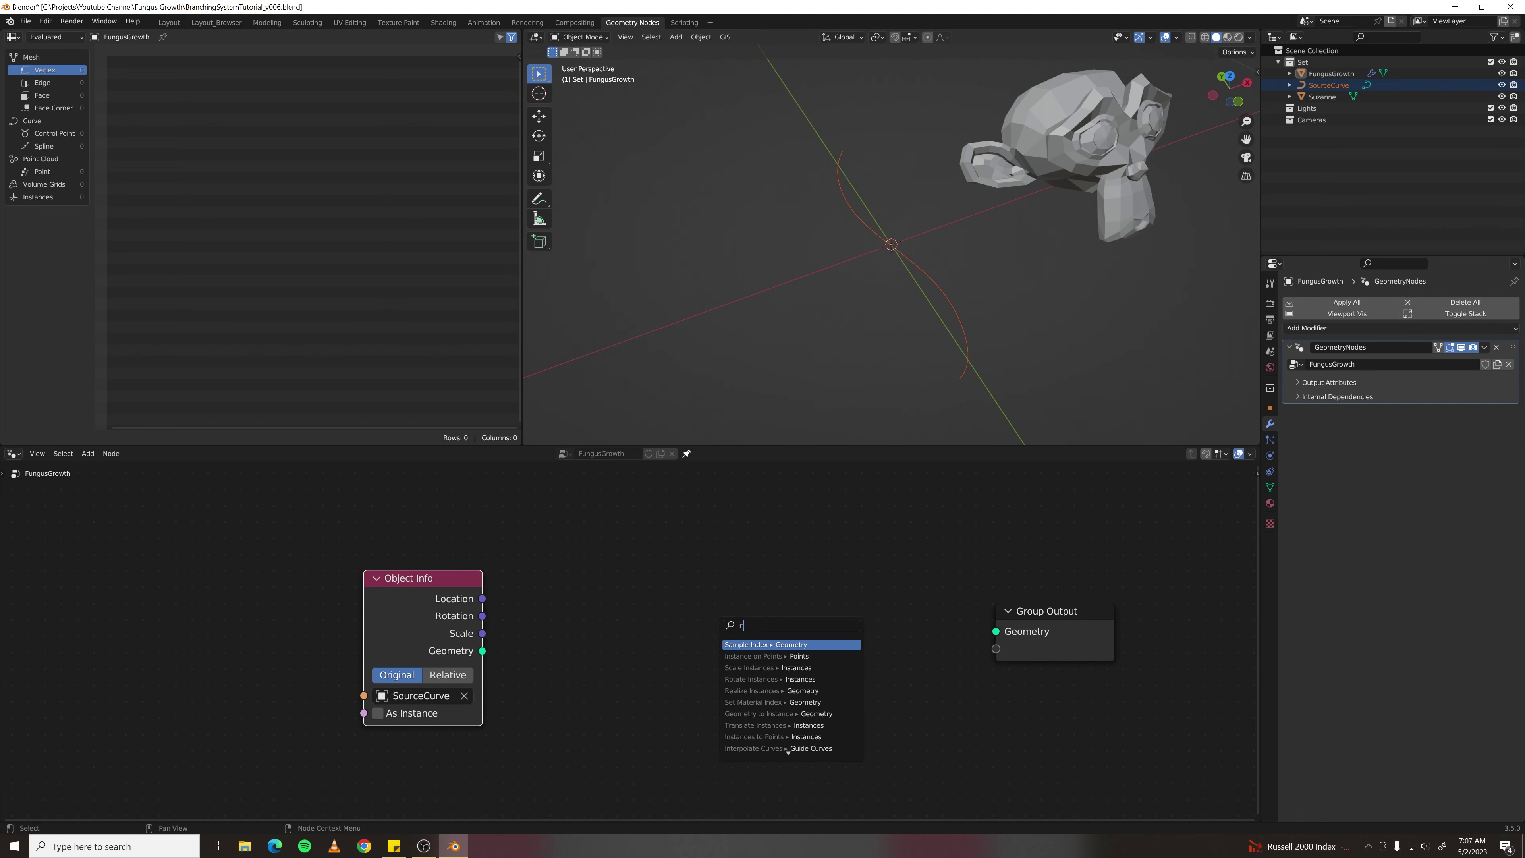
pyautogui.write('stan')
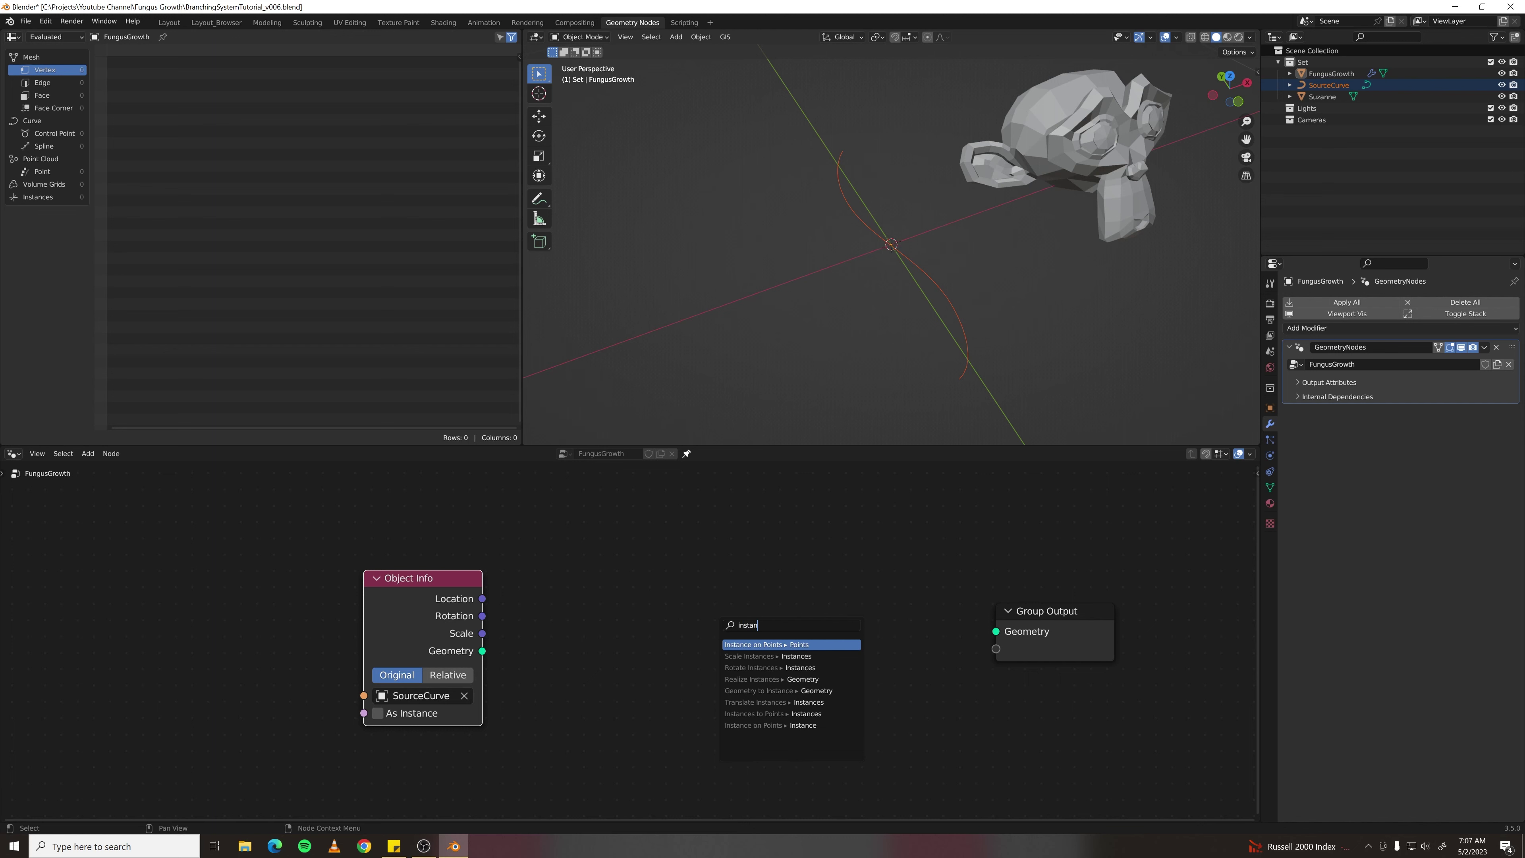
pyautogui.press('Return')
pyautogui.click(730, 614)
pyautogui.click(708, 633)
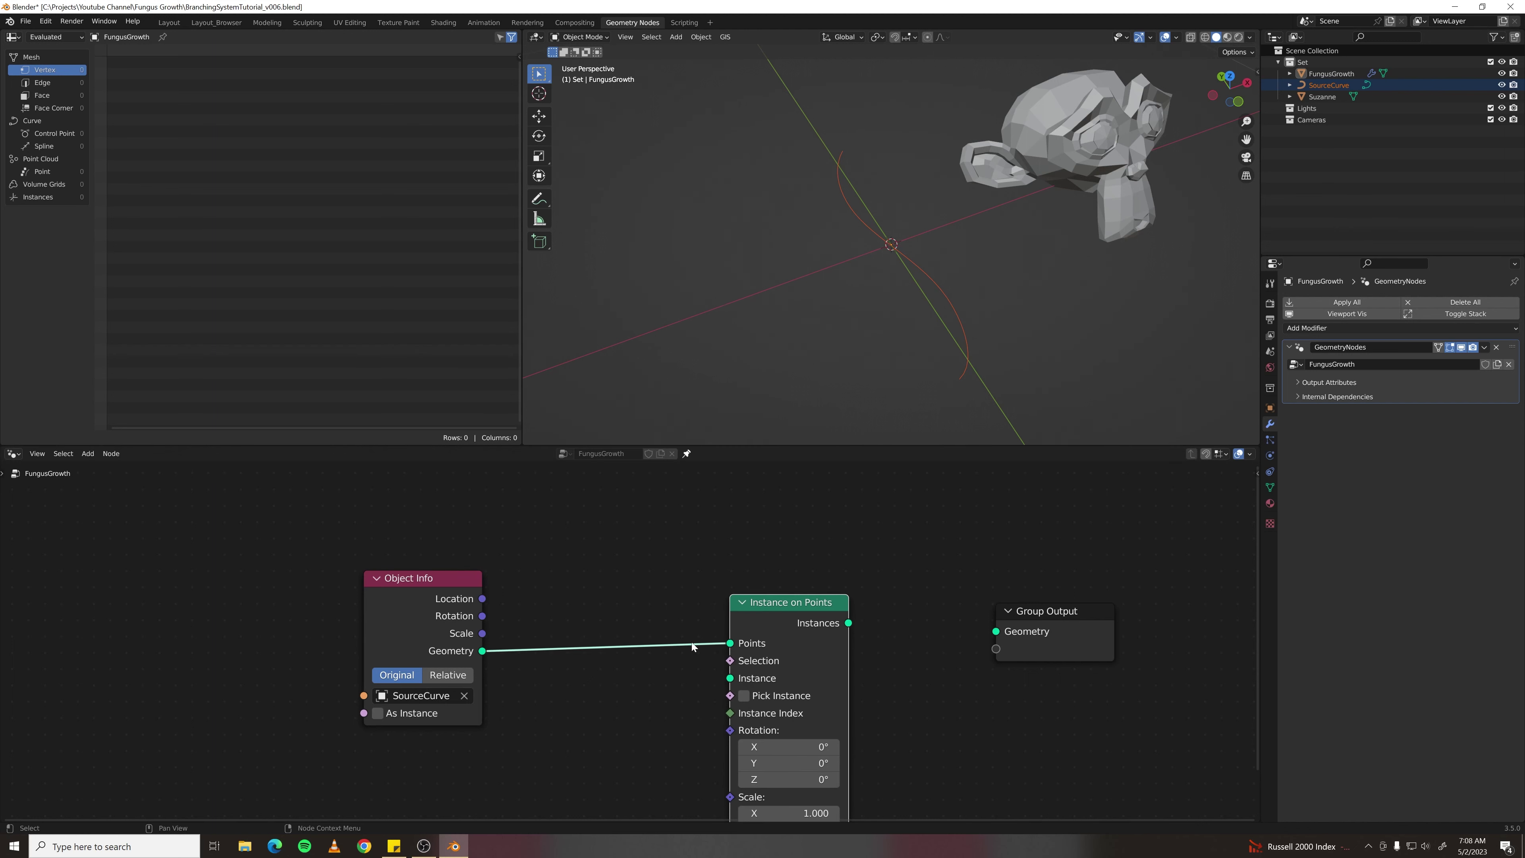
# - Add a Curve Line node feeding the Instance input of the Instance on Points node
pyautogui.scroll(-1, 621, 724)
pyautogui.moveTo(621, 724); pyautogui.dragTo(648, 654, button='middle')
pyautogui.moveTo(749, 605); pyautogui.dragTo(495, 767)
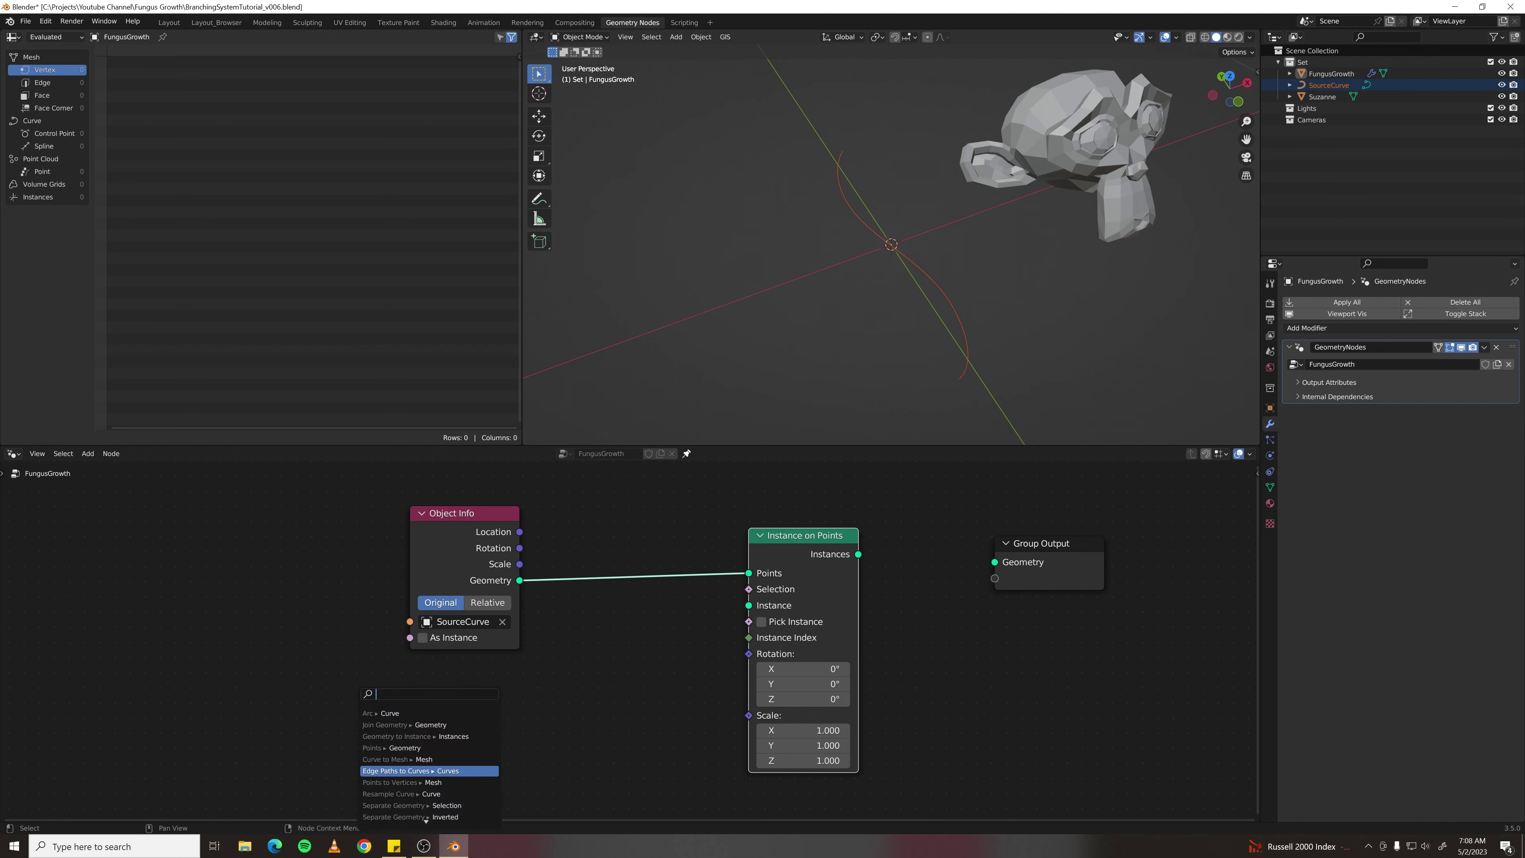
pyautogui.write('curve lin')
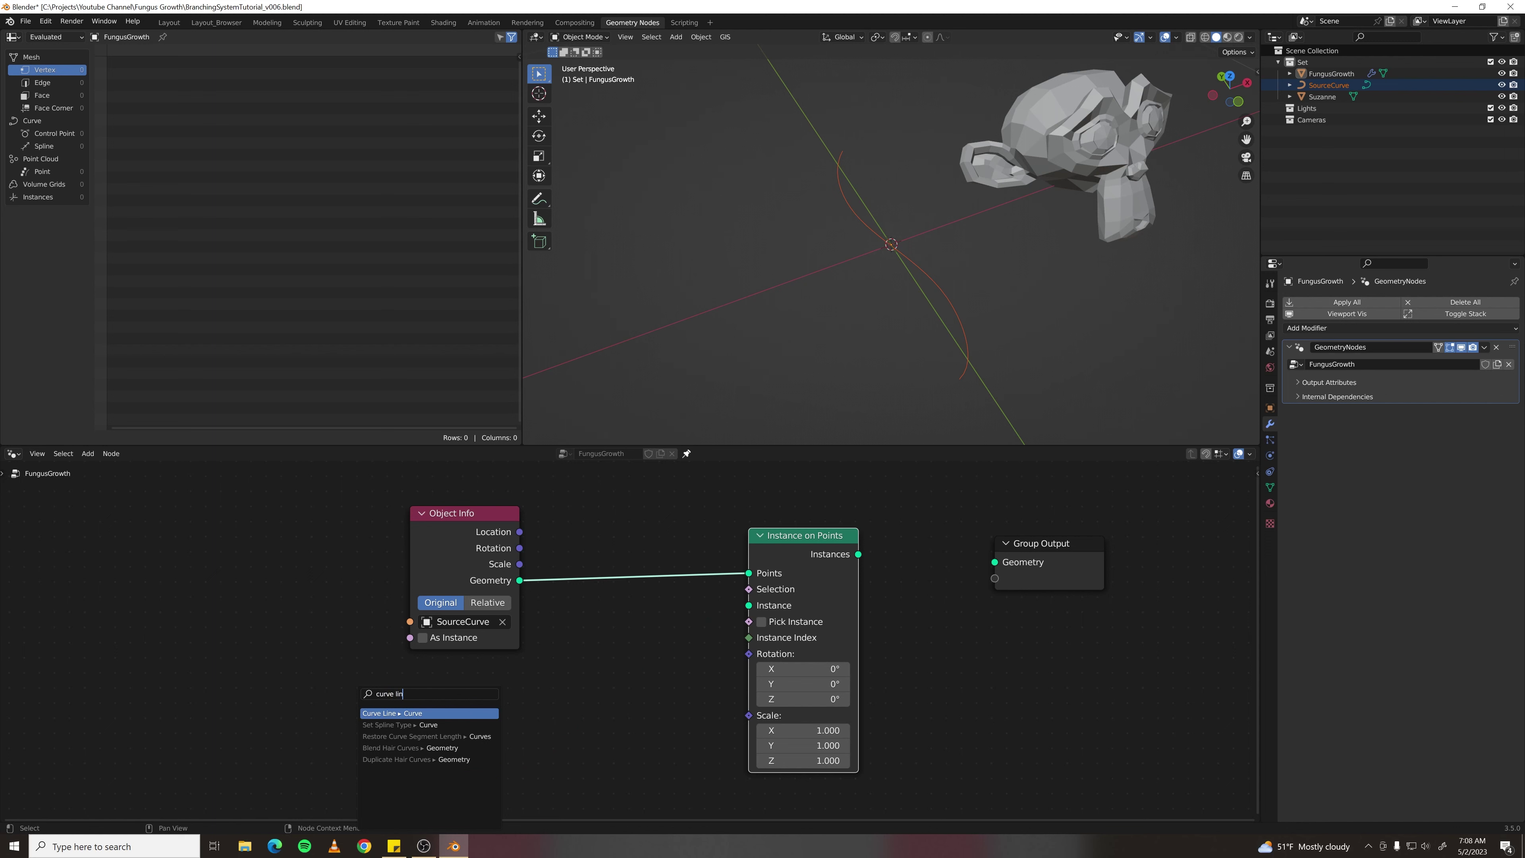
pyautogui.press('Return')
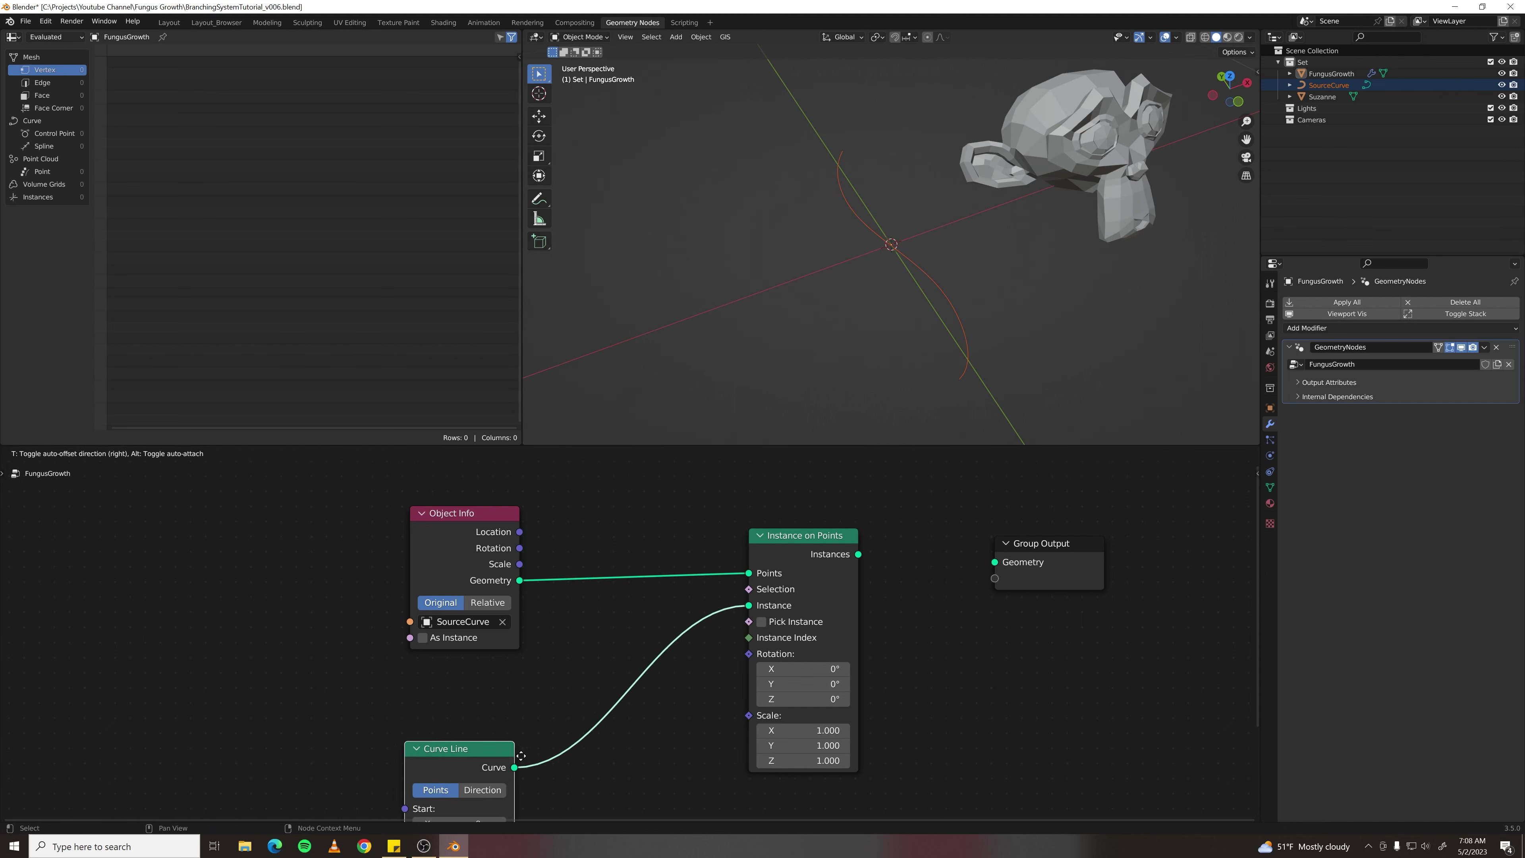
# - Connect the Instances output of Instance on Points to the Group Output's Geometry
pyautogui.scroll(-1, 638, 744)
pyautogui.moveTo(638, 744); pyautogui.dragTo(556, 678, button='middle')
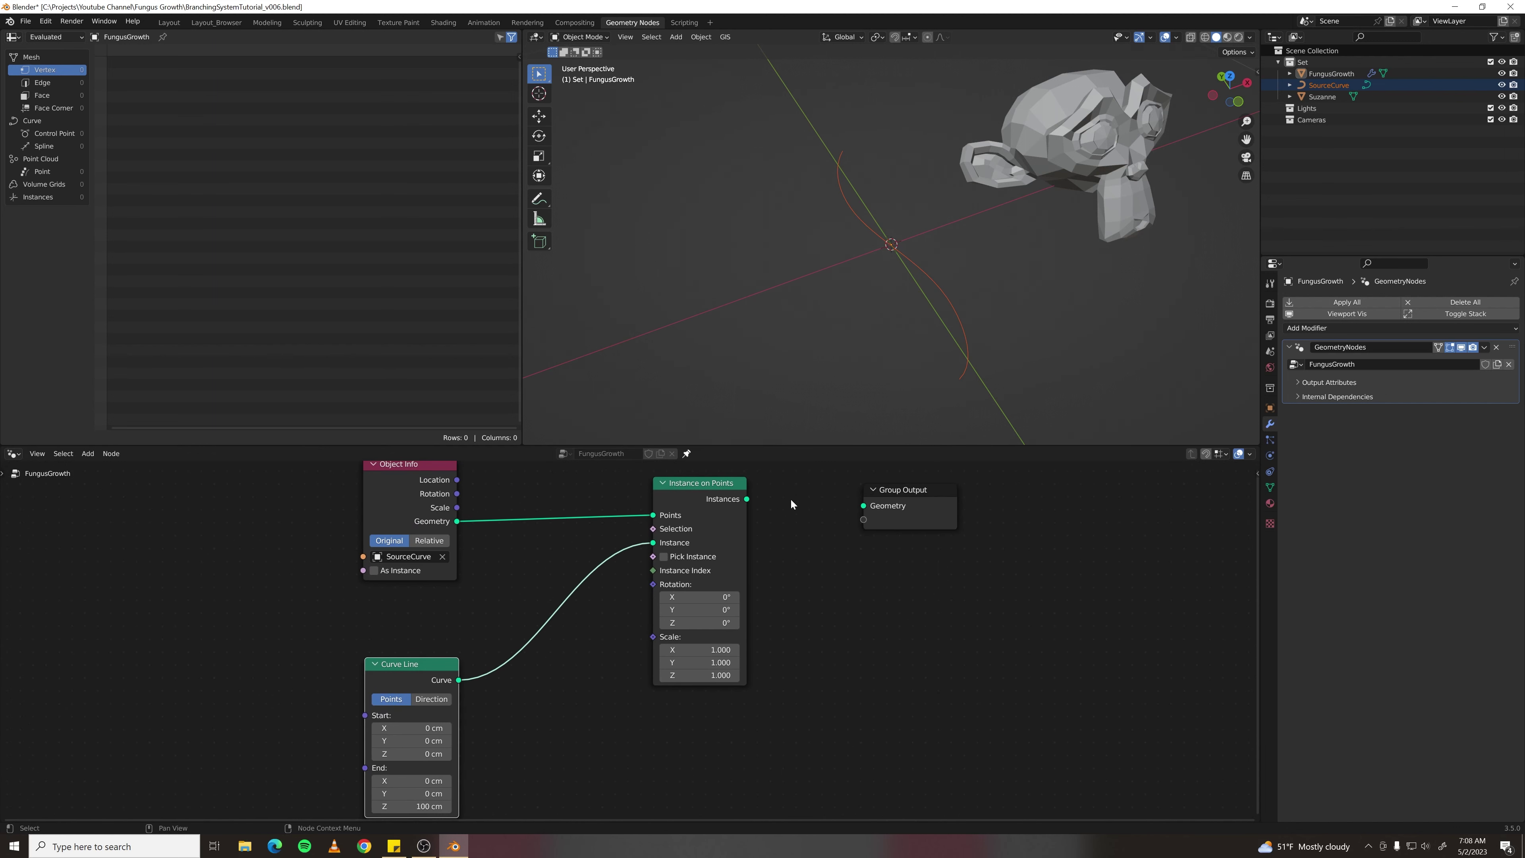
pyautogui.scroll(-1, 784, 505)
pyautogui.moveTo(794, 501); pyautogui.dragTo(739, 522, button='middle')
pyautogui.moveTo(686, 535); pyautogui.dragTo(788, 541)
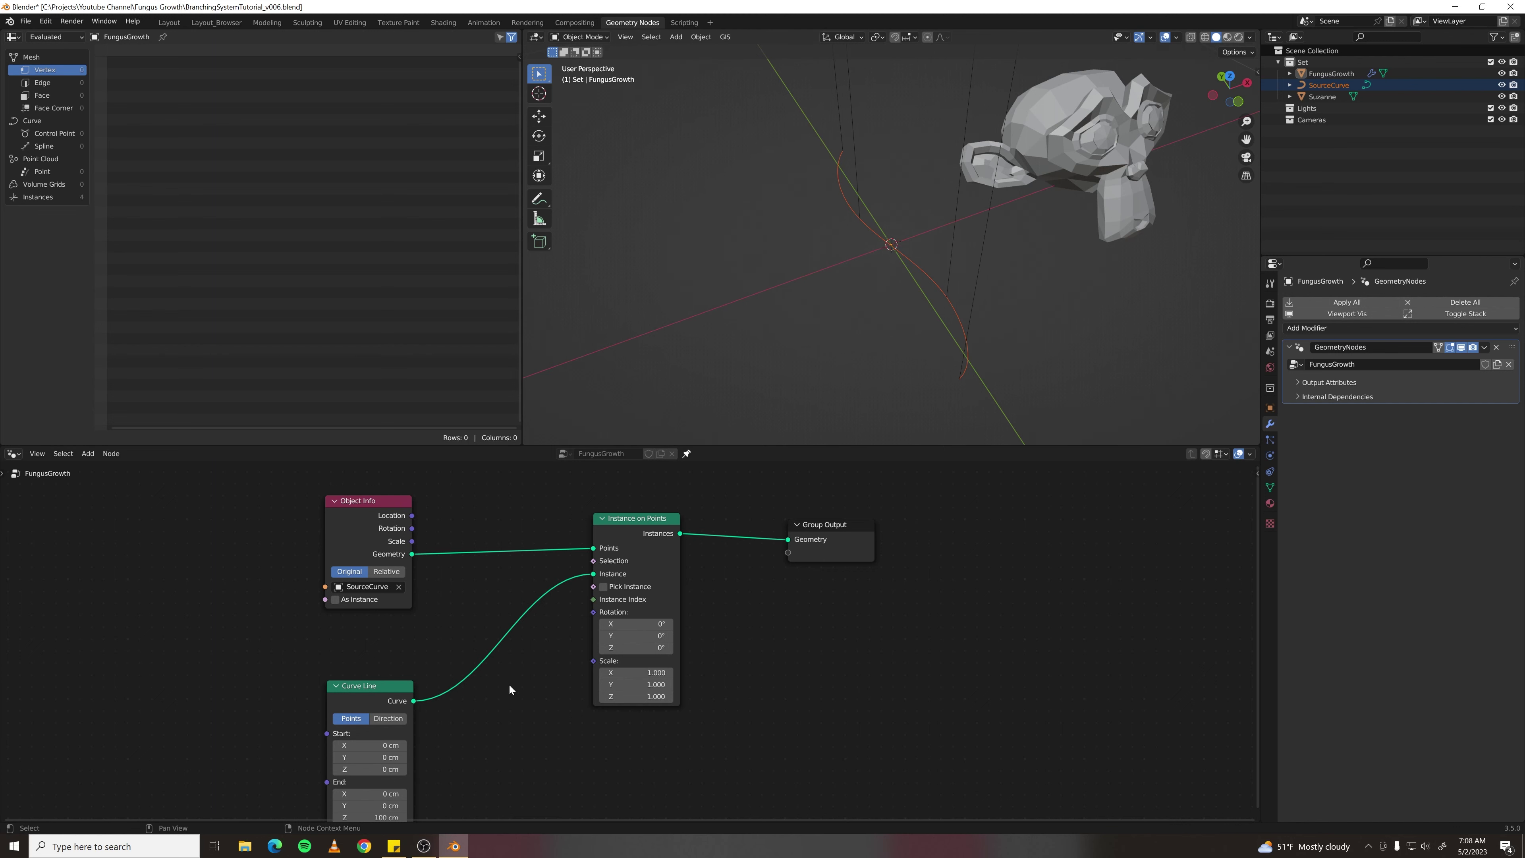
# - Set the Curve Line node's End point to Y 5 cm and Z 0 cm
pyautogui.moveTo(506, 682); pyautogui.dragTo(526, 658, button='middle')
pyautogui.click(456, 706)
pyautogui.write('0')
pyautogui.press('Return')
pyautogui.click(457, 693)
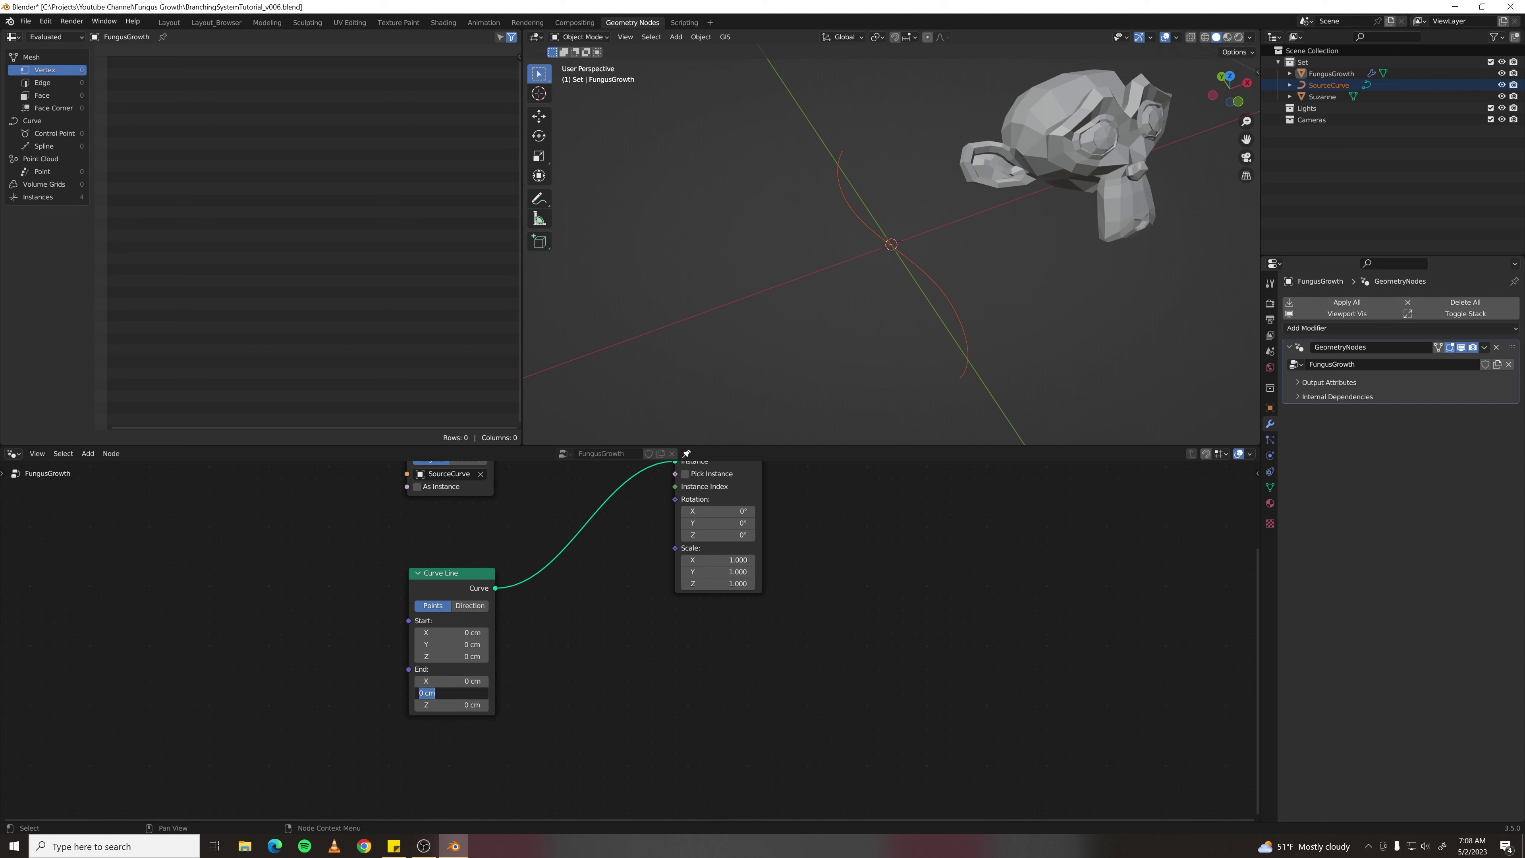
pyautogui.write('5')
pyautogui.press('Return')
pyautogui.moveTo(1002, 325); pyautogui.dragTo(964, 359, button='middle')
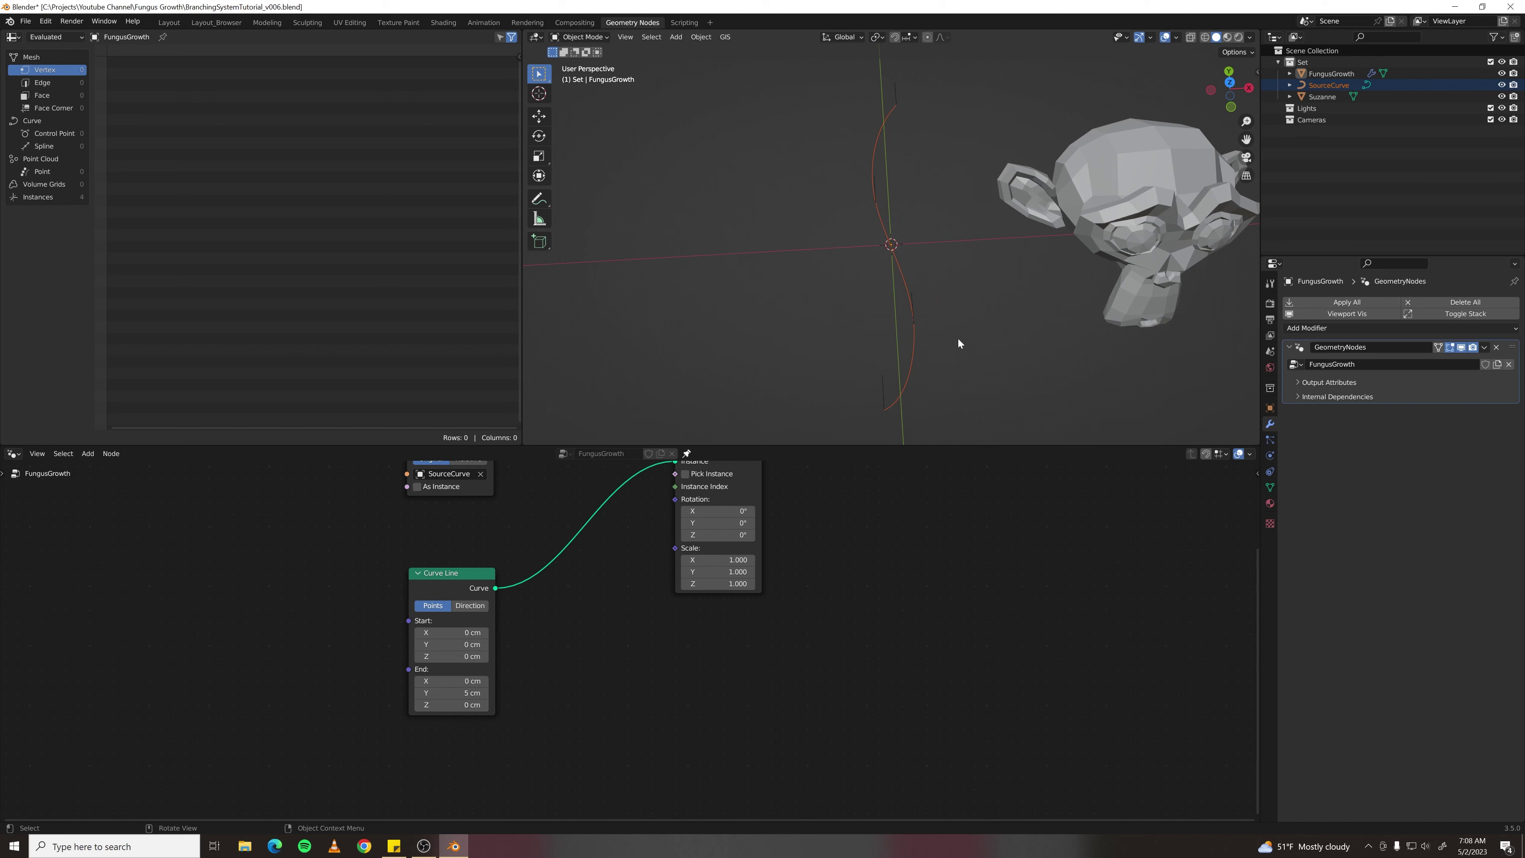
# - Insert a Resample Curve node between Object Info and Instance on Points, and switch Object Info to Relative
pyautogui.scroll(-6, 467, 564)
pyautogui.moveTo(304, 526); pyautogui.dragTo(435, 593, button='middle')
pyautogui.moveTo(592, 531); pyautogui.dragTo(158, 530)
pyautogui.moveTo(346, 518); pyautogui.dragTo(451, 515, button='middle')
pyautogui.click(451, 515)
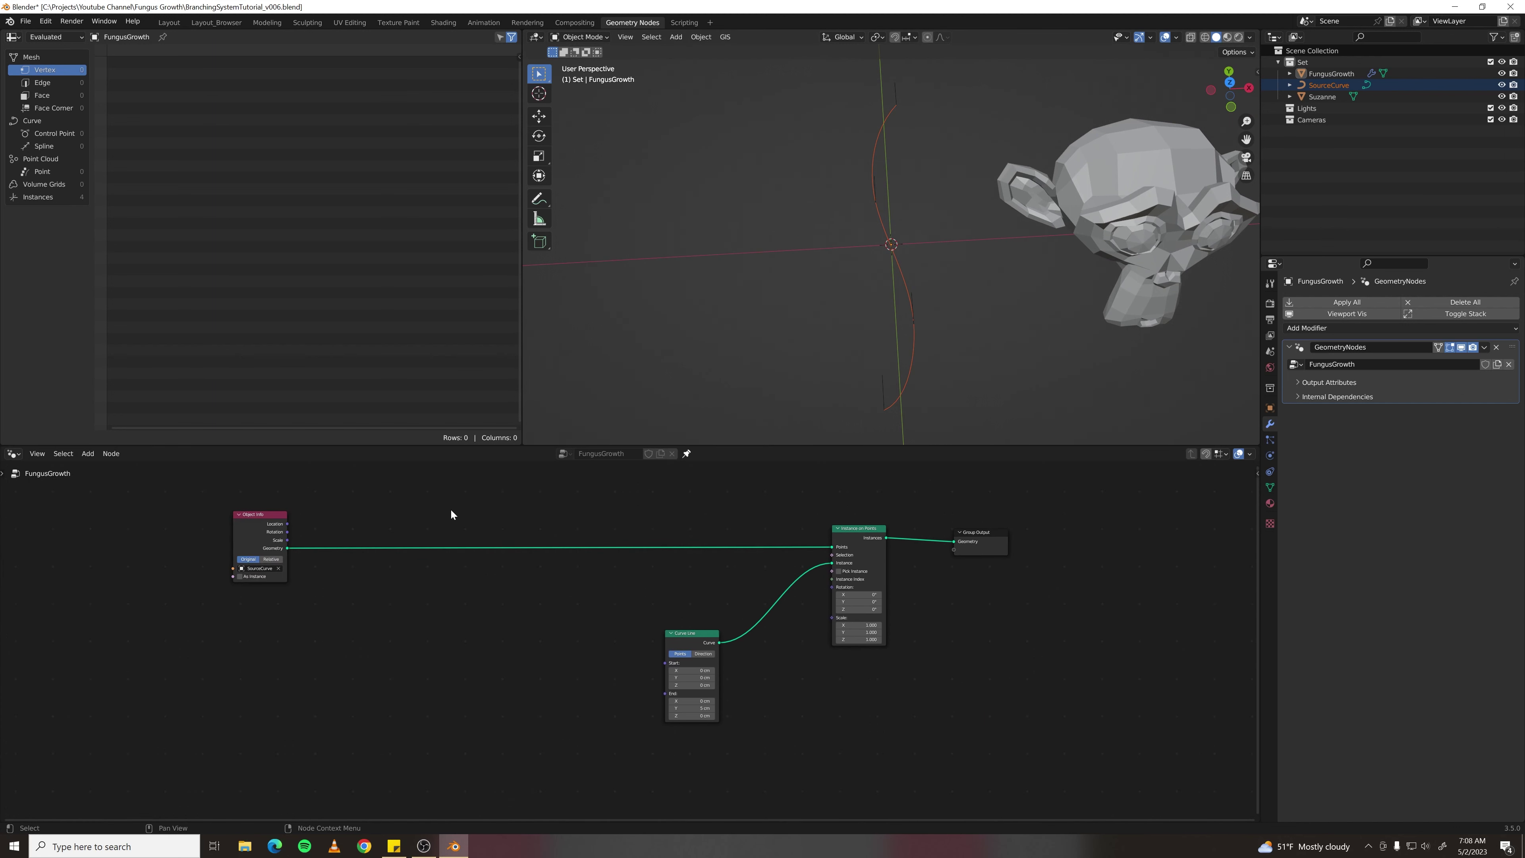
pyautogui.press('F3')
pyautogui.write('resample')
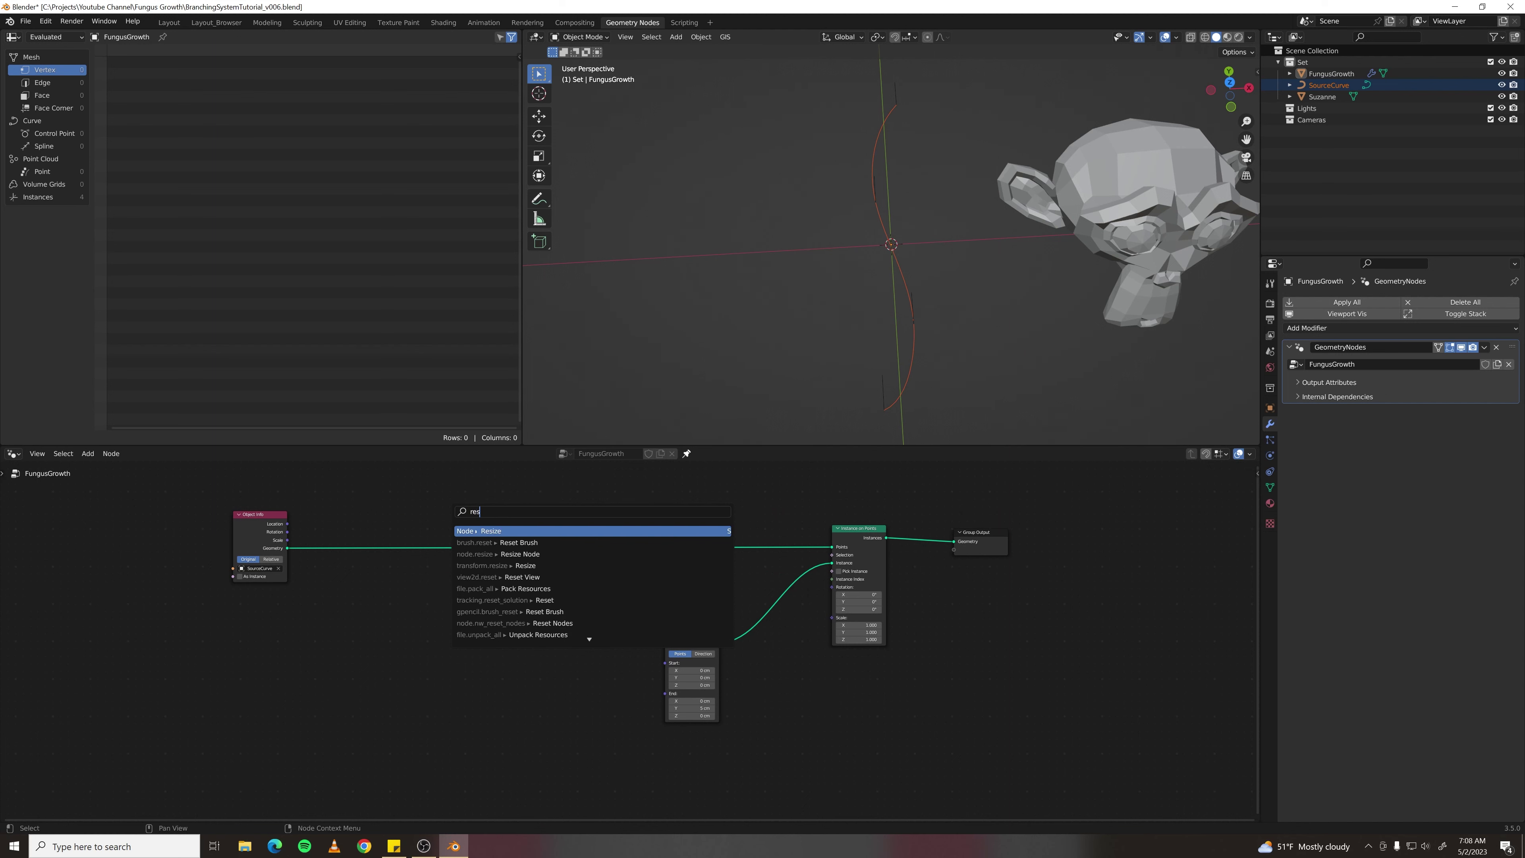
pyautogui.press('Return')
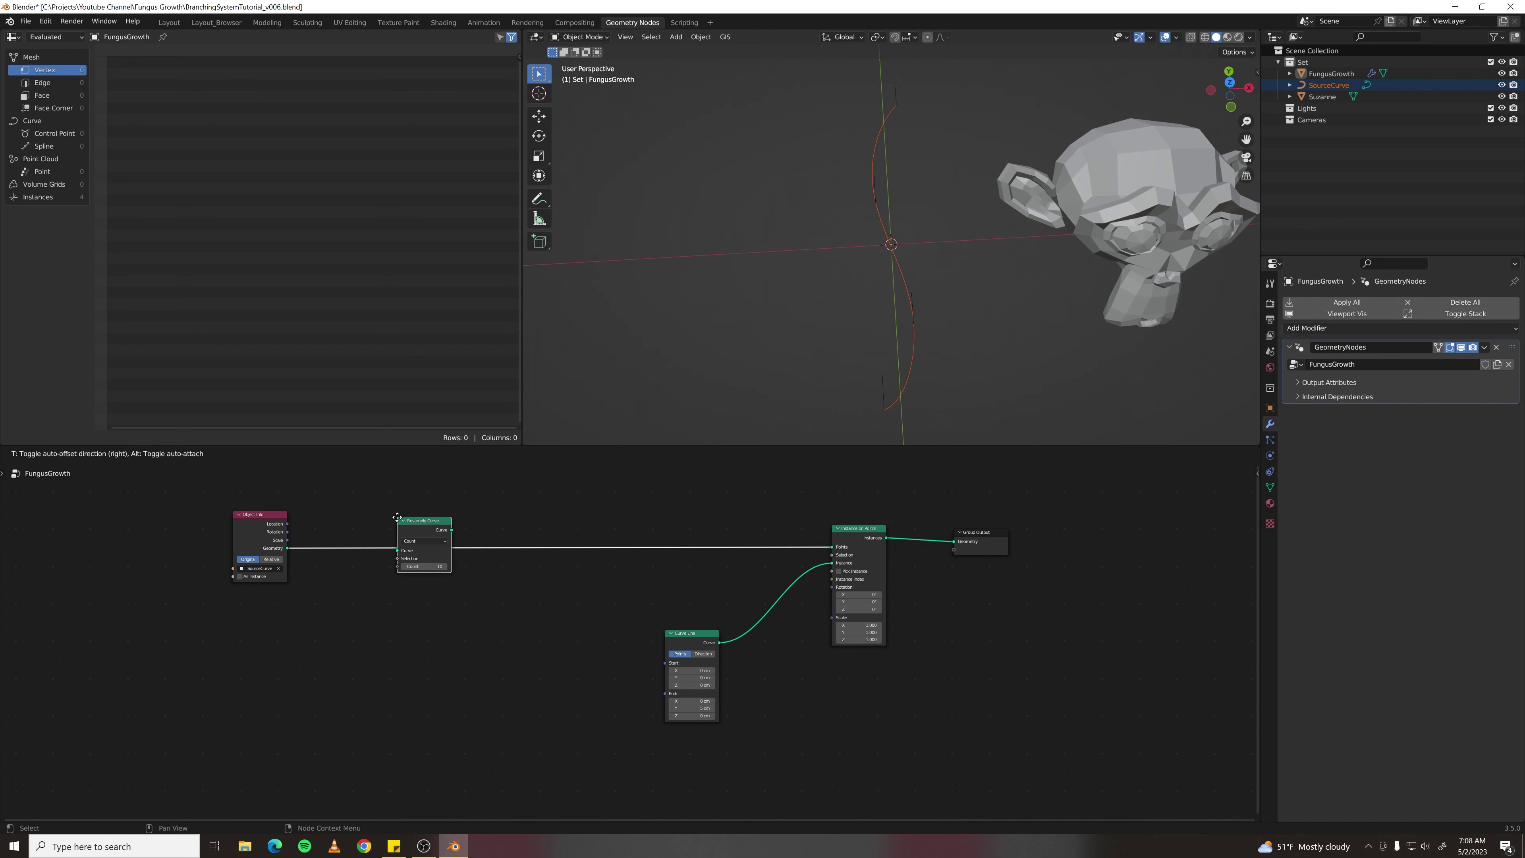
pyautogui.click(397, 517)
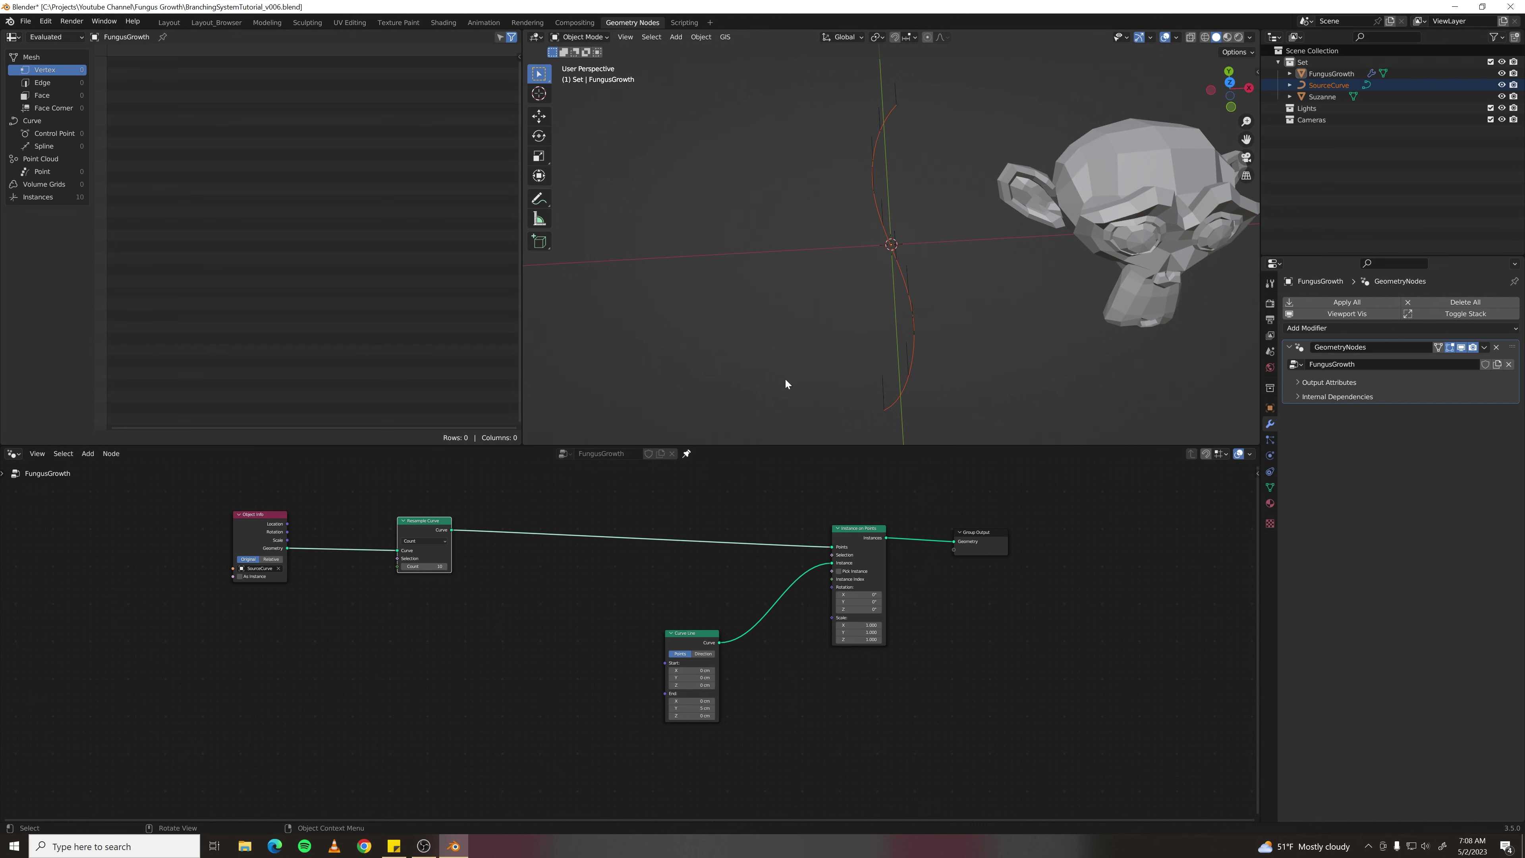
pyautogui.click(272, 560)
pyautogui.scroll(3, 907, 293)
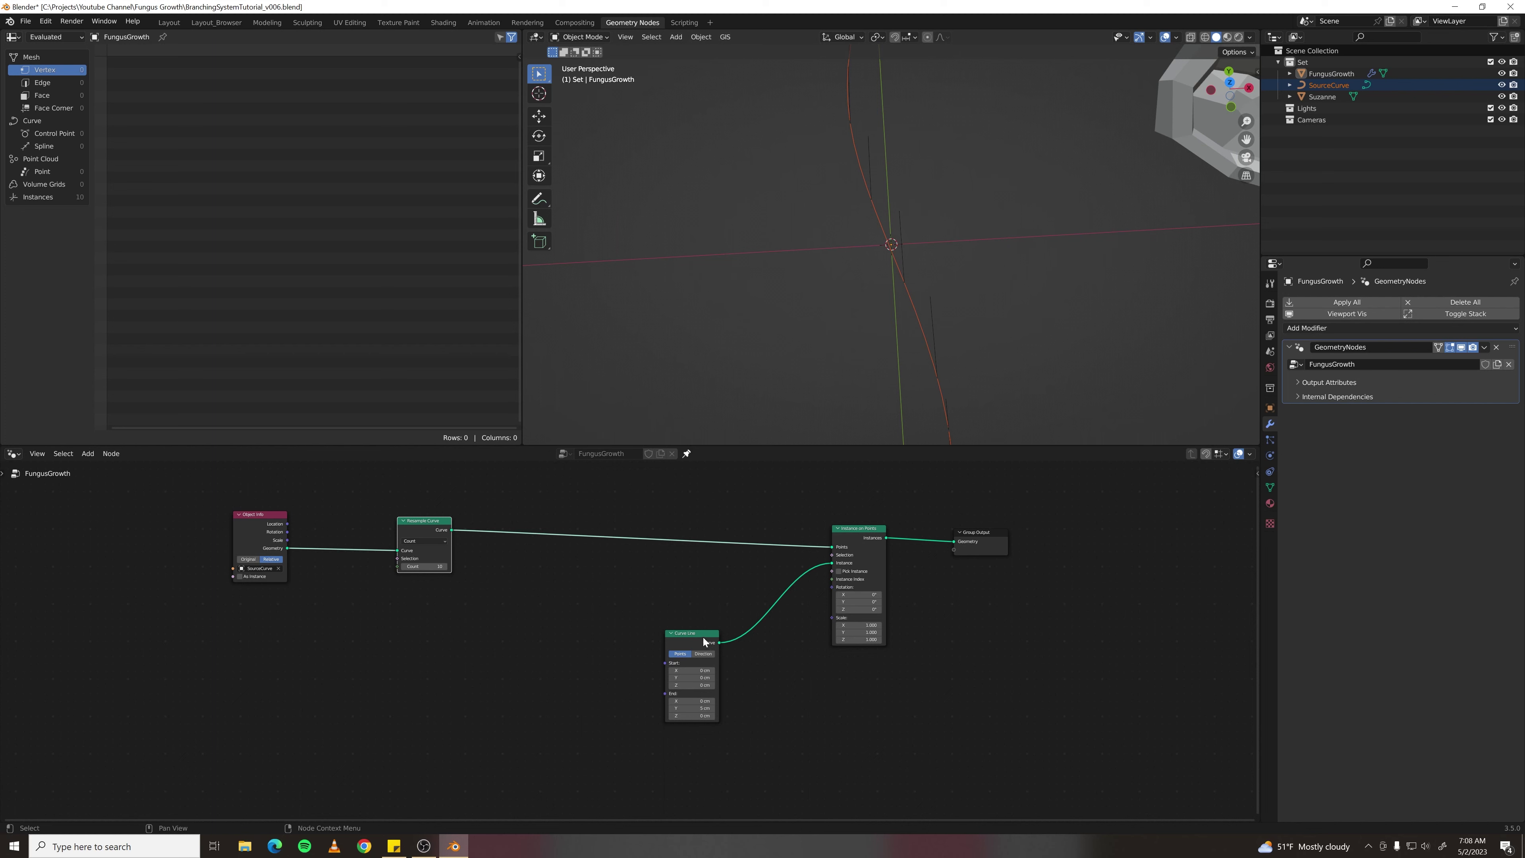
# - Shift the Curve Line node away from Instance on Points and add a Curve Tangent node below it
pyautogui.moveTo(703, 638); pyautogui.dragTo(658, 603)
pyautogui.moveTo(649, 743); pyautogui.dragTo(671, 684, button='middle')
pyautogui.click(671, 683)
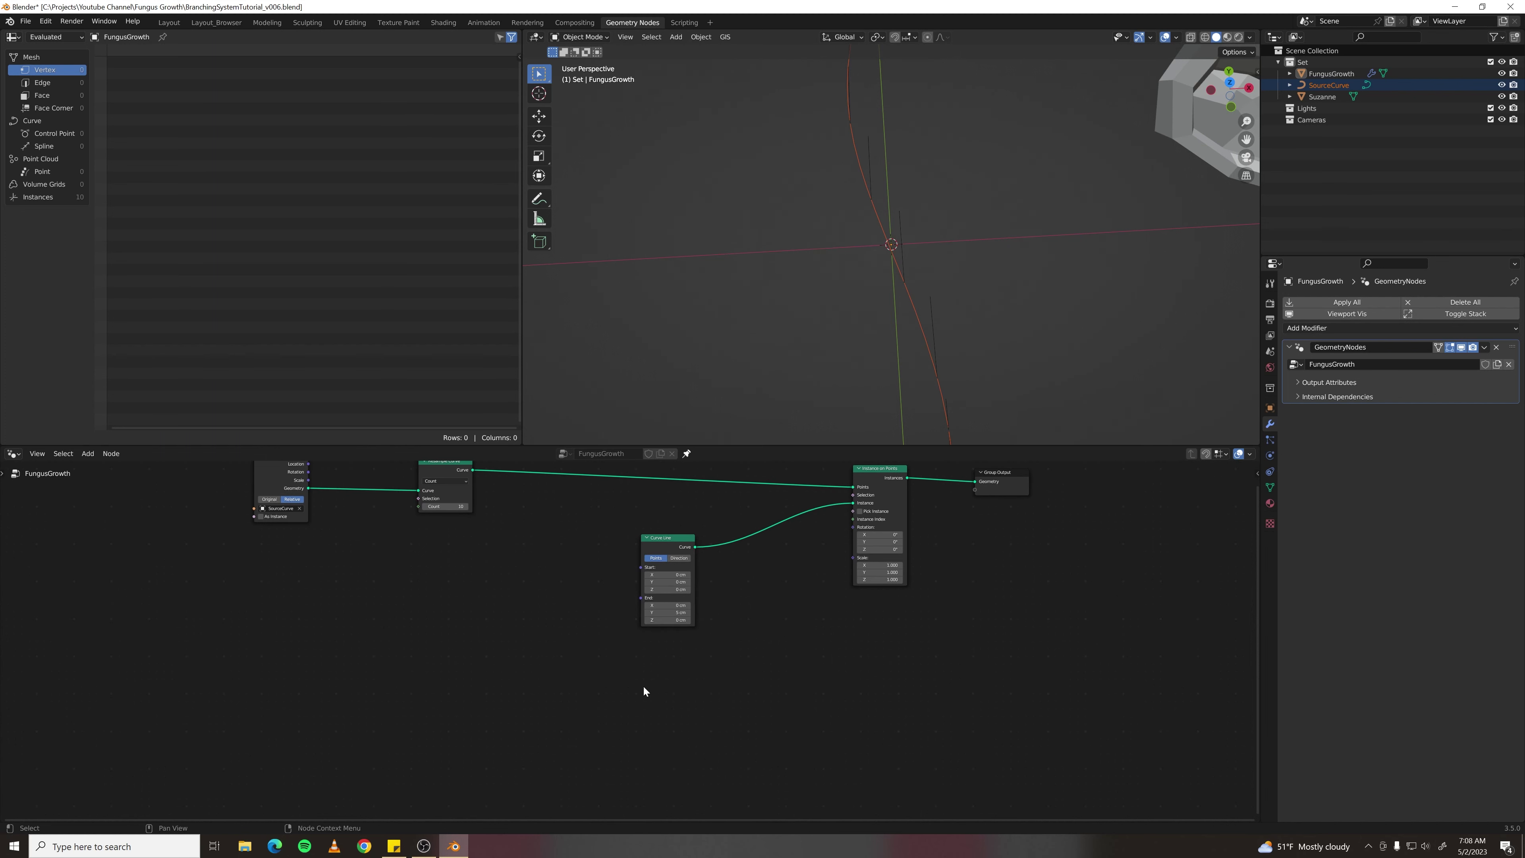
pyautogui.hotkey('shift', 'a')
pyautogui.write('tangent')
pyautogui.press('Return')
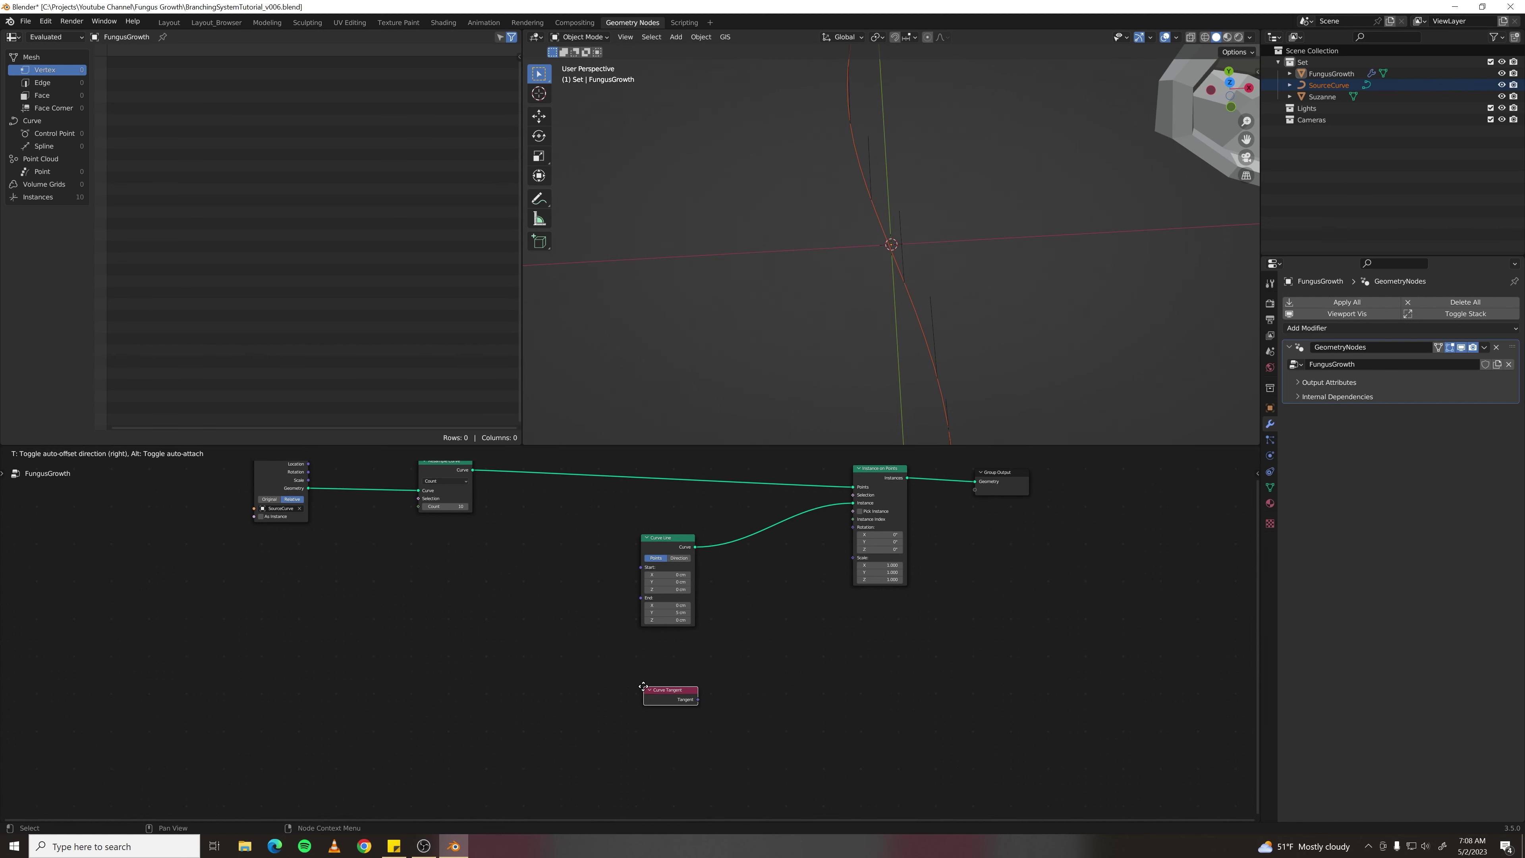
pyautogui.click(640, 657)
# - Add an Align Euler to Vector node with its Vector input fed by the Curve Tangent node
pyautogui.moveTo(693, 669); pyautogui.dragTo(748, 640)
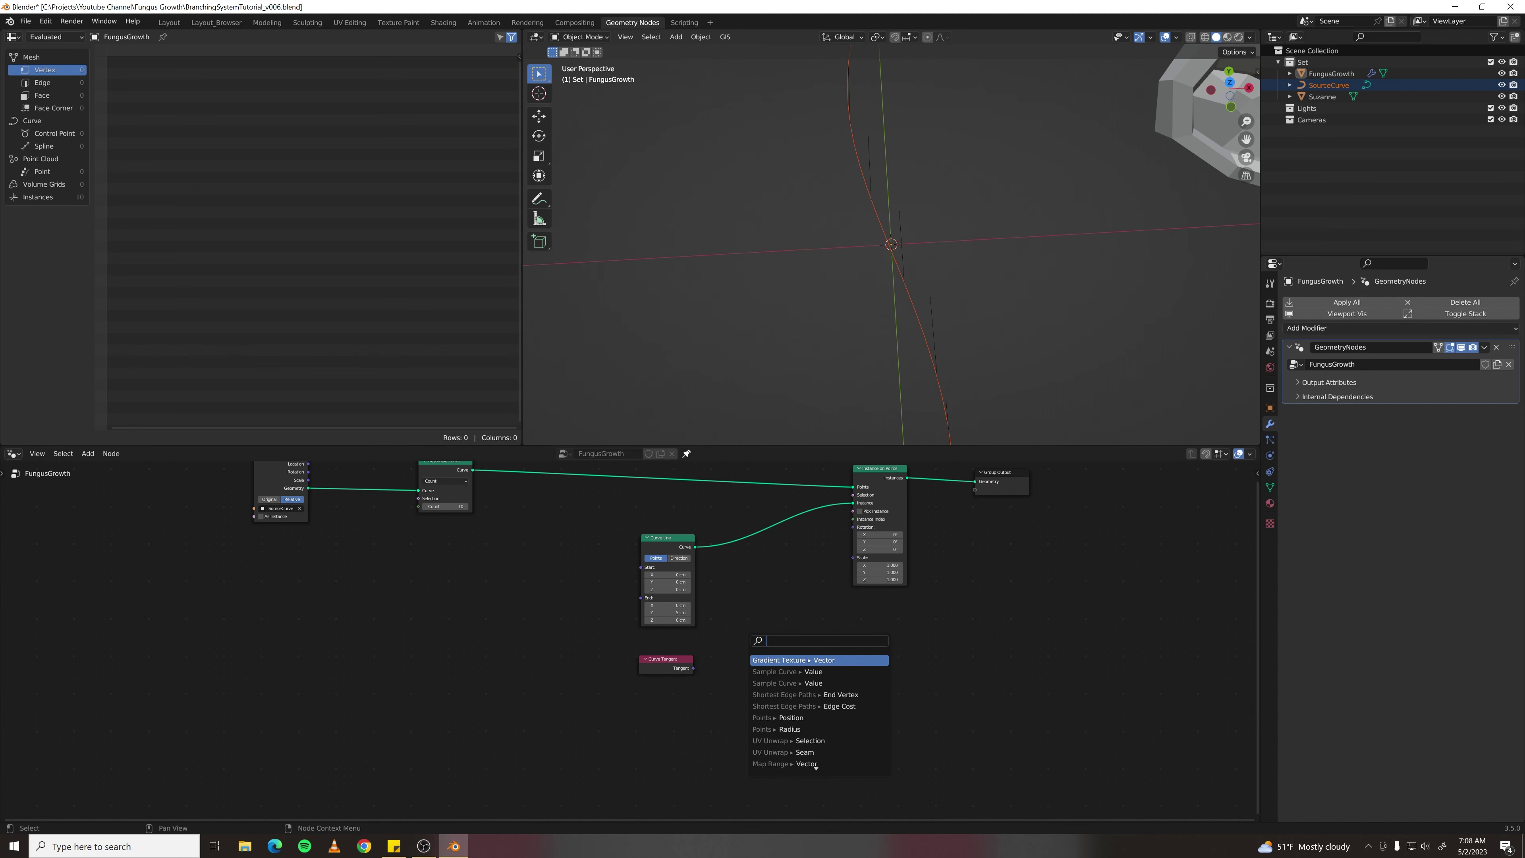
pyautogui.write('align eul')
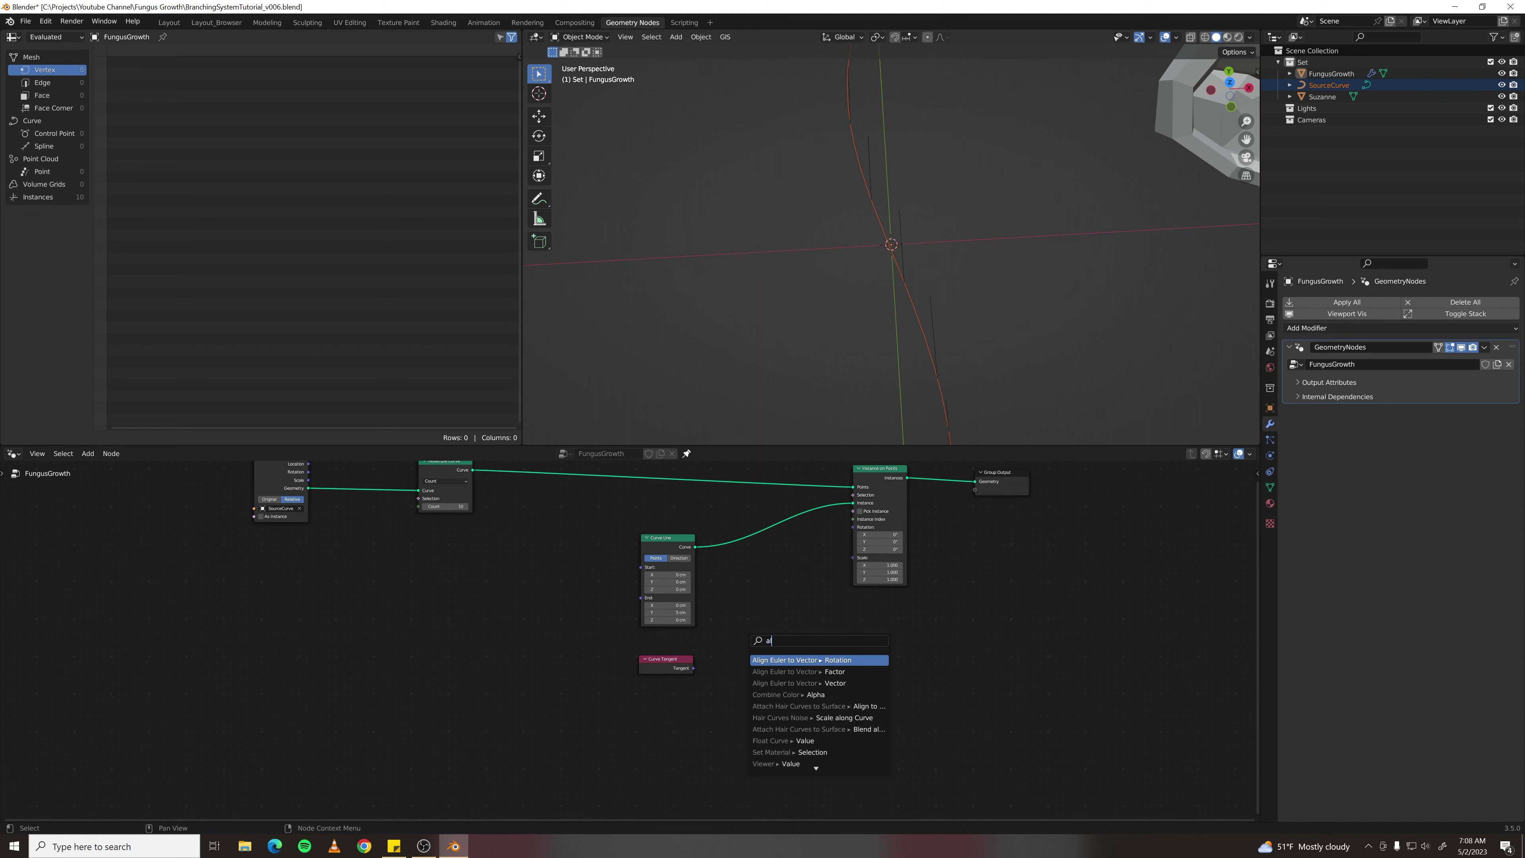
pyautogui.press('Down')
pyautogui.press('Down')
pyautogui.press('Return')
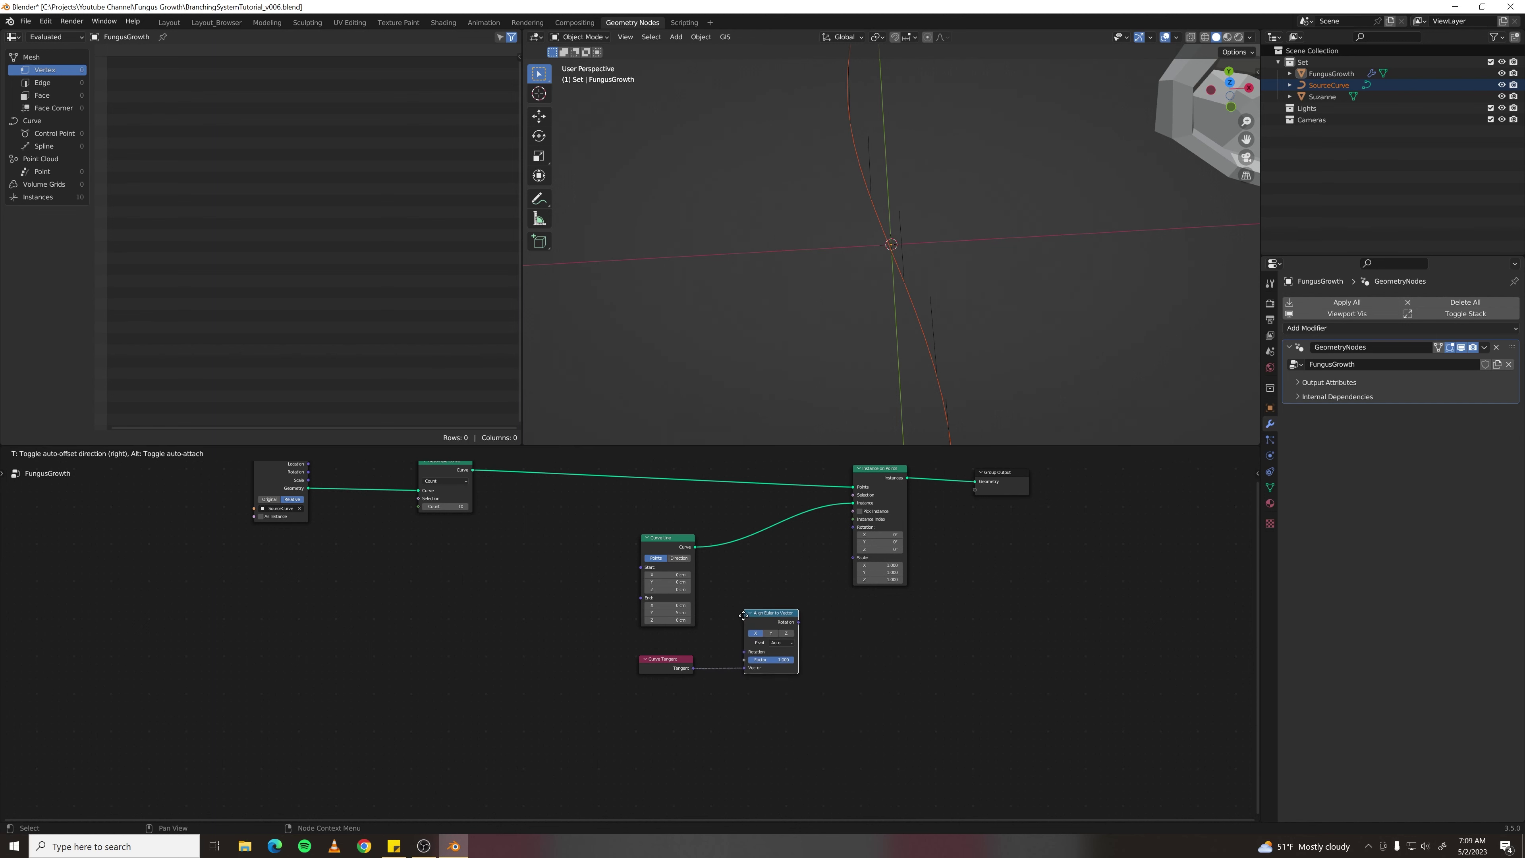
pyautogui.click(735, 606)
# - Connect the Align Euler to Vector rotation to Instance on Points' Rotation input and set the alignment axis to Y
pyautogui.scroll(3, 817, 625)
pyautogui.moveTo(818, 624); pyautogui.dragTo(604, 678, button='middle')
pyautogui.moveTo(614, 658); pyautogui.dragTo(701, 545)
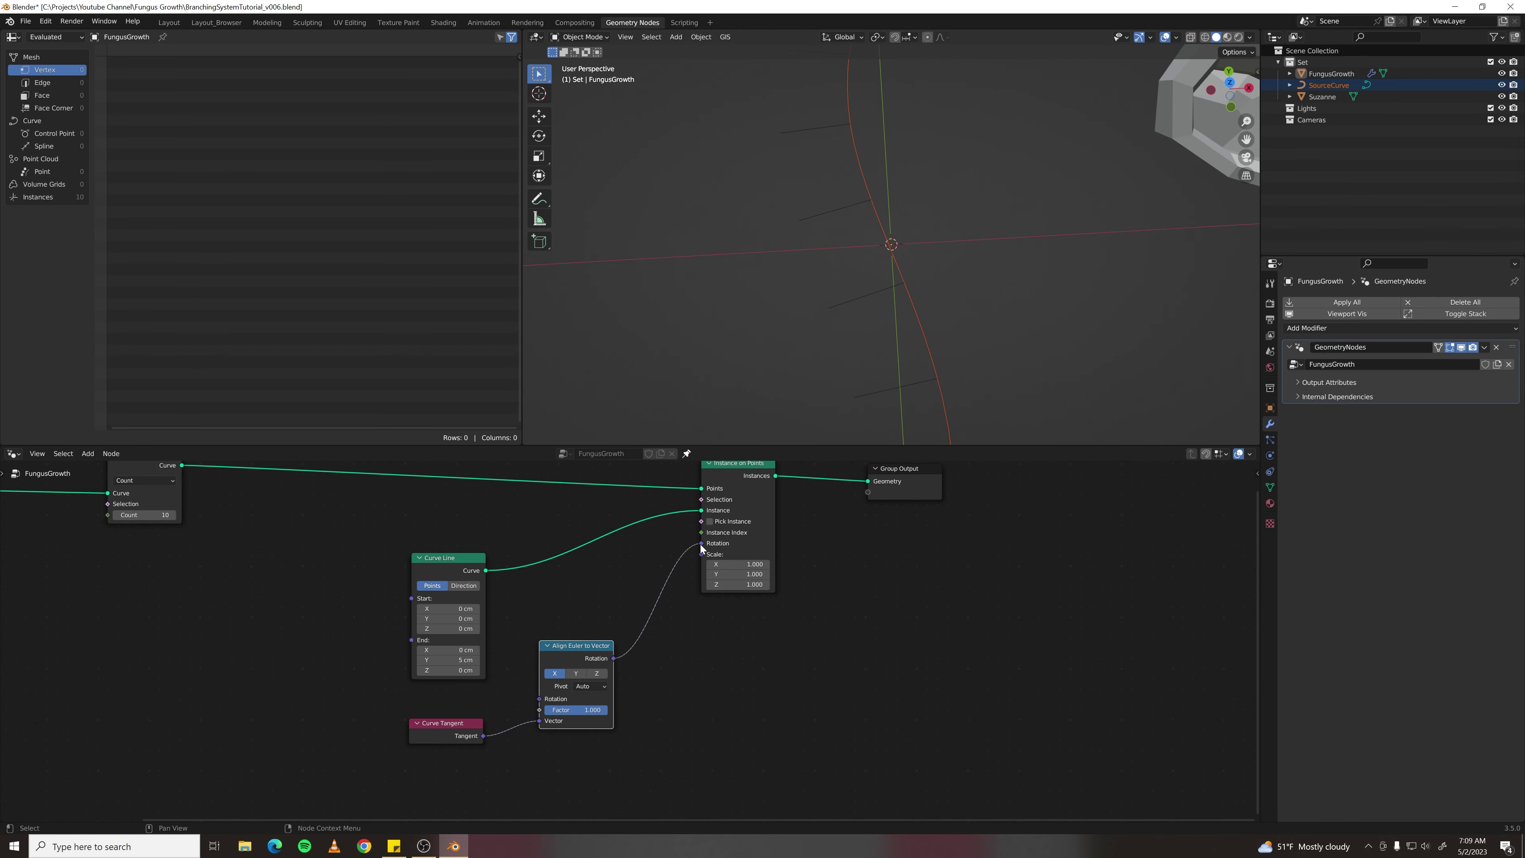
pyautogui.click(575, 674)
pyautogui.scroll(-5, 926, 298)
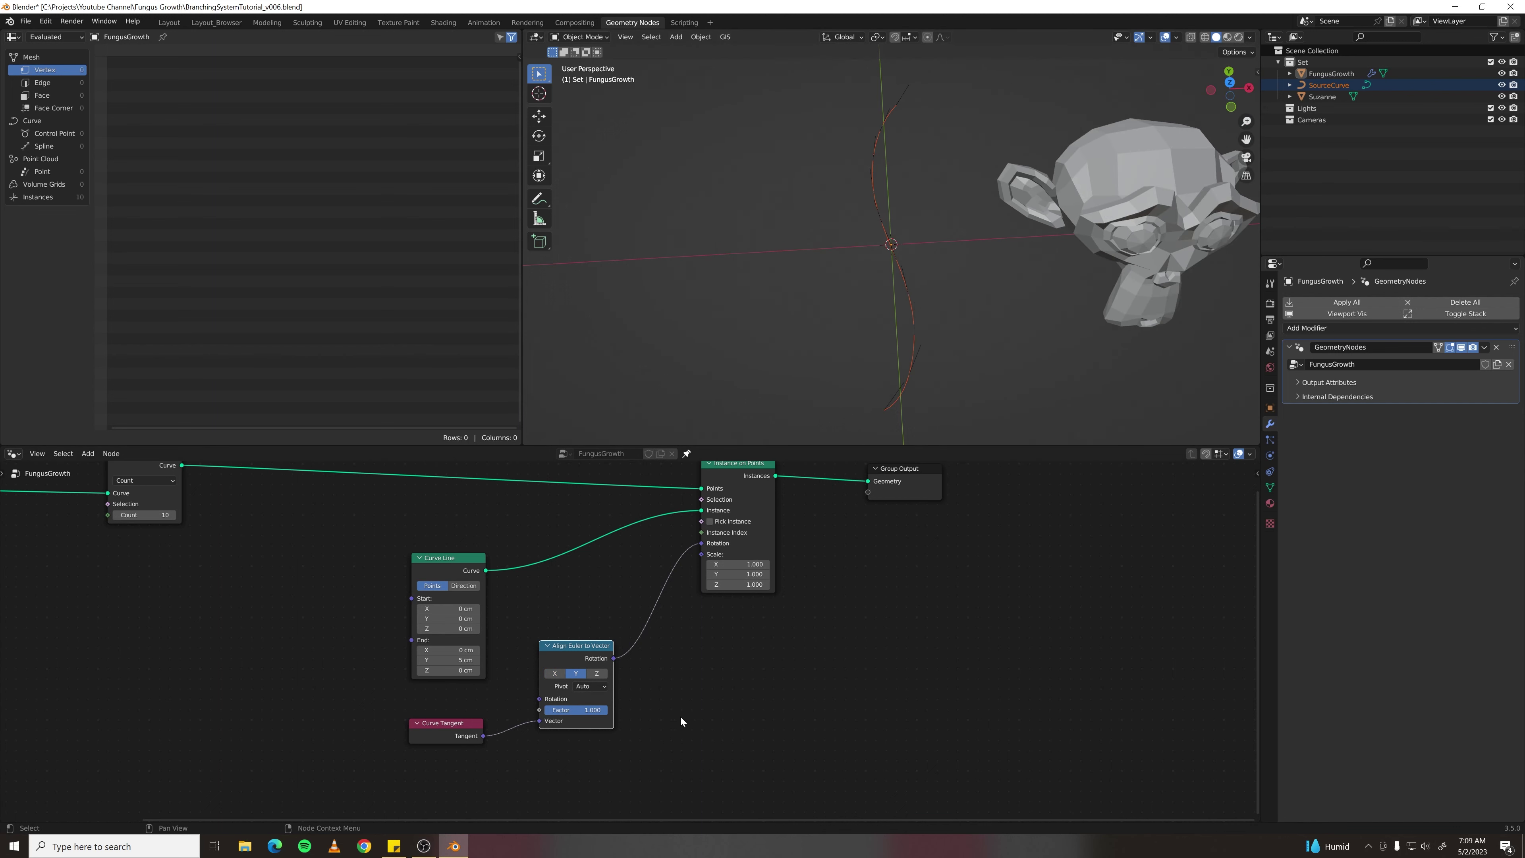
# - Move the Align Euler to Vector node beneath Curve Line and place the Curve Tangent node before it
pyautogui.moveTo(682, 716); pyautogui.dragTo(726, 672, button='middle')
pyautogui.scroll(1, 726, 673)
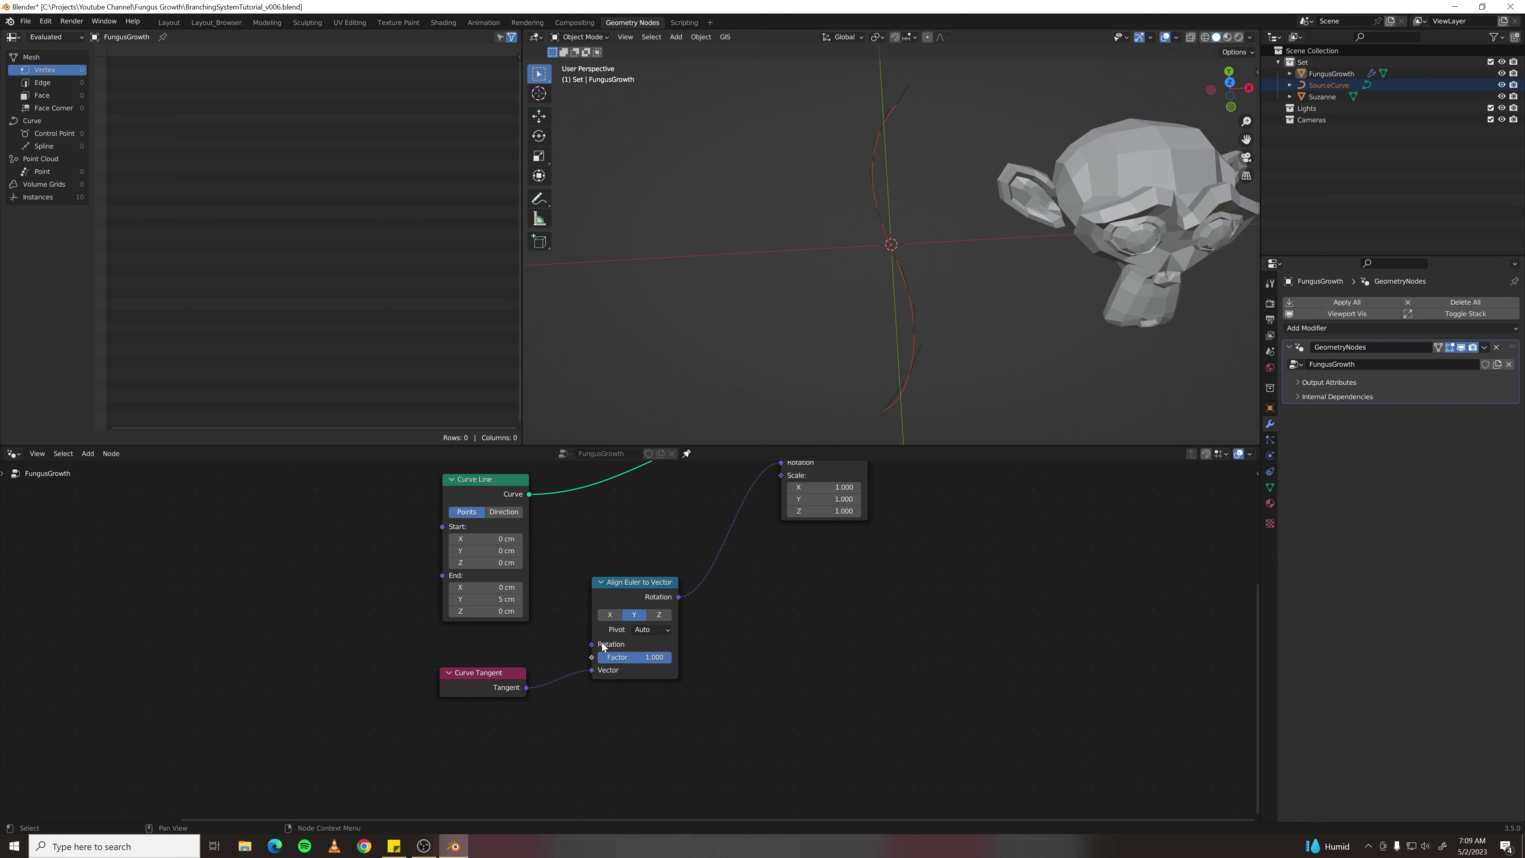
pyautogui.moveTo(764, 507); pyautogui.dragTo(725, 575, button='middle')
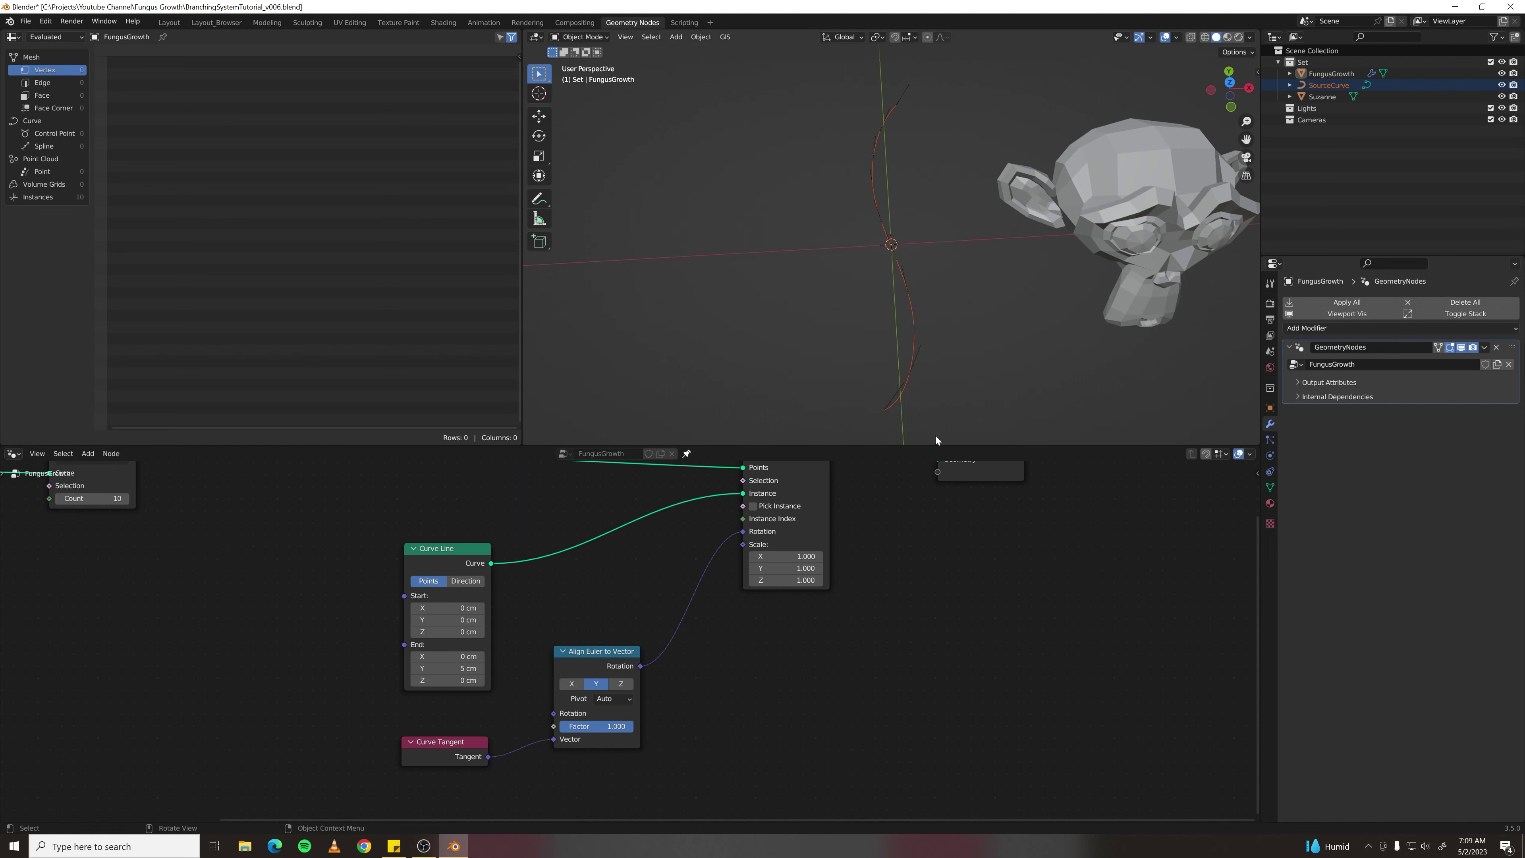
pyautogui.moveTo(671, 723); pyautogui.dragTo(695, 605, button='middle')
pyautogui.moveTo(669, 686); pyautogui.dragTo(502, 609)
pyautogui.moveTo(491, 640); pyautogui.dragTo(352, 730)
pyautogui.scroll(-2, 588, 681)
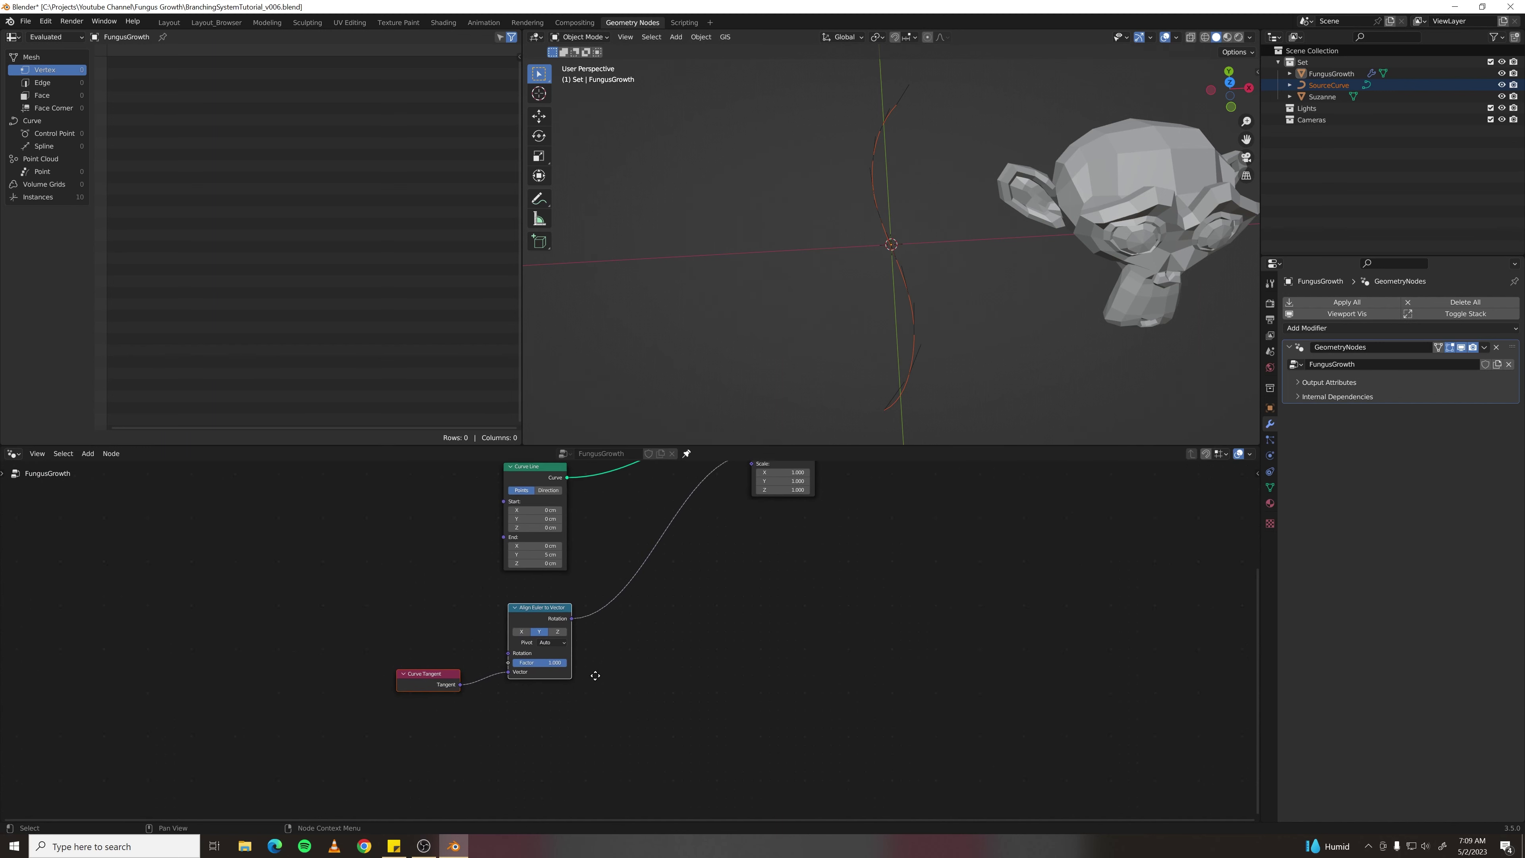
# - Add a Random Value node below the Align Euler to Vector node
pyautogui.moveTo(587, 681); pyautogui.dragTo(646, 639, button='middle')
pyautogui.press('F3')
pyautogui.write('random')
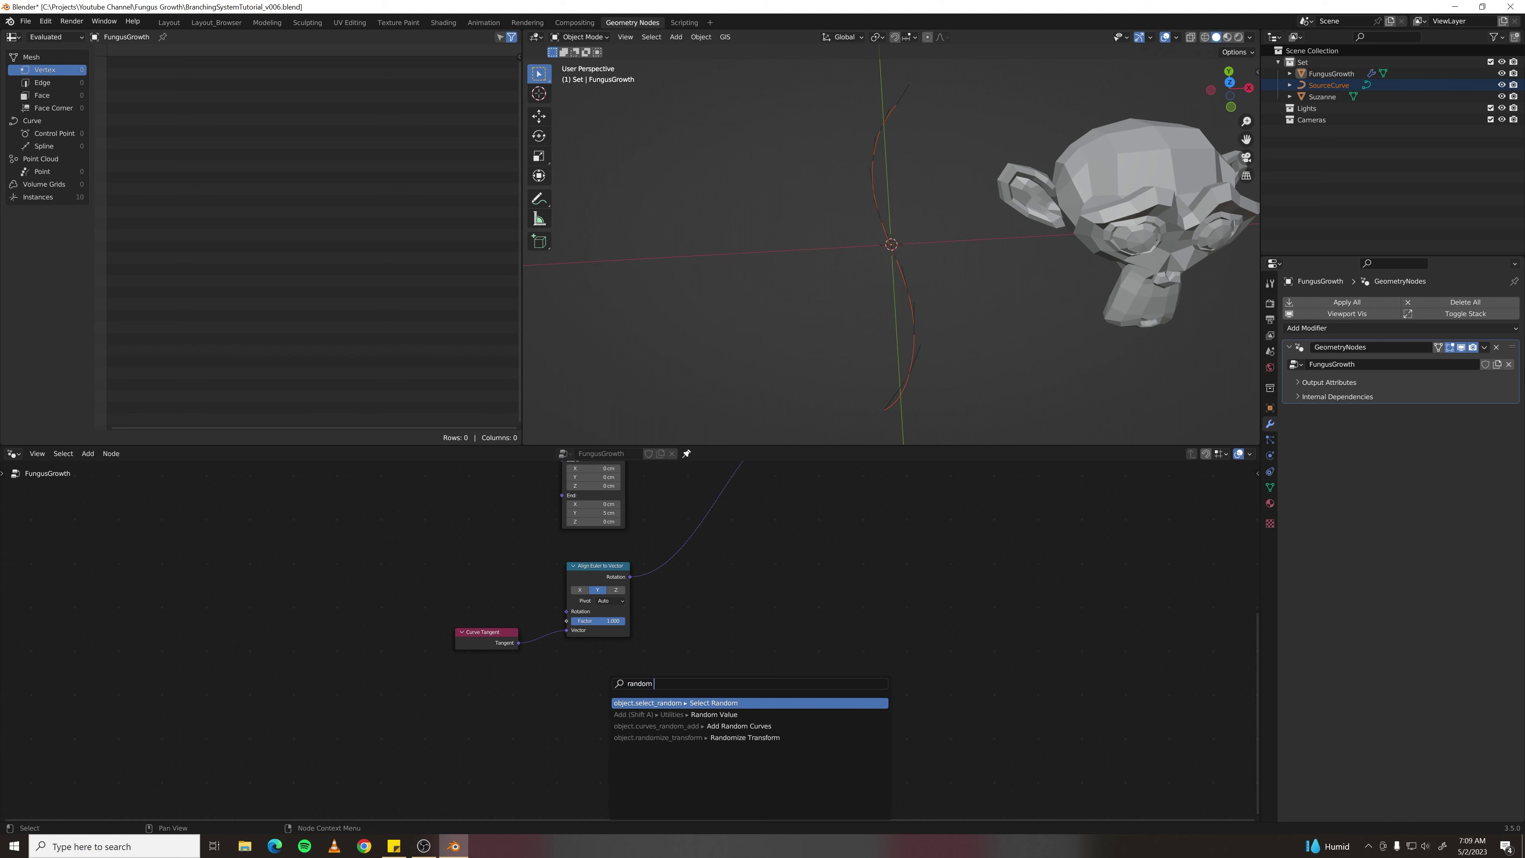
pyautogui.press('Down')
pyautogui.press('Return')
pyautogui.click(565, 663)
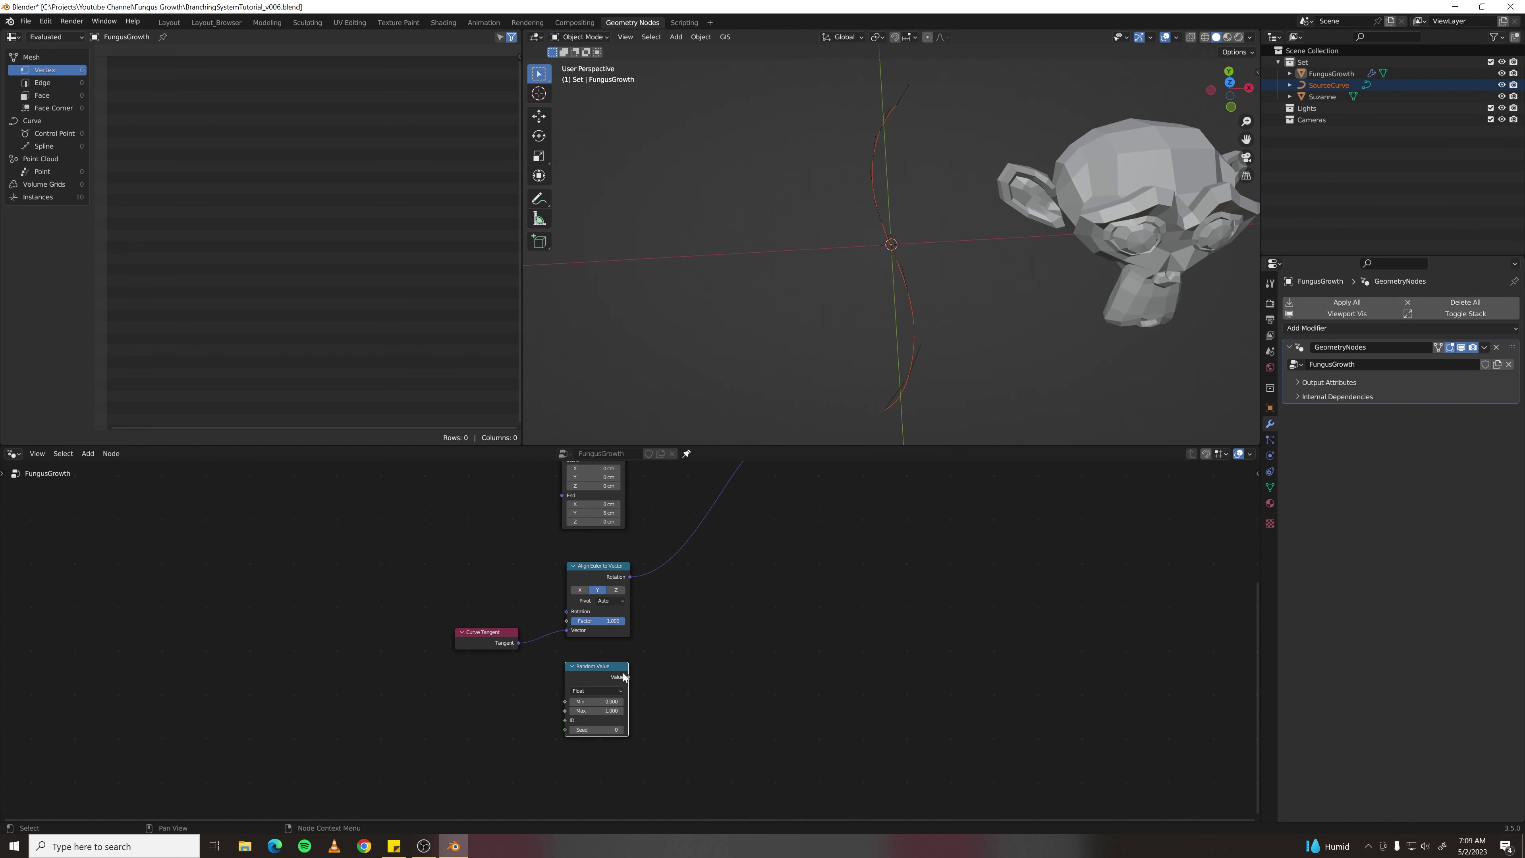
# - Add a Combine XYZ node with its Z input fed by the Random Value node
pyautogui.moveTo(629, 678); pyautogui.dragTo(743, 622)
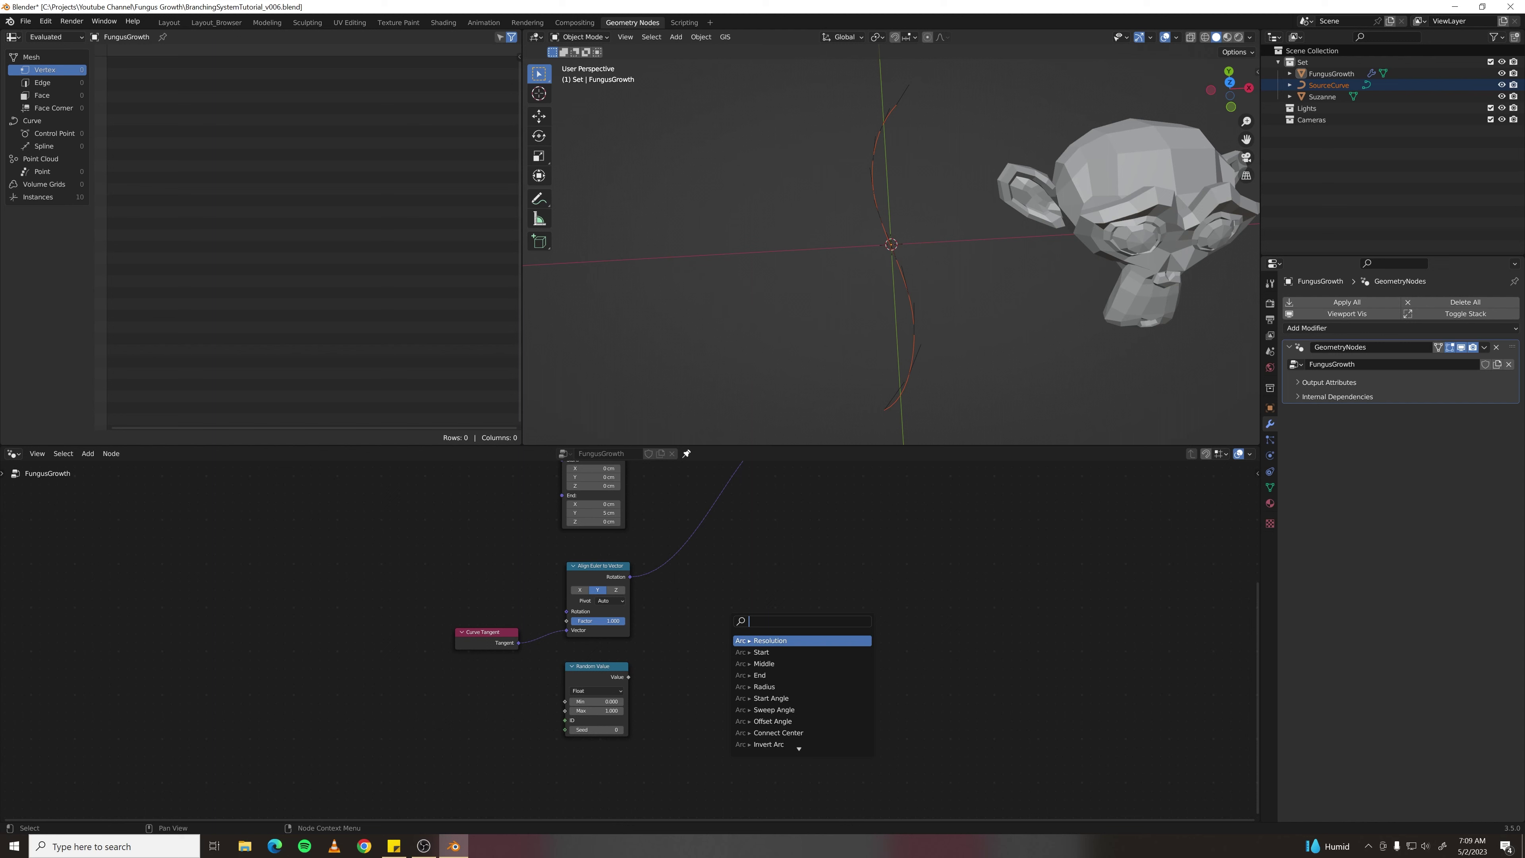
pyautogui.write('combin')
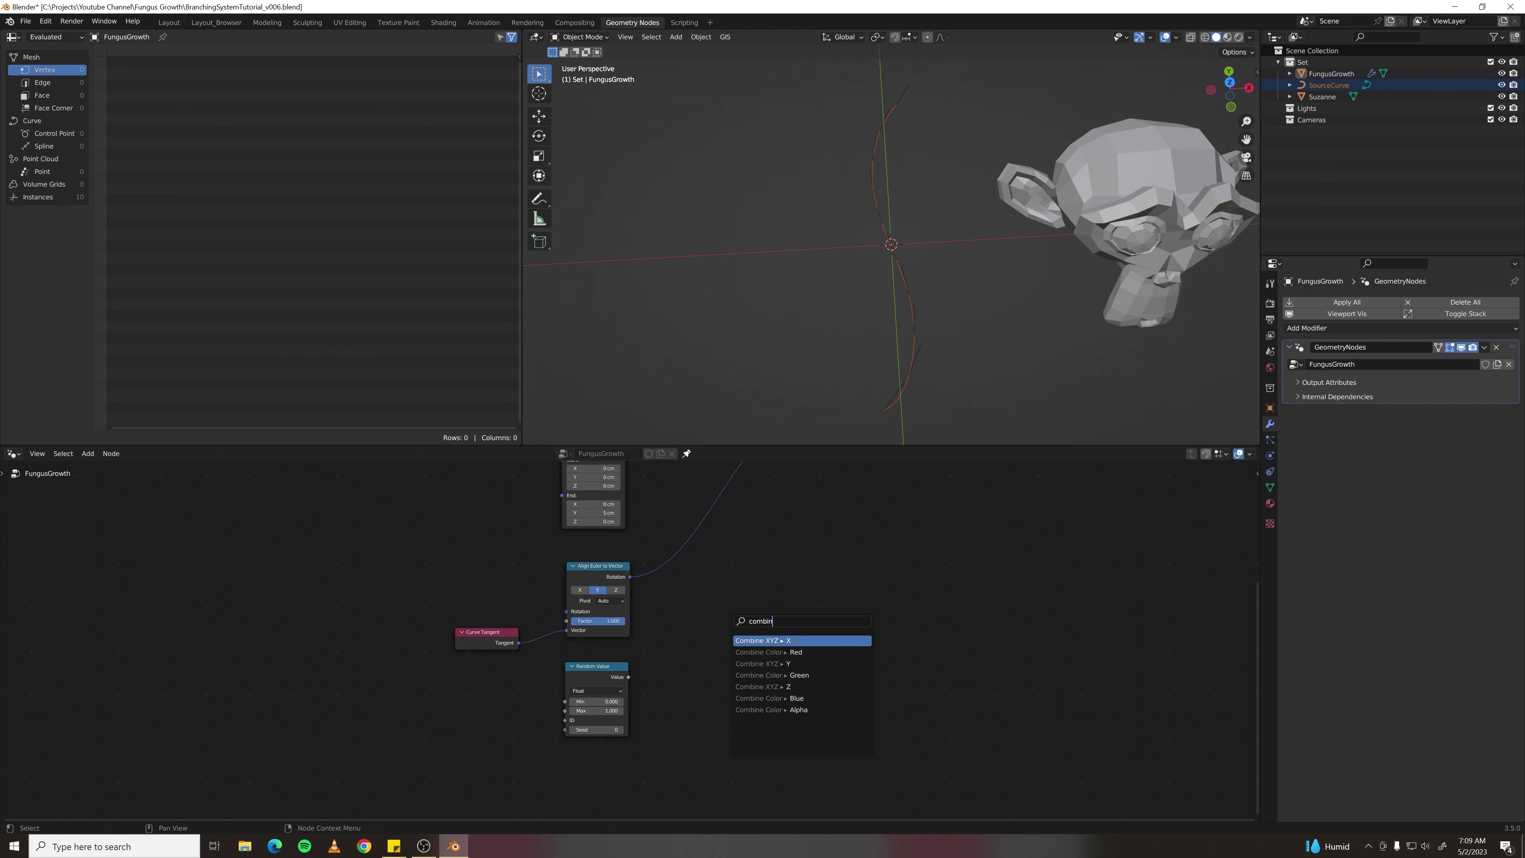
pyautogui.press('Down')
pyautogui.press('Down')
pyautogui.press('Down')
pyautogui.press('Return')
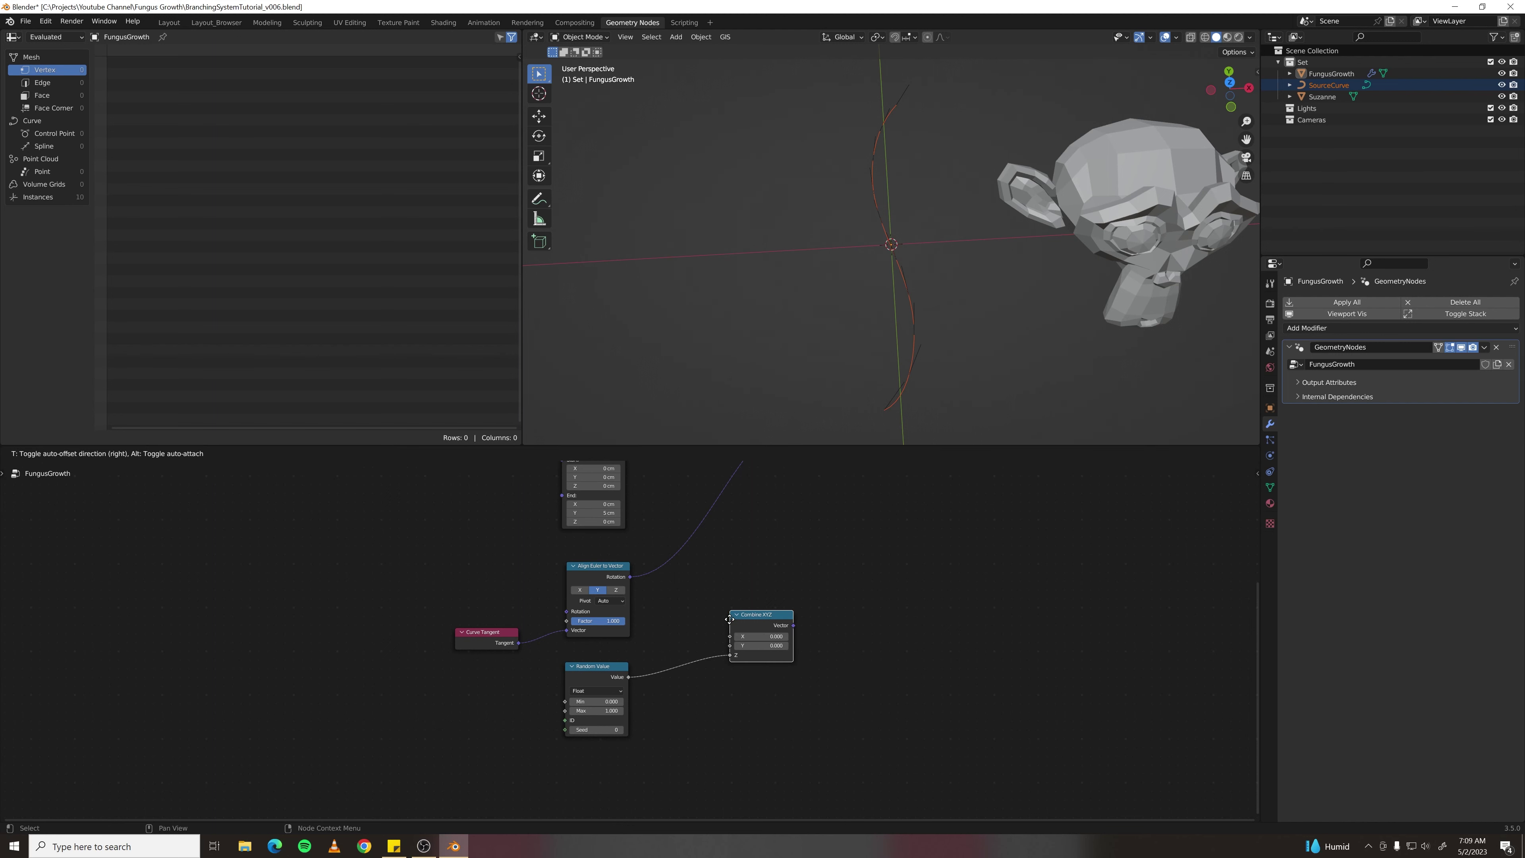
pyautogui.click(707, 598)
# - Add a Vector Math node set to Add, fed by the Combine XYZ node's Vector output
pyautogui.moveTo(738, 626); pyautogui.dragTo(594, 685, button='middle')
pyautogui.moveTo(627, 656); pyautogui.dragTo(608, 604)
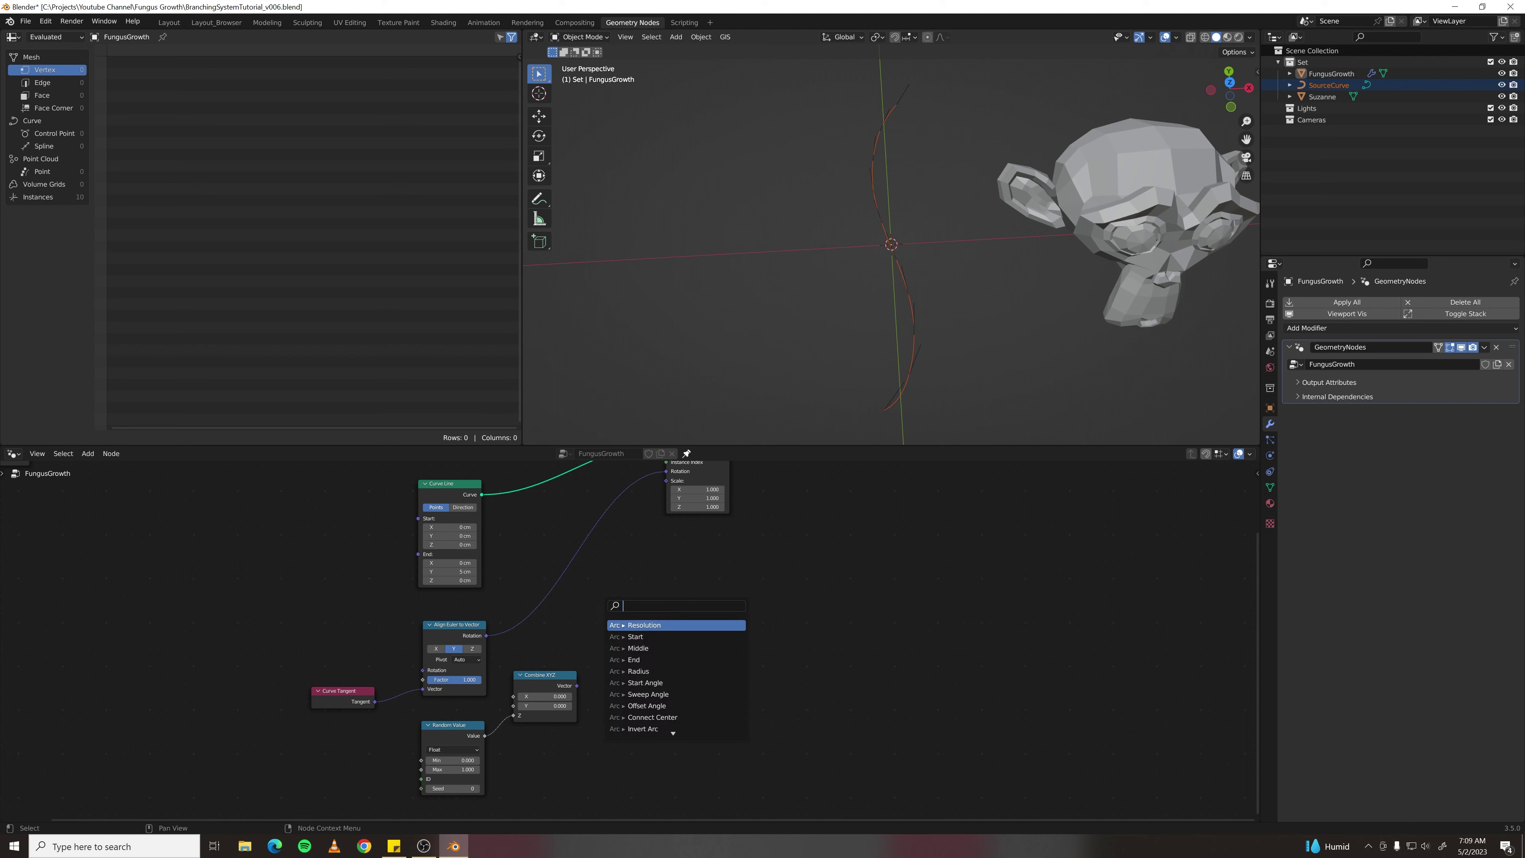
pyautogui.write('vector math')
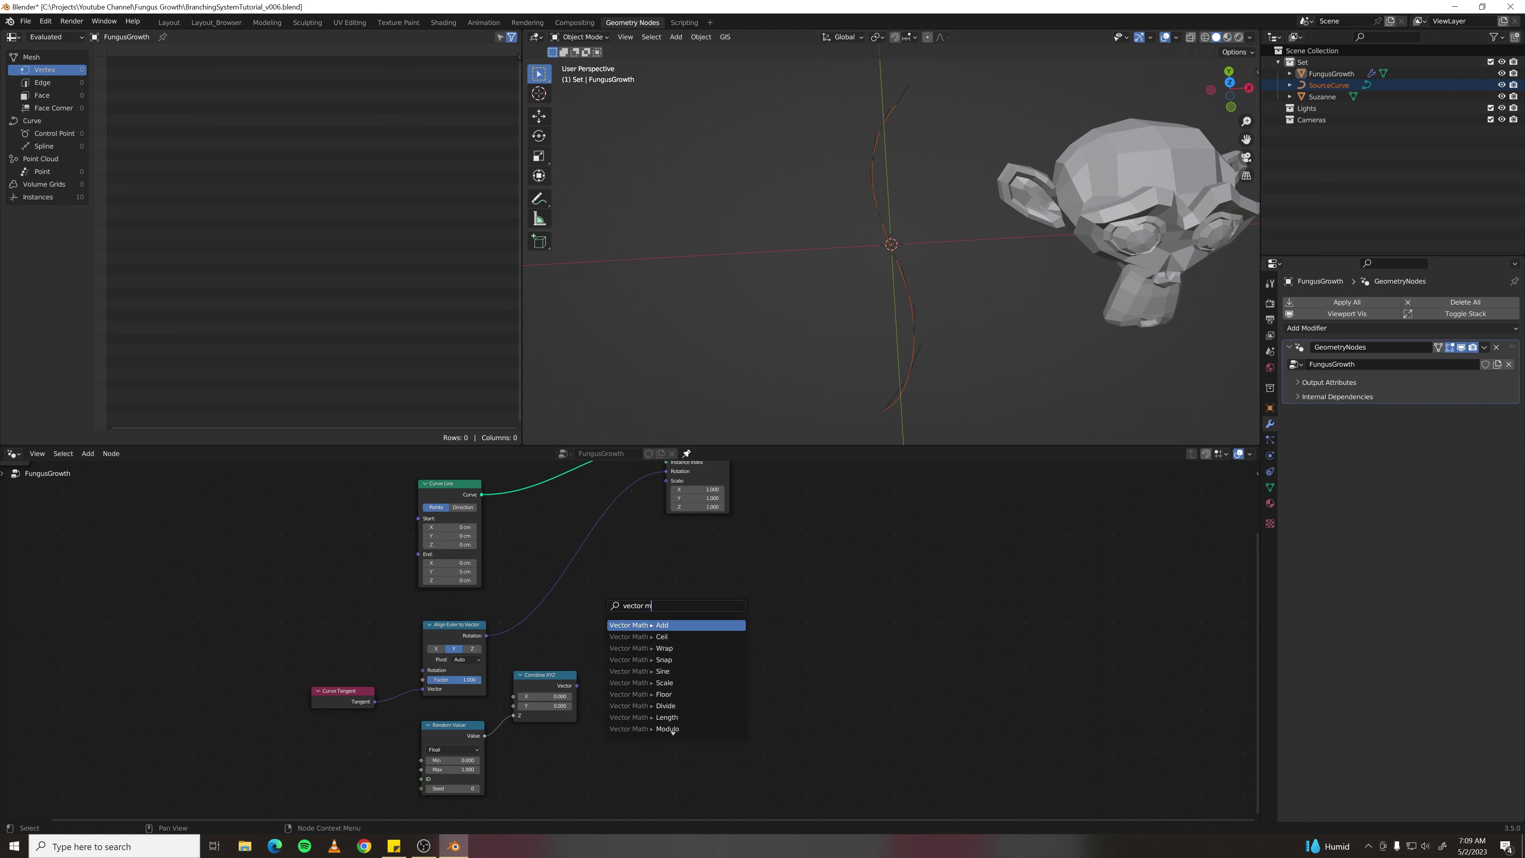
pyautogui.press('Return')
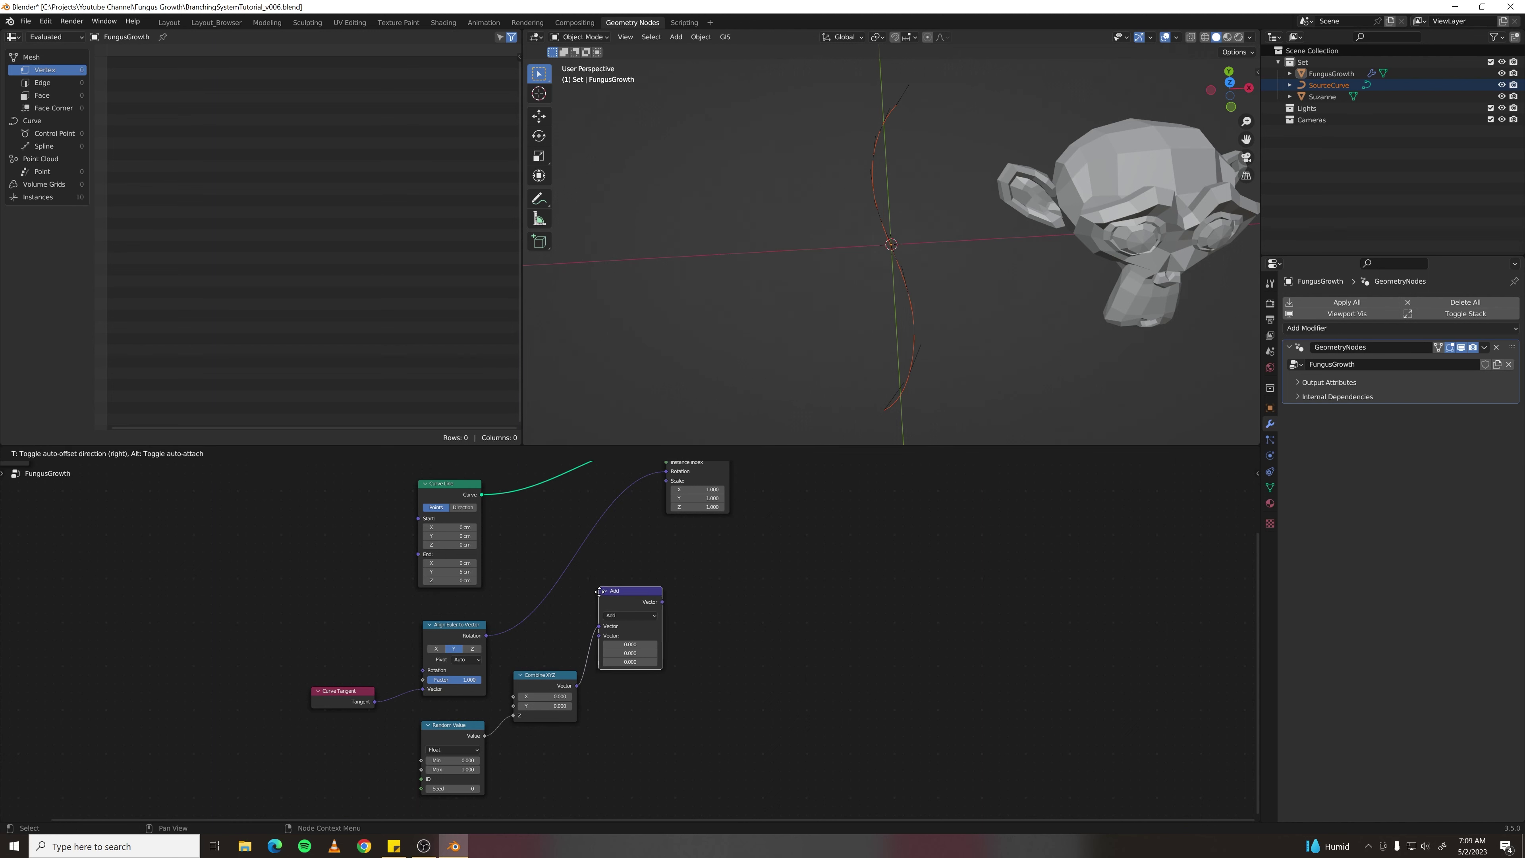
pyautogui.click(590, 582)
# - Wire the Align Euler to Vector rotation into the Add node's first vector input and Combine XYZ into its second
pyautogui.scroll(2, 487, 656)
pyautogui.moveTo(419, 634); pyautogui.dragTo(571, 596)
pyautogui.moveTo(550, 708); pyautogui.dragTo(576, 608)
pyautogui.moveTo(574, 734); pyautogui.dragTo(621, 672, button='middle')
pyautogui.moveTo(750, 539); pyautogui.dragTo(723, 572, button='middle')
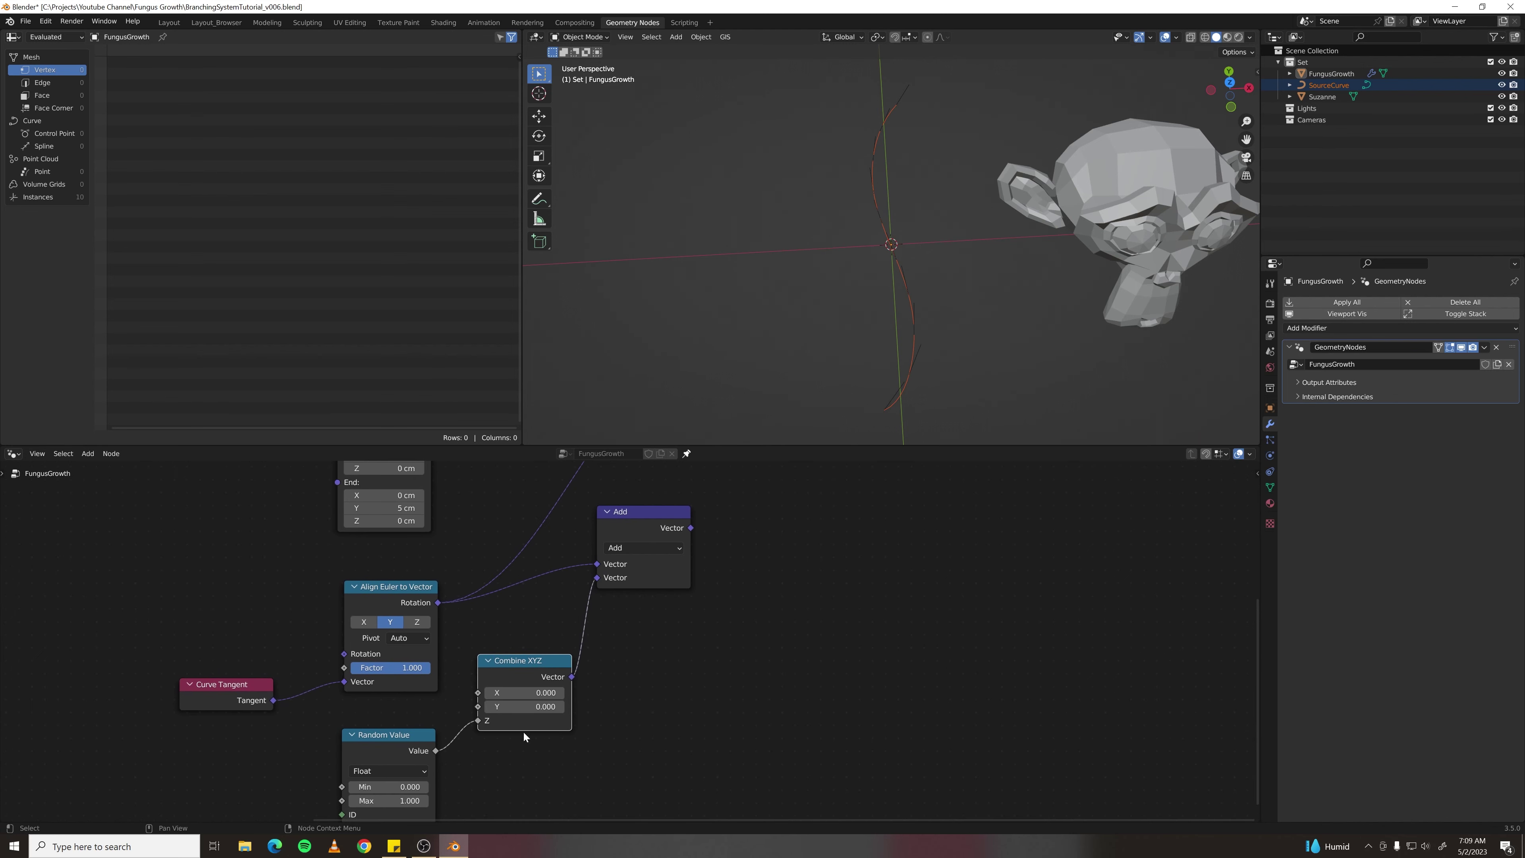
# - Connect the vector Add node's output to the Rotation input of Instance on Points
pyautogui.scroll(-4, 715, 589)
pyautogui.moveTo(705, 569); pyautogui.dragTo(603, 652, button='middle')
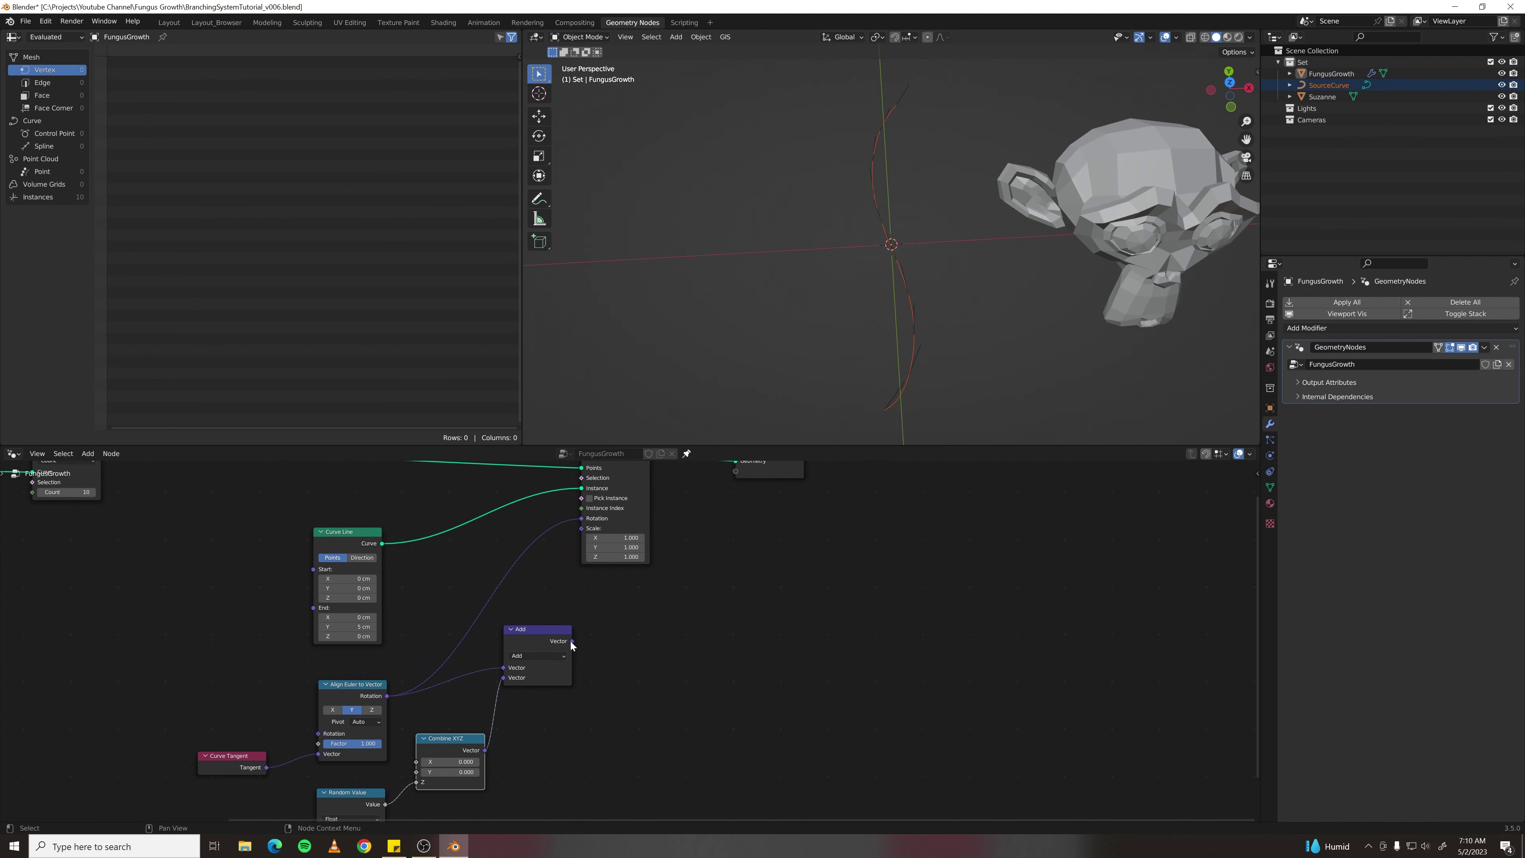
pyautogui.moveTo(572, 641); pyautogui.dragTo(580, 525)
pyautogui.moveTo(710, 602); pyautogui.dragTo(774, 534, button='middle')
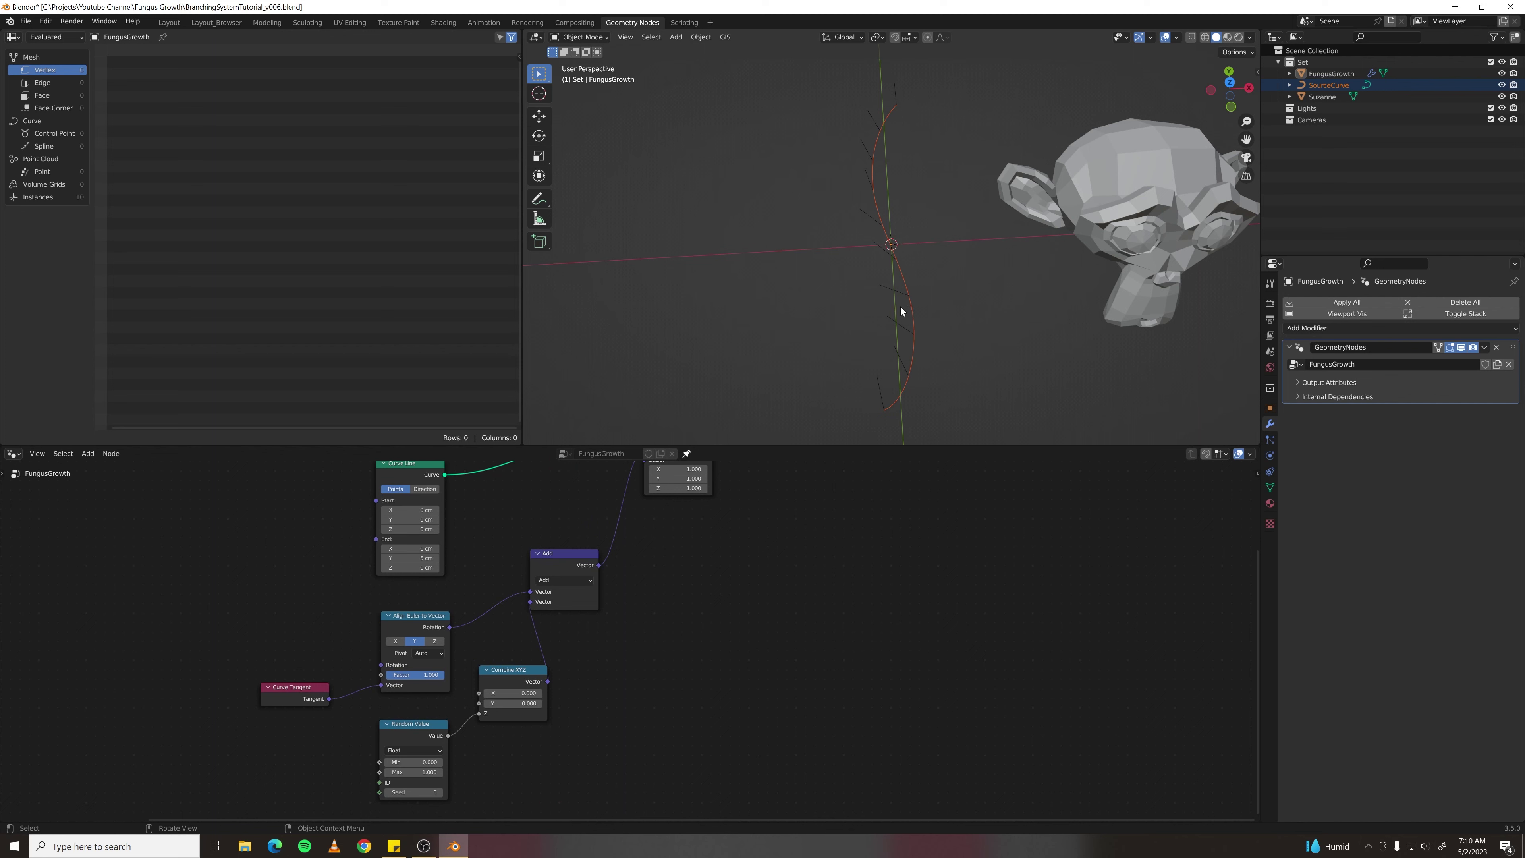
# - Set the Random Value node's Min to -1
pyautogui.scroll(1, 899, 311)
pyautogui.moveTo(527, 703); pyautogui.dragTo(545, 640, button='middle')
pyautogui.scroll(3, 494, 686)
pyautogui.click(394, 716)
pyautogui.write('-1')
pyautogui.press('Return')
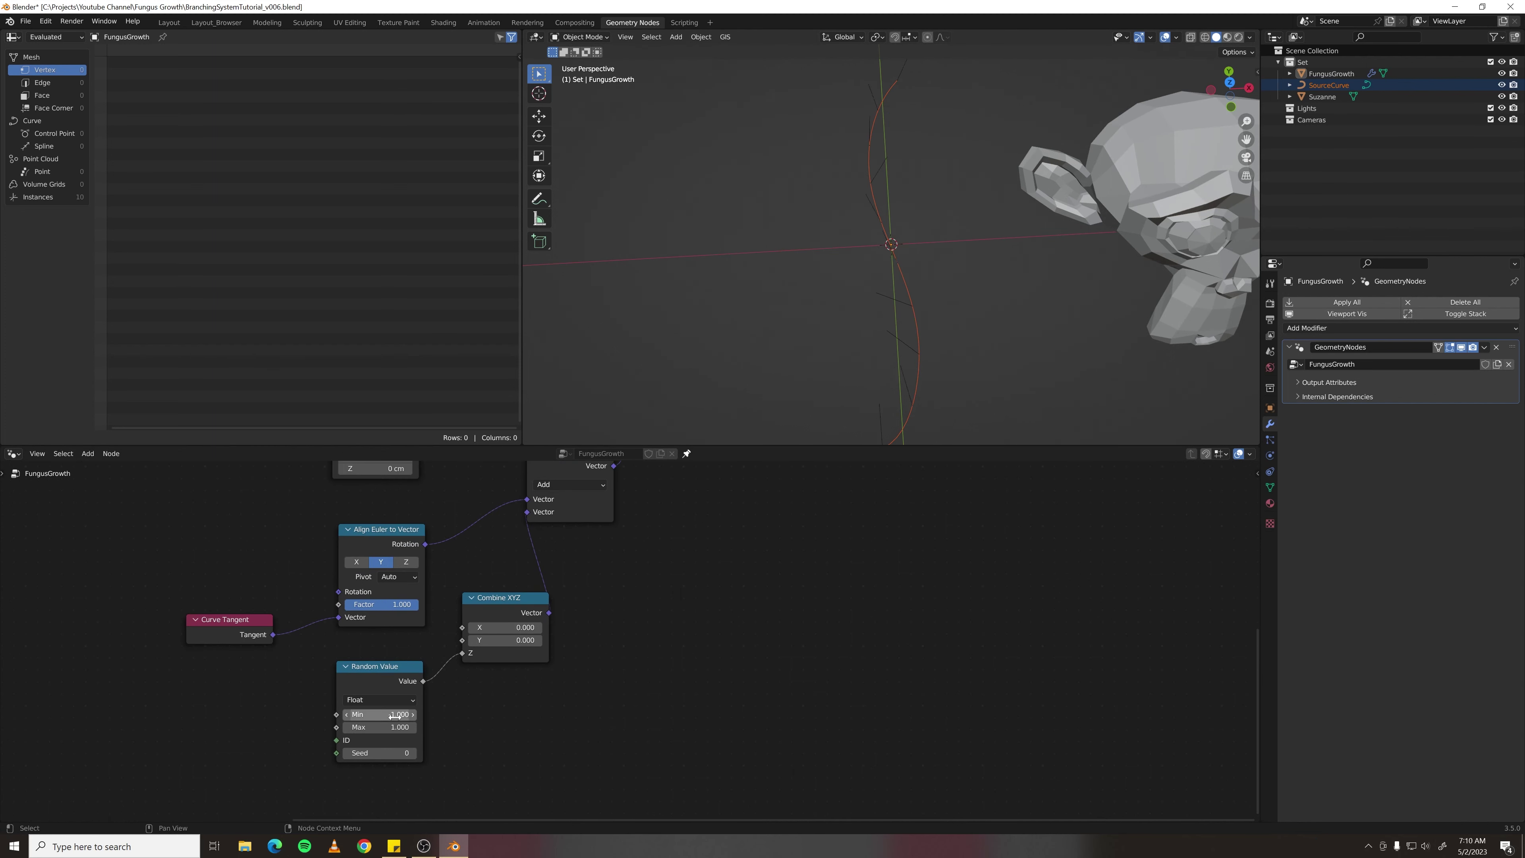
# - Raise the Random Value node's Seed to 4
pyautogui.click(413, 753)
pyautogui.click(414, 753)
pyautogui.click(415, 753)
pyautogui.click(415, 753)
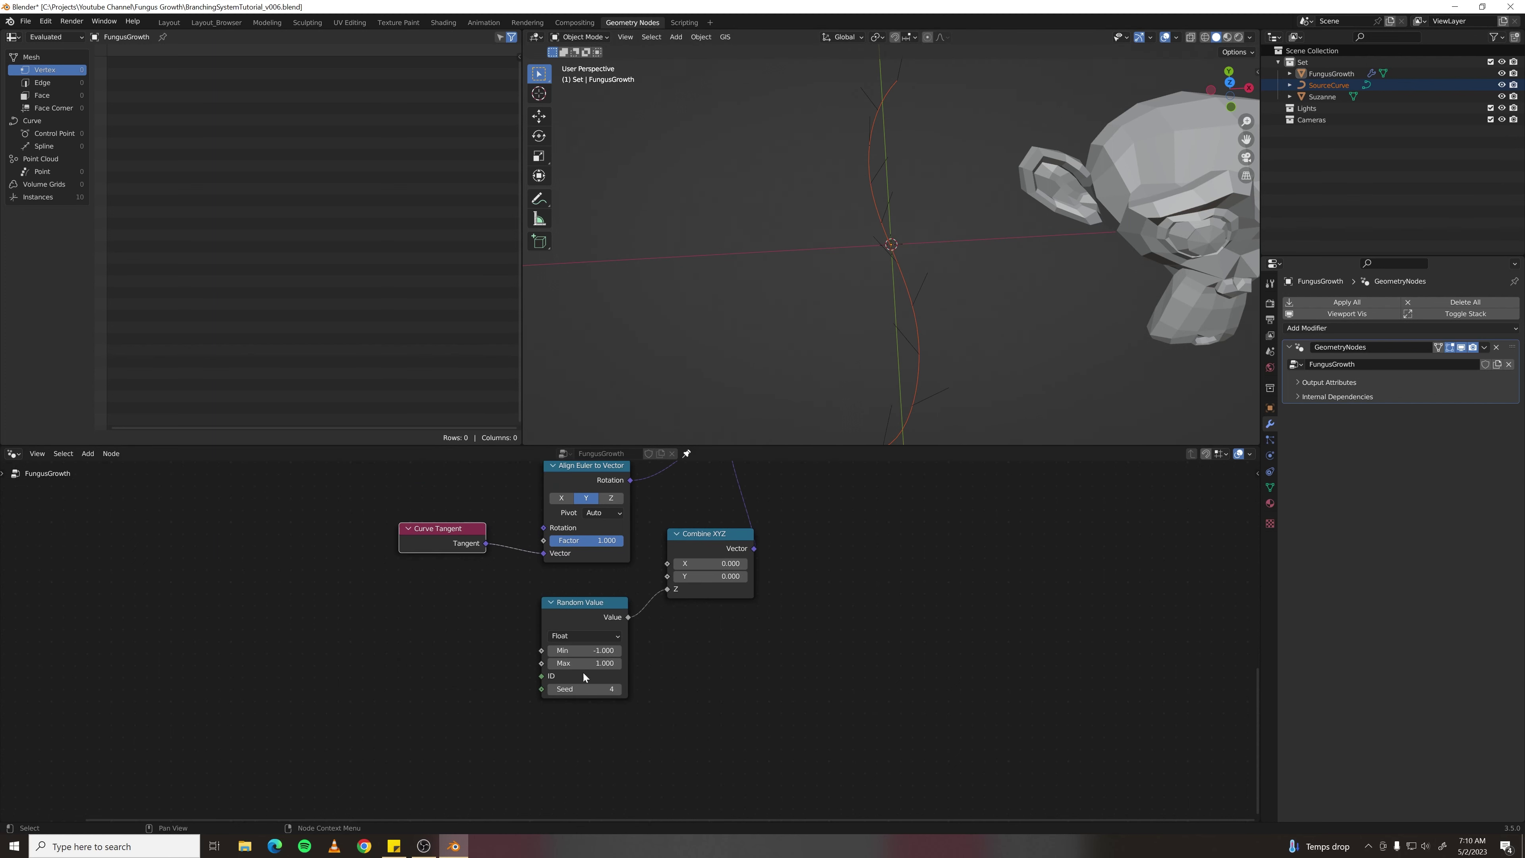
# - Add a Value node and connect it to the Max input of the Random Value node
pyautogui.moveTo(422, 677); pyautogui.dragTo(490, 664, button='middle')
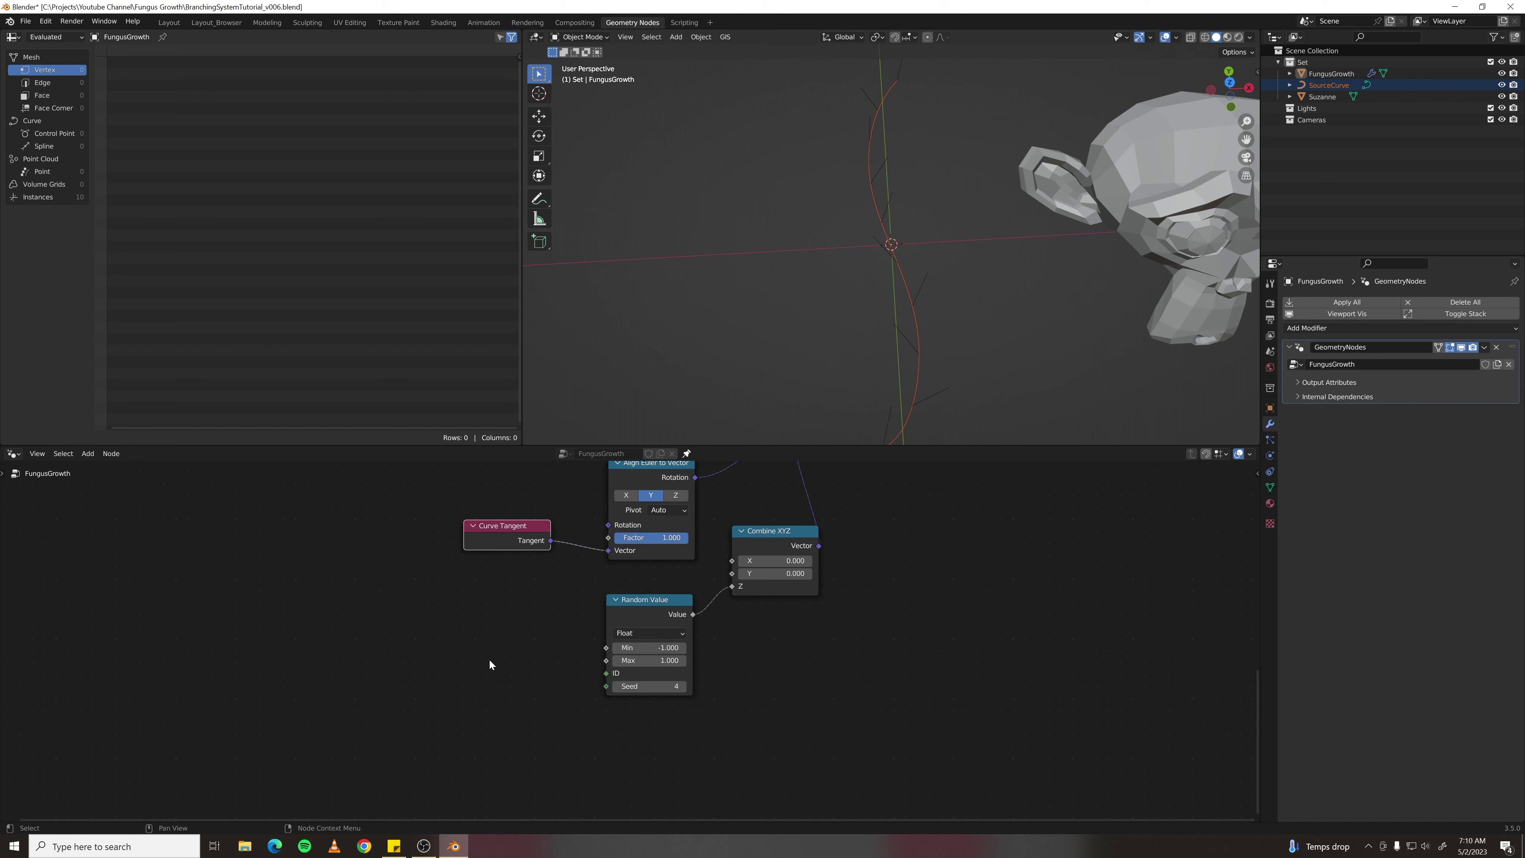
pyautogui.press('F3')
pyautogui.write('value')
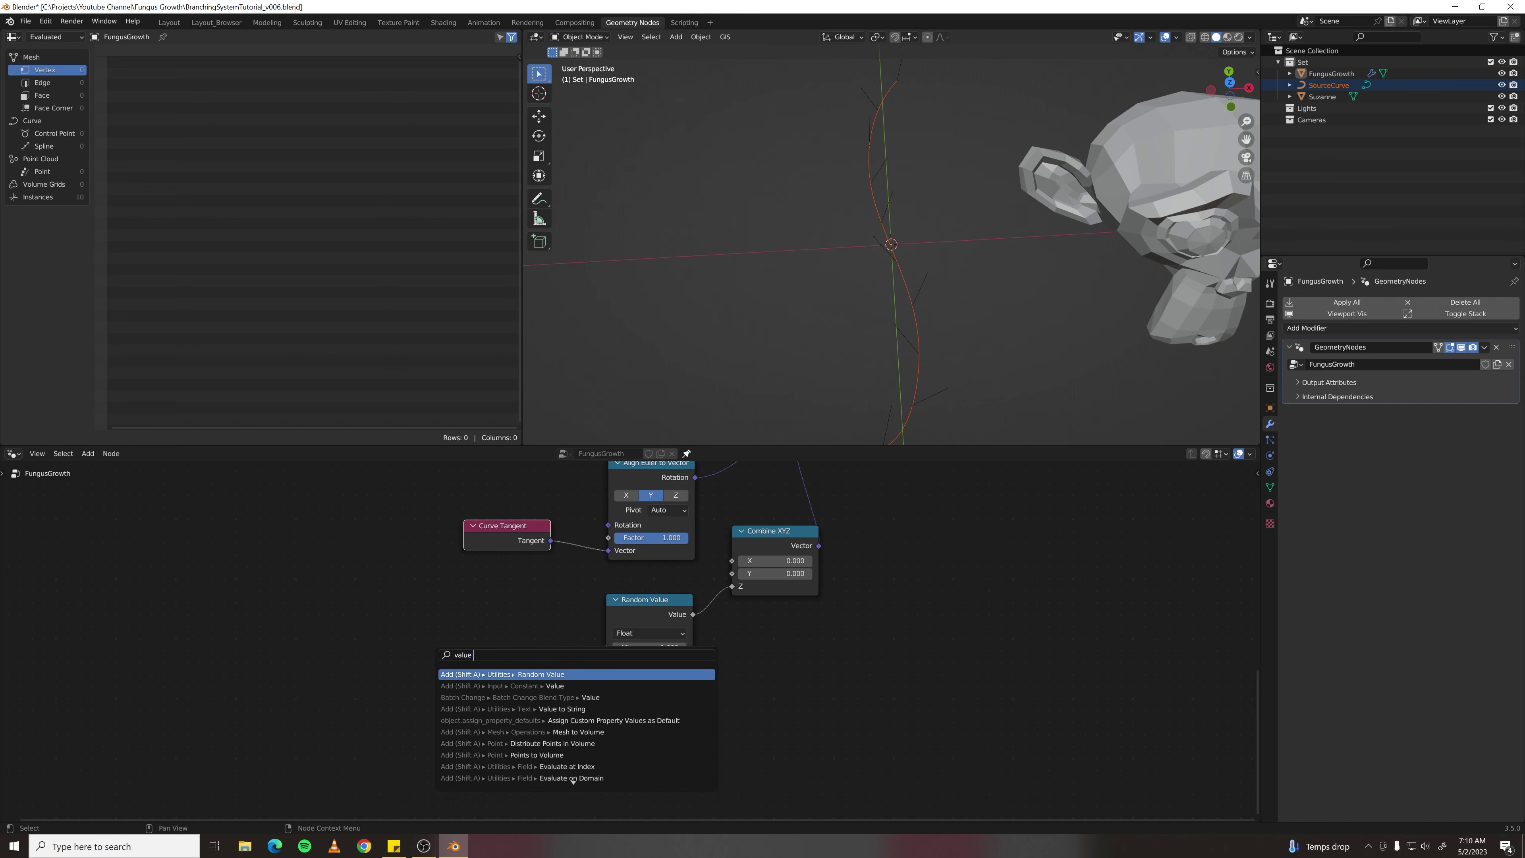
pyautogui.press('Down')
pyautogui.press('Return')
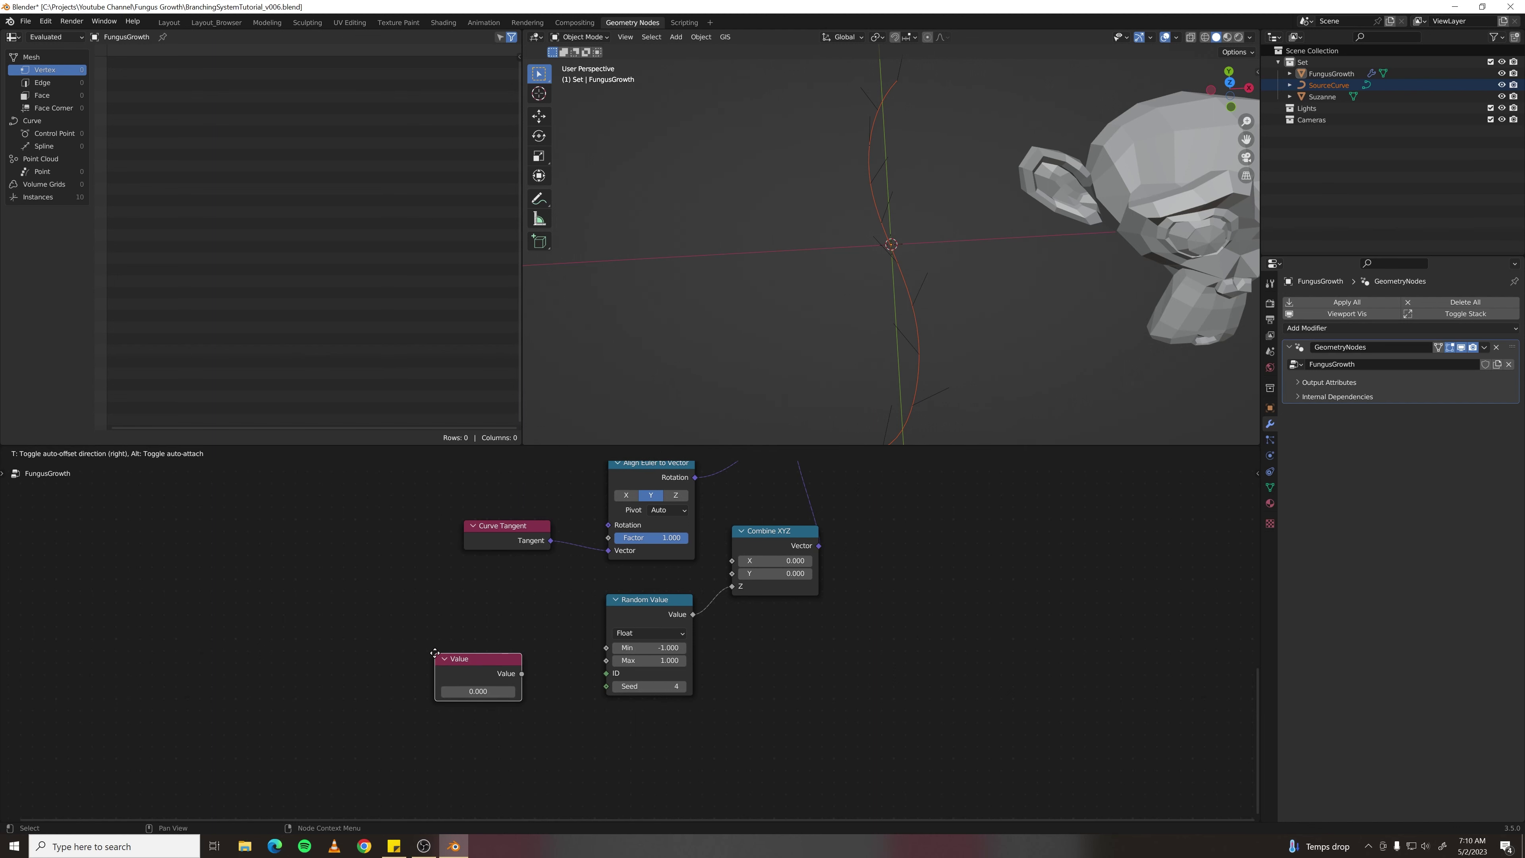
pyautogui.click(351, 641)
pyautogui.moveTo(437, 662); pyautogui.dragTo(606, 661)
# - Add a Math node fed by the Value node and set its operation to Multiply
pyautogui.moveTo(437, 662); pyautogui.dragTo(505, 623)
pyautogui.write('ma')
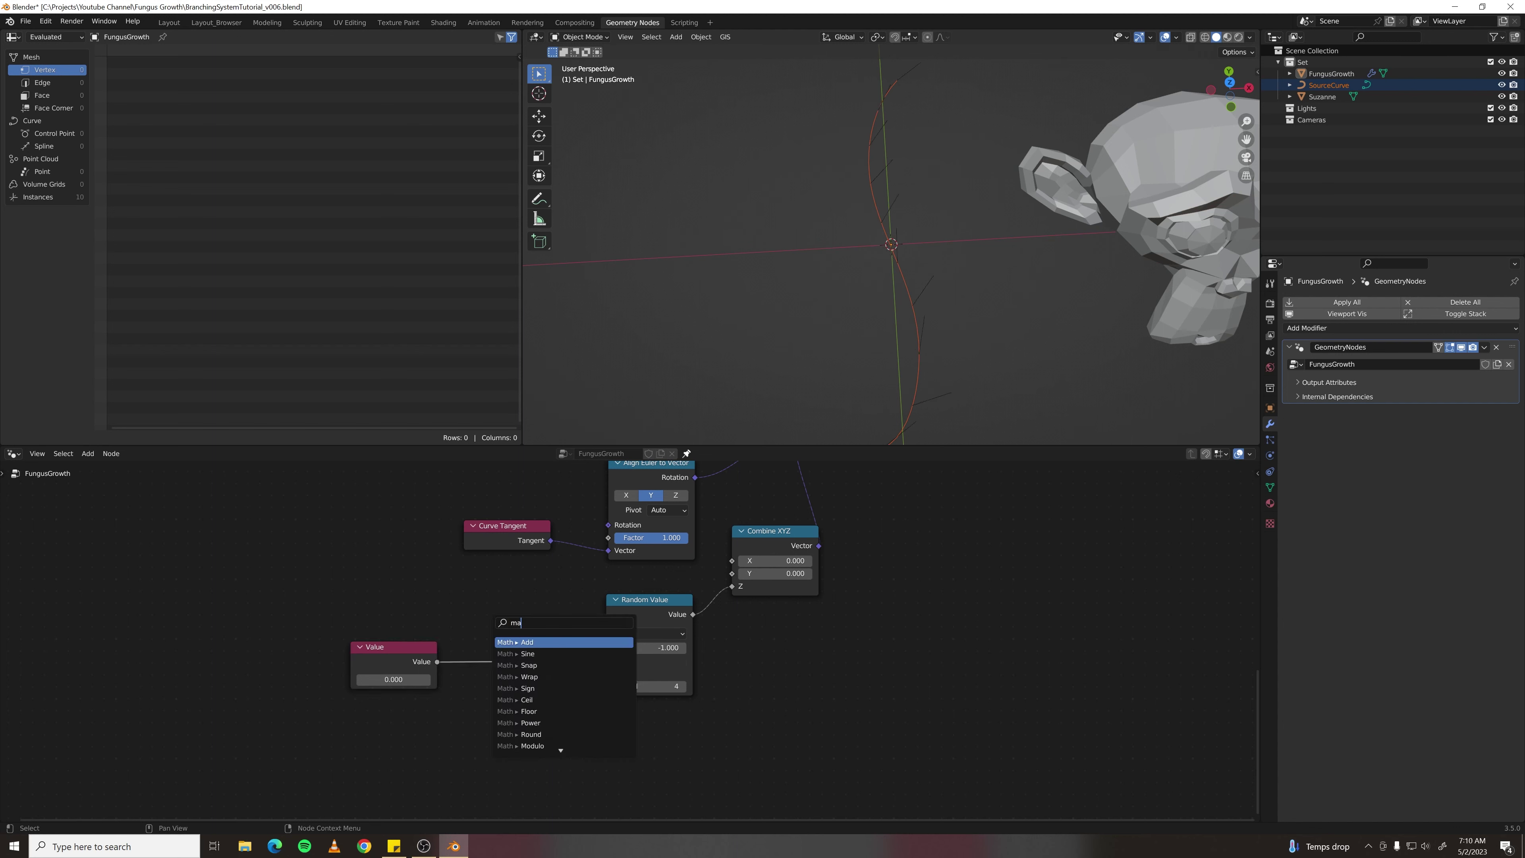
pyautogui.write('th')
pyautogui.press('Return')
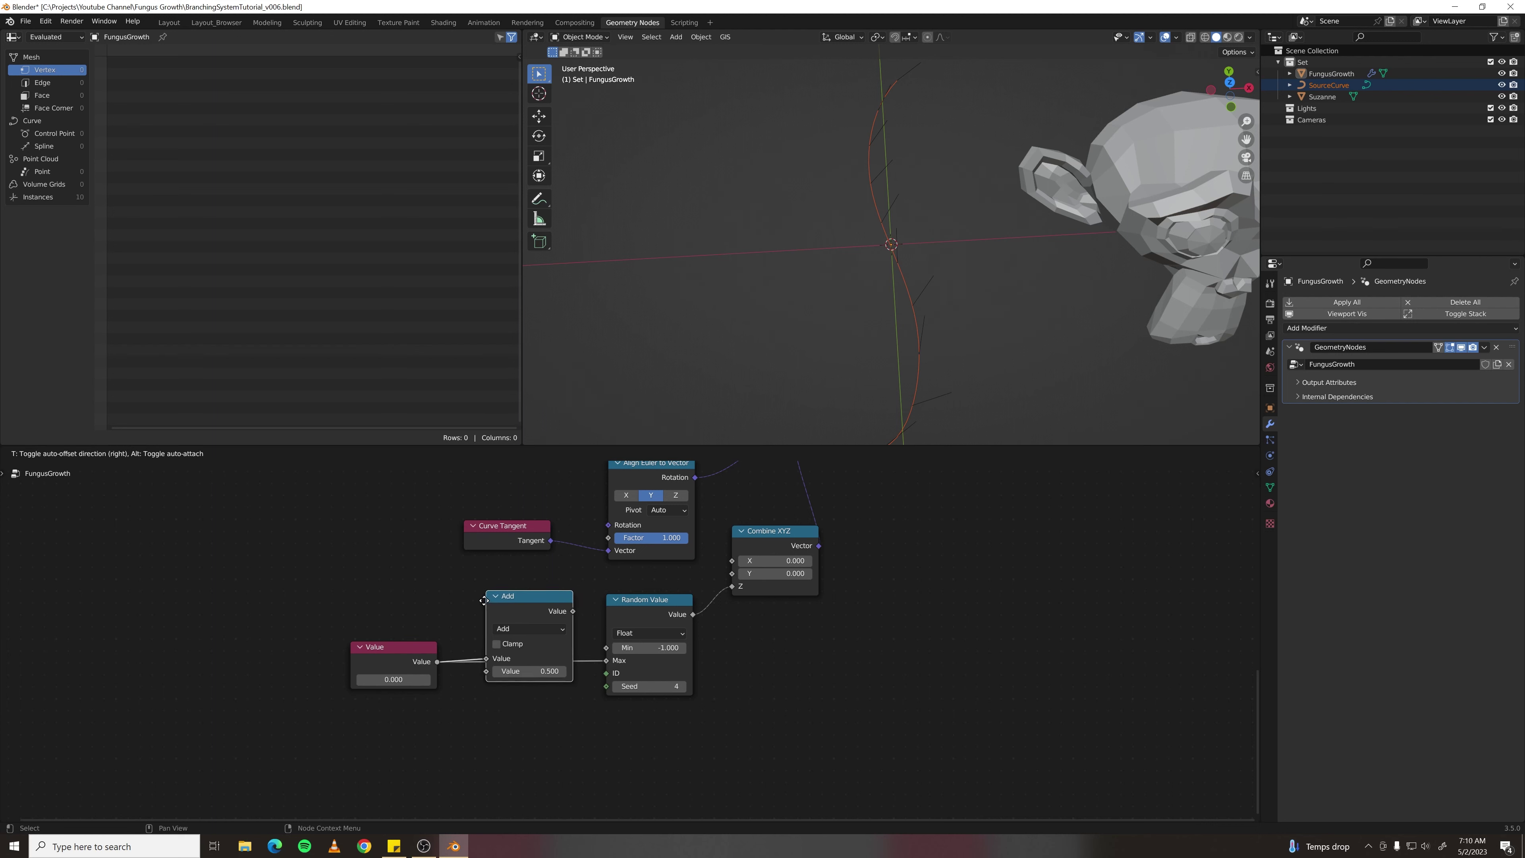
pyautogui.click(528, 616)
pyautogui.click(528, 617)
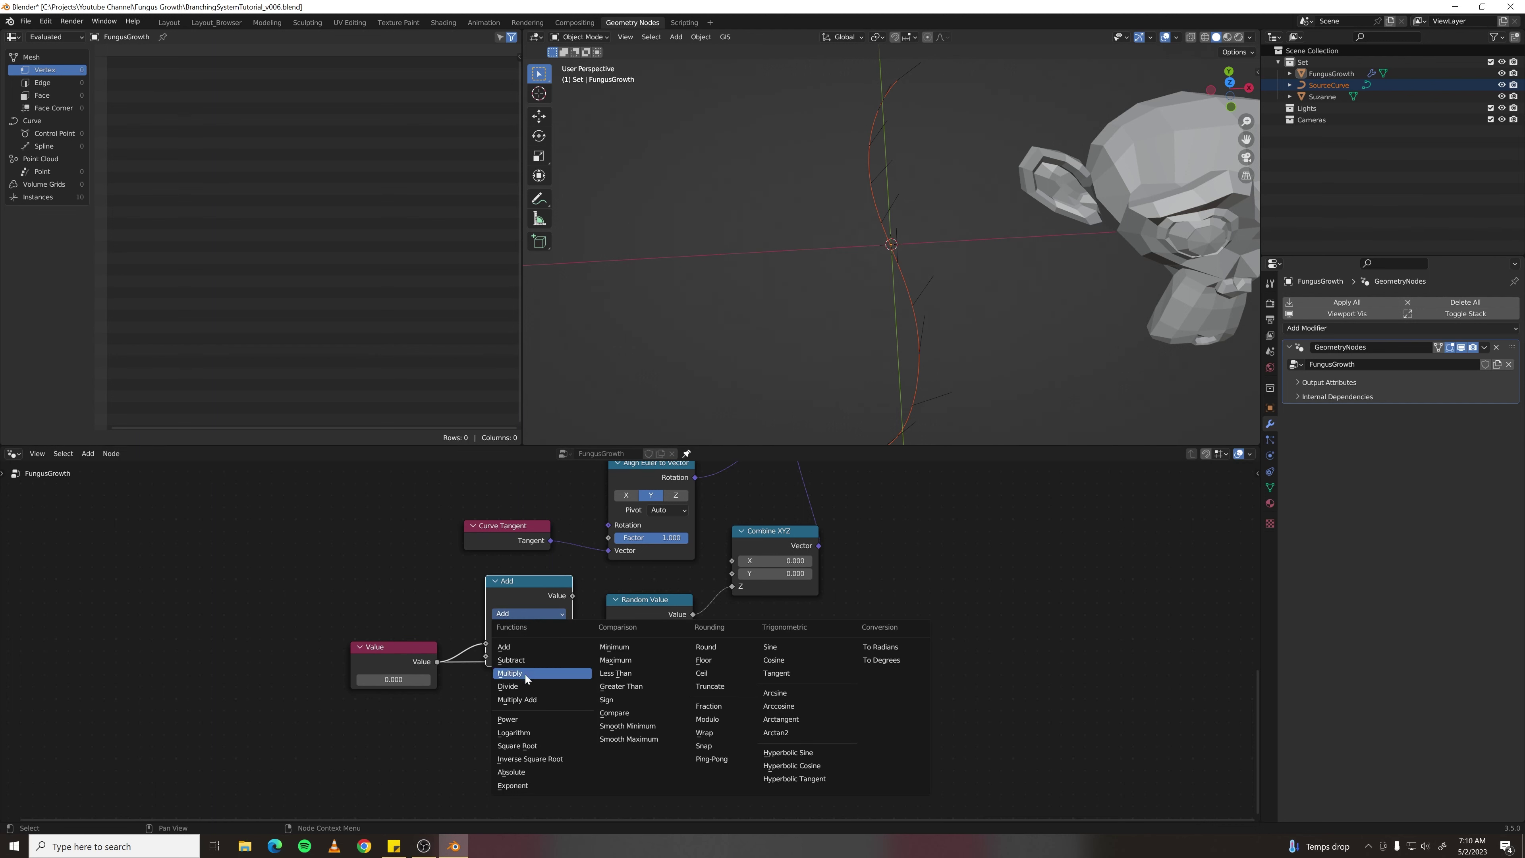
pyautogui.click(529, 654)
# - Multiply by -1 into the Random Value node's Min input, and set the Value node to 0.5
pyautogui.doubleClick(528, 656)
pyautogui.write('-1')
pyautogui.press('Return')
pyautogui.moveTo(573, 596); pyautogui.dragTo(607, 648)
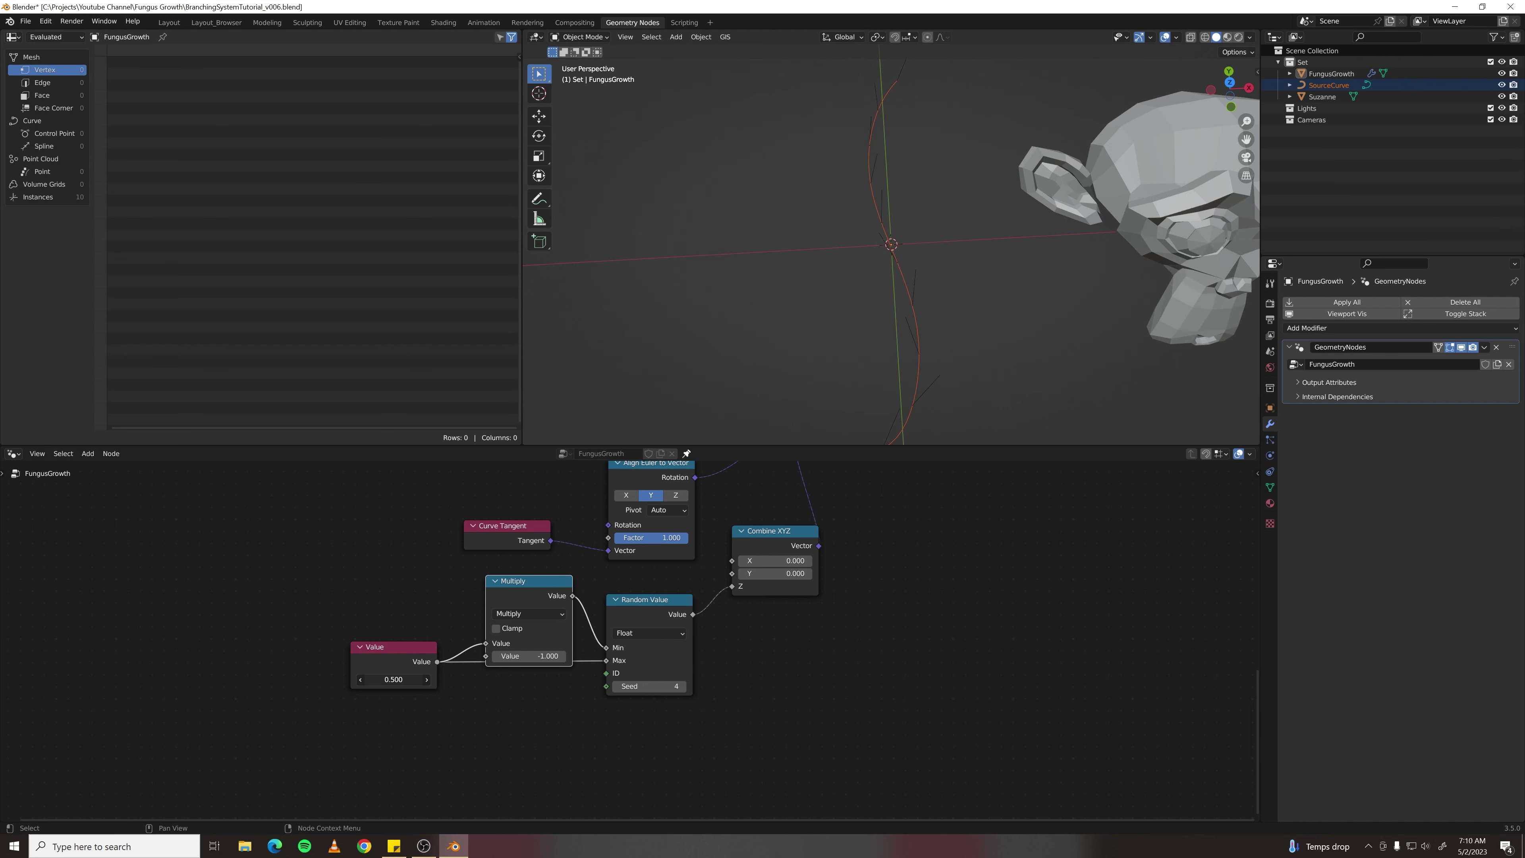
# - Insert a Realize Instances node between Instance on Points and Group Output, moving Group Output over to make room
pyautogui.scroll(-2, 864, 636)
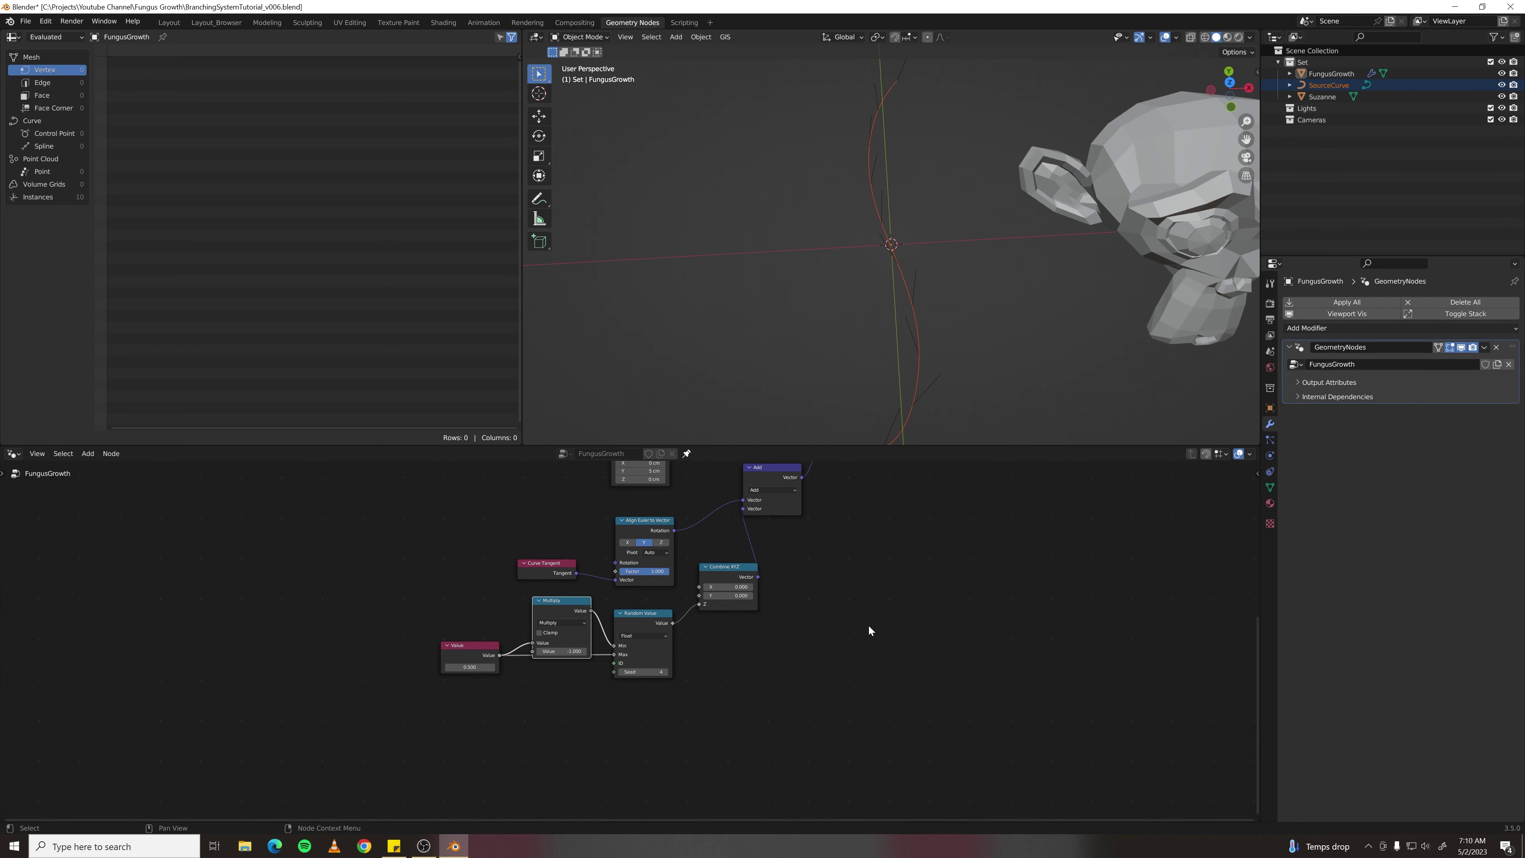
pyautogui.scroll(-2, 831, 640)
pyautogui.moveTo(831, 625); pyautogui.dragTo(648, 741, button='middle')
pyautogui.moveTo(700, 540); pyautogui.dragTo(770, 540)
pyautogui.scroll(2, 689, 563)
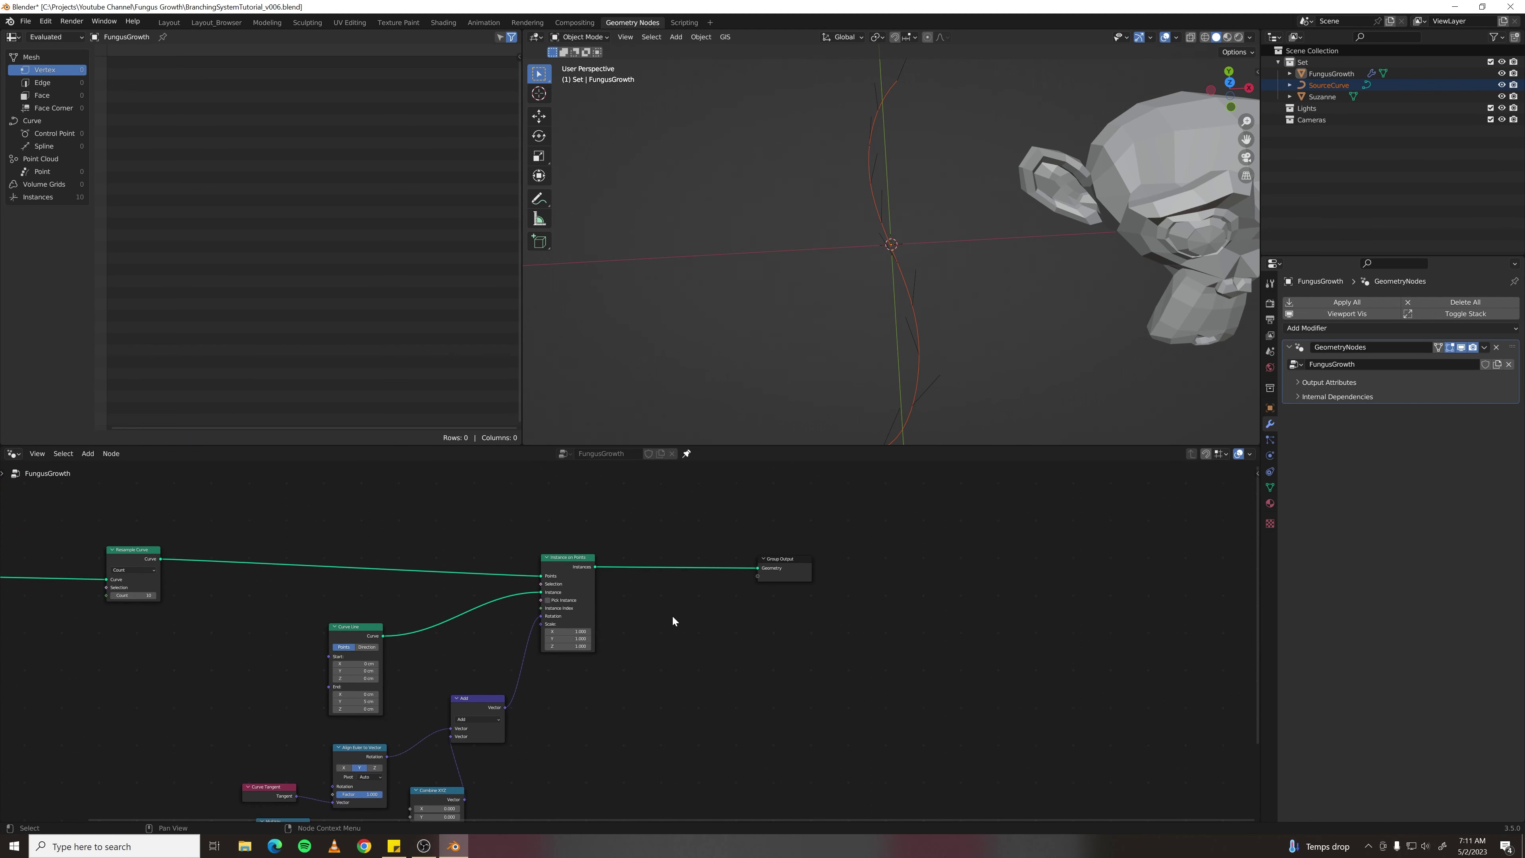
pyautogui.press('F3')
pyautogui.write('reali')
pyautogui.press('Return')
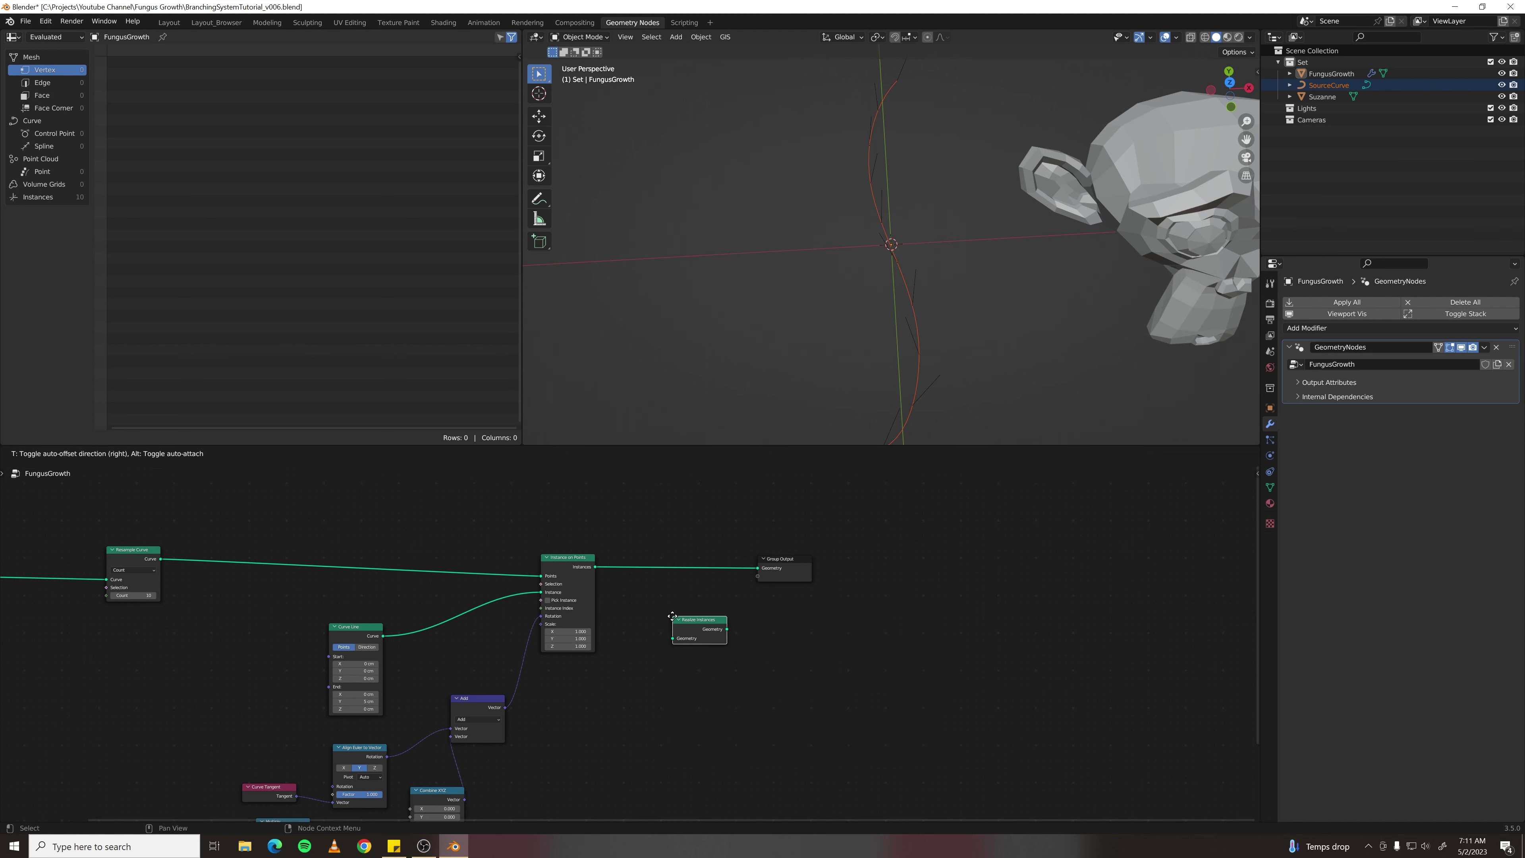
pyautogui.click(634, 551)
pyautogui.scroll(-2, 840, 462)
pyautogui.scroll(2, 912, 320)
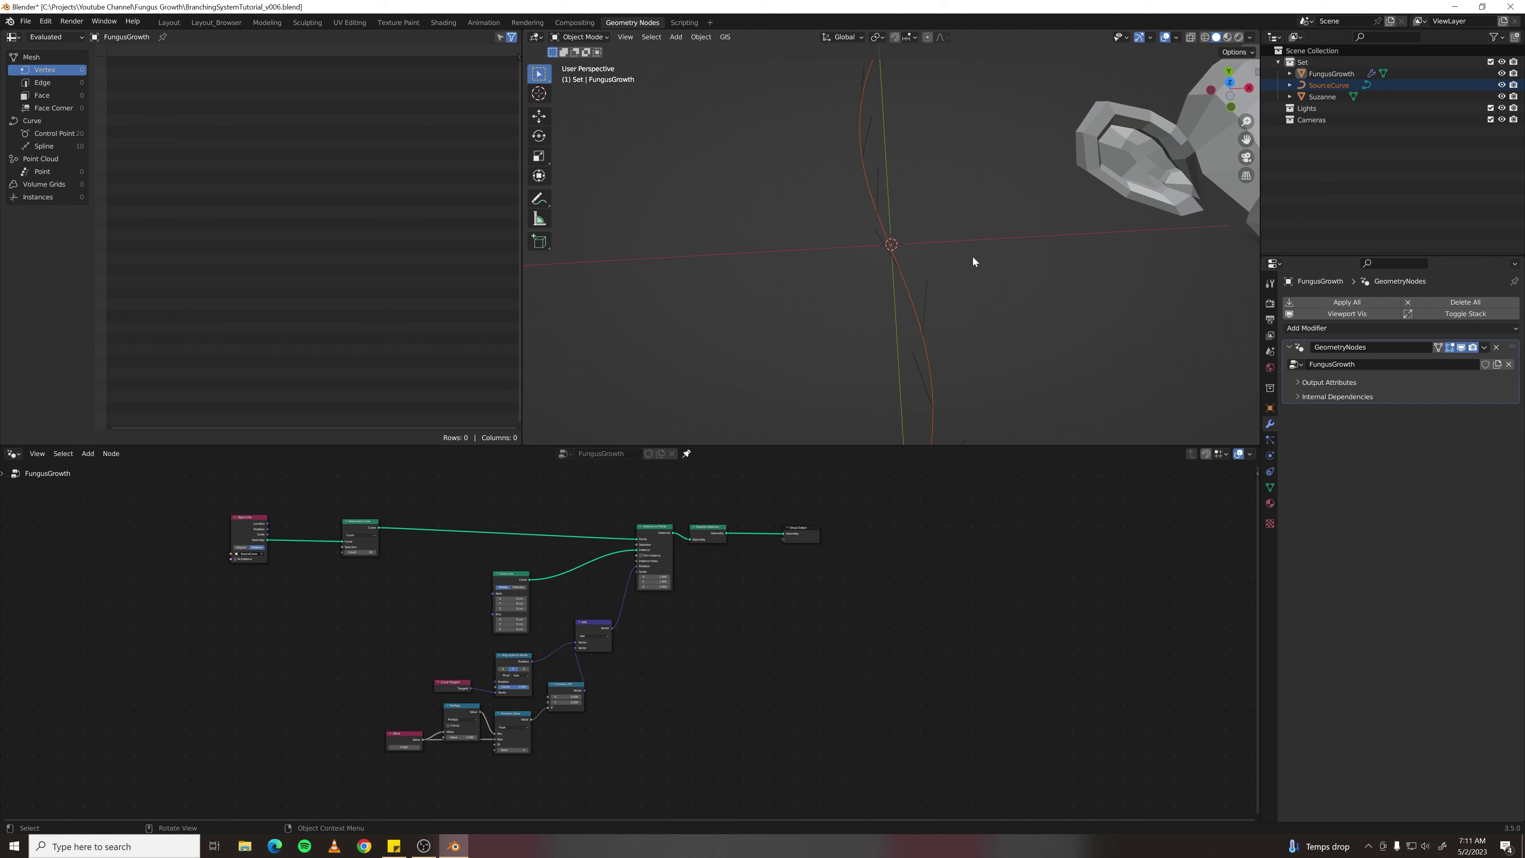
# - Spread the node tree out by moving the source object and Resample Curve nodes backward and the Group Output forward
pyautogui.scroll(-2, 661, 625)
pyautogui.moveTo(273, 512); pyautogui.dragTo(476, 636)
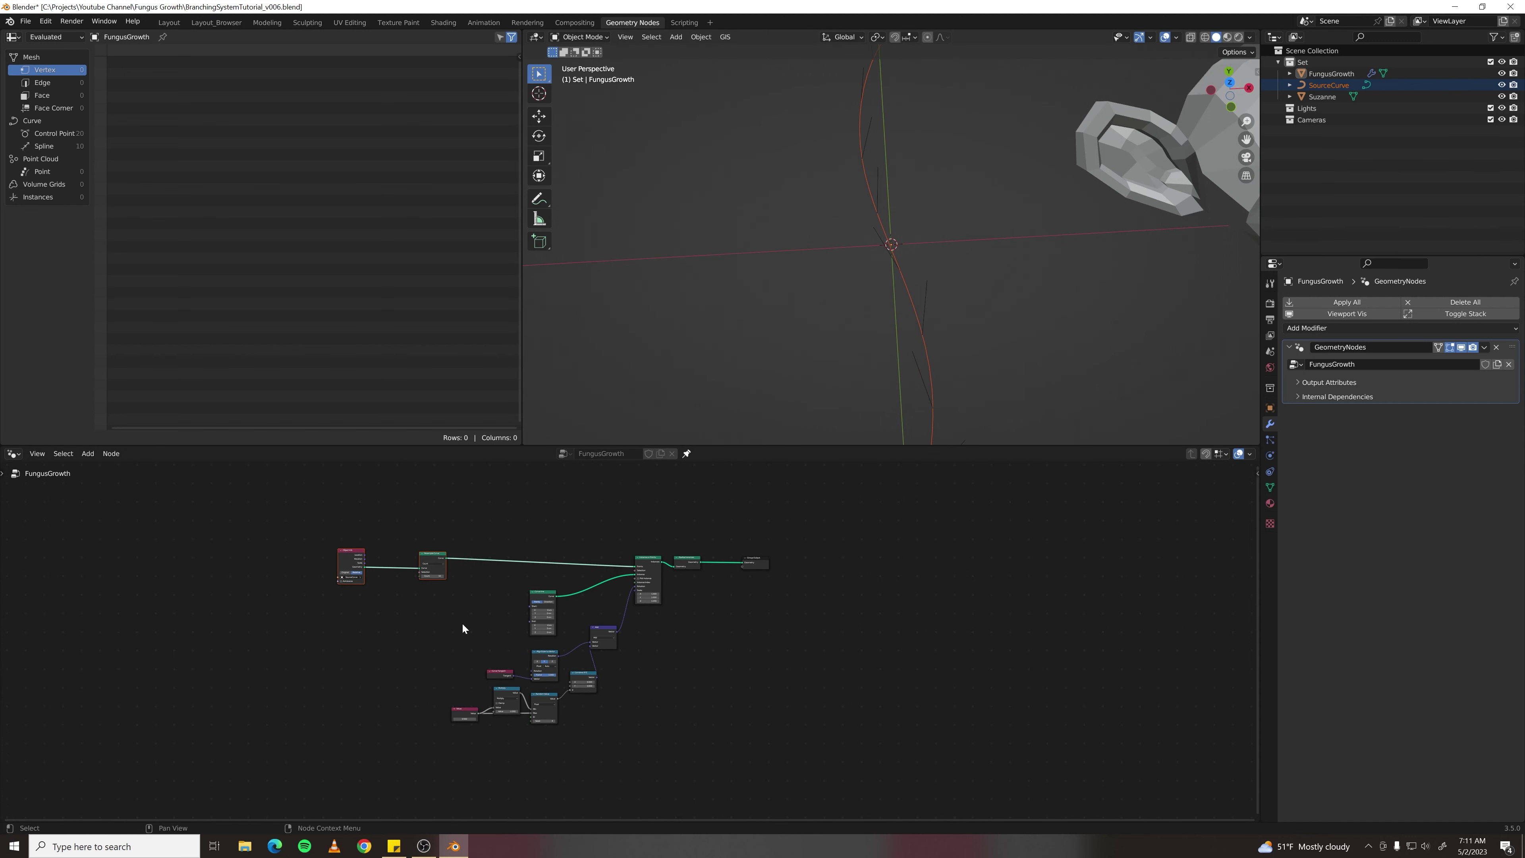
pyautogui.press('g')
pyautogui.click(105, 634)
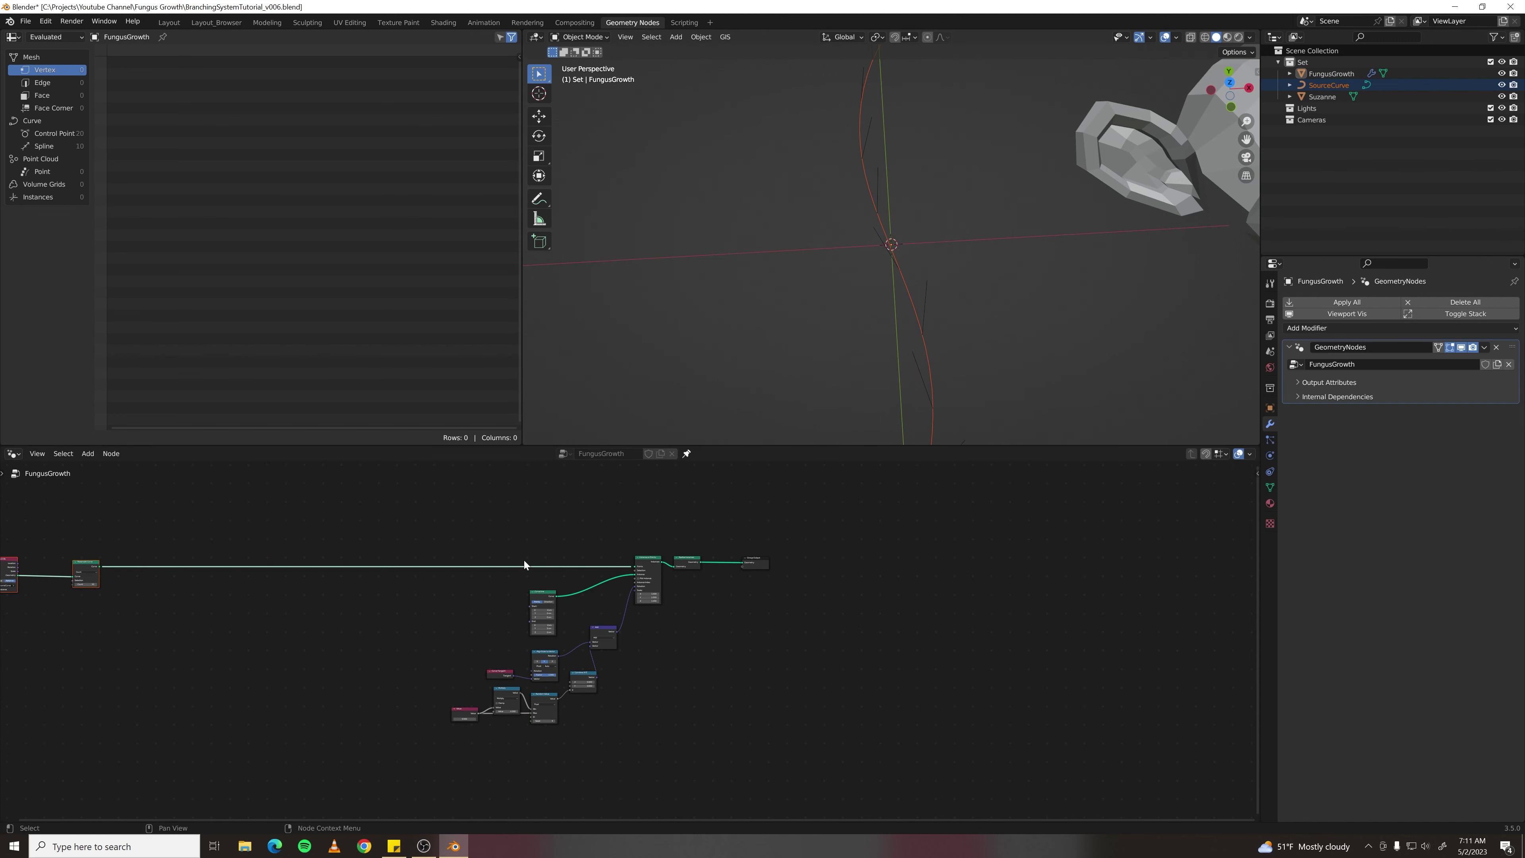
pyautogui.click(753, 560)
pyautogui.press('g')
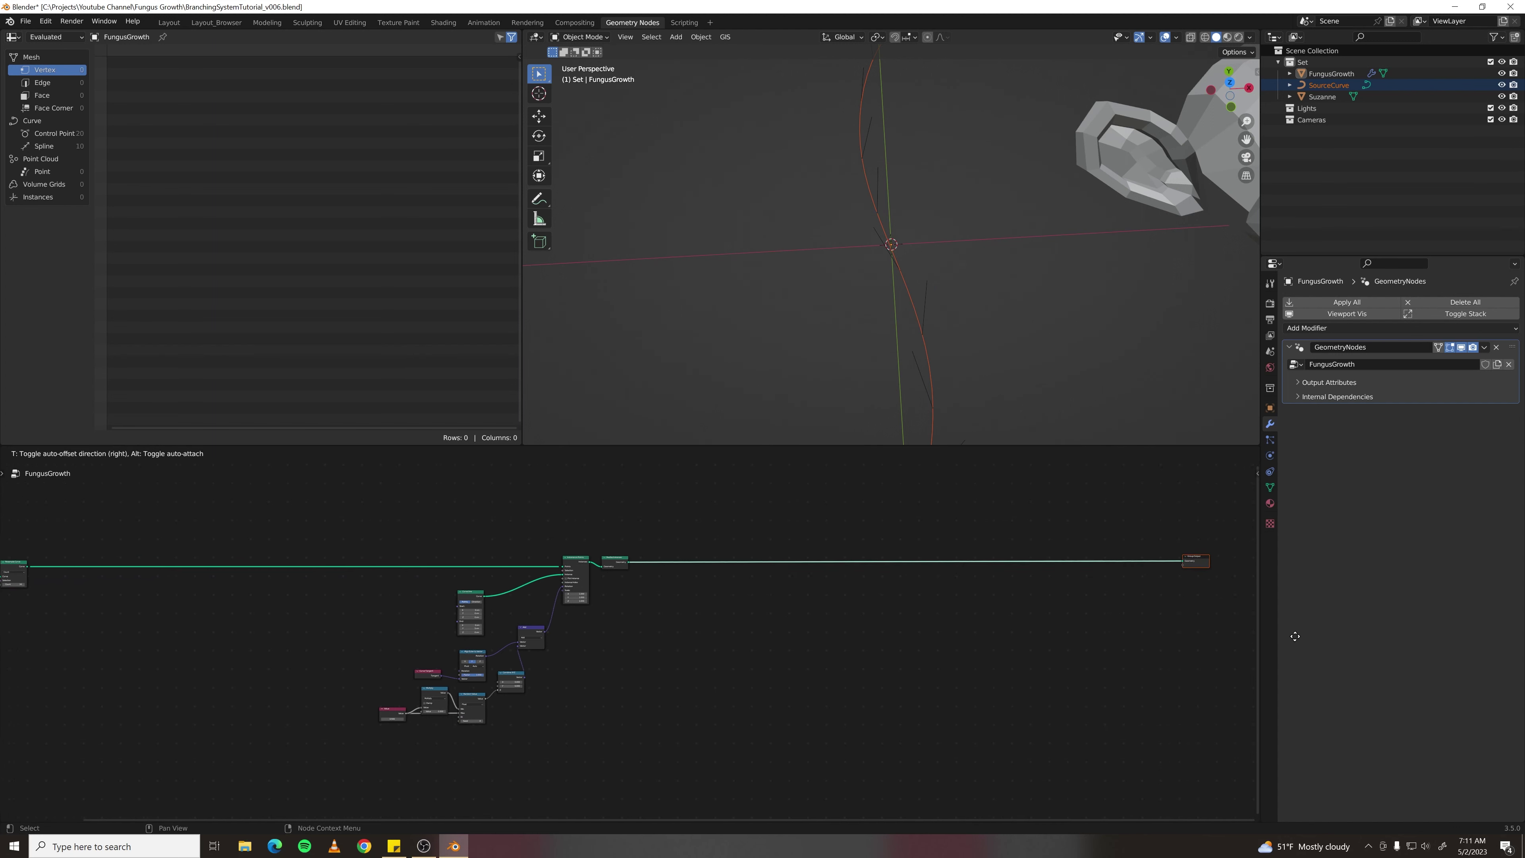
pyautogui.click(1228, 639)
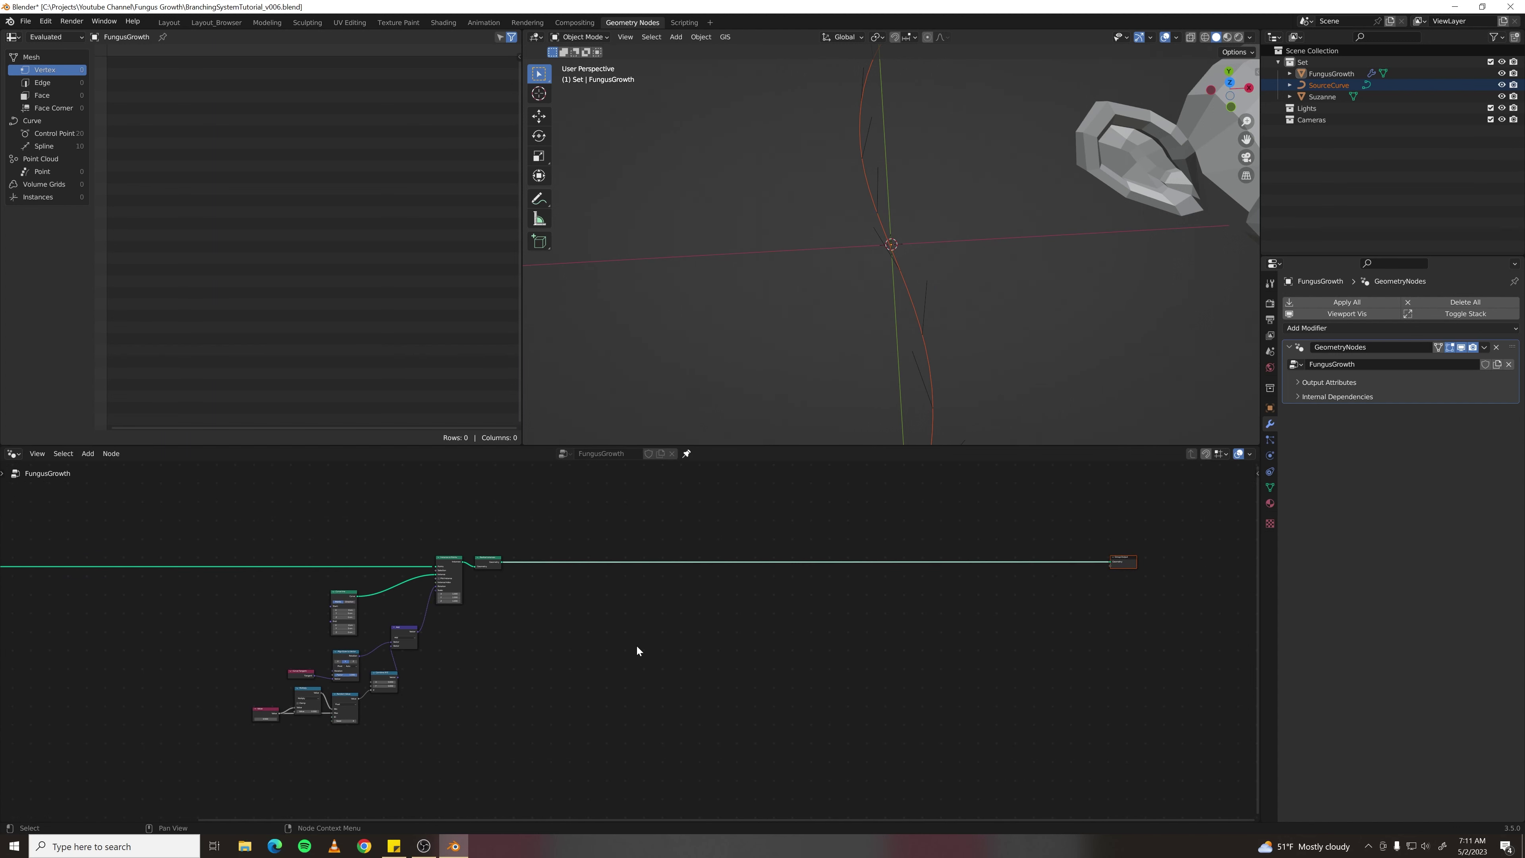
# - Duplicate the instancing nodes, from the Value and Curve Line nodes through Realize Instances, and place the copy before Group Output
pyautogui.moveTo(145, 506); pyautogui.dragTo(536, 727)
pyautogui.scroll(3, 481, 690)
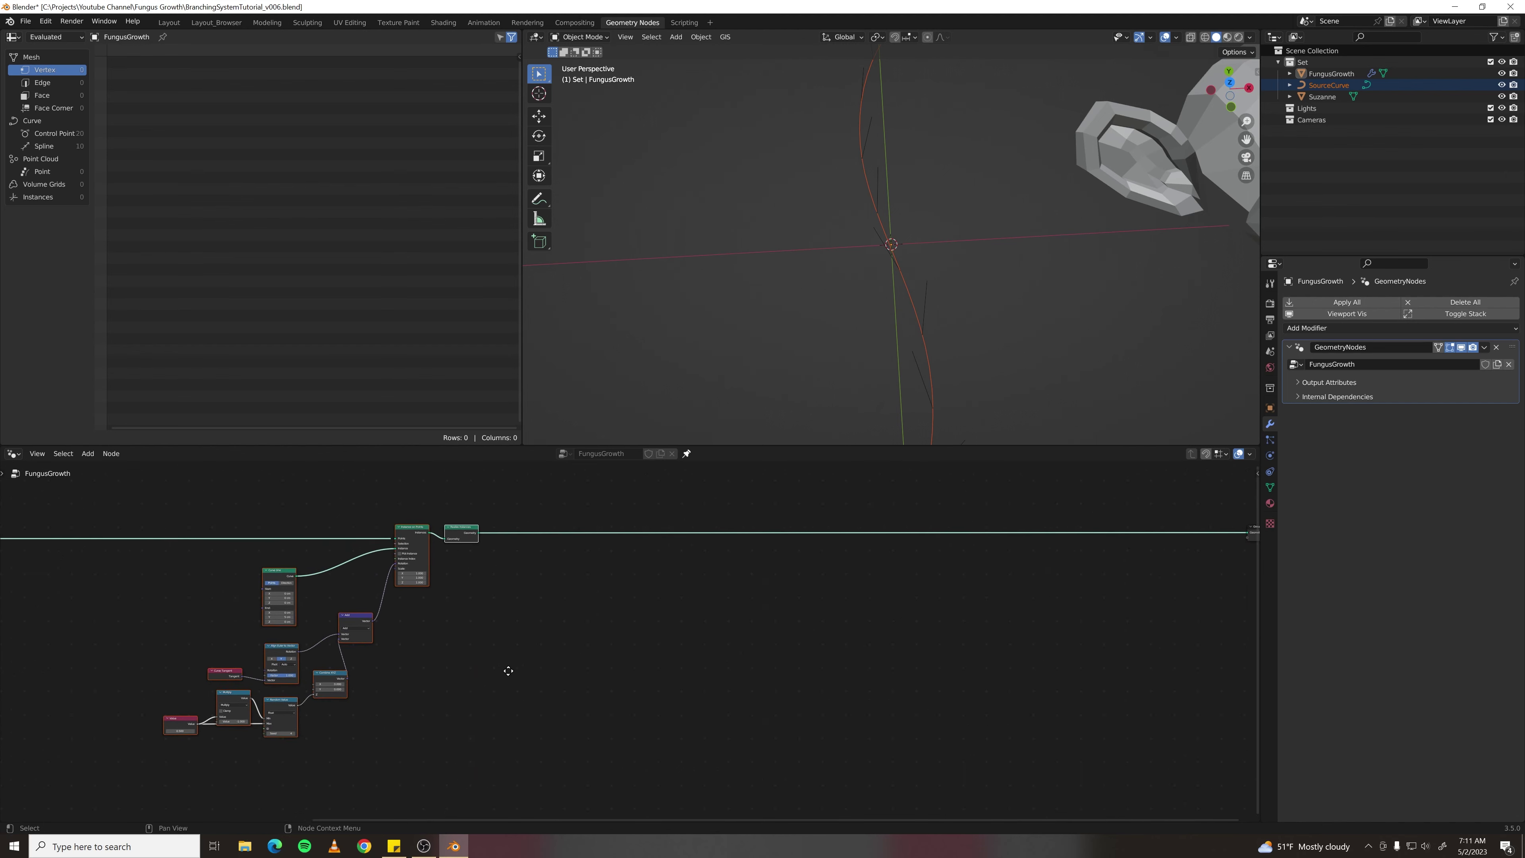
pyautogui.hotkey('shift', 'd')
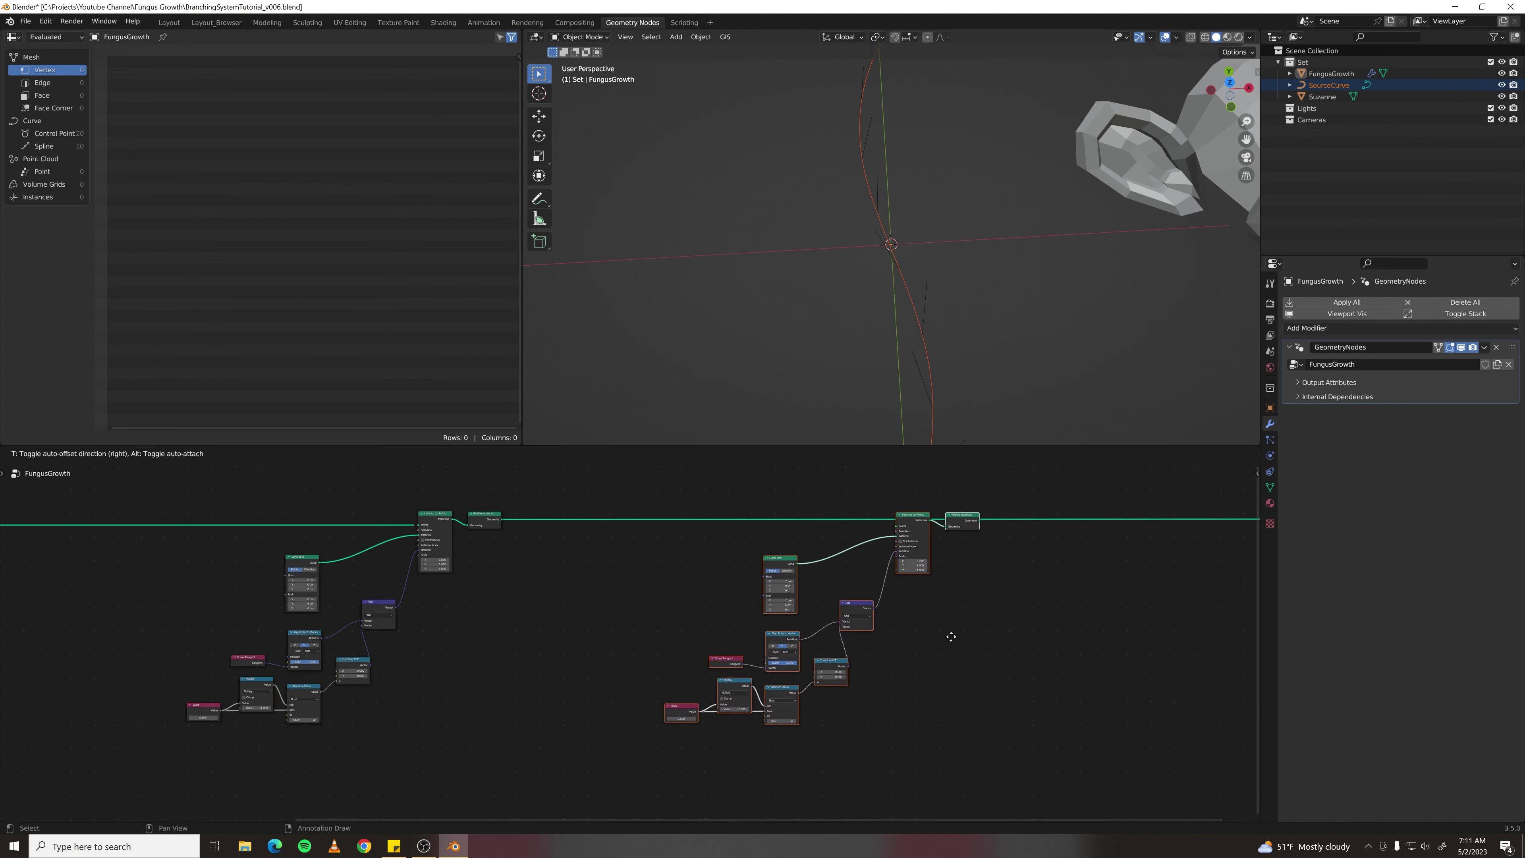
pyautogui.click(987, 638)
# - Wire the first Realize Instances into the copied Instance on Points' Points input and the copied Realize Instances into Group Output
pyautogui.moveTo(1029, 608); pyautogui.dragTo(865, 630, button='middle')
pyautogui.click(613, 576)
pyautogui.moveTo(338, 542); pyautogui.dragTo(1108, 541)
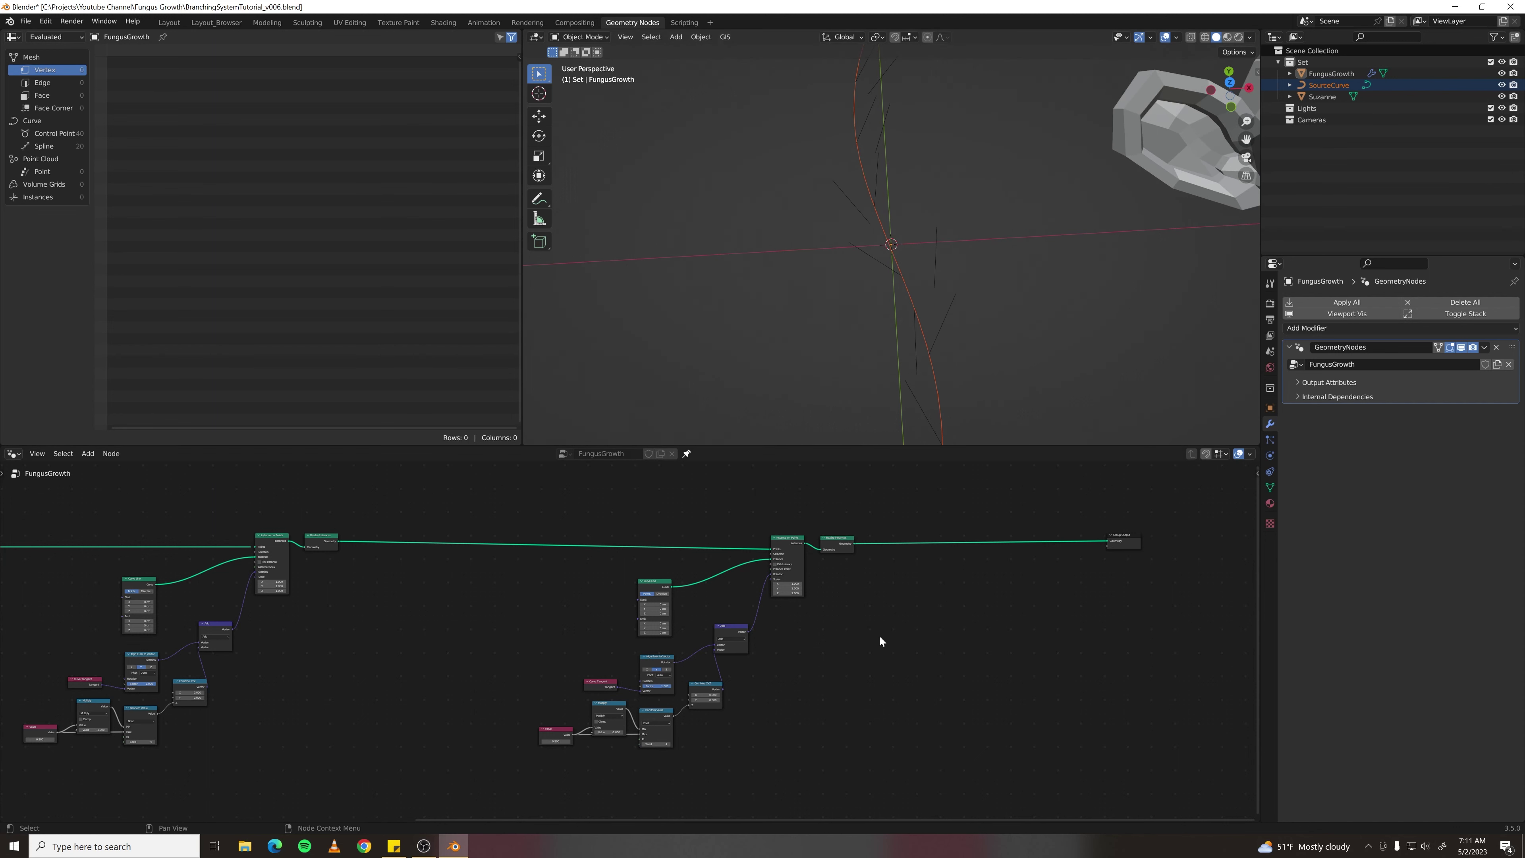
# - Insert a Join Geometry node between the second Realize Instances and Group Output, and move it above the chain
pyautogui.moveTo(881, 637); pyautogui.dragTo(821, 662, button='middle')
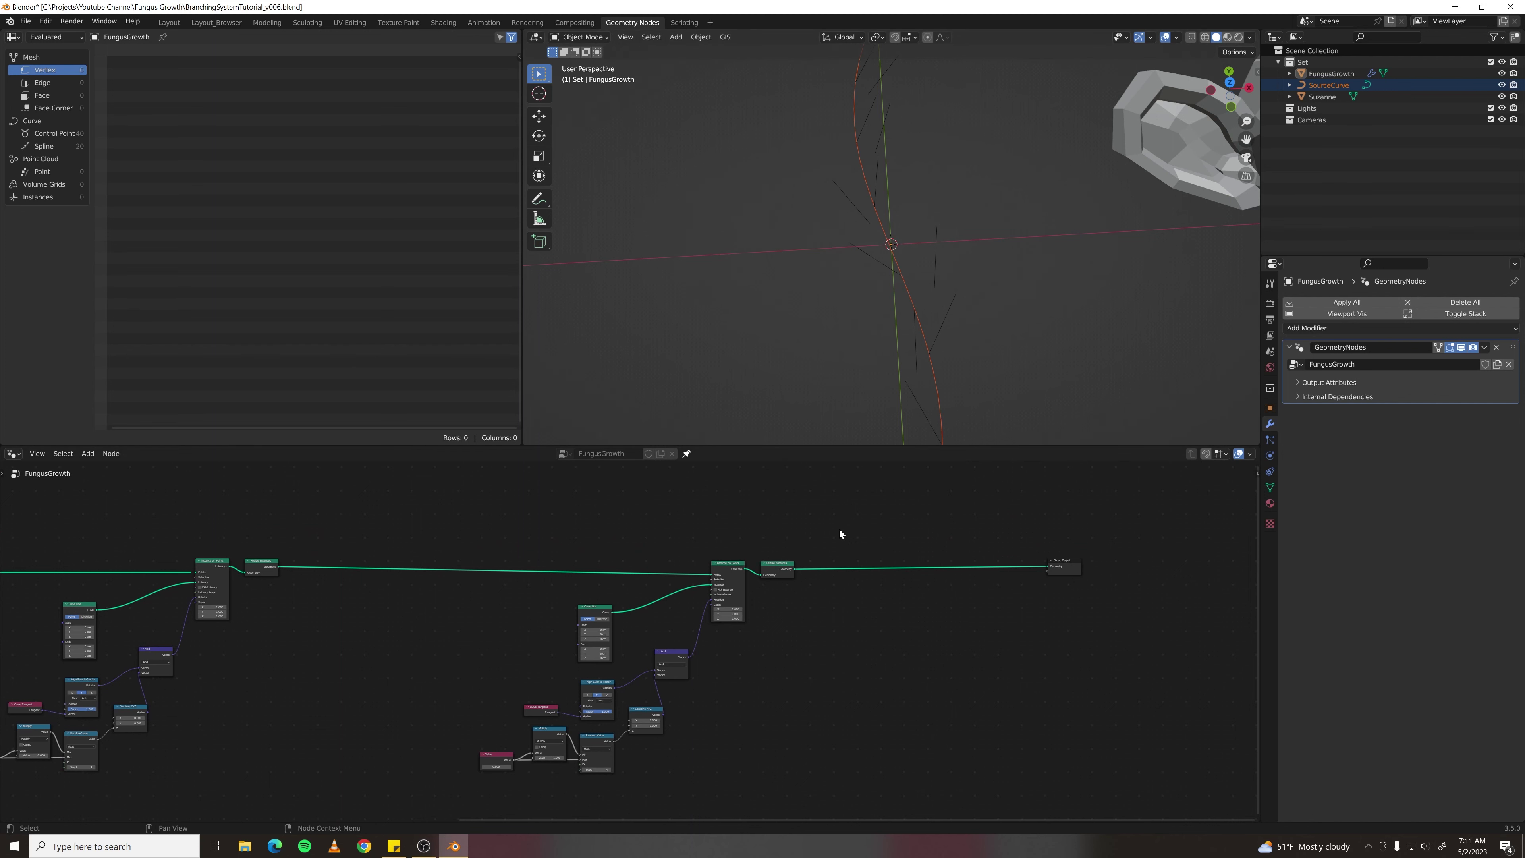
pyautogui.press('F3')
pyautogui.write('join geom')
pyautogui.press('Return')
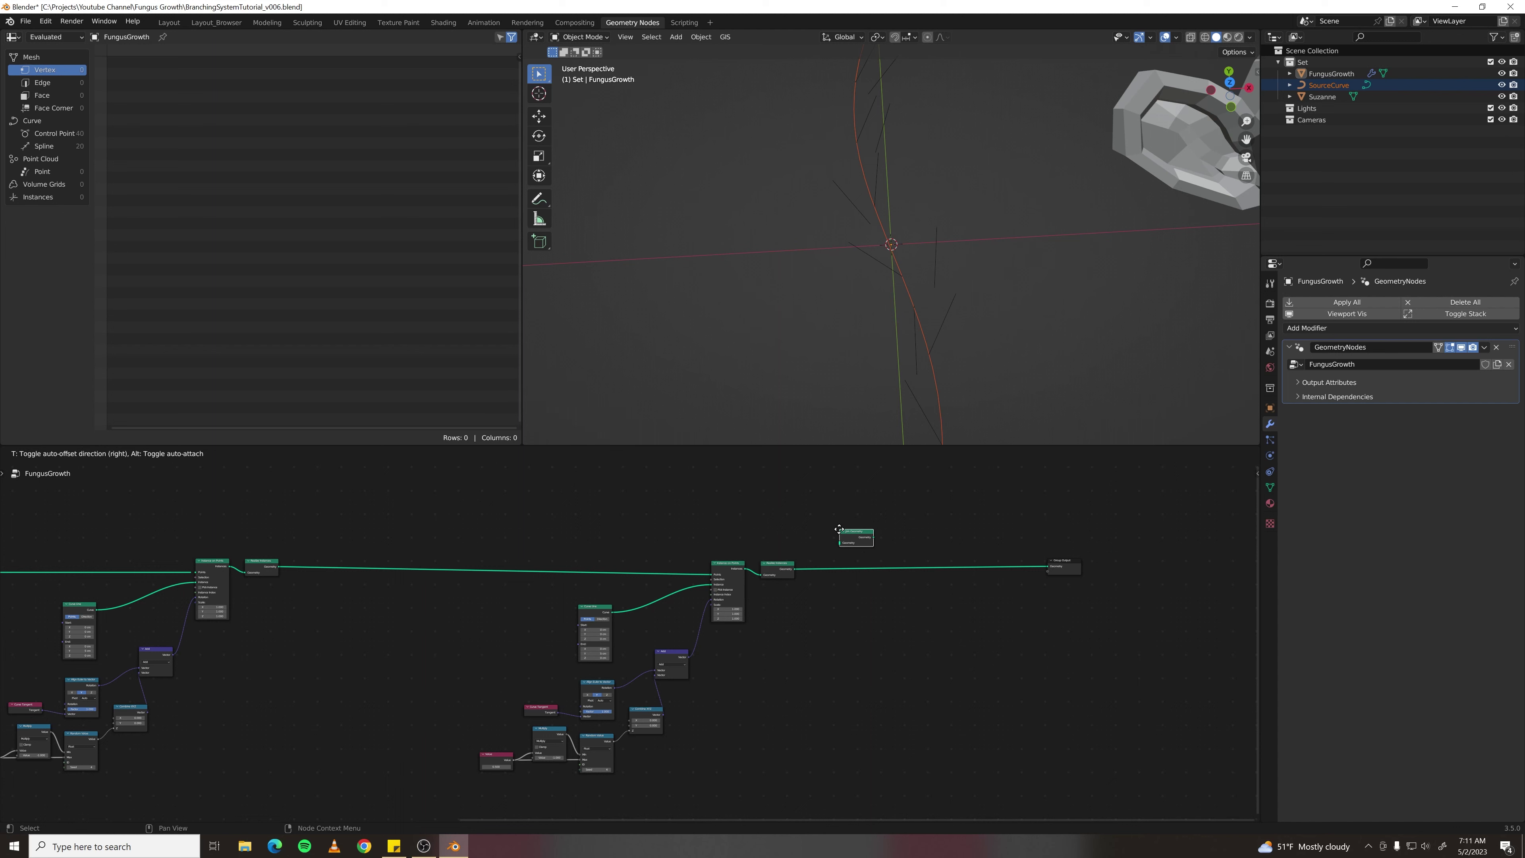
pyautogui.click(835, 562)
pyautogui.moveTo(848, 564); pyautogui.dragTo(841, 486)
# - Connect the first Realize Instances node's Geometry output to the Join Geometry node as well
pyautogui.scroll(4, 408, 544)
pyautogui.moveTo(405, 545); pyautogui.dragTo(613, 647, button='middle')
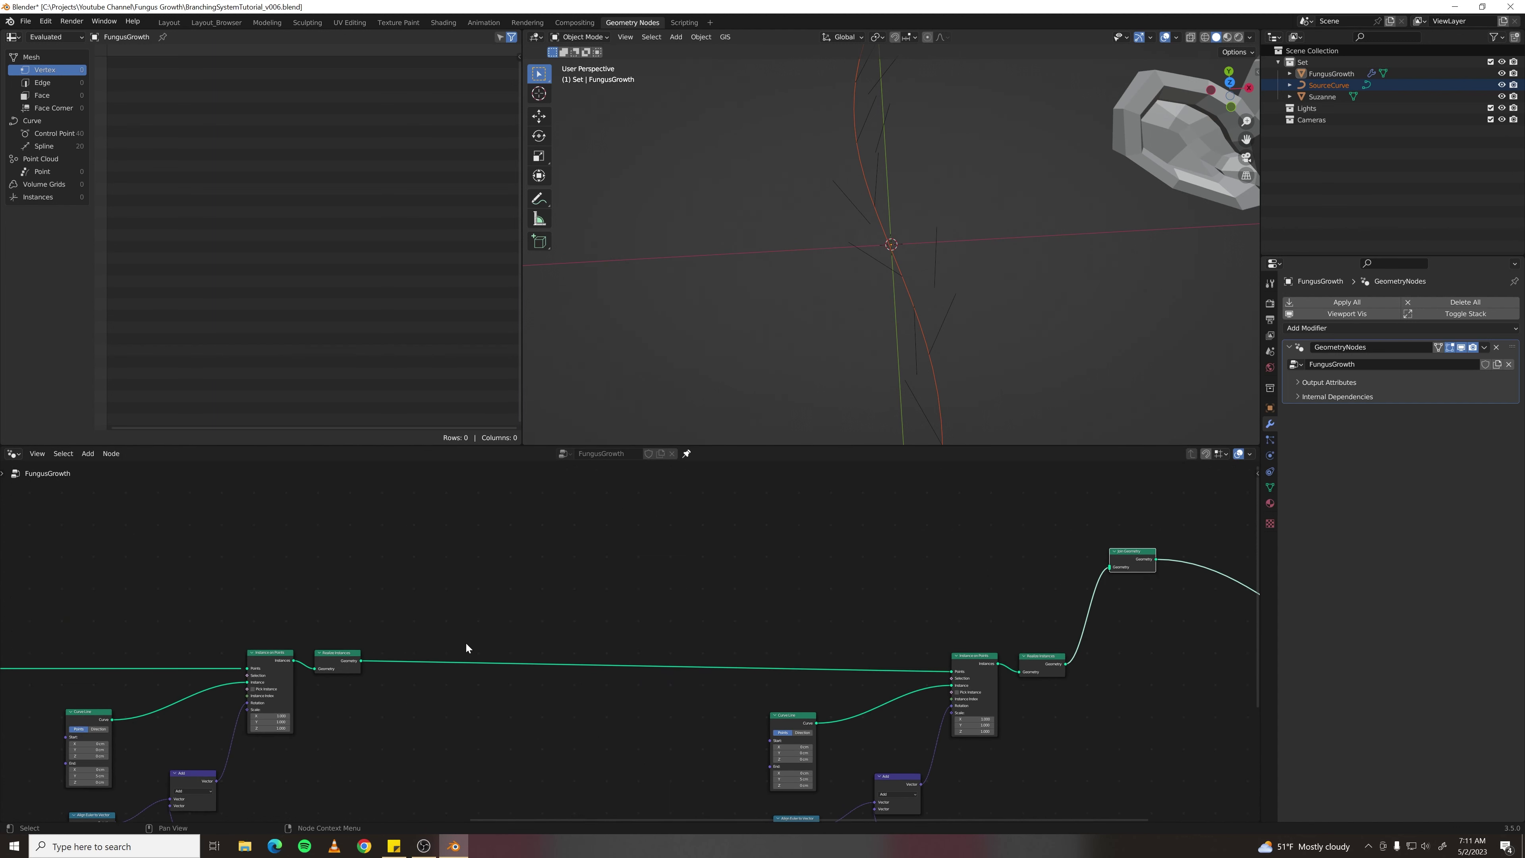
pyautogui.scroll(2, 569, 623)
pyautogui.moveTo(248, 668); pyautogui.dragTo(1126, 559)
pyautogui.moveTo(1126, 559); pyautogui.dragTo(861, 496, button='middle')
# - Mute and unmute the second Instance on Points node repeatedly to compare the curves with and without the second branches
pyautogui.click(695, 624)
pyautogui.press('m')
pyautogui.press('m')
pyautogui.press('m')
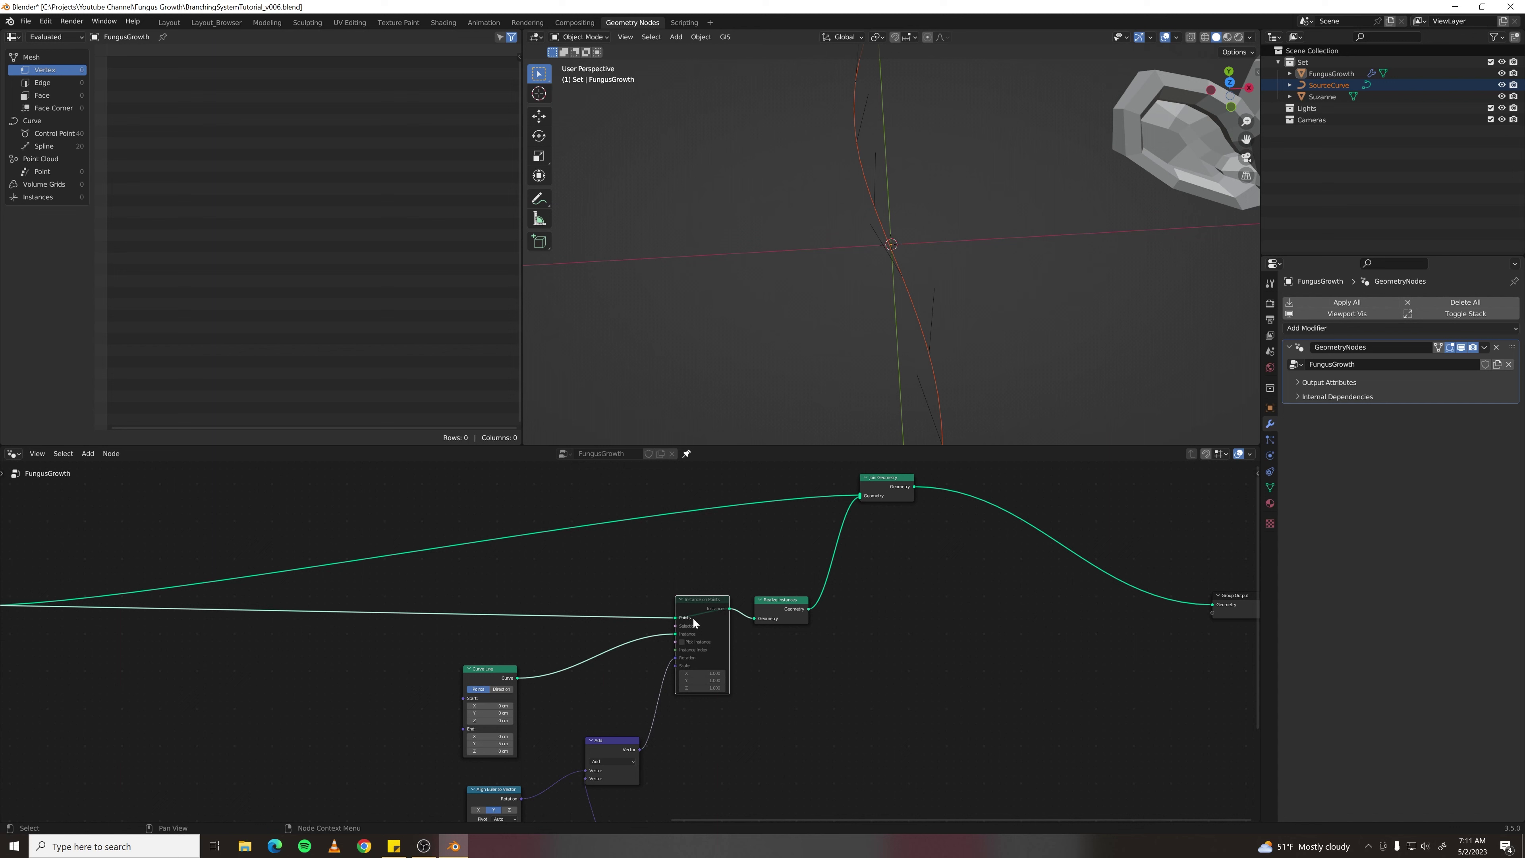
pyautogui.press('m')
pyautogui.press('m')
pyautogui.press('m')
pyautogui.press('m')
pyautogui.press('m')
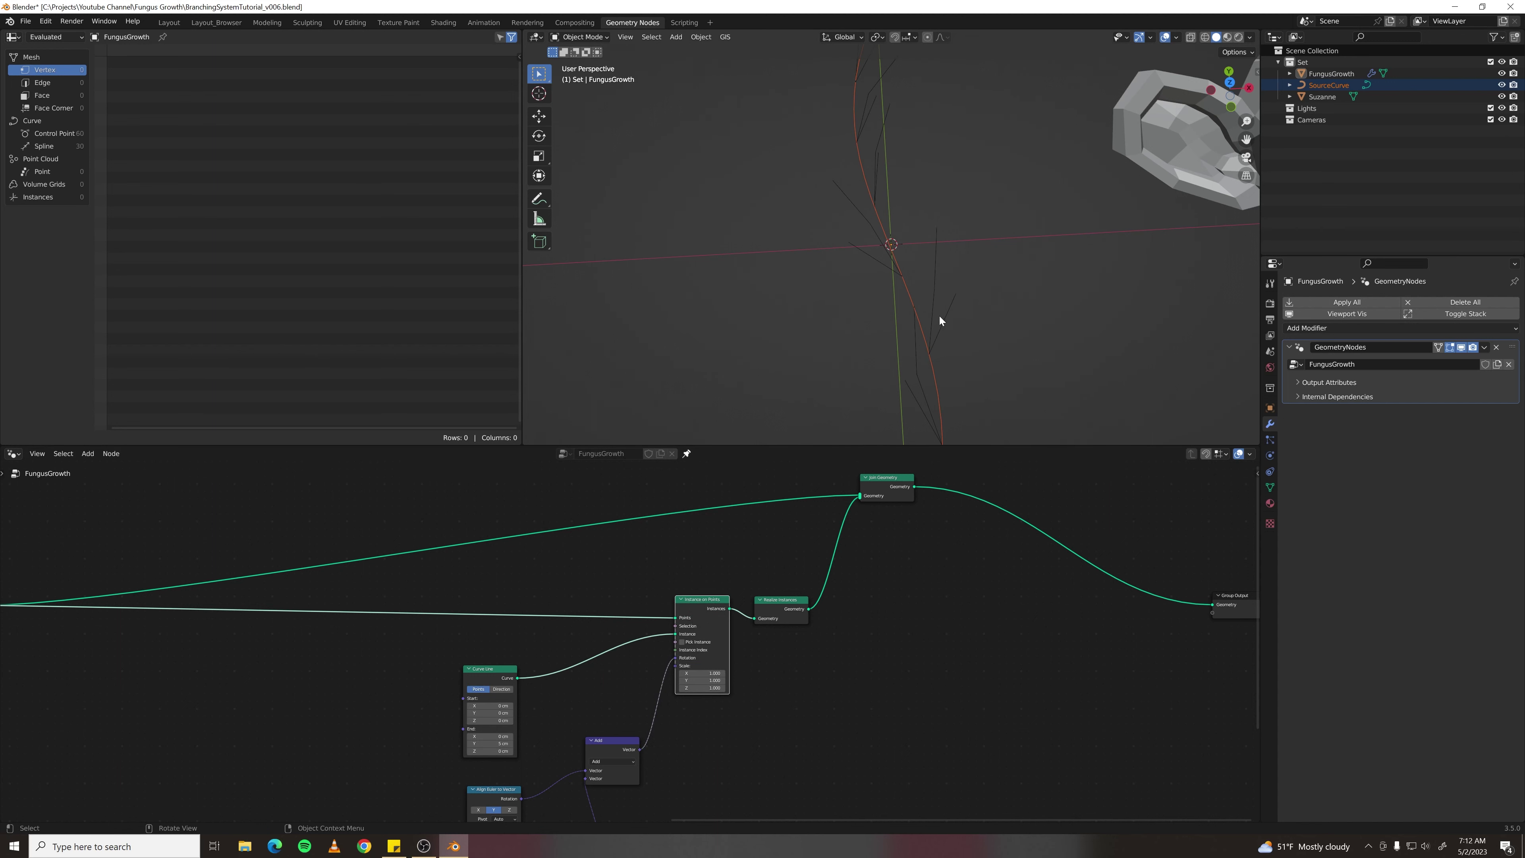
# - Add an Endpoint Selection node with Start Size 0 and connect it to the second Instance on Points node's Selection input
pyautogui.moveTo(475, 649); pyautogui.dragTo(528, 604, button='middle')
pyautogui.moveTo(537, 626); pyautogui.dragTo(541, 642)
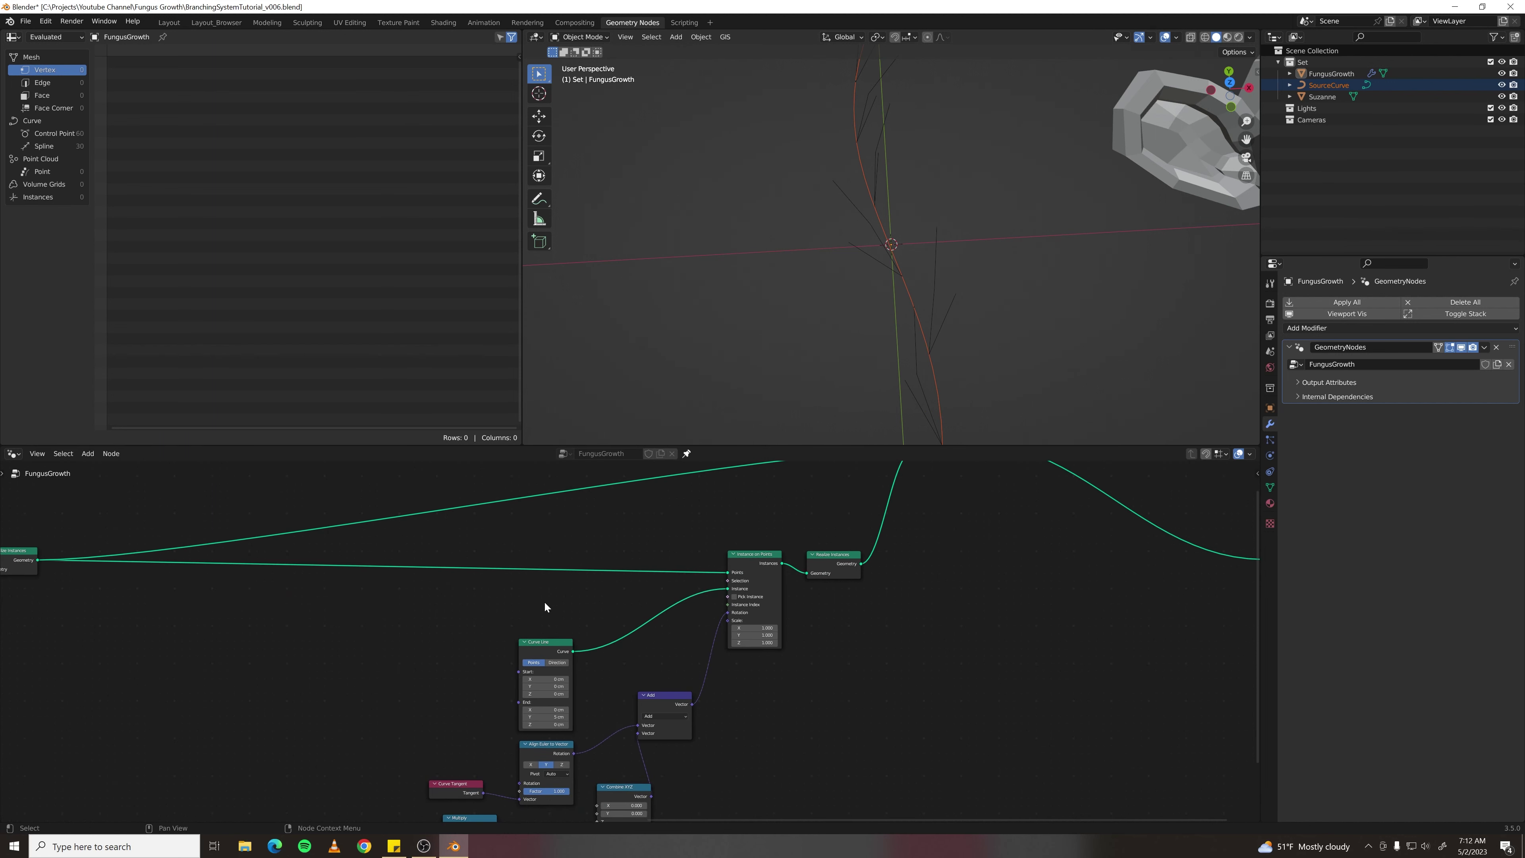
pyautogui.scroll(1, 545, 601)
pyautogui.scroll(-1, 545, 601)
pyautogui.press('F3')
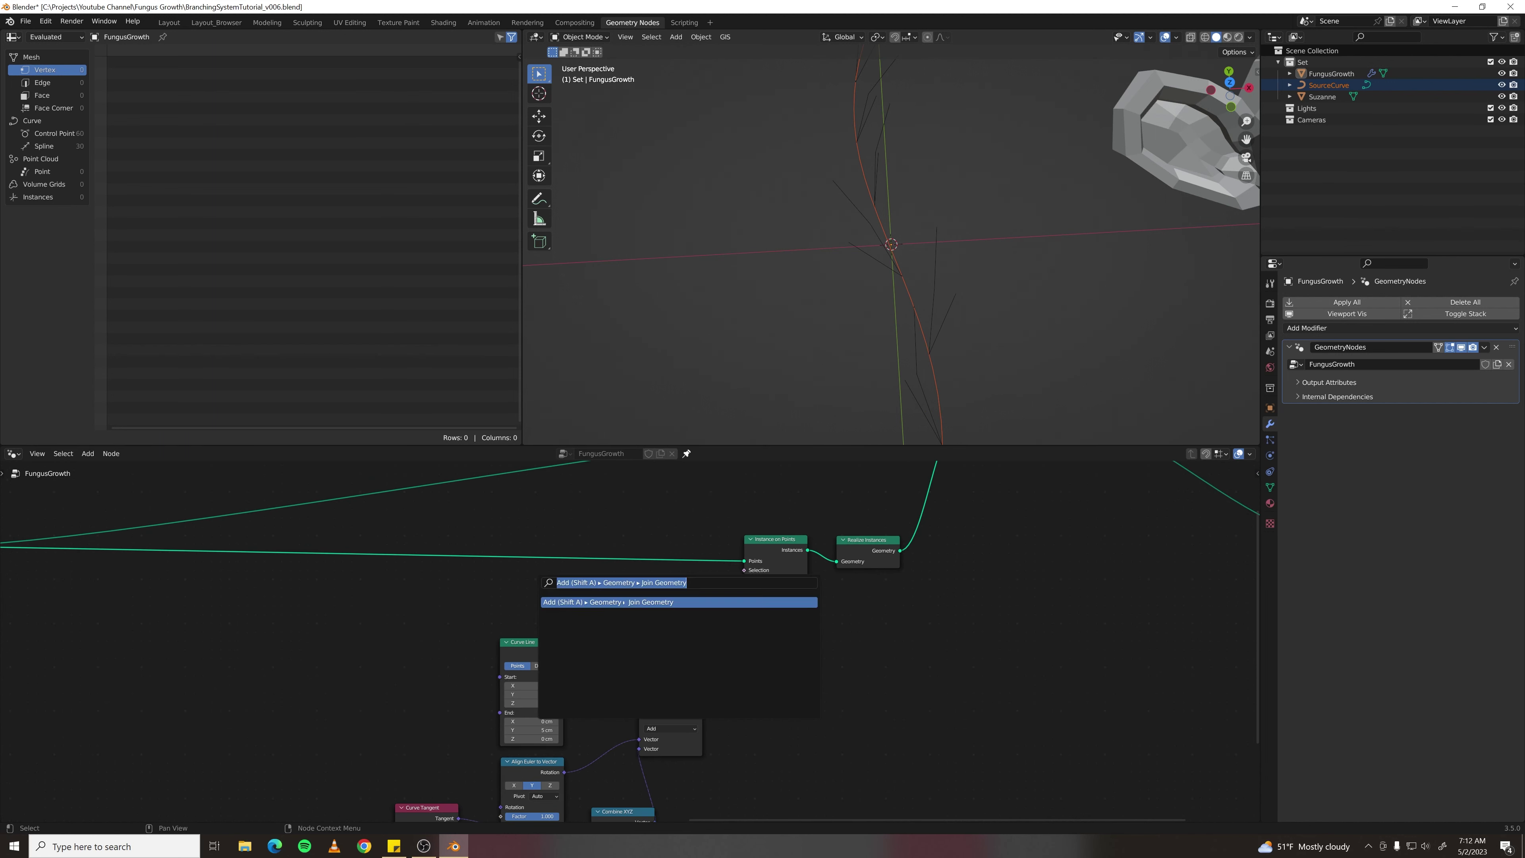
pyautogui.write('endpo')
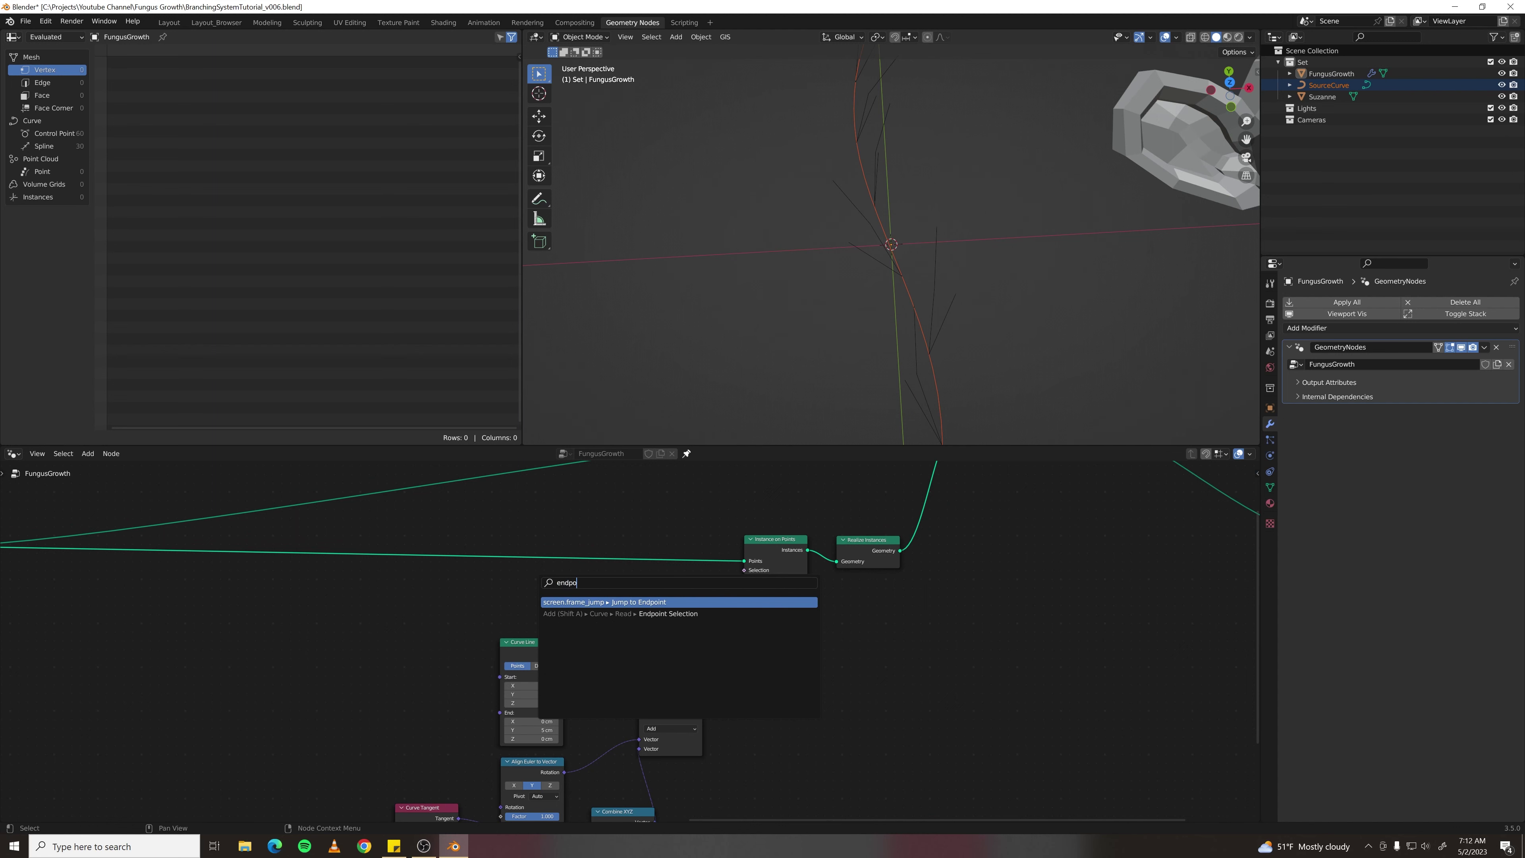
pyautogui.click(666, 613)
pyautogui.click(599, 587)
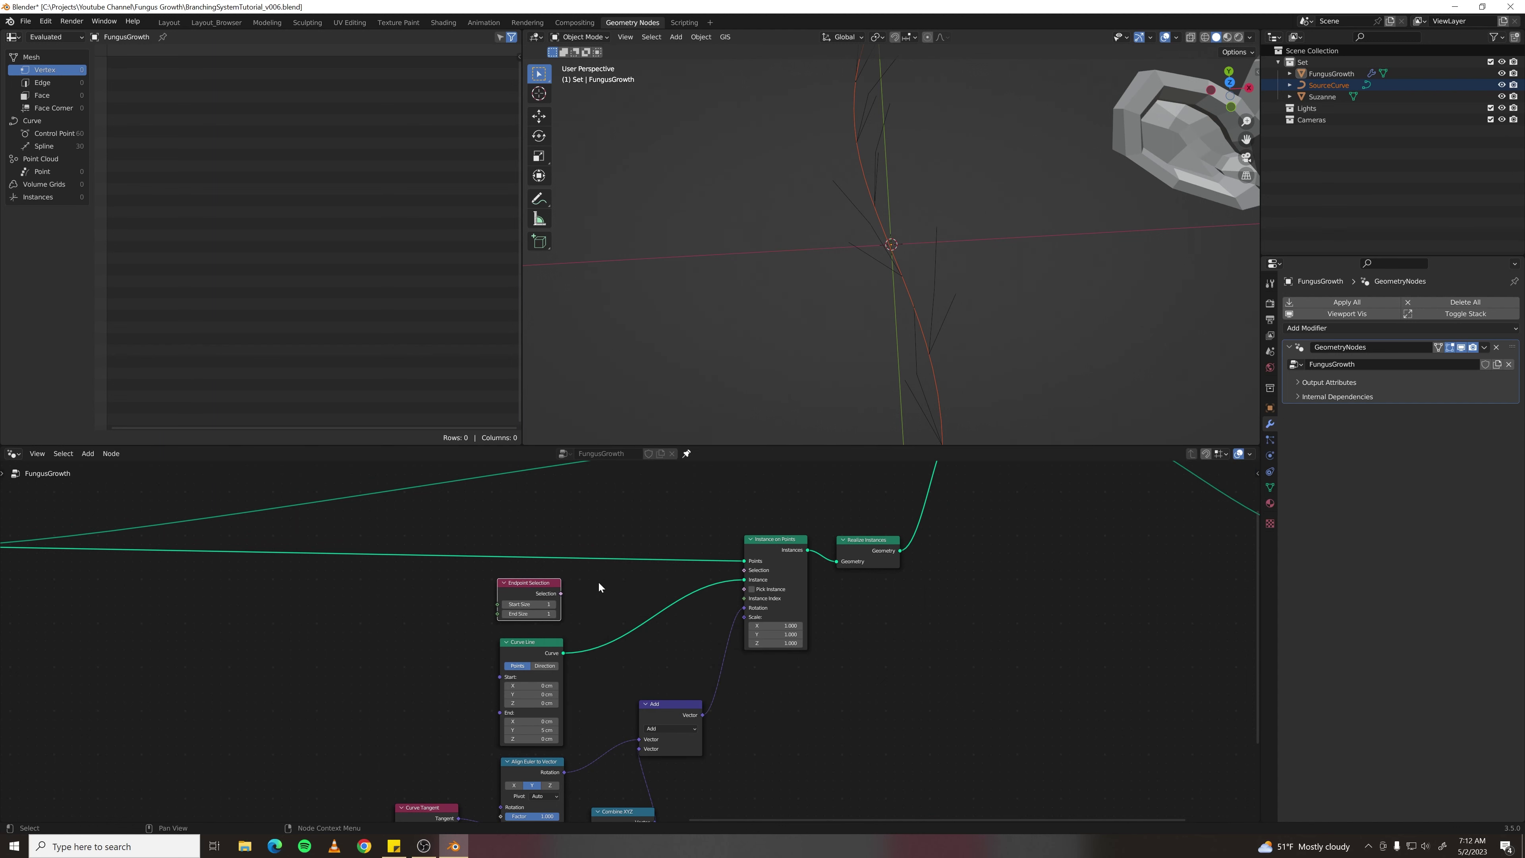
pyautogui.scroll(1, 598, 588)
pyautogui.moveTo(543, 581); pyautogui.dragTo(773, 553)
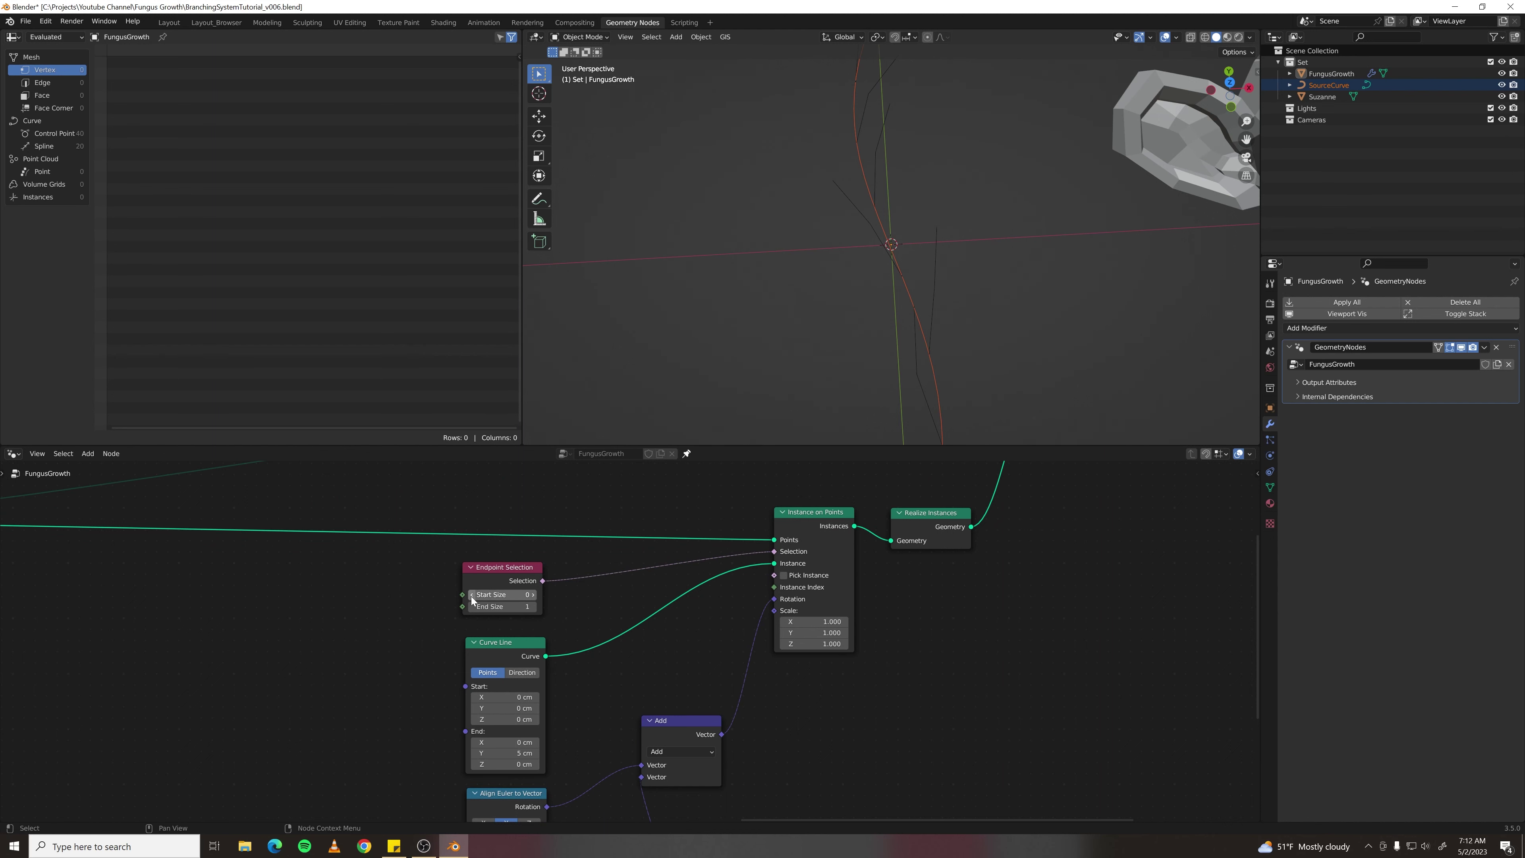
# - Insert a Resample Curve node between the first Realize Instances and the second Instance on Points
pyautogui.moveTo(377, 522); pyautogui.dragTo(293, 613, button='middle')
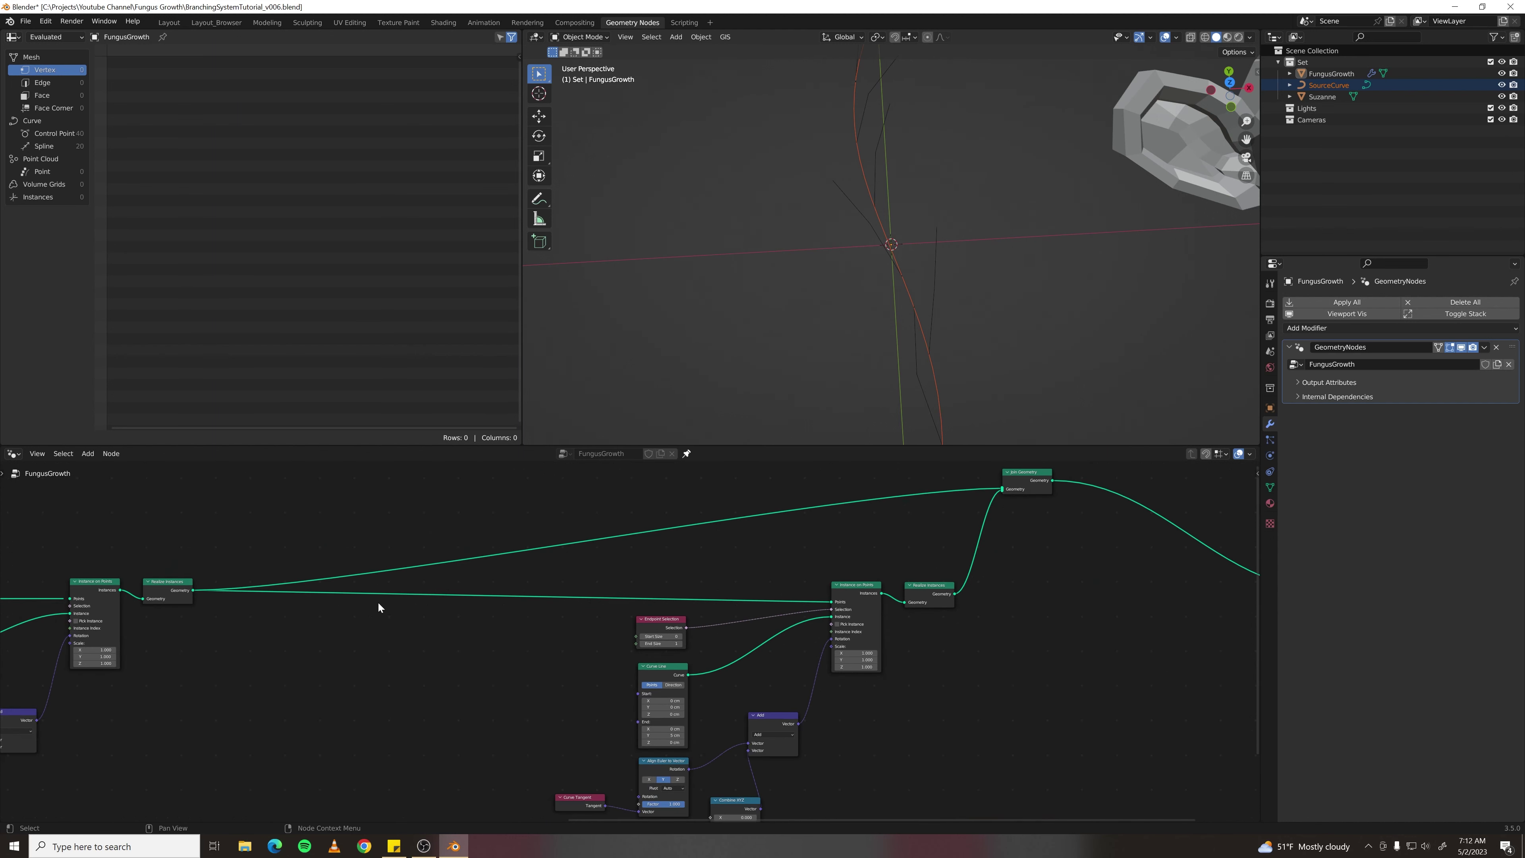
pyautogui.scroll(2, 631, 594)
pyautogui.scroll(1, 641, 572)
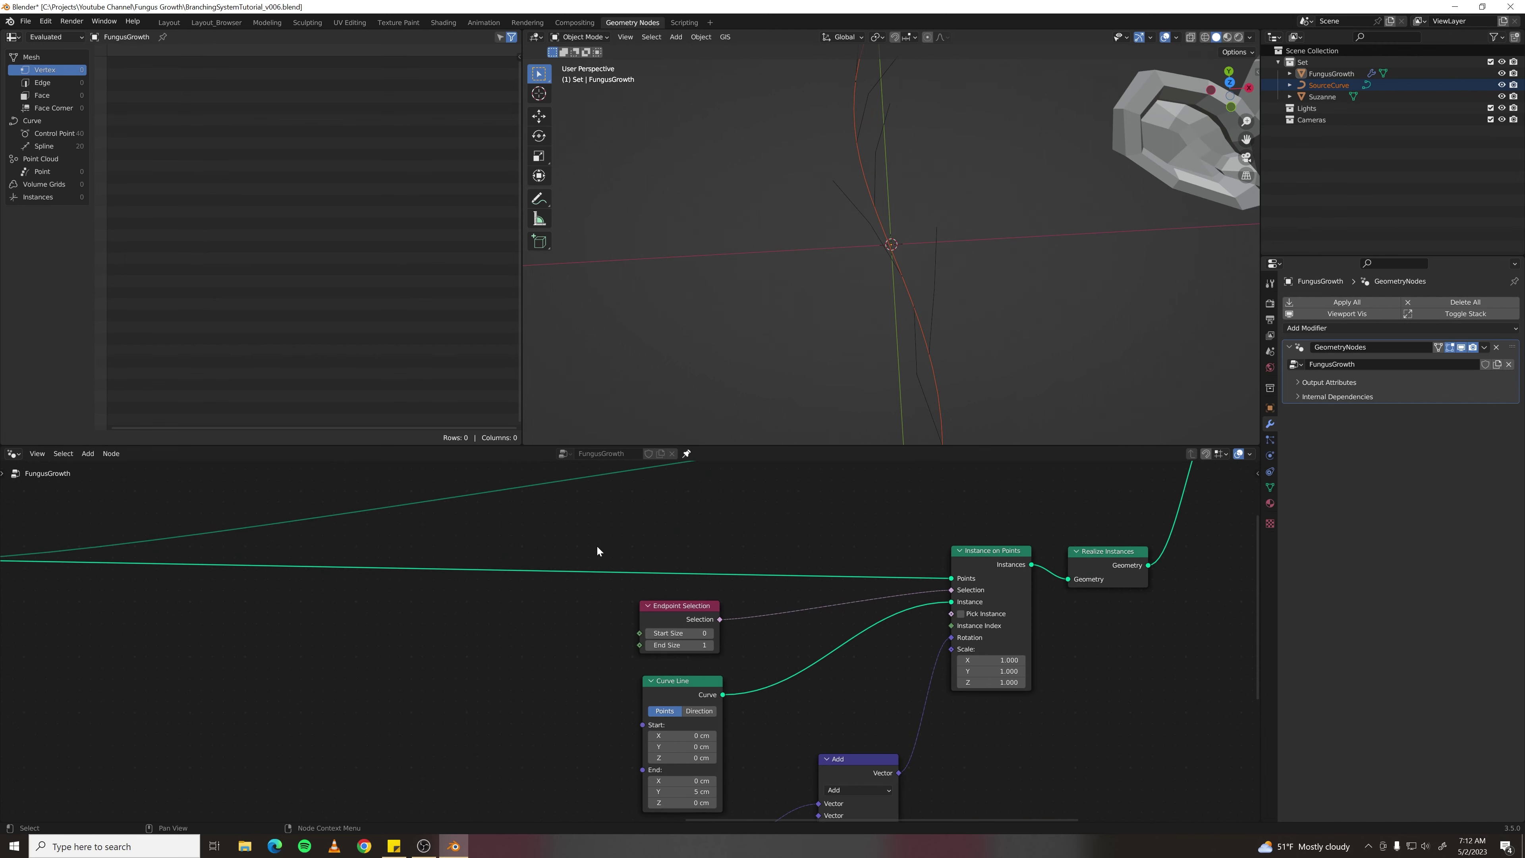
pyautogui.hotkey('shift', 'a')
pyautogui.write('resample')
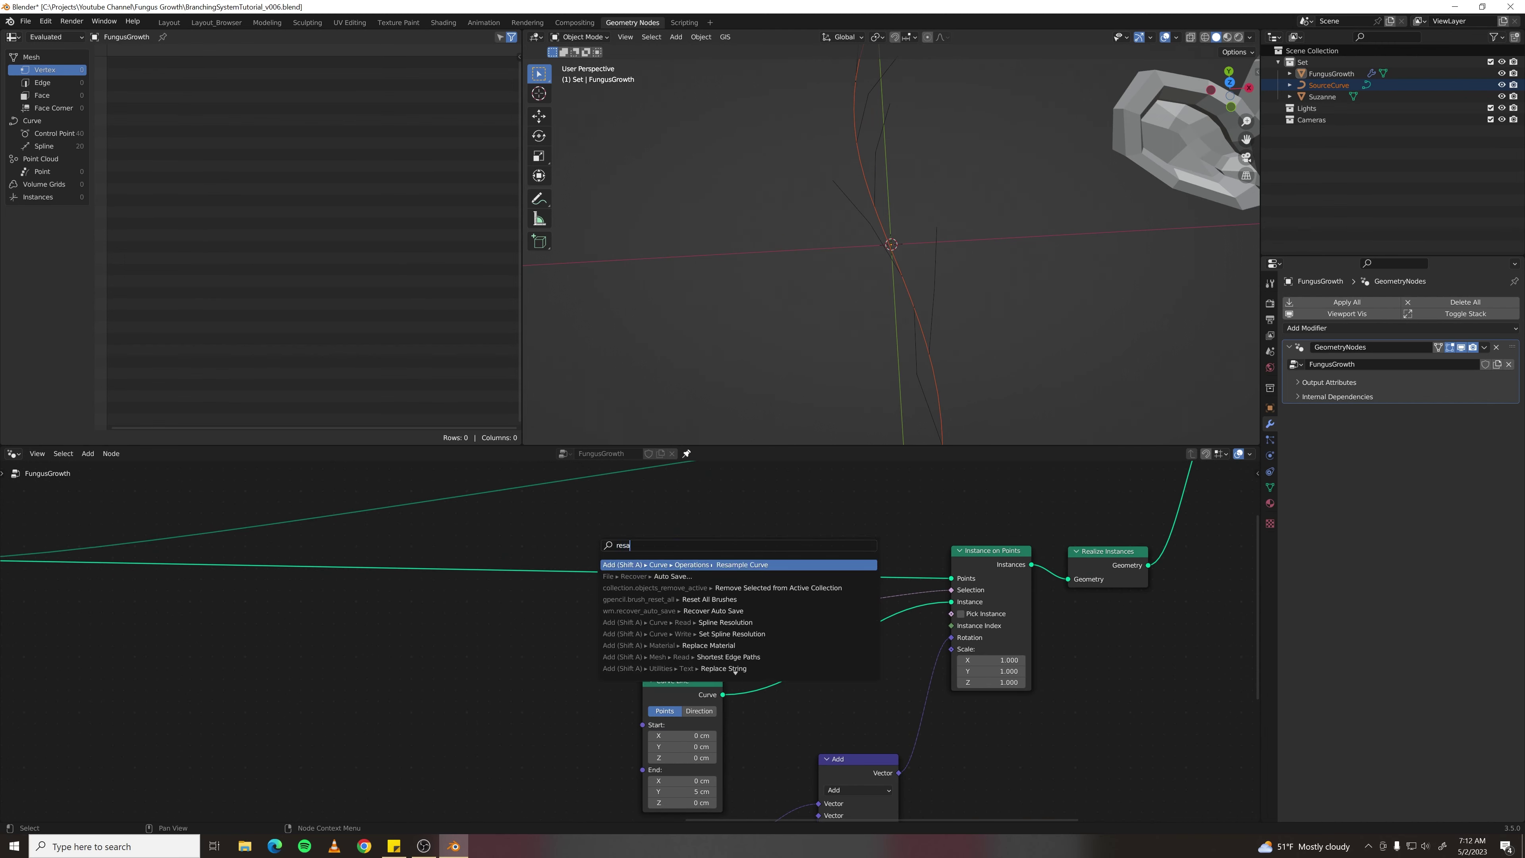
pyautogui.press('Return')
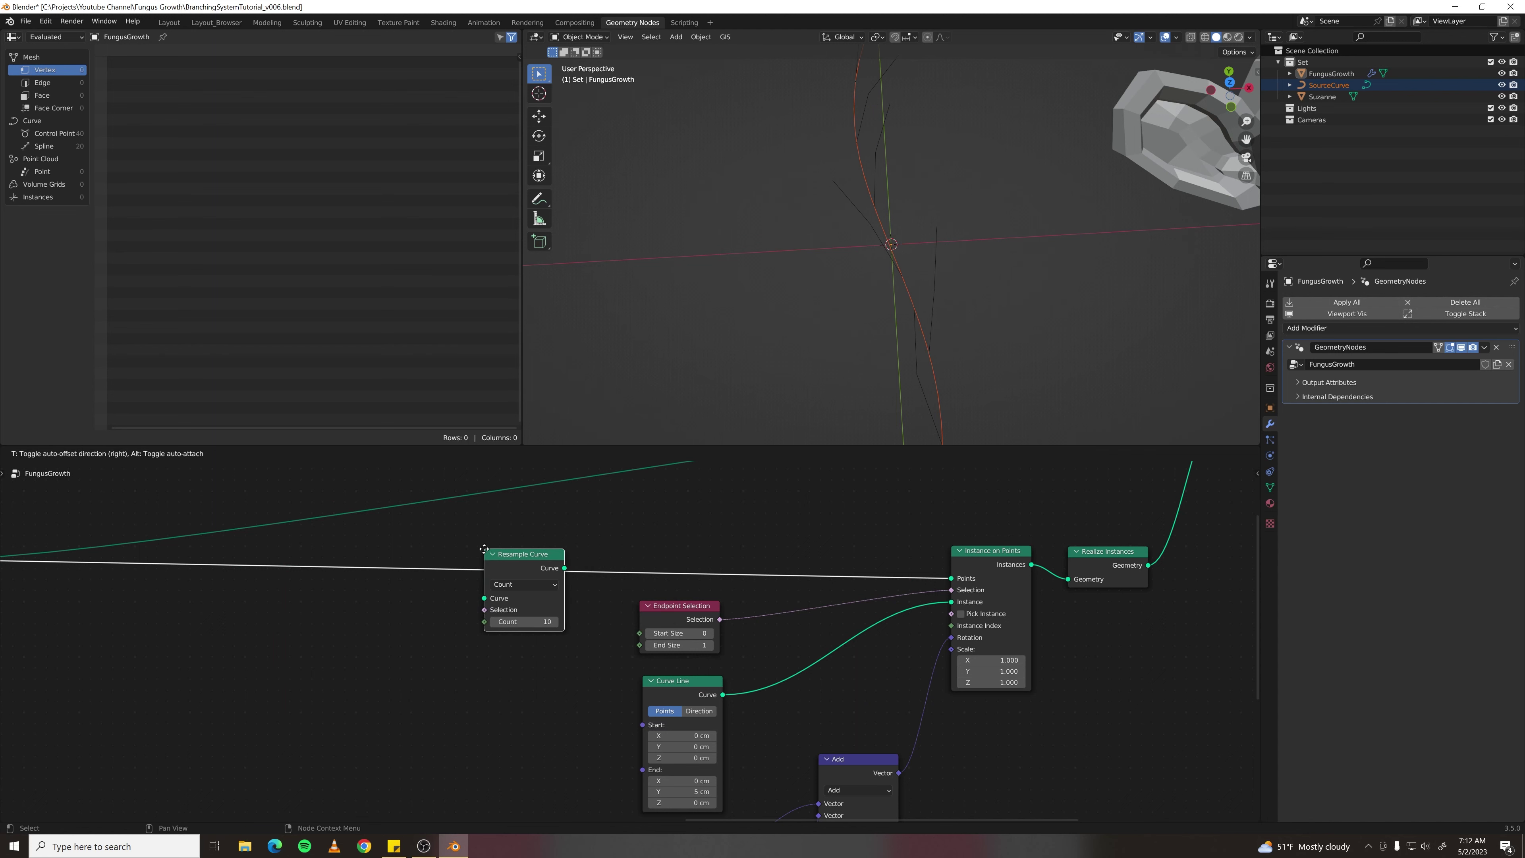
pyautogui.click(486, 554)
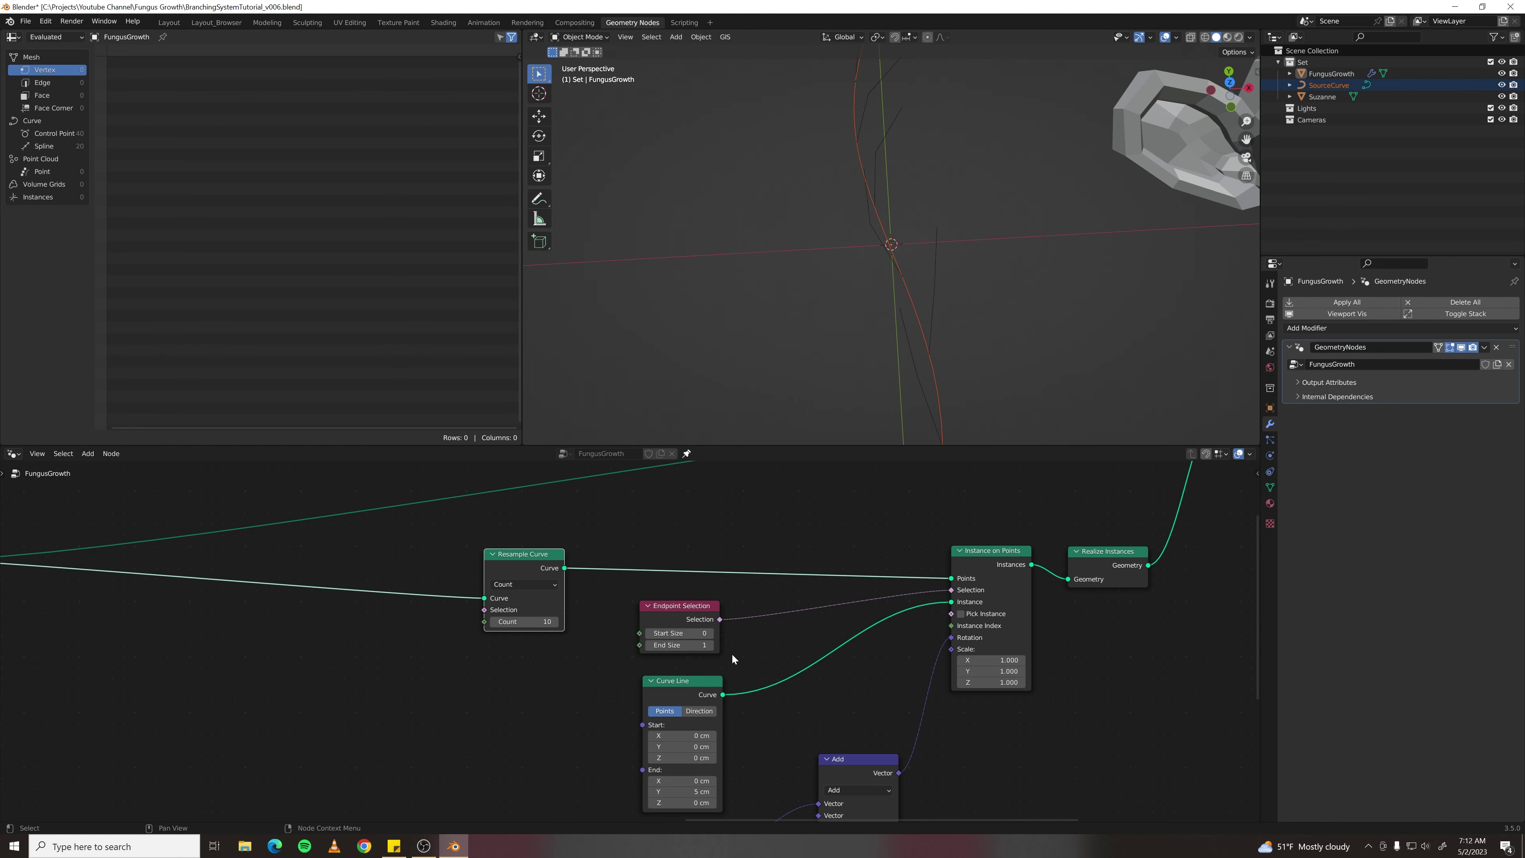
# - Set the Endpoint Selection's End Size to 3 and the second Resample Curve's Count to 8
pyautogui.click(711, 645)
pyautogui.scroll(2, 630, 641)
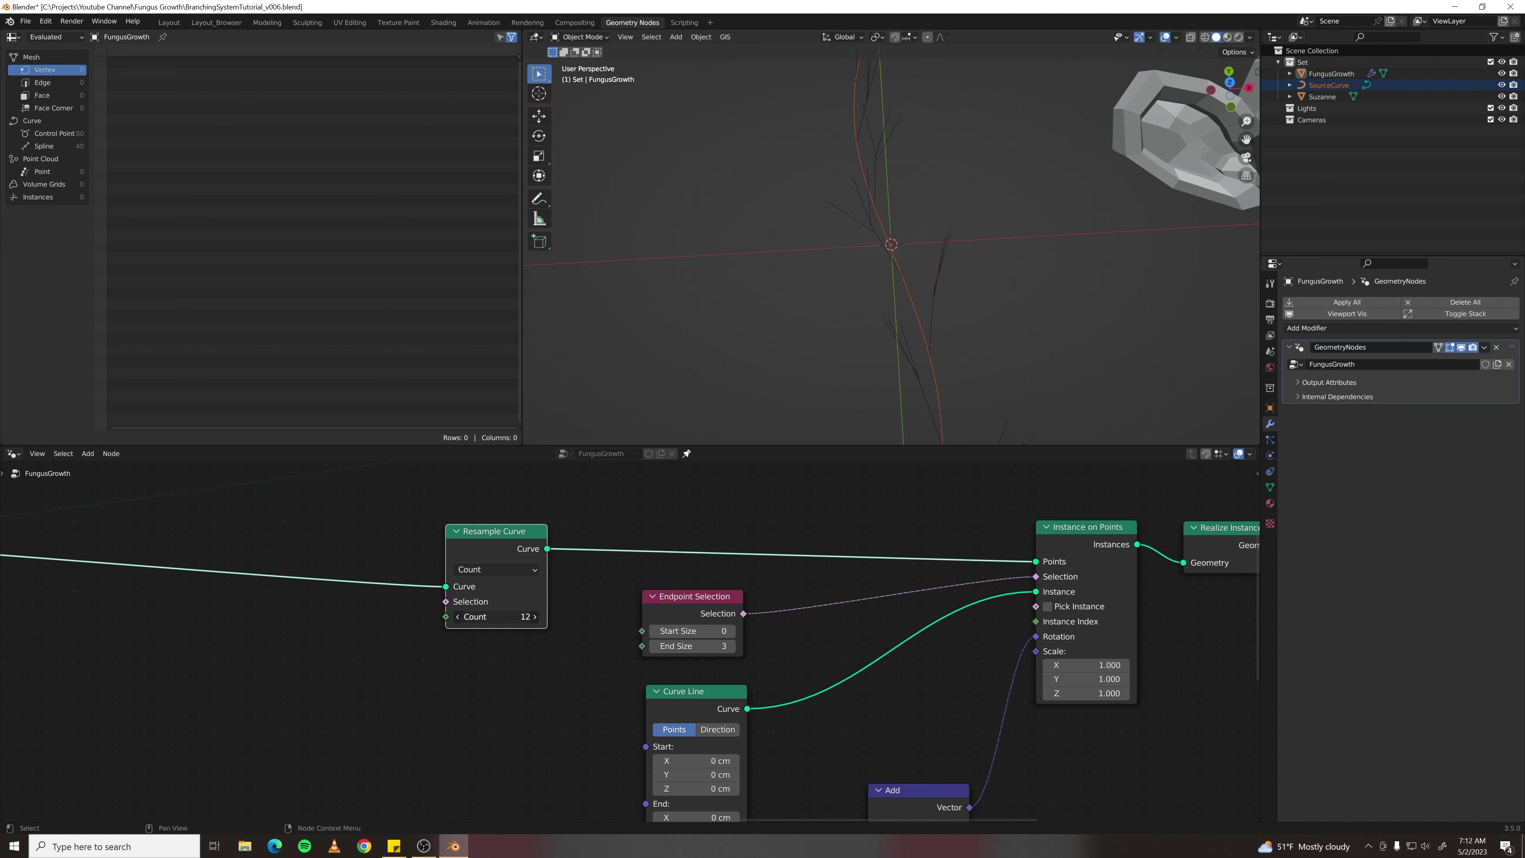
pyautogui.moveTo(496, 617)
pyautogui.mouseDown()
pyautogui.moveTo(526, 616)
pyautogui.moveTo(484, 617)
pyautogui.mouseUp()
pyautogui.click(496, 616)
pyautogui.press('Return')
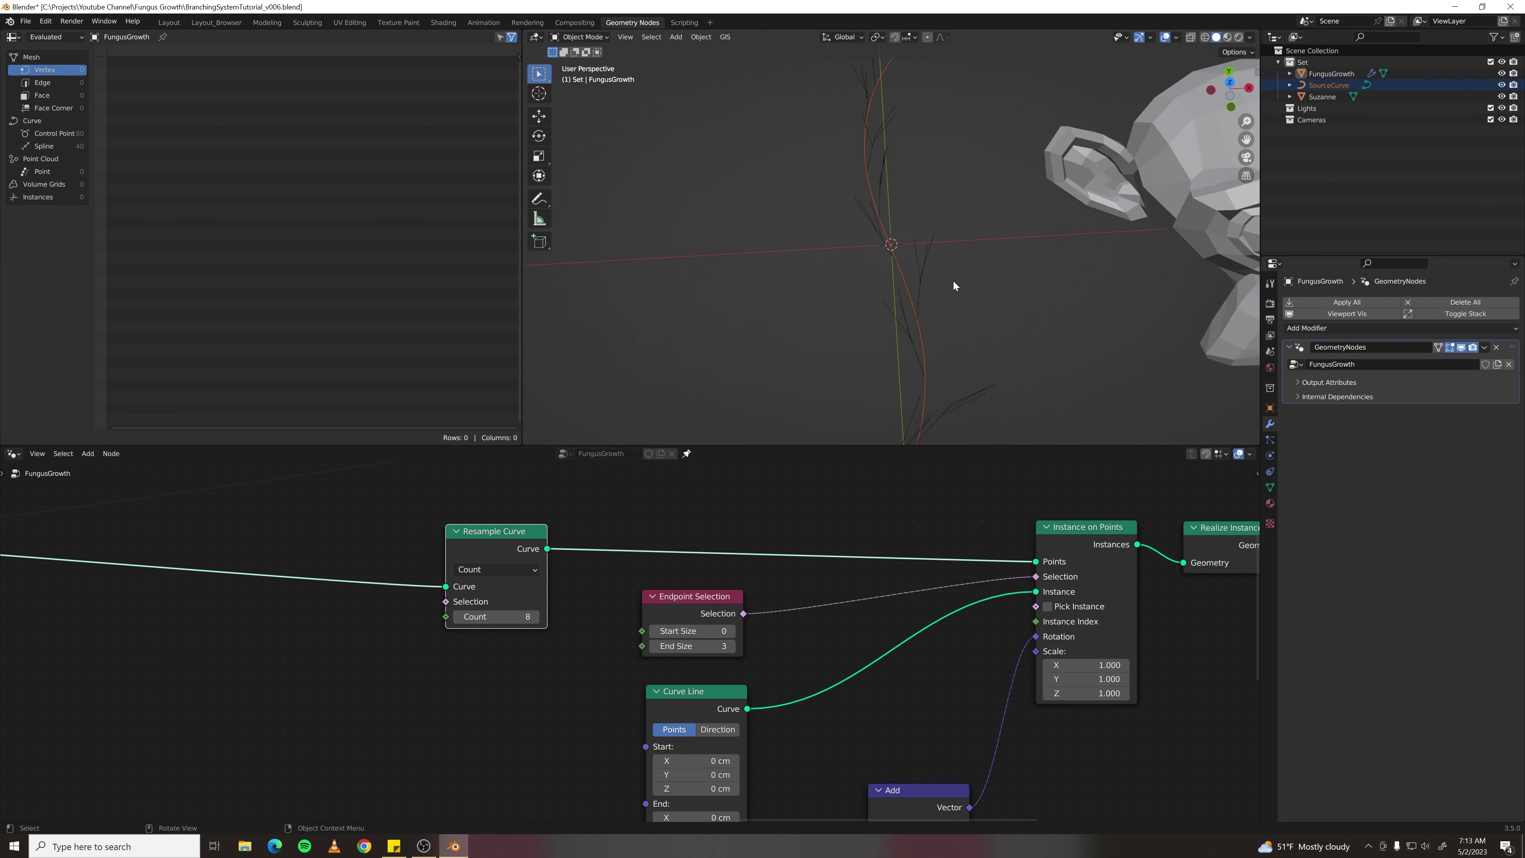
pyautogui.scroll(-3, 938, 246)
pyautogui.scroll(2, 938, 252)
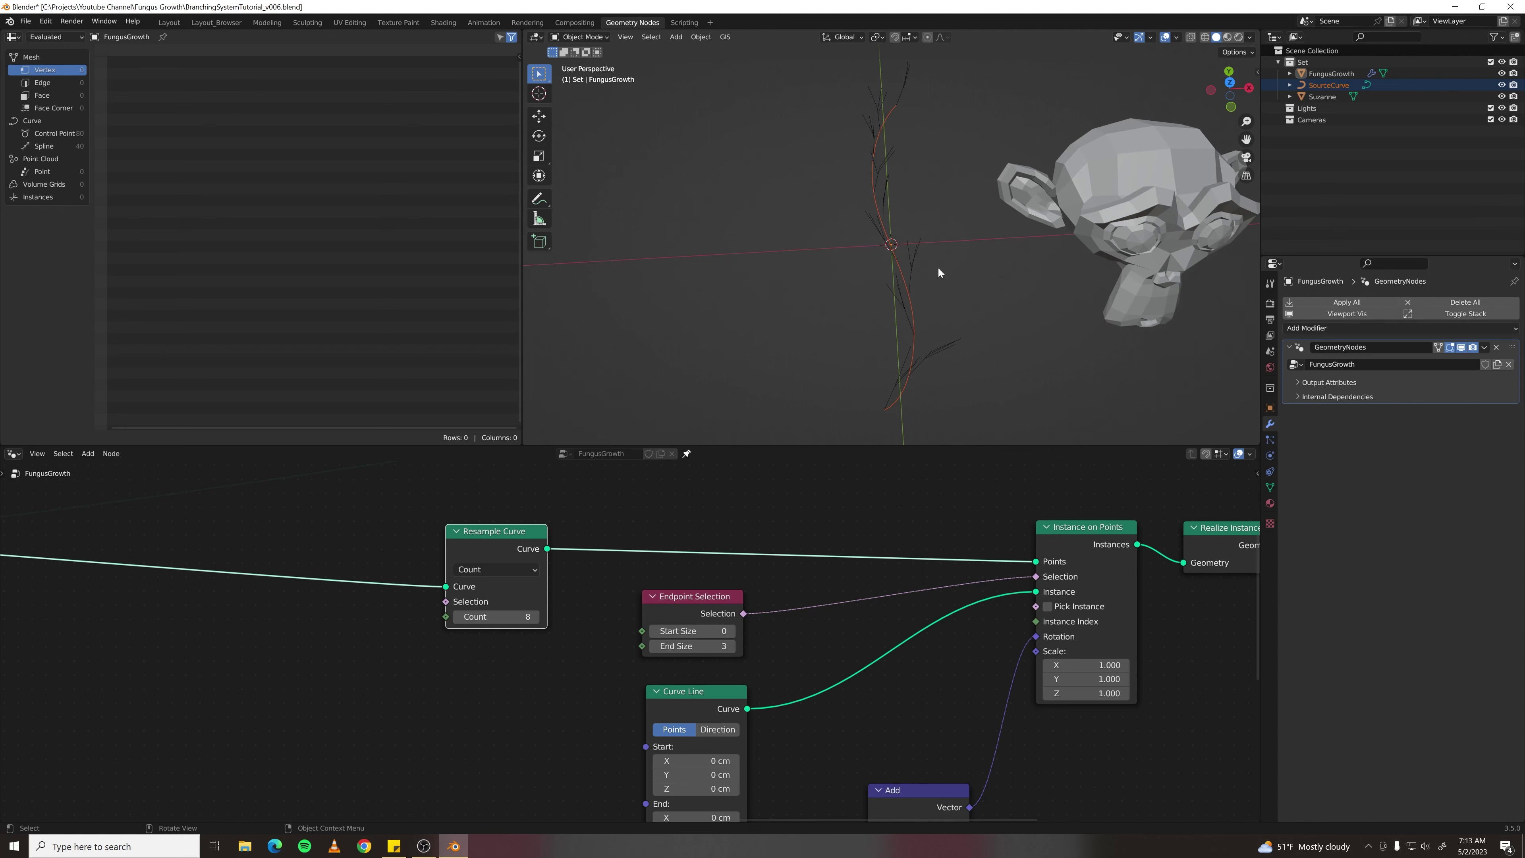
pyautogui.scroll(-1, 841, 685)
# - Group the second branching level's nodes, from Resample Curve through Realize Instances, and reposition the Group Input and Group Output inside the group
pyautogui.scroll(-10, 840, 679)
pyautogui.moveTo(822, 693); pyautogui.dragTo(647, 651, button='middle')
pyautogui.moveTo(604, 711); pyautogui.dragTo(630, 672, button='middle')
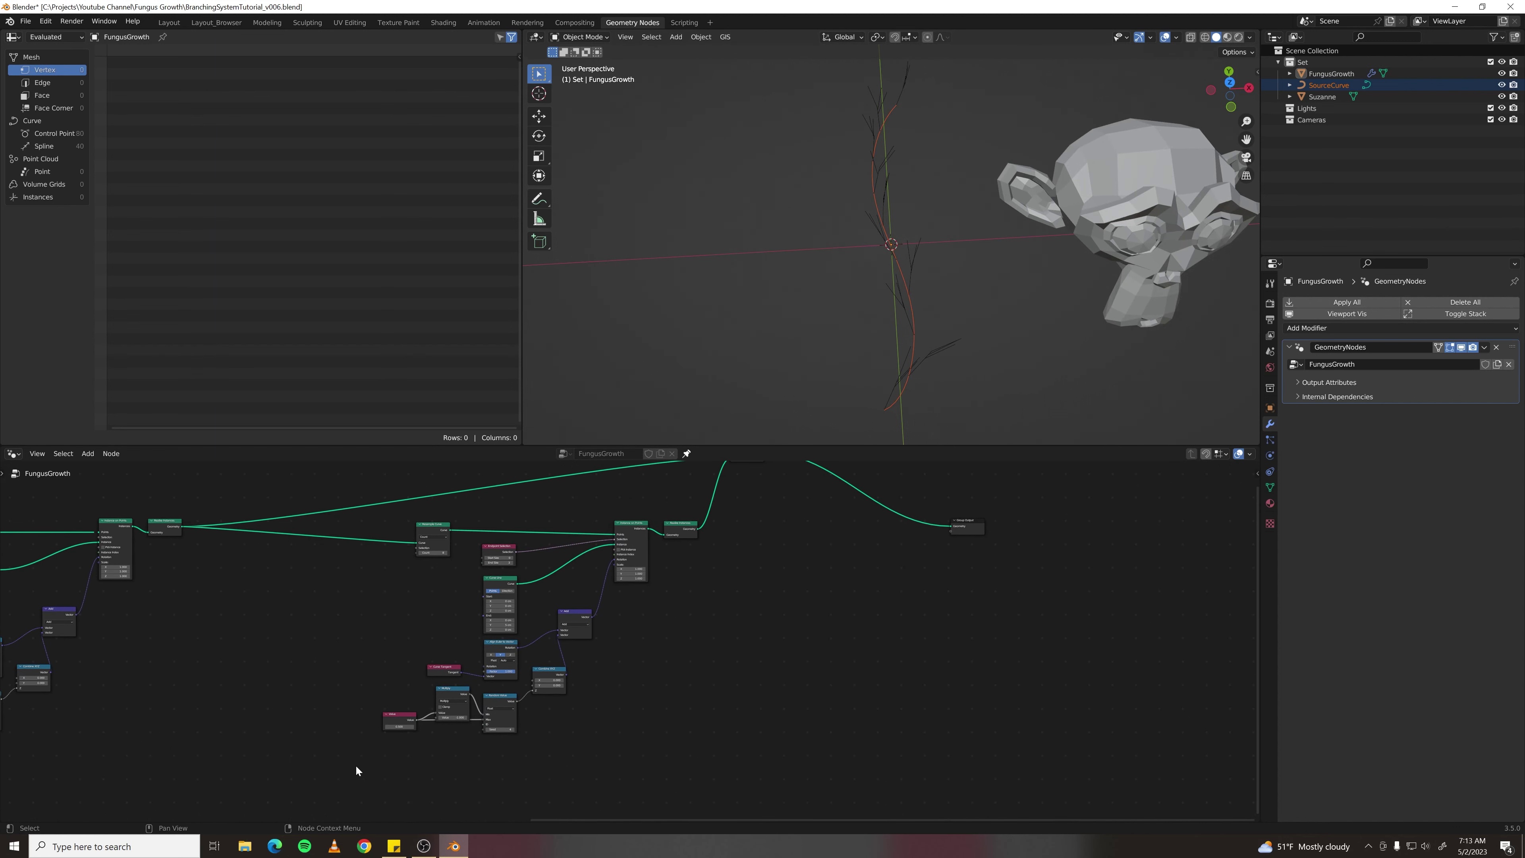
pyautogui.moveTo(334, 765); pyautogui.dragTo(756, 506)
pyautogui.scroll(-1, 754, 509)
pyautogui.moveTo(748, 518); pyautogui.dragTo(776, 553, button='middle')
pyautogui.scroll(3, 673, 596)
pyautogui.scroll(1, 494, 607)
pyautogui.scroll(-2, 771, 585)
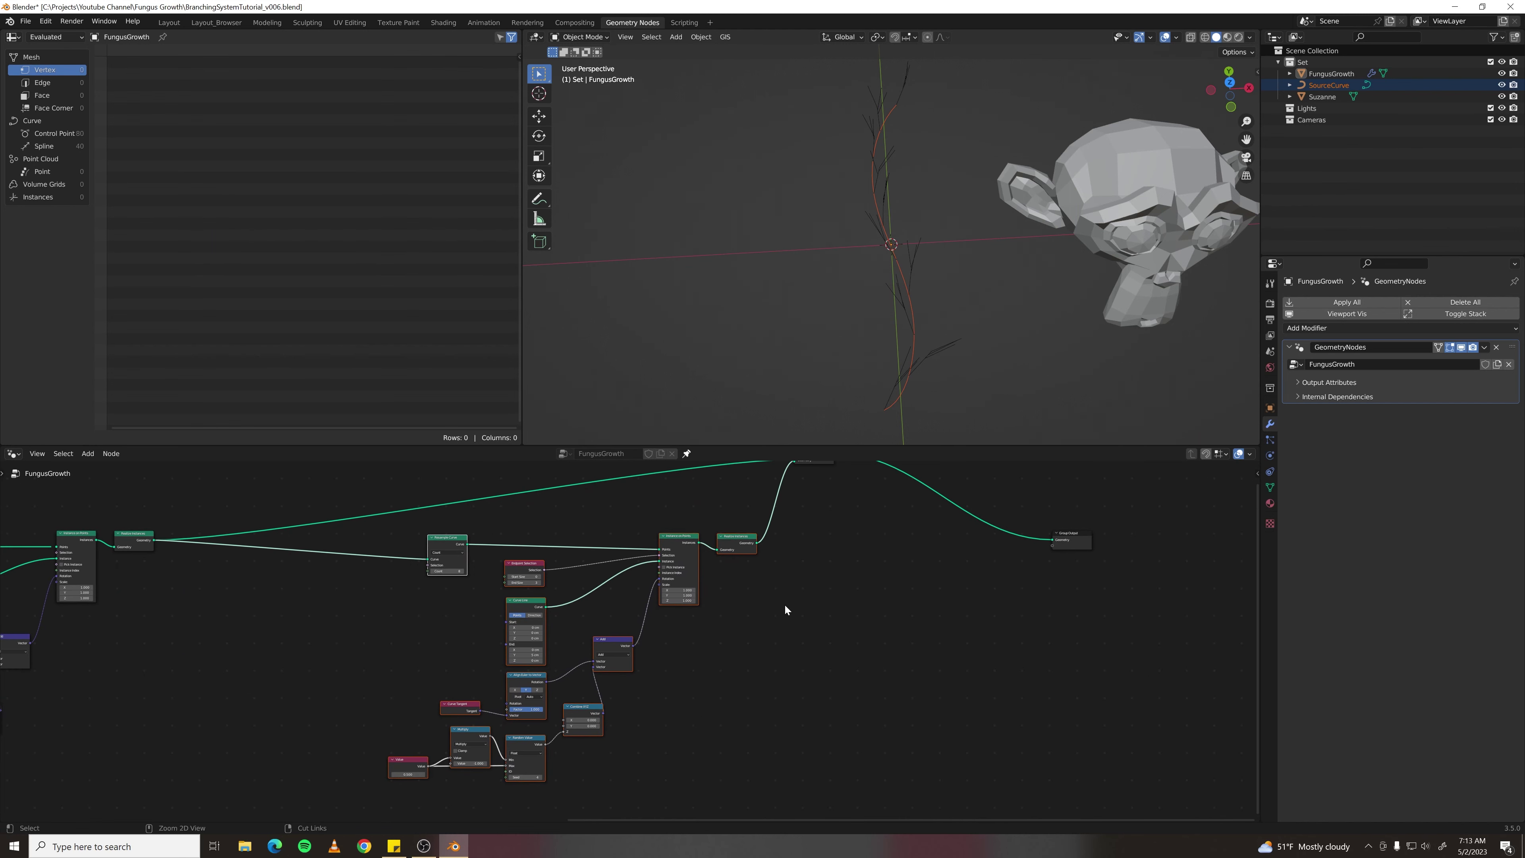
pyautogui.hotkey('ctrl', 'g')
pyautogui.click(776, 674)
pyautogui.moveTo(874, 657); pyautogui.dragTo(977, 558)
pyautogui.moveTo(434, 657); pyautogui.dragTo(360, 538)
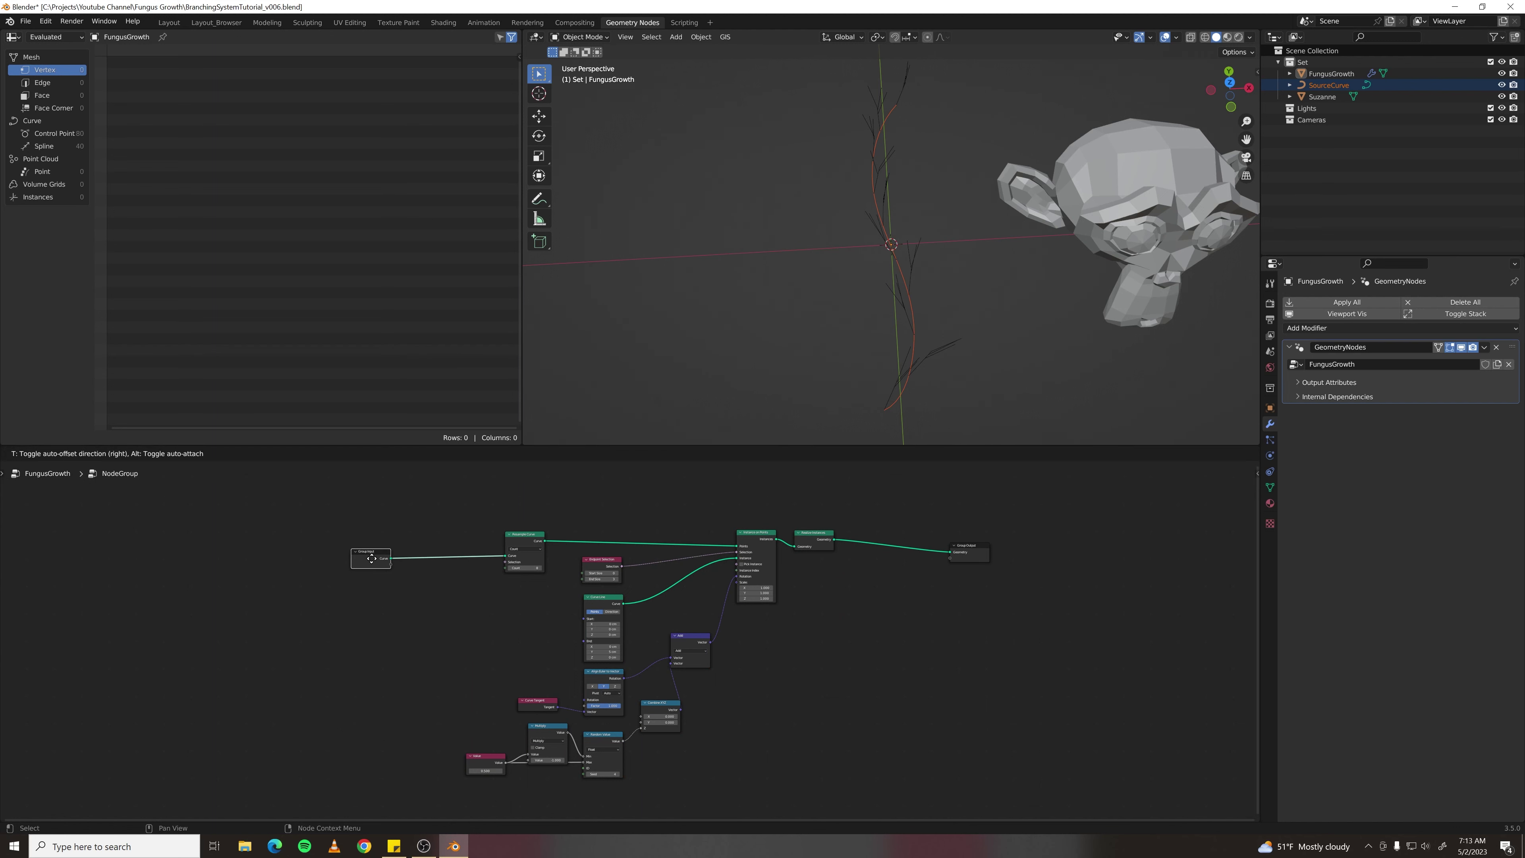
# - Exit the node group and rename it Branches
pyautogui.press('Tab')
pyautogui.scroll(2, 501, 694)
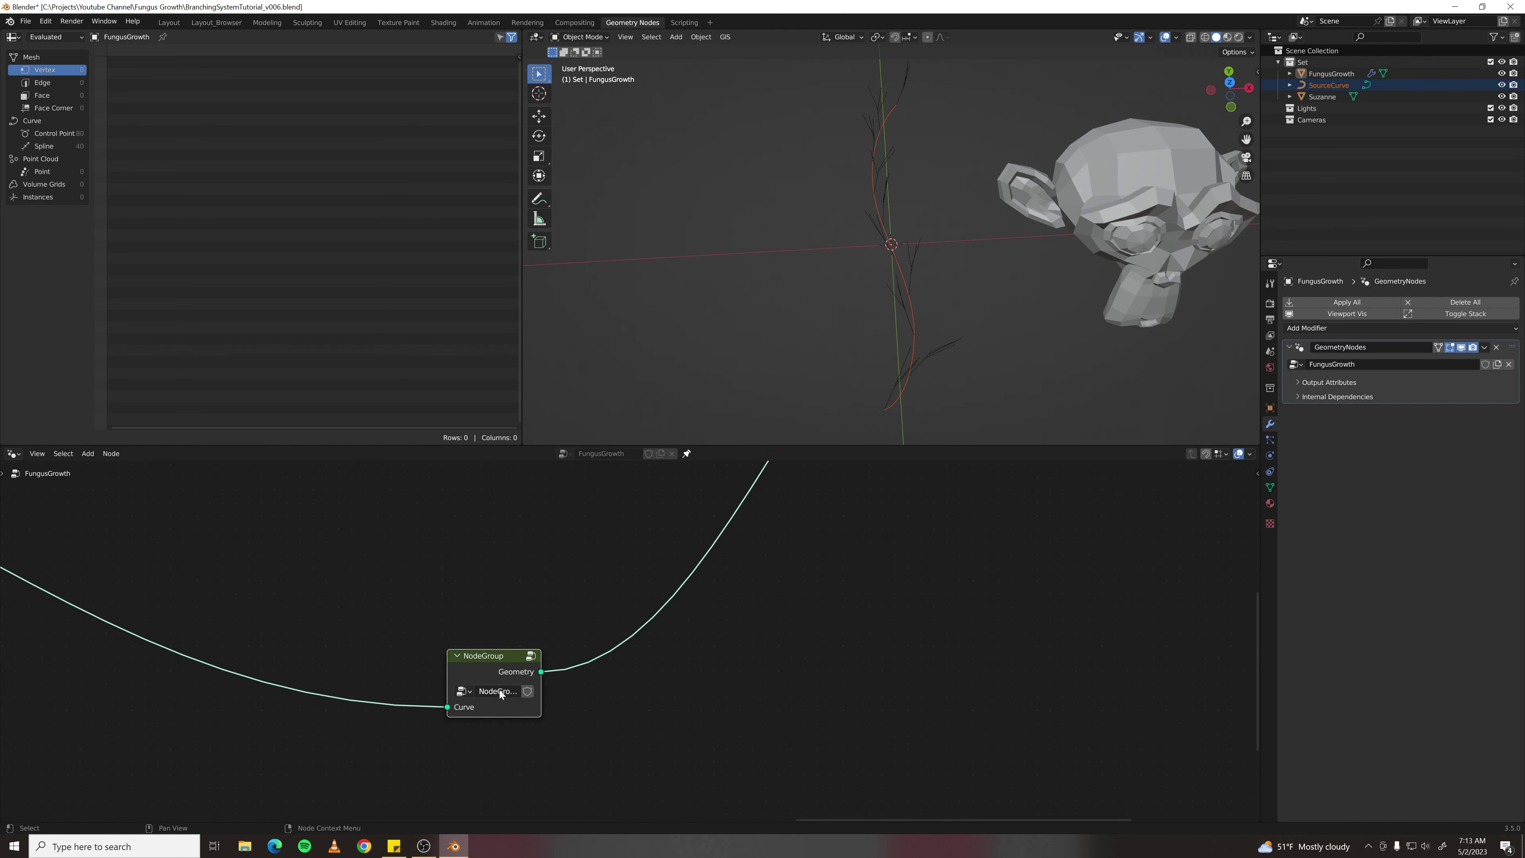
pyautogui.write('Branches')
pyautogui.press('Return')
pyautogui.scroll(-2, 493, 690)
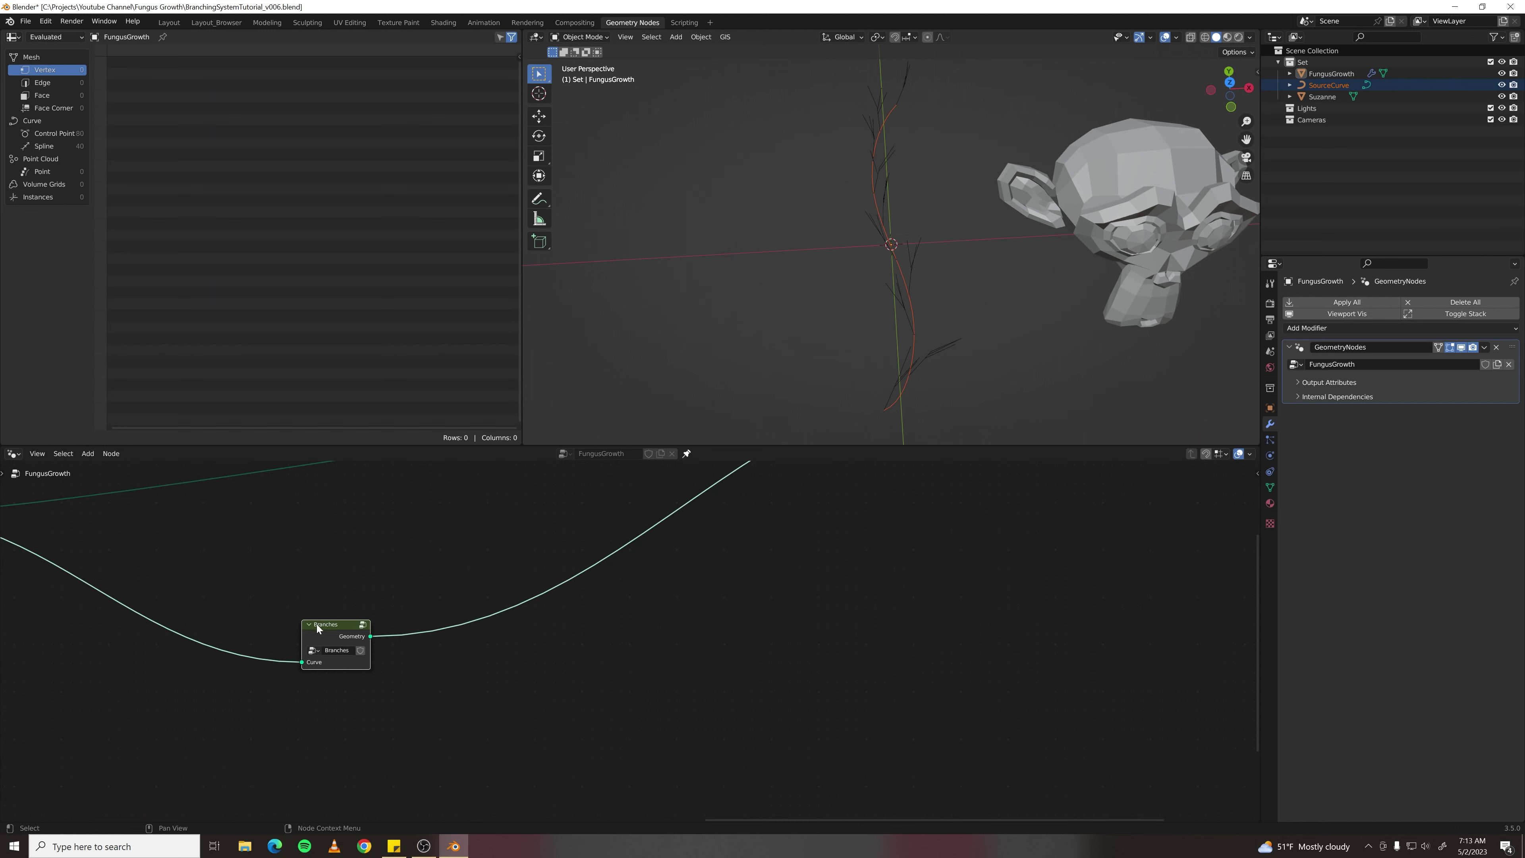
# - Duplicate the Branches group, feed the first group's geometry into the copy, and connect the copy's output to Join Geometry
pyautogui.hotkey('shift', 'd')
pyautogui.click(442, 619)
pyautogui.moveTo(463, 589); pyautogui.dragTo(428, 671, button='middle')
pyautogui.scroll(-1, 343, 718)
pyautogui.moveTo(343, 718); pyautogui.dragTo(344, 739, button='middle')
pyautogui.moveTo(343, 739); pyautogui.dragTo(917, 503)
pyautogui.moveTo(411, 726); pyautogui.dragTo(919, 502)
# - Add a third and fourth Branches group to the chain, each also connected to Join Geometry
pyautogui.hotkey('shift', 'd')
pyautogui.click(505, 731)
pyautogui.click(514, 739)
pyautogui.hotkey('shift', 'd')
pyautogui.click(608, 739)
pyautogui.moveTo(537, 740); pyautogui.dragTo(919, 503)
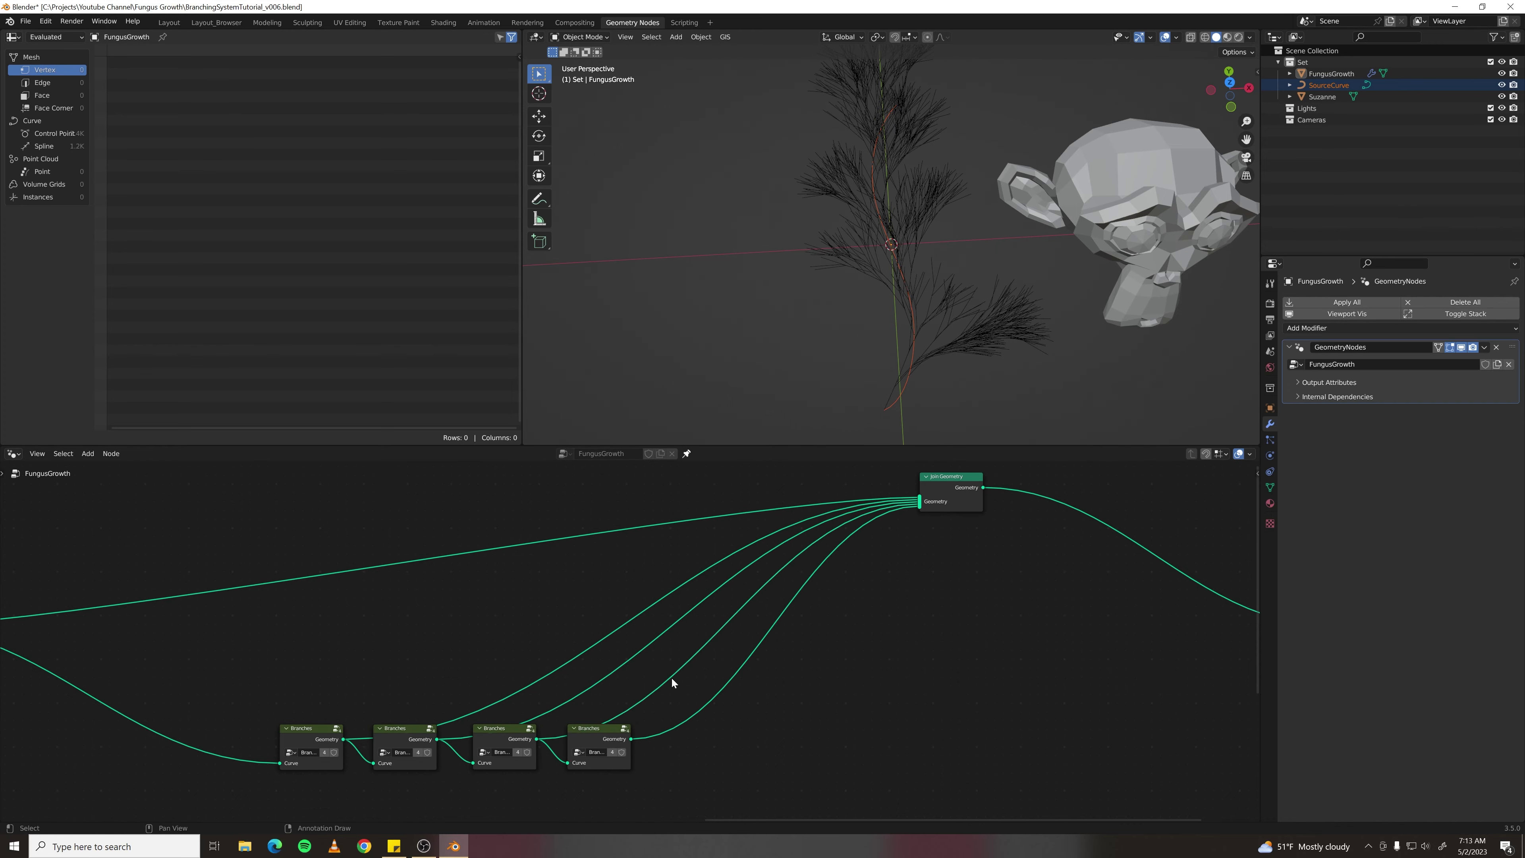
# - Extend the chain with a fifth and sixth Branches group, both connected to Join Geometry
pyautogui.moveTo(751, 620); pyautogui.dragTo(688, 621, button='middle')
pyautogui.hotkey('shift', 'd')
pyautogui.click(624, 739)
pyautogui.moveTo(569, 740); pyautogui.dragTo(857, 504)
pyautogui.moveTo(815, 546); pyautogui.dragTo(858, 505)
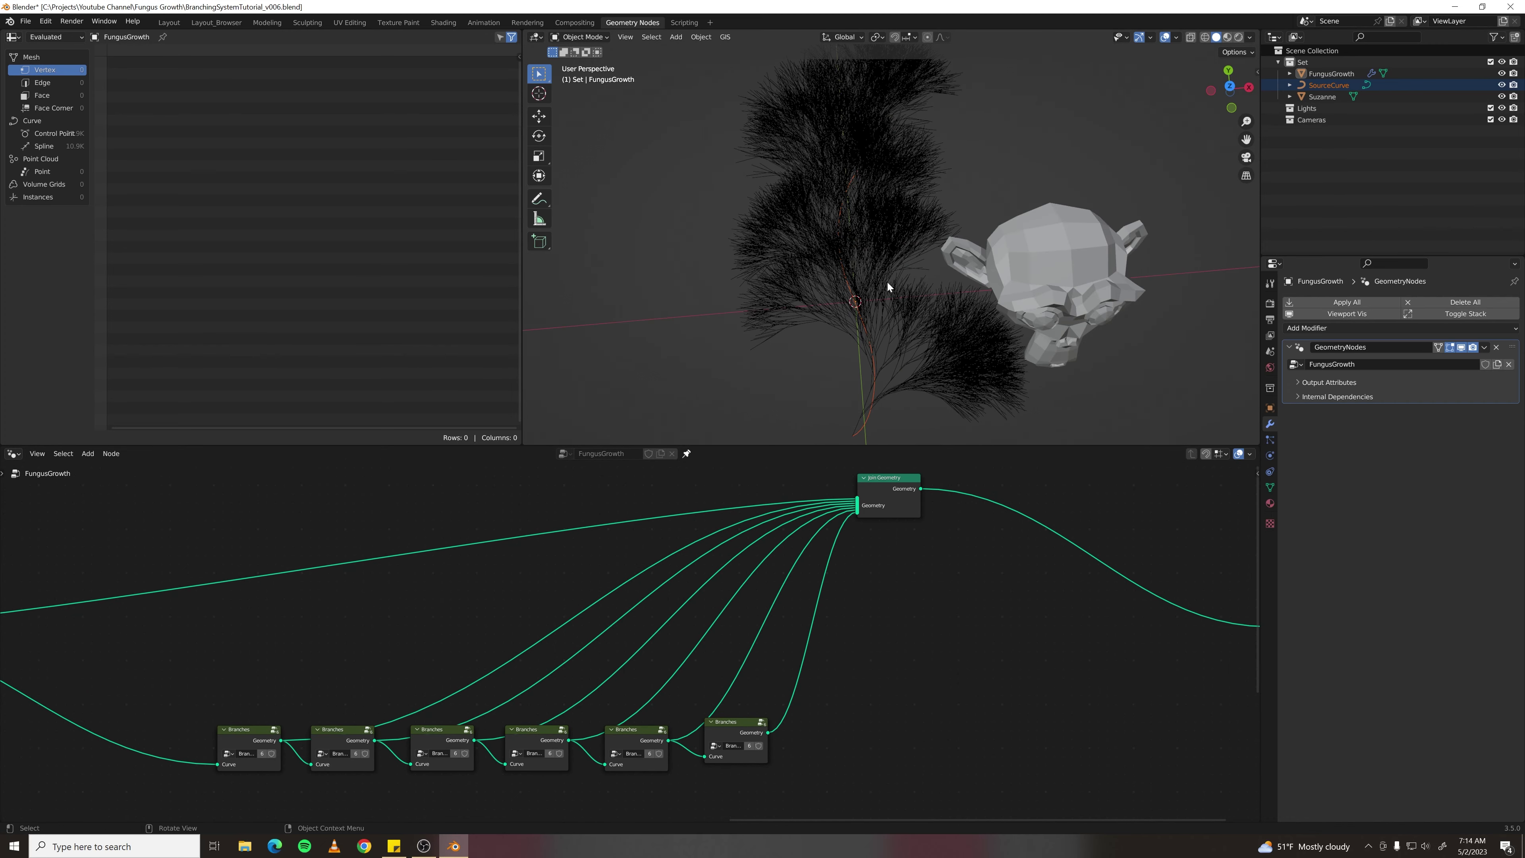
pyautogui.moveTo(879, 280)
pyautogui.mouseDown(button='middle')
pyautogui.moveTo(875, 299)
pyautogui.moveTo(917, 217)
pyautogui.moveTo(967, 181)
pyautogui.moveTo(871, 289)
pyautogui.mouseUp(button='middle')
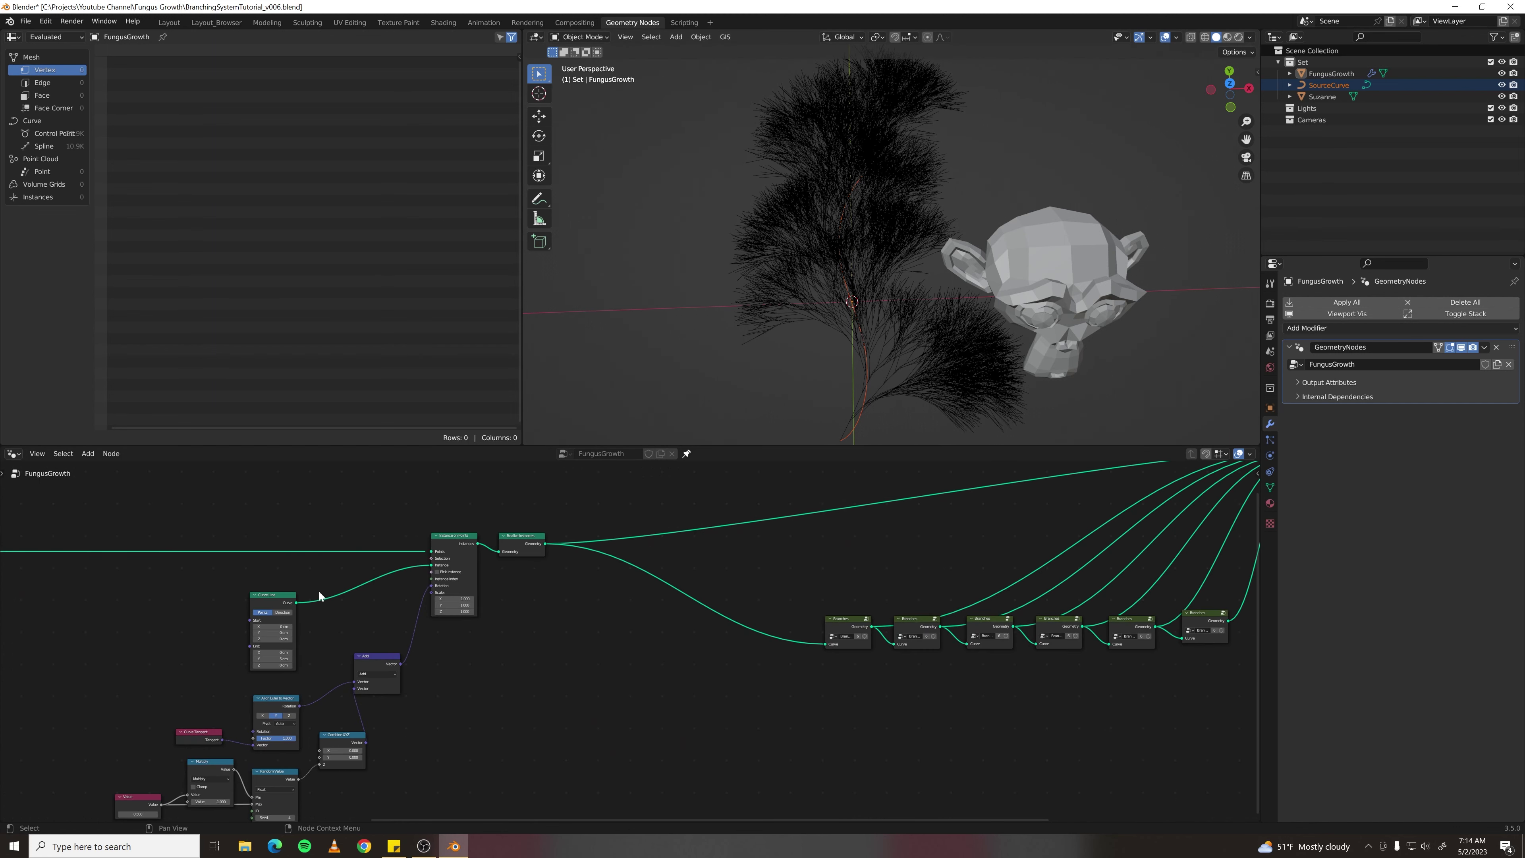
# - Change the End Y value of the first branching level's Curve Line
pyautogui.moveTo(419, 600); pyautogui.dragTo(544, 565, button='middle')
pyautogui.scroll(1, 367, 610)
pyautogui.scroll(4, 365, 606)
pyautogui.moveTo(418, 563); pyautogui.dragTo(511, 646, button='middle')
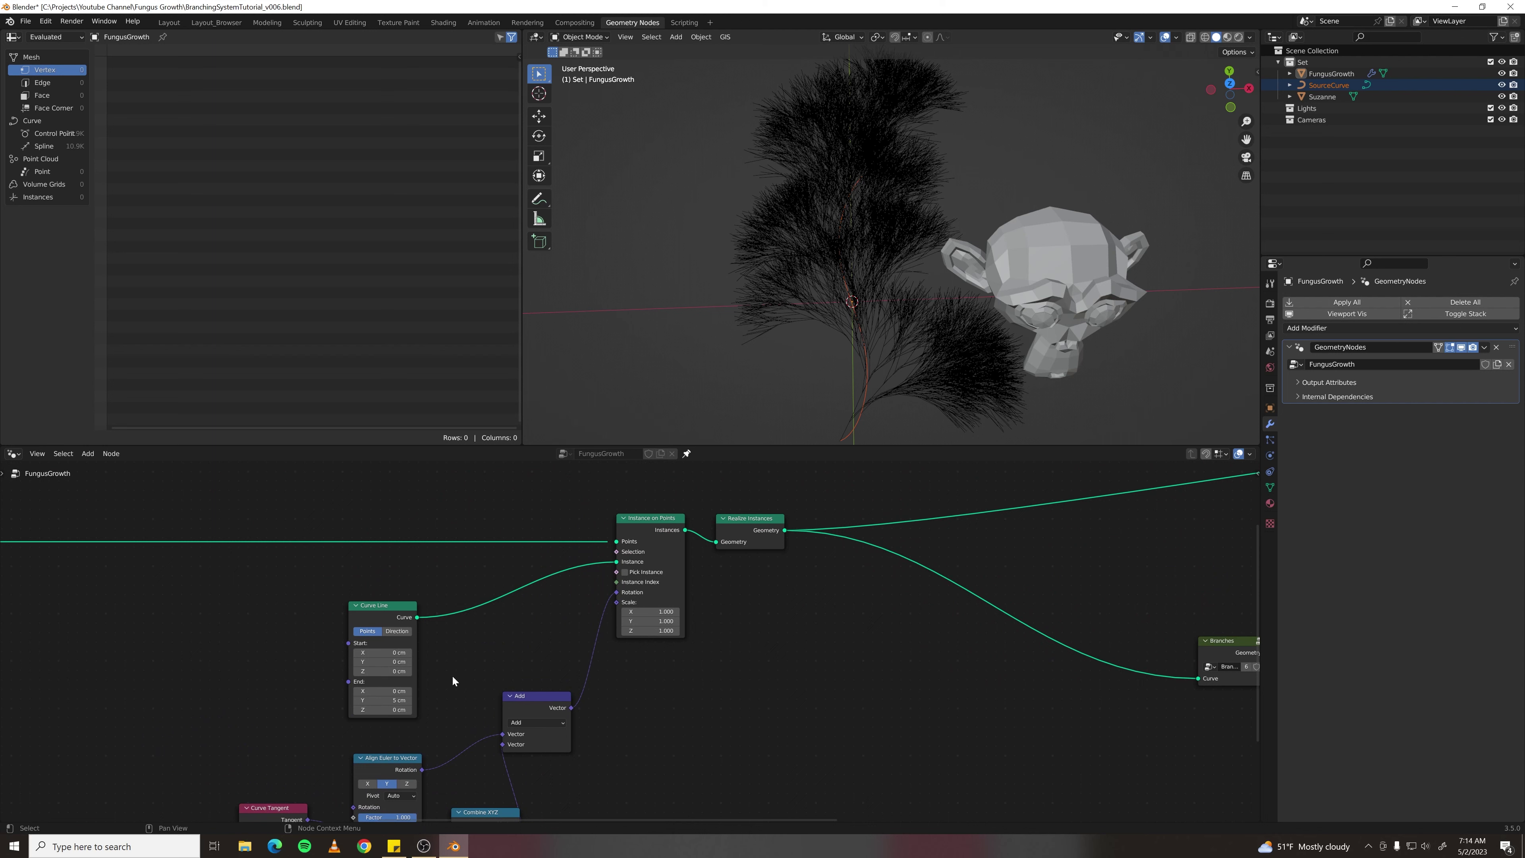
pyautogui.moveTo(430, 715); pyautogui.dragTo(507, 674, button='middle')
pyautogui.scroll(2, 508, 674)
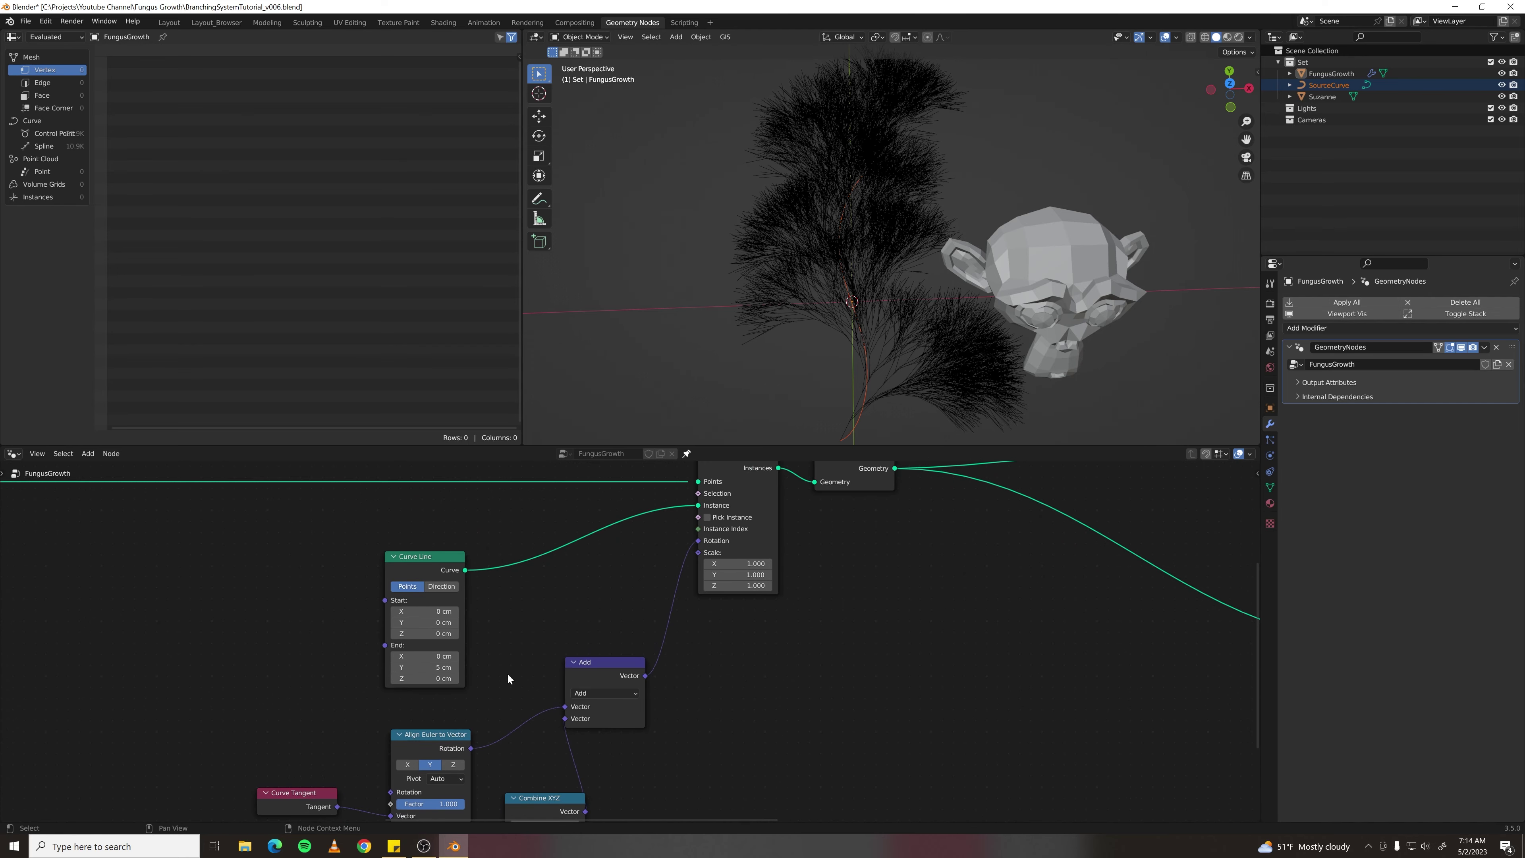
pyautogui.click(424, 667)
pyautogui.write('-')
pyautogui.press('Return')
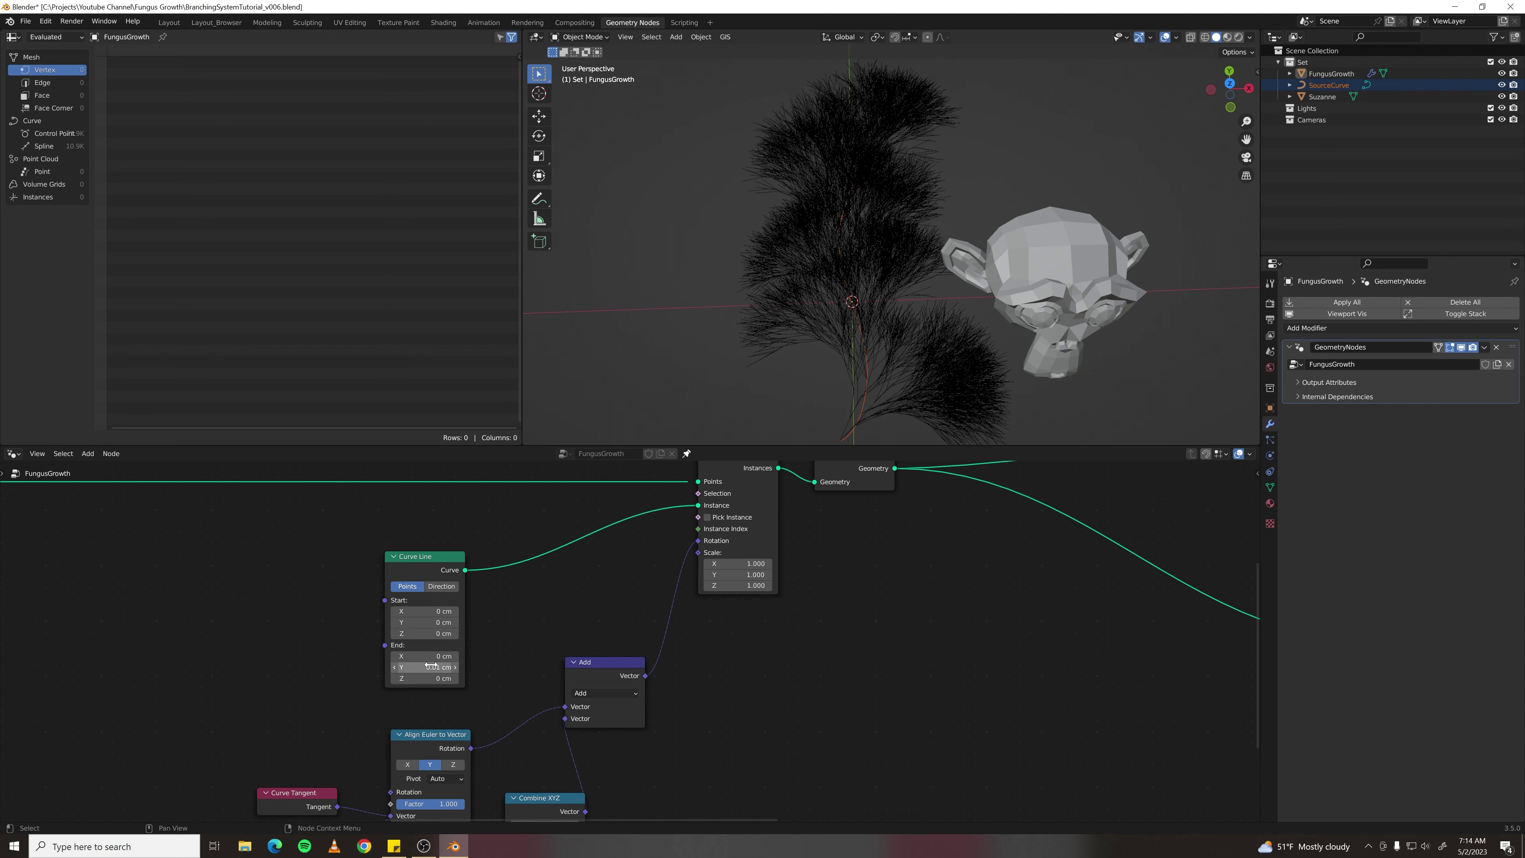
# - Open the first Branches group and expose the Endpoint Selection's End Size as a new group input
pyautogui.scroll(-2, 951, 598)
pyautogui.moveTo(950, 598); pyautogui.dragTo(613, 631, button='middle')
pyautogui.scroll(2, 612, 631)
pyautogui.click(643, 638)
pyautogui.scroll(4, 881, 418)
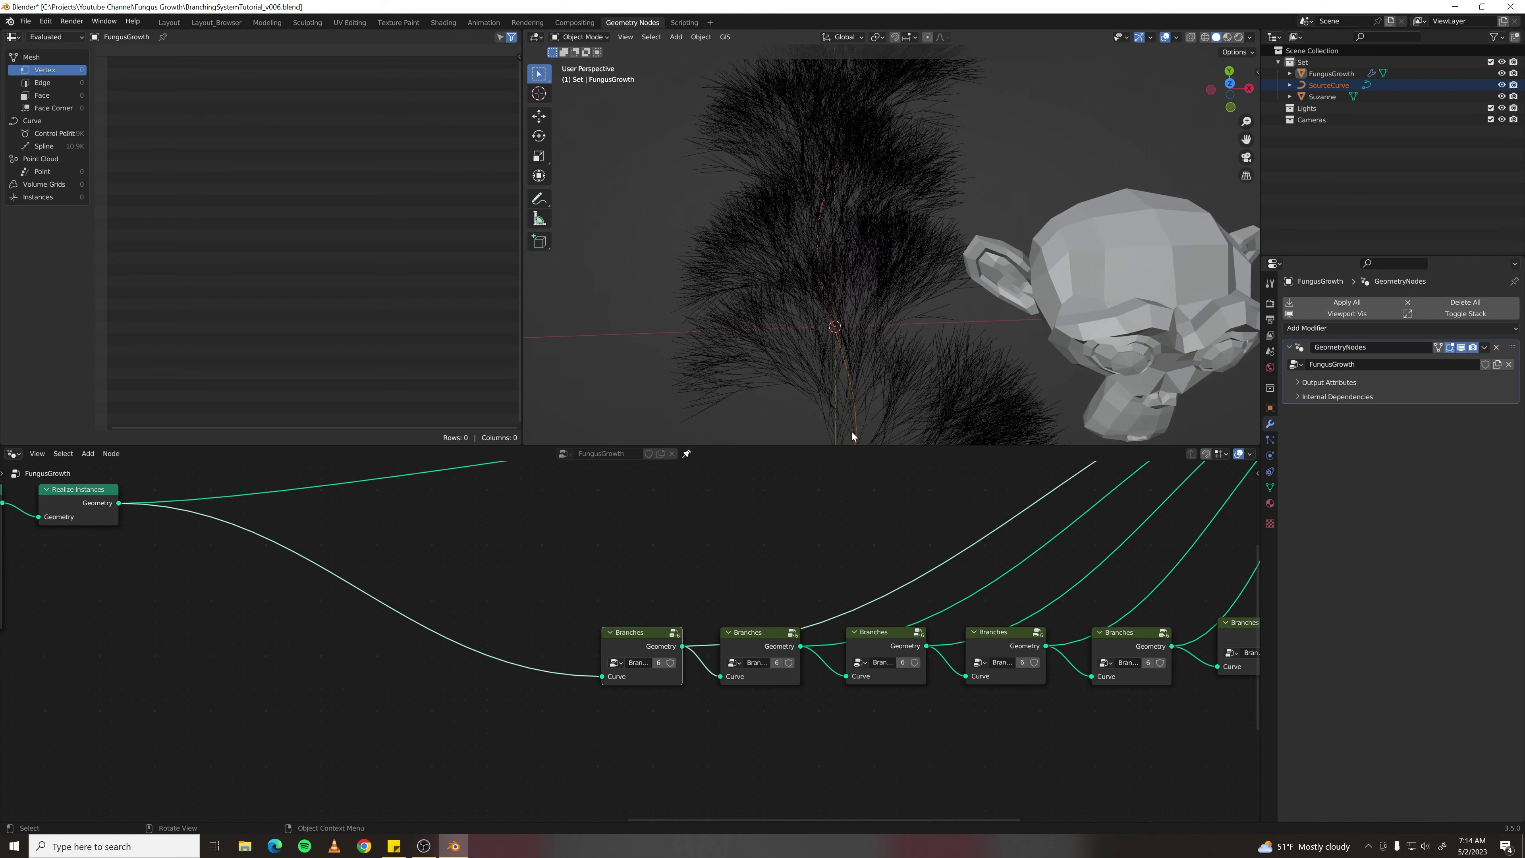
pyautogui.keyDown('shift'); pyautogui.moveTo(845, 365); pyautogui.dragTo(834, 241, button='middle'); pyautogui.keyUp('shift')
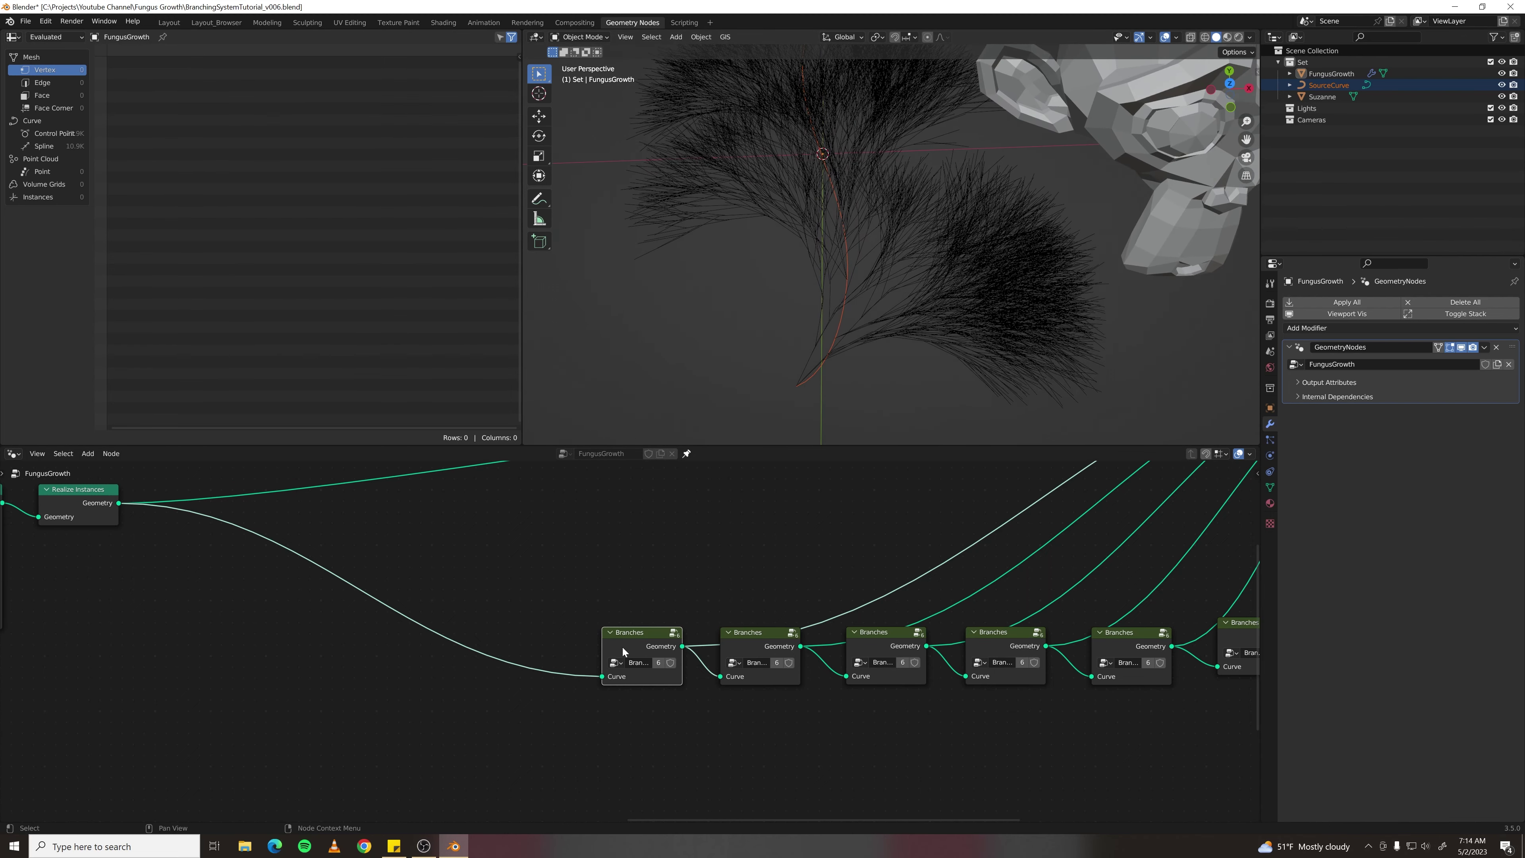
pyautogui.press('Tab')
pyautogui.scroll(-7, 513, 604)
pyautogui.scroll(7, 512, 603)
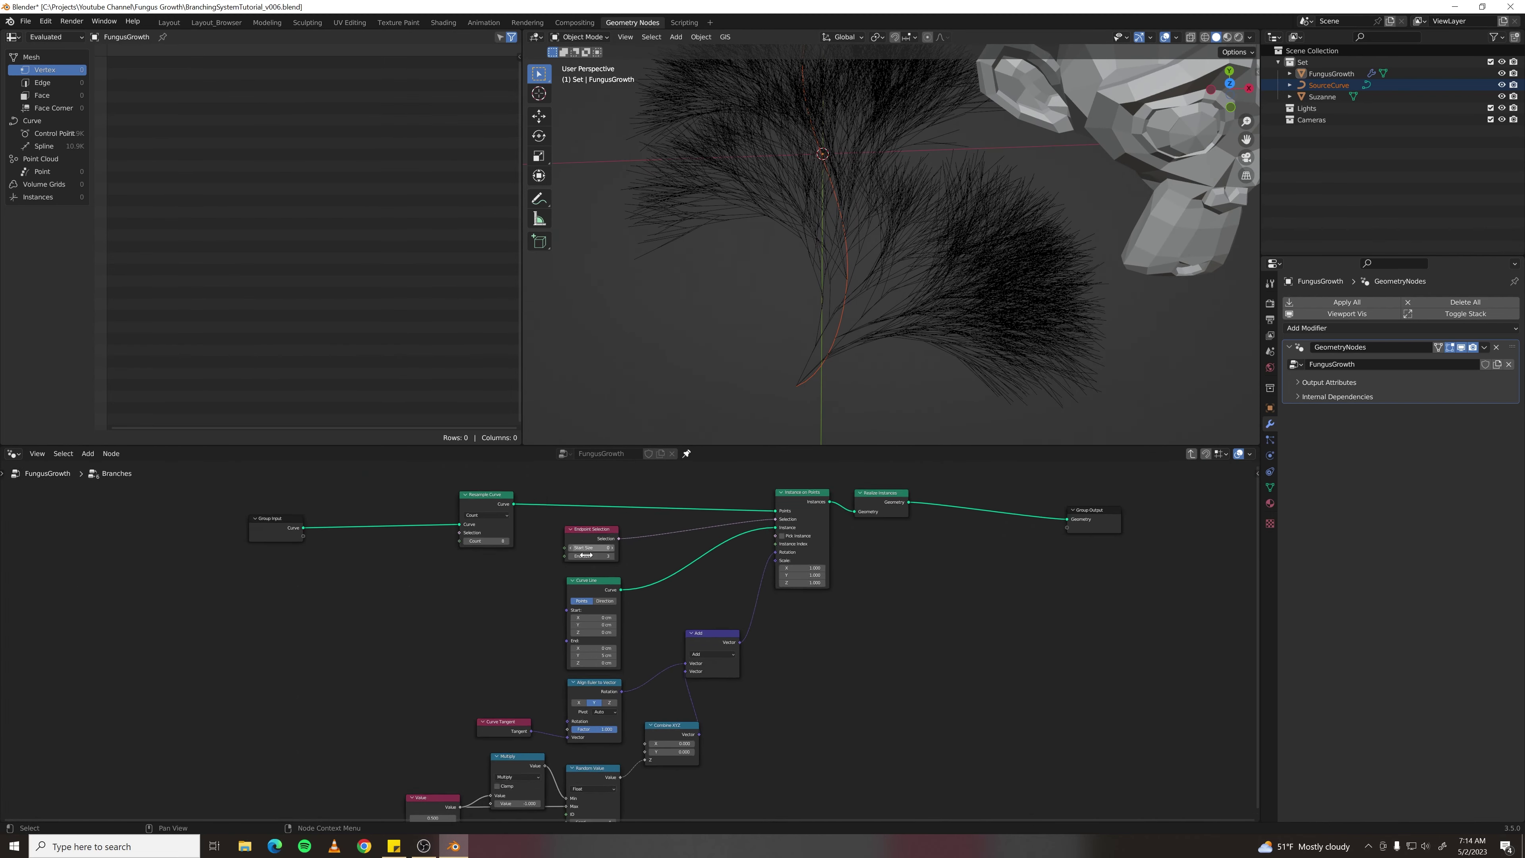
pyautogui.moveTo(497, 526); pyautogui.dragTo(534, 625, button='middle')
pyautogui.scroll(1, 558, 625)
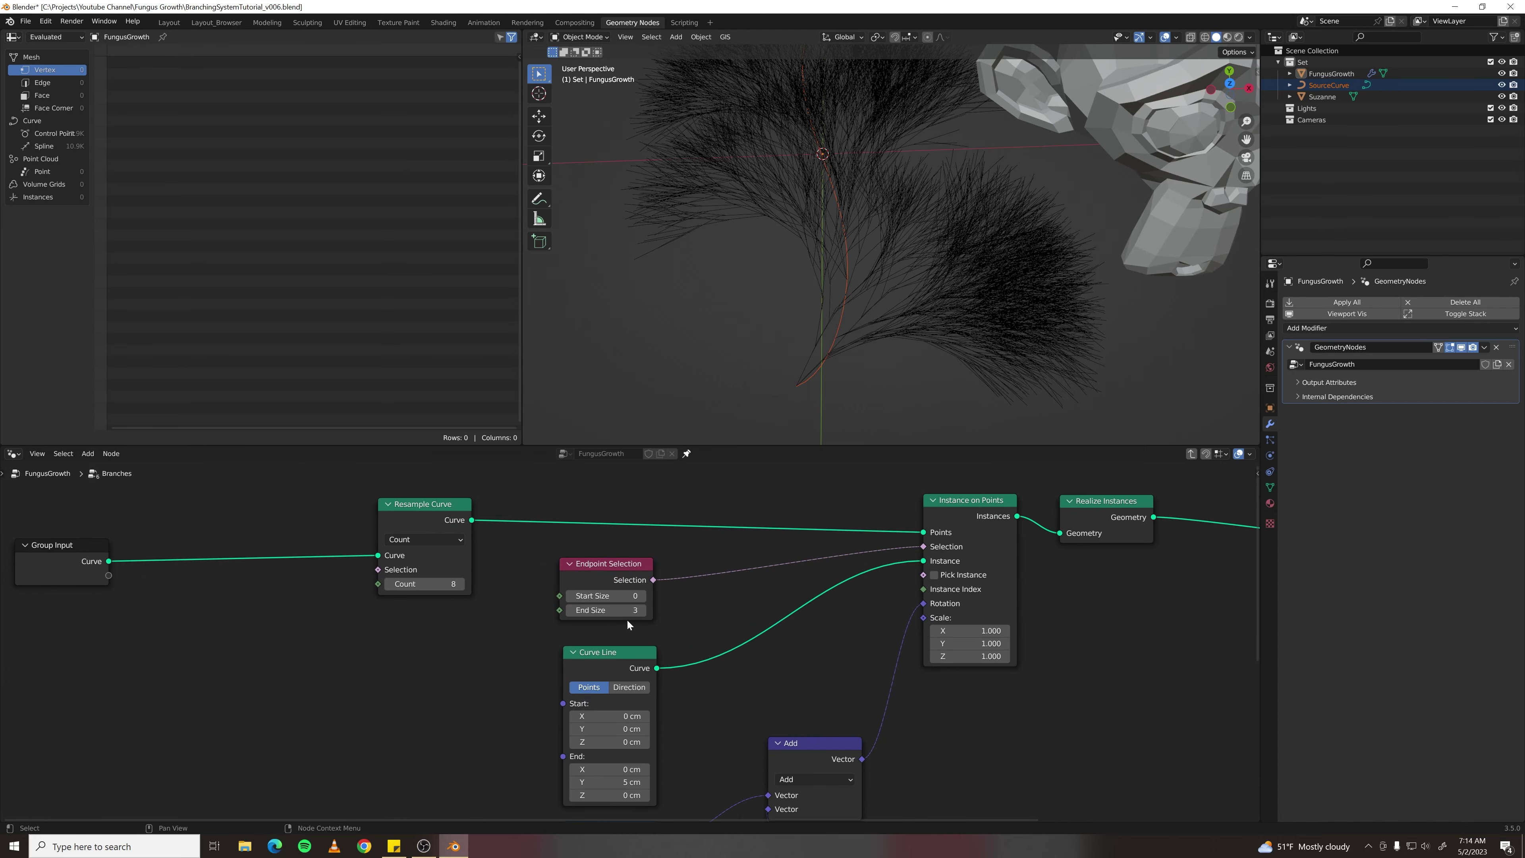
pyautogui.scroll(-2, 955, 593)
pyautogui.scroll(6, 630, 646)
pyautogui.moveTo(494, 620); pyautogui.dragTo(715, 634, button='middle')
pyautogui.moveTo(782, 620); pyautogui.dragTo(333, 585)
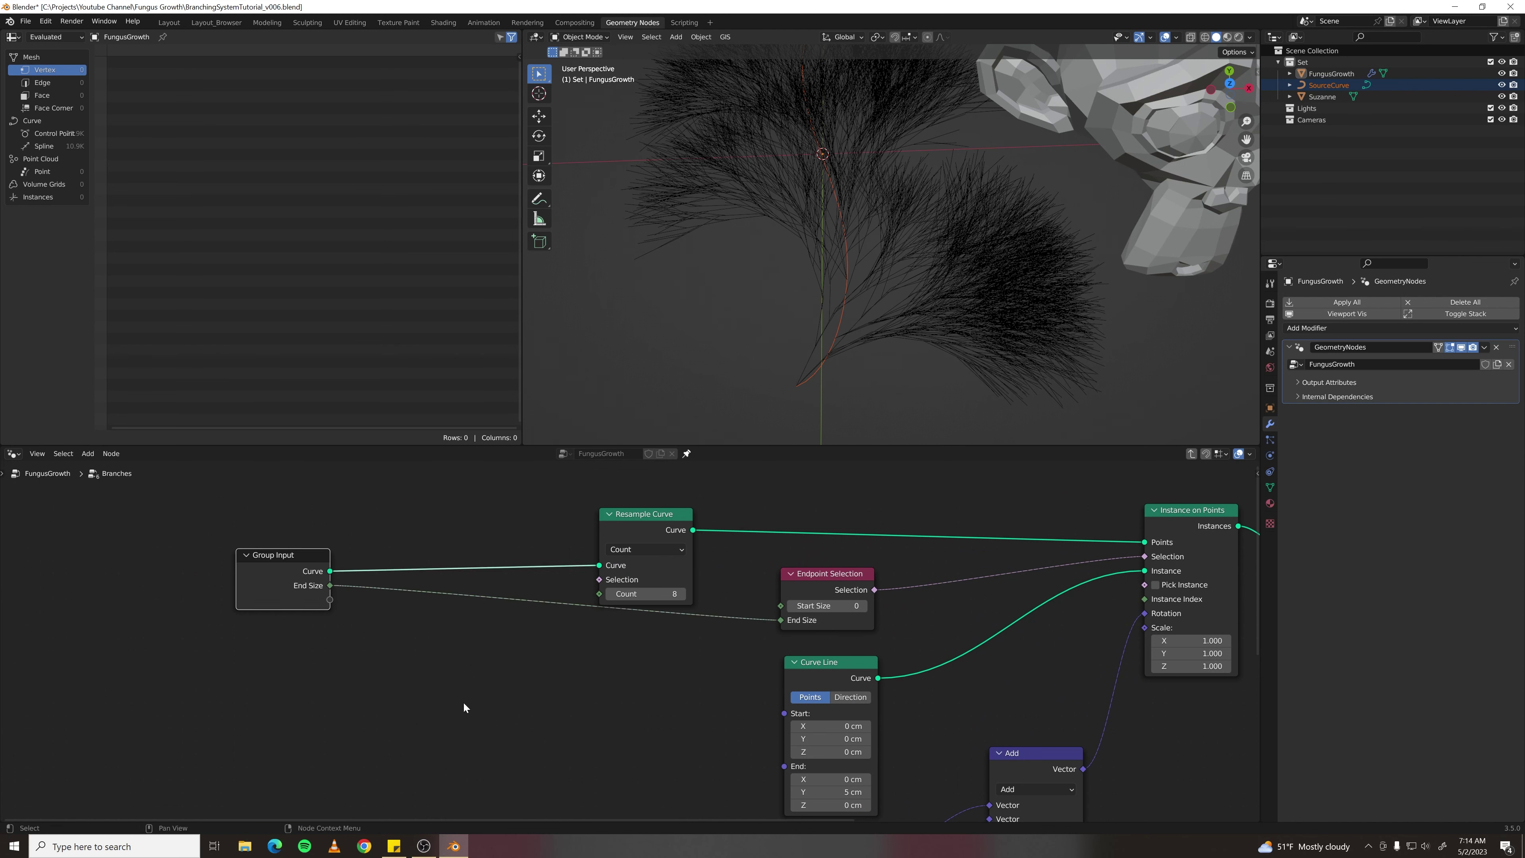
# - Rename the group's End Size input to Branch Number and exit the group
pyautogui.press('n')
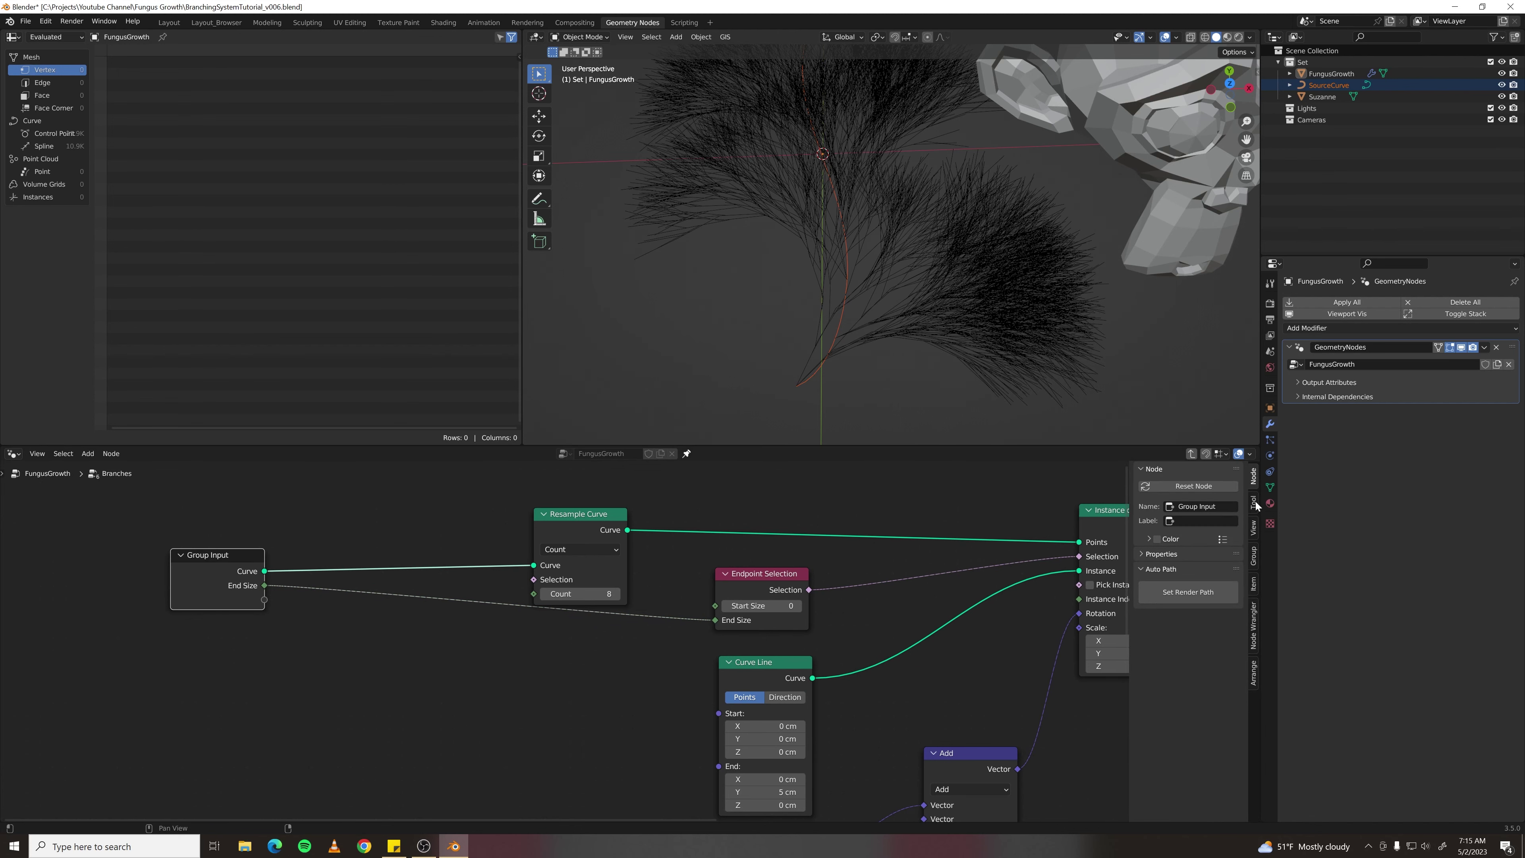
pyautogui.click(1254, 559)
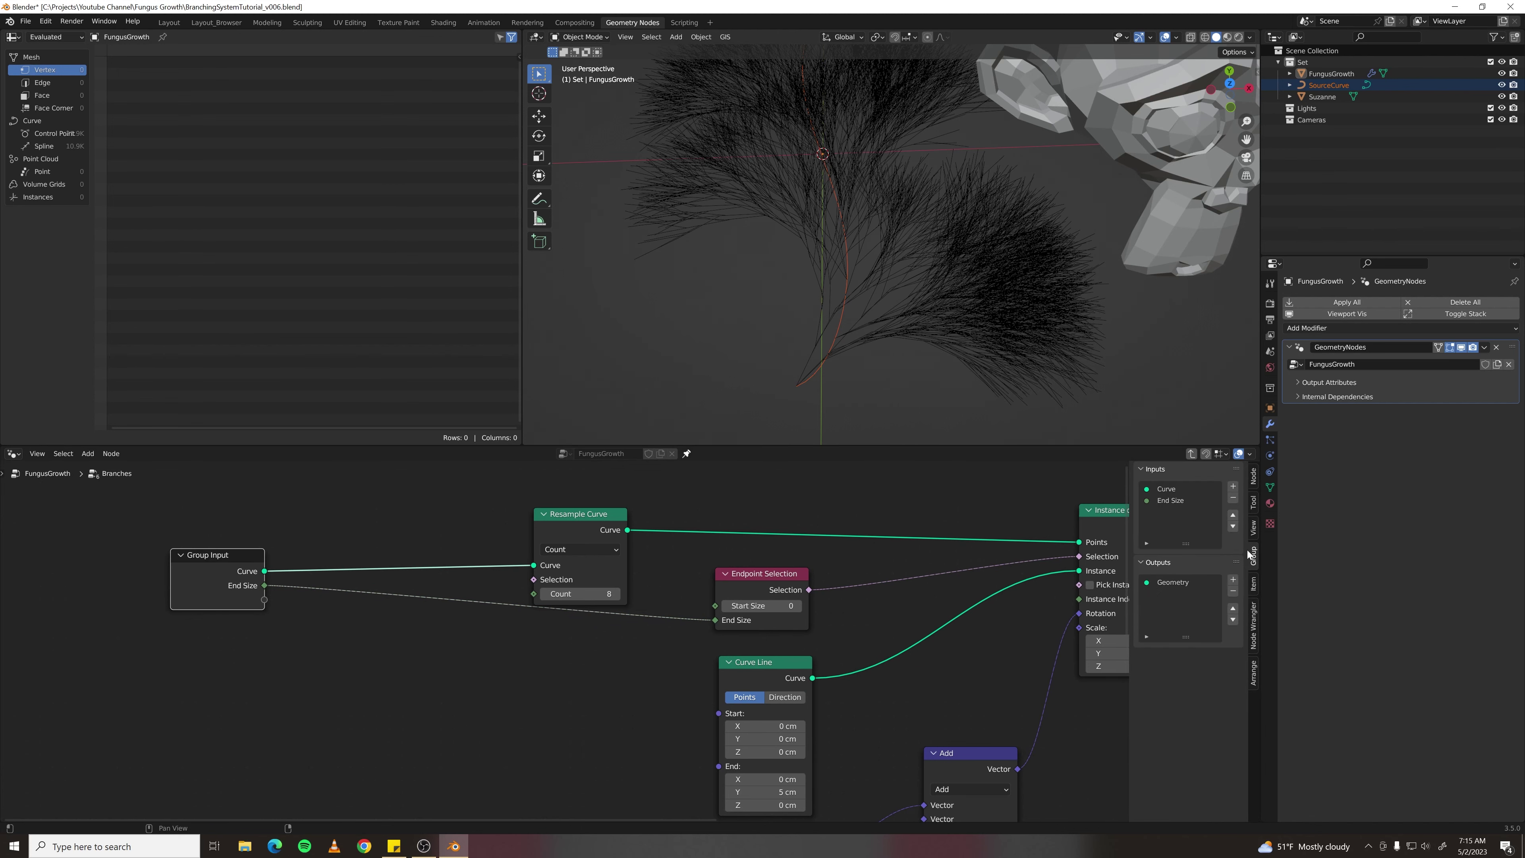
pyautogui.doubleClick(1167, 502)
pyautogui.write('Branch Number')
pyautogui.press('Return')
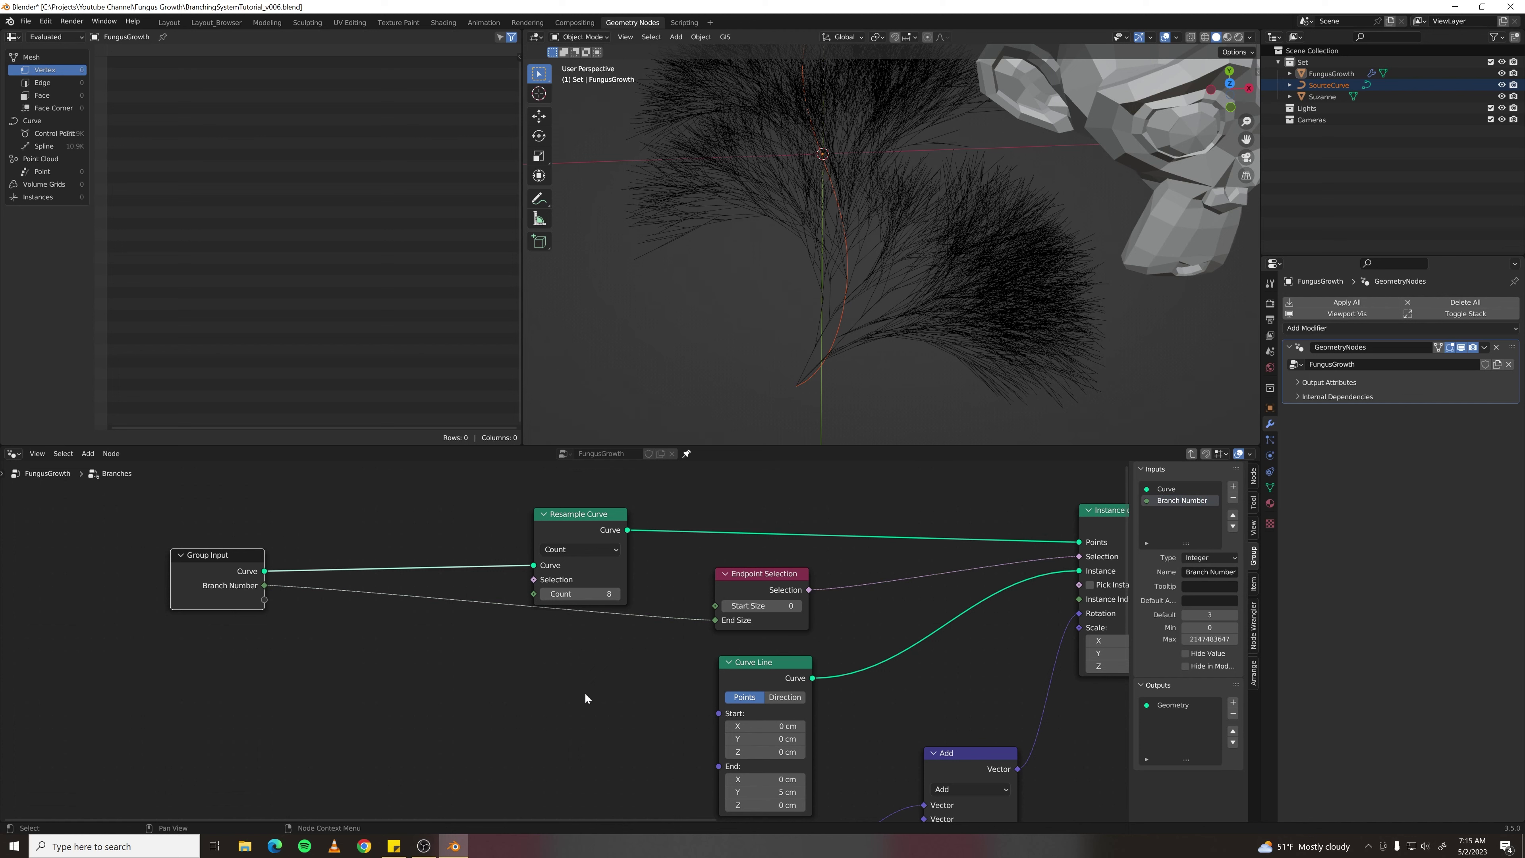
pyautogui.click(451, 692)
pyautogui.press('Tab')
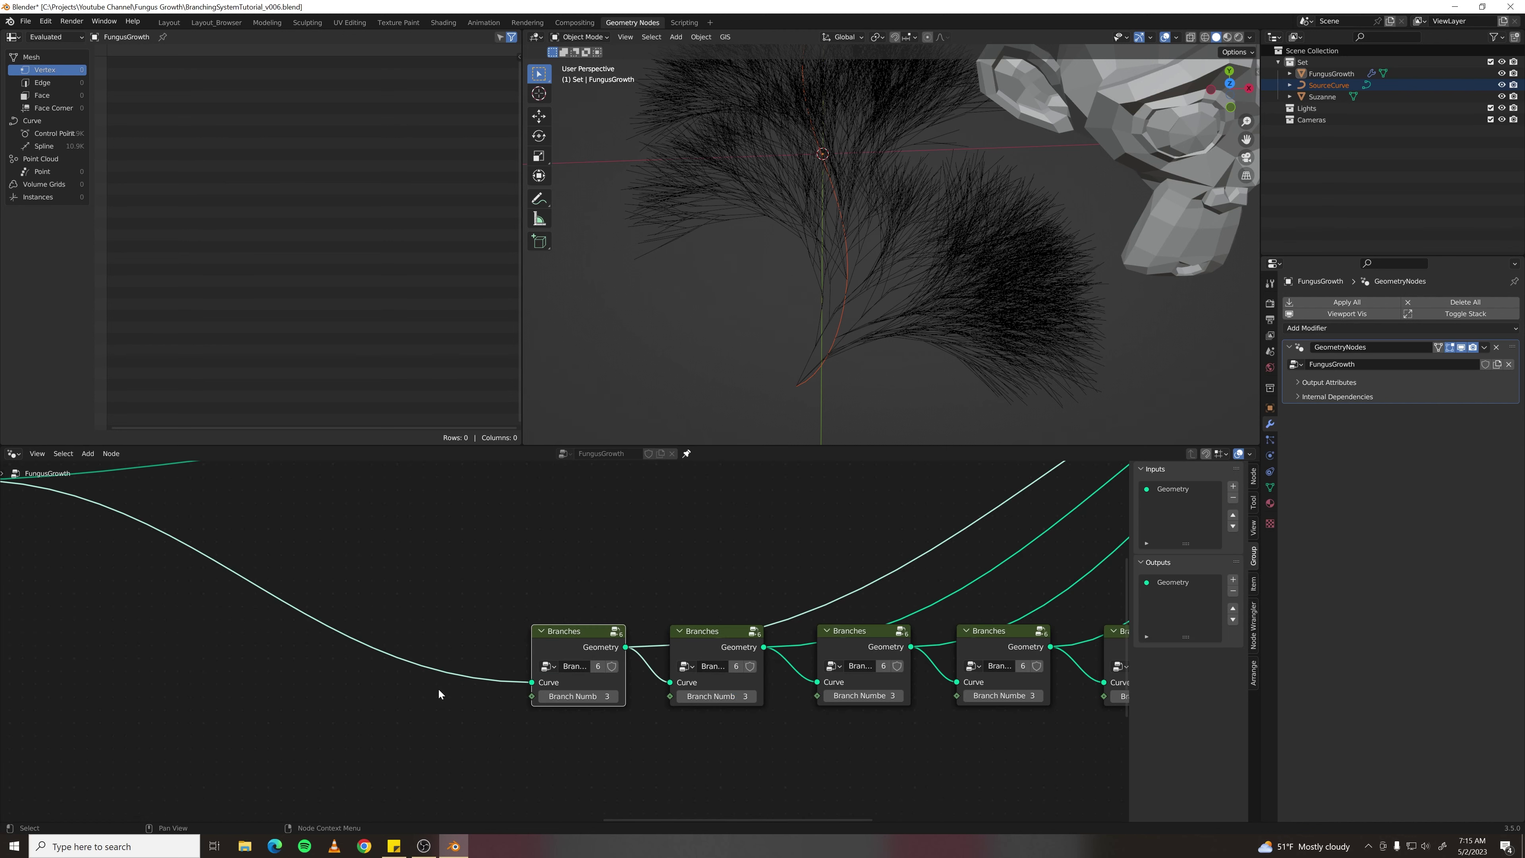
# - Set the Branch Number of the first Branches group in the chain to 1
pyautogui.scroll(3, 566, 752)
pyautogui.moveTo(889, 690); pyautogui.dragTo(566, 658, button='middle')
pyautogui.scroll(-1, 566, 658)
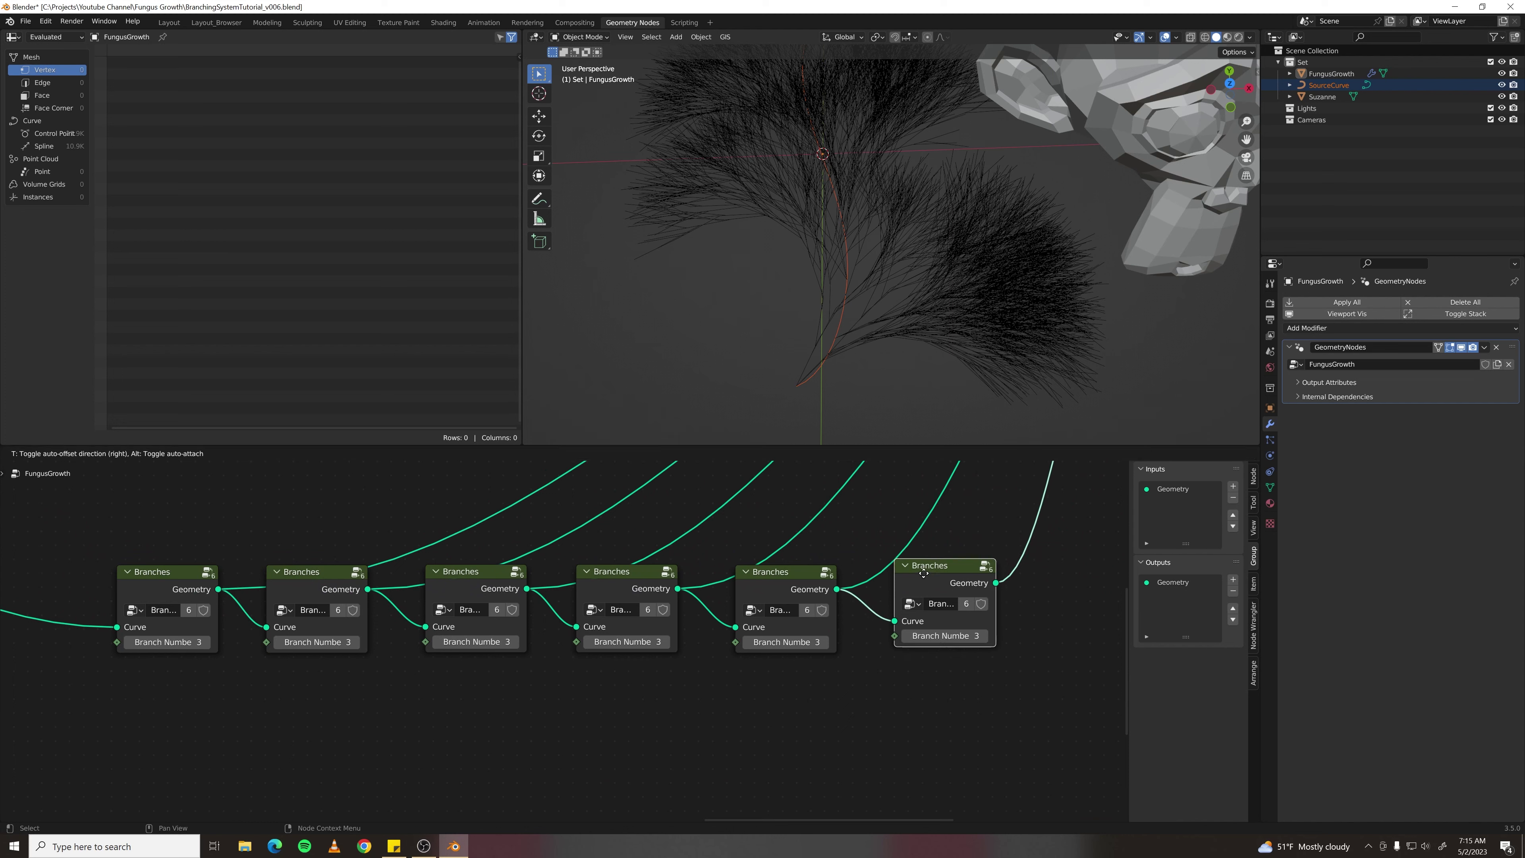
pyautogui.hscroll(-5, 523, 667)
pyautogui.scroll(1, 272, 659)
pyautogui.scroll(1, 271, 659)
pyautogui.hscroll(-2, 271, 659)
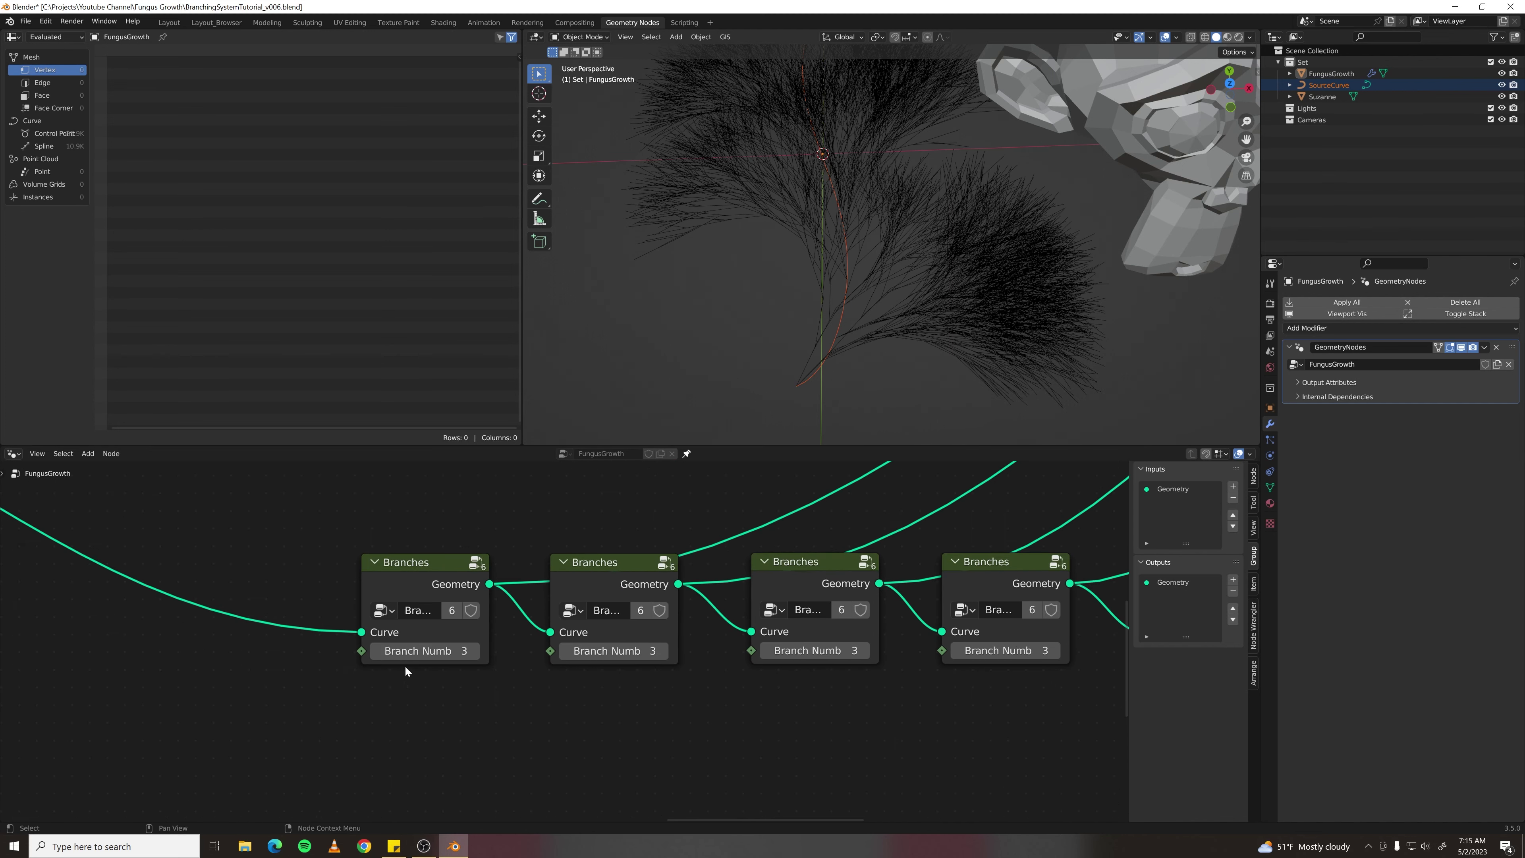
pyautogui.click(377, 651)
pyautogui.click(376, 652)
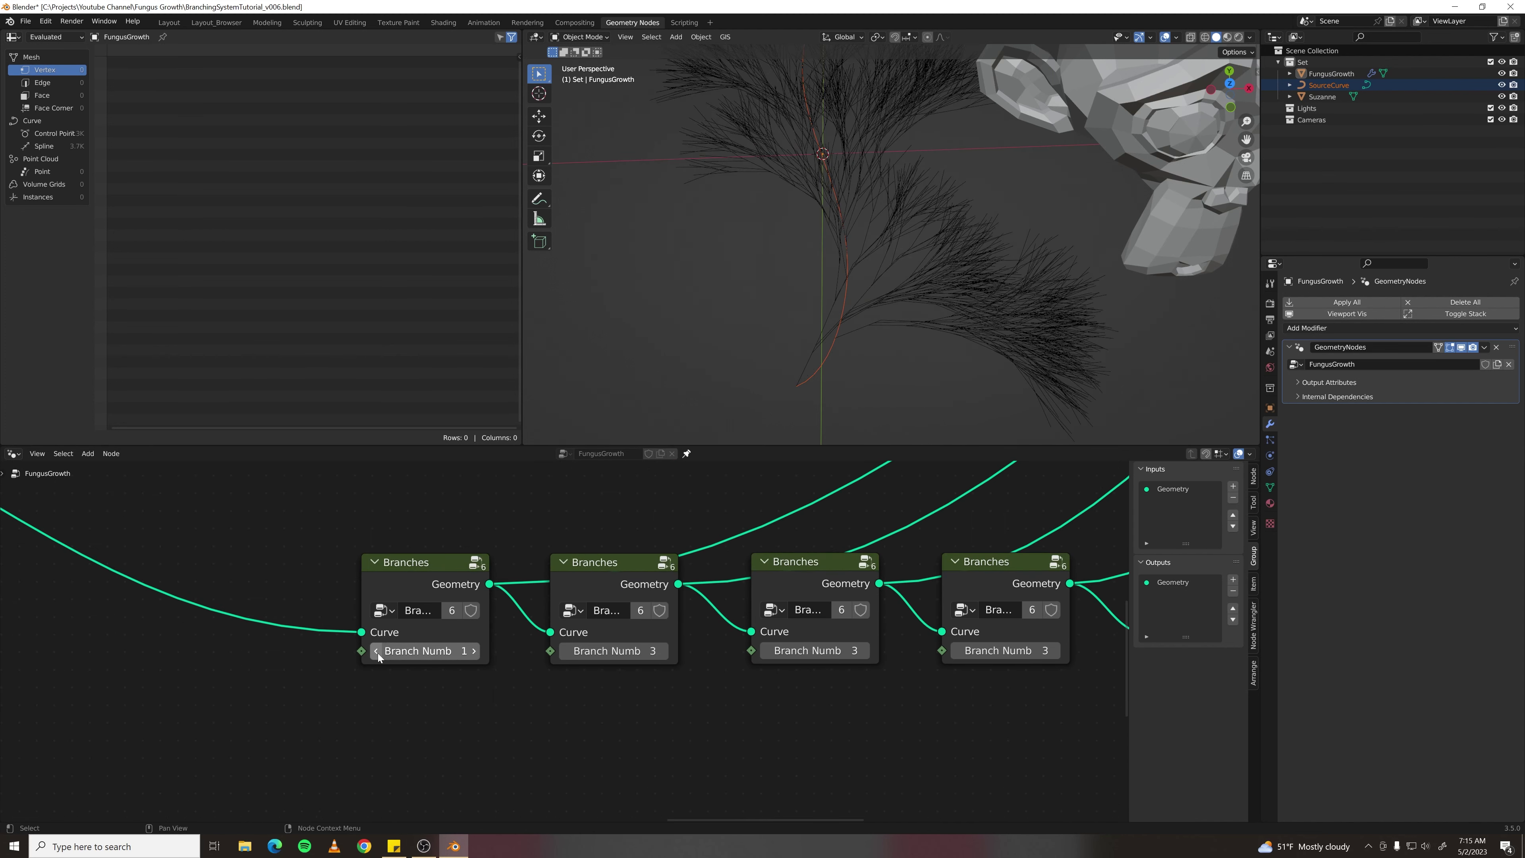
pyautogui.scroll(-3, 790, 353)
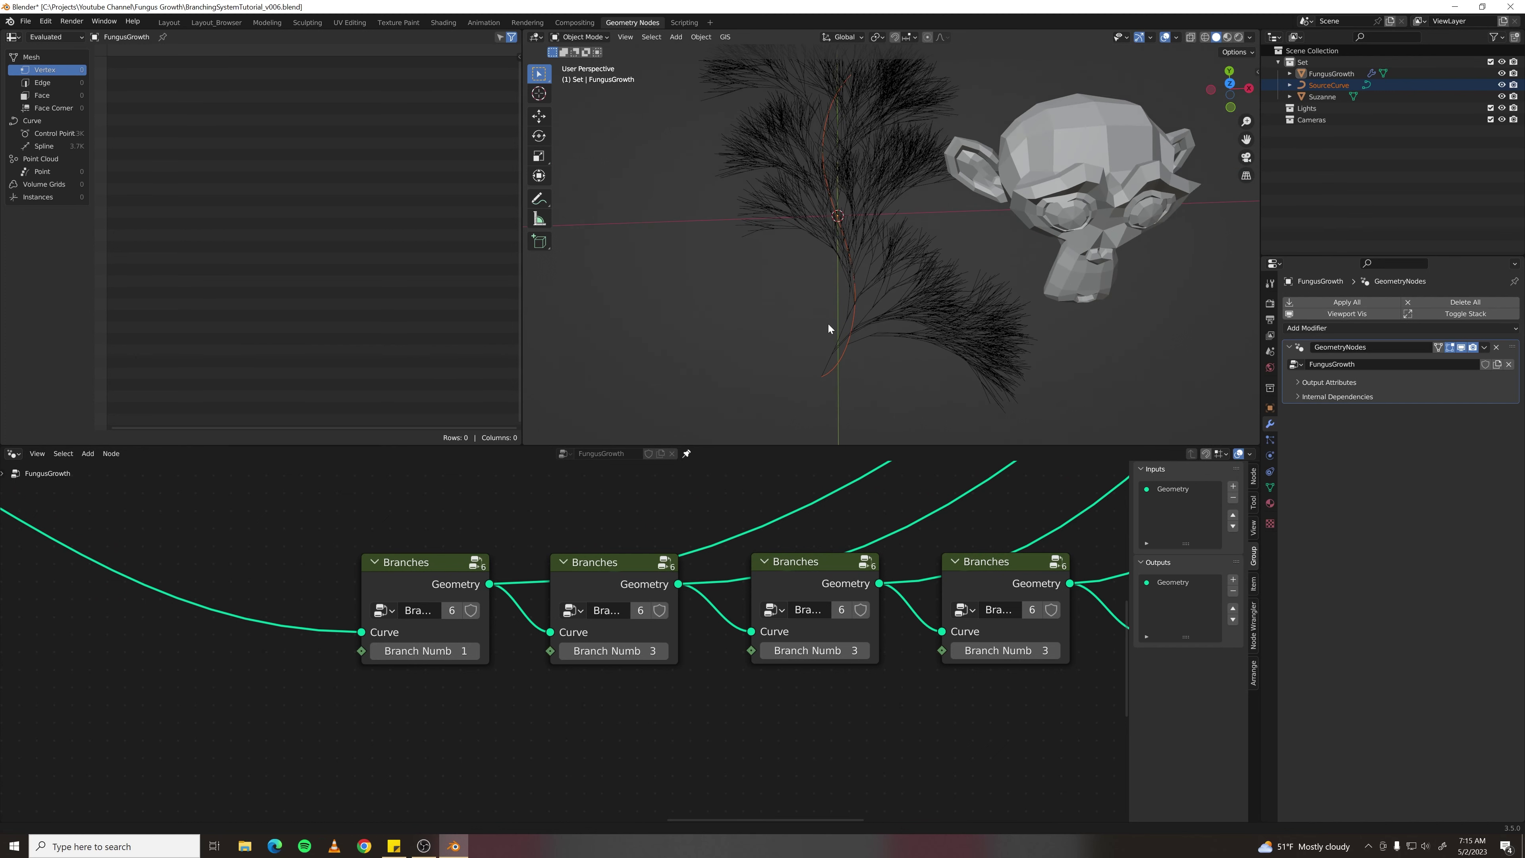
pyautogui.keyDown('ctrl'); pyautogui.hscroll(2, 613, 691); pyautogui.keyUp('ctrl')
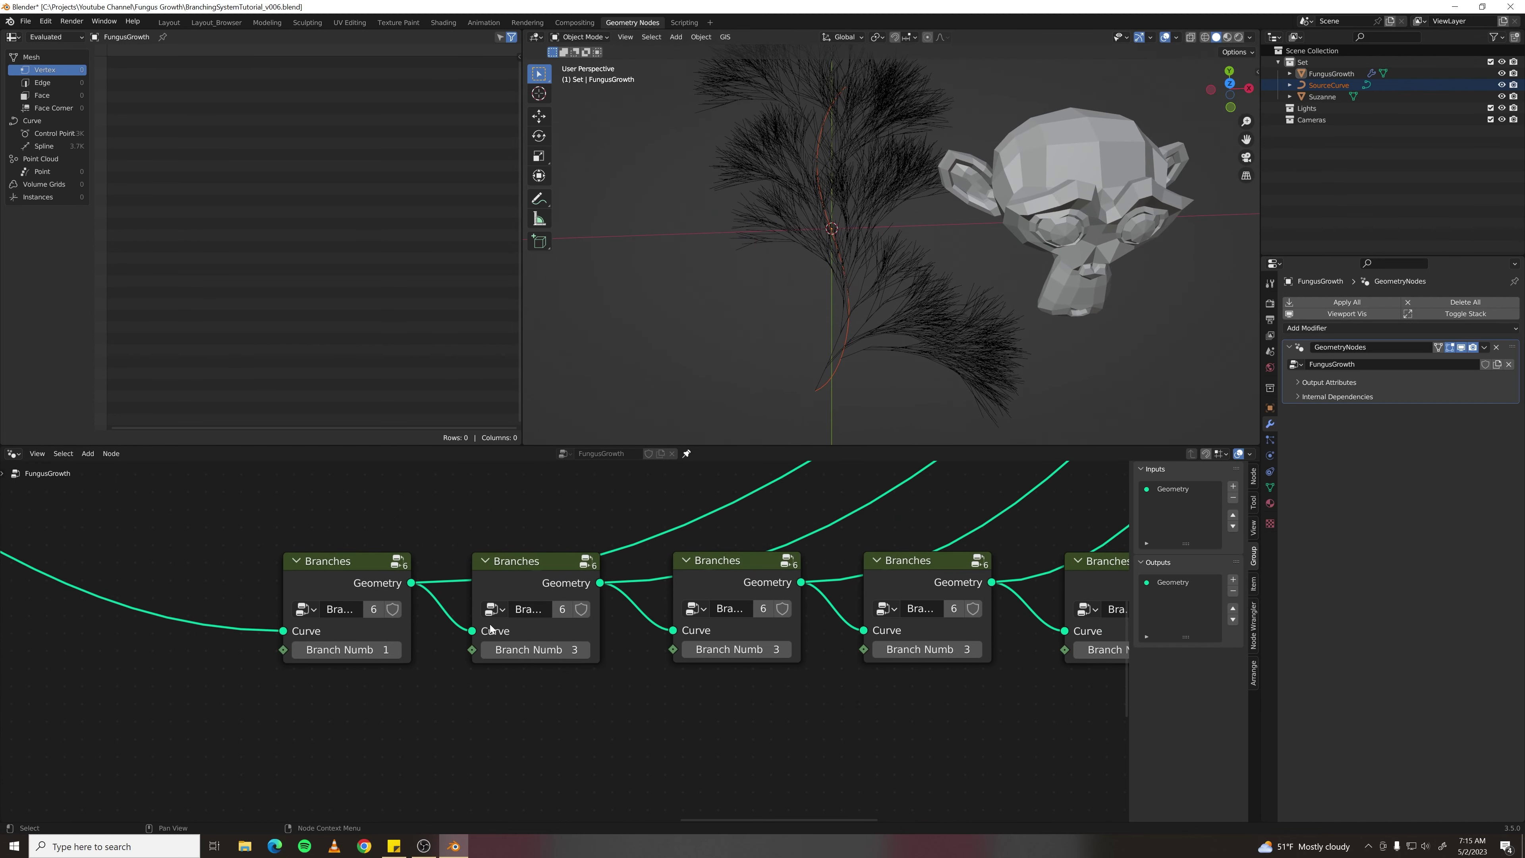
# - Try a Branch Number of 2 on the second Branches group, and set it back to 3
pyautogui.click(490, 650)
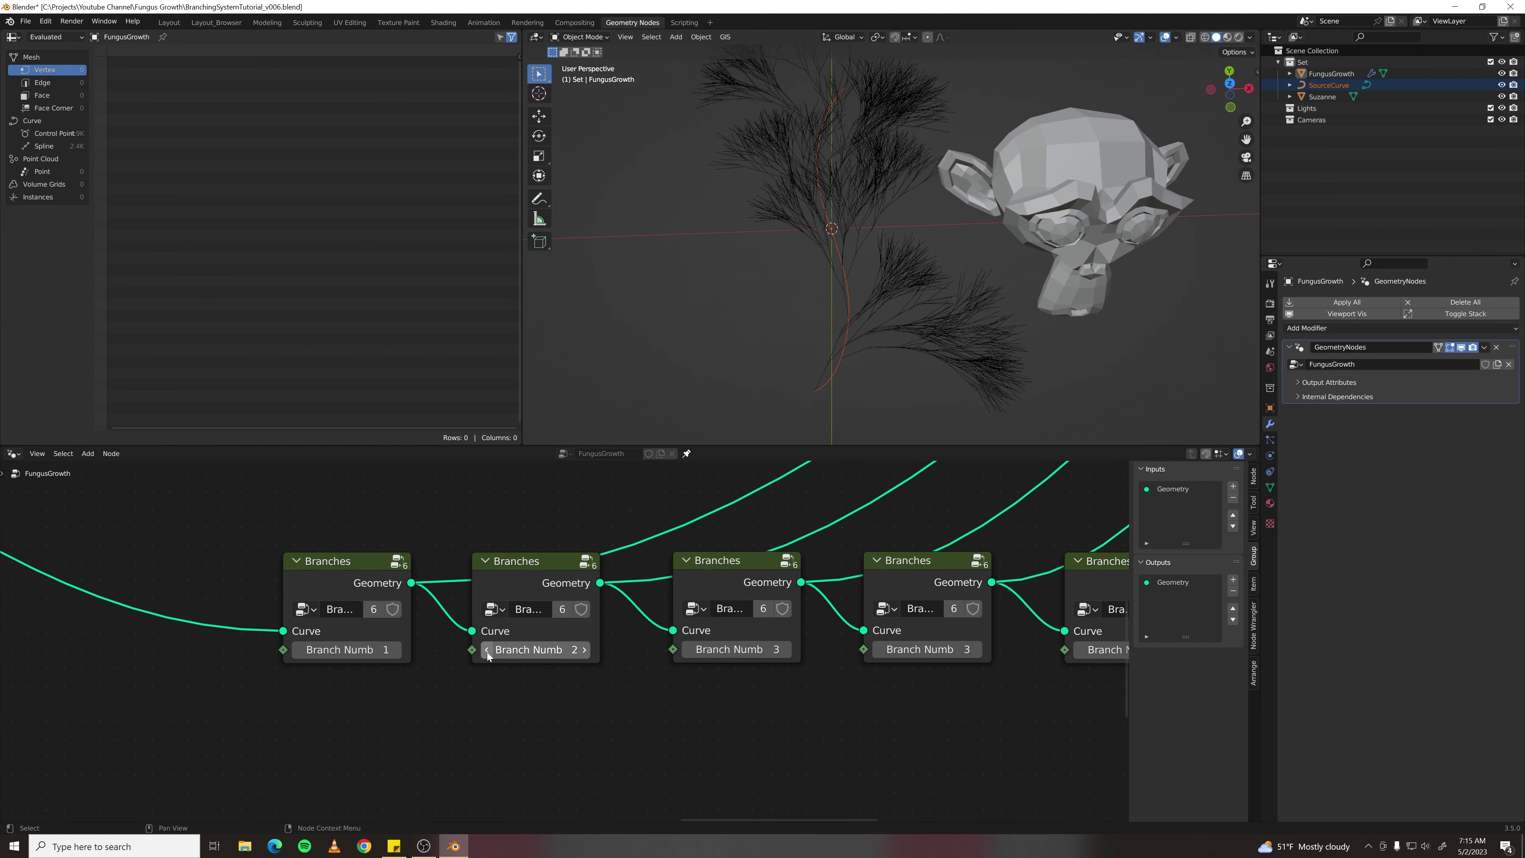
pyautogui.click(585, 650)
pyautogui.scroll(-1, 622, 707)
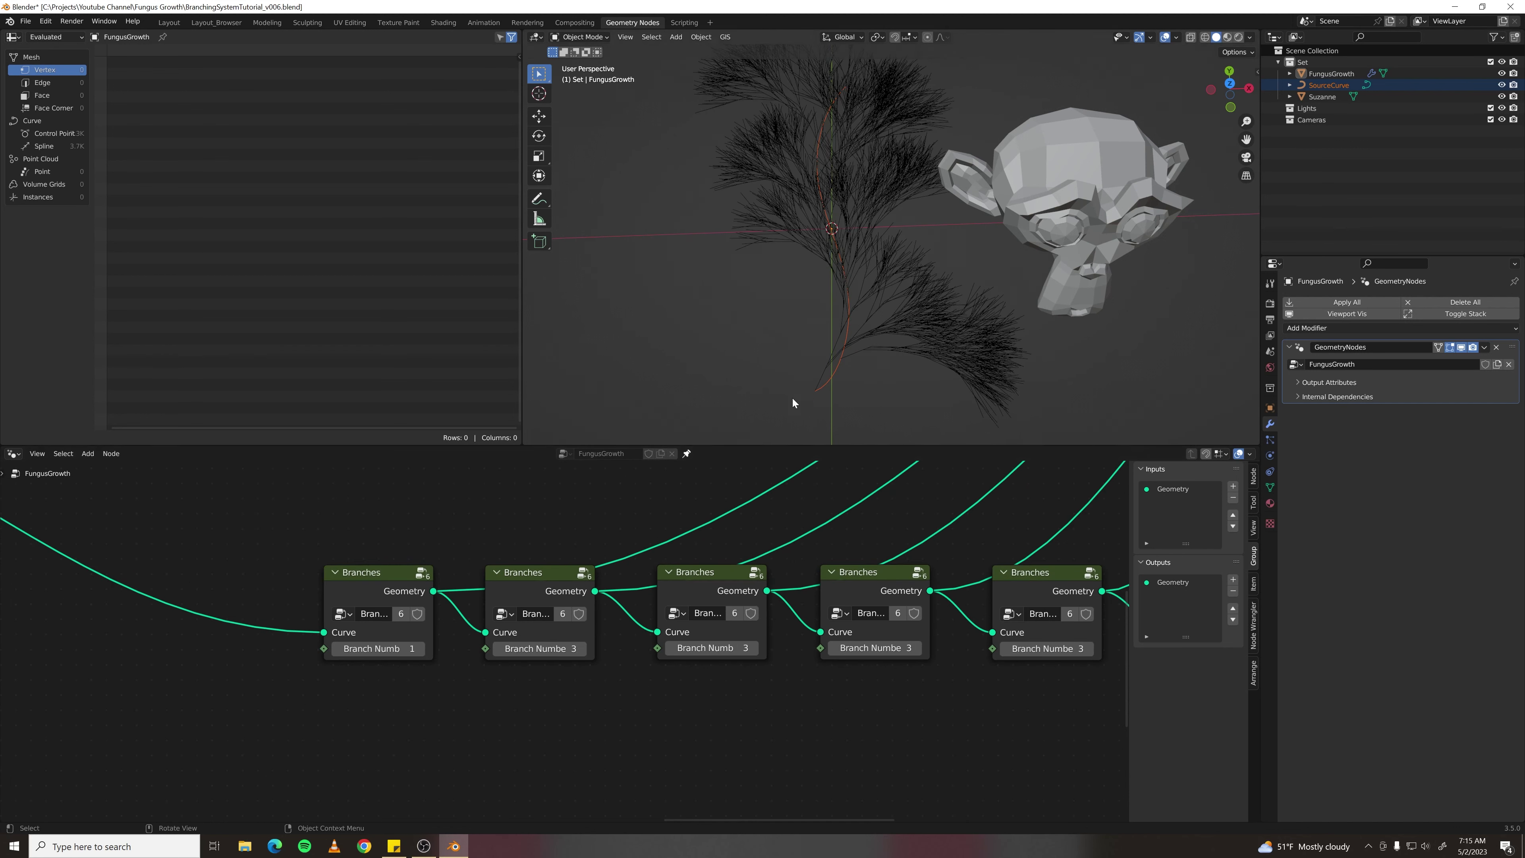
# - Open the second Branches group and place a duplicate of the Group Input node near the Group Output
pyautogui.scroll(-1, 812, 696)
pyautogui.moveTo(770, 684); pyautogui.dragTo(542, 681, button='middle')
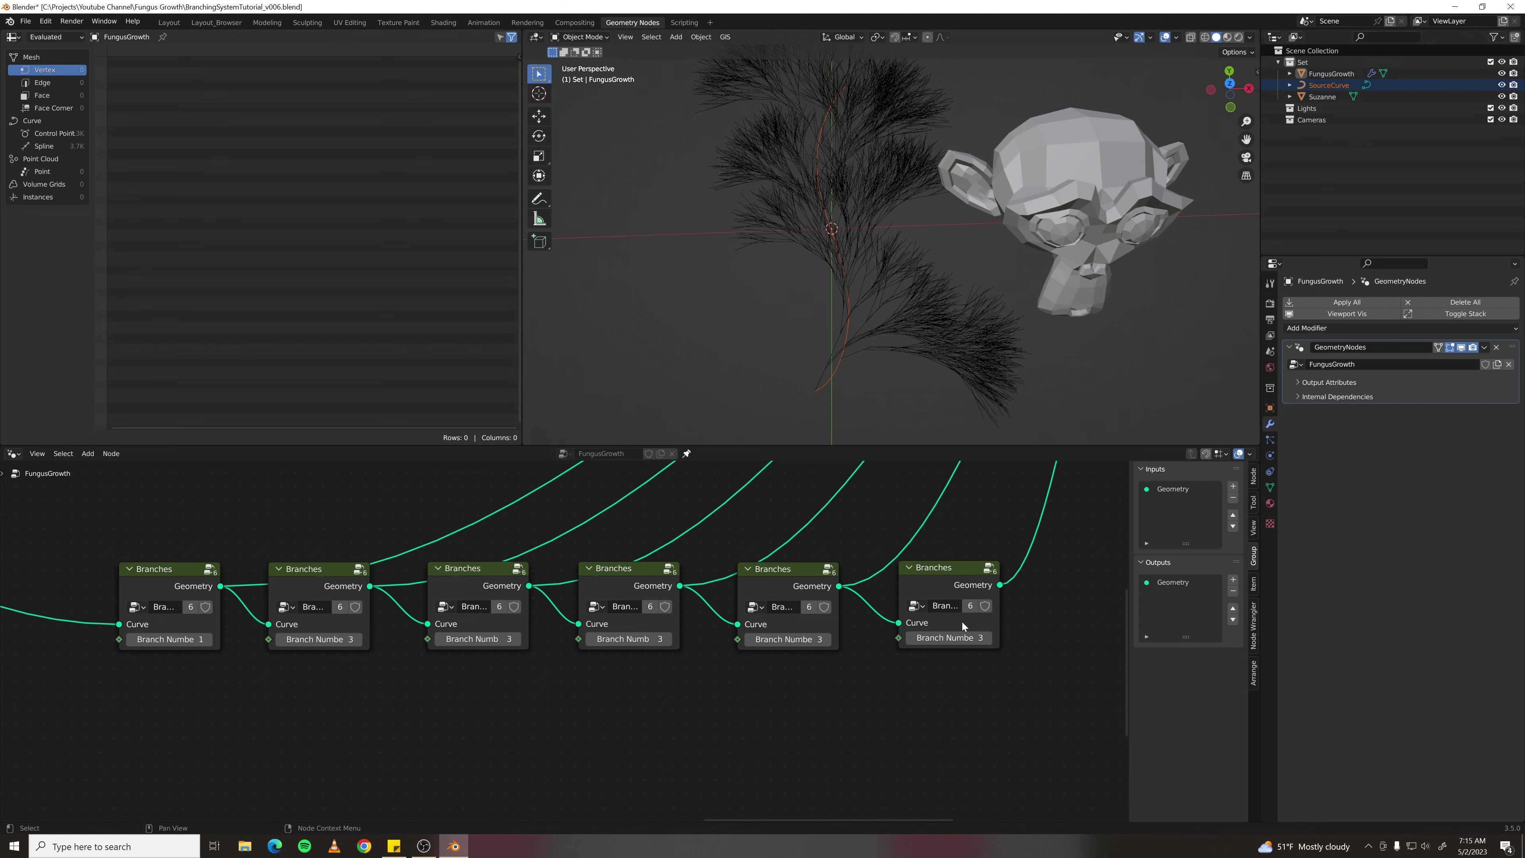
pyautogui.click(337, 588)
pyautogui.press('Tab')
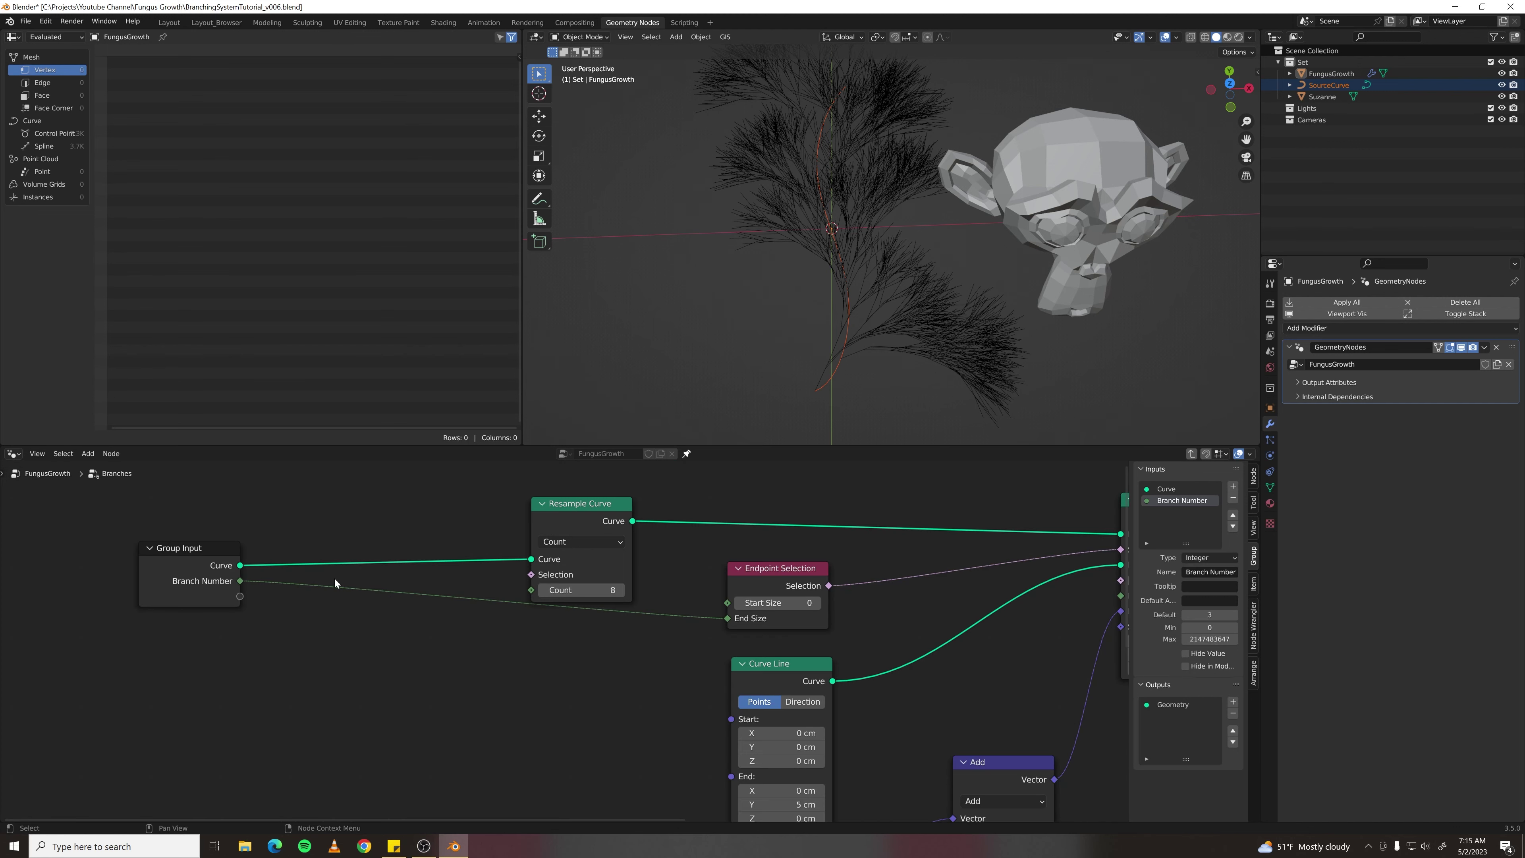
pyautogui.scroll(-2, 790, 658)
pyautogui.scroll(-2, 789, 658)
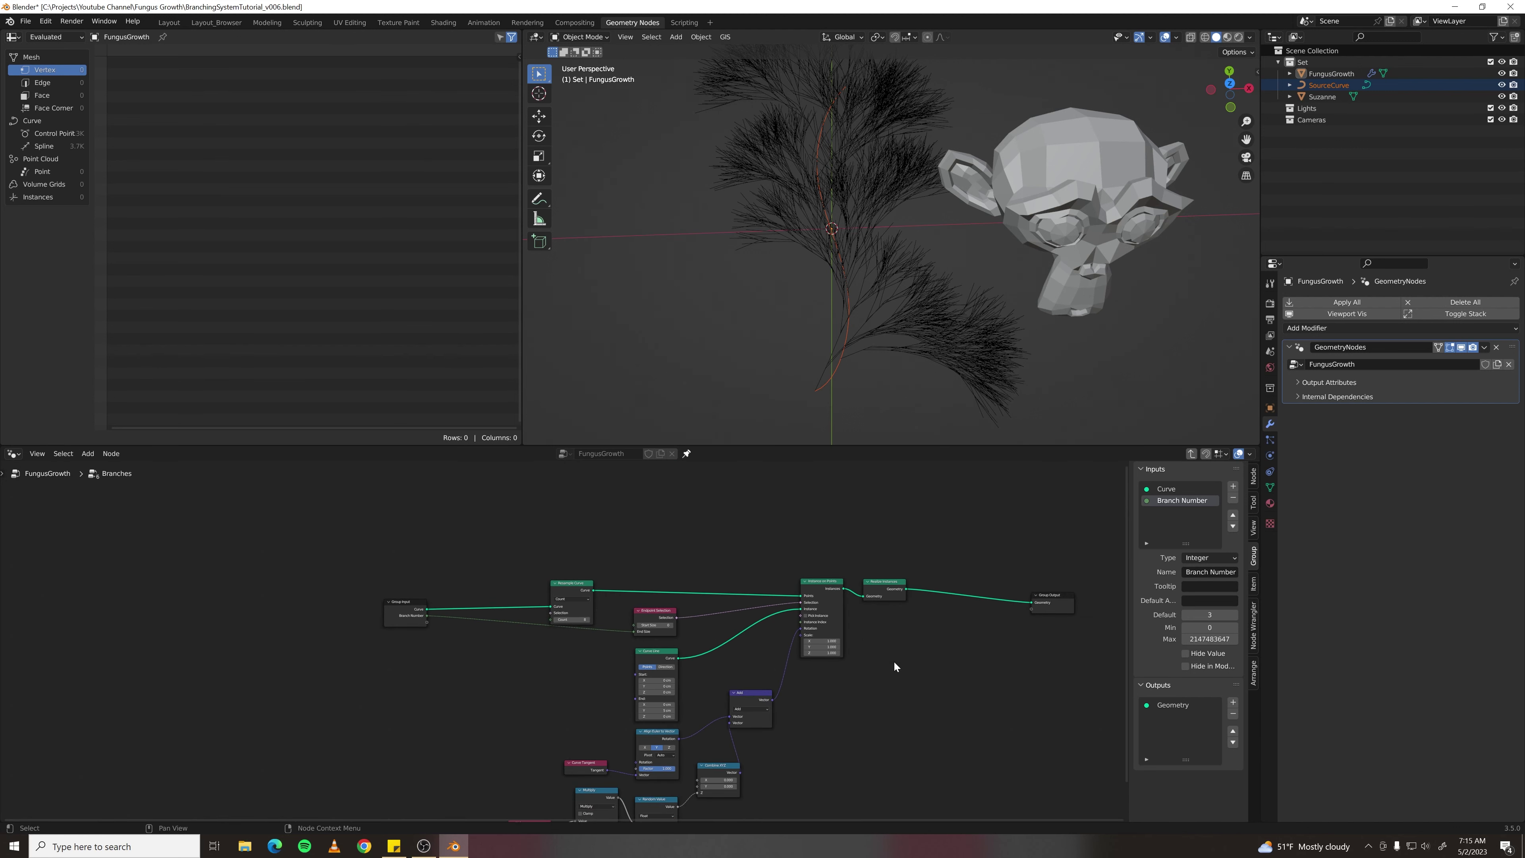
pyautogui.scroll(2, 417, 618)
pyautogui.click(409, 607)
pyautogui.hotkey('shift', 'd')
pyautogui.click(1067, 665)
pyautogui.moveTo(1068, 665); pyautogui.dragTo(398, 691, button='middle')
pyautogui.scroll(3, 355, 699)
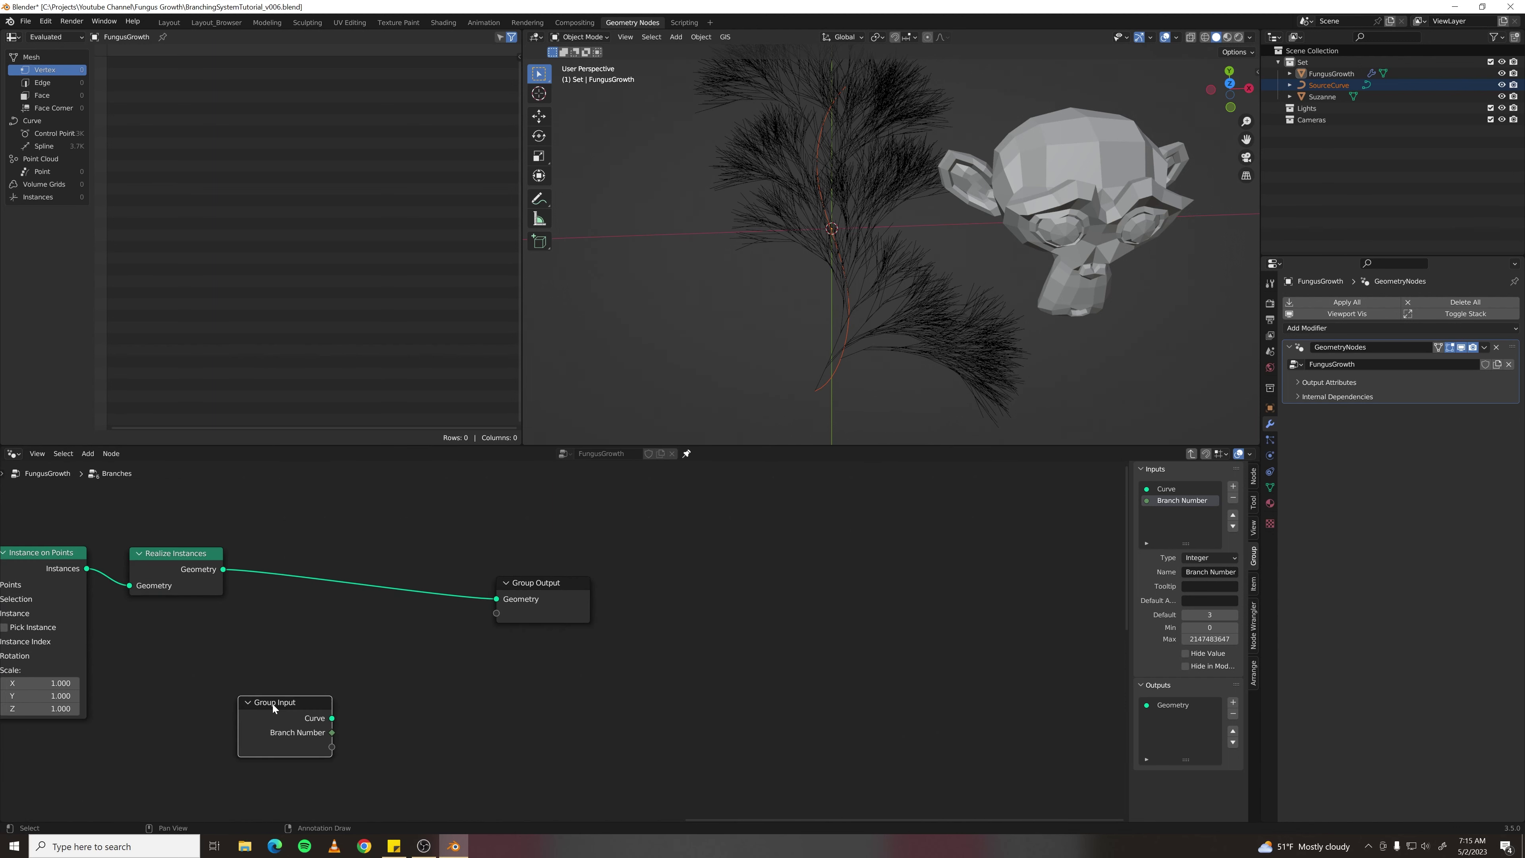
# - Connect the duplicated Group Input's Branch Number to the Group Output as a new output, and exit the group
pyautogui.moveTo(274, 708); pyautogui.dragTo(515, 691, button='middle')
pyautogui.scroll(1, 582, 730)
pyautogui.moveTo(571, 722); pyautogui.dragTo(769, 581)
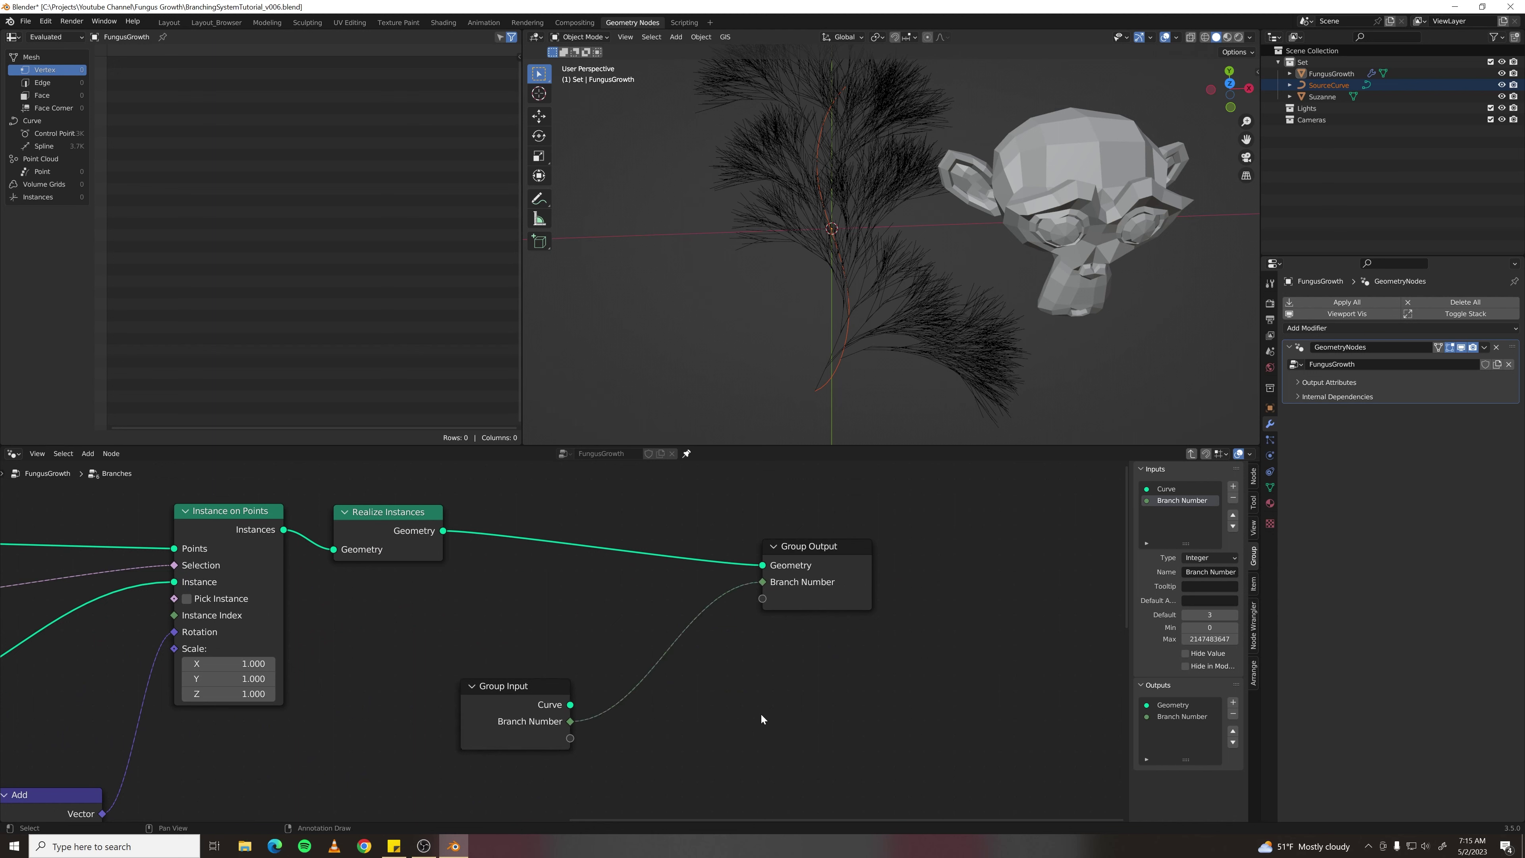
pyautogui.press('Tab')
# - Chain the Branch Number output of each Branches group into the next one's Branch Number input, from the second group through the sixth
pyautogui.moveTo(412, 717); pyautogui.dragTo(545, 716, button='middle')
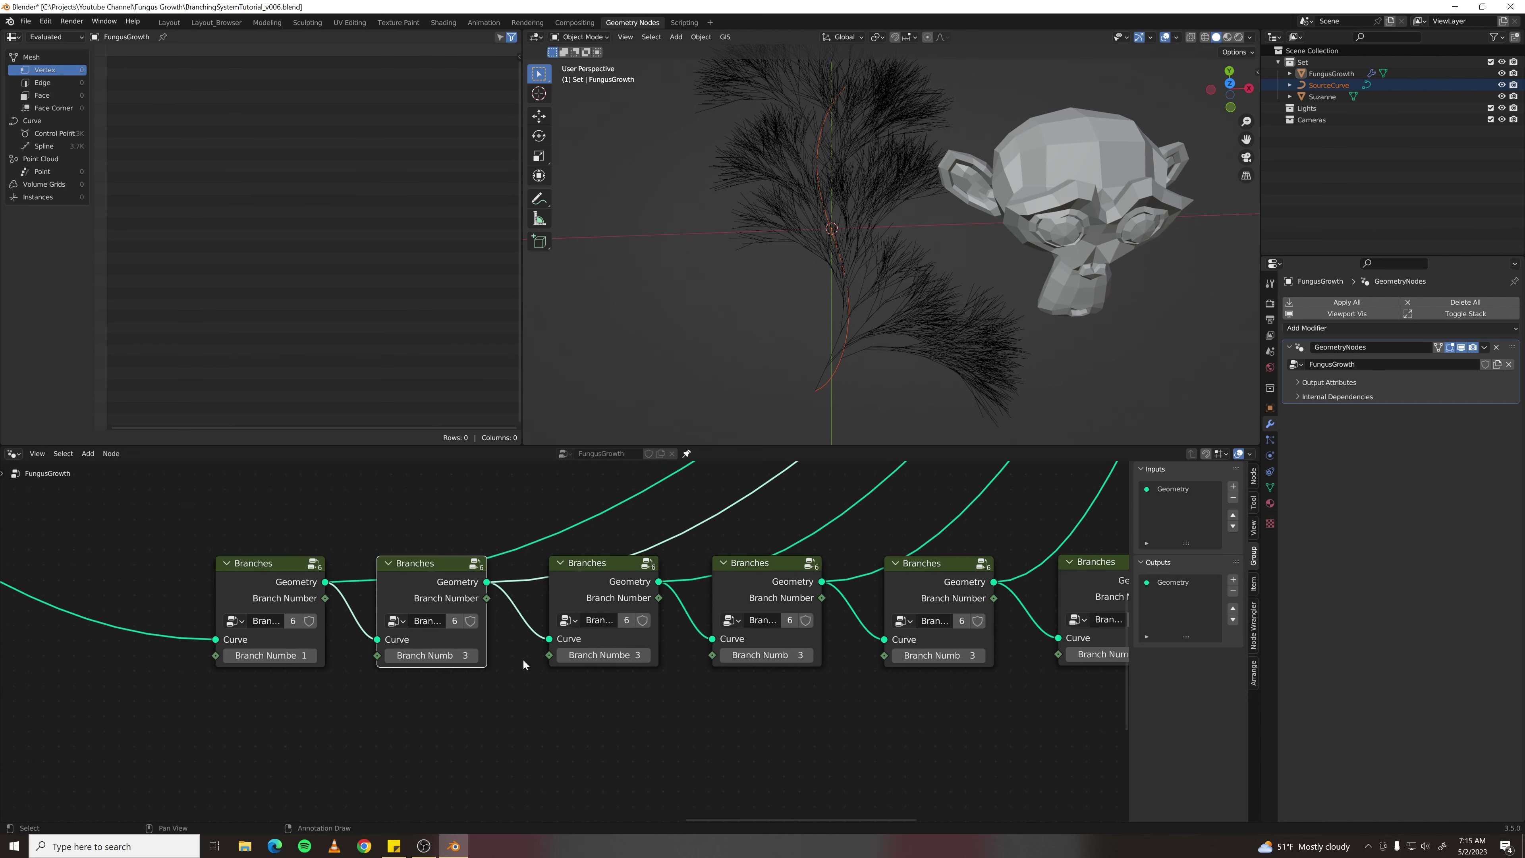
pyautogui.scroll(1, 517, 652)
pyautogui.moveTo(474, 592); pyautogui.dragTo(542, 658)
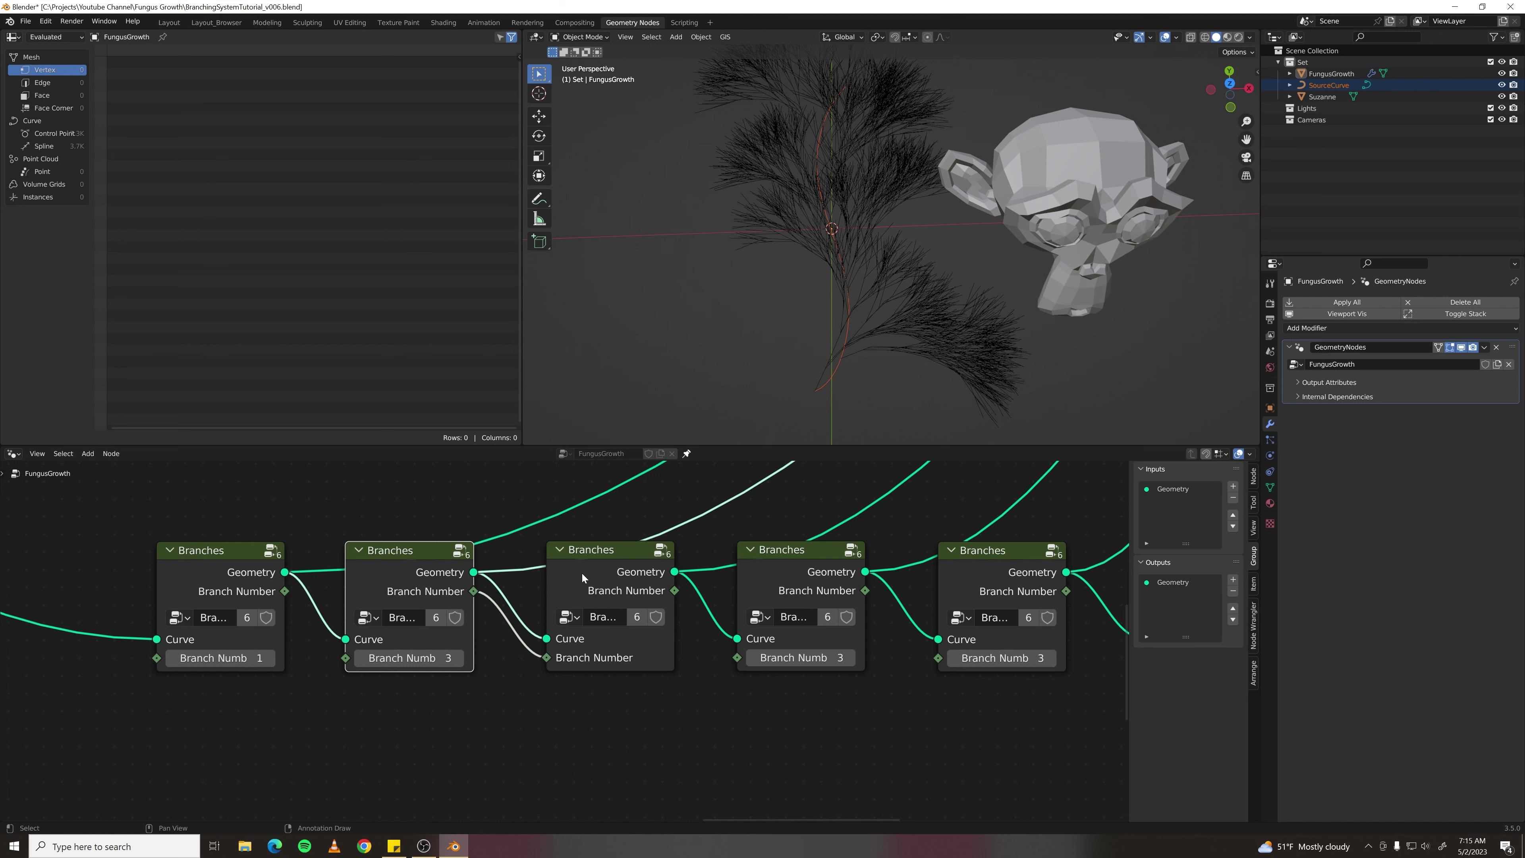
pyautogui.moveTo(697, 630); pyautogui.dragTo(564, 613, button='middle')
pyautogui.scroll(-1, 564, 609)
pyautogui.moveTo(544, 577); pyautogui.dragTo(603, 638)
pyautogui.moveTo(721, 578); pyautogui.dragTo(805, 635)
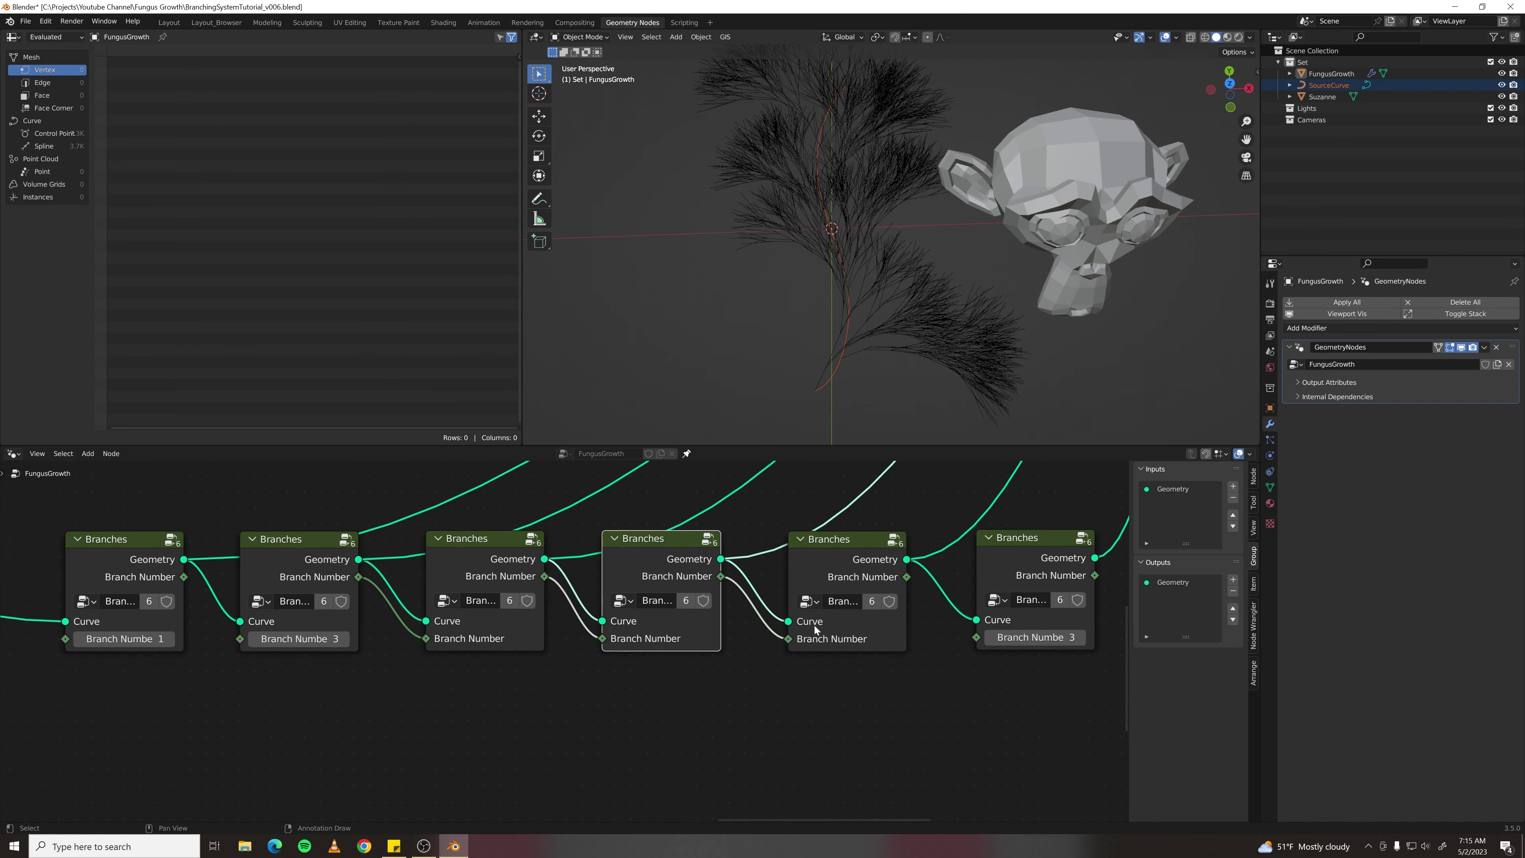
pyautogui.moveTo(907, 578); pyautogui.dragTo(977, 638)
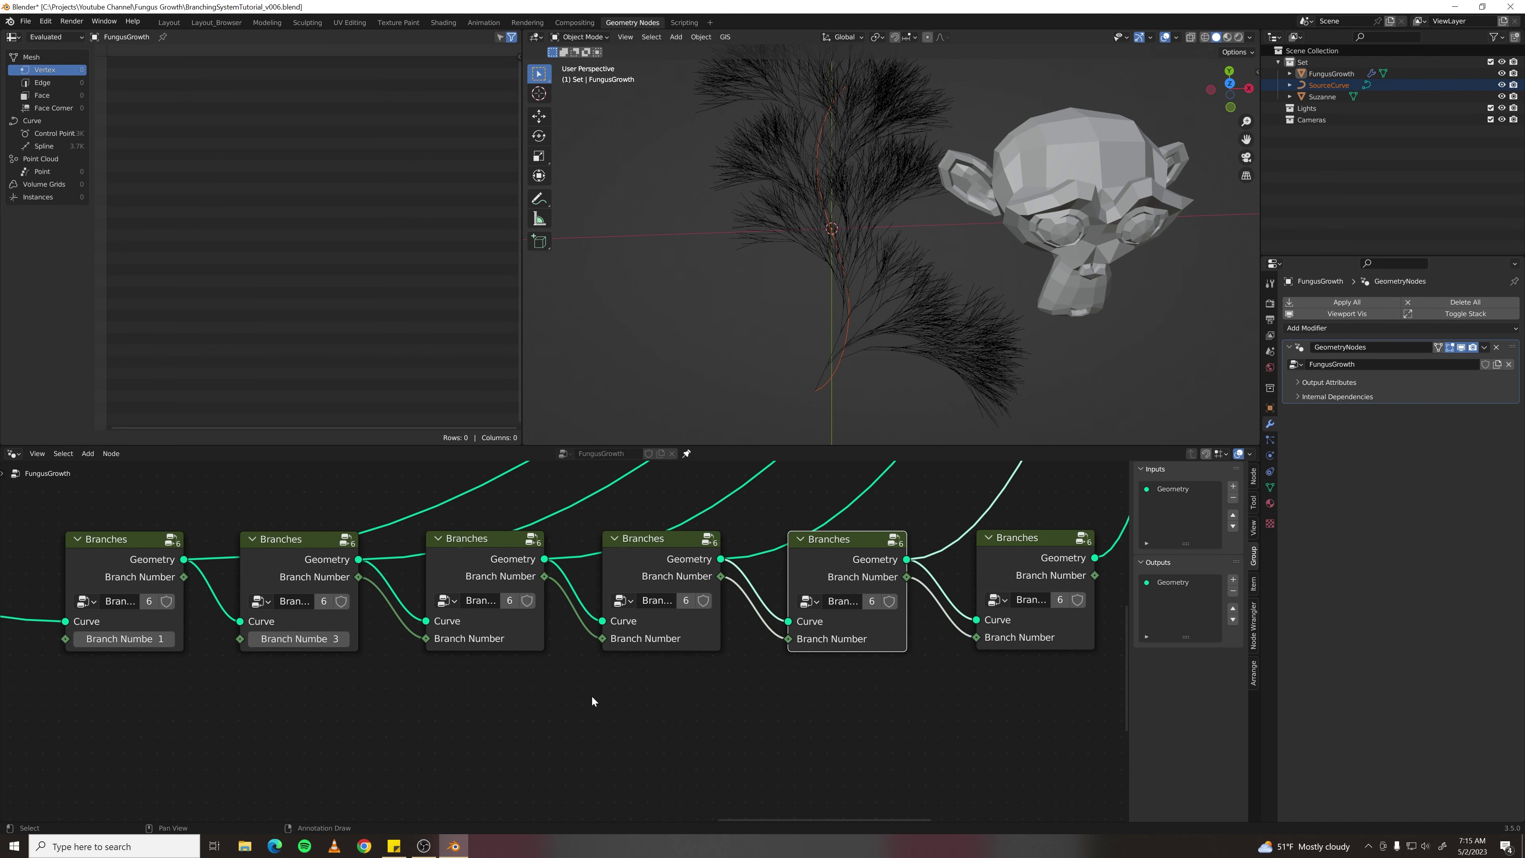
# - Switch the second Branches group's Branch Number between 2 and 3 to compare the growth, and leave it at 2
pyautogui.moveTo(596, 705); pyautogui.dragTo(779, 703, button='middle')
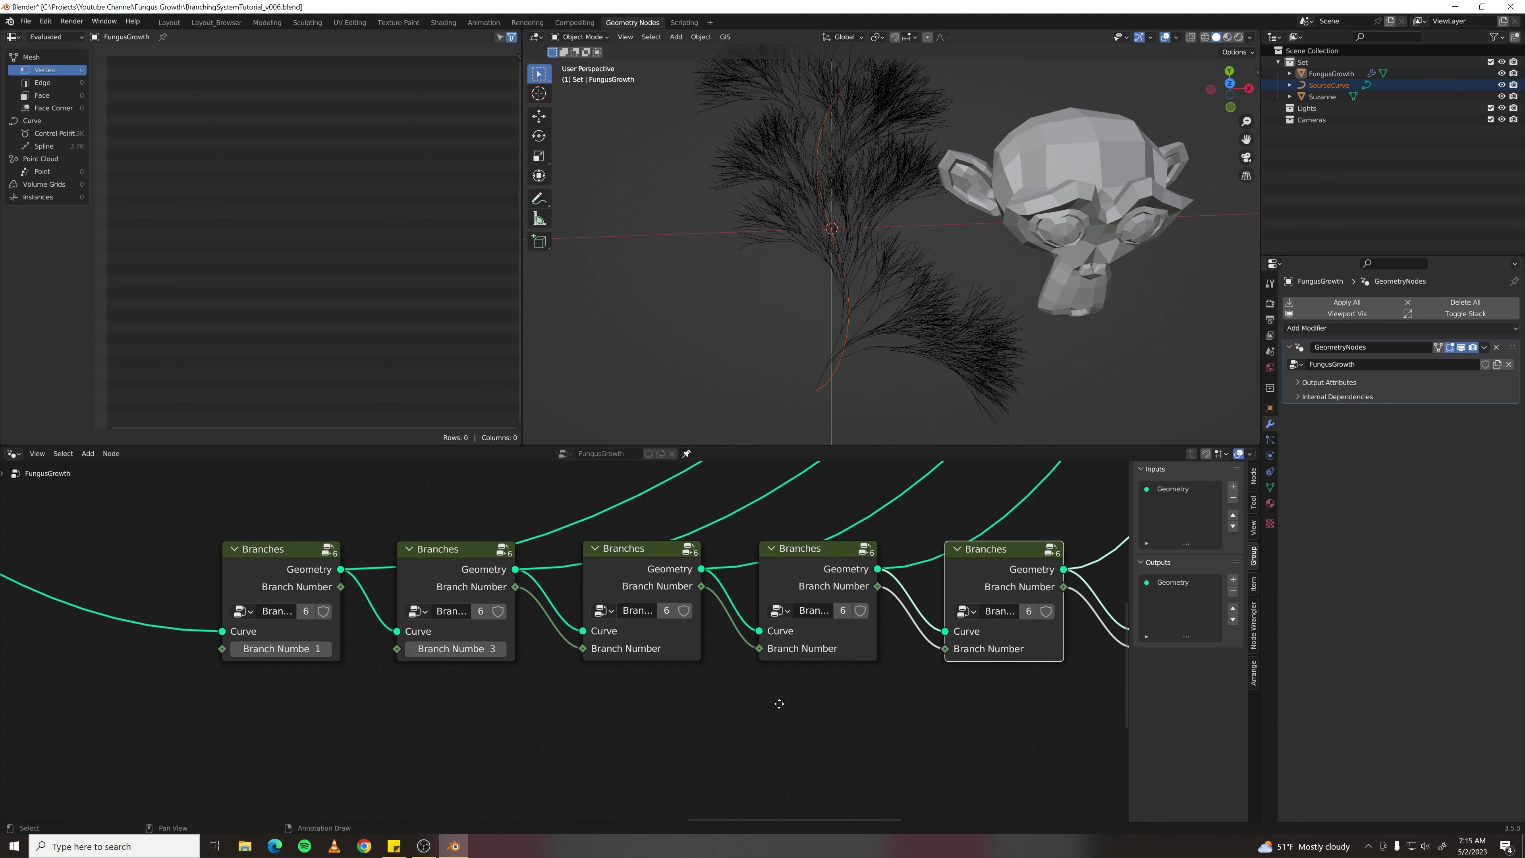
pyautogui.click(412, 651)
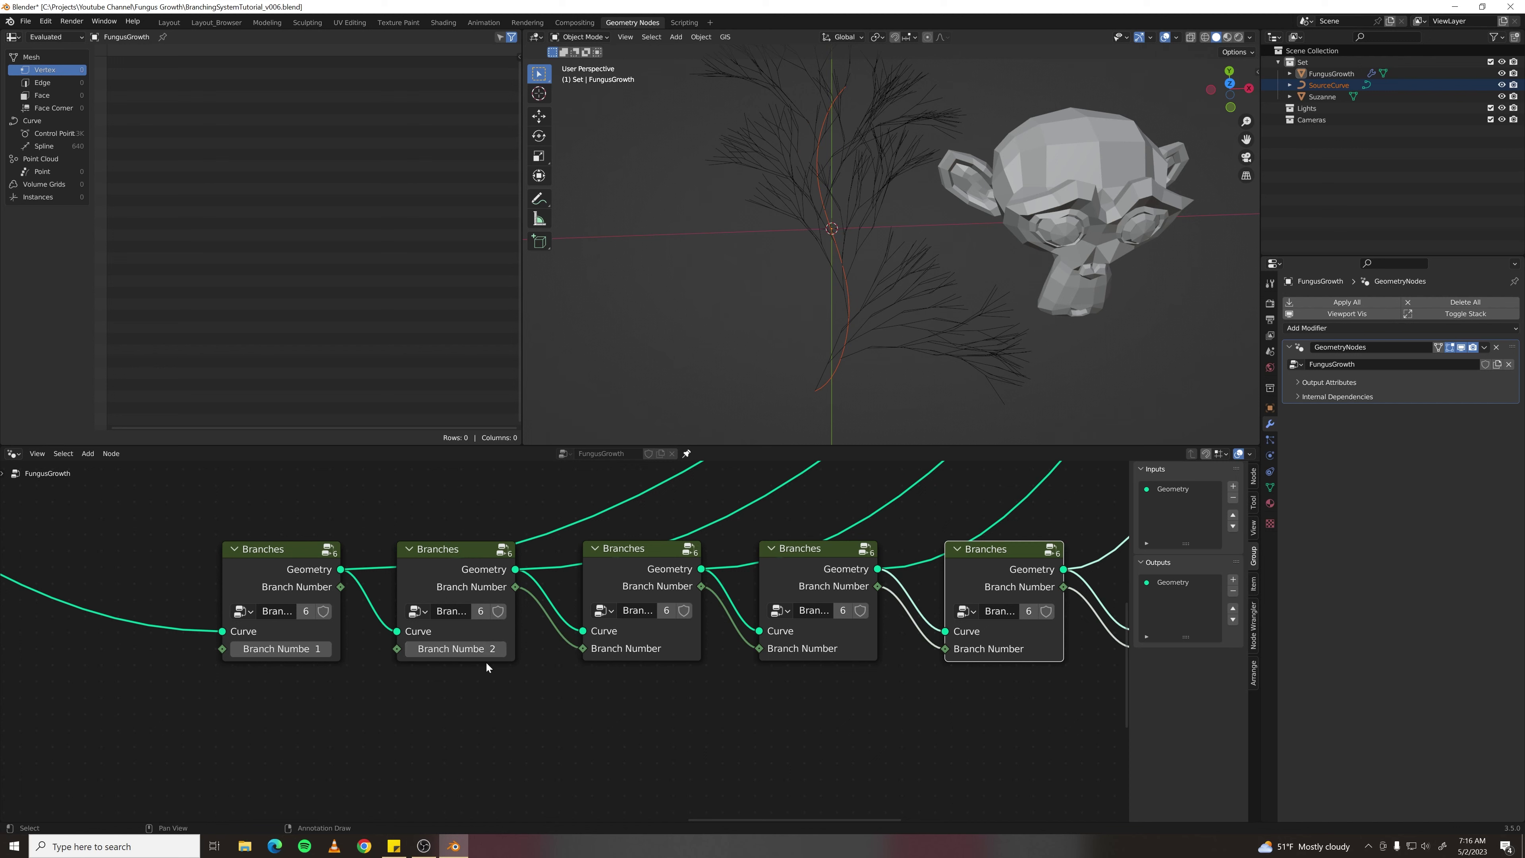
pyautogui.click(502, 648)
pyautogui.click(411, 649)
pyautogui.click(503, 650)
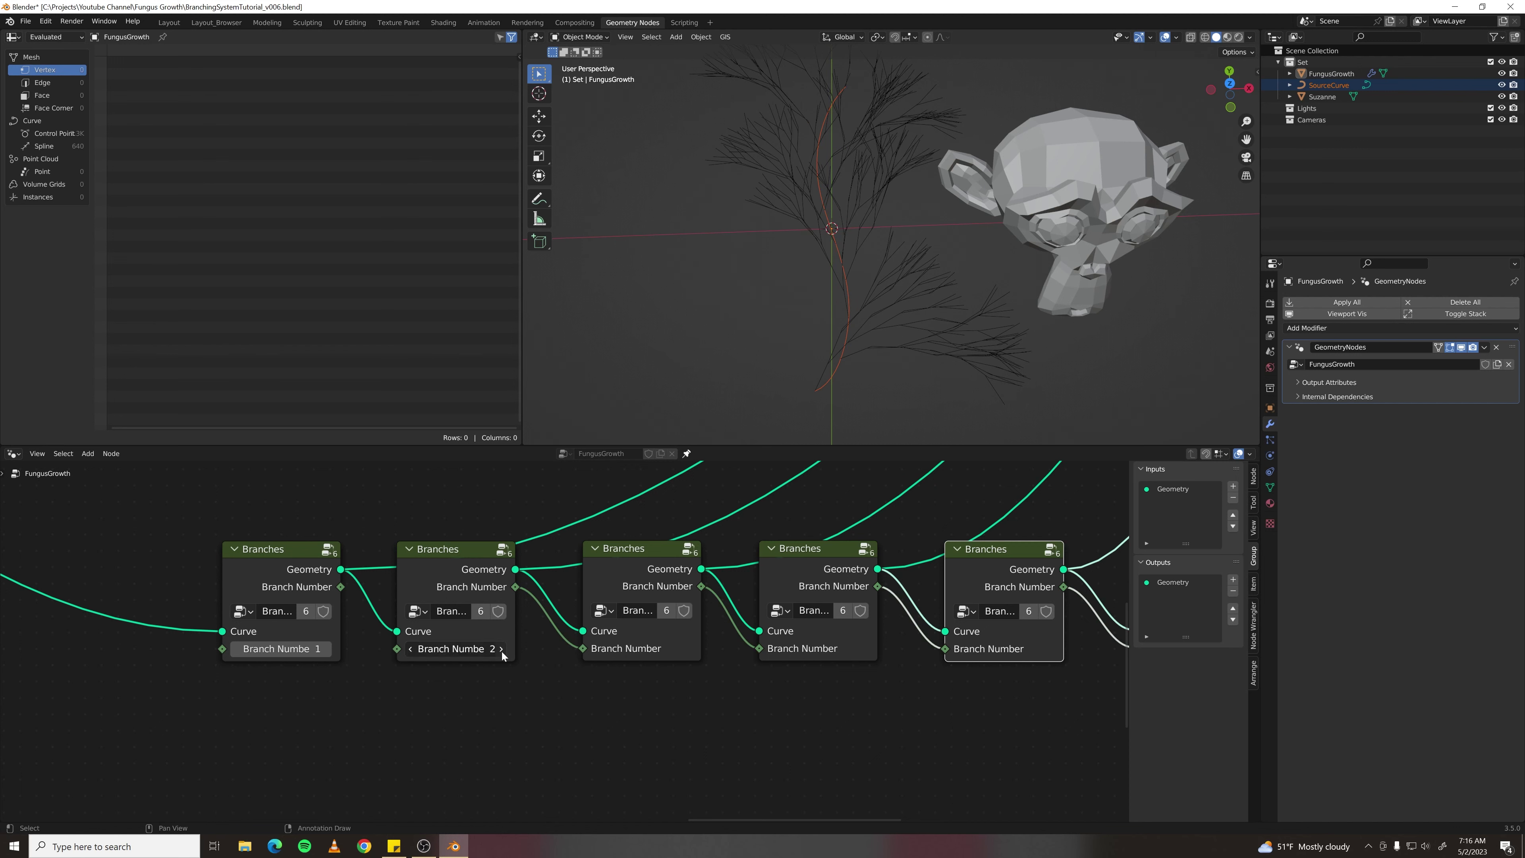
pyautogui.click(502, 649)
pyautogui.click(411, 649)
pyautogui.click(410, 649)
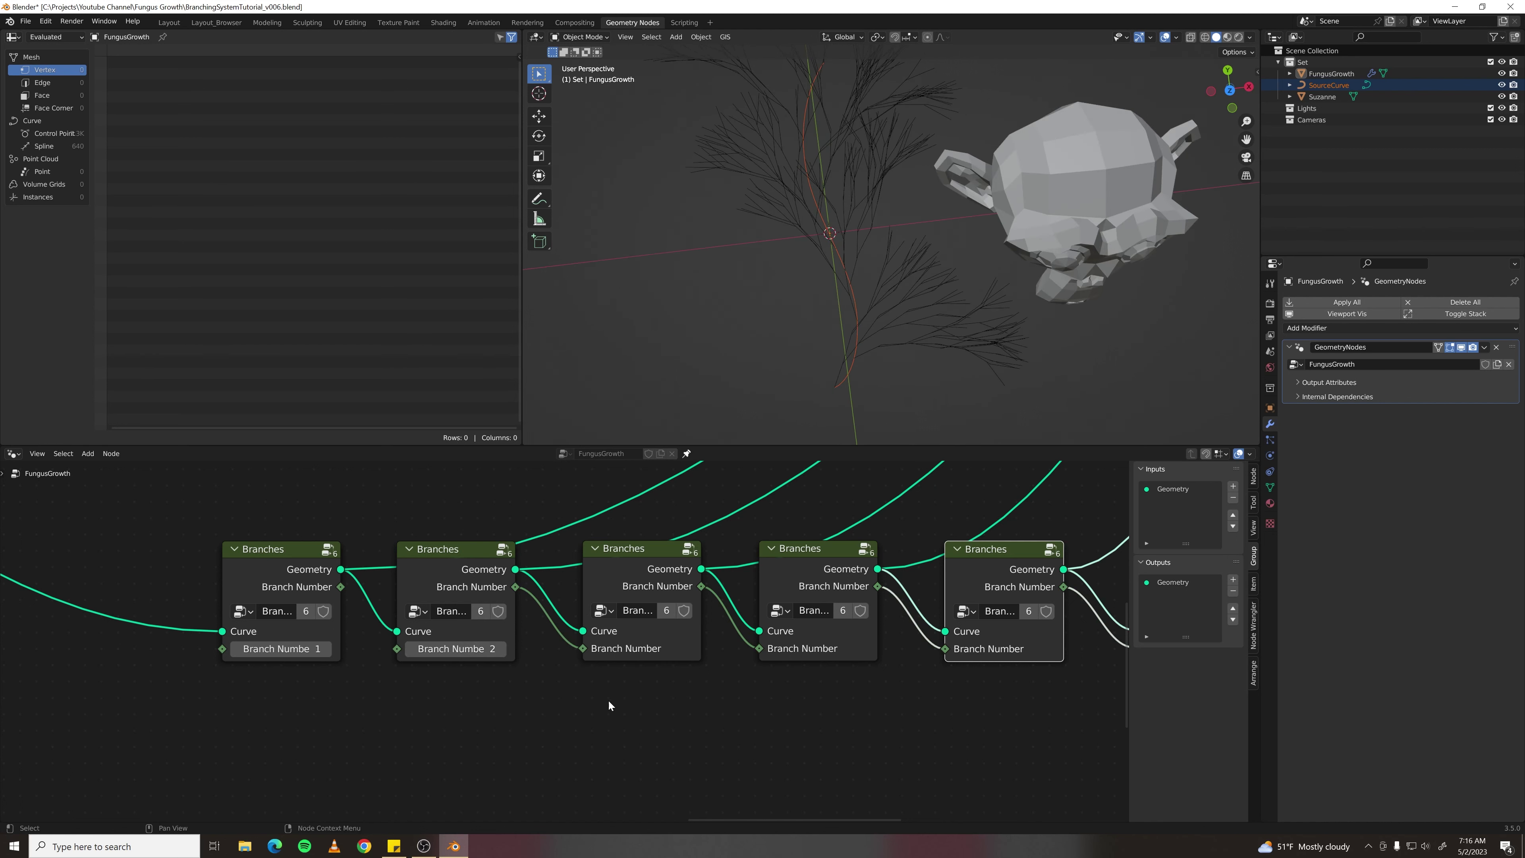
pyautogui.moveTo(862, 706); pyautogui.dragTo(582, 686, button='middle')
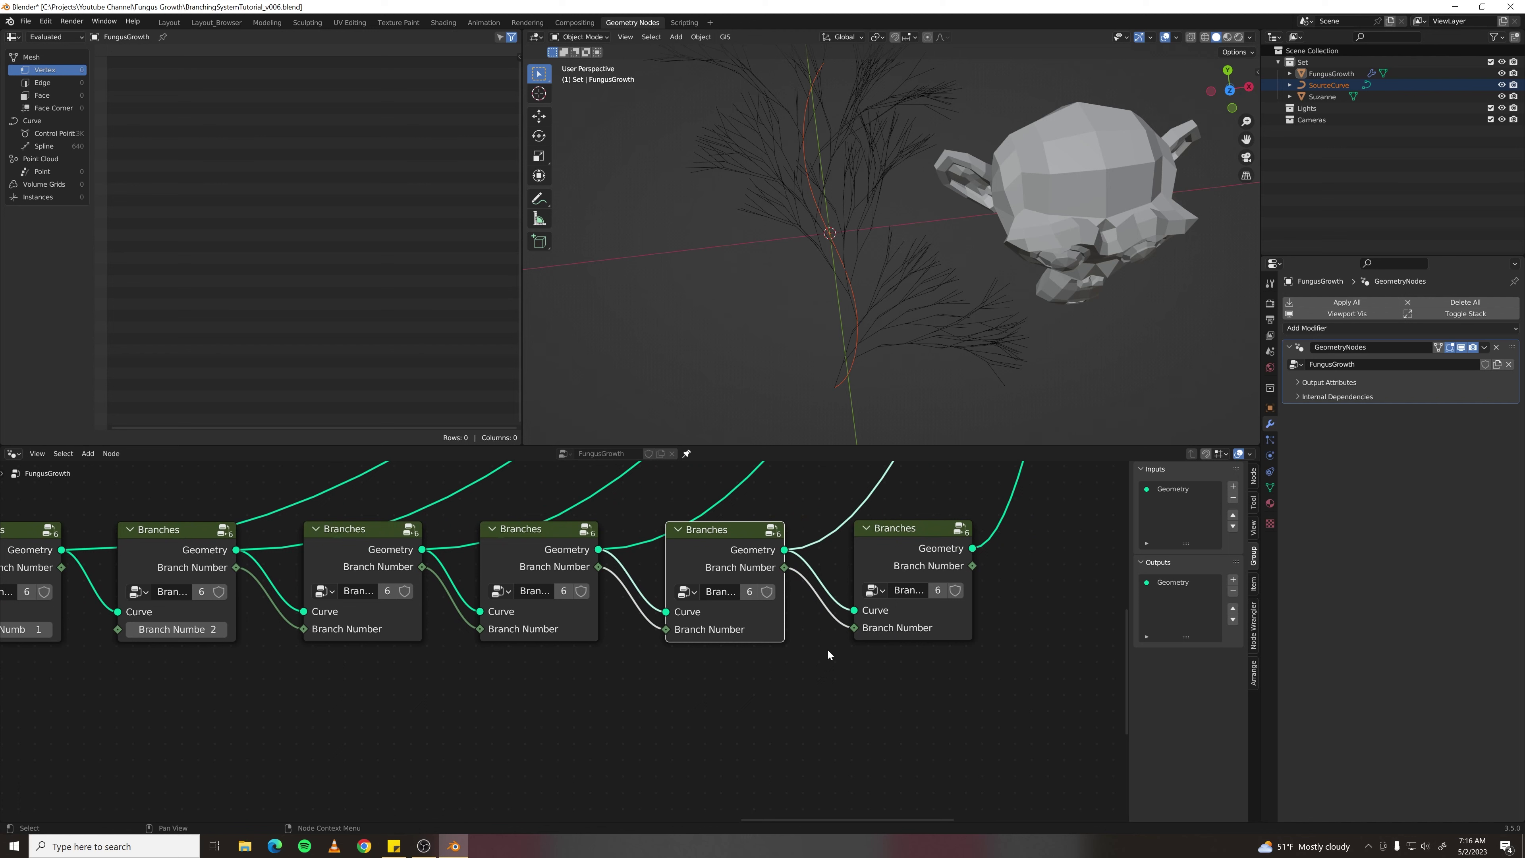
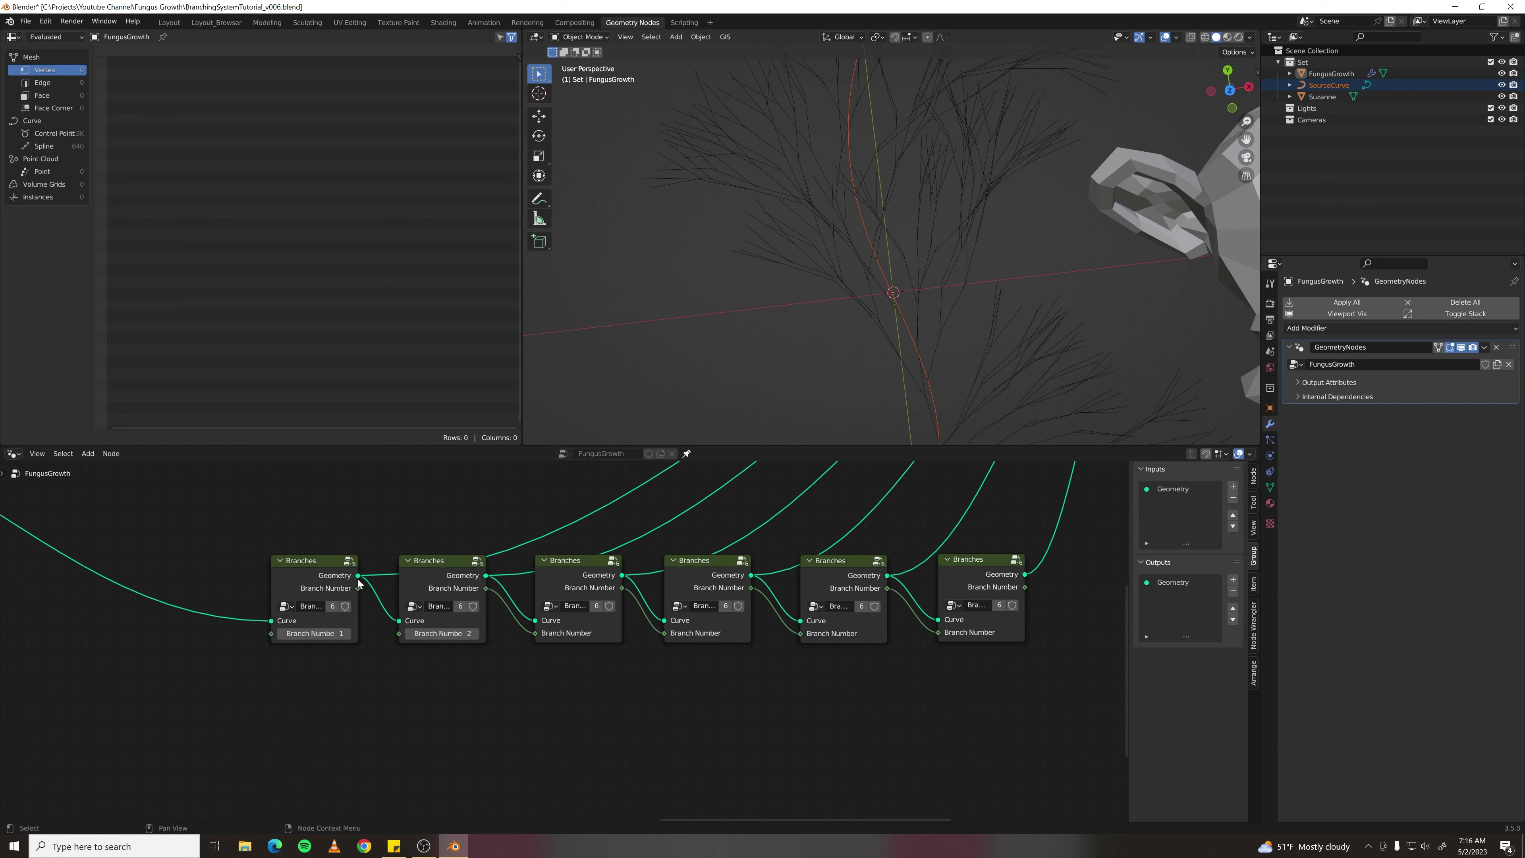
# - Open the first Branches group and feed the Curve Line's End from a new Combine XYZ node
pyautogui.click(295, 564)
pyautogui.press('Tab')
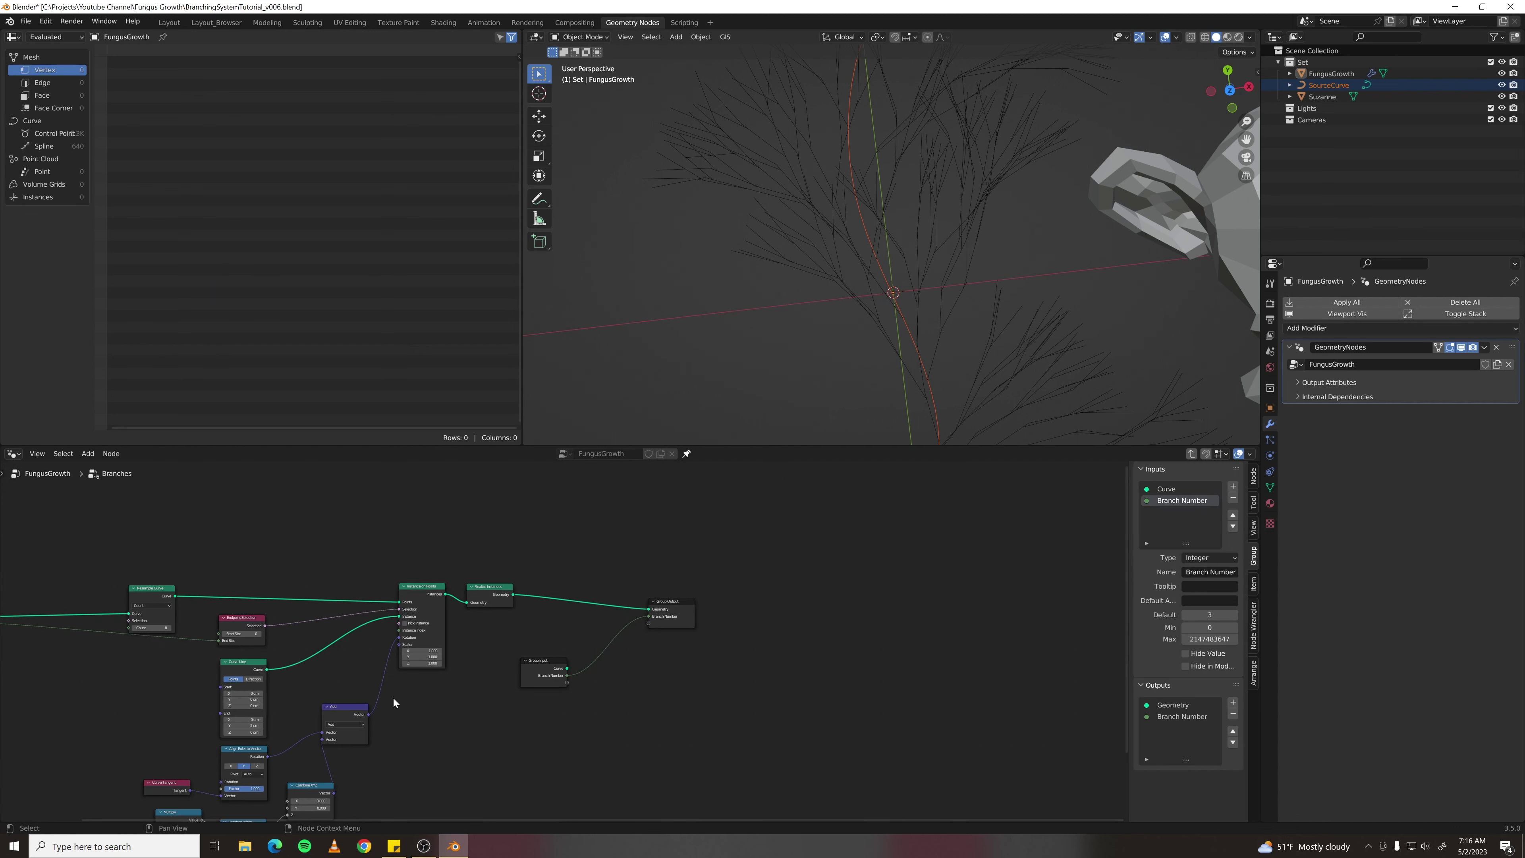
pyautogui.scroll(4, 393, 697)
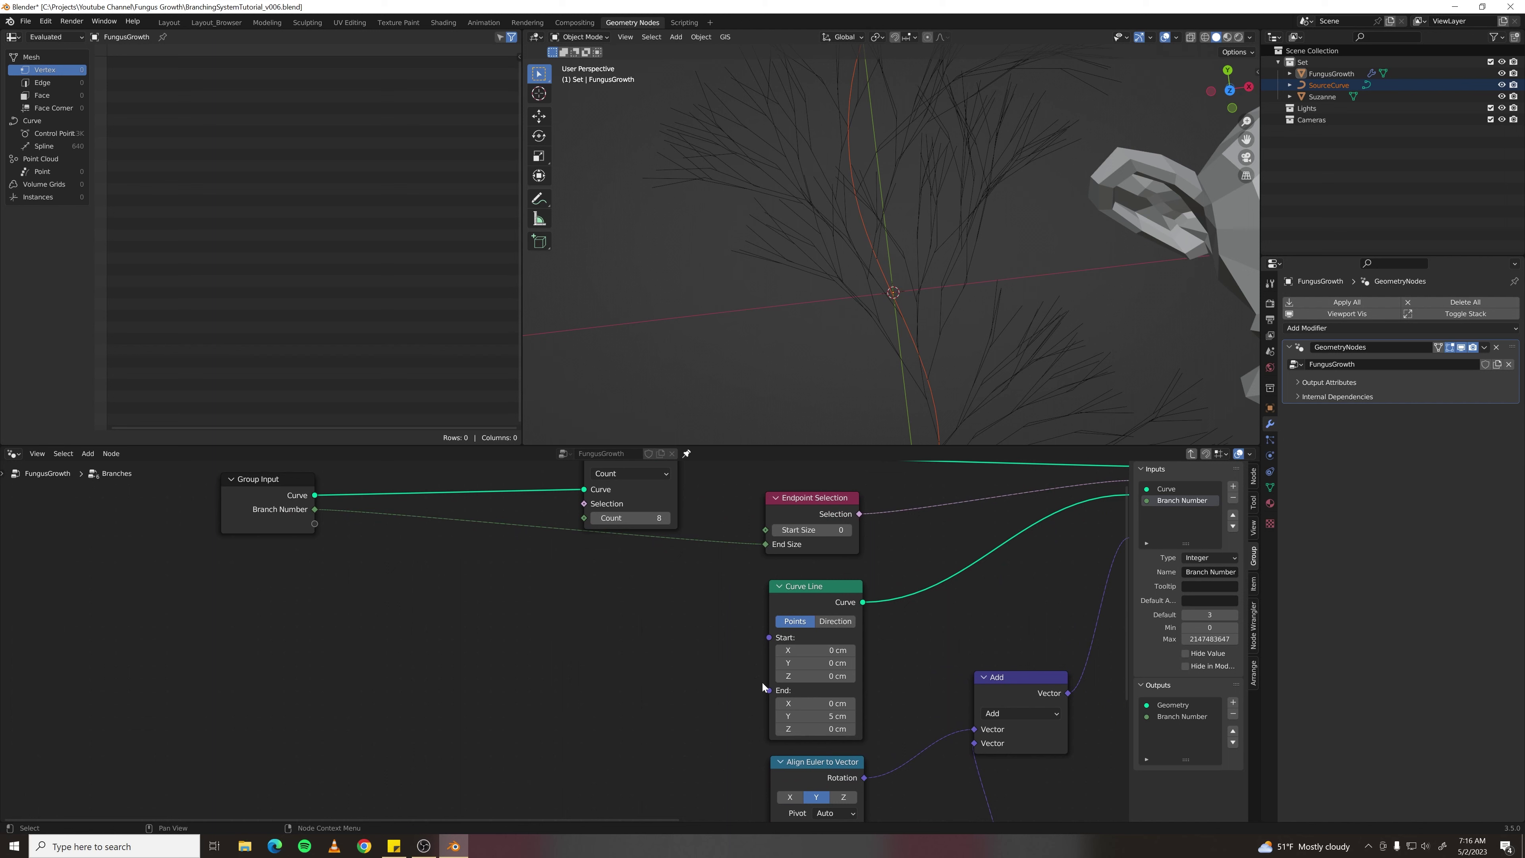
pyautogui.moveTo(770, 692); pyautogui.dragTo(568, 657)
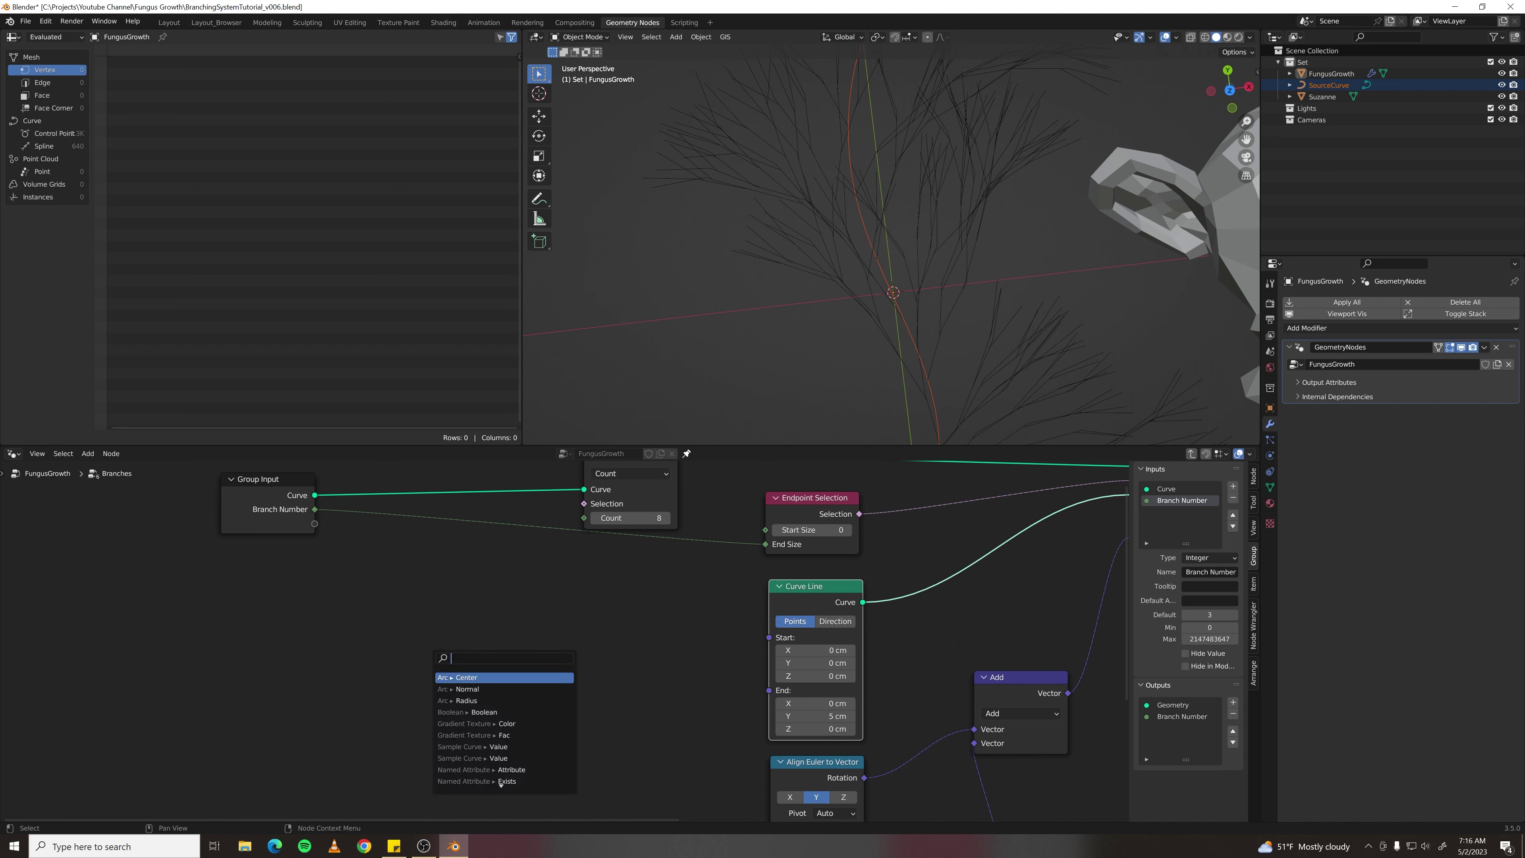
pyautogui.write('comb')
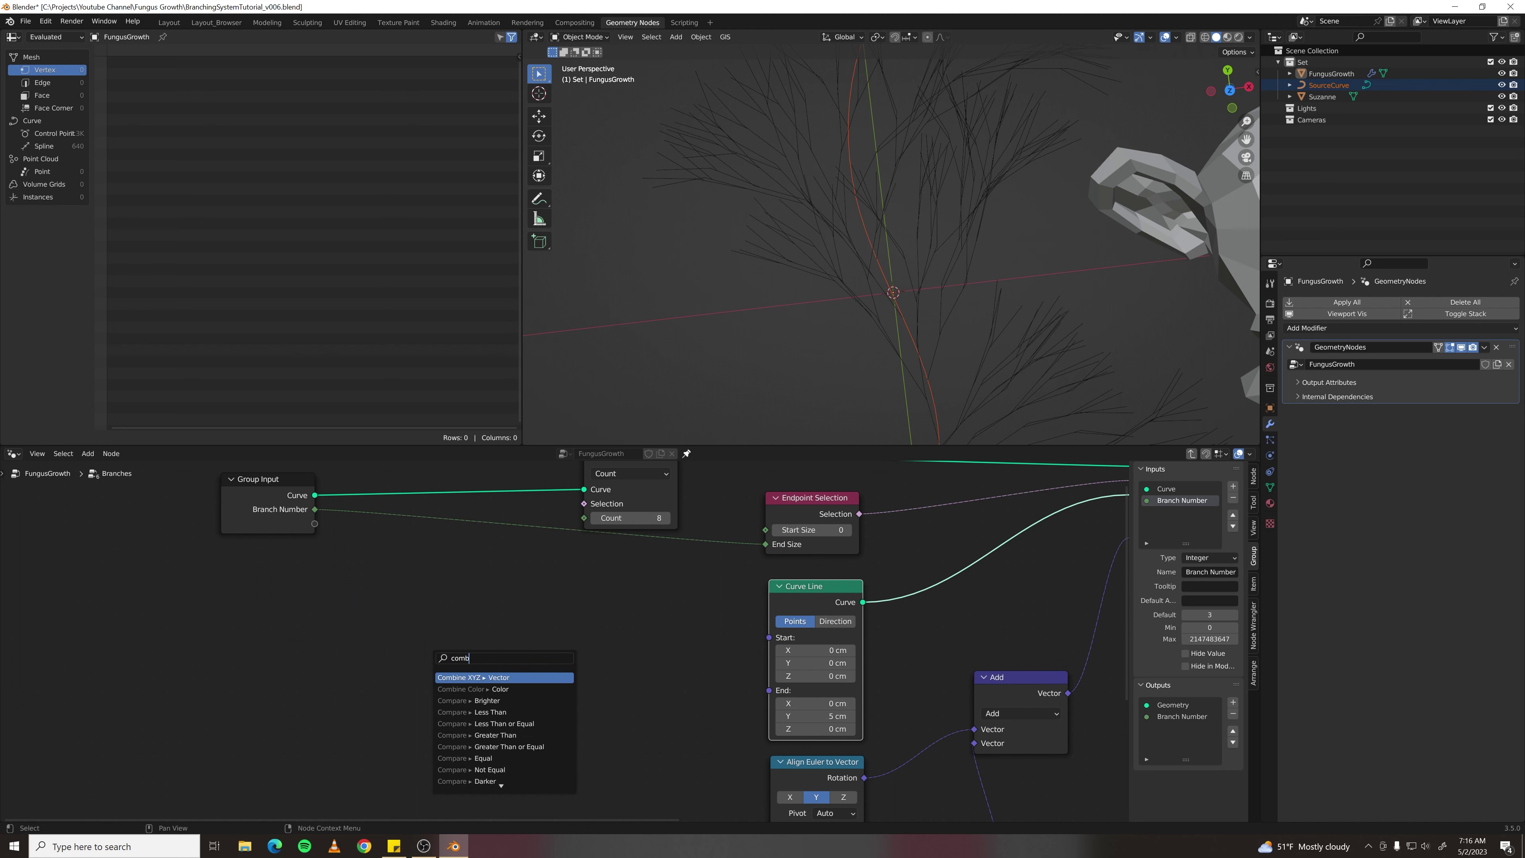
pyautogui.press('Return')
# - Set the Combine XYZ node's Y value to 0.05
pyautogui.click(604, 652)
pyautogui.click(605, 653)
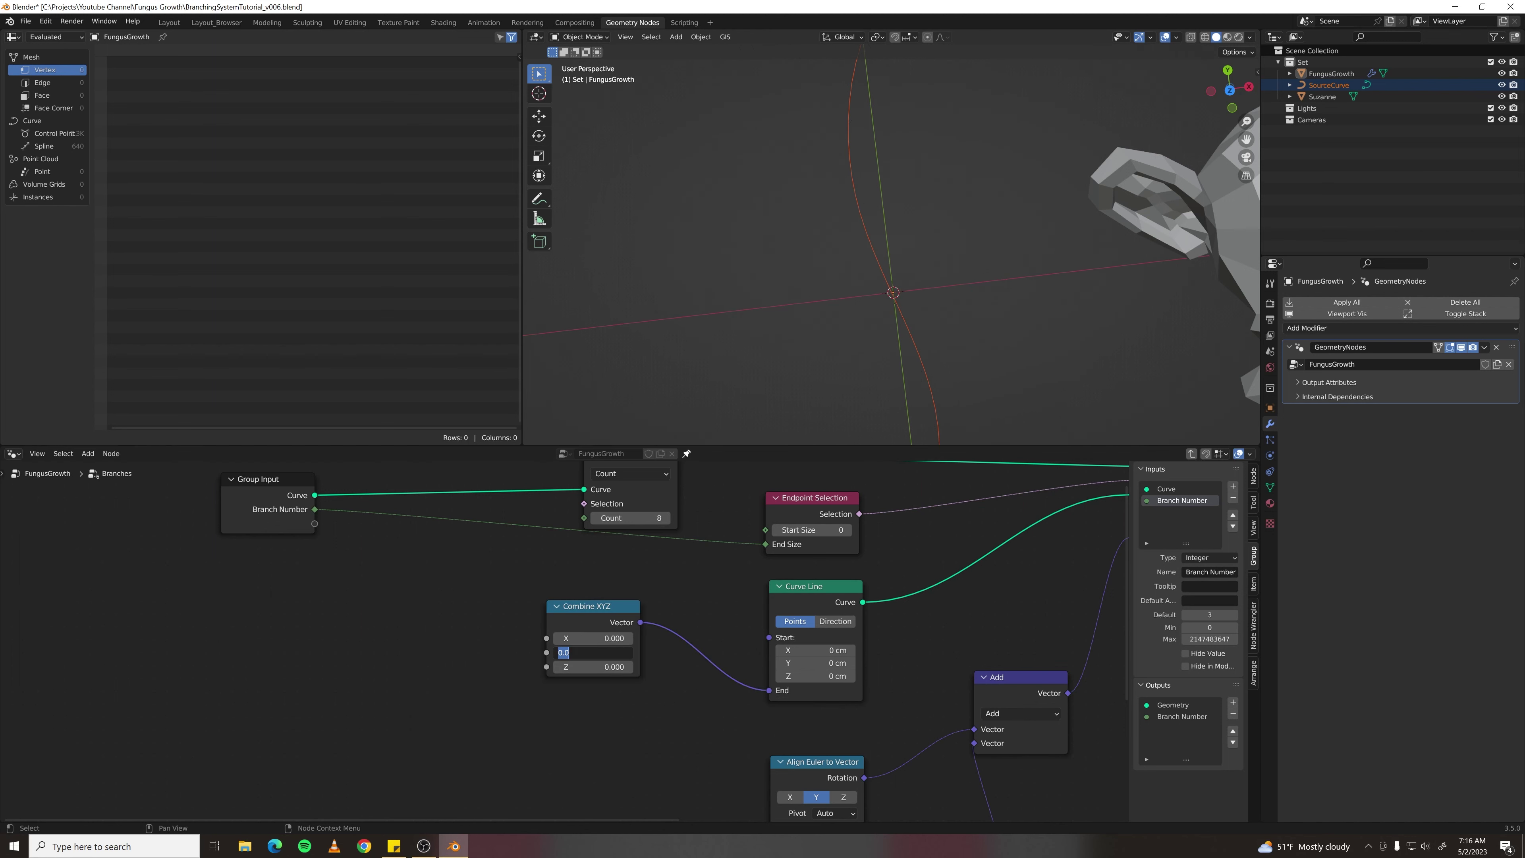
pyautogui.write('0.05')
pyautogui.press('Return')
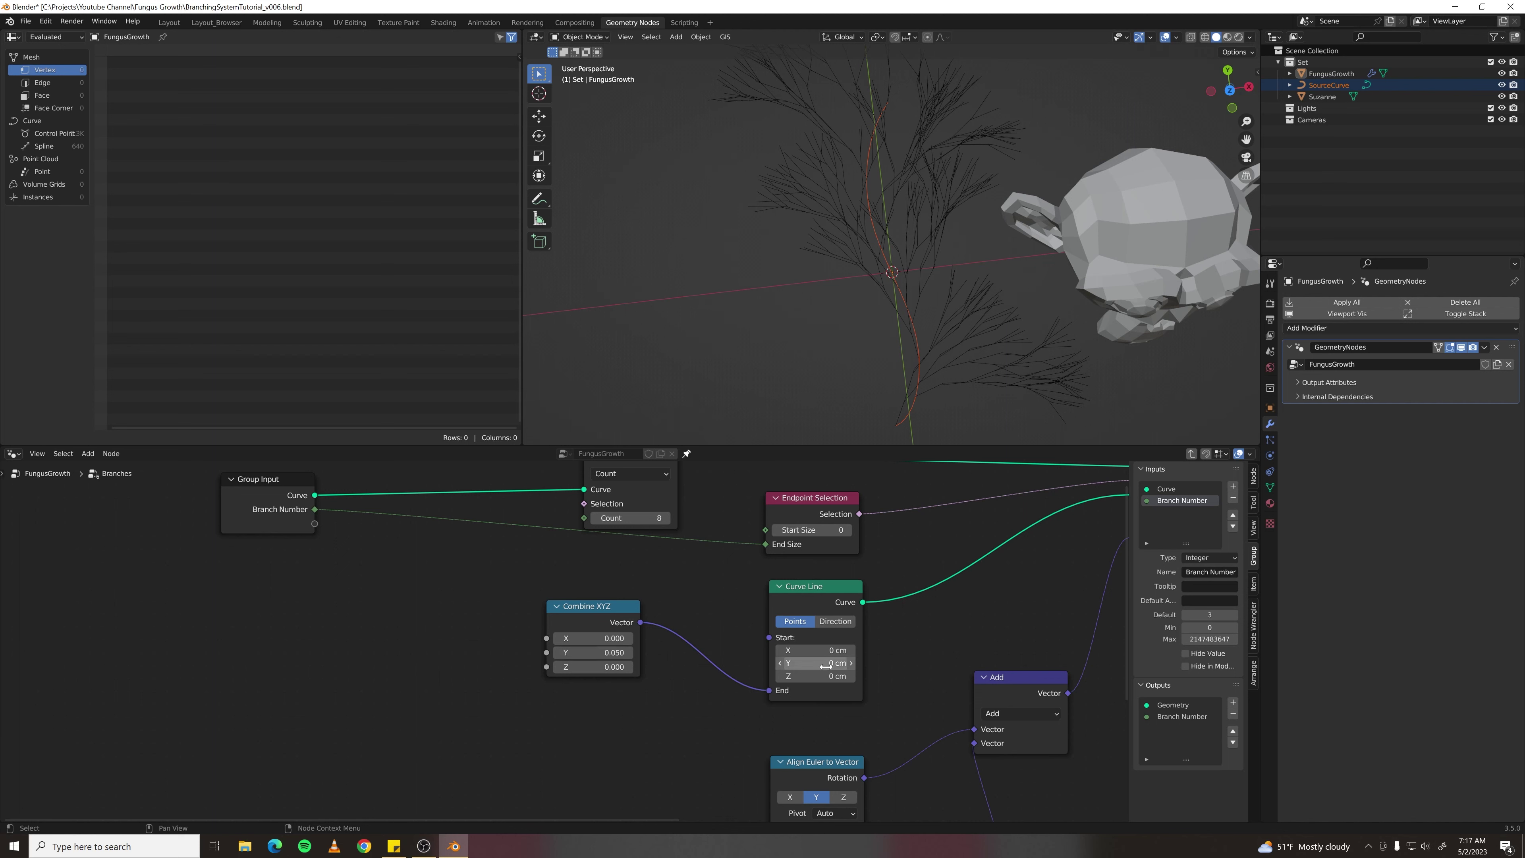
# - Expose the Combine XYZ node's Y value as a new group input and rename that input Branch Length
pyautogui.moveTo(534, 632); pyautogui.dragTo(564, 636)
pyautogui.scroll(2, 468, 645)
pyautogui.moveTo(468, 645); pyautogui.dragTo(579, 668, button='middle')
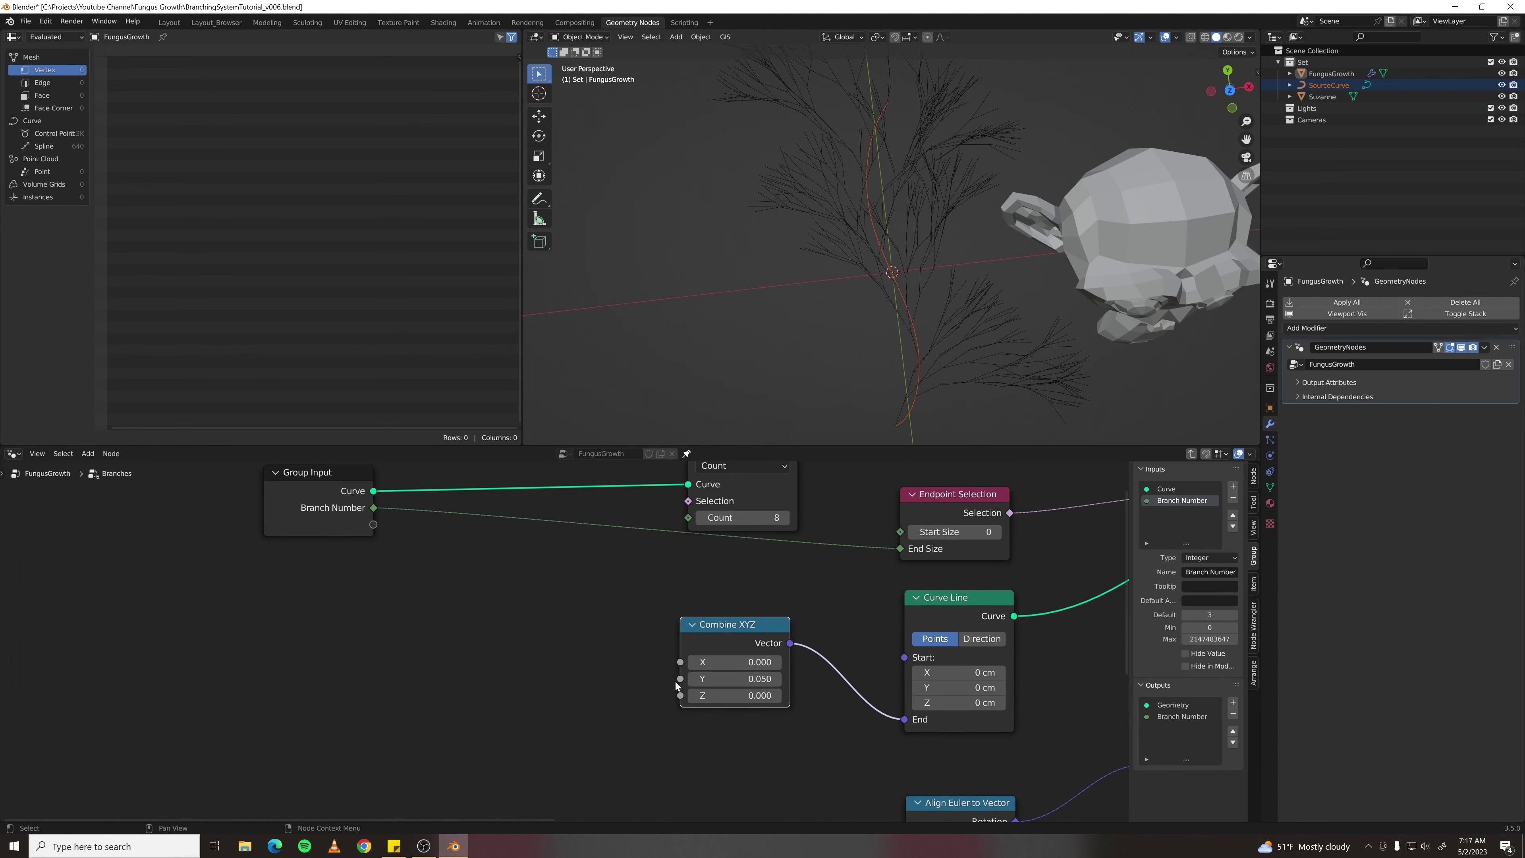
pyautogui.moveTo(680, 679); pyautogui.dragTo(373, 525)
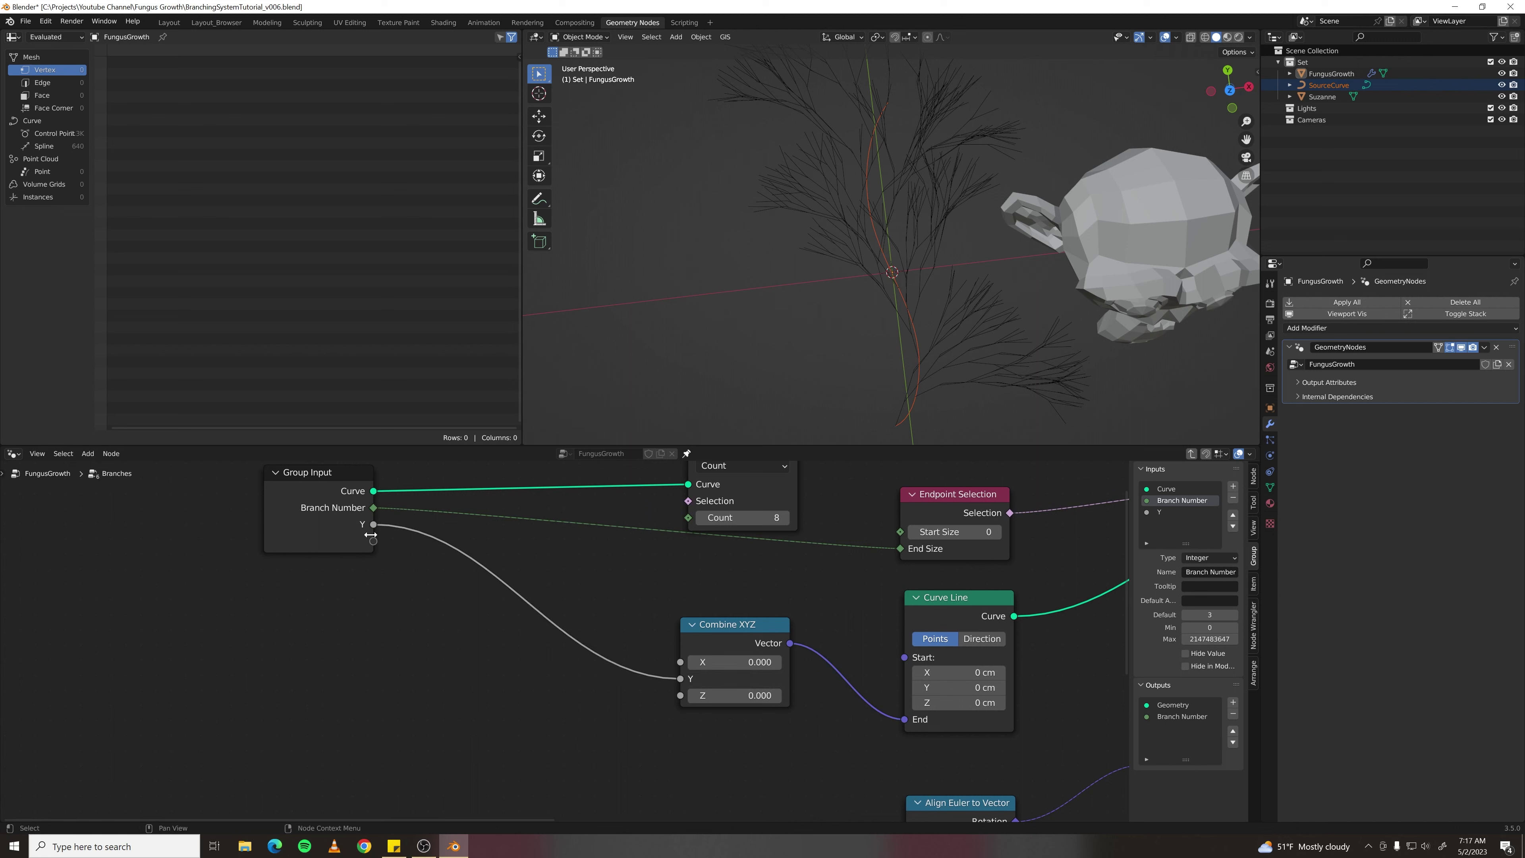
pyautogui.doubleClick(1161, 511)
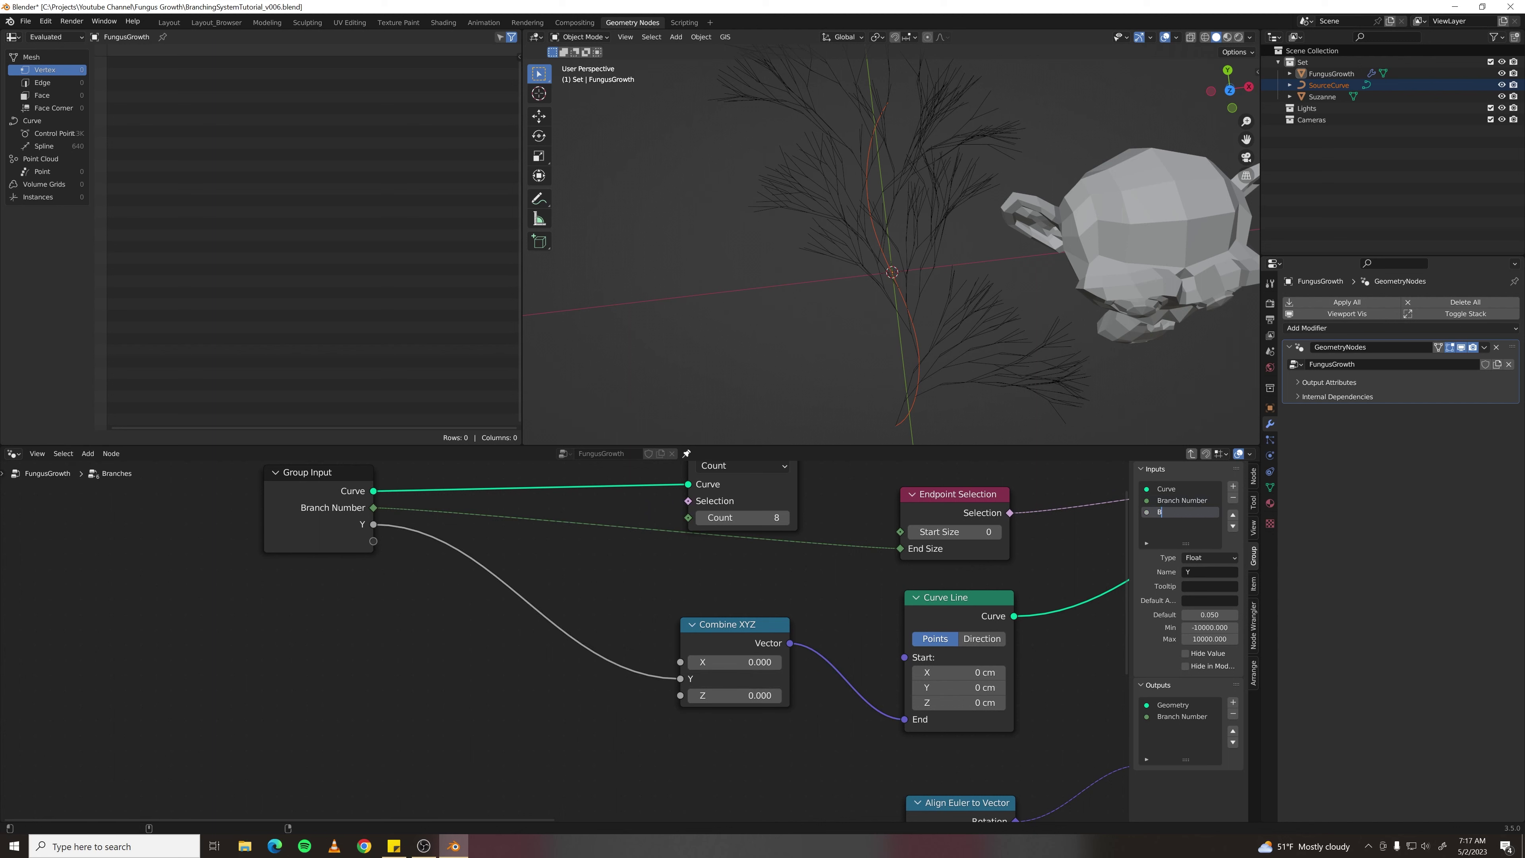
pyautogui.write('BranchL Length')
pyautogui.press('Return')
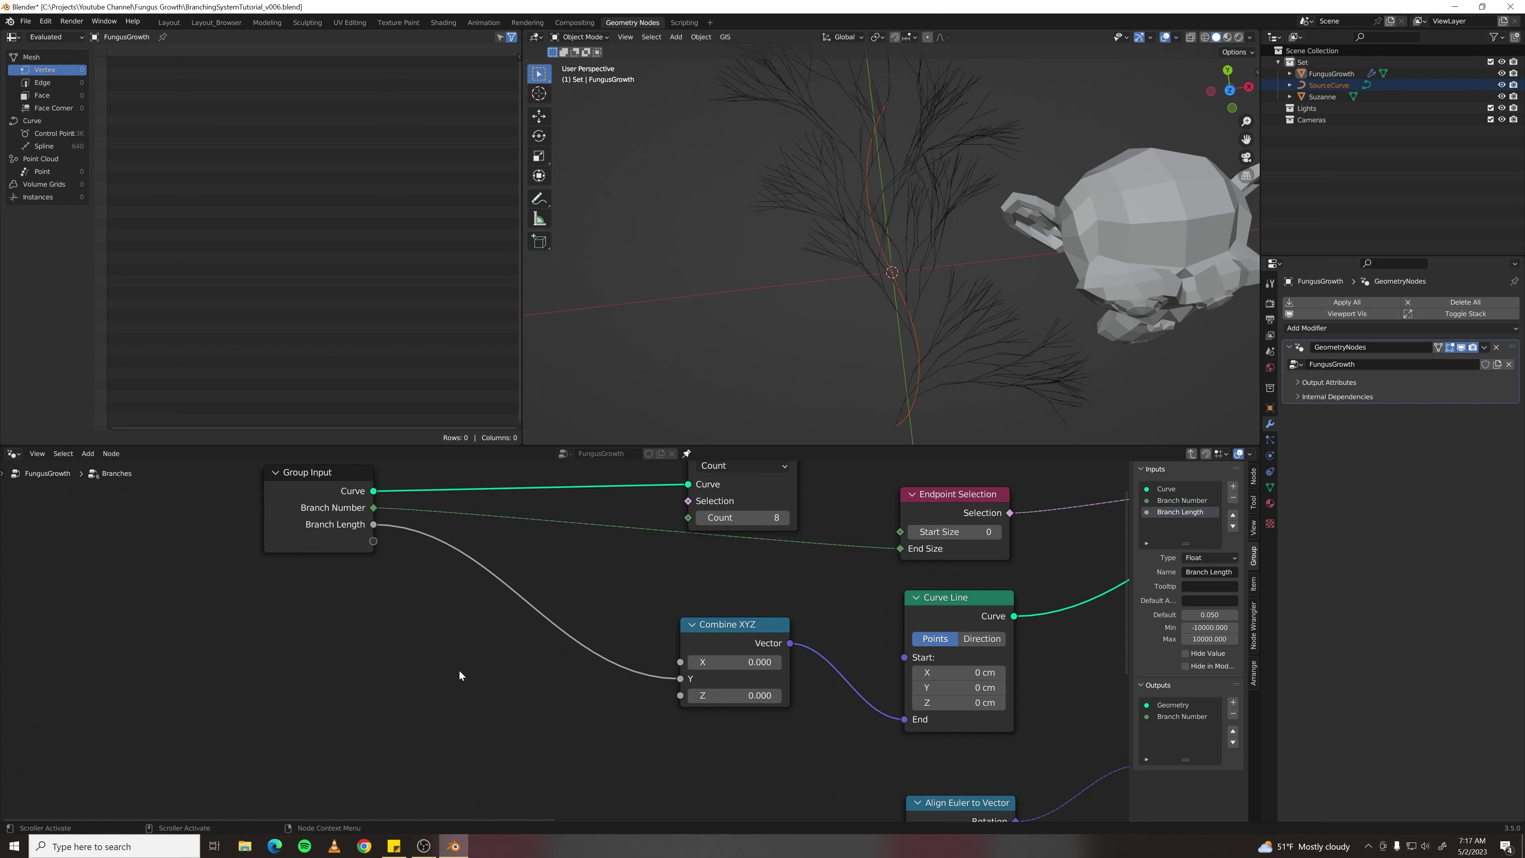
# - Connect Branch Length from the second Group Input node to the Group Output as a new output, and exit the group
pyautogui.scroll(-12, 460, 672)
pyautogui.moveTo(898, 666); pyautogui.dragTo(411, 670, button='middle')
pyautogui.scroll(10, 581, 620)
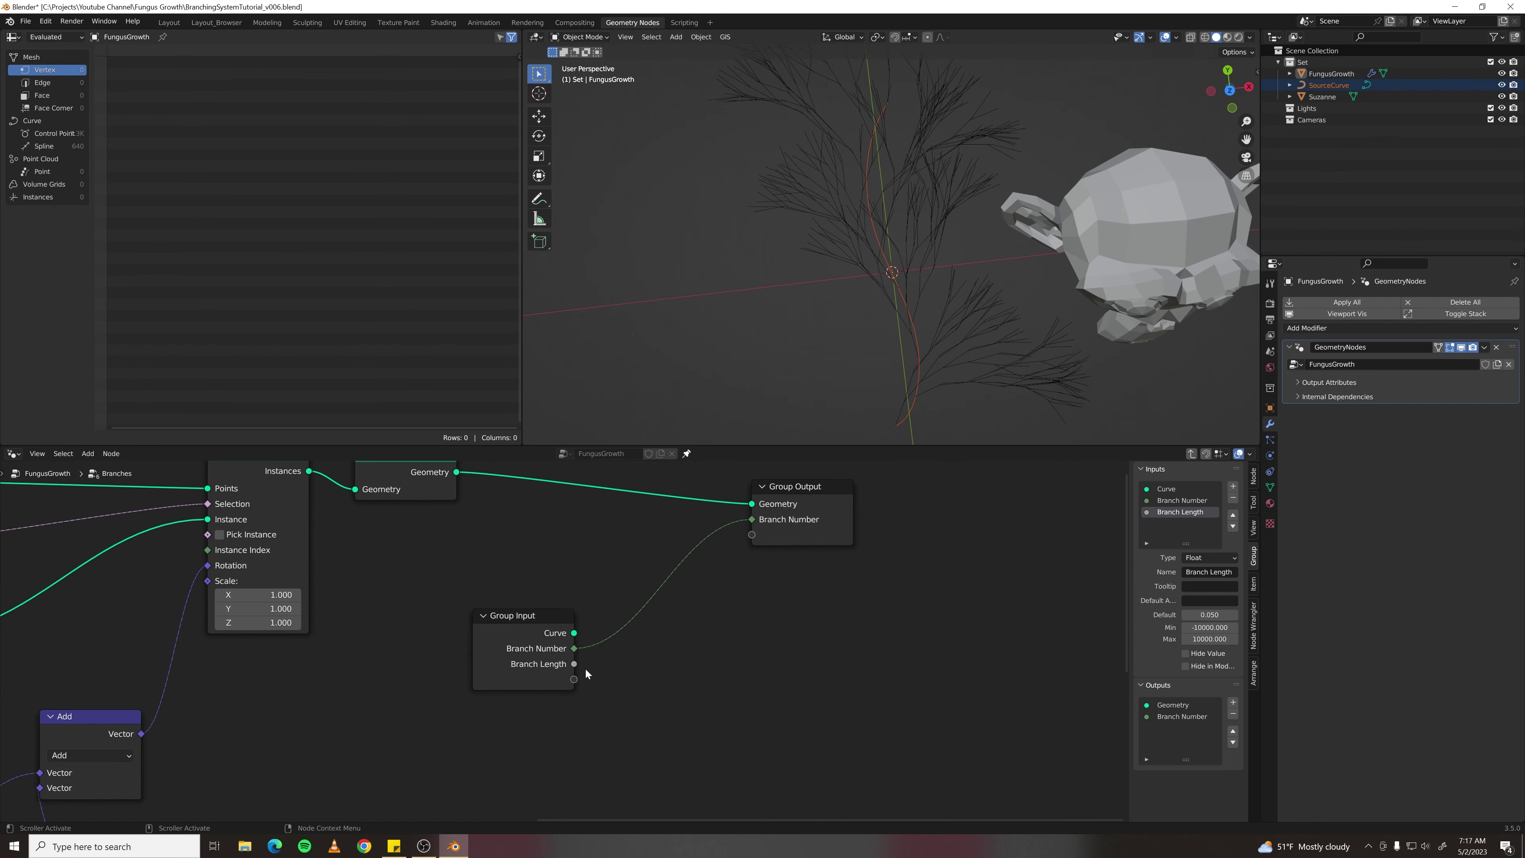
pyautogui.moveTo(574, 664); pyautogui.dragTo(752, 535)
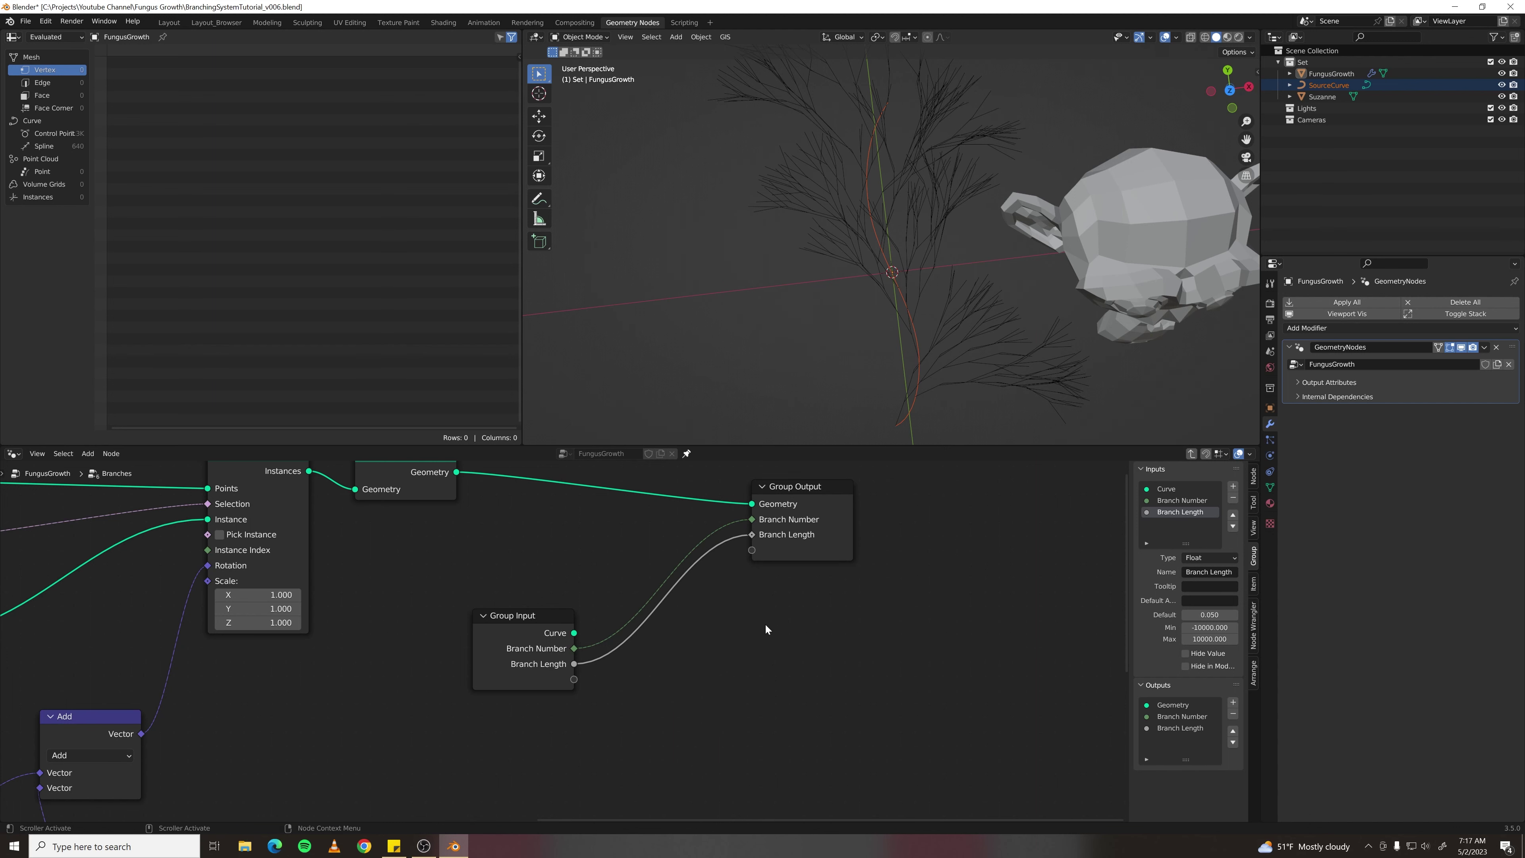
pyautogui.press('Tab')
# - Chain the Branch Length output of each Branches group into the next one's Branch Length input, from the first group through the sixth
pyautogui.moveTo(341, 672); pyautogui.dragTo(475, 701, button='middle')
pyautogui.scroll(1, 445, 595)
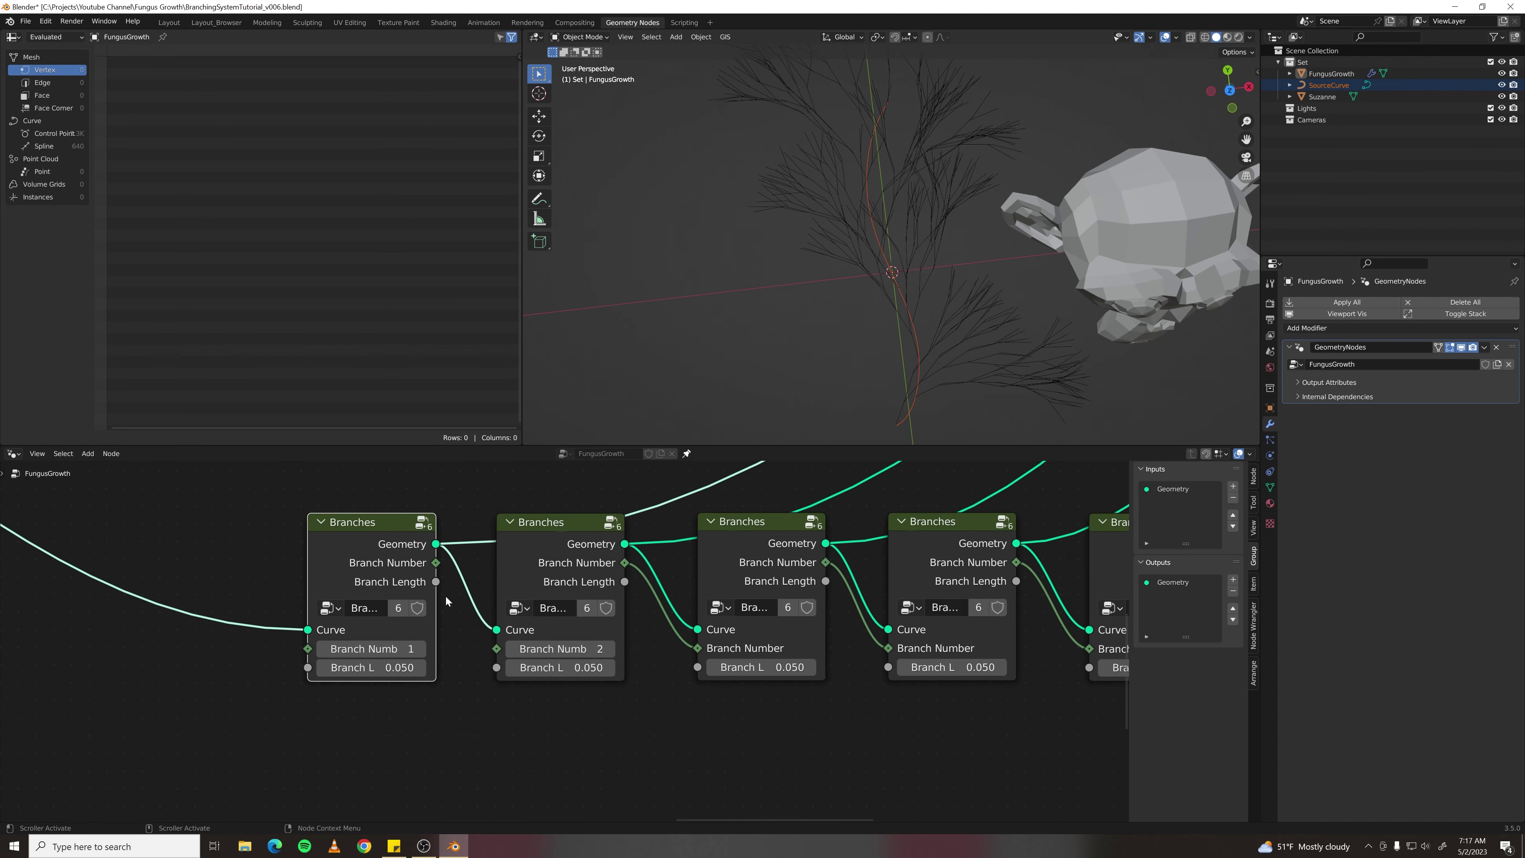
pyautogui.moveTo(436, 582); pyautogui.dragTo(497, 667)
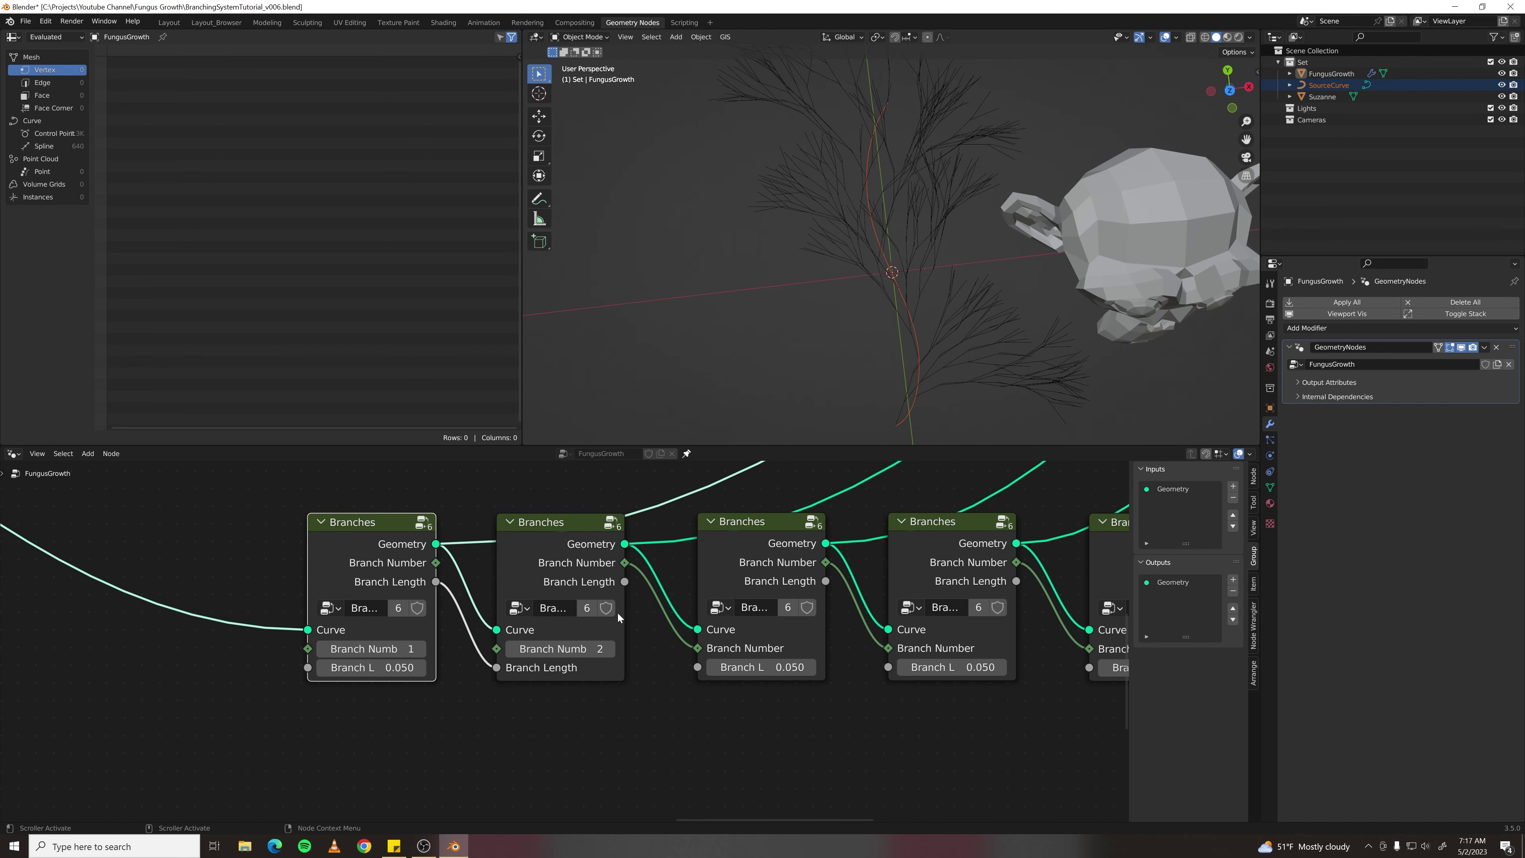
pyautogui.moveTo(625, 582); pyautogui.dragTo(697, 667)
pyautogui.moveTo(826, 580); pyautogui.dragTo(890, 669)
pyautogui.moveTo(851, 676); pyautogui.dragTo(432, 679, button='middle')
pyautogui.moveTo(597, 583); pyautogui.dragTo(671, 669)
pyautogui.moveTo(800, 583); pyautogui.dragTo(873, 668)
# - Try Branch Lengths of 0.150 and -0.050 on the first Branches group, and set it back to 0.050
pyautogui.moveTo(418, 681); pyautogui.dragTo(467, 682)
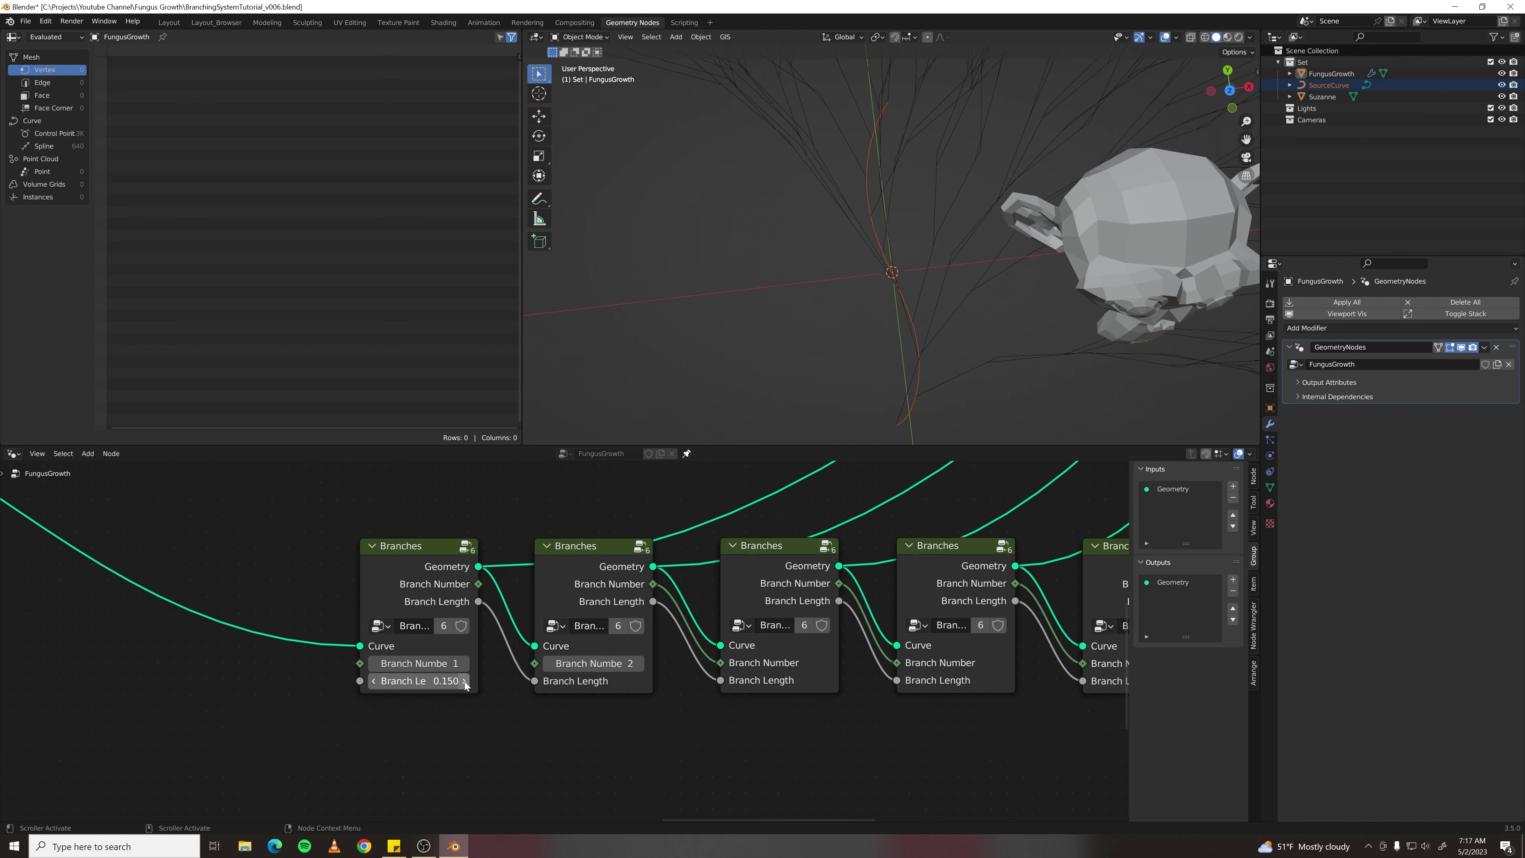
pyautogui.click(374, 682)
pyautogui.click(375, 682)
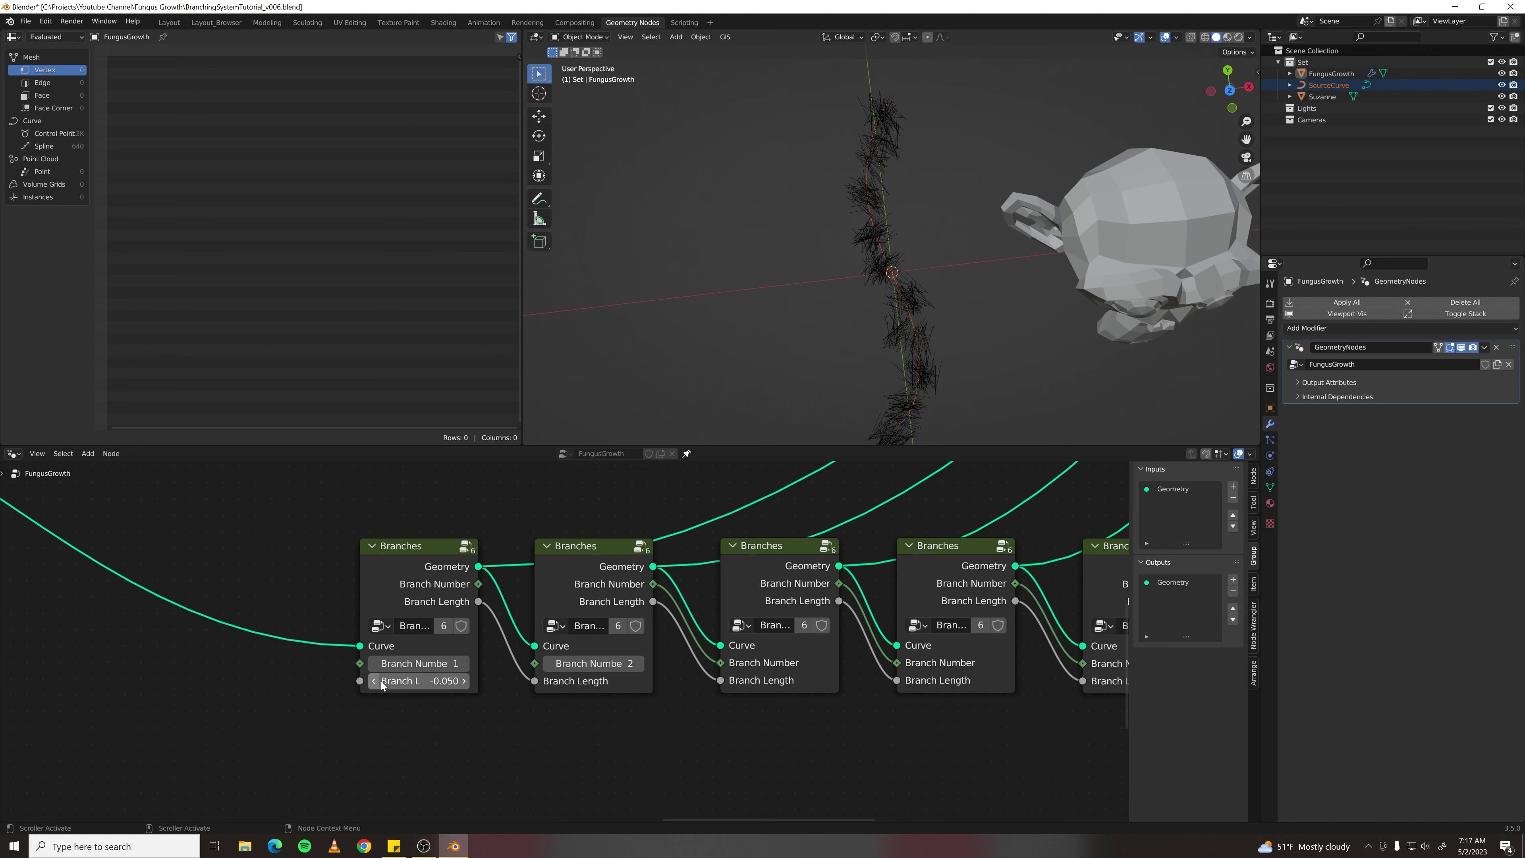
pyautogui.click(465, 683)
# - Open the first Branches group and insert a Math node set to Multiply on the Branch Length link to the Group Output
pyautogui.click(414, 558)
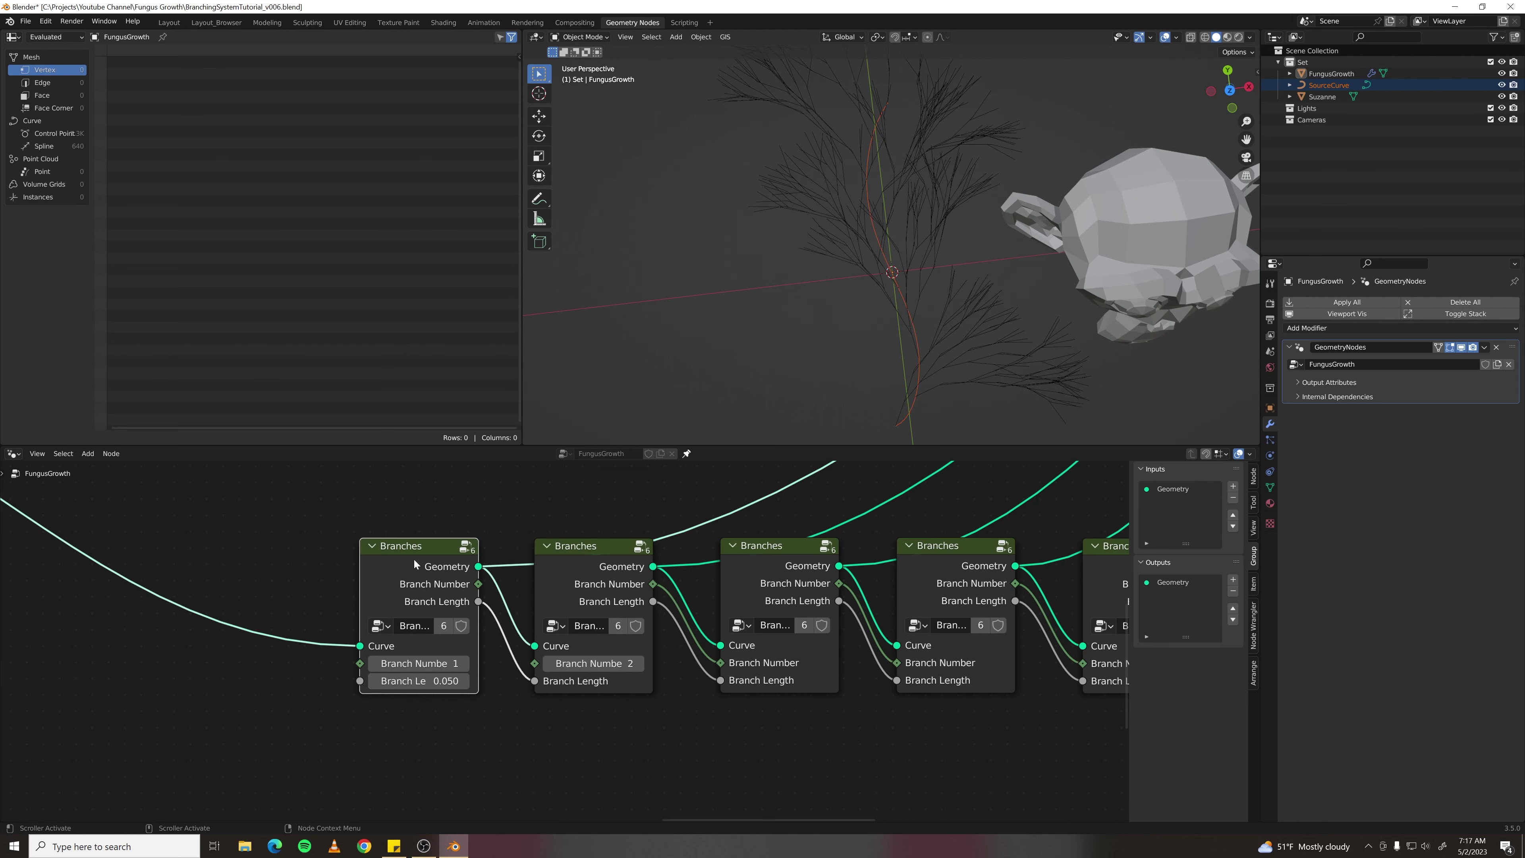
pyautogui.press('Tab')
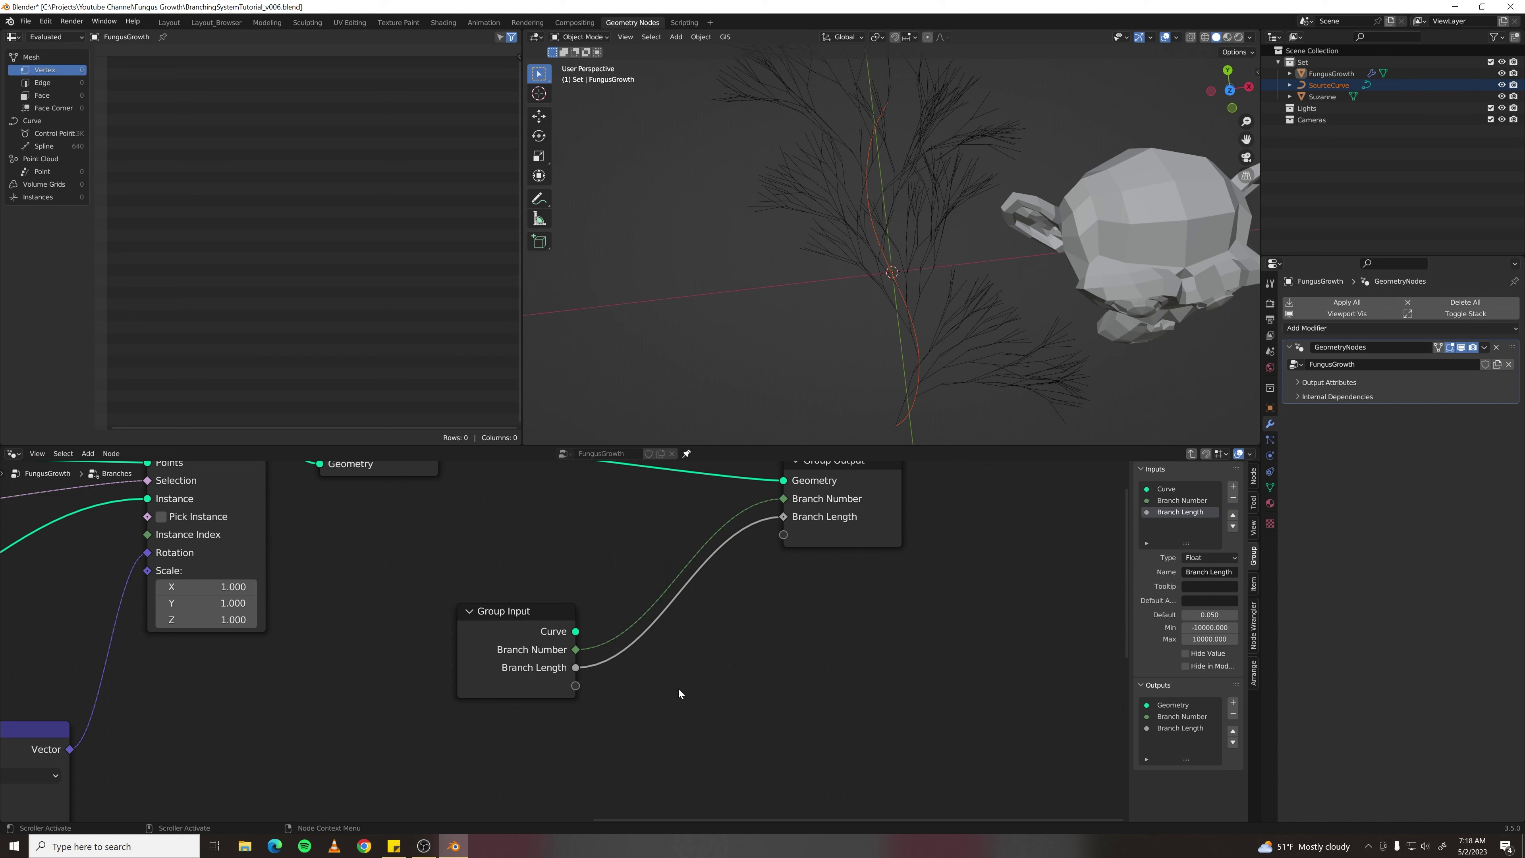
pyautogui.press('F3')
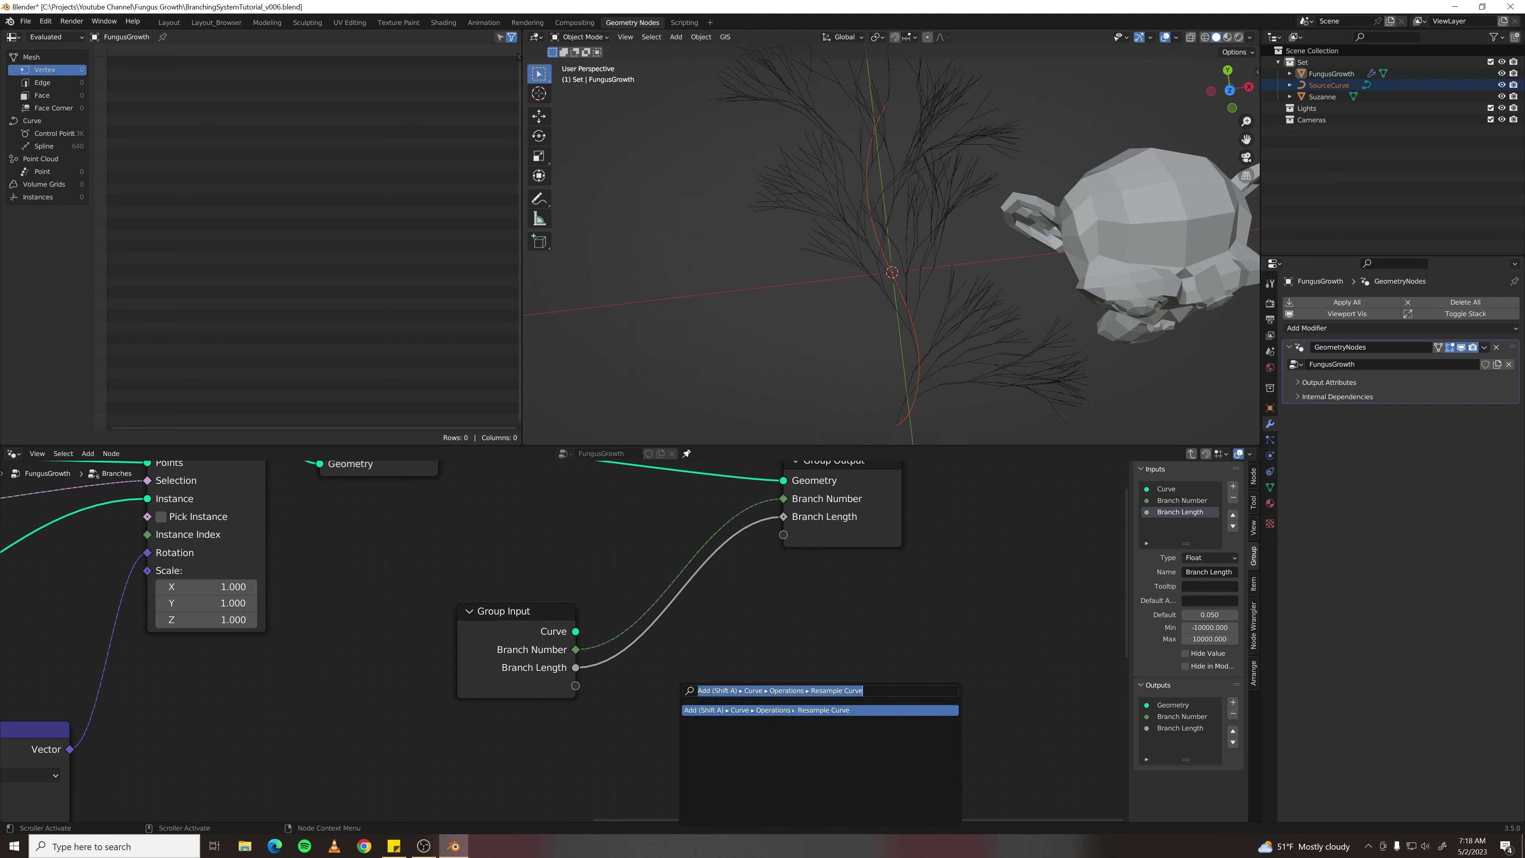
pyautogui.write('math')
pyautogui.press('Down')
pyautogui.press('Return')
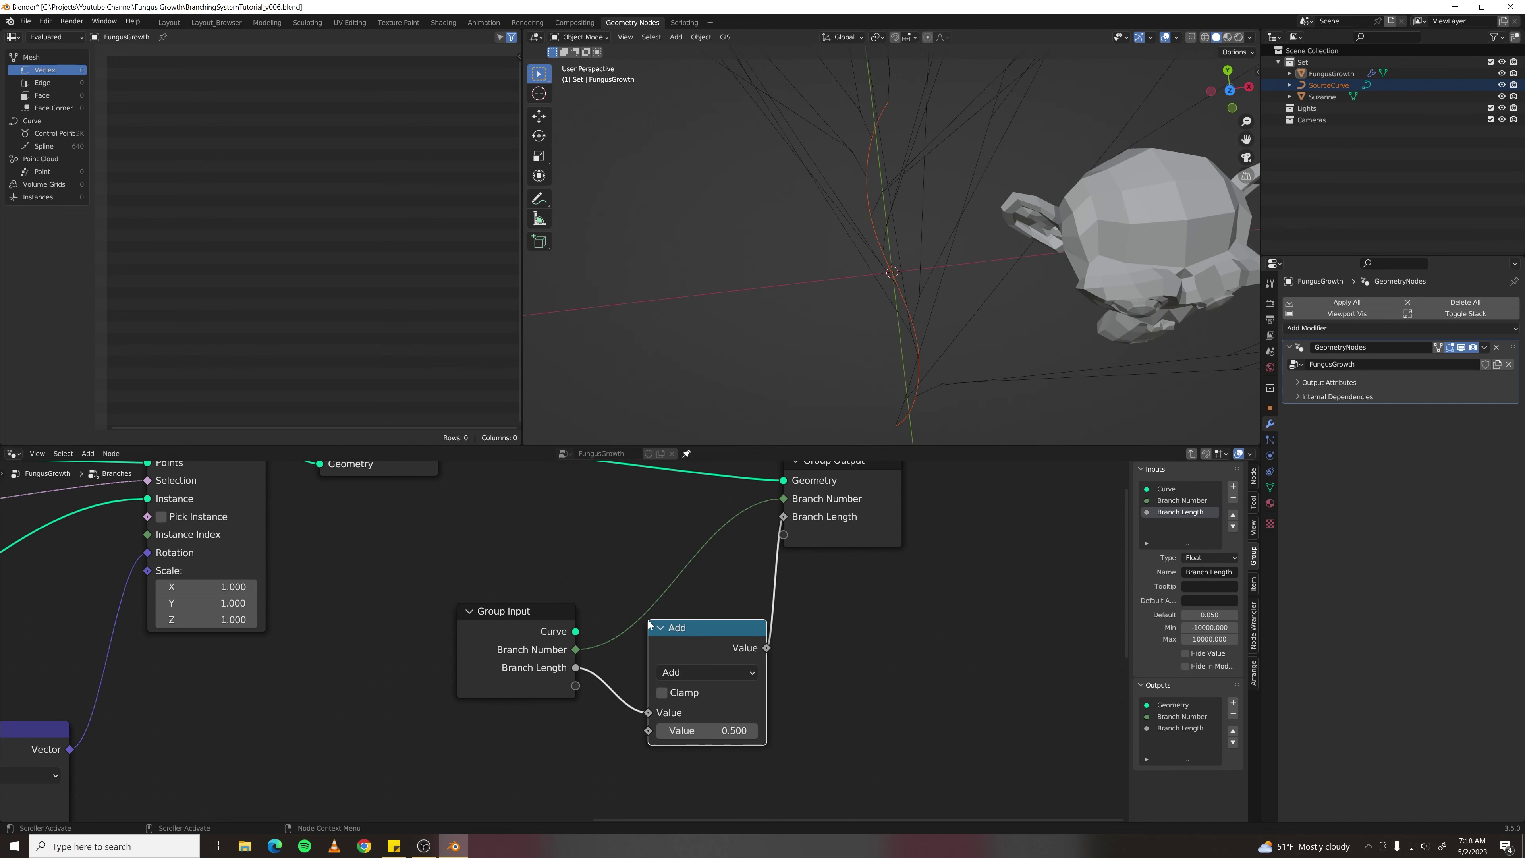
pyautogui.click(654, 623)
pyautogui.click(717, 675)
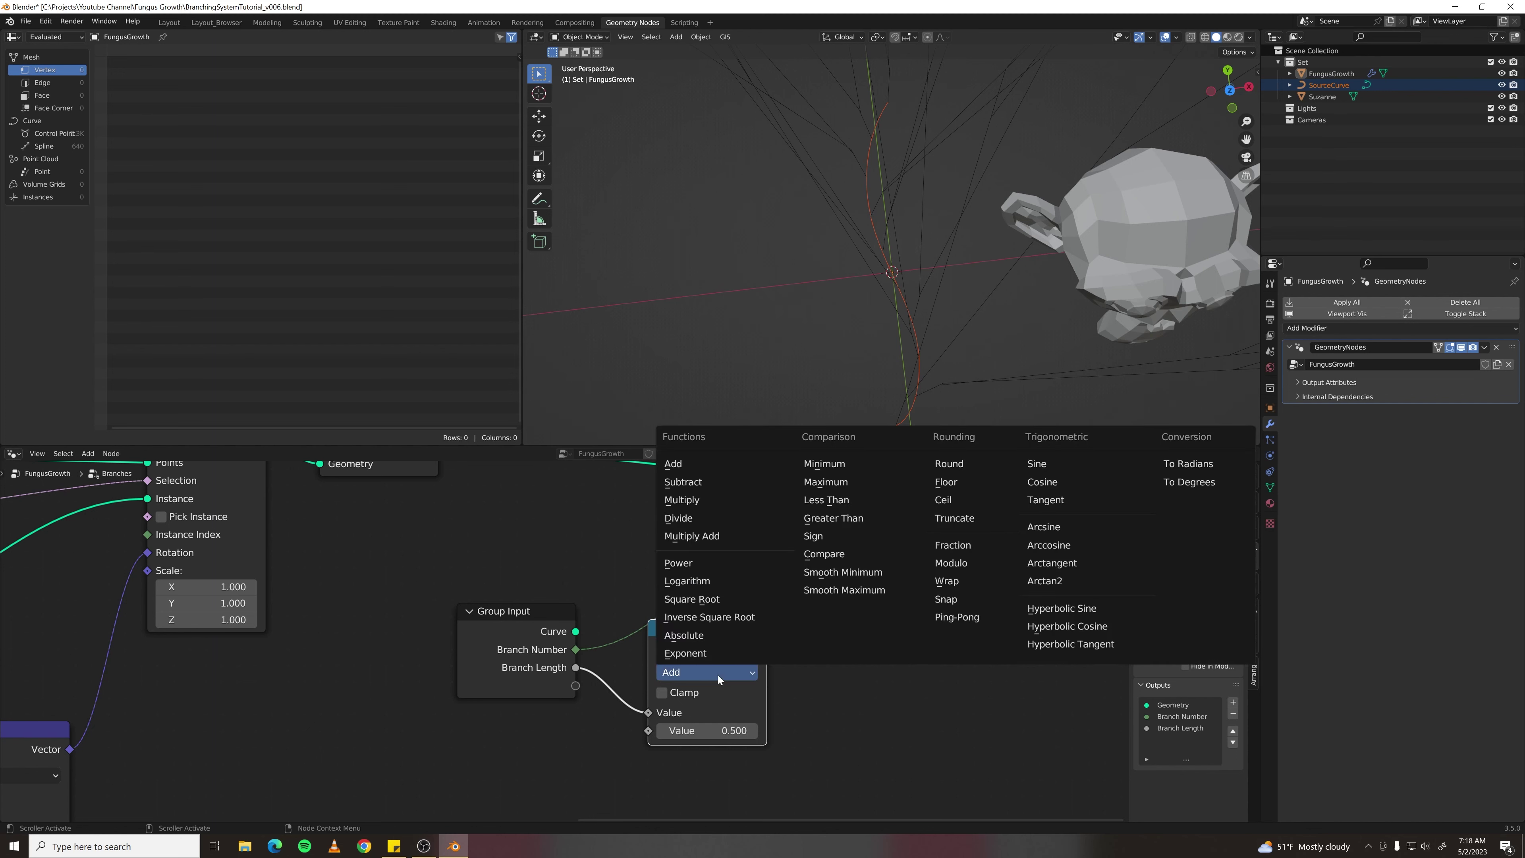
pyautogui.click(704, 503)
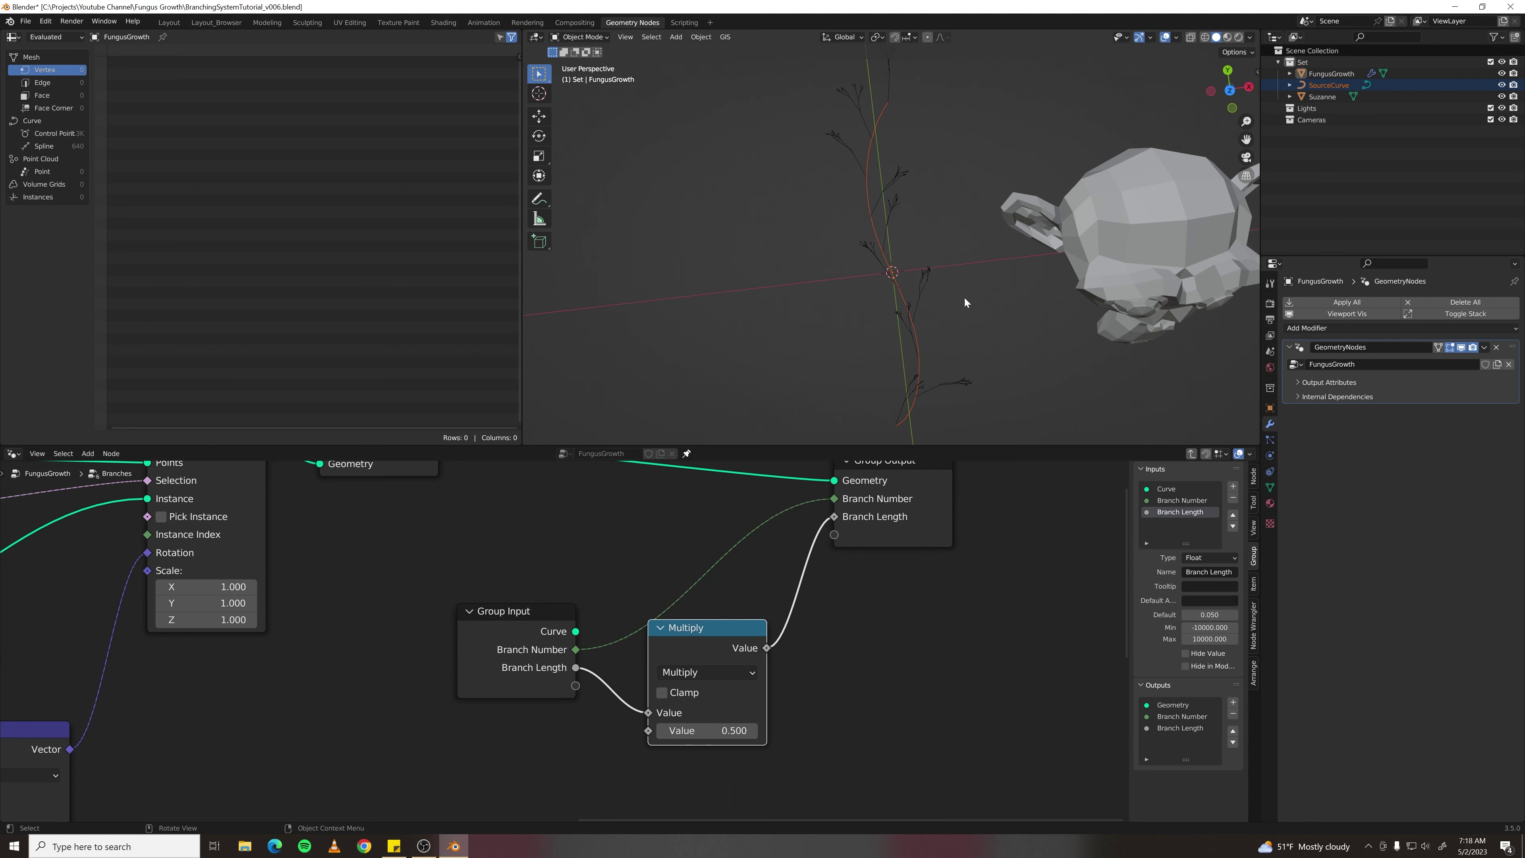
# - Set the Multiply node's second value to 0.85 and check the effect on the branches in the viewport
pyautogui.scroll(5, 900, 290)
pyautogui.scroll(3, 914, 298)
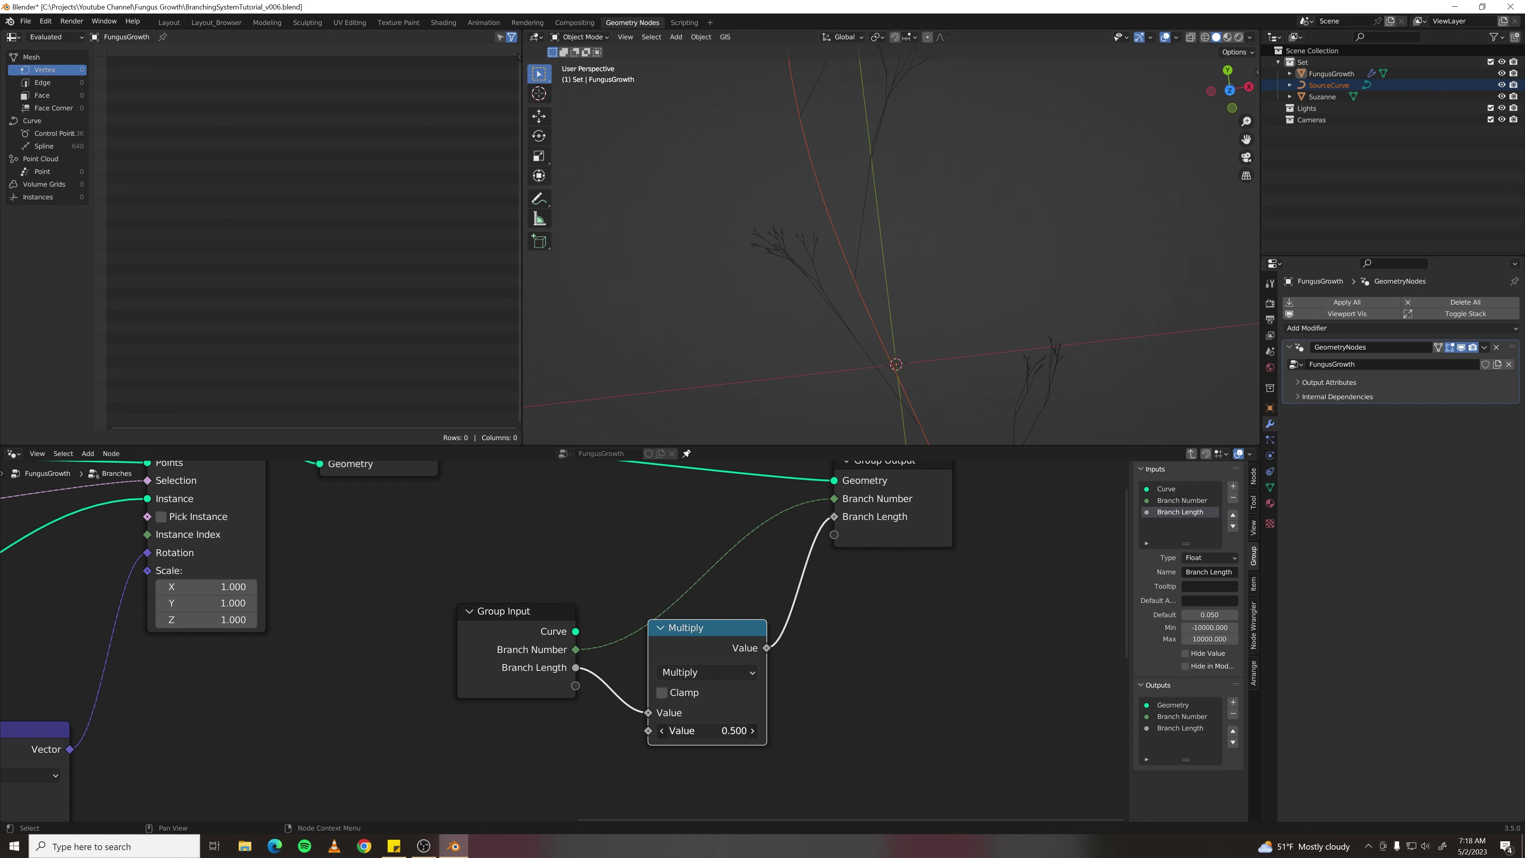
pyautogui.click(704, 729)
pyautogui.write('.85')
pyautogui.press('Return')
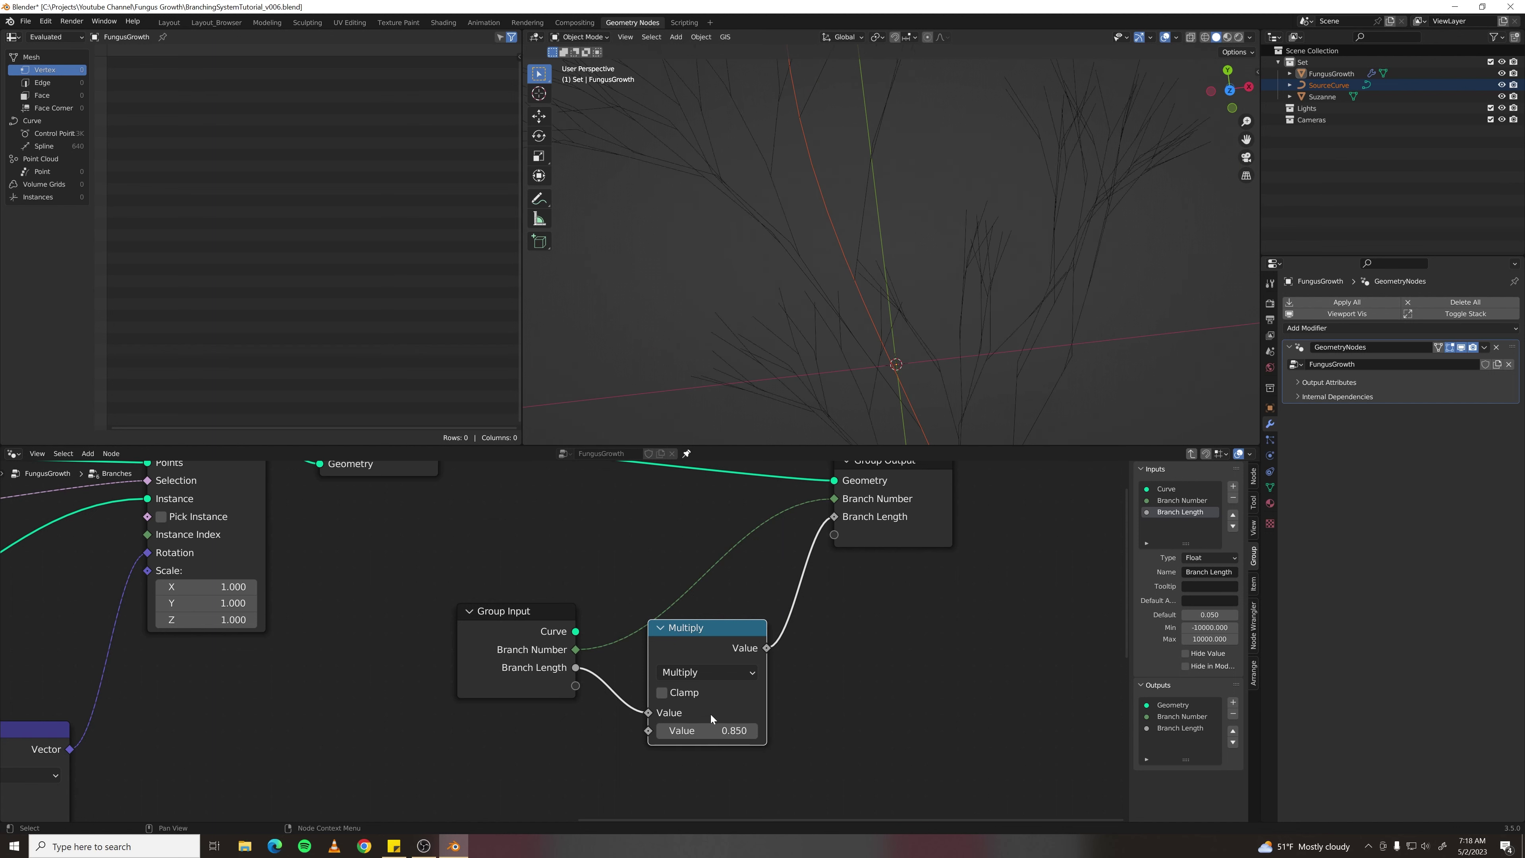
pyautogui.scroll(-4, 837, 243)
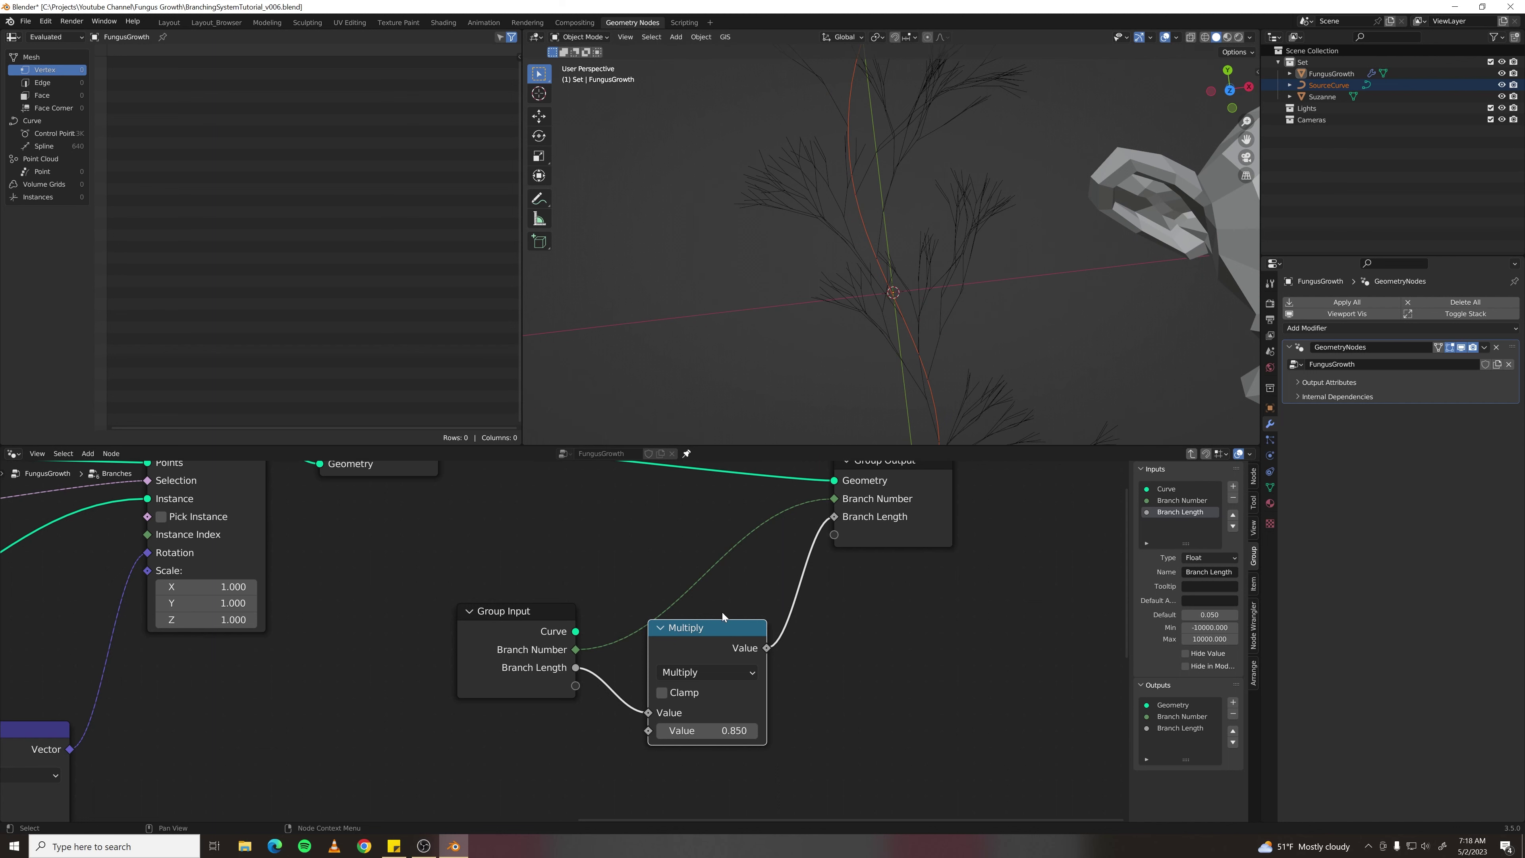
# - Toggle the Multiply node's mute repeatedly to compare the branches with and without the length reduction
pyautogui.press('m')
pyautogui.press('m')
pyautogui.press('m')
pyautogui.press('m')
pyautogui.scroll(-3, 998, 251)
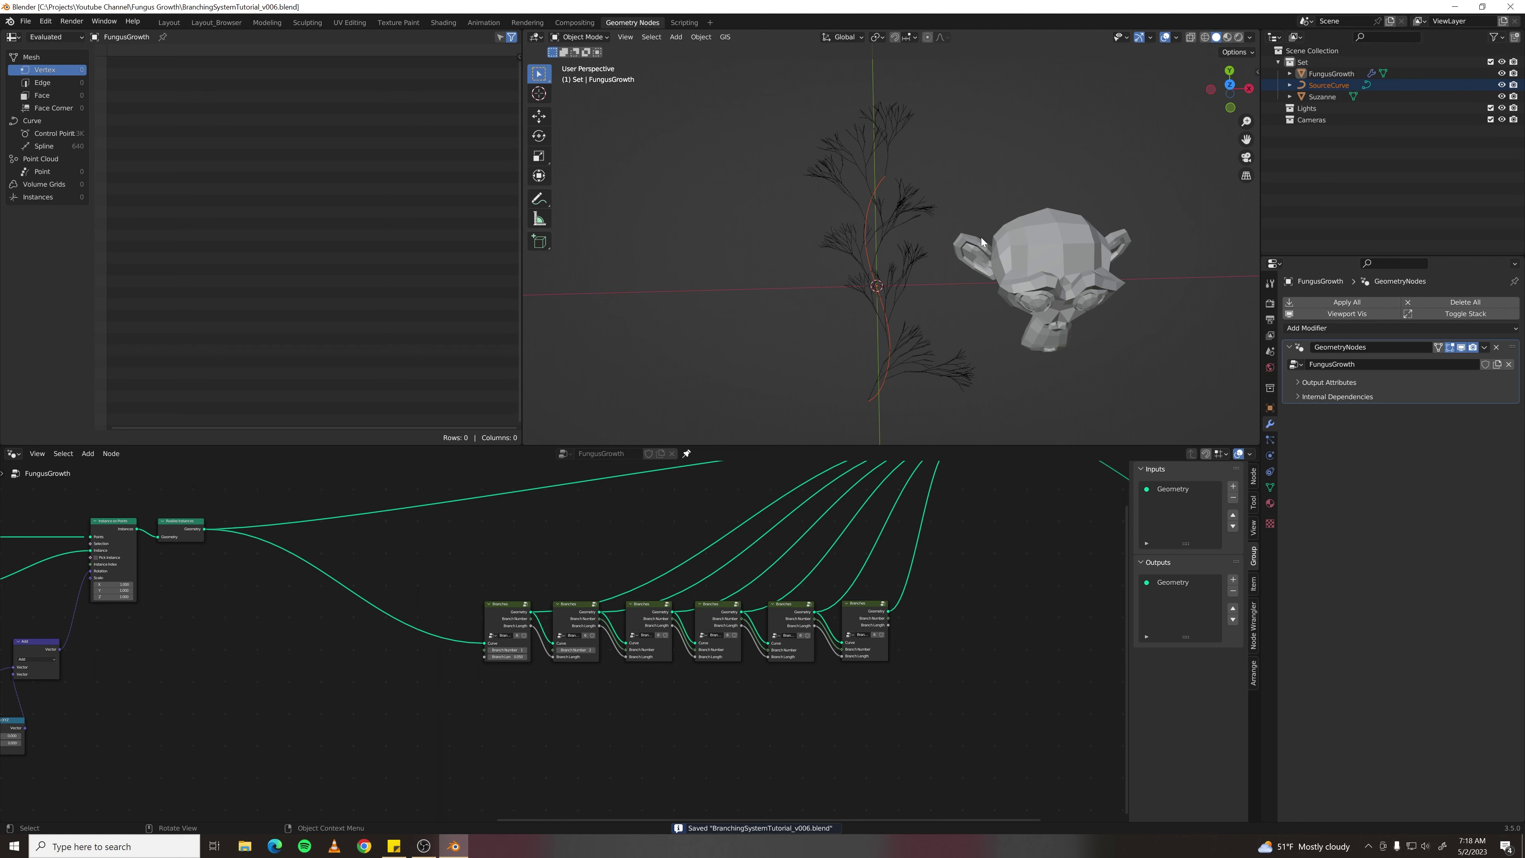
# - Put SourceCurve into edit mode and delete all of its vertices
pyautogui.click(1329, 85)
pyautogui.press('Tab')
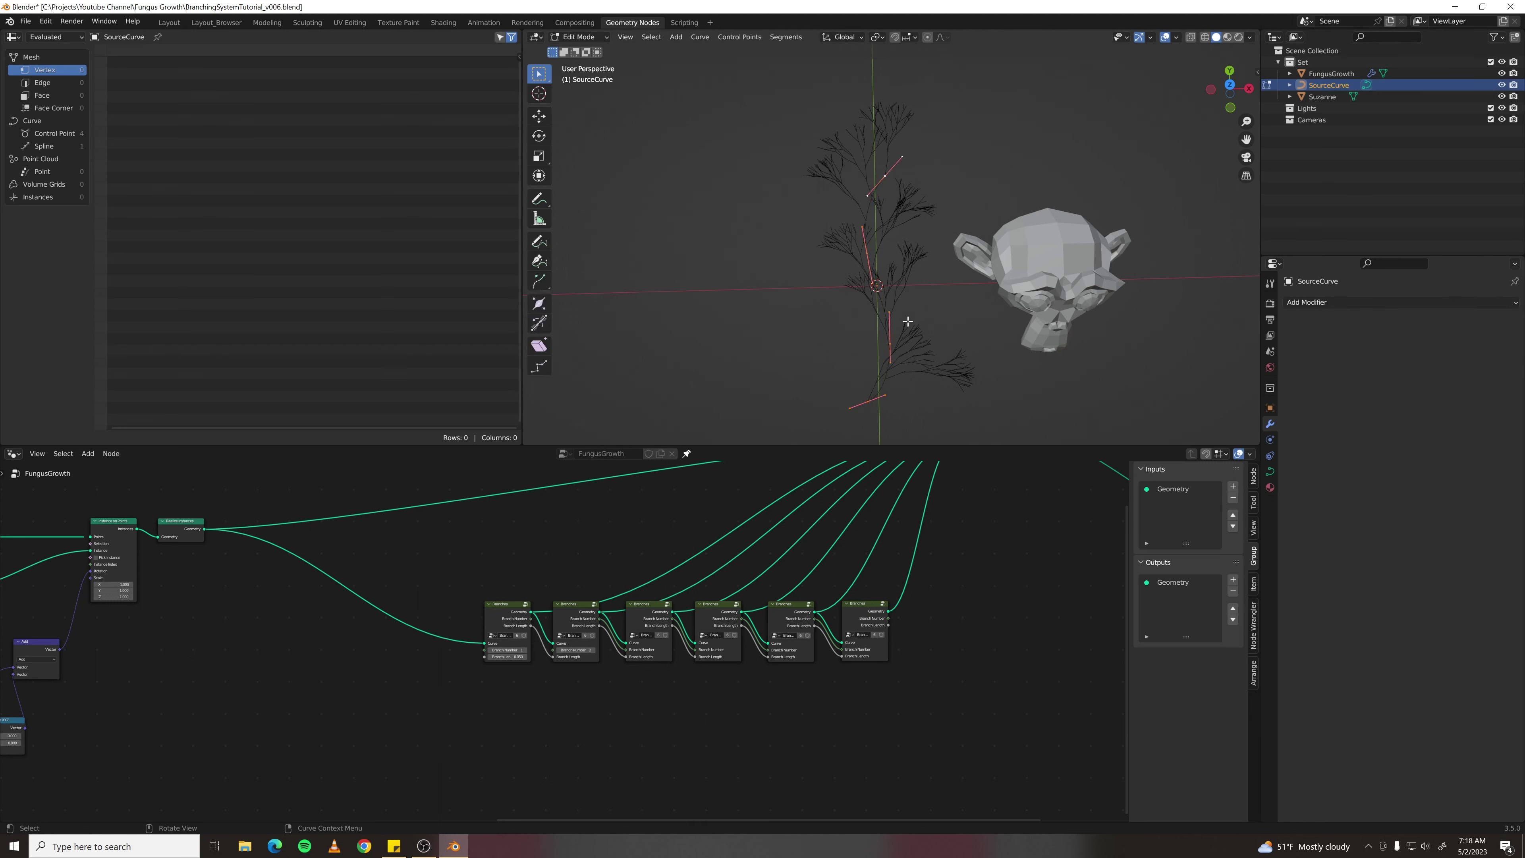
pyautogui.press('x')
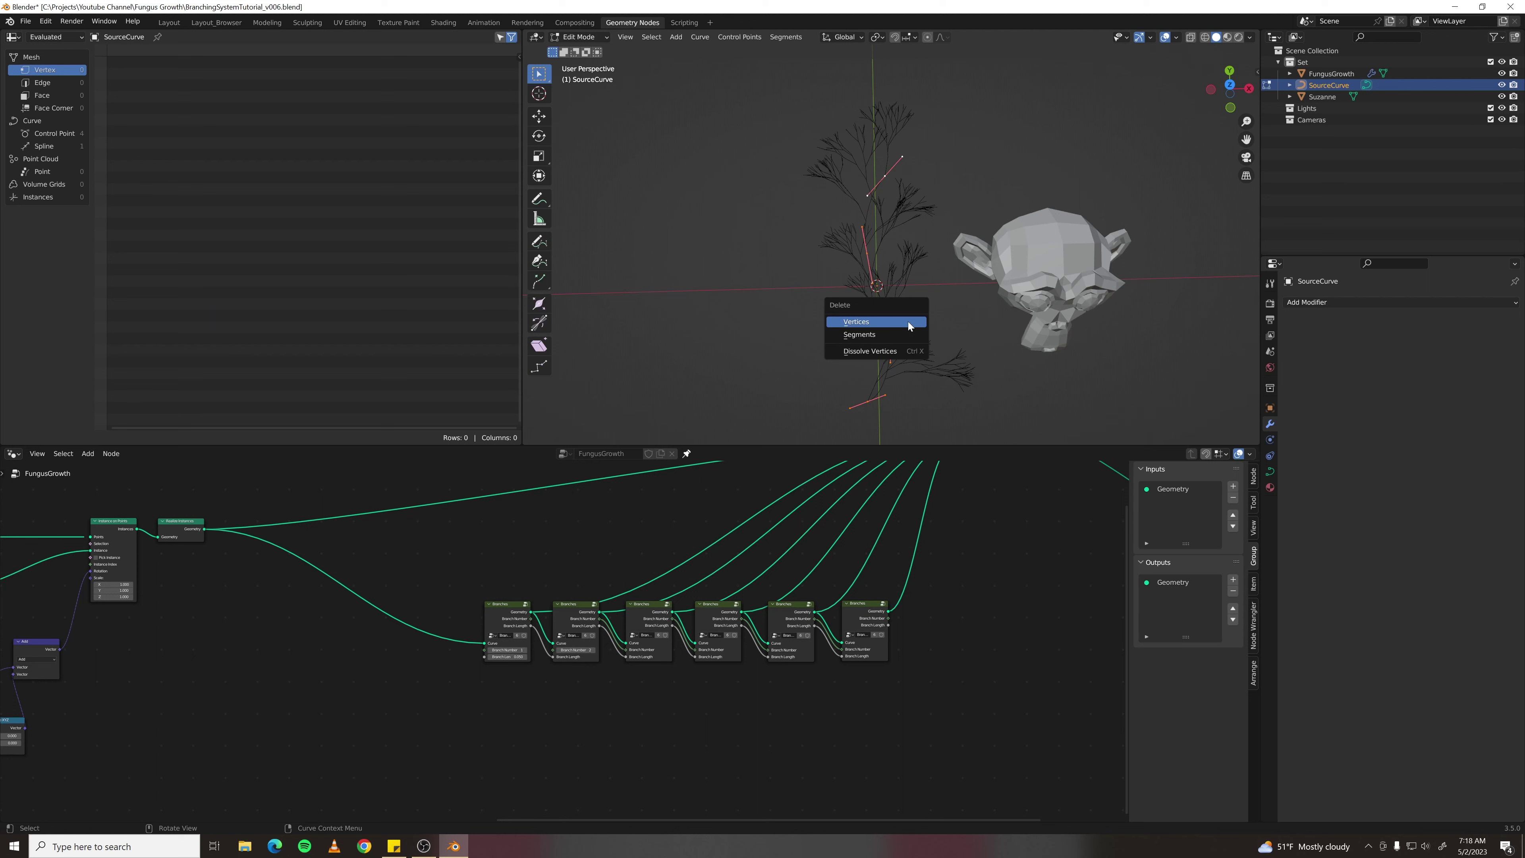
pyautogui.click(908, 326)
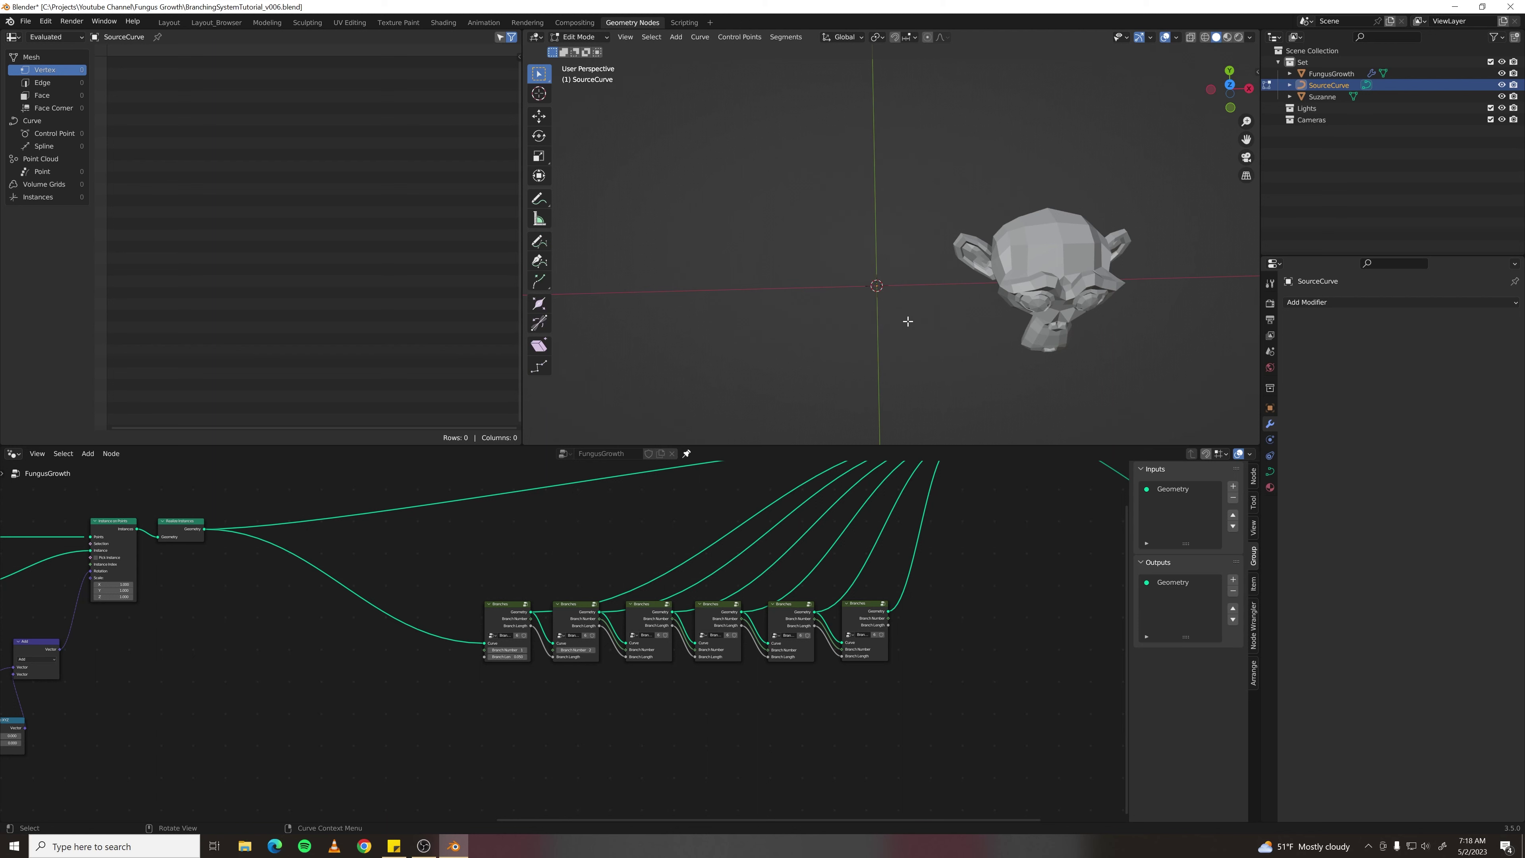
# - Draw several freehand curves in SourceCurve with the Draw tool to test how the branches grow along them
pyautogui.click(539, 242)
pyautogui.moveTo(748, 408)
pyautogui.mouseDown()
pyautogui.moveTo(804, 255)
pyautogui.moveTo(918, 176)
pyautogui.mouseUp()
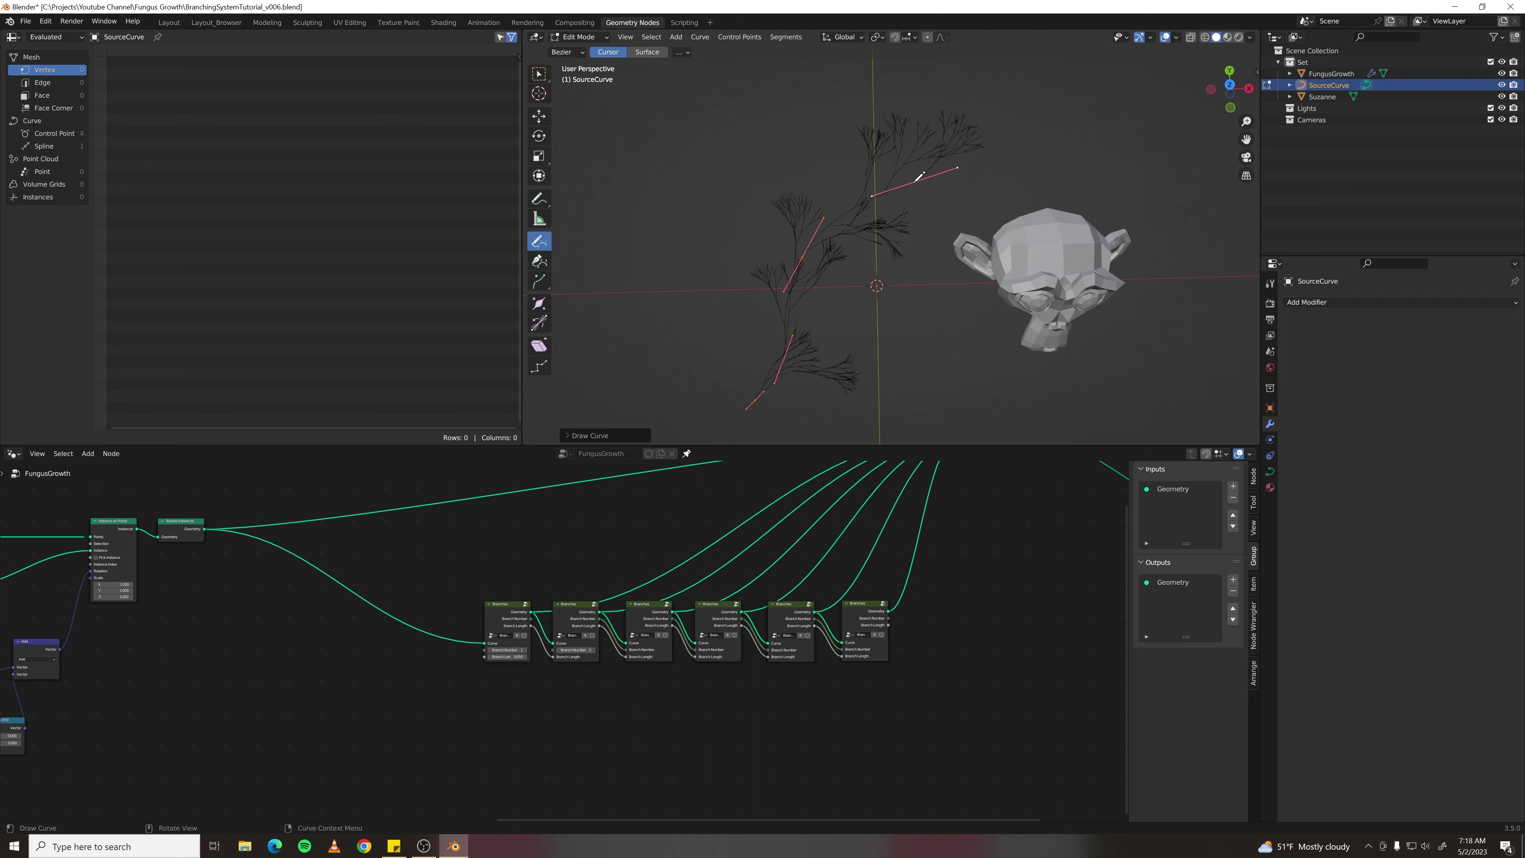
pyautogui.moveTo(681, 253); pyautogui.dragTo(859, 123)
pyautogui.moveTo(973, 121); pyautogui.dragTo(1041, 125)
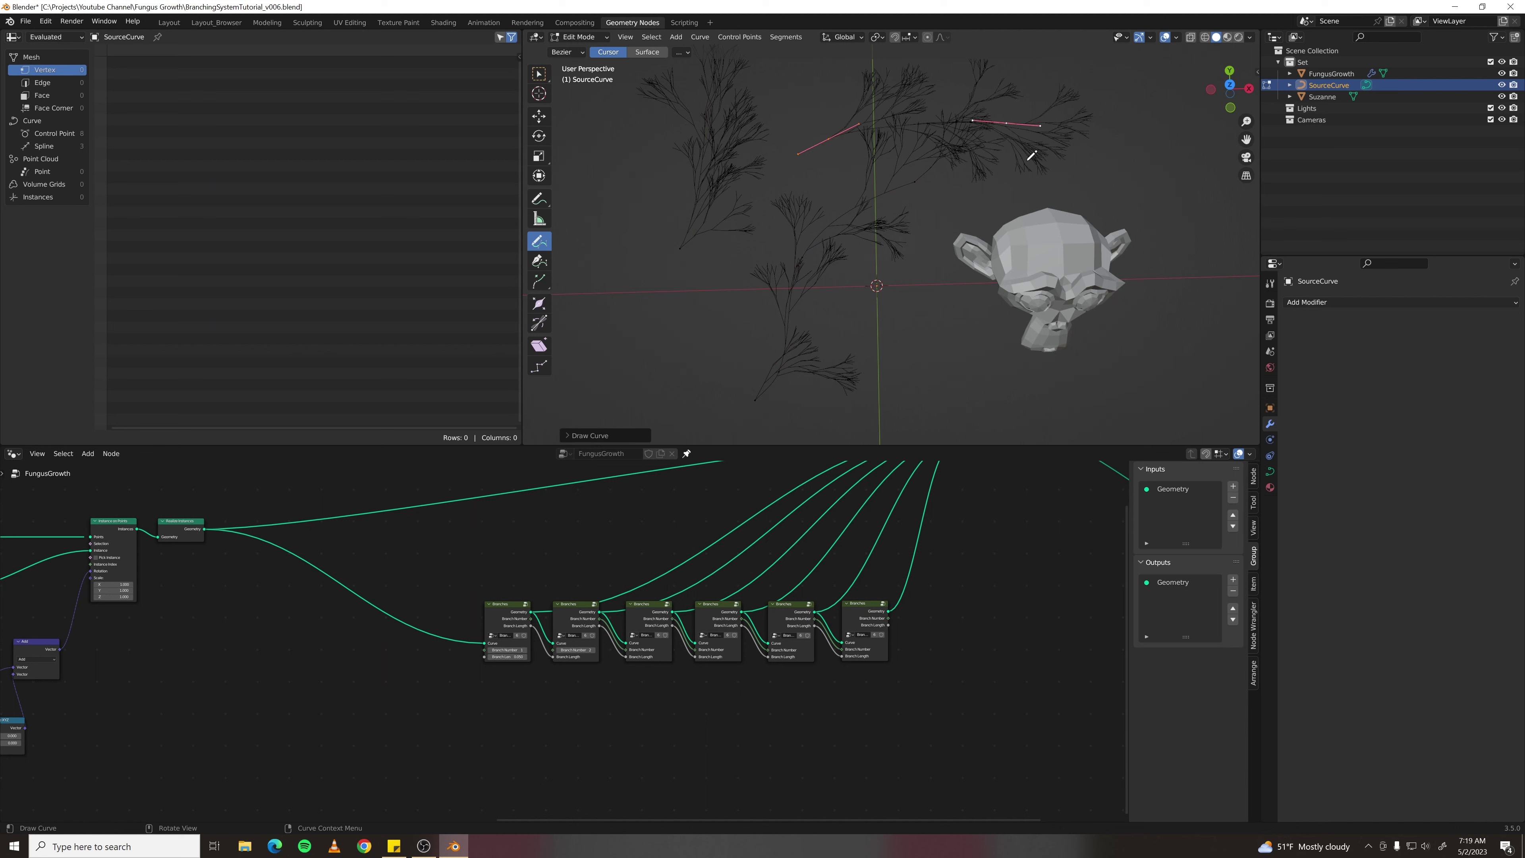
pyautogui.moveTo(890, 430); pyautogui.dragTo(812, 151)
# - Undo the drawn curves, try one more freehand stroke, and undo back to the original SourceCurve
pyautogui.hotkey('ctrl', 'z')
pyautogui.hotkey('ctrl', 'z')
pyautogui.hotkey('ctrl', 'z')
pyautogui.hotkey('ctrl', 'z')
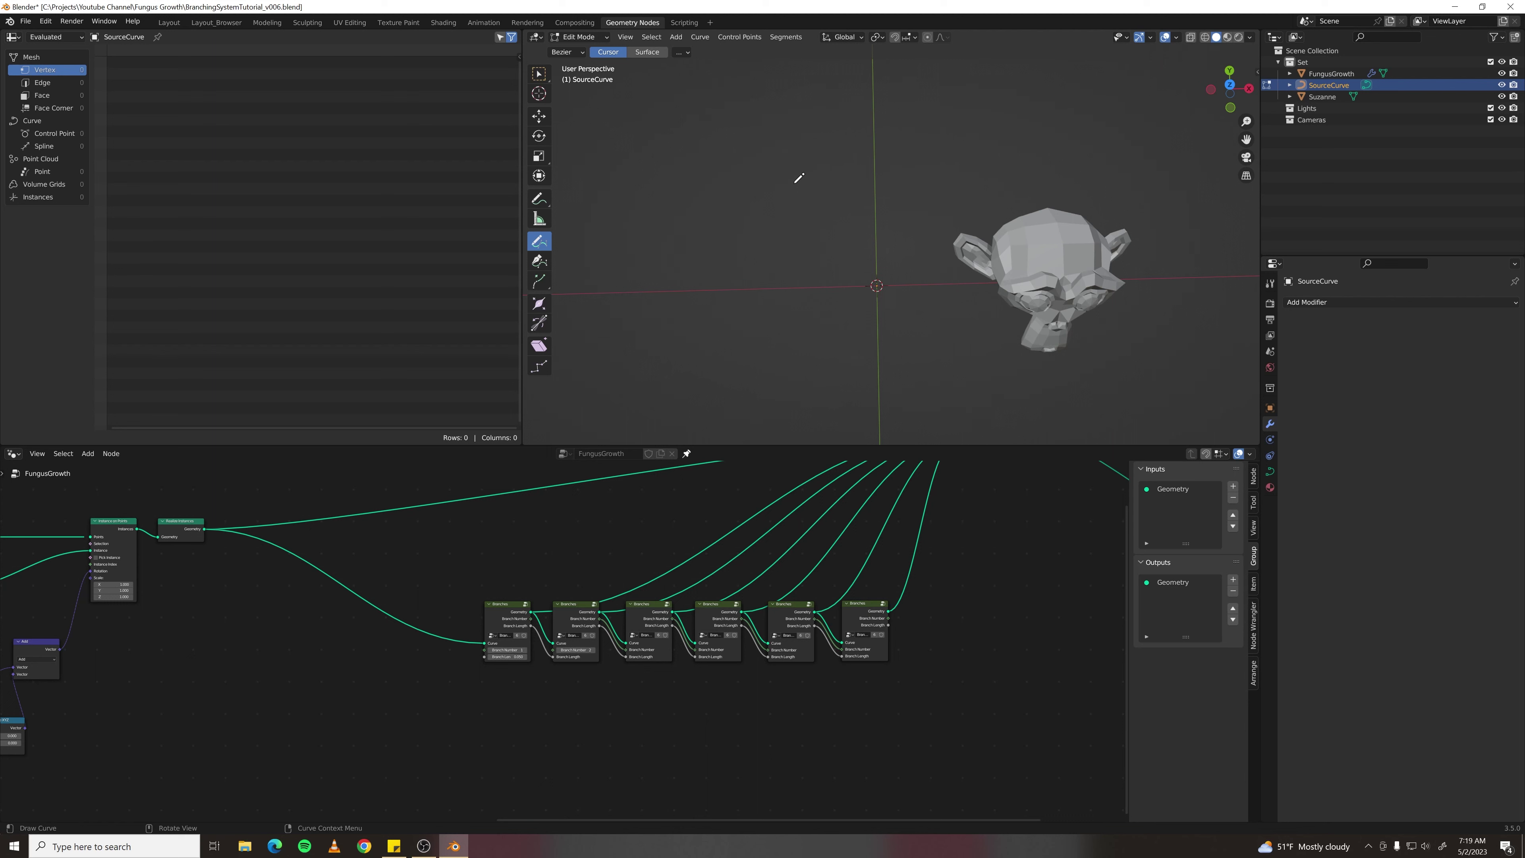
pyautogui.moveTo(716, 319)
pyautogui.mouseDown()
pyautogui.moveTo(852, 278)
pyautogui.moveTo(724, 192)
pyautogui.moveTo(847, 142)
pyautogui.mouseUp()
pyautogui.hotkey('ctrl', 'z')
pyautogui.hotkey('ctrl', 'z')
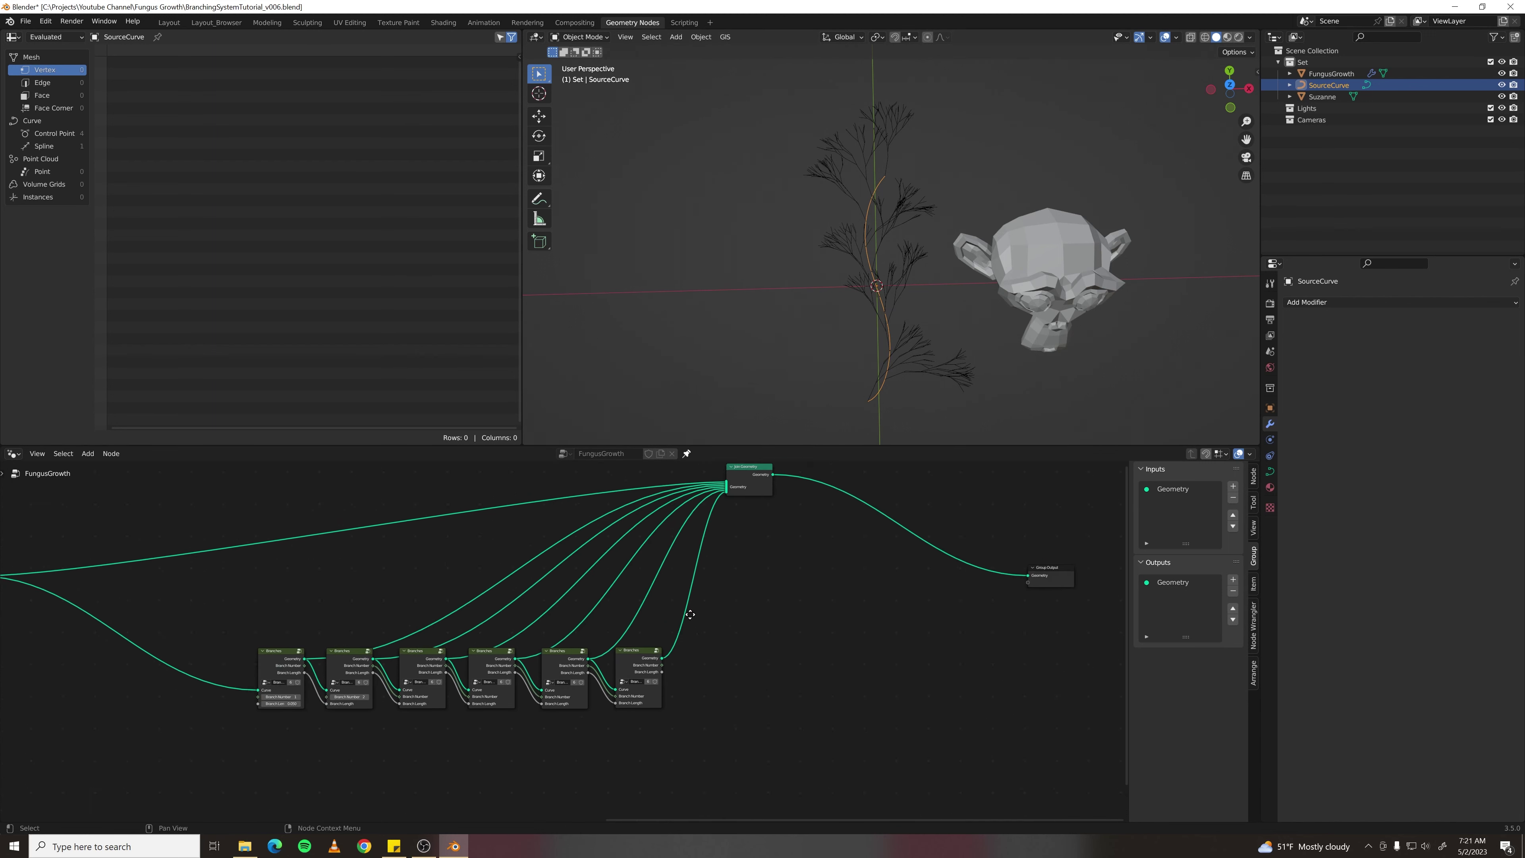
# - Move the Group Output away from Join Geometry and insert a Curve to Mesh node on the link between them
pyautogui.moveTo(1056, 564); pyautogui.dragTo(801, 643, button='middle')
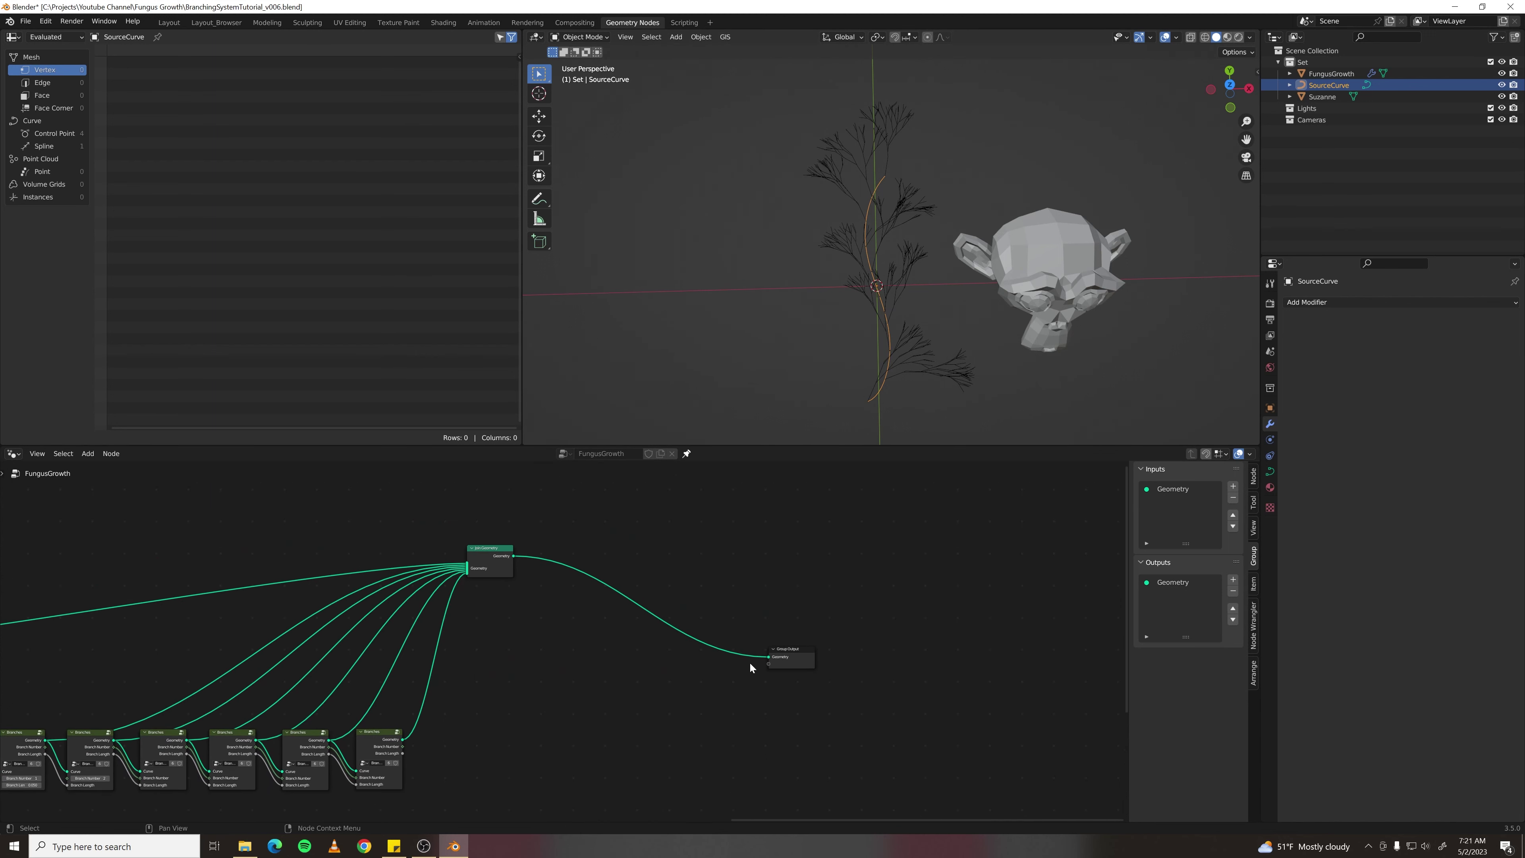
pyautogui.moveTo(801, 642); pyautogui.dragTo(948, 549)
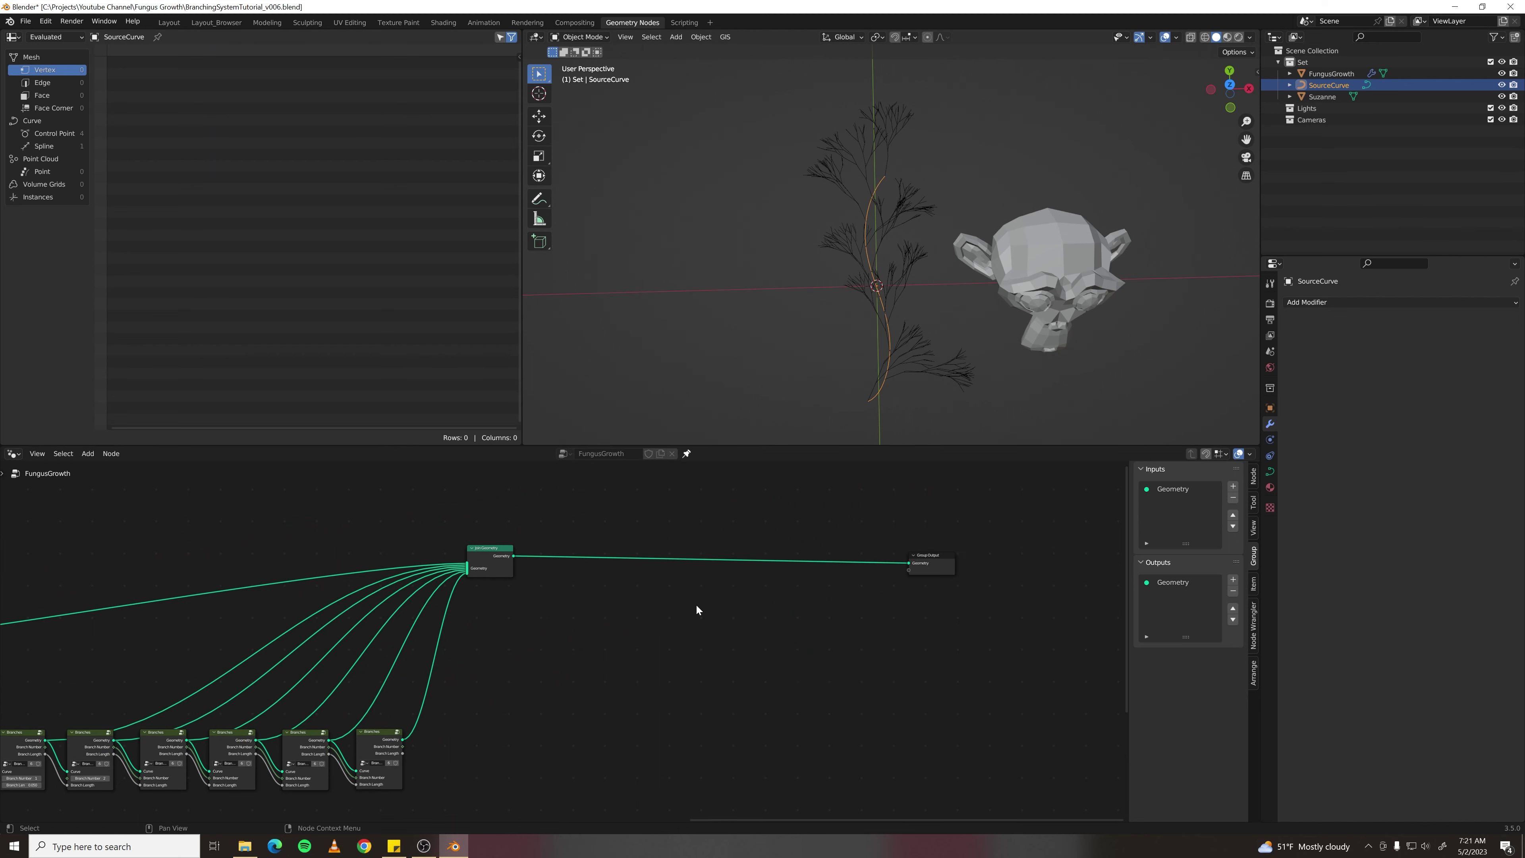
pyautogui.press('F3')
pyautogui.write('curve to me')
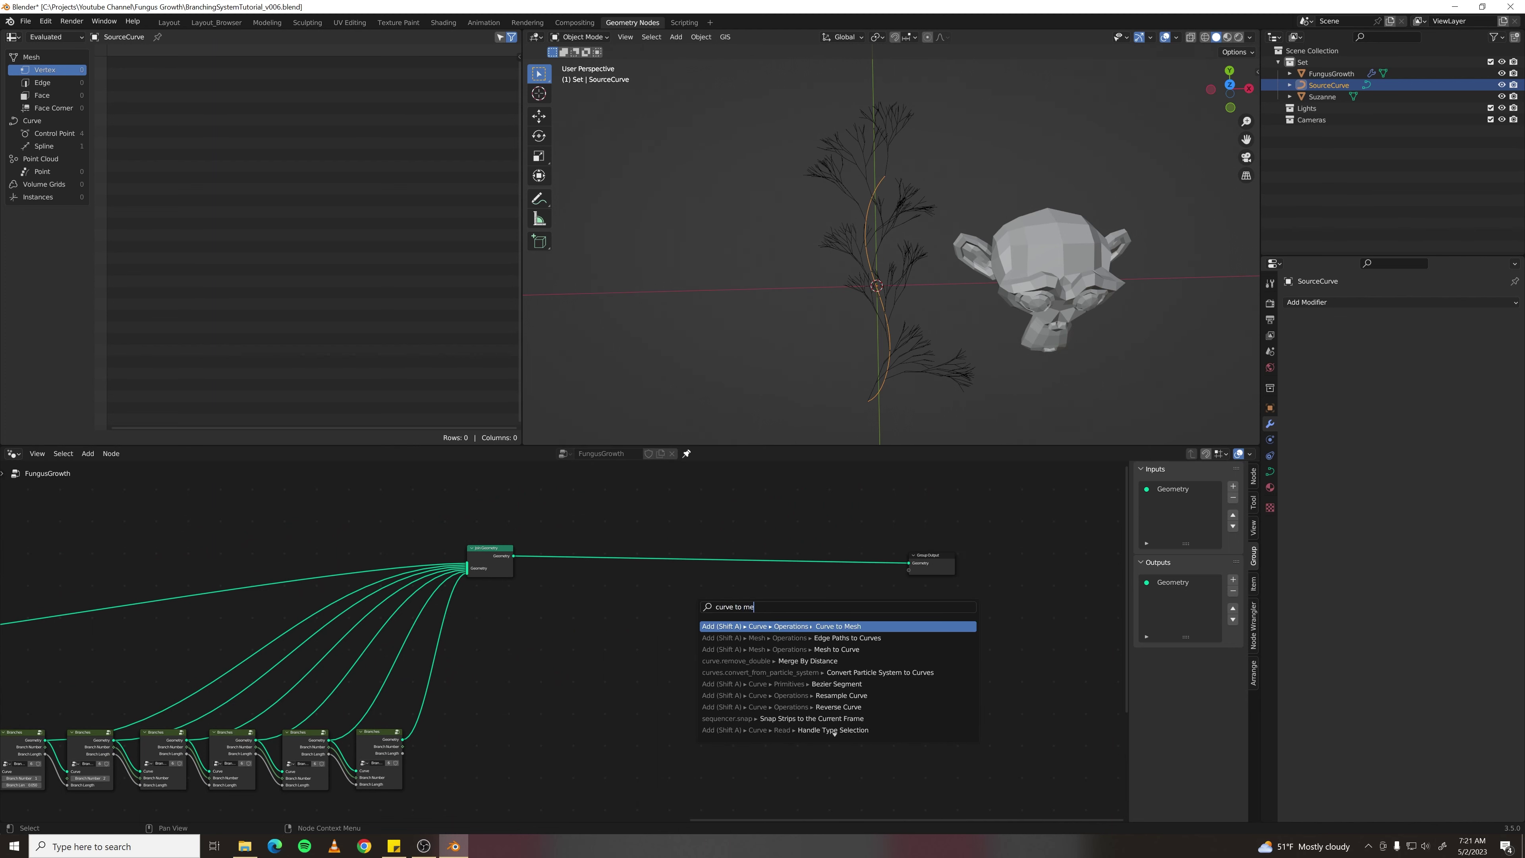
pyautogui.click(839, 650)
pyautogui.click(715, 562)
pyautogui.scroll(3, 614, 553)
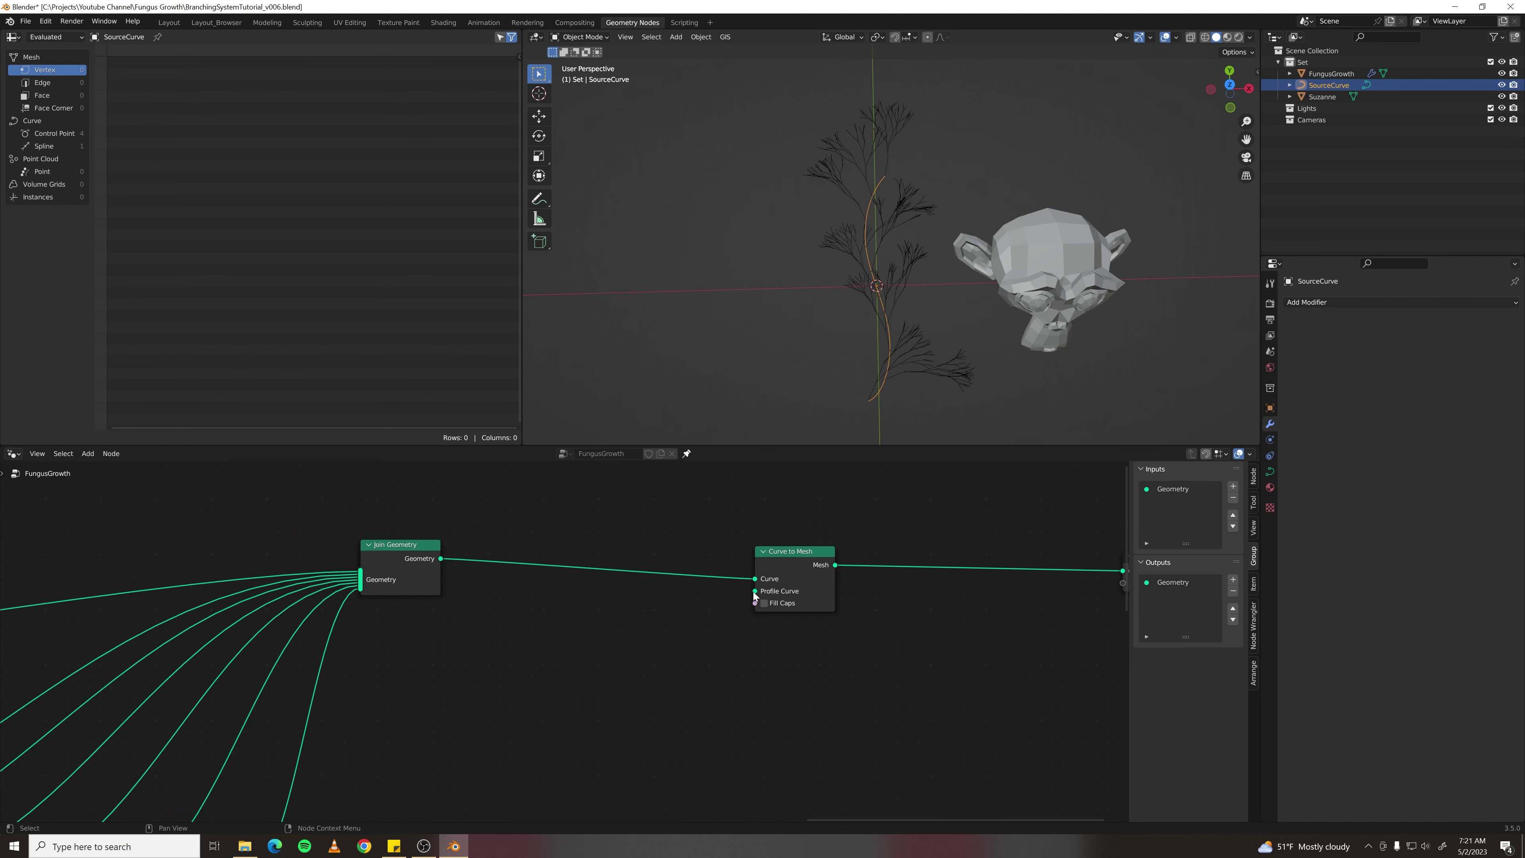
# - Add a Curve Circle node feeding the Profile Curve input of Curve to Mesh
pyautogui.moveTo(755, 591); pyautogui.dragTo(648, 641)
pyautogui.write('curve cir')
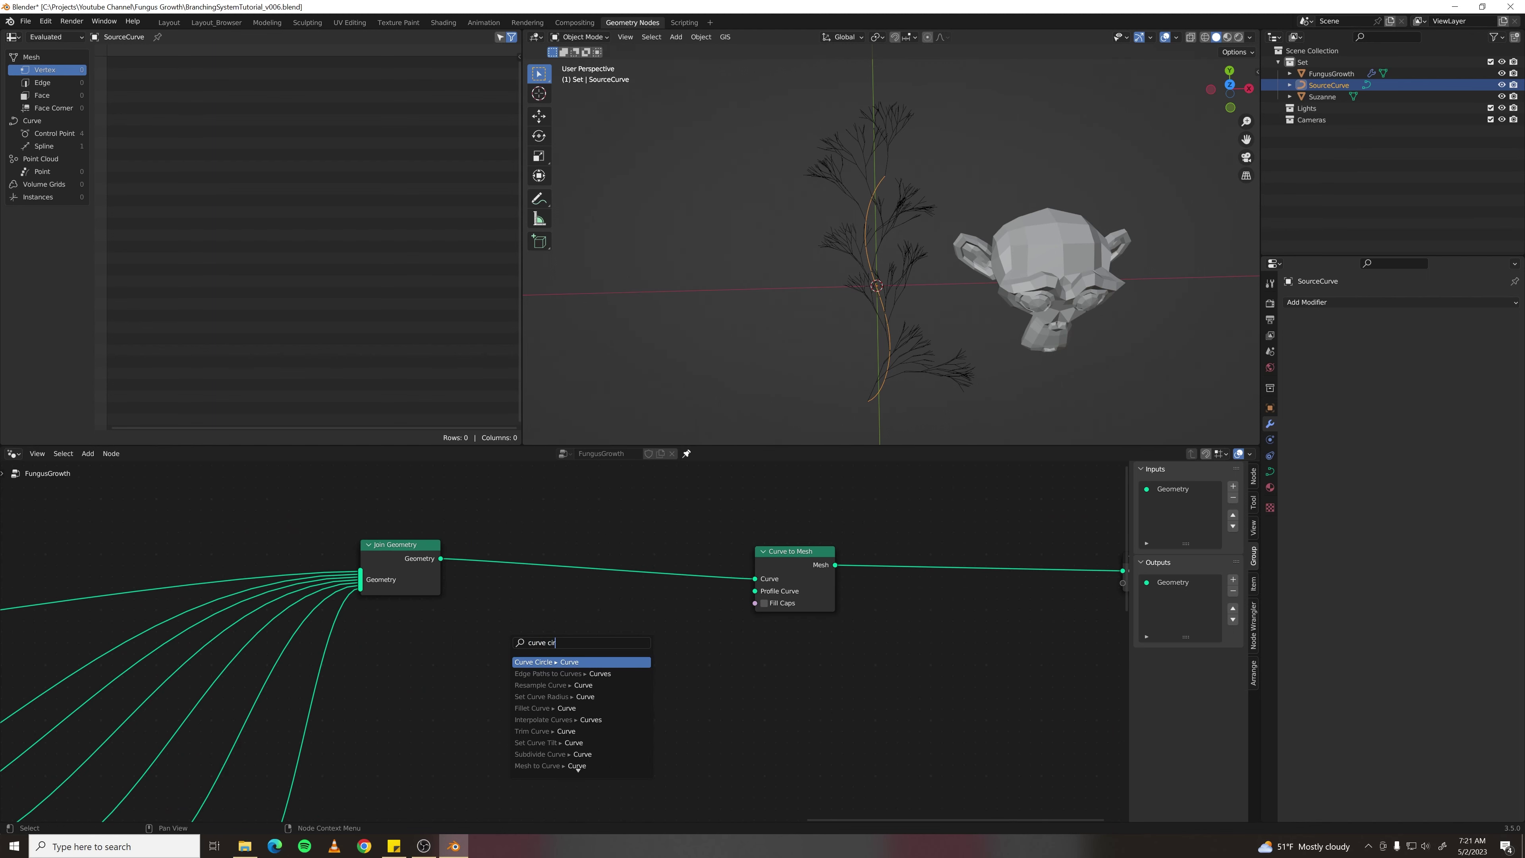
pyautogui.press('Return')
pyautogui.click(725, 712)
# - Set the Curve Circle's radius to 0.5 cm and its resolution to 12
pyautogui.doubleClick(637, 685)
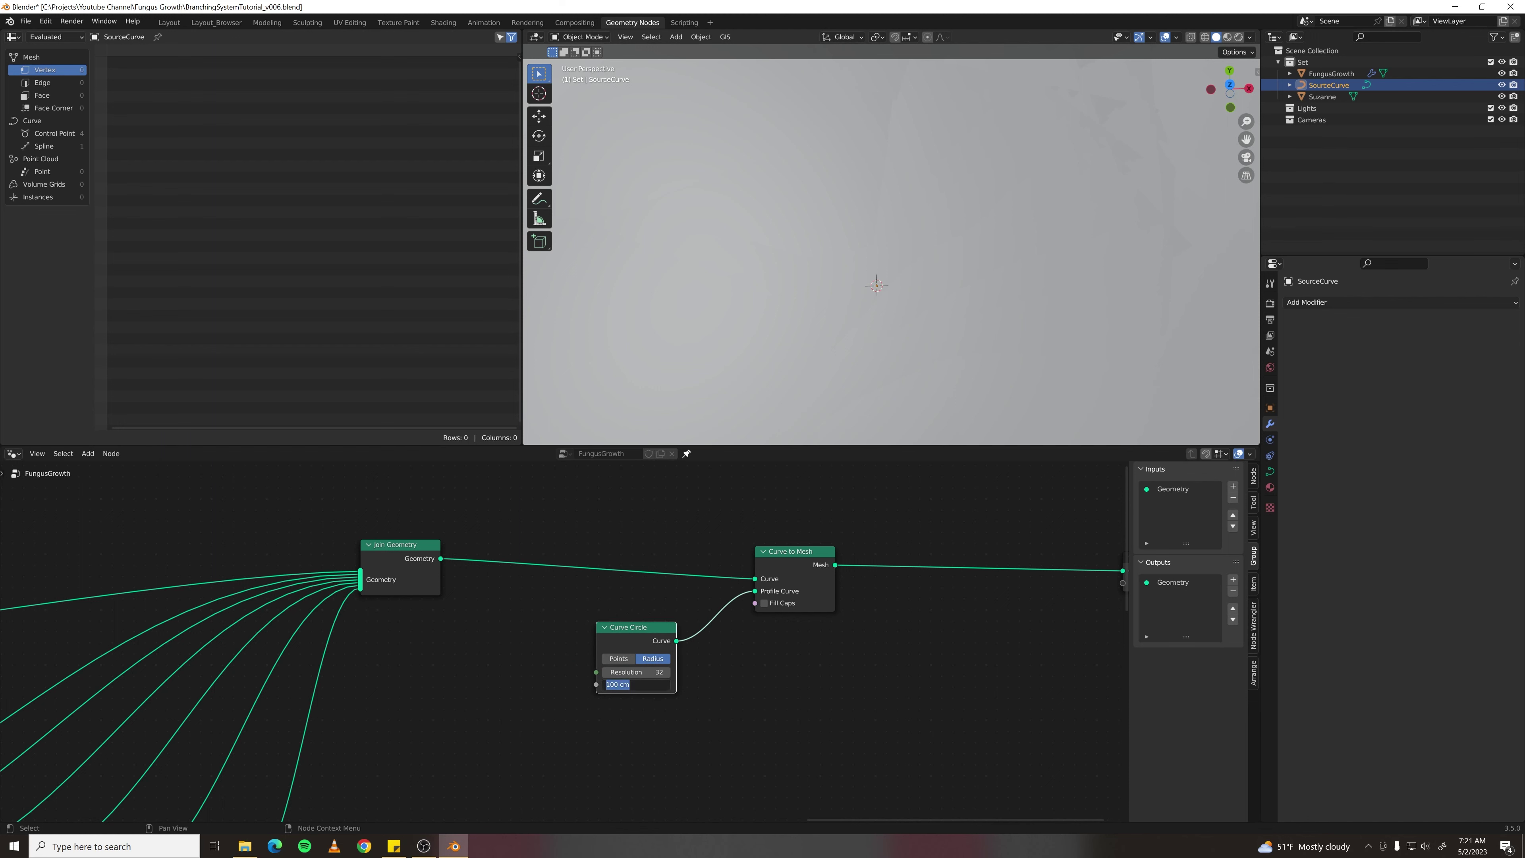
pyautogui.write('.5')
pyautogui.press('Return')
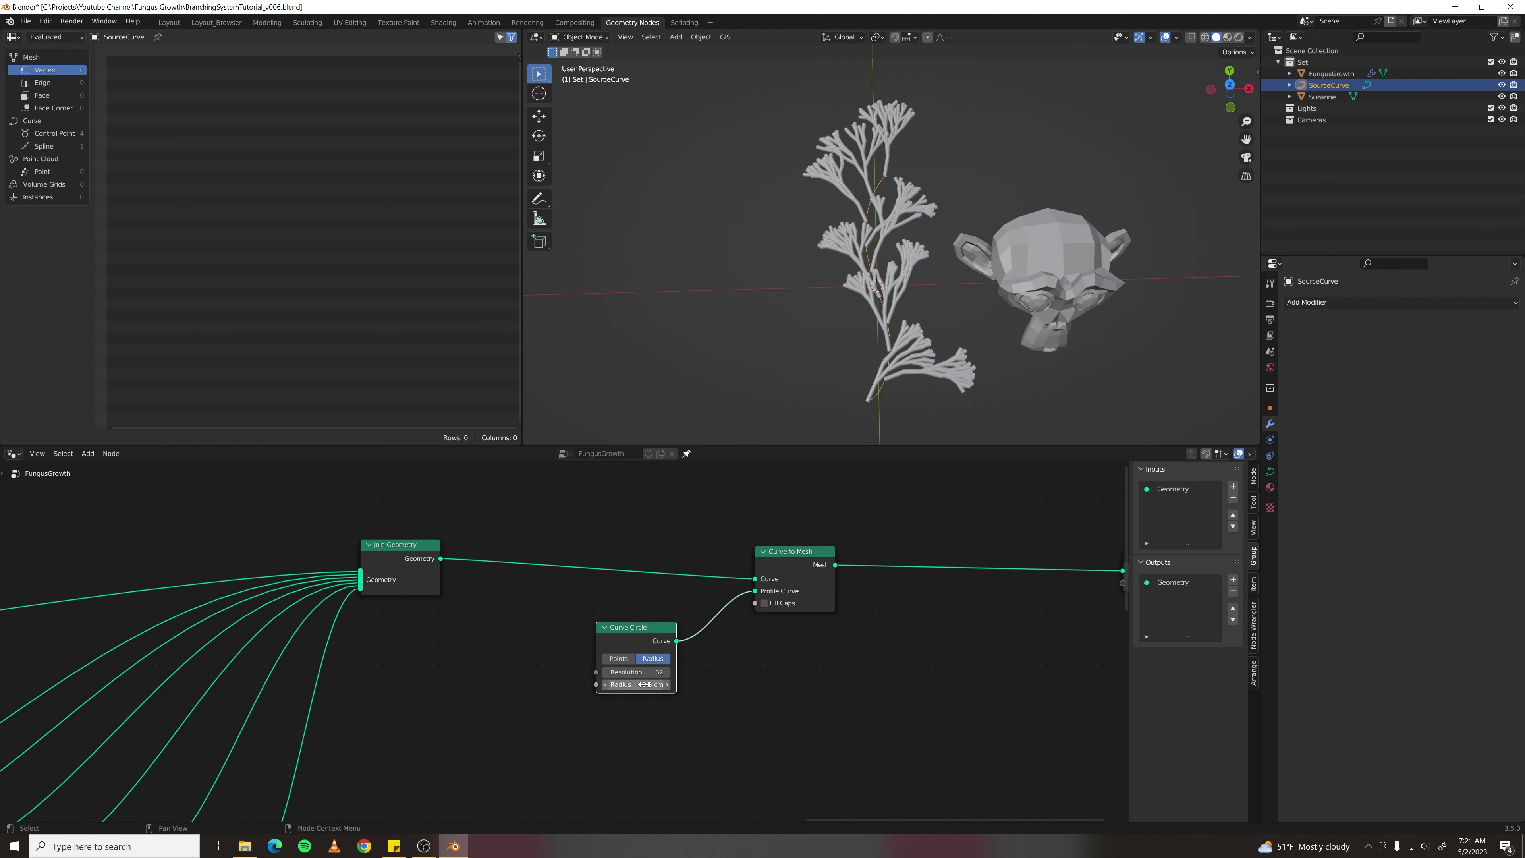
pyautogui.click(647, 673)
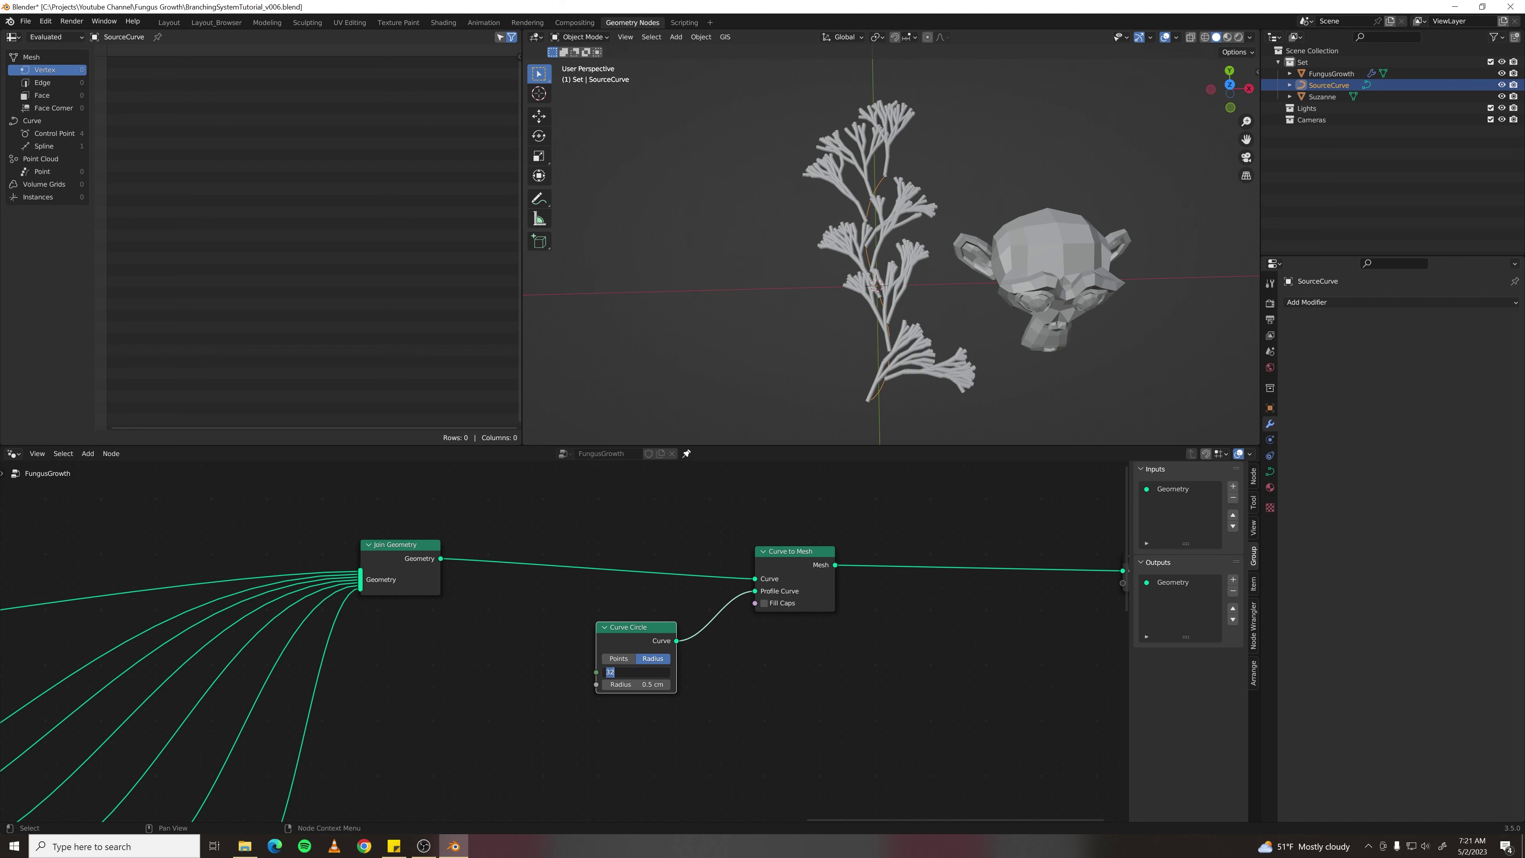
pyautogui.write('12')
pyautogui.press('Return')
pyautogui.click(558, 646)
# - Open the first Branches group and move its second Group Input, Multiply and Group Output nodes well away from Realize Instances
pyautogui.scroll(-7, 558, 644)
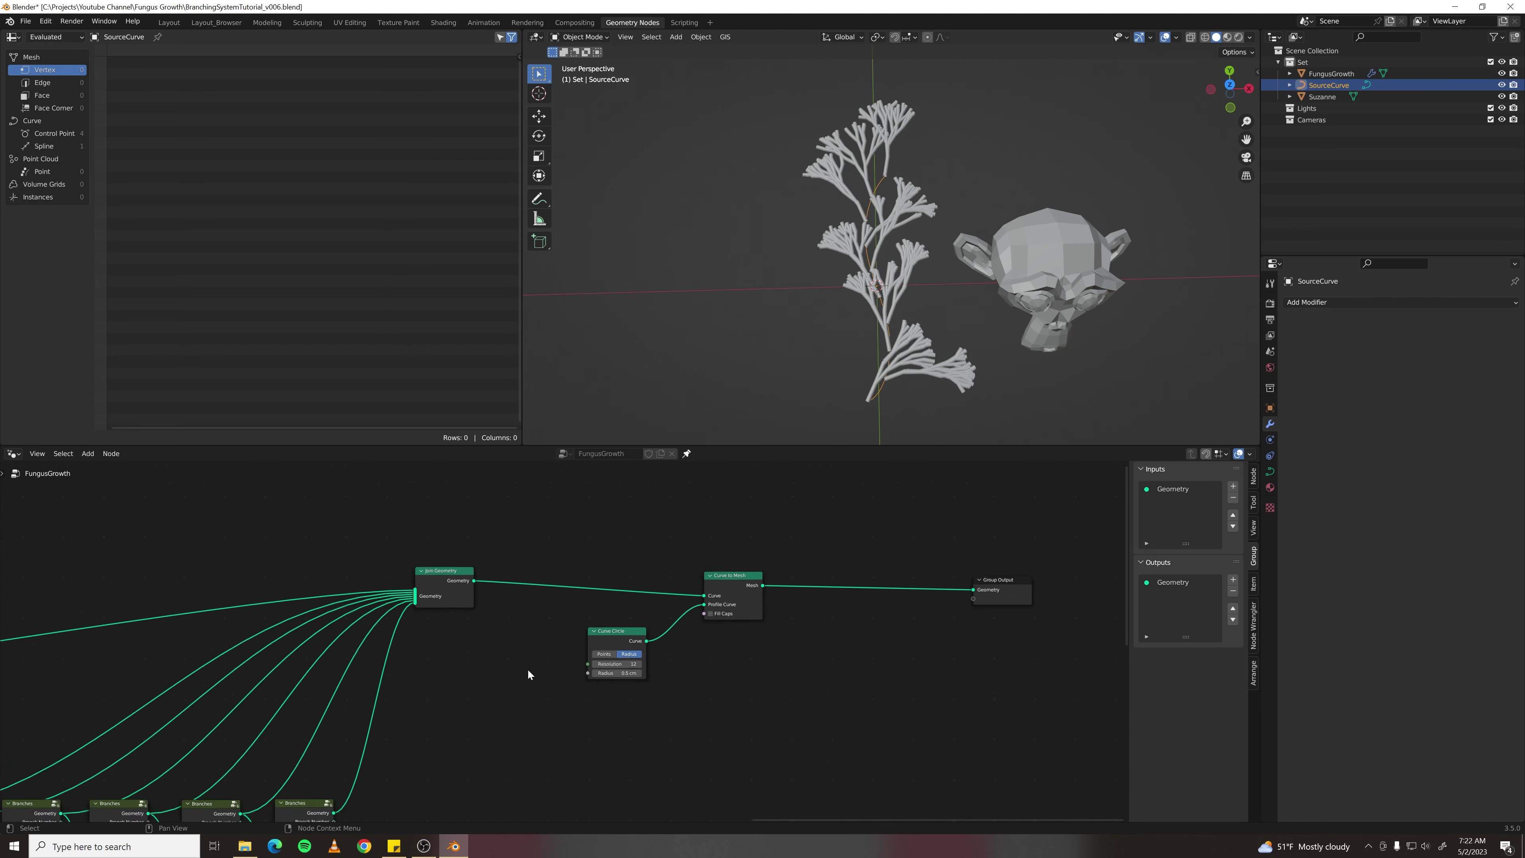
pyautogui.moveTo(466, 679); pyautogui.dragTo(841, 573, button='middle')
pyautogui.scroll(2, 320, 700)
pyautogui.moveTo(290, 690); pyautogui.dragTo(453, 663, button='middle')
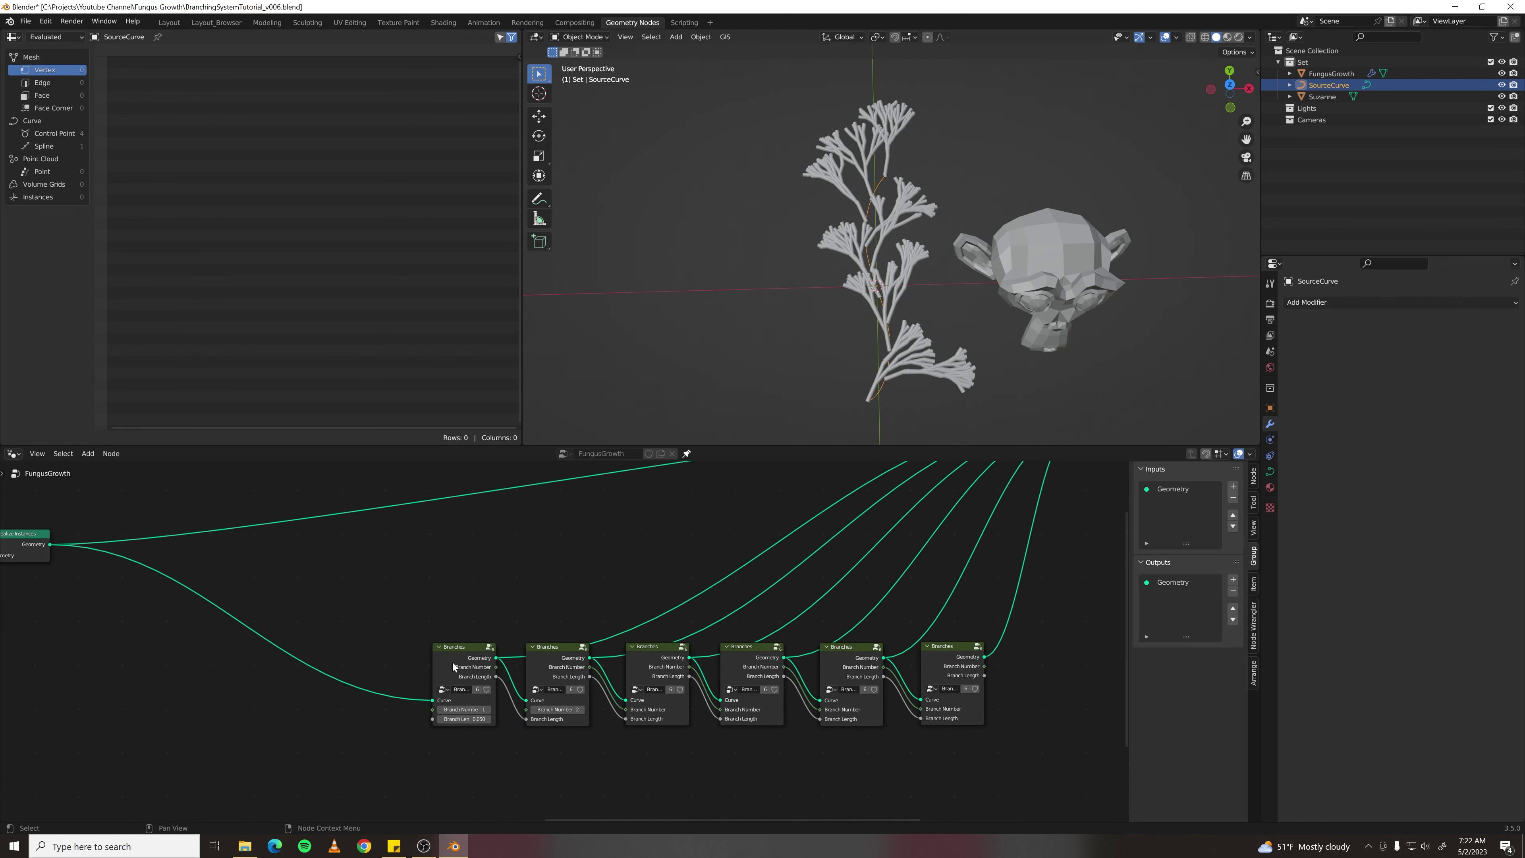
pyautogui.press('Tab')
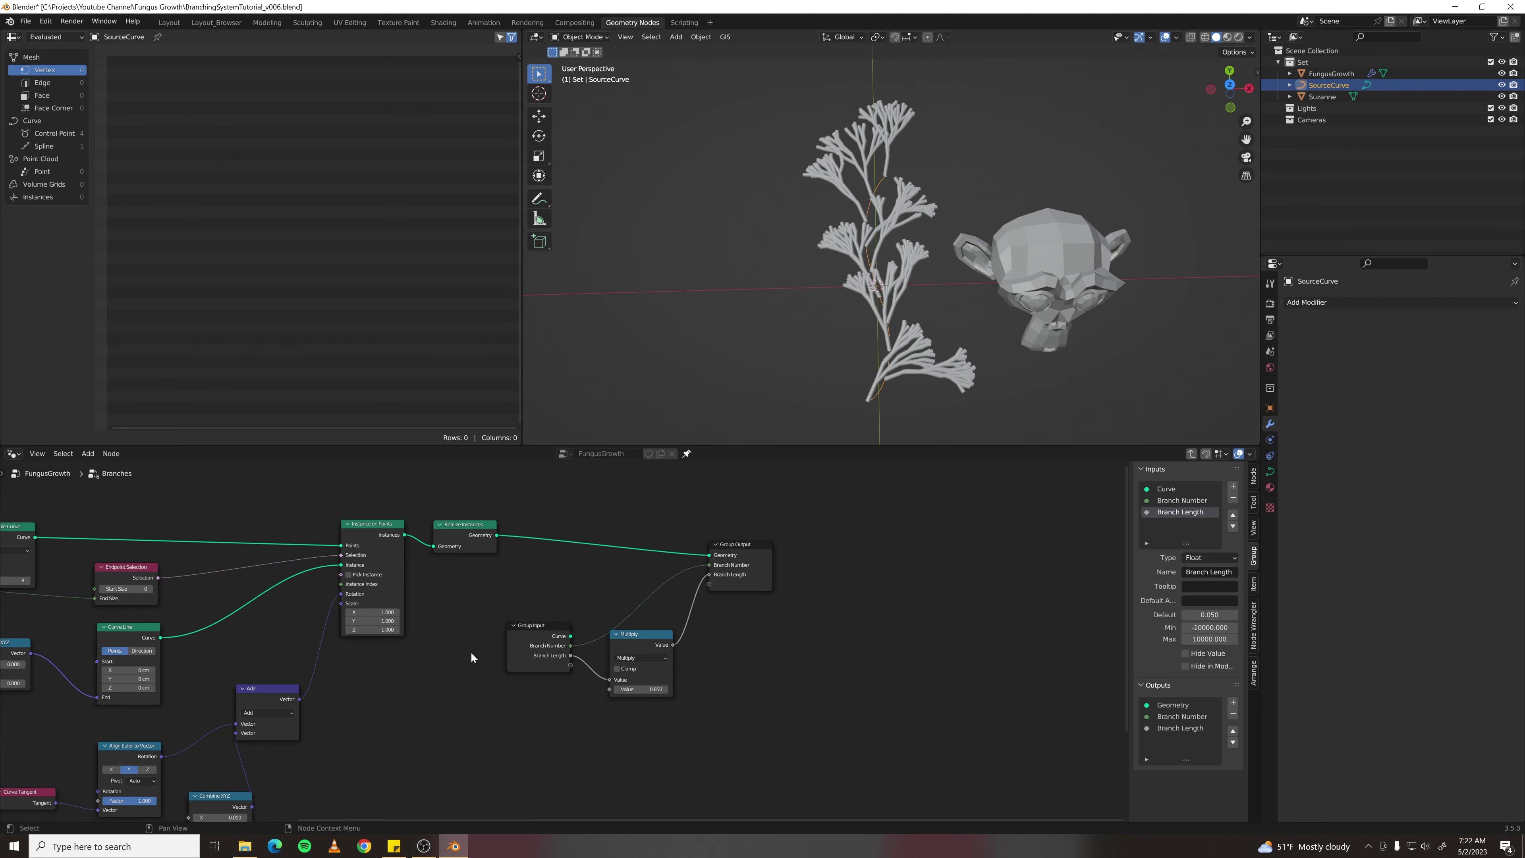
pyautogui.moveTo(543, 542); pyautogui.dragTo(773, 695)
pyautogui.scroll(-6, 667, 698)
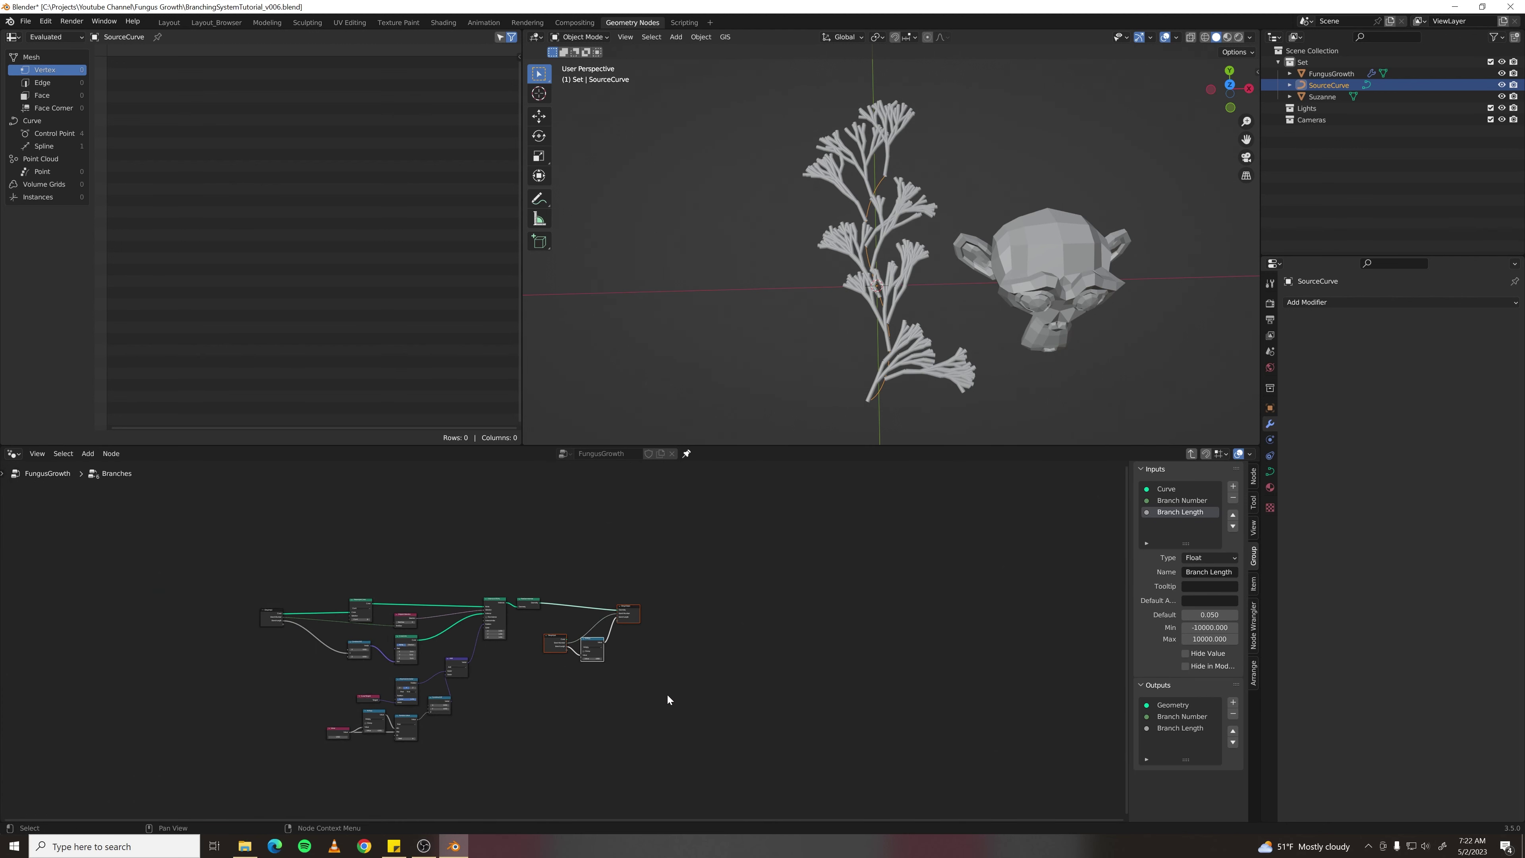
pyautogui.moveTo(517, 702); pyautogui.dragTo(344, 683, button='middle')
pyautogui.press('g')
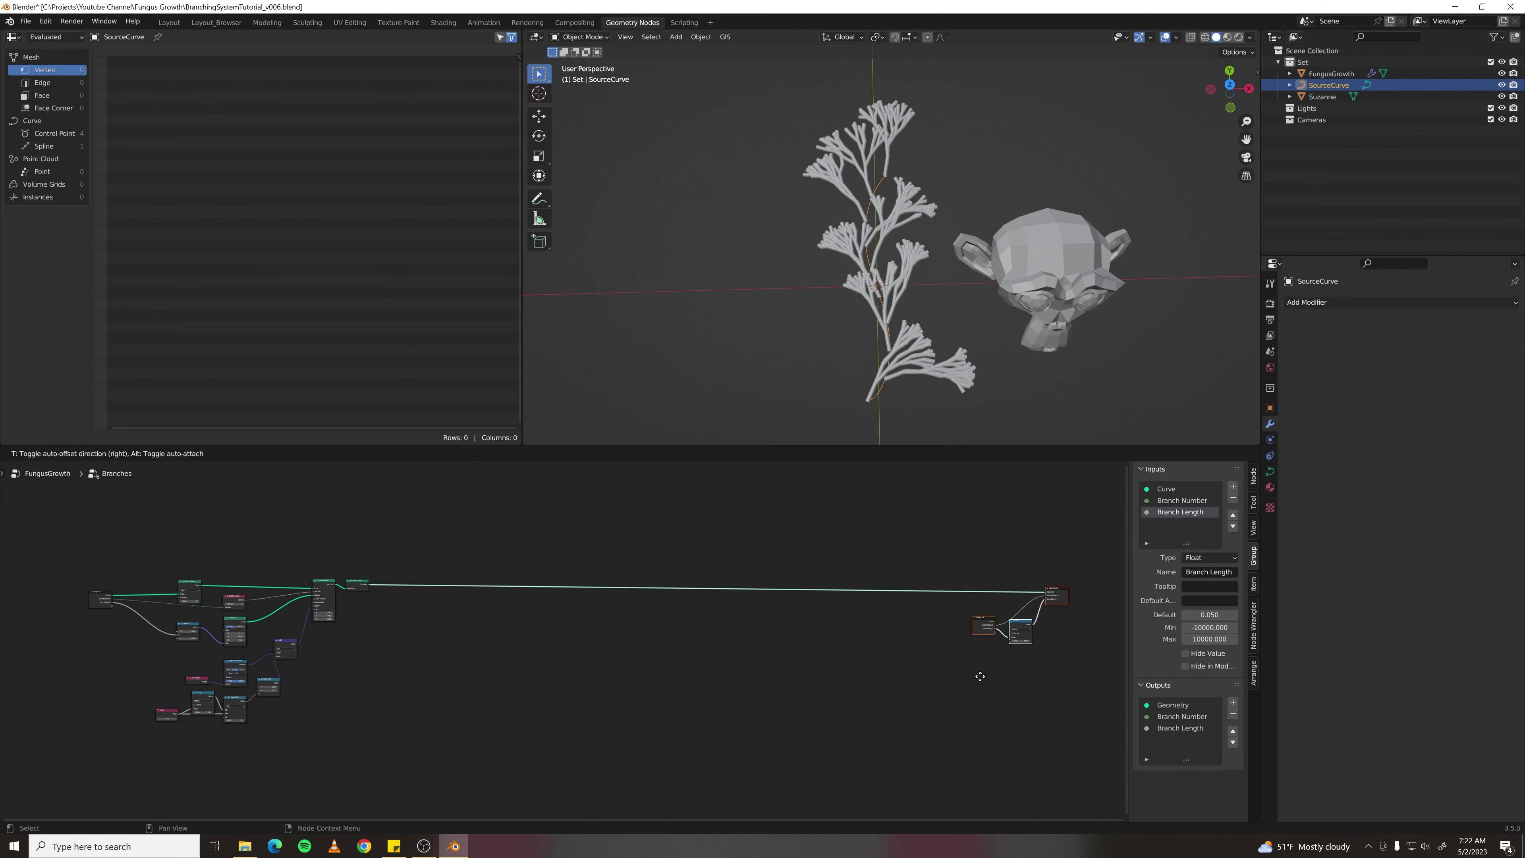
pyautogui.click(1095, 676)
# - Insert a Set Curve Radius node on the link between Realize Instances and the Group Output
pyautogui.scroll(2, 1095, 676)
pyautogui.moveTo(481, 610); pyautogui.dragTo(271, 618, button='middle')
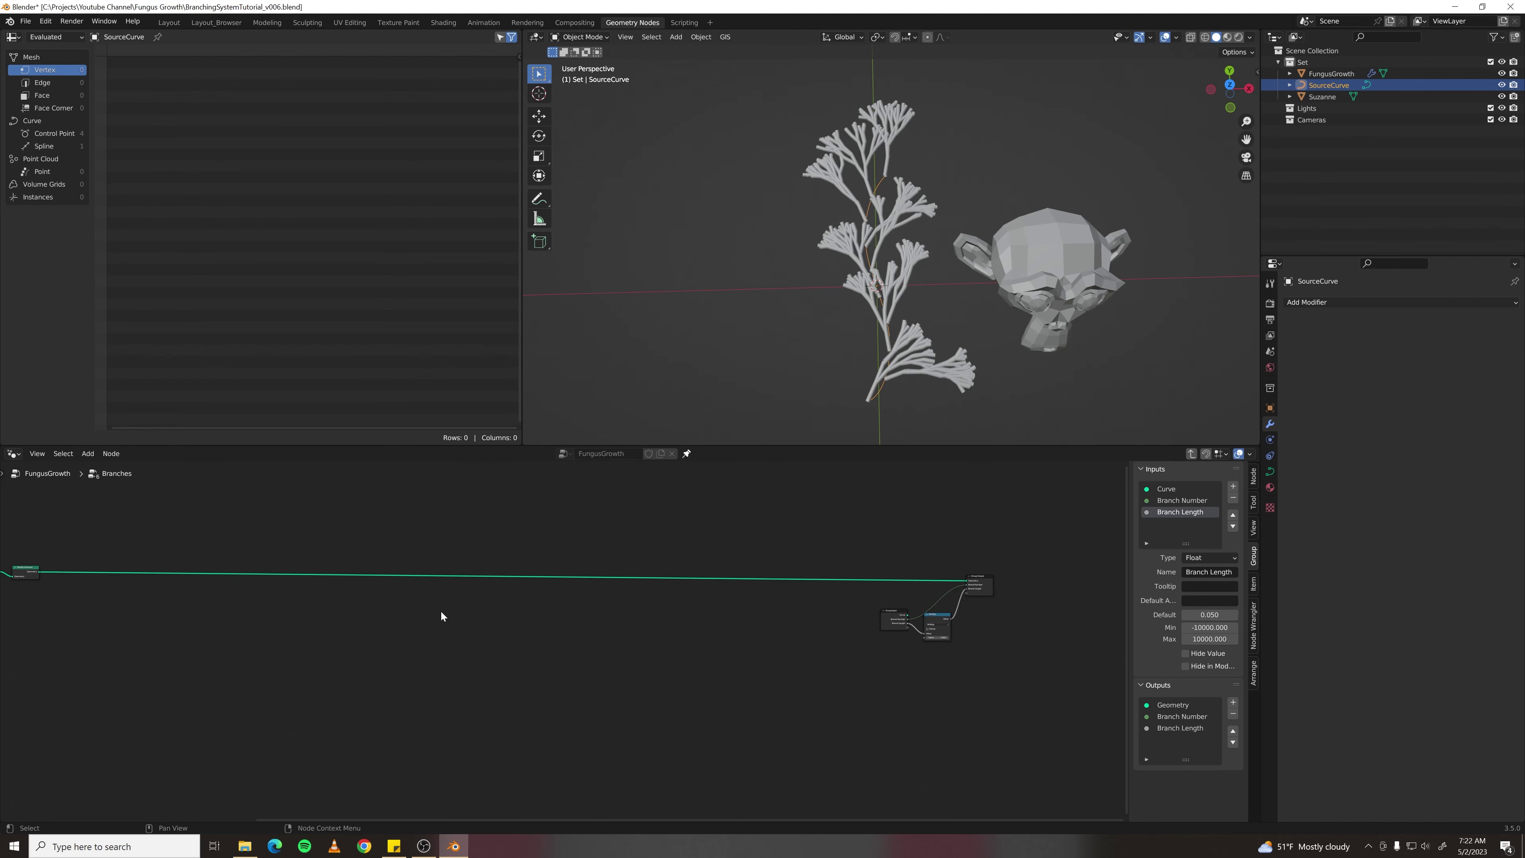
pyautogui.scroll(2, 420, 608)
pyautogui.moveTo(378, 600); pyautogui.dragTo(438, 610, button='middle')
pyautogui.press('F3')
pyautogui.write('se')
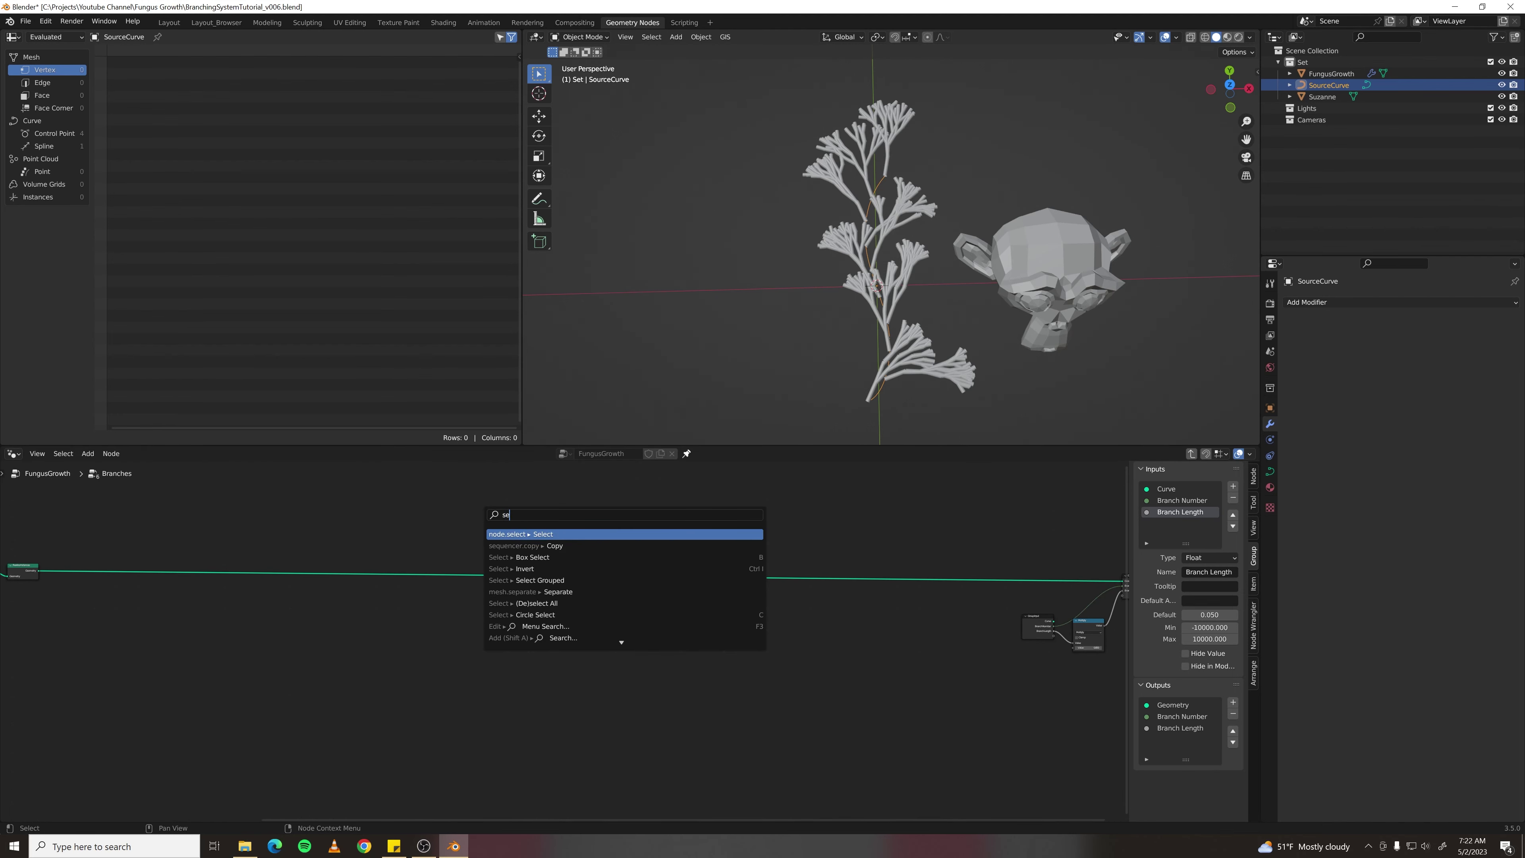
pyautogui.write('t curve rad')
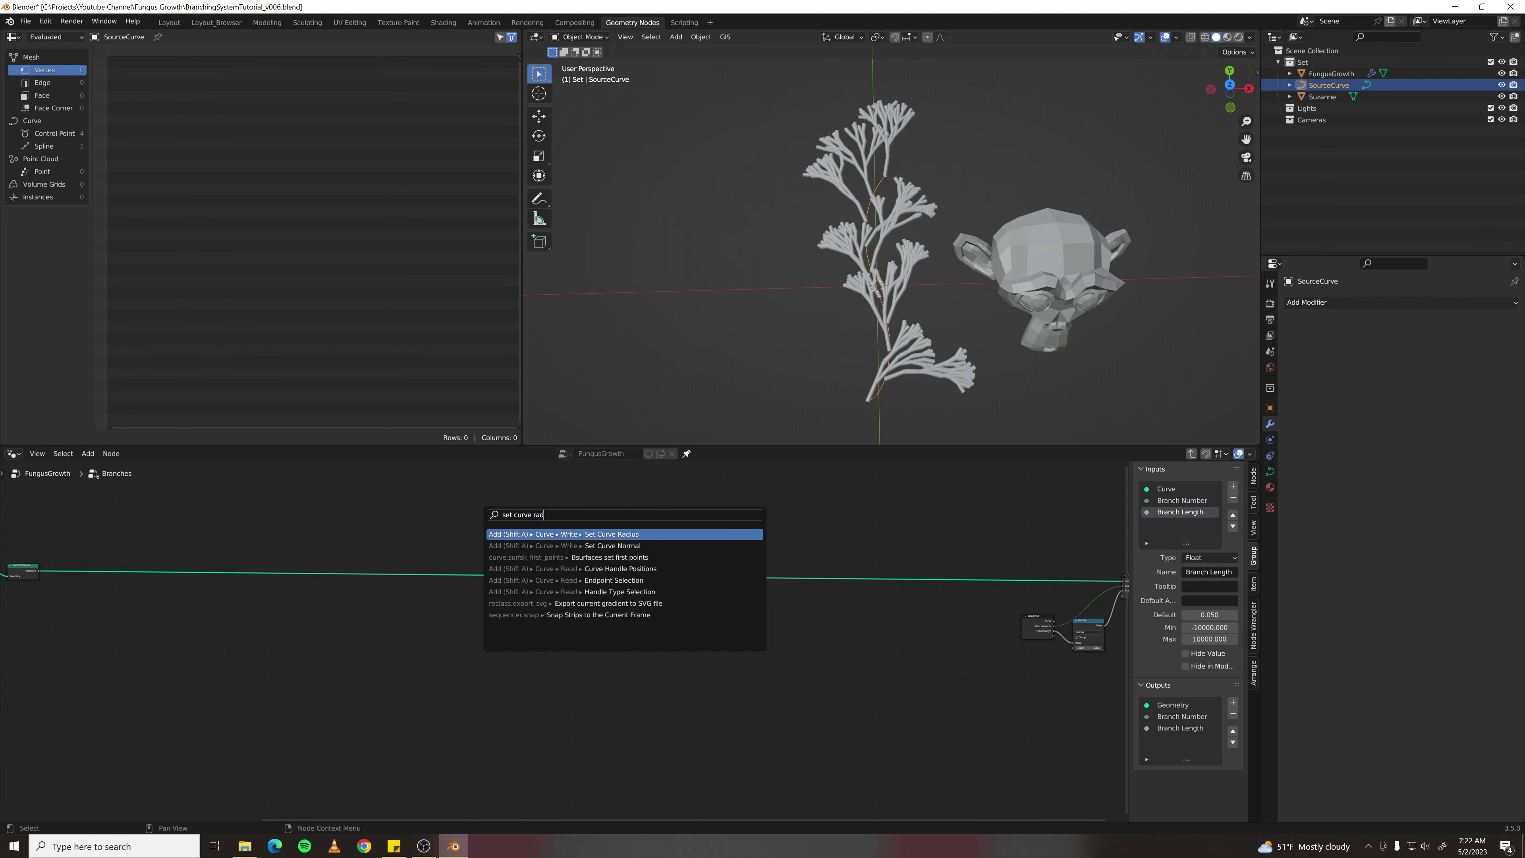
pyautogui.press('Return')
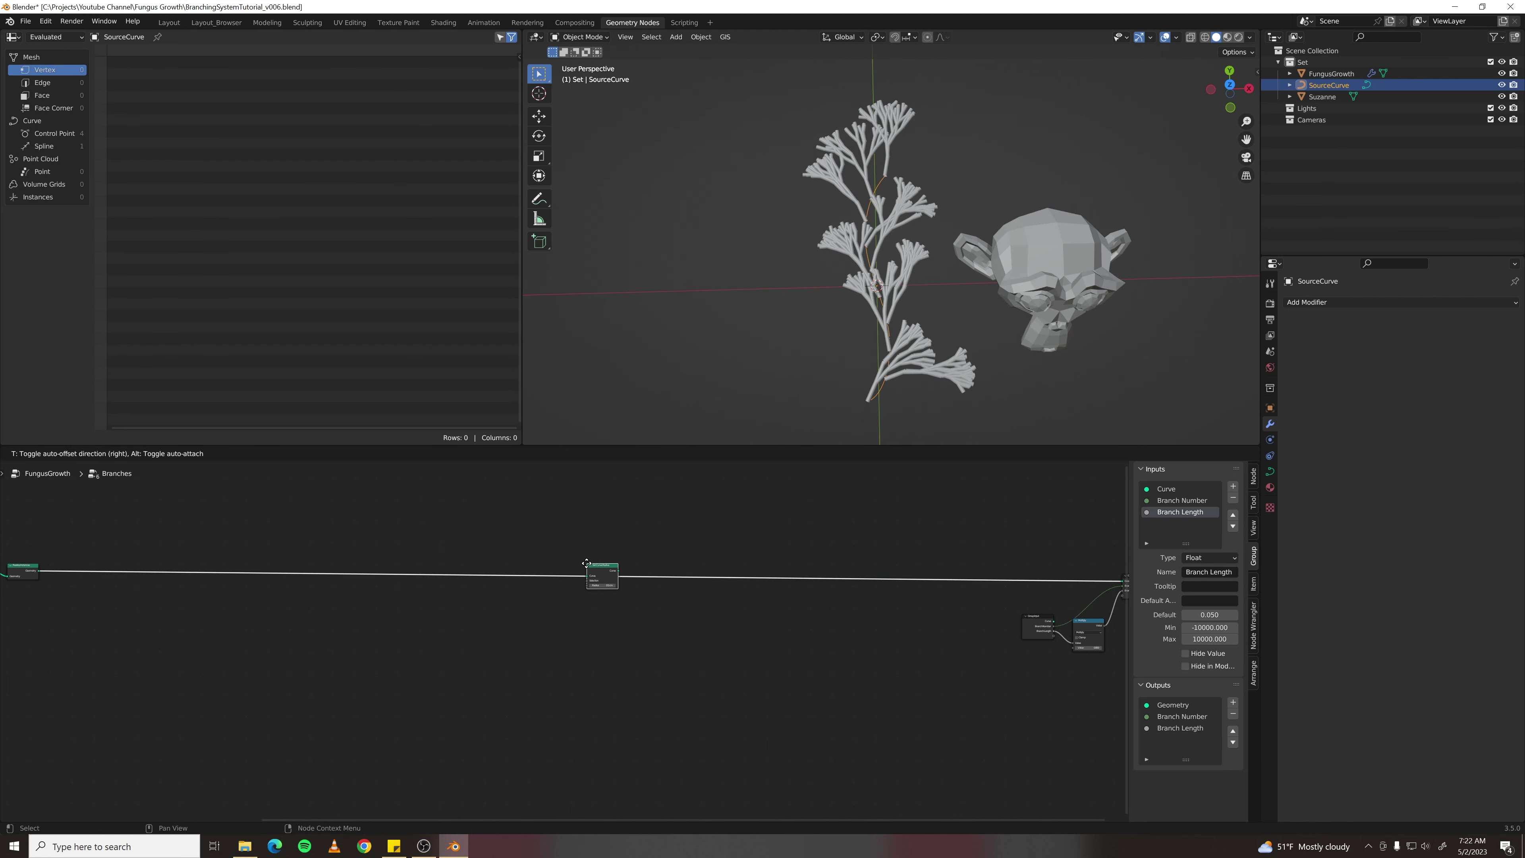
pyautogui.click(588, 565)
# - Add a Spline Parameter node, connect its Factor to the Radius of Set Curve Radius, and inspect the branches up close
pyautogui.scroll(3, 540, 598)
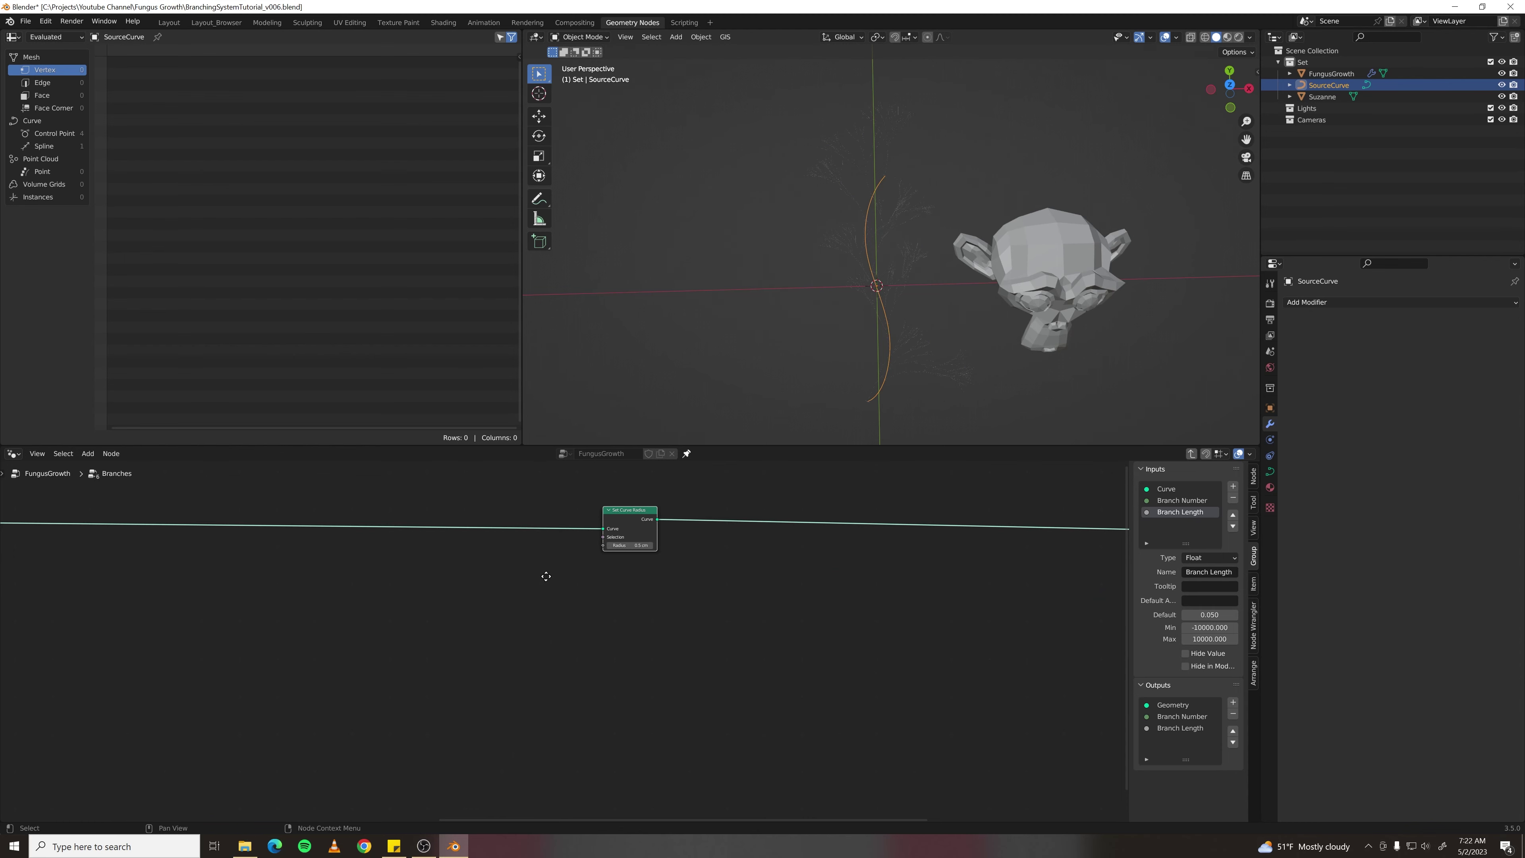
pyautogui.moveTo(546, 577); pyautogui.dragTo(667, 600, button='middle')
pyautogui.press('F3')
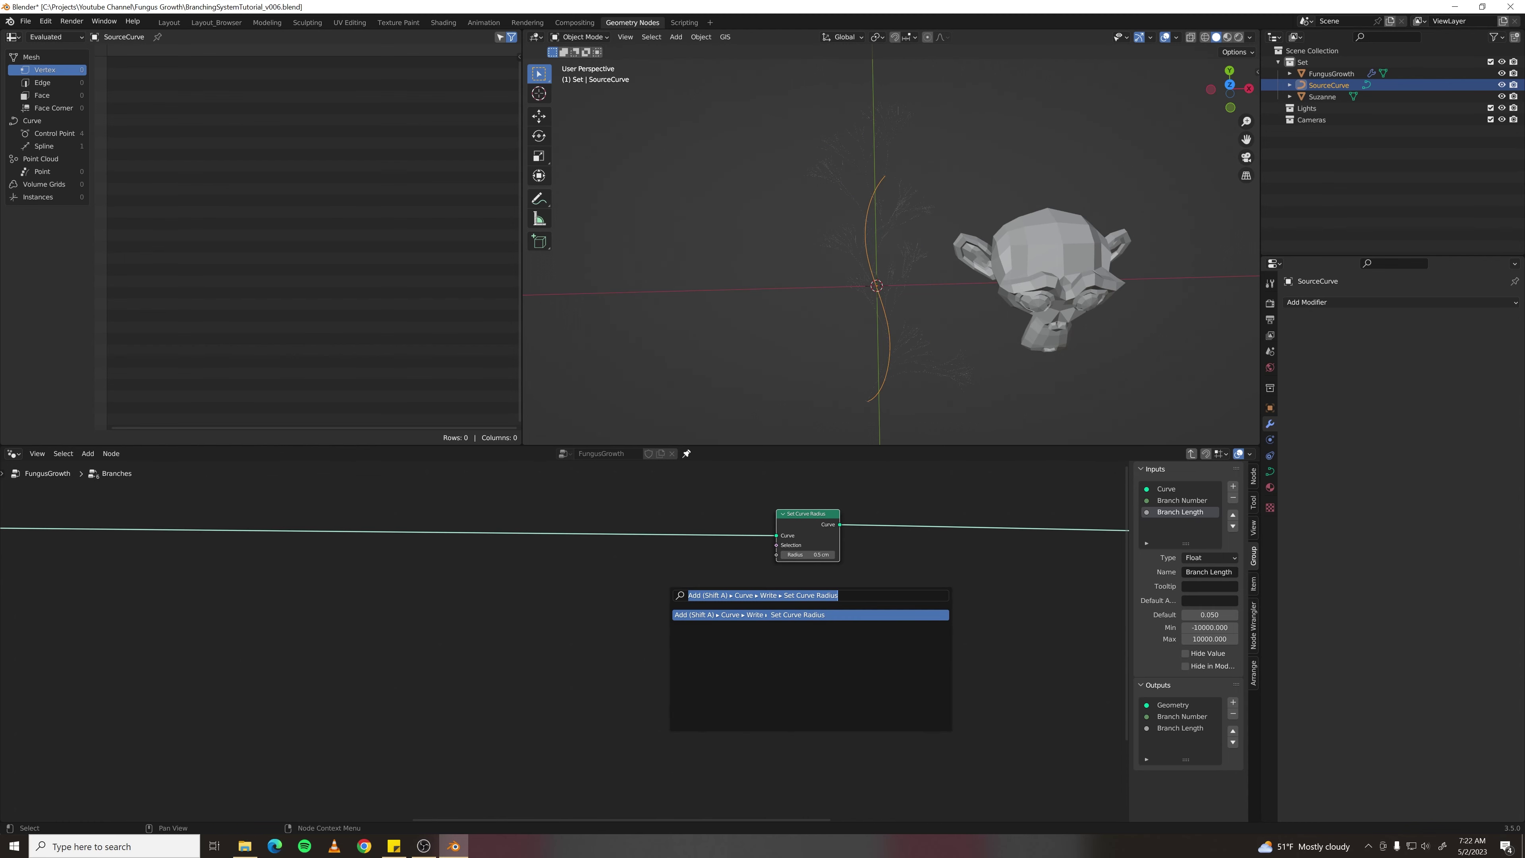
pyautogui.write('spline para')
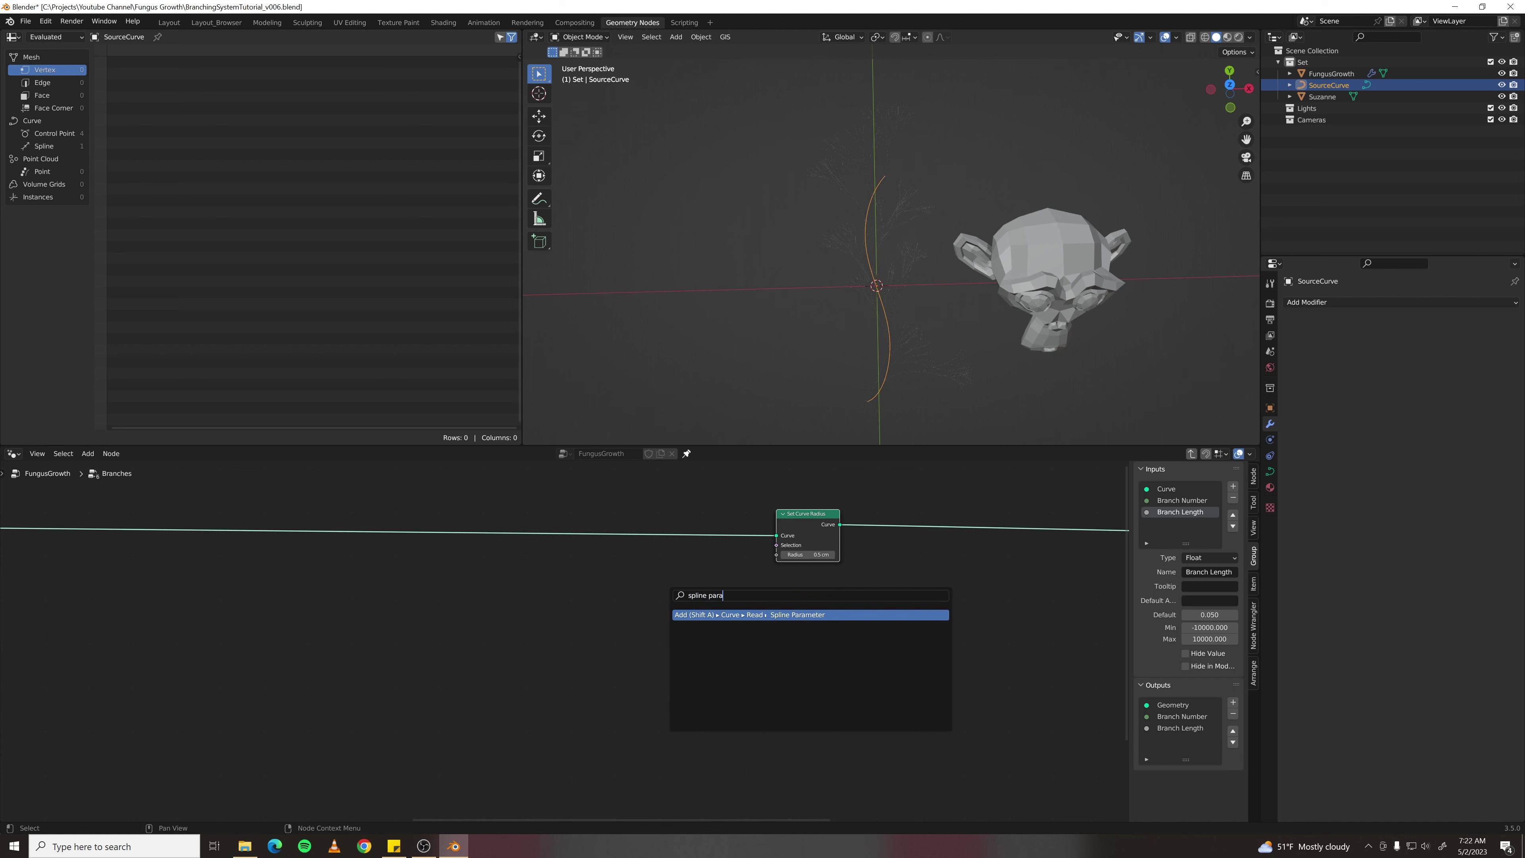
pyautogui.press('Return')
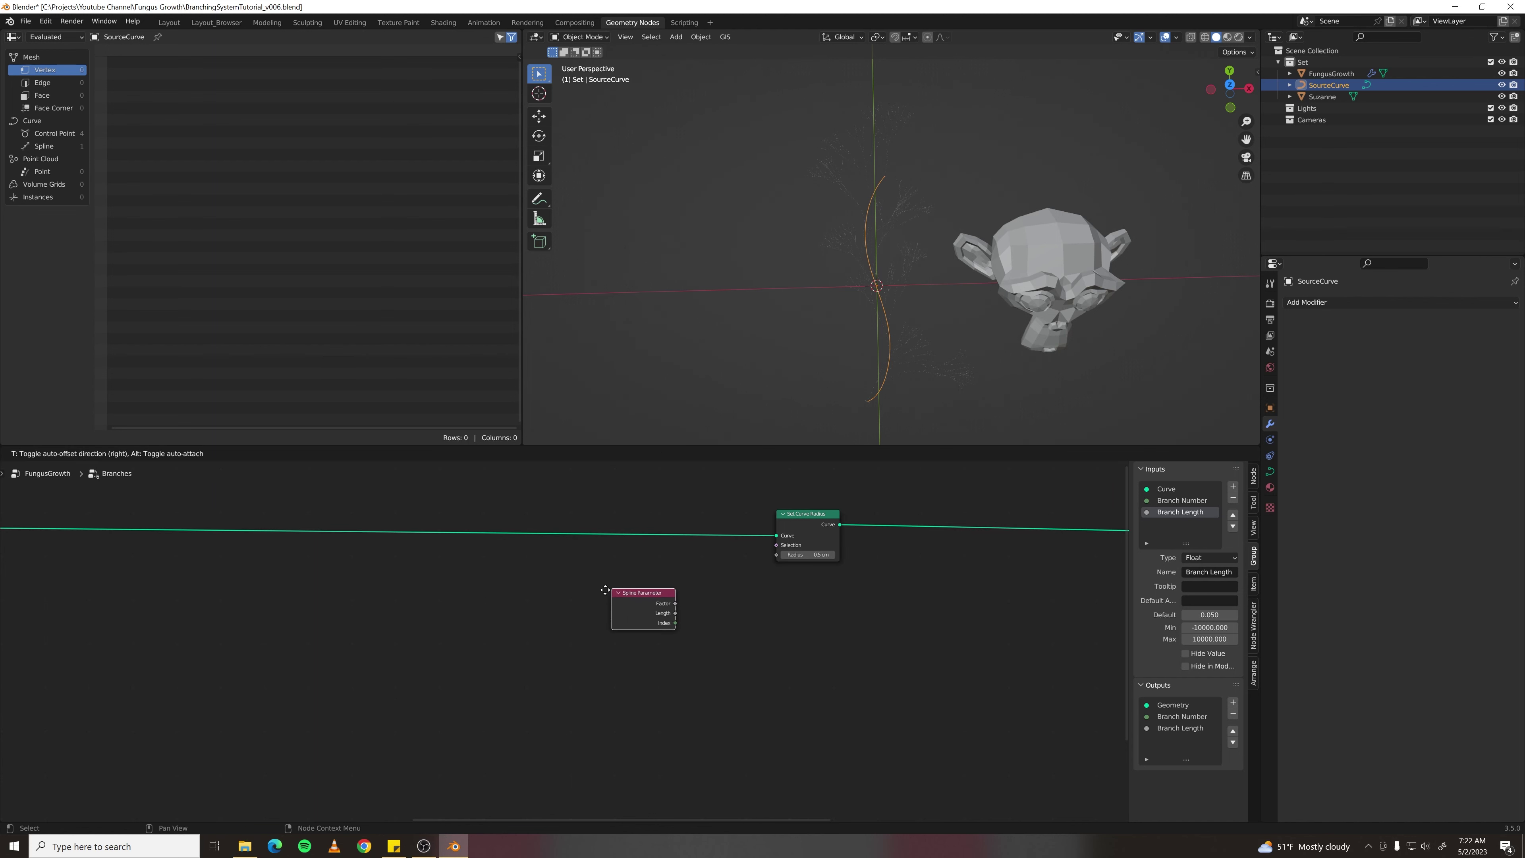
pyautogui.click(572, 596)
pyautogui.scroll(1, 725, 574)
pyautogui.scroll(2, 661, 607)
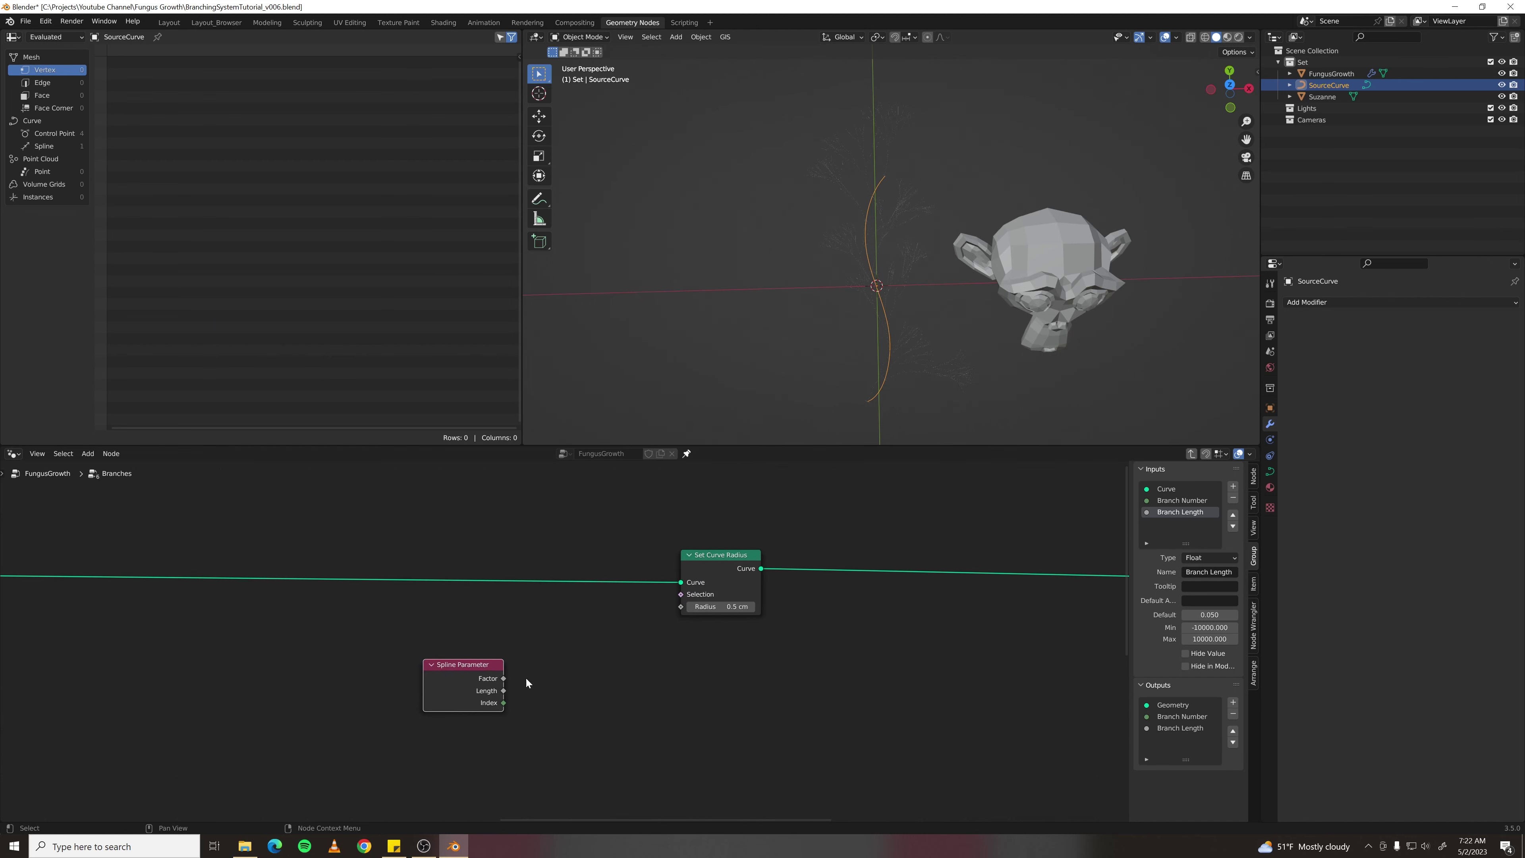
pyautogui.moveTo(503, 678); pyautogui.dragTo(681, 606)
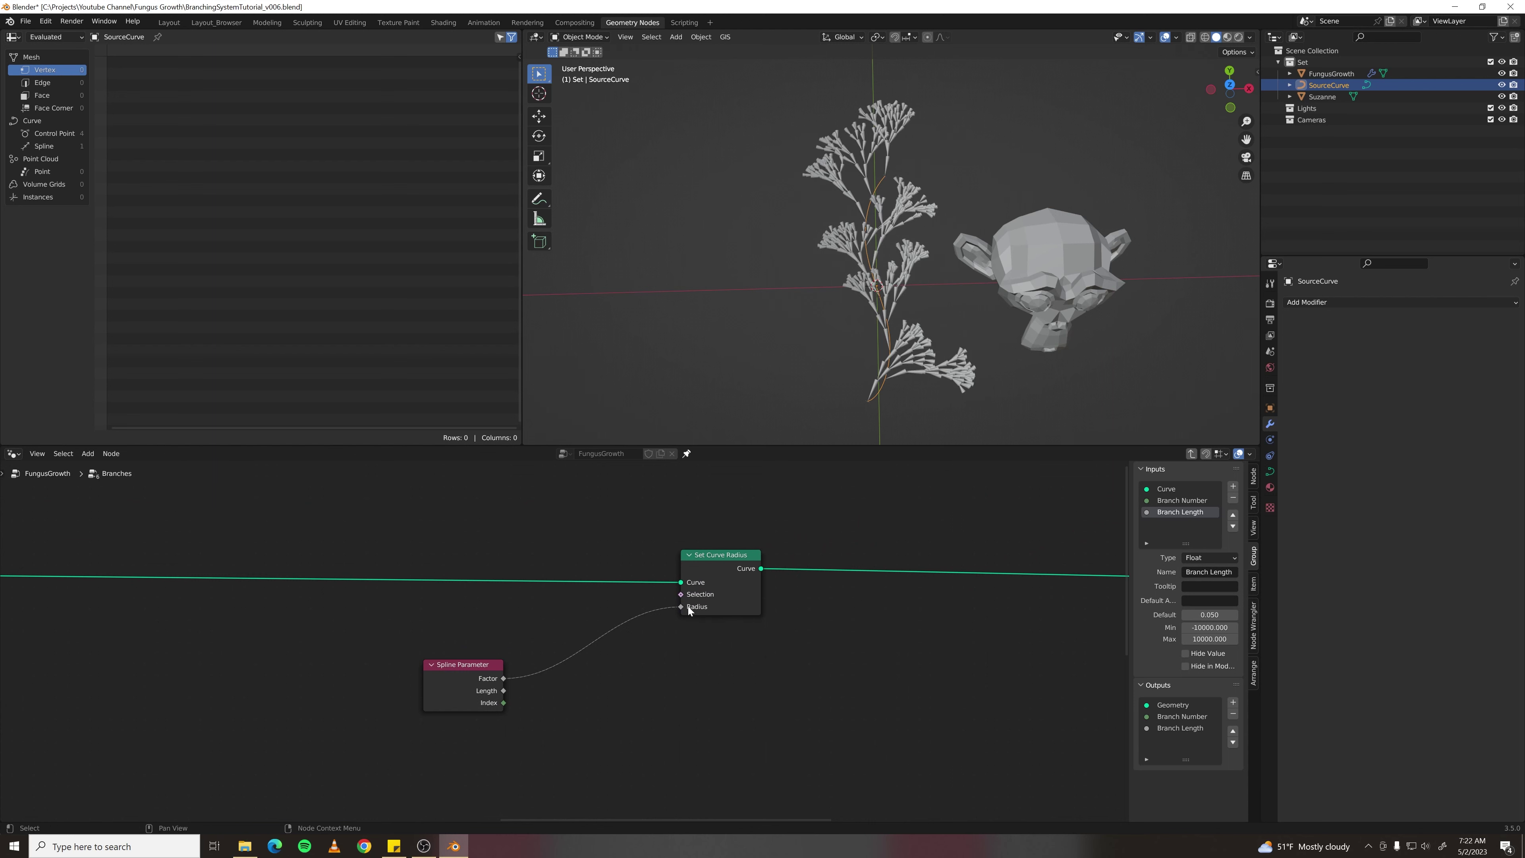
pyautogui.scroll(5, 877, 291)
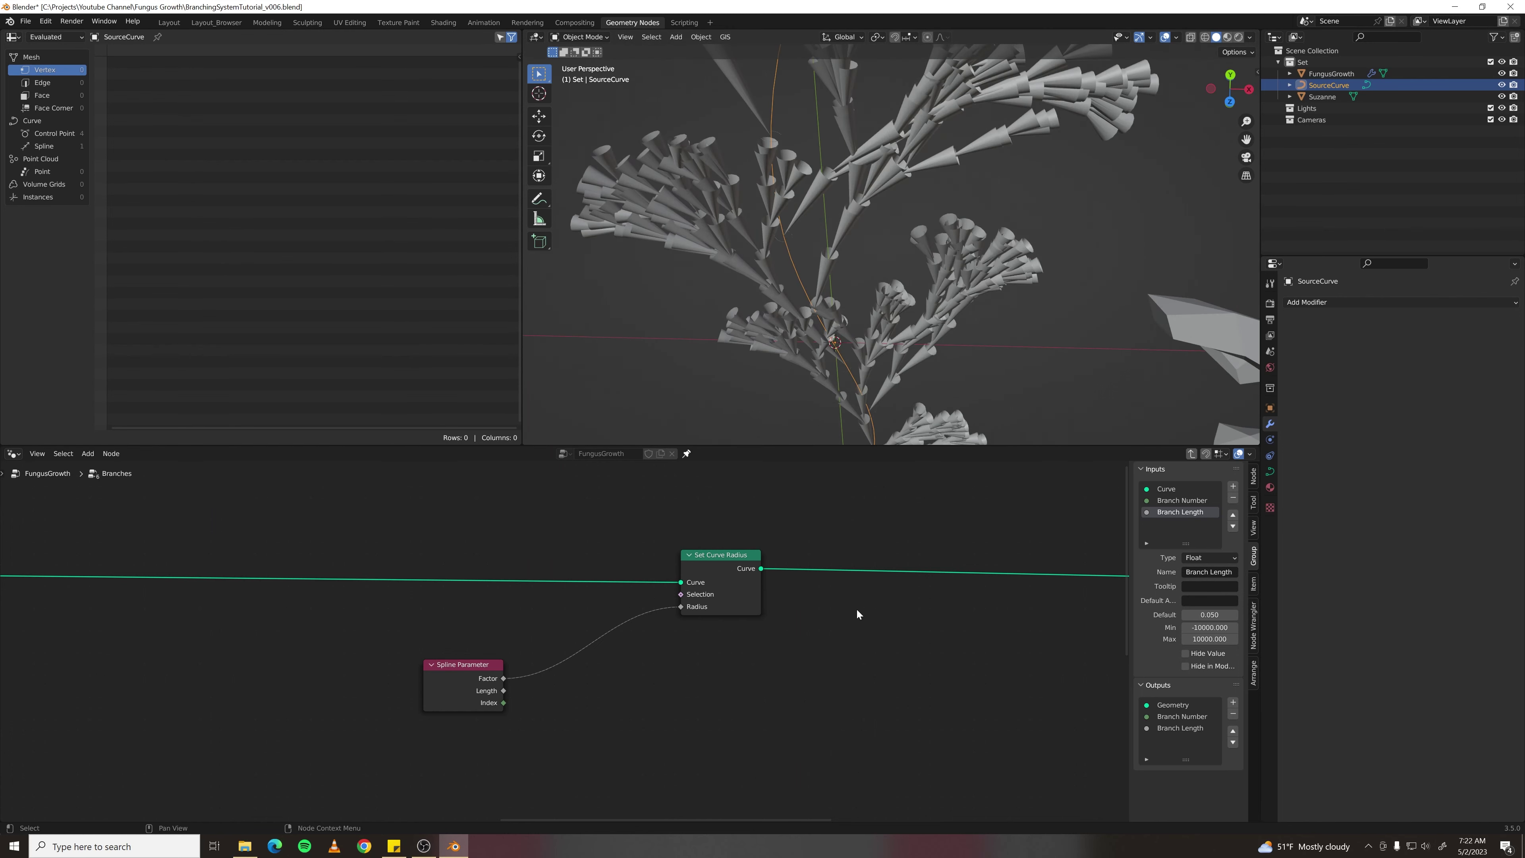
# - Return to the main FungusGrowth tree and enable Fill Caps on the Curve to Mesh node
pyautogui.press('Tab')
pyautogui.scroll(-3, 917, 597)
pyautogui.moveTo(917, 596); pyautogui.dragTo(456, 671, button='middle')
pyautogui.scroll(11, 455, 672)
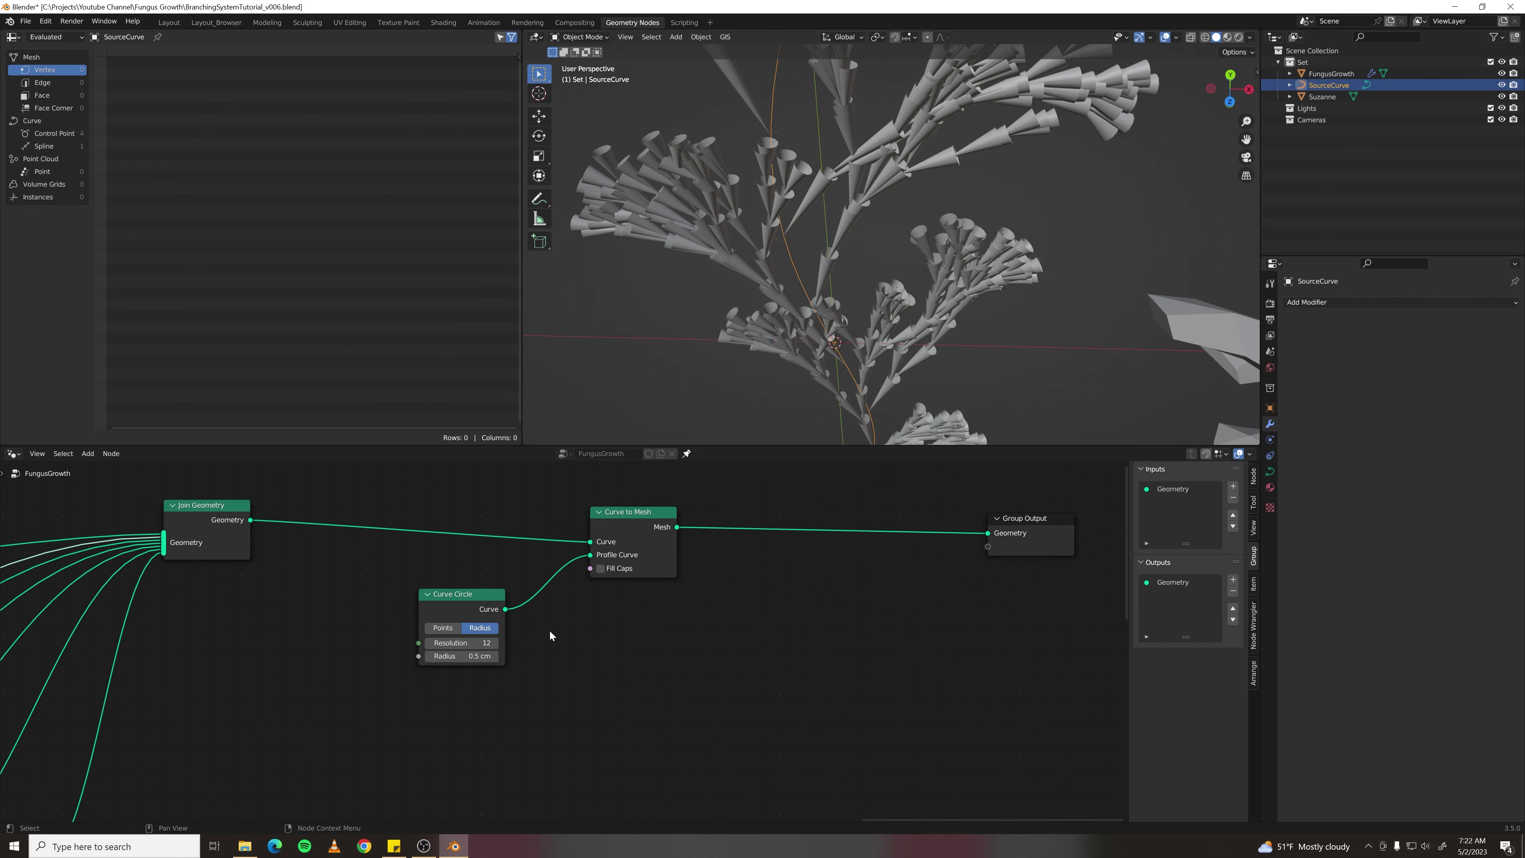
pyautogui.click(601, 569)
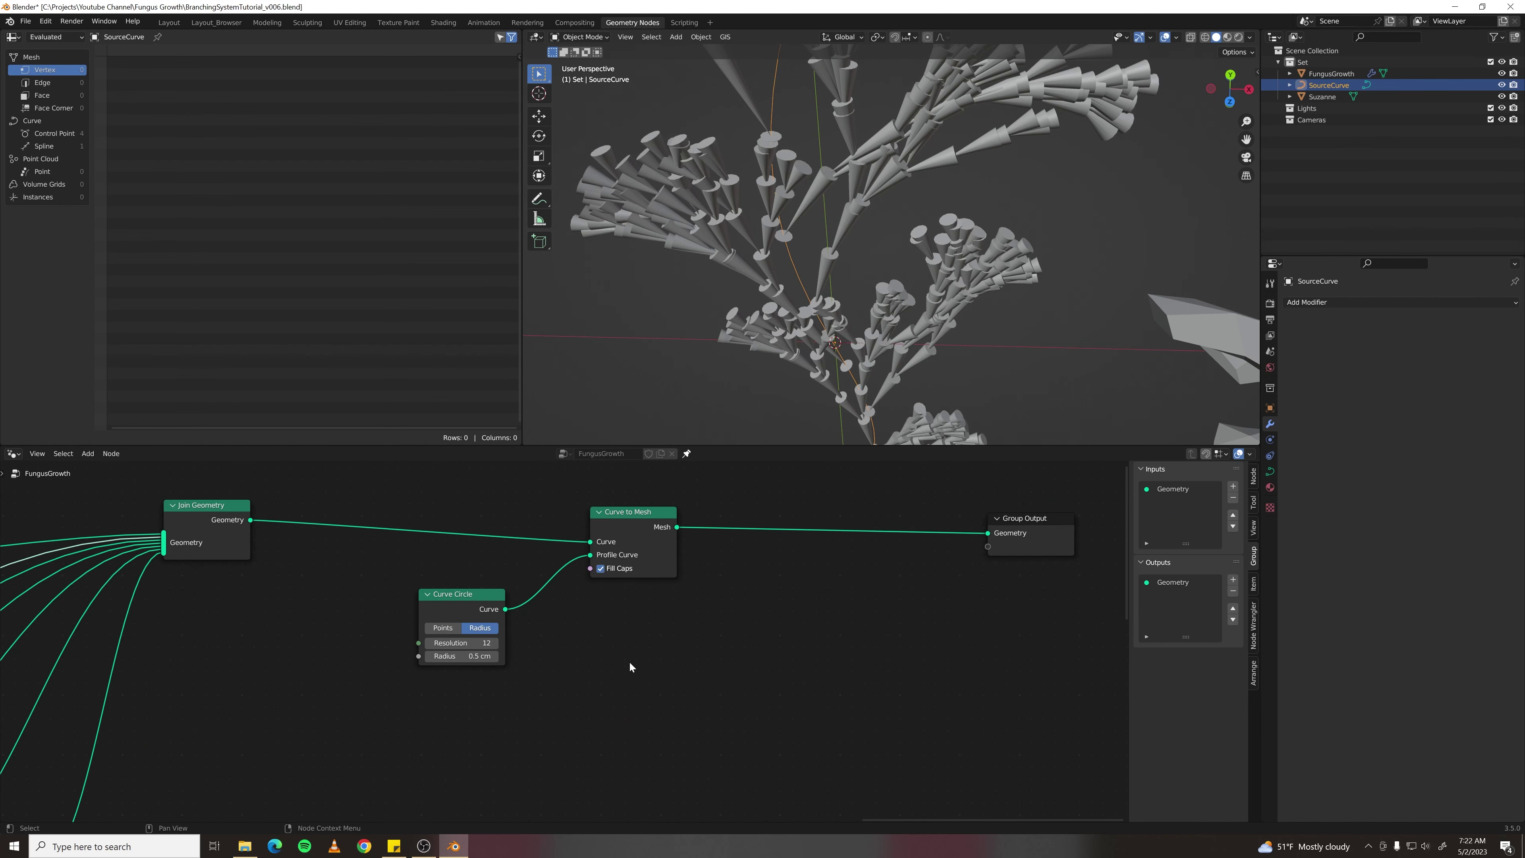
# - Open the first Branches group and insert a Resample Curve node on the link feeding Set Curve Radius
pyautogui.scroll(-10, 630, 663)
pyautogui.moveTo(630, 664); pyautogui.dragTo(1102, 568, button='middle')
pyautogui.click(495, 671)
pyautogui.press('Tab')
pyautogui.scroll(5, 468, 649)
pyautogui.moveTo(490, 670); pyautogui.dragTo(715, 670, button='middle')
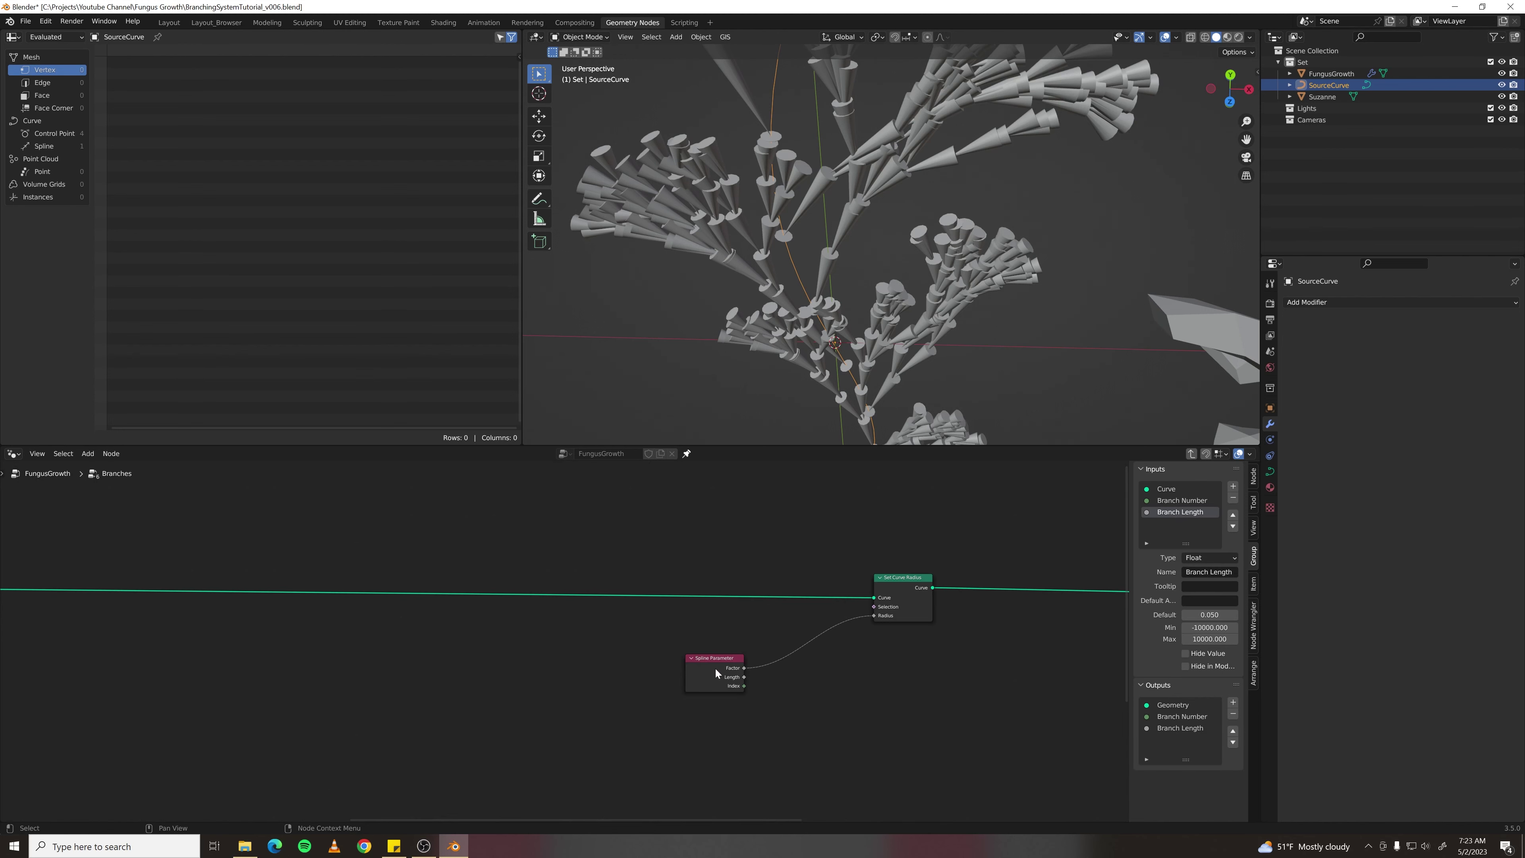
pyautogui.press('F3')
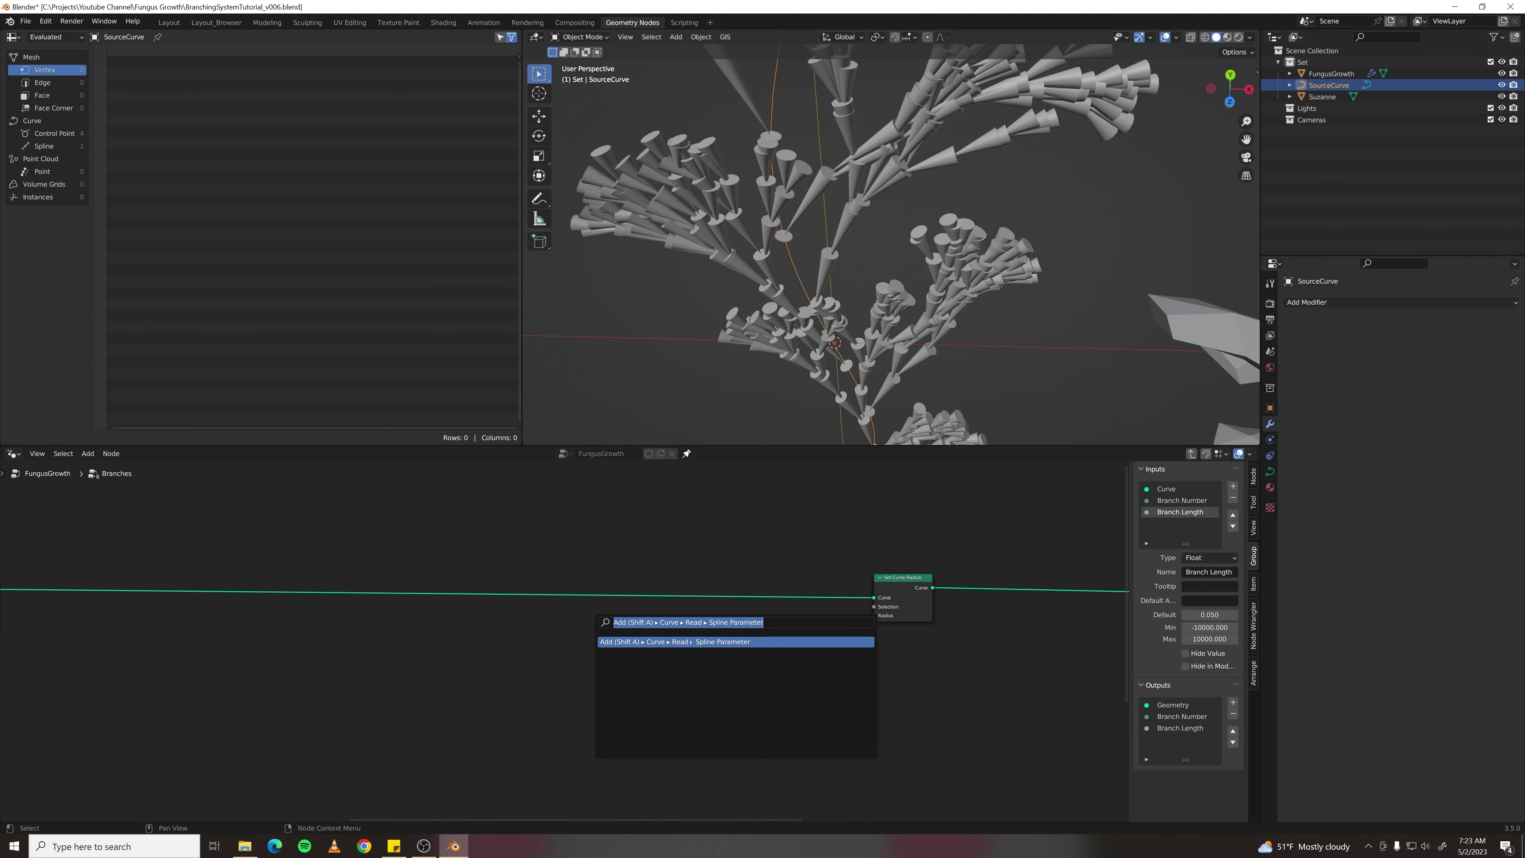
pyautogui.write('resample')
pyautogui.press('Return')
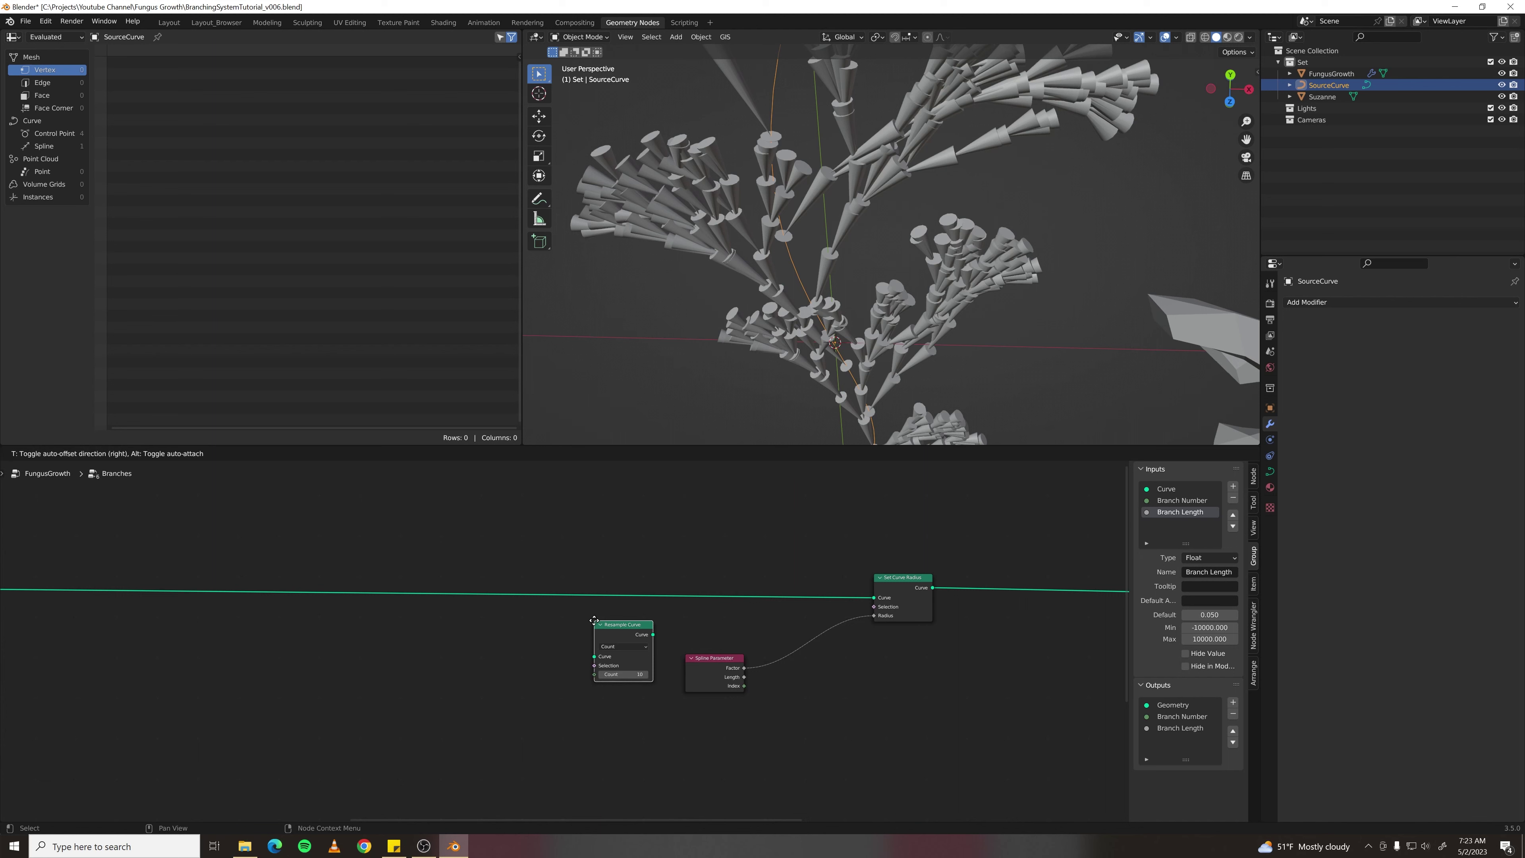
pyautogui.click(569, 574)
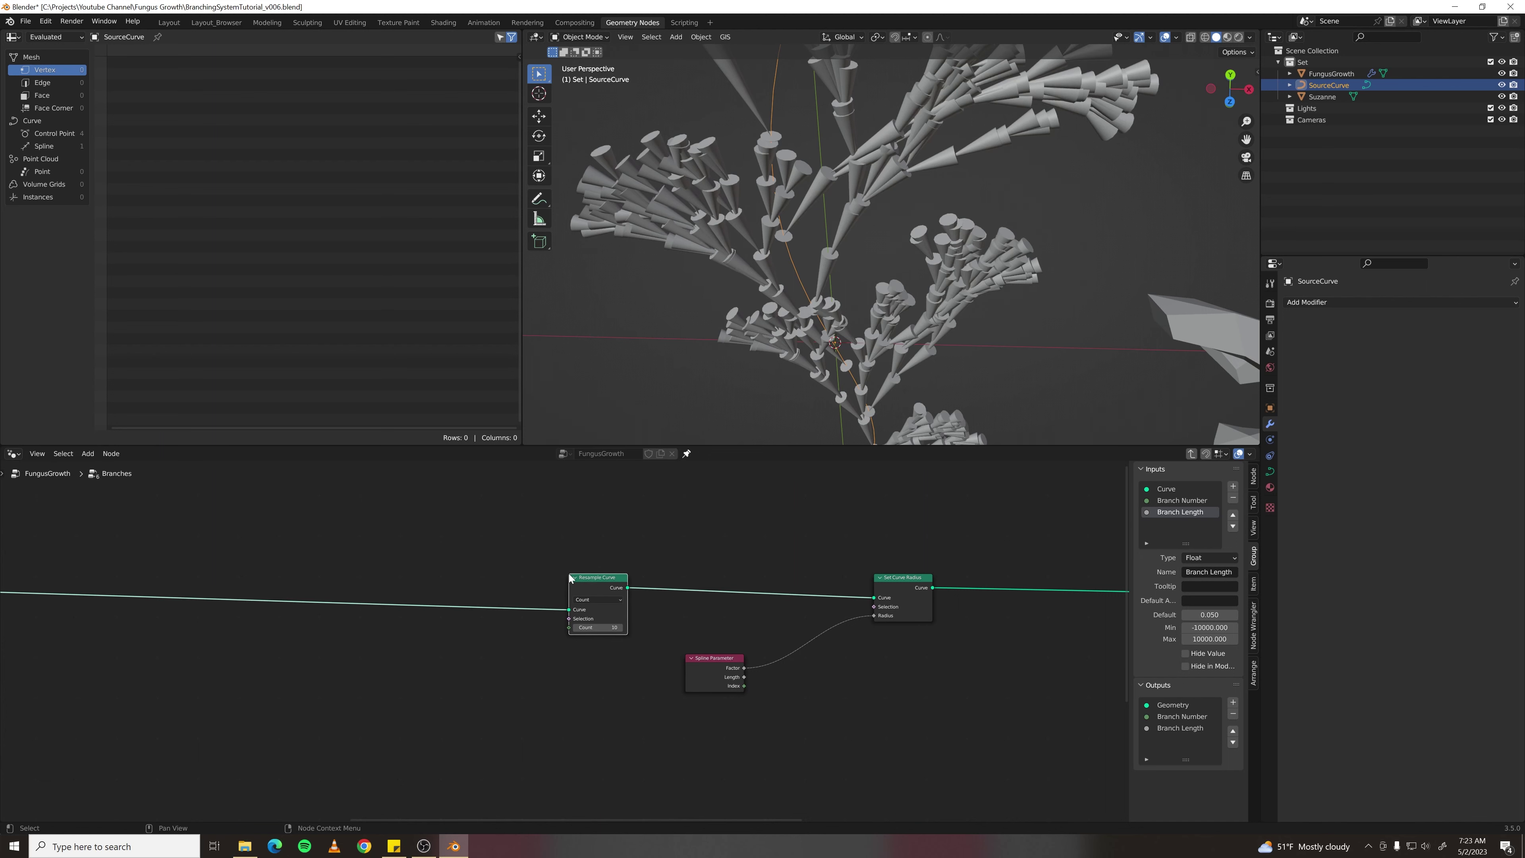
# - Switch the Resample Curve node to Length mode and set its length to 0.05 cm
pyautogui.click(615, 600)
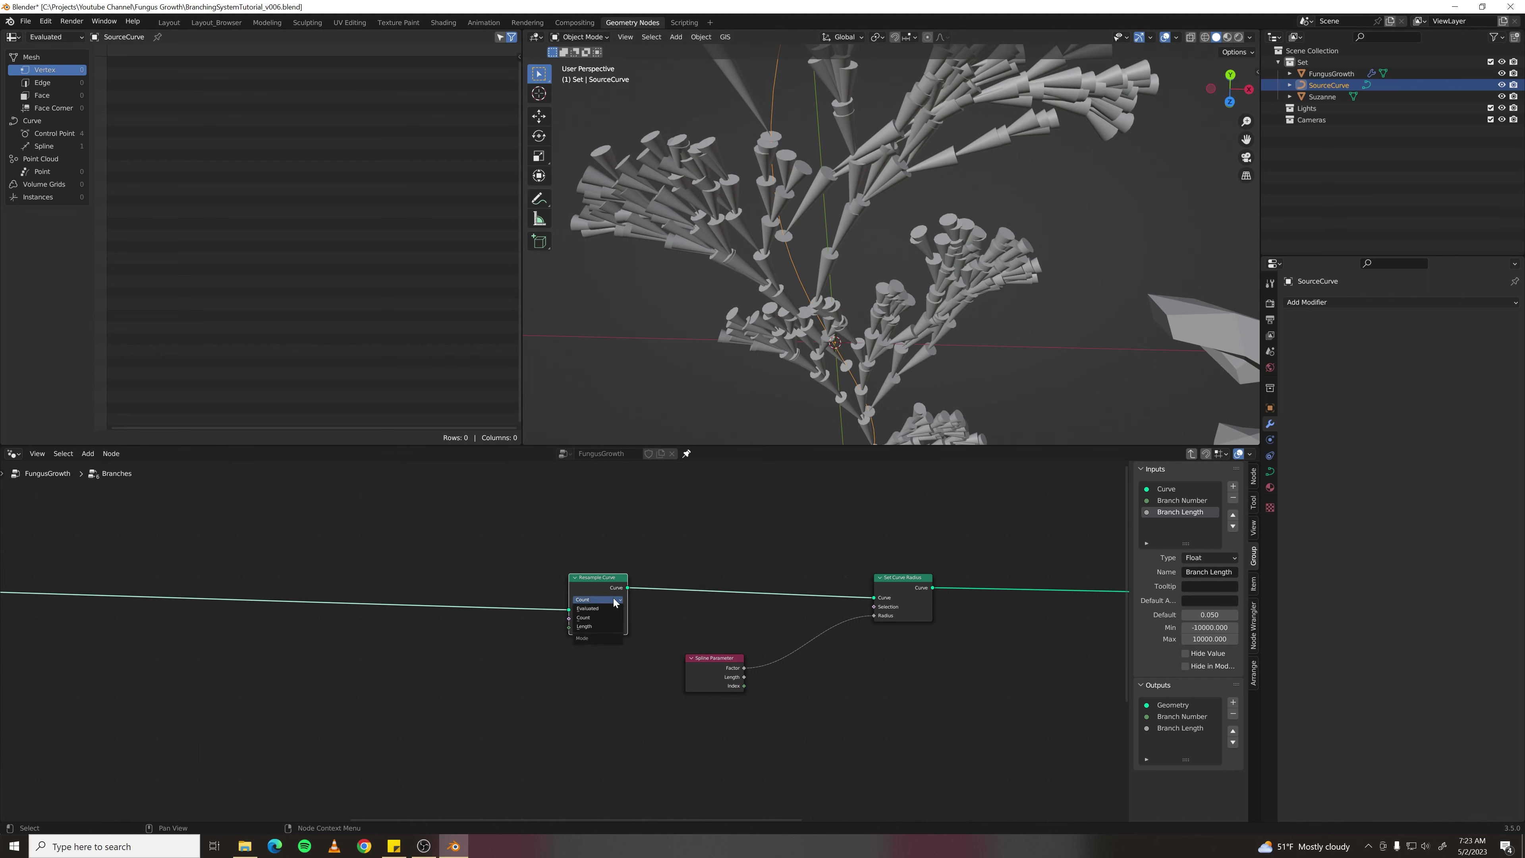
pyautogui.click(605, 627)
pyautogui.click(601, 627)
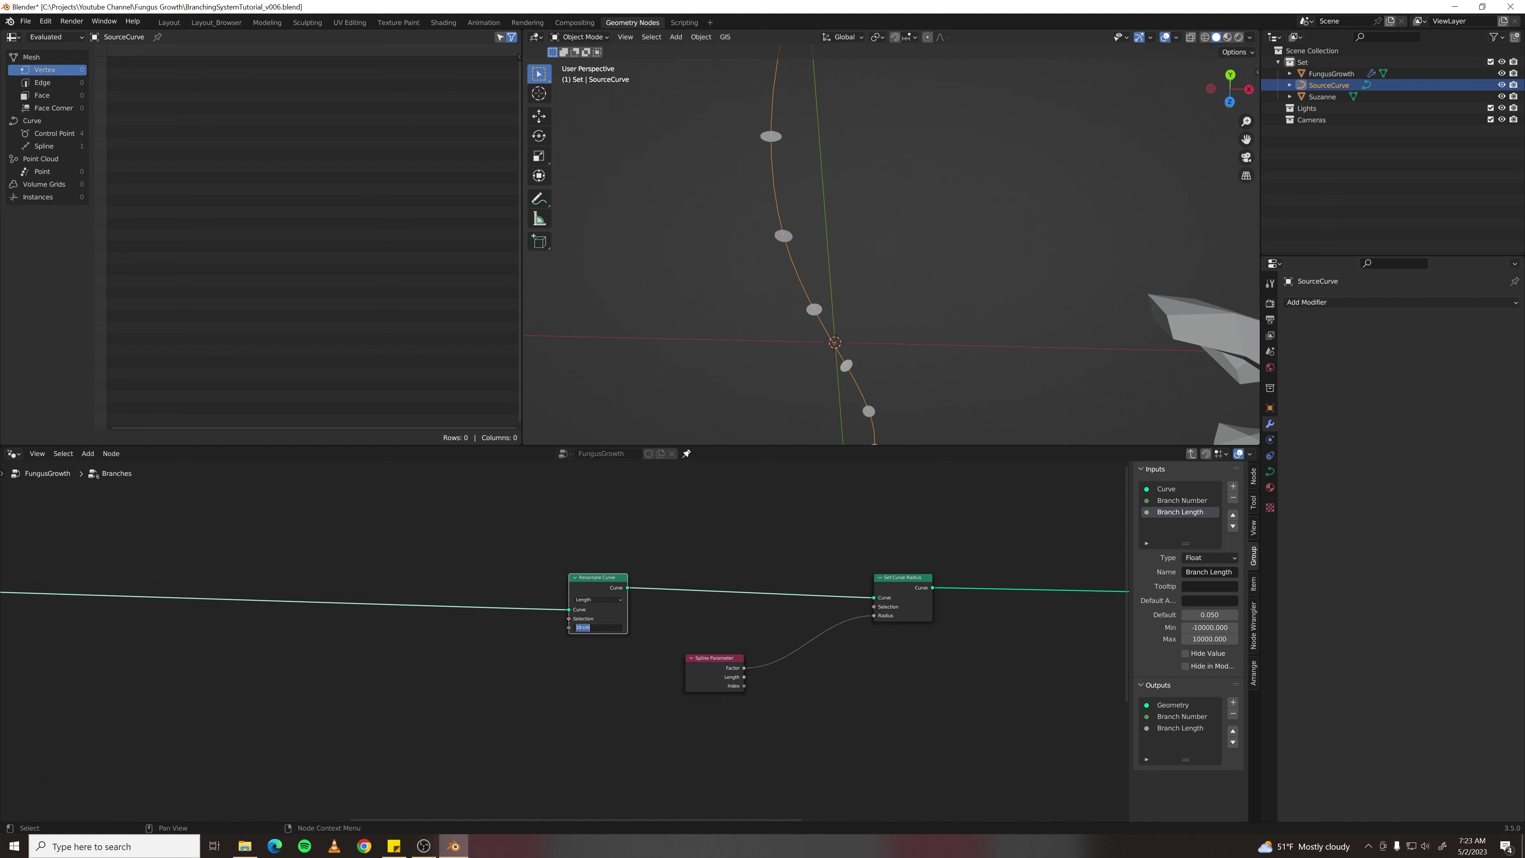
pyautogui.write('.05')
pyautogui.press('Return')
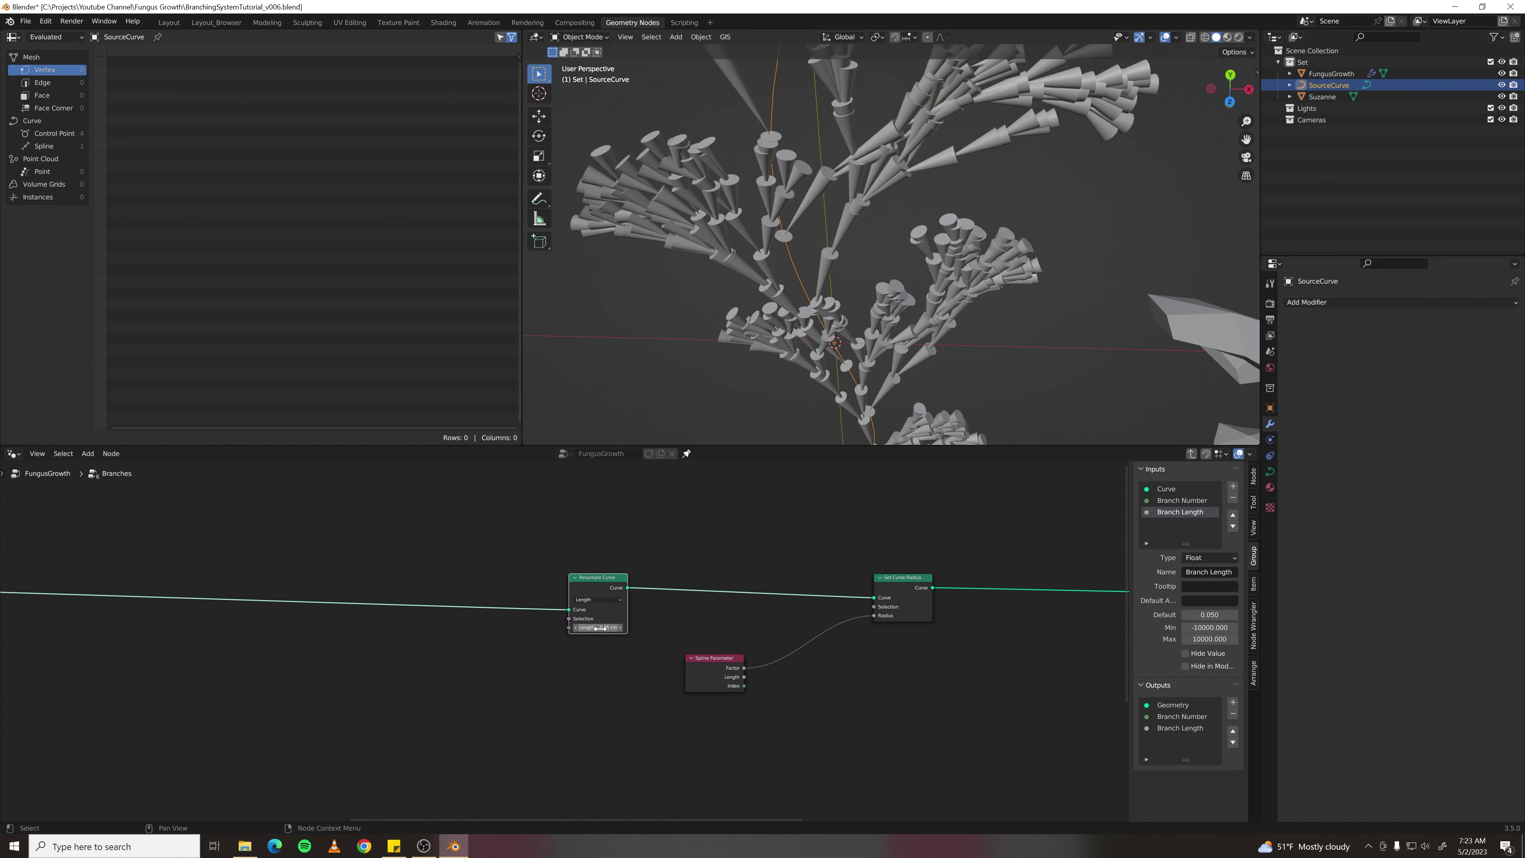
# - Insert a Float Curve between Spline Parameter's Factor and Radius, shaping it to start mid-height, peak near the end and drop off at the tip
pyautogui.scroll(2, 755, 727)
pyautogui.moveTo(732, 710); pyautogui.dragTo(634, 642, button='middle')
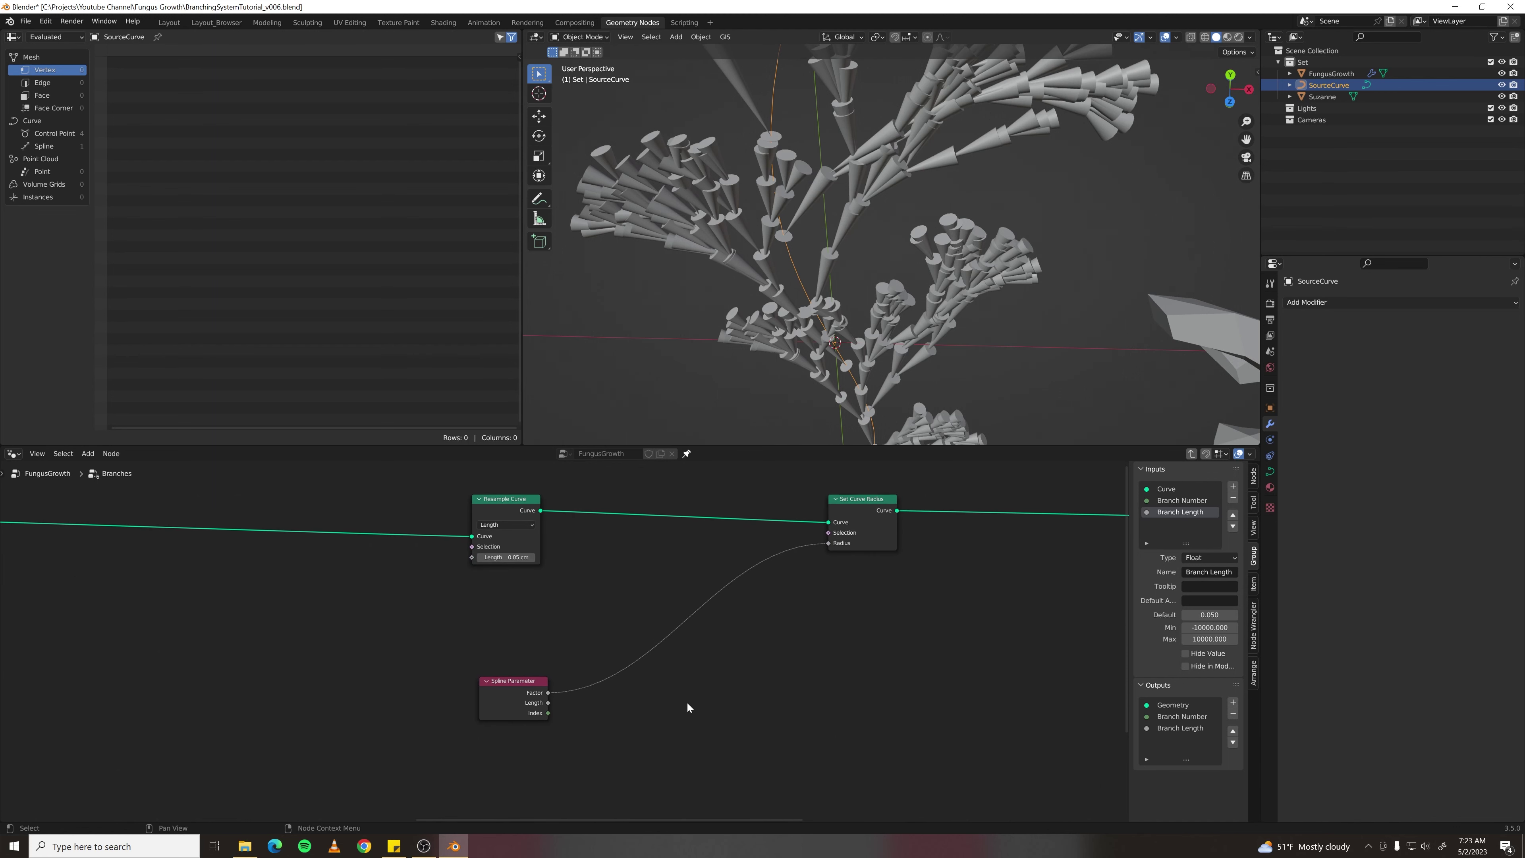
pyautogui.press('F3')
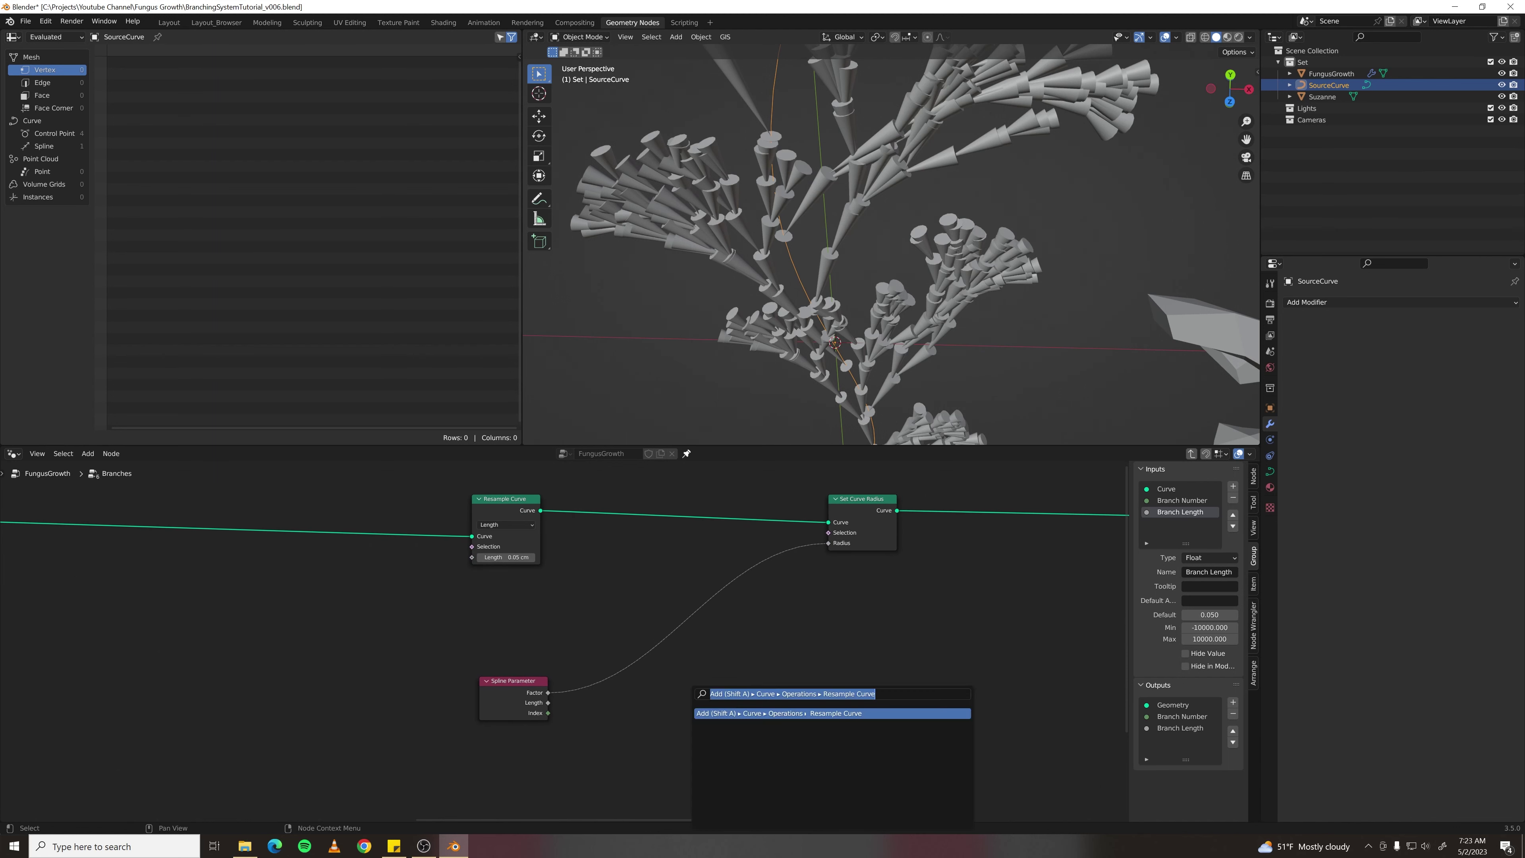
pyautogui.write('float cu')
pyautogui.press('Return')
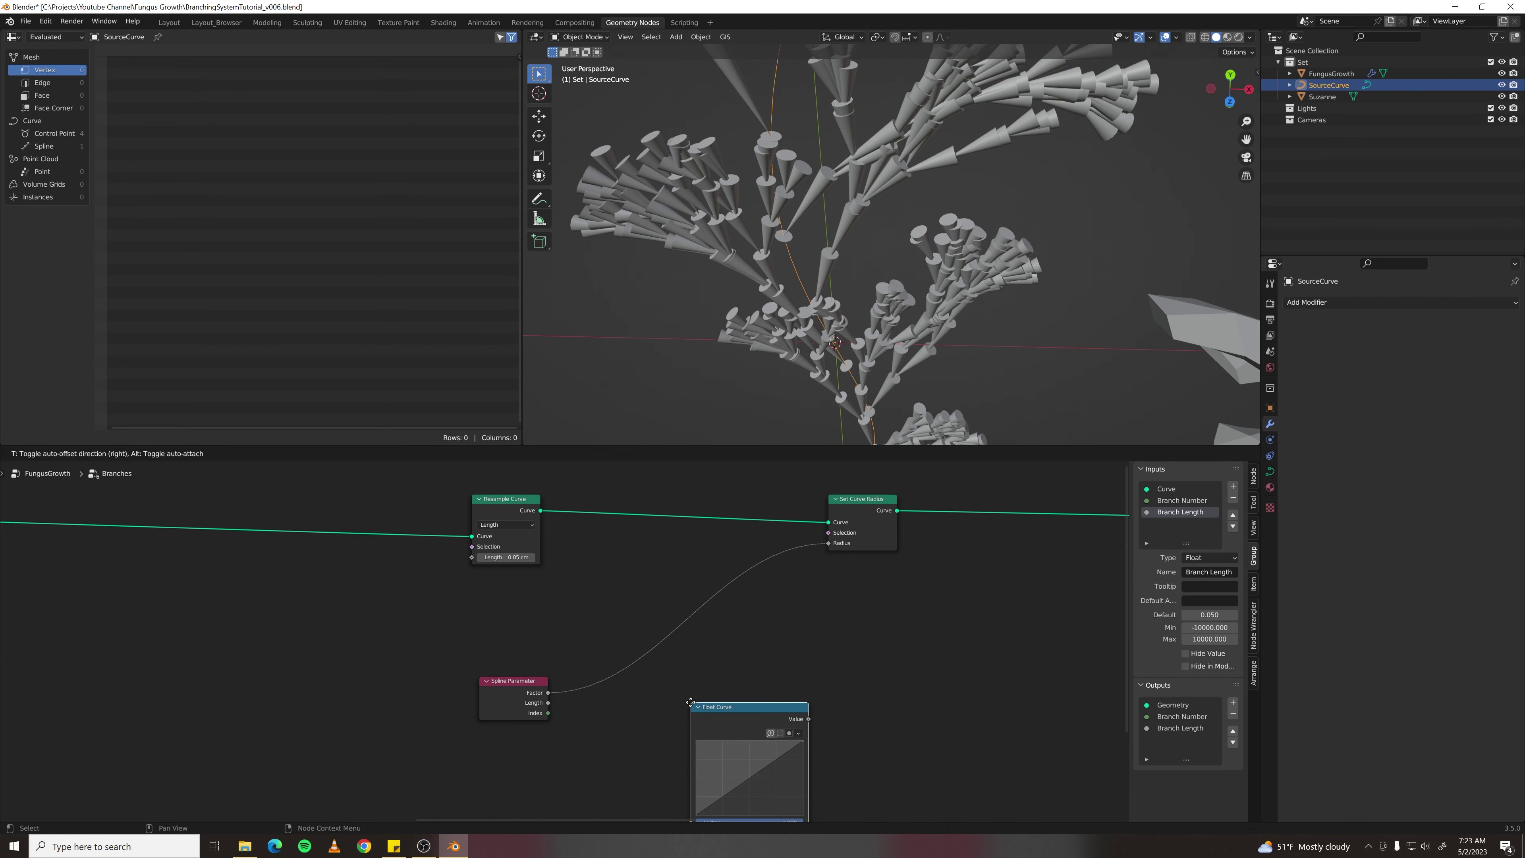
pyautogui.click(618, 611)
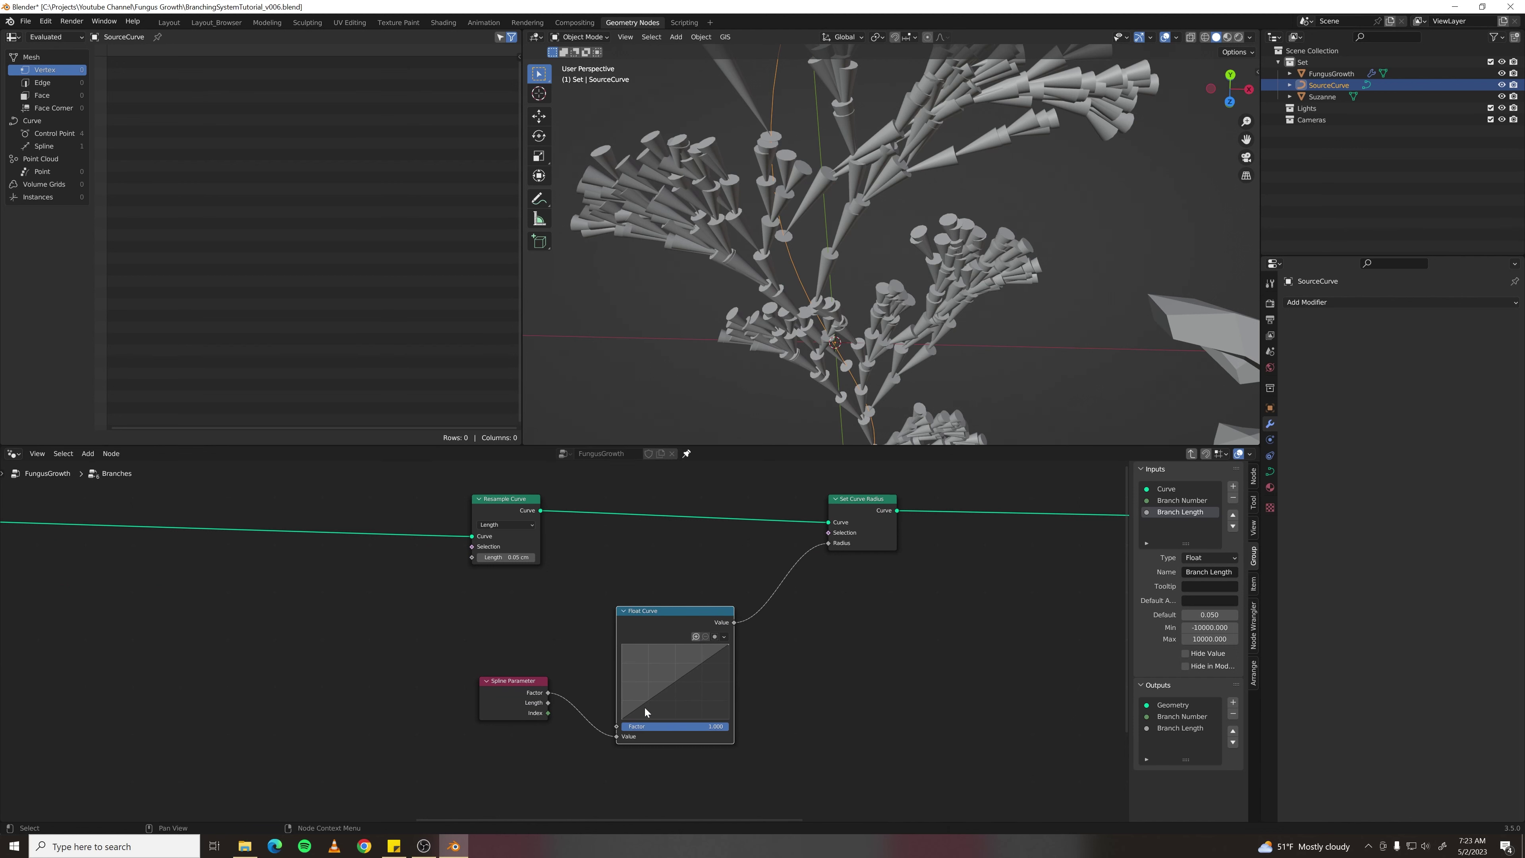
pyautogui.moveTo(622, 718); pyautogui.dragTo(622, 692)
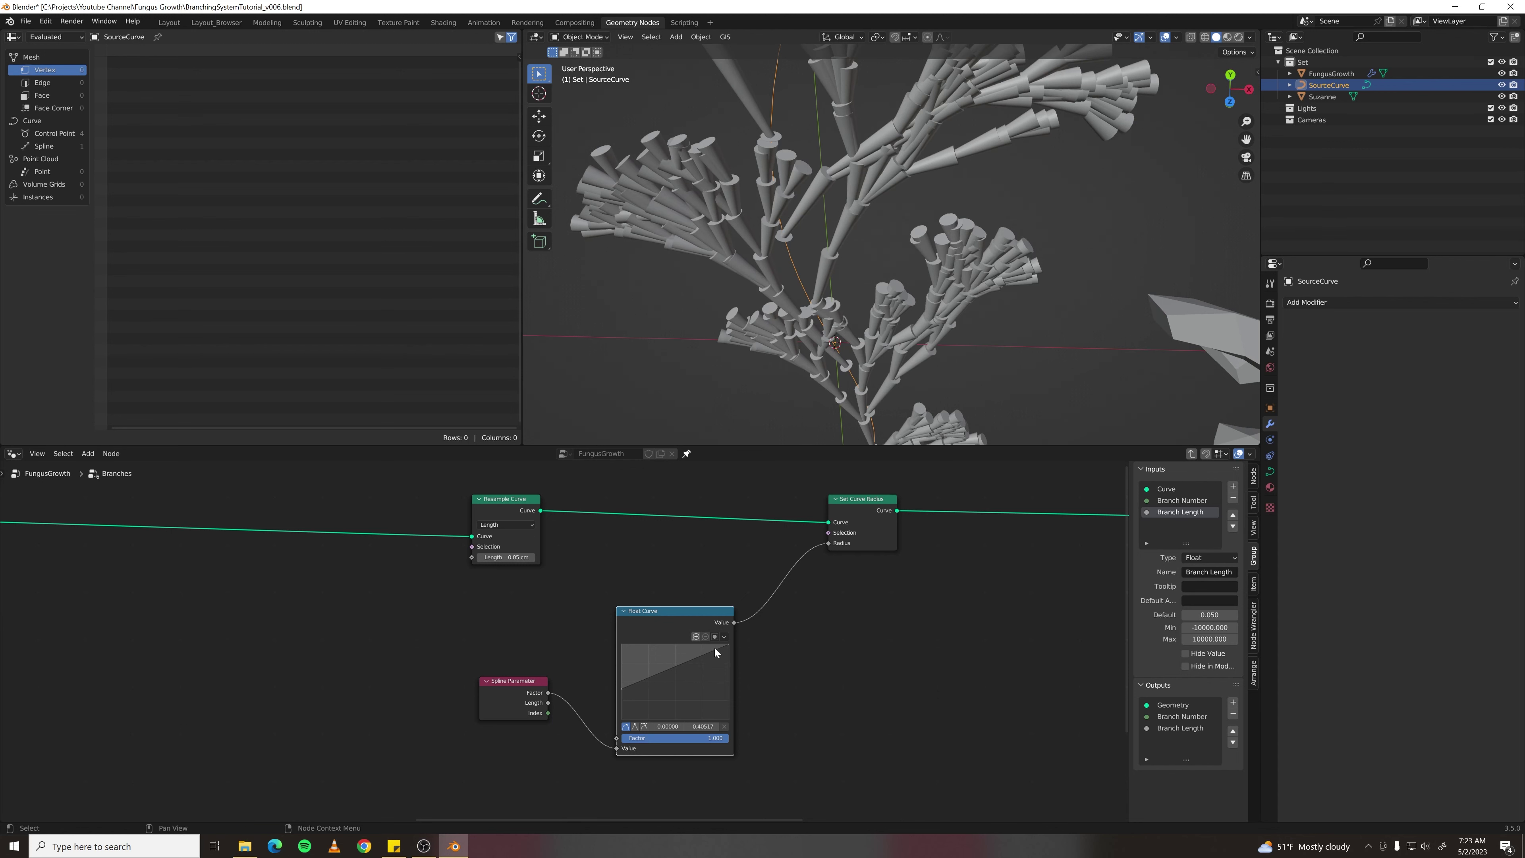
pyautogui.moveTo(659, 676); pyautogui.dragTo(729, 668)
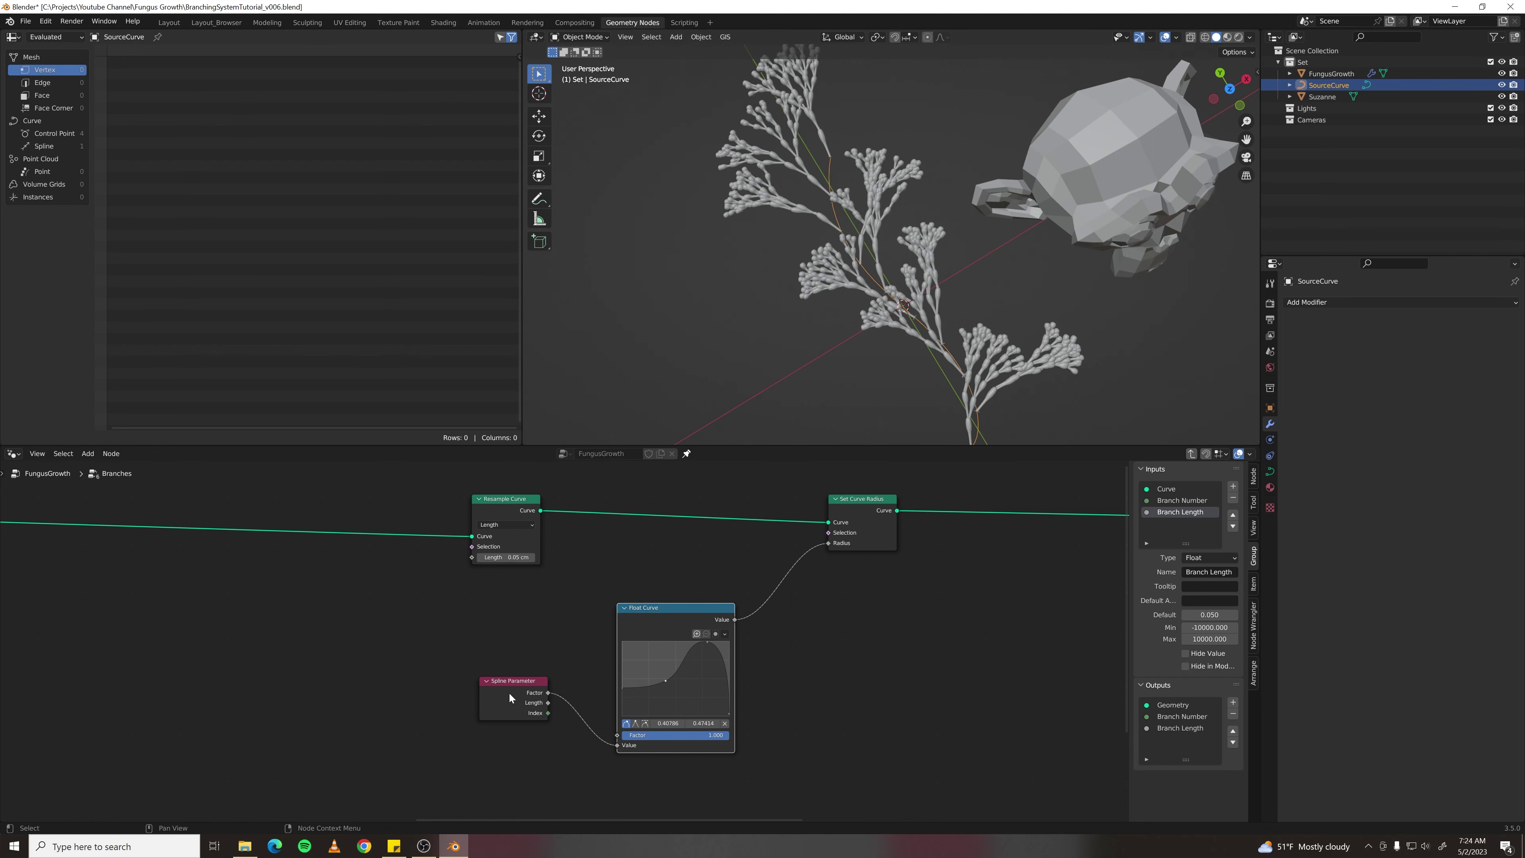
# - Move Spline Parameter farther from the Float Curve and insert a Math node set to Add on the link between them
pyautogui.moveTo(513, 700); pyautogui.dragTo(378, 745)
pyautogui.moveTo(489, 686); pyautogui.dragTo(567, 627, button='middle')
pyautogui.scroll(1, 567, 627)
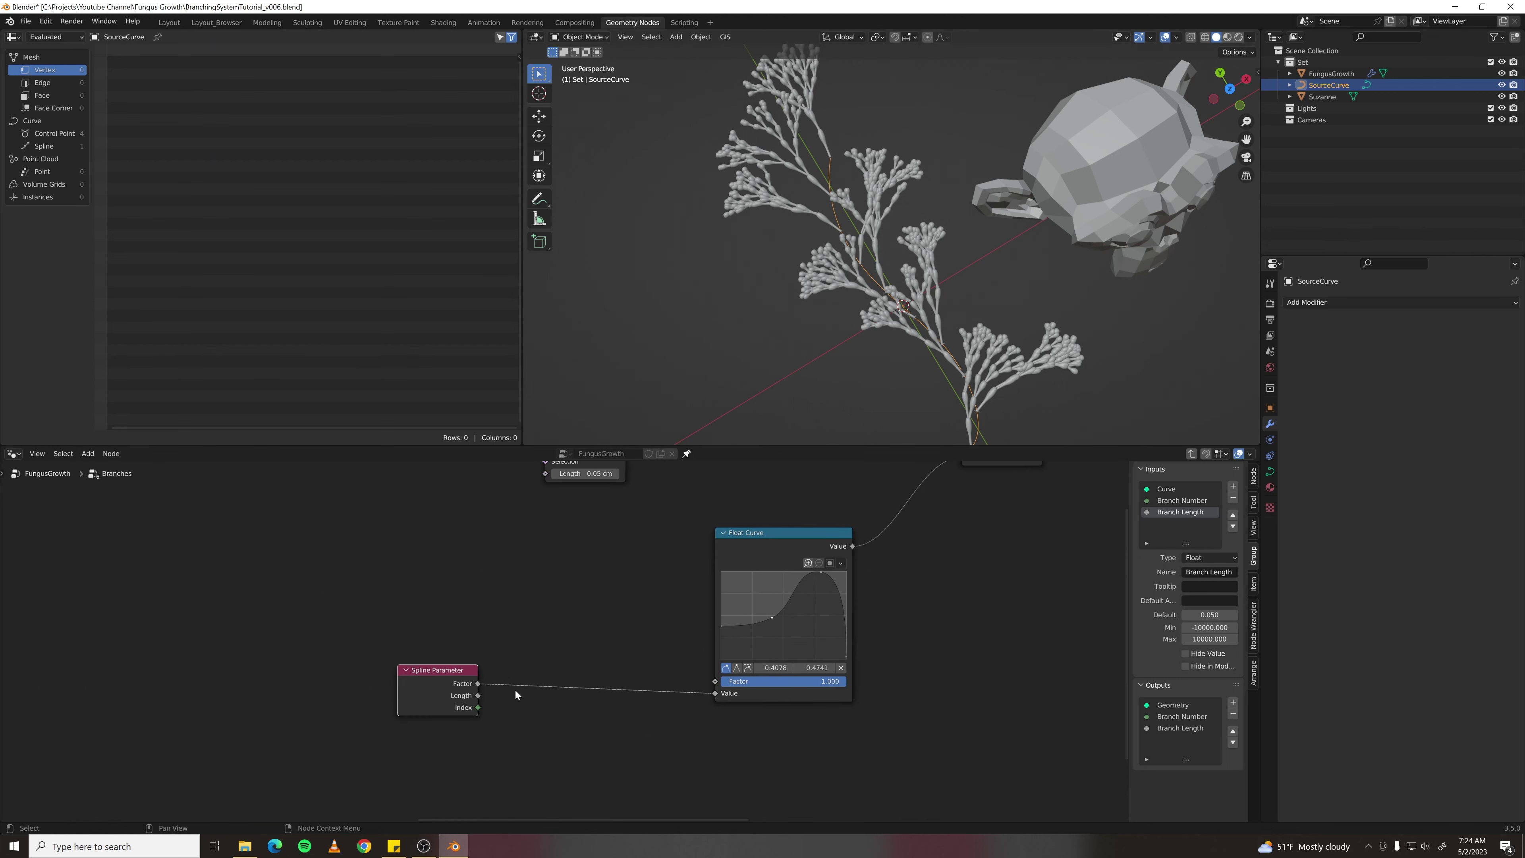
pyautogui.press('F3')
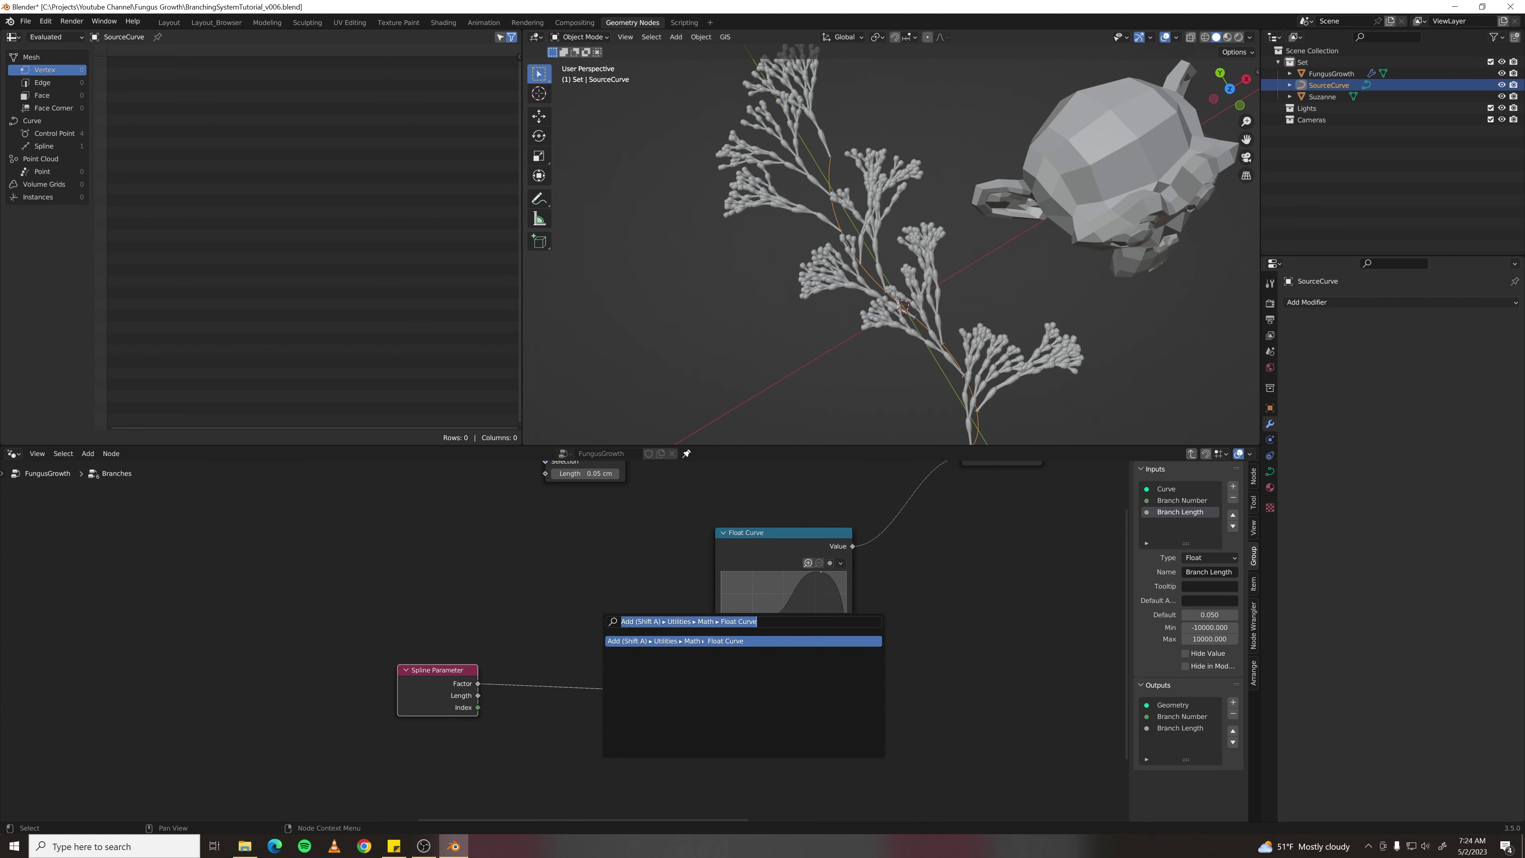
pyautogui.write('math')
pyautogui.press('Down')
pyautogui.press('Return')
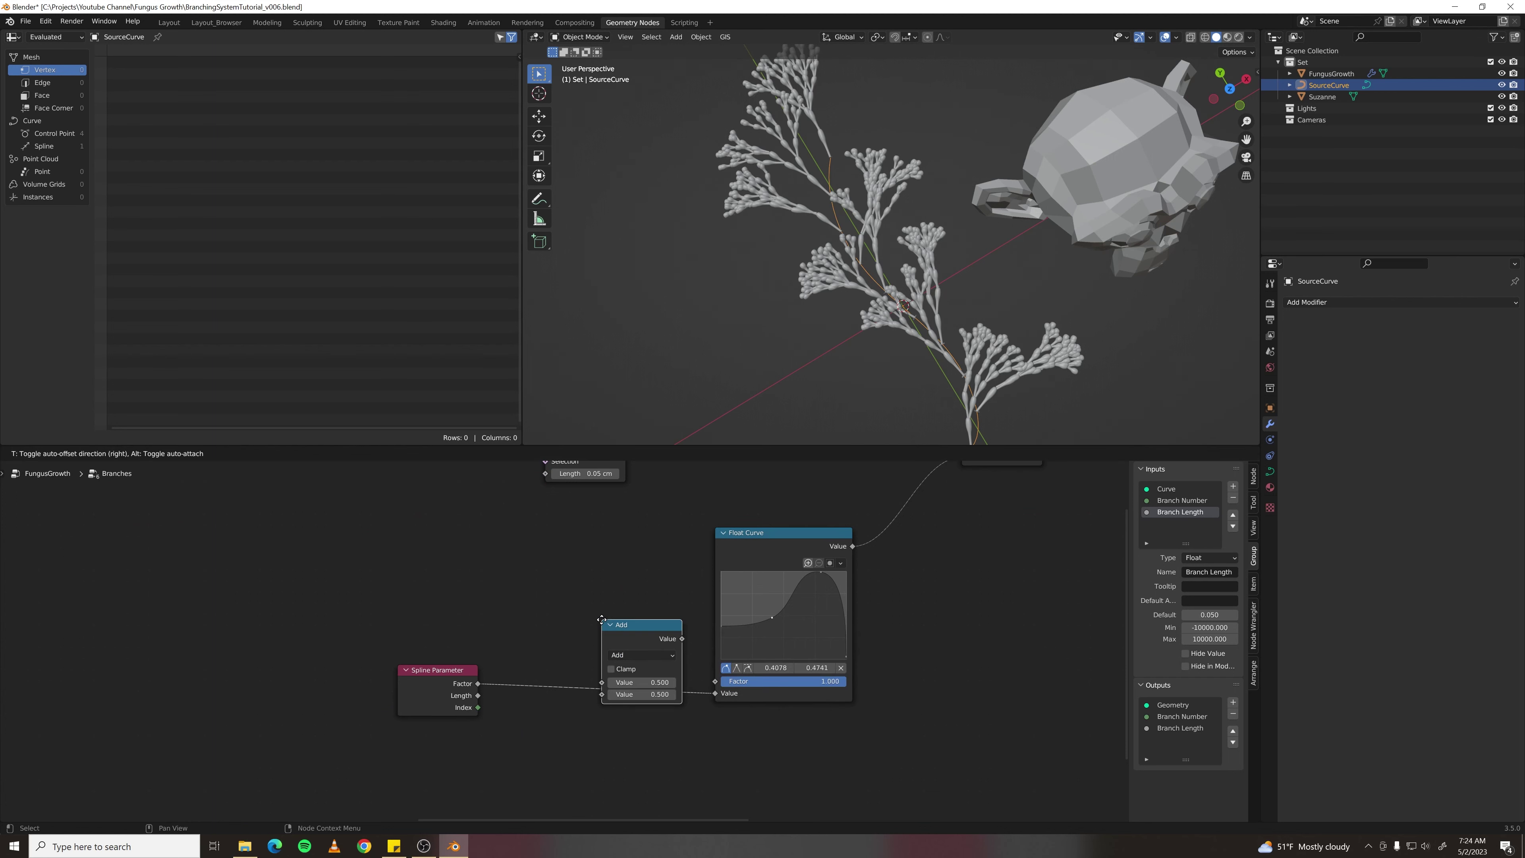
pyautogui.click(558, 656)
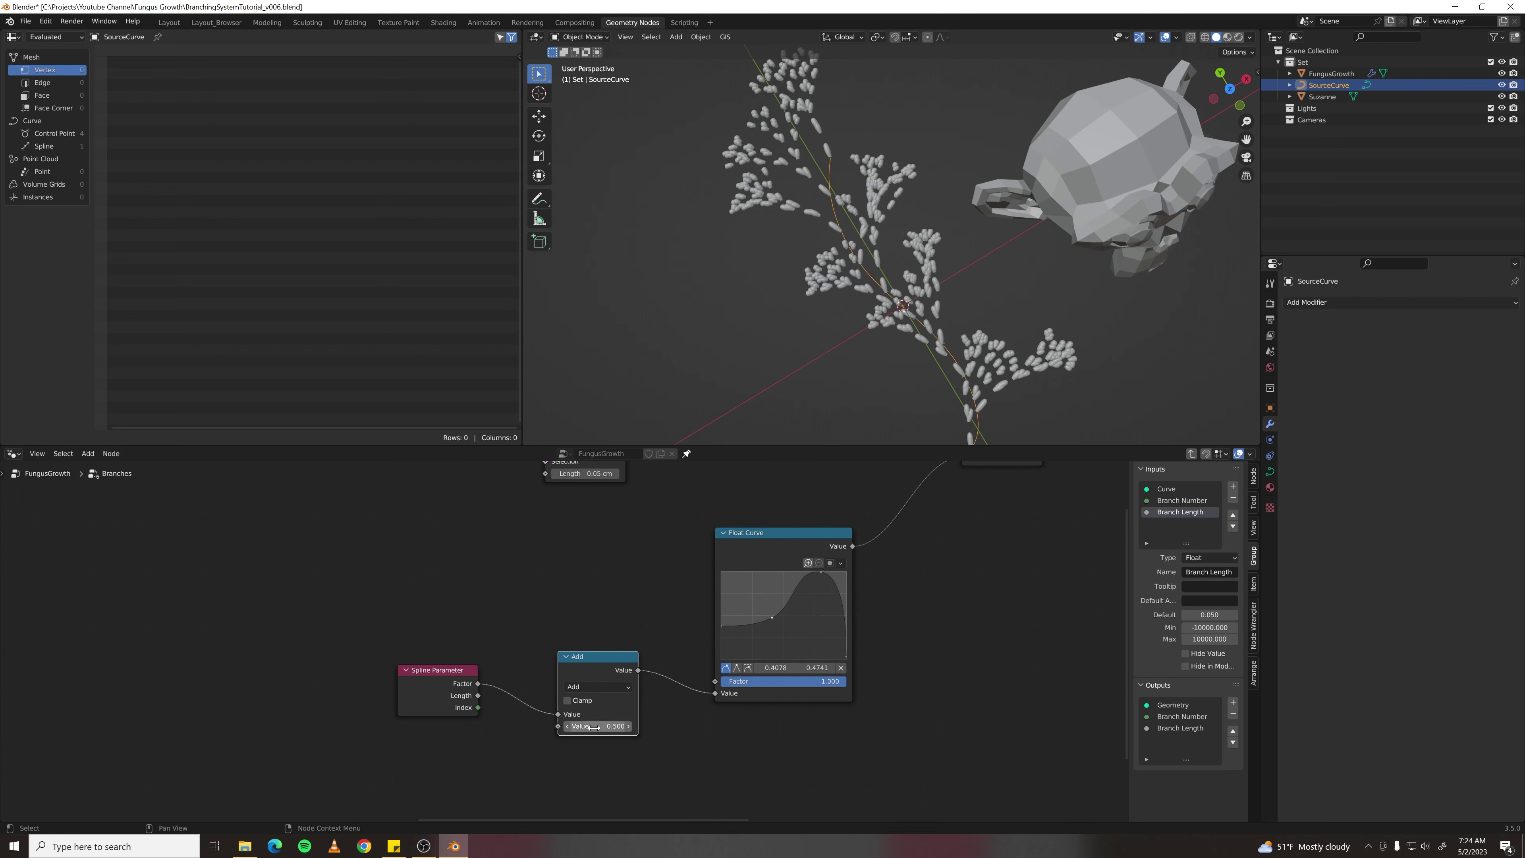
# - Try different second values on the Add node while checking the branches, finishing with the value set to 0
pyautogui.moveTo(597, 725); pyautogui.dragTo(501, 726)
pyautogui.scroll(2, 874, 334)
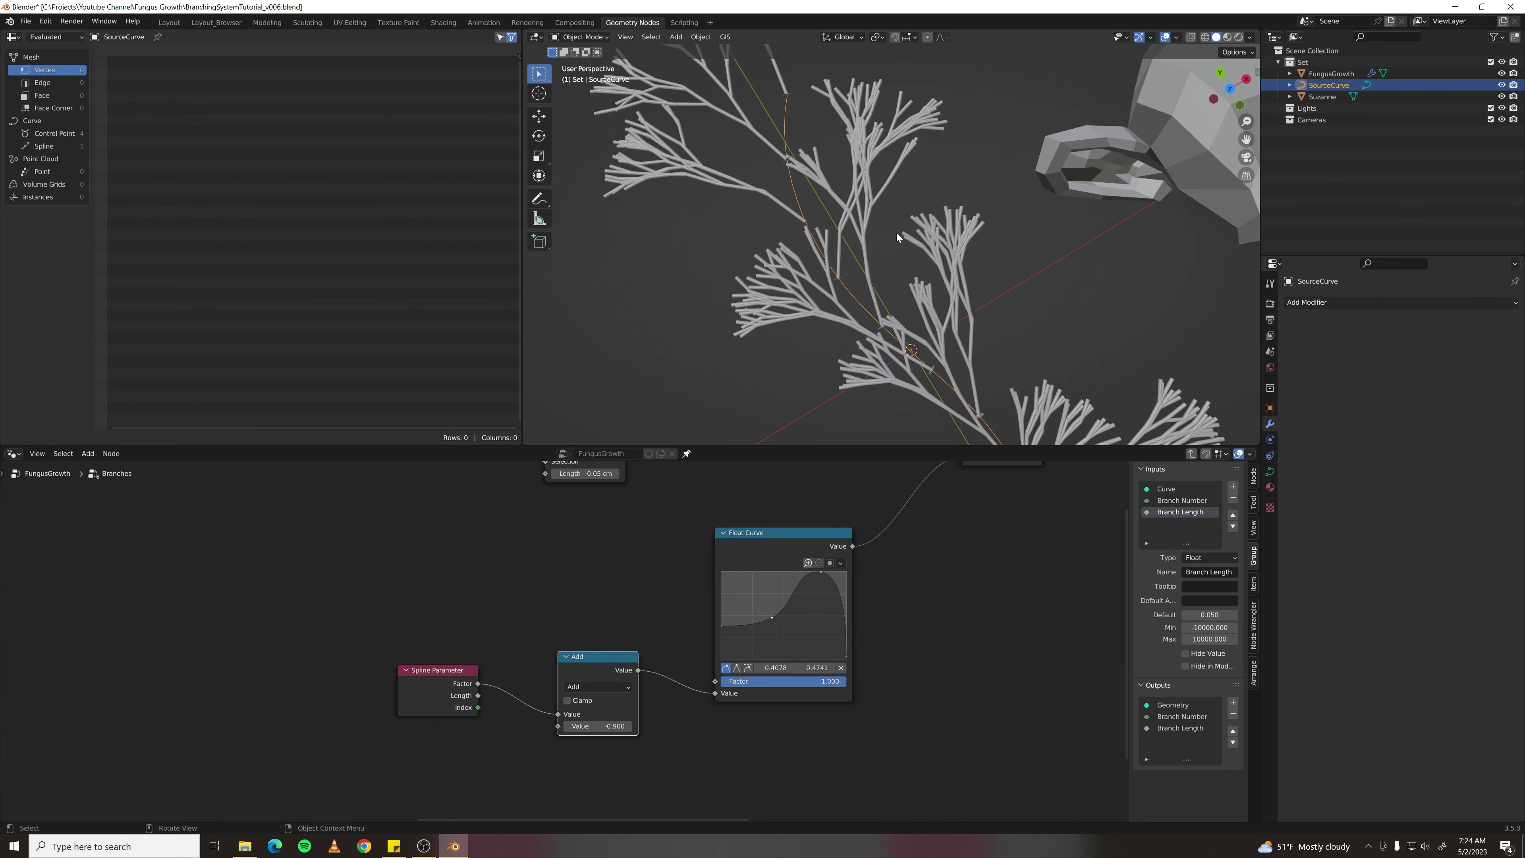
pyautogui.scroll(-3, 892, 235)
pyautogui.doubleClick(597, 726)
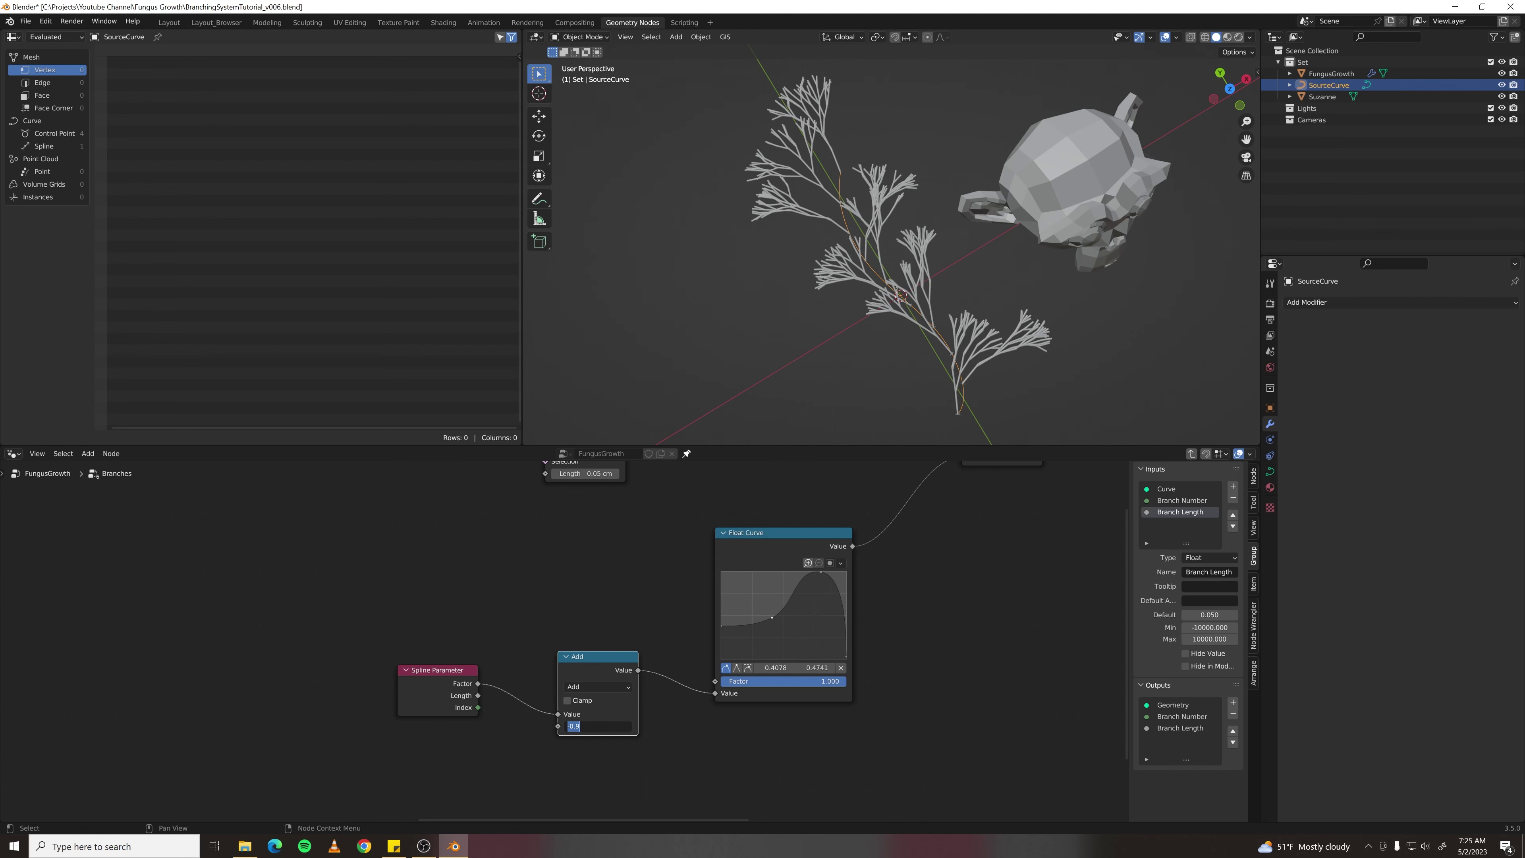
pyautogui.write('0')
pyautogui.press('Return')
# - Duplicate the Group Input node and place the copy just below Spline Parameter
pyautogui.scroll(-5, 468, 568)
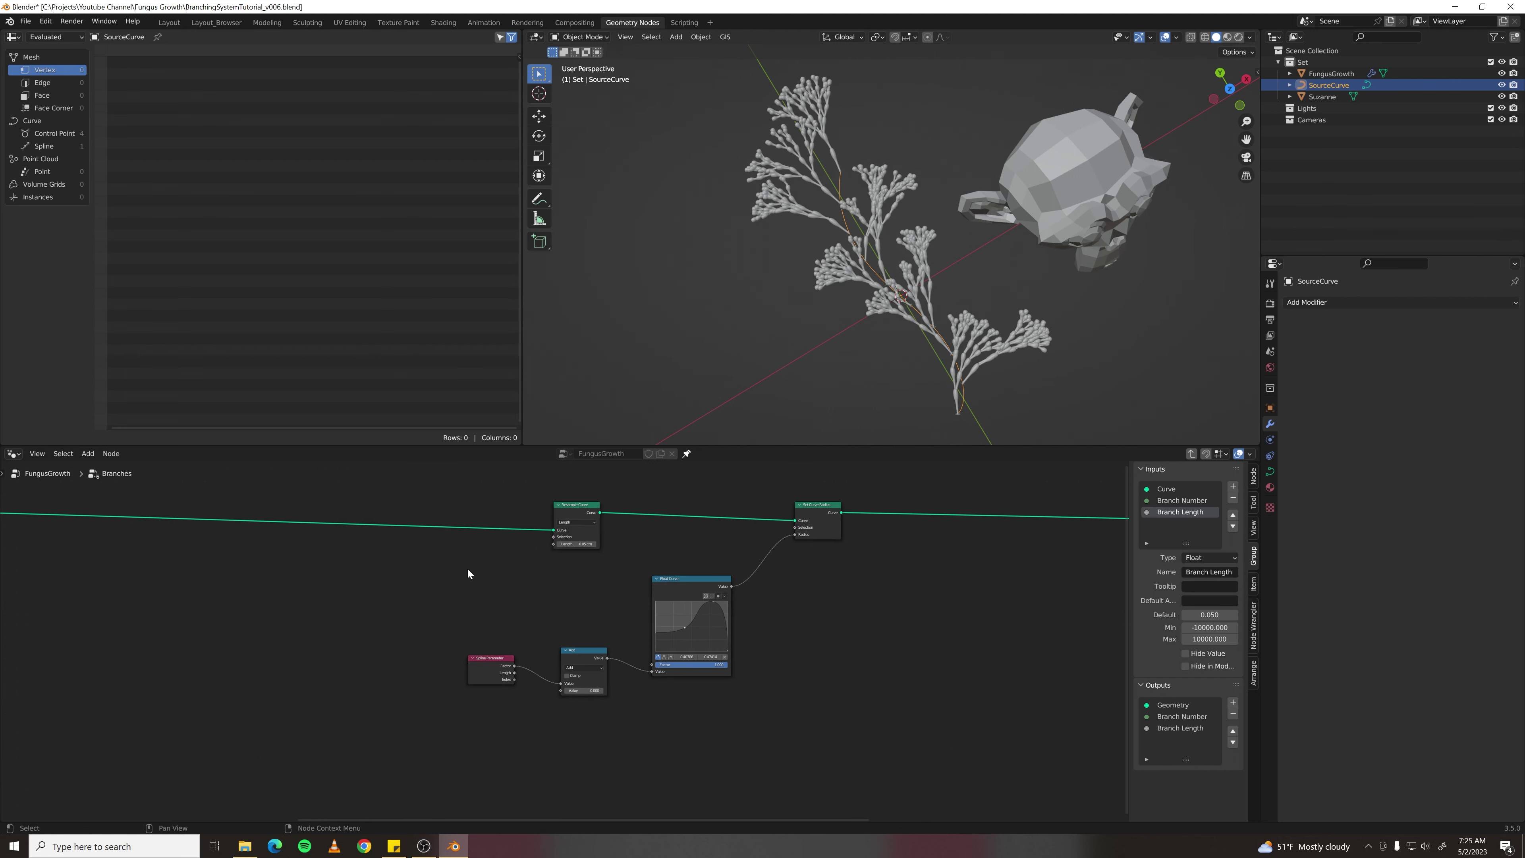
pyautogui.moveTo(379, 584); pyautogui.dragTo(831, 579, button='middle')
pyautogui.scroll(1, 419, 567)
pyautogui.click(298, 546)
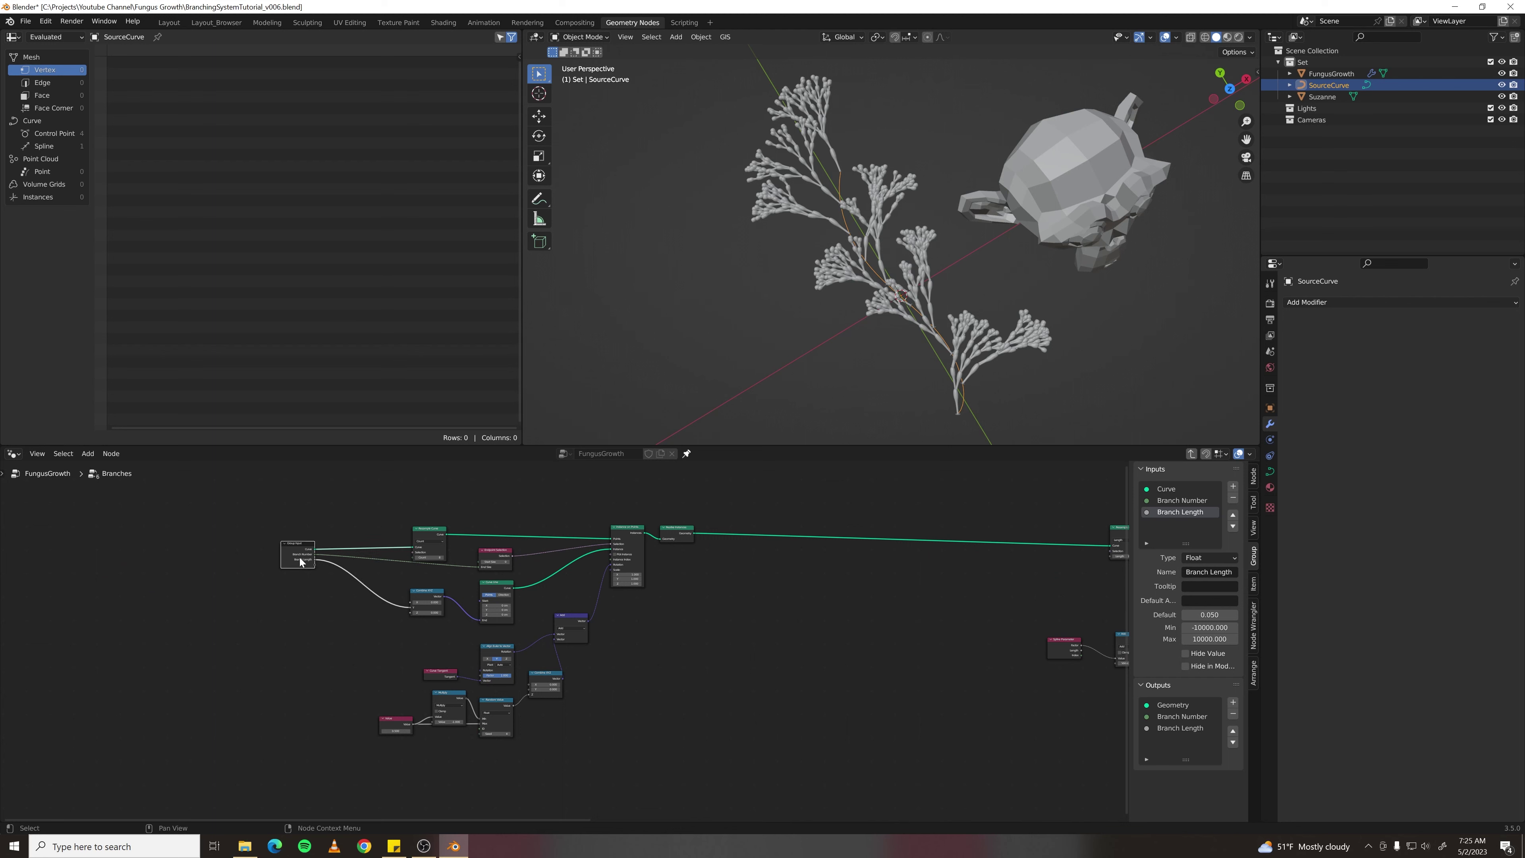
pyautogui.hotkey('shift', 'd')
pyautogui.click(1028, 704)
pyautogui.moveTo(967, 694); pyautogui.dragTo(468, 675, button='middle')
pyautogui.scroll(5, 458, 674)
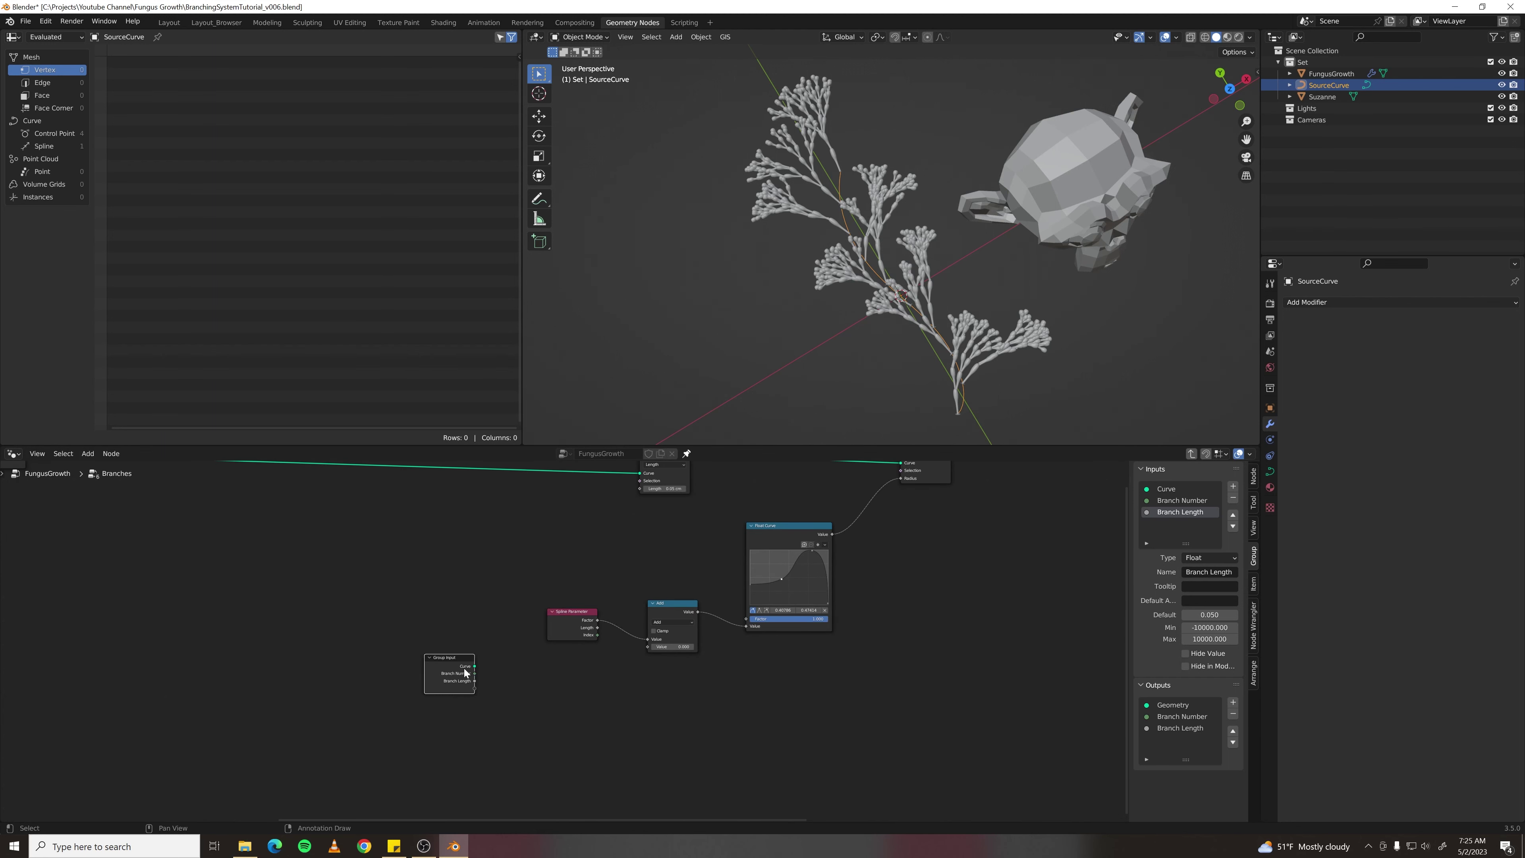
pyautogui.moveTo(461, 669); pyautogui.dragTo(579, 679)
pyautogui.scroll(2, 579, 679)
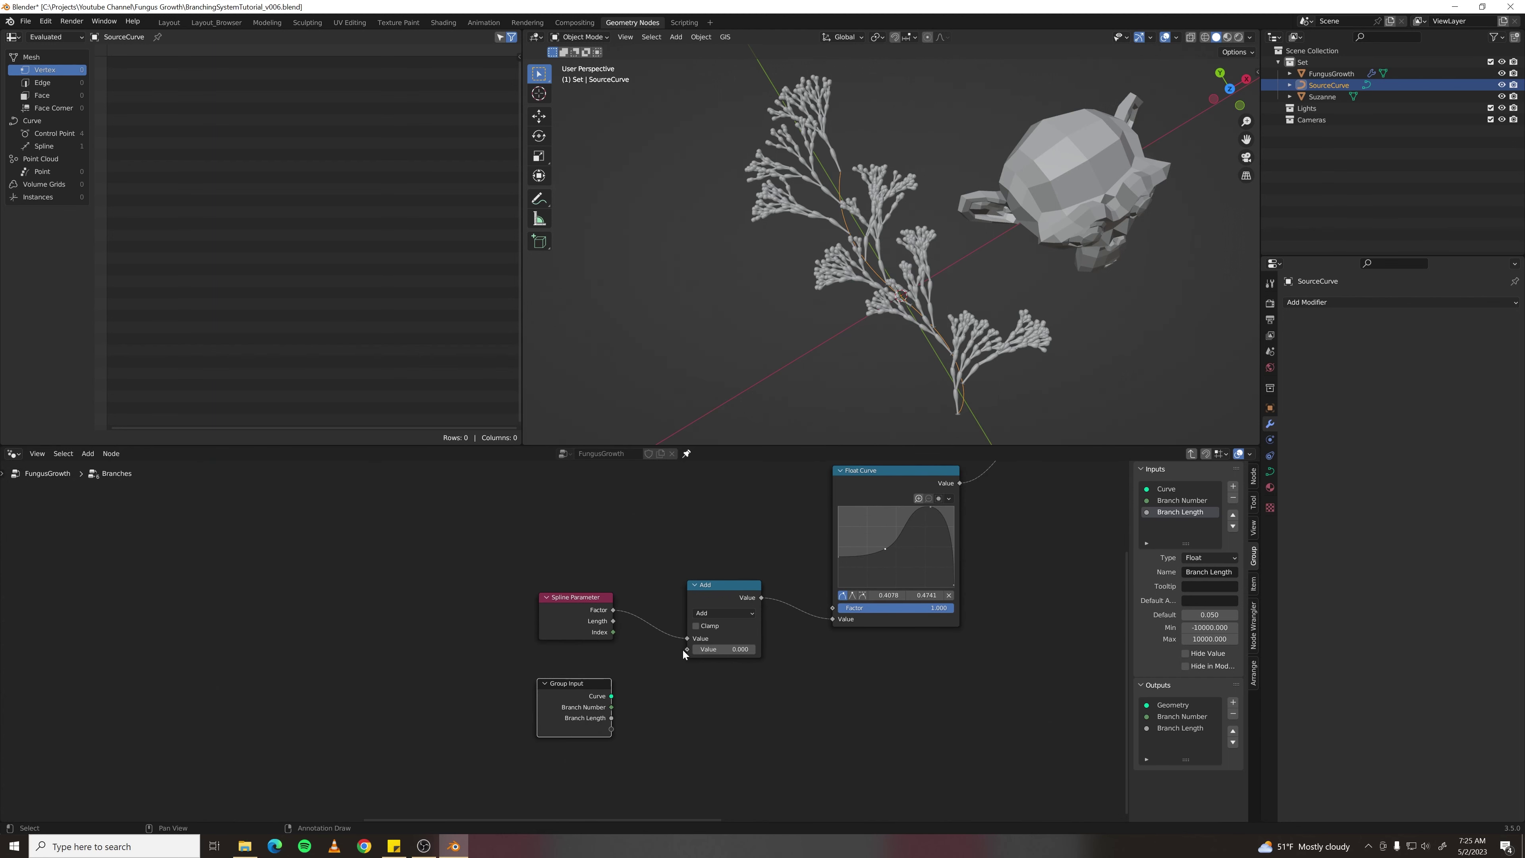
# - Expose the Add node's second value as a new group input and name it Growth
pyautogui.moveTo(685, 649); pyautogui.dragTo(664, 647)
pyautogui.moveTo(634, 729); pyautogui.dragTo(610, 729)
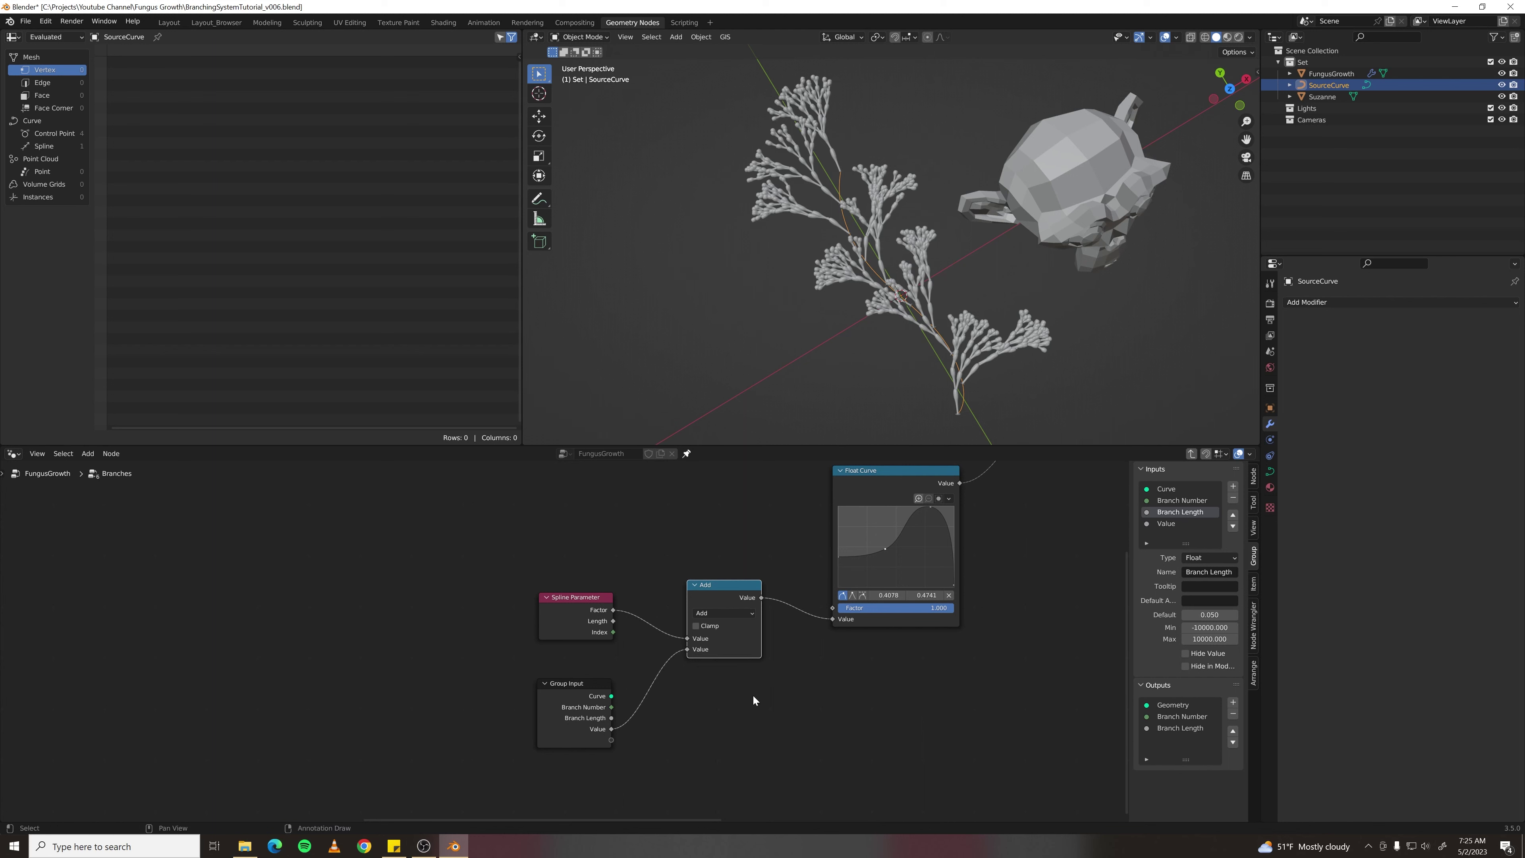
pyautogui.click(1168, 523)
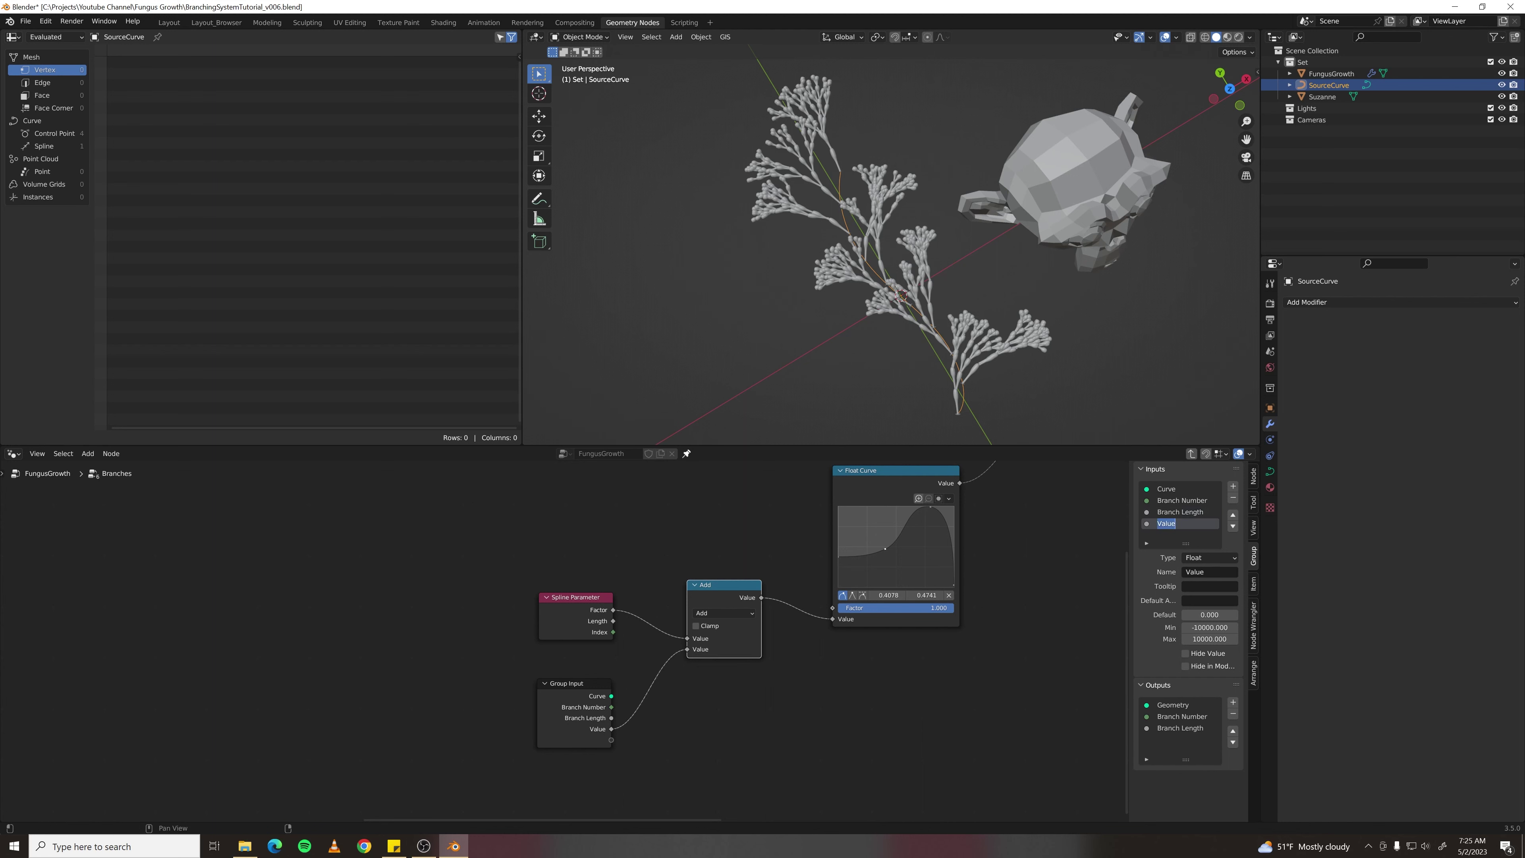
pyautogui.write('Growth')
pyautogui.click(752, 722)
# - Connect Growth from the Group Input beside the Multiply node to a new socket on the Group Output
pyautogui.scroll(-15, 752, 722)
pyautogui.moveTo(839, 672); pyautogui.dragTo(415, 666, button='middle')
pyautogui.moveTo(537, 663); pyautogui.dragTo(417, 670, button='middle')
pyautogui.scroll(5, 425, 628)
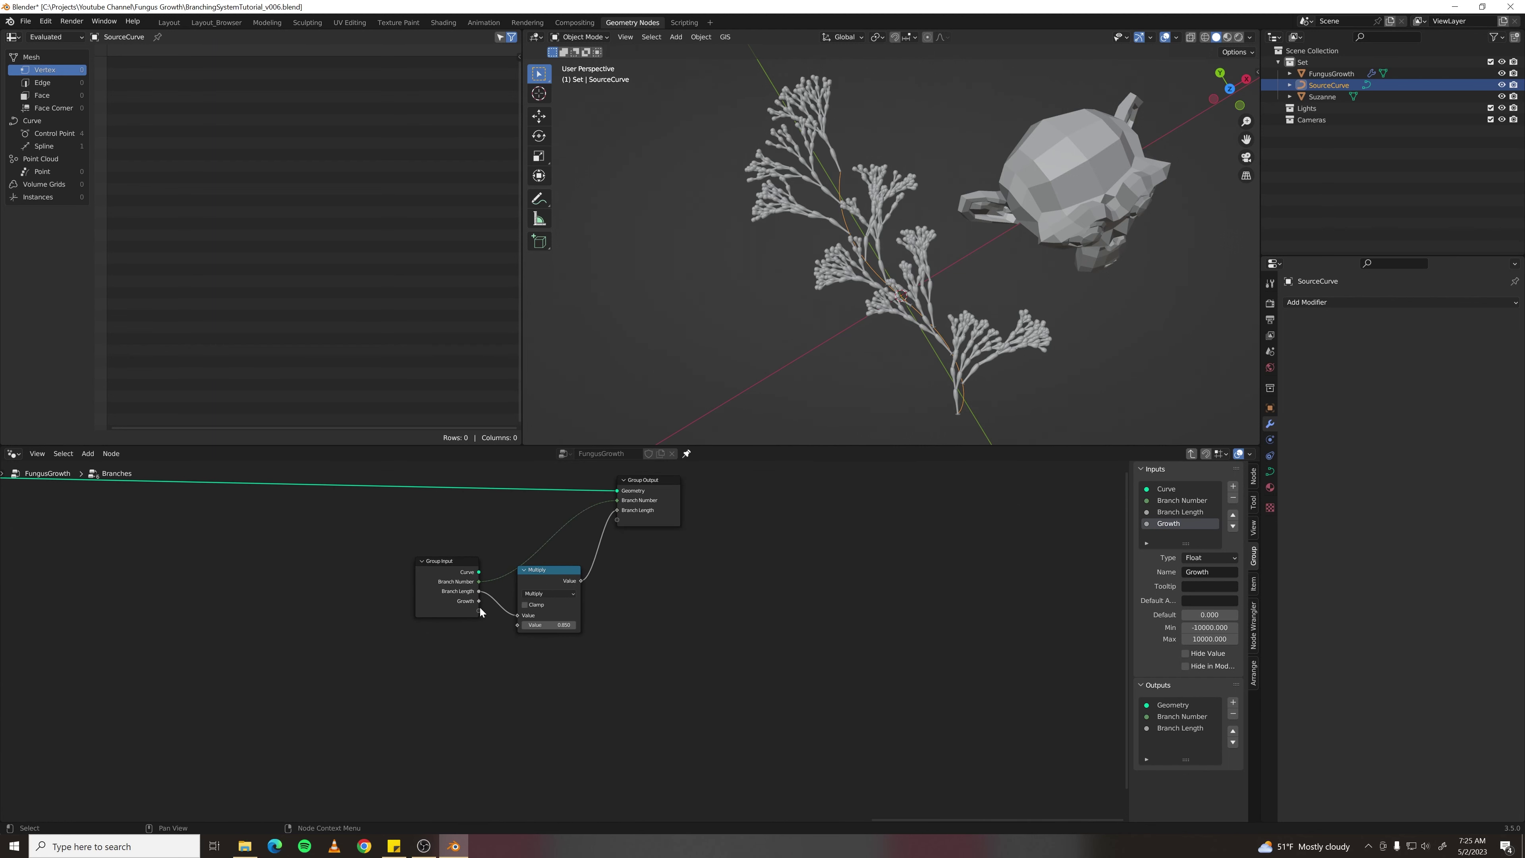
pyautogui.moveTo(479, 601); pyautogui.dragTo(616, 519)
# - Return to the main FungusGrowth tree and link each Branches node's Growth output to the Growth input of the following one
pyautogui.press('Tab')
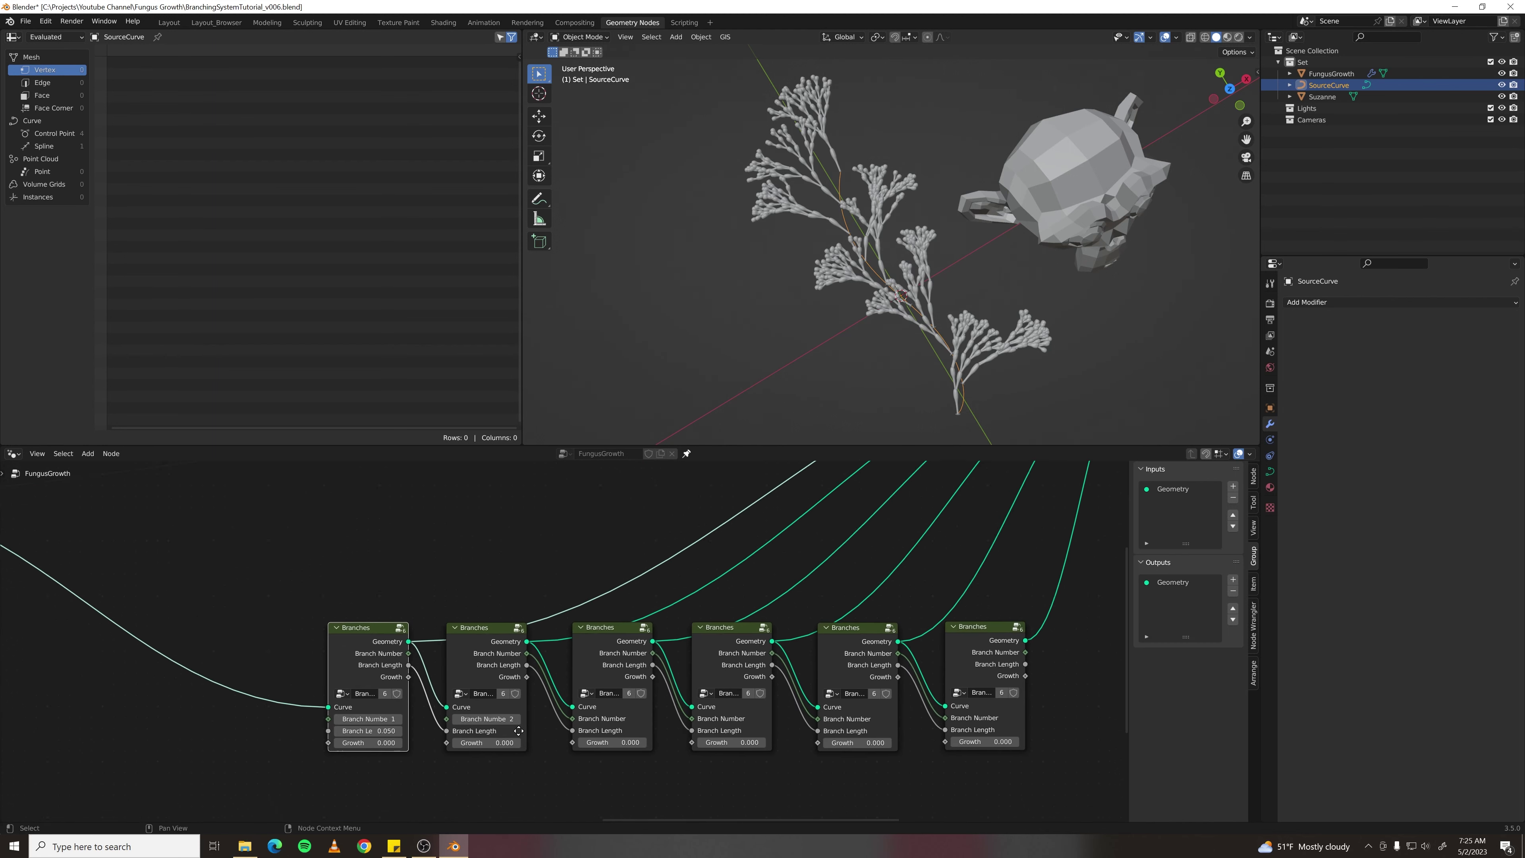
pyautogui.moveTo(518, 730); pyautogui.dragTo(460, 626, button='middle')
pyautogui.scroll(2, 352, 597)
pyautogui.moveTo(314, 560); pyautogui.dragTo(358, 637)
pyautogui.moveTo(451, 561); pyautogui.dragTo(506, 637)
pyautogui.moveTo(600, 560); pyautogui.dragTo(646, 636)
pyautogui.moveTo(739, 560); pyautogui.dragTo(793, 636)
pyautogui.moveTo(887, 560); pyautogui.dragTo(942, 635)
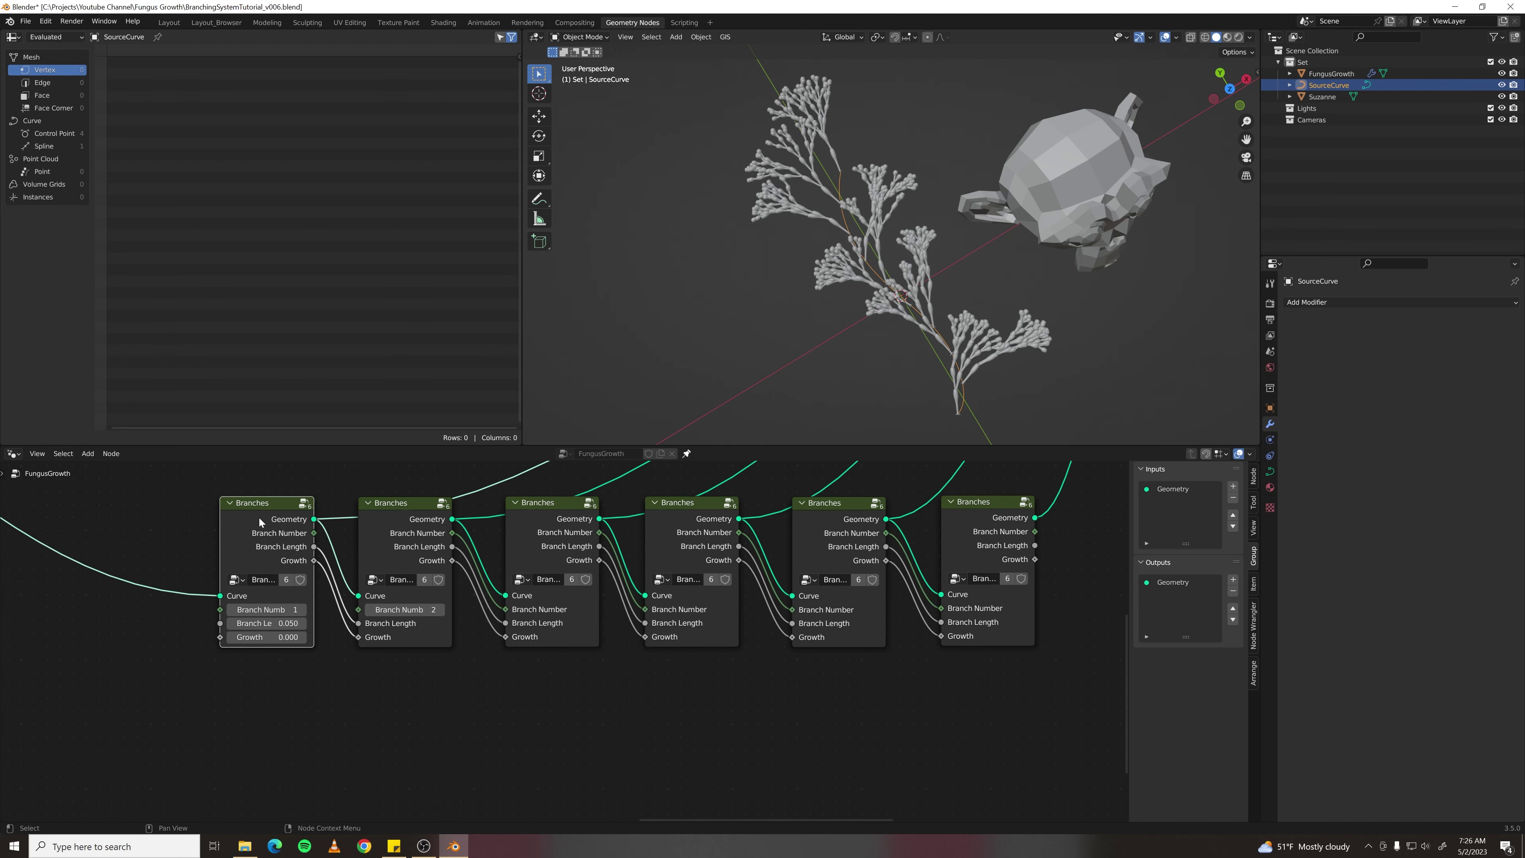
# - Reopen the first Branches group, move Multiply up, and insert a Math Add node on the Growth link to Group Output
pyautogui.press('Tab')
pyautogui.moveTo(489, 623); pyautogui.dragTo(547, 734, button='middle')
pyautogui.moveTo(596, 650); pyautogui.dragTo(585, 524)
pyautogui.press('F3')
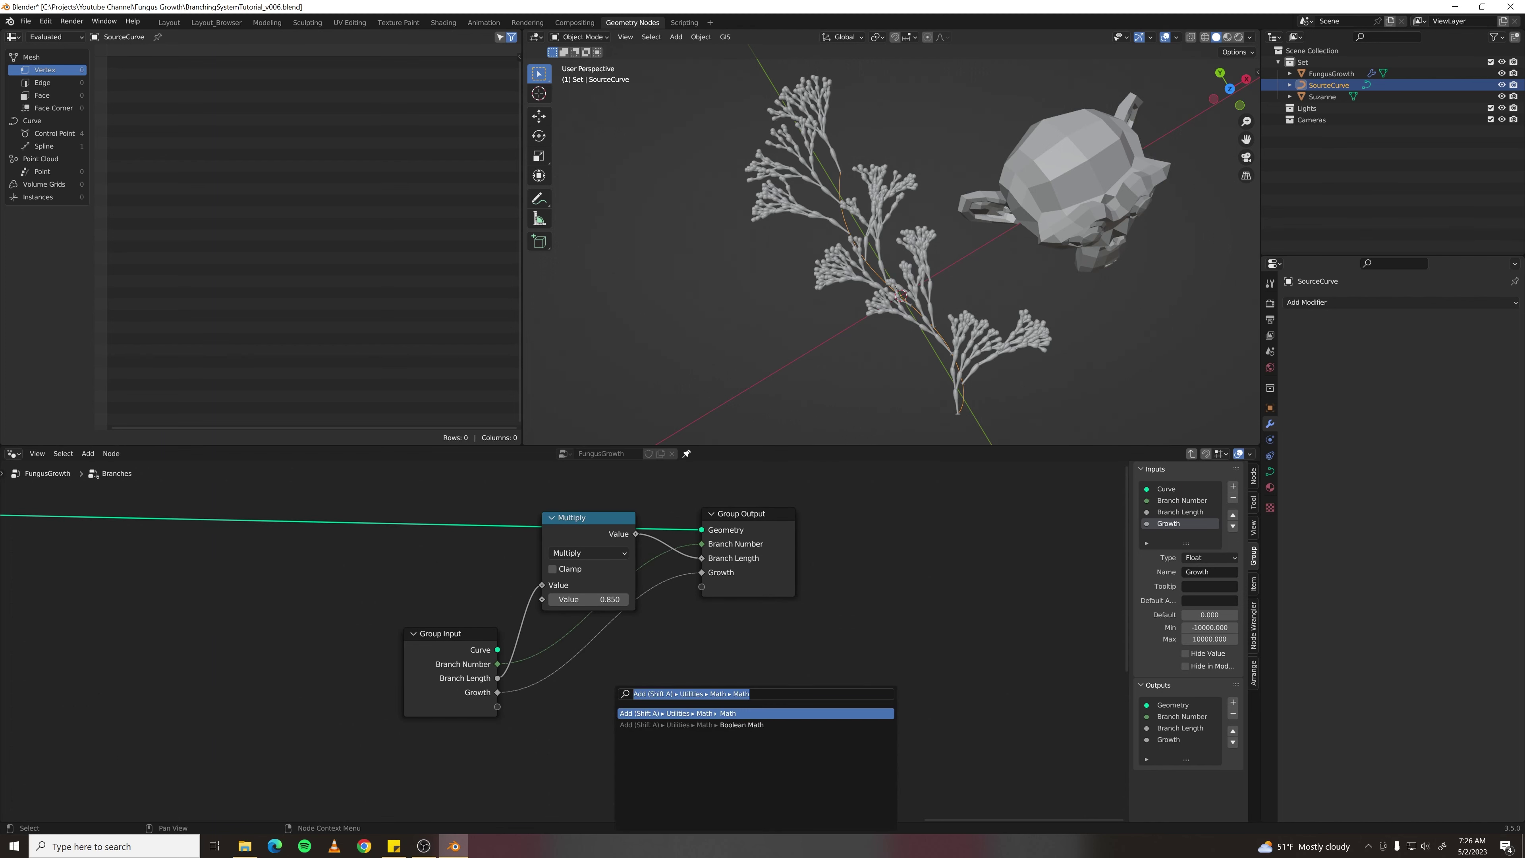
pyautogui.write('math')
pyautogui.press('Down')
pyautogui.press('Return')
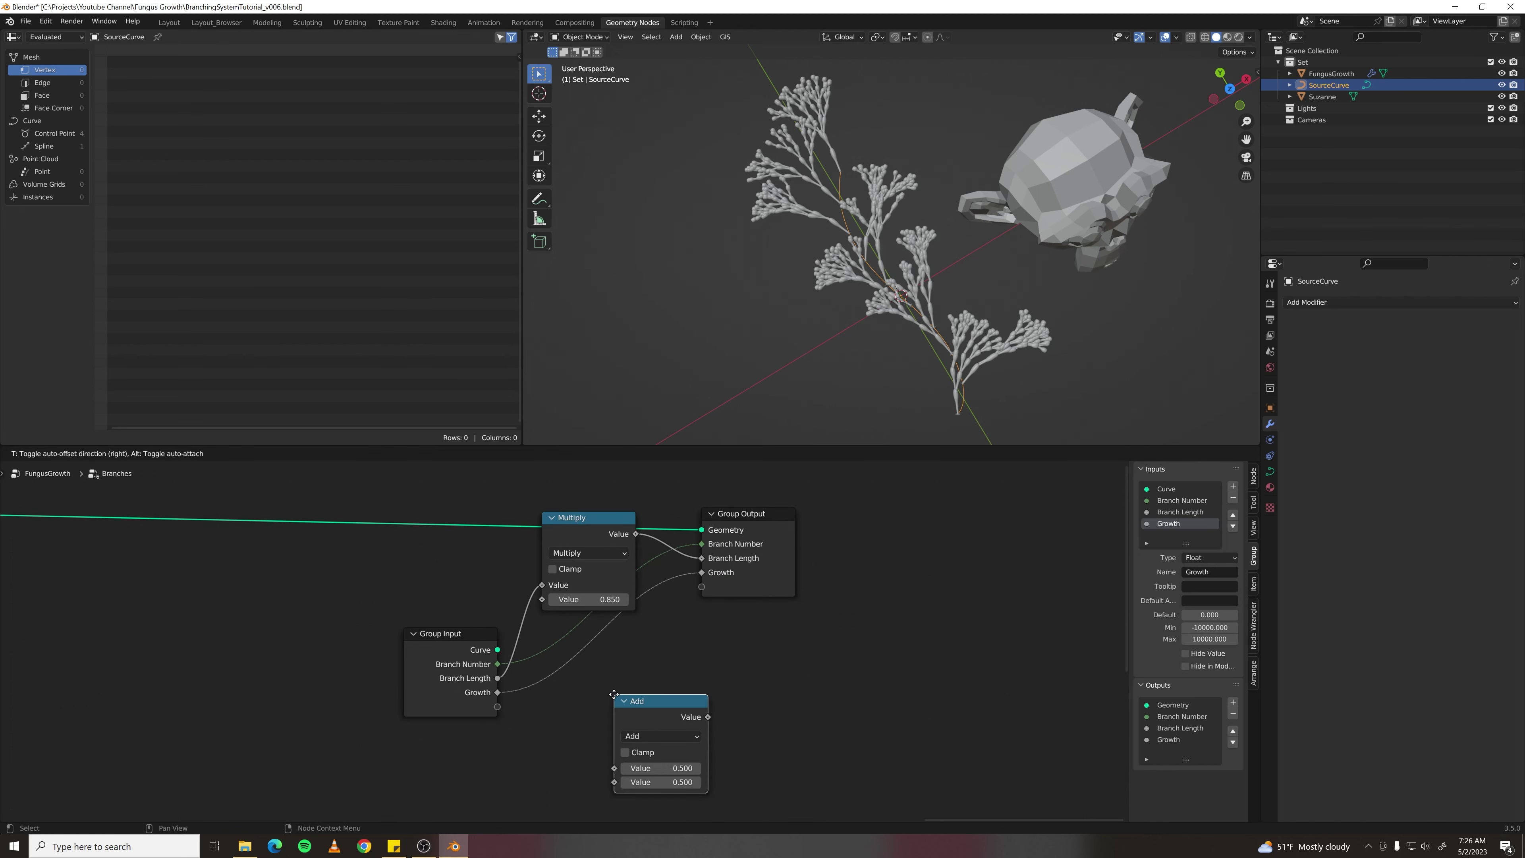
pyautogui.click(569, 651)
pyautogui.scroll(1, 604, 740)
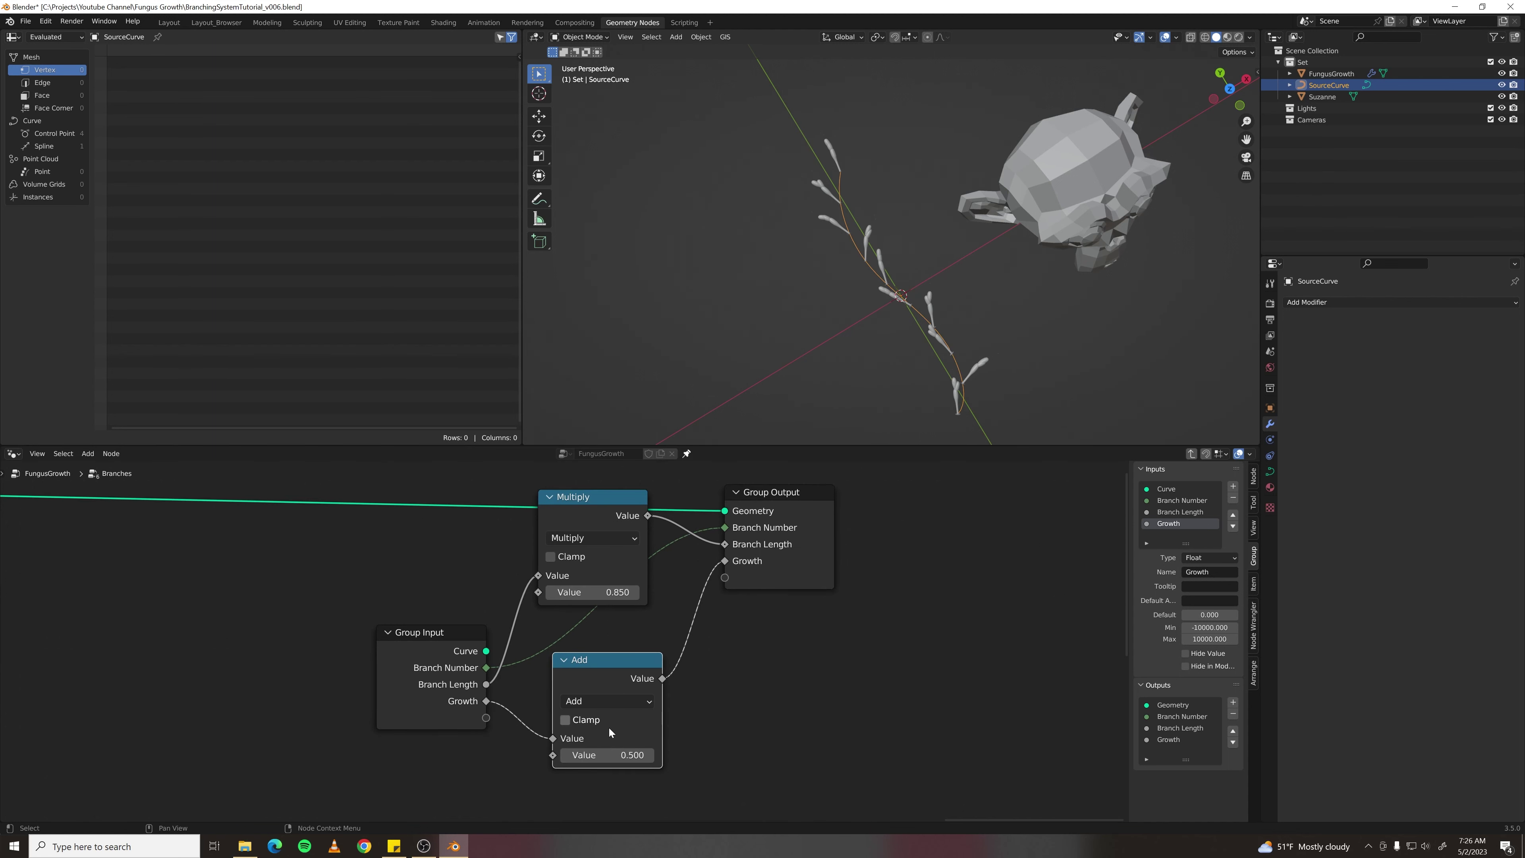
# - Set the second value of the Add node on the Growth link to 1
pyautogui.click(603, 755)
pyautogui.write('1')
pyautogui.press('Return')
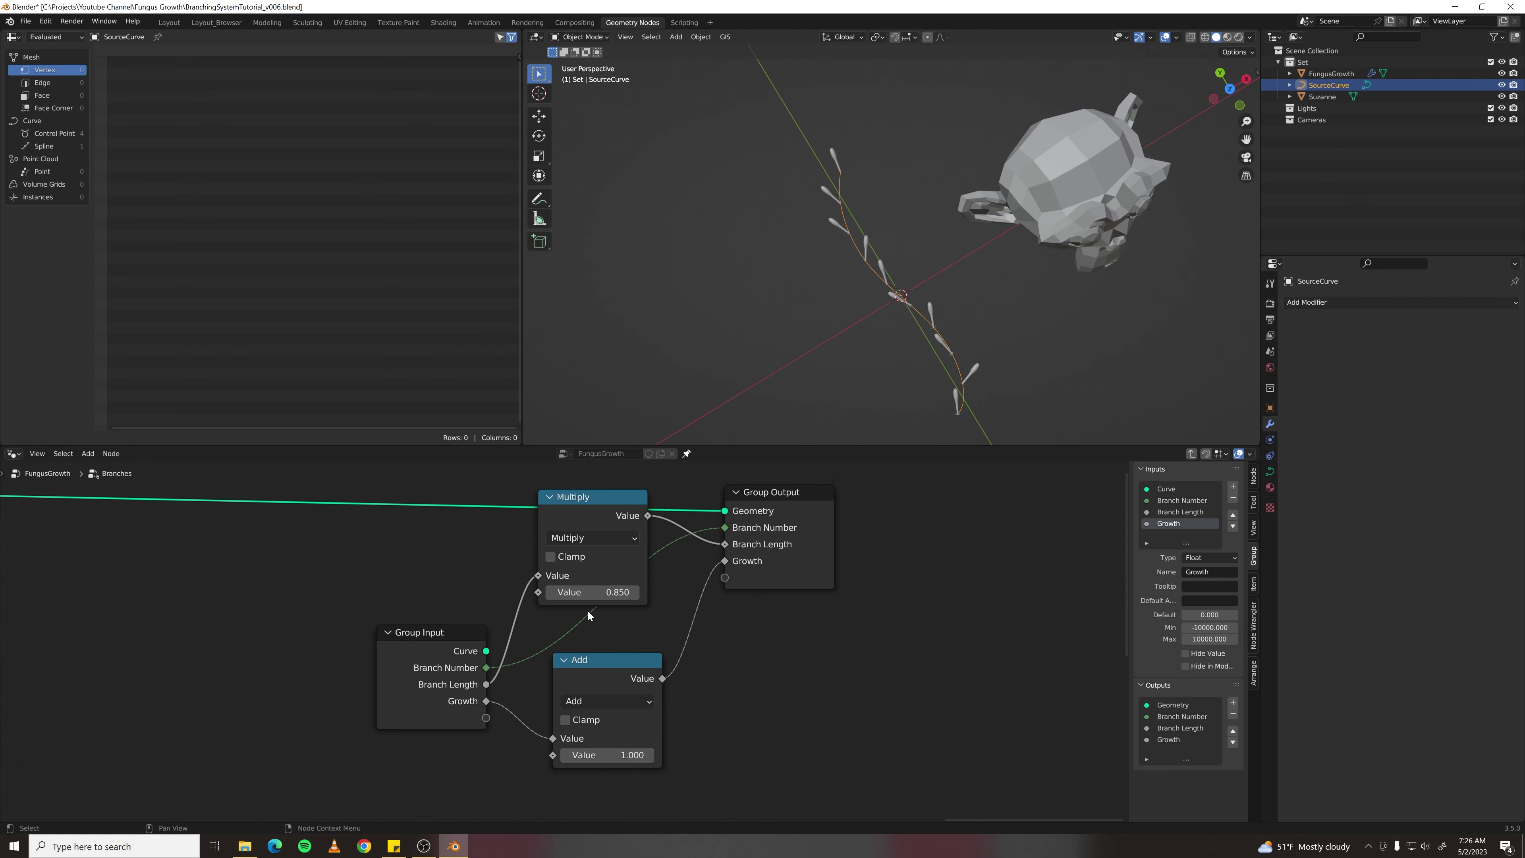
# - Return to the main FungusGrowth tree and adjust the first Branches node's Growth to -4.900
pyautogui.scroll(-4, 293, 673)
pyautogui.press('Tab')
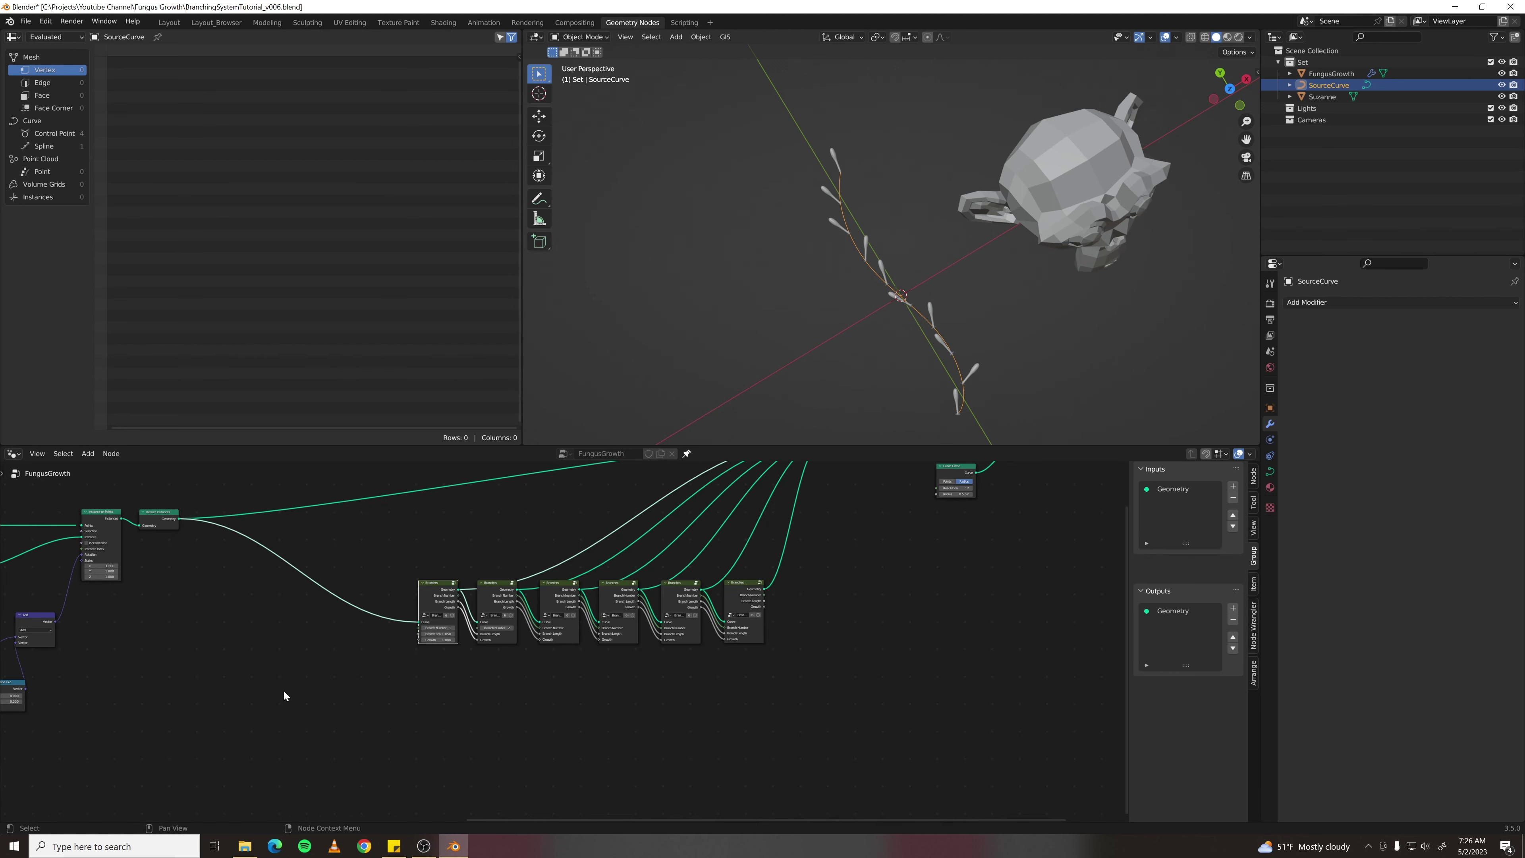
pyautogui.scroll(6, 339, 699)
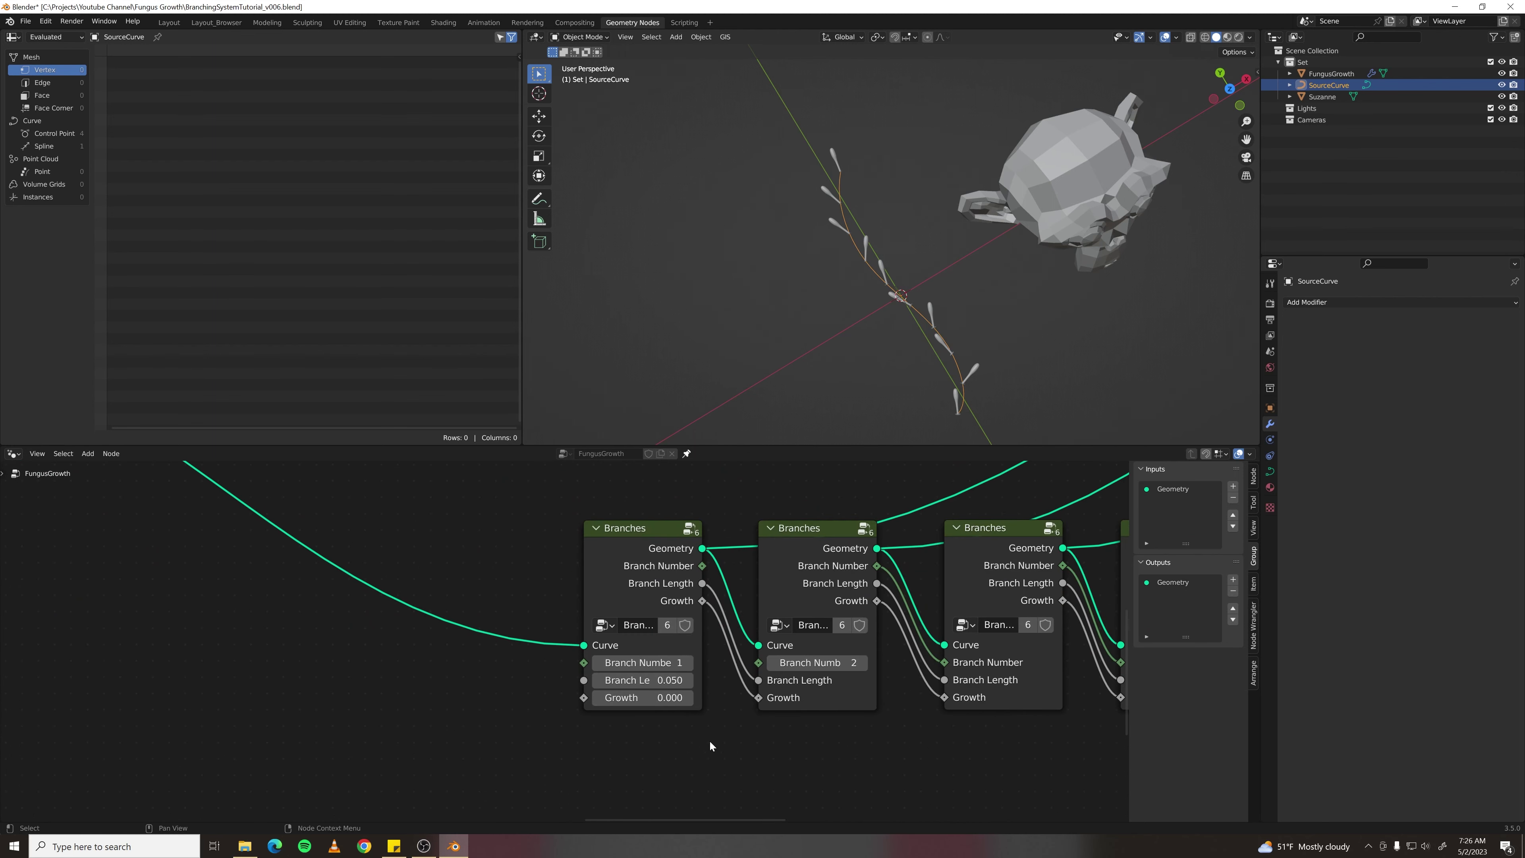
pyautogui.moveTo(658, 703)
pyautogui.mouseDown()
pyautogui.moveTo(675, 700)
pyautogui.moveTo(668, 710)
pyautogui.mouseUp()
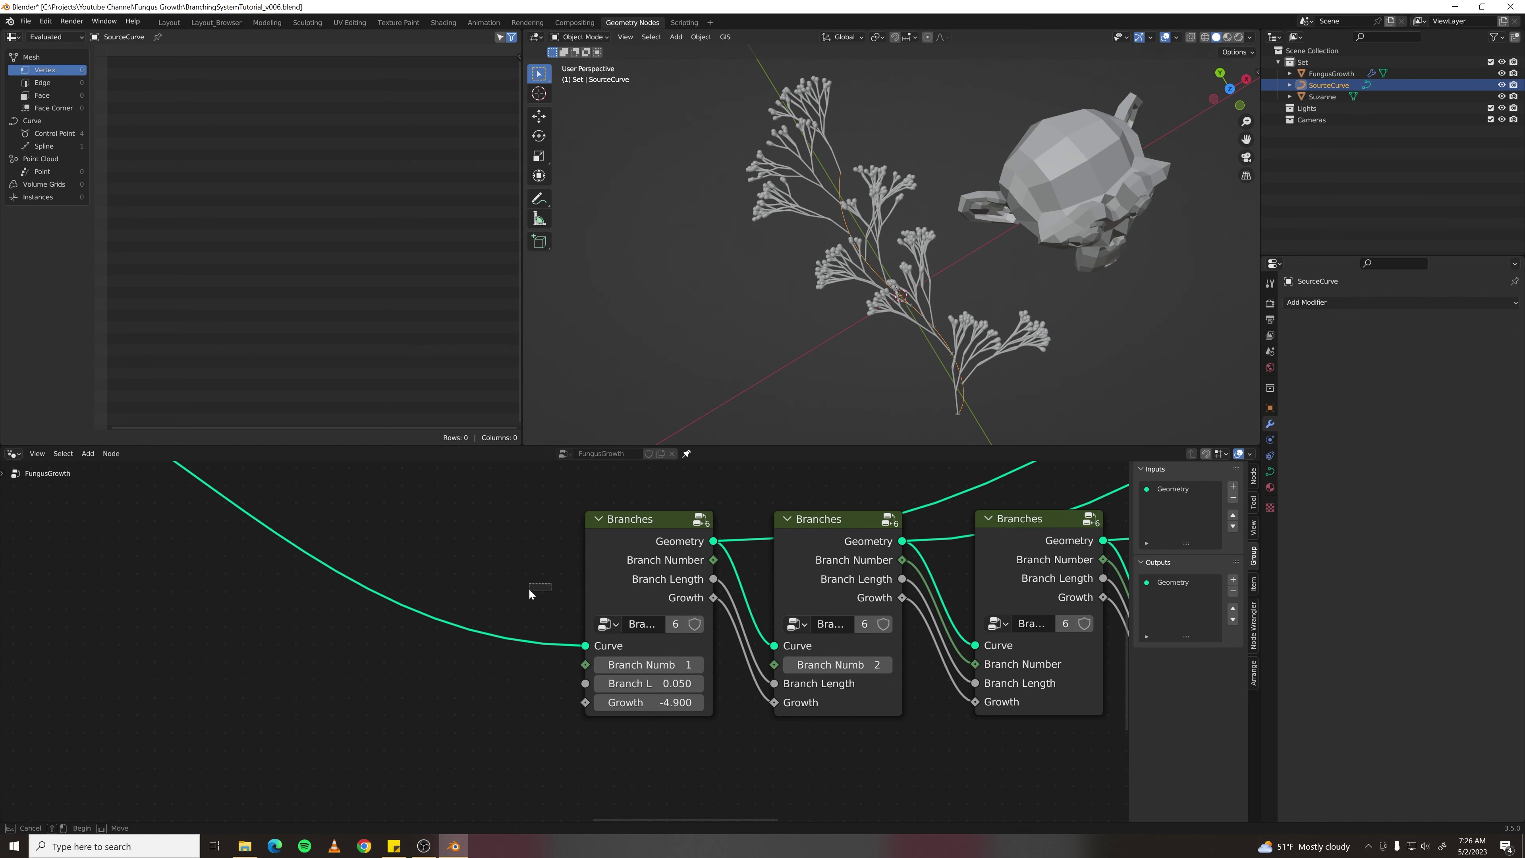
# - Insert a Capture Attribute node on the link between Realize Instances and the first Branches node
pyautogui.scroll(-1, 523, 570)
pyautogui.scroll(-4, 523, 565)
pyautogui.moveTo(426, 584); pyautogui.dragTo(626, 590, button='middle')
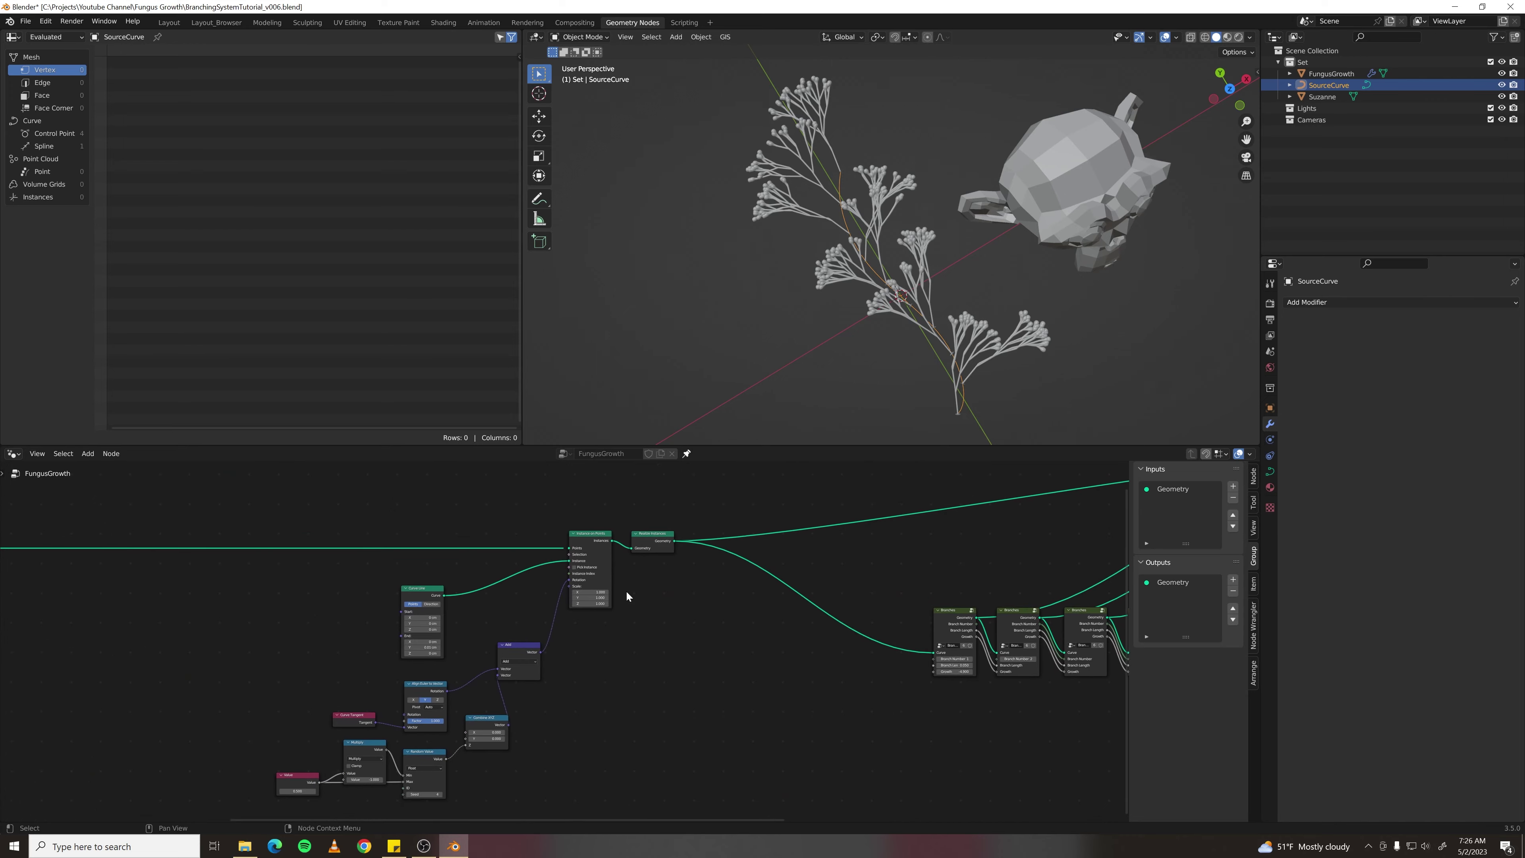
pyautogui.moveTo(522, 489); pyautogui.dragTo(657, 582)
pyautogui.scroll(2, 657, 582)
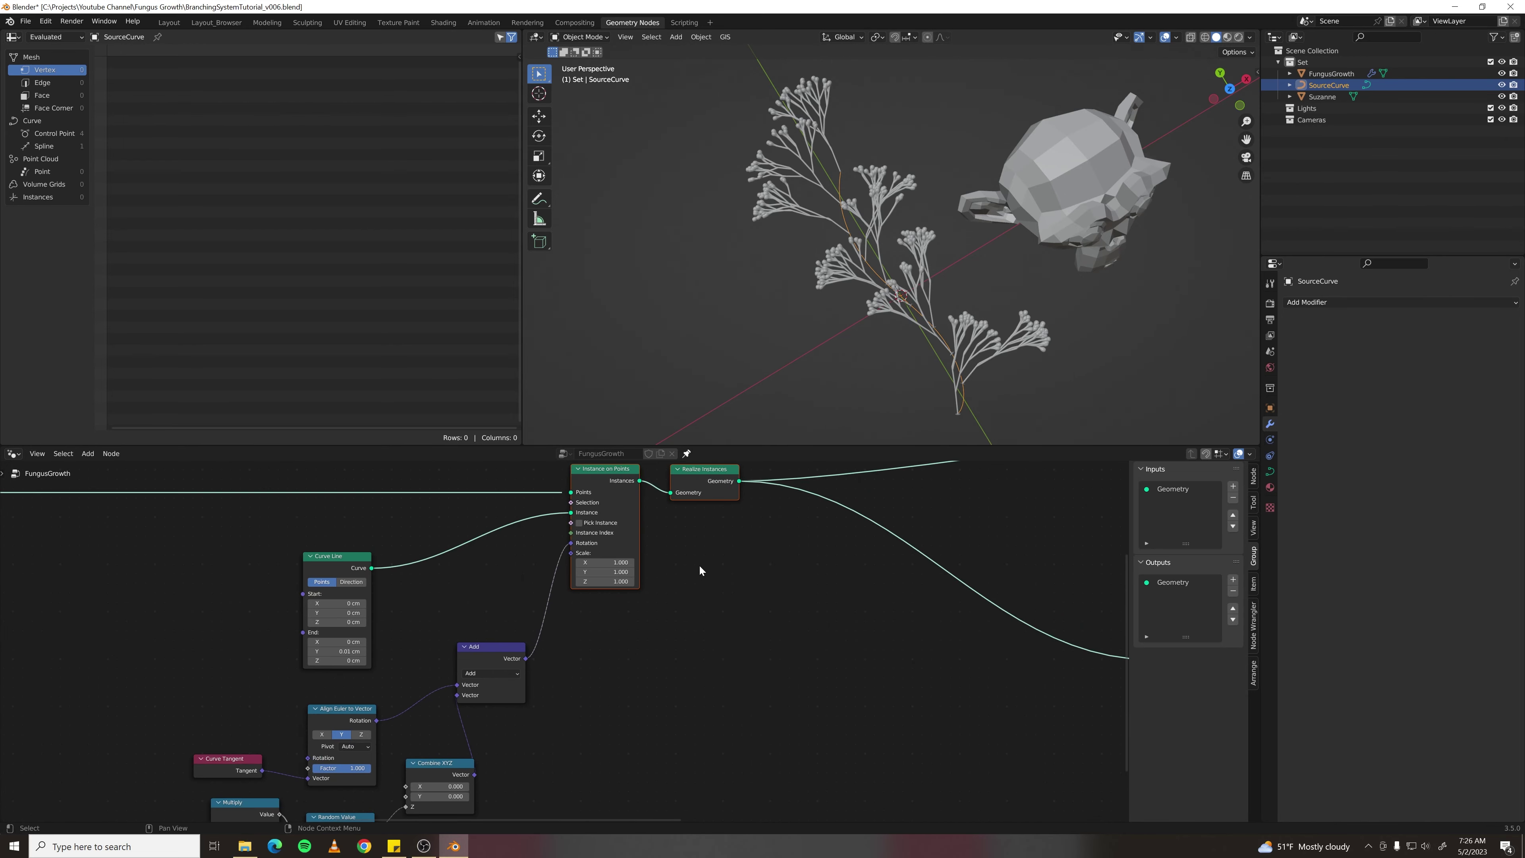
pyautogui.scroll(1, 747, 531)
pyautogui.moveTo(747, 531); pyautogui.dragTo(501, 559, button='middle')
pyautogui.scroll(1, 503, 532)
pyautogui.scroll(1, 508, 537)
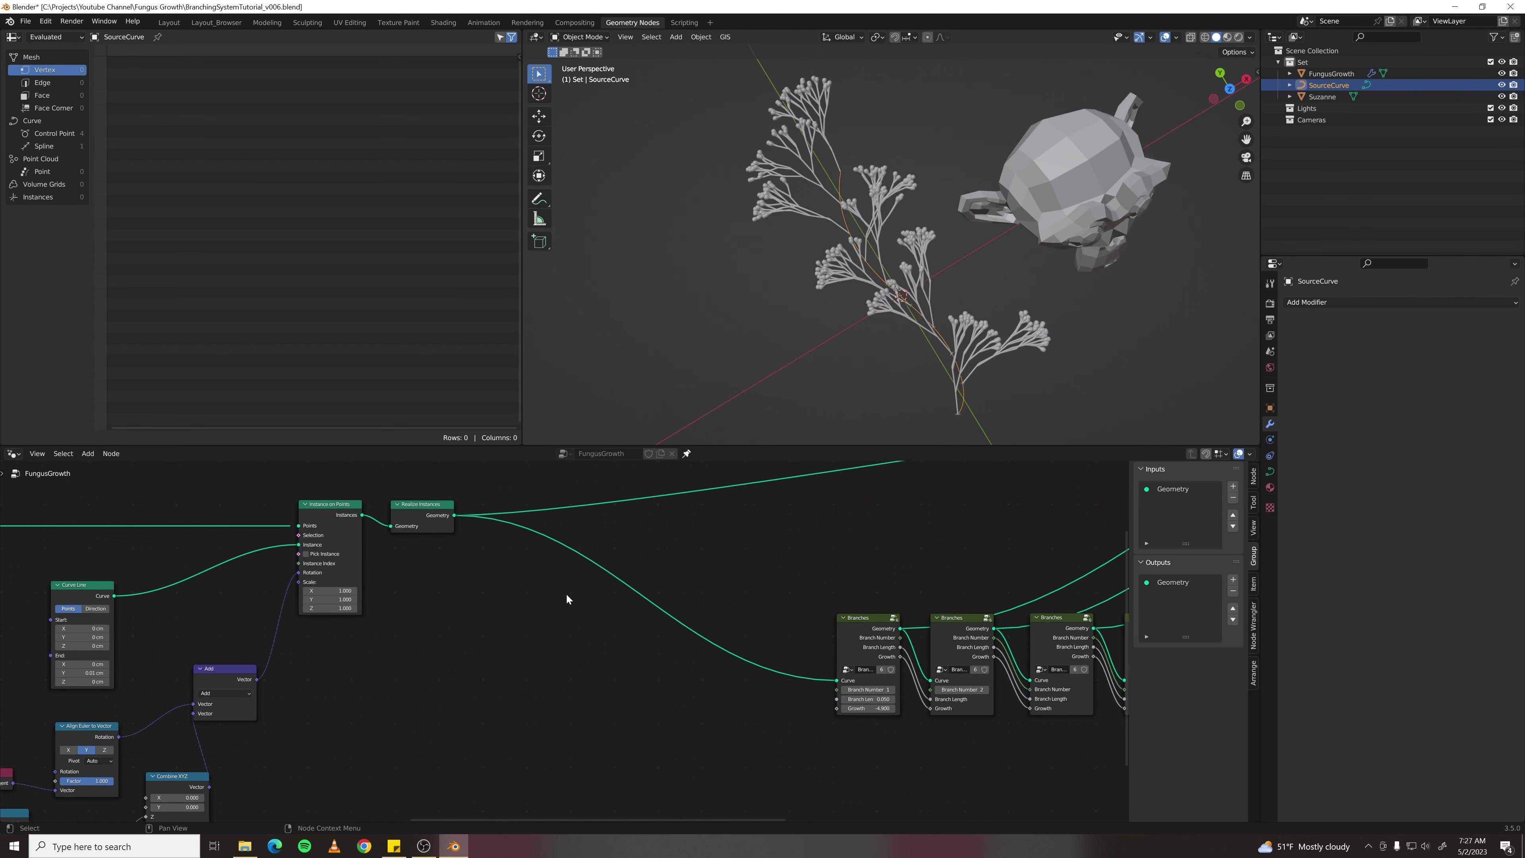
pyautogui.press('F3')
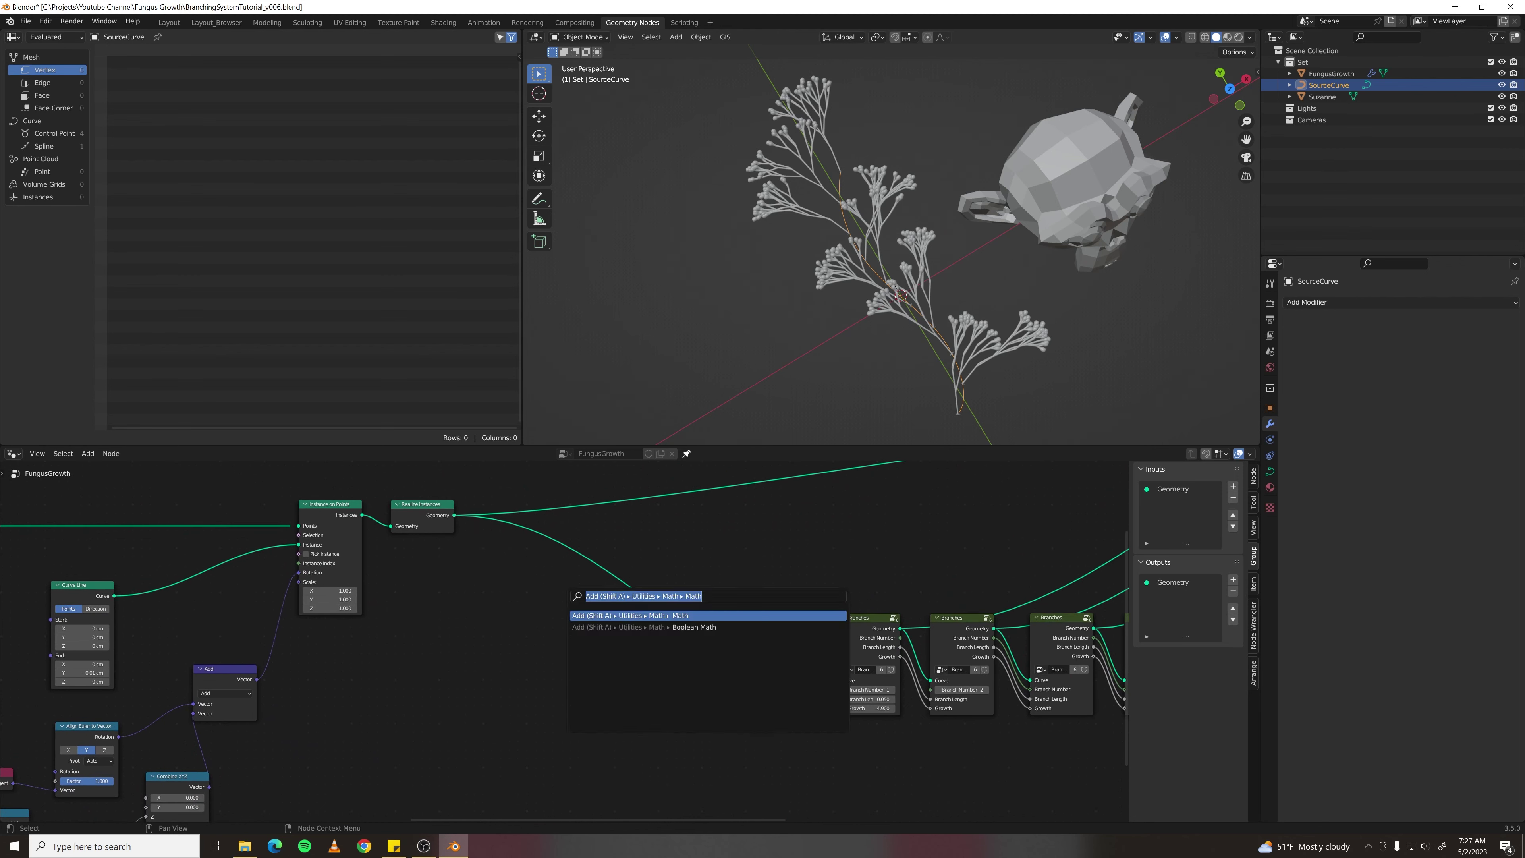
pyautogui.write('capture')
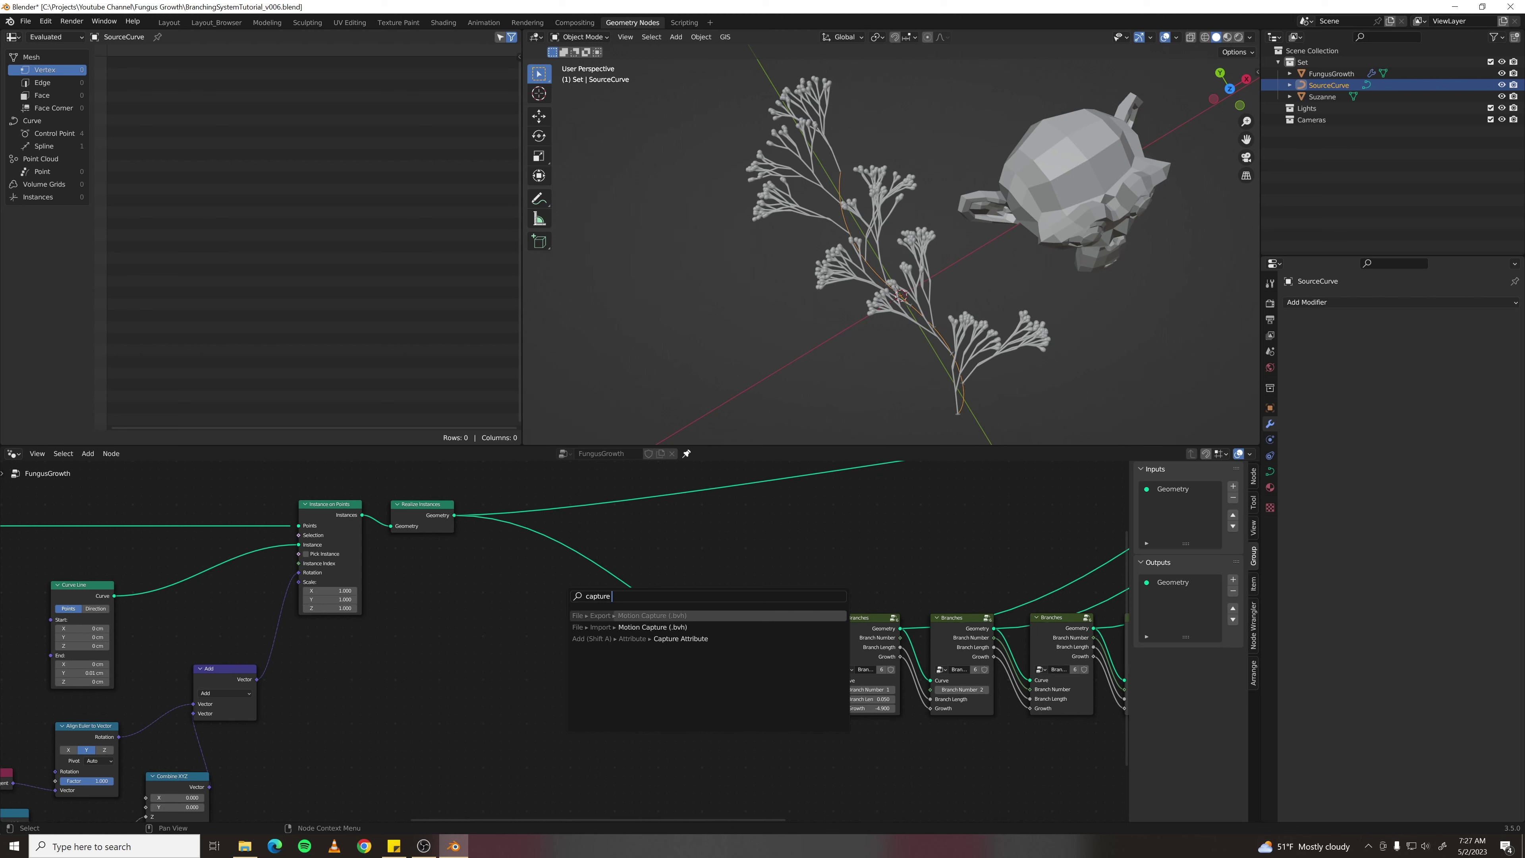
pyautogui.press('Down')
pyautogui.press('Down')
pyautogui.press('Return')
pyautogui.click(640, 575)
pyautogui.scroll(1, 640, 575)
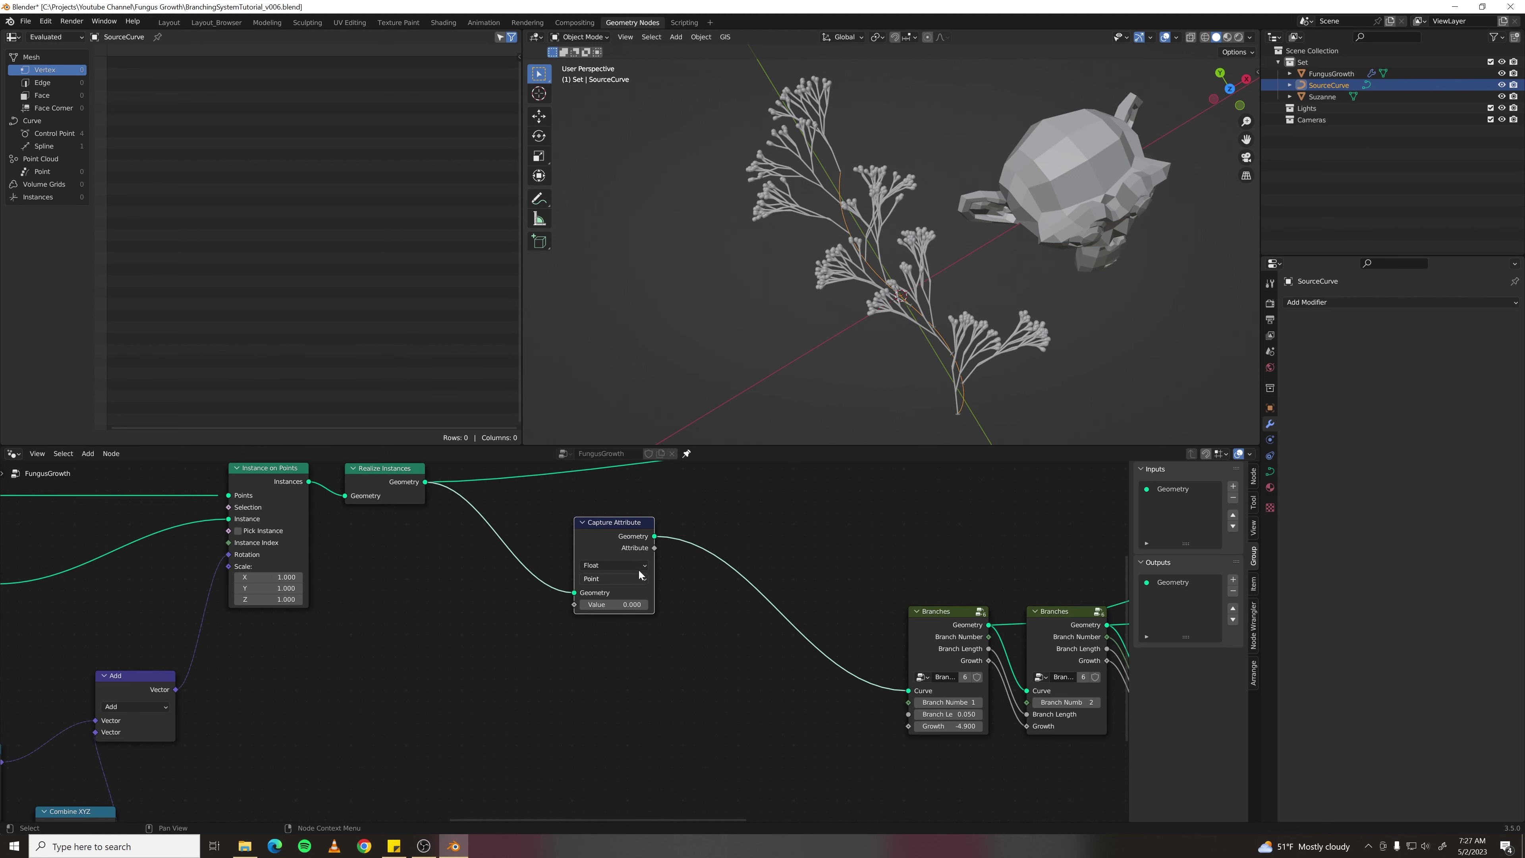
# - Set the Capture Attribute domain to Spline and feed its Value input from a new ID node
pyautogui.click(640, 578)
pyautogui.click(615, 638)
pyautogui.press('F3')
pyautogui.write('id')
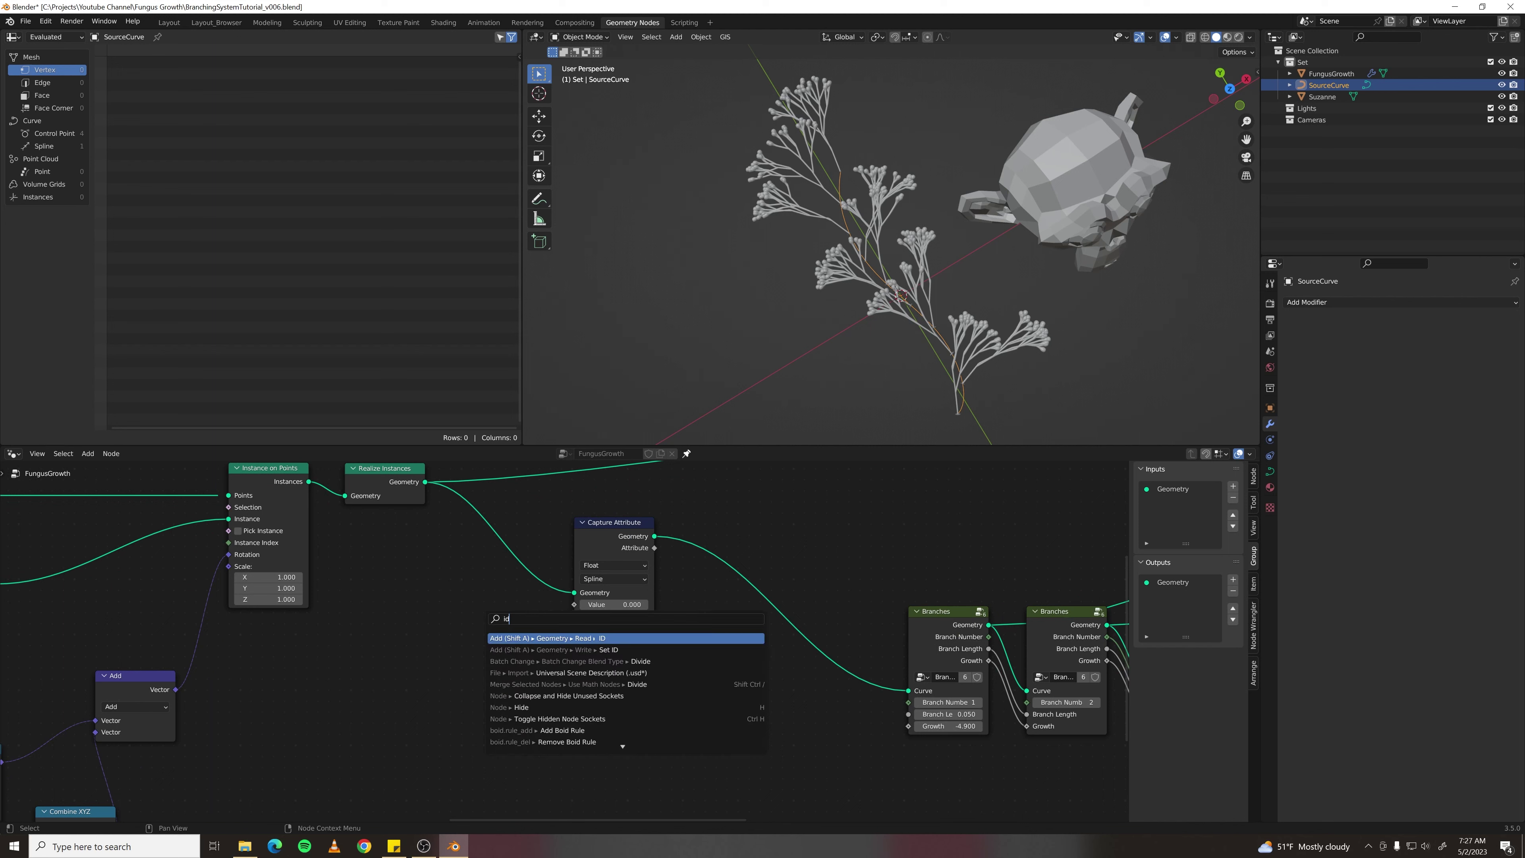
pyautogui.press('Return')
pyautogui.click(485, 657)
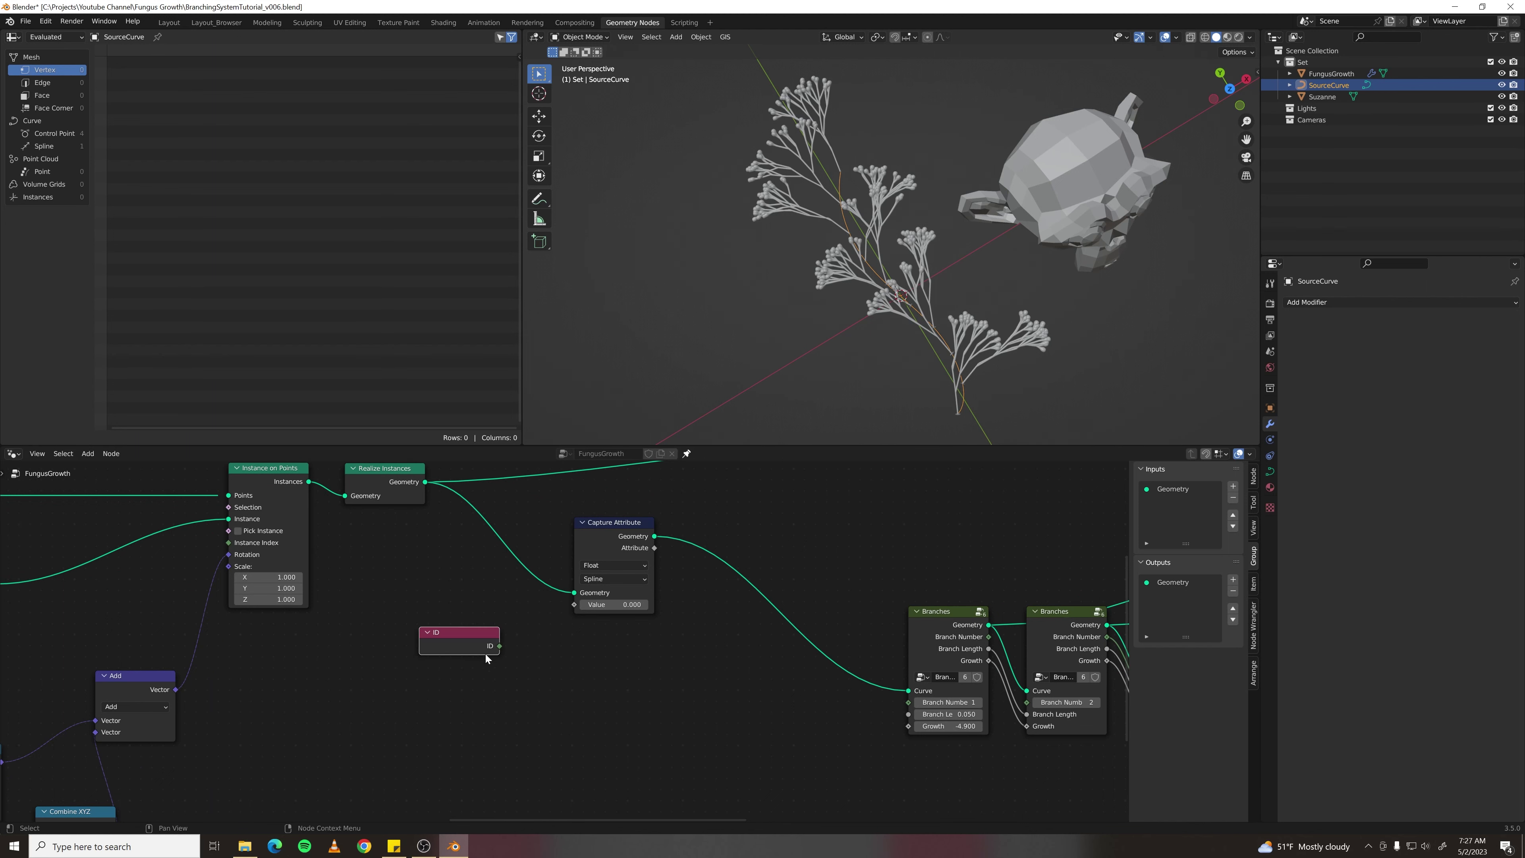
pyautogui.moveTo(500, 647); pyautogui.dragTo(574, 605)
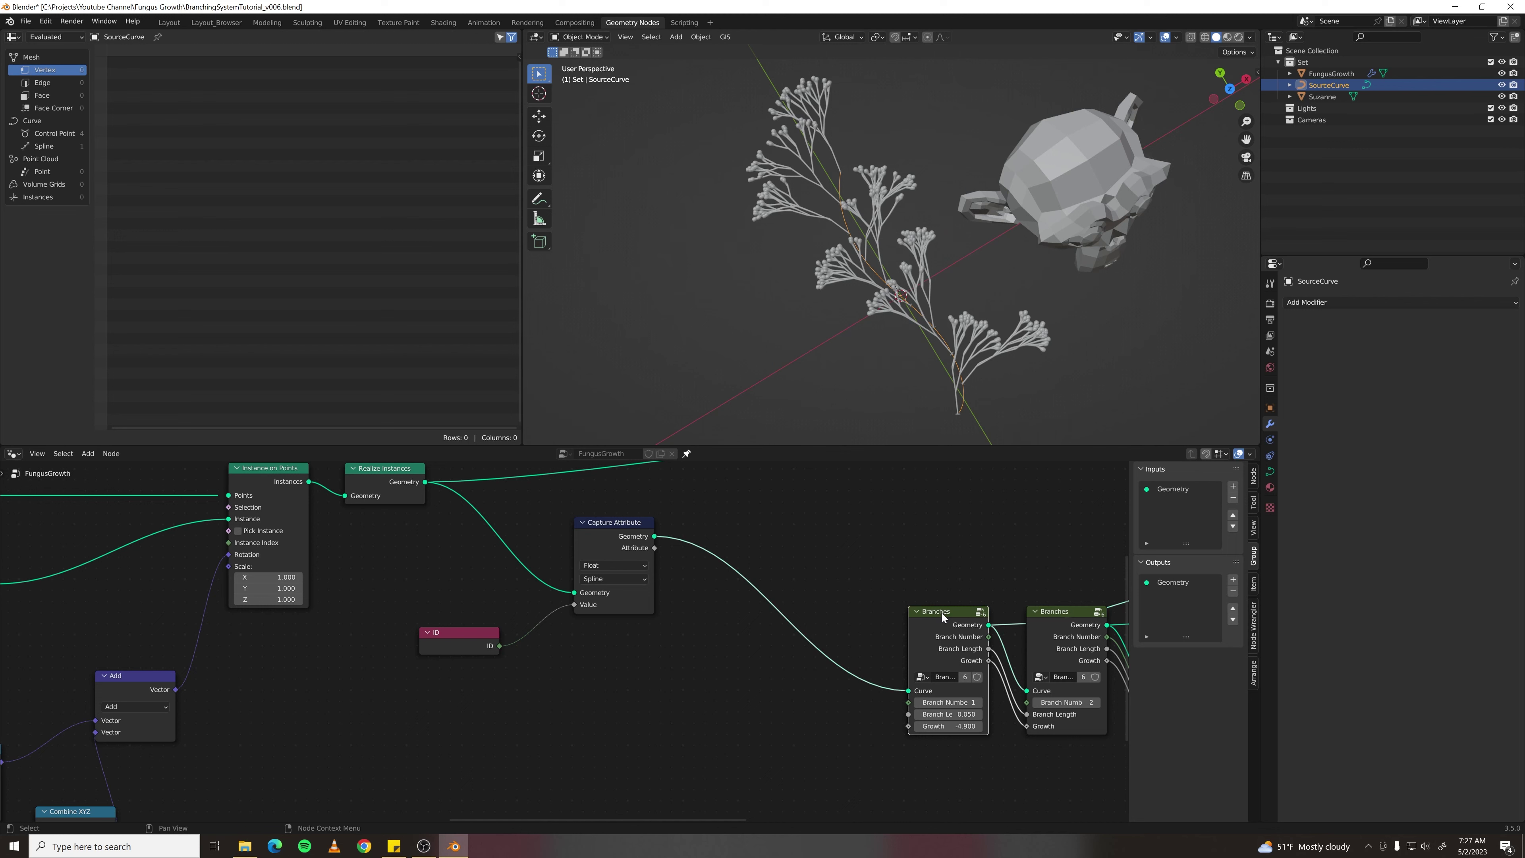
# - Reopen the first Branches group and insert a duplicate of the Add node on the link into the Float Curve's Value
pyautogui.press('Tab')
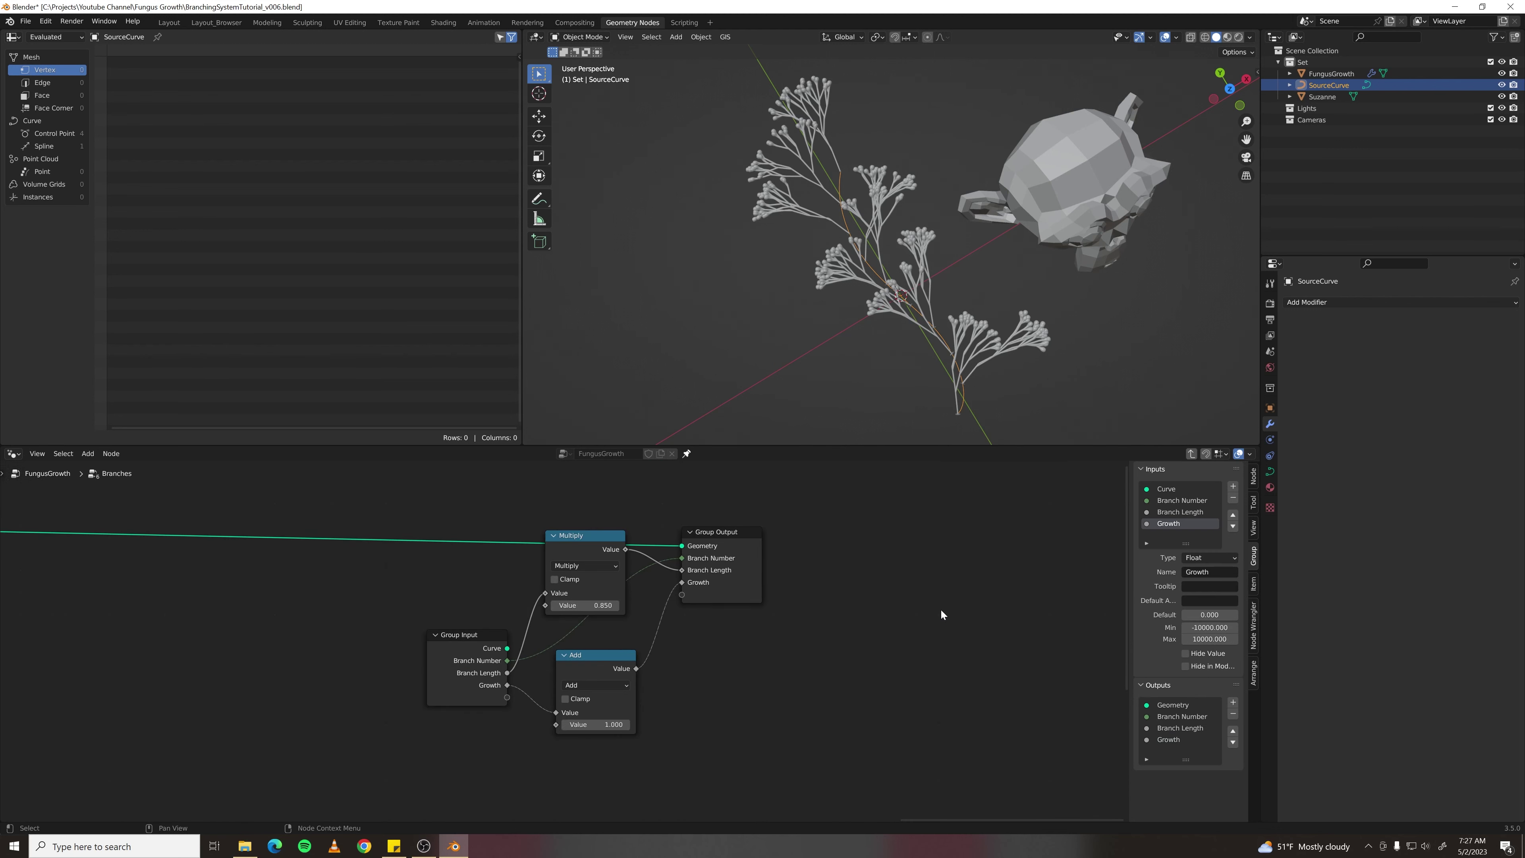
pyautogui.scroll(-3, 740, 729)
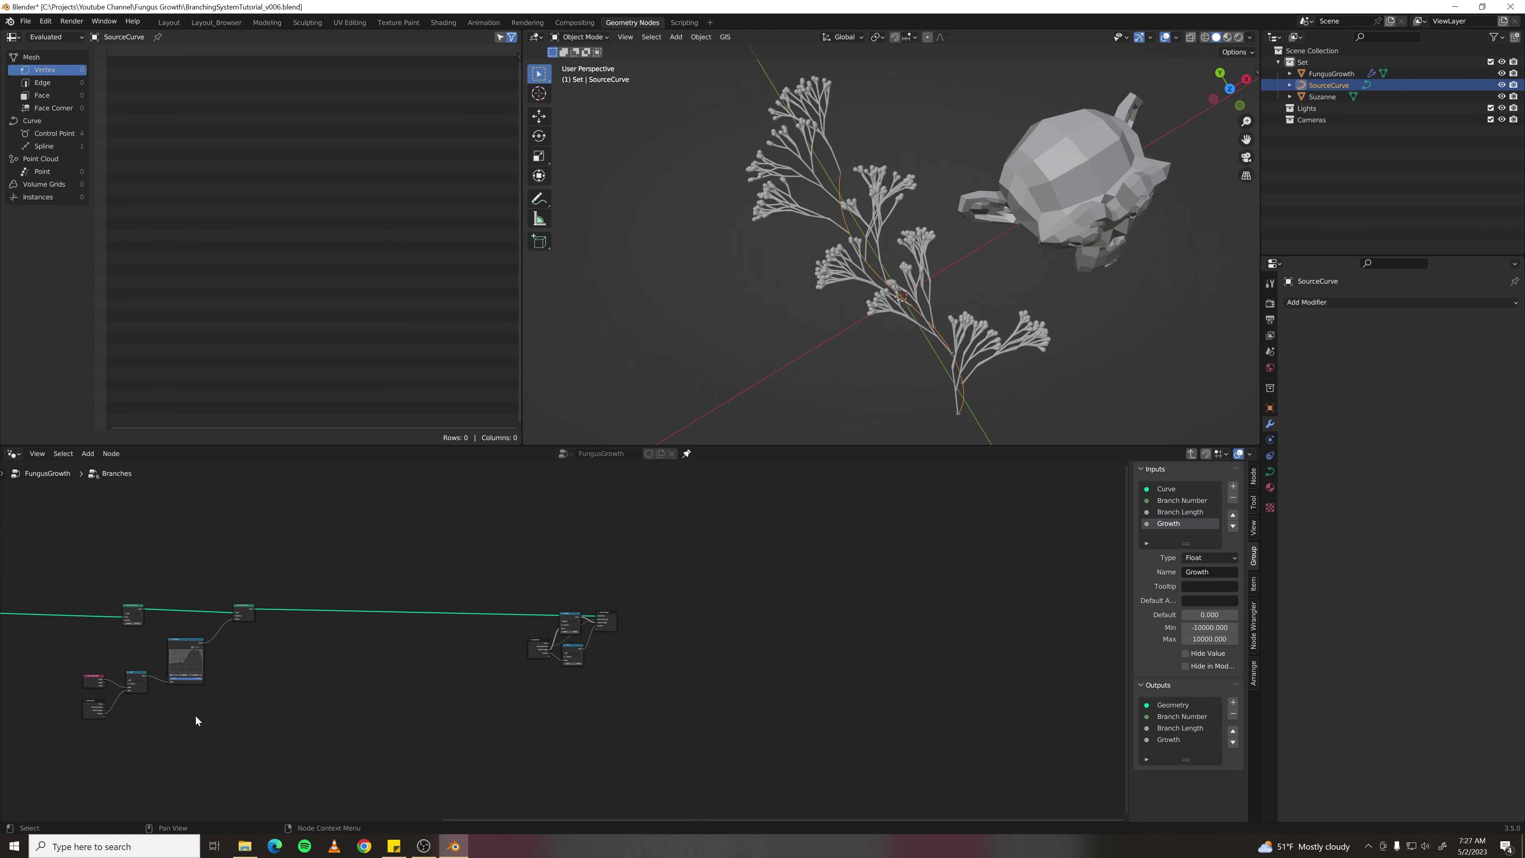
pyautogui.moveTo(240, 714); pyautogui.dragTo(624, 685, button='middle')
pyautogui.scroll(3, 479, 702)
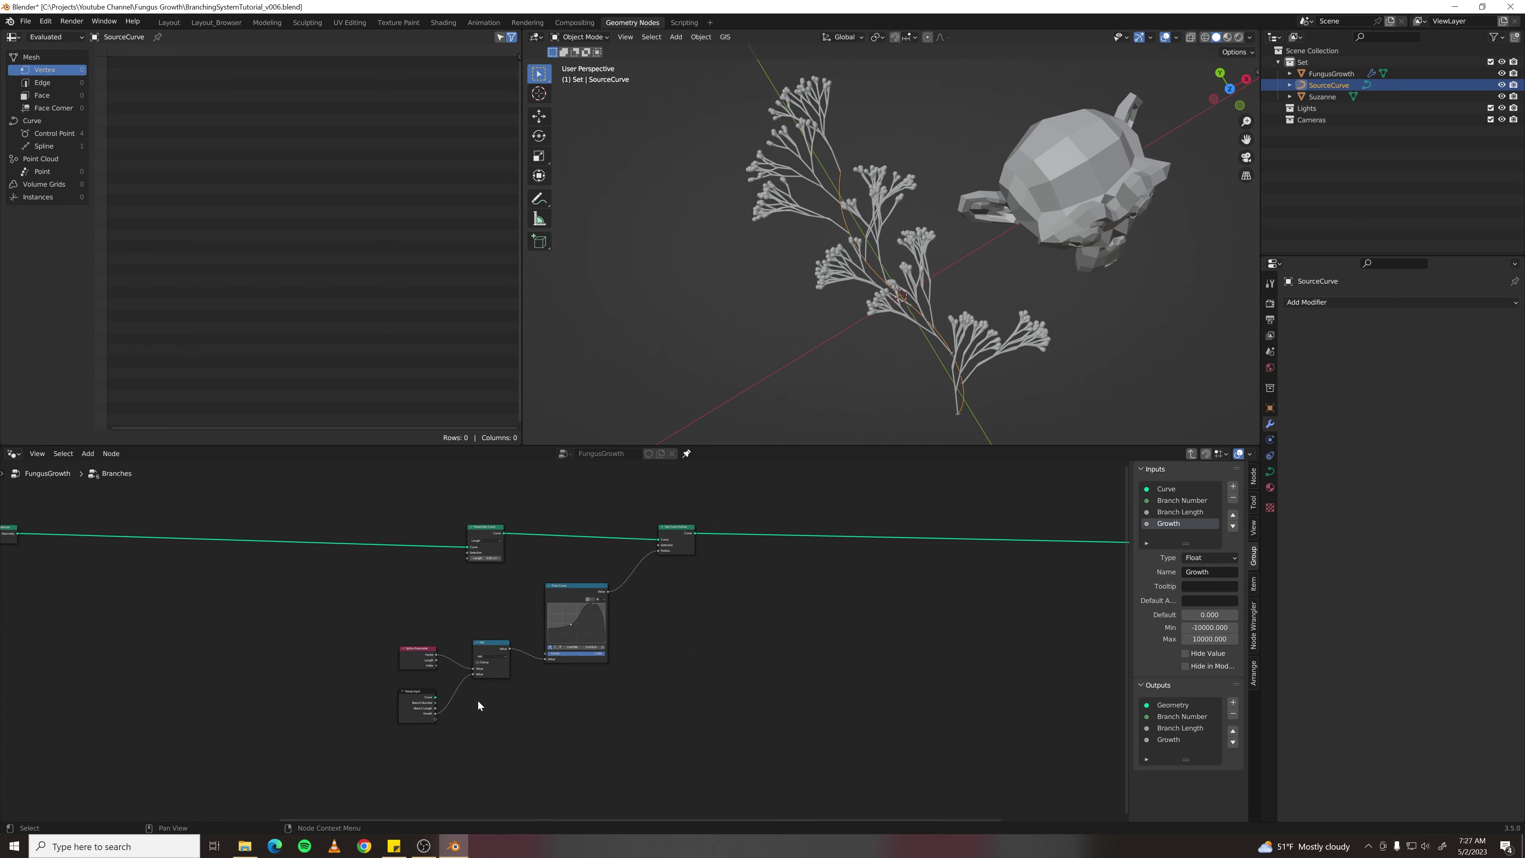
pyautogui.scroll(4, 478, 705)
pyautogui.moveTo(480, 735); pyautogui.dragTo(606, 708, button='middle')
pyautogui.scroll(1, 606, 709)
pyautogui.moveTo(411, 589); pyautogui.dragTo(596, 750)
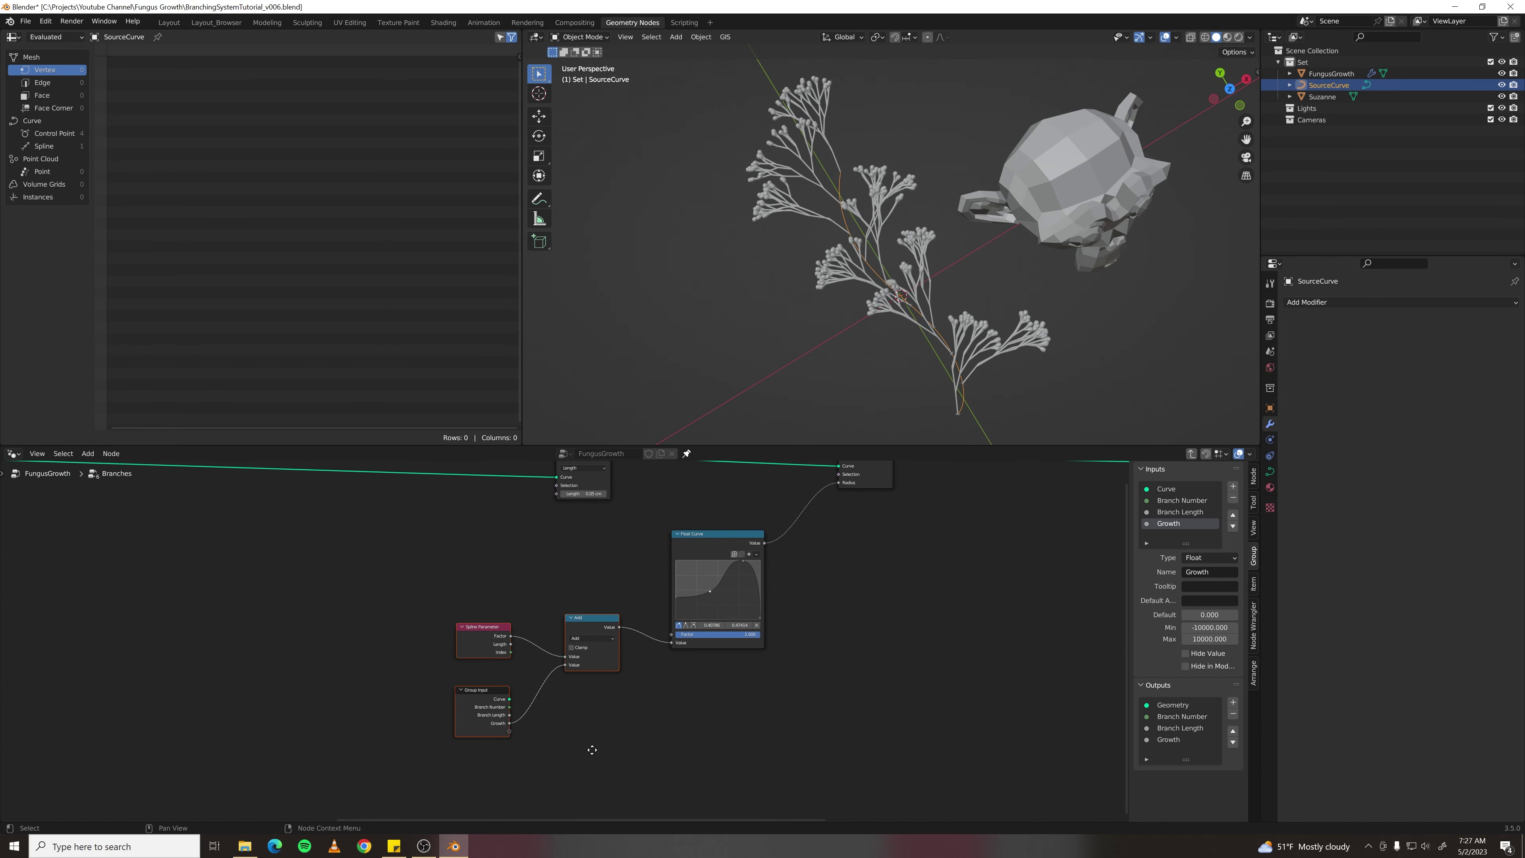
pyautogui.click(487, 749)
pyautogui.click(568, 721)
pyautogui.scroll(3, 528, 673)
pyautogui.click(473, 611)
pyautogui.hotkey('shift', 'd')
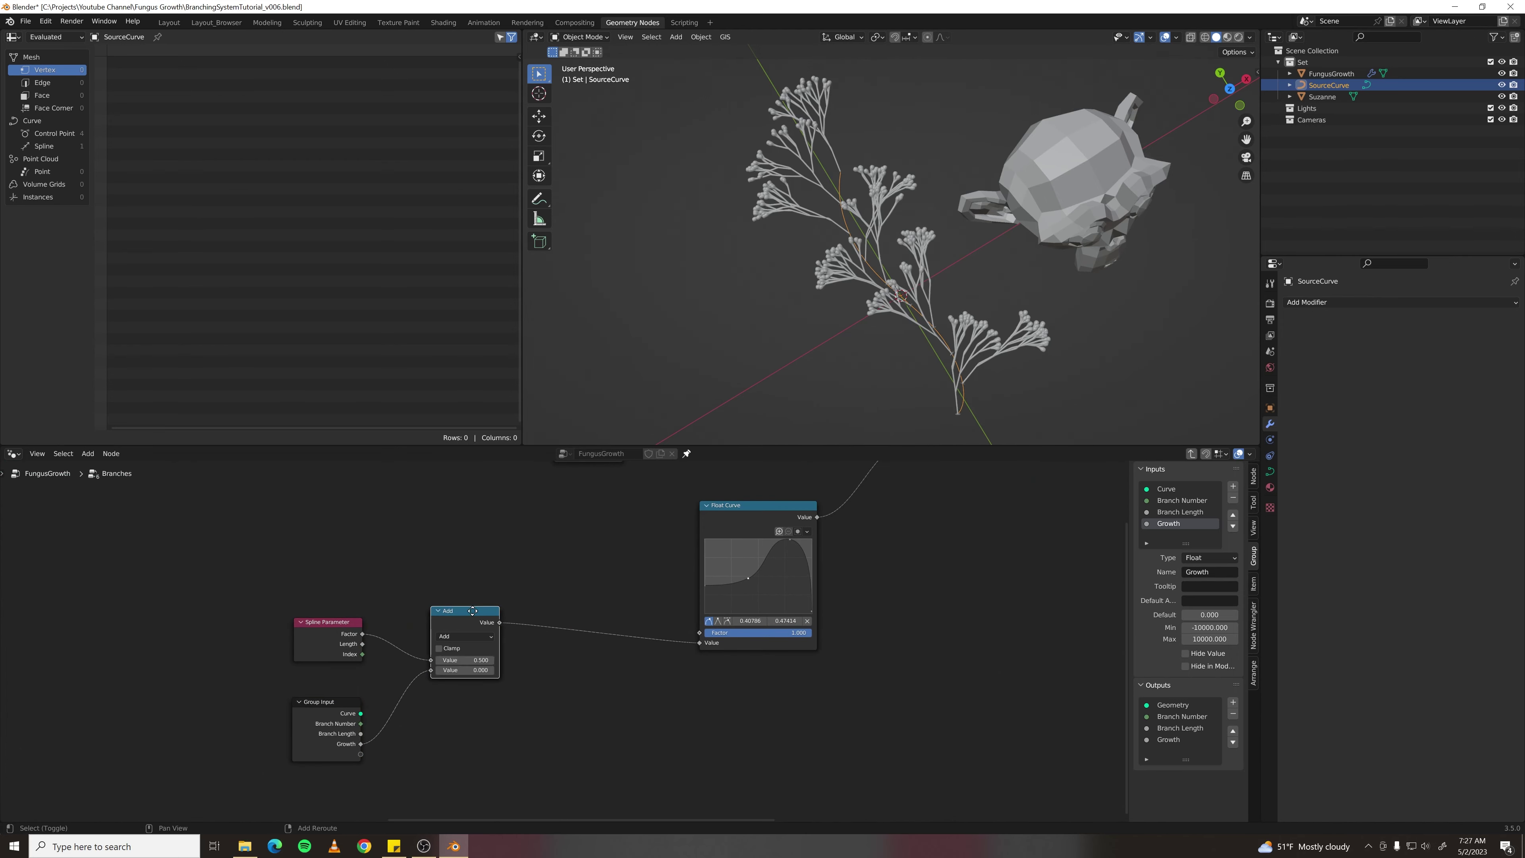
pyautogui.click(614, 615)
# - Expose the duplicated Add node's second value as a new group input and name it SourceSplineID
pyautogui.moveTo(528, 729); pyautogui.dragTo(621, 707, button='middle')
pyautogui.scroll(2, 614, 702)
pyautogui.moveTo(677, 651); pyautogui.dragTo(432, 740)
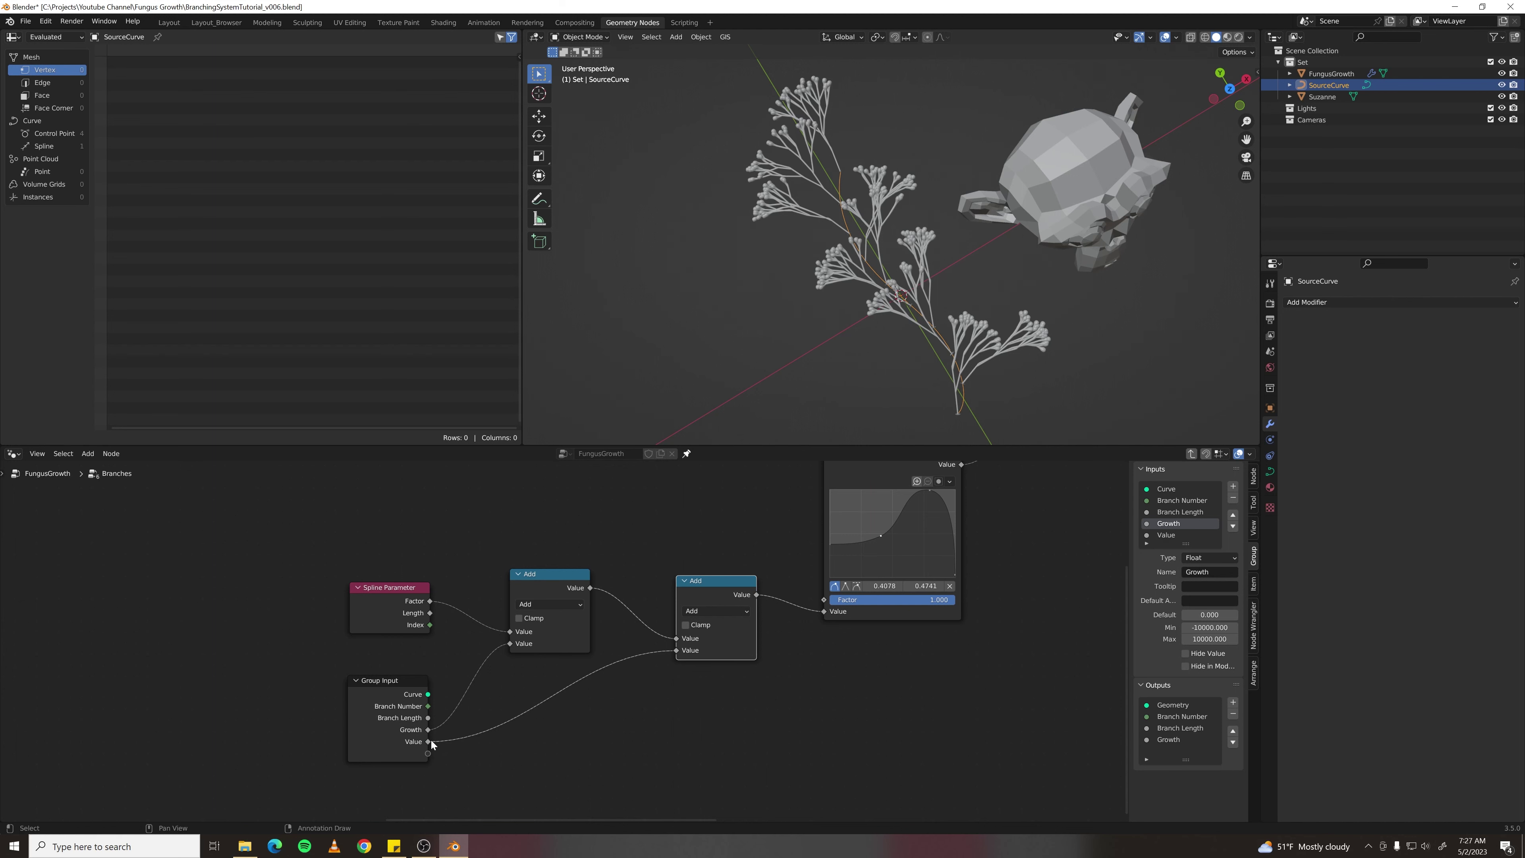
pyautogui.click(1173, 536)
pyautogui.doubleClick(1173, 536)
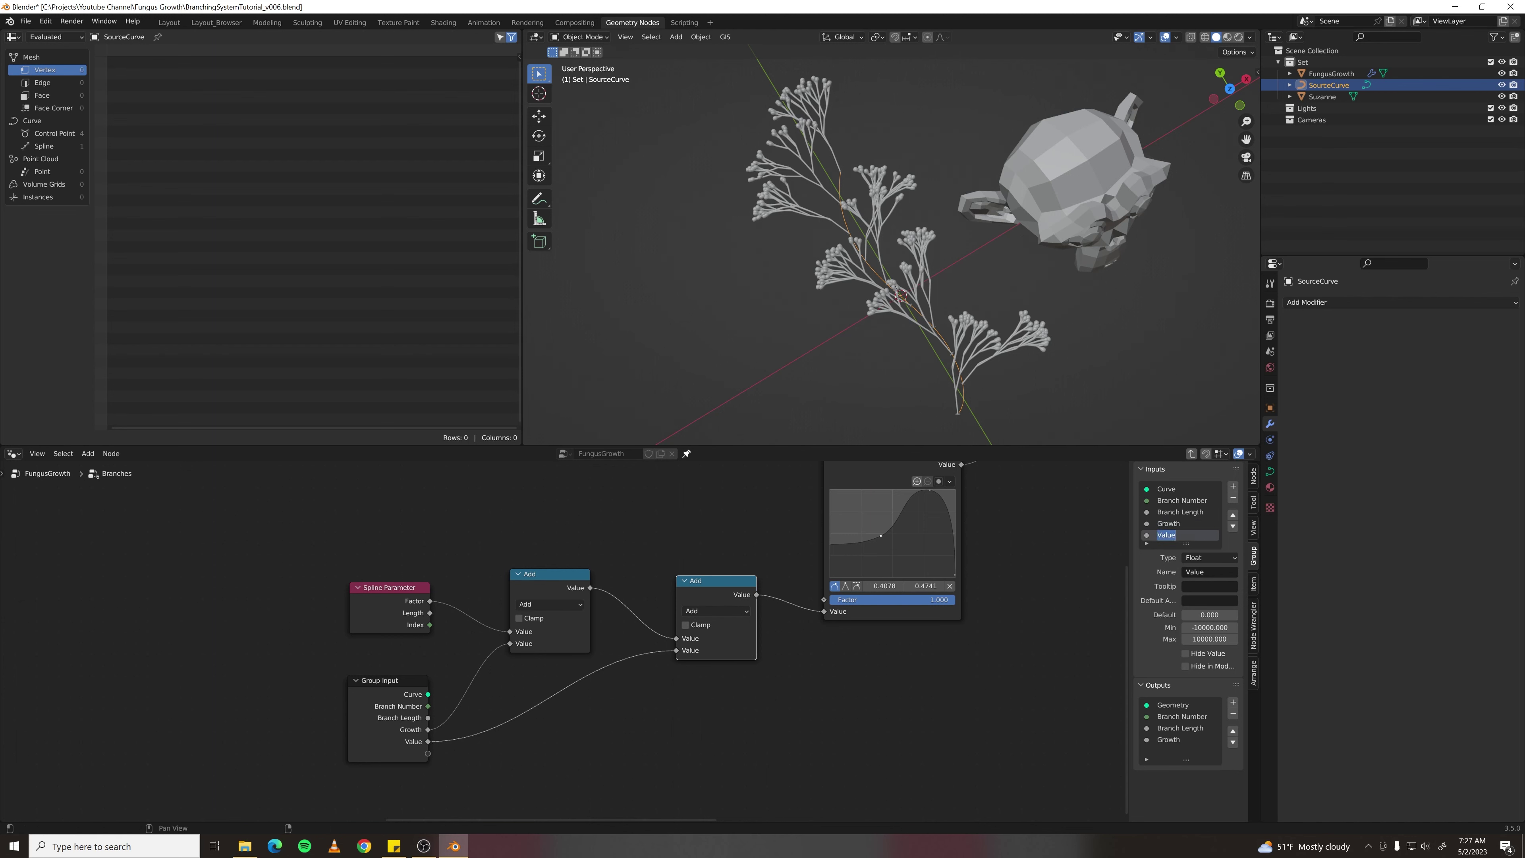
pyautogui.write('SourceSplineID')
pyautogui.press('Return')
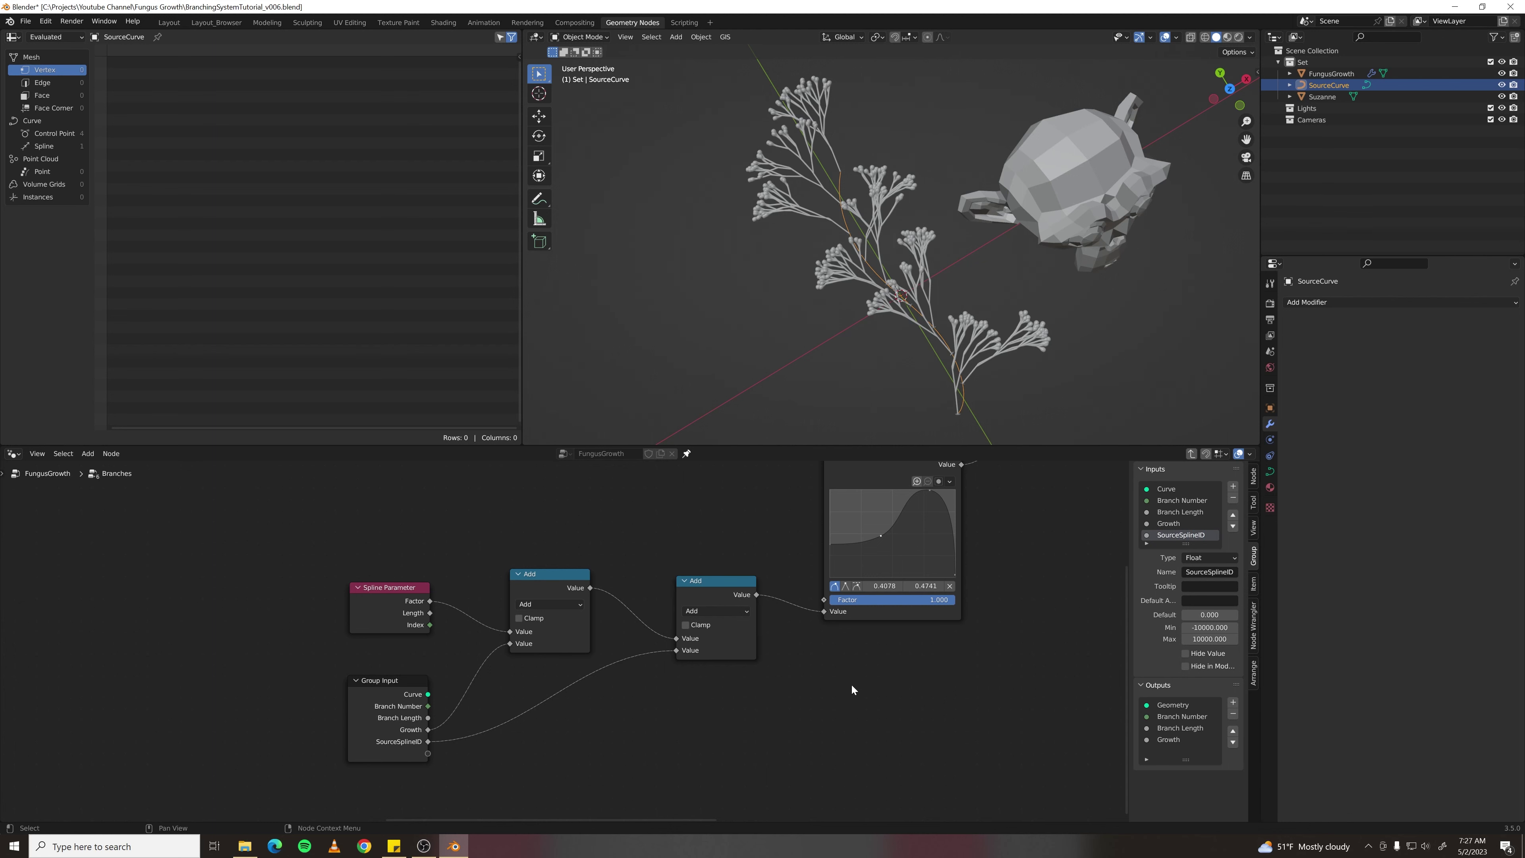
# - Link SourceSplineID from the Group Input beside the Multiply node to a new socket on the Group Output
pyautogui.scroll(-5, 847, 683)
pyautogui.moveTo(919, 682); pyautogui.dragTo(426, 661, button='middle')
pyautogui.moveTo(841, 641); pyautogui.dragTo(634, 700, button='middle')
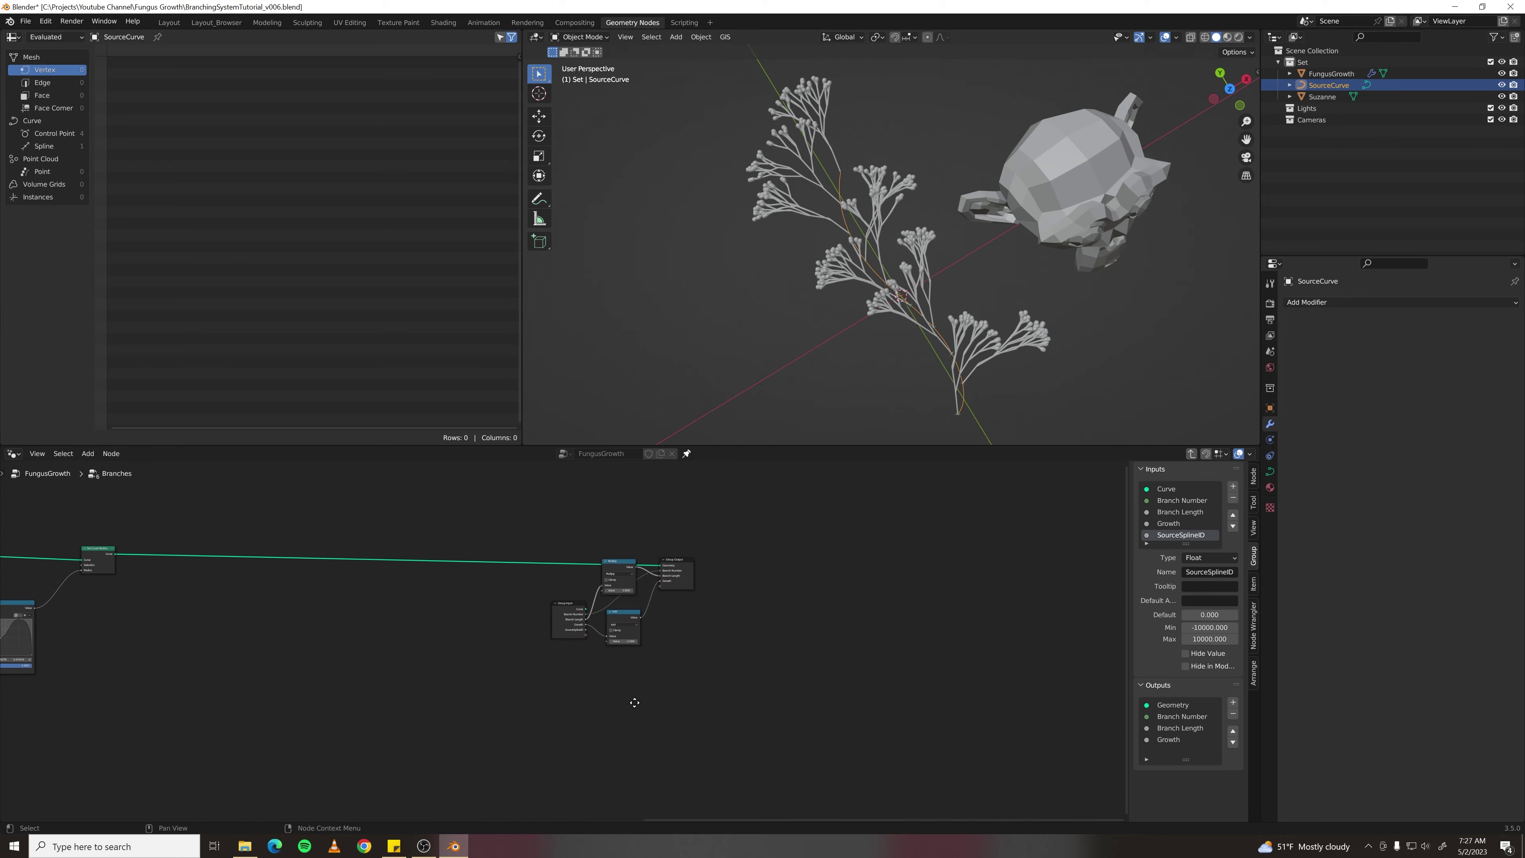
pyautogui.scroll(4, 600, 648)
pyautogui.moveTo(585, 650); pyautogui.dragTo(437, 743, button='middle')
pyautogui.scroll(1, 437, 743)
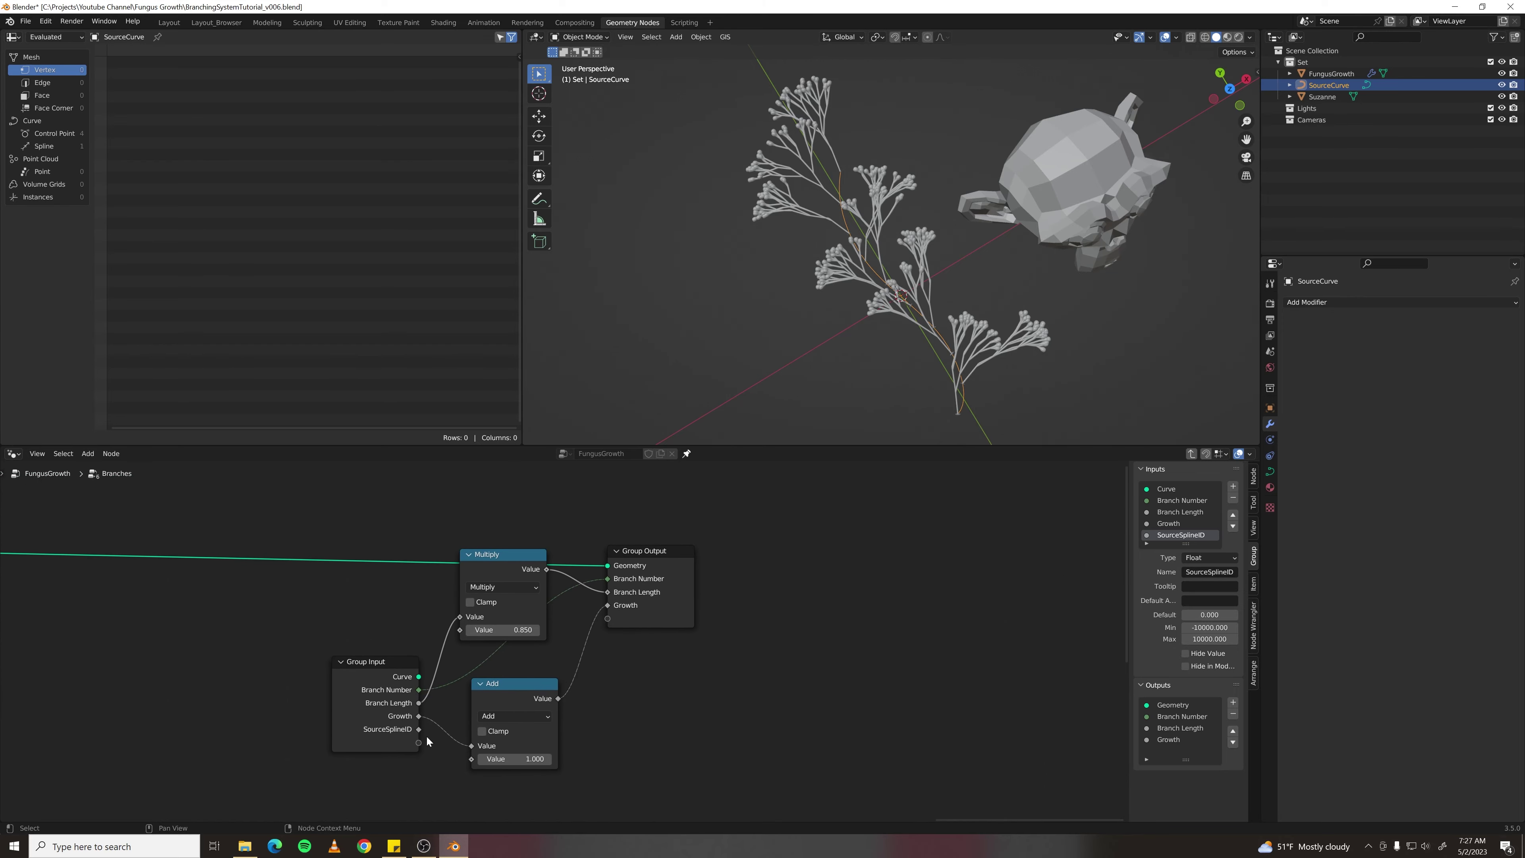
pyautogui.moveTo(415, 728); pyautogui.dragTo(608, 619)
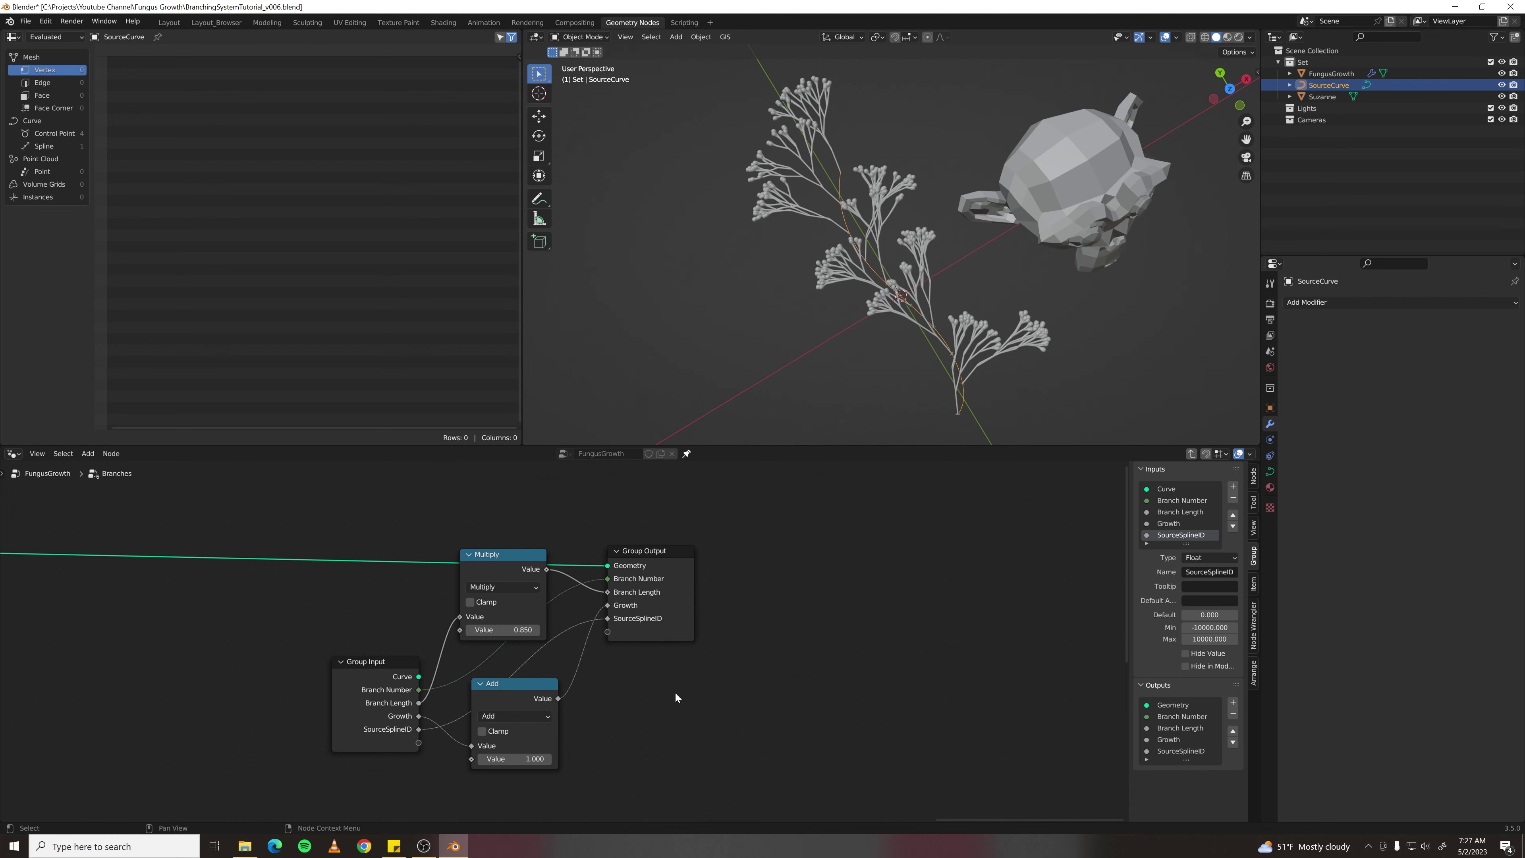
# - Return to the main FungusGrowth tree and link each Branches node's SourceSplineID output to the following node's SourceSplineID input
pyautogui.press('Tab')
pyautogui.scroll(-4, 677, 690)
pyautogui.moveTo(677, 689); pyautogui.dragTo(174, 676, button='middle')
pyautogui.scroll(4, 398, 697)
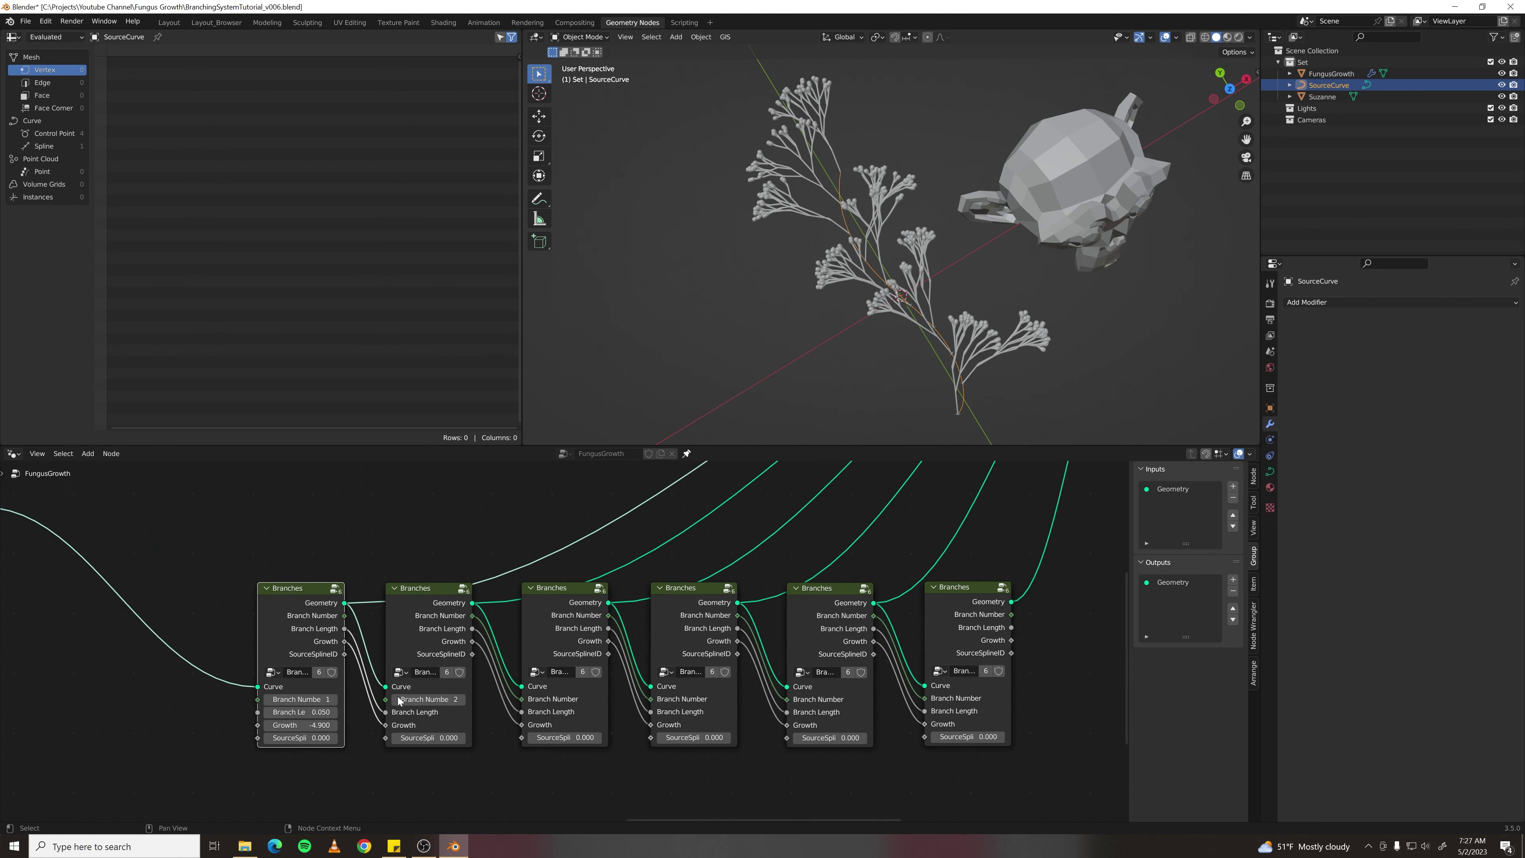
pyautogui.moveTo(344, 654); pyautogui.dragTo(386, 738)
pyautogui.moveTo(472, 654); pyautogui.dragTo(522, 737)
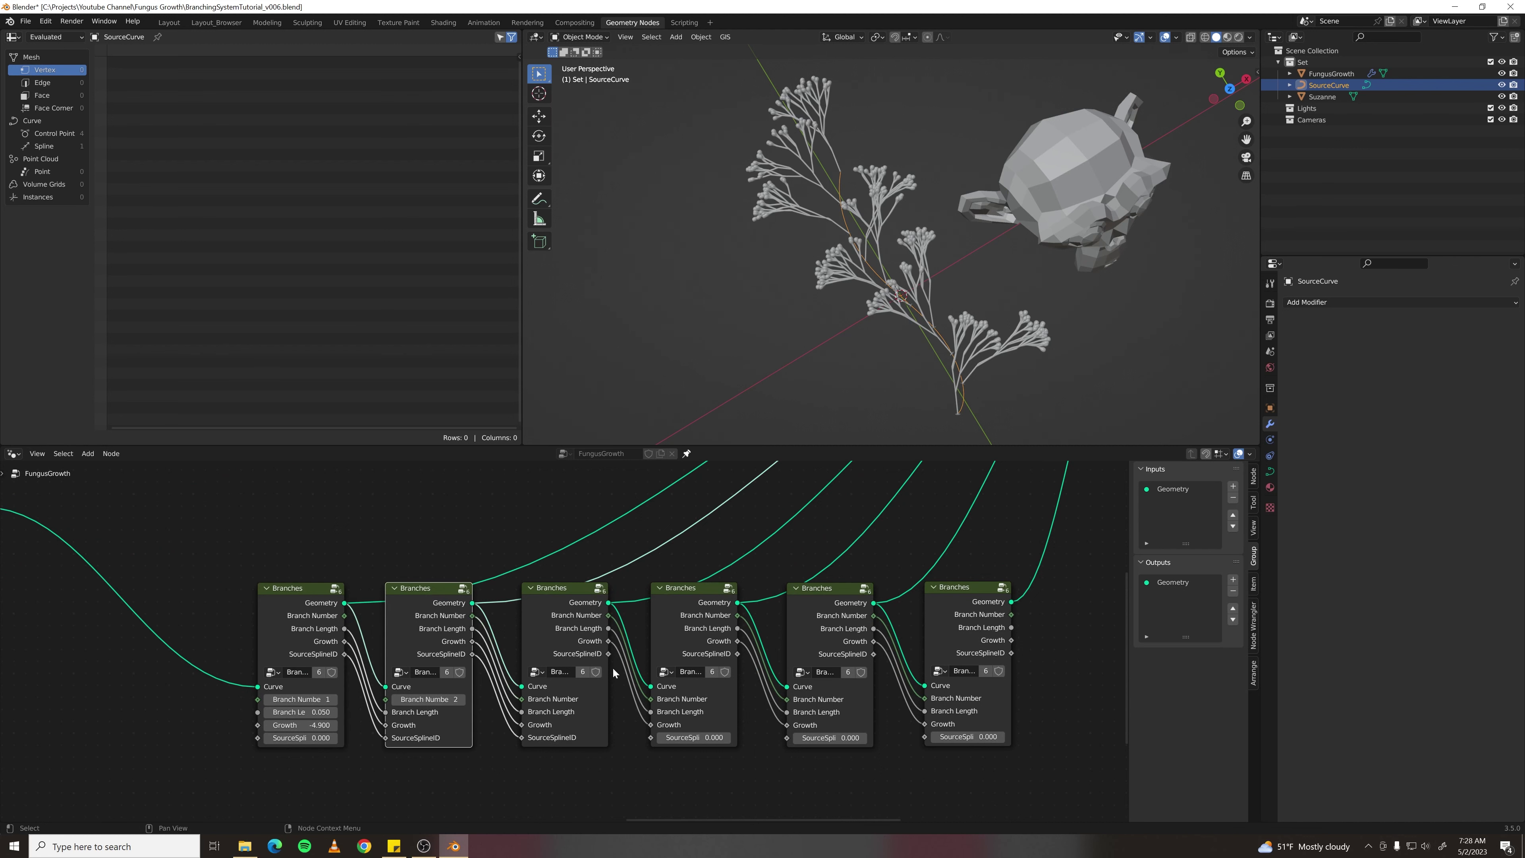
pyautogui.moveTo(608, 654); pyautogui.dragTo(651, 737)
pyautogui.moveTo(738, 654); pyautogui.dragTo(787, 738)
pyautogui.moveTo(874, 654); pyautogui.dragTo(925, 737)
# - Link Capture Attribute's Attribute output to the first Branches node's SourceSplineID input, and adjust that node's Growth to 0.100
pyautogui.moveTo(126, 718); pyautogui.dragTo(528, 709, button='middle')
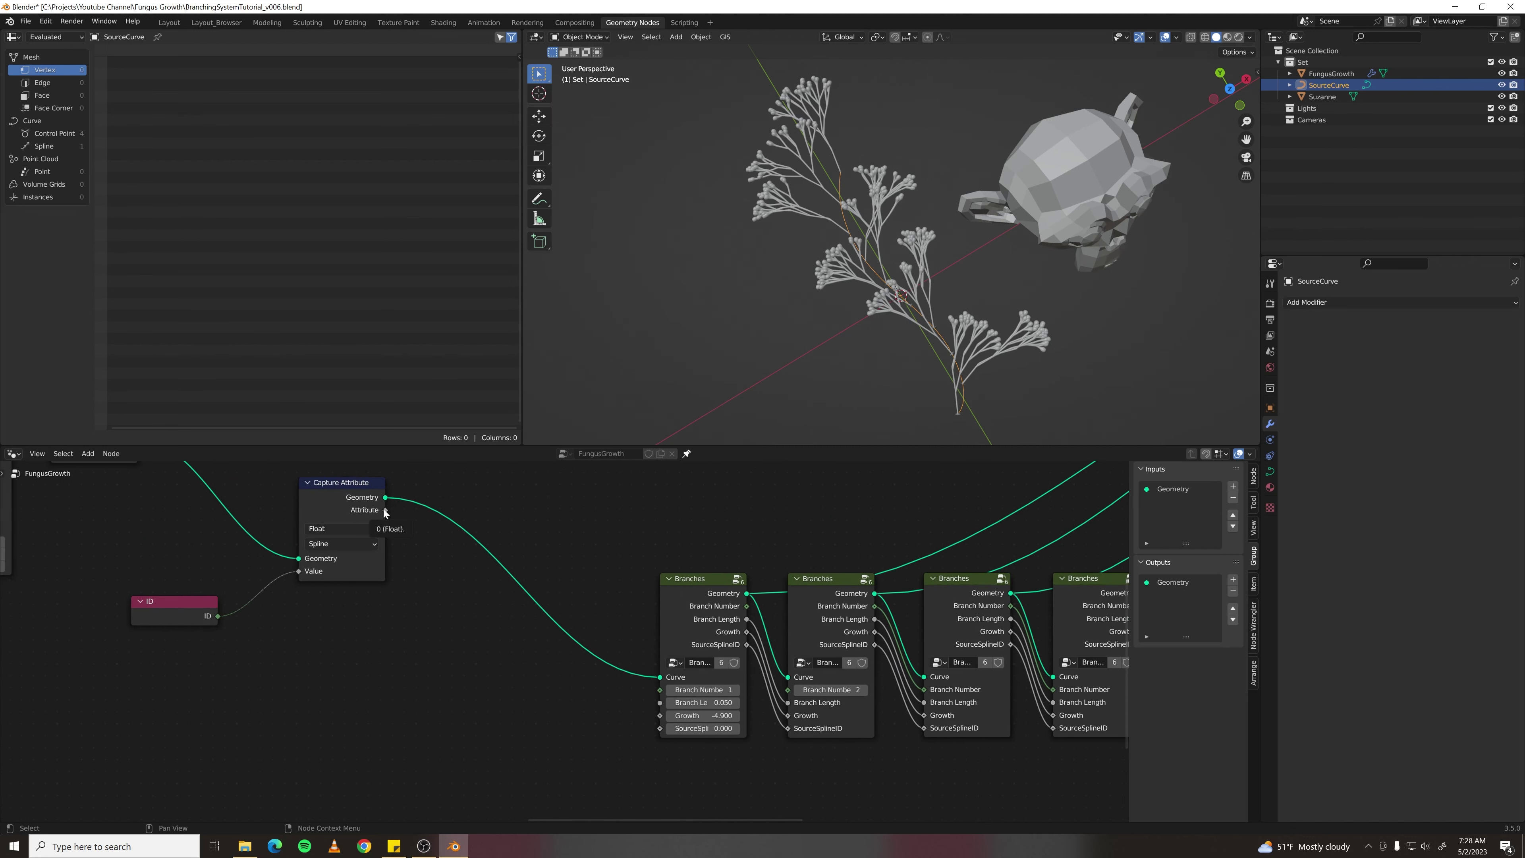
pyautogui.moveTo(386, 510); pyautogui.dragTo(713, 716)
pyautogui.scroll(4, 888, 354)
pyautogui.moveTo(896, 359); pyautogui.dragTo(866, 293, button='middle')
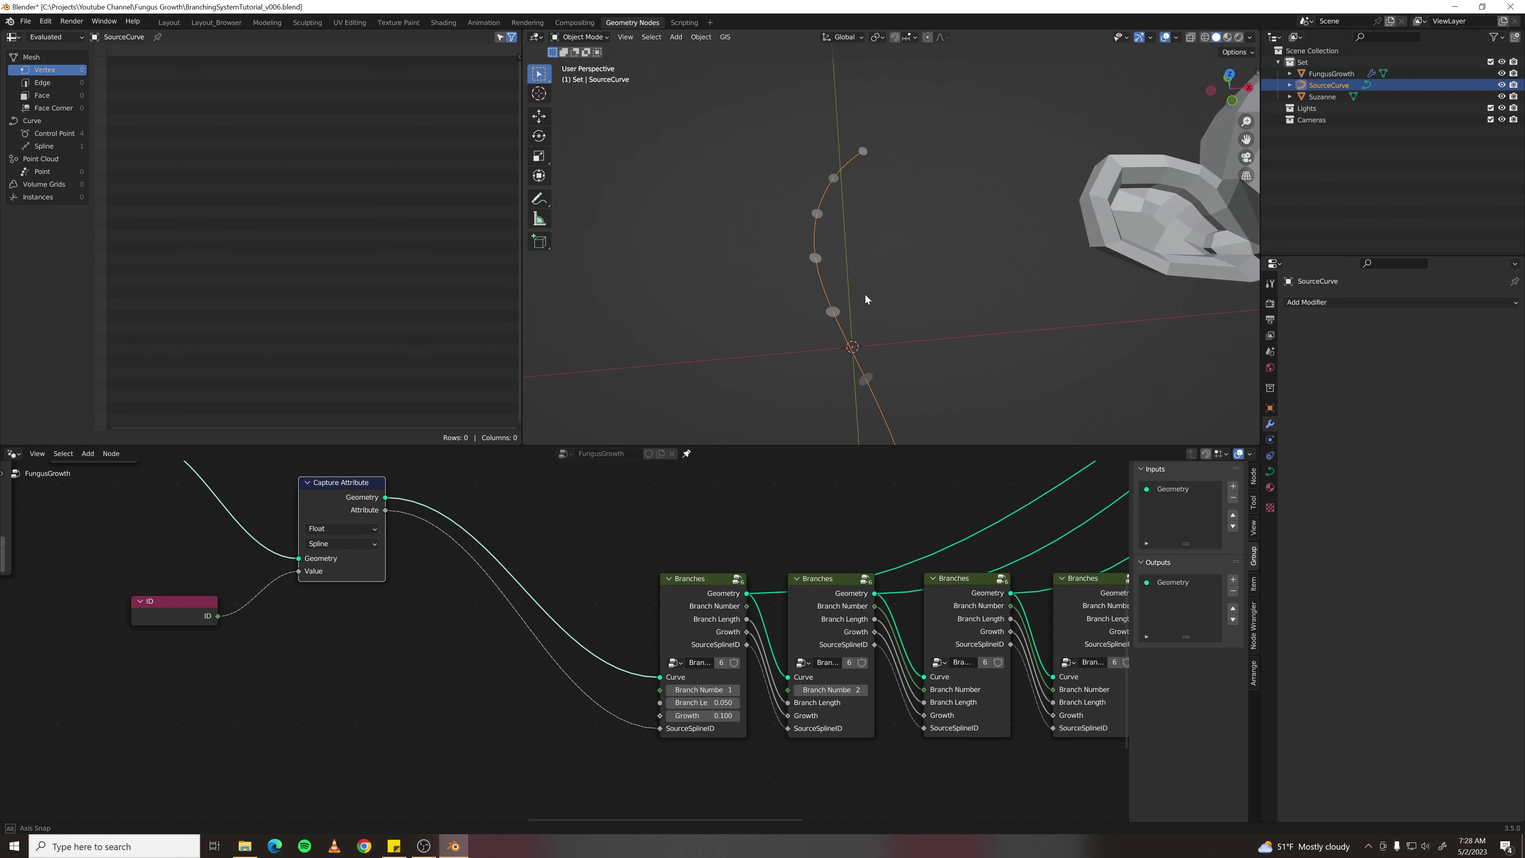
pyautogui.scroll(2, 837, 313)
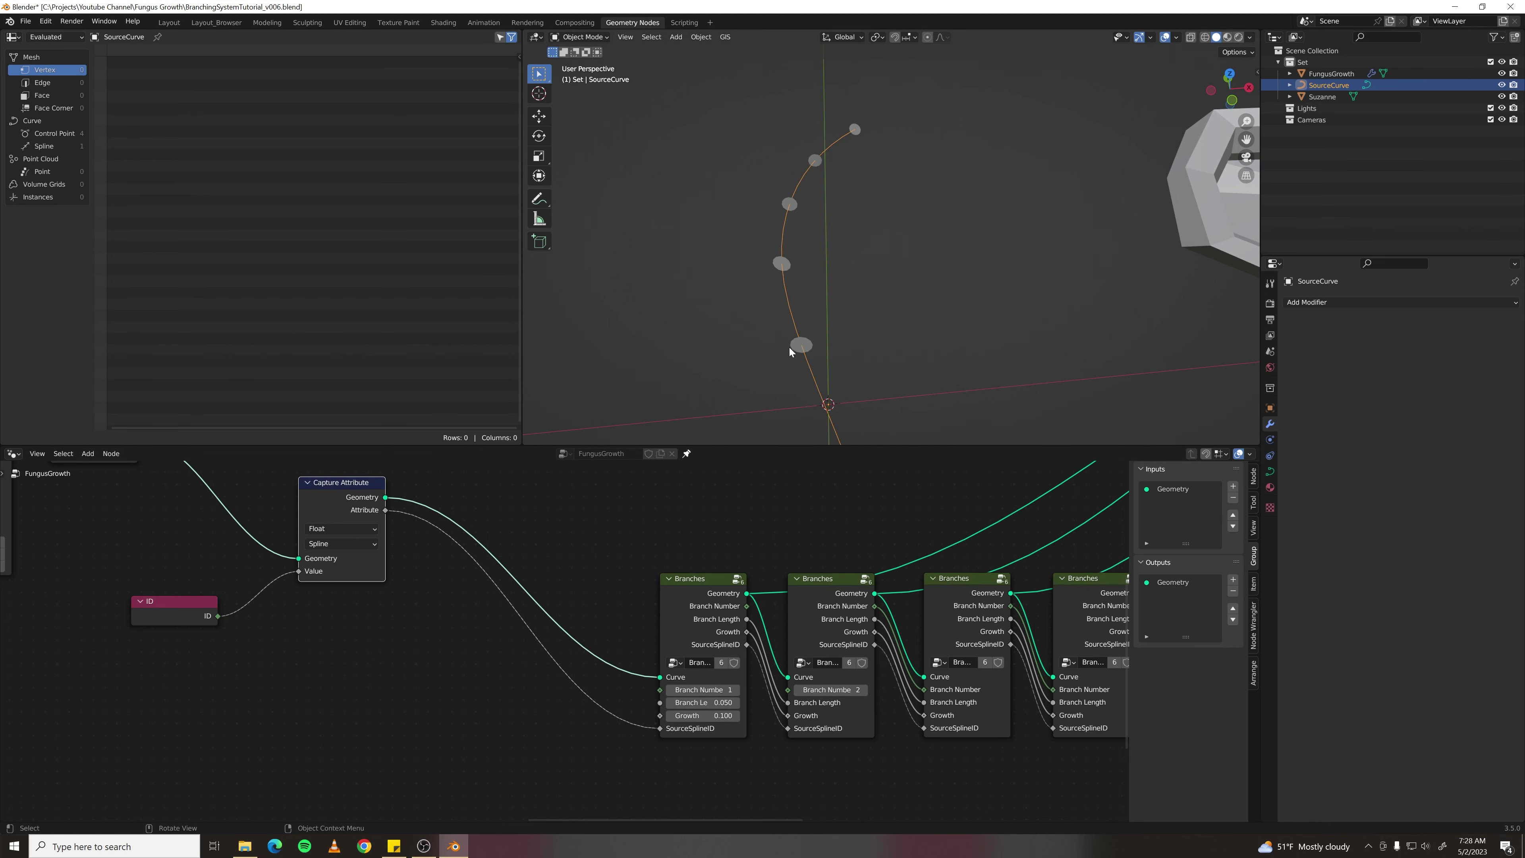
# - Cut the direct link from Realize Instances to the Join Geometry node
pyautogui.scroll(-6, 649, 526)
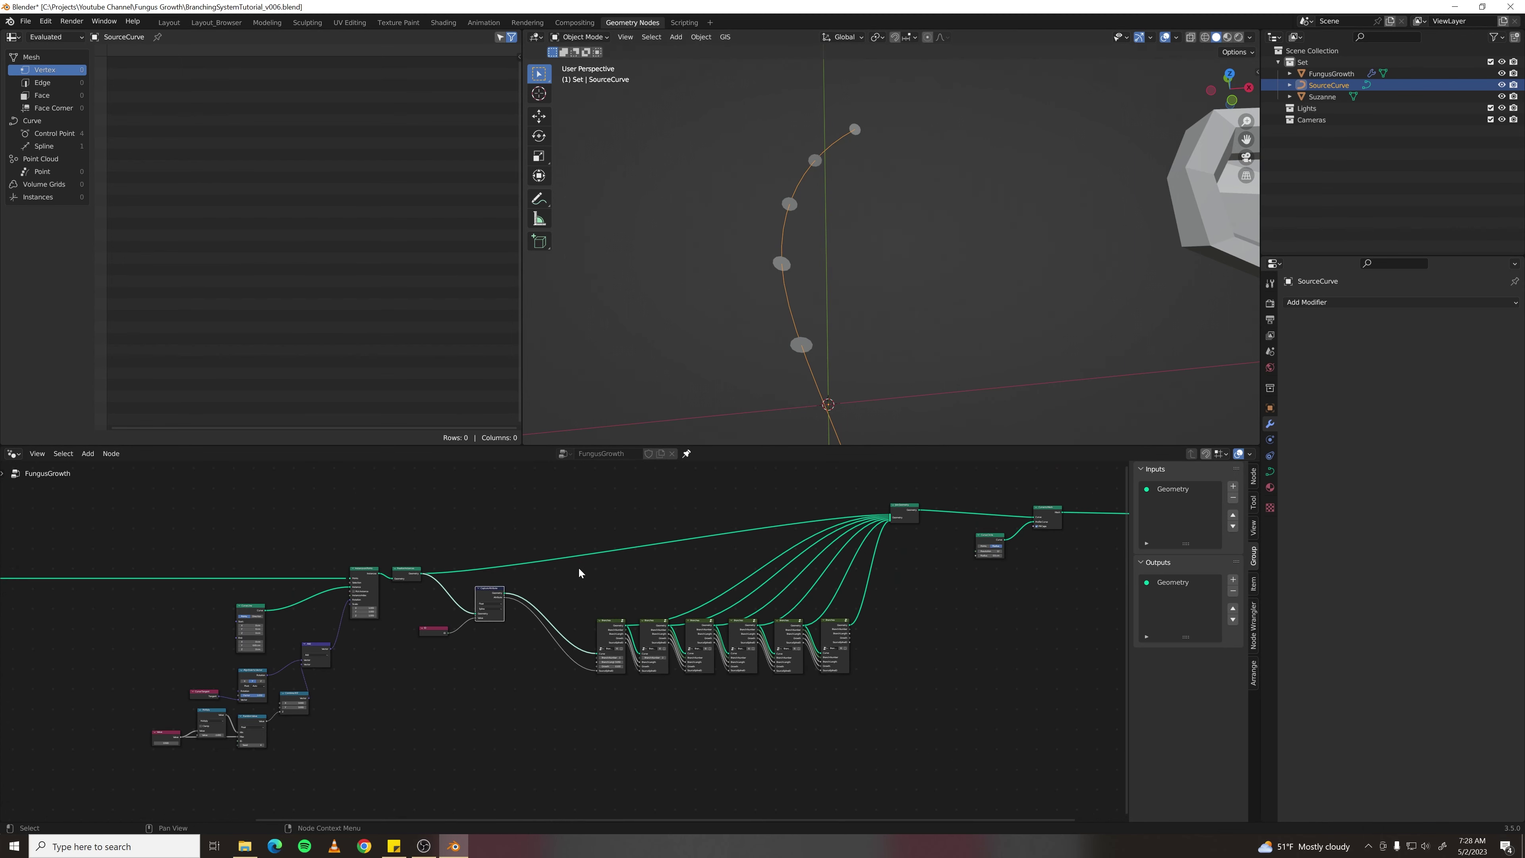
pyautogui.moveTo(578, 567); pyautogui.dragTo(593, 579, button='middle')
pyautogui.scroll(2, 571, 579)
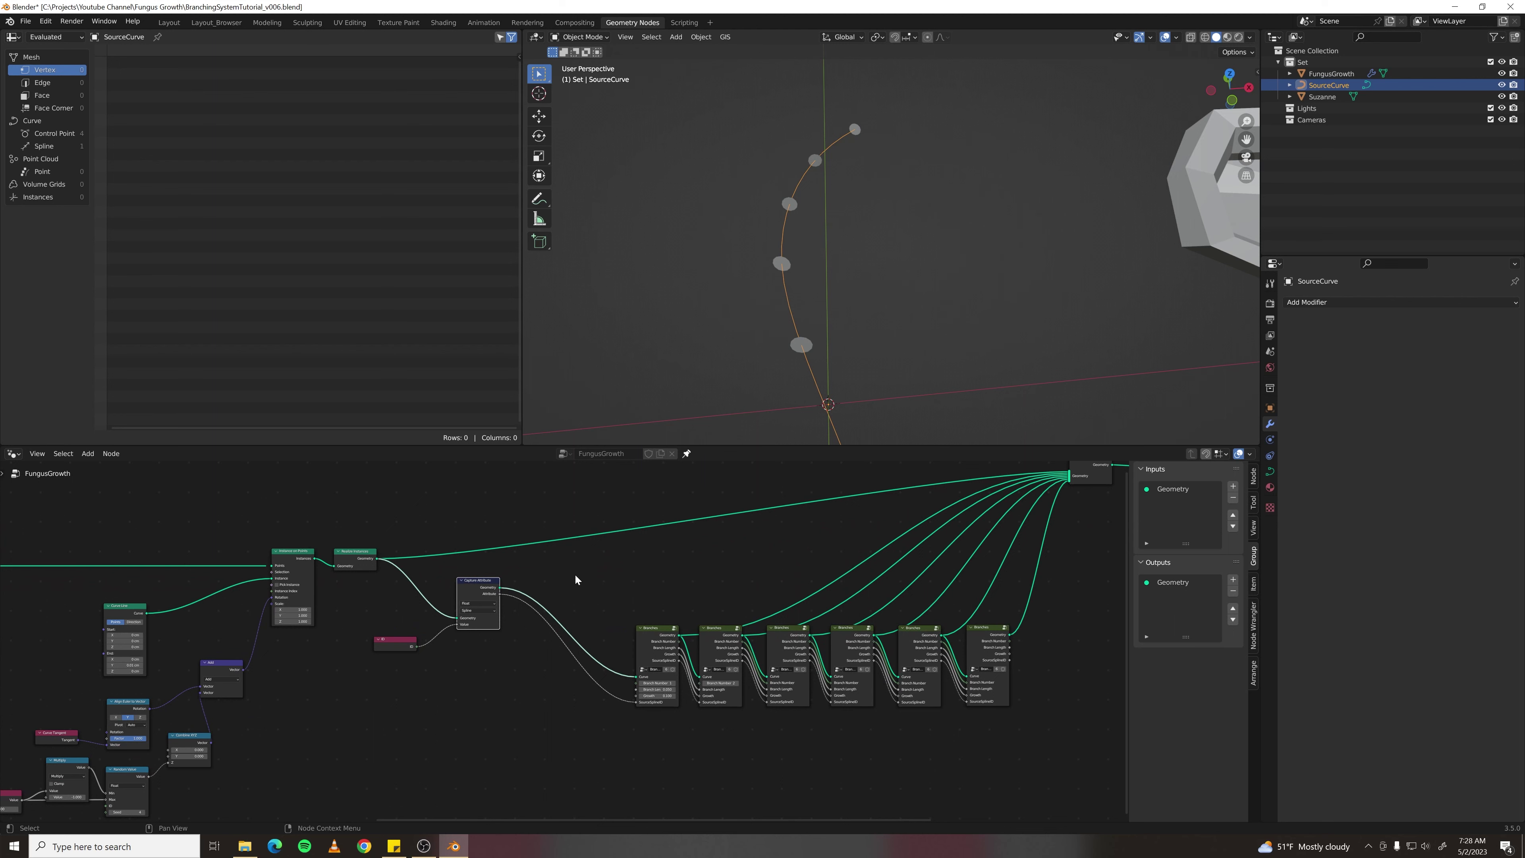
pyautogui.keyDown('ctrl'); pyautogui.moveTo(593, 499); pyautogui.dragTo(606, 554, button='right'); pyautogui.keyUp('ctrl')
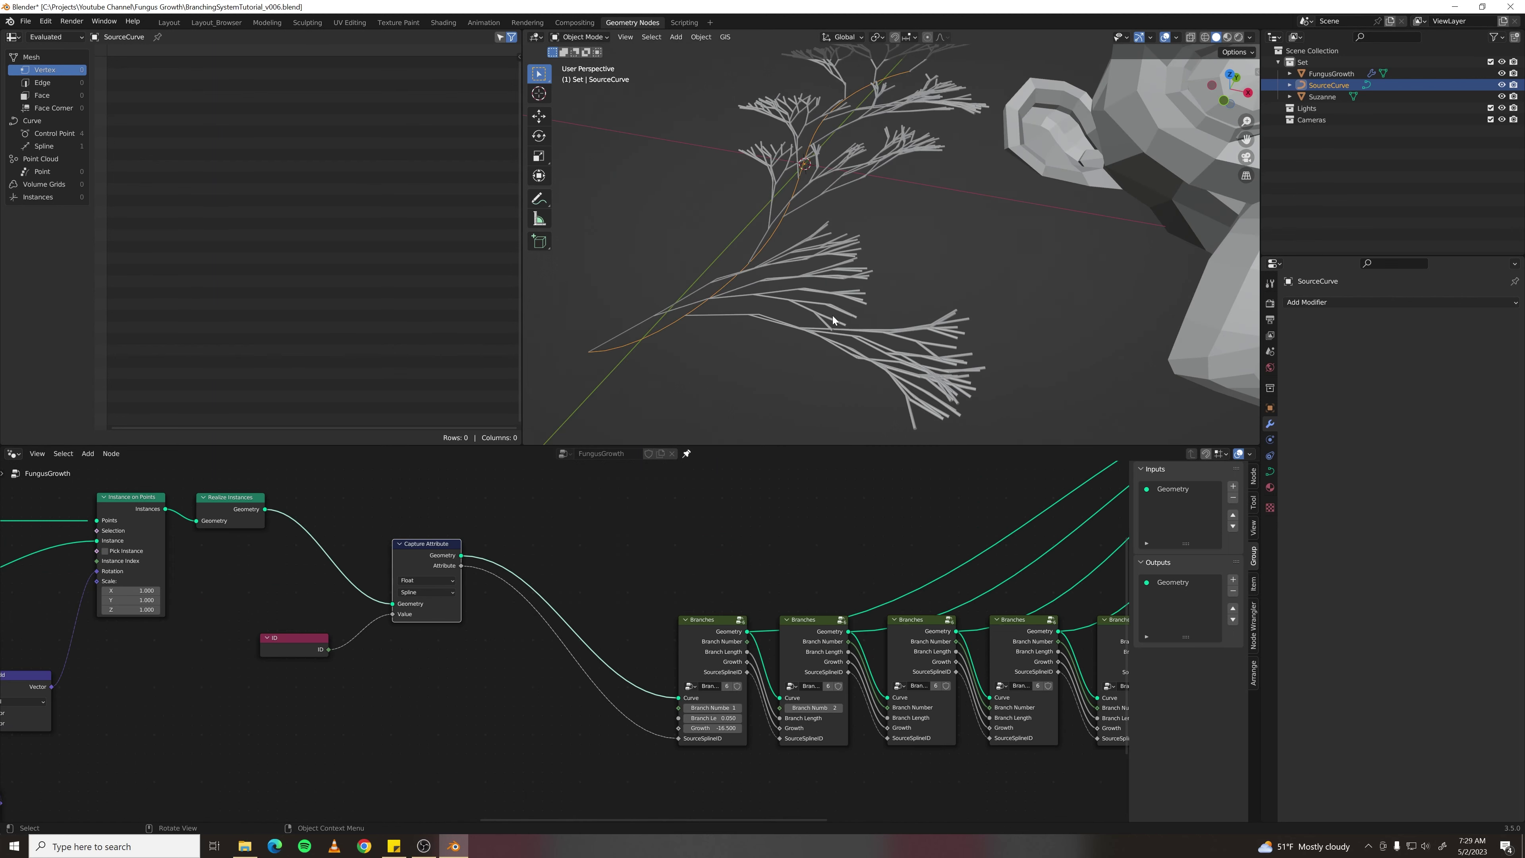
# - Vary the first Branches node's Growth up and down, leaving it at a negative value
pyautogui.moveTo(838, 325); pyautogui.dragTo(834, 287, button='middle')
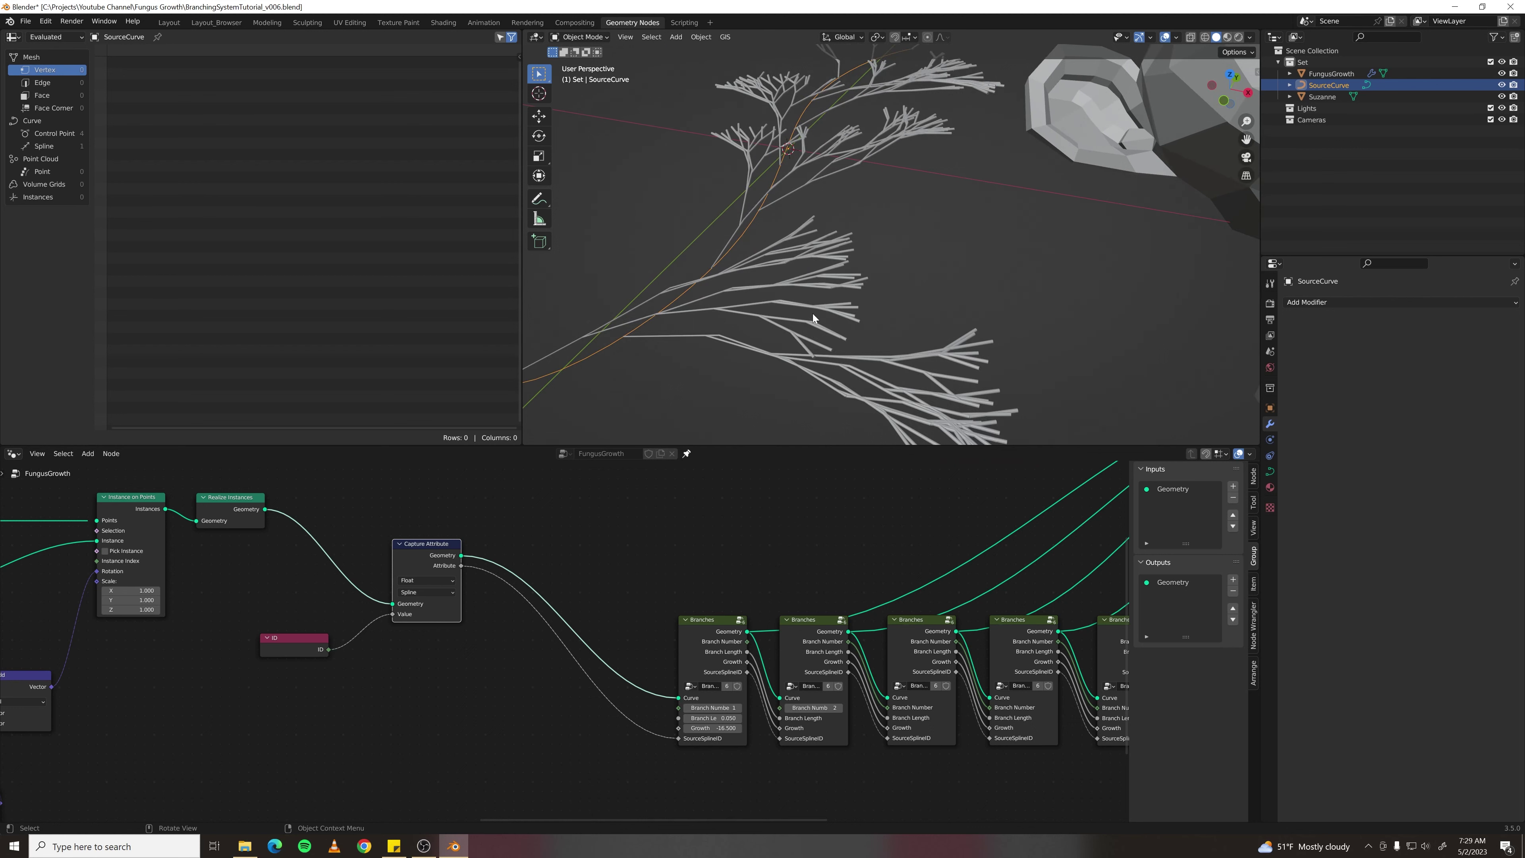
pyautogui.moveTo(715, 728); pyautogui.dragTo(760, 728)
pyautogui.moveTo(712, 728); pyautogui.dragTo(582, 728)
# - Reopen the first Branches group and insert a duplicate Set Curve Radius node on the link after the original
pyautogui.click(702, 626)
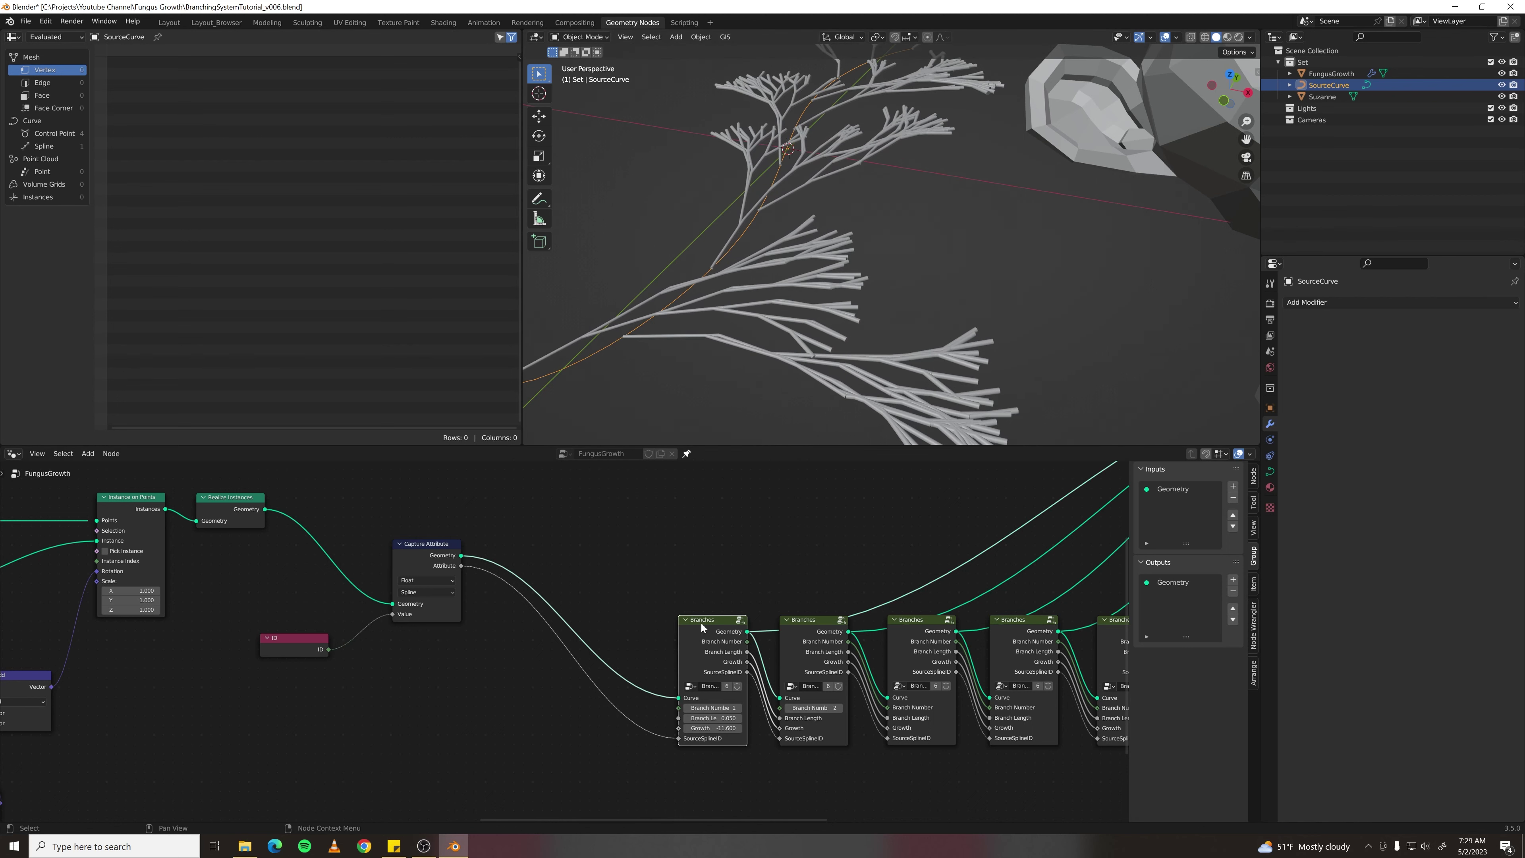
pyautogui.press('Tab')
pyautogui.scroll(4, 385, 618)
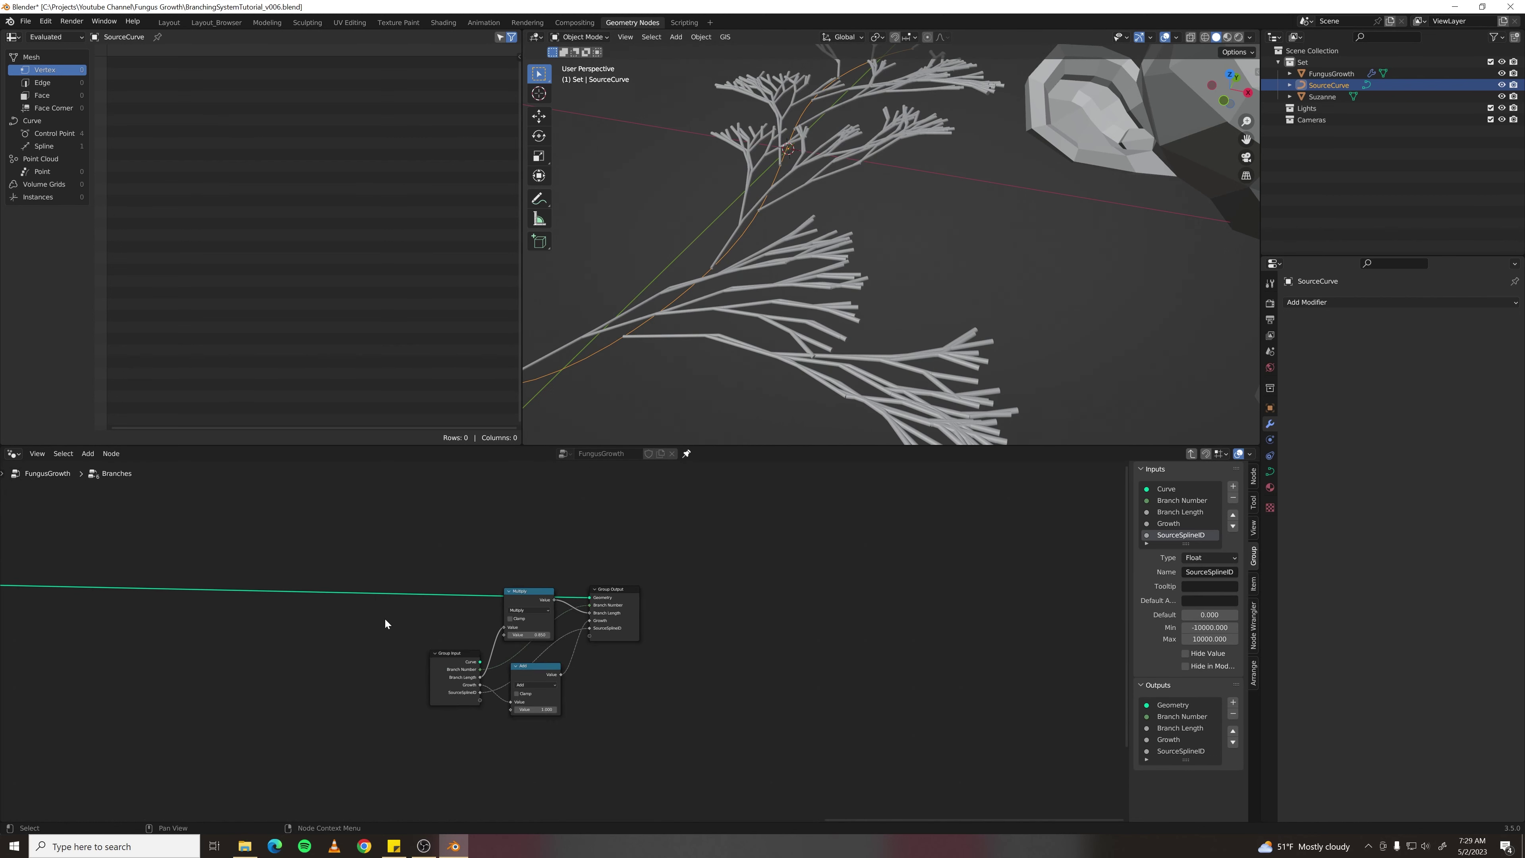
pyautogui.click(490, 522)
pyautogui.scroll(1, 489, 519)
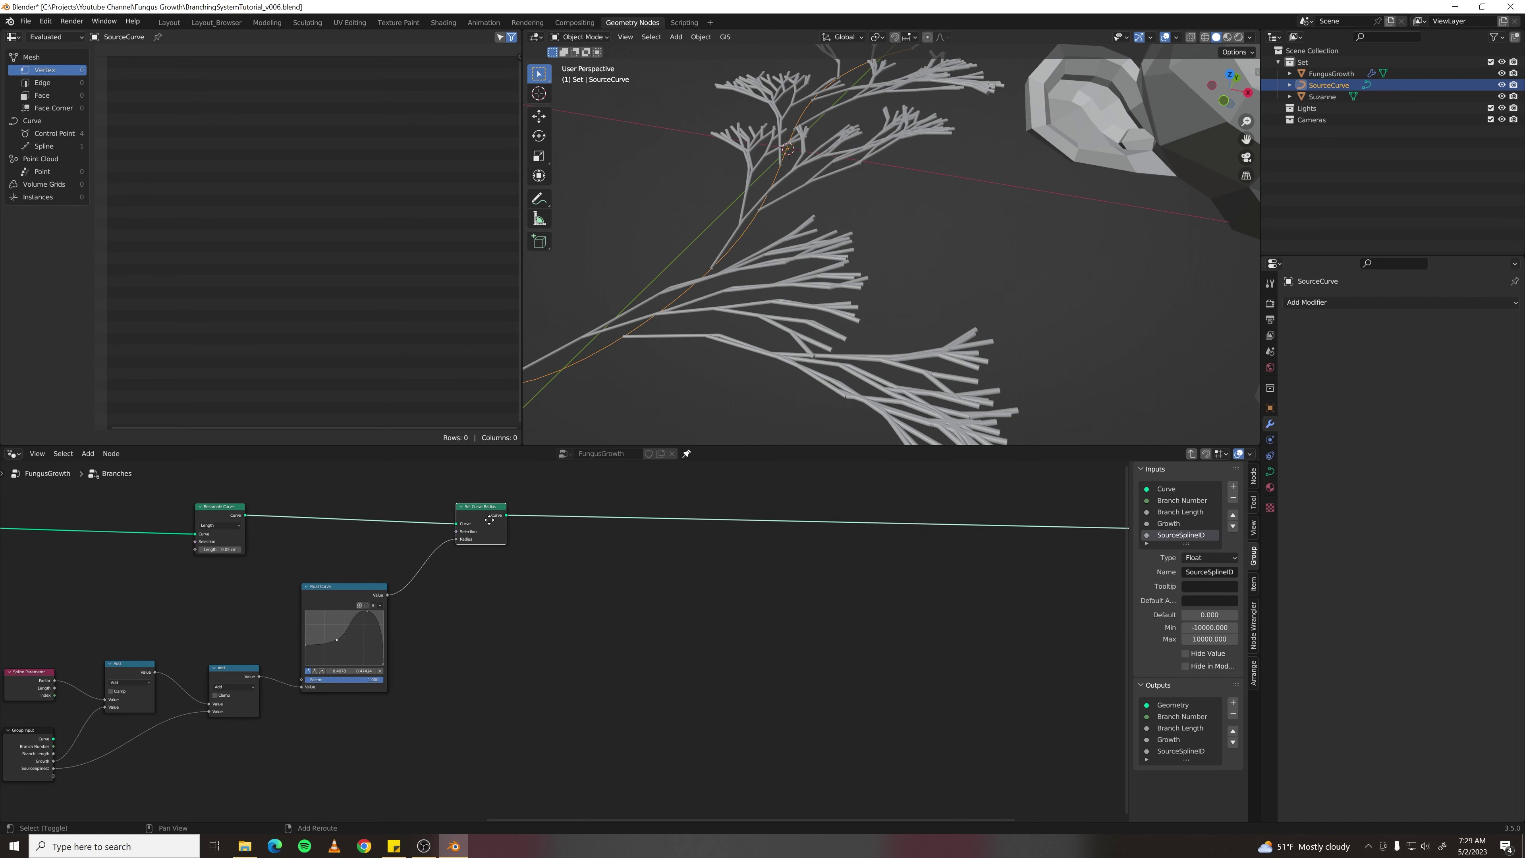
pyautogui.hotkey('shift', 'd')
pyautogui.click(785, 526)
# - Add a Radius input node below the link between the two Set Curve Radius nodes
pyautogui.scroll(2, 711, 543)
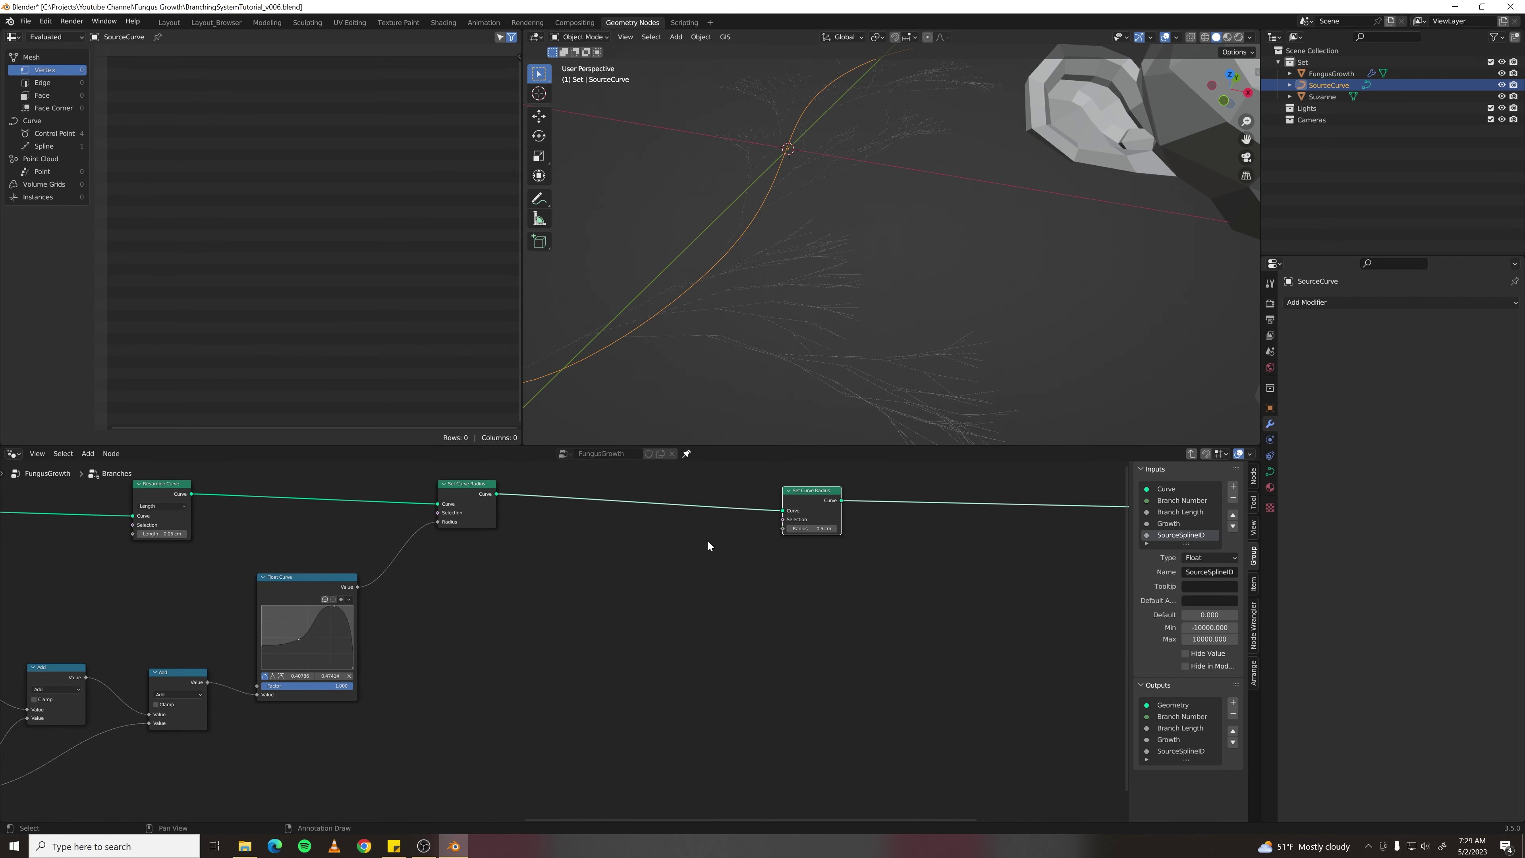
pyautogui.moveTo(675, 560); pyautogui.dragTo(617, 598, button='middle')
pyautogui.click(616, 604)
pyautogui.press('F3')
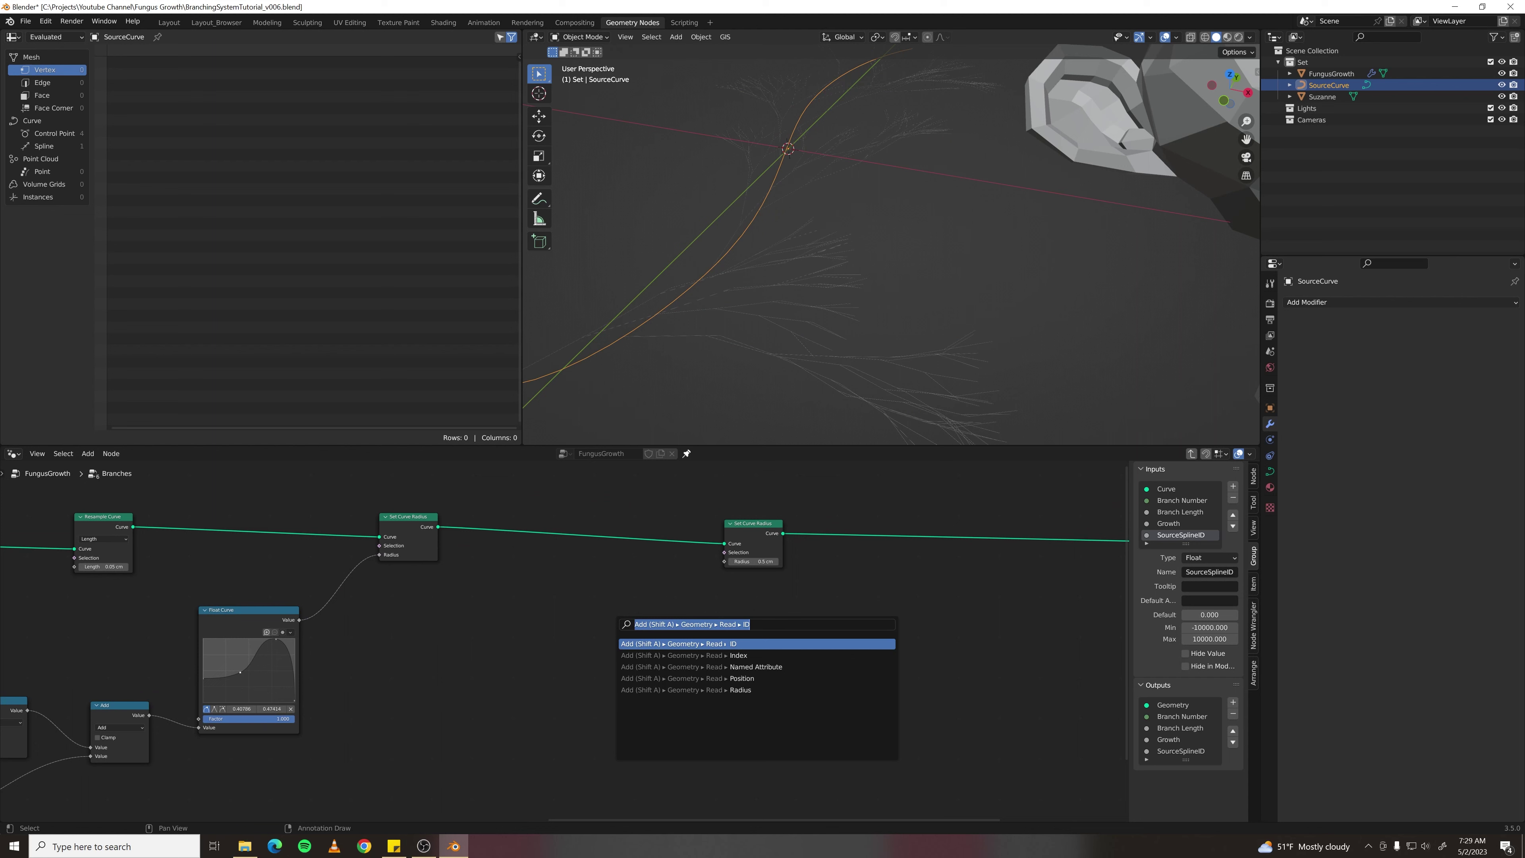
pyautogui.write('radius')
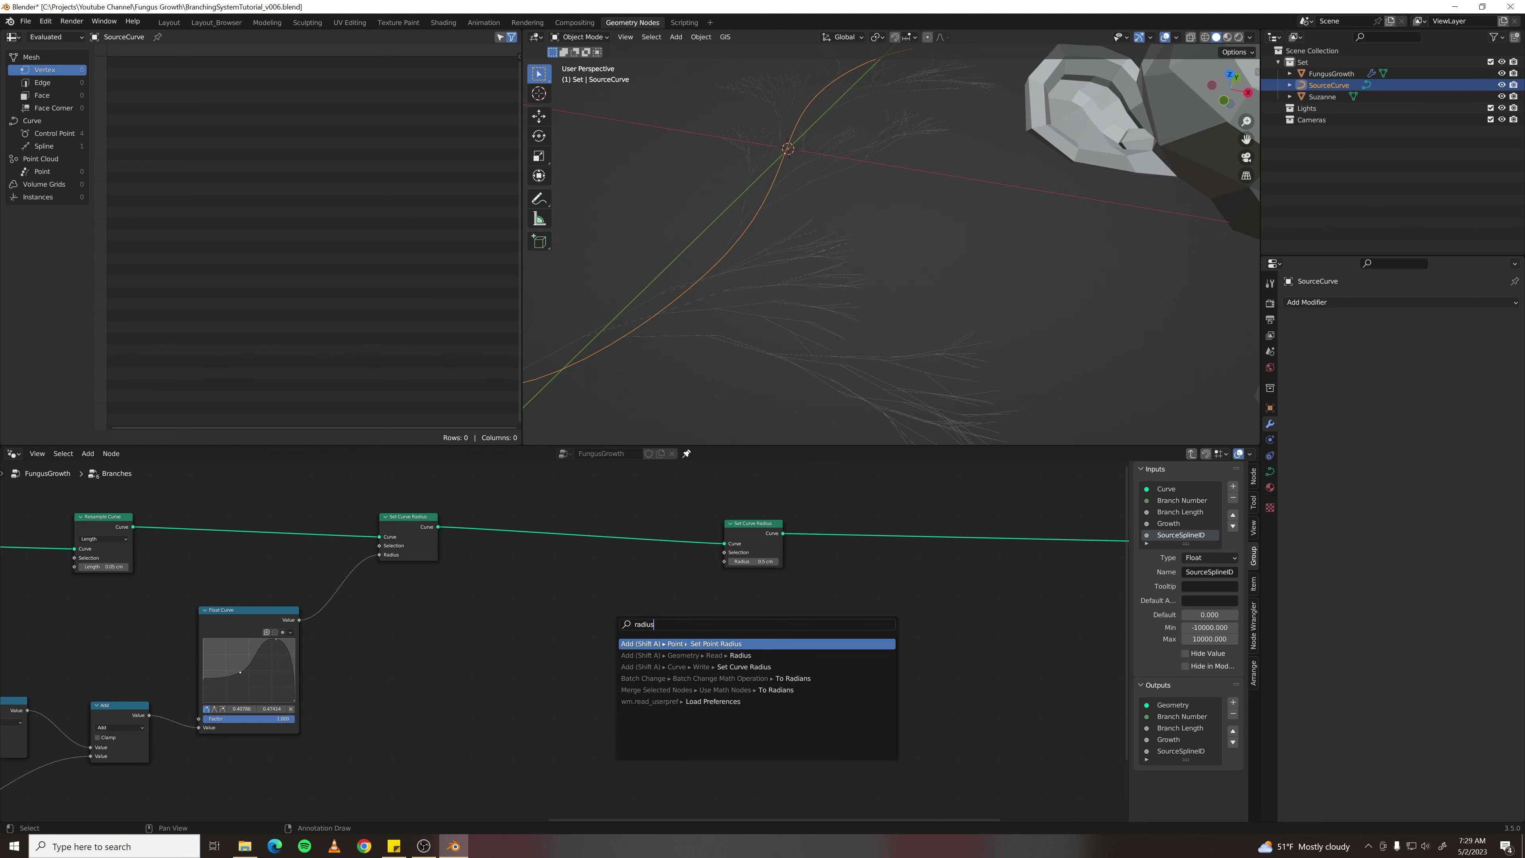
pyautogui.press('Down')
pyautogui.press('Return')
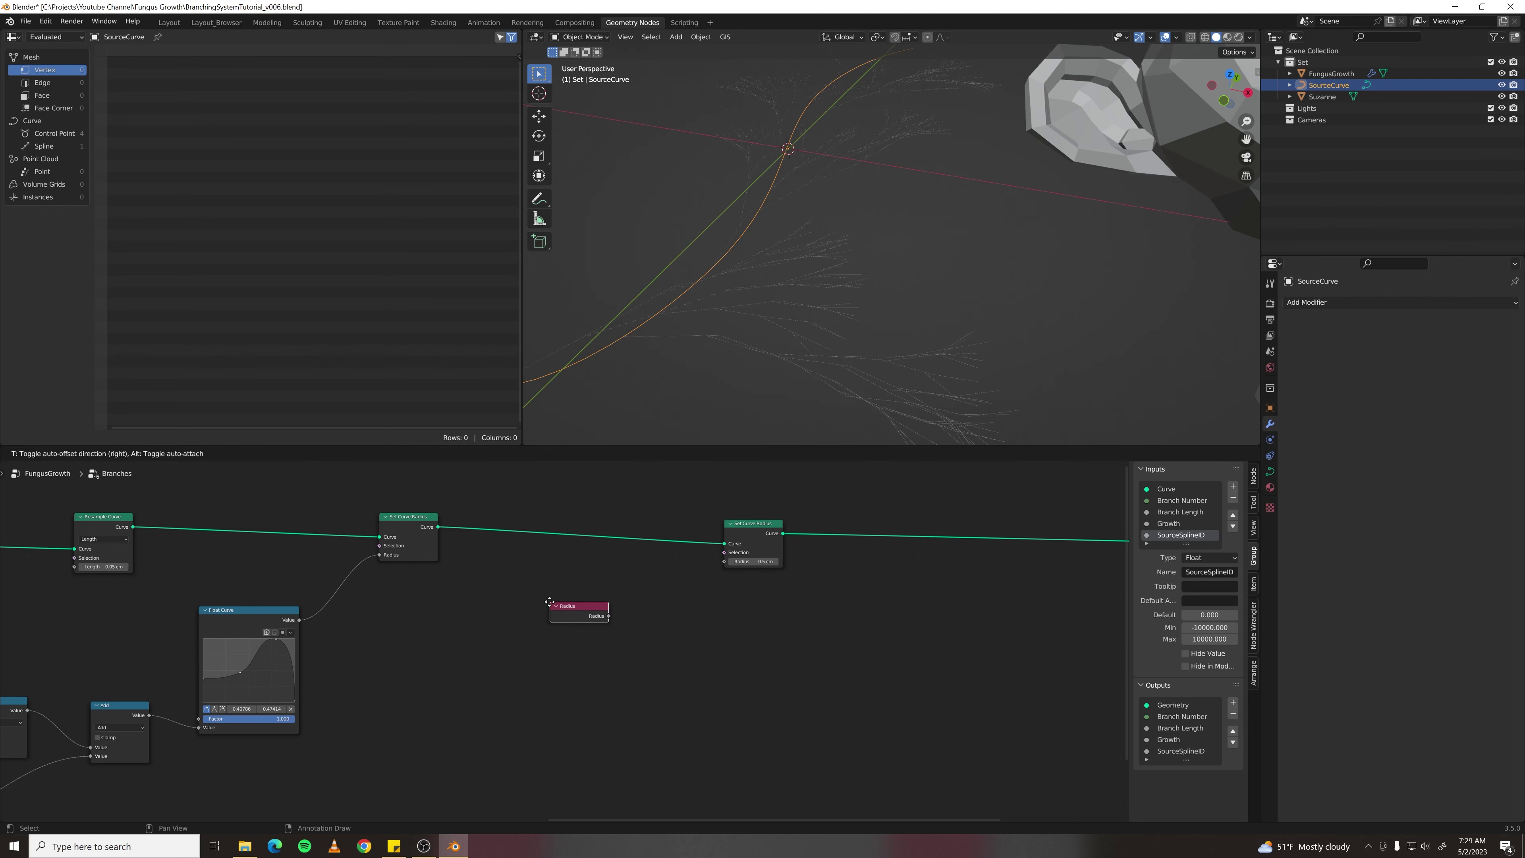
pyautogui.click(621, 611)
pyautogui.scroll(1, 621, 610)
pyautogui.scroll(1, 583, 608)
# - Add a Math node beside the Radius node in the Branches group
pyautogui.click(685, 606)
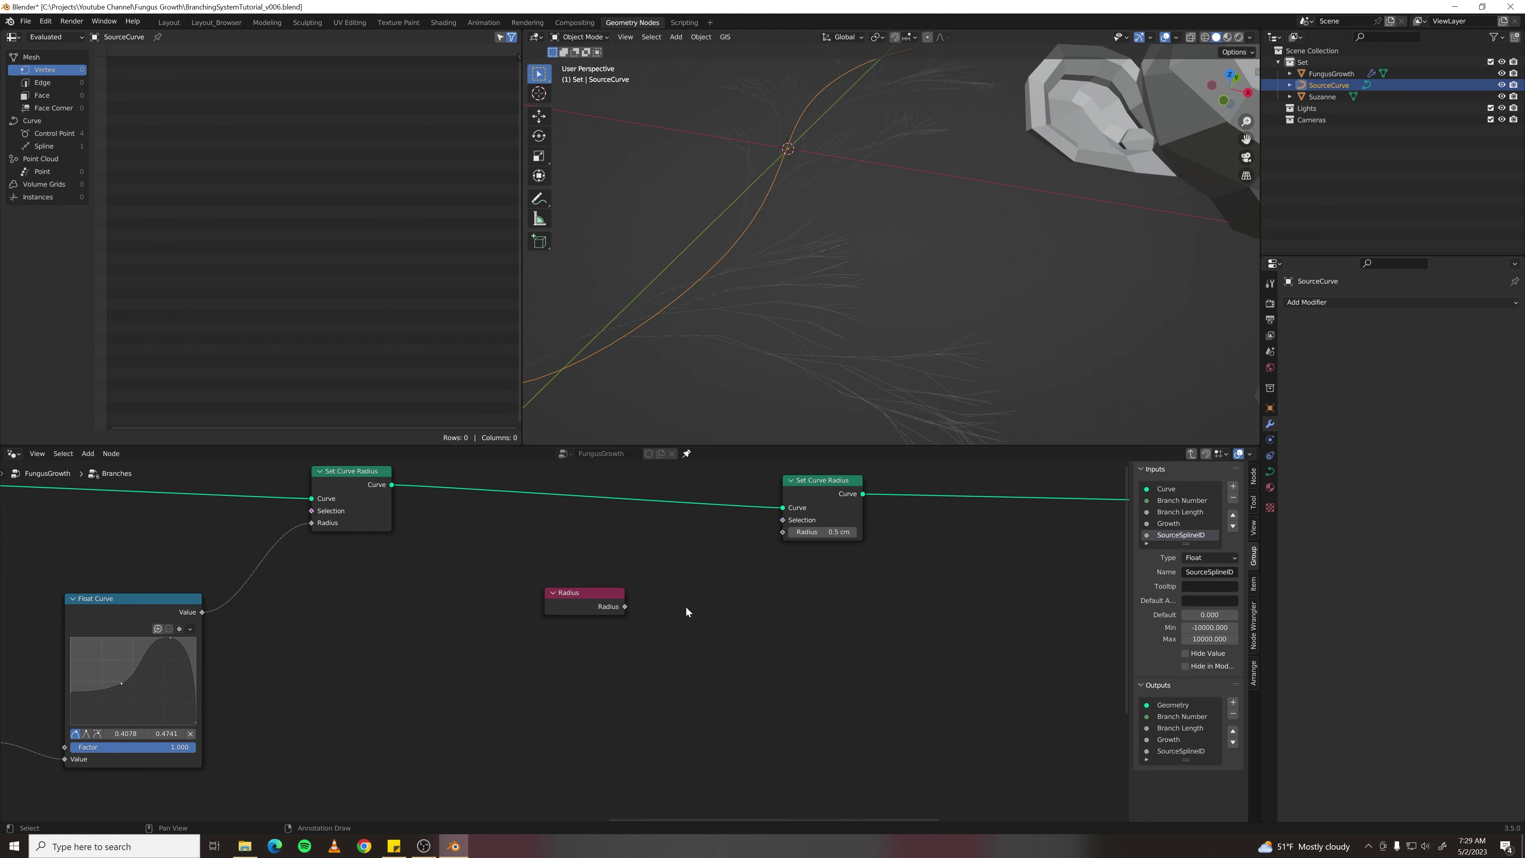
pyautogui.press('F3')
pyautogui.write('math')
pyautogui.press('Down')
pyautogui.press('Return')
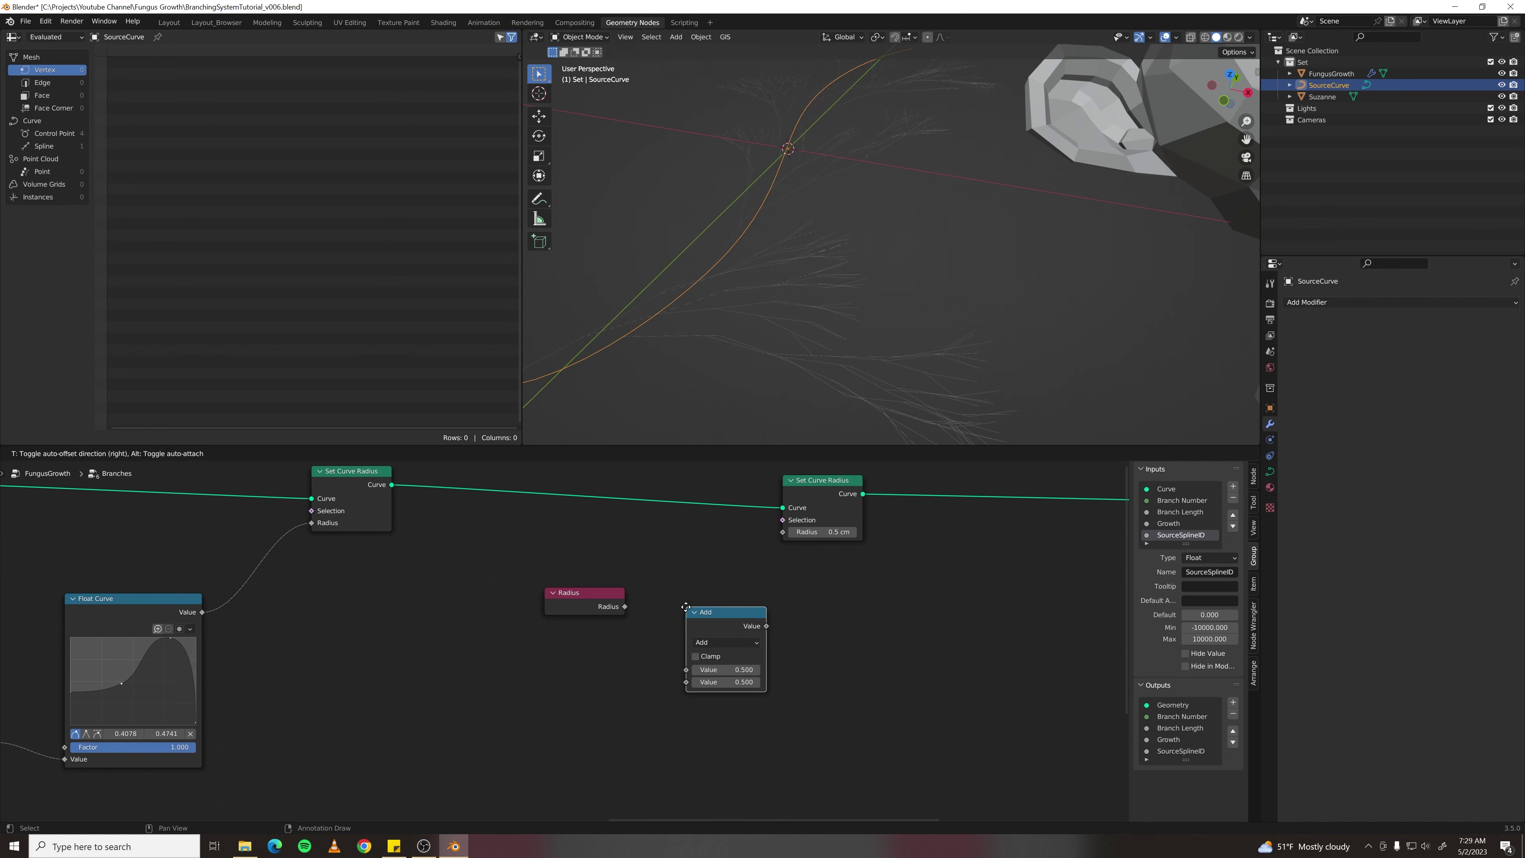
pyautogui.click(685, 592)
# - Add a Spline Parameter node under Radius and link Radius and the spline Factor to the Math node's two Value inputs
pyautogui.press('F3')
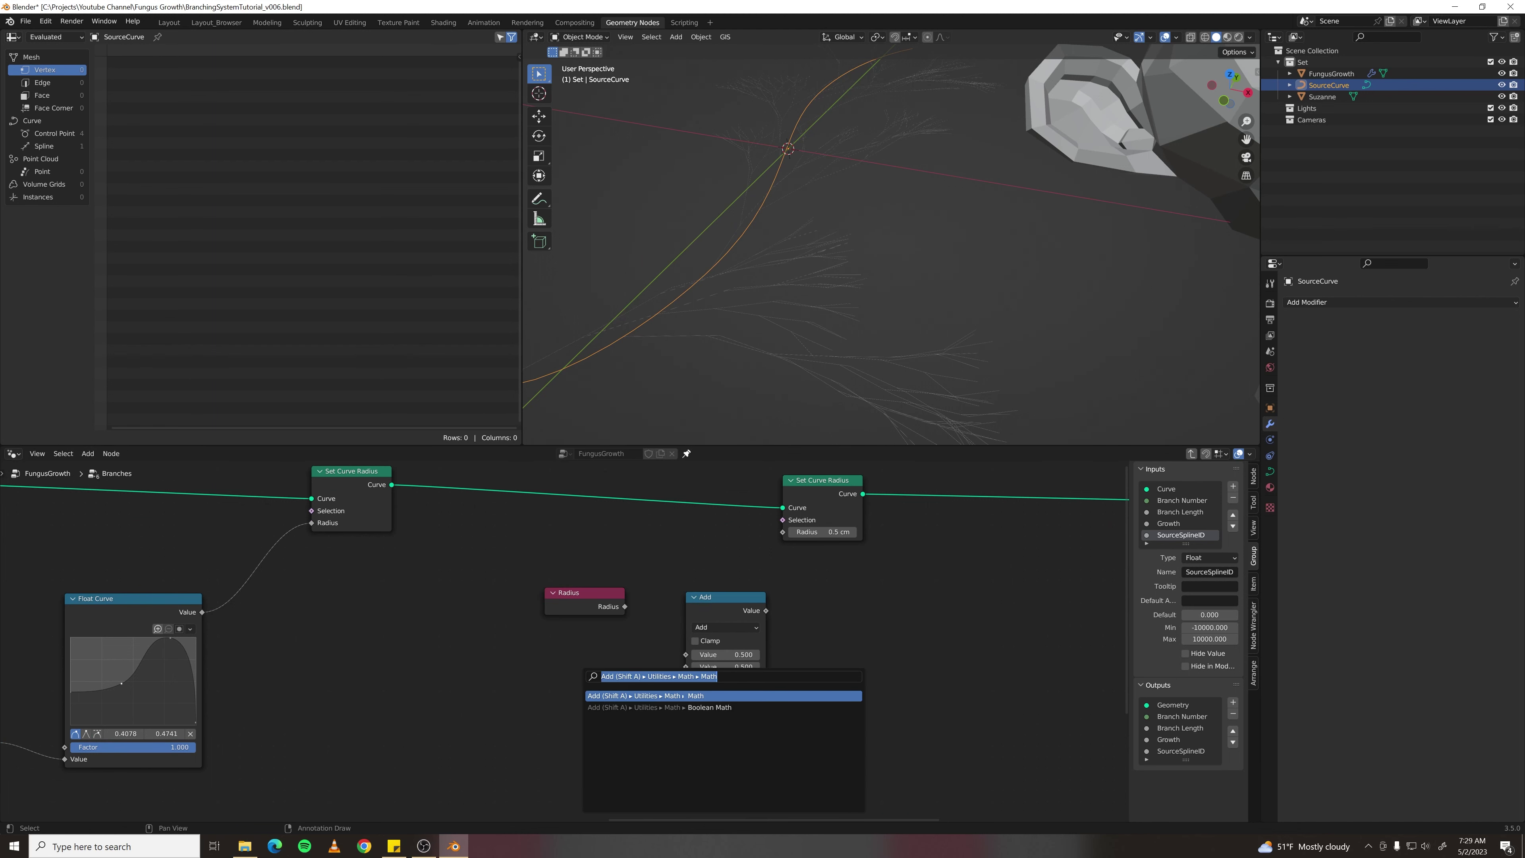
pyautogui.write('spline ')
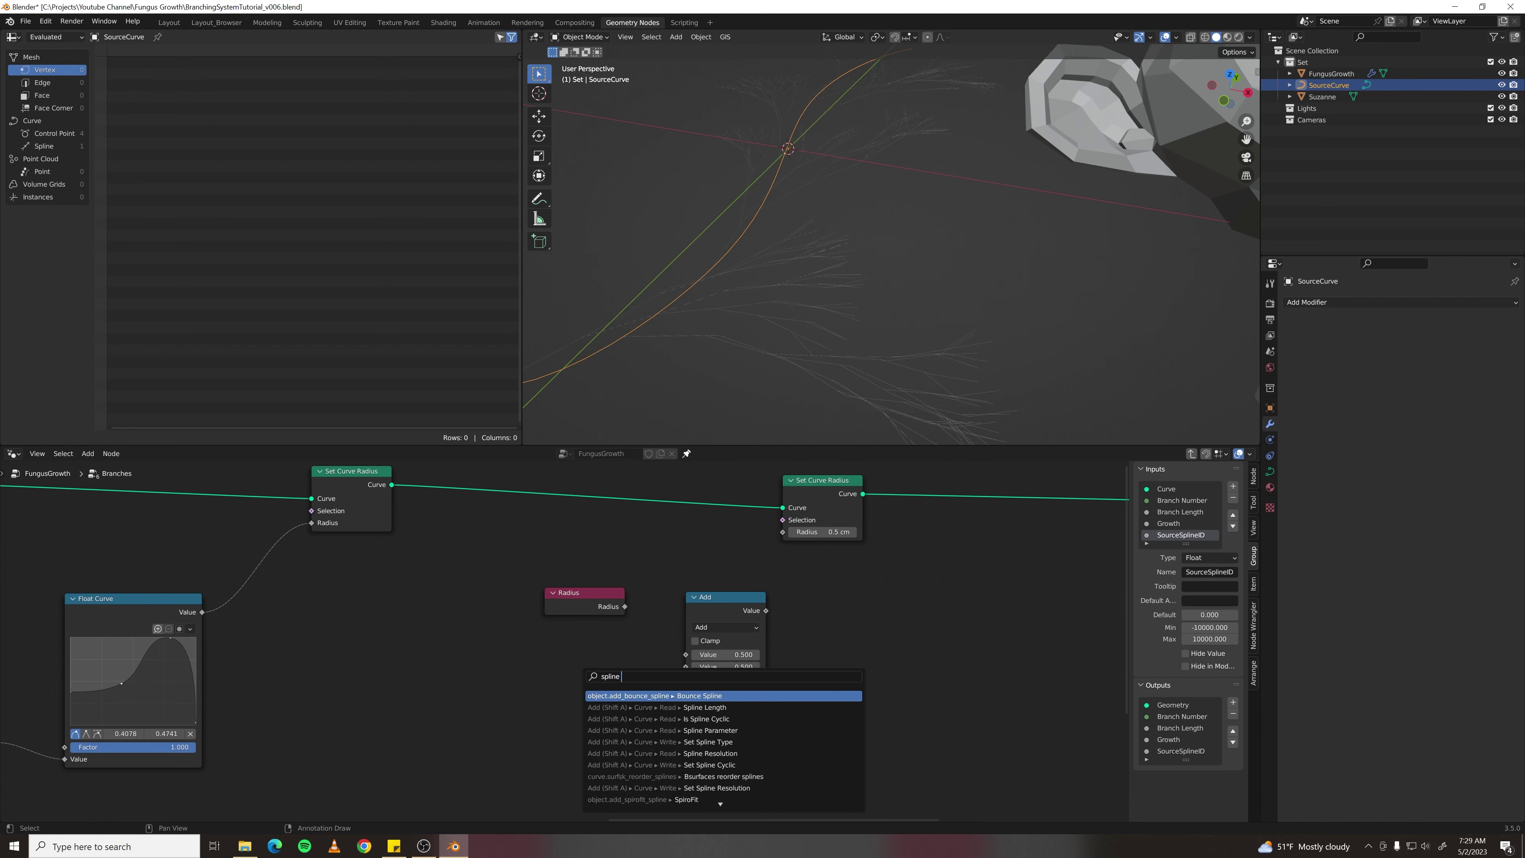
pyautogui.write('para')
pyautogui.press('Return')
pyautogui.click(545, 671)
pyautogui.moveTo(624, 607); pyautogui.dragTo(685, 667)
# - Set the Math node to Multiply and link its Value output to the second Set Curve Radius node's Radius
pyautogui.click(713, 628)
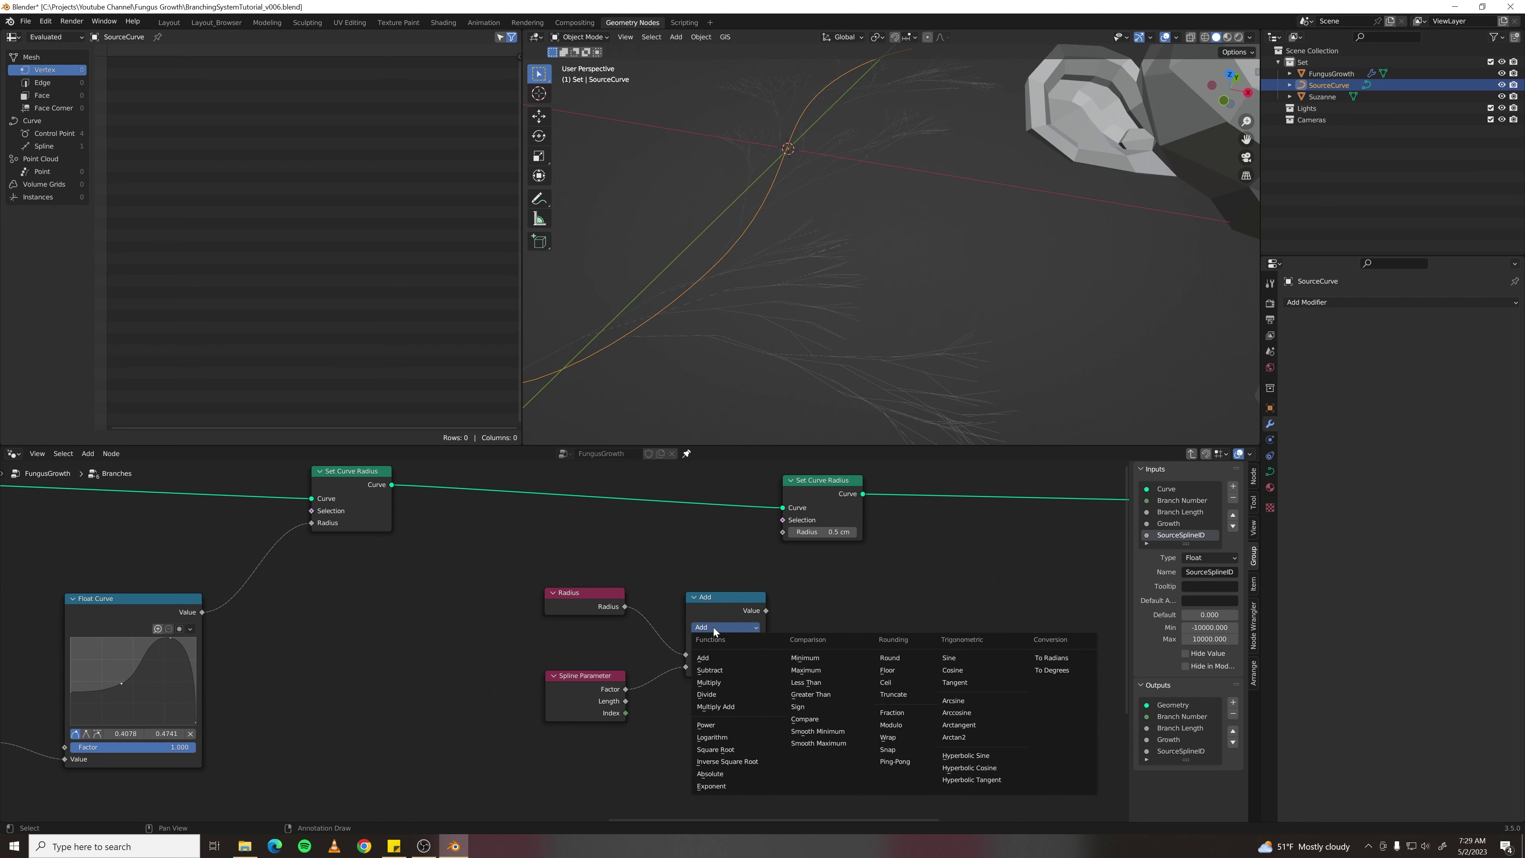
pyautogui.click(719, 683)
pyautogui.moveTo(765, 610); pyautogui.dragTo(793, 611)
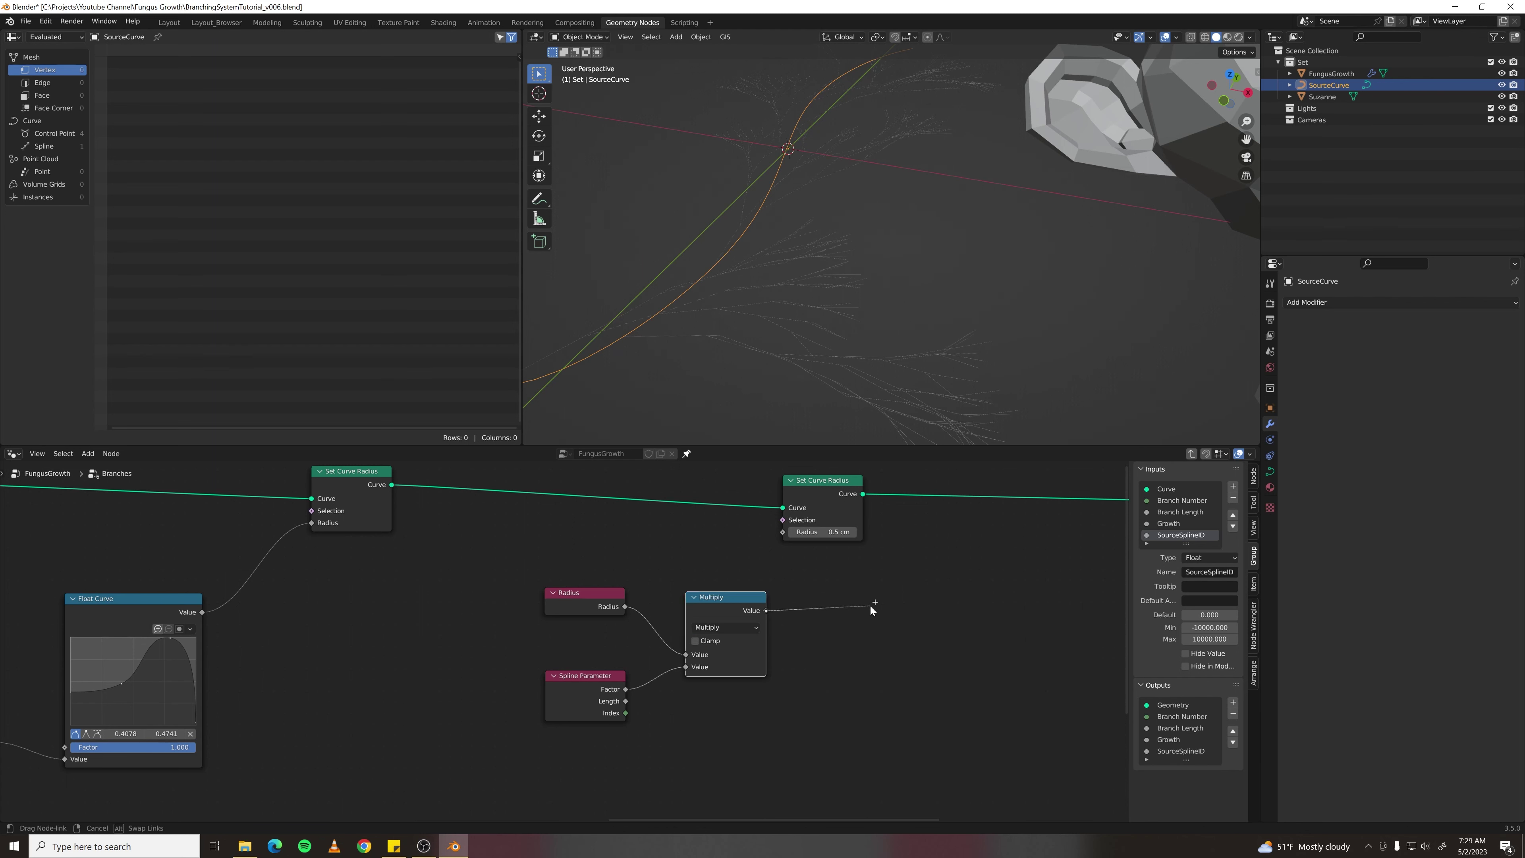
pyautogui.moveTo(780, 535); pyautogui.dragTo(782, 534)
# - Duplicate the Float Curve node and insert the copy on the link between Spline Parameter and Multiply
pyautogui.moveTo(454, 654); pyautogui.dragTo(524, 629, button='middle')
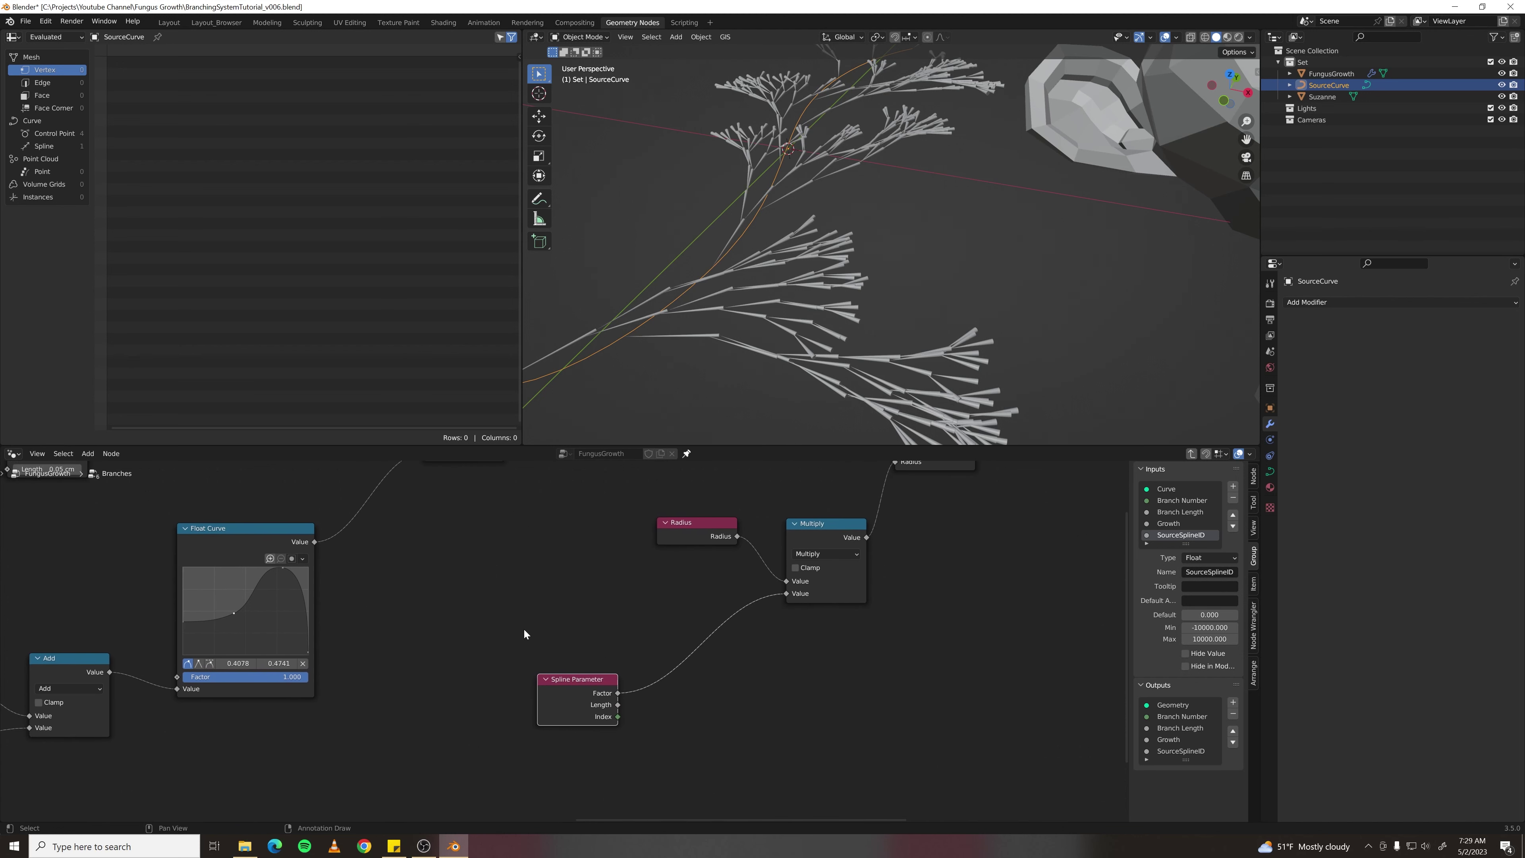
pyautogui.click(524, 626)
pyautogui.click(221, 537)
pyautogui.hotkey('shift', 'd')
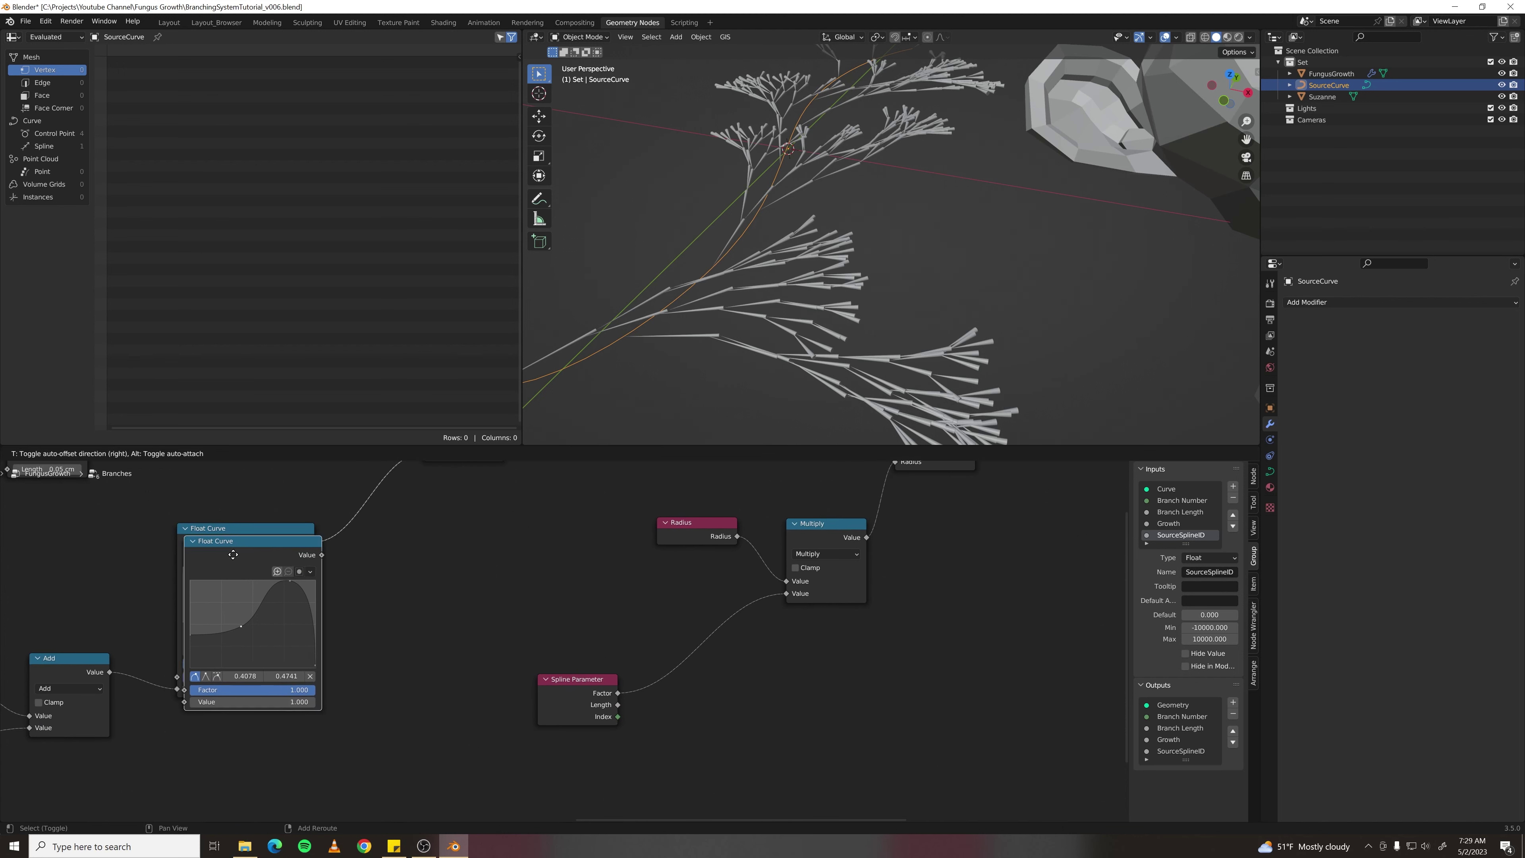
pyautogui.click(708, 611)
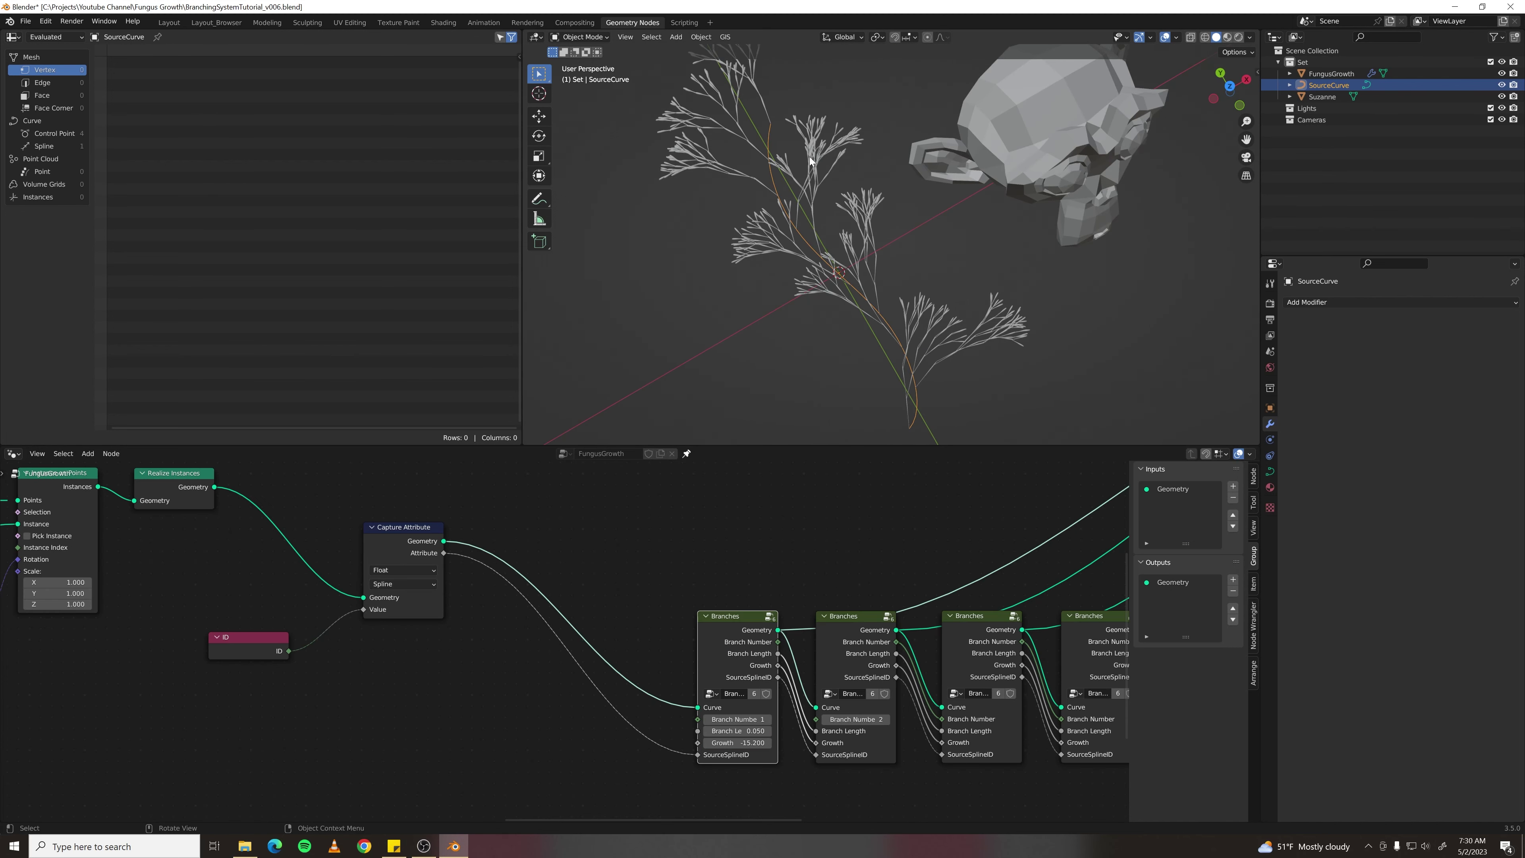
# - In the main FungusGrowth tree, space the Object Info node farther away from the first Resample Curve node
pyautogui.click(740, 556)
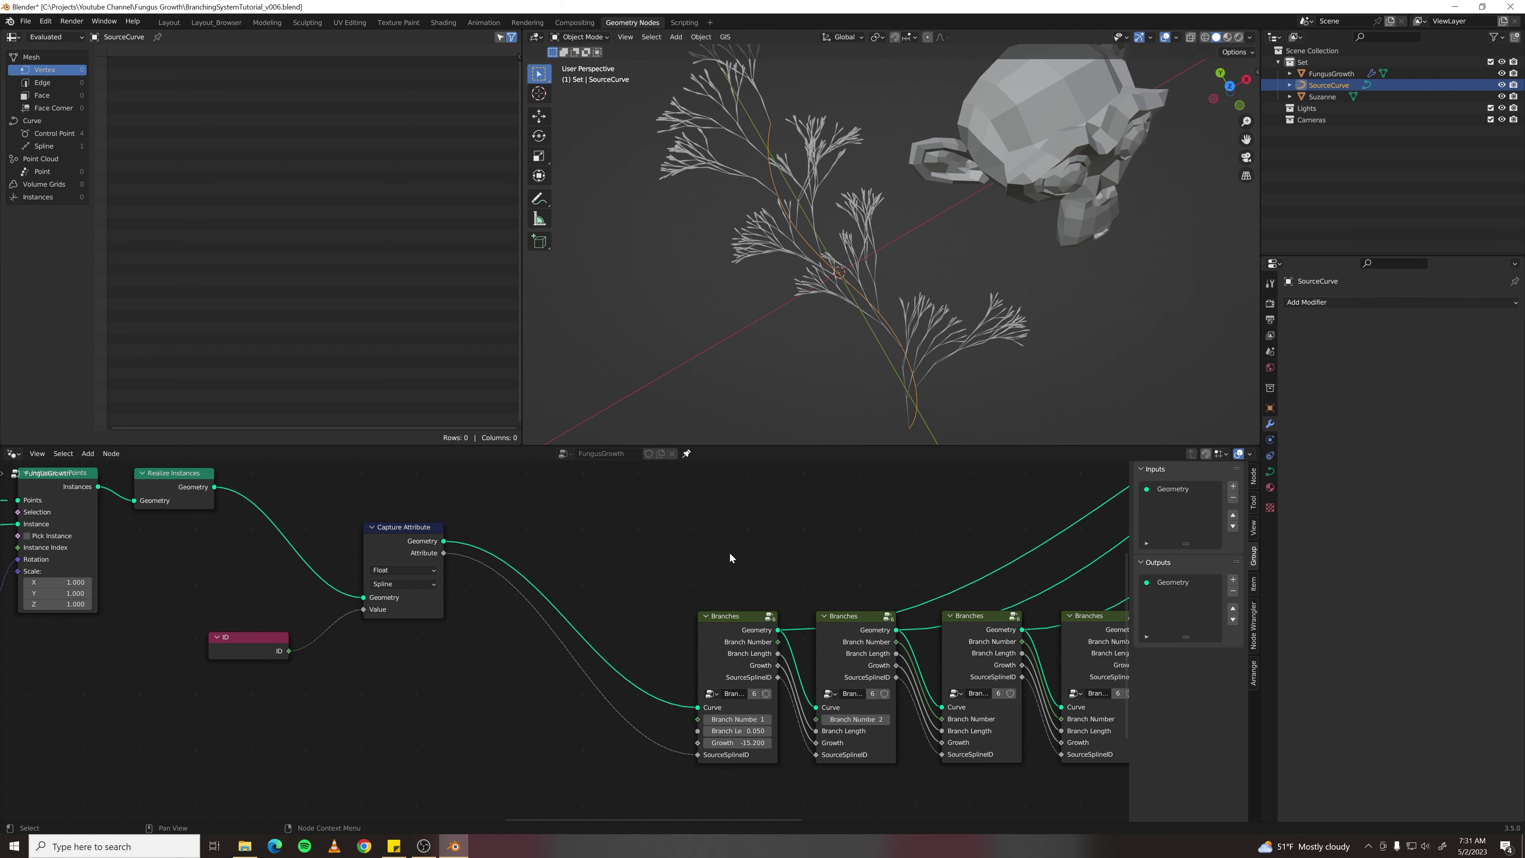
pyautogui.scroll(-16, 730, 558)
pyautogui.moveTo(331, 570); pyautogui.dragTo(948, 576, button='middle')
pyautogui.scroll(12, 763, 565)
pyautogui.moveTo(570, 550); pyautogui.dragTo(857, 545)
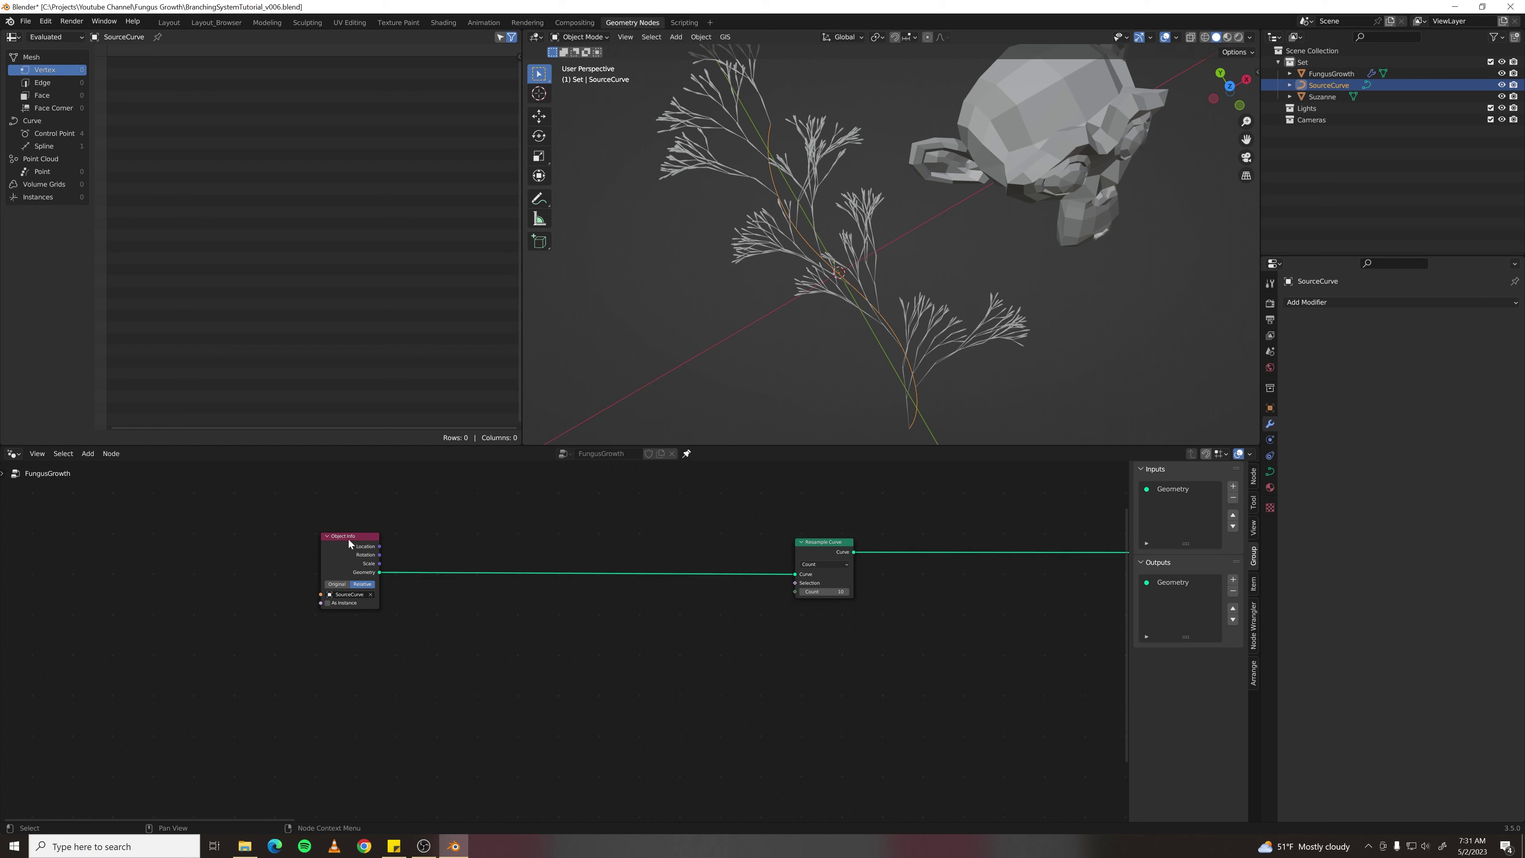
pyautogui.moveTo(350, 543); pyautogui.dragTo(229, 536)
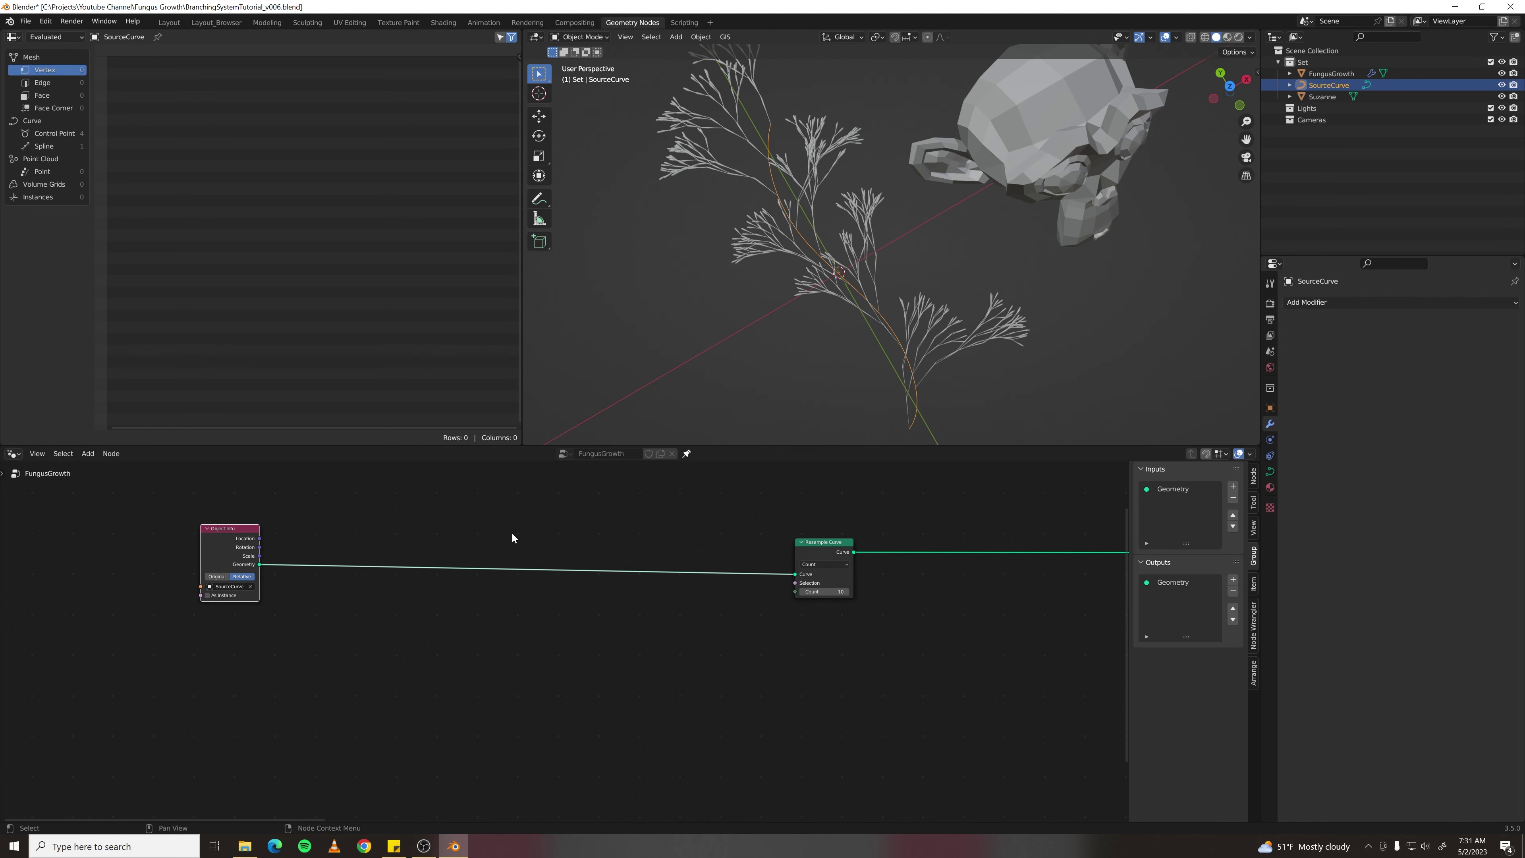
pyautogui.click(513, 538)
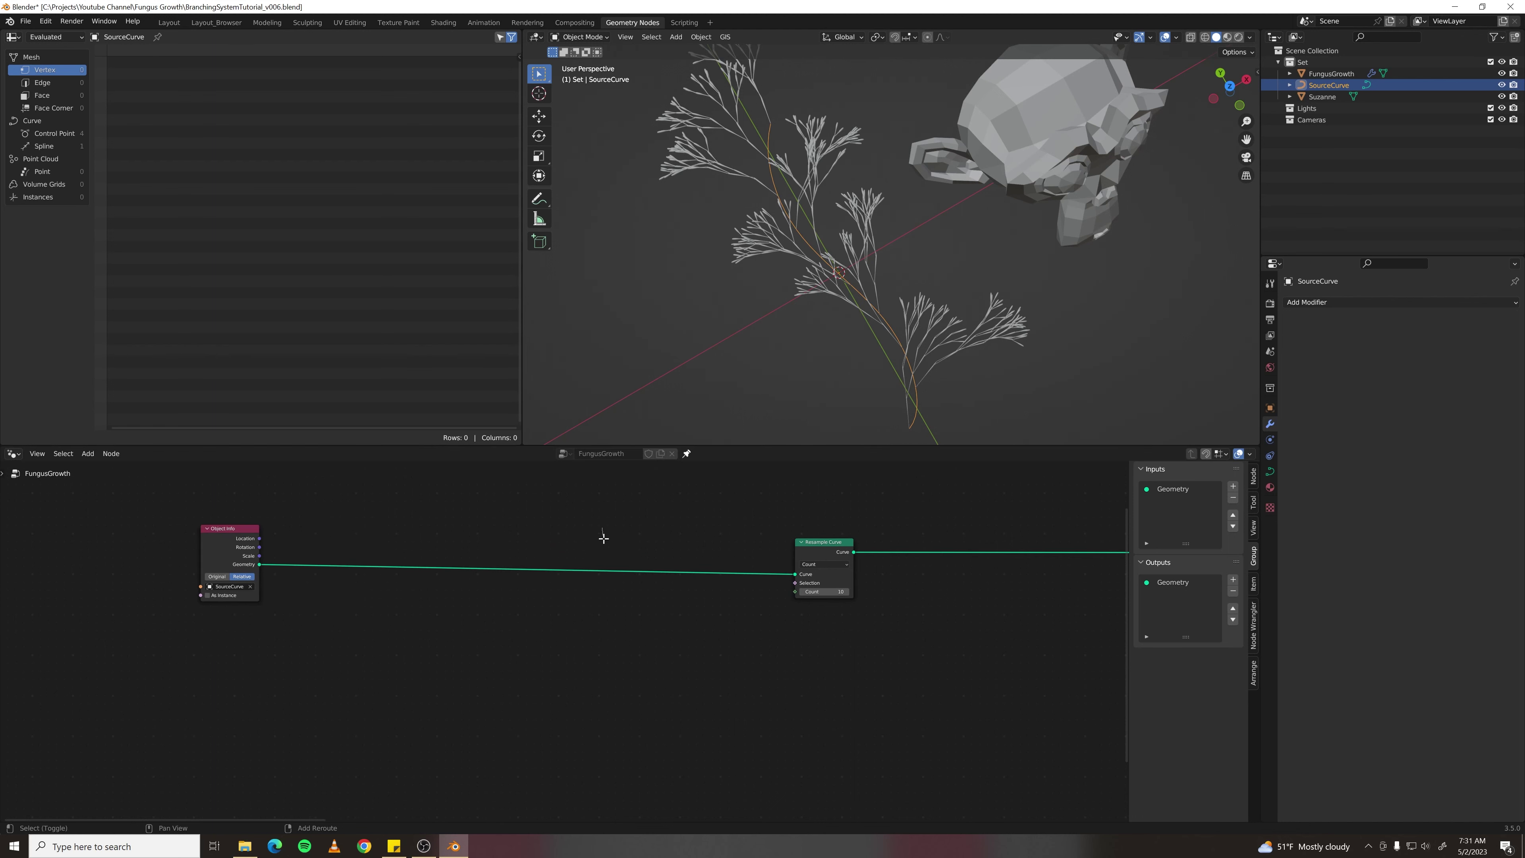
# - Add a reroute on the link between Object Info and Resample Curve, and connect it to the Join Geometry node
pyautogui.keyDown('shift'); pyautogui.moveTo(606, 535); pyautogui.dragTo(616, 603, button='right'); pyautogui.keyUp('shift')
pyautogui.moveTo(616, 603); pyautogui.dragTo(434, 569, button='middle')
pyautogui.press('g')
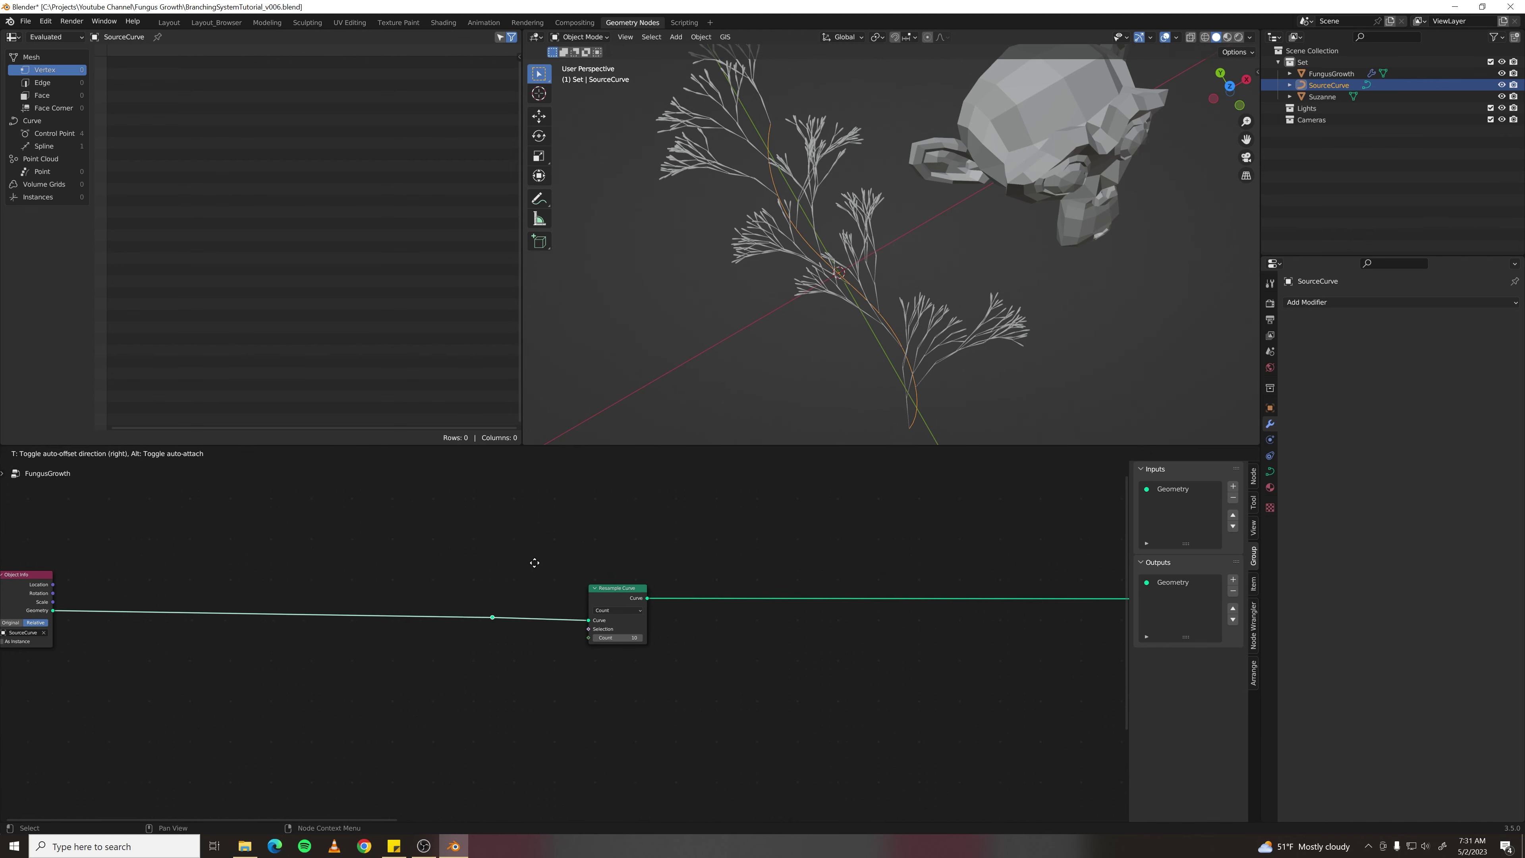
pyautogui.click(544, 521)
pyautogui.moveTo(562, 550); pyautogui.dragTo(423, 589, button='middle')
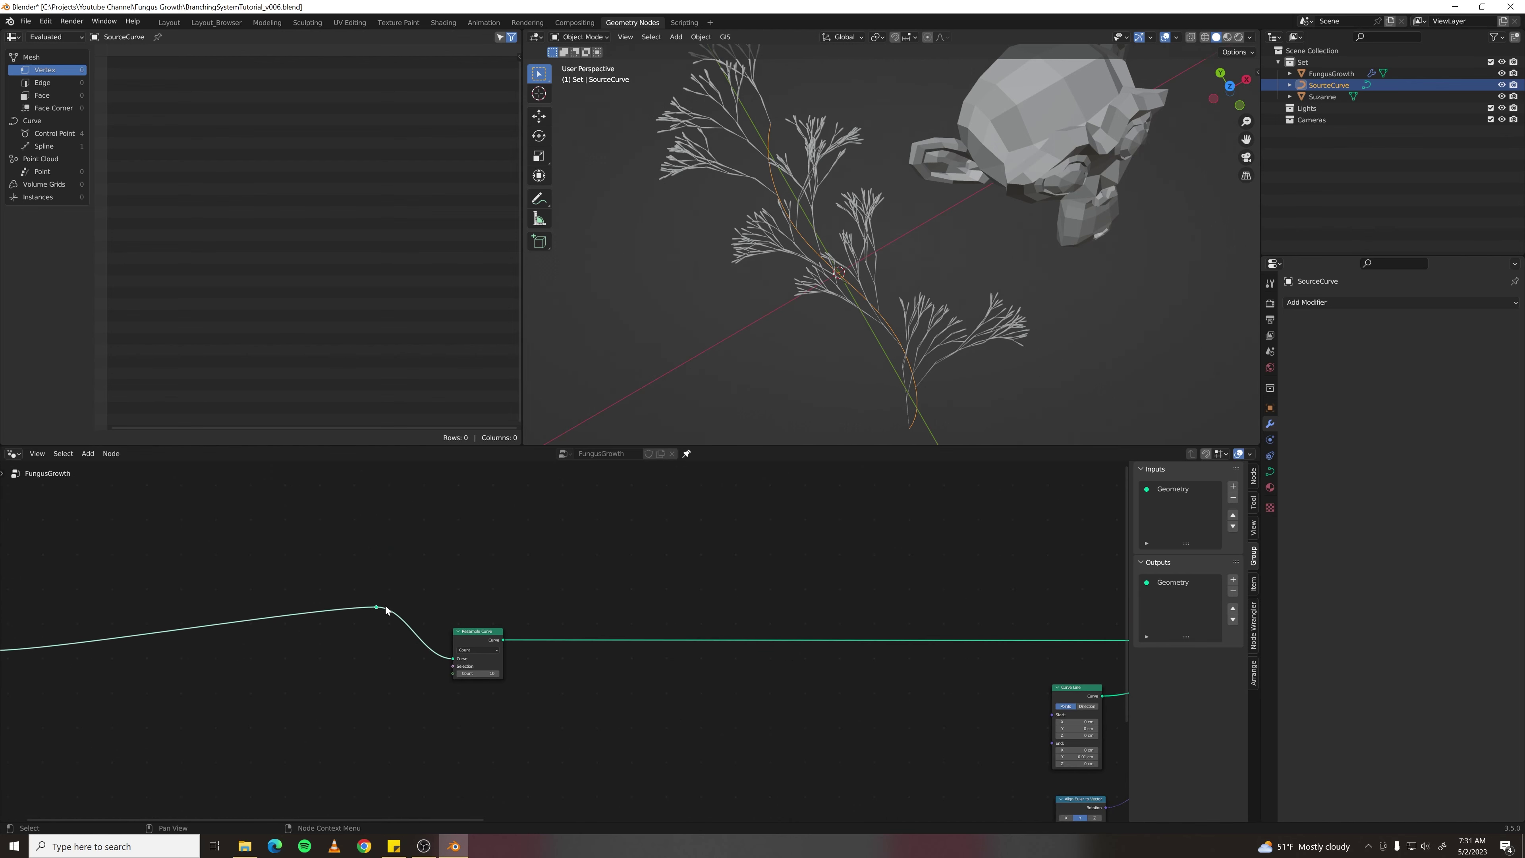
pyautogui.moveTo(380, 607); pyautogui.dragTo(864, 522)
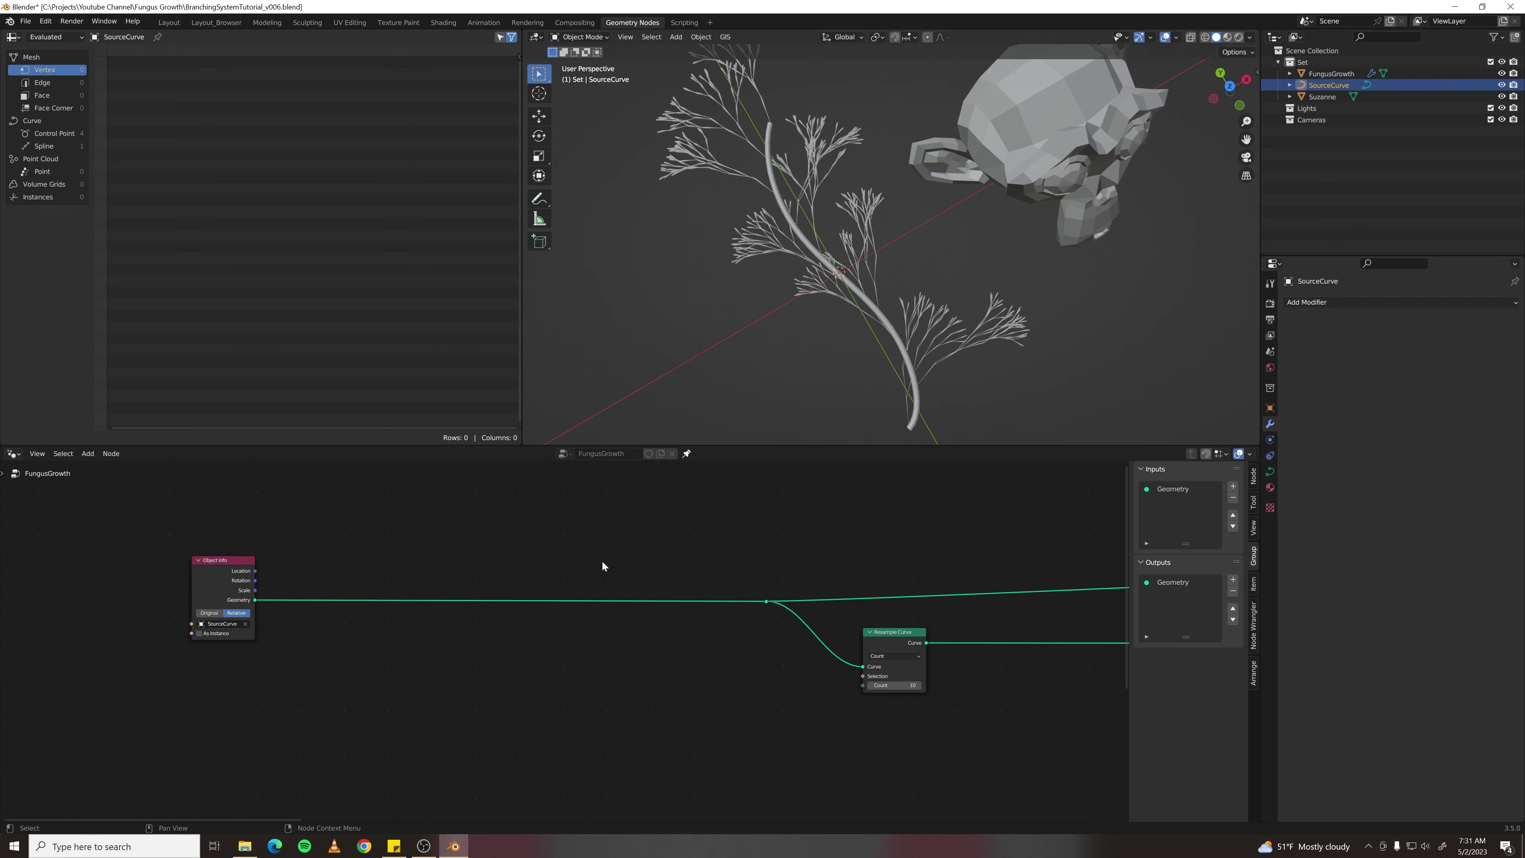
# - Insert a Set Curve Radius node on the link between Object Info and the reroute
pyautogui.press('F3')
pyautogui.write('set curve ra')
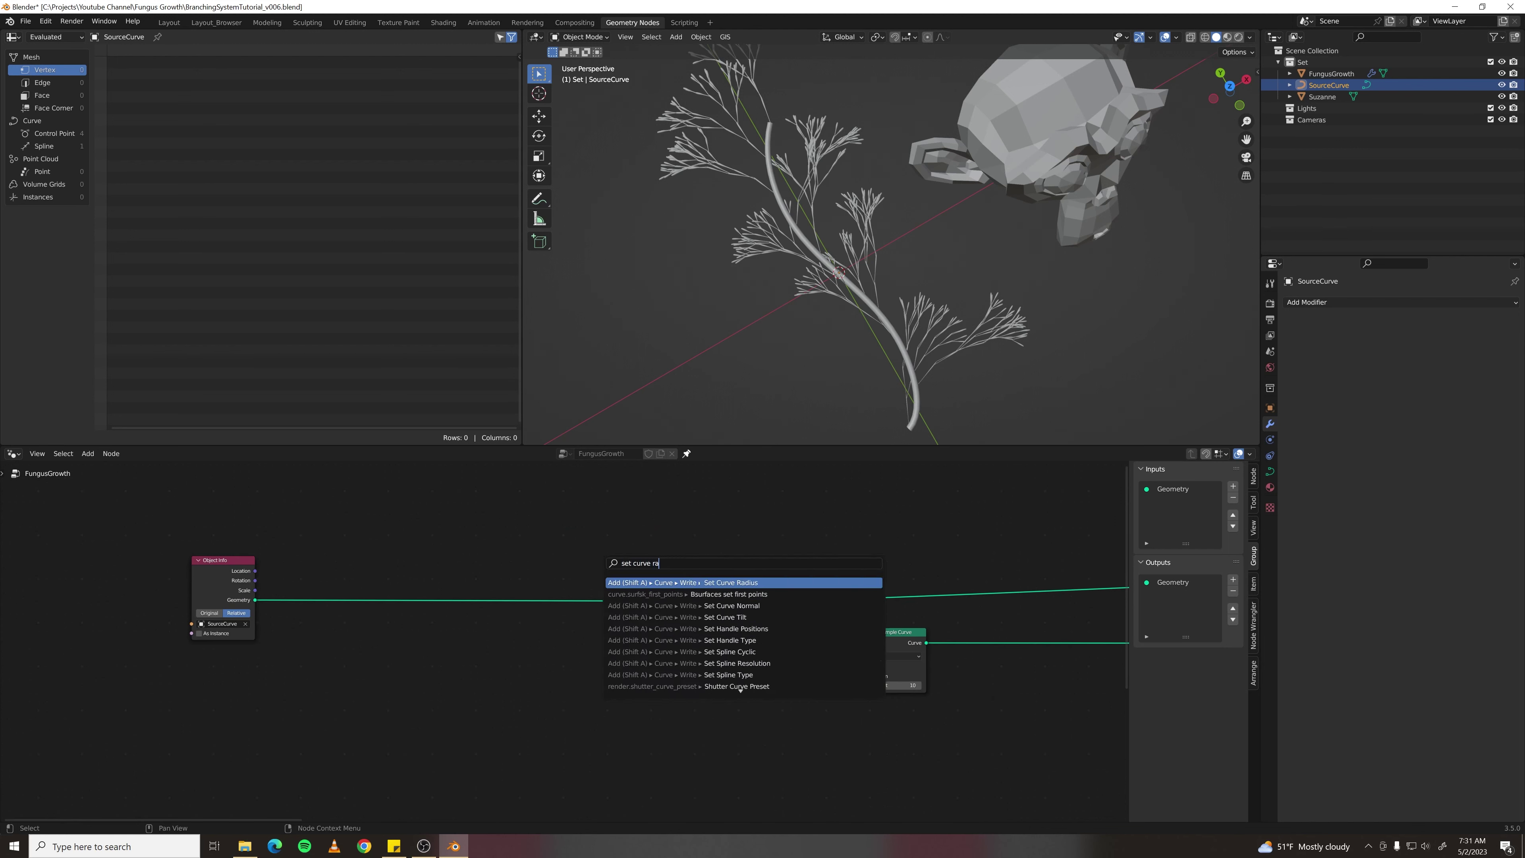
pyautogui.press('Return')
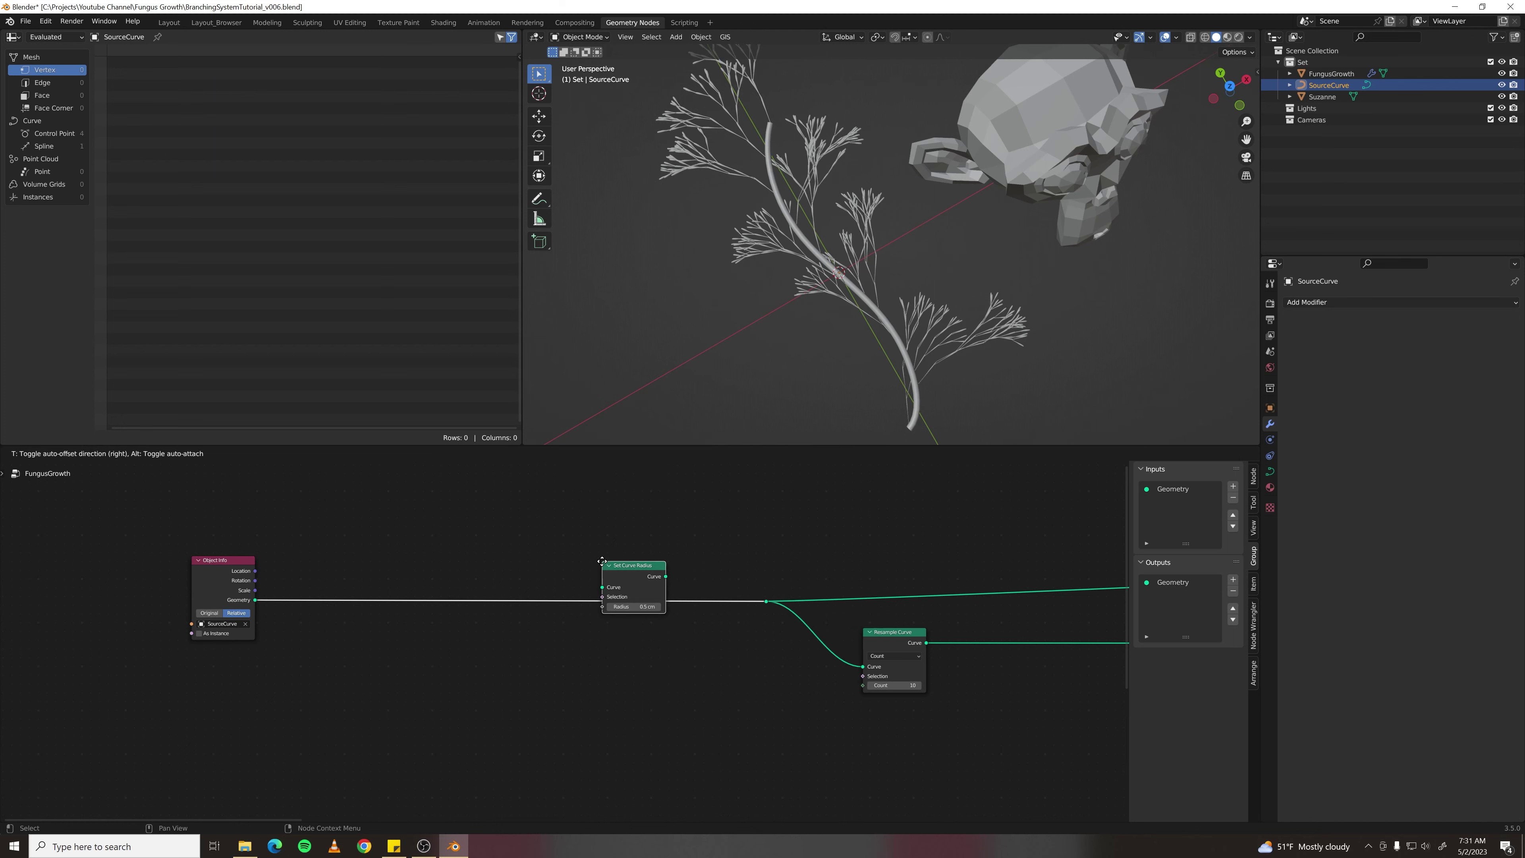
pyautogui.click(608, 581)
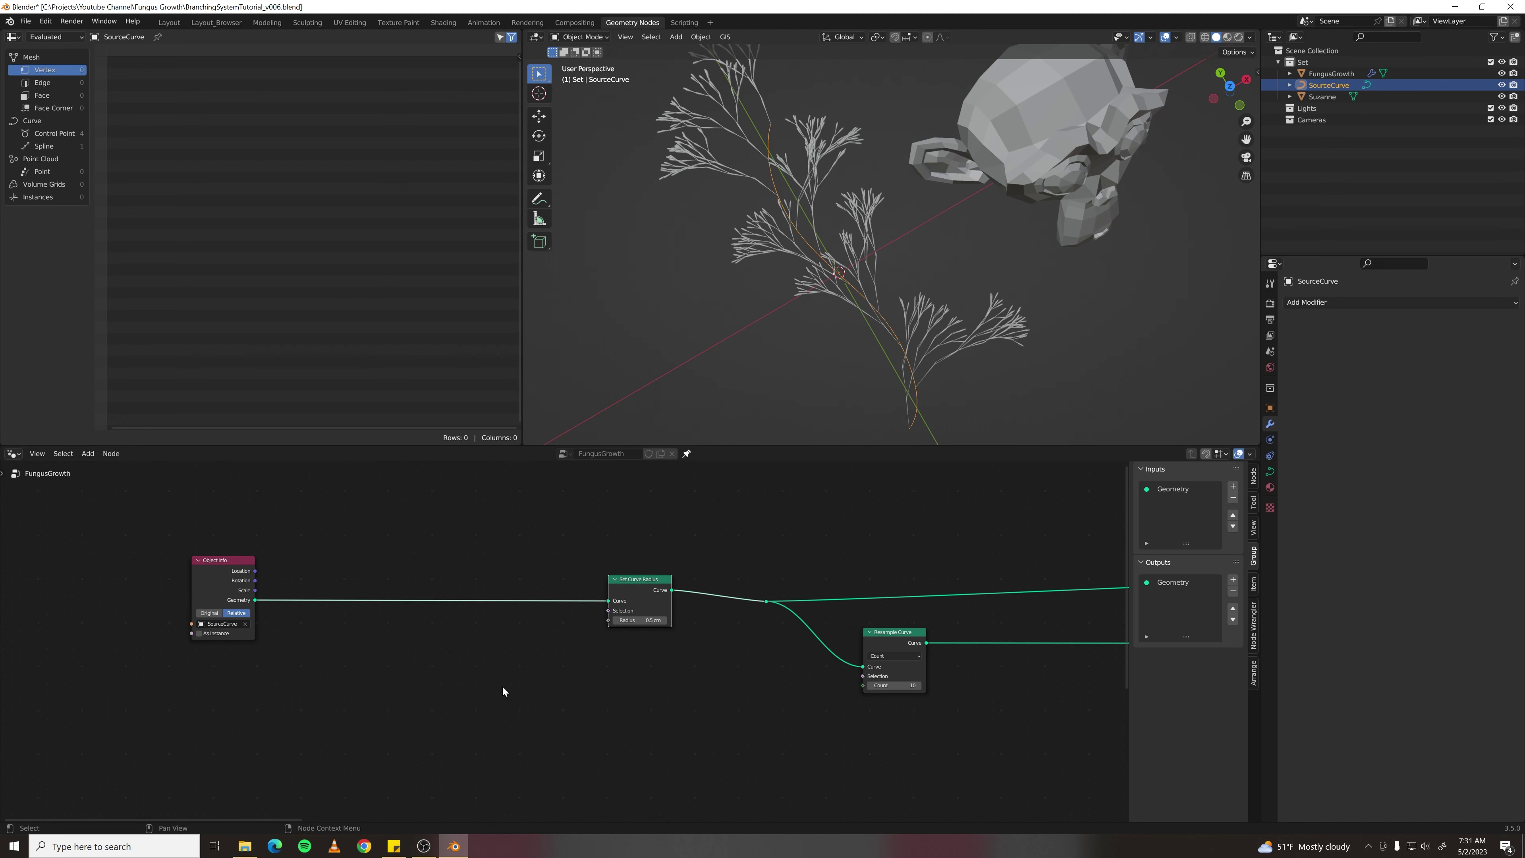
pyautogui.moveTo(631, 581); pyautogui.dragTo(586, 587)
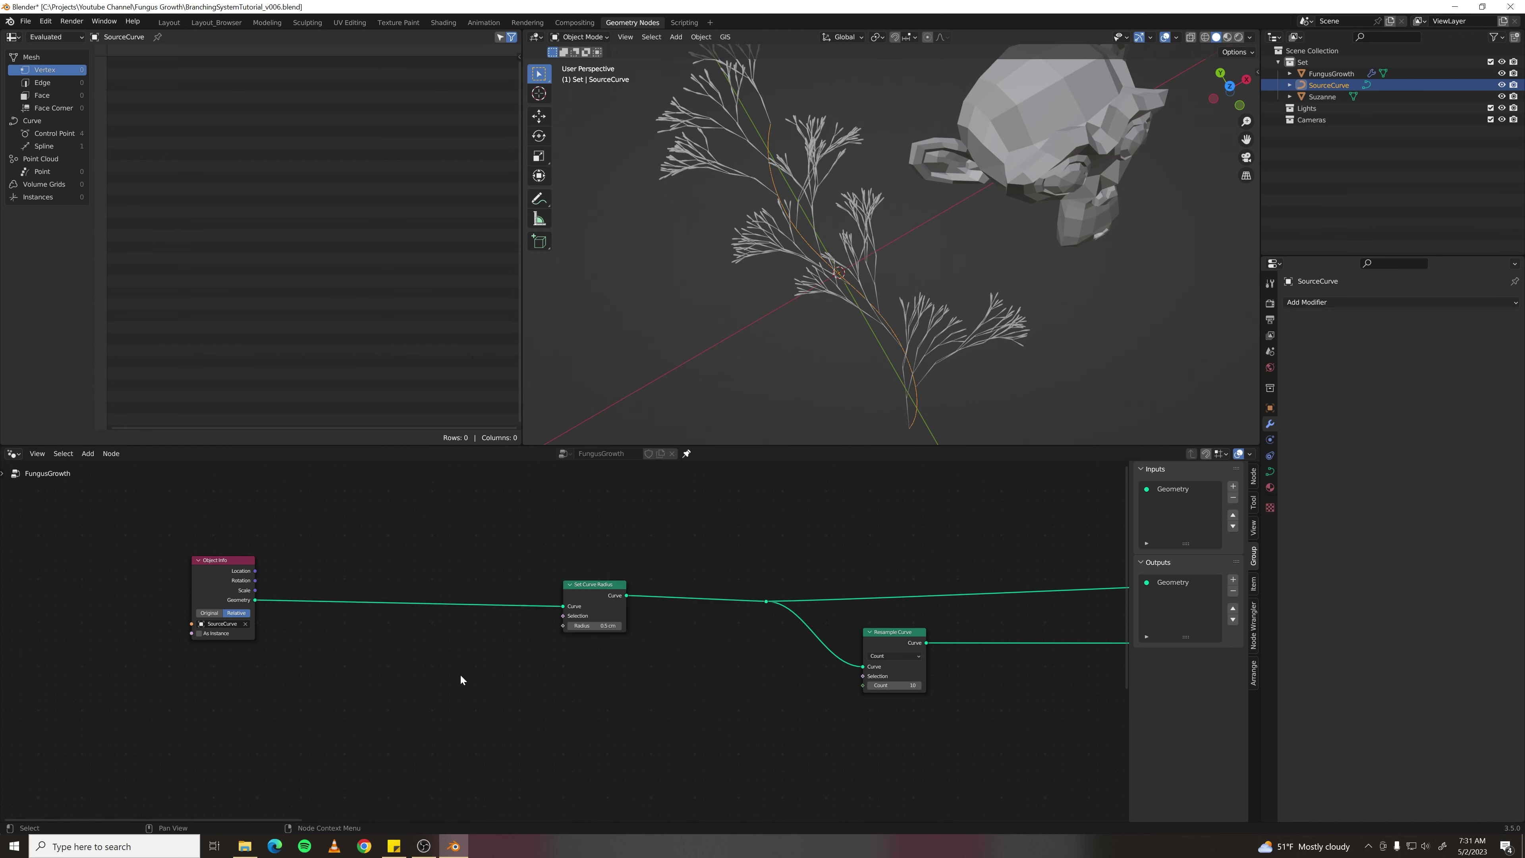
# - Add a Spline Parameter node and link its Factor to the new Set Curve Radius node's Radius
pyautogui.press('F3')
pyautogui.write('spline par')
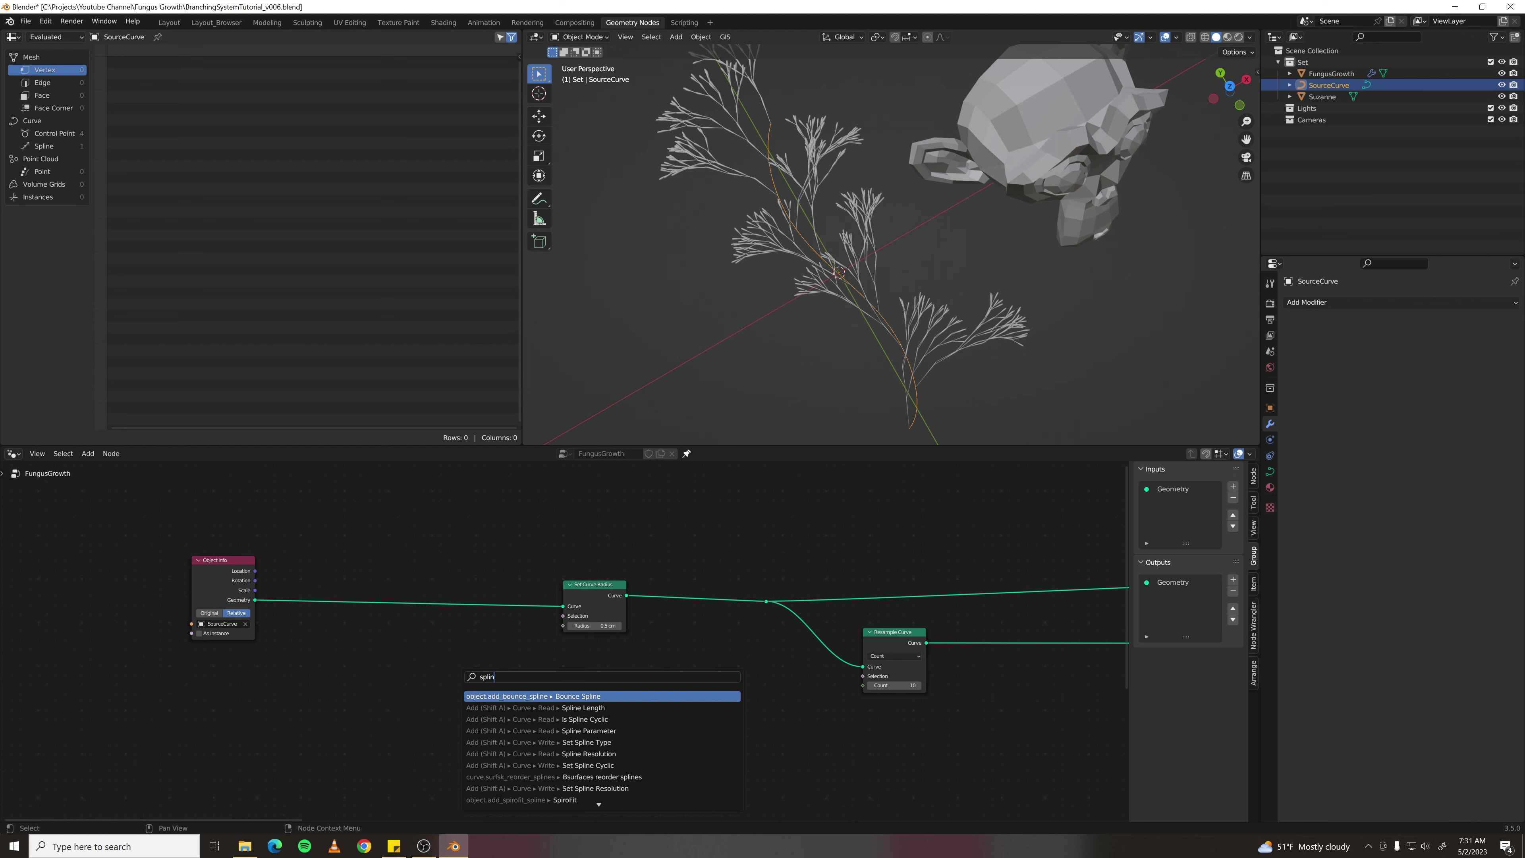
pyautogui.press('Return')
pyautogui.click(382, 689)
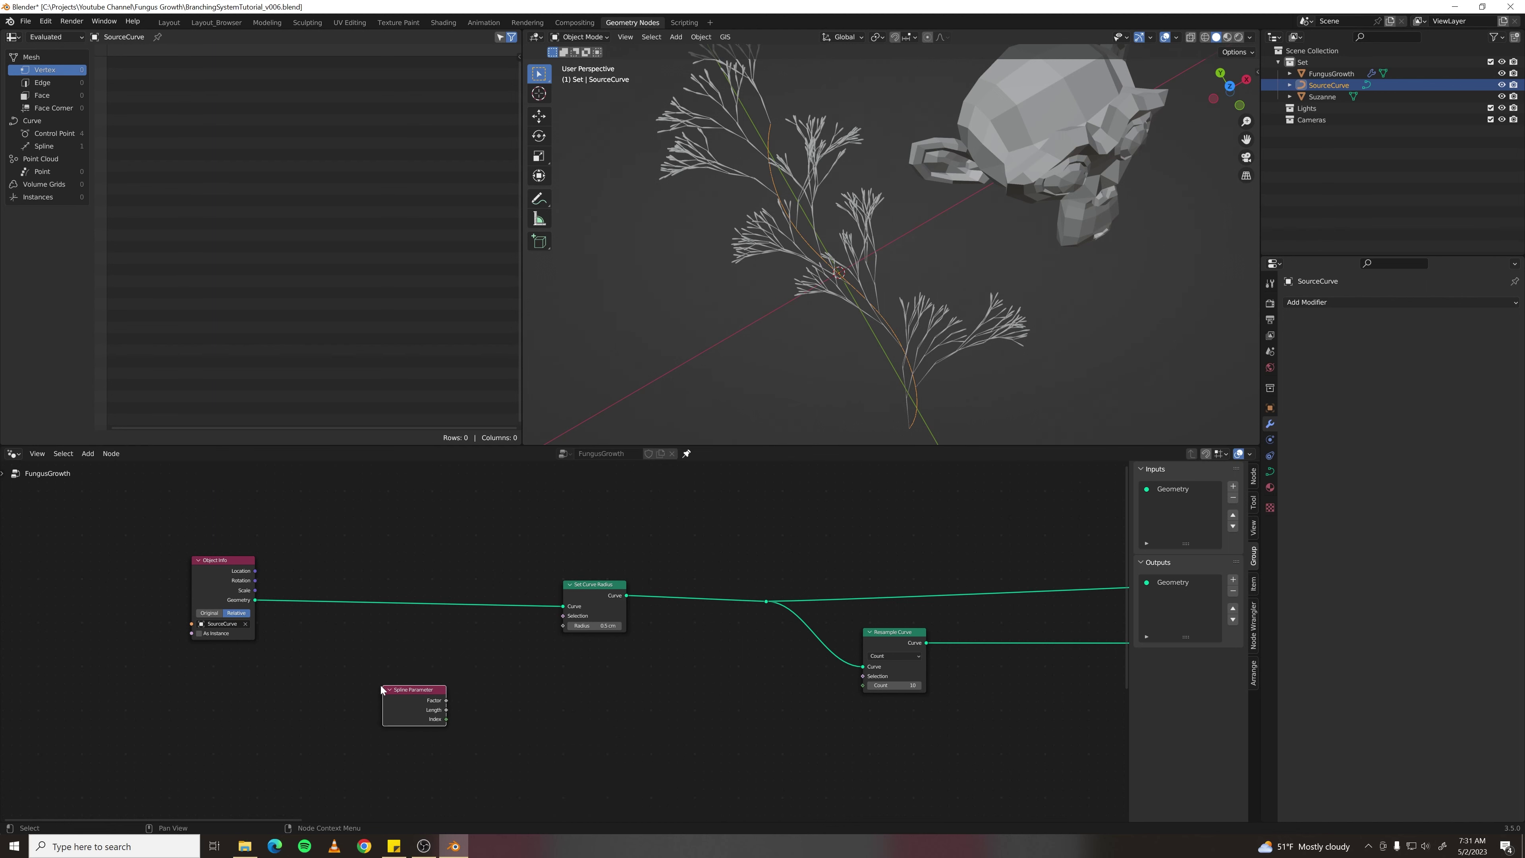
pyautogui.moveTo(446, 701); pyautogui.dragTo(563, 628)
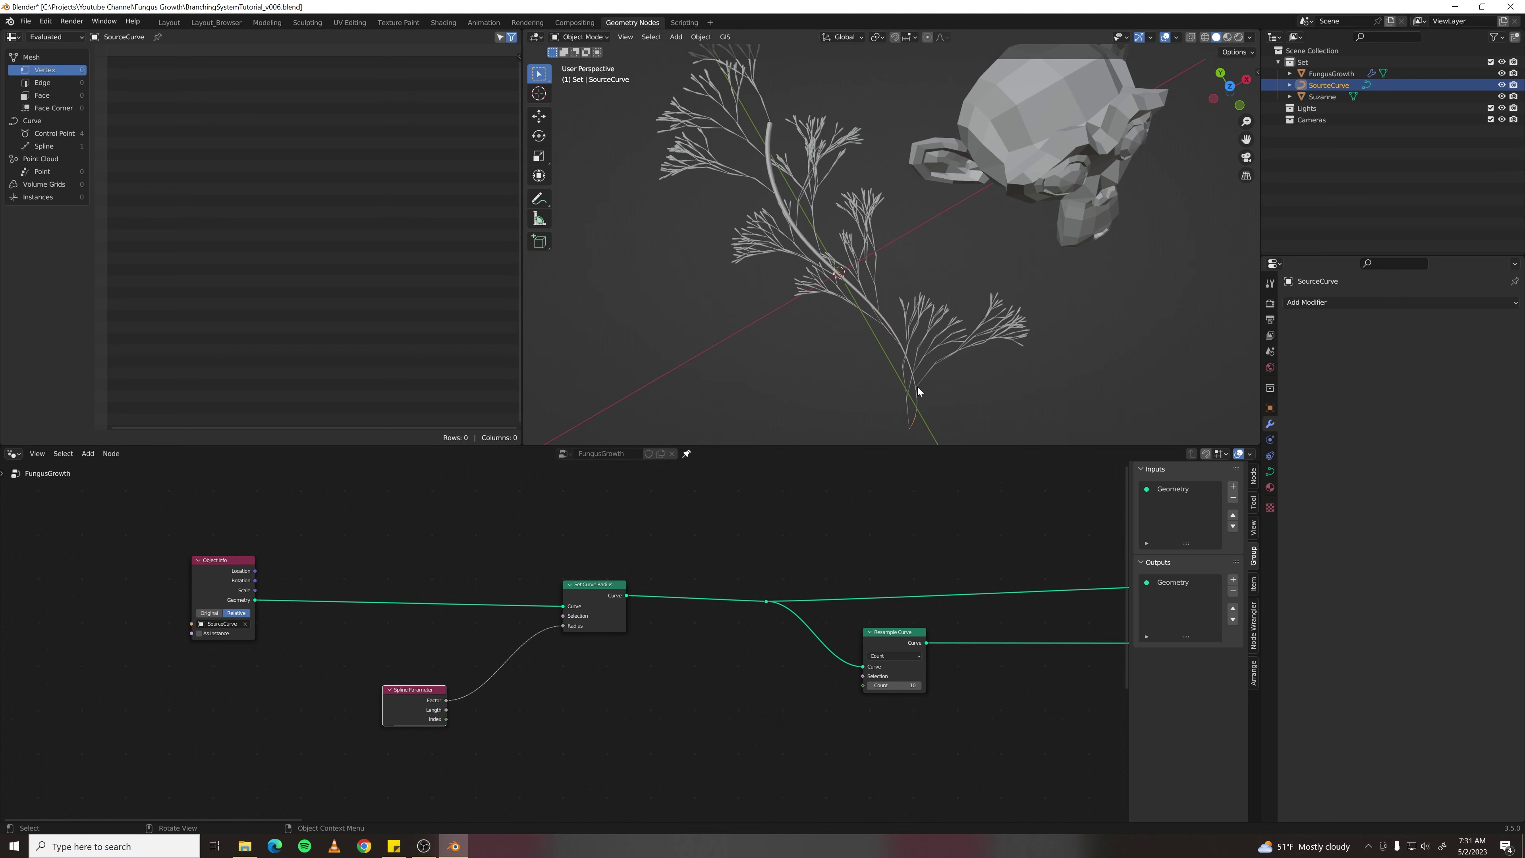
# - Insert a Reverse Curve node on the link between Object Info and Set Curve Radius
pyautogui.click(502, 537)
pyautogui.press('F3')
pyautogui.write('rever')
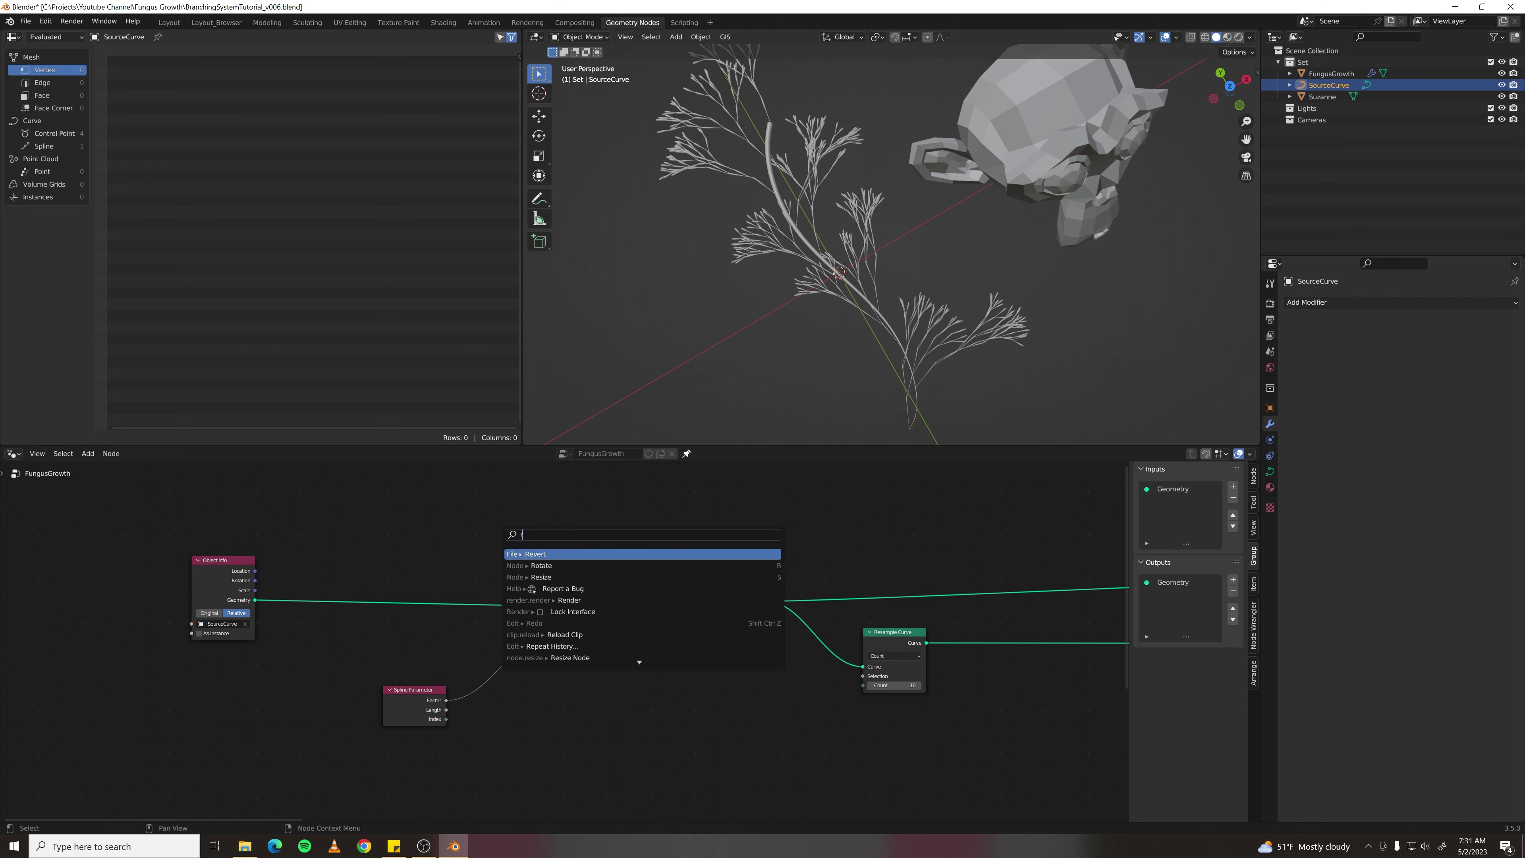
pyautogui.press('Down')
pyautogui.press('Down')
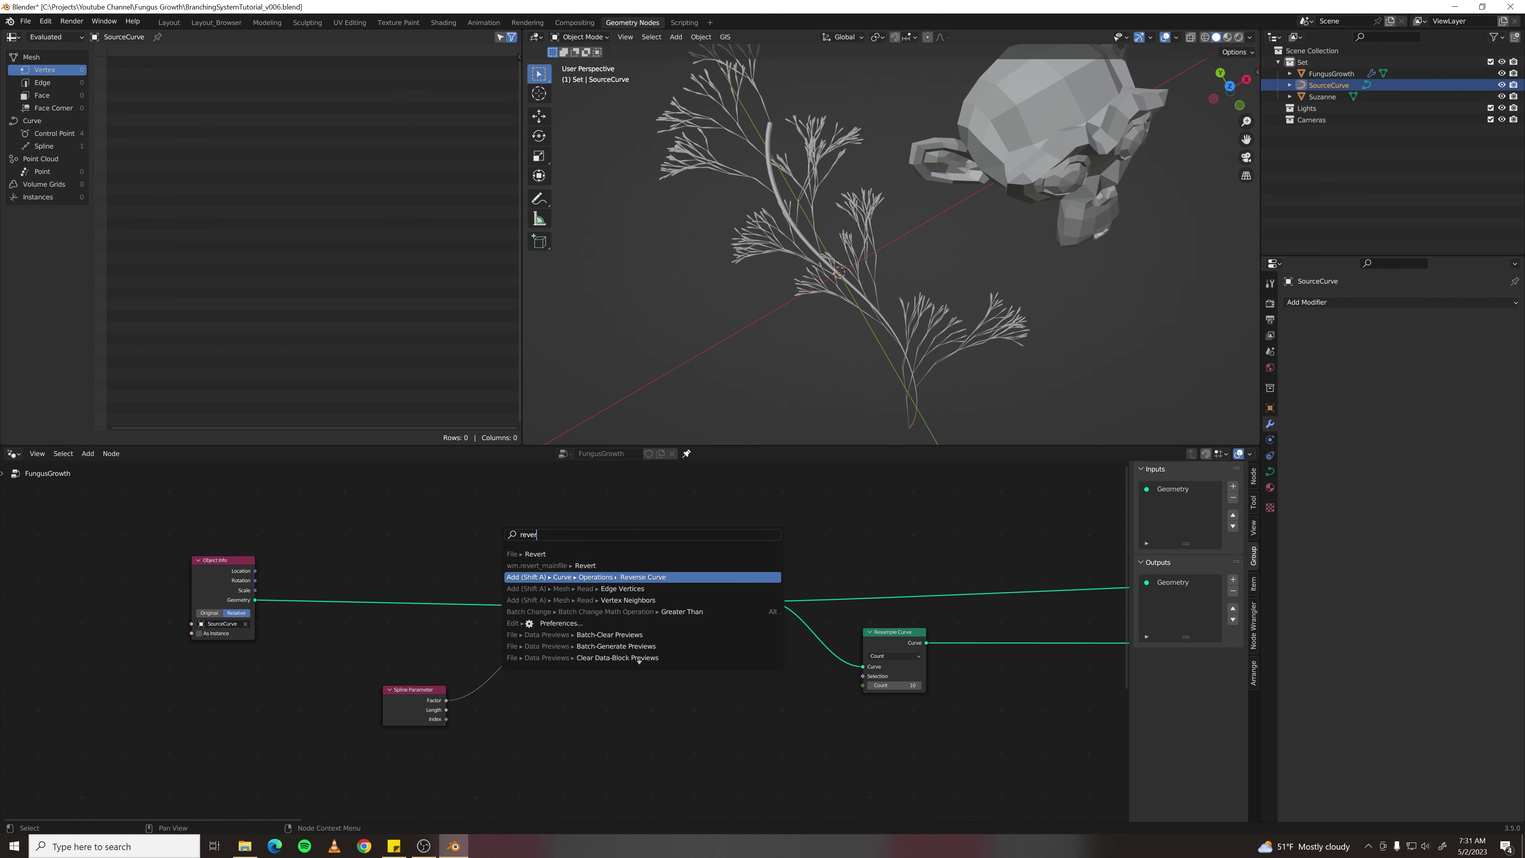
pyautogui.press('Return')
pyautogui.click(465, 581)
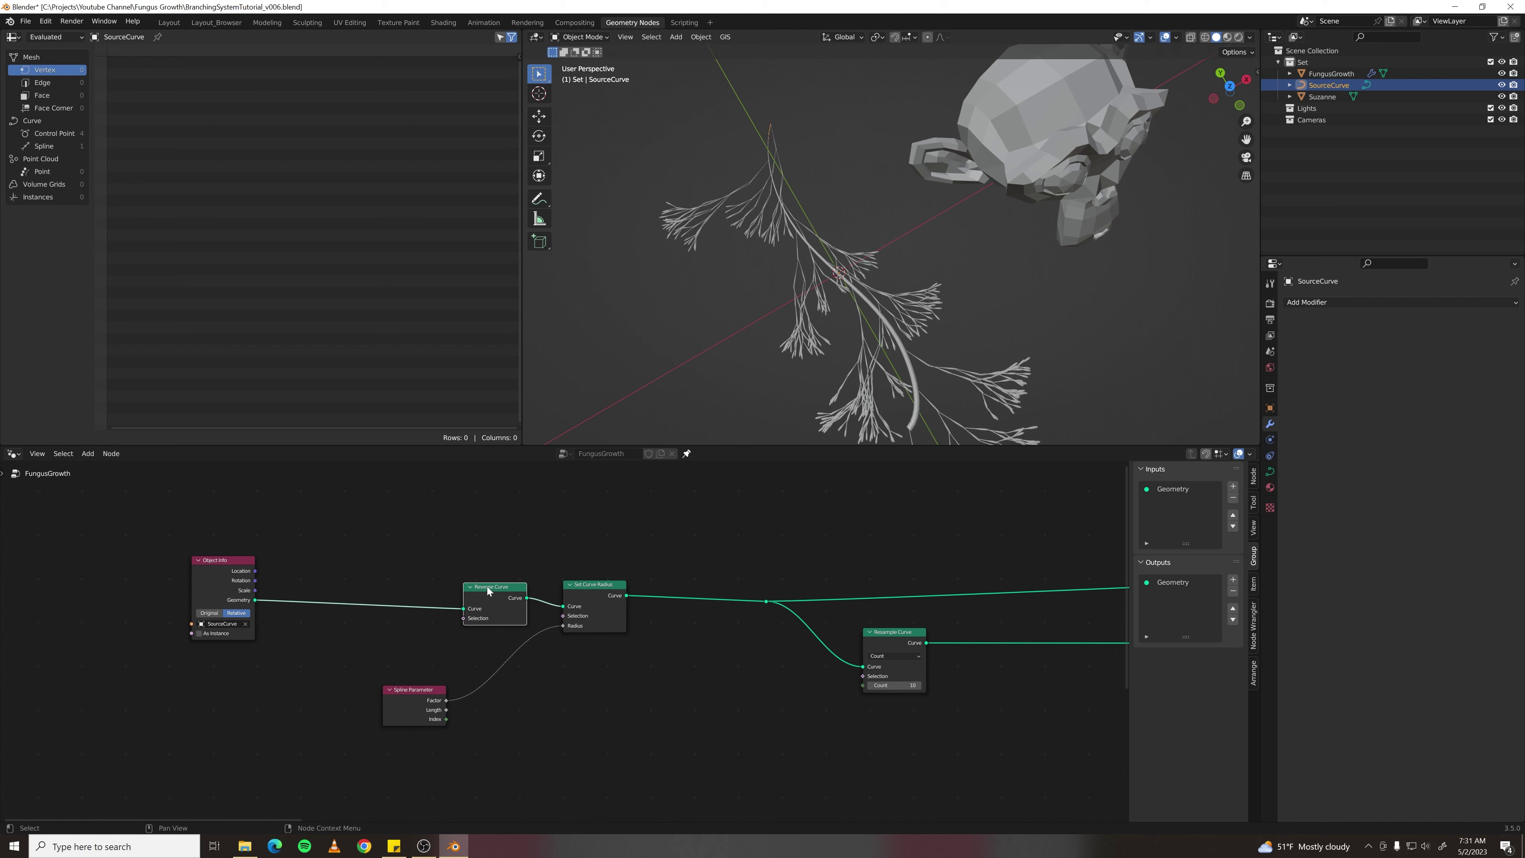
# - Duplicate the Reverse Curve node and insert the copy between Set Curve Radius and the reroute
pyautogui.hotkey('shift', 'd')
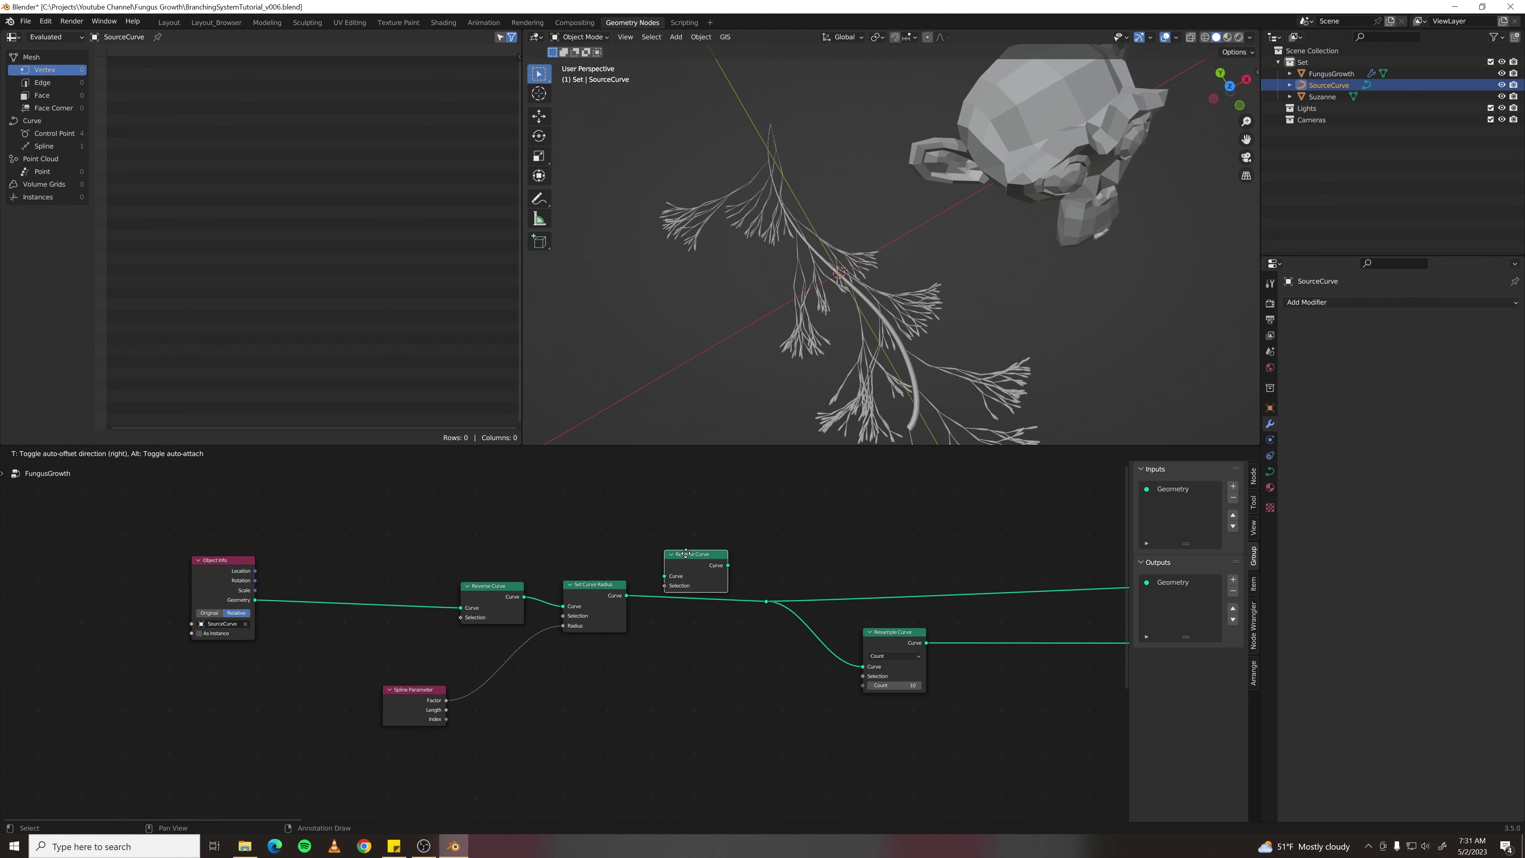
pyautogui.click(682, 581)
pyautogui.moveTo(688, 582); pyautogui.dragTo(683, 582)
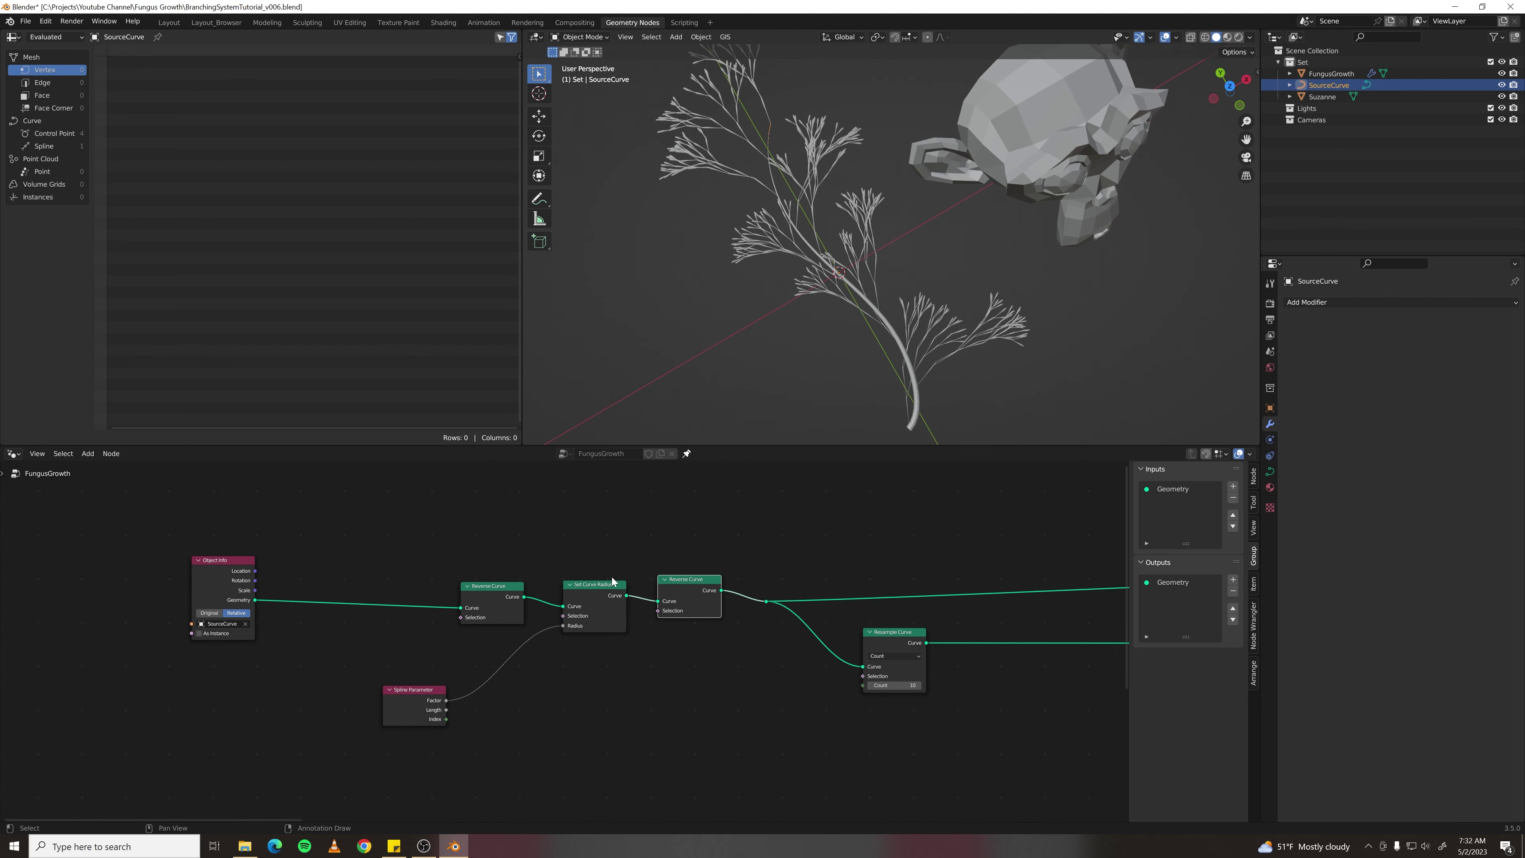
pyautogui.moveTo(492, 593); pyautogui.dragTo(497, 593)
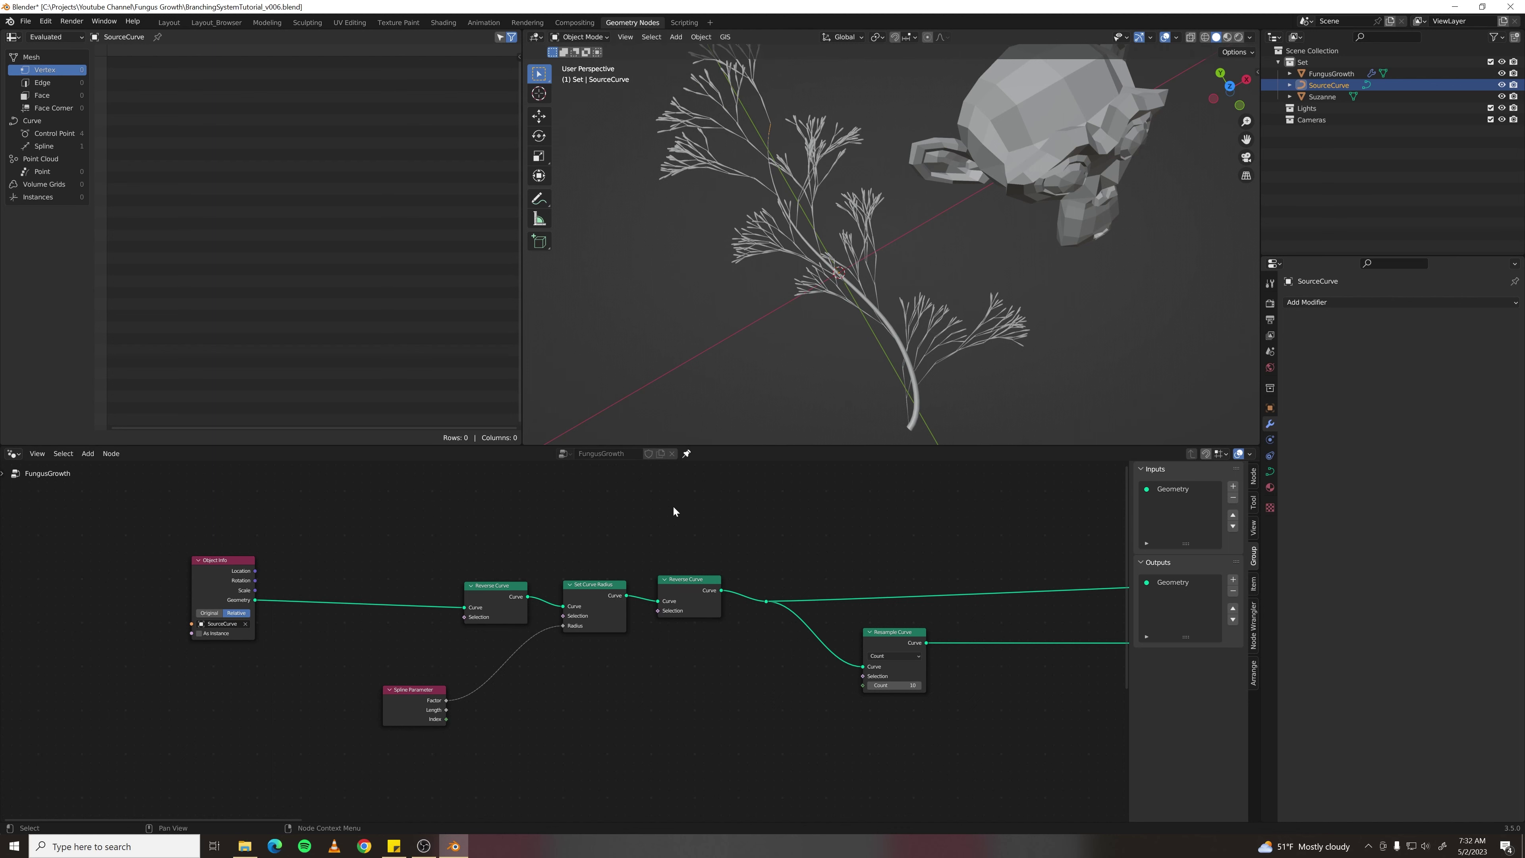
# - Insert a Float Curve node between Spline Parameter and Set Curve Radius, and add a curve point at about 0.12, 0.64
pyautogui.moveTo(401, 699); pyautogui.dragTo(308, 773)
pyautogui.moveTo(557, 735); pyautogui.dragTo(698, 688, button='middle')
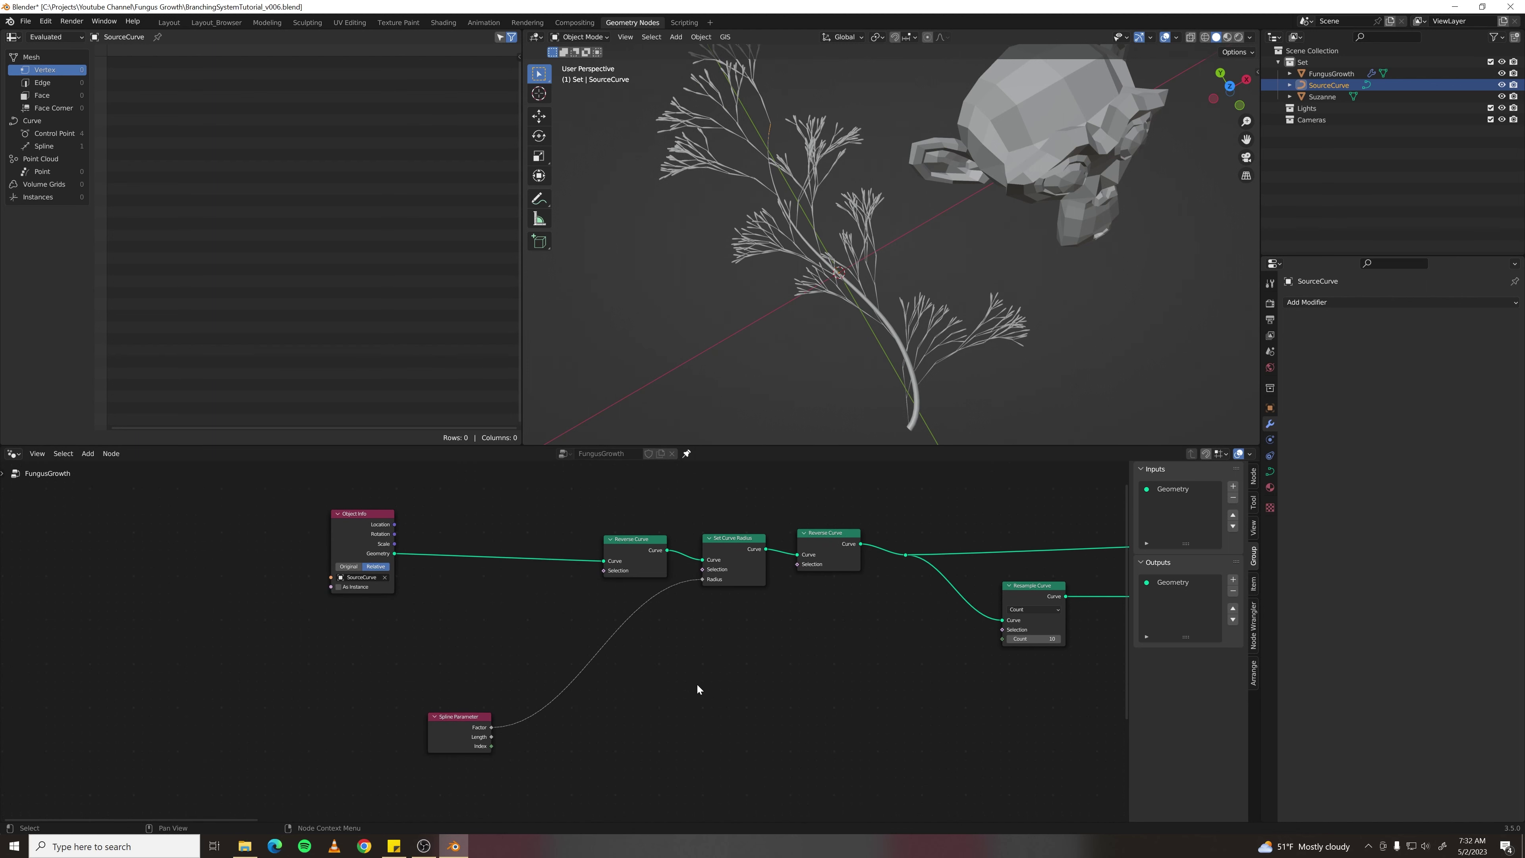
pyautogui.scroll(1, 619, 712)
pyautogui.press('F3')
pyautogui.write('f')
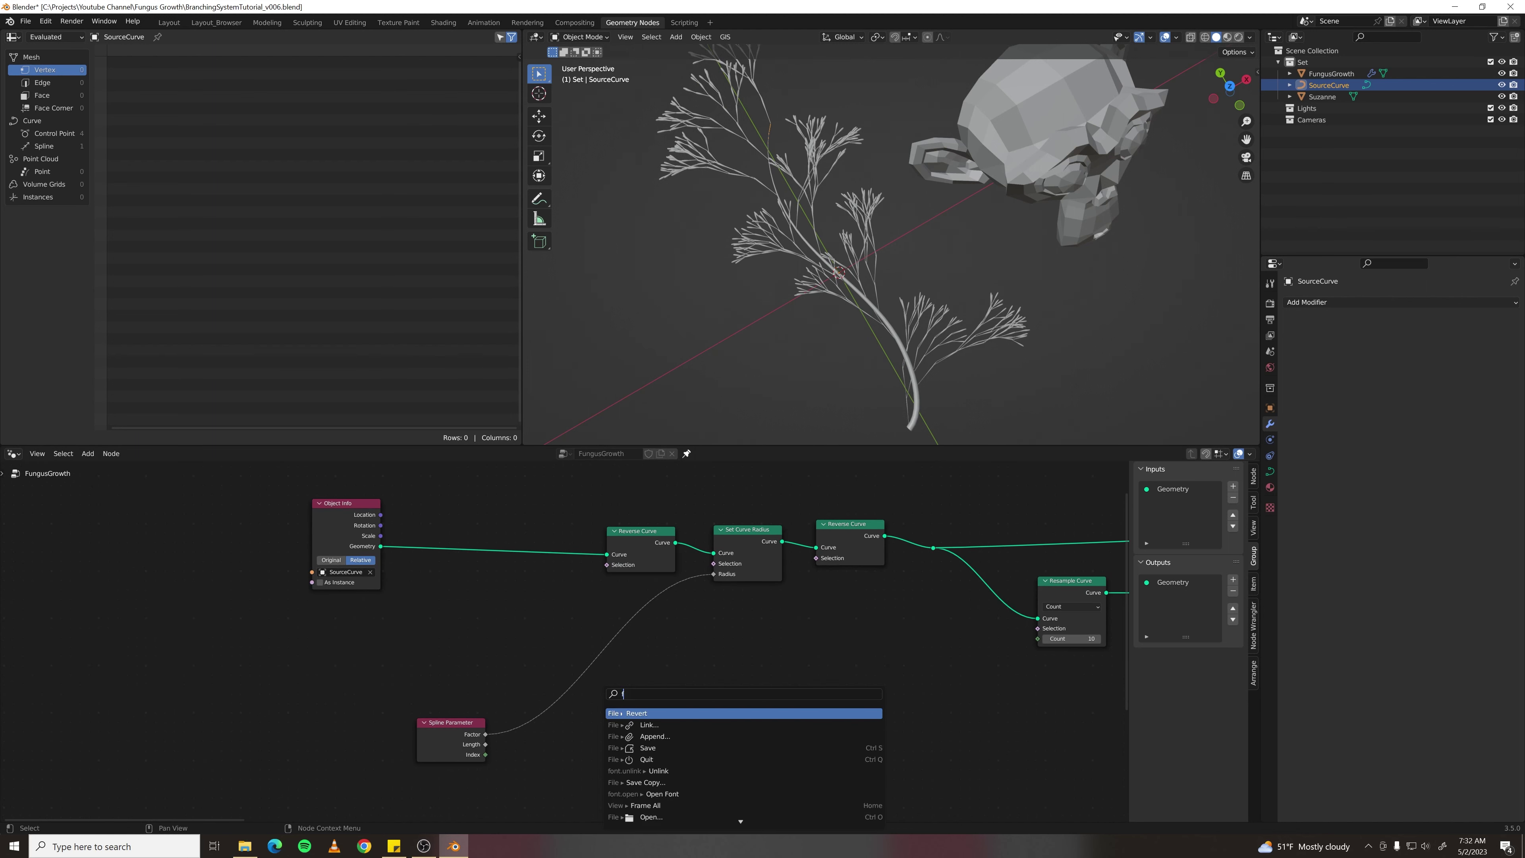
pyautogui.write('loat')
pyautogui.press('Return')
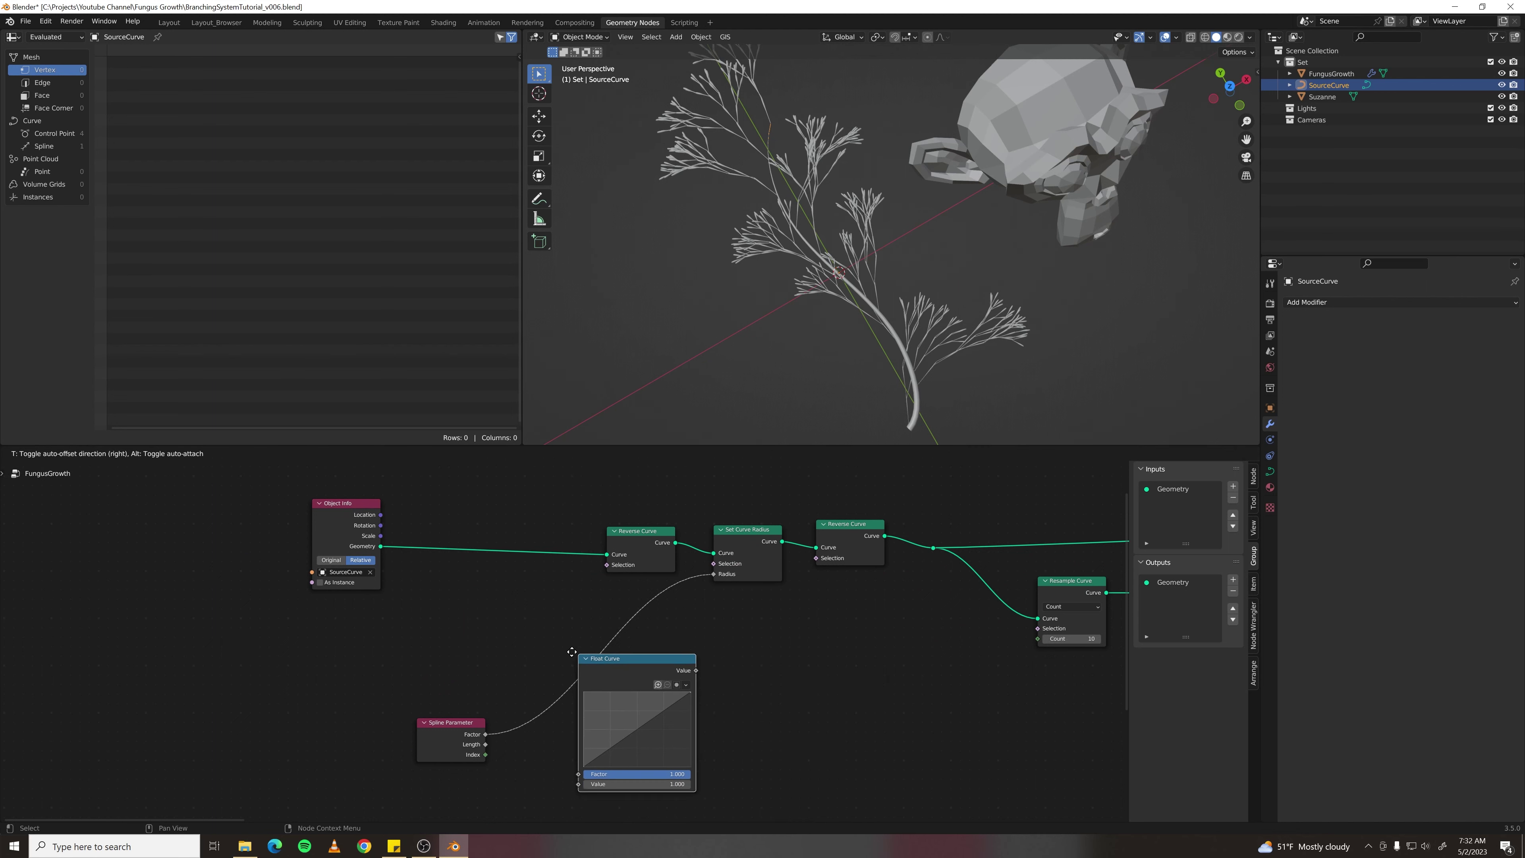
pyautogui.click(538, 638)
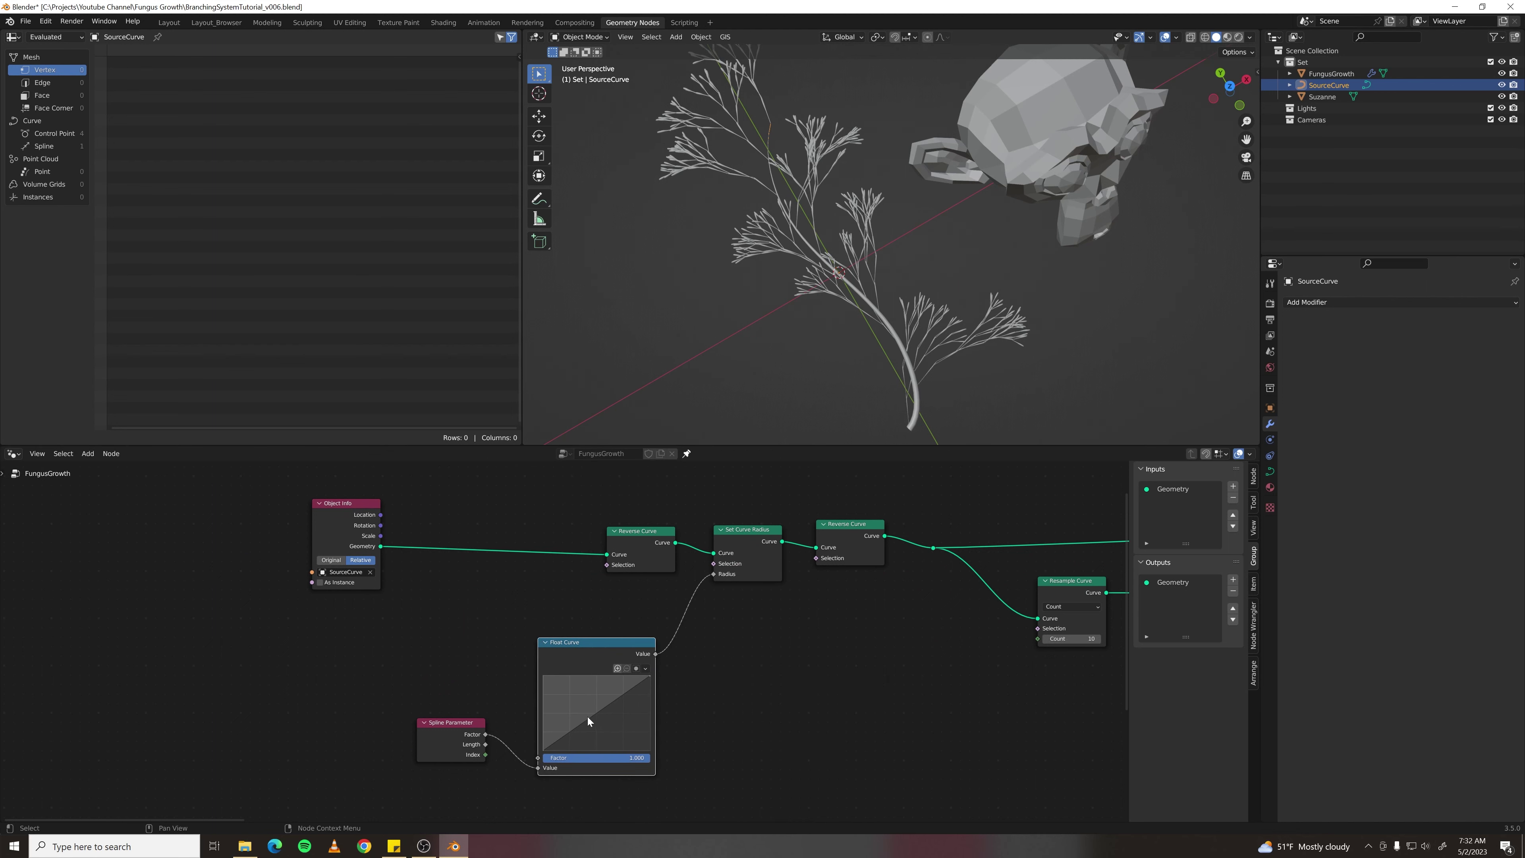
pyautogui.moveTo(589, 721); pyautogui.dragTo(557, 704)
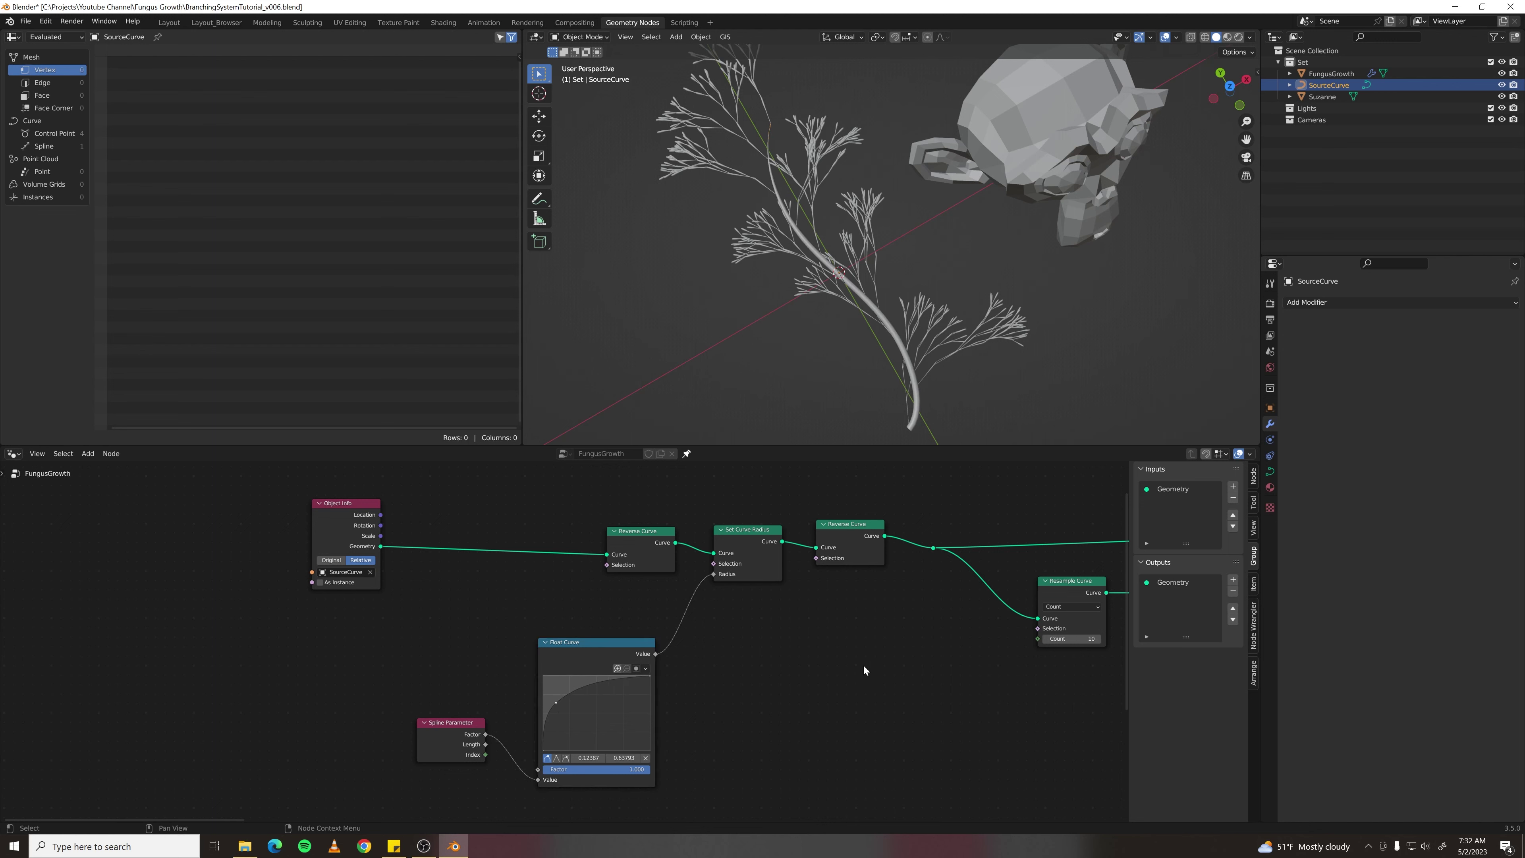
# - Insert a Resample Curve node on the link between Object Info and the first Reverse Curve
pyautogui.press('F3')
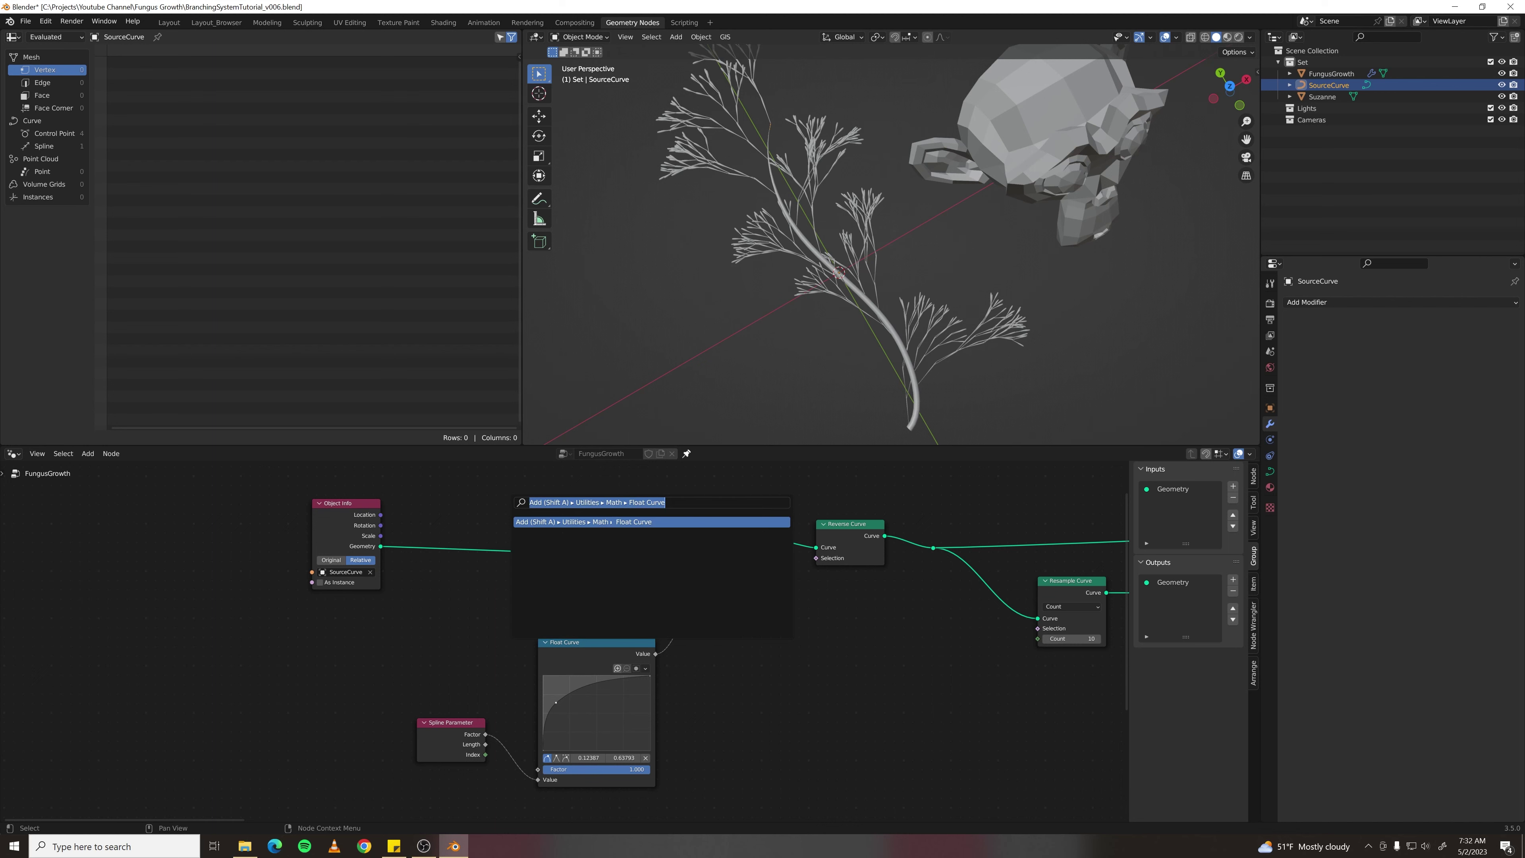
pyautogui.write('resample')
pyautogui.press('Return')
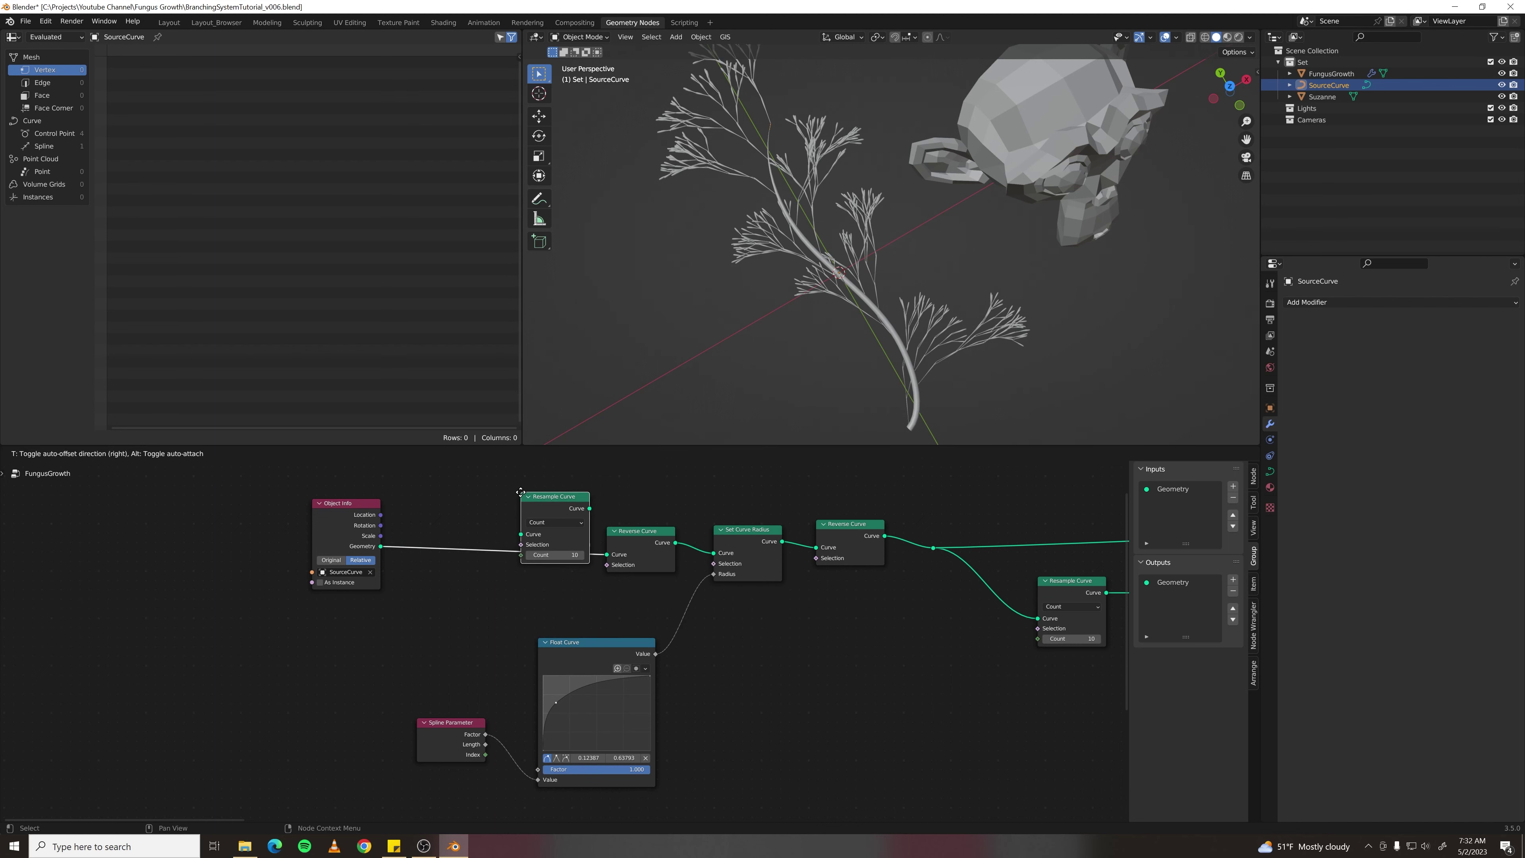
pyautogui.click(468, 515)
# - Switch the new Resample Curve node to Length mode and set its length to 0.05 m
pyautogui.click(502, 545)
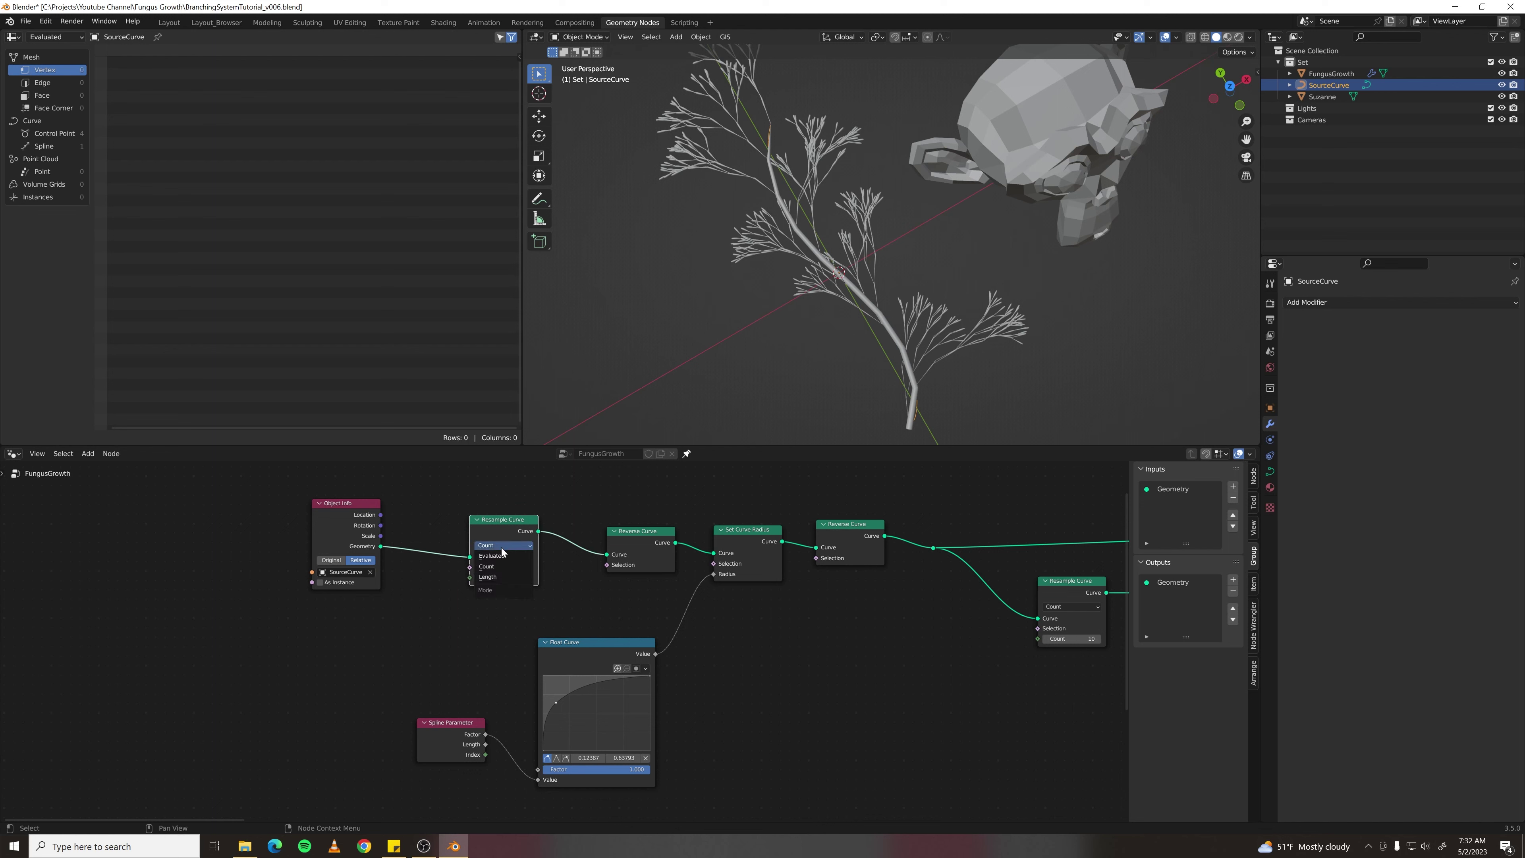
pyautogui.click(493, 576)
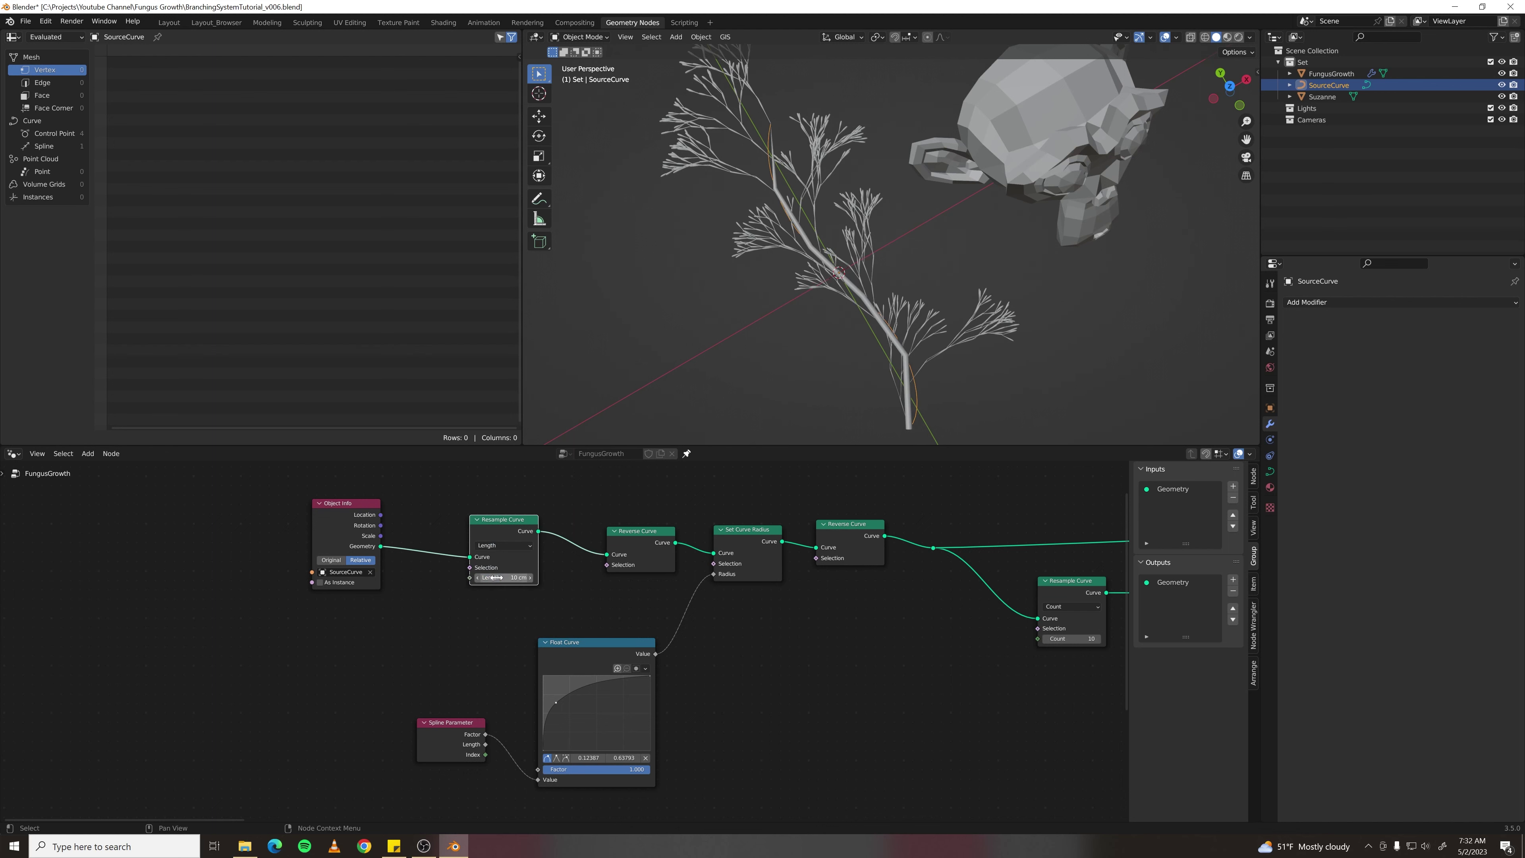
pyautogui.click(505, 578)
pyautogui.write('.05')
pyautogui.press('Return')
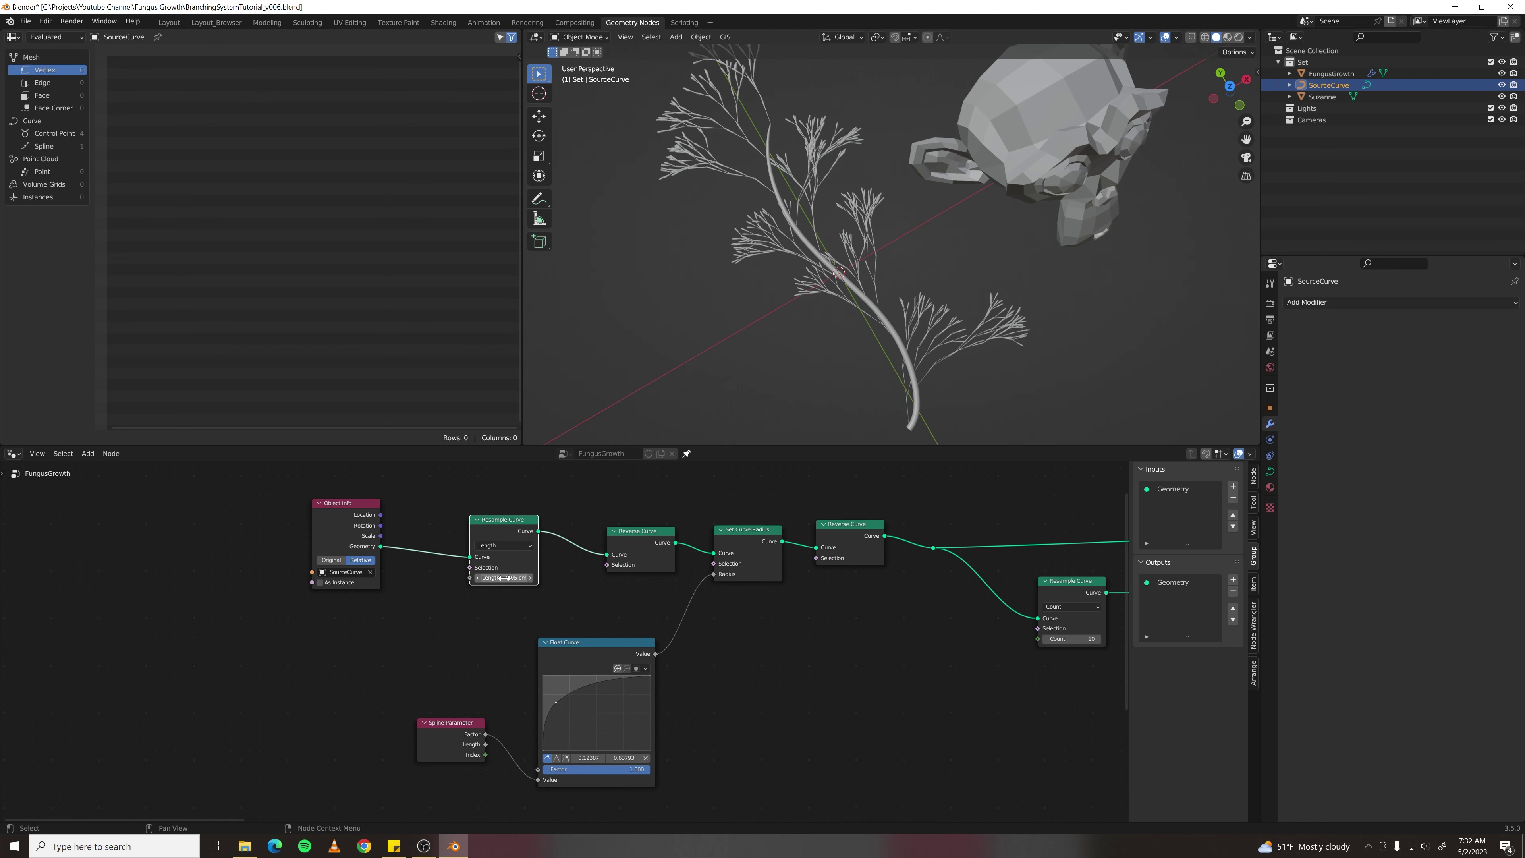
# - Move the Spline Parameter and Float Curve nodes away from Set Curve Radius to make room between them
pyautogui.moveTo(409, 632); pyautogui.dragTo(657, 780)
pyautogui.moveTo(712, 759); pyautogui.dragTo(711, 719, button='middle')
pyautogui.press('g')
pyautogui.press('Escape')
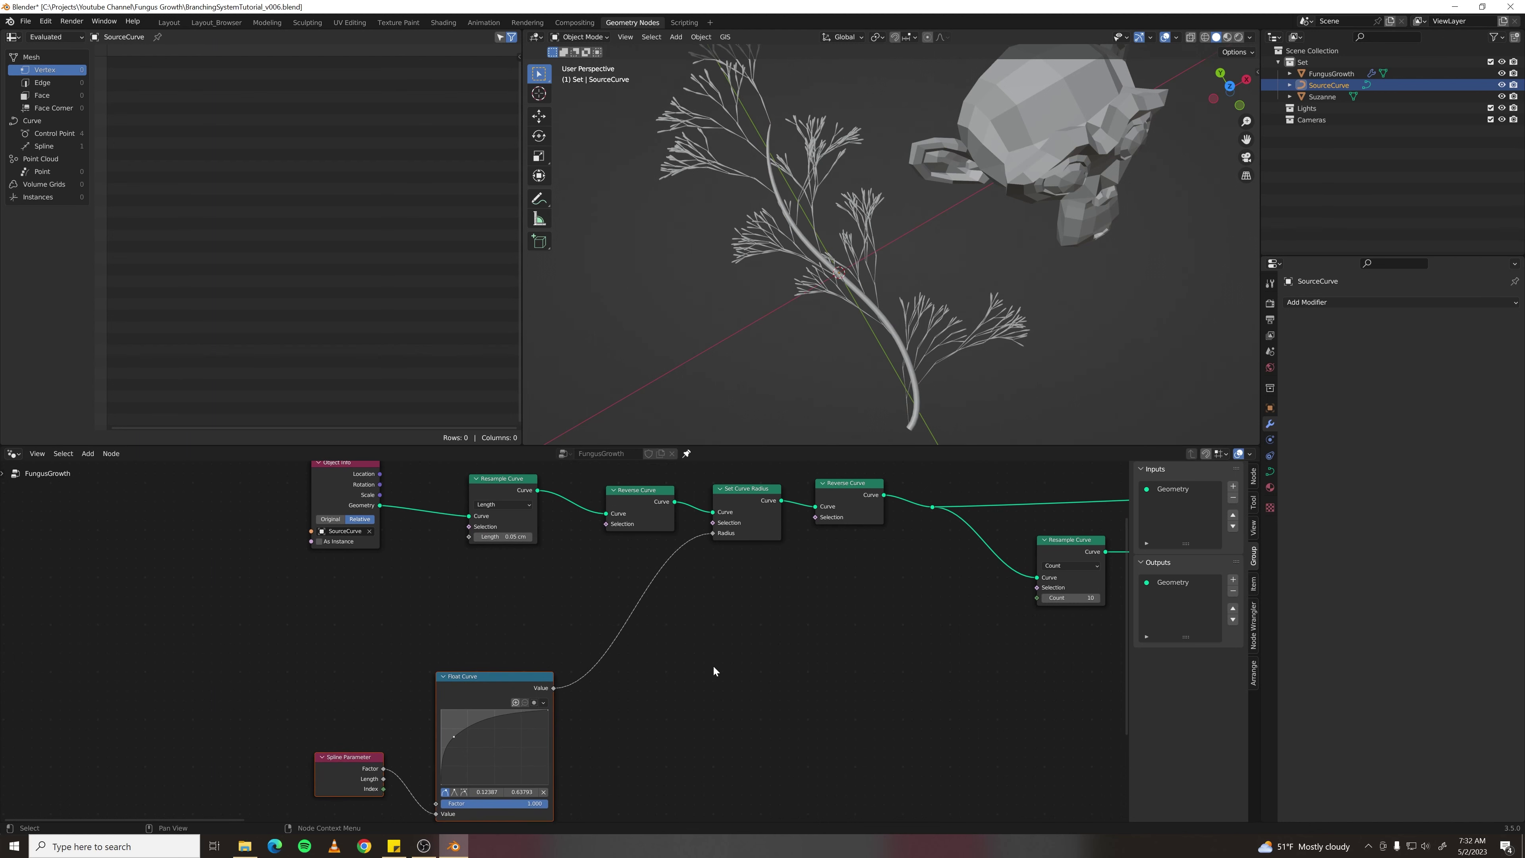
# - Insert a Math node set to Multiply on the link between Float Curve and Set Curve Radius
pyautogui.press('F3')
pyautogui.write('add')
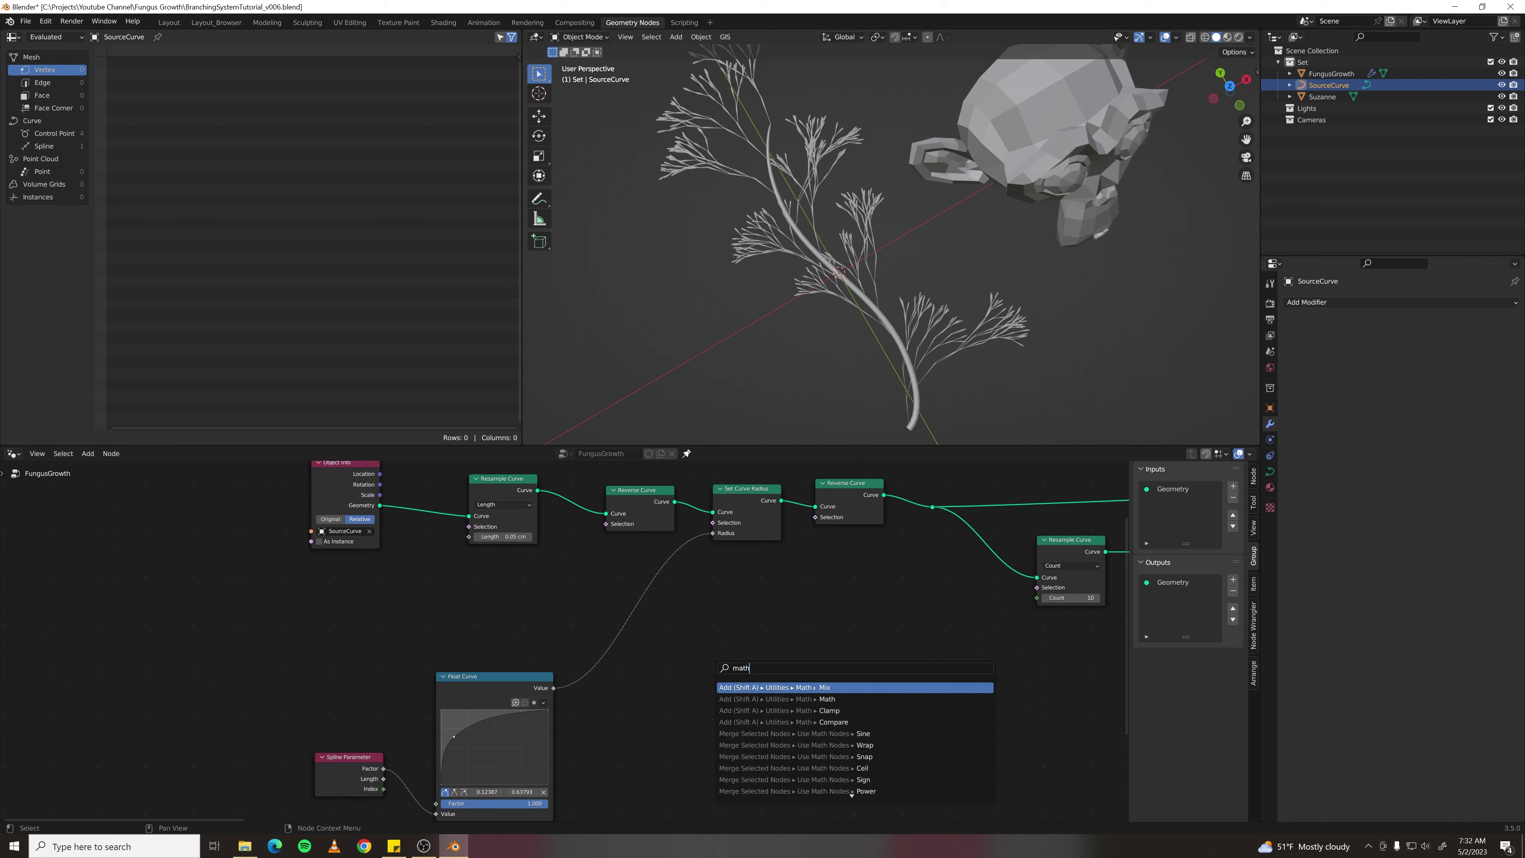
pyautogui.press('Return')
pyautogui.click(606, 602)
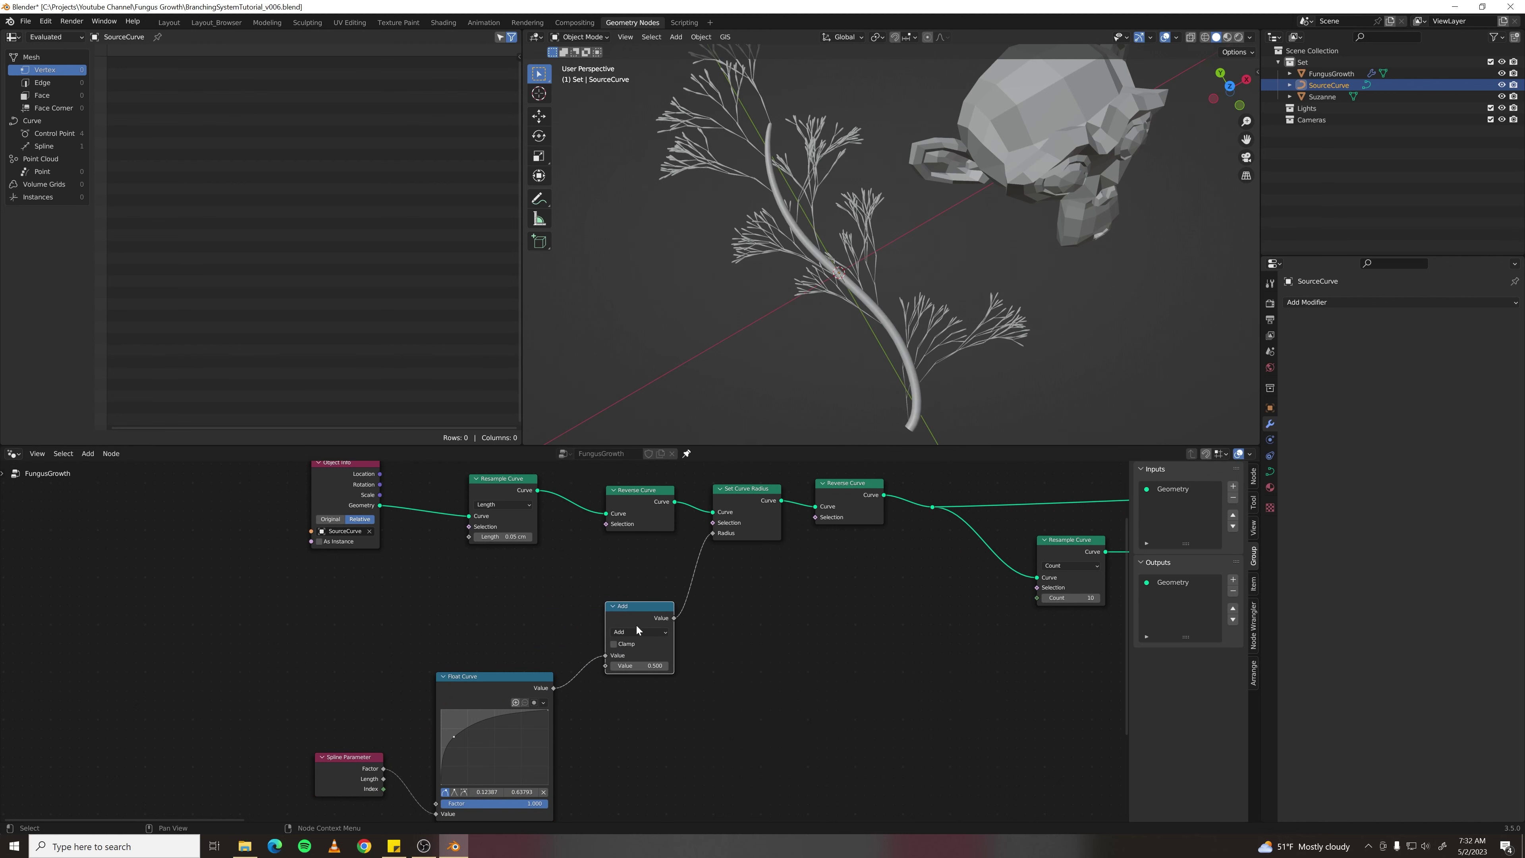
pyautogui.click(639, 632)
pyautogui.click(635, 679)
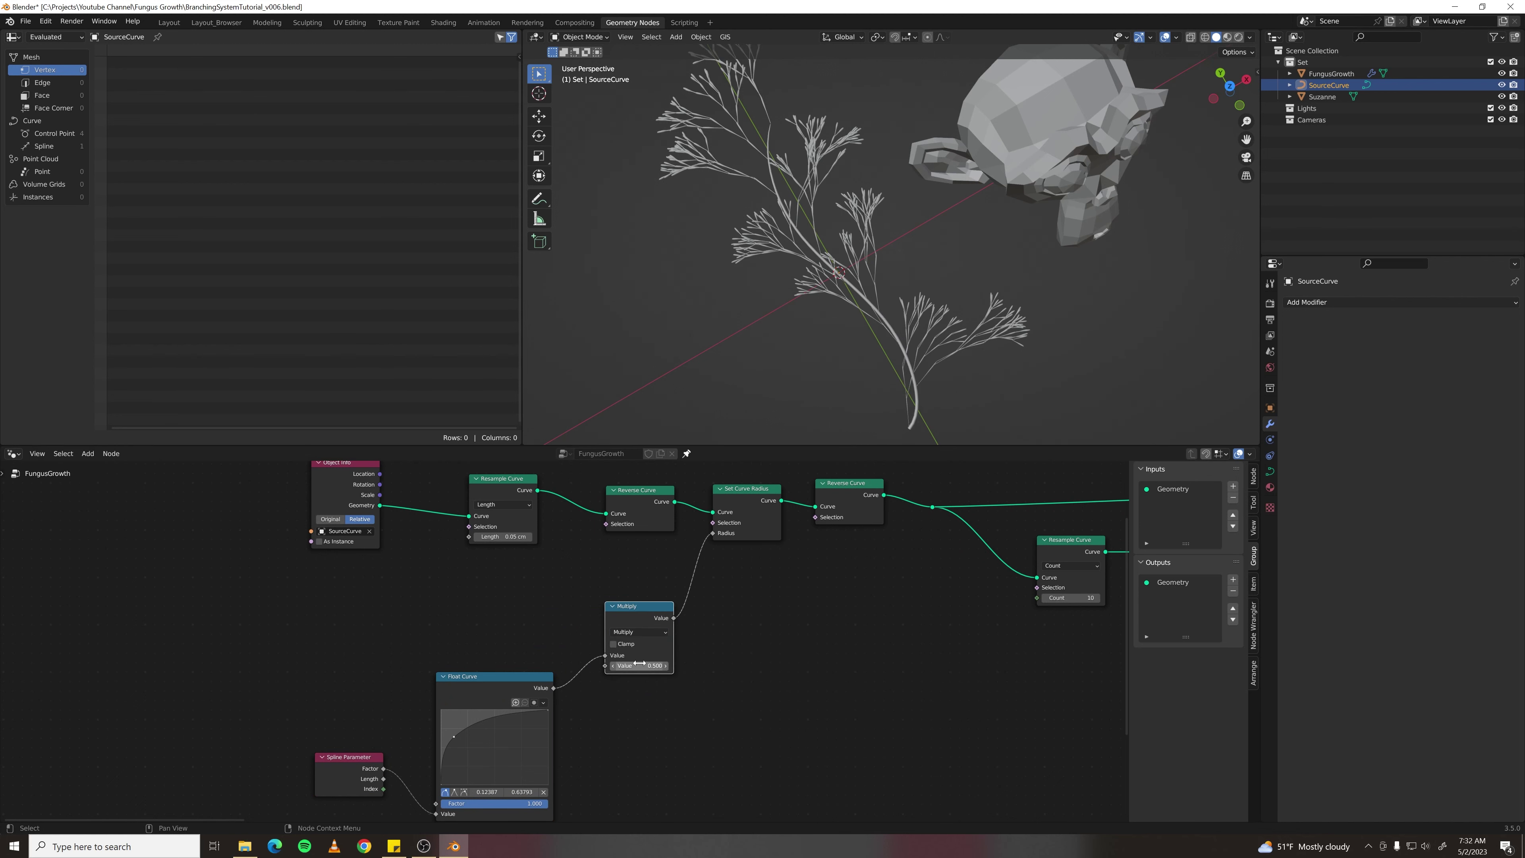
pyautogui.doubleClick(638, 665)
pyautogui.press('Return')
# - Move the Spline Parameter node farther away from the Float Curve node
pyautogui.scroll(-2, 690, 709)
pyautogui.moveTo(690, 709); pyautogui.dragTo(743, 642, button='middle')
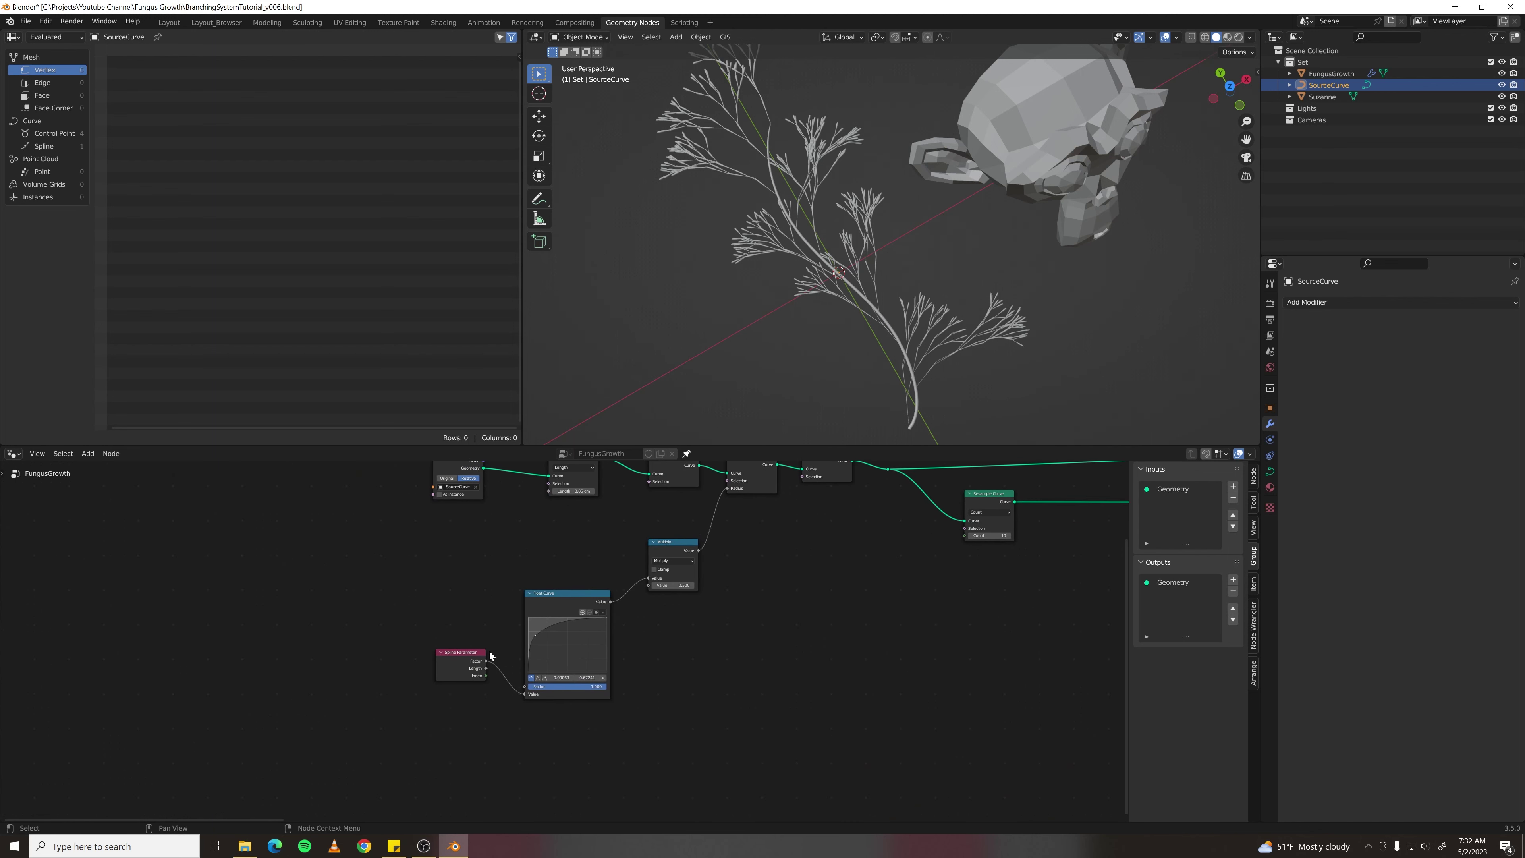
pyautogui.moveTo(486, 654); pyautogui.dragTo(404, 667)
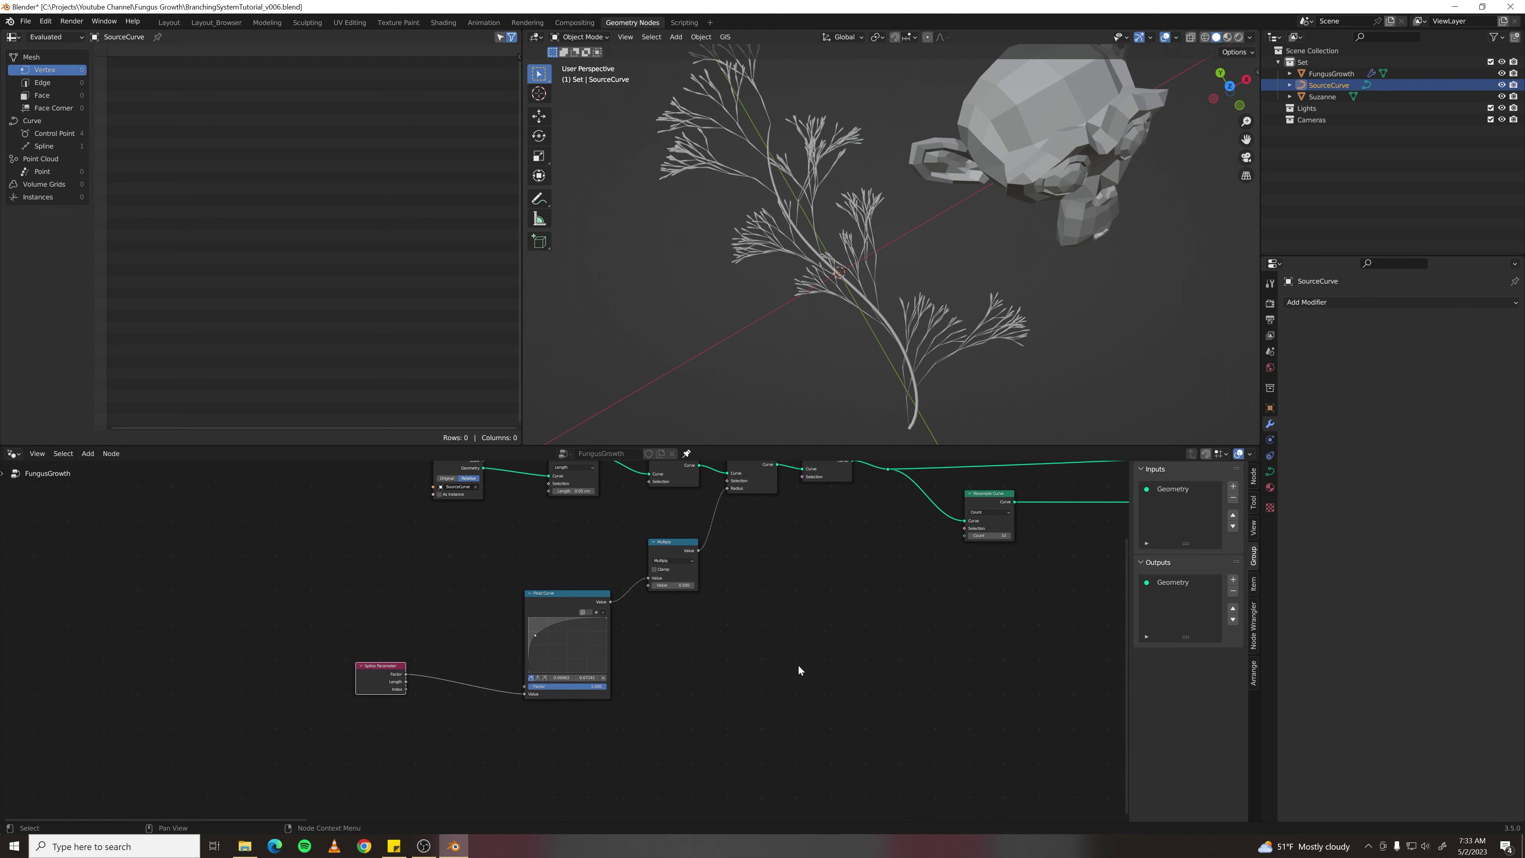
# - Test the growth by lowering the Growth value of the first Branches group to -15
pyautogui.scroll(-7, 814, 653)
pyautogui.moveTo(1028, 698); pyautogui.dragTo(585, 674, button='middle')
pyautogui.moveTo(897, 680); pyautogui.dragTo(486, 667, button='middle')
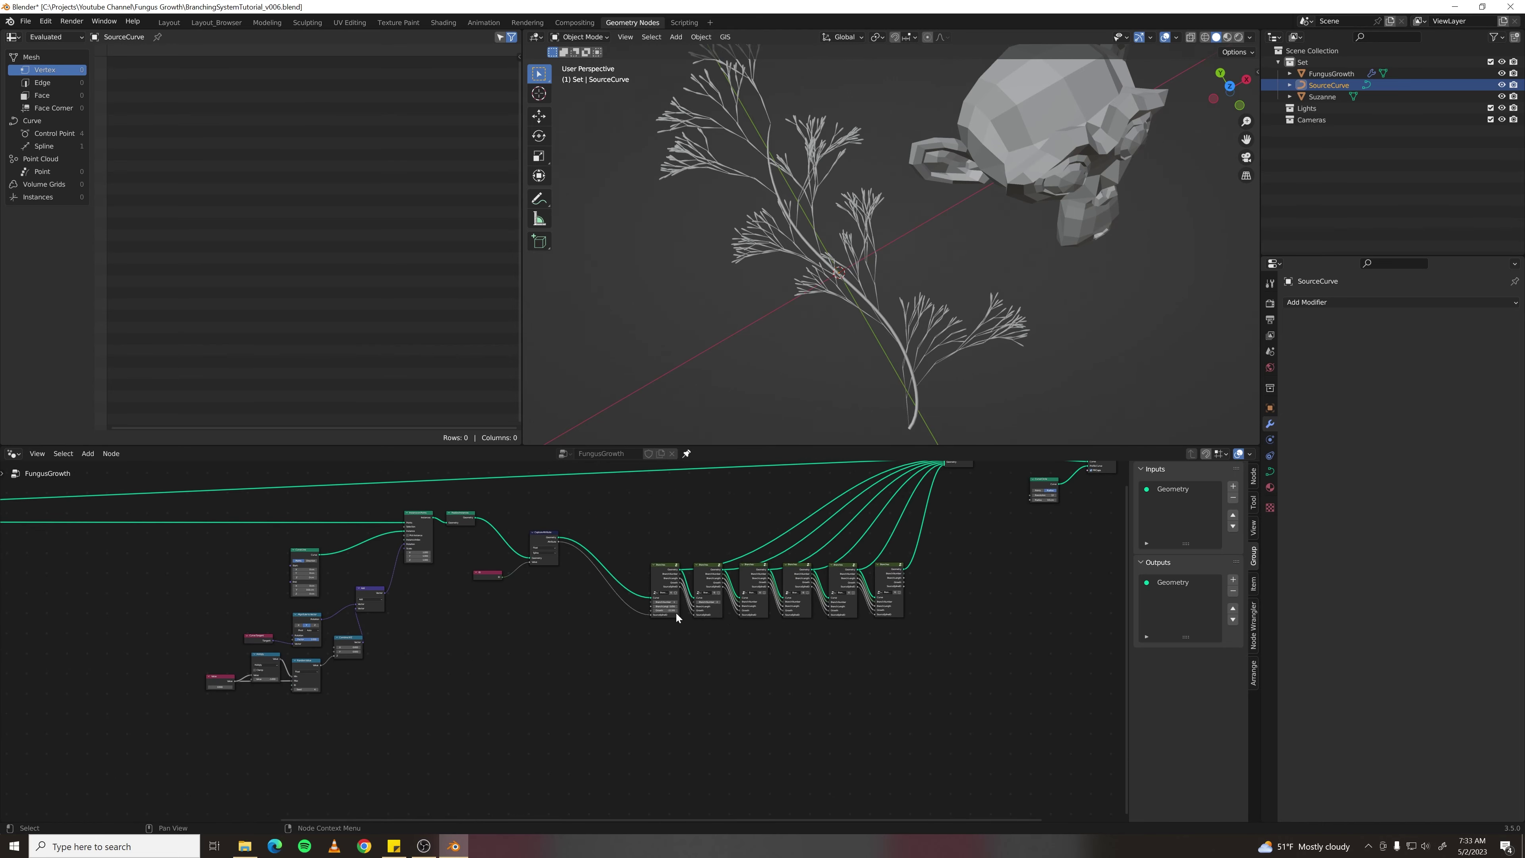
pyautogui.scroll(5, 677, 617)
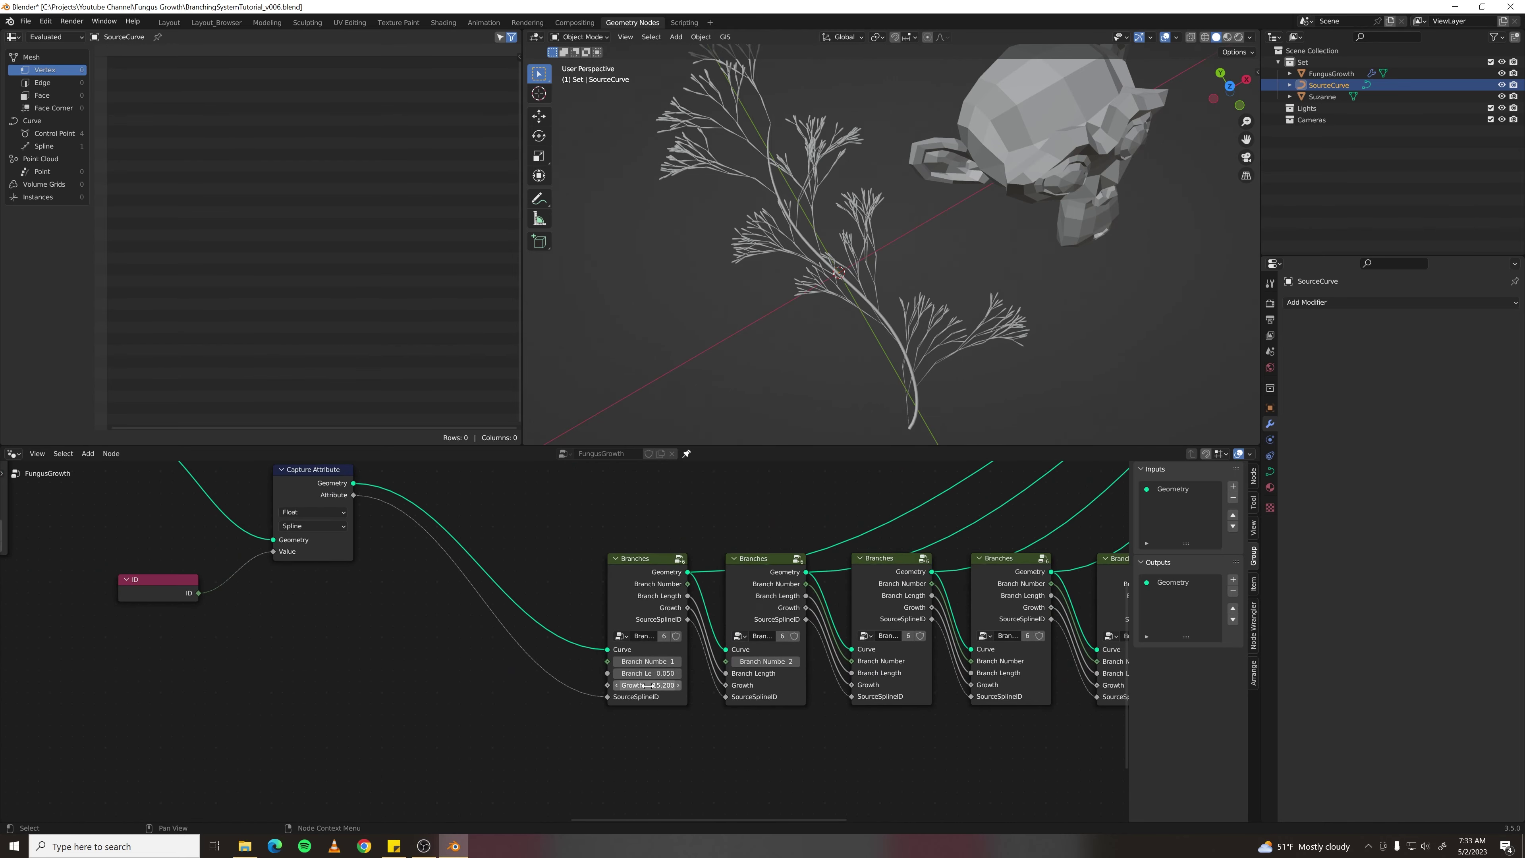
pyautogui.scroll(1, 647, 685)
pyautogui.moveTo(675, 696); pyautogui.dragTo(622, 697)
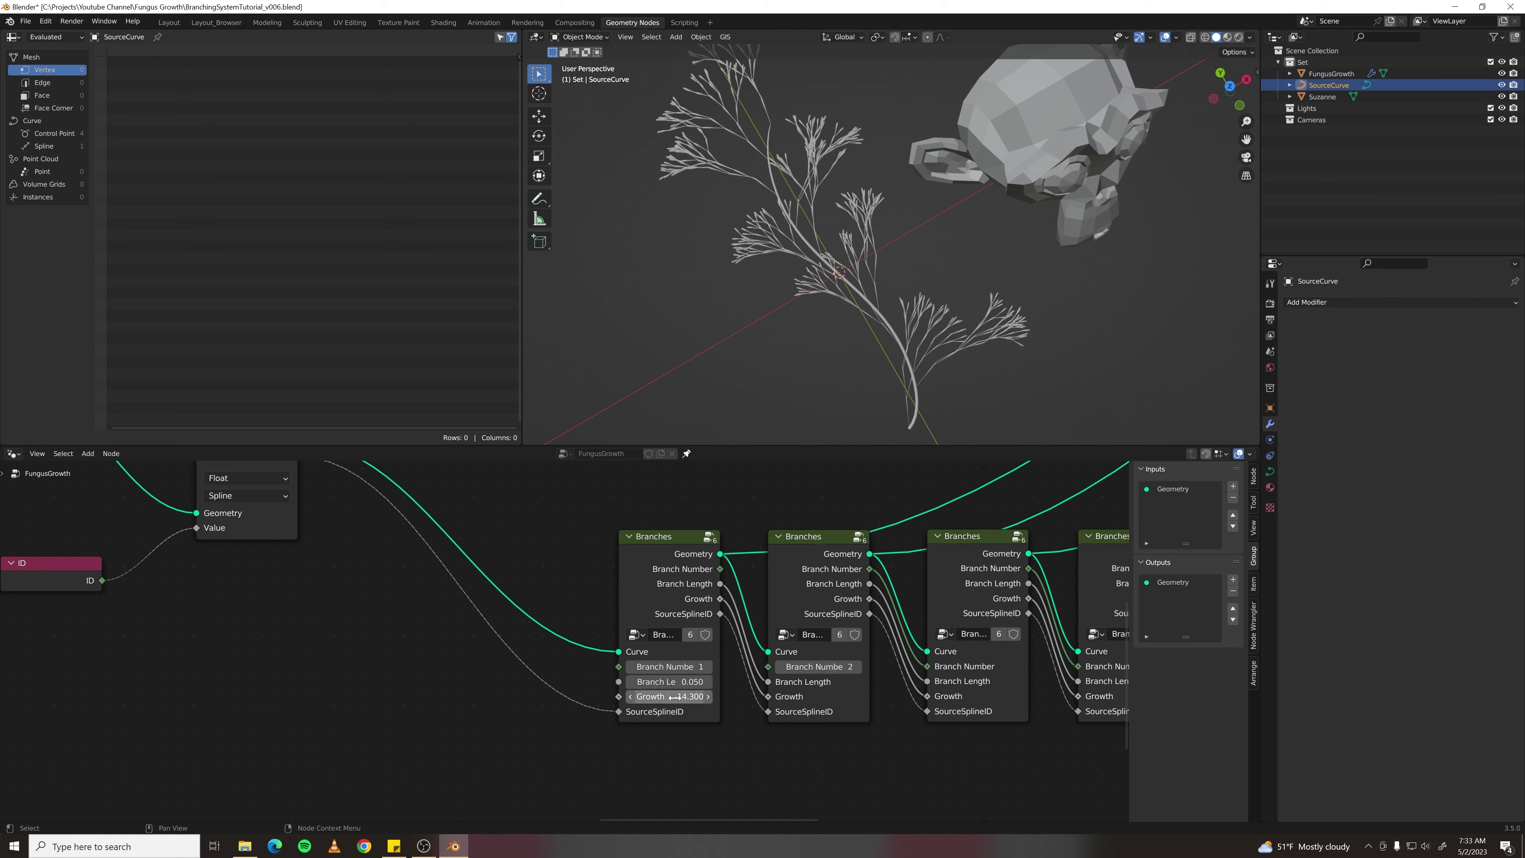
pyautogui.scroll(-2, 829, 280)
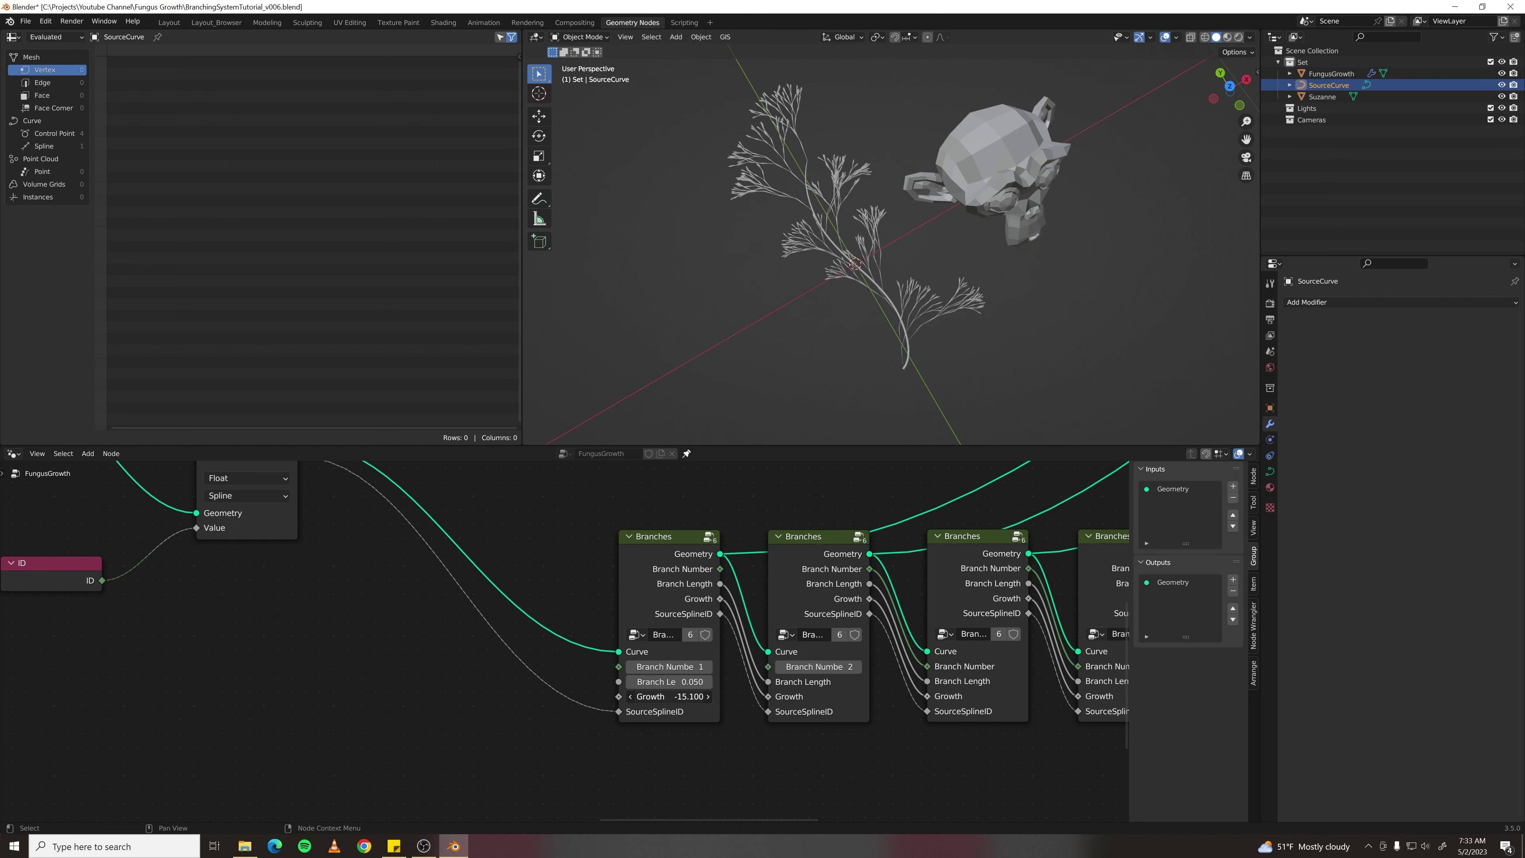
pyautogui.moveTo(707, 697); pyautogui.dragTo(711, 696)
# - Add a Group Input node in the empty area before the first Branches group
pyautogui.scroll(-8, 503, 754)
pyautogui.moveTo(503, 754); pyautogui.dragTo(670, 686, button='middle')
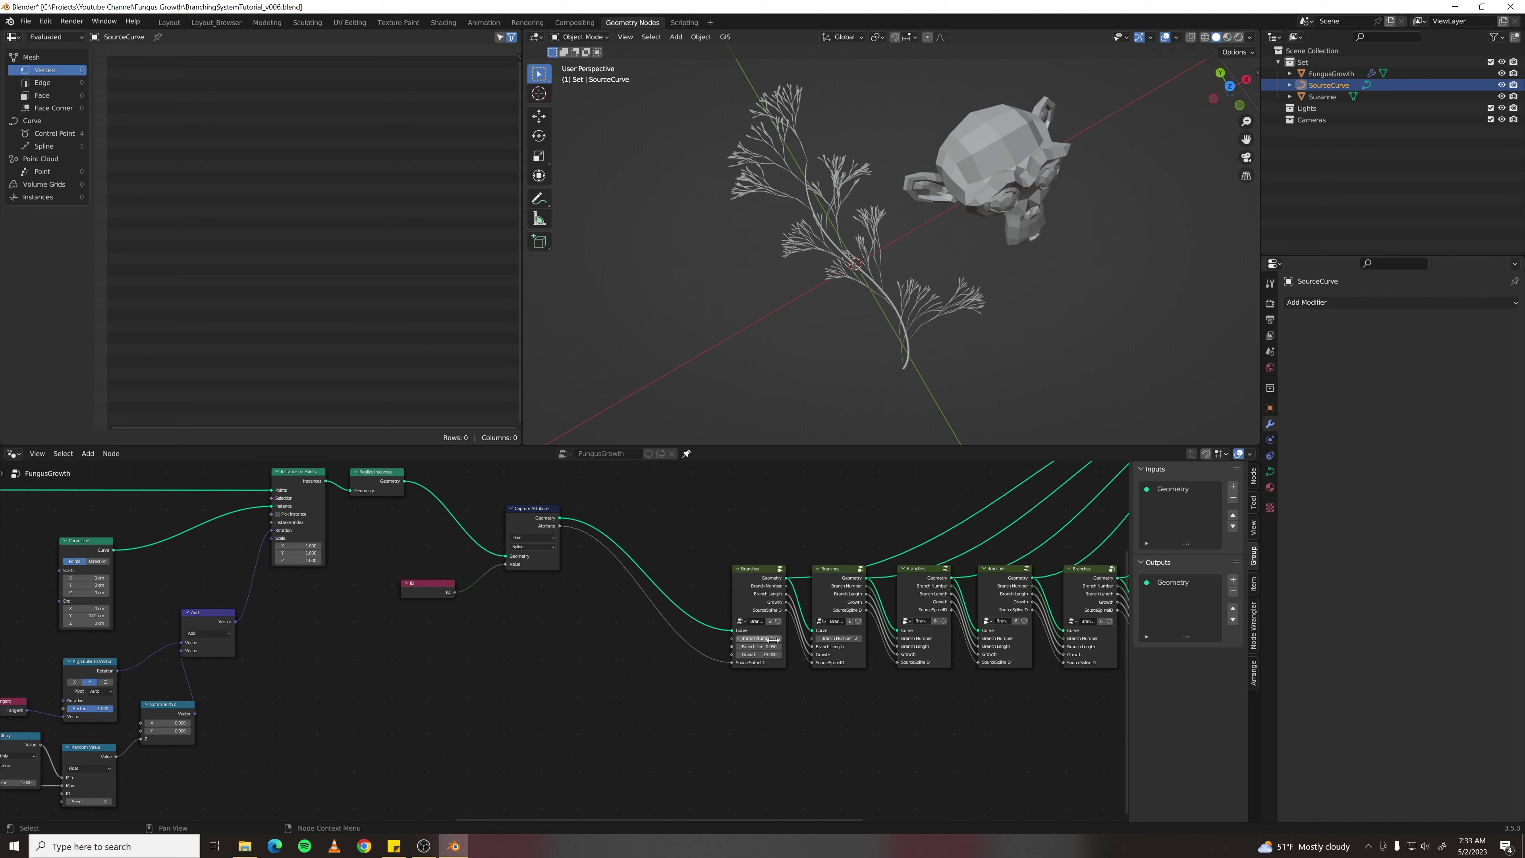
pyautogui.scroll(-2, 532, 707)
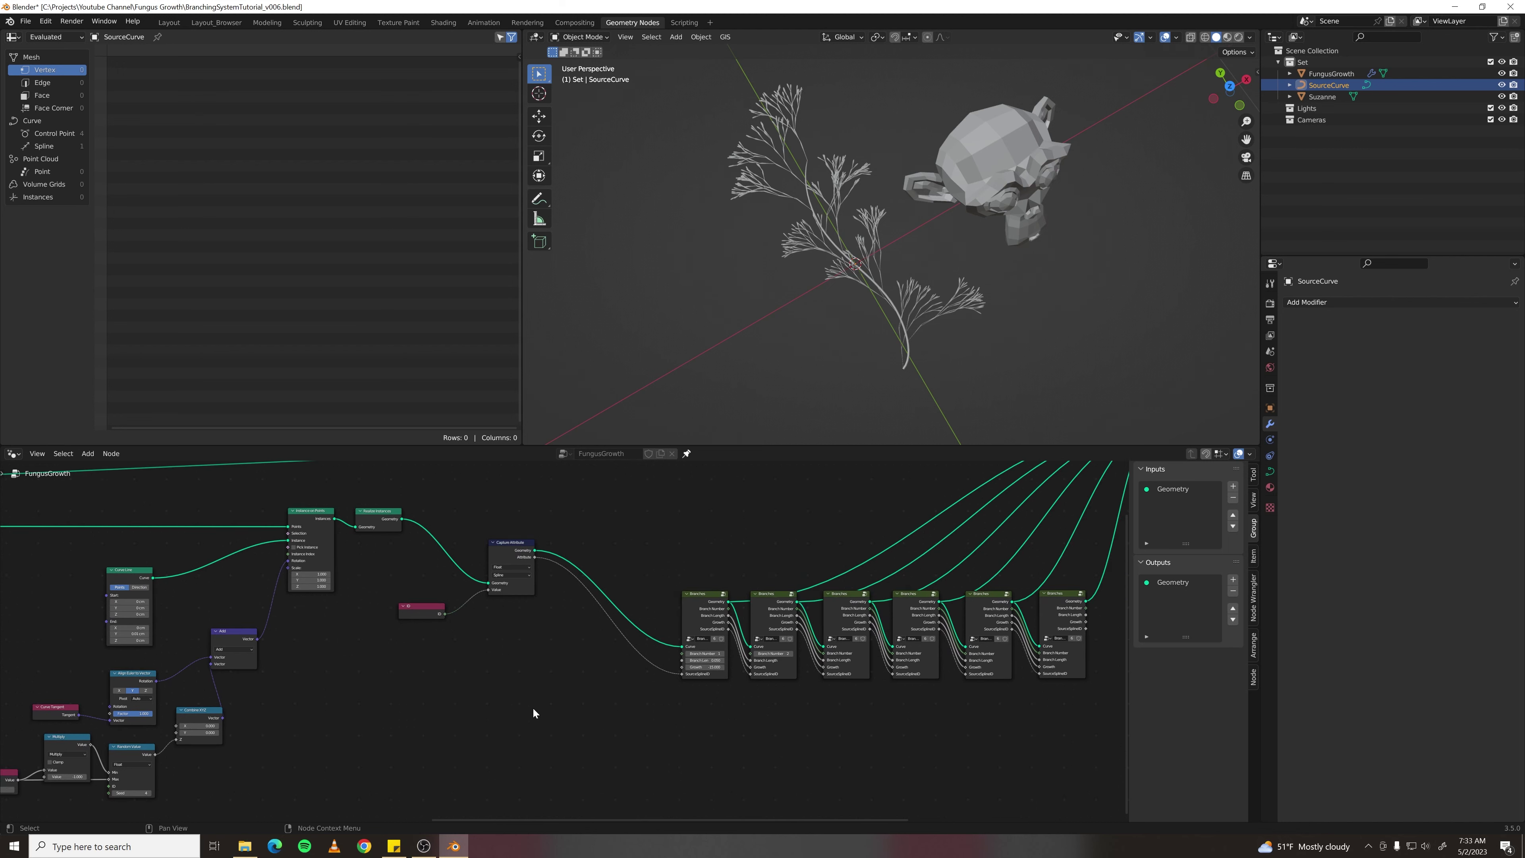
pyautogui.press('F3')
pyautogui.write('group')
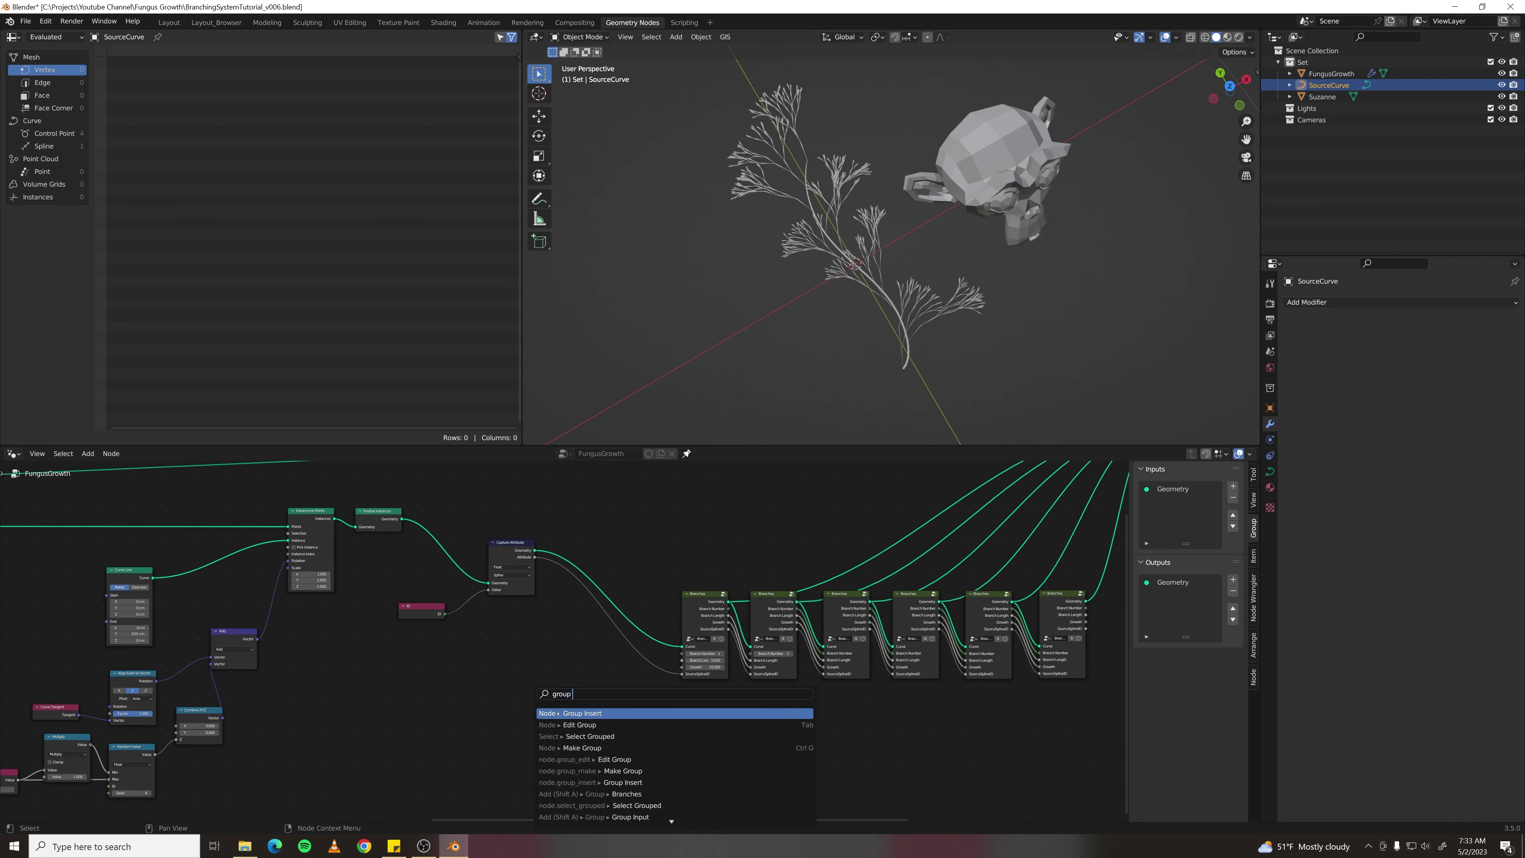
pyautogui.write(' inp')
pyautogui.press('Return')
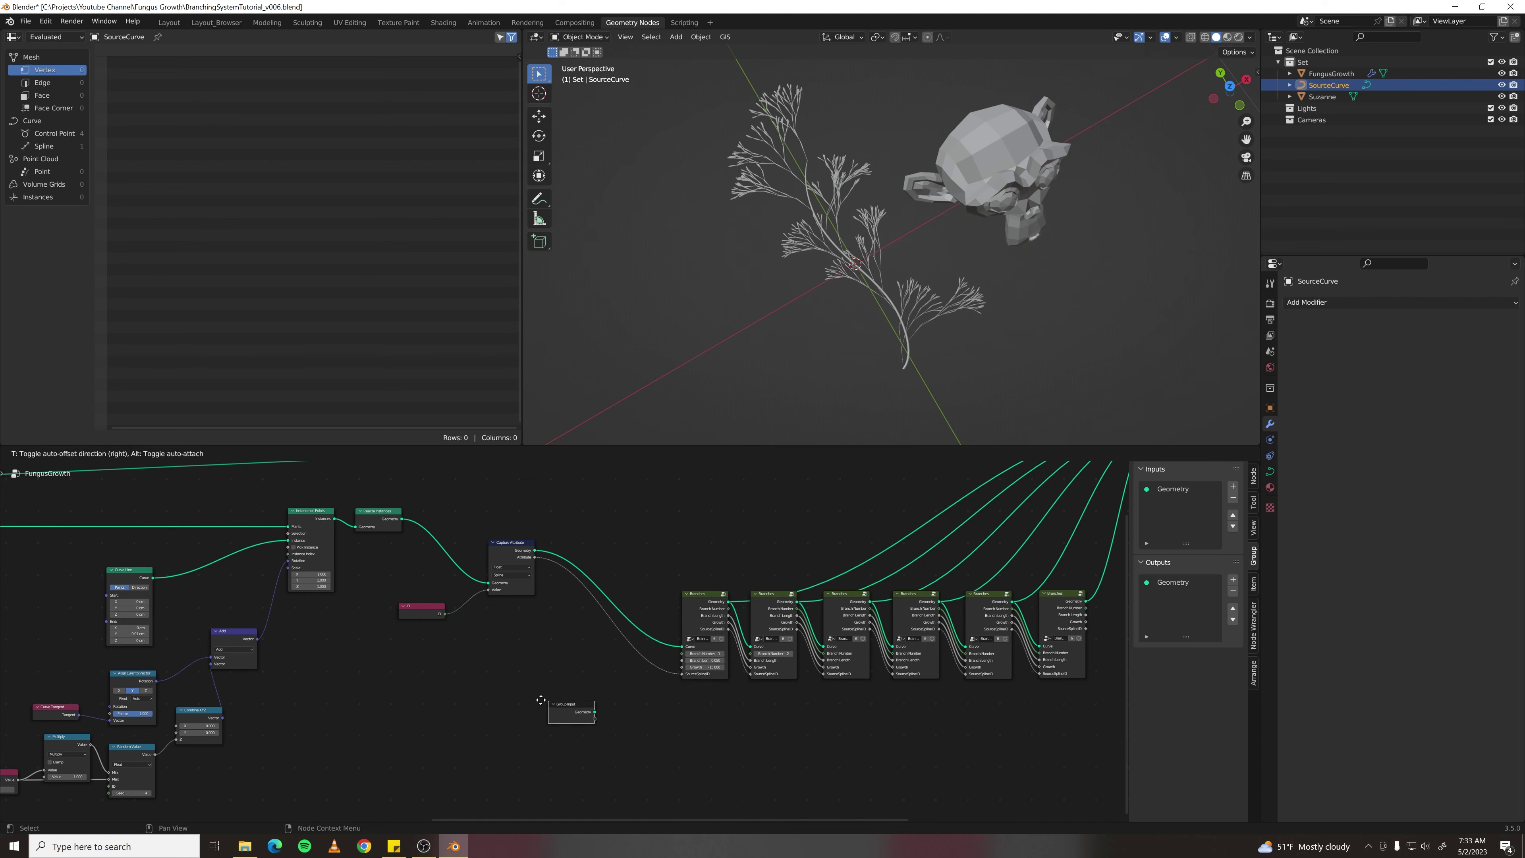
pyautogui.click(505, 713)
pyautogui.moveTo(589, 755); pyautogui.dragTo(774, 686, button='middle')
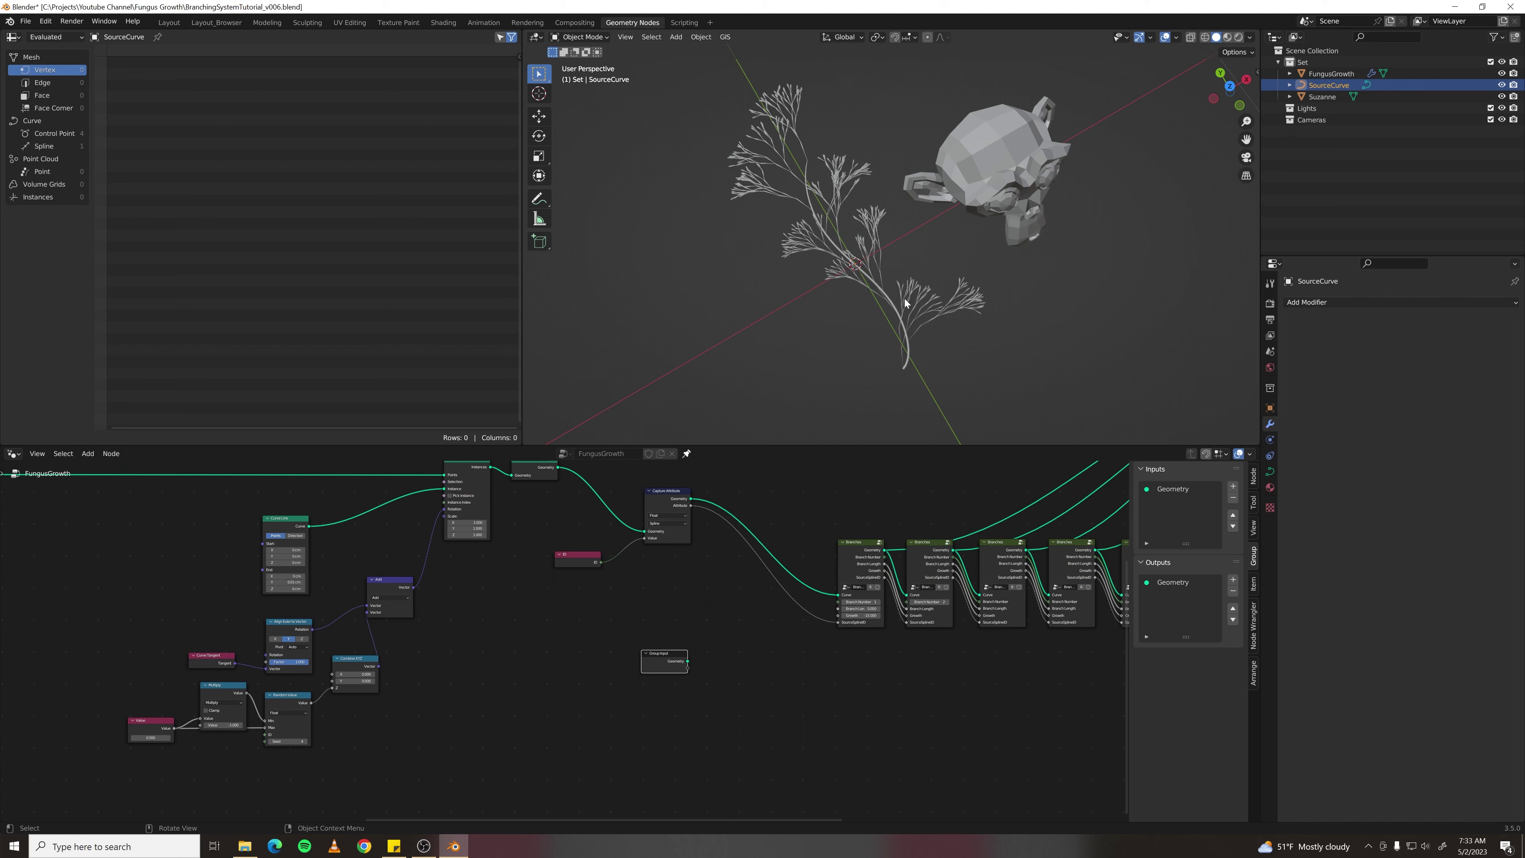
# - Select the FungusGrowth object, expose Align Euler to Vector's Factor as a group input through the Group Input node, and cut that link
pyautogui.scroll(1, 735, 661)
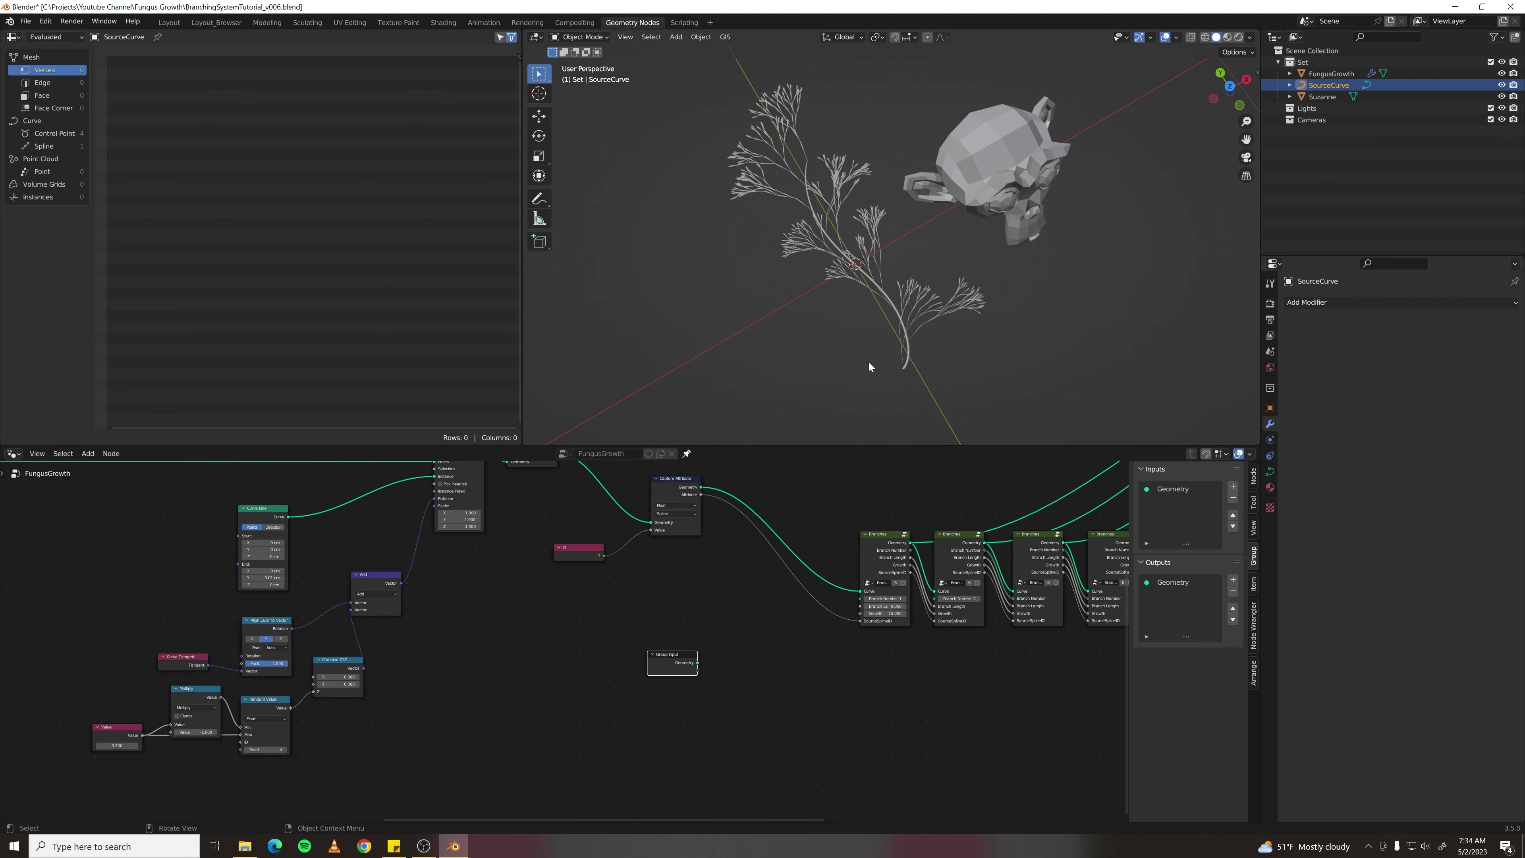
pyautogui.click(910, 300)
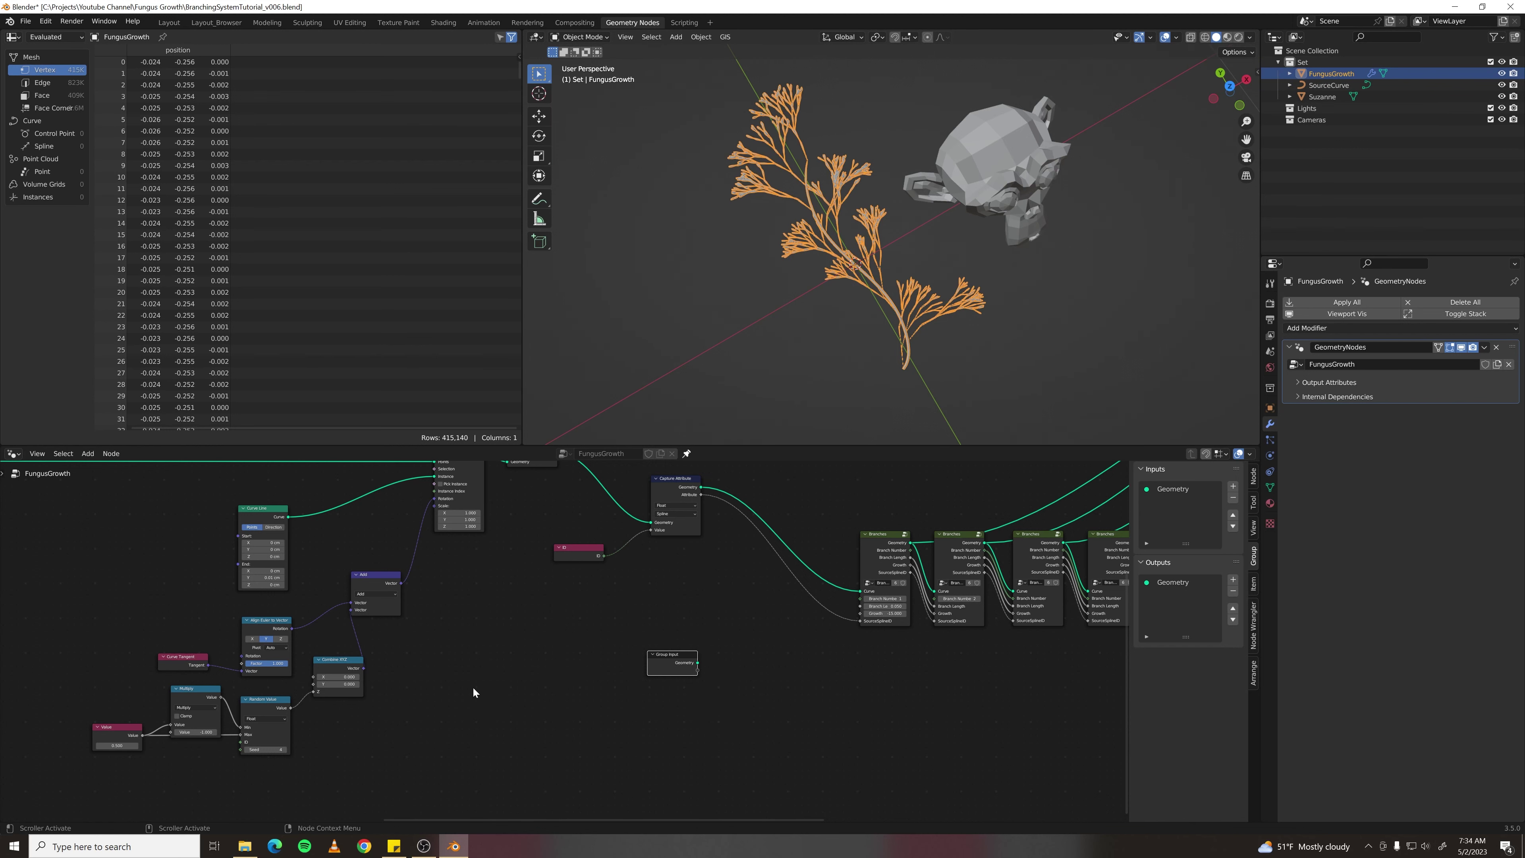
pyautogui.moveTo(656, 670); pyautogui.dragTo(149, 633)
pyautogui.scroll(3, 200, 664)
pyautogui.moveTo(241, 661); pyautogui.dragTo(481, 626, button='middle')
pyautogui.moveTo(475, 632); pyautogui.dragTo(385, 588)
pyautogui.keyDown('ctrl'); pyautogui.moveTo(426, 581); pyautogui.dragTo(404, 605, button='right'); pyautogui.keyUp('ctrl')
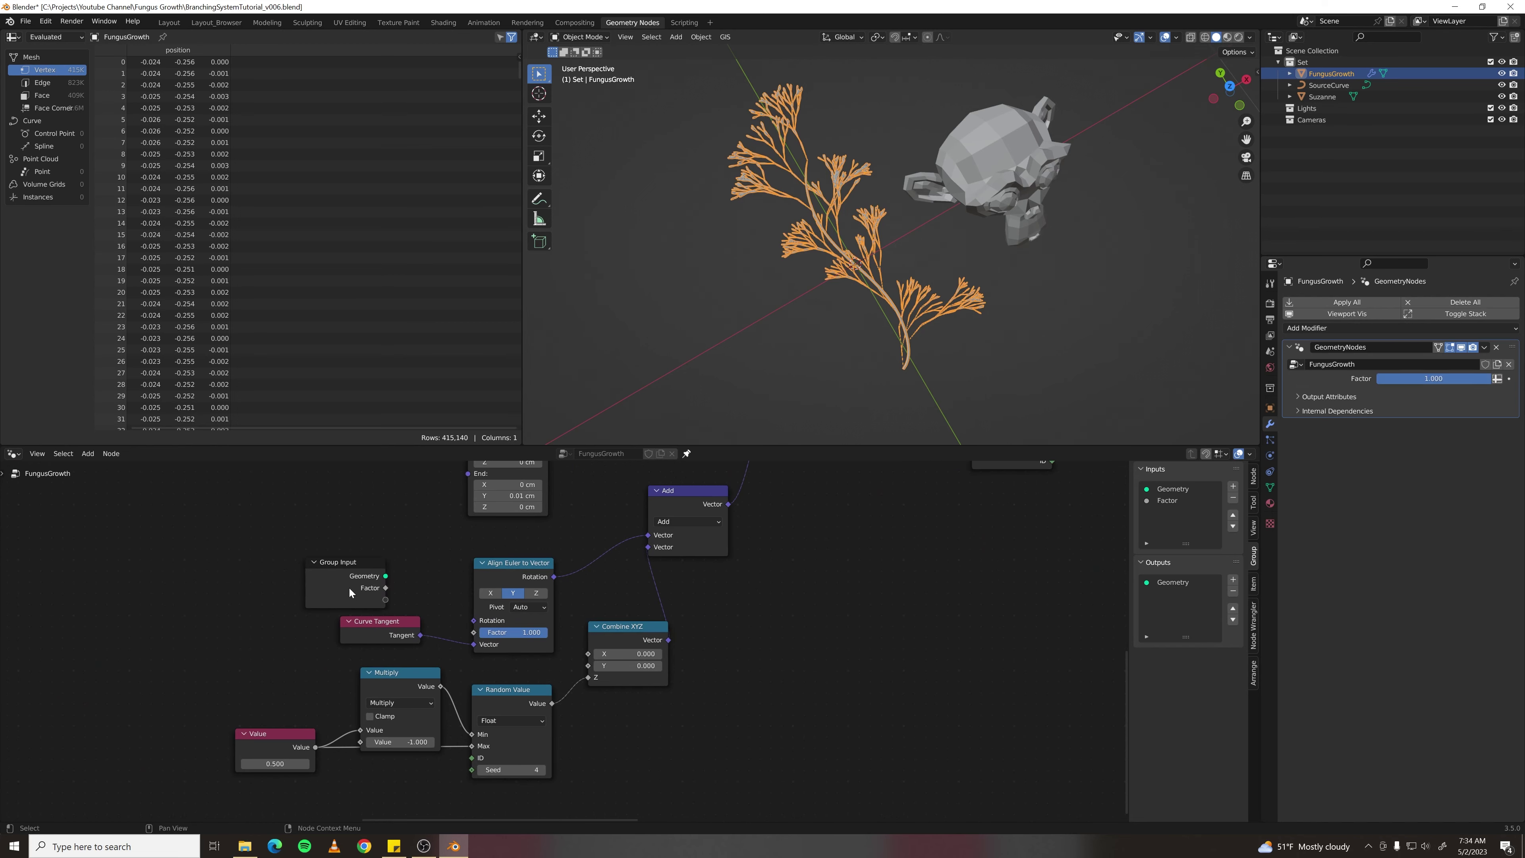
# - Move the Group Input node back near the first Branches group and rename the Factor group input to Growth
pyautogui.moveTo(313, 567)
pyautogui.keyDown('alt'); pyautogui.mouseDown()
pyautogui.moveTo(733, 616)
pyautogui.moveTo(913, 617)
pyautogui.moveTo(1000, 646)
pyautogui.mouseUp(); pyautogui.keyUp('alt')
pyautogui.scroll(-5, 973, 647)
pyautogui.moveTo(945, 649); pyautogui.dragTo(486, 677, button='middle')
pyautogui.doubleClick(1165, 504)
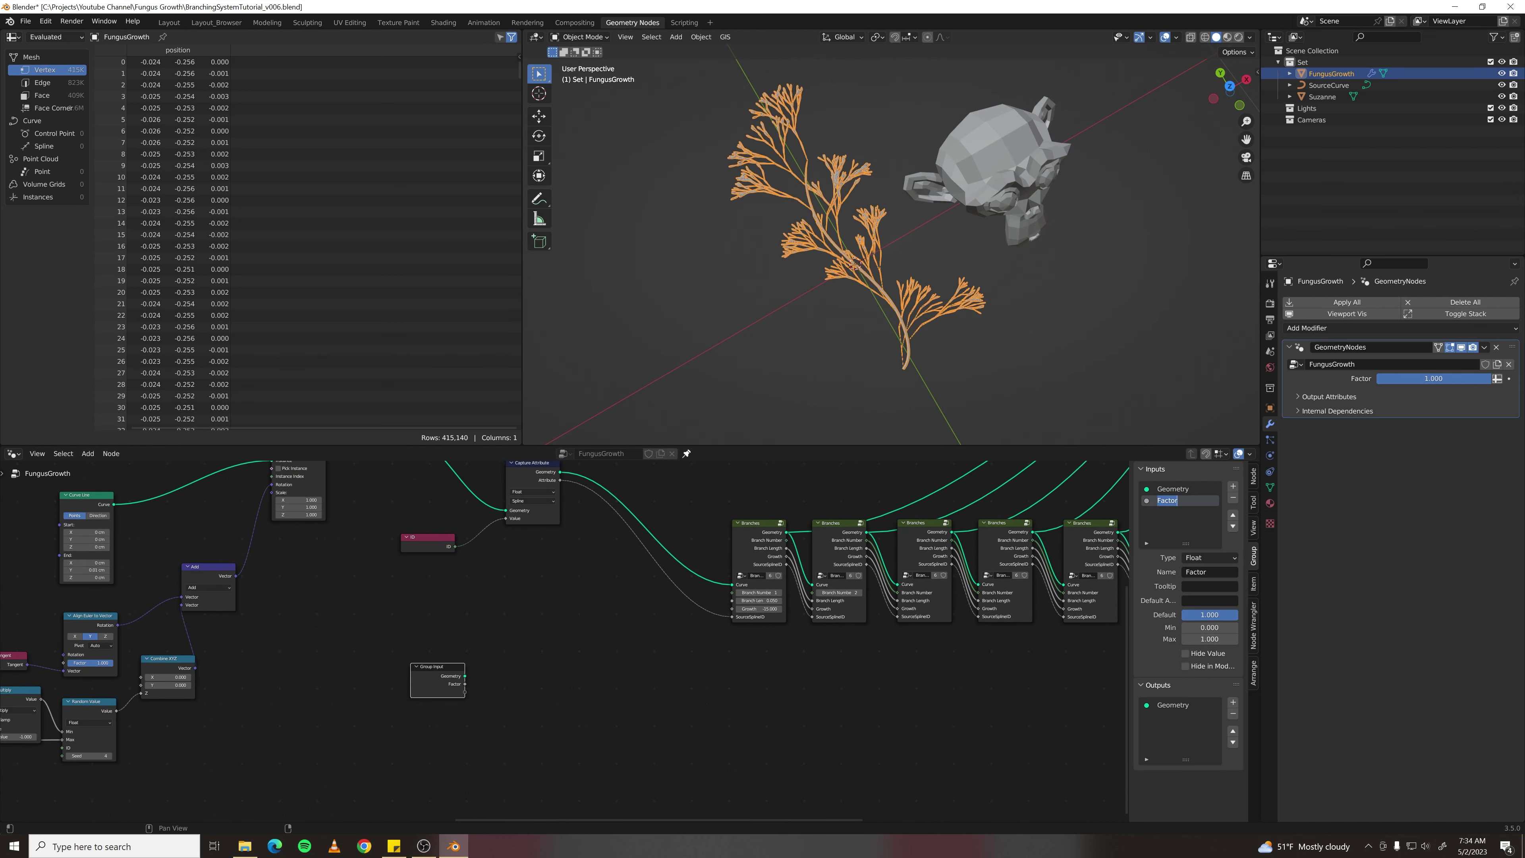
pyautogui.write('Growth')
pyautogui.press('Return')
# - Add a Map Range node fed by the Group Input's Growth output
pyautogui.scroll(1, 556, 693)
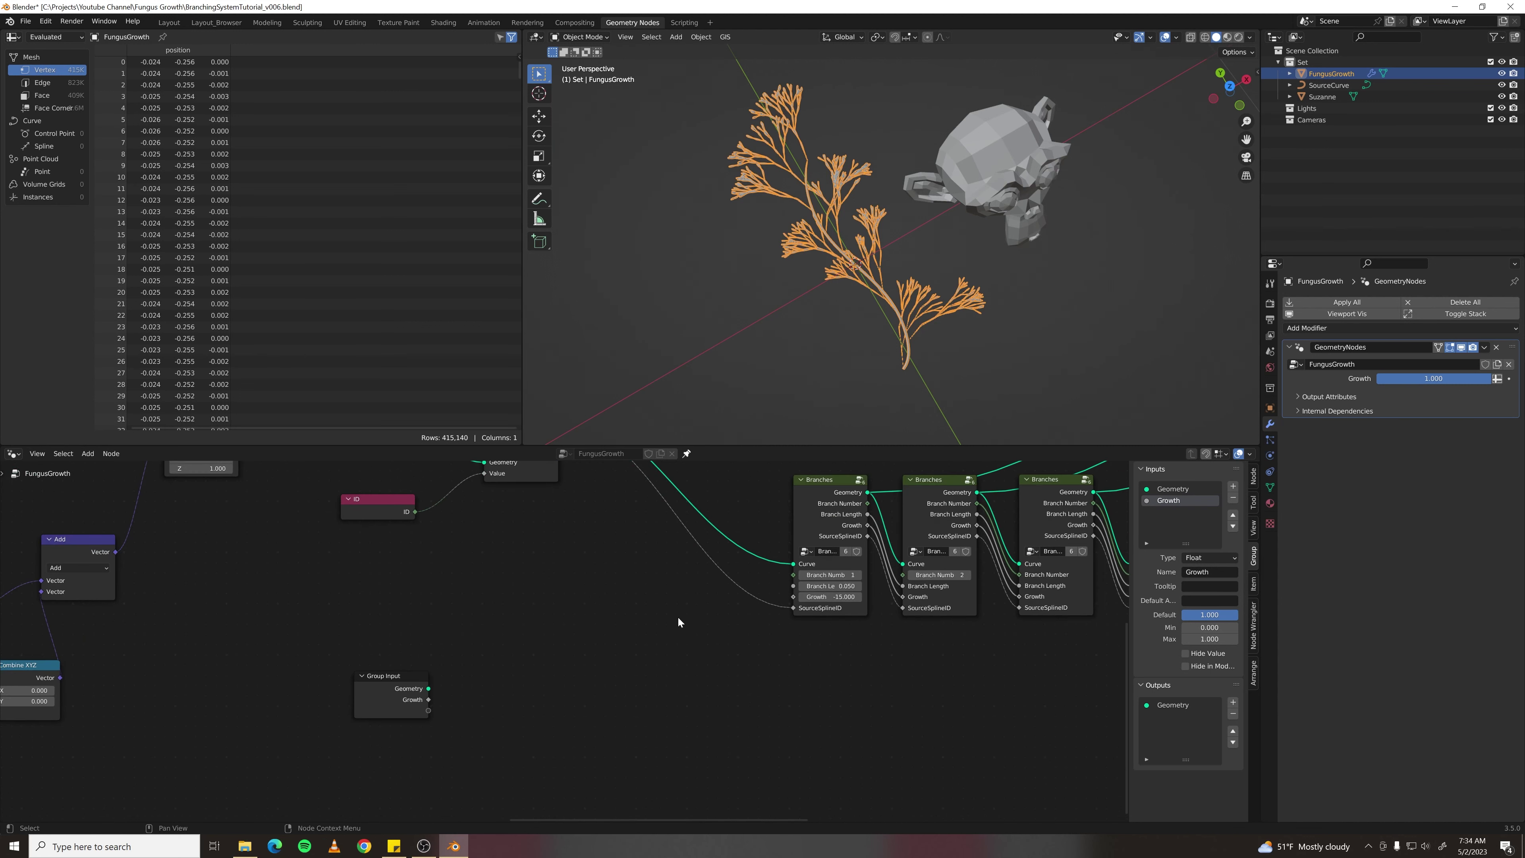
pyautogui.scroll(1, 641, 628)
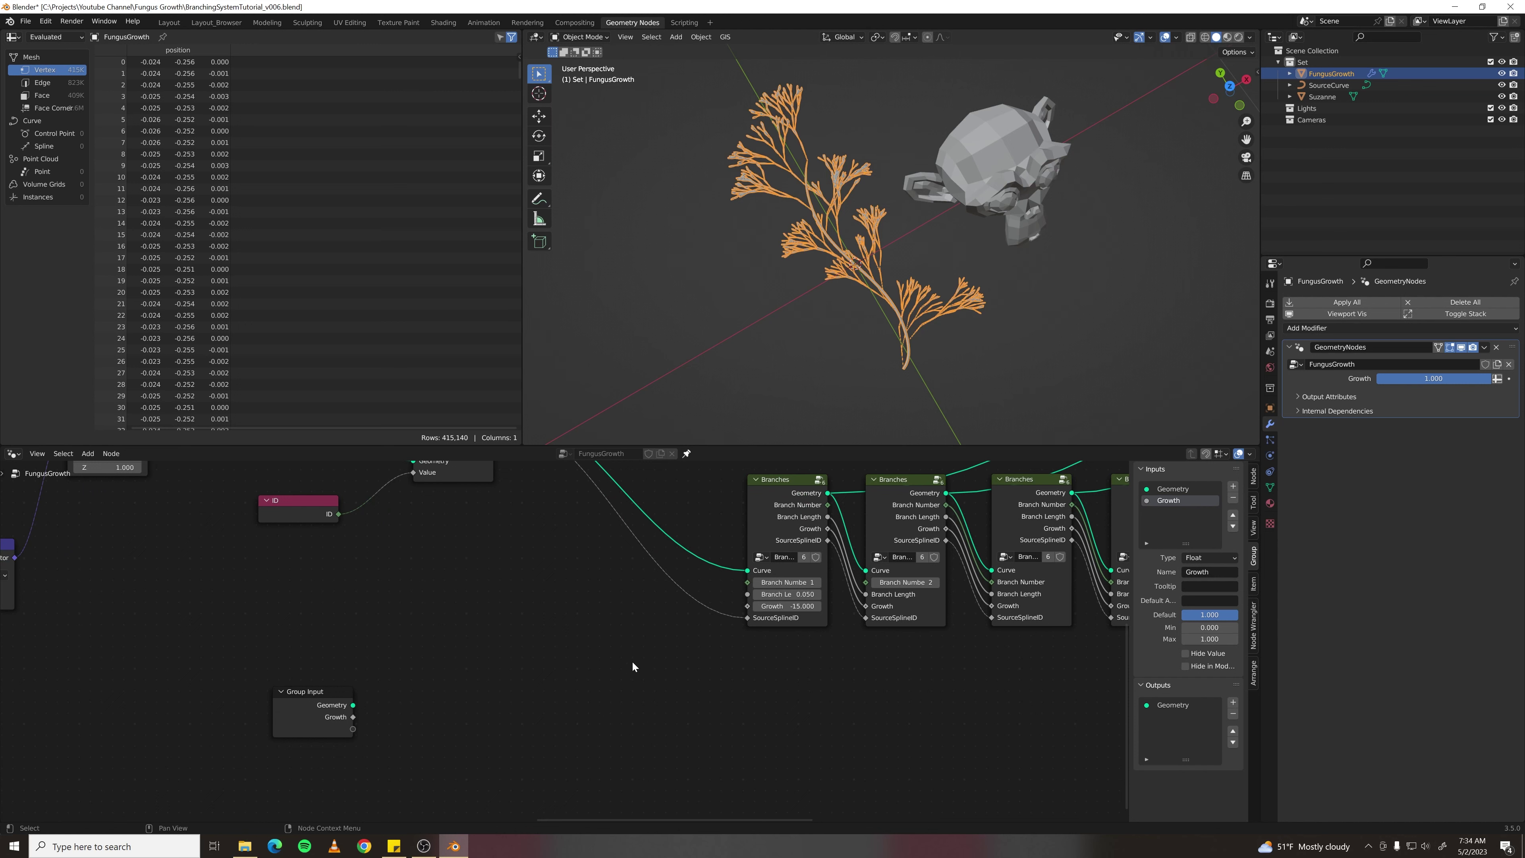
pyautogui.scroll(1, 509, 705)
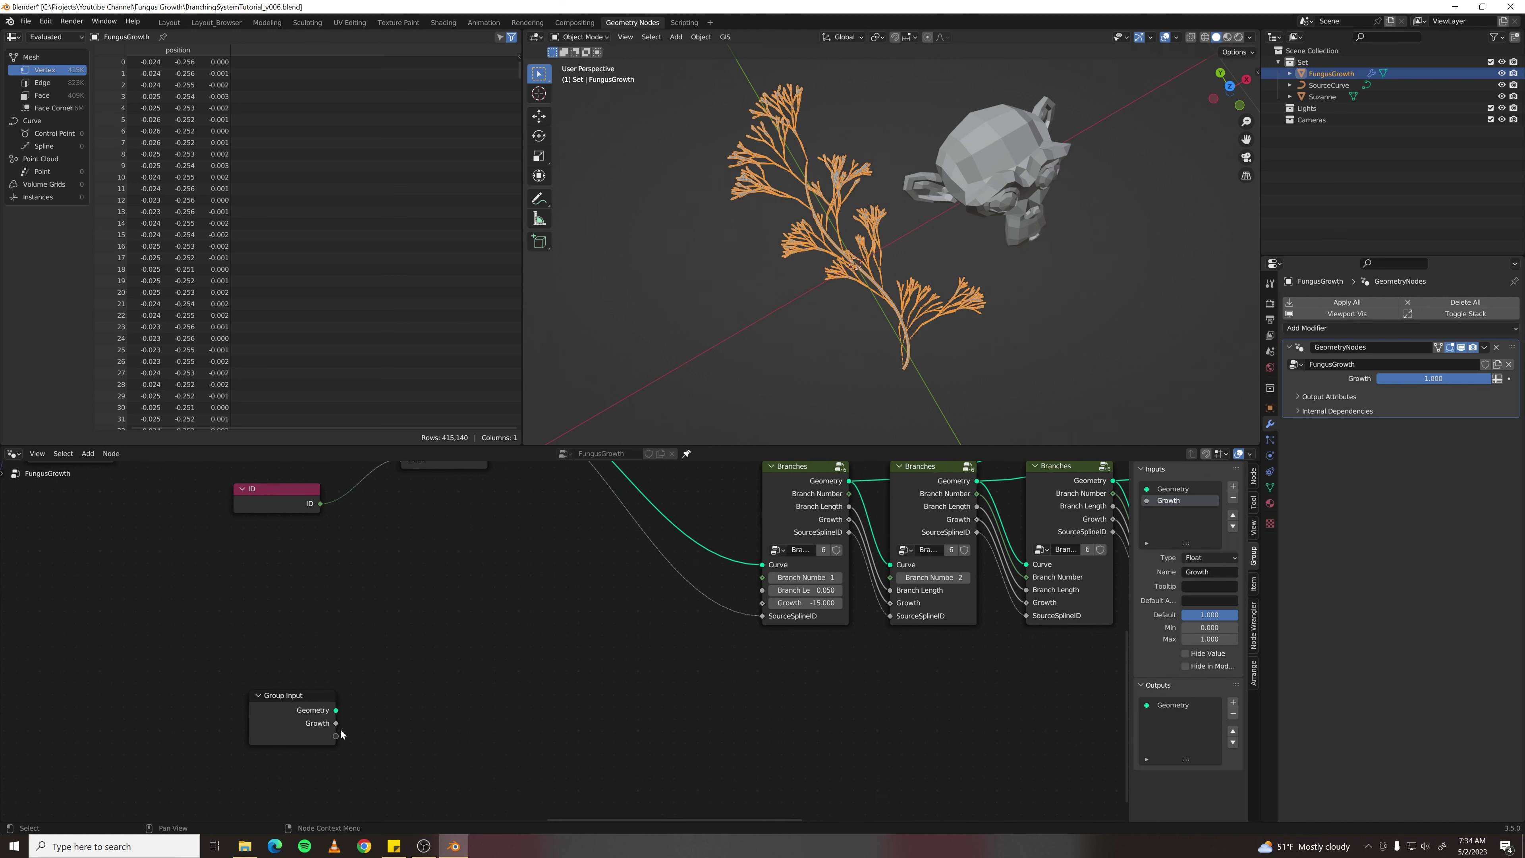
pyautogui.moveTo(336, 723); pyautogui.dragTo(452, 679)
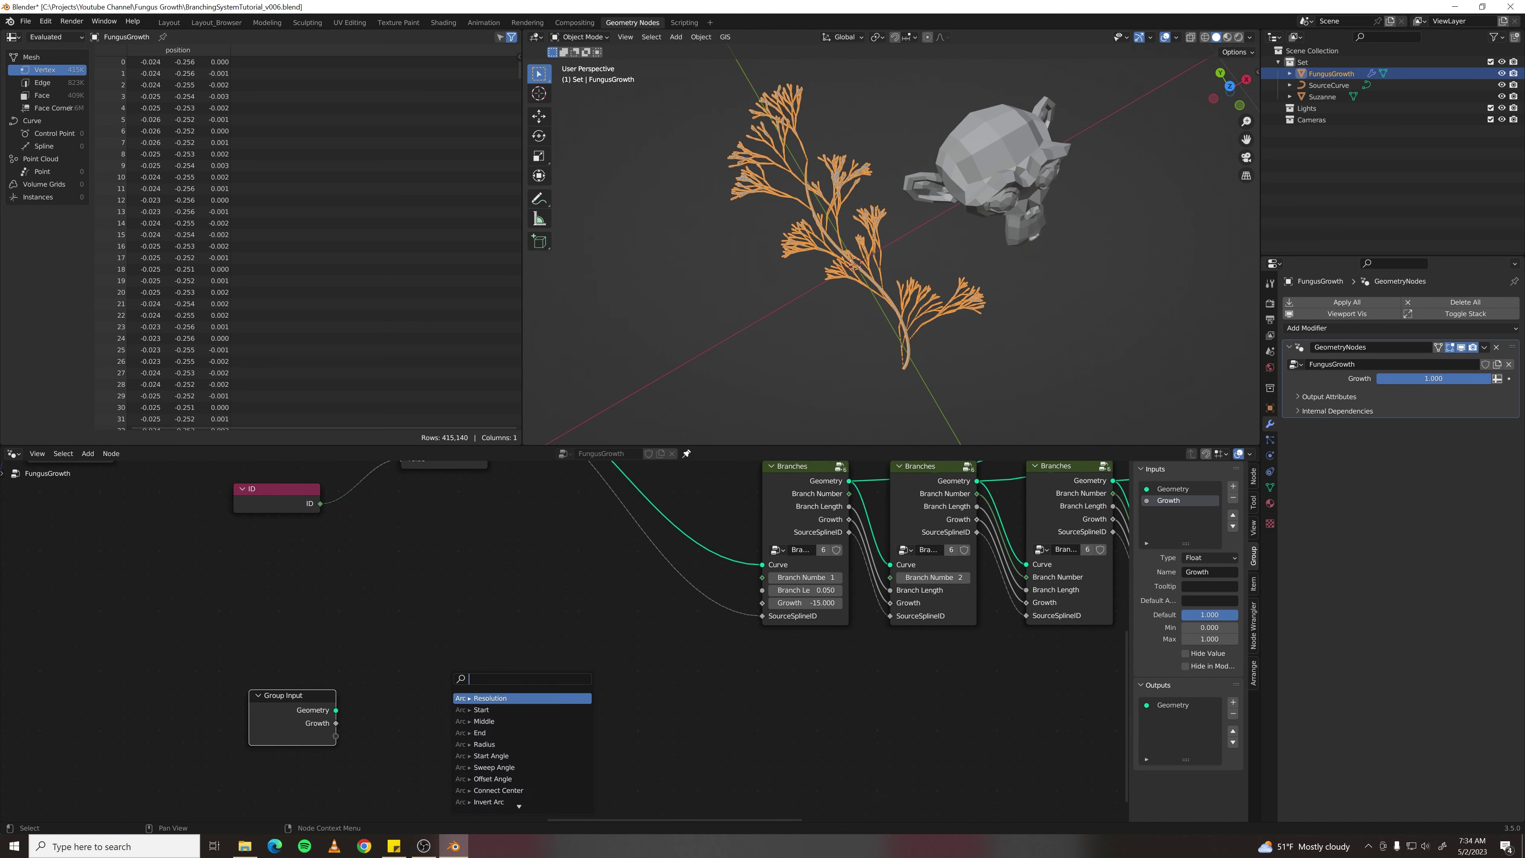
pyautogui.write('m')
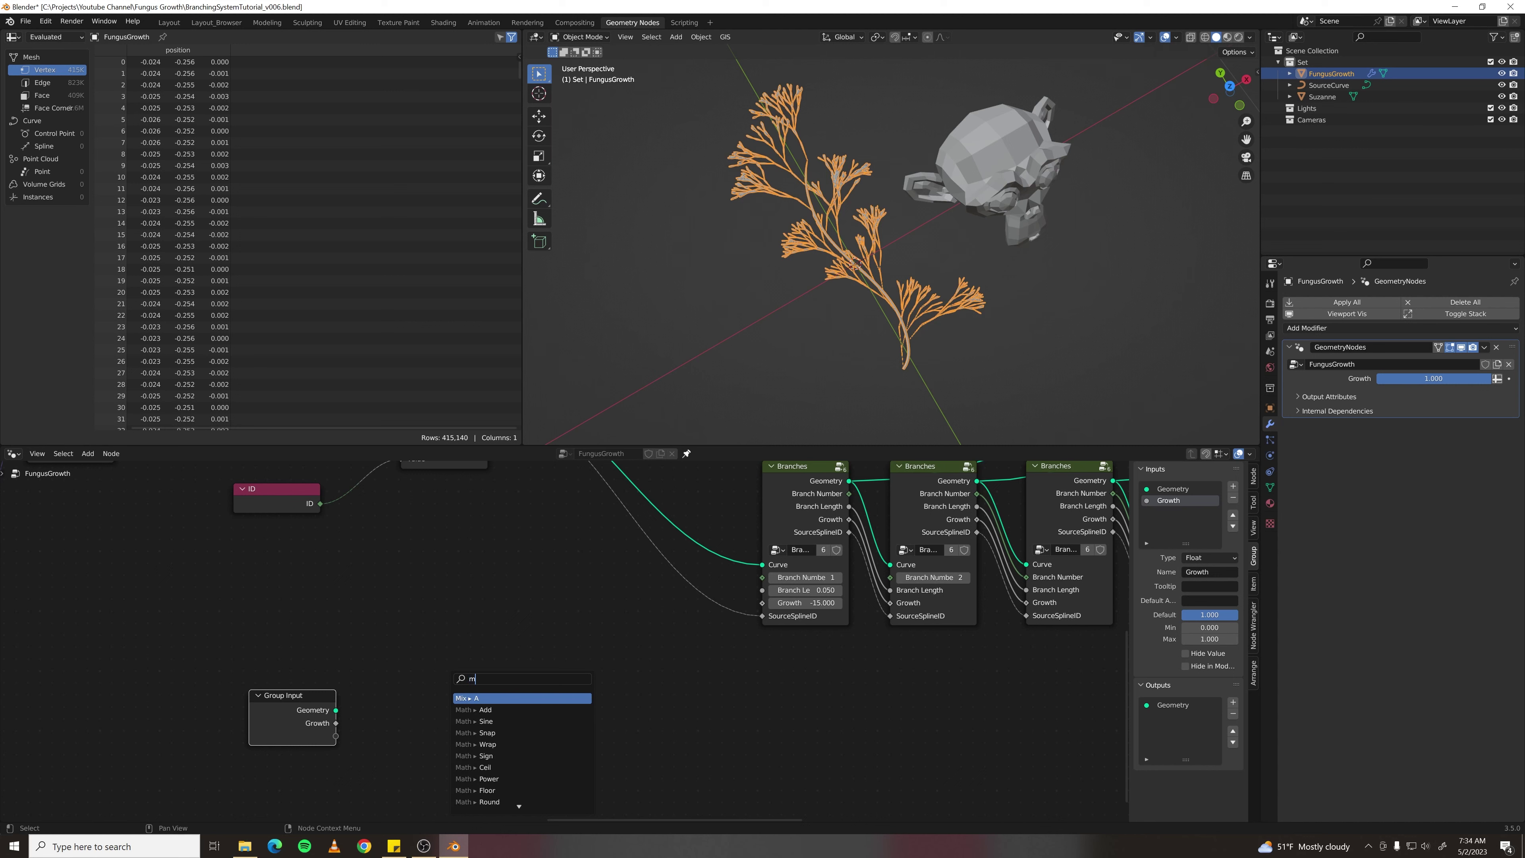
pyautogui.write('ap')
pyautogui.write('n')
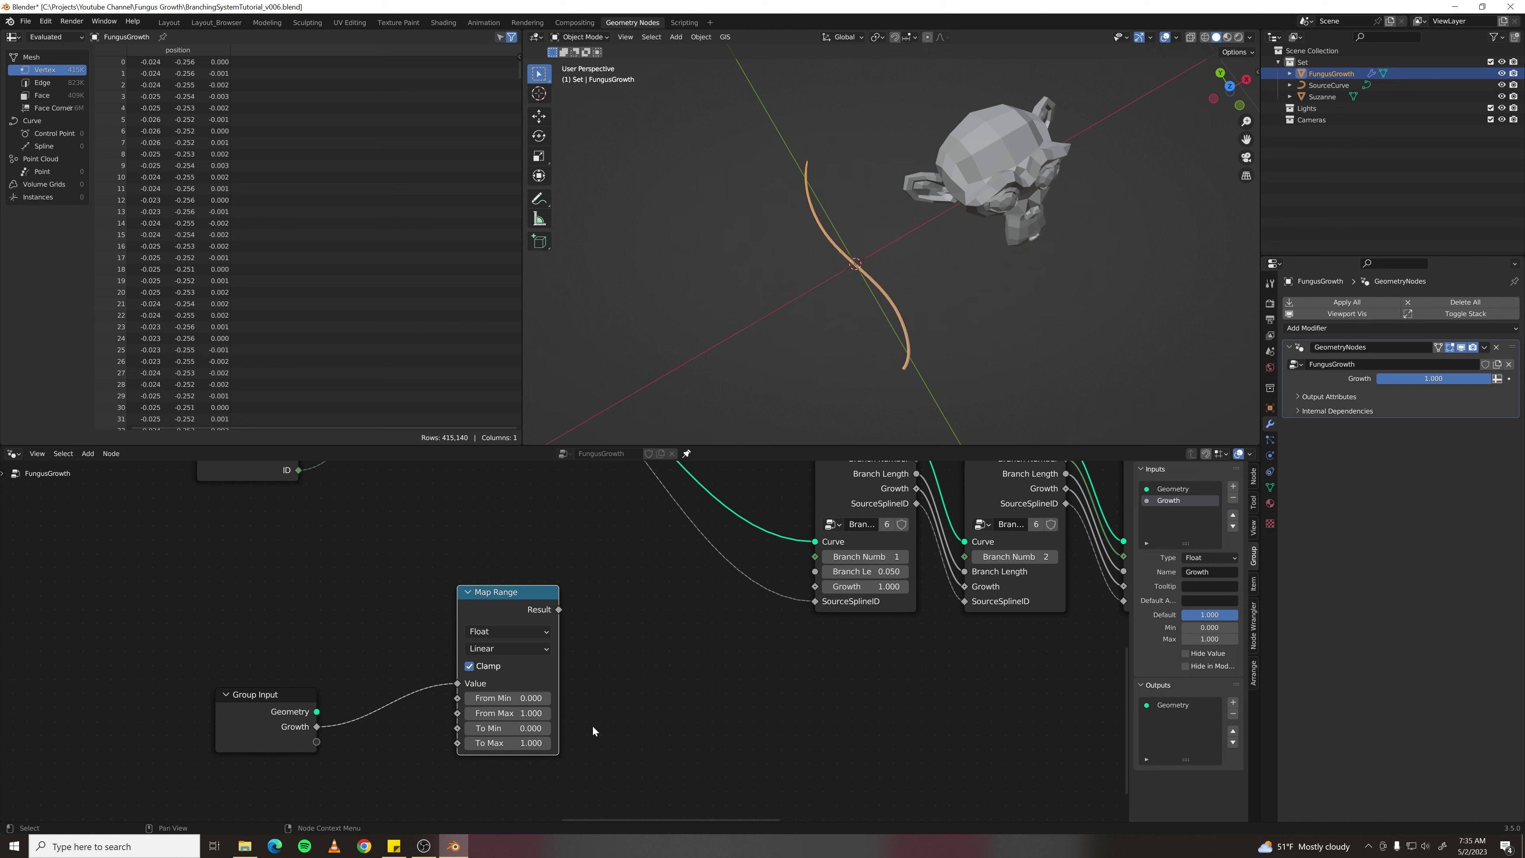
# - Set the Map Range node's To Min to 1
pyautogui.scroll(2, 592, 725)
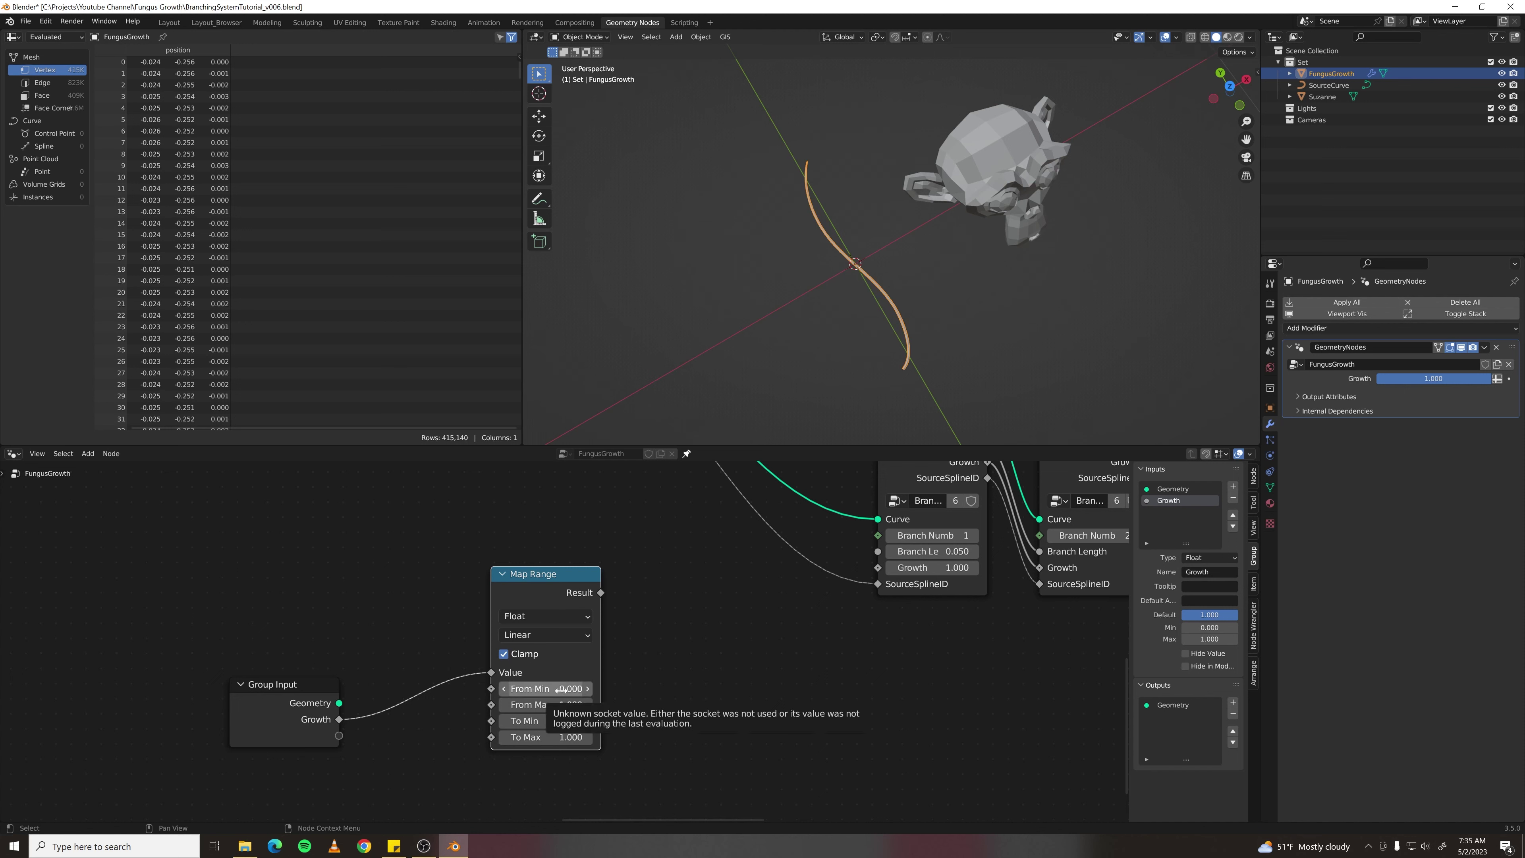
pyautogui.click(553, 721)
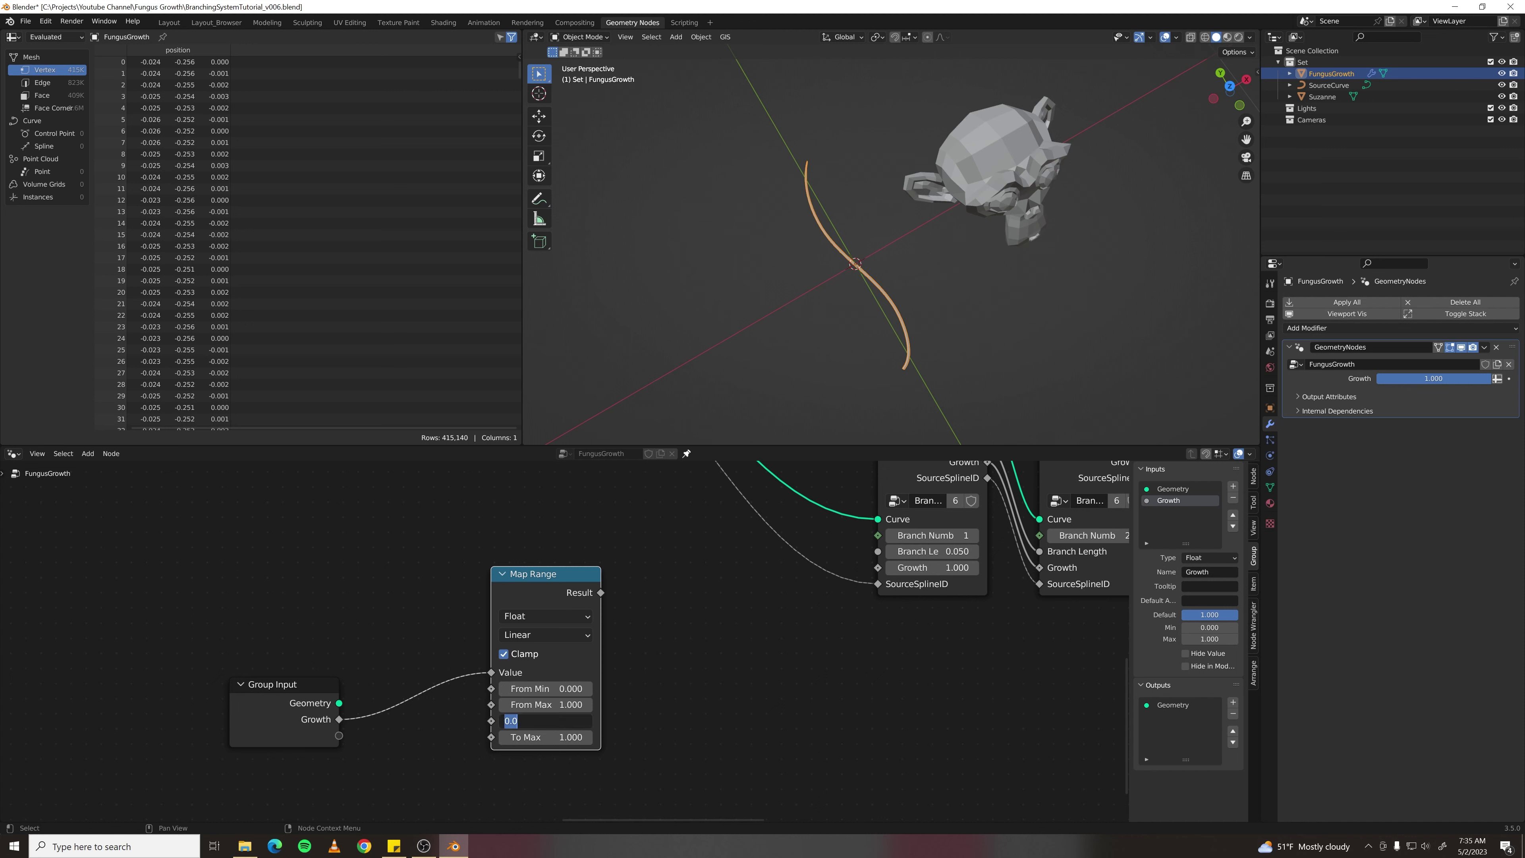
pyautogui.write('1')
pyautogui.press('Return')
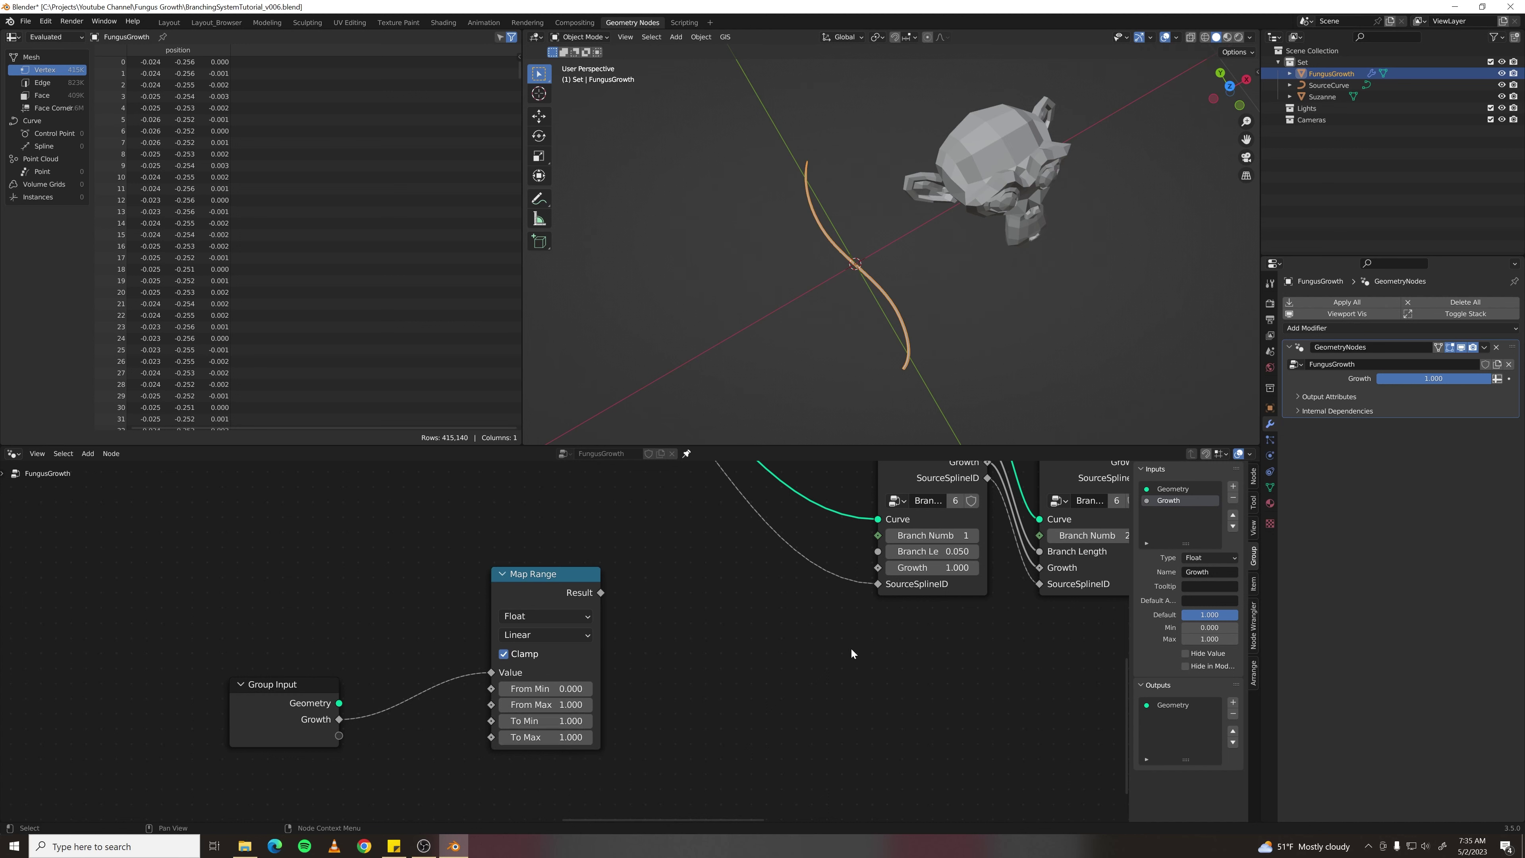
# - Try a Growth value of -15 directly on the first Branches group
pyautogui.click(935, 568)
pyautogui.write('-15')
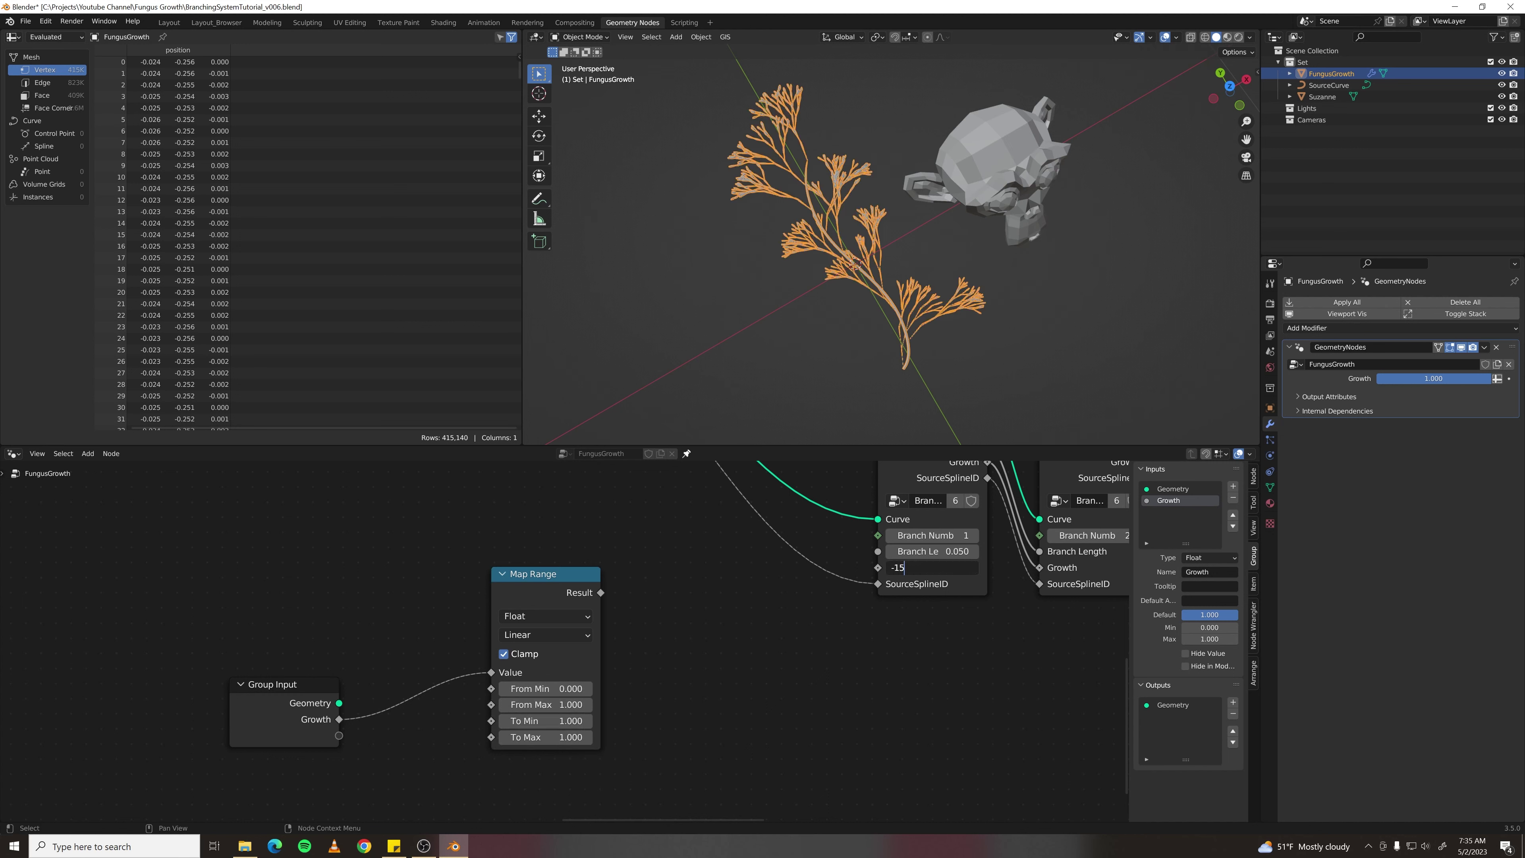
pyautogui.press('Return')
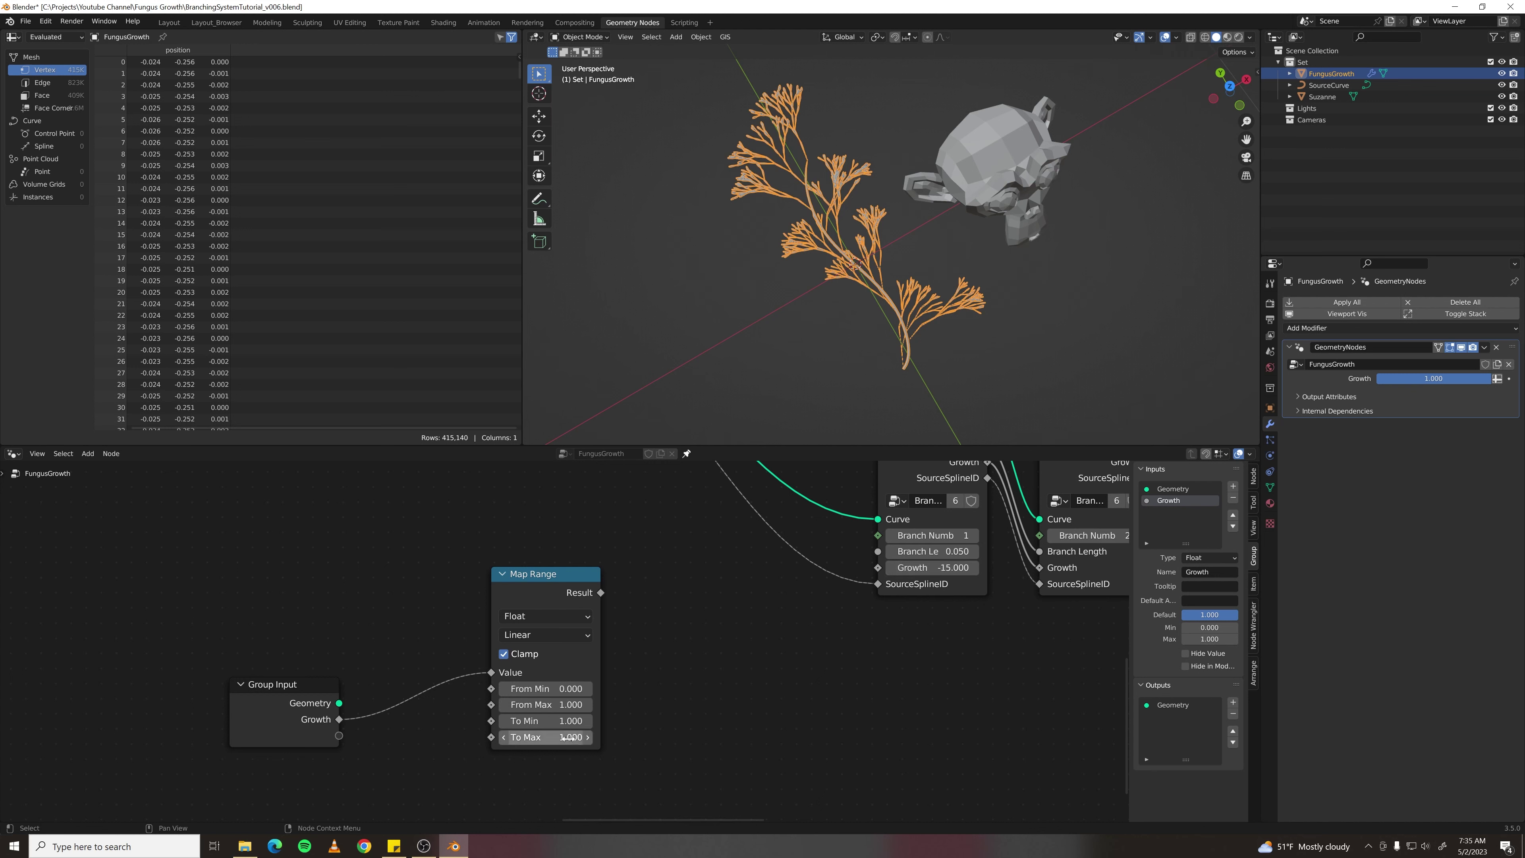
# - Set the Map Range node's To Max to -15 and turn off its clamping
pyautogui.click(544, 737)
pyautogui.write('-15')
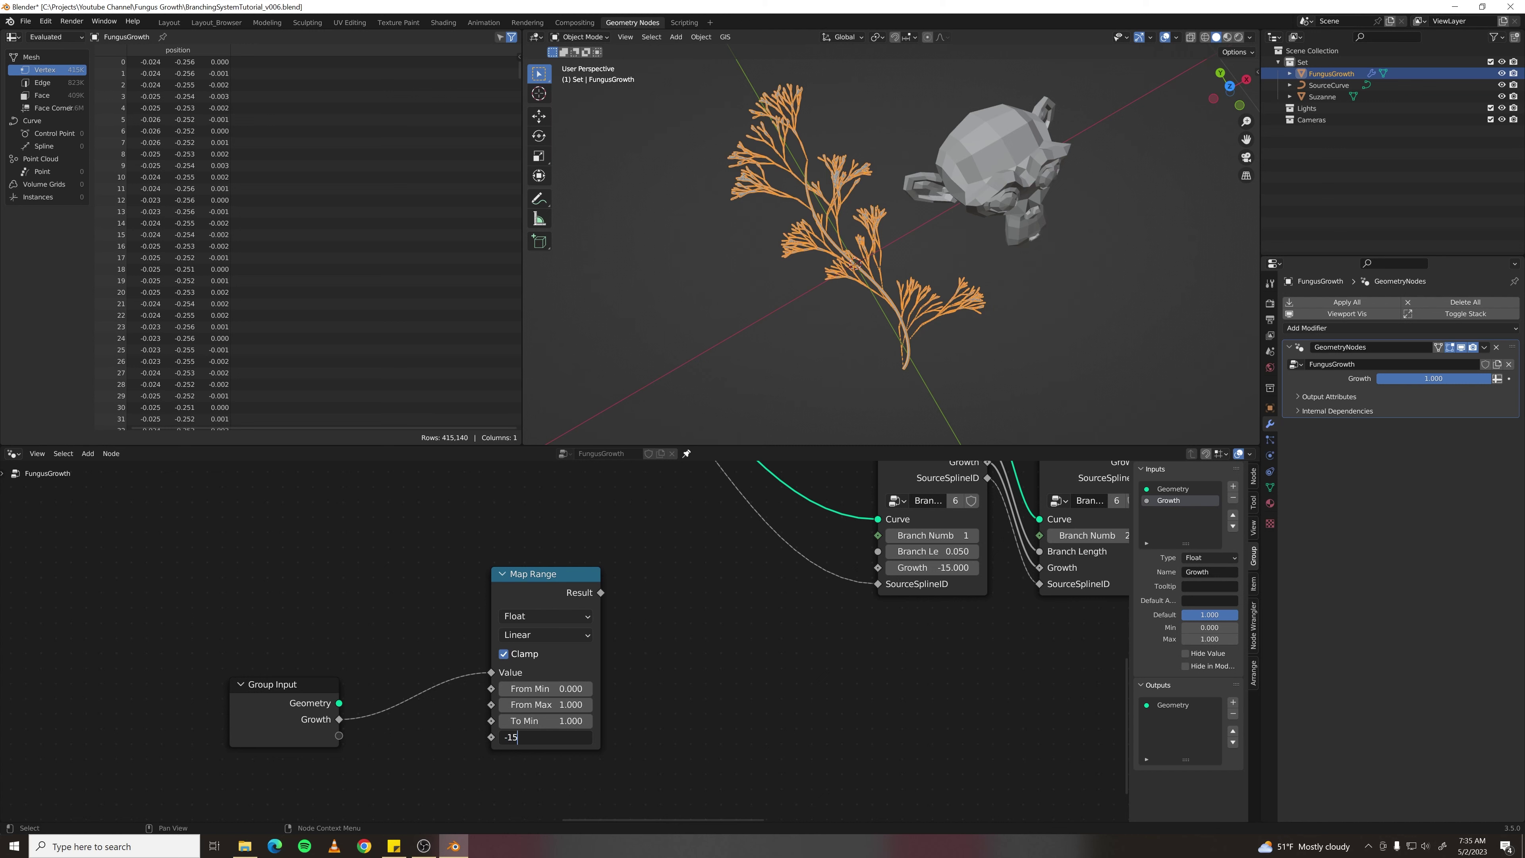
pyautogui.press('Return')
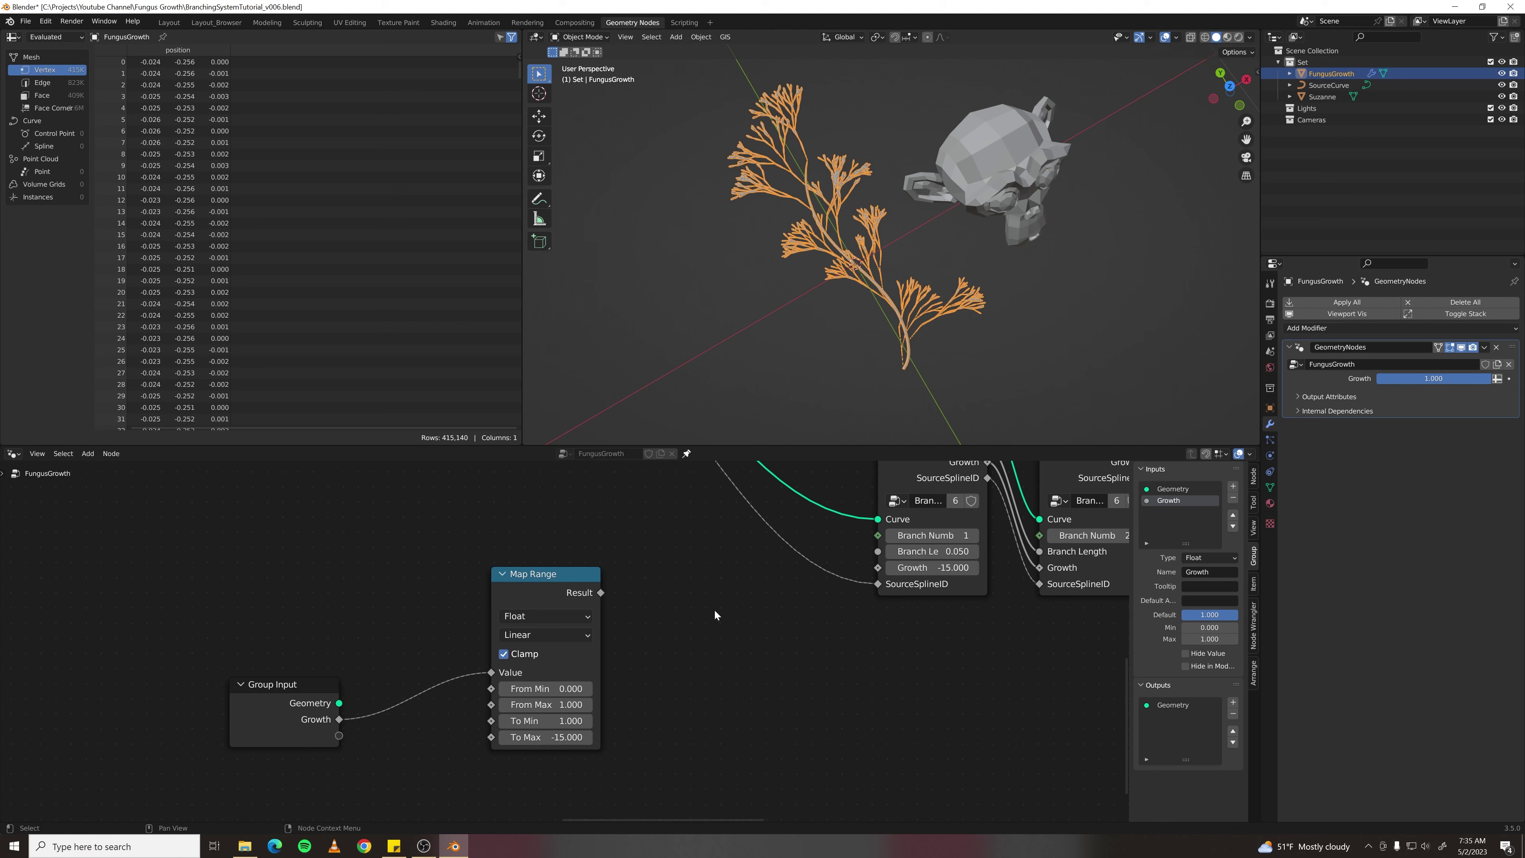
pyautogui.click(504, 653)
# - Link the Map Range Result to the first Branches group's Growth input and test the modifier's Growth value
pyautogui.moveTo(687, 613); pyautogui.dragTo(638, 633, button='middle')
pyautogui.moveTo(553, 612); pyautogui.dragTo(830, 587)
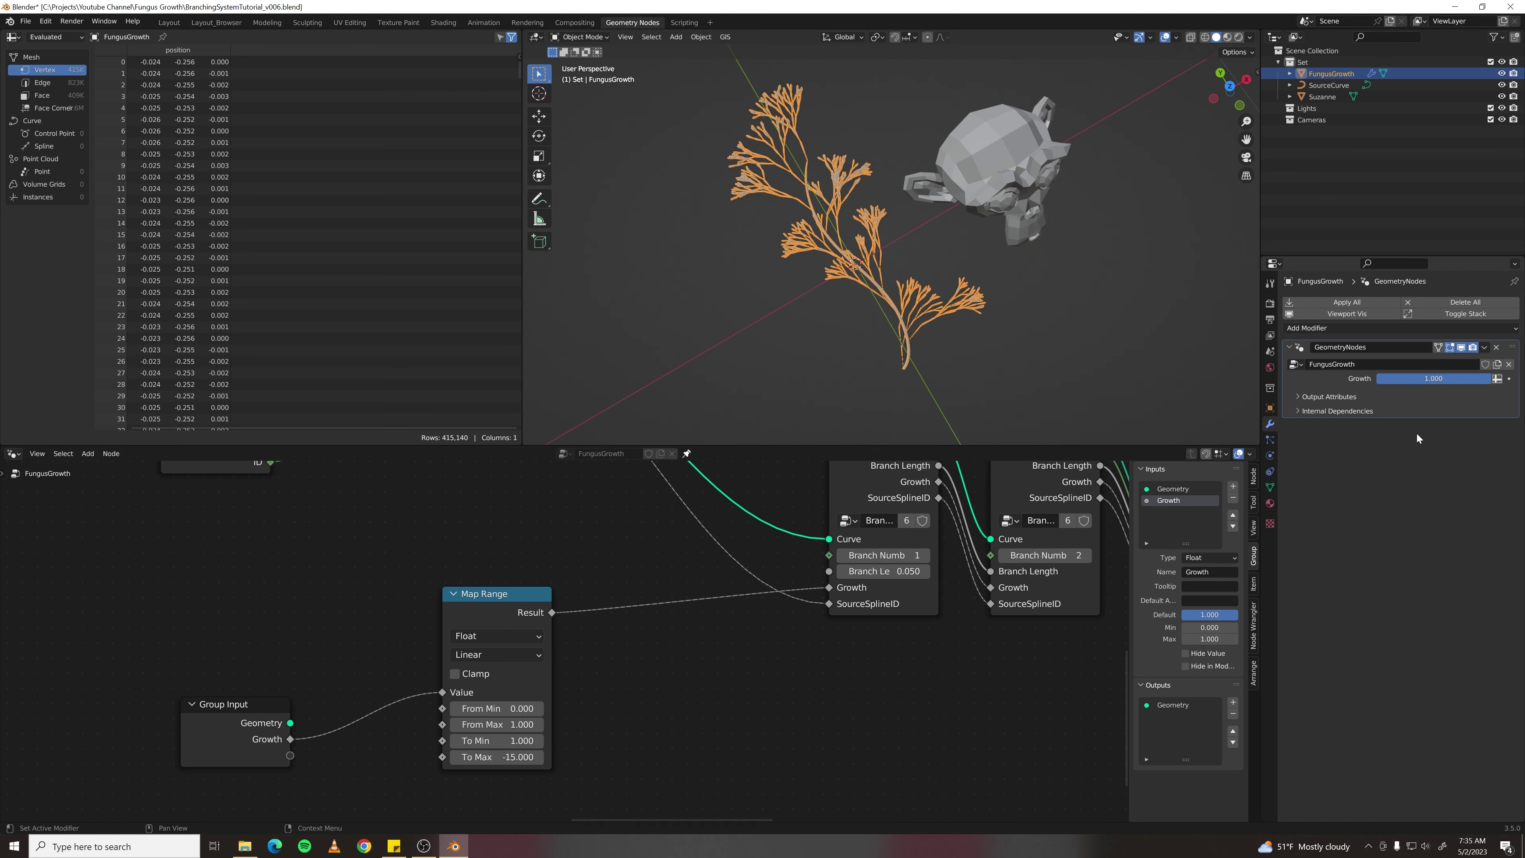
pyautogui.moveTo(1478, 380)
pyautogui.mouseDown()
pyautogui.moveTo(1371, 380)
pyautogui.moveTo(1468, 381)
pyautogui.mouseUp()
# - Duplicate the Group Input node and place the copy below the Spline Parameter node that feeds the Float Curve
pyautogui.scroll(-14, 317, 696)
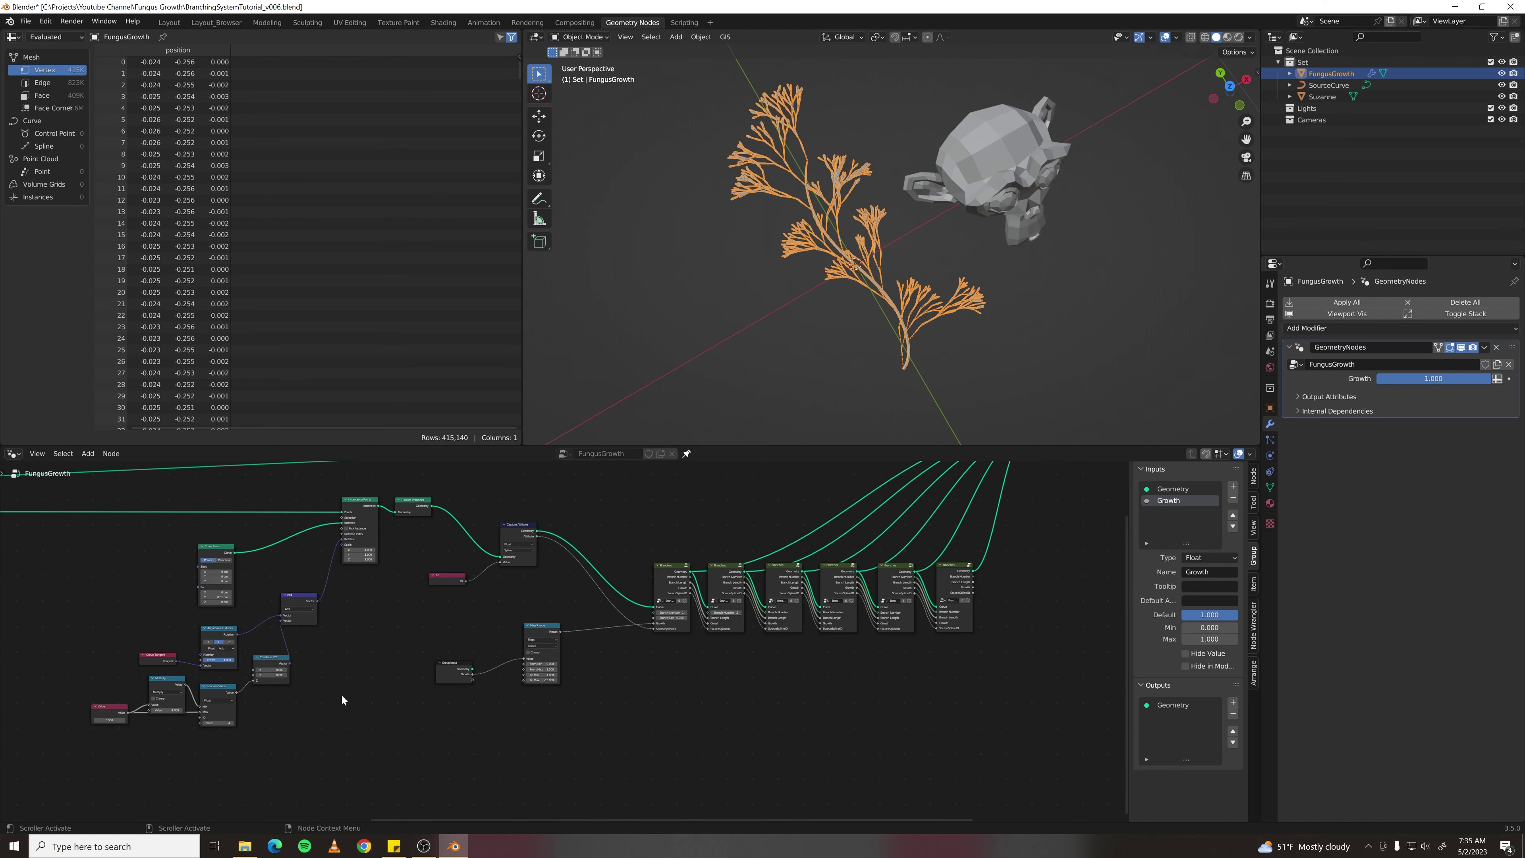
pyautogui.moveTo(342, 694); pyautogui.dragTo(734, 673, button='middle')
pyautogui.click(841, 654)
pyautogui.hotkey('shift', 'd')
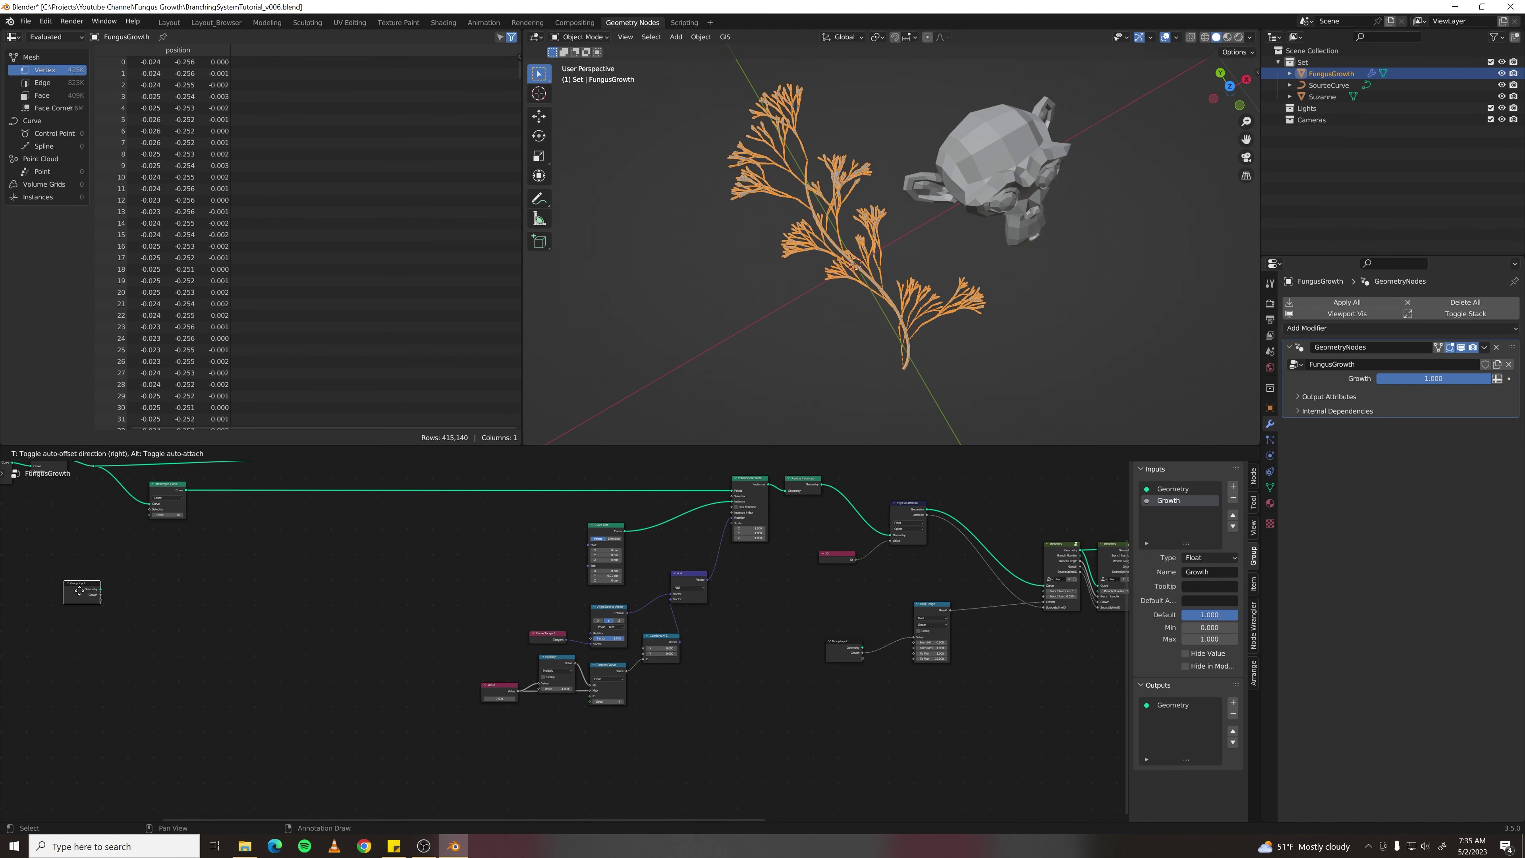
pyautogui.click(77, 594)
pyautogui.moveTo(150, 595); pyautogui.dragTo(808, 674, button='middle')
pyautogui.moveTo(747, 676); pyautogui.dragTo(517, 769)
pyautogui.scroll(7, 549, 726)
pyautogui.moveTo(363, 800); pyautogui.dragTo(607, 721, button='middle')
pyautogui.click(606, 721)
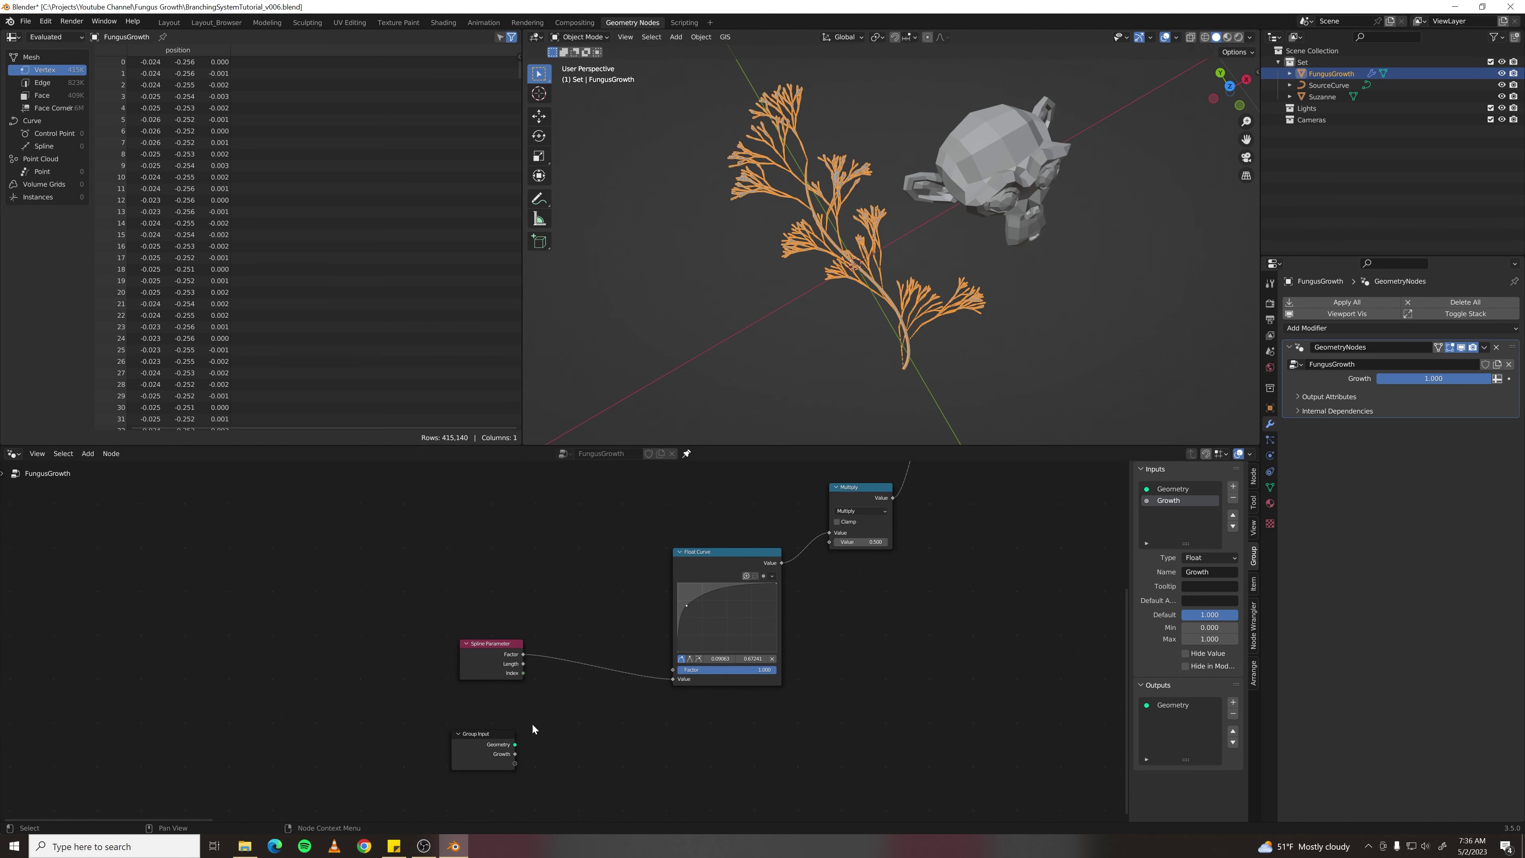
# - Insert a Math node set to Add between Spline Parameter and Float Curve, and feed Growth into its second value
pyautogui.press('F3')
pyautogui.write('math')
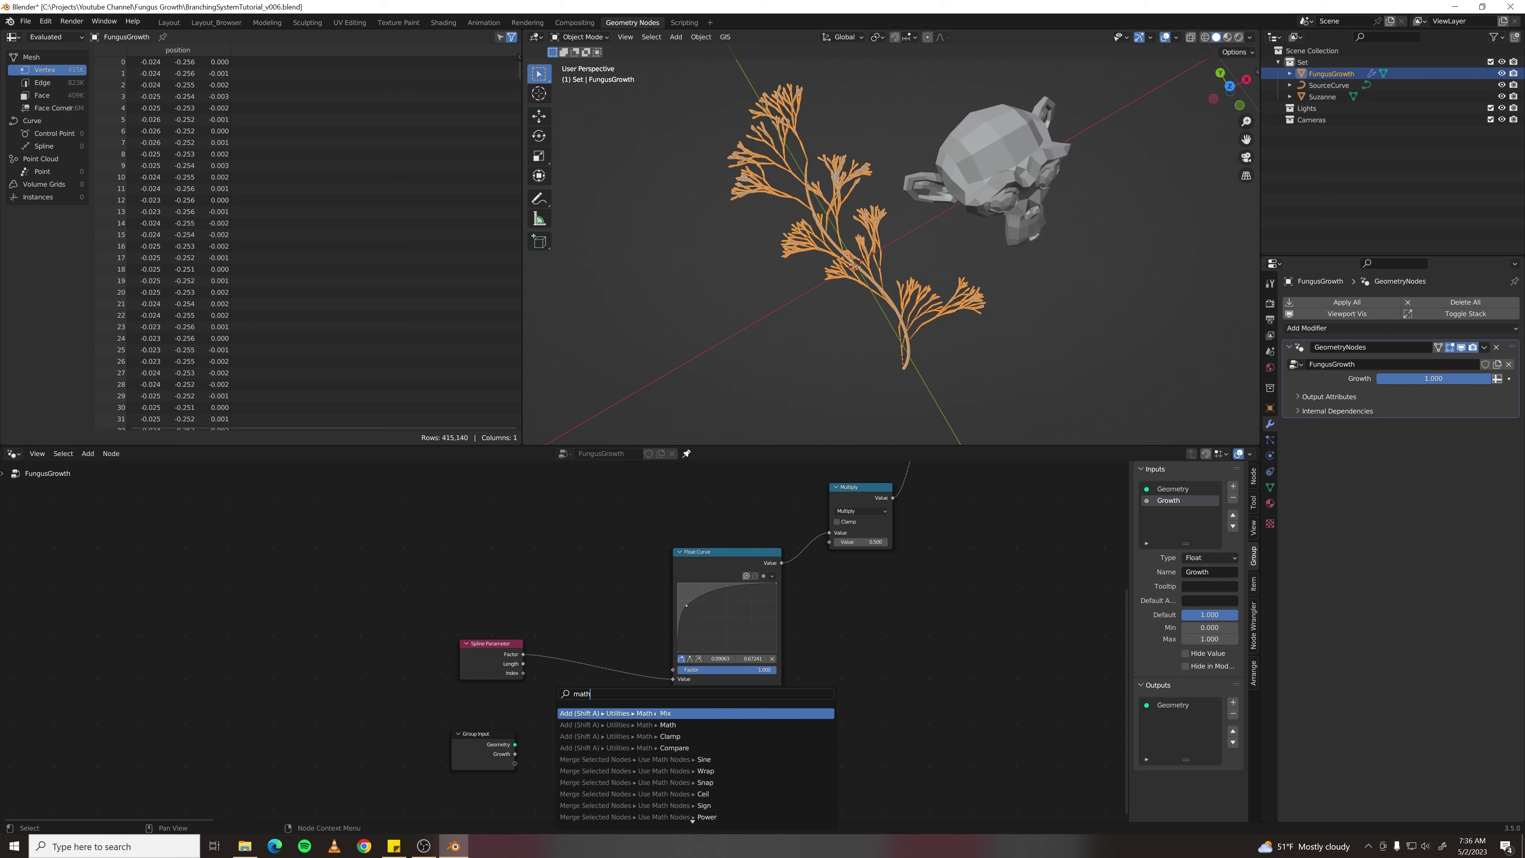
pyautogui.click(655, 725)
pyautogui.click(569, 655)
pyautogui.scroll(4, 511, 724)
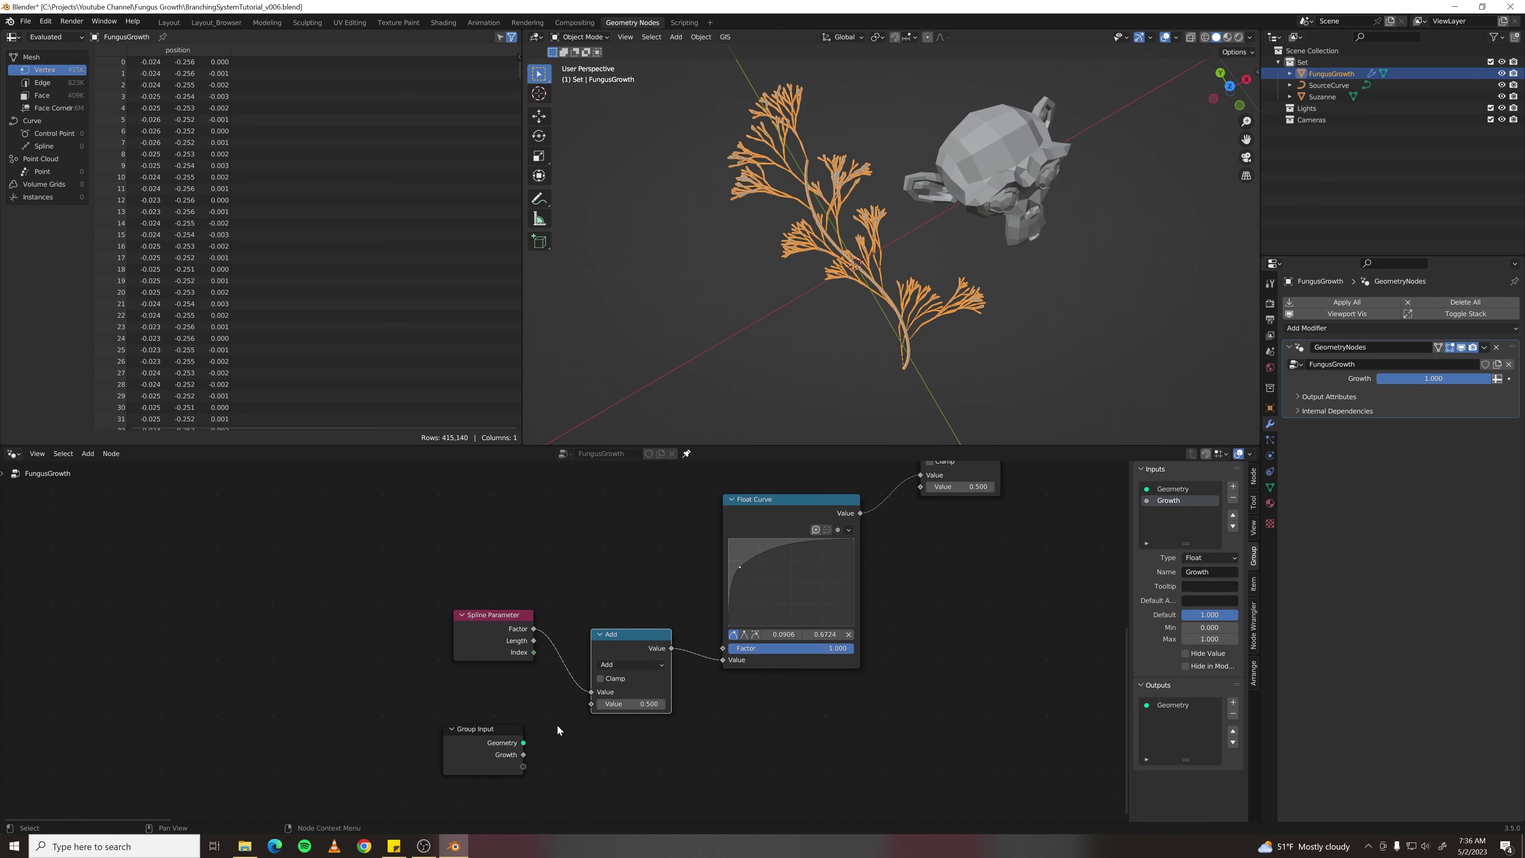
pyautogui.moveTo(522, 764); pyautogui.dragTo(589, 709)
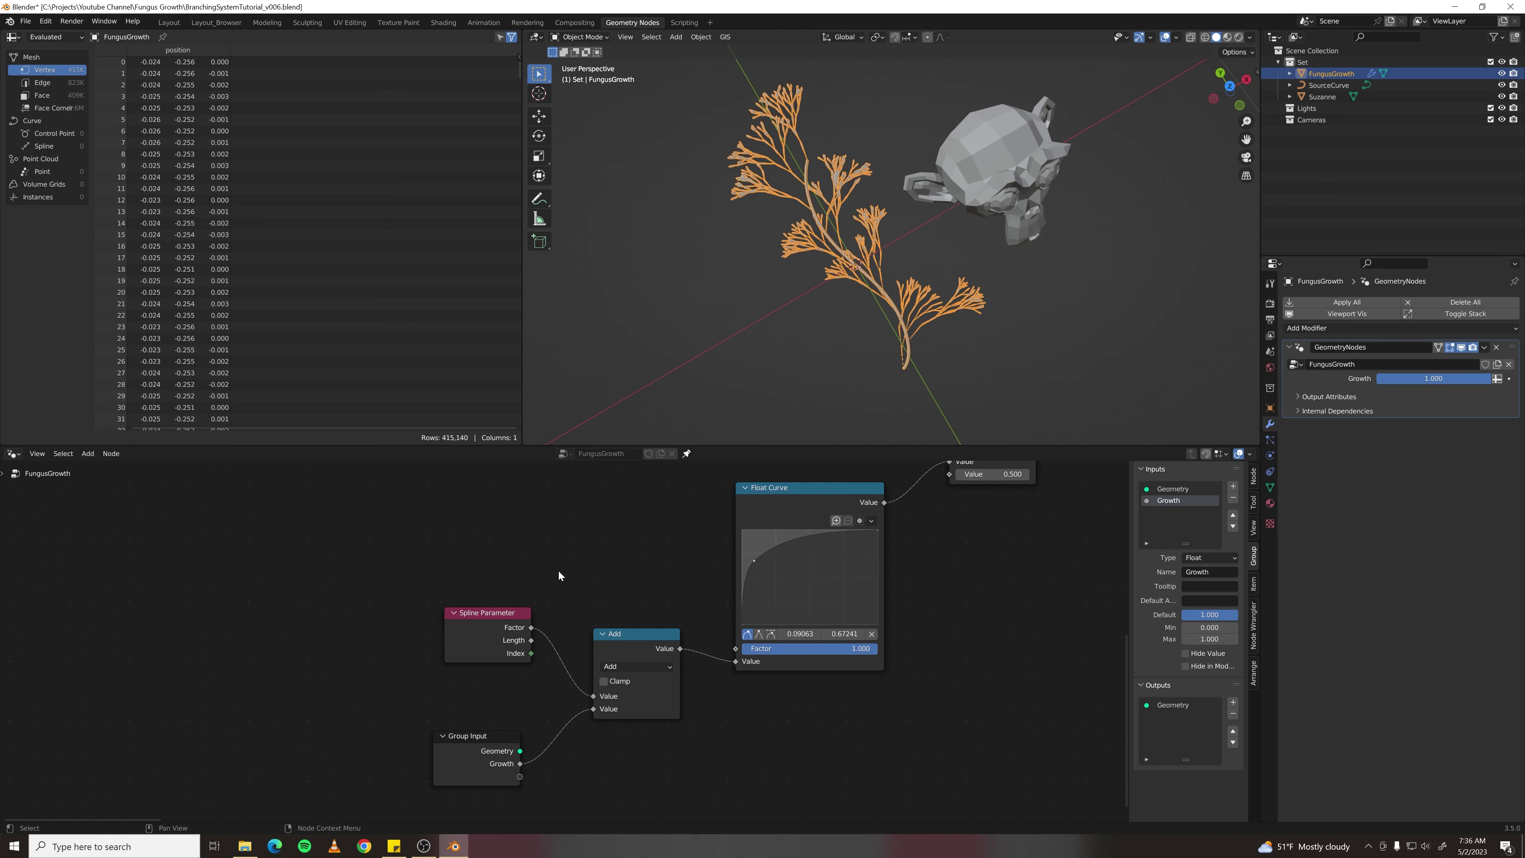
# - Insert a duplicate Add node between Spline Parameter and the existing Add, and set its second value to -1 with the modifier's Growth at 0
pyautogui.moveTo(496, 614); pyautogui.dragTo(373, 594)
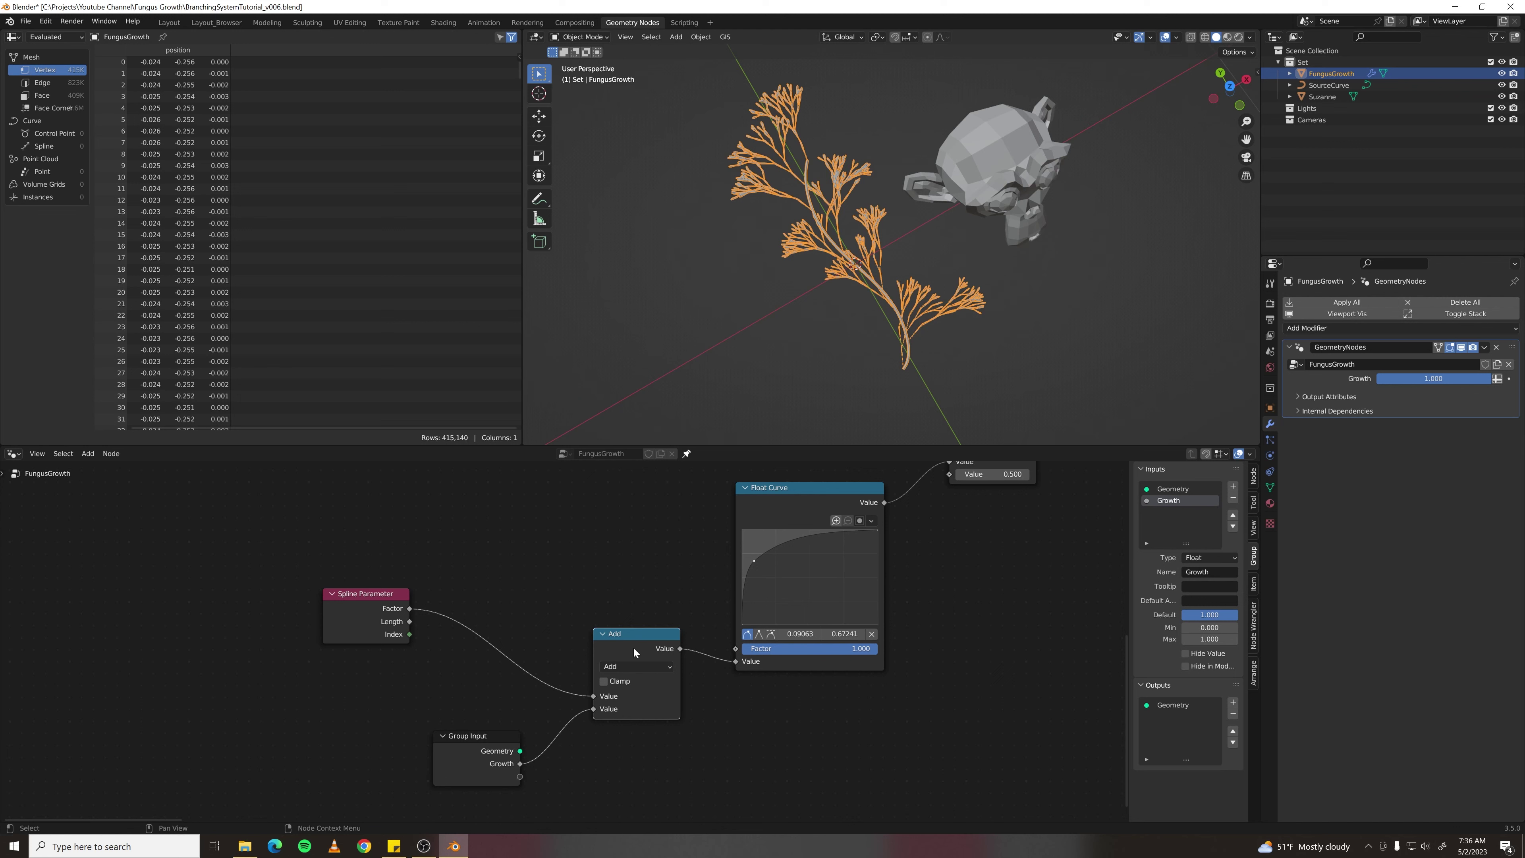
pyautogui.hotkey('shift', 'd')
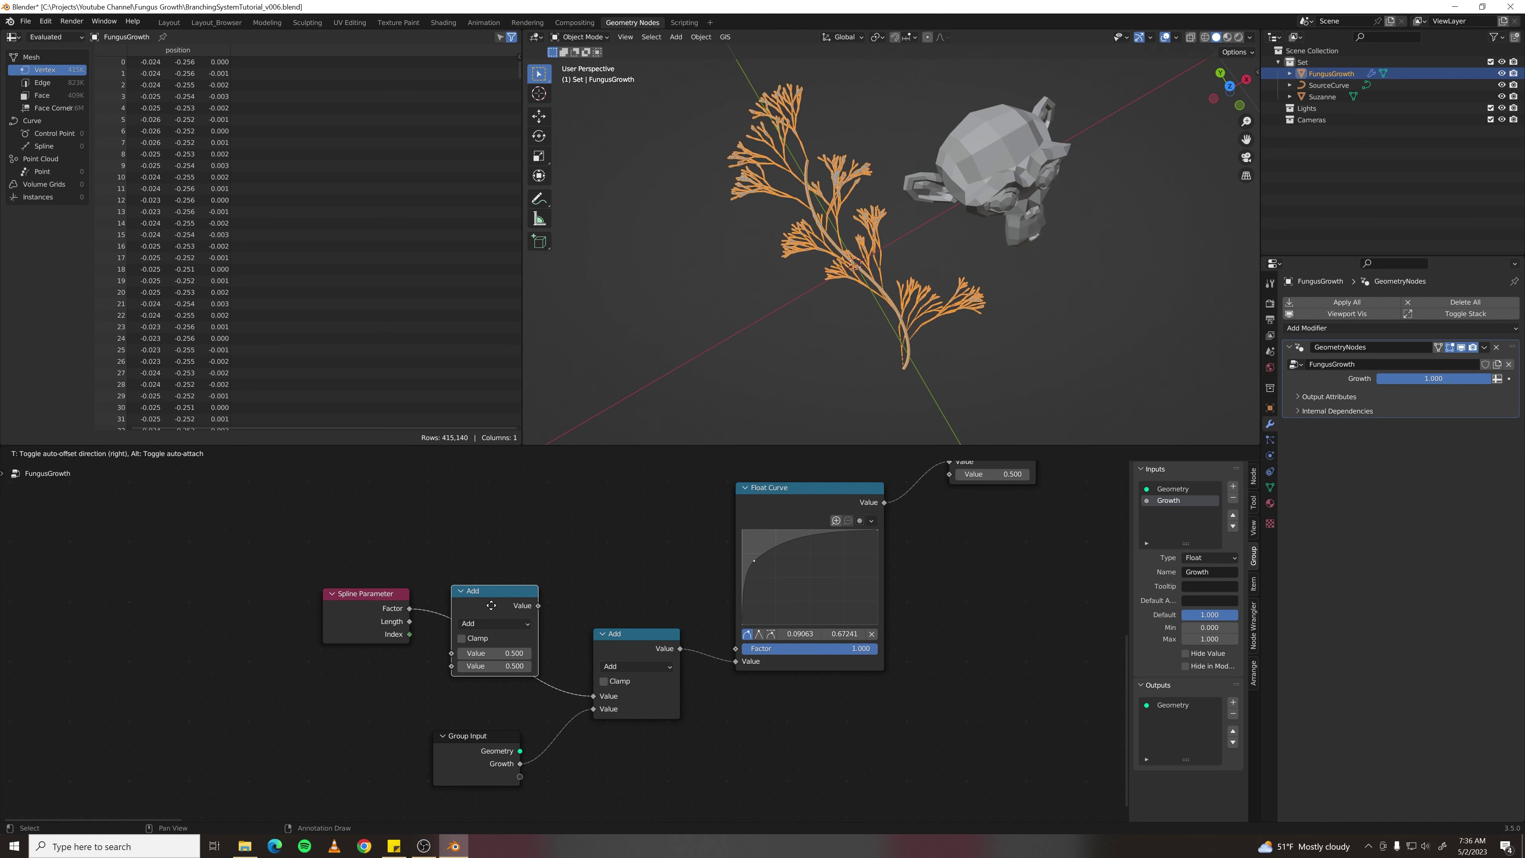
pyautogui.click(493, 610)
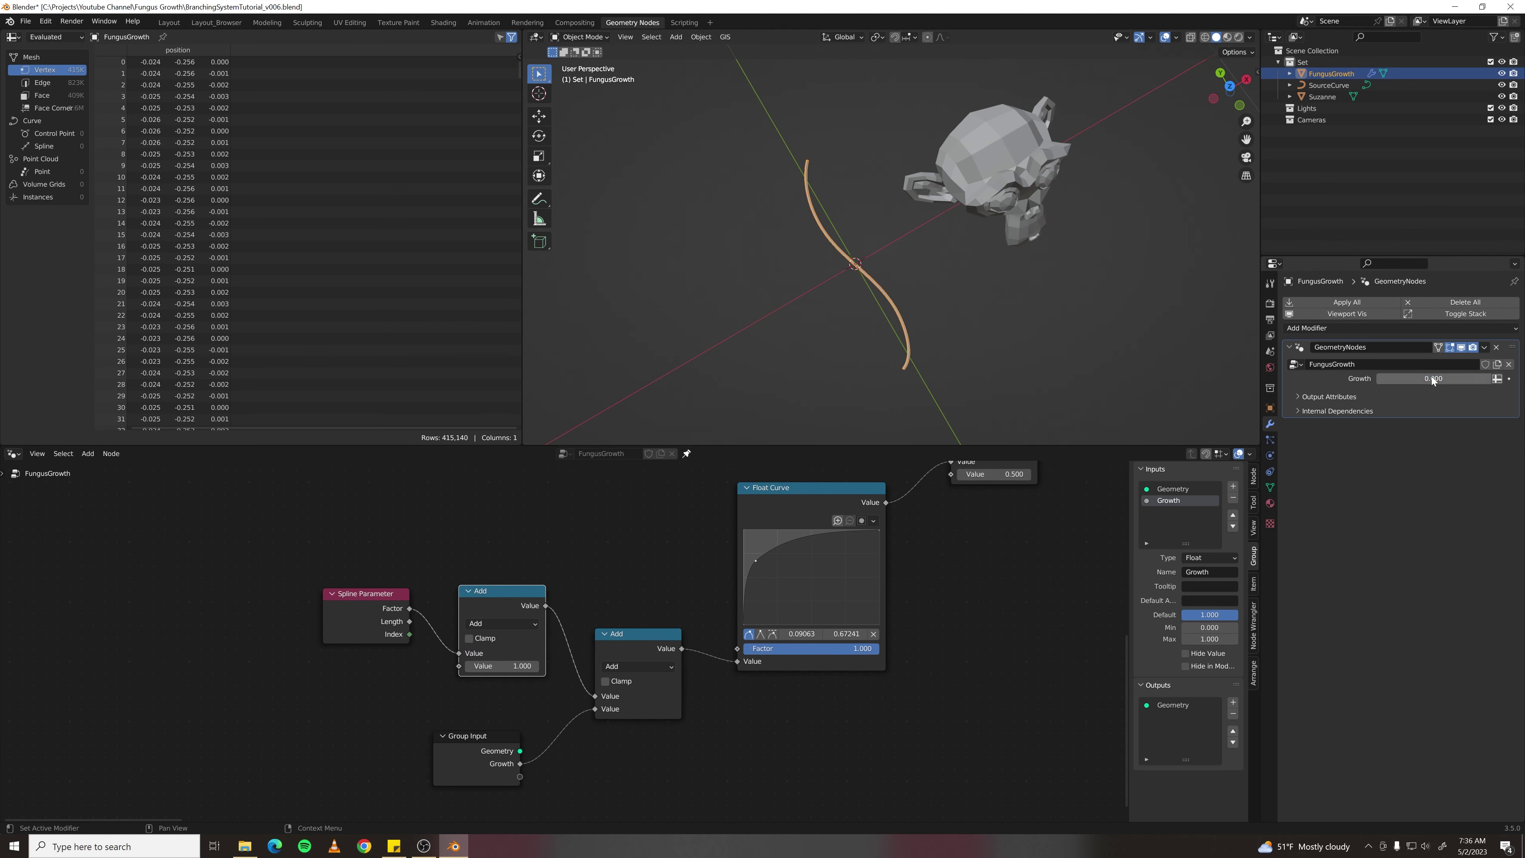
pyautogui.moveTo(1433, 380); pyautogui.dragTo(1378, 379)
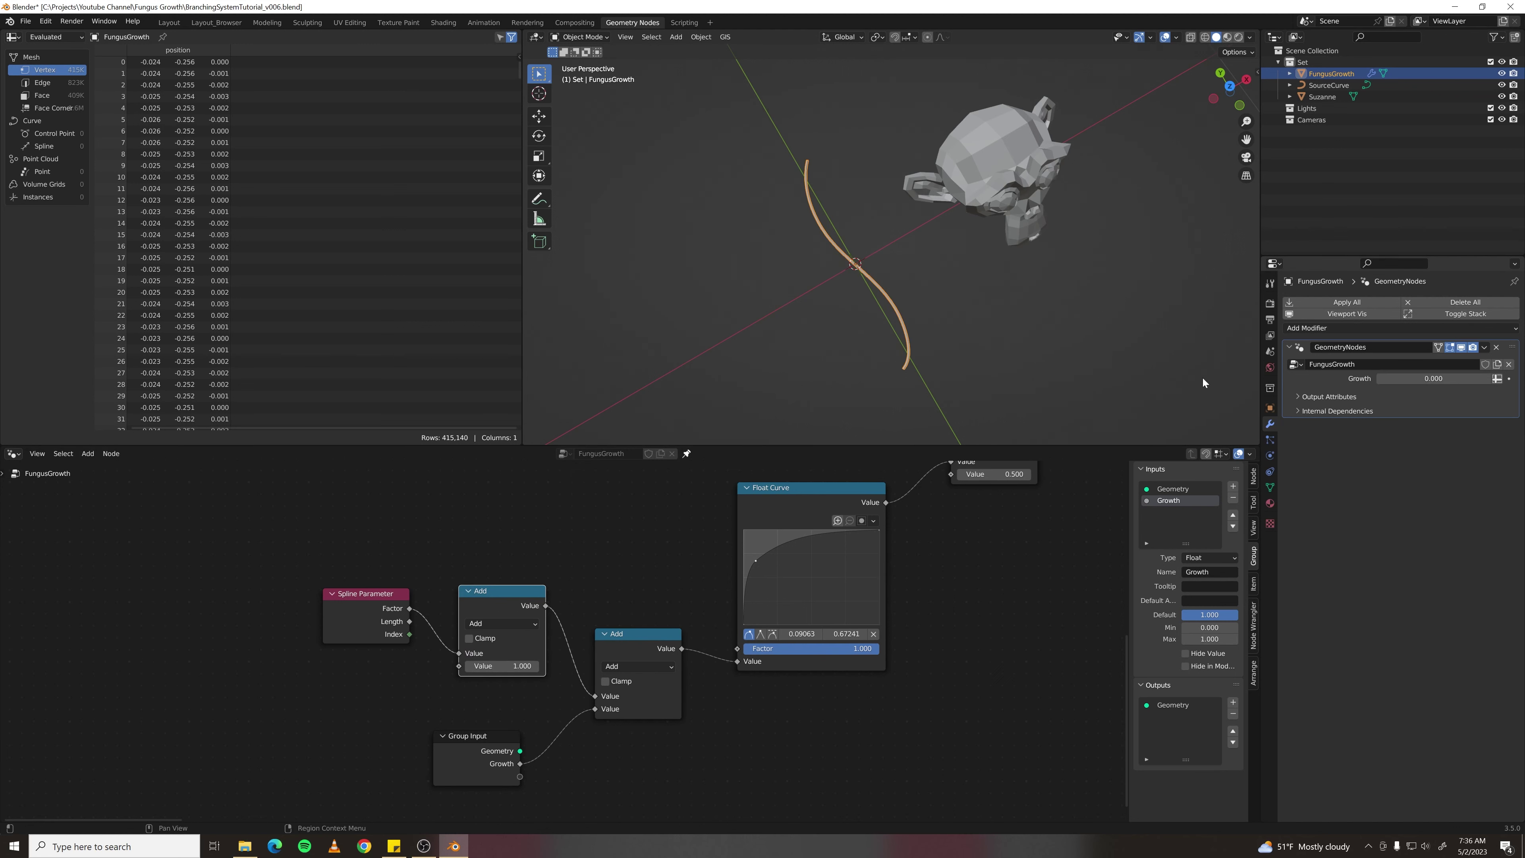
pyautogui.click(504, 666)
pyautogui.write('-1')
pyautogui.press('Return')
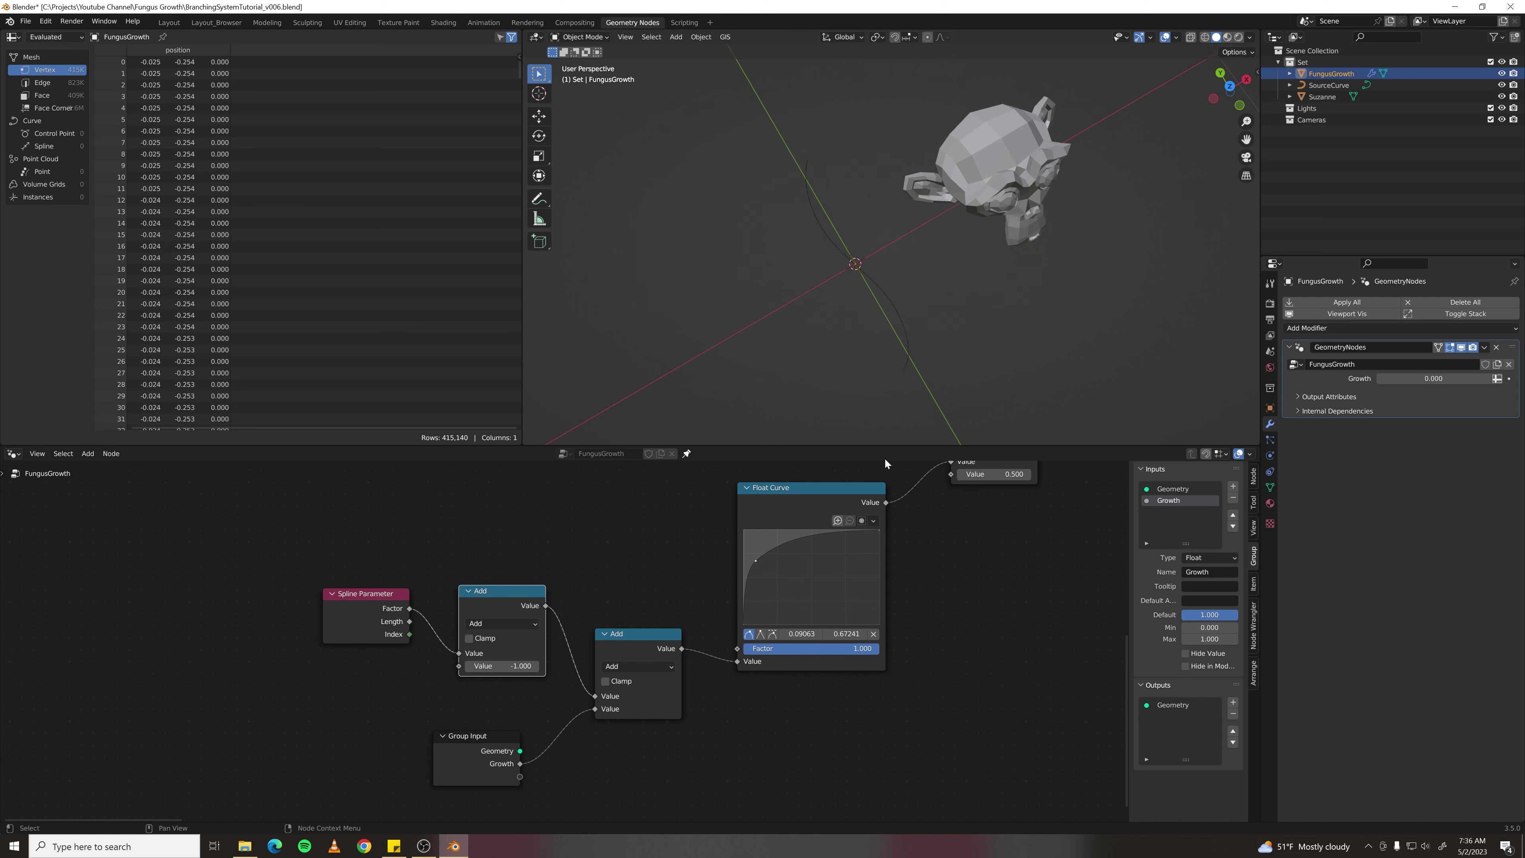
# - Scrub the modifier's Growth to about 0.58 to check how the source stem grows
pyautogui.moveTo(1417, 379)
pyautogui.mouseDown()
pyautogui.moveTo(1515, 378)
pyautogui.moveTo(1394, 379)
pyautogui.moveTo(1444, 379)
pyautogui.mouseUp()
pyautogui.click(579, 774)
pyautogui.moveTo(291, 551)
pyautogui.mouseDown()
pyautogui.moveTo(365, 663)
pyautogui.moveTo(291, 565)
pyautogui.mouseUp()
# - Raise the second value of the Add node after Spline Parameter to -0.6 and bring the modifier's Growth up to 1
pyautogui.scroll(1, 474, 669)
pyautogui.scroll(1, 474, 673)
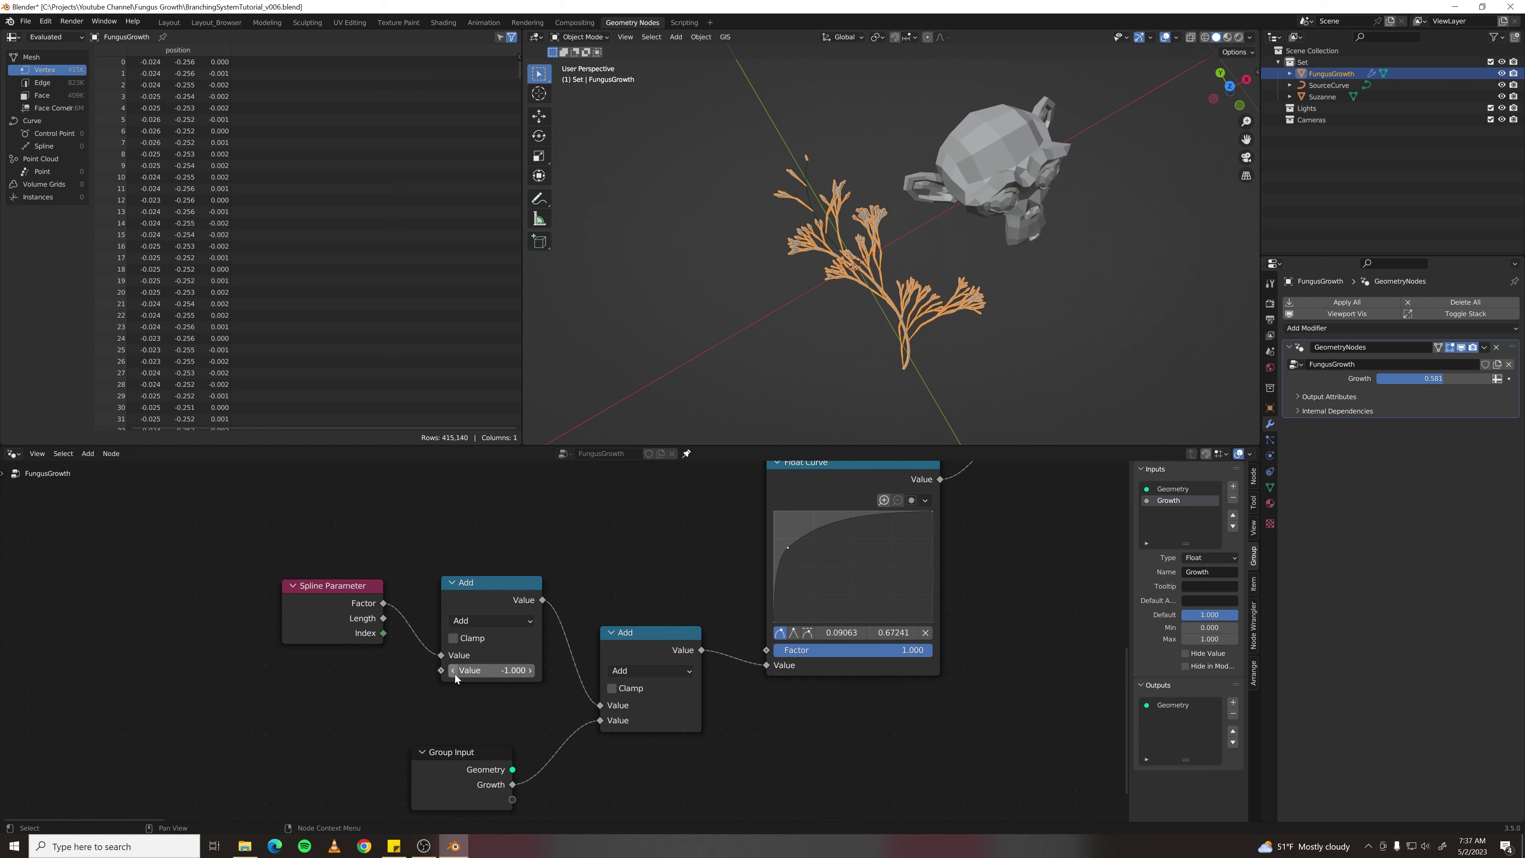
pyautogui.click(530, 671)
pyautogui.click(531, 670)
pyautogui.click(531, 671)
pyautogui.click(531, 671)
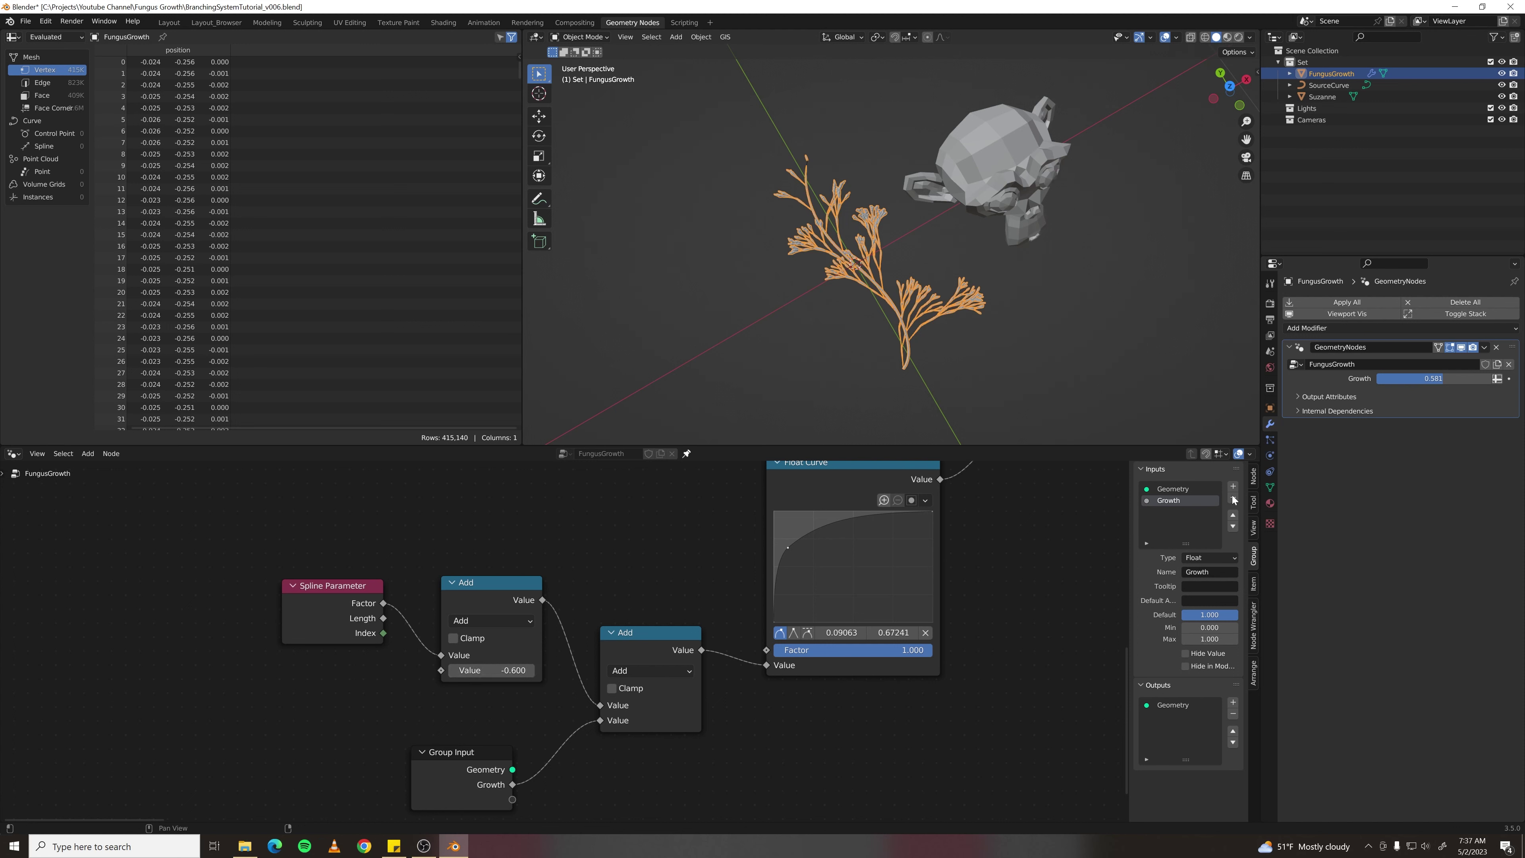
pyautogui.moveTo(1441, 386); pyautogui.dragTo(1478, 379)
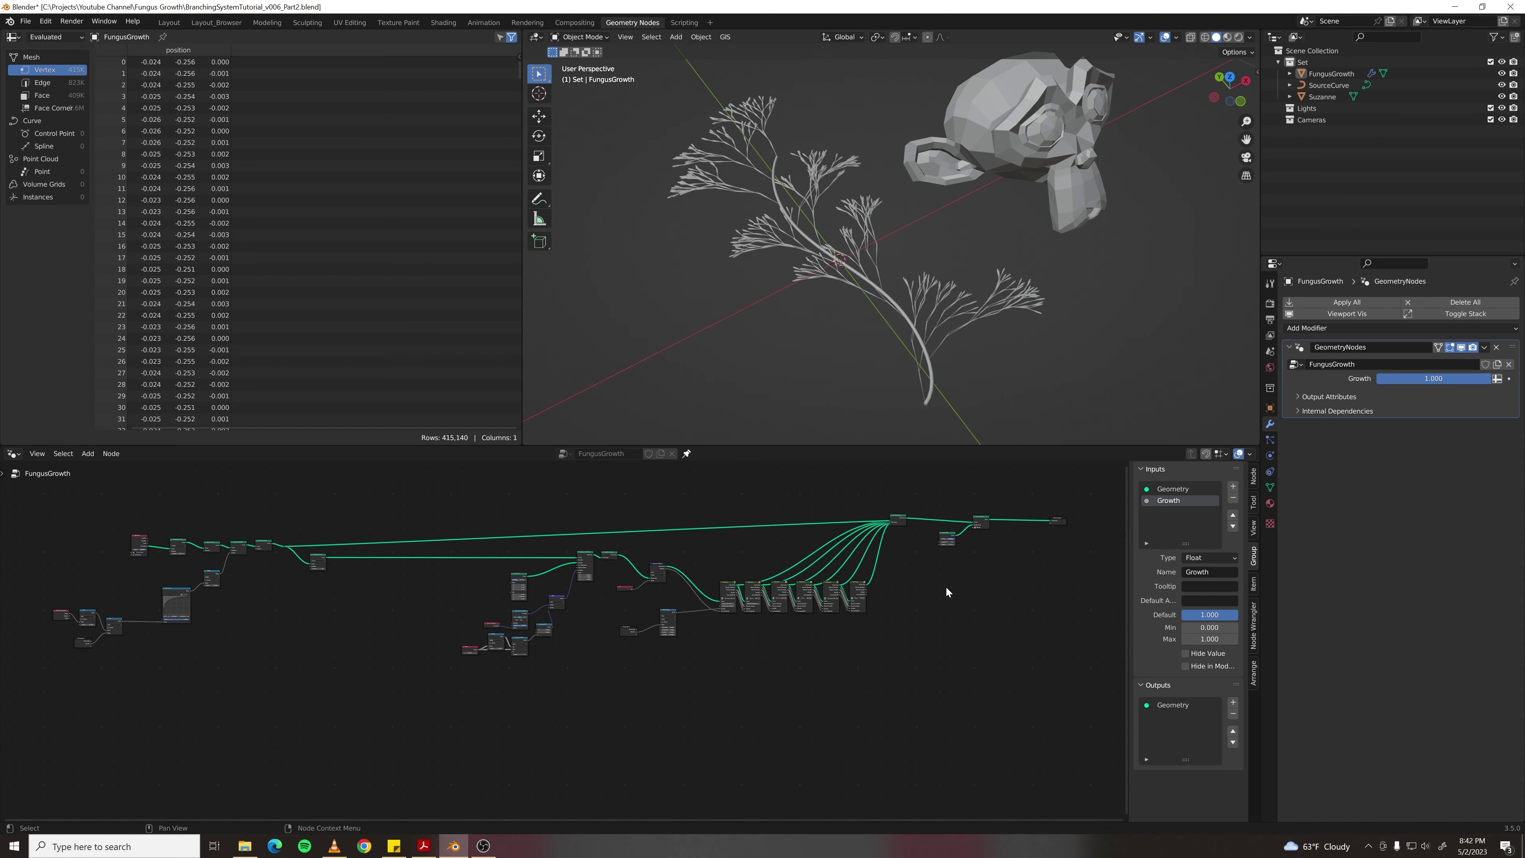
# - Create a collection named Surface Objects and move Suzanne into it
pyautogui.click(1515, 37)
pyautogui.doubleClick(1332, 130)
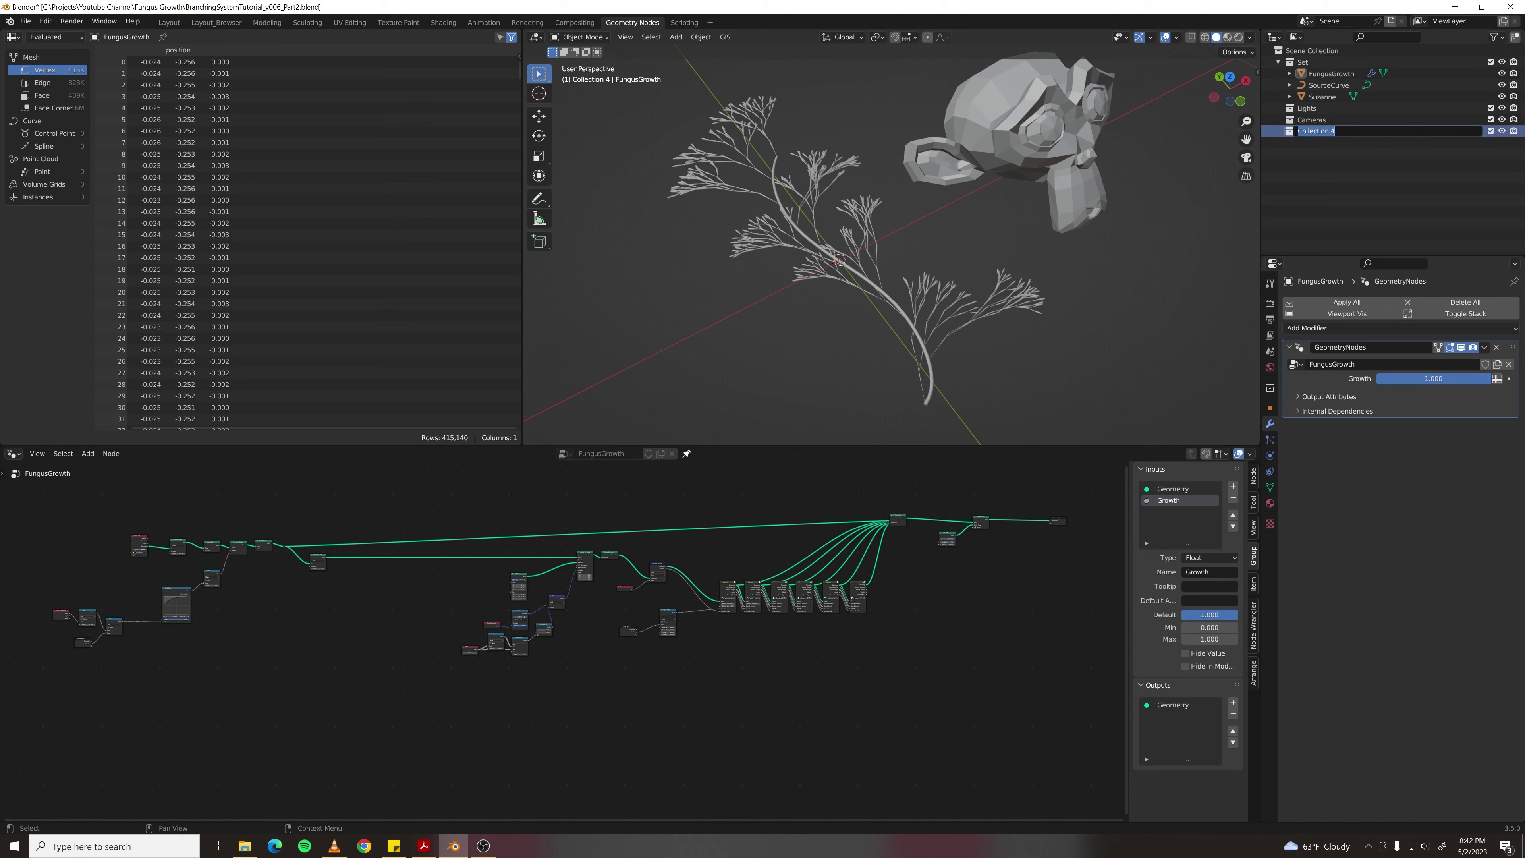
pyautogui.write('Surface Objects')
pyautogui.press('Return')
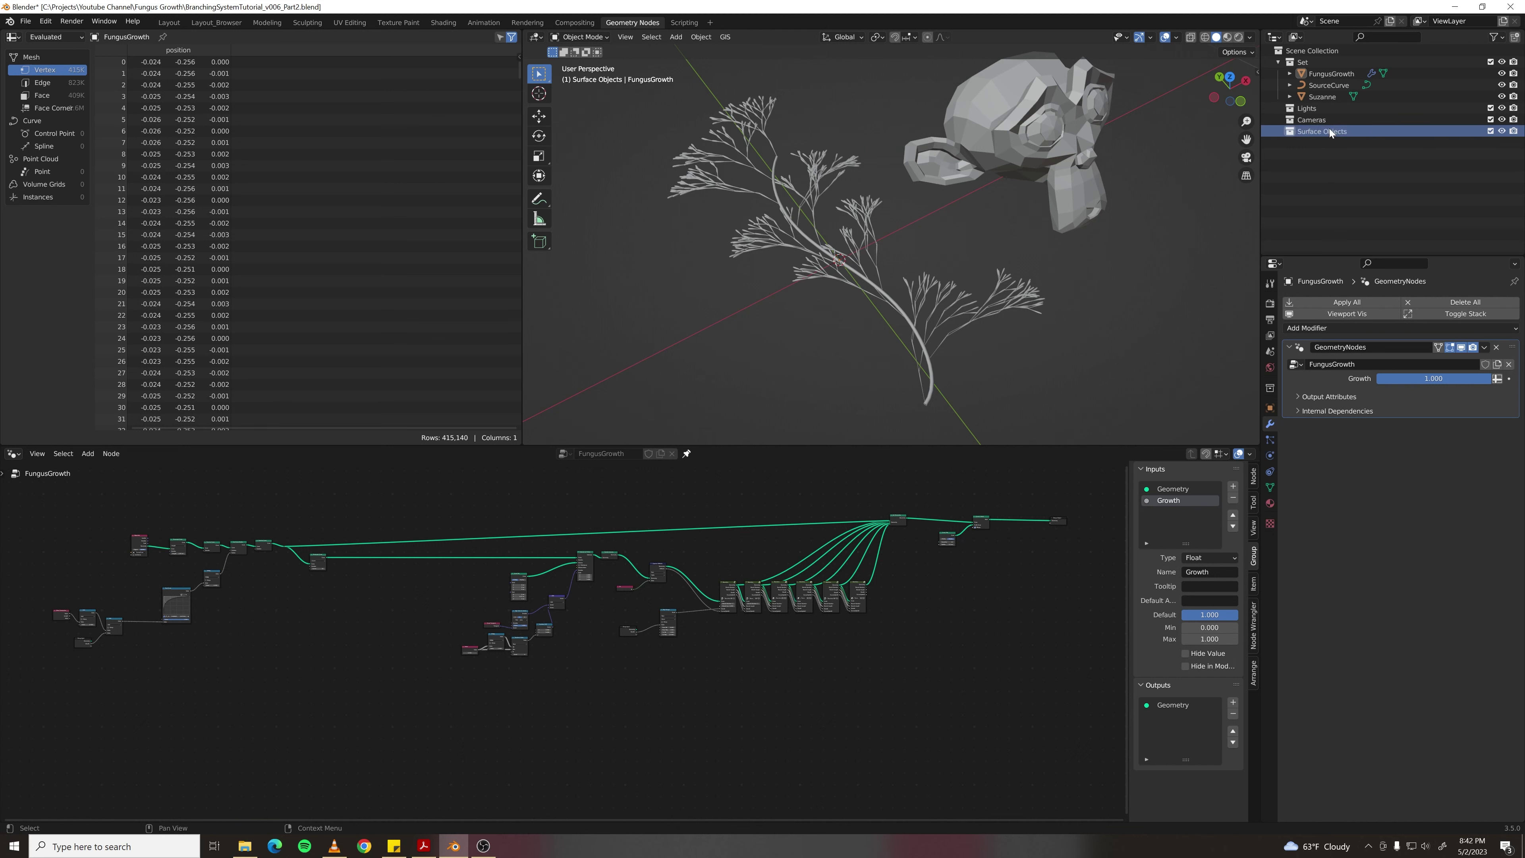
pyautogui.click(1327, 97)
pyautogui.moveTo(1327, 97); pyautogui.dragTo(1331, 132)
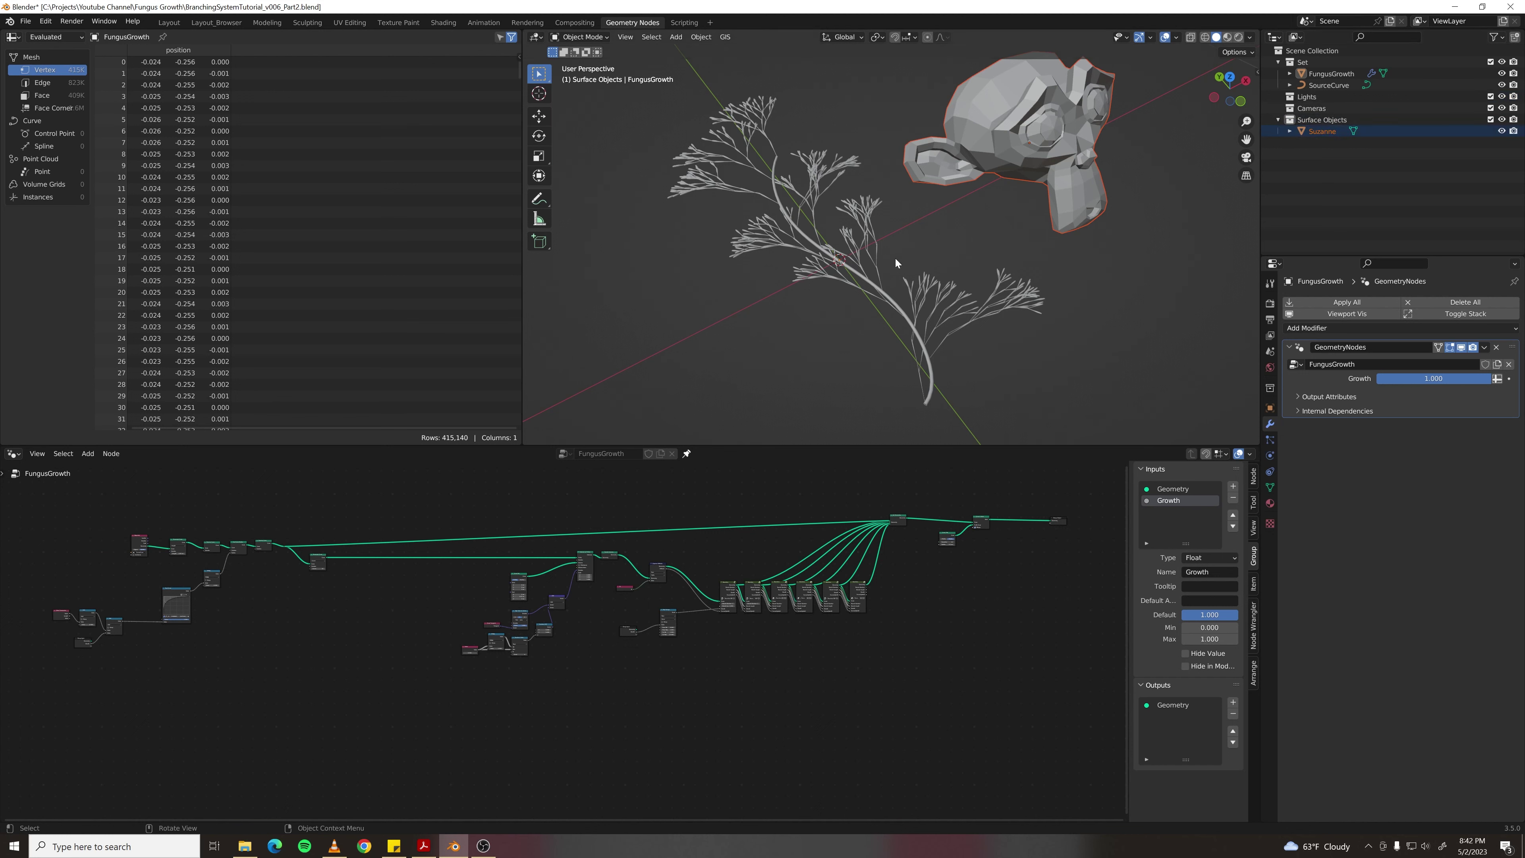
# - Add a plane mesh to the Surface Objects collection
pyautogui.hotkey('shift', 'a')
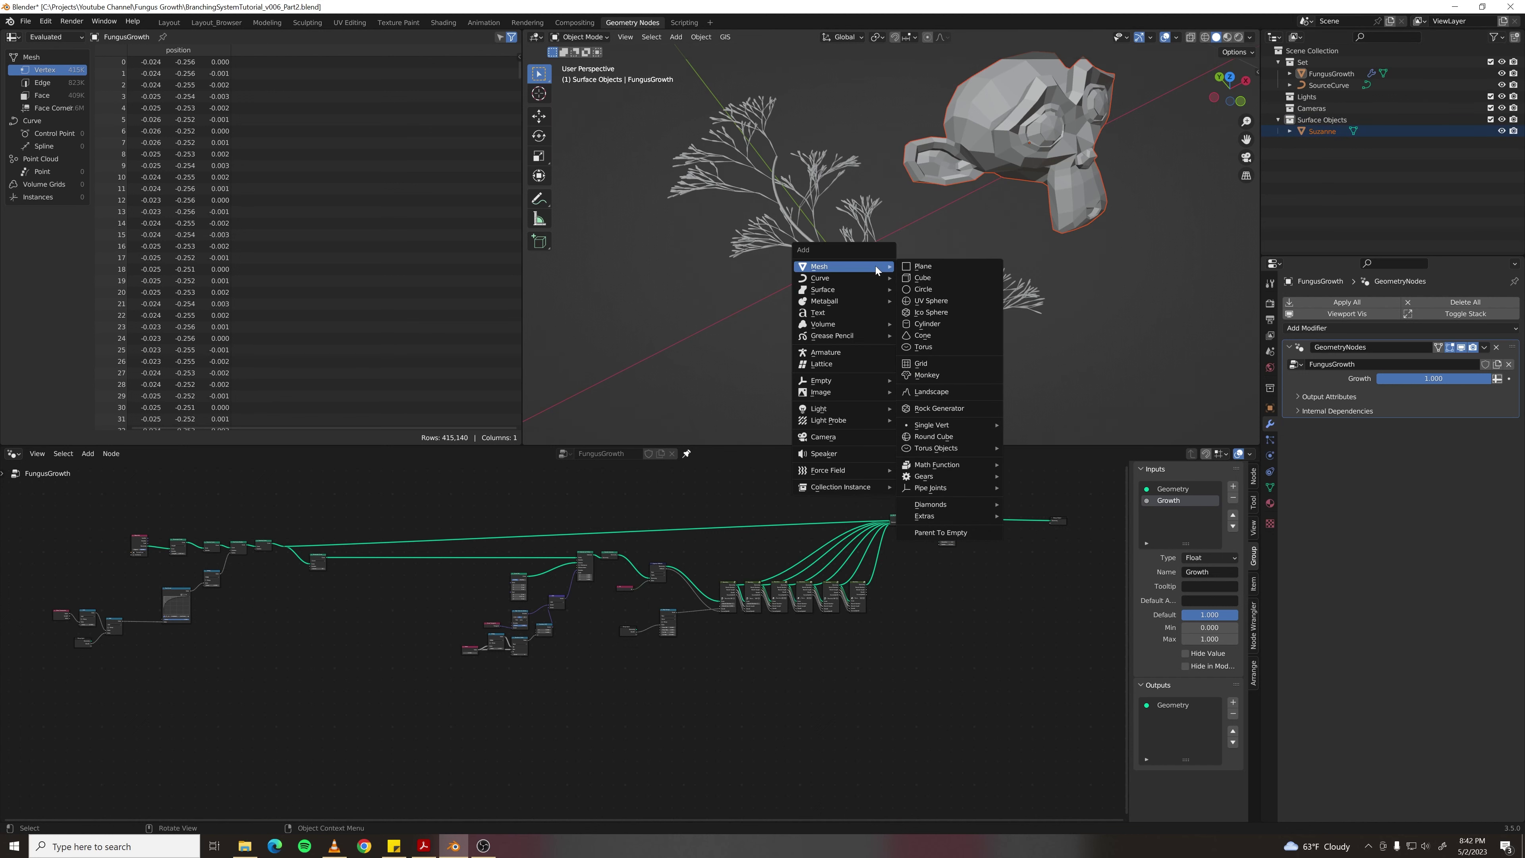
pyautogui.click(911, 268)
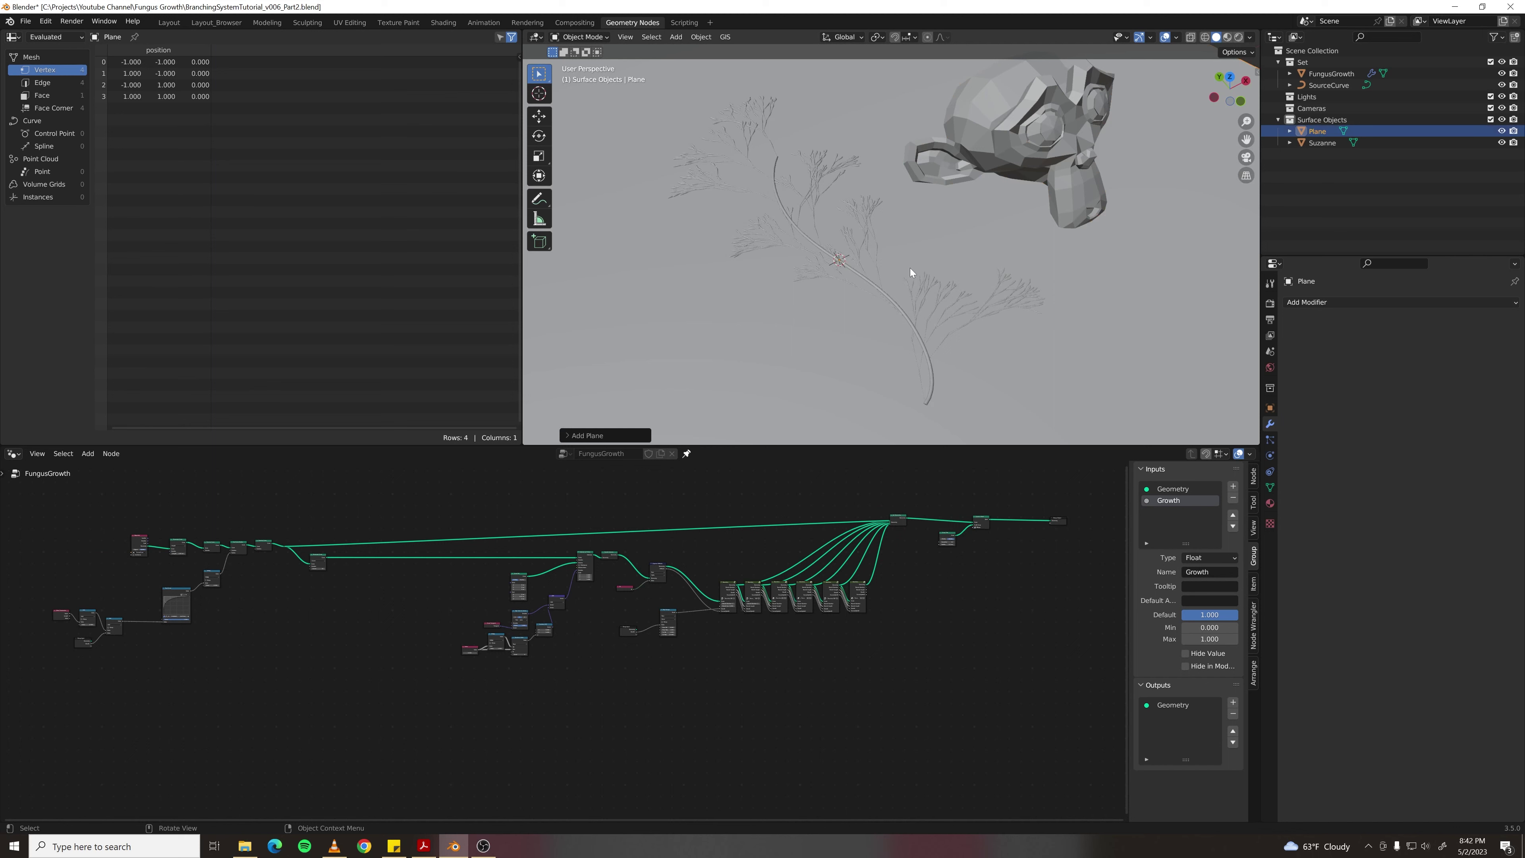
# - Select the FungusGrowth object and go to the end of its node tree near the Group Output
pyautogui.click(798, 215)
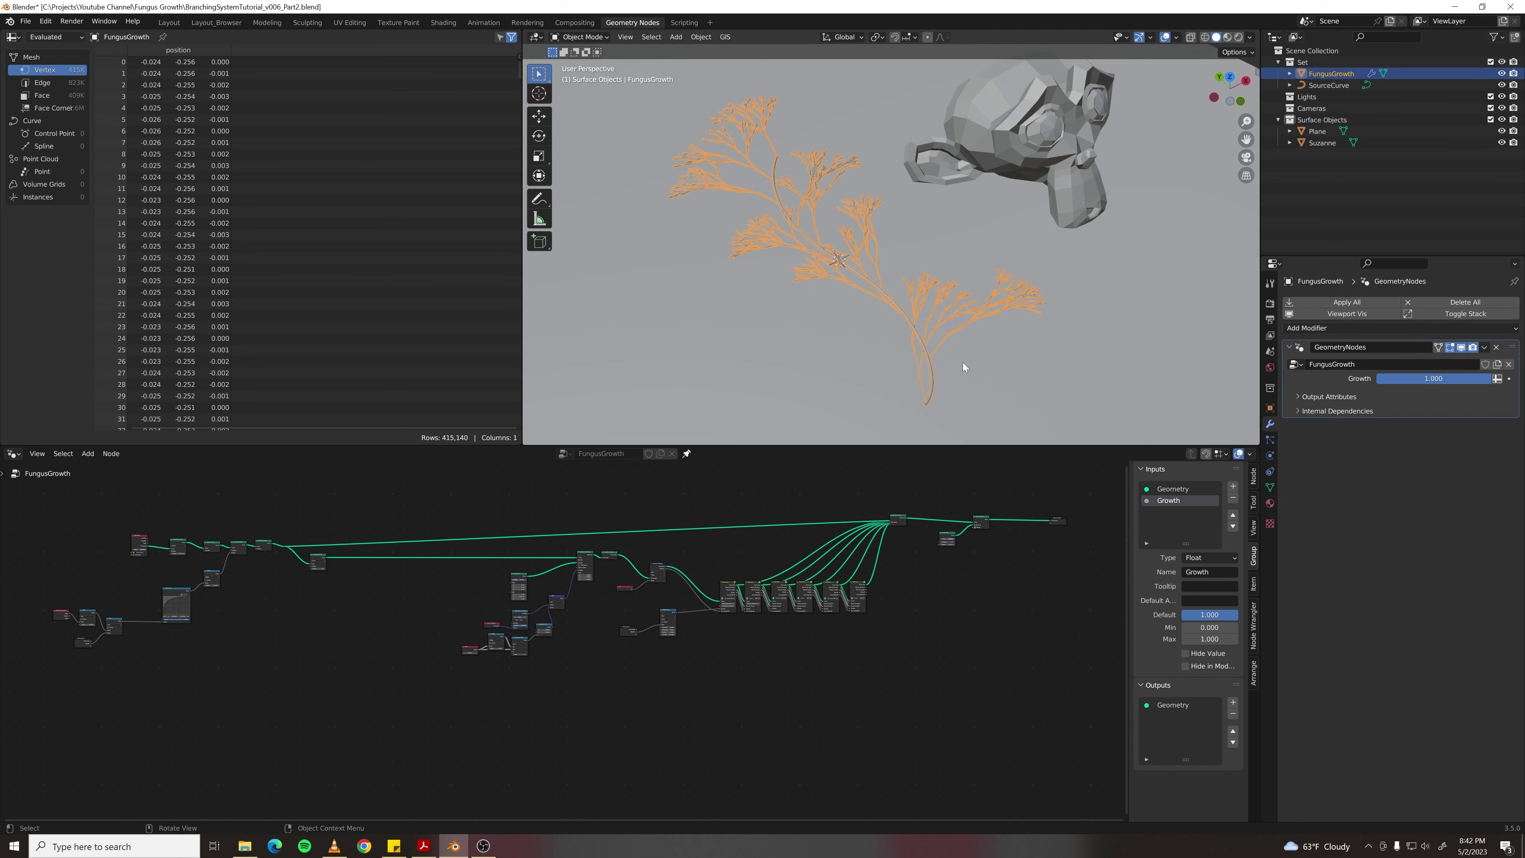
pyautogui.moveTo(987, 564); pyautogui.dragTo(657, 641, button='middle')
pyautogui.scroll(7, 790, 567)
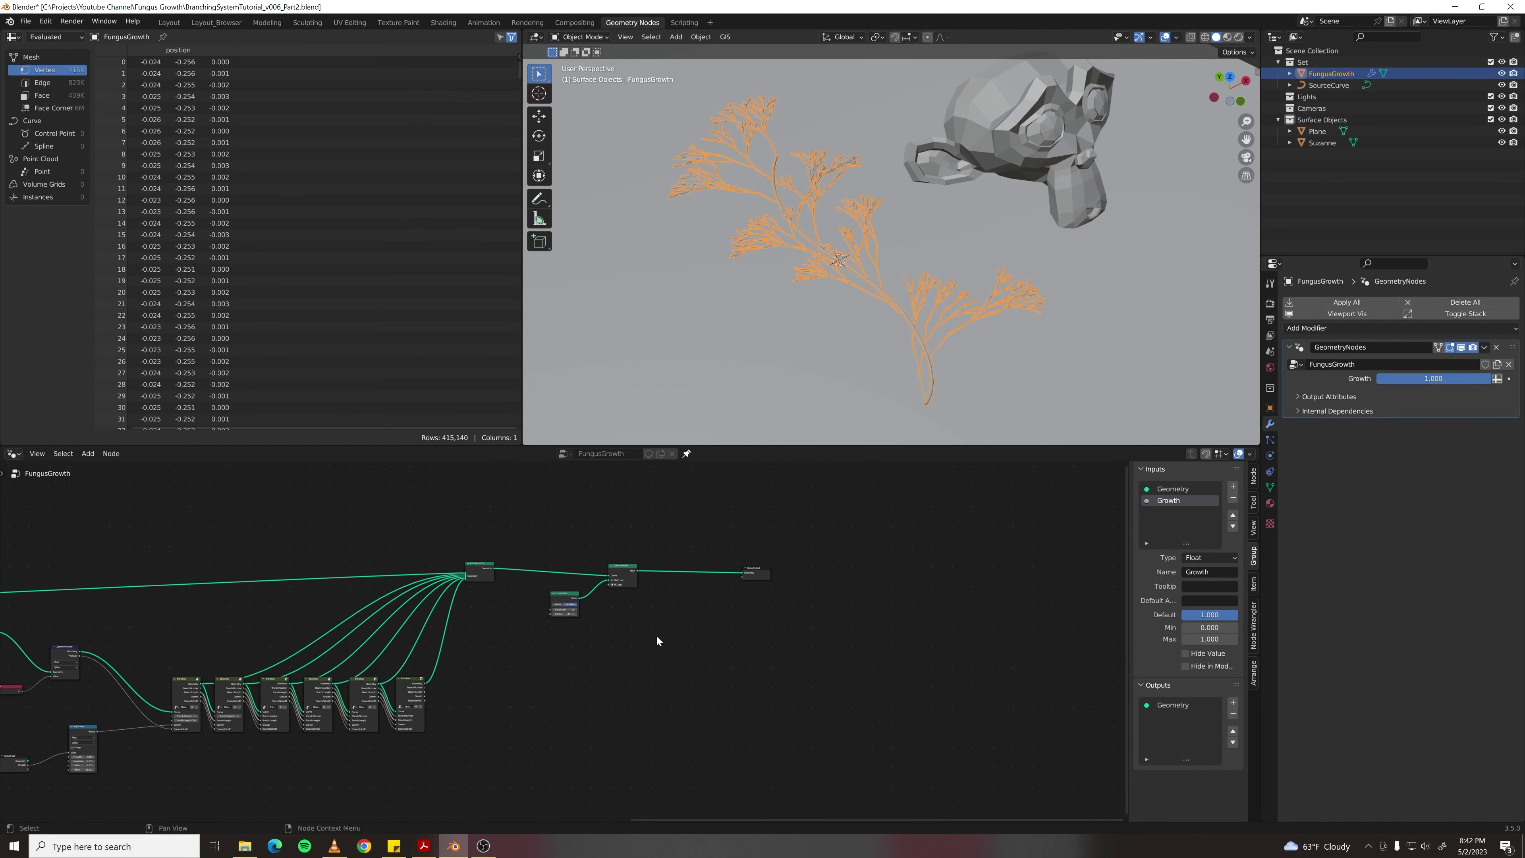
# - Create a new material for FungusGrowth and set its viewport display color to orange
pyautogui.scroll(2, 657, 640)
pyautogui.click(1269, 504)
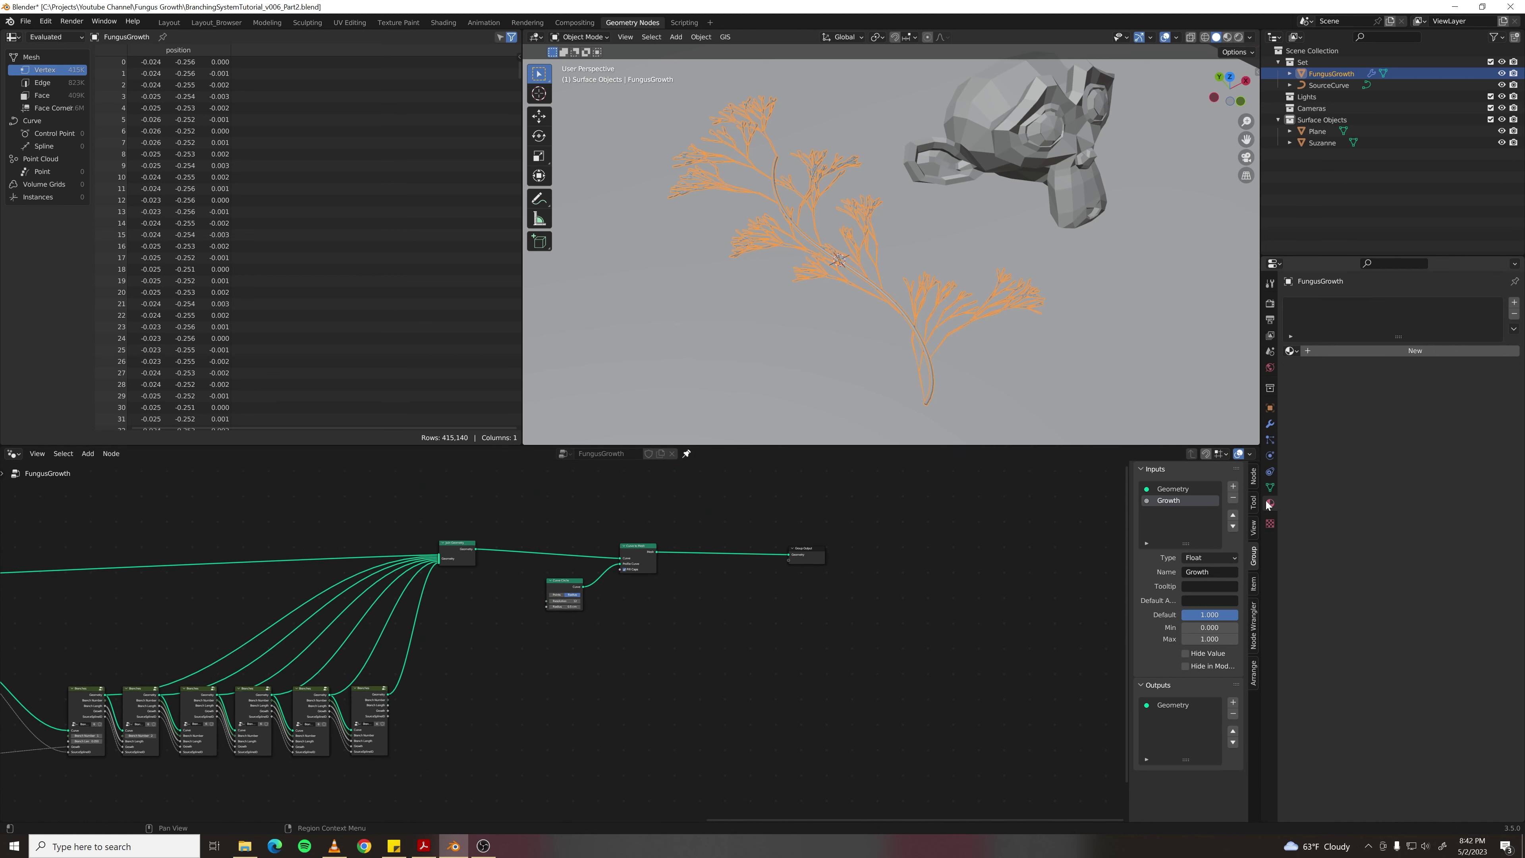
pyautogui.click(1404, 349)
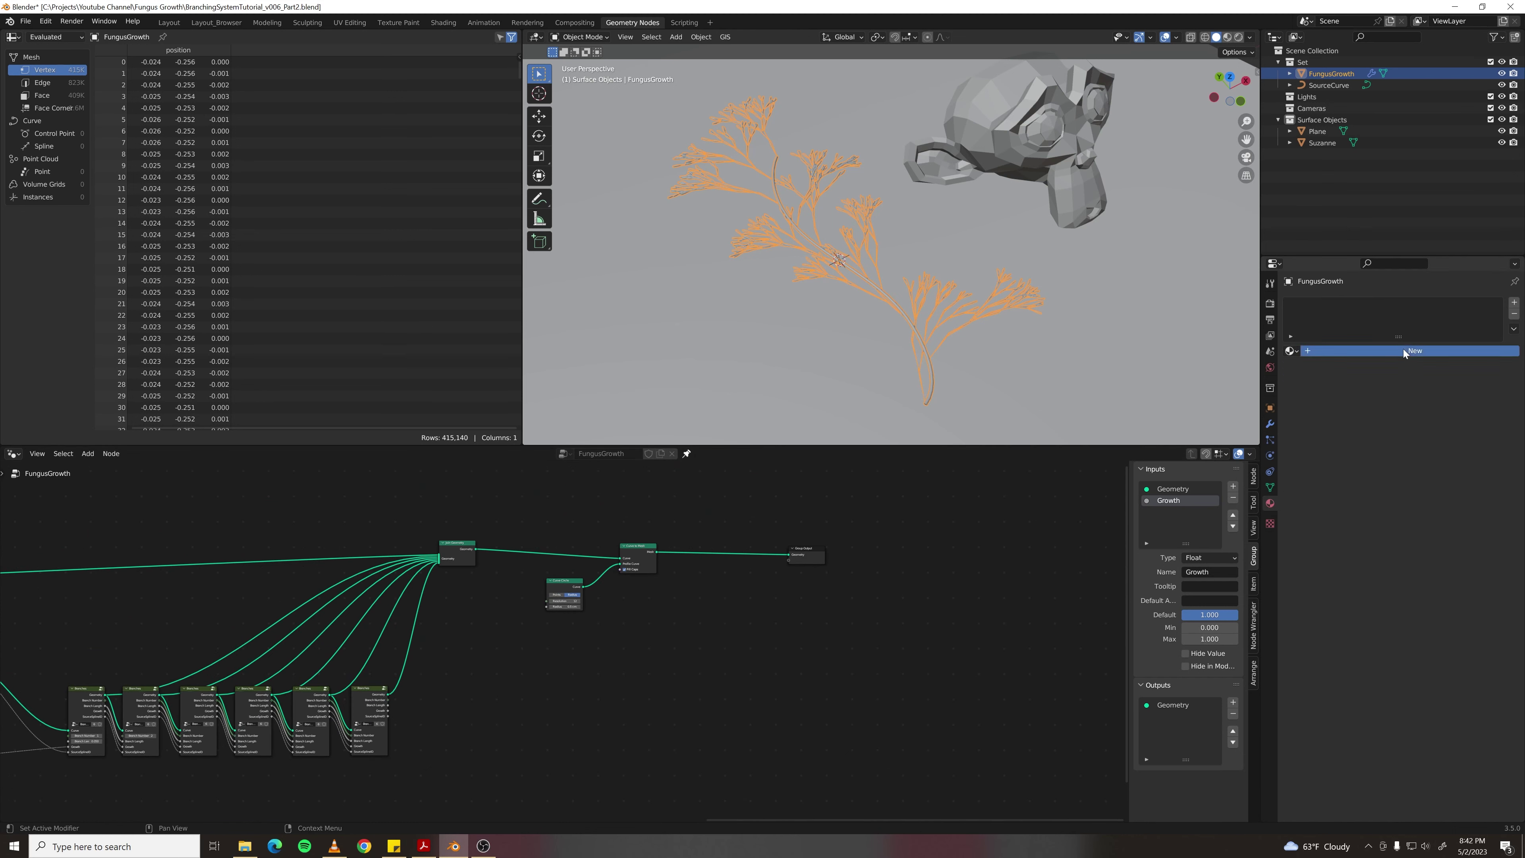
pyautogui.scroll(-1, 1365, 660)
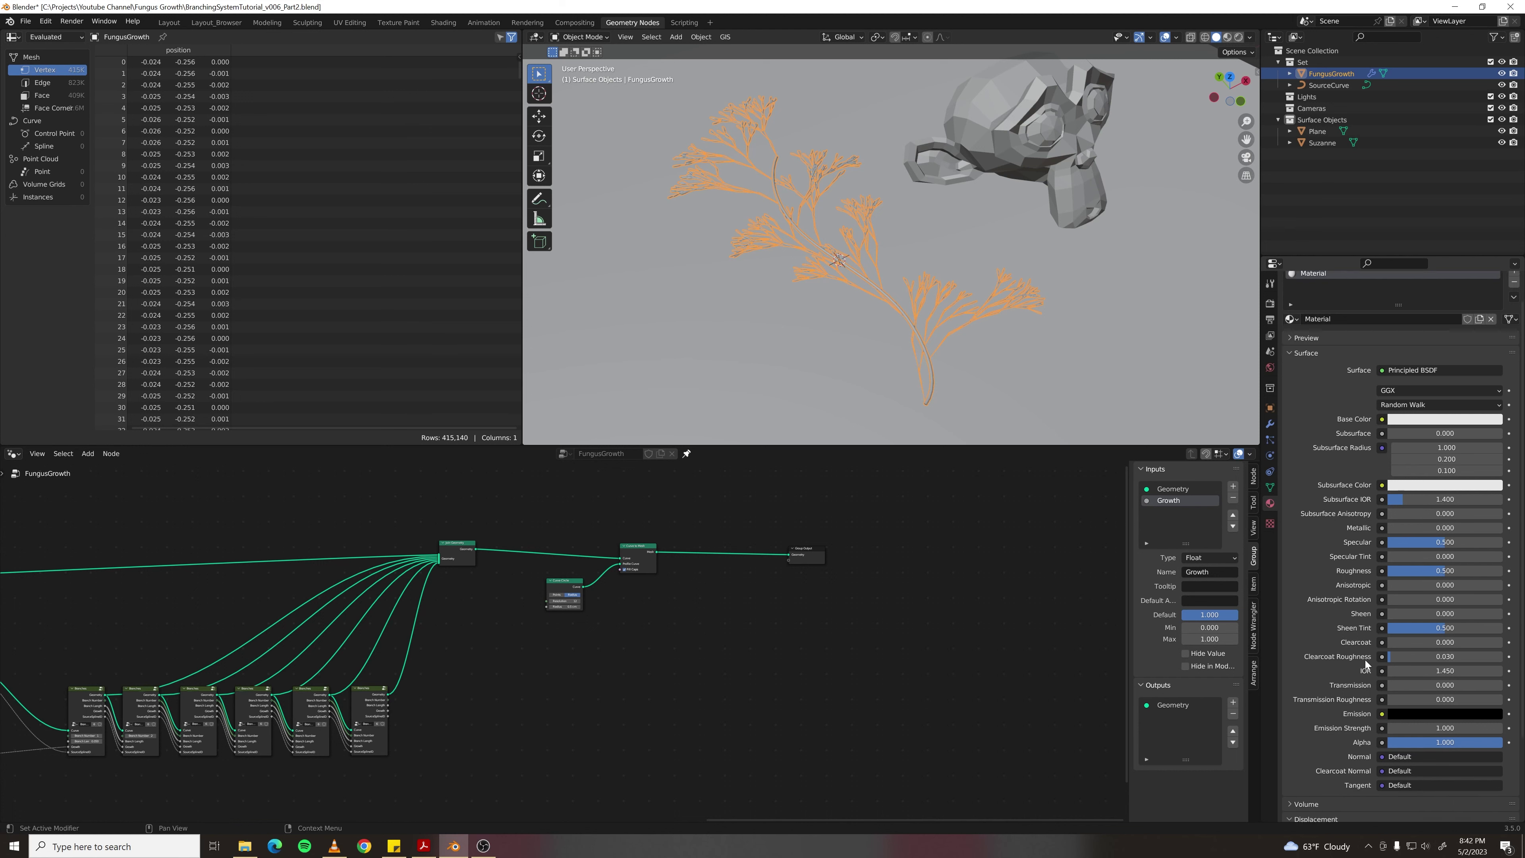
pyautogui.scroll(-4, 1366, 660)
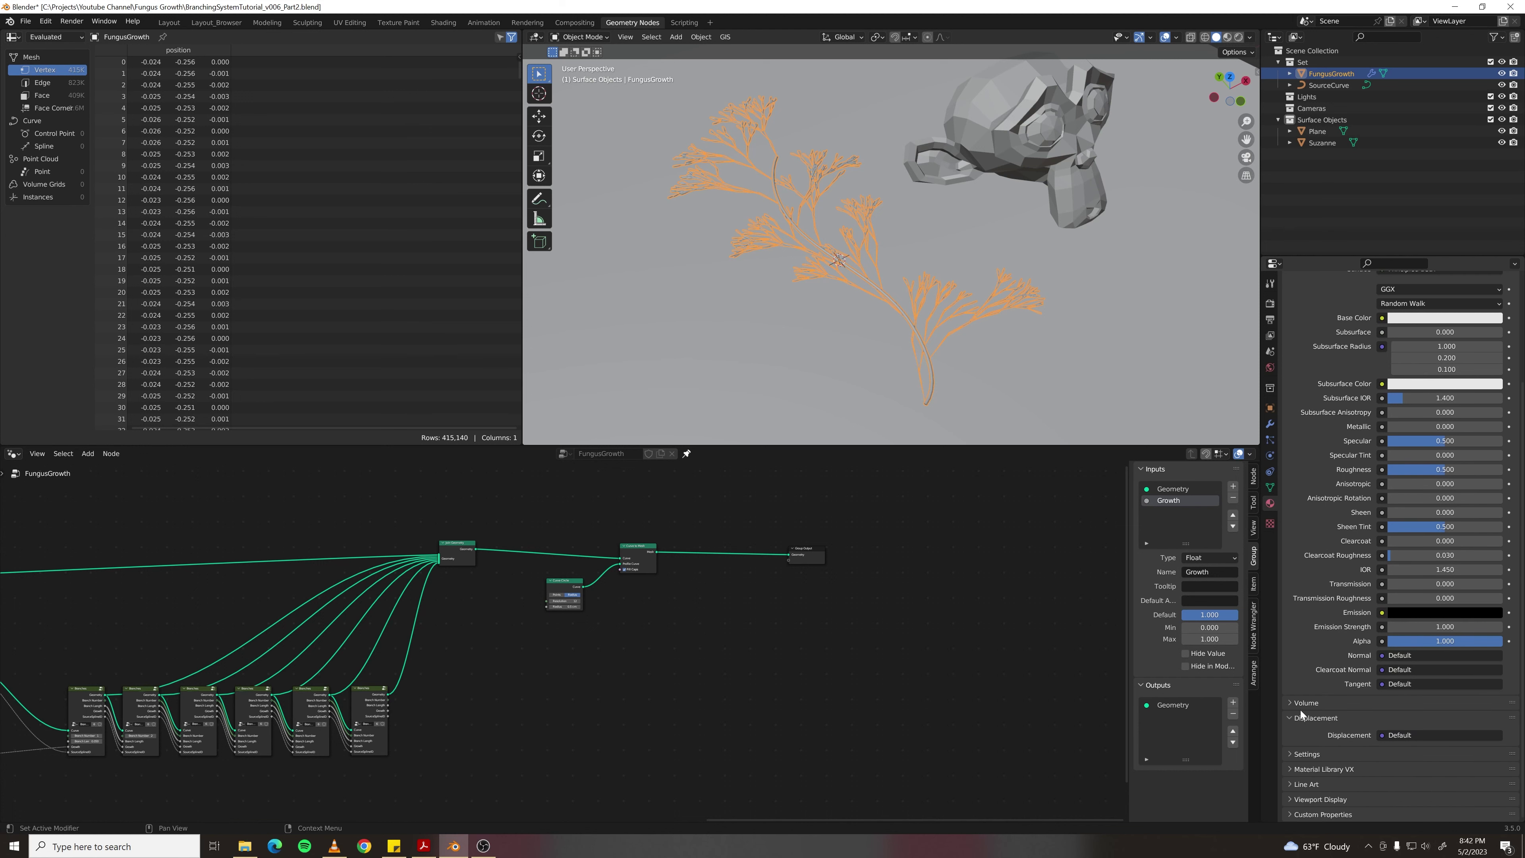
pyautogui.click(1296, 798)
pyautogui.scroll(-3, 1295, 797)
pyautogui.click(1406, 738)
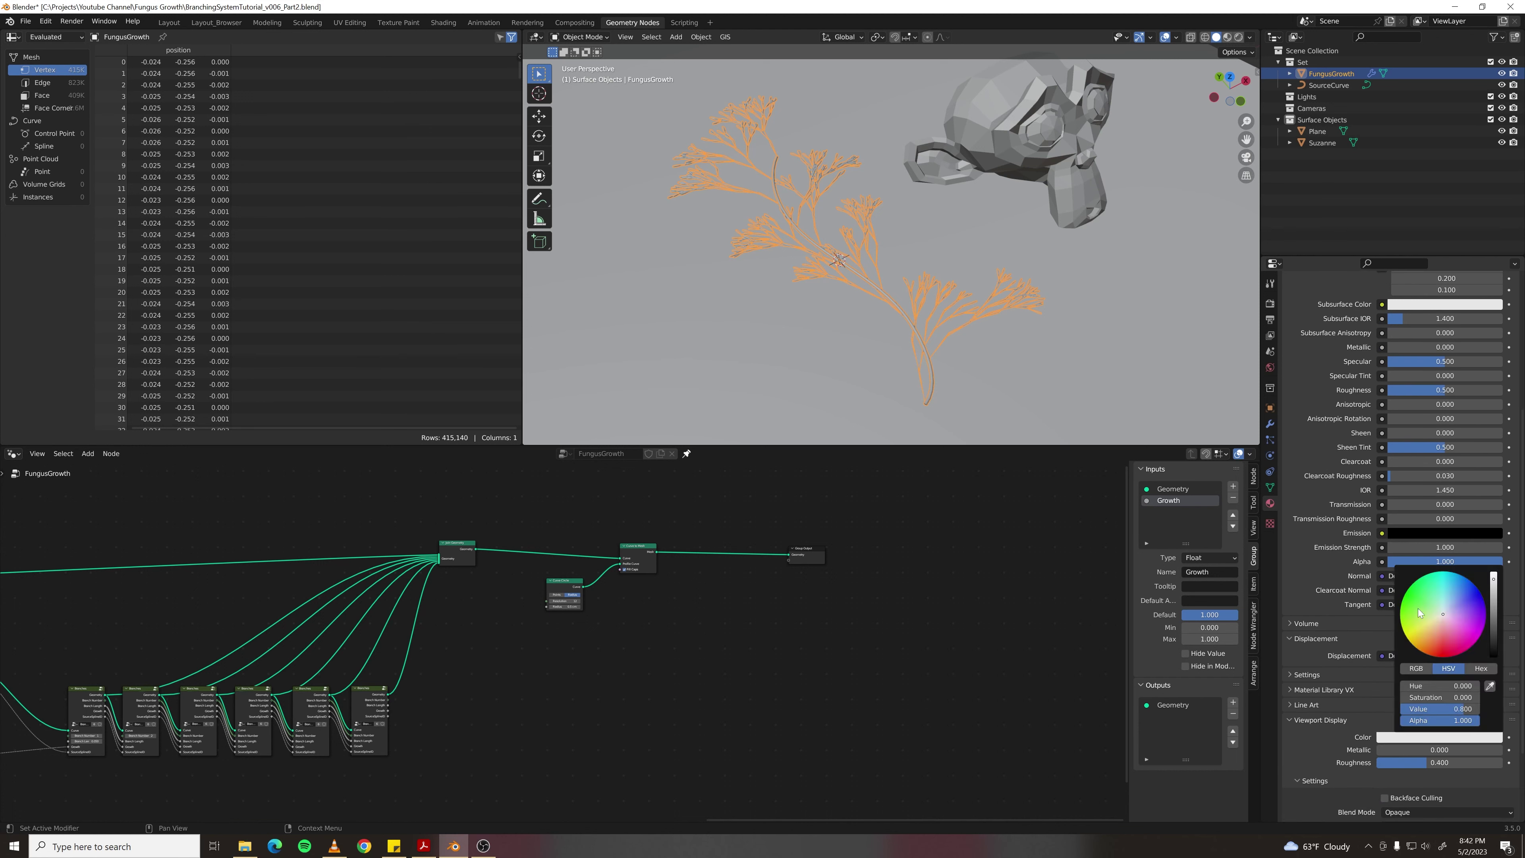
pyautogui.click(1425, 646)
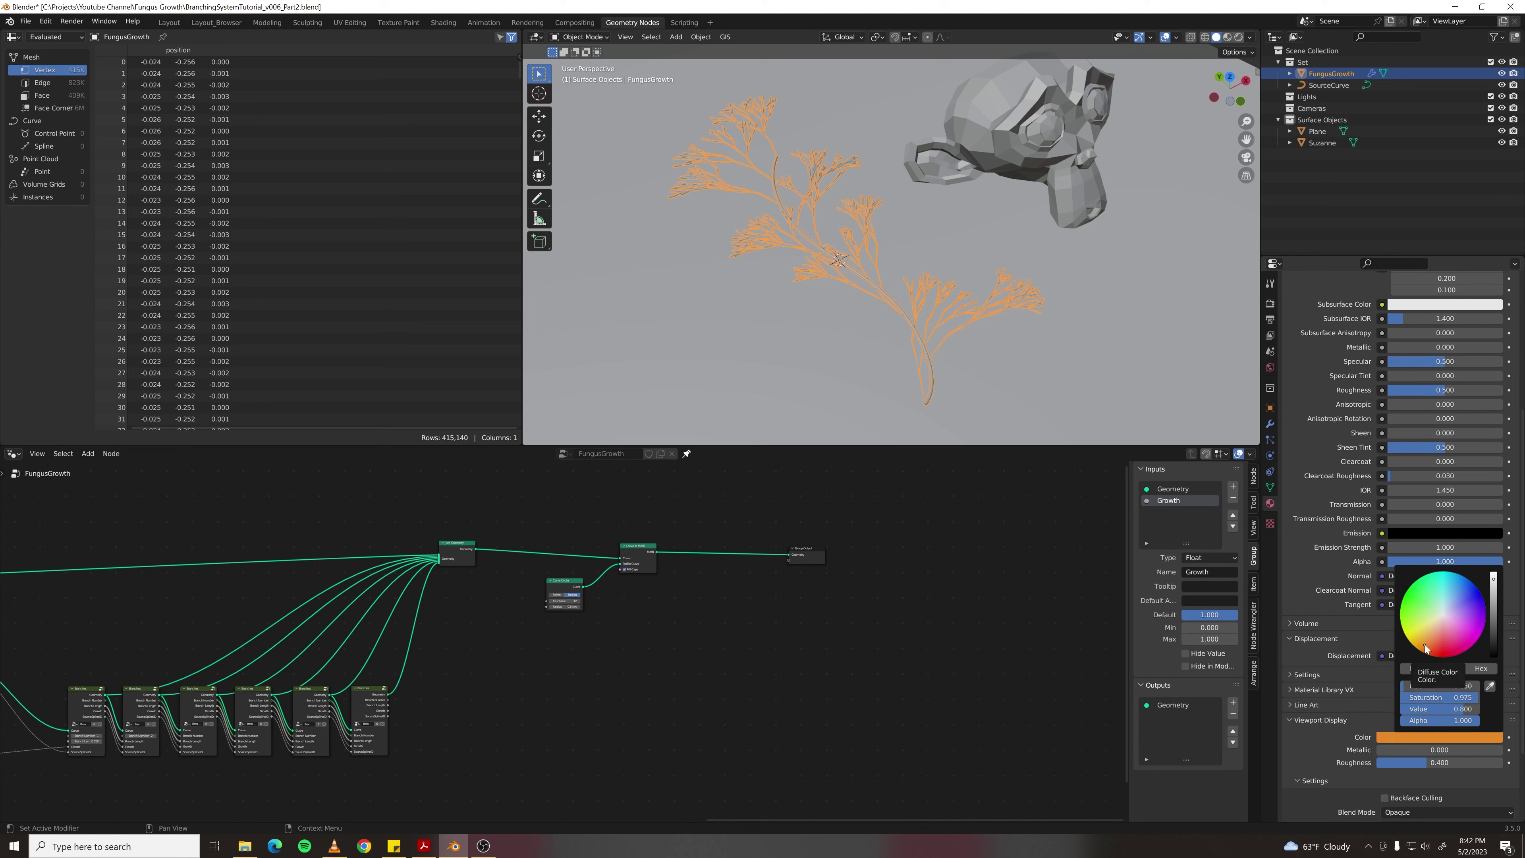
# - Insert a Set Material node between Curve to Mesh and Group Output and assign it the new Material
pyautogui.scroll(3, 717, 529)
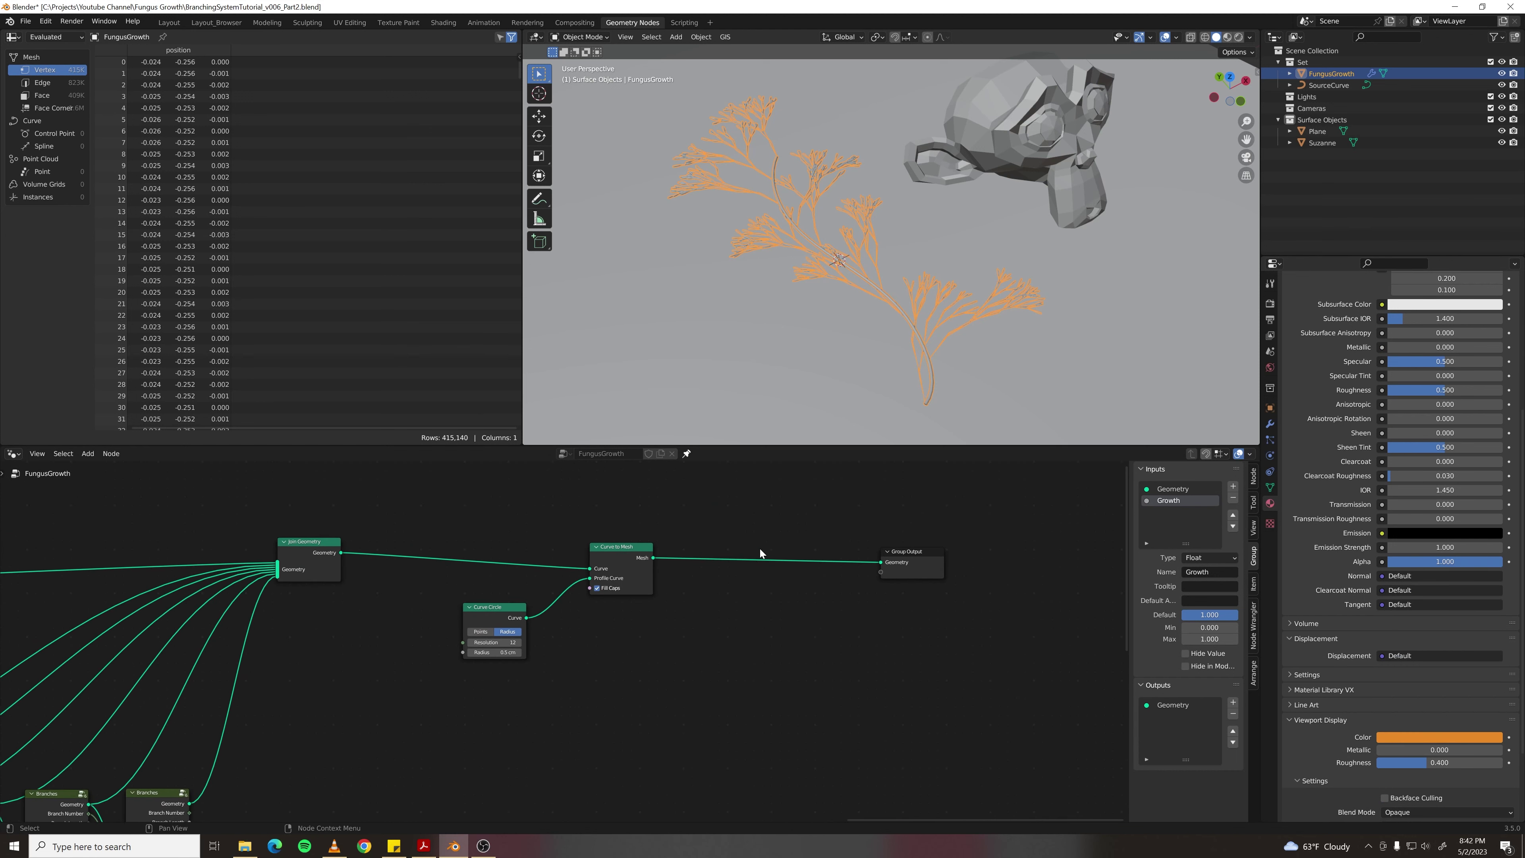
pyautogui.press('F3')
pyautogui.write('set material')
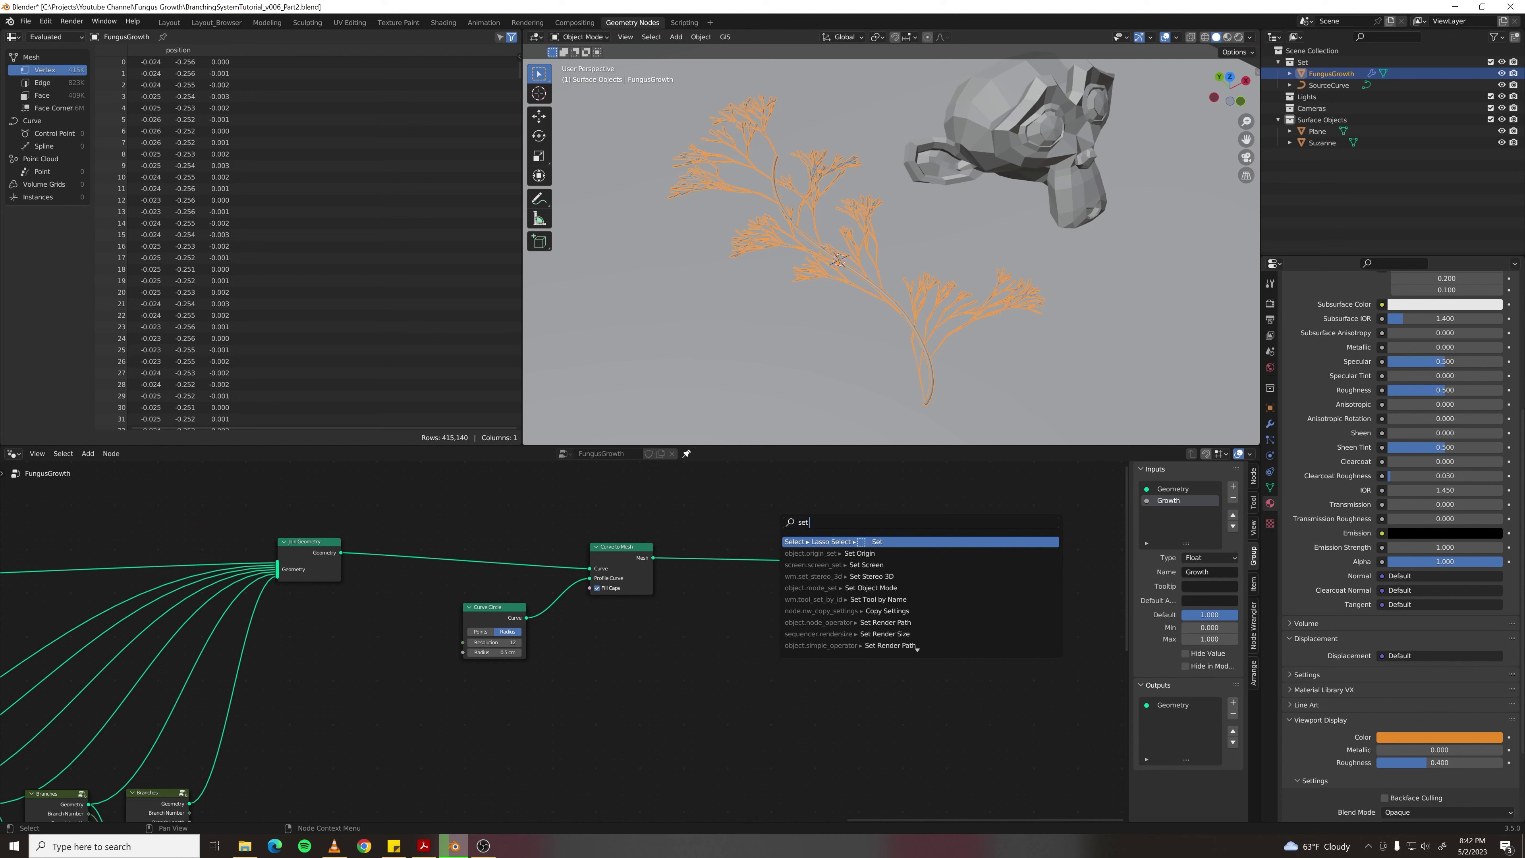
pyautogui.press('Return')
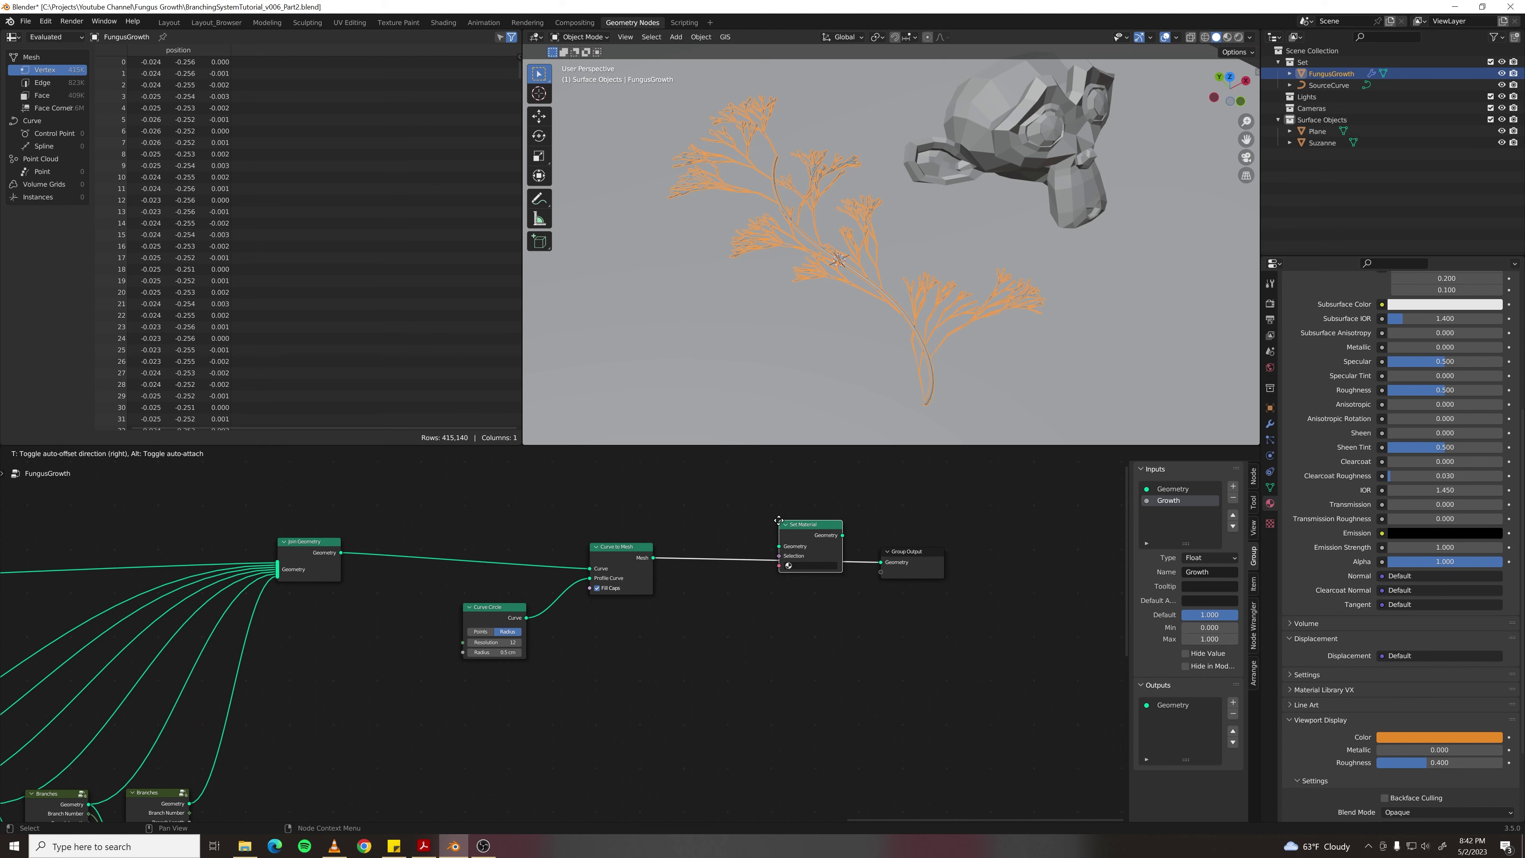
pyautogui.click(754, 534)
pyautogui.click(781, 579)
pyautogui.click(778, 594)
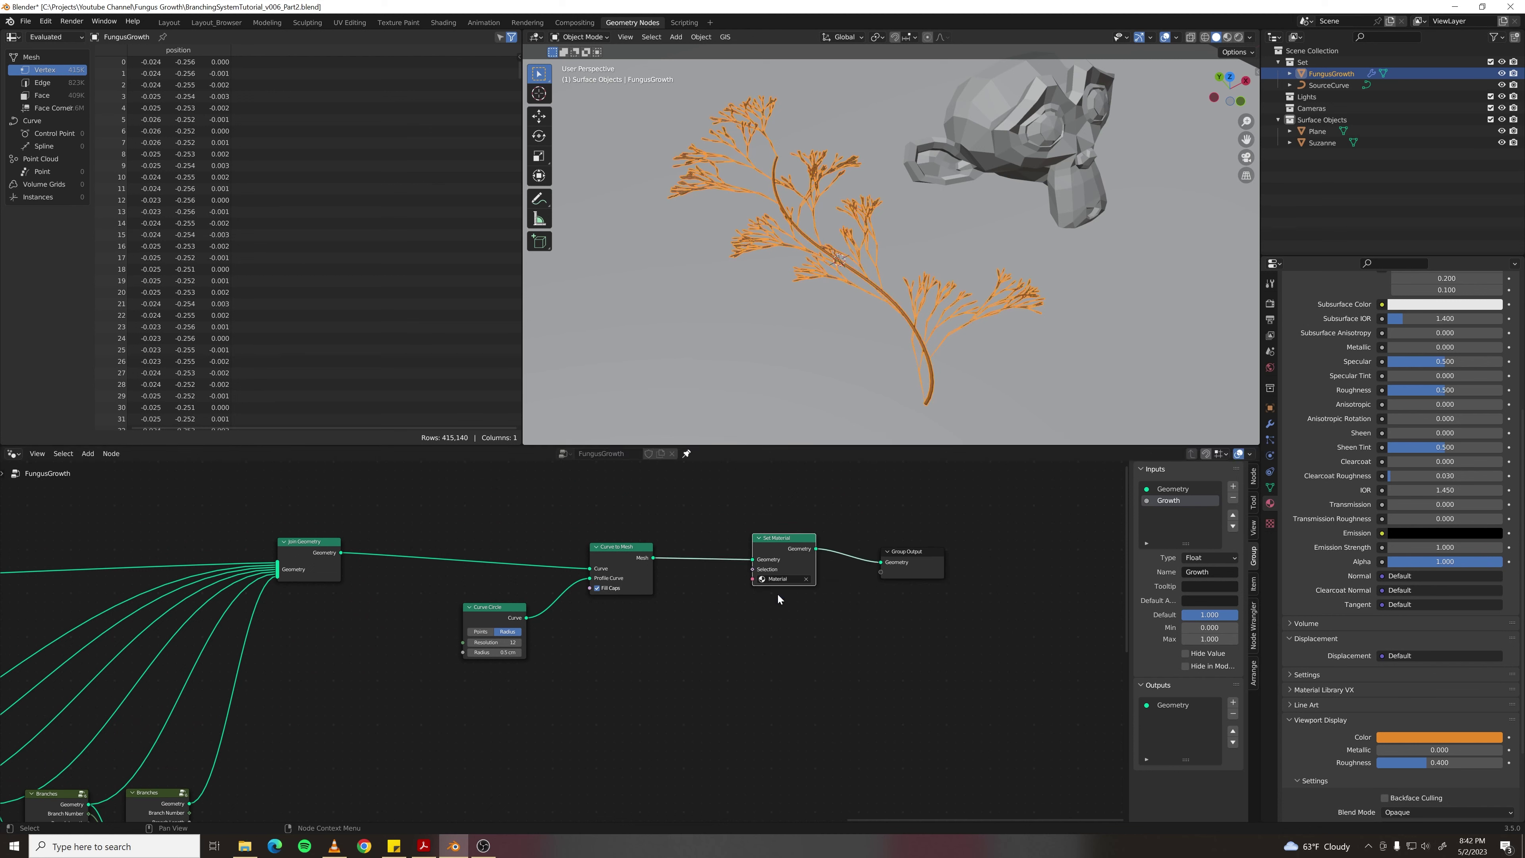
# - Delete all vertices of the existing SourceCurve in Edit Mode
pyautogui.click(1093, 324)
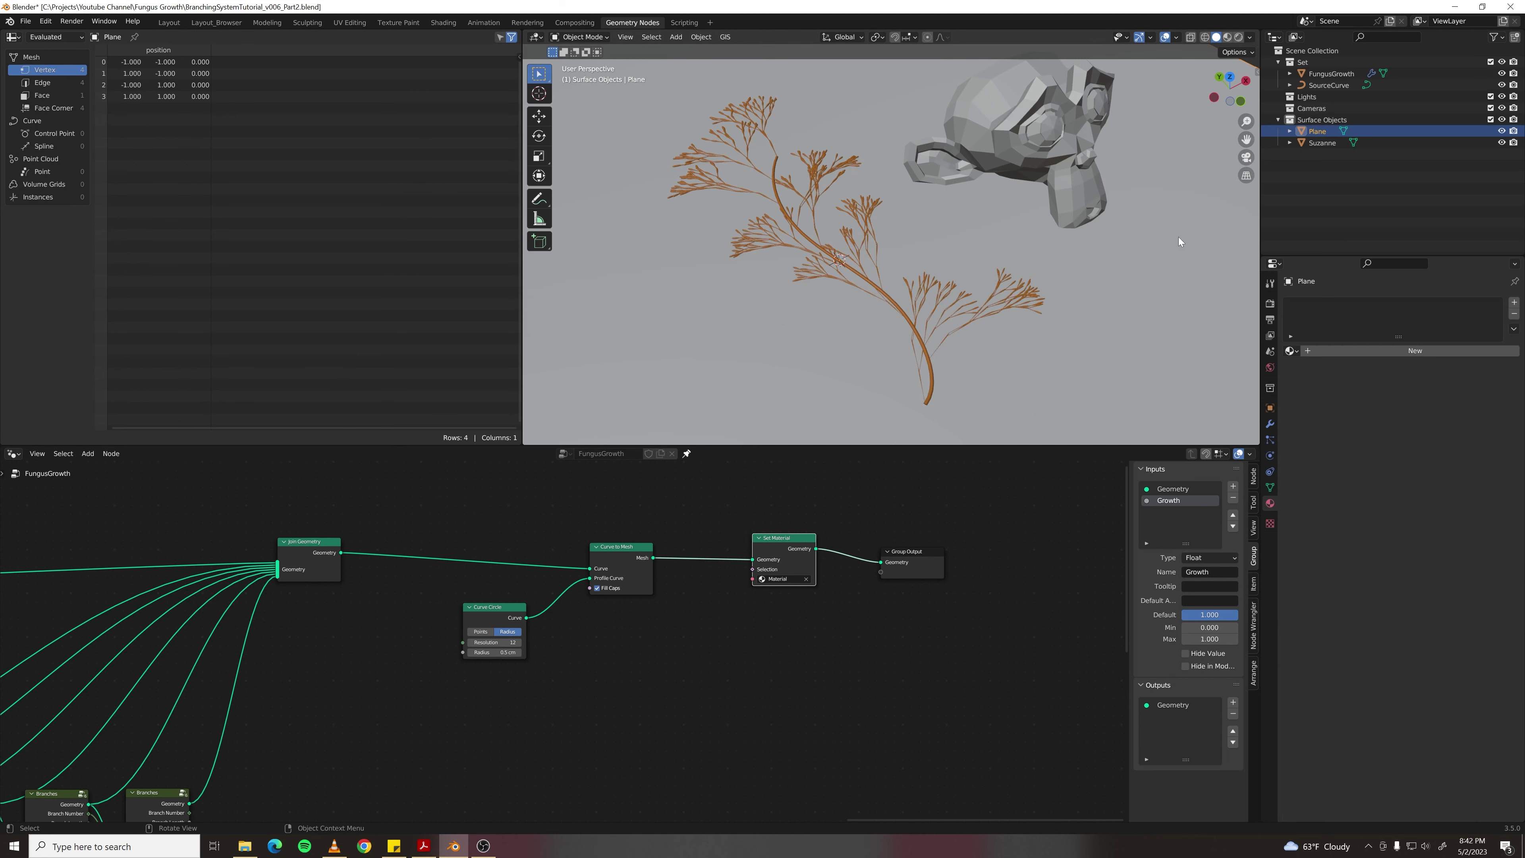
pyautogui.click(1325, 86)
pyautogui.press('Tab')
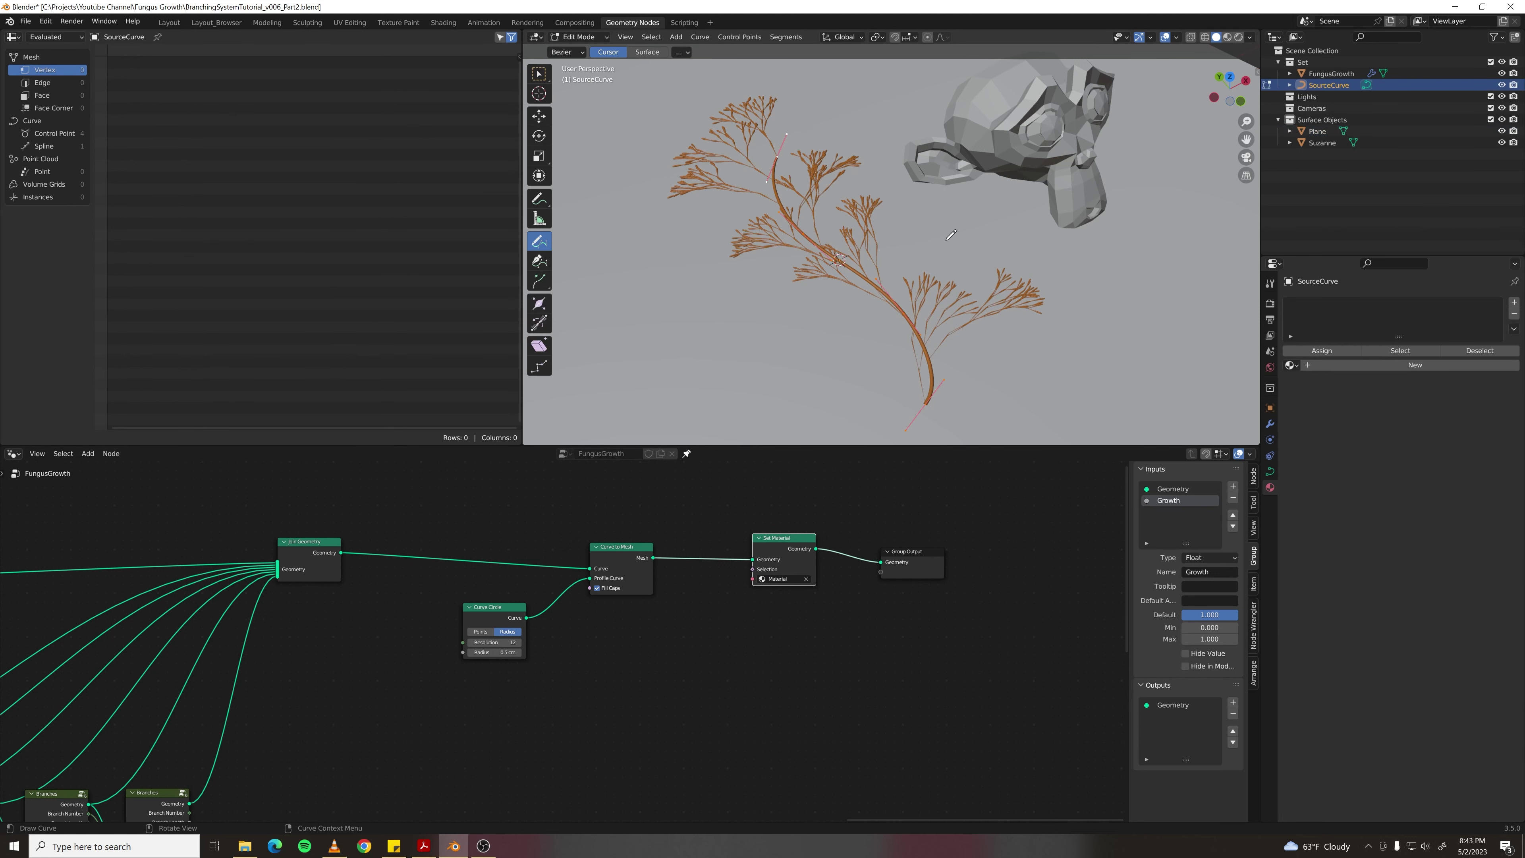
pyautogui.press('x')
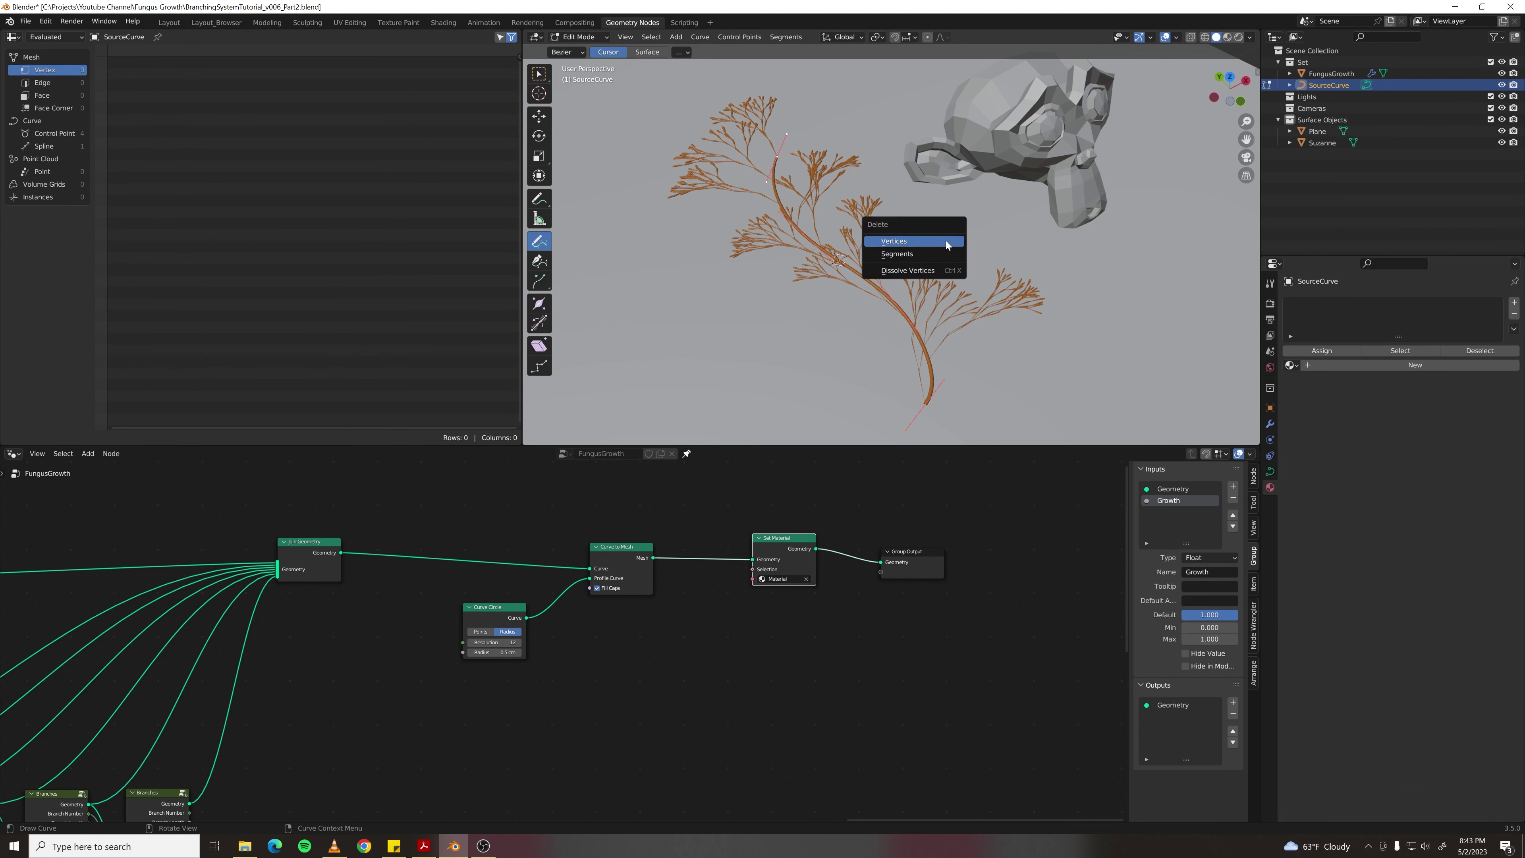
pyautogui.click(947, 244)
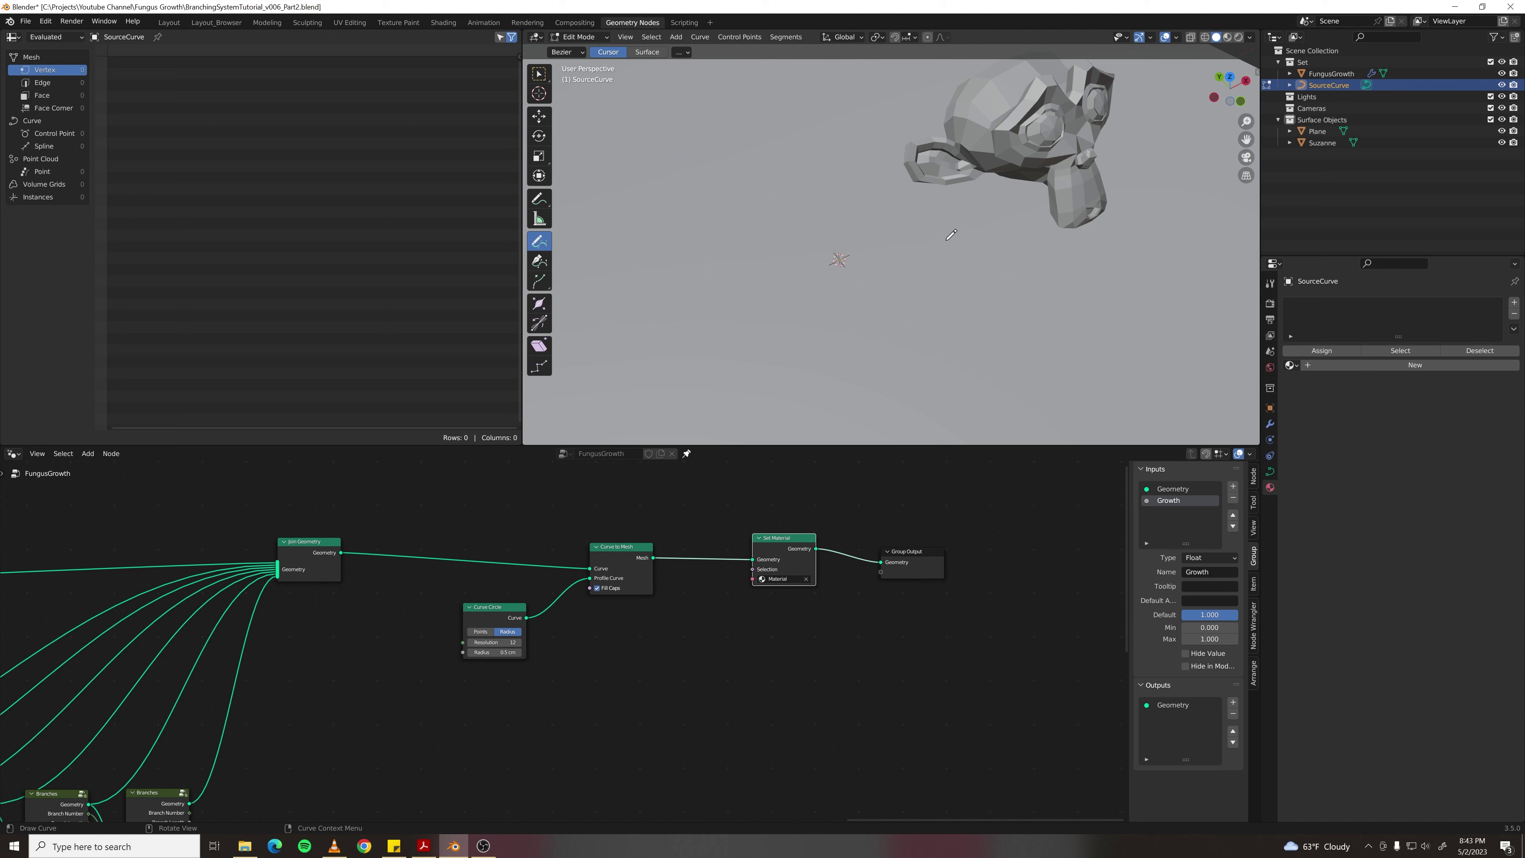
# - Set the curve drawing depth to Surface and draw a new SourceCurve from the plane up over the monkey head's face
pyautogui.moveTo(932, 243); pyautogui.dragTo(844, 240, button='middle')
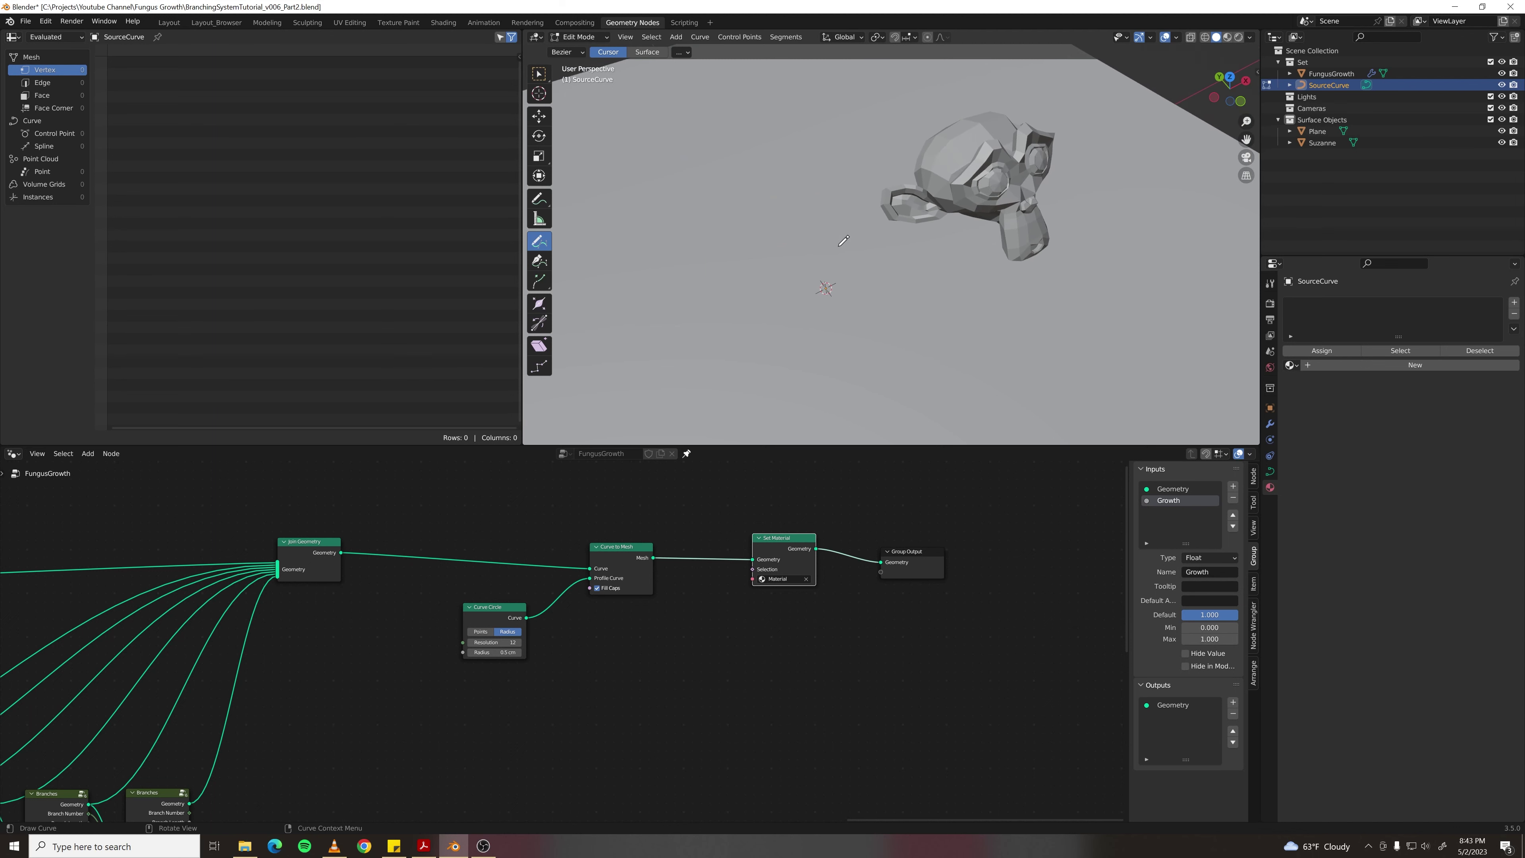
pyautogui.click(641, 57)
pyautogui.moveTo(948, 281); pyautogui.dragTo(925, 348, button='middle')
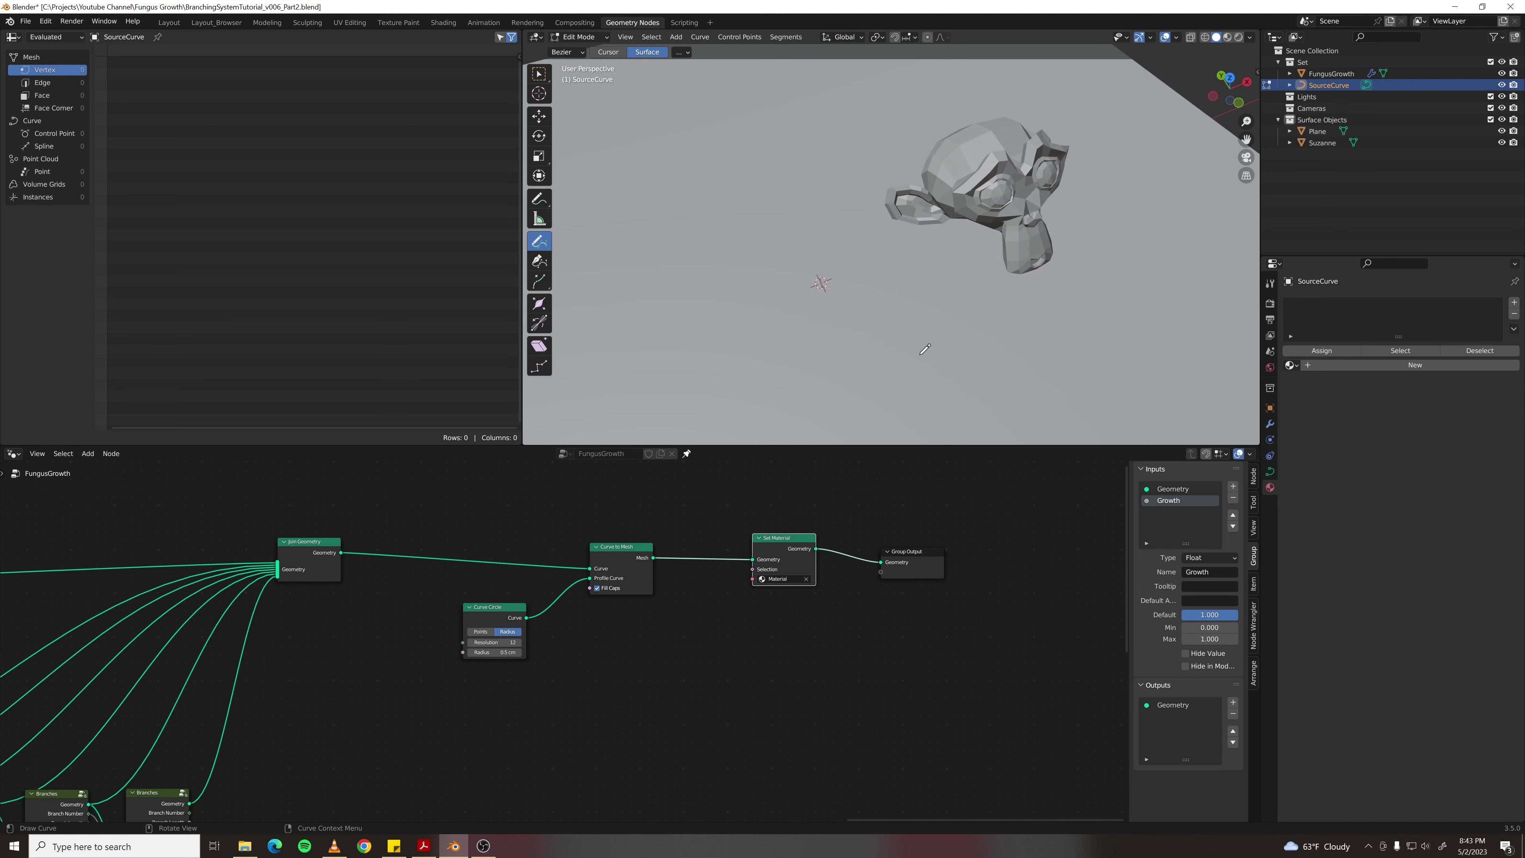
pyautogui.moveTo(981, 292)
pyautogui.mouseDown()
pyautogui.moveTo(1021, 276)
pyautogui.moveTo(1023, 180)
pyautogui.moveTo(962, 142)
pyautogui.mouseUp()
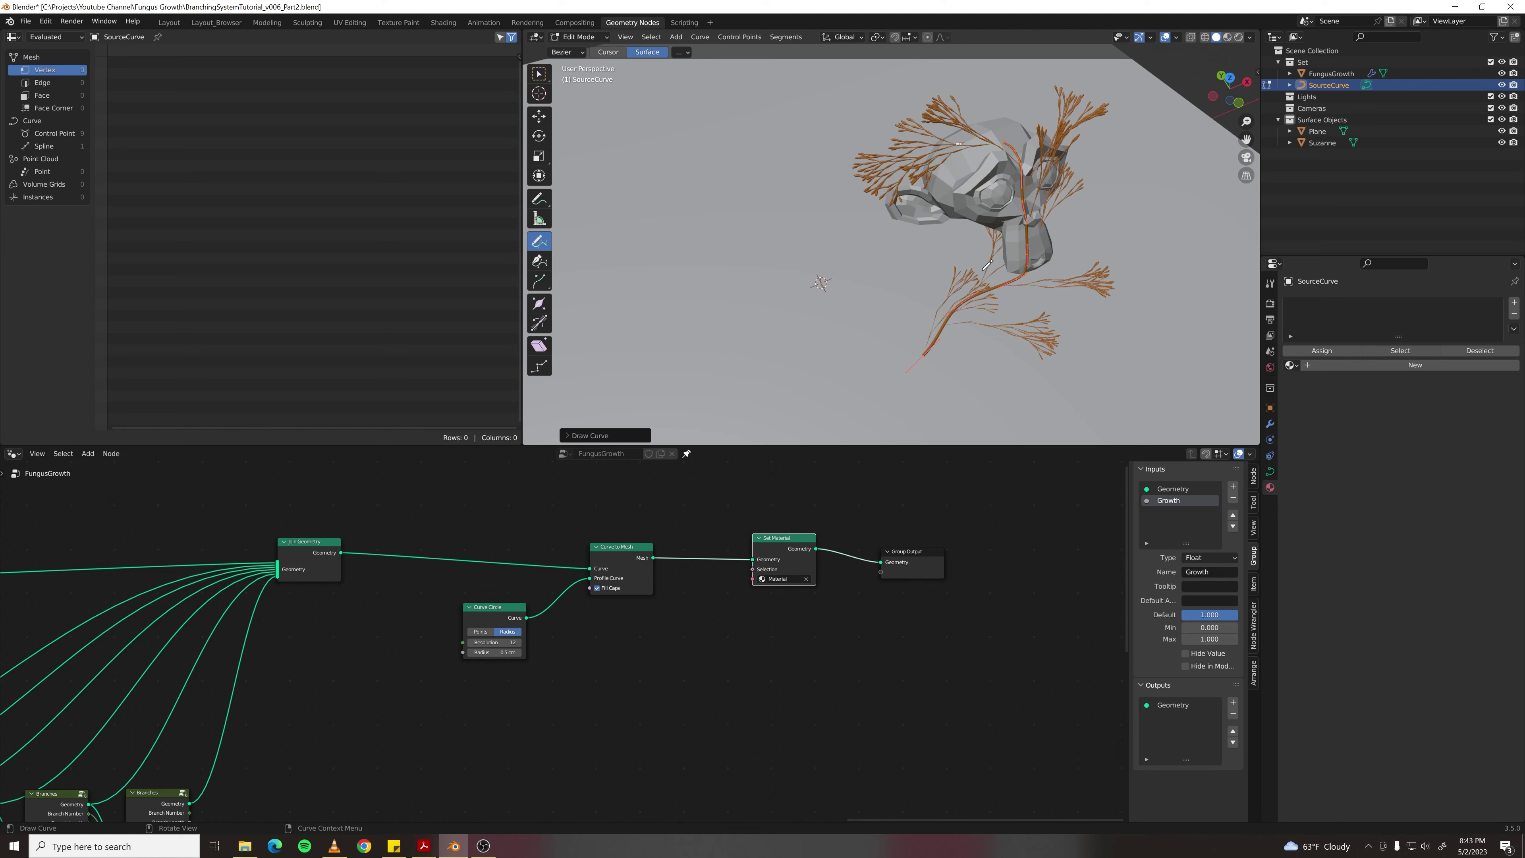
# - Leave Edit Mode and add a Subdivision Surface modifier to the Suzanne monkey head
pyautogui.scroll(1, 983, 270)
pyautogui.moveTo(987, 265)
pyautogui.mouseDown(button='middle')
pyautogui.moveTo(1016, 230)
pyautogui.moveTo(1047, 254)
pyautogui.moveTo(995, 254)
pyautogui.moveTo(928, 213)
pyautogui.moveTo(978, 232)
pyautogui.moveTo(940, 207)
pyautogui.moveTo(950, 241)
pyautogui.moveTo(900, 164)
pyautogui.mouseUp(button='middle')
pyautogui.press('Tab')
pyautogui.scroll(2, 925, 214)
pyautogui.scroll(2, 882, 137)
pyautogui.scroll(-5, 885, 129)
pyautogui.click(900, 164)
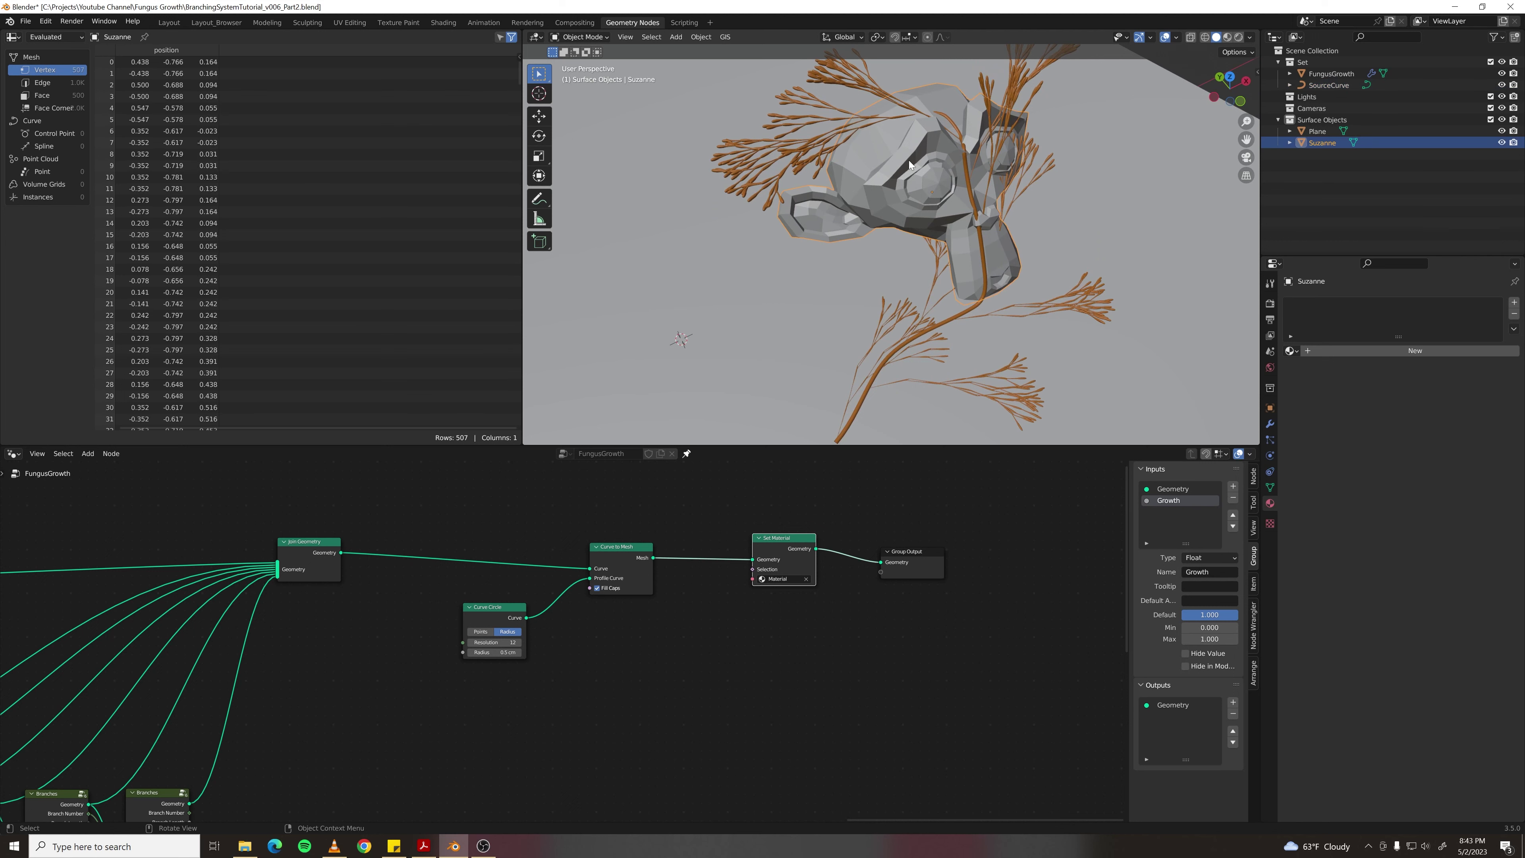
pyautogui.click(1272, 428)
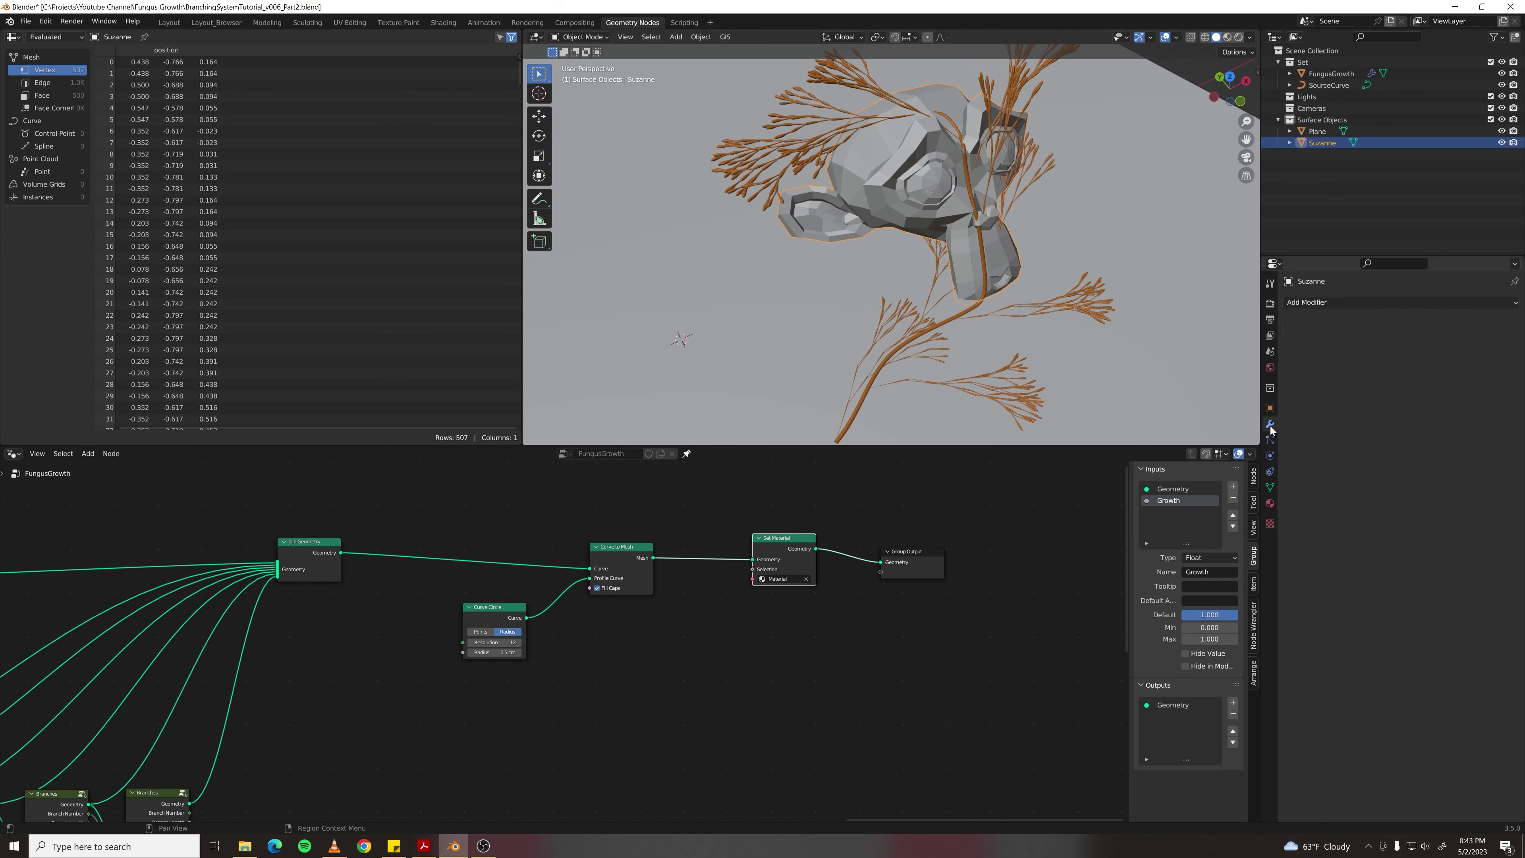
pyautogui.click(1358, 302)
pyautogui.click(1296, 513)
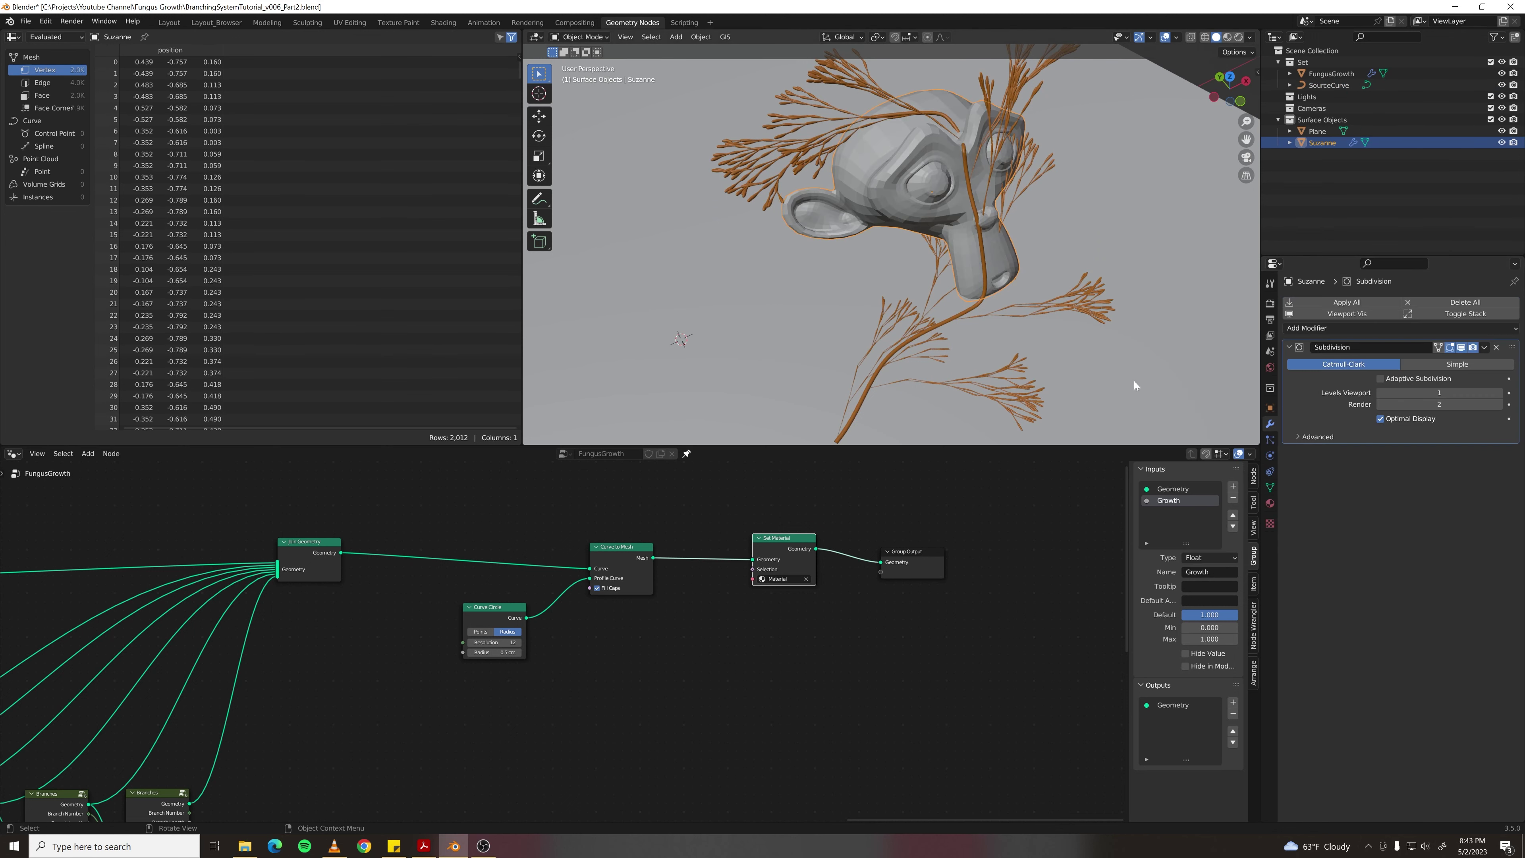
pyautogui.rightClick(886, 161)
pyautogui.click(886, 159)
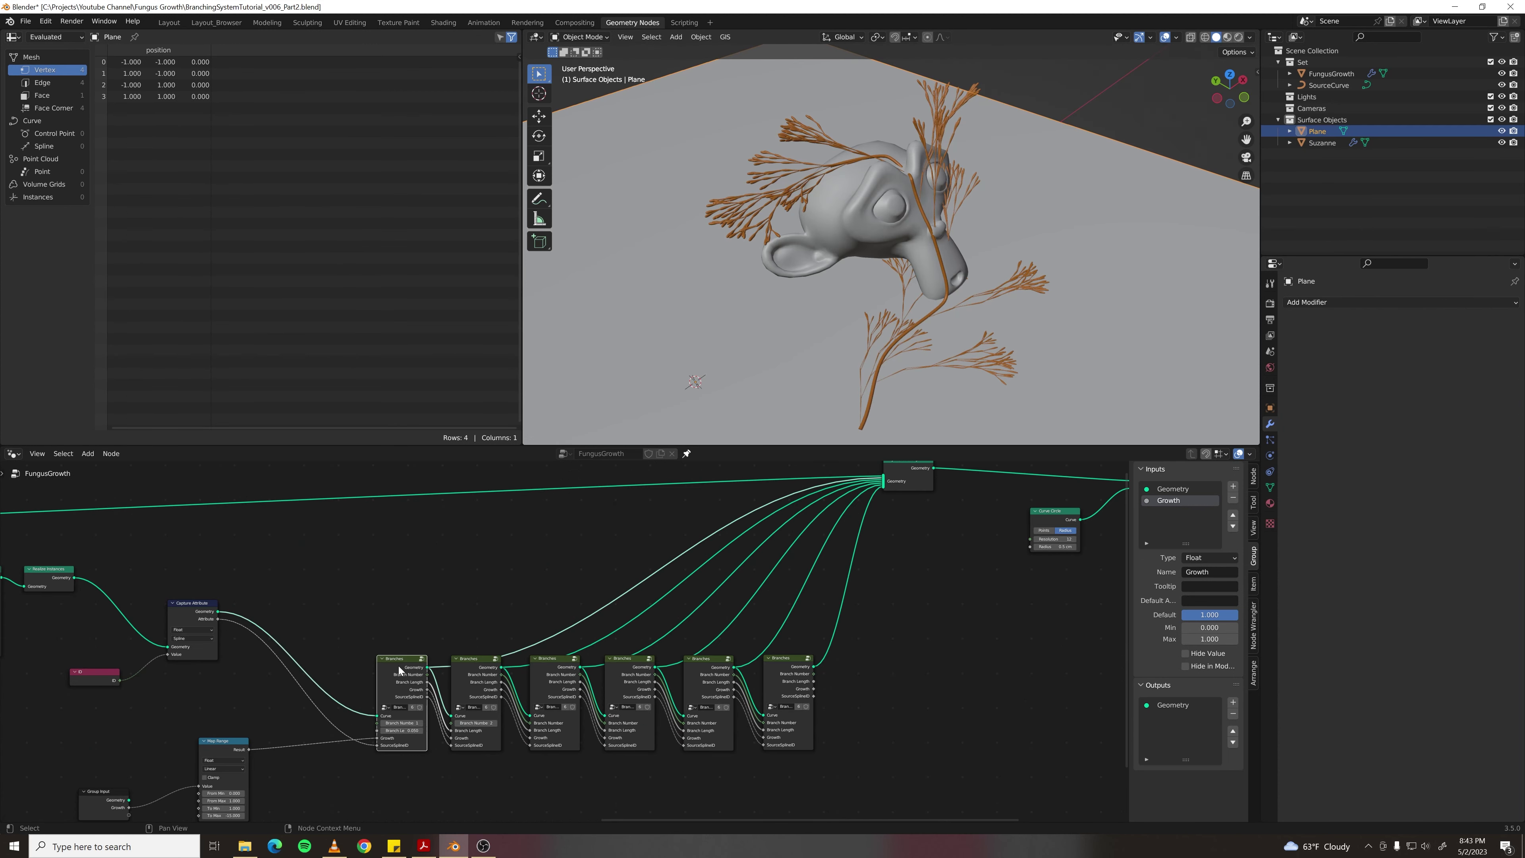
# - Open the Branches node group and space out the nodes on both sides to make room after Resample Curve
pyautogui.press('Tab')
pyautogui.scroll(-7, 513, 670)
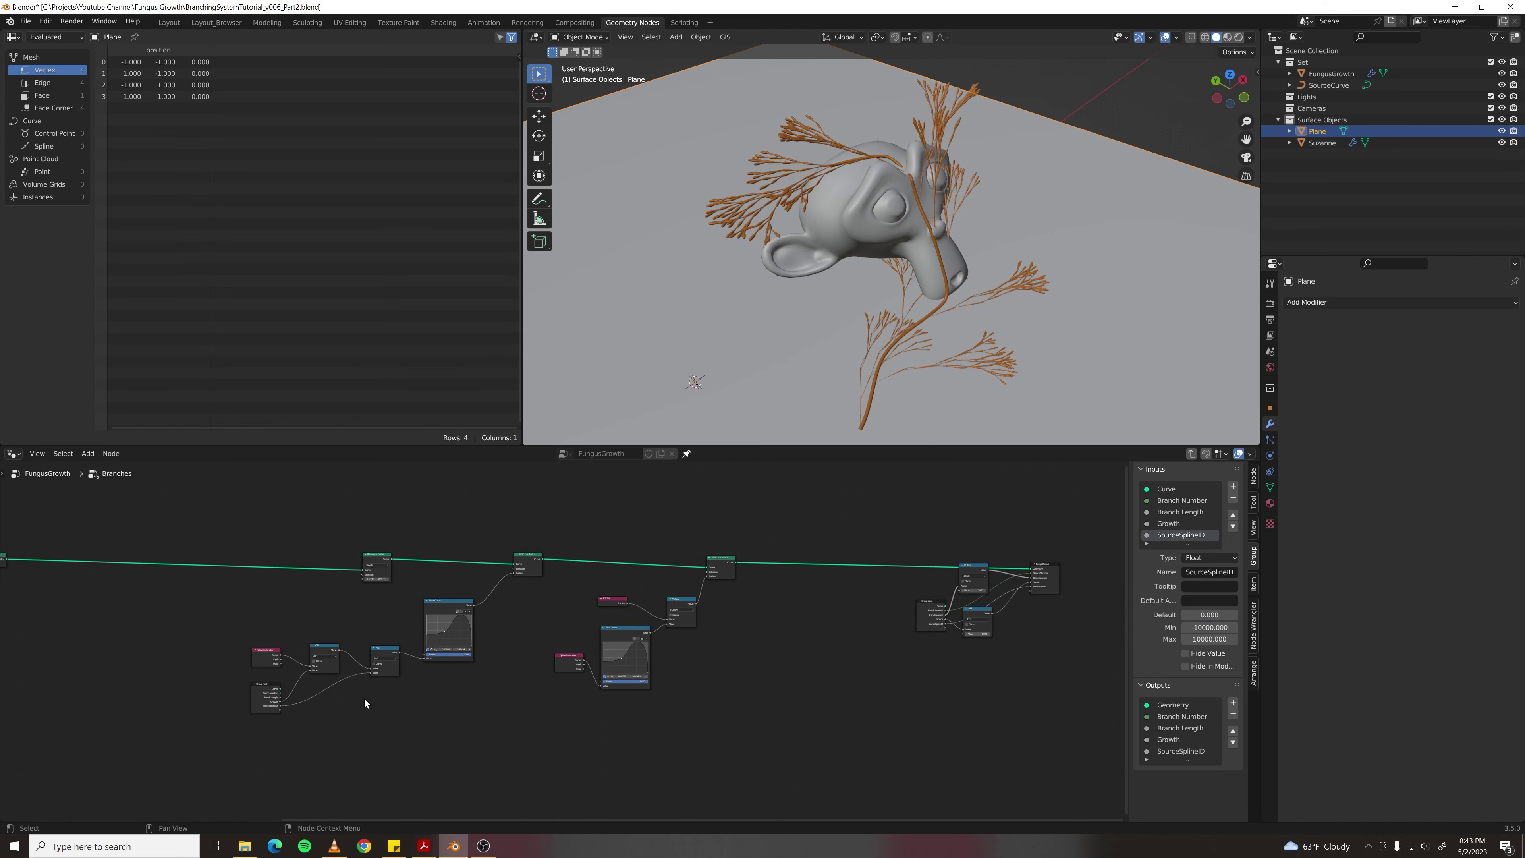
pyautogui.moveTo(363, 699); pyautogui.dragTo(631, 665, button='middle')
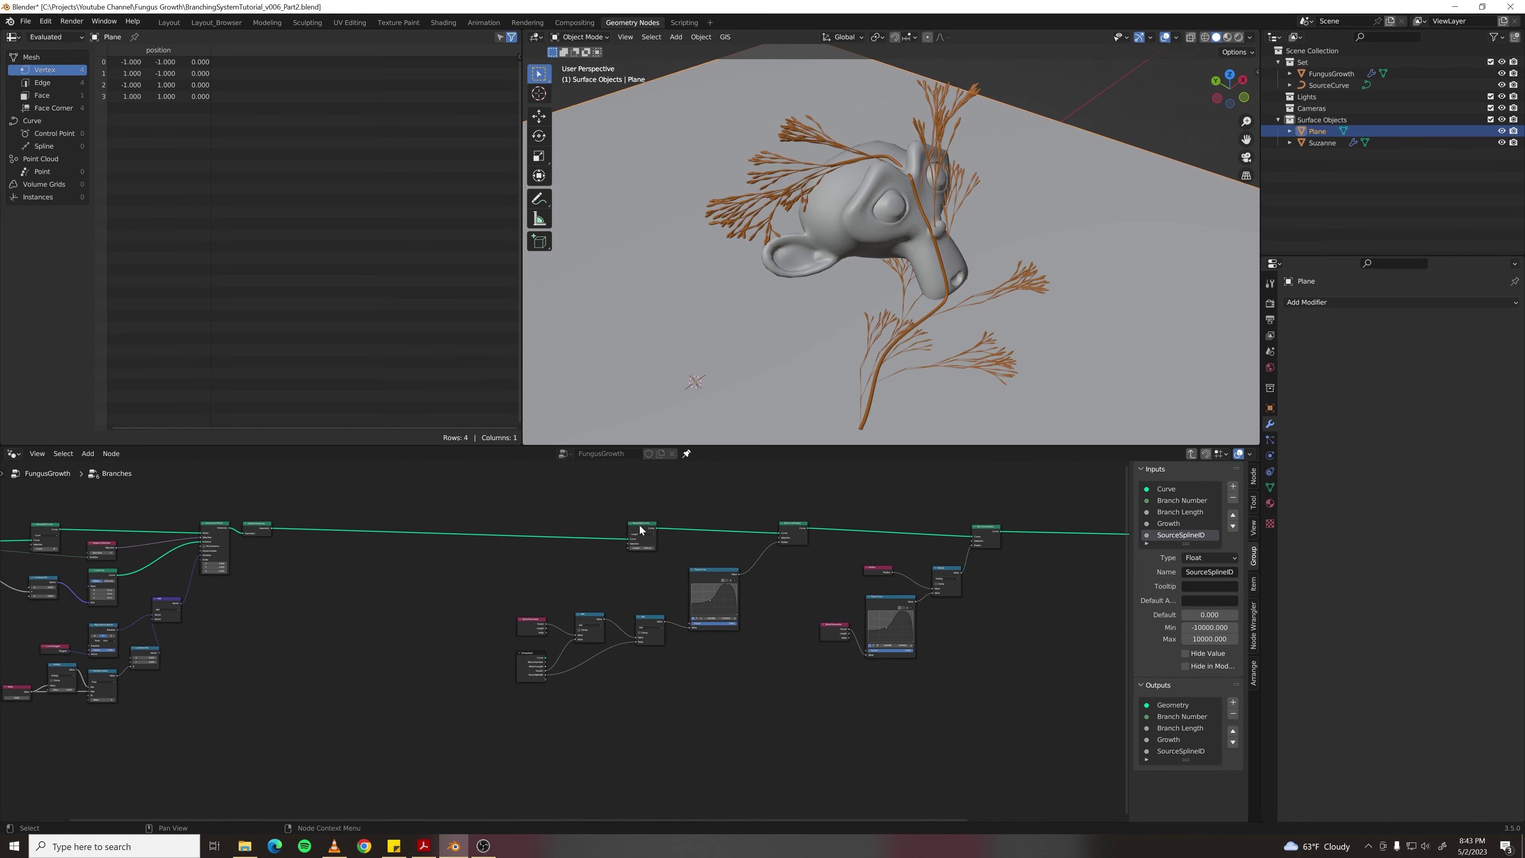
pyautogui.moveTo(640, 528); pyautogui.dragTo(473, 528)
pyautogui.scroll(-3, 529, 511)
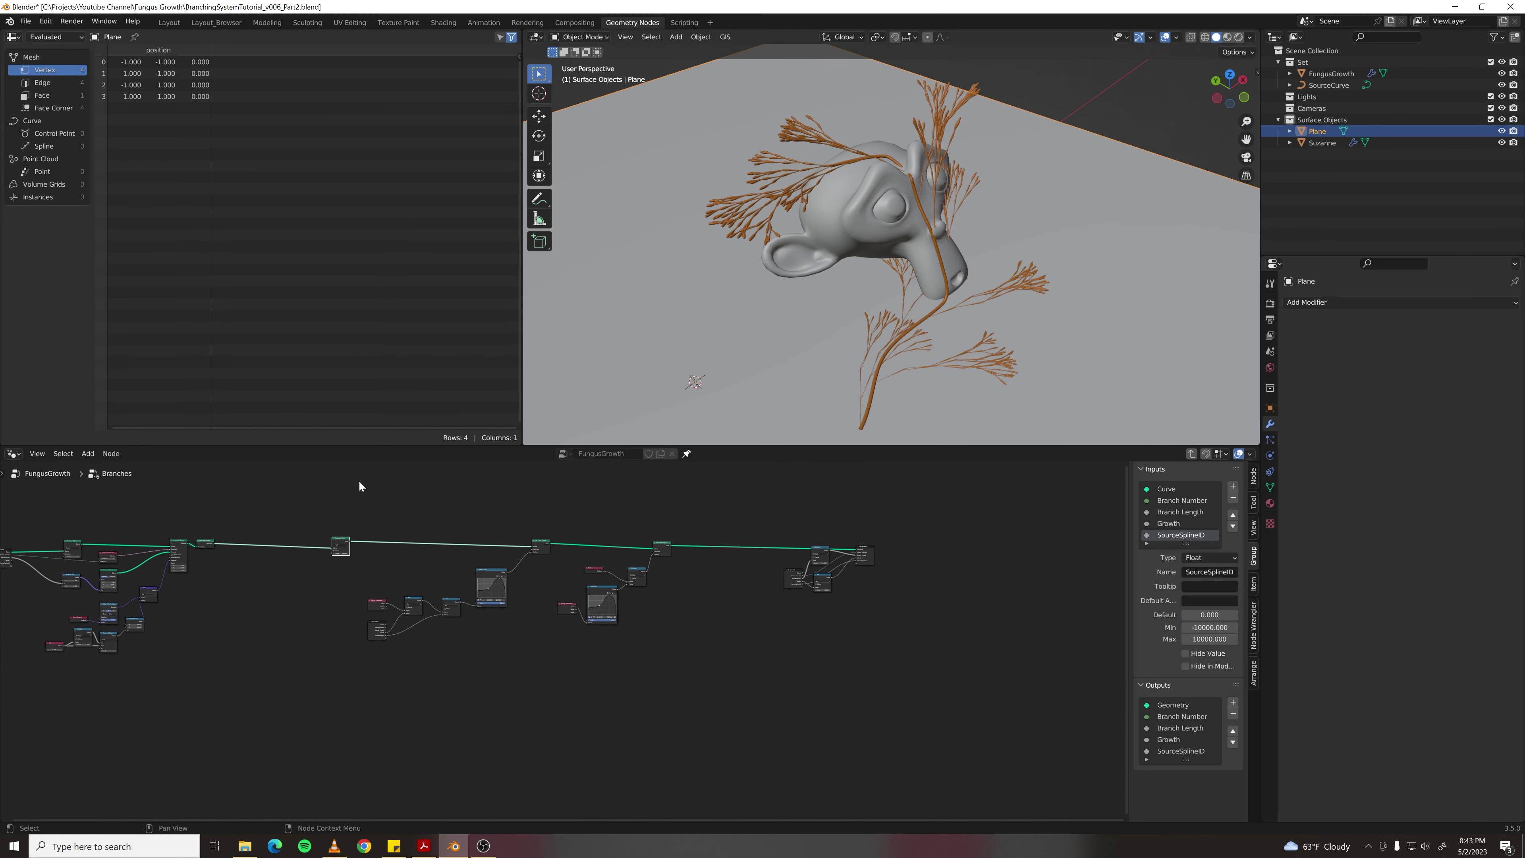
pyautogui.moveTo(359, 486); pyautogui.dragTo(920, 708)
pyautogui.press('g')
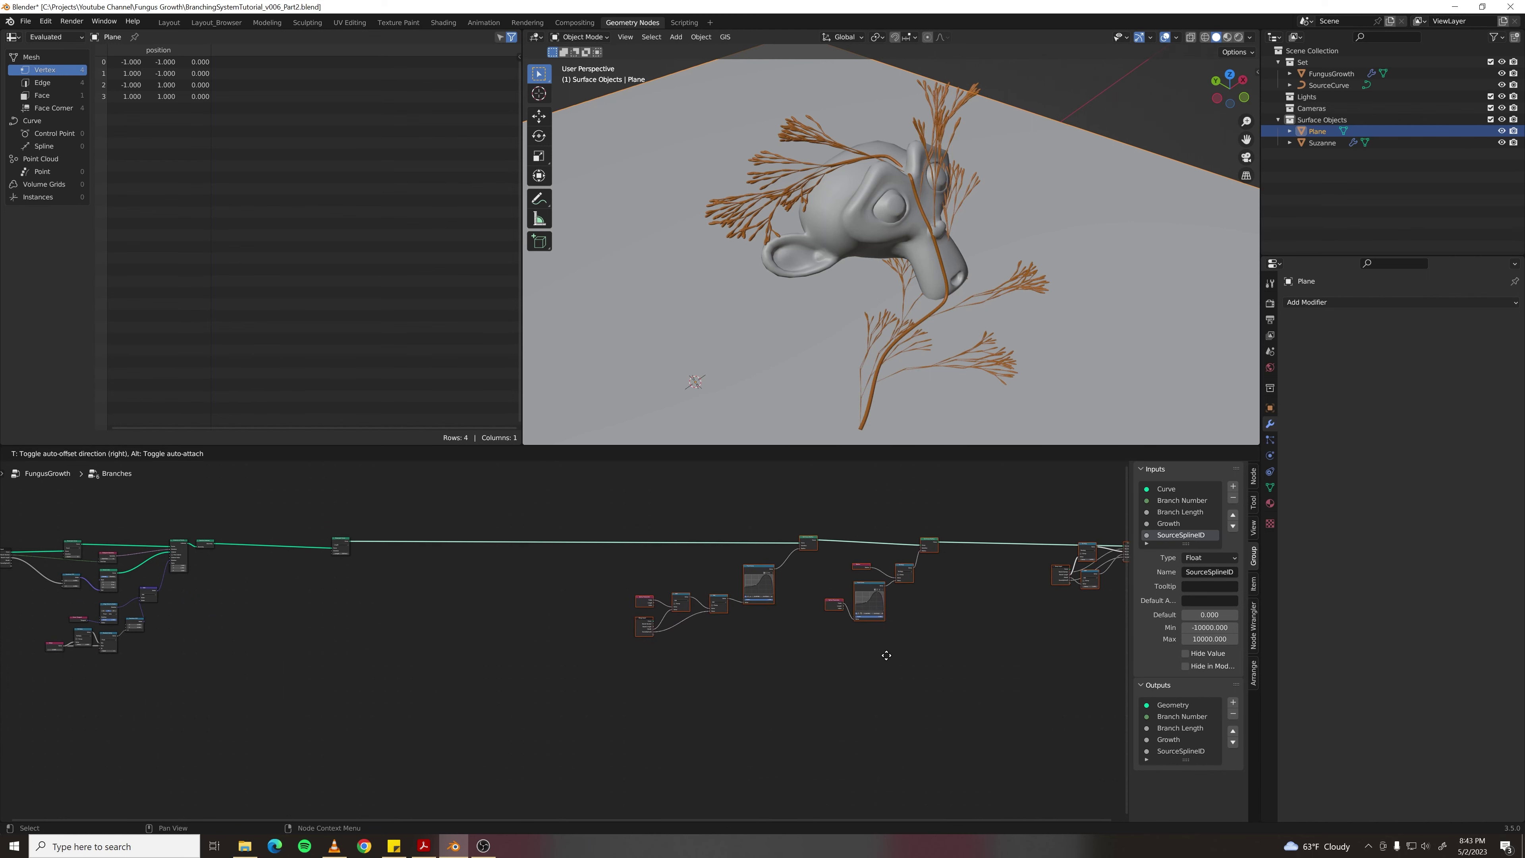
pyautogui.click(887, 655)
# - Insert a Set Position node on the link directly after Resample Curve
pyautogui.scroll(4, 348, 546)
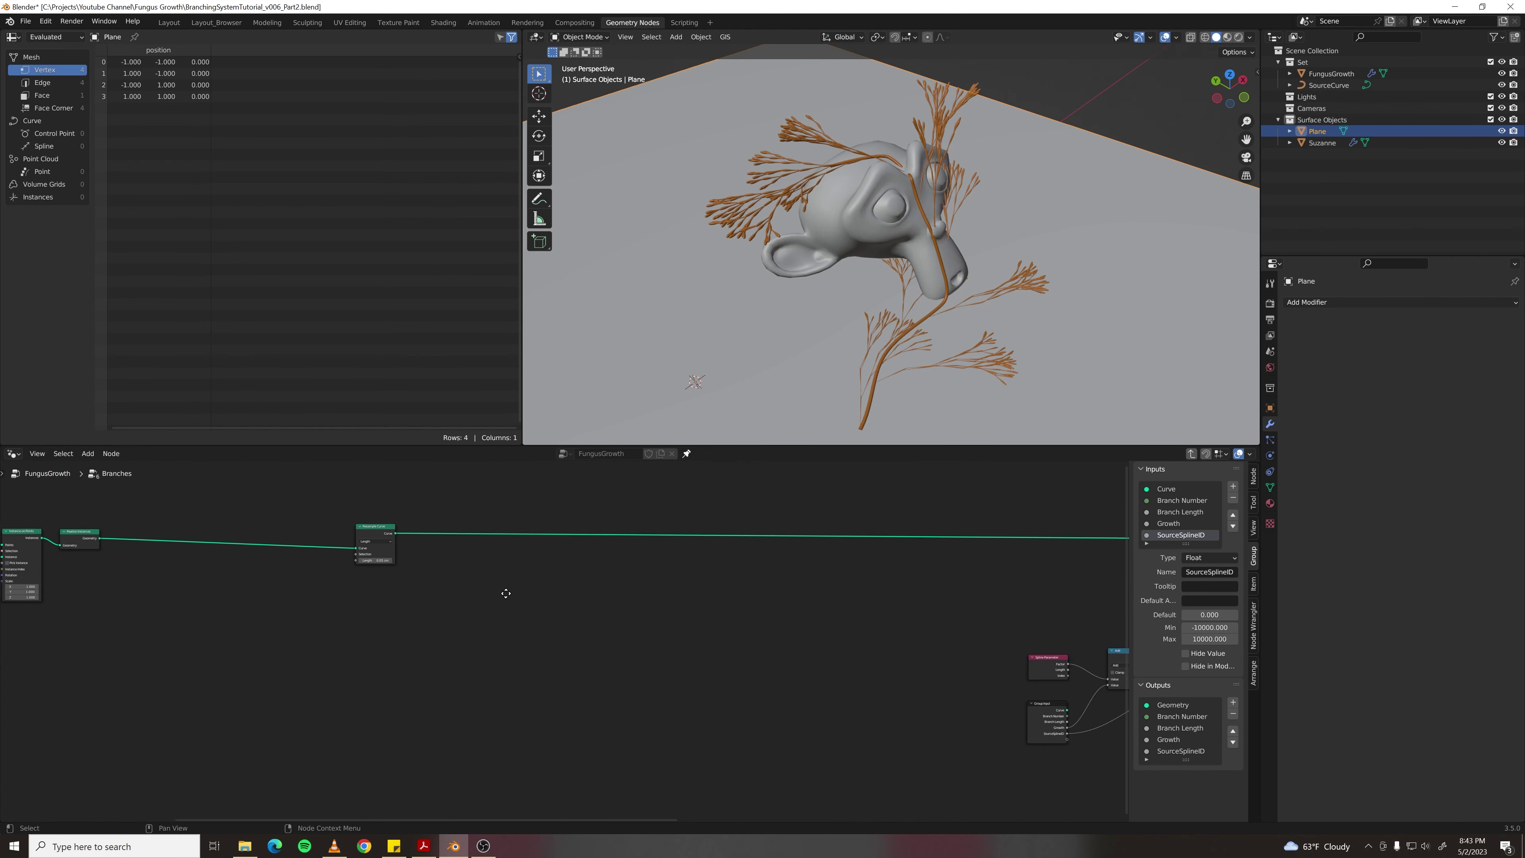
pyautogui.press('F3')
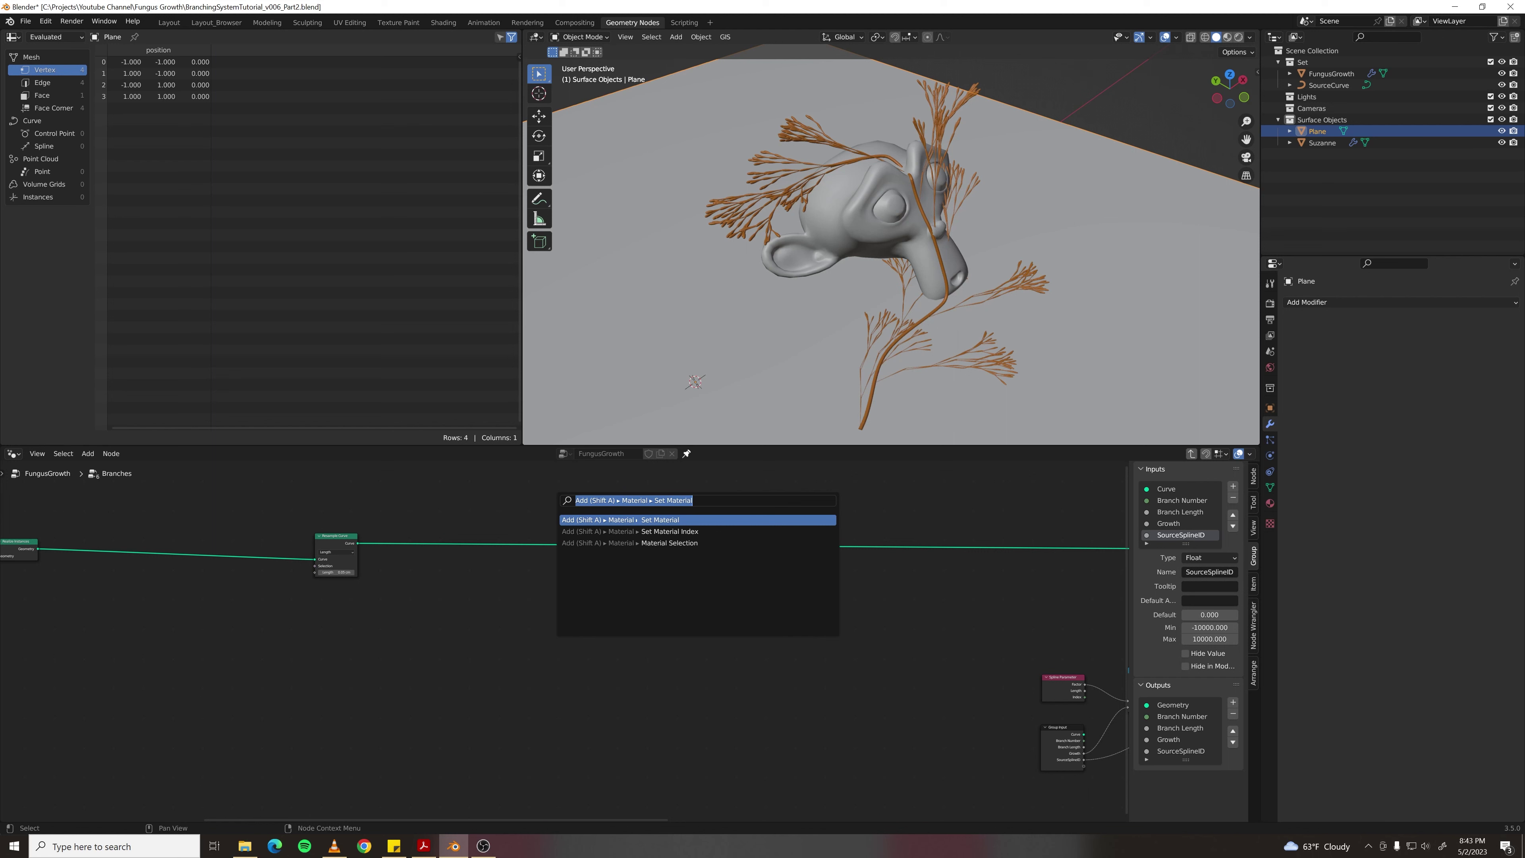
pyautogui.write('set posi')
pyautogui.press('Return')
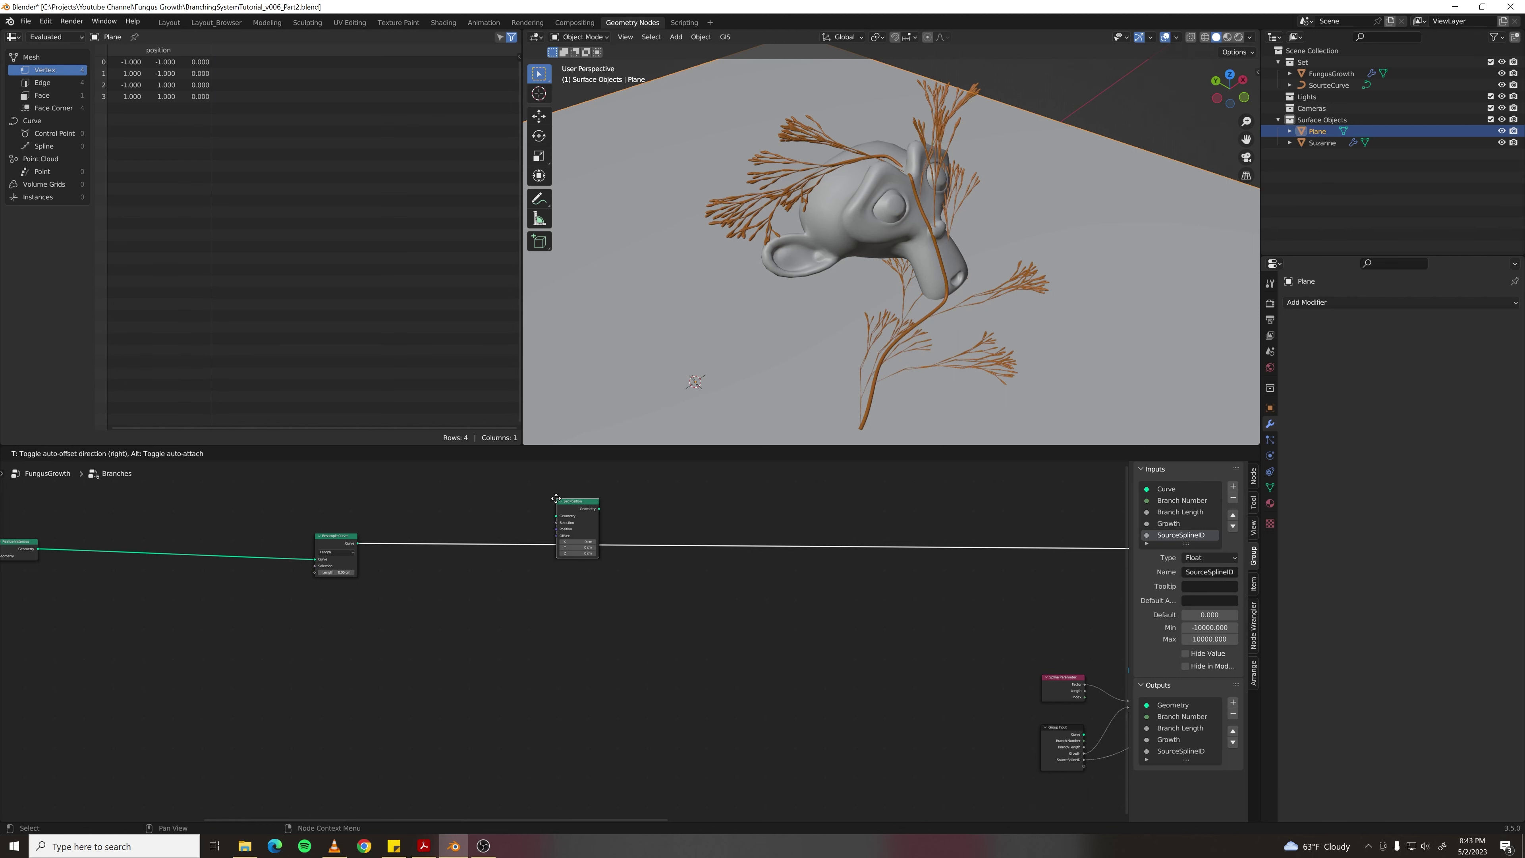
pyautogui.click(546, 521)
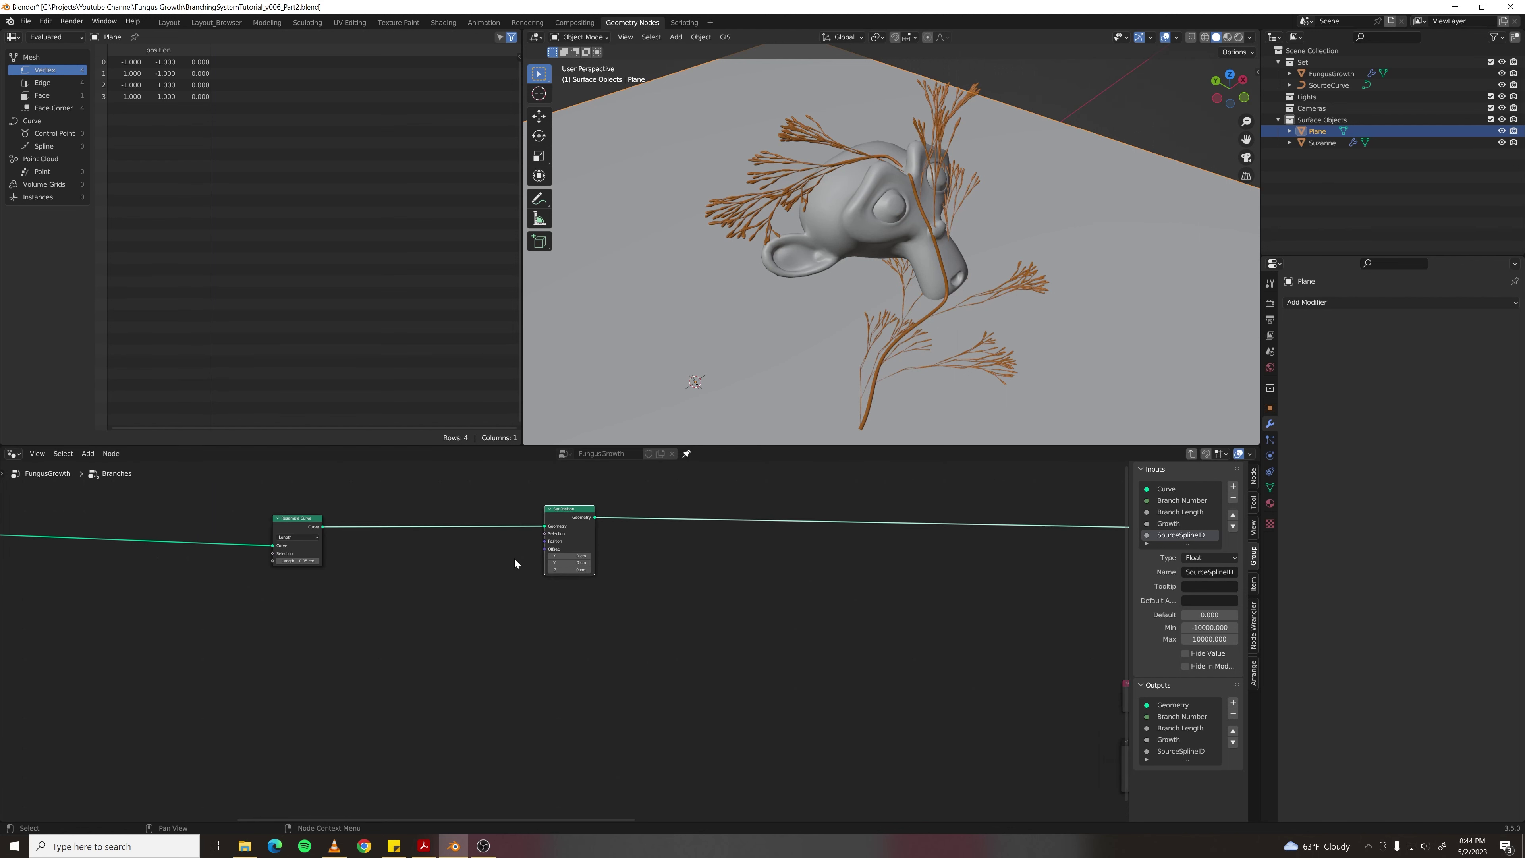
# - Add a Geometry Proximity node and connect its Position output to the Set Position node's Position input
pyautogui.scroll(2, 514, 558)
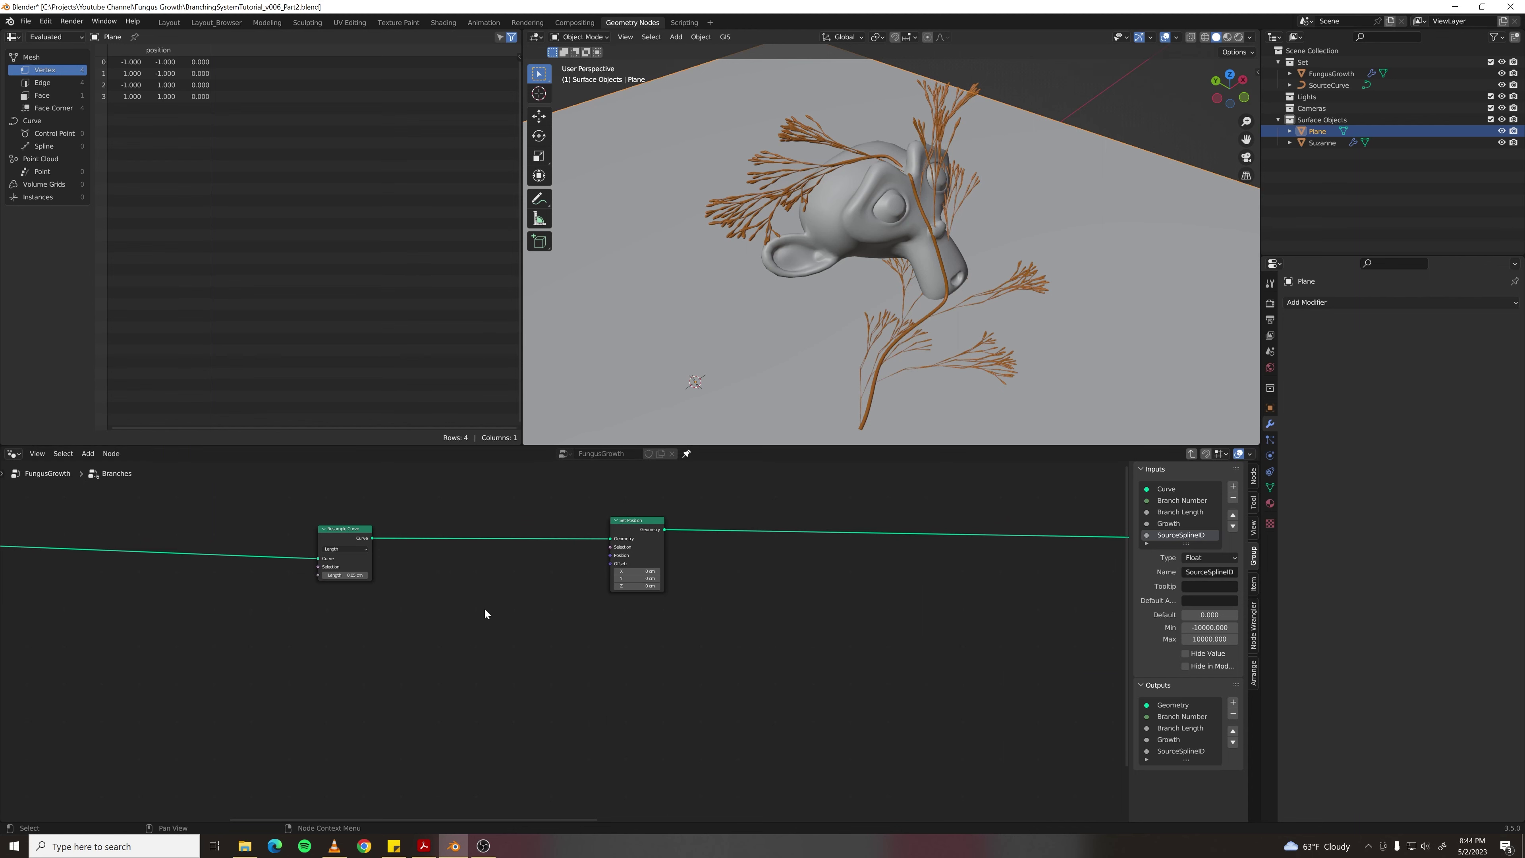
pyautogui.press('F3')
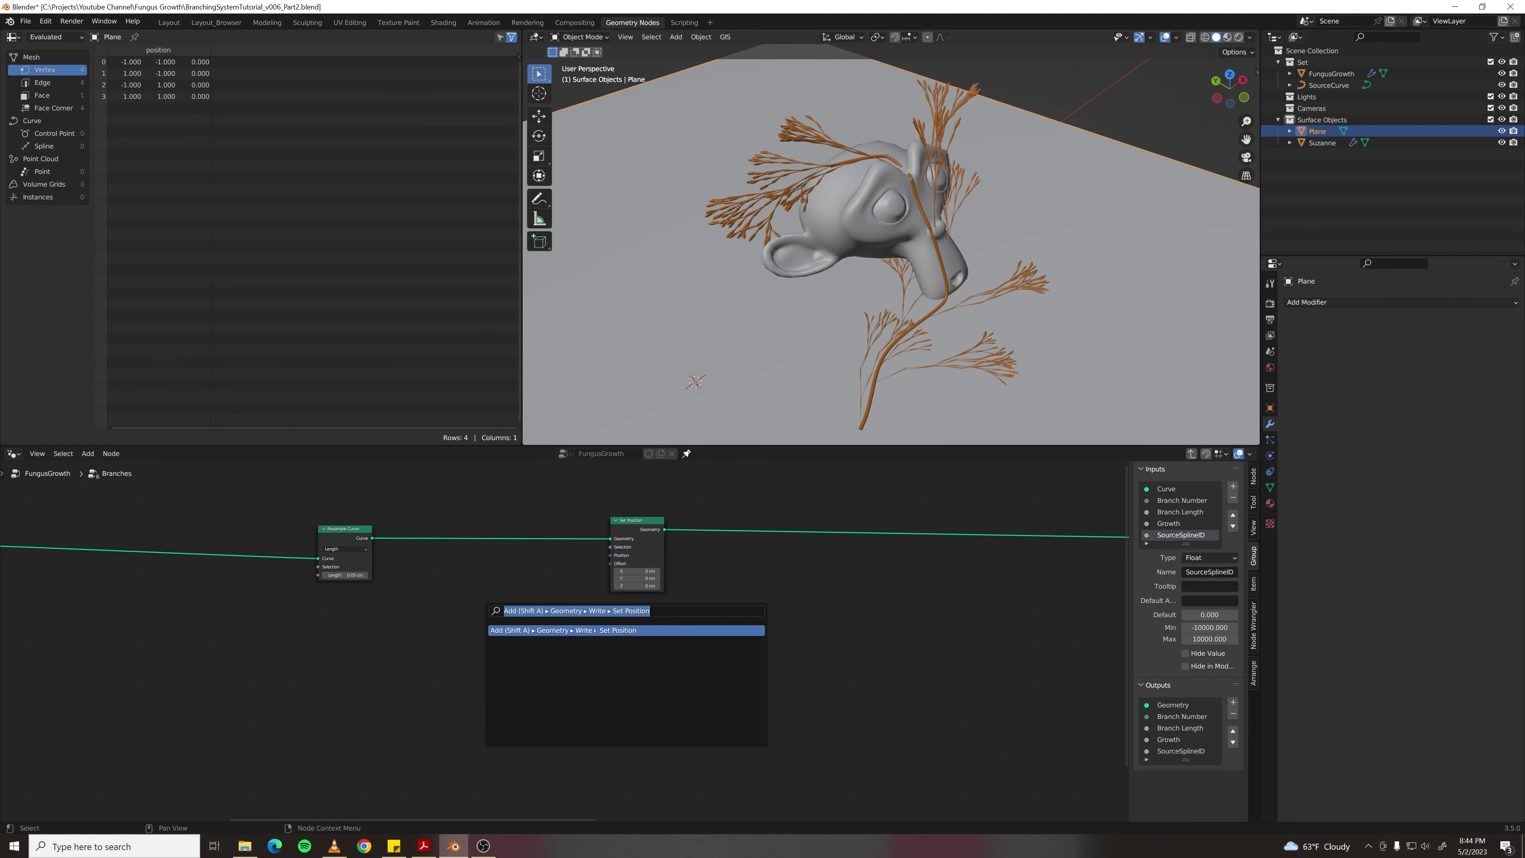
pyautogui.write('geometry pro')
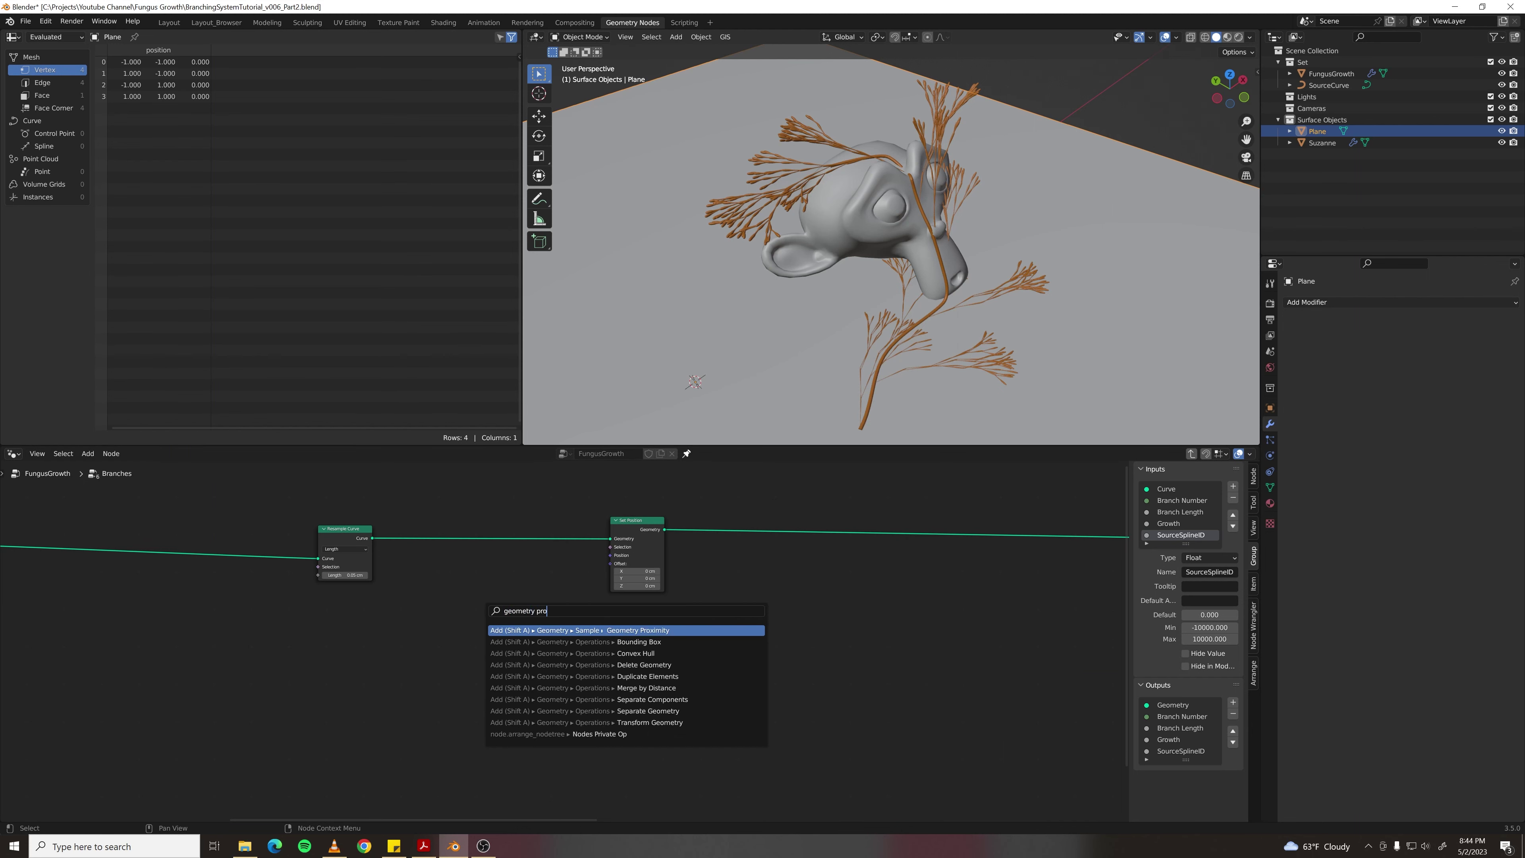
pyautogui.press('Return')
pyautogui.click(493, 609)
pyautogui.scroll(1, 548, 617)
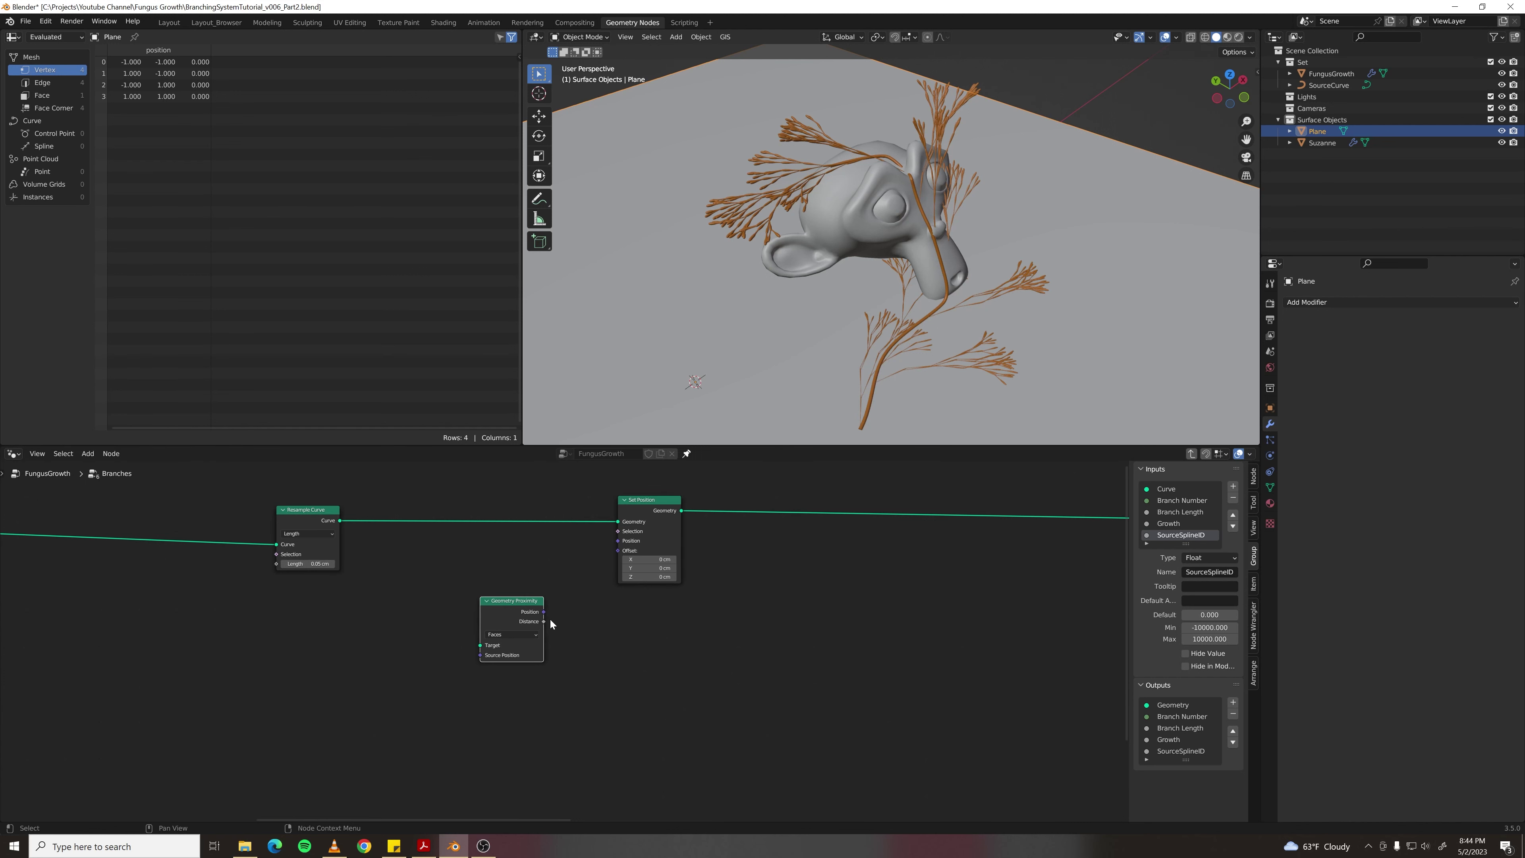
pyautogui.moveTo(545, 612); pyautogui.dragTo(617, 542)
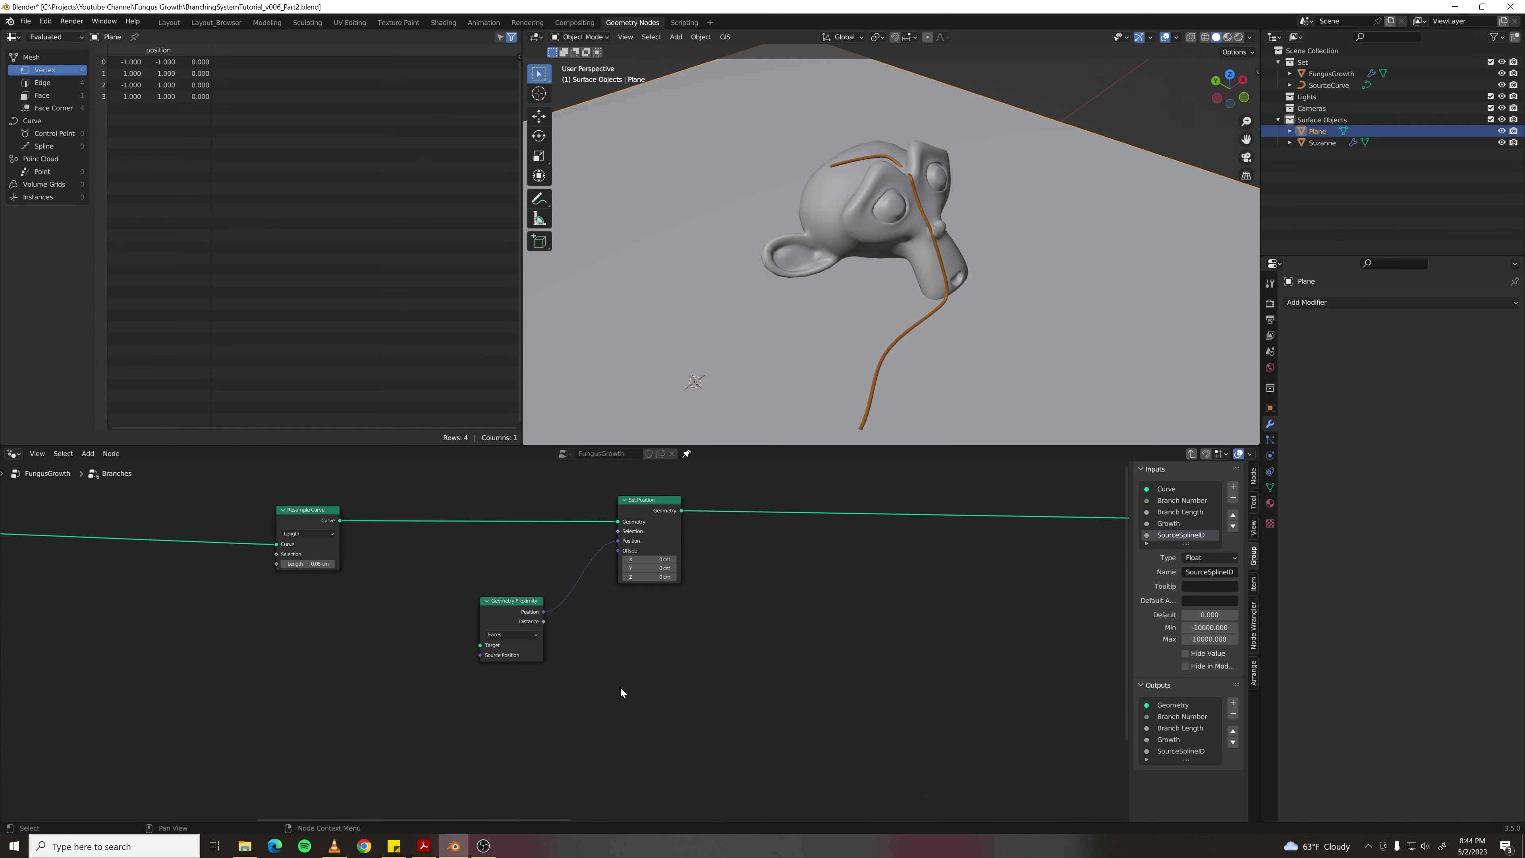
pyautogui.press('Home')
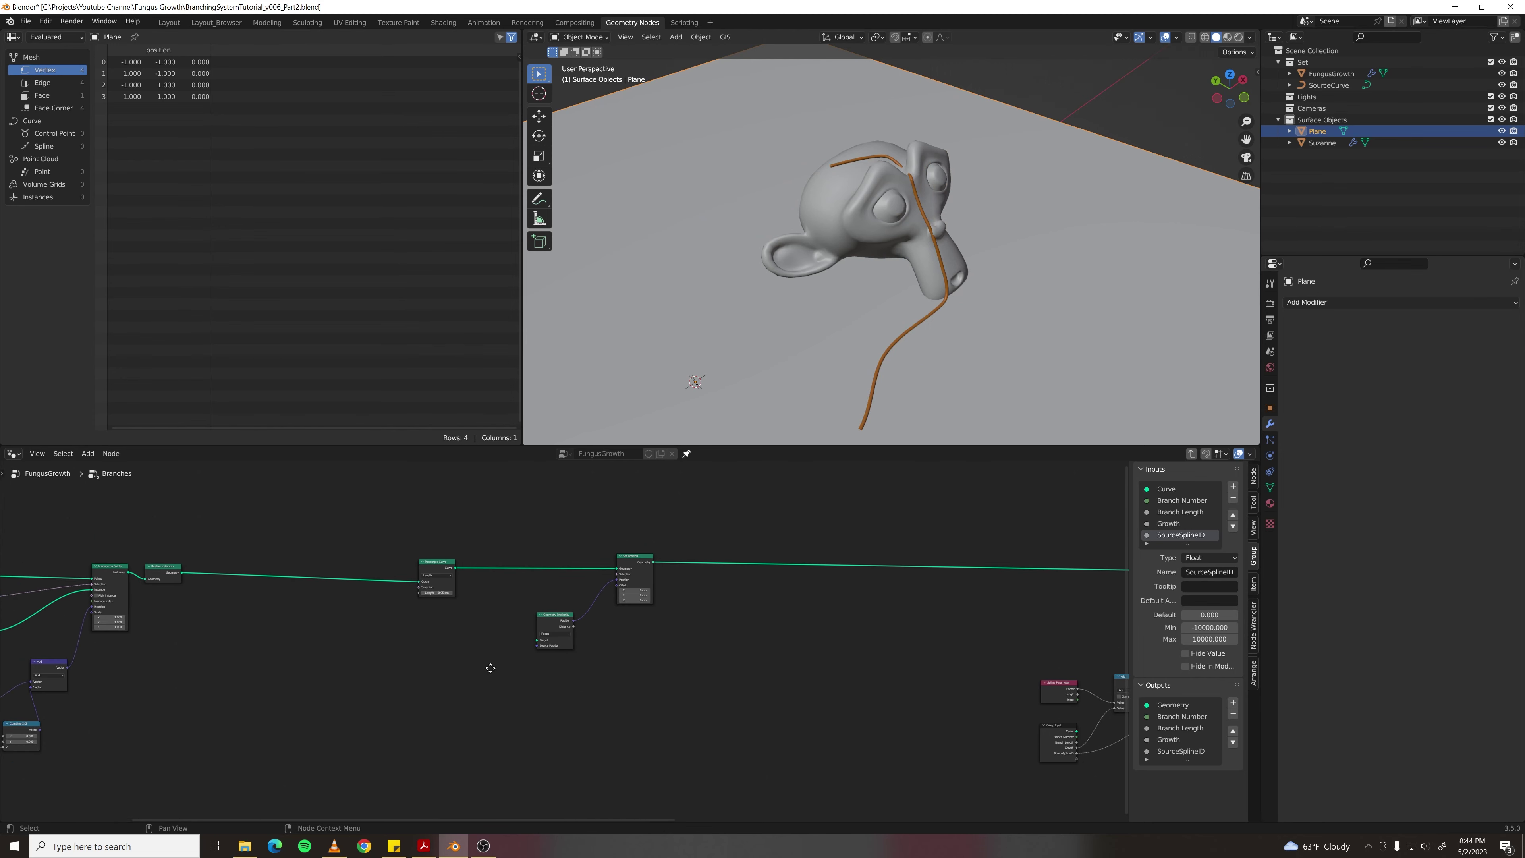
# - Duplicate the Group Input node beside Geometry Proximity and expose the proximity node's Target as a new Branches group input
pyautogui.click(154, 527)
pyautogui.hotkey('shift', 'd')
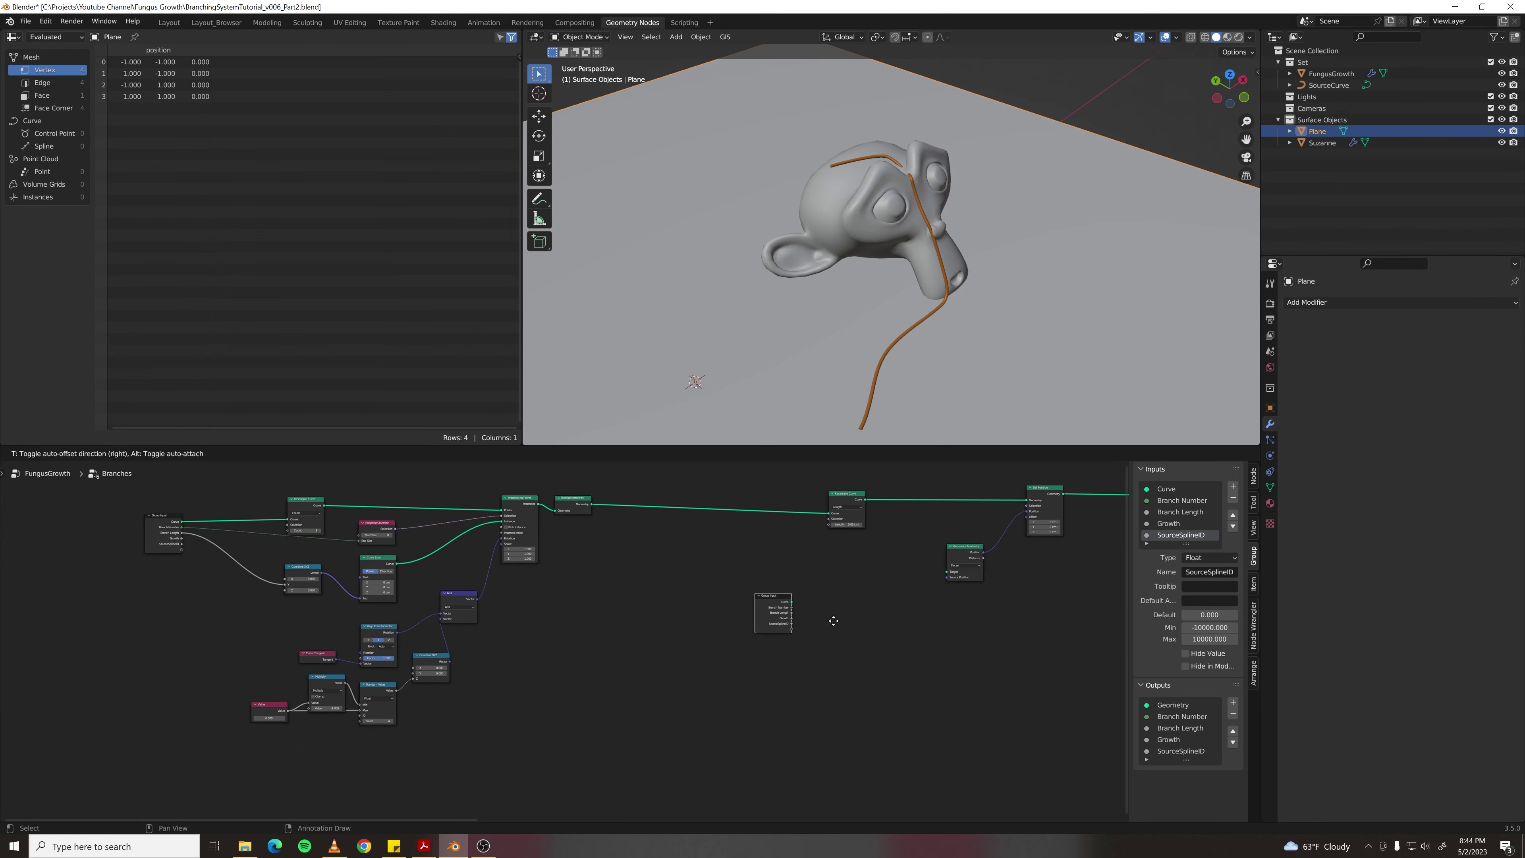
pyautogui.click(896, 612)
pyautogui.scroll(3, 682, 623)
pyautogui.moveTo(683, 564); pyautogui.dragTo(561, 649)
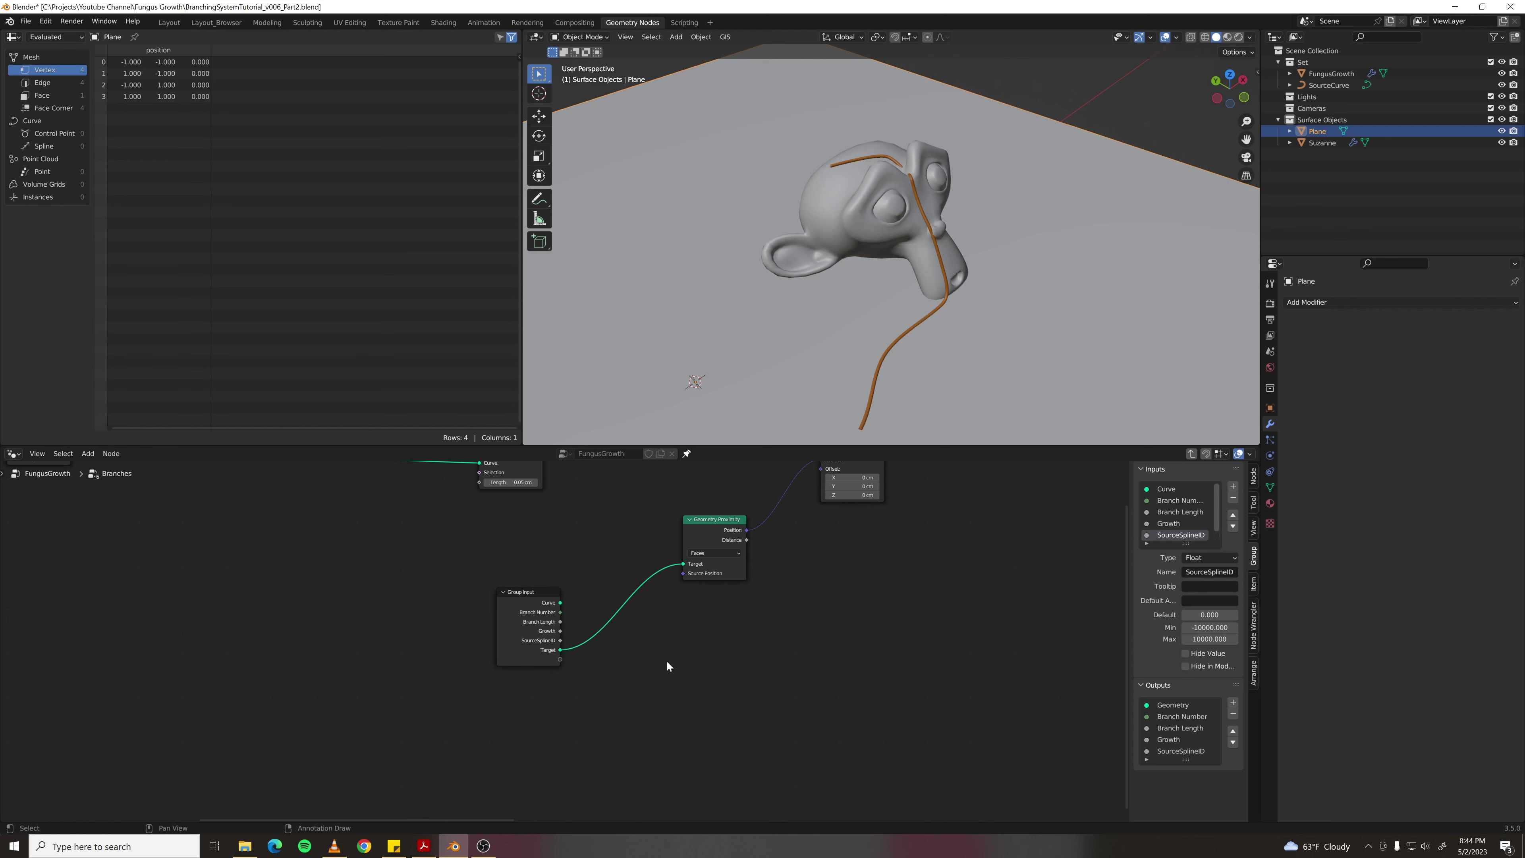
# - Return to the FungusGrowth tree and add the Surface Objects collection as a Collection Info node set to Relative
pyautogui.press('Tab')
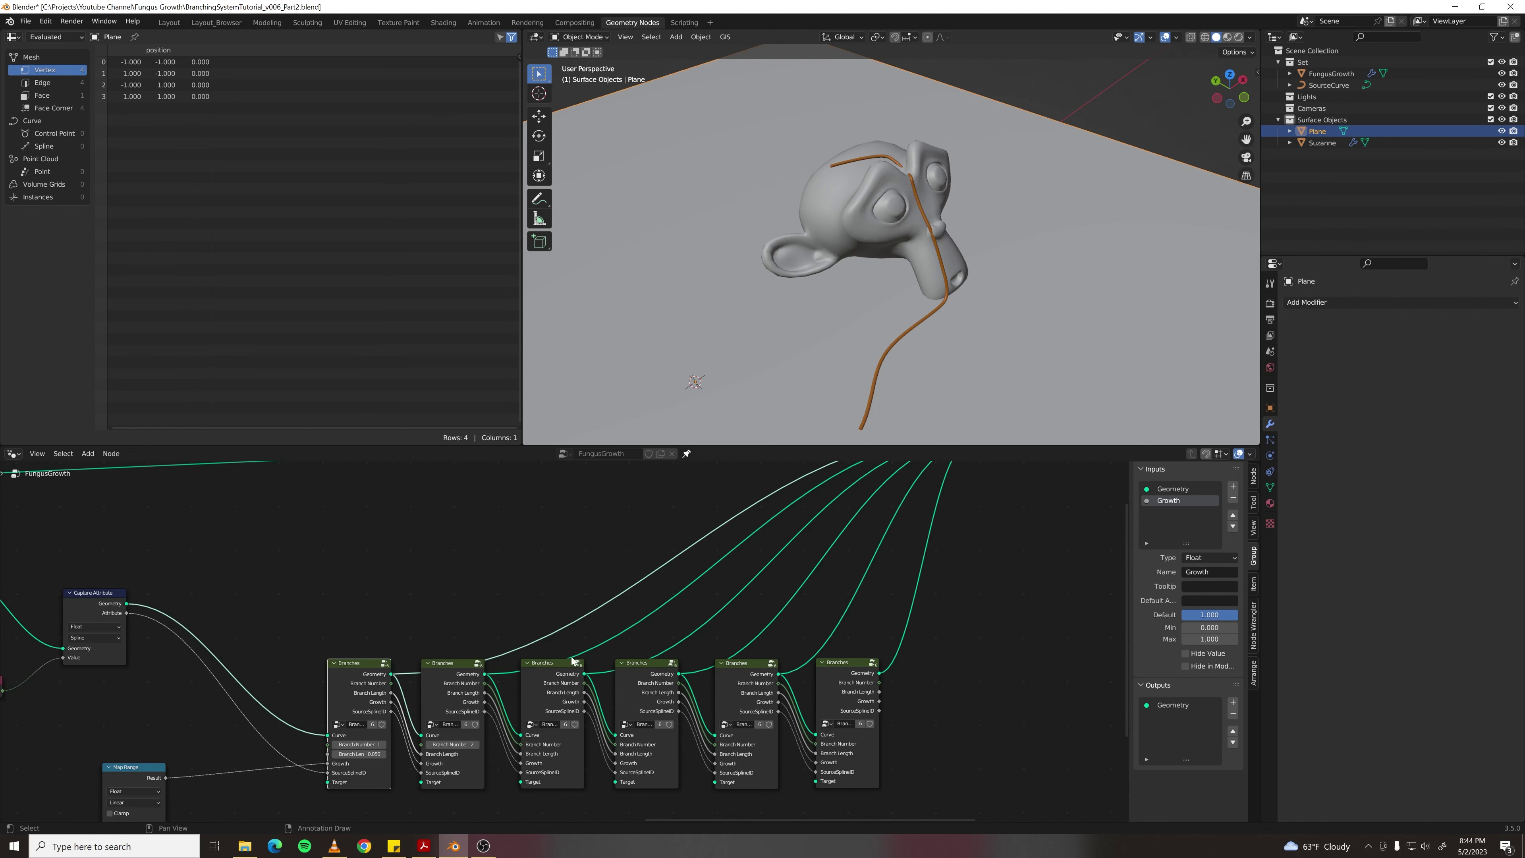
pyautogui.moveTo(307, 784); pyautogui.dragTo(621, 592, button='middle')
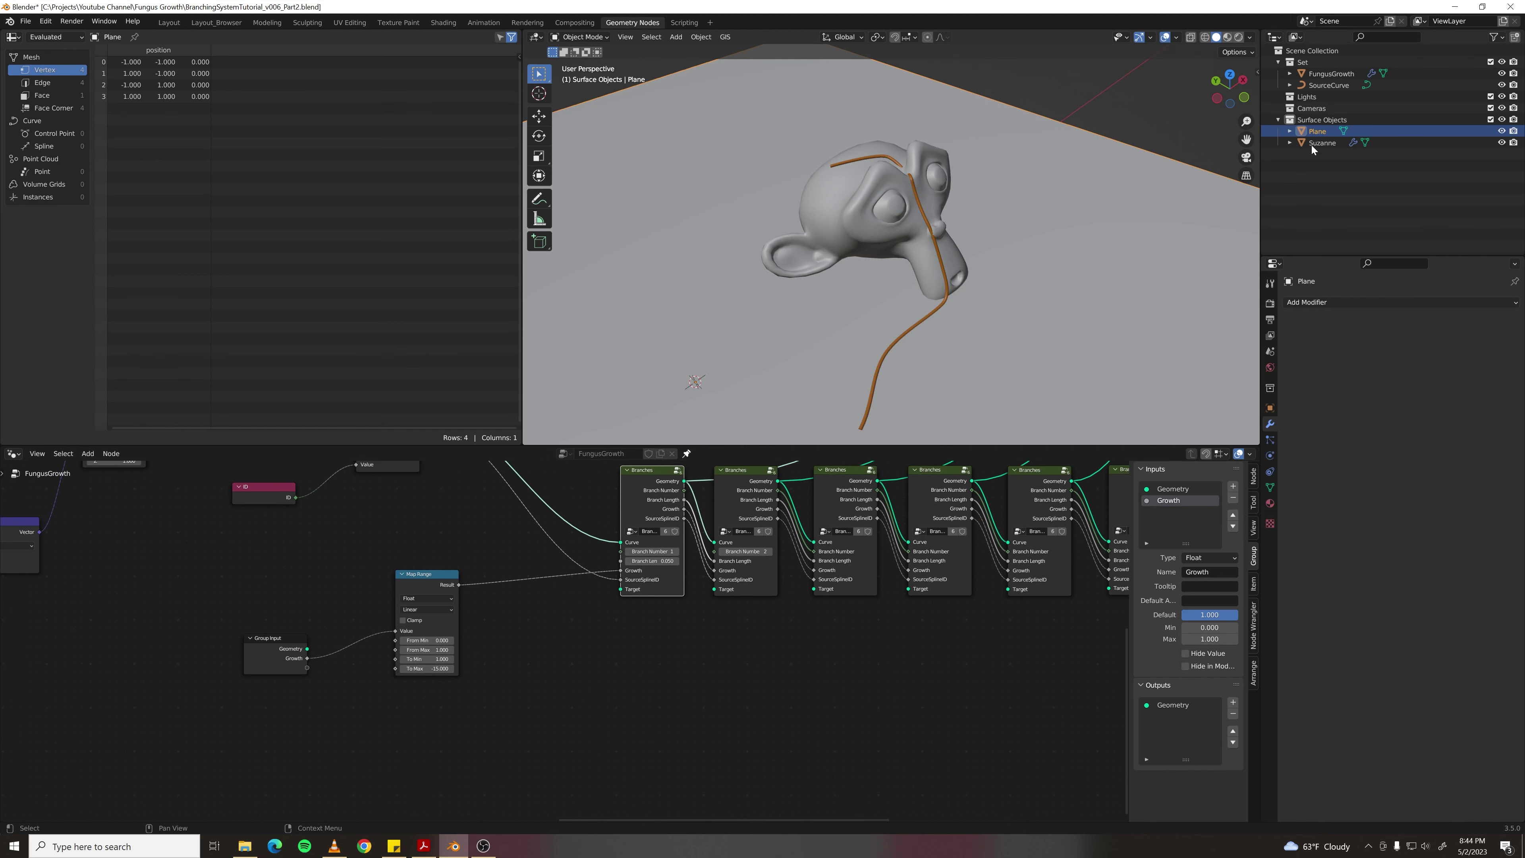
pyautogui.moveTo(1321, 122); pyautogui.dragTo(422, 747)
pyautogui.moveTo(531, 723); pyautogui.dragTo(580, 658, button='middle')
pyautogui.click(580, 657)
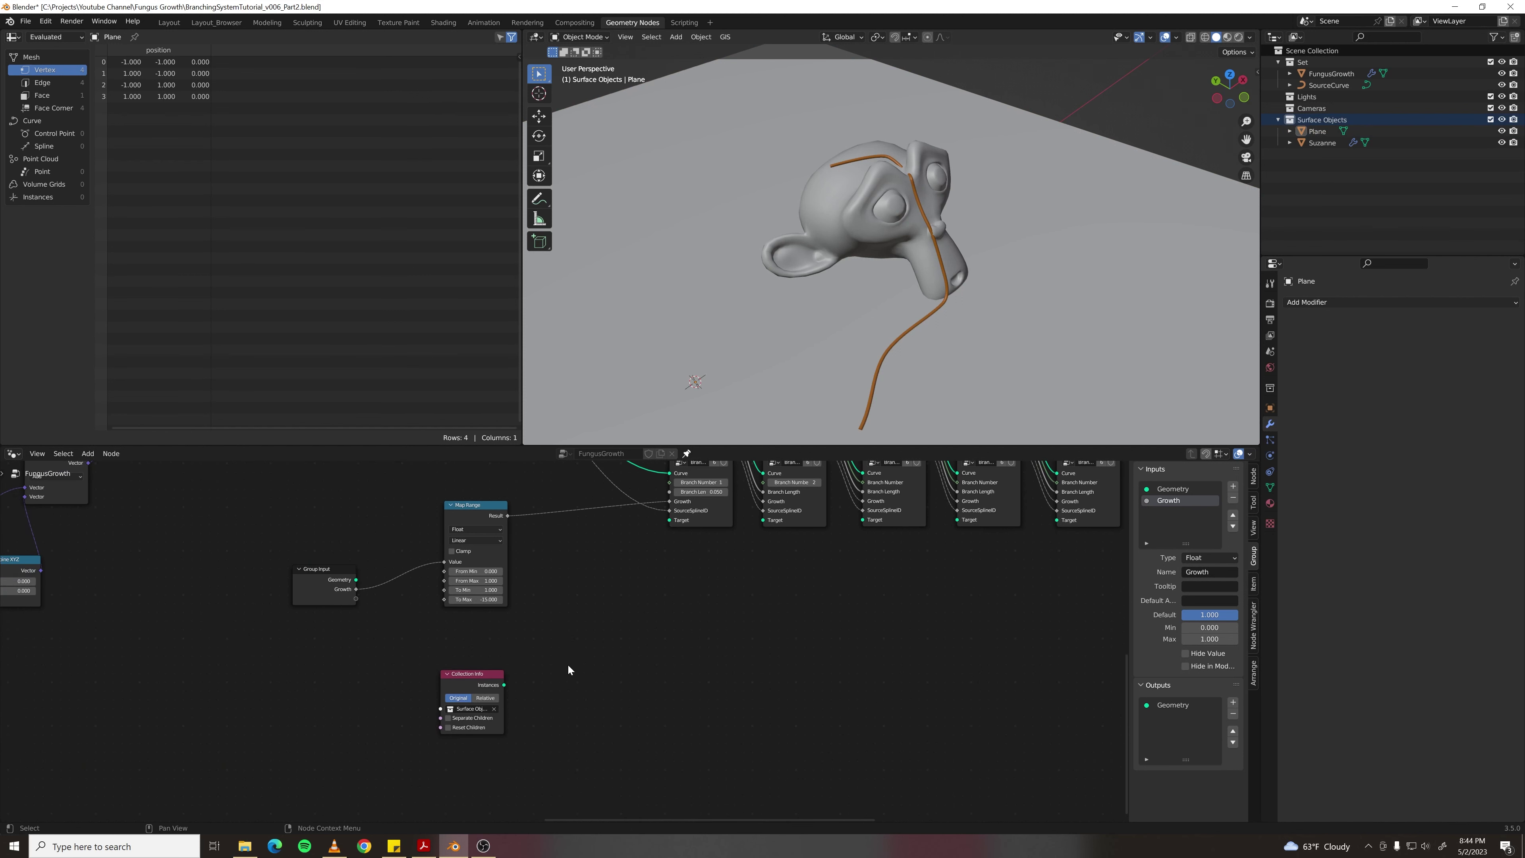
pyautogui.scroll(2, 566, 664)
pyautogui.click(473, 708)
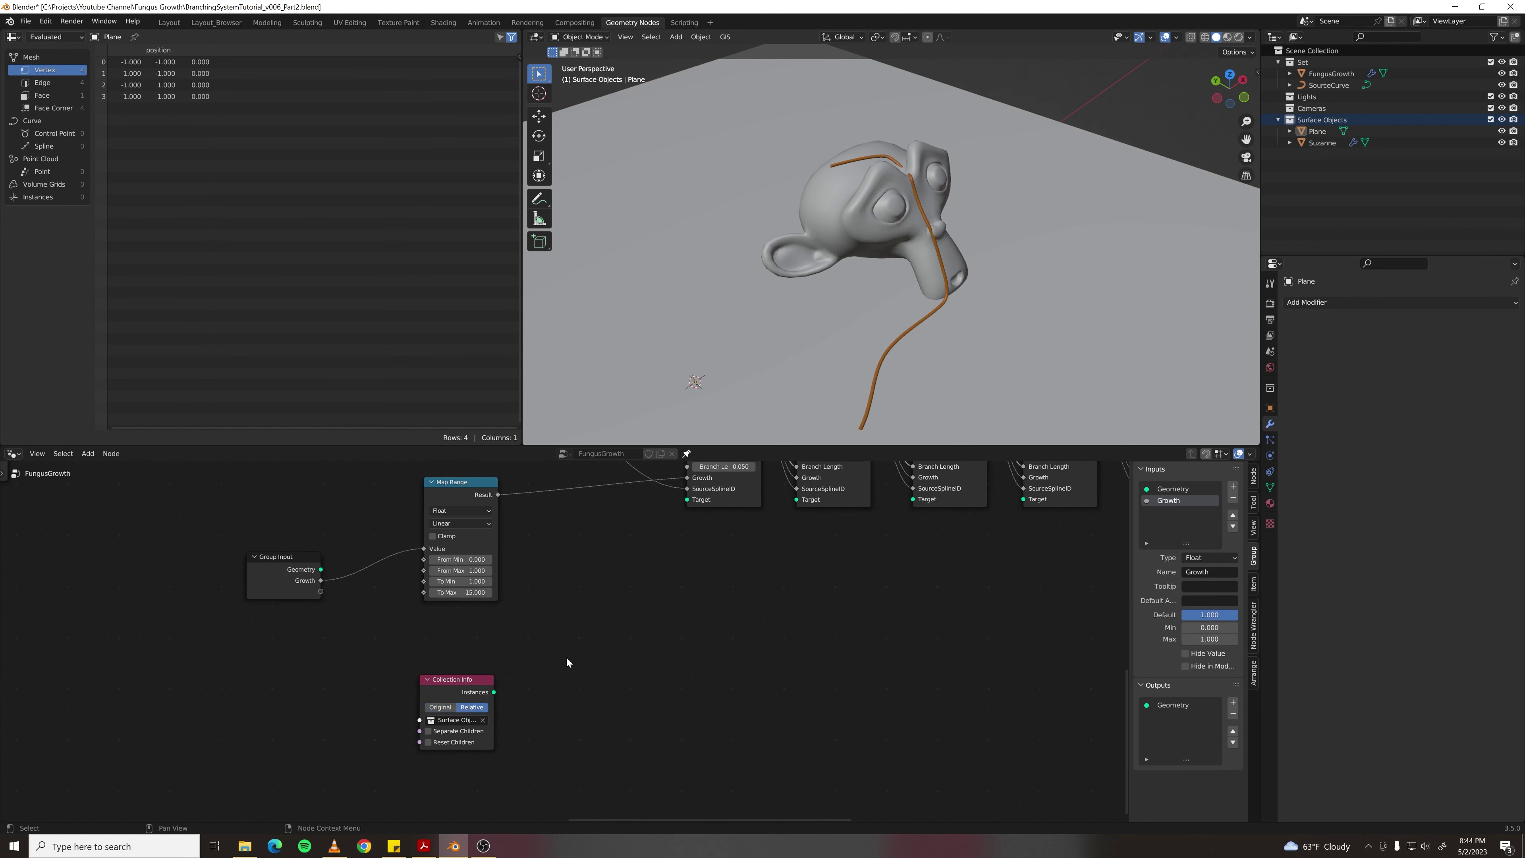
# - Add a Realize Instances node after Collection Info and connect its Geometry output to the first Branches node's Target input
pyautogui.press('F3')
pyautogui.write('realize')
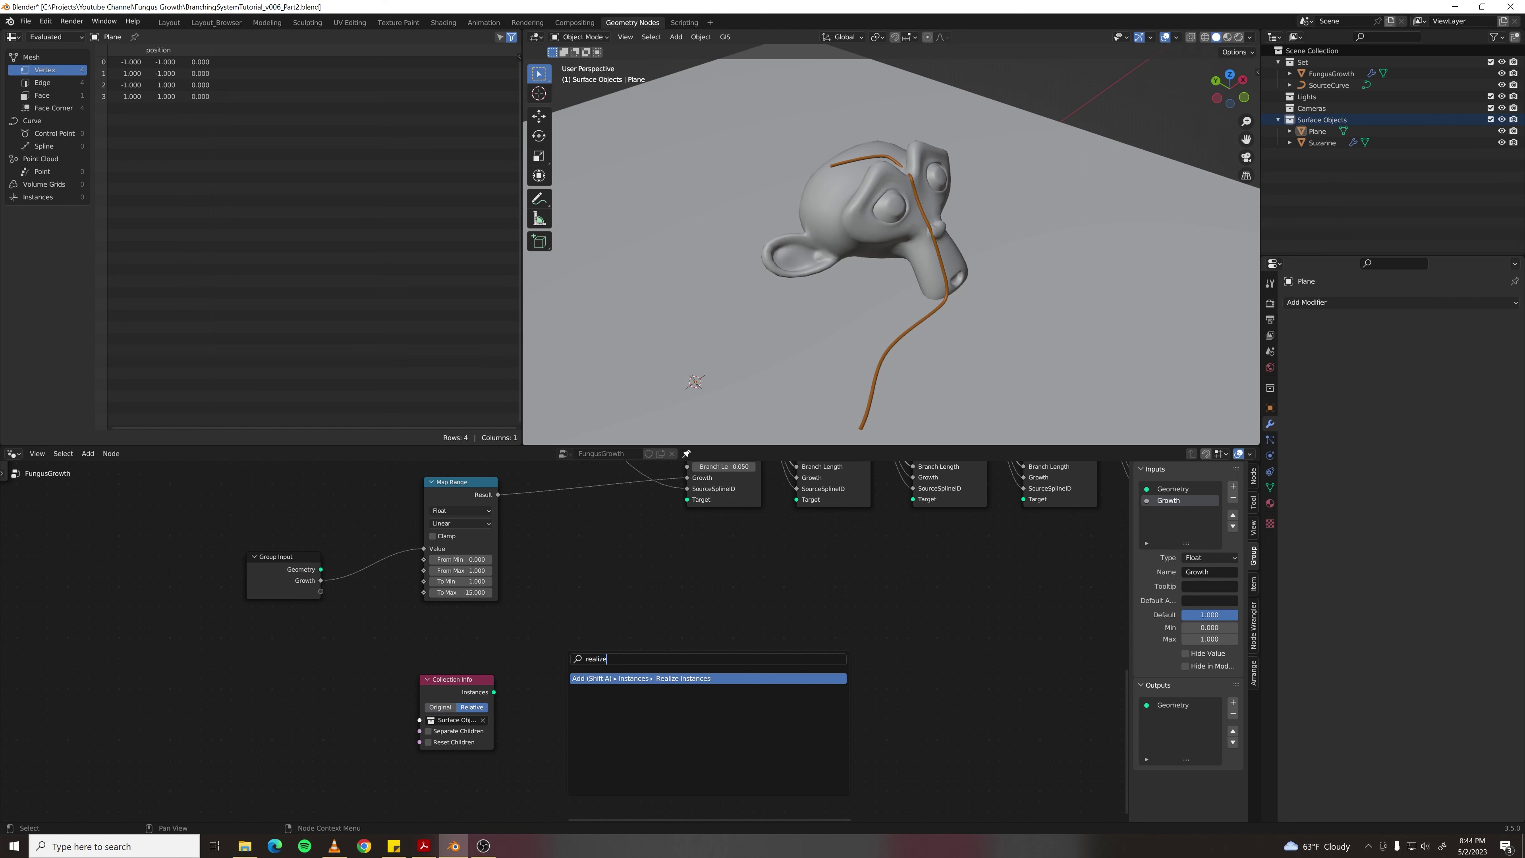
pyautogui.press('Return')
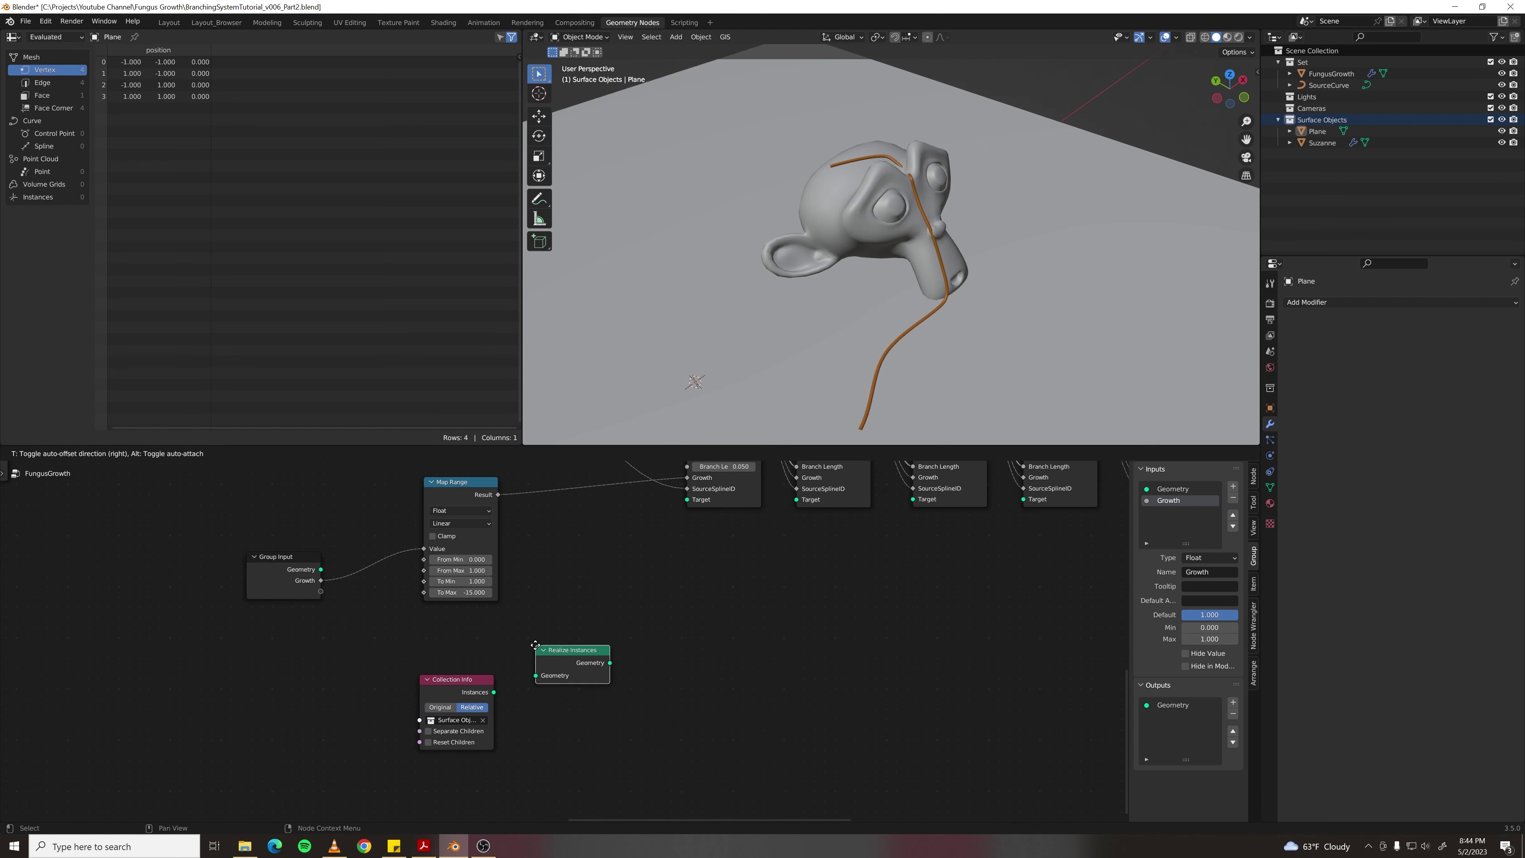
pyautogui.click(500, 687)
pyautogui.moveTo(502, 691); pyautogui.dragTo(534, 675)
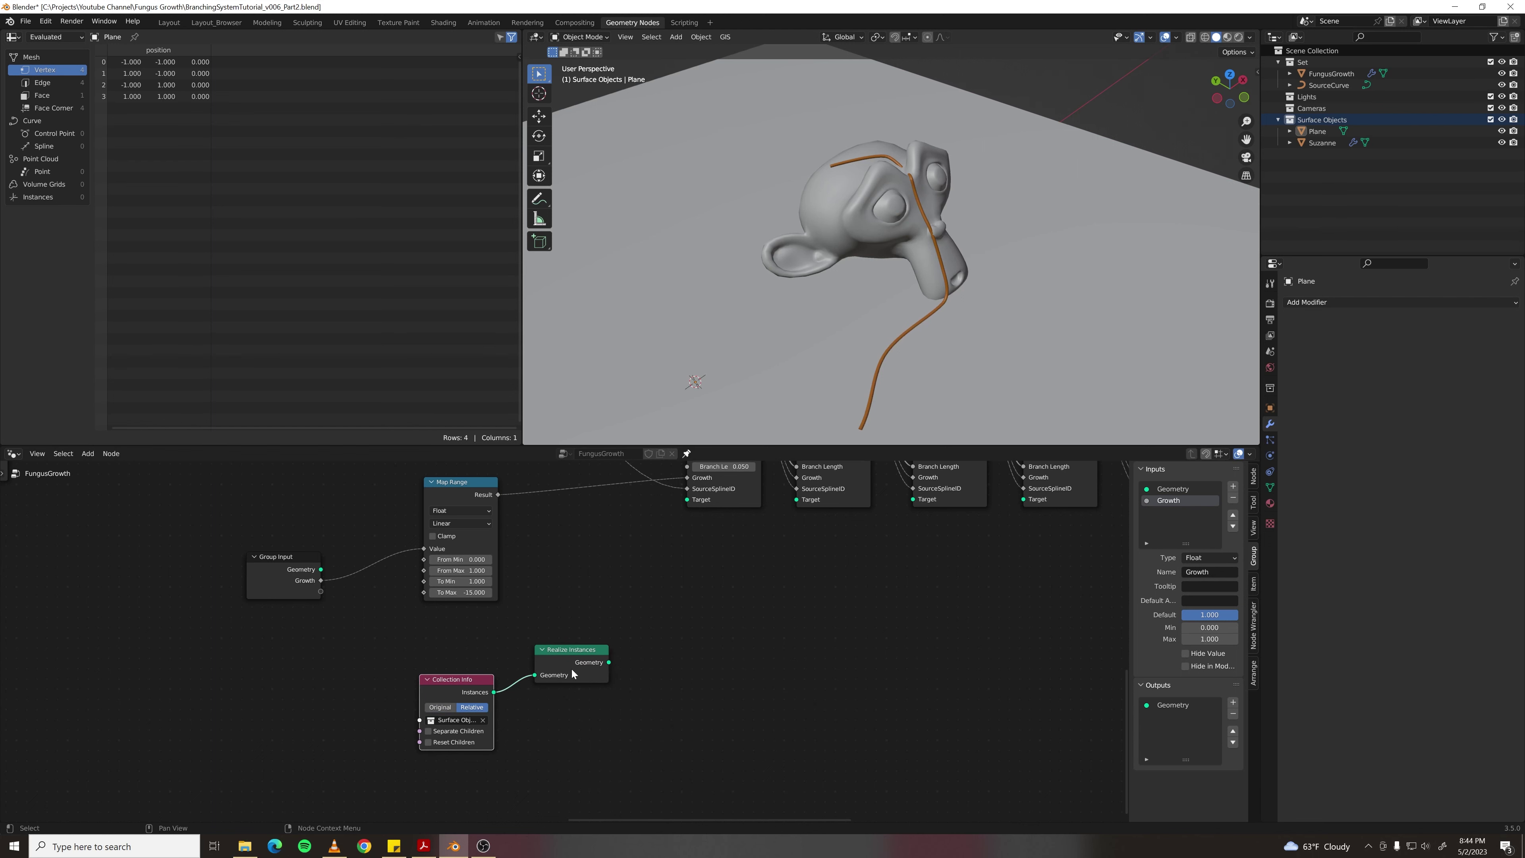
pyautogui.moveTo(629, 663); pyautogui.dragTo(555, 720, button='middle')
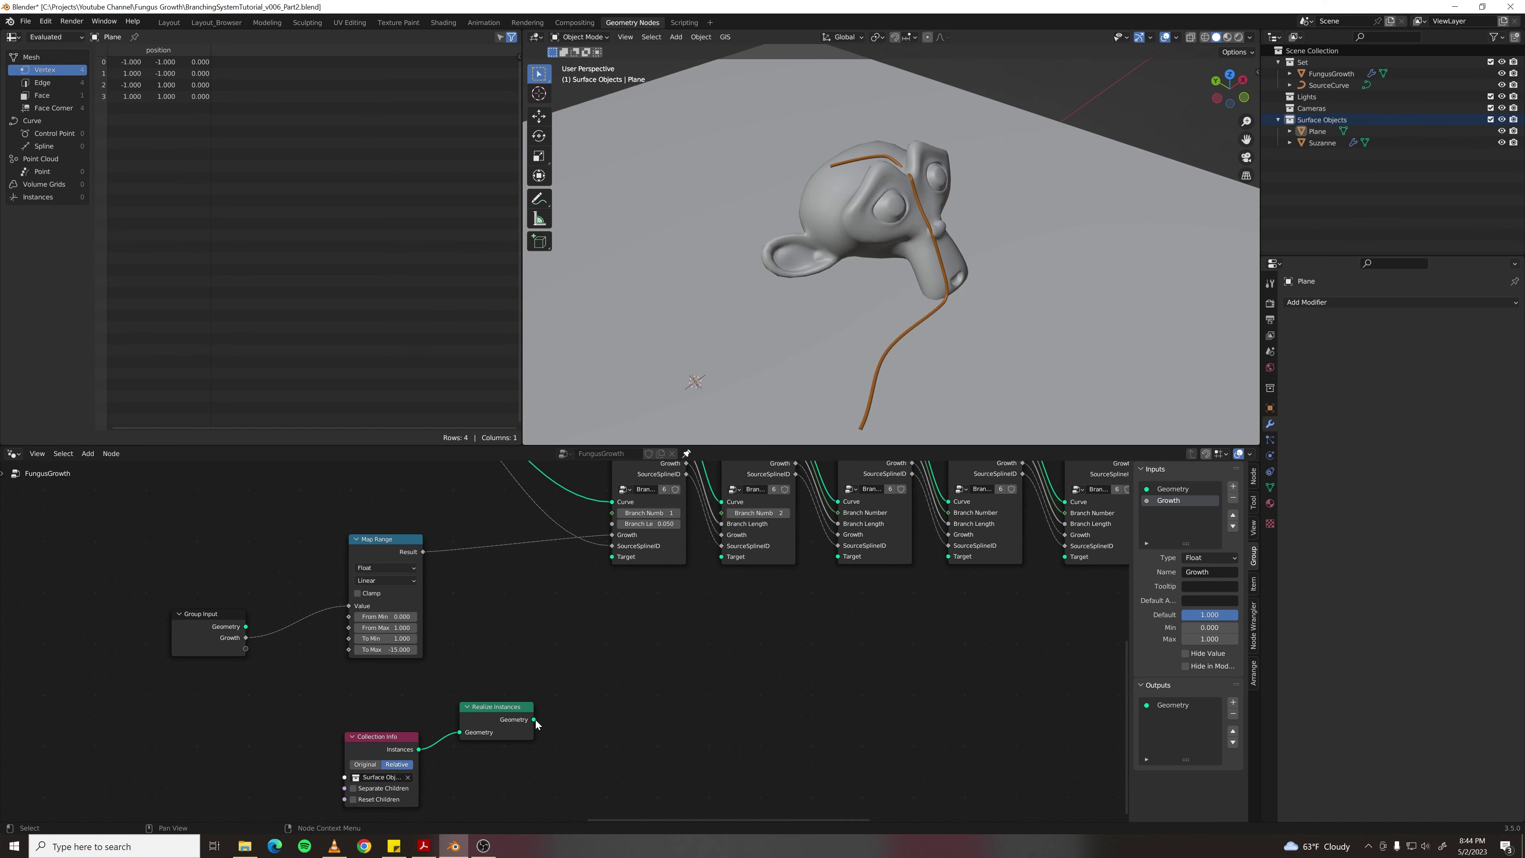
pyautogui.moveTo(534, 719); pyautogui.dragTo(612, 557)
pyautogui.moveTo(654, 597); pyautogui.dragTo(592, 685, button='middle')
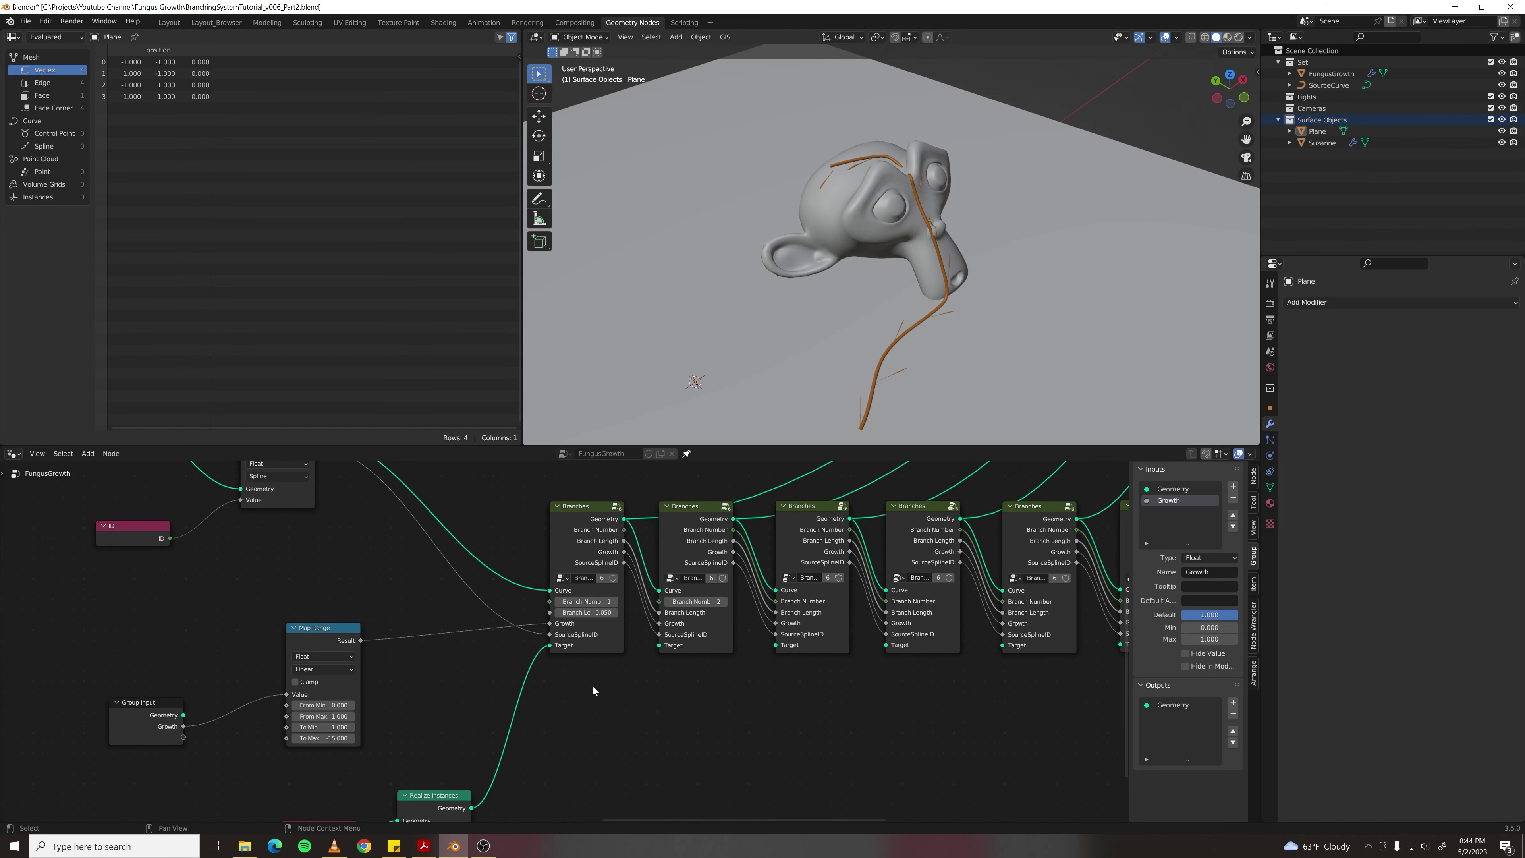
# - Inside the Branches group, pass Target from Group Input to a new Group Output socket and return to the parent tree
pyautogui.click(589, 526)
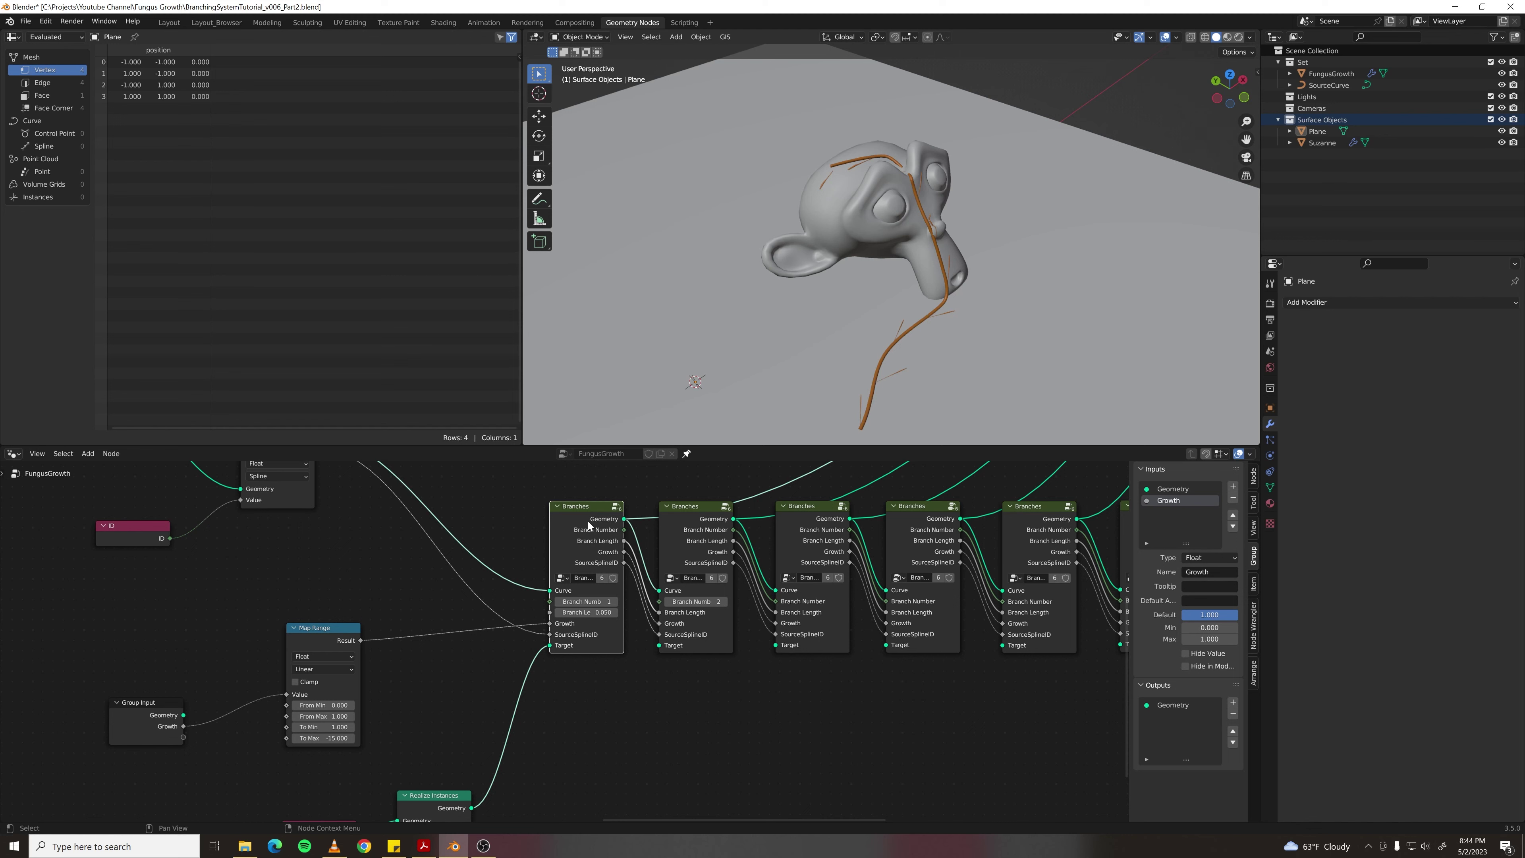
pyautogui.press('Tab')
pyautogui.scroll(-8, 672, 598)
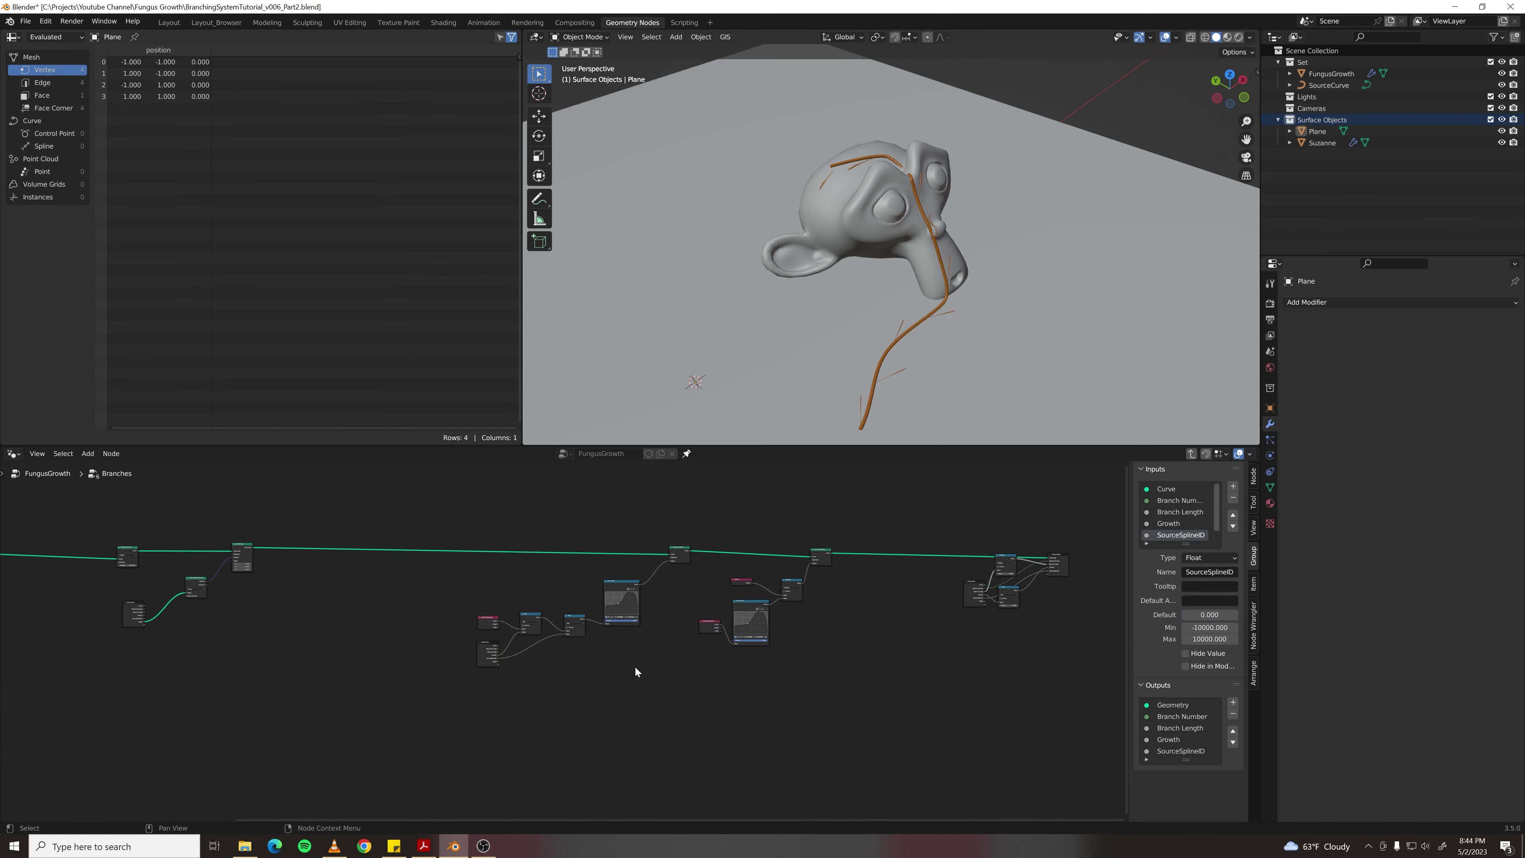
pyautogui.moveTo(822, 642); pyautogui.dragTo(420, 735, button='middle')
pyautogui.scroll(14, 602, 635)
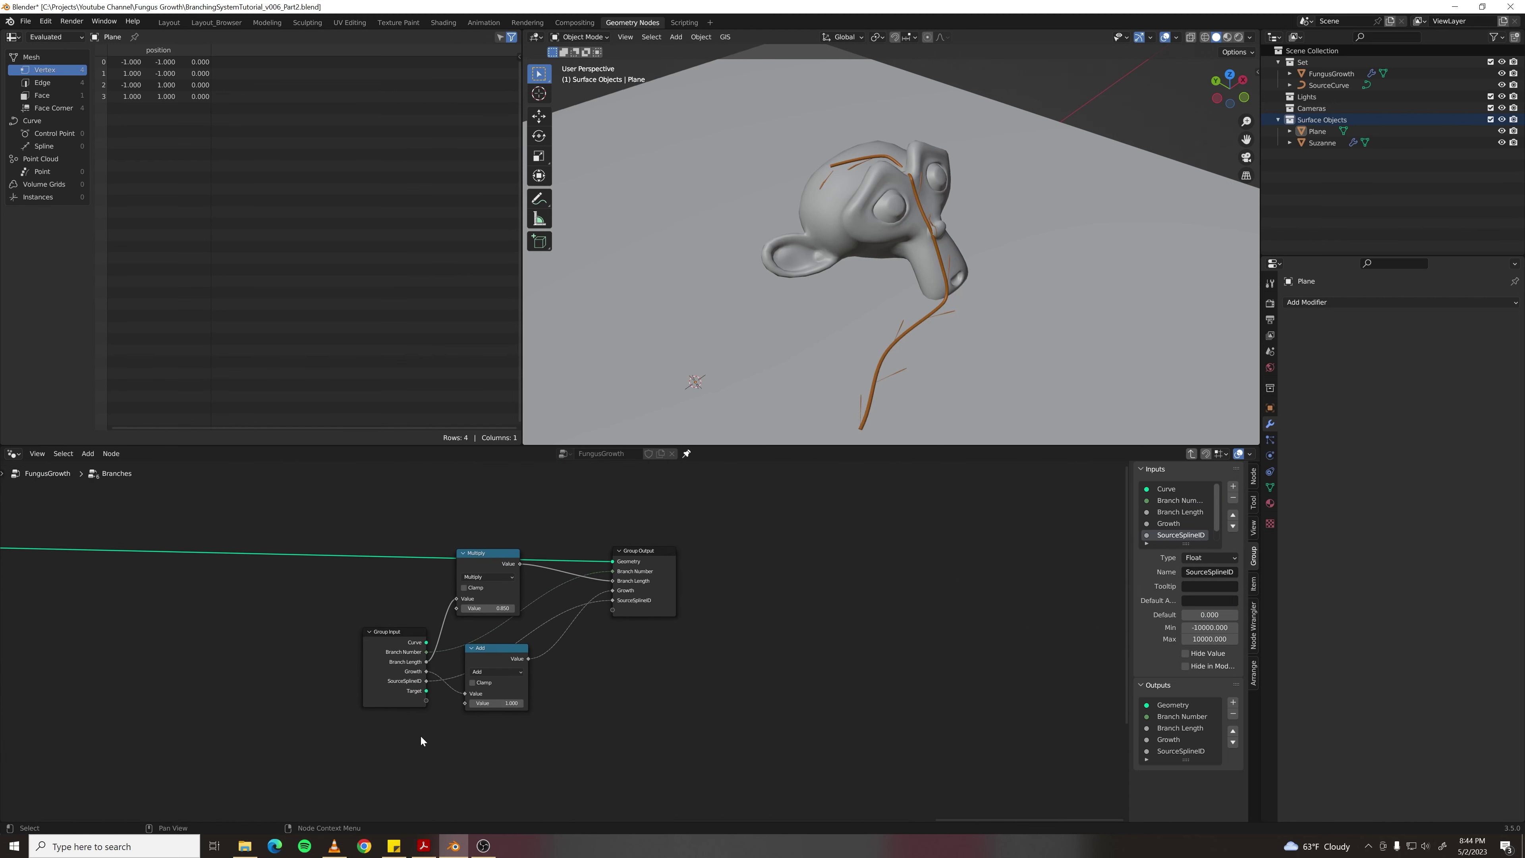
pyautogui.scroll(2, 420, 741)
pyautogui.moveTo(403, 700); pyautogui.dragTo(622, 605)
pyautogui.press('Tab')
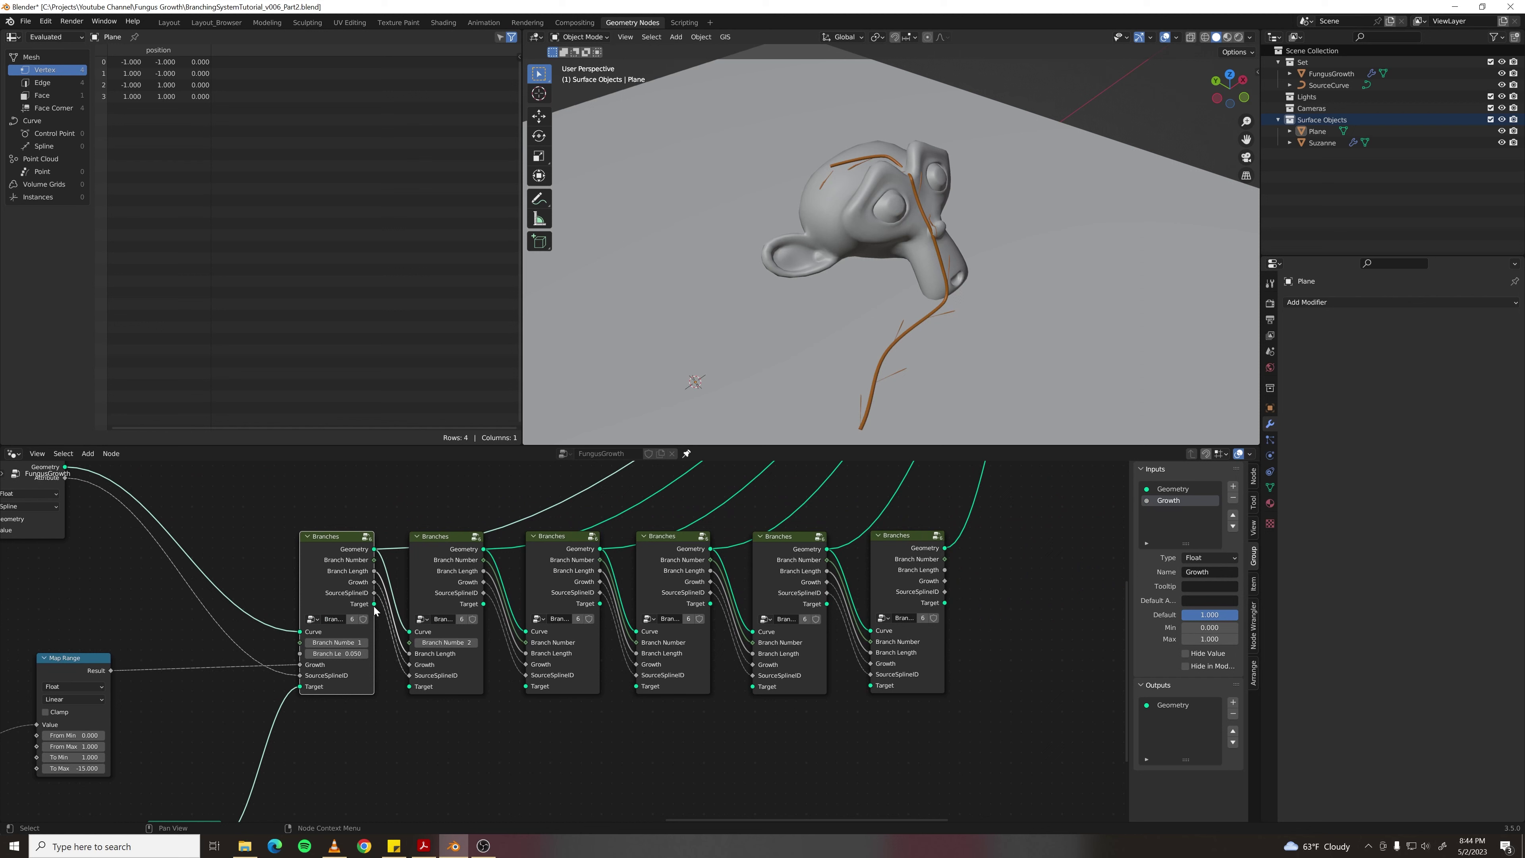
# - Connect each Branches node's Target output to the Target input of the next Branches node along the whole chain
pyautogui.moveTo(374, 604); pyautogui.dragTo(409, 686)
pyautogui.moveTo(484, 603); pyautogui.dragTo(525, 686)
pyautogui.moveTo(600, 603); pyautogui.dragTo(636, 687)
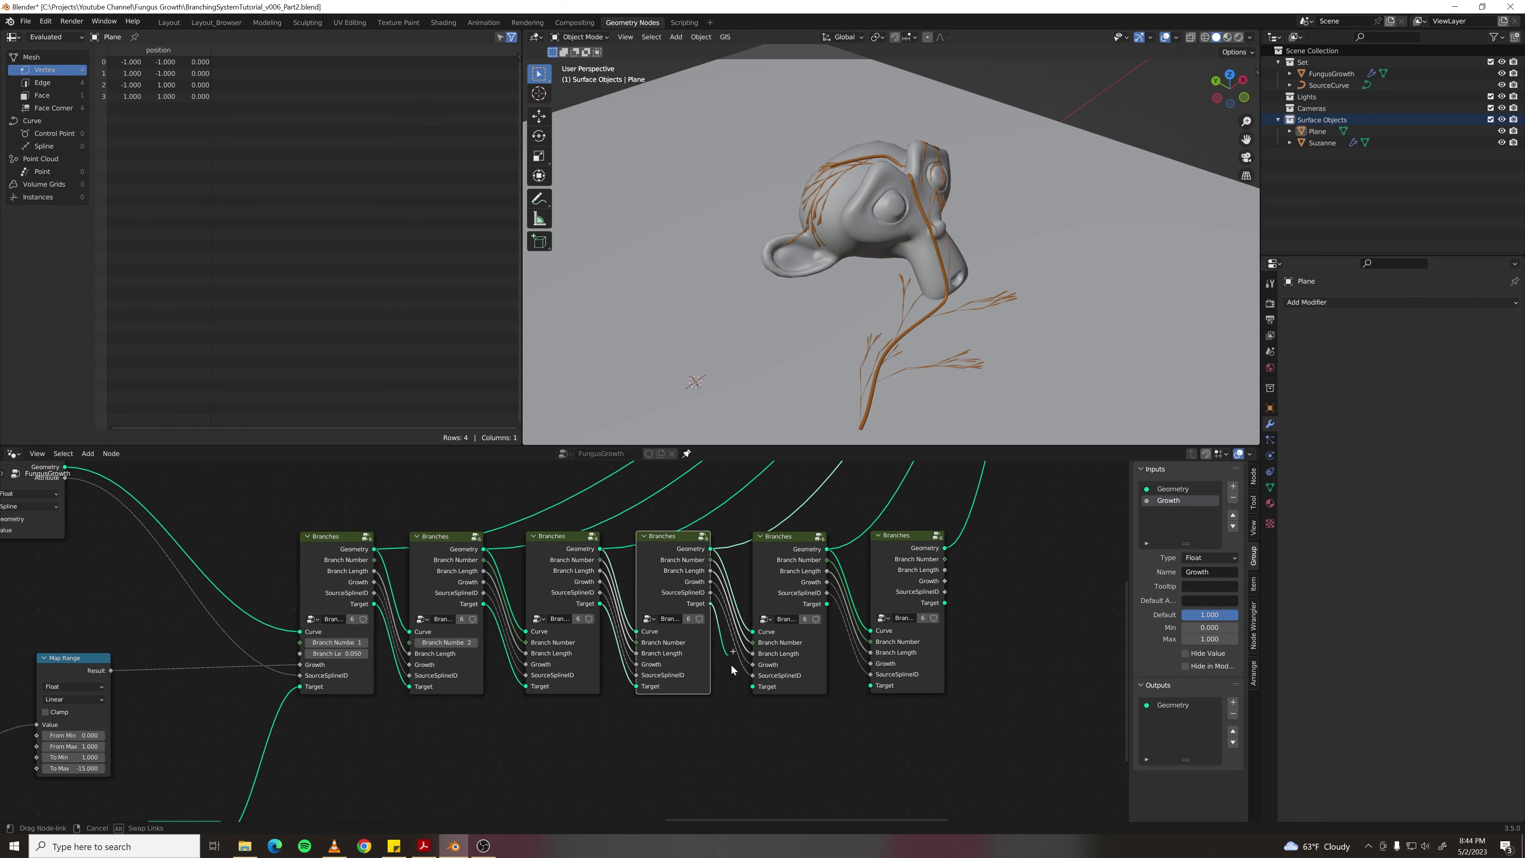
pyautogui.moveTo(710, 603); pyautogui.dragTo(752, 687)
pyautogui.moveTo(827, 604); pyautogui.dragTo(871, 685)
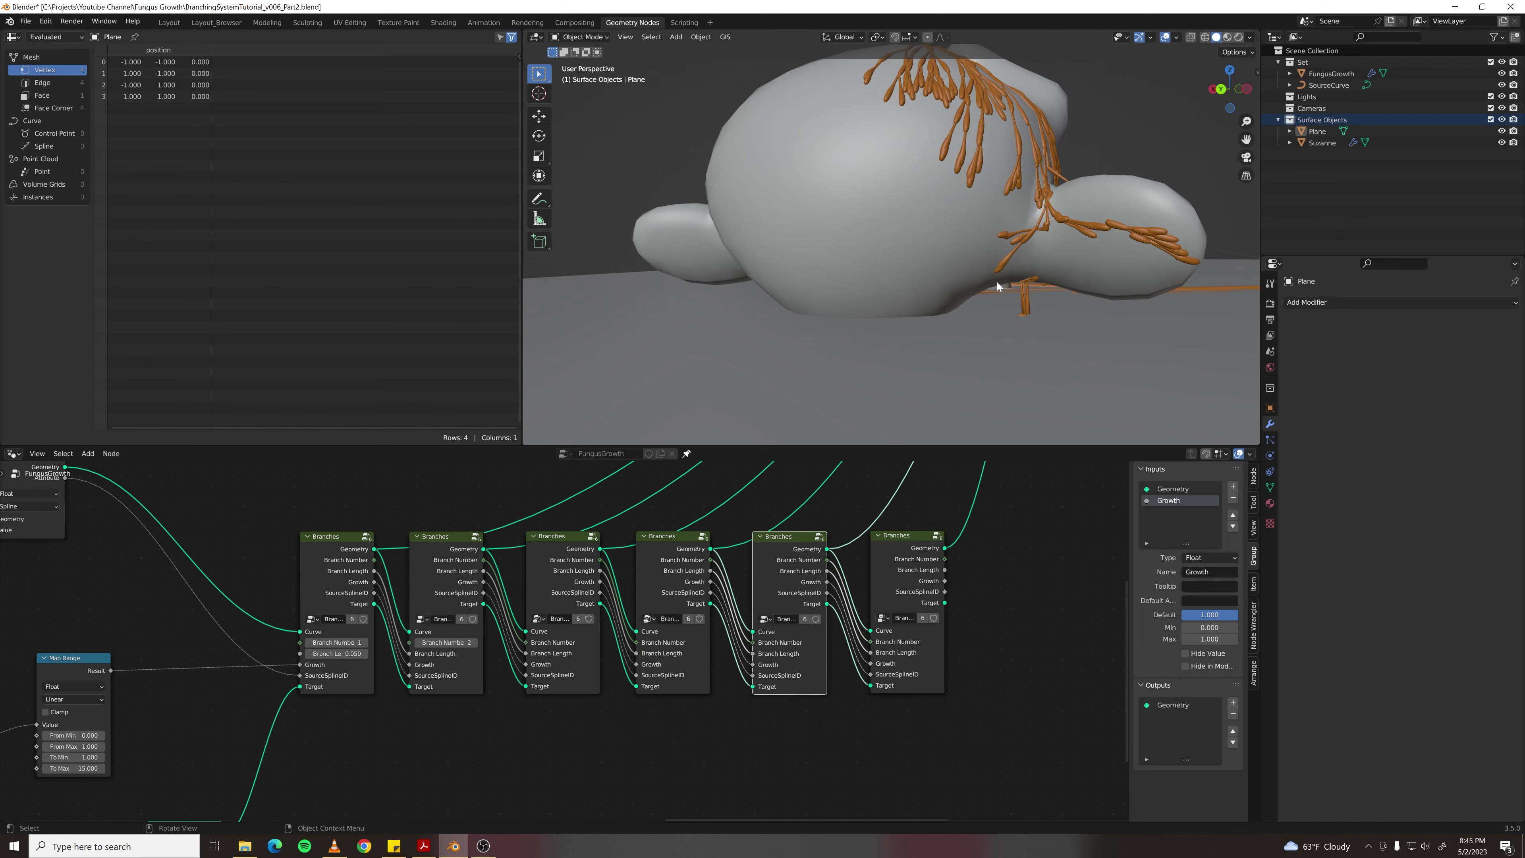
# - Examine from several angles how the branches follow the surfaces of Suzanne and the plane
pyautogui.moveTo(998, 286); pyautogui.dragTo(730, 217, button='middle')
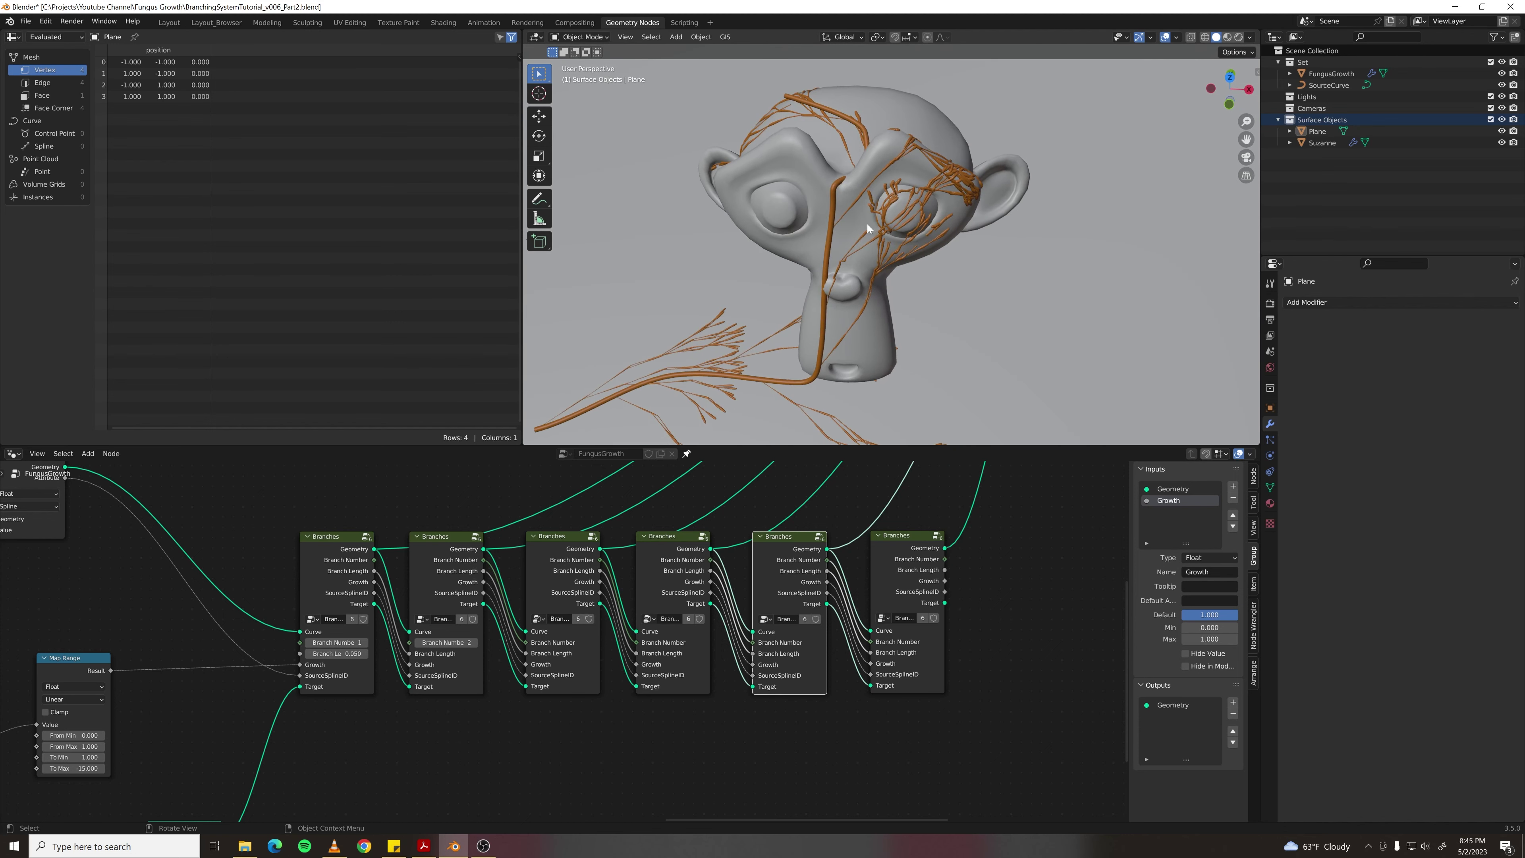
pyautogui.moveTo(849, 265); pyautogui.dragTo(863, 347, button='middle')
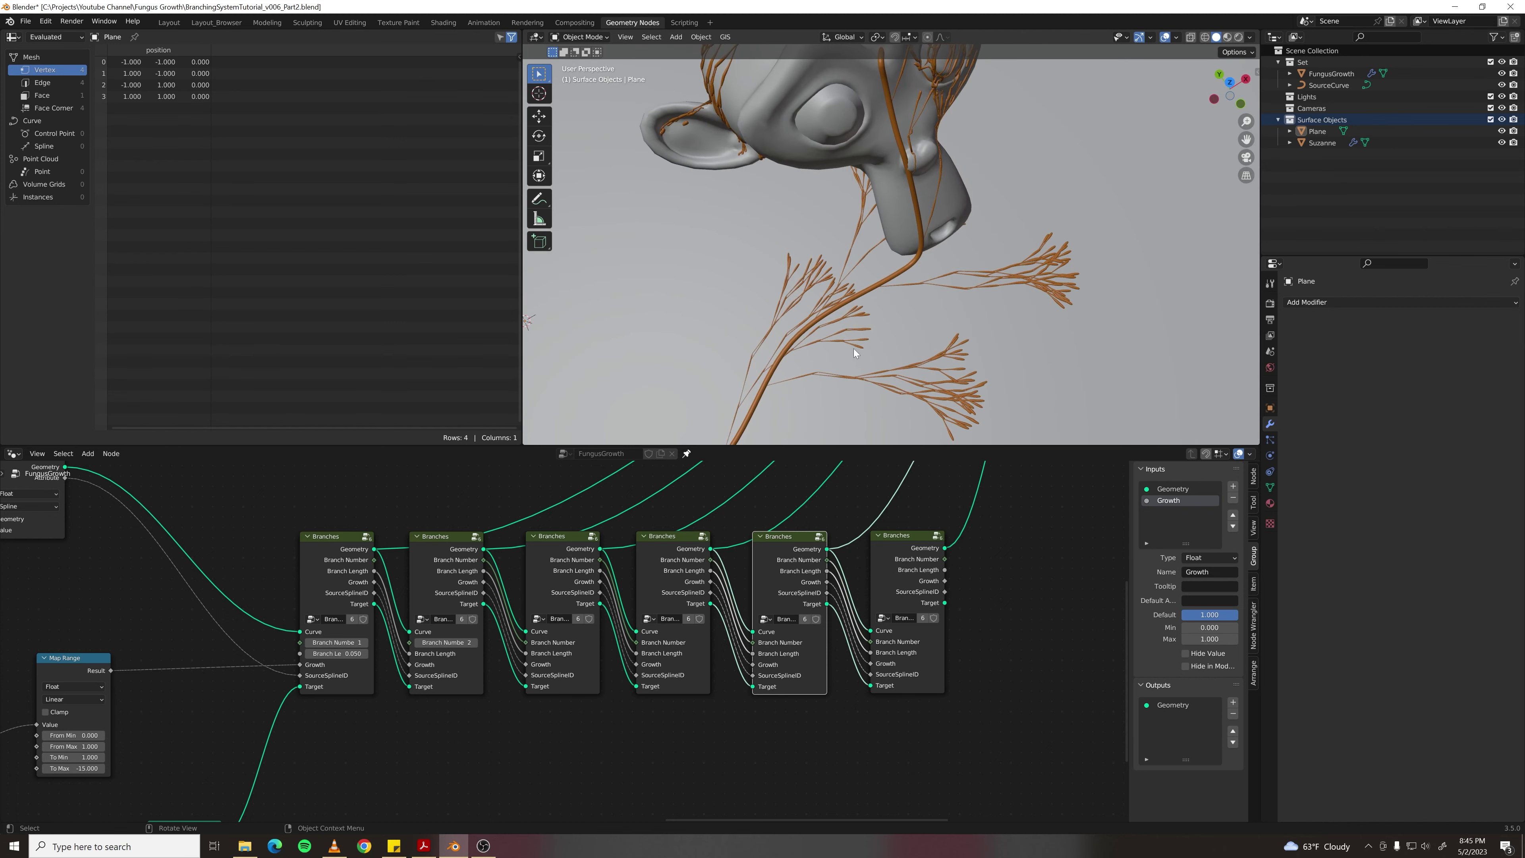
pyautogui.scroll(1, 859, 372)
pyautogui.keyDown('shift'); pyautogui.moveTo(863, 406); pyautogui.dragTo(870, 307, button='middle'); pyautogui.keyUp('shift')
pyautogui.scroll(2, 833, 322)
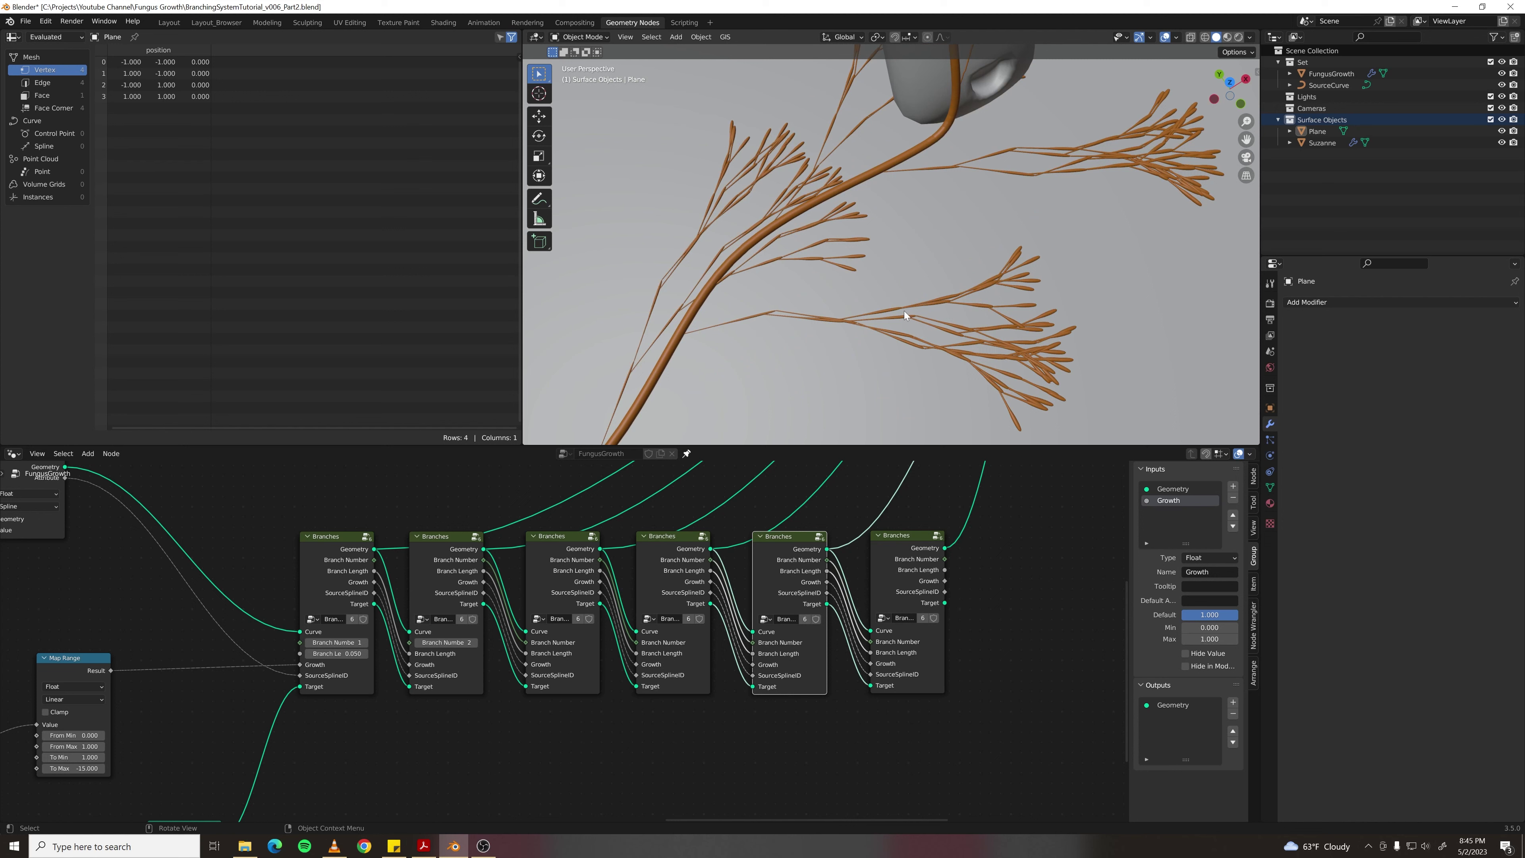
pyautogui.scroll(-3, 904, 312)
pyautogui.moveTo(909, 283); pyautogui.dragTo(970, 265, button='middle')
pyautogui.scroll(-1, 930, 307)
pyautogui.scroll(-2, 845, 276)
# - Reopen the Branches group and move Resample Curve and all following nodes away from Realize Instances to make room
pyautogui.click(382, 550)
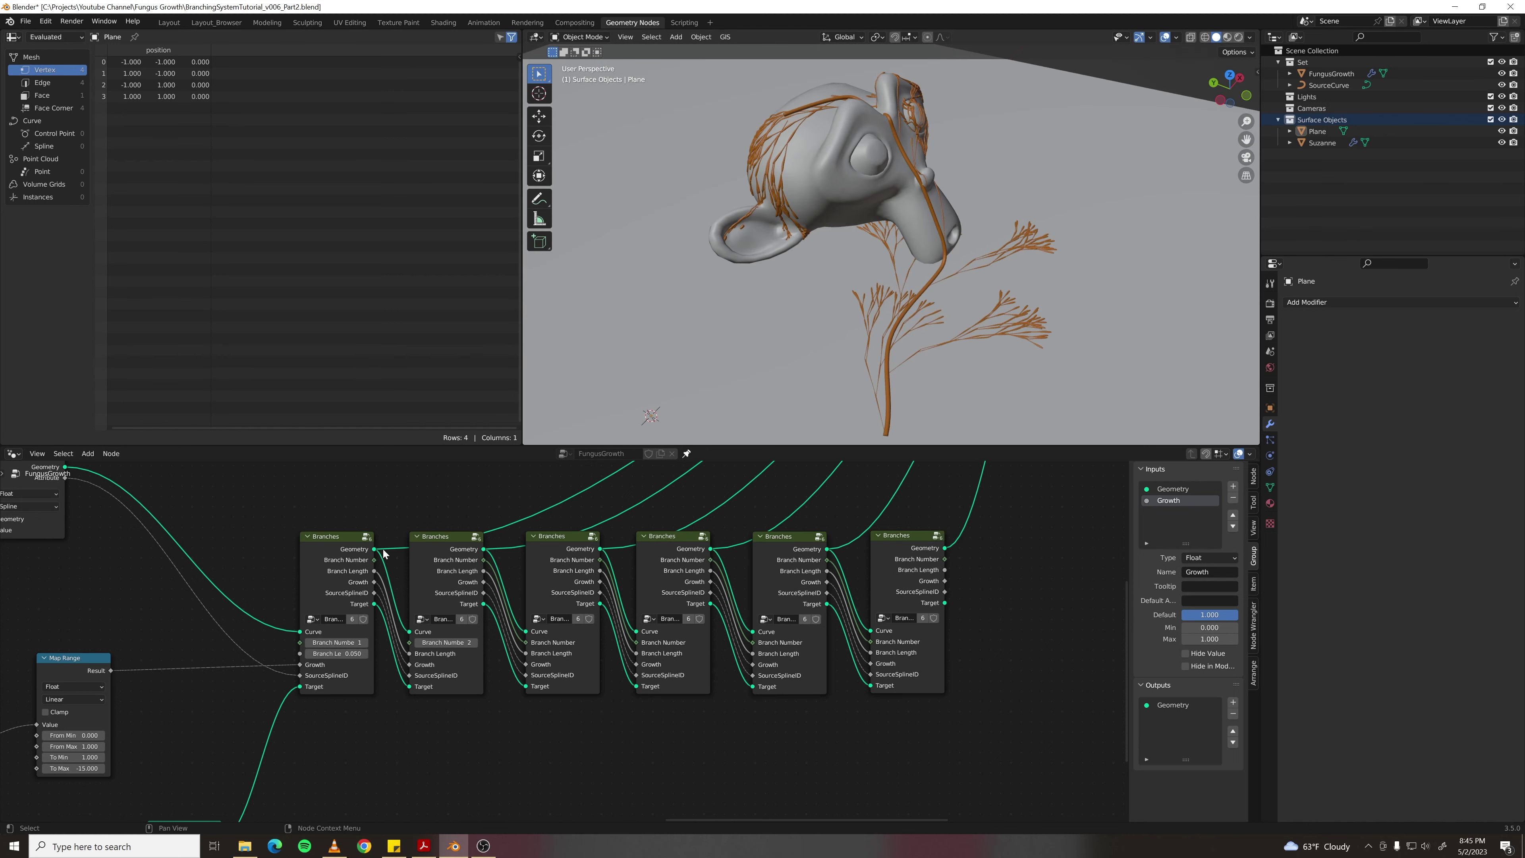
pyautogui.click(329, 556)
pyautogui.press('Tab')
pyautogui.scroll(-4, 329, 556)
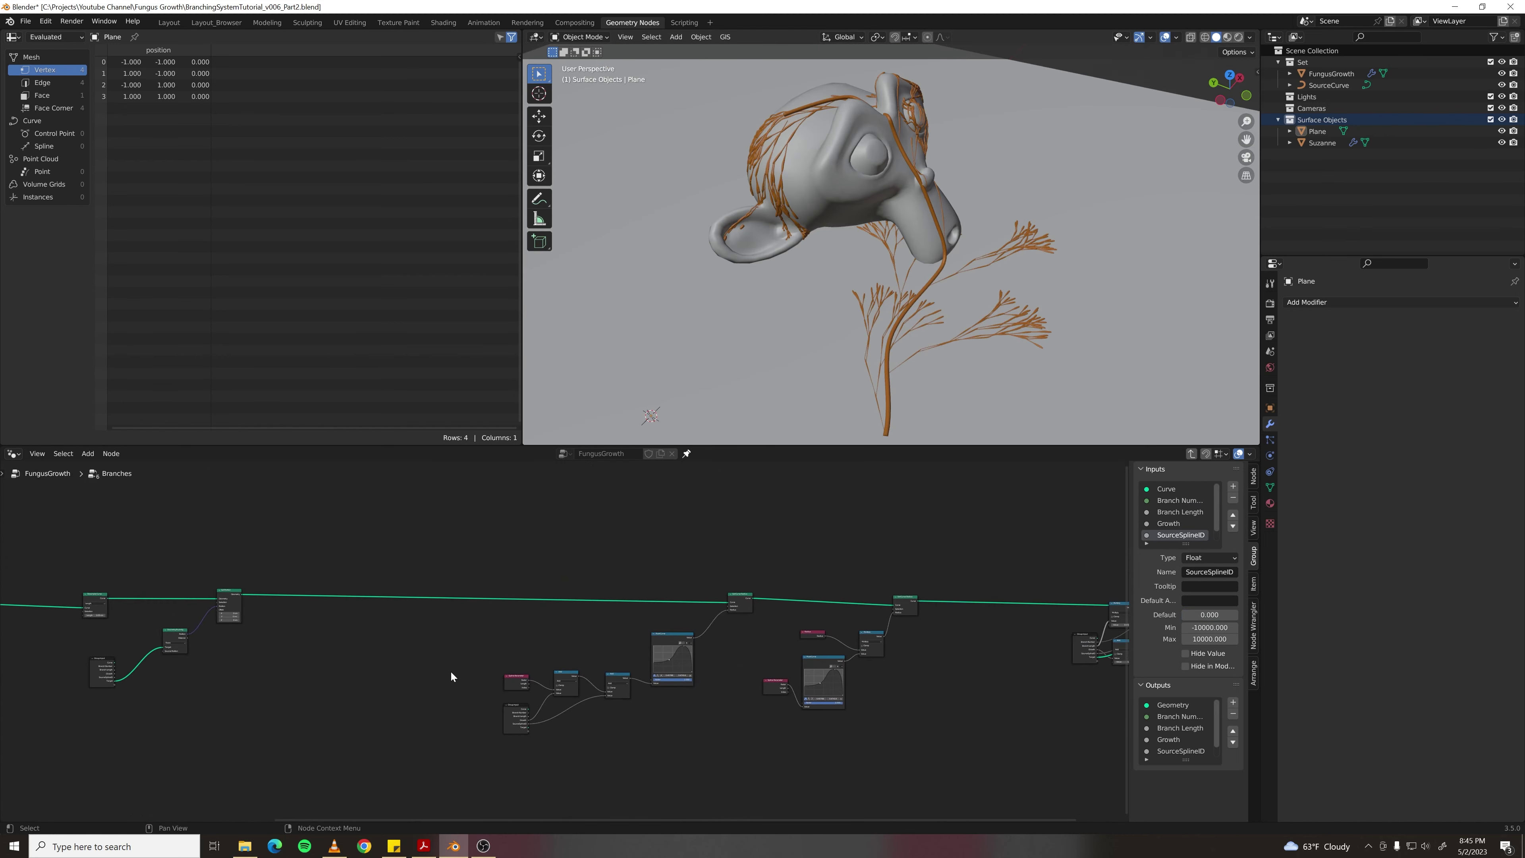
pyautogui.moveTo(451, 671); pyautogui.dragTo(870, 635, button='middle')
pyautogui.scroll(4, 539, 556)
pyautogui.moveTo(493, 527); pyautogui.dragTo(530, 527)
pyautogui.scroll(-8, 532, 541)
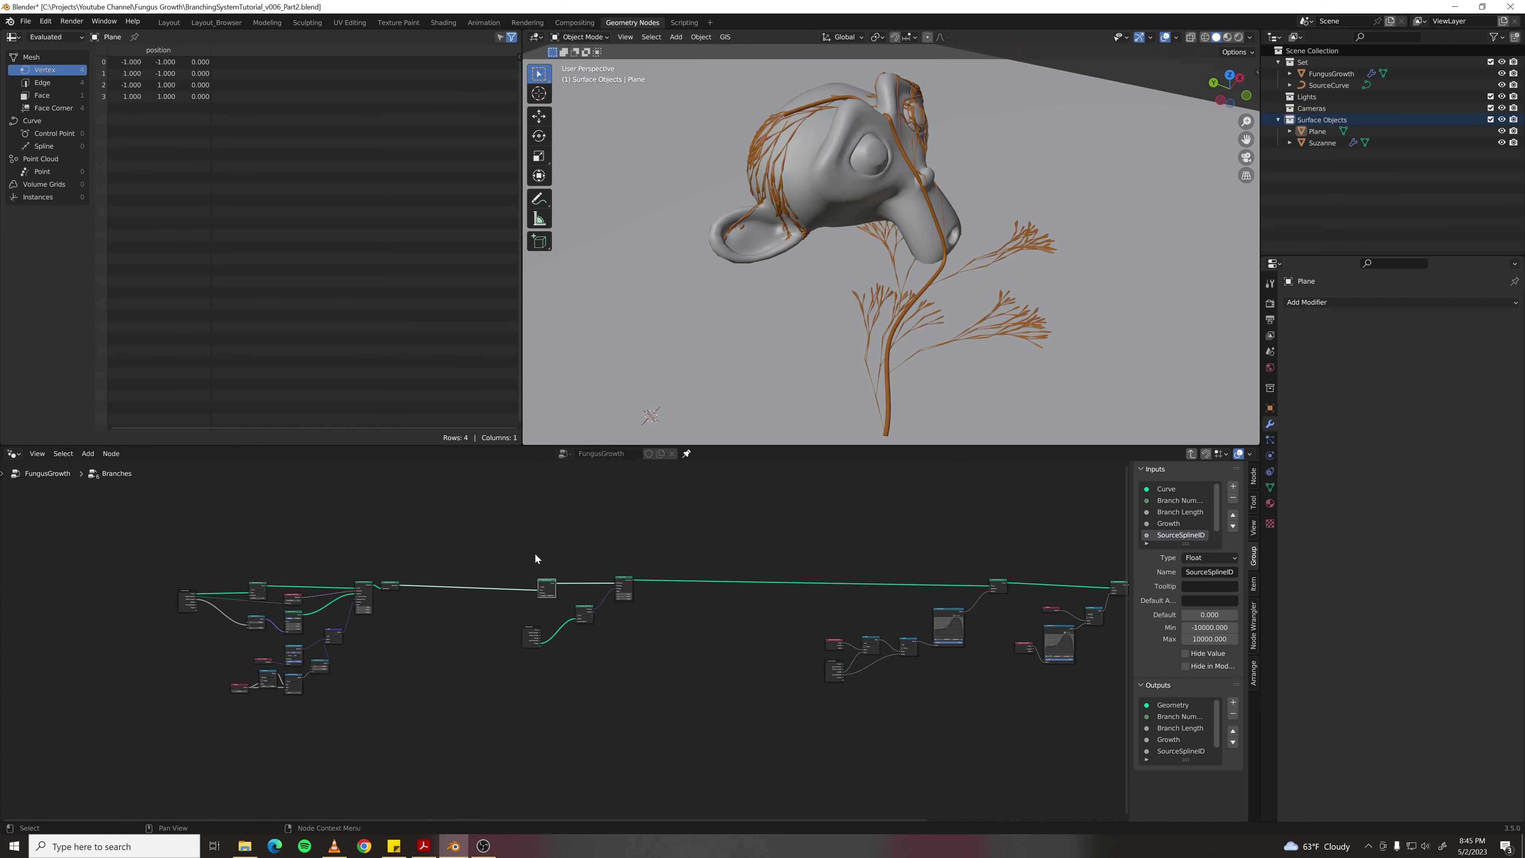
pyautogui.moveTo(535, 553); pyautogui.dragTo(385, 497, button='middle')
pyautogui.moveTo(315, 497); pyautogui.dragTo(831, 649)
pyautogui.press('g')
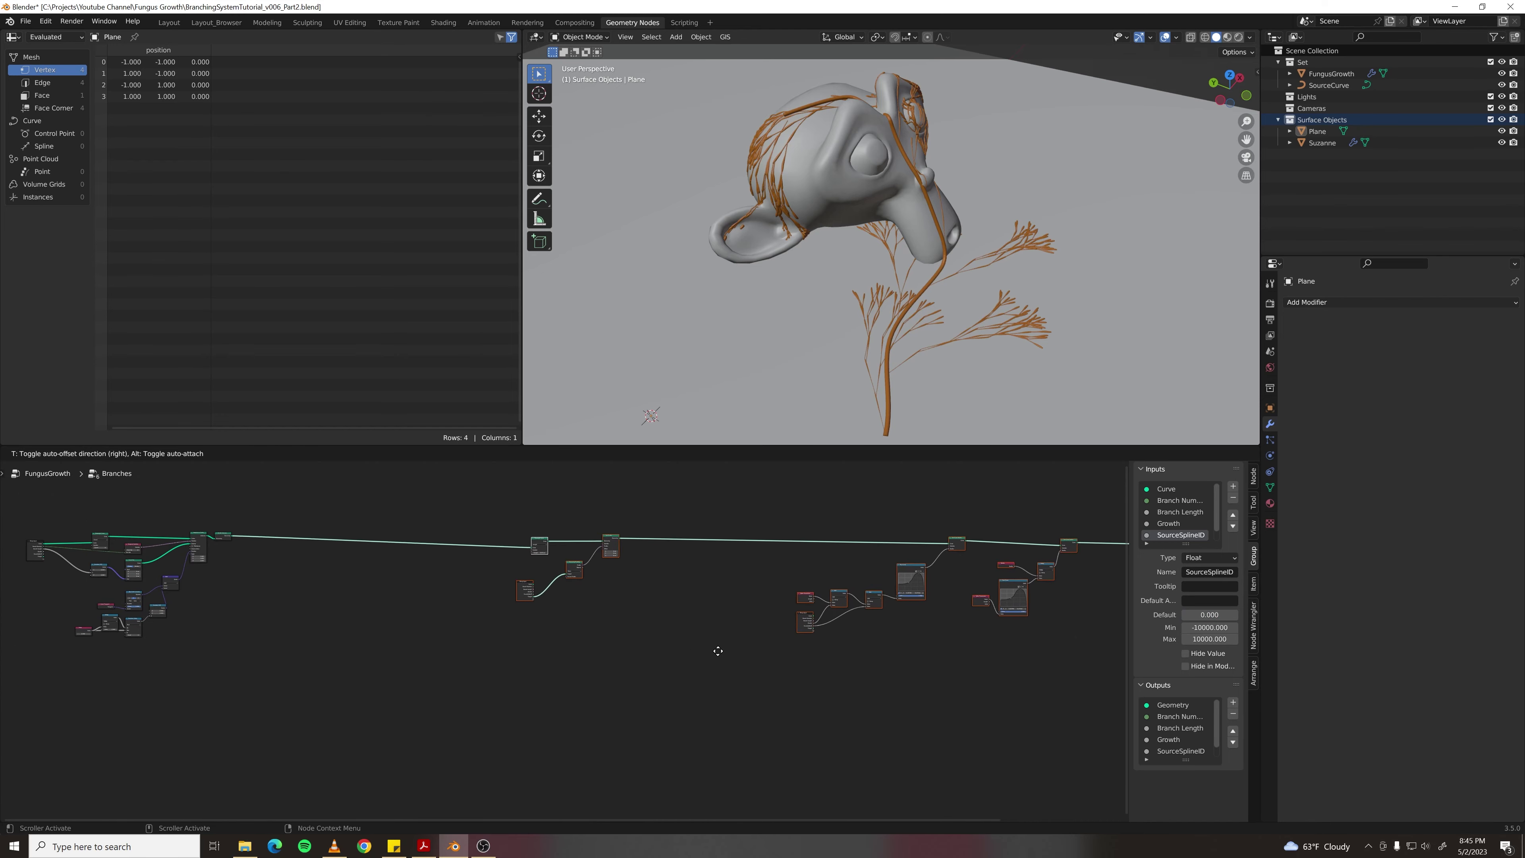
pyautogui.click(744, 640)
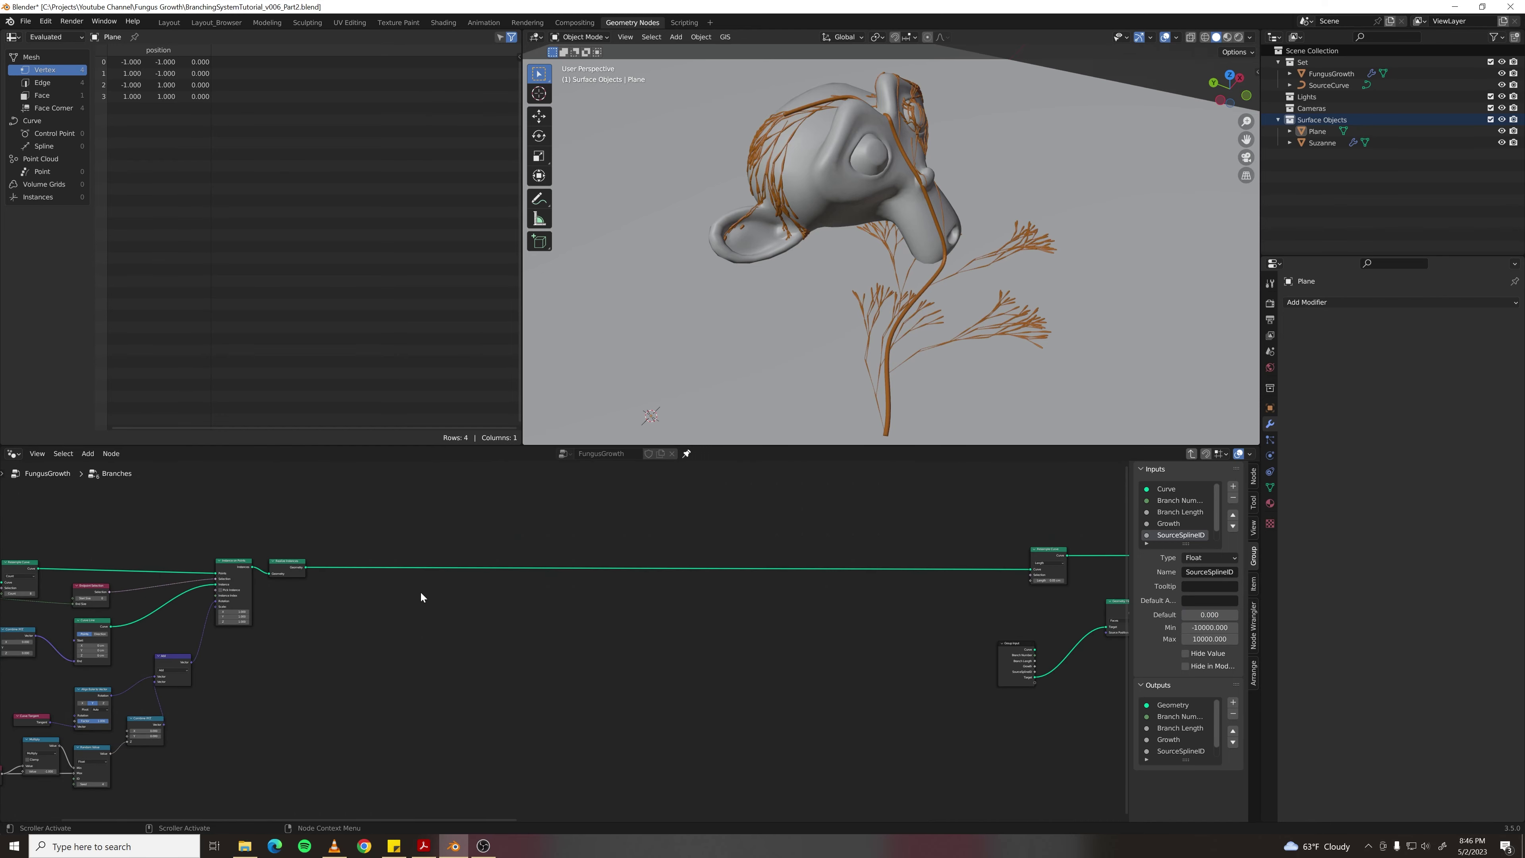
# - Insert a Curve to Mesh node on the link directly after Realize Instances
pyautogui.press('F3')
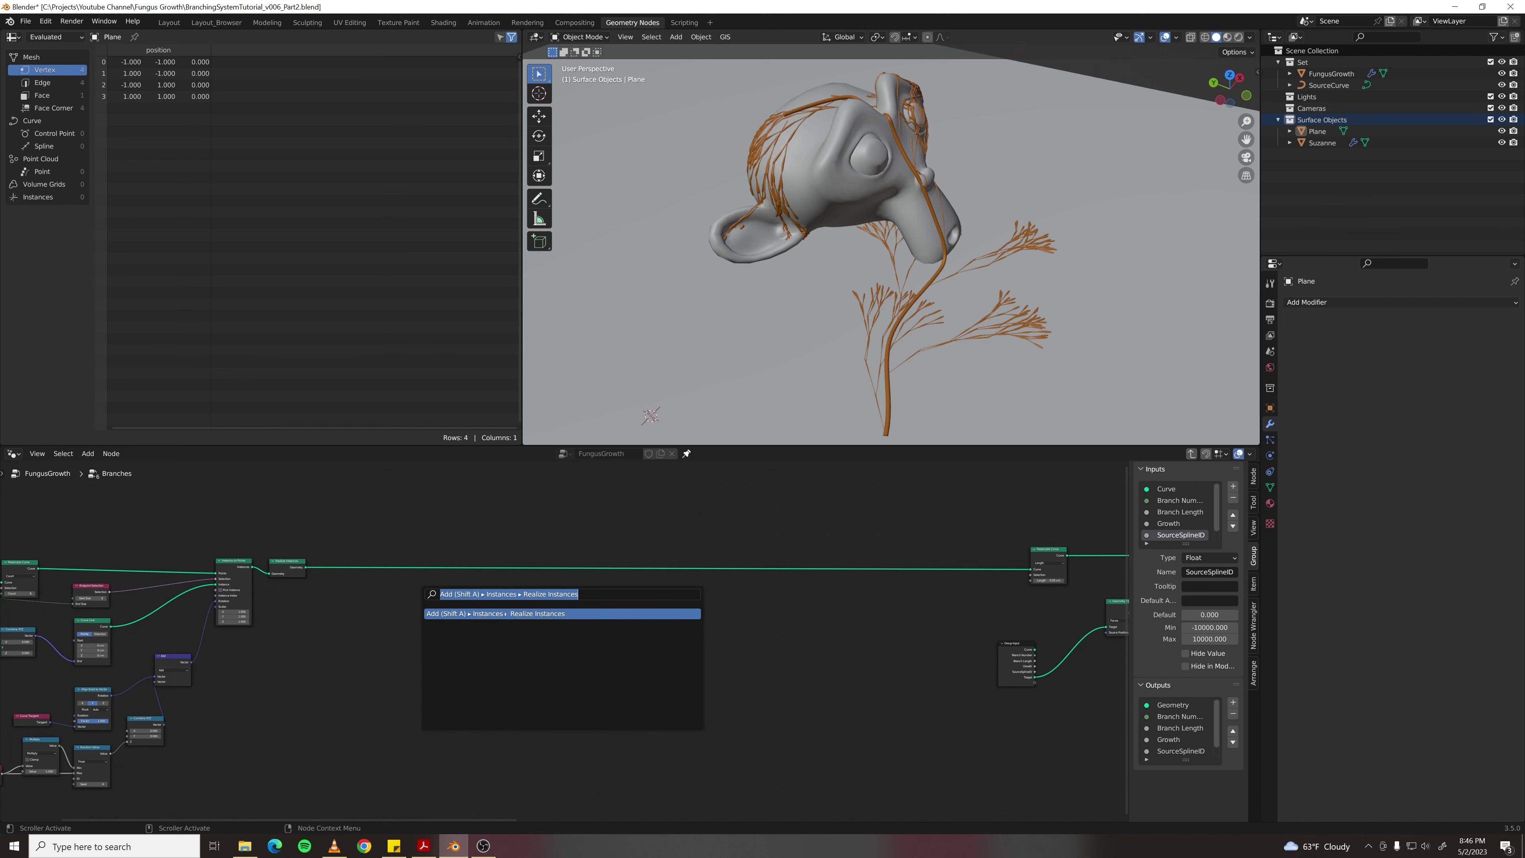
pyautogui.write('curve to me')
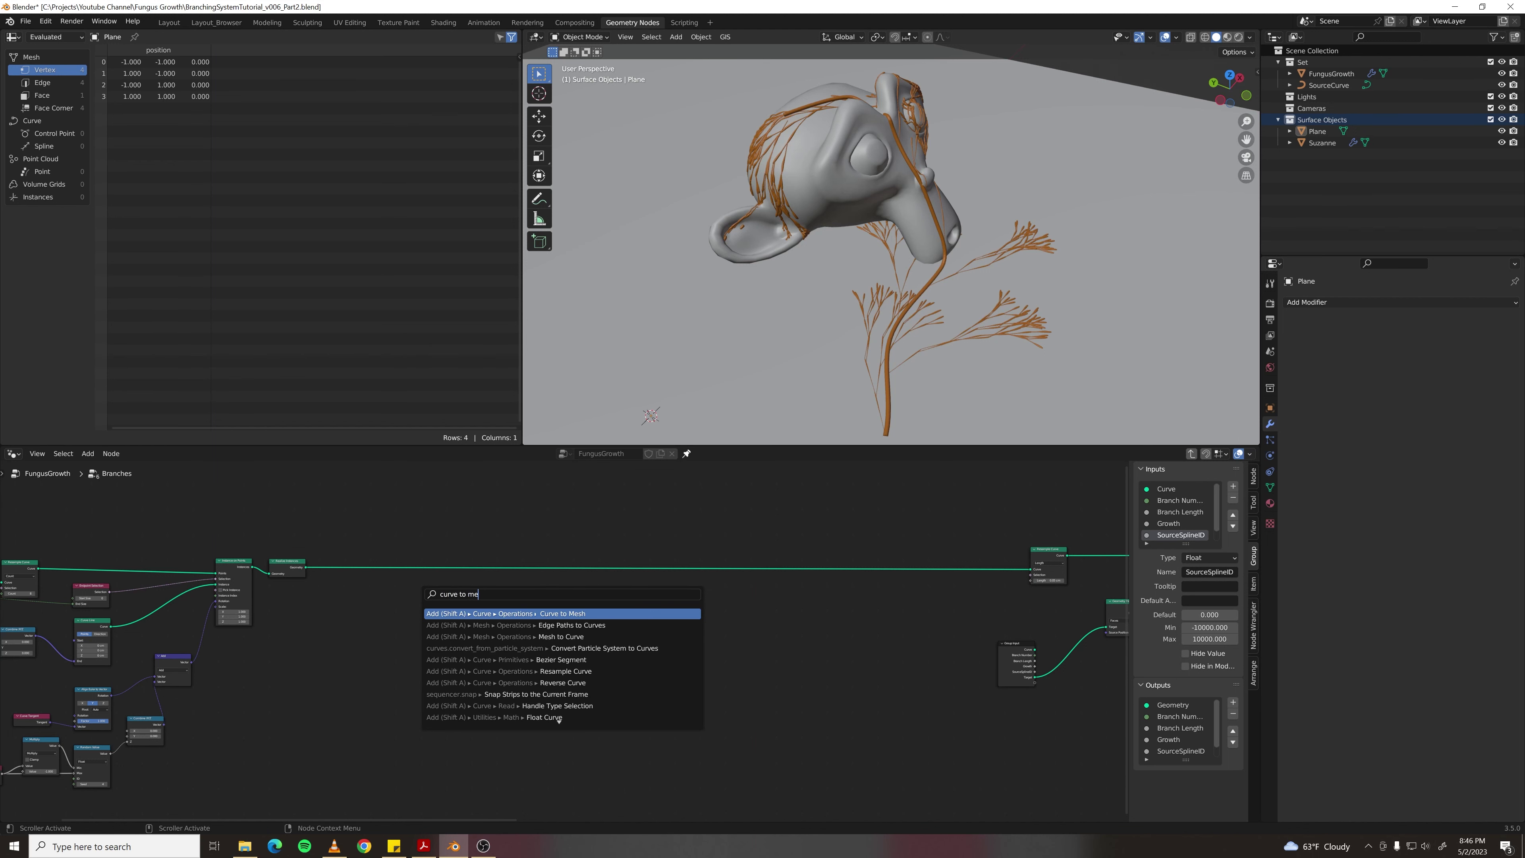
pyautogui.press('Return')
pyautogui.click(395, 561)
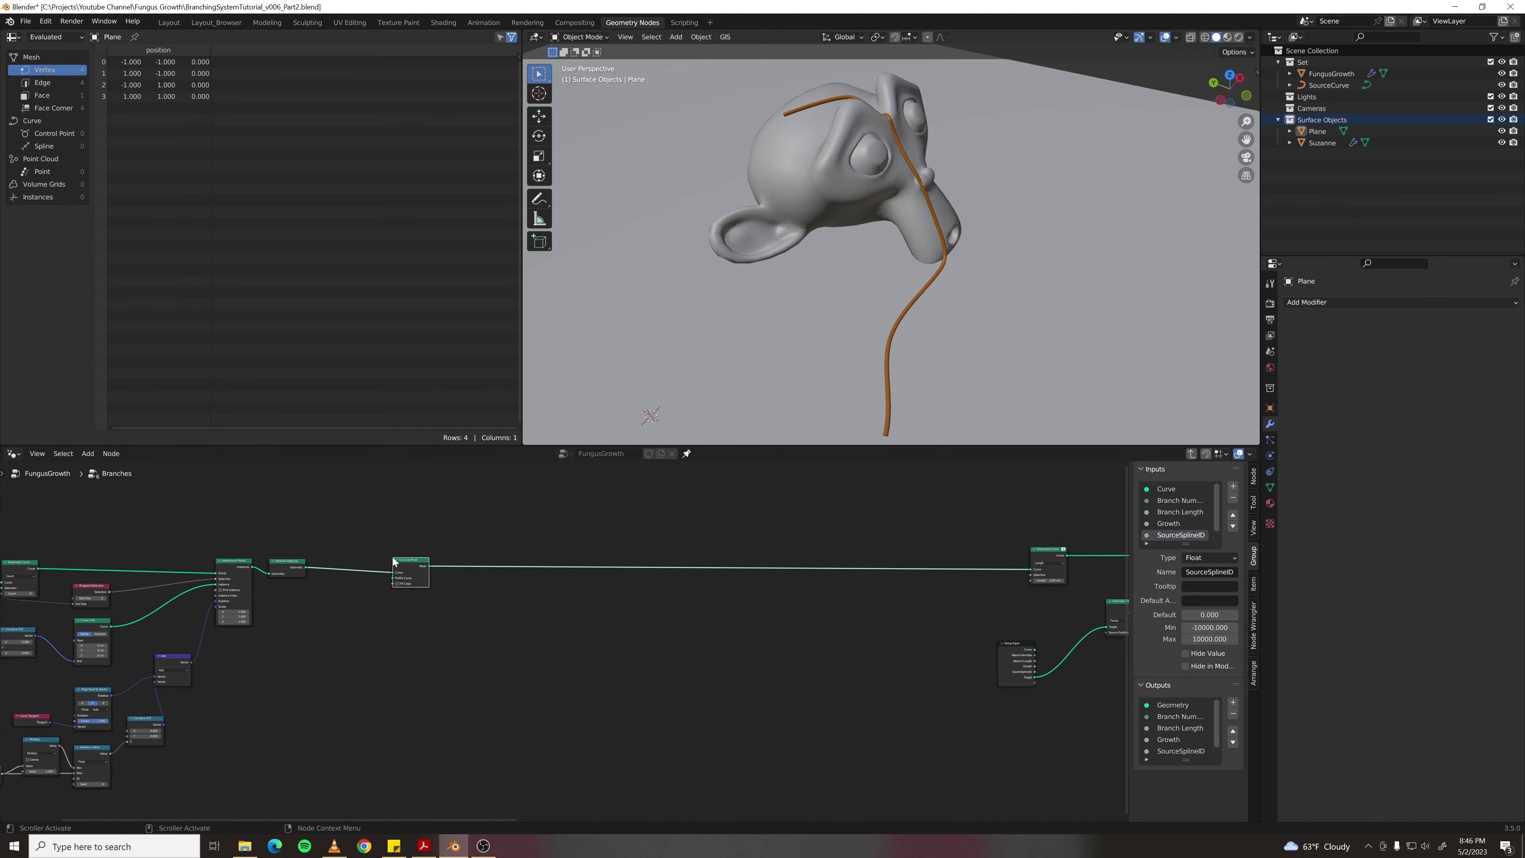
# - Insert a Mesh to Curve node between Curve to Mesh and Resample Curve
pyautogui.scroll(1, 409, 547)
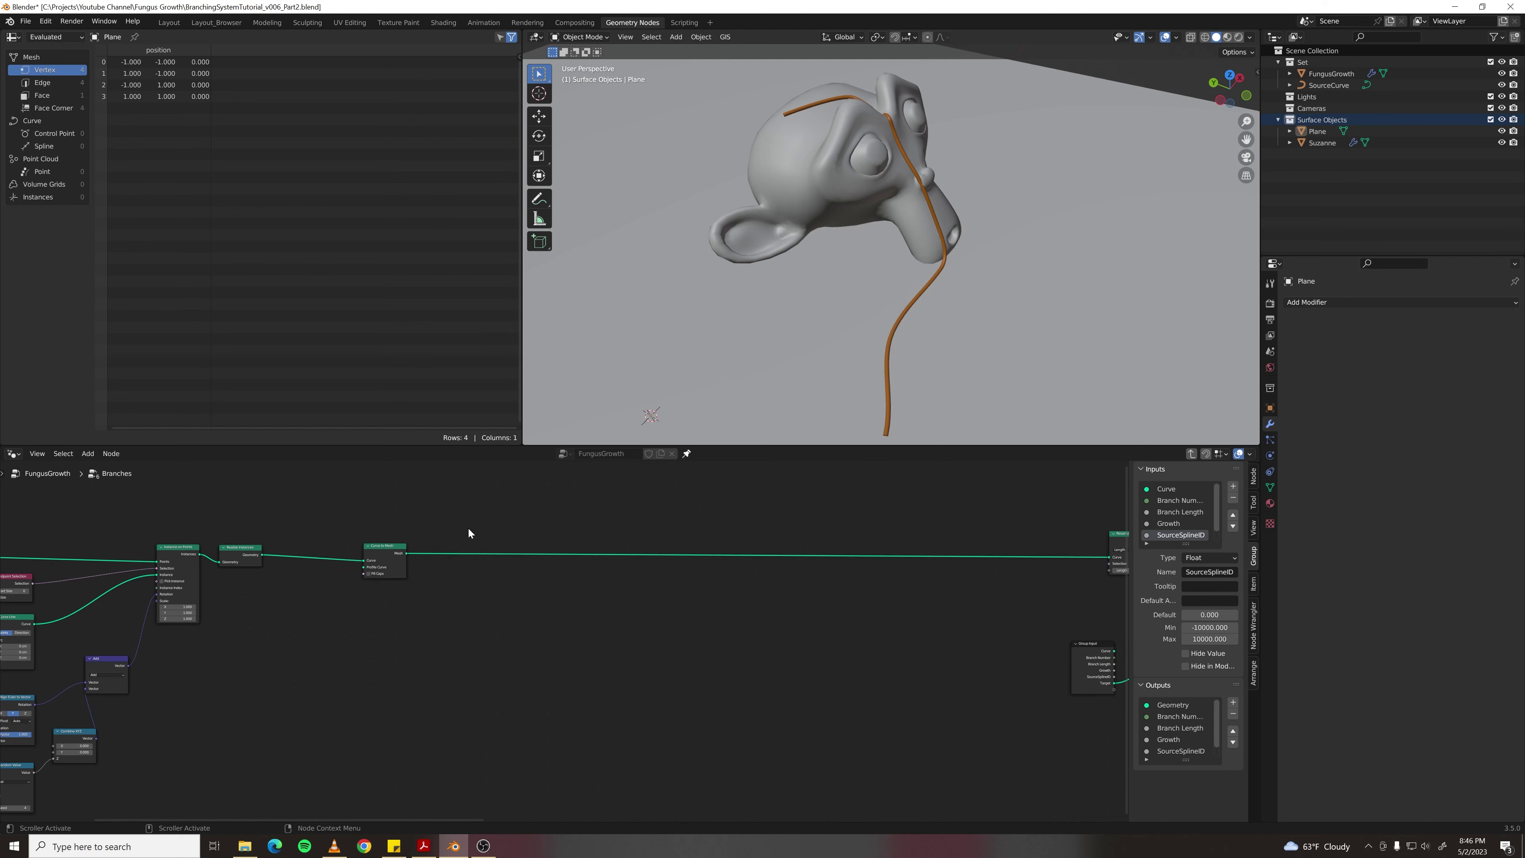
pyautogui.press('F3')
pyautogui.write('mesh to cur')
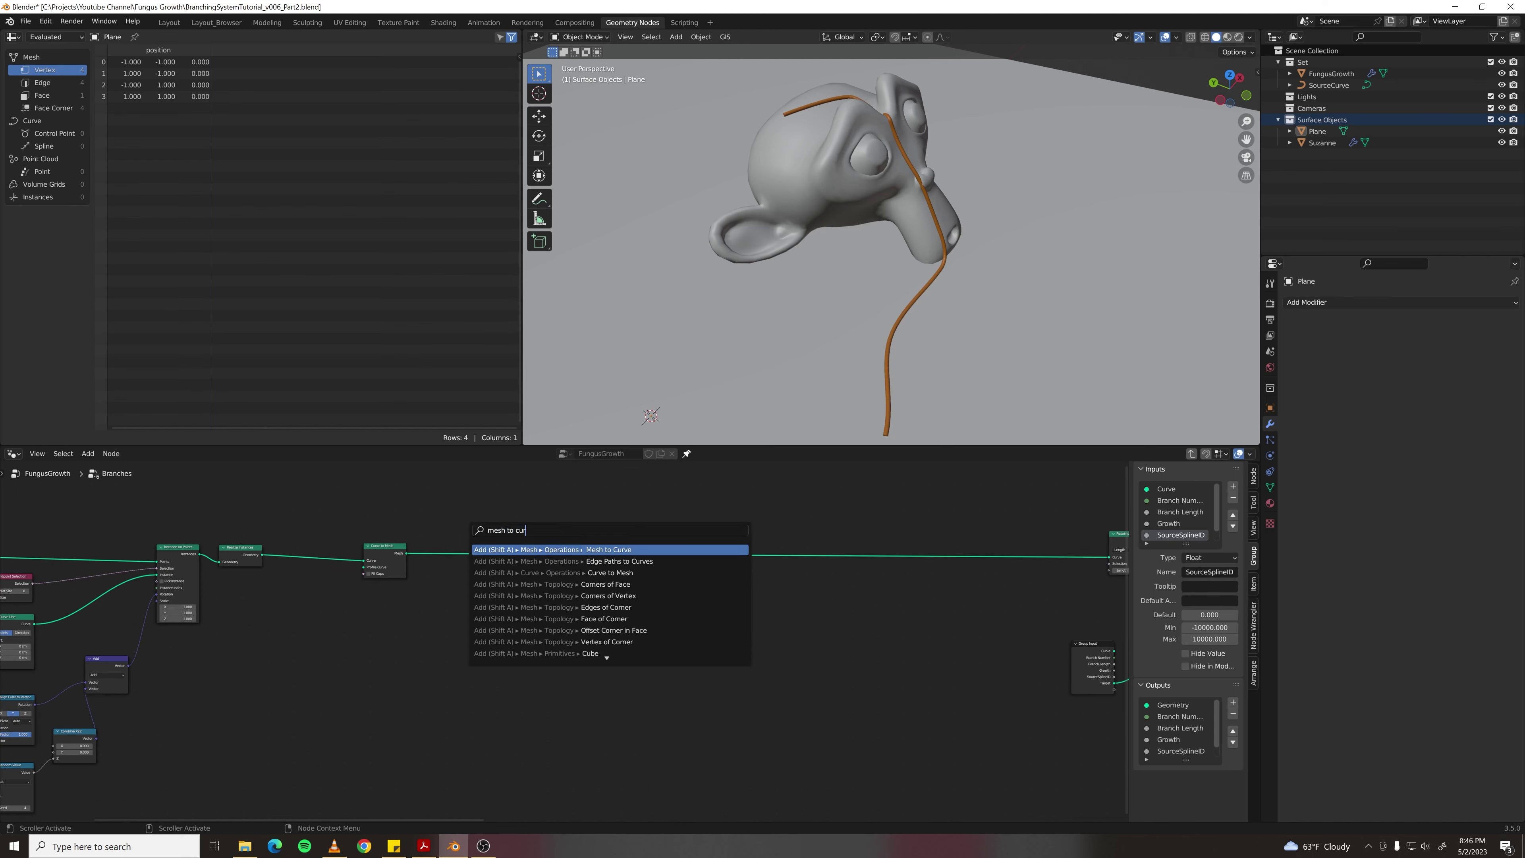
pyautogui.press('Return')
pyautogui.click(550, 545)
pyautogui.scroll(4, 477, 551)
pyautogui.moveTo(478, 551); pyautogui.dragTo(628, 571, button='middle')
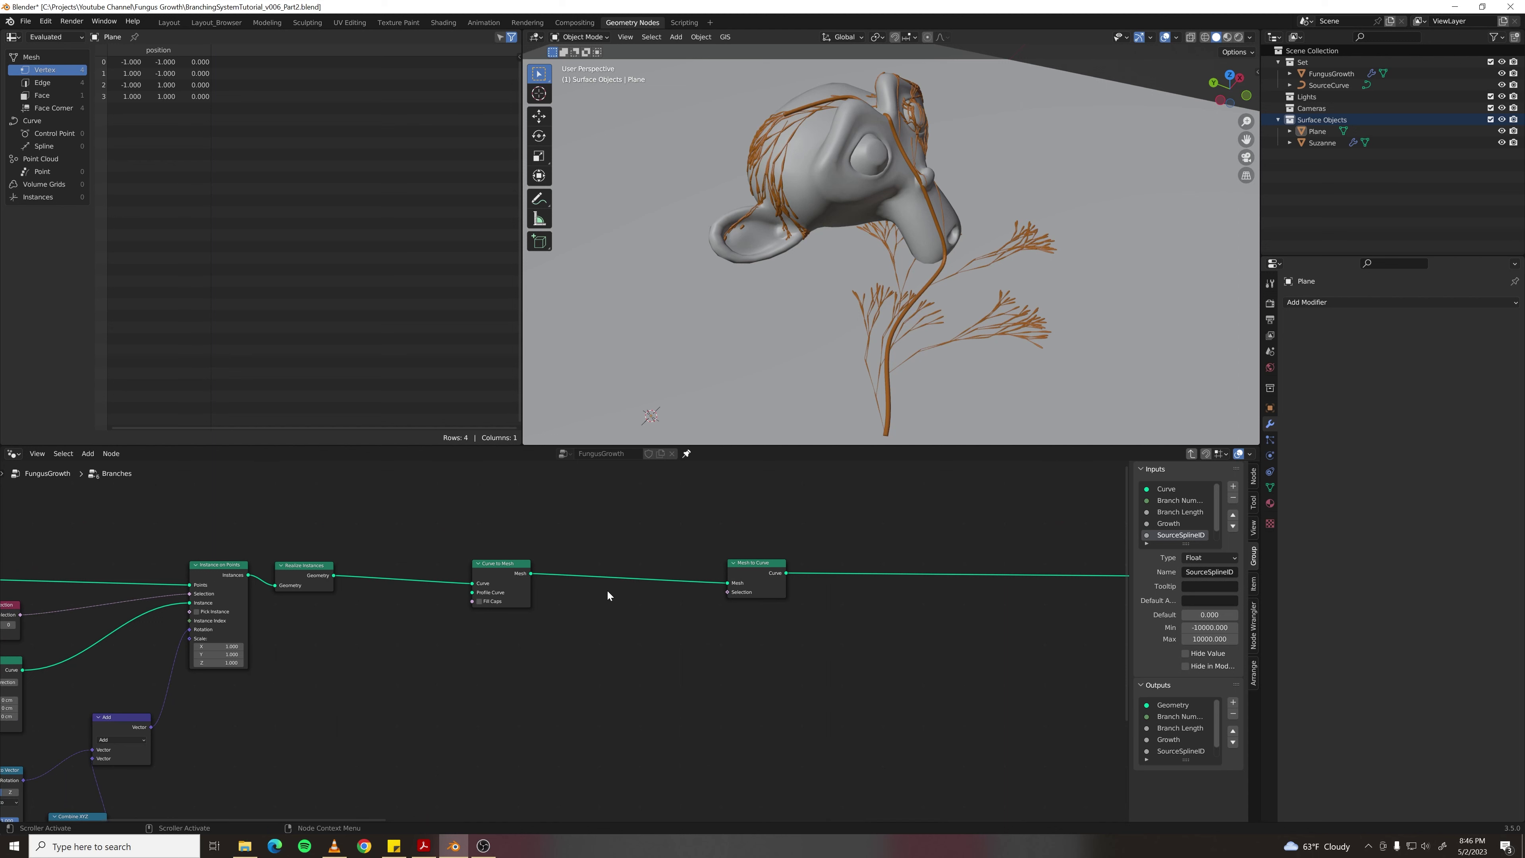
# - Insert an Extrude Mesh node between Curve to Mesh and Mesh to Curve and set its mode to Vertices
pyautogui.press('F3')
pyautogui.write('extru')
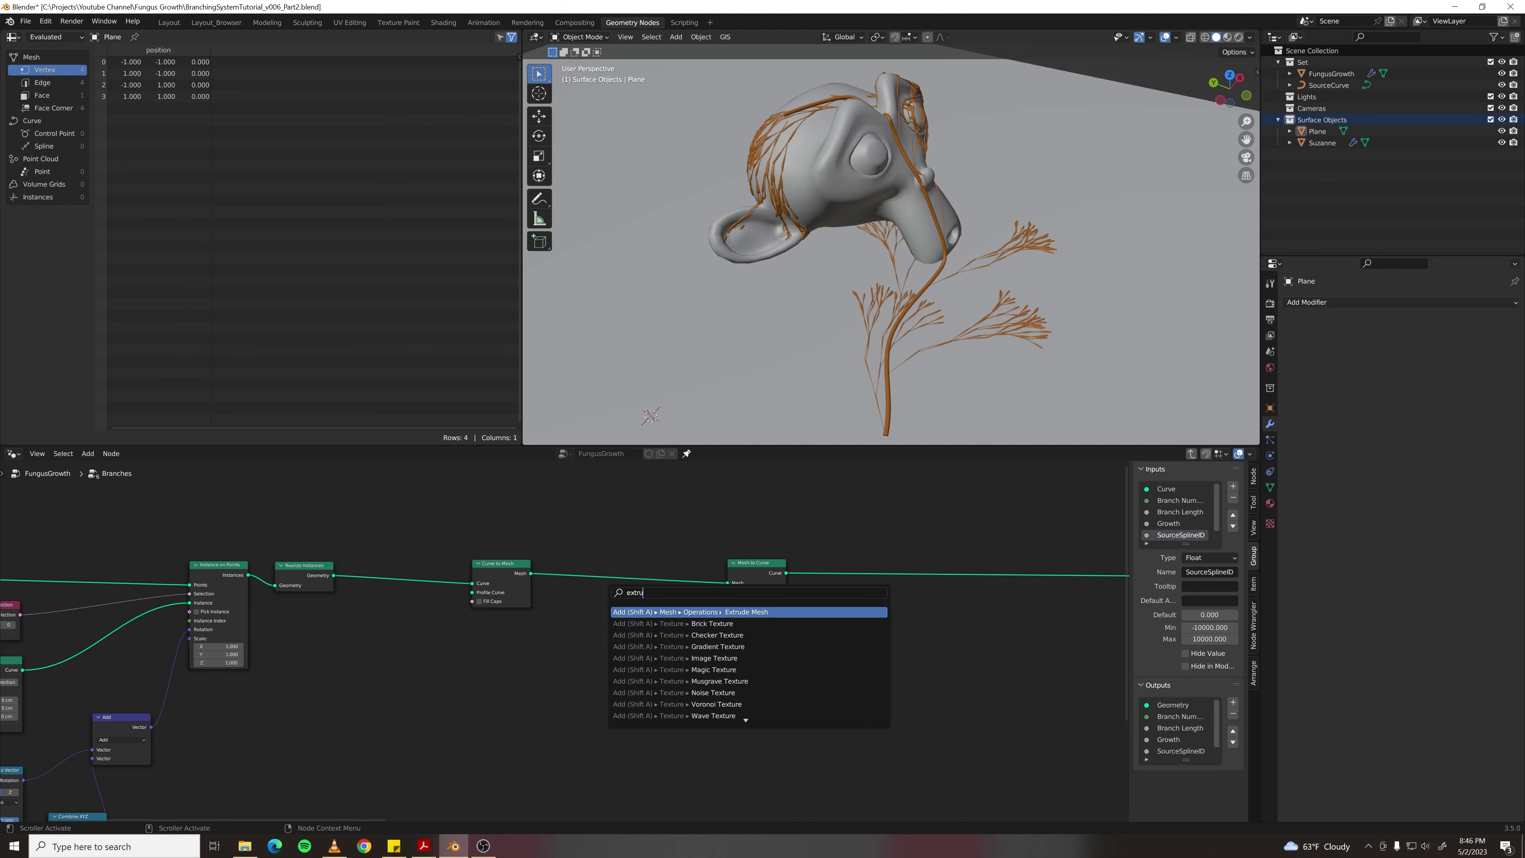
pyautogui.write('de')
pyautogui.press('Return')
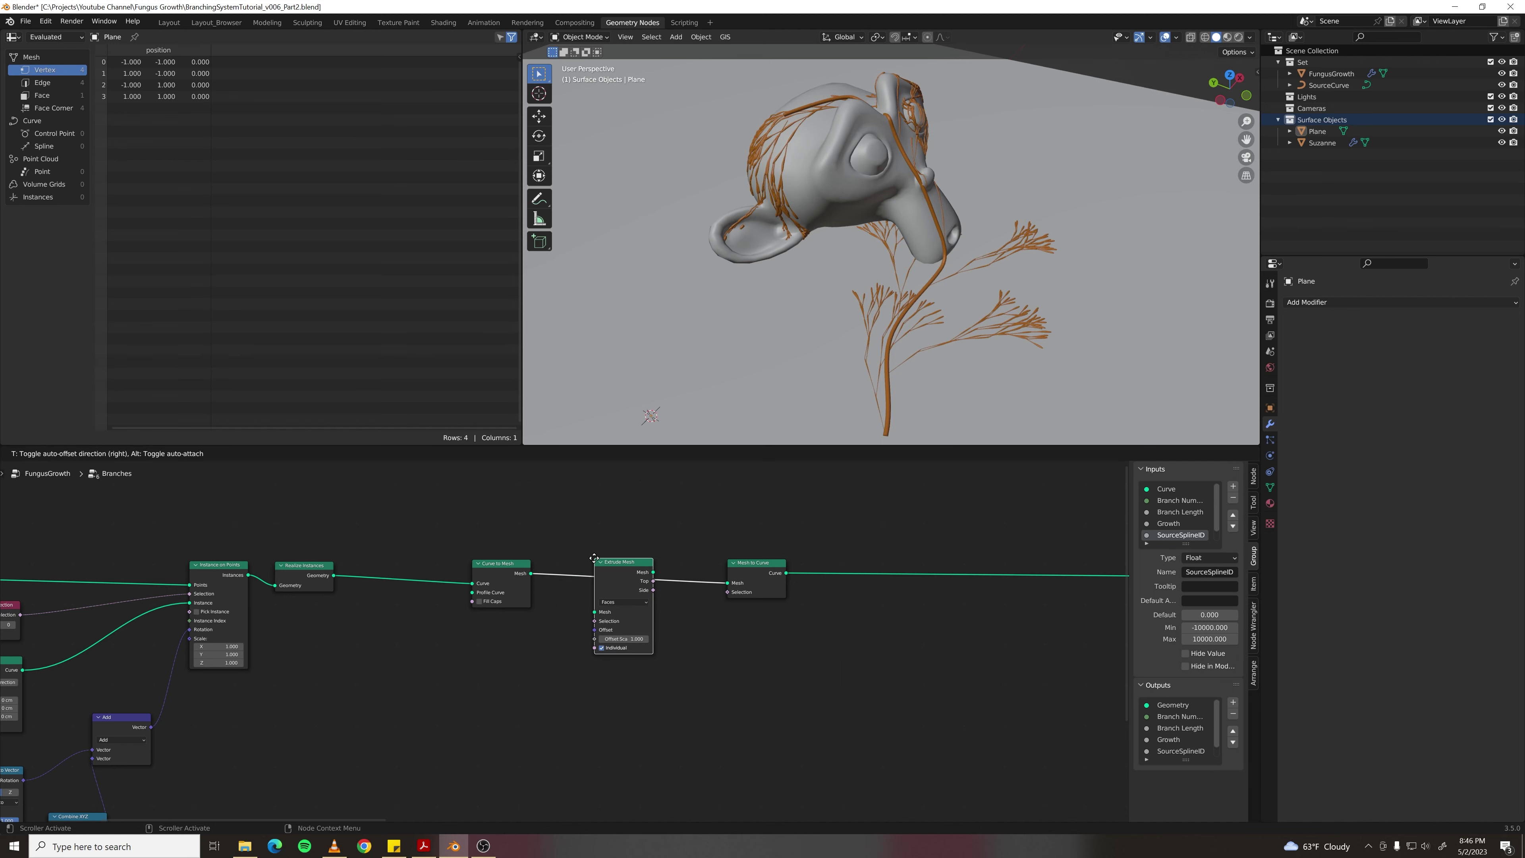
pyautogui.click(590, 556)
pyautogui.click(628, 596)
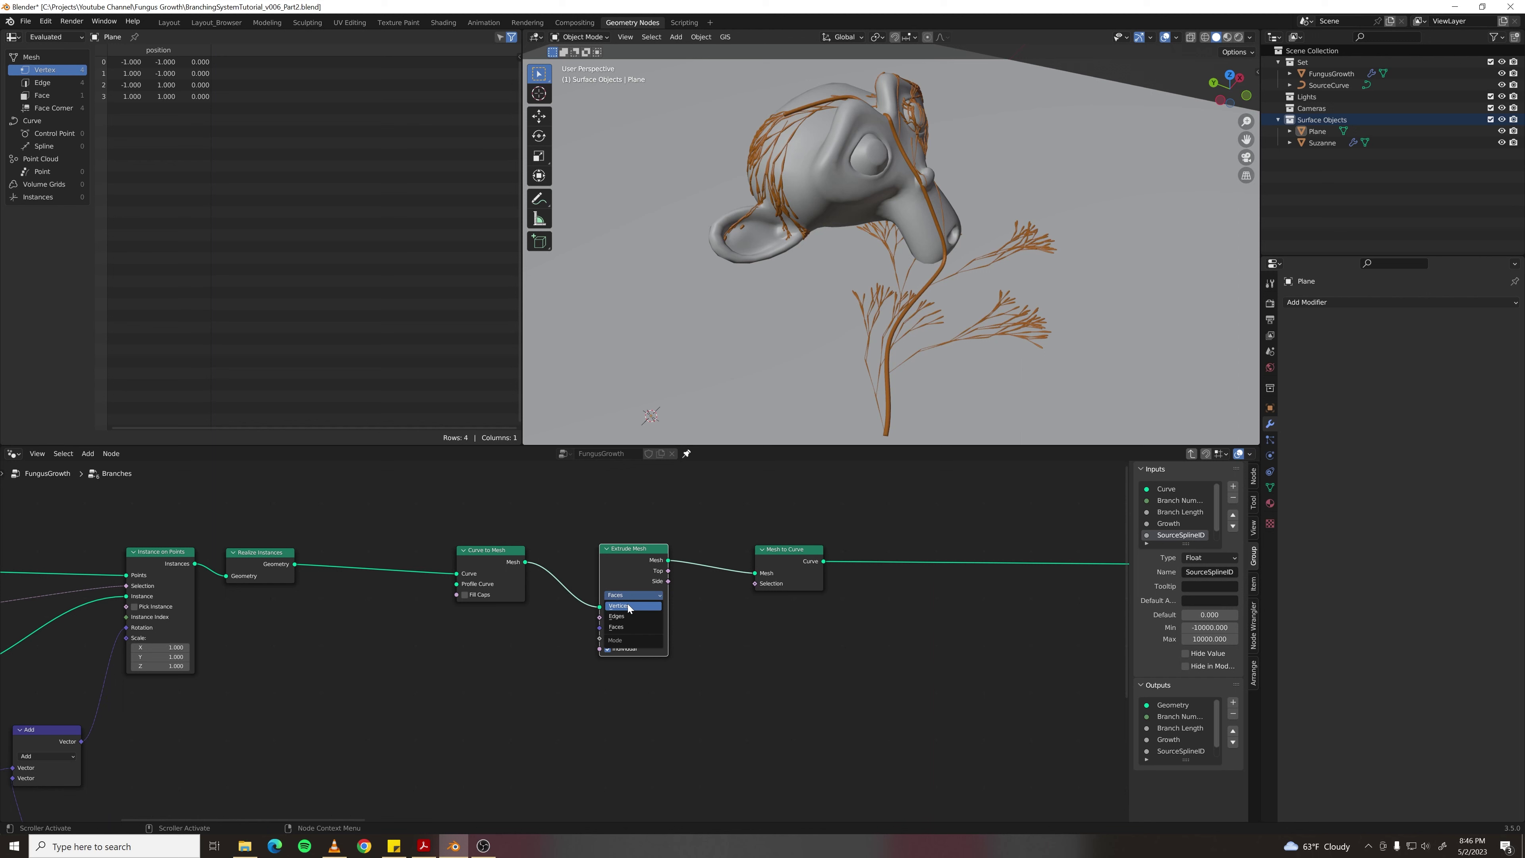
pyautogui.click(628, 605)
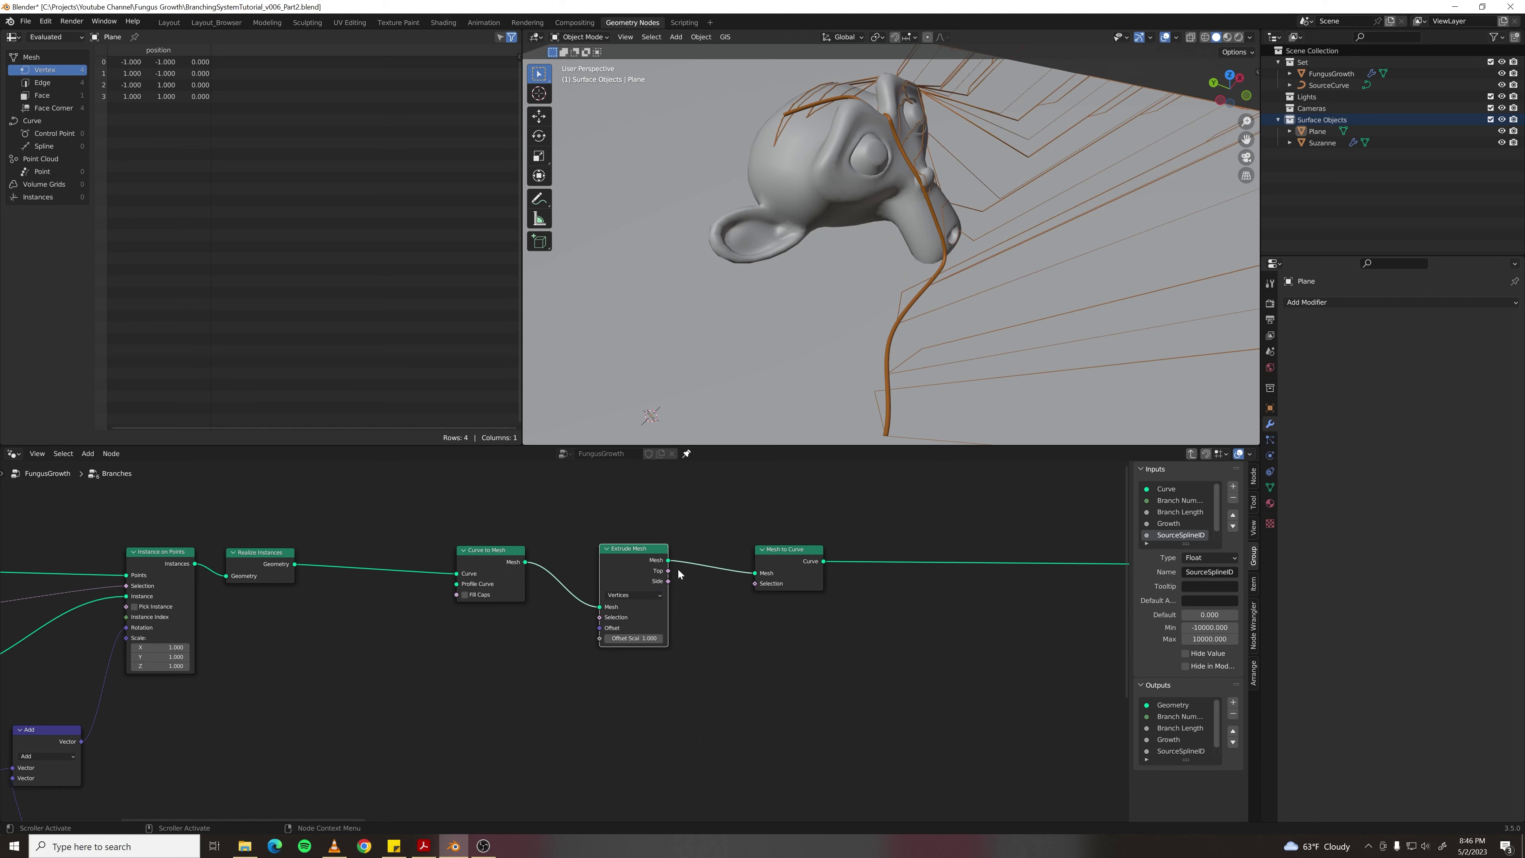
# - Leave the Branches group and mute the five Branches nodes that follow the first one
pyautogui.scroll(-3, 859, 355)
pyautogui.scroll(2, 860, 349)
pyautogui.scroll(-1, 931, 337)
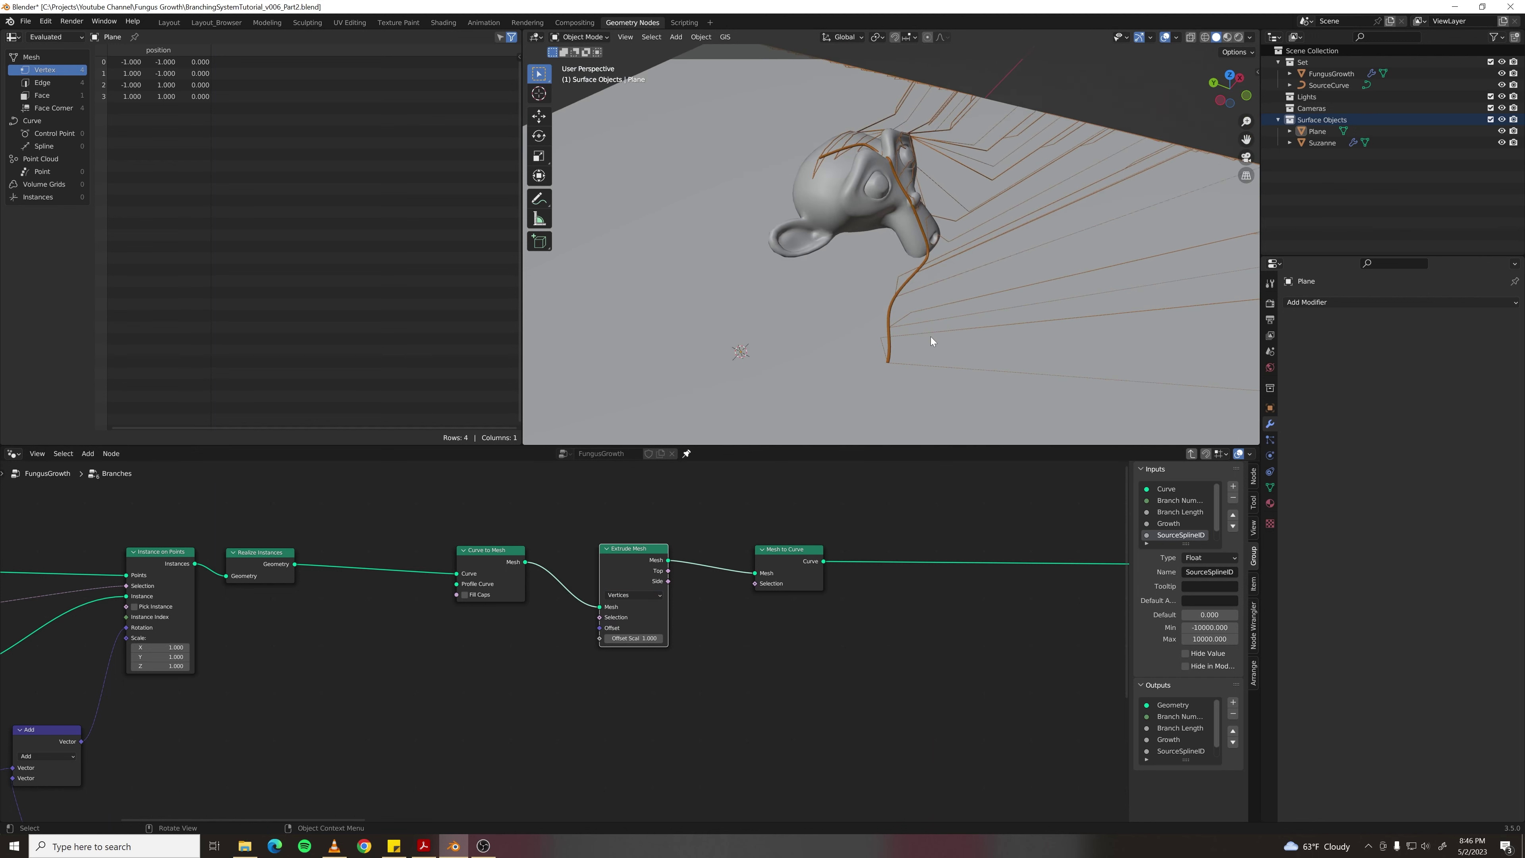
pyautogui.moveTo(931, 336)
pyautogui.mouseDown(button='middle')
pyautogui.moveTo(927, 373)
pyautogui.moveTo(862, 326)
pyautogui.moveTo(925, 333)
pyautogui.mouseUp(button='middle')
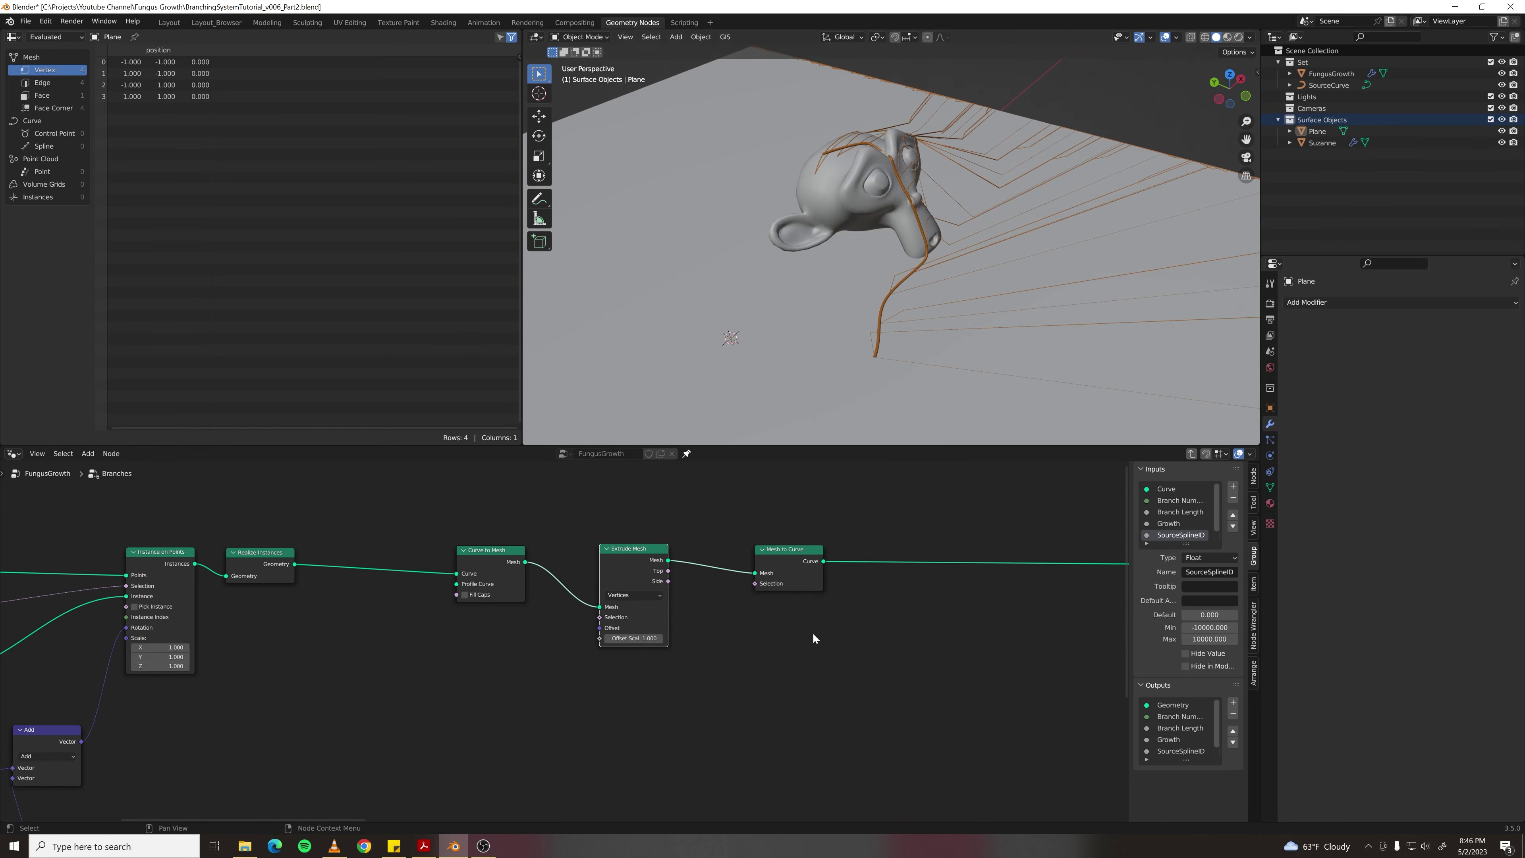
pyautogui.click(752, 650)
pyautogui.press('Tab')
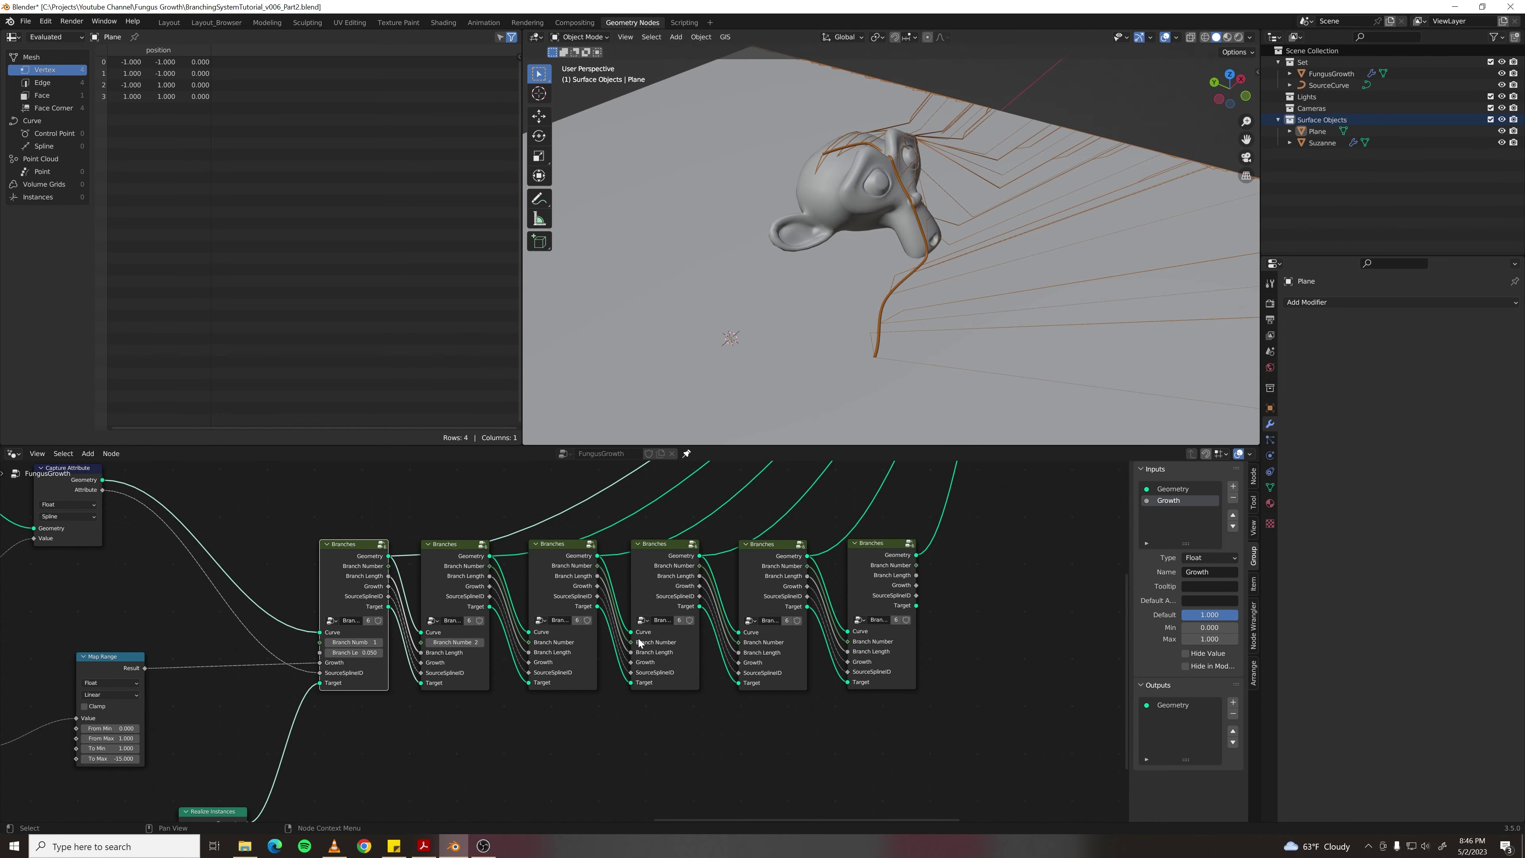
pyautogui.moveTo(966, 741); pyautogui.dragTo(467, 565)
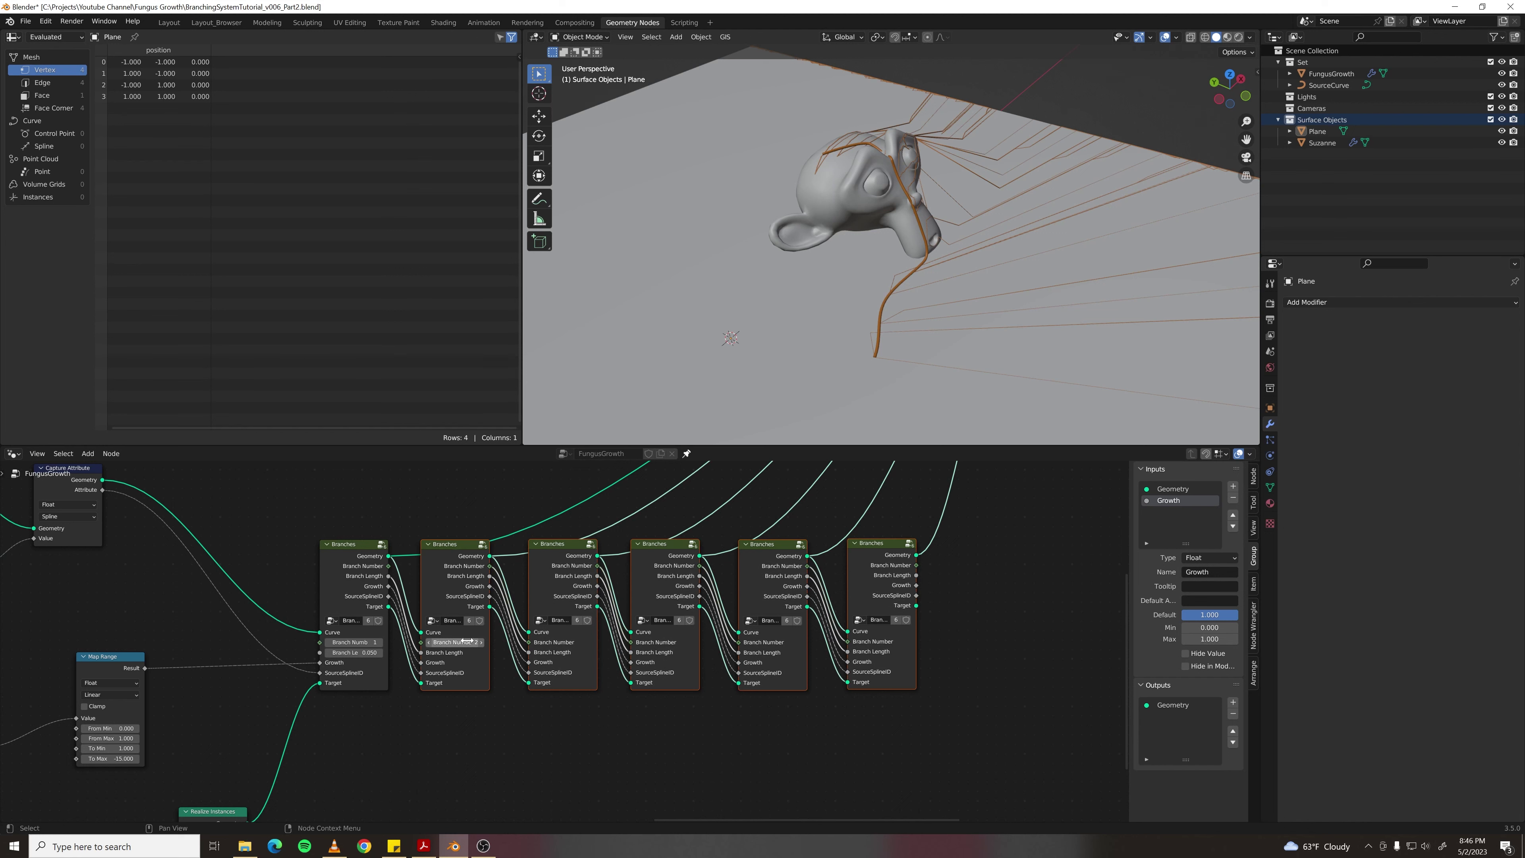
pyautogui.press('m')
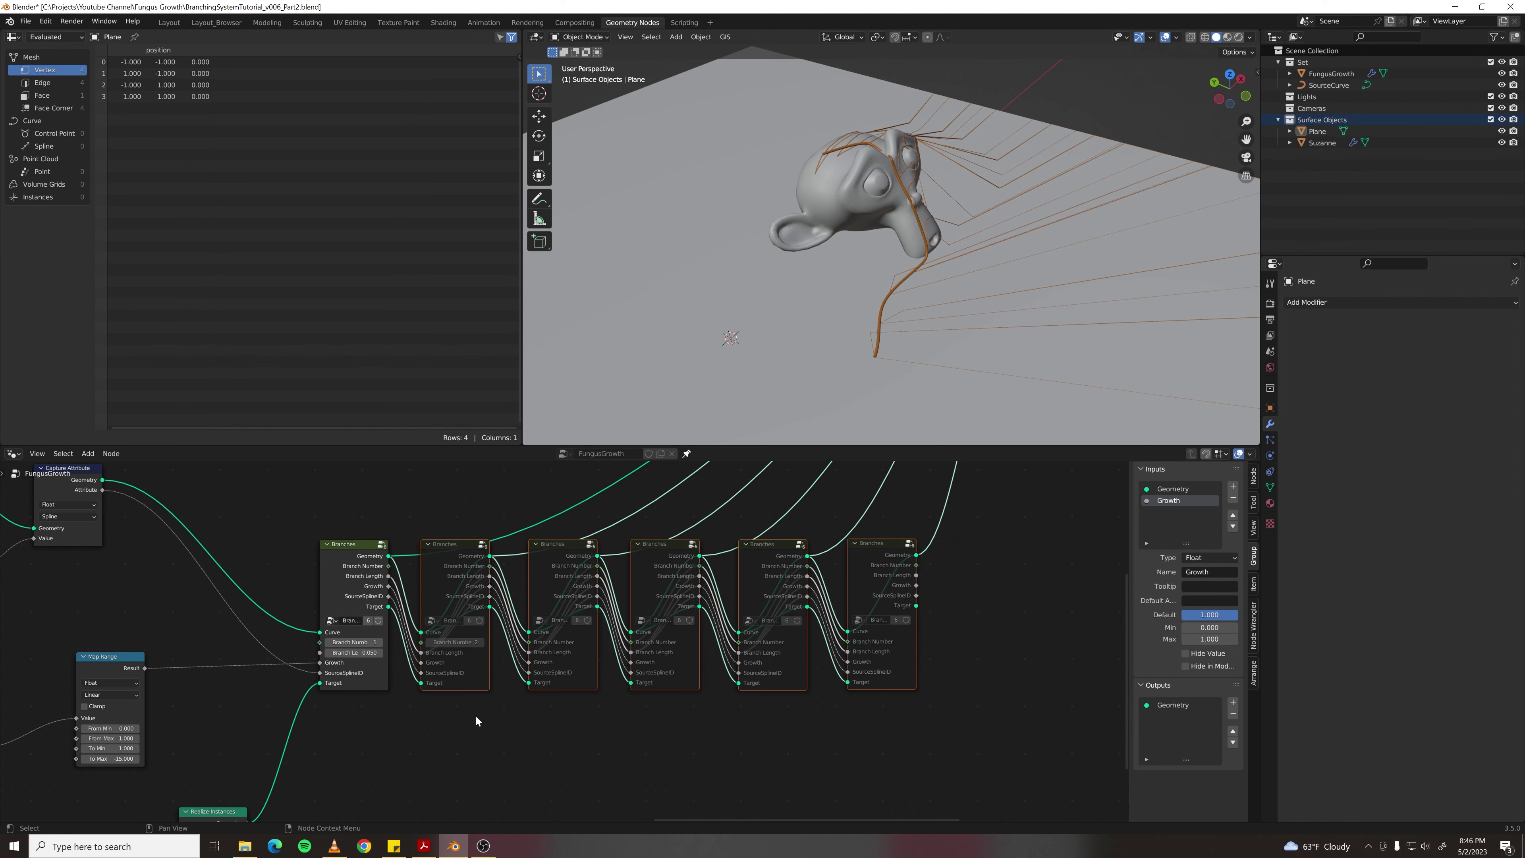
pyautogui.click(477, 717)
# - Reopen the first Branches group and set the Extrude Mesh node's Offset Scale to 0.01
pyautogui.click(330, 569)
pyautogui.press('Tab')
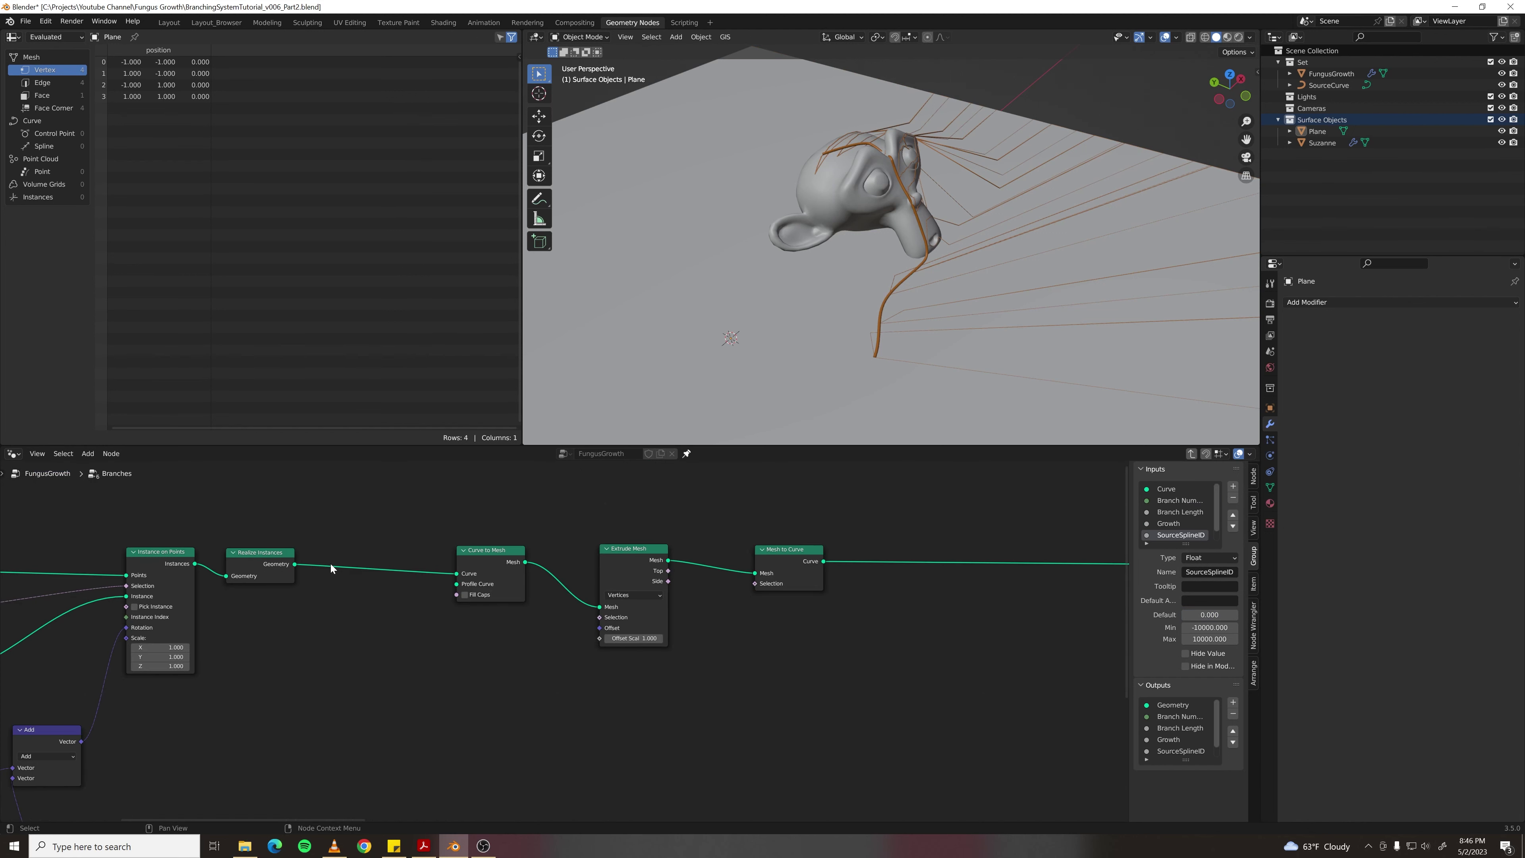
pyautogui.click(646, 638)
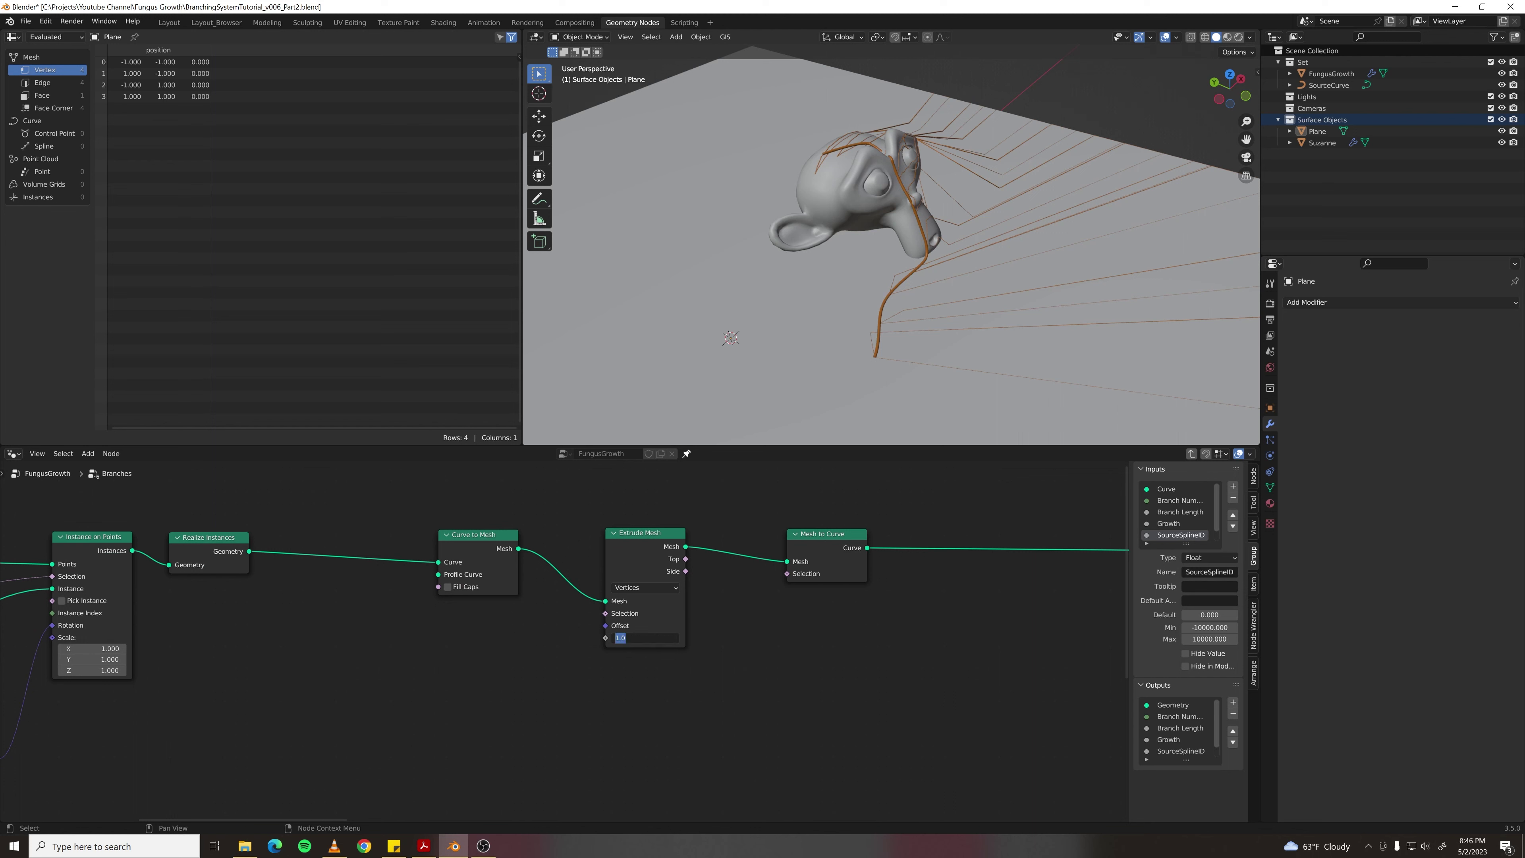
pyautogui.write('0.01')
pyautogui.press('Return')
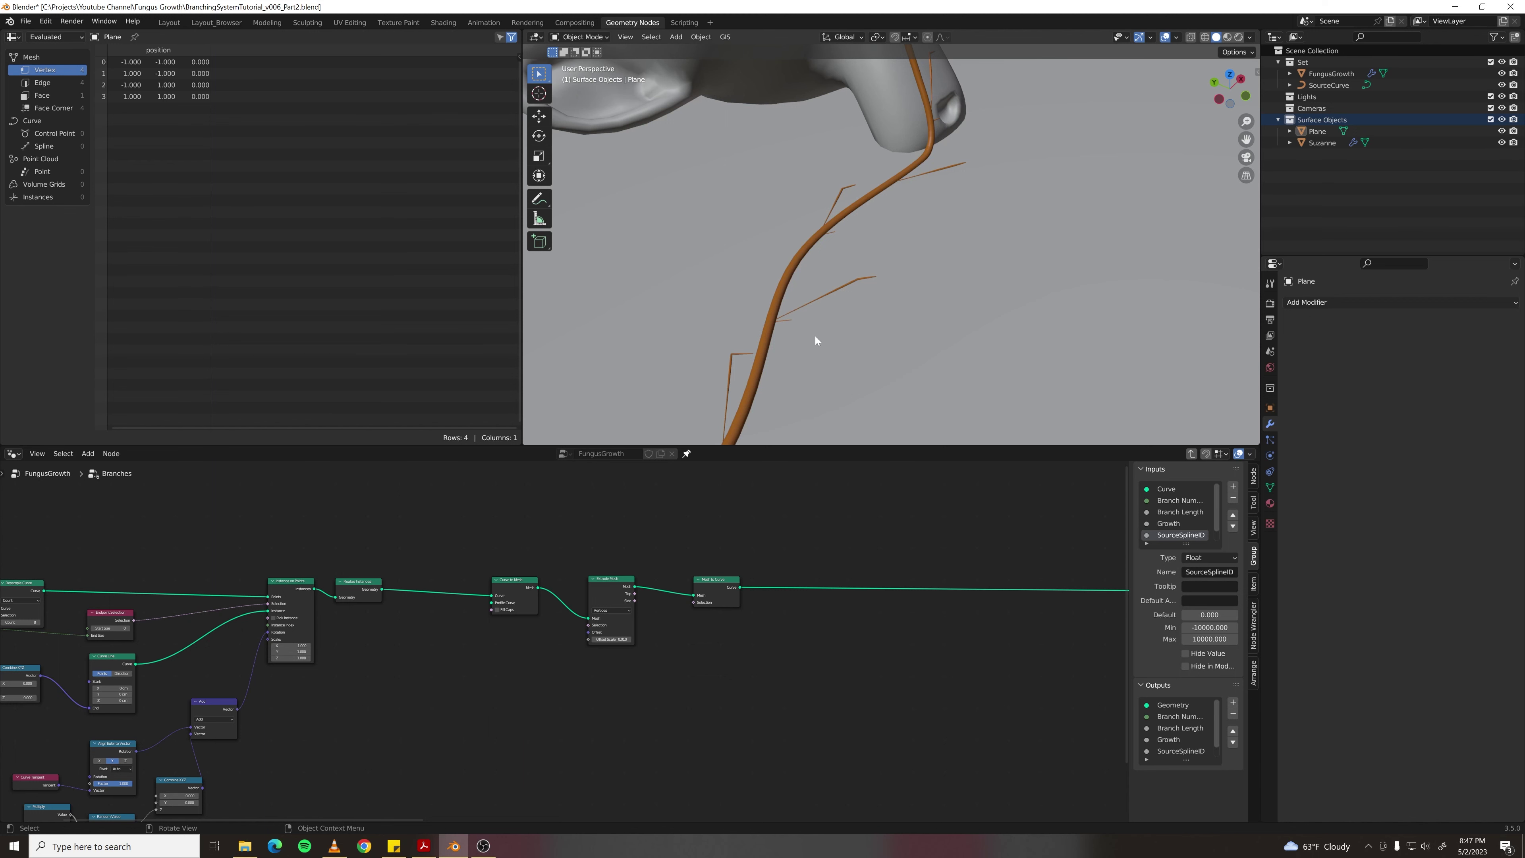
# - Insert a Math node between the Group Input's Branch Length and the Combine XYZ node's Y
pyautogui.scroll(-5, 611, 662)
pyautogui.moveTo(547, 665); pyautogui.dragTo(678, 627, button='middle')
pyautogui.scroll(3, 651, 633)
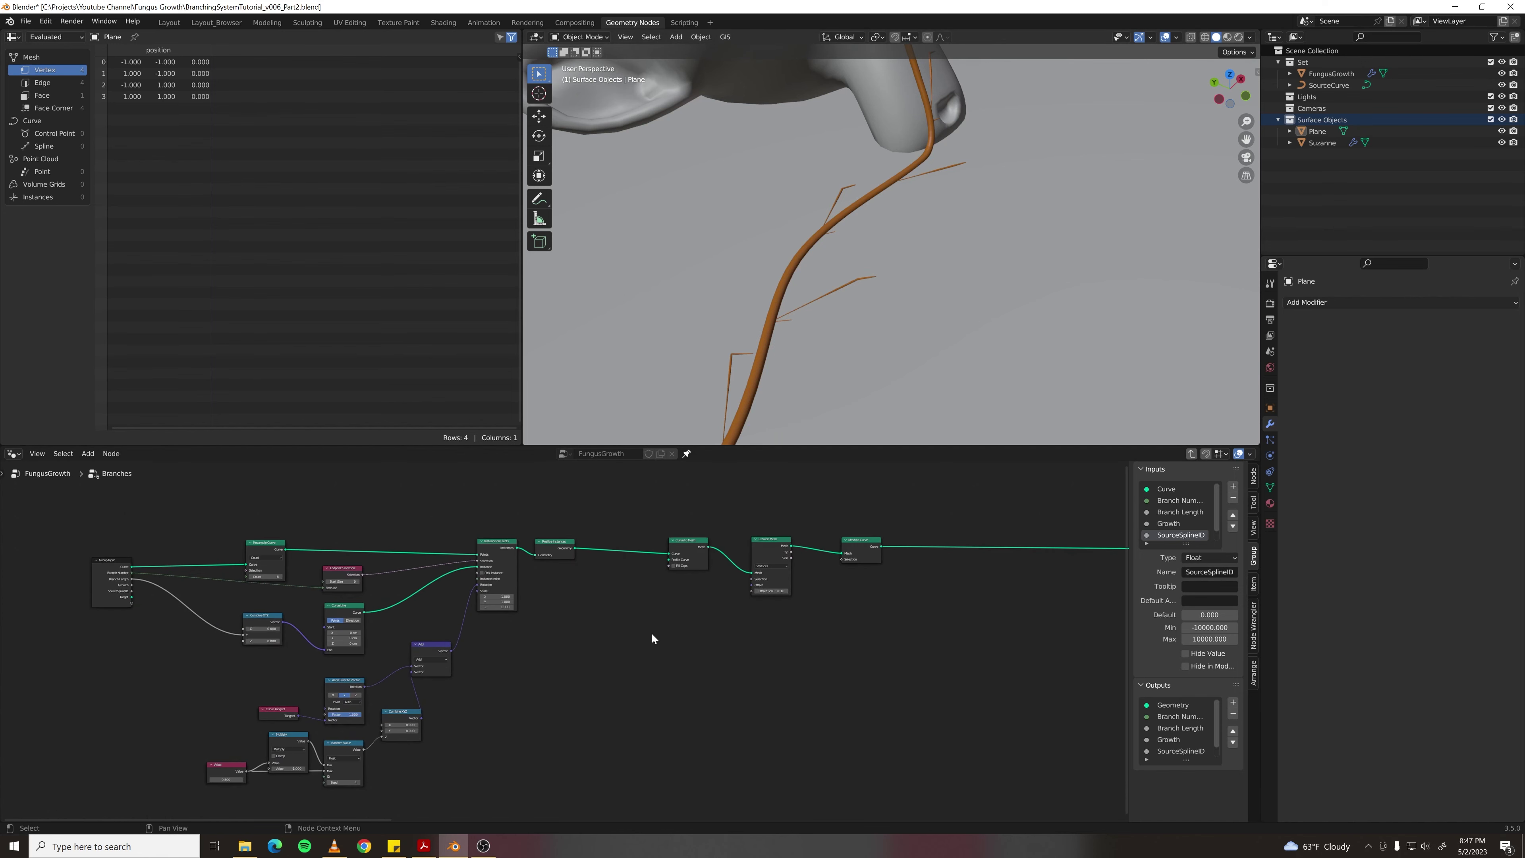
pyautogui.scroll(7, 218, 668)
pyautogui.moveTo(218, 669); pyautogui.dragTo(559, 642, button='middle')
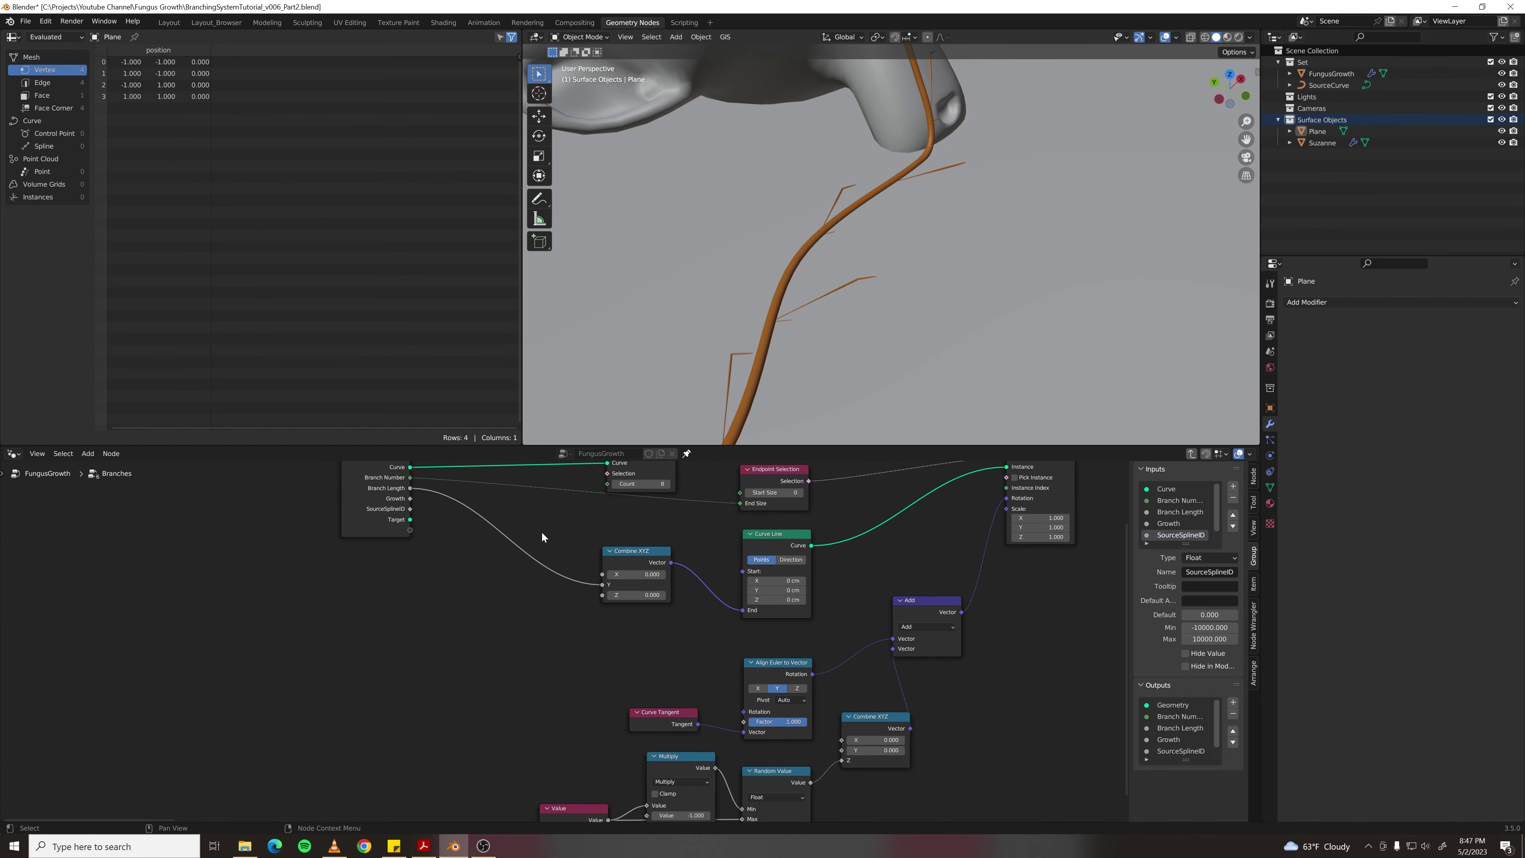
pyautogui.moveTo(592, 549); pyautogui.dragTo(616, 603, button='middle')
pyautogui.press('F3')
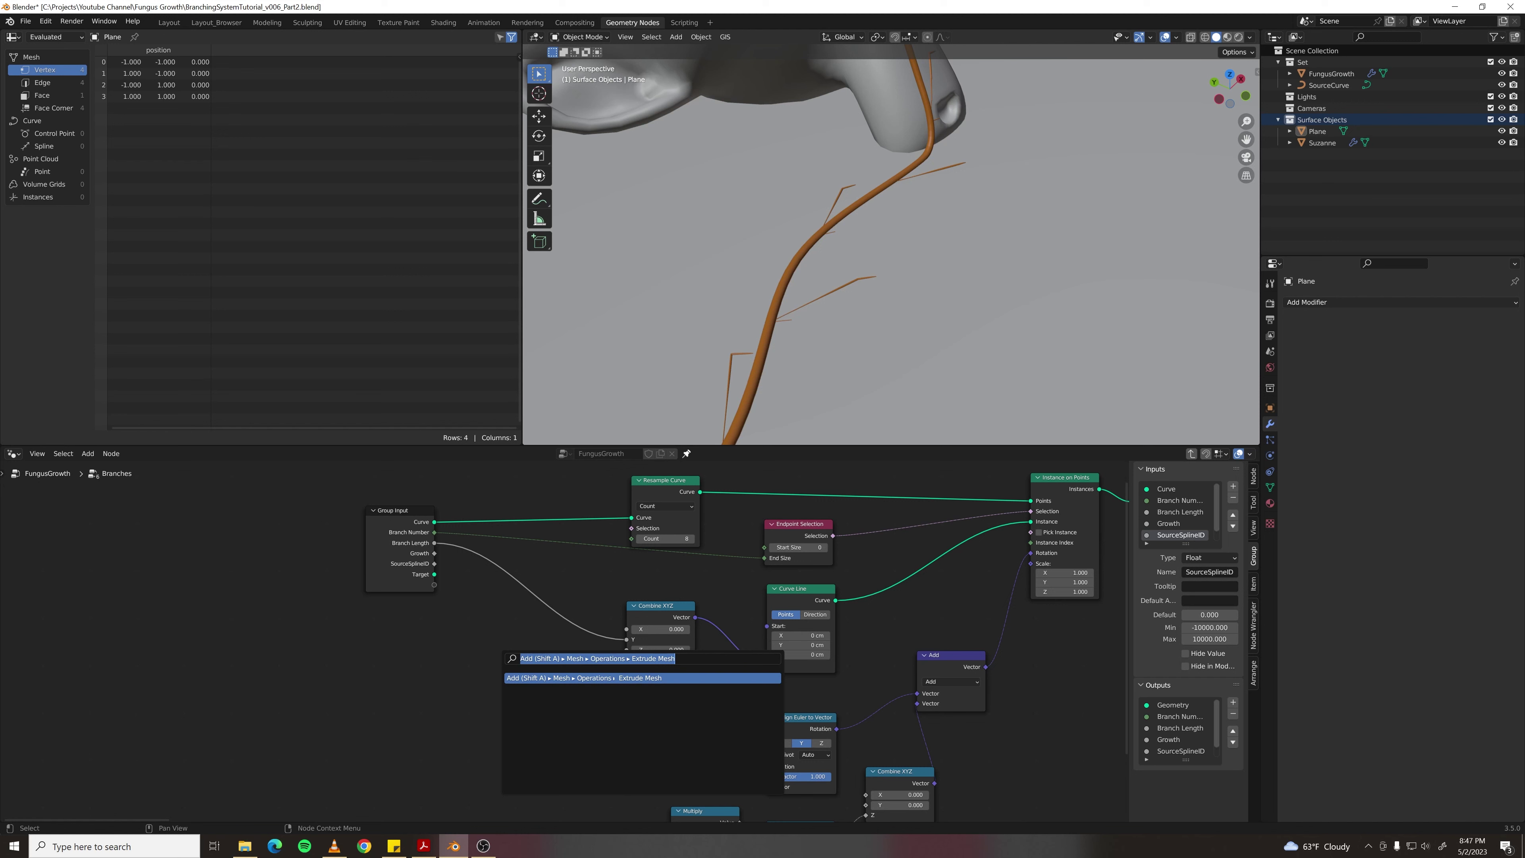
pyautogui.write('math')
pyautogui.press('Return')
pyautogui.click(540, 606)
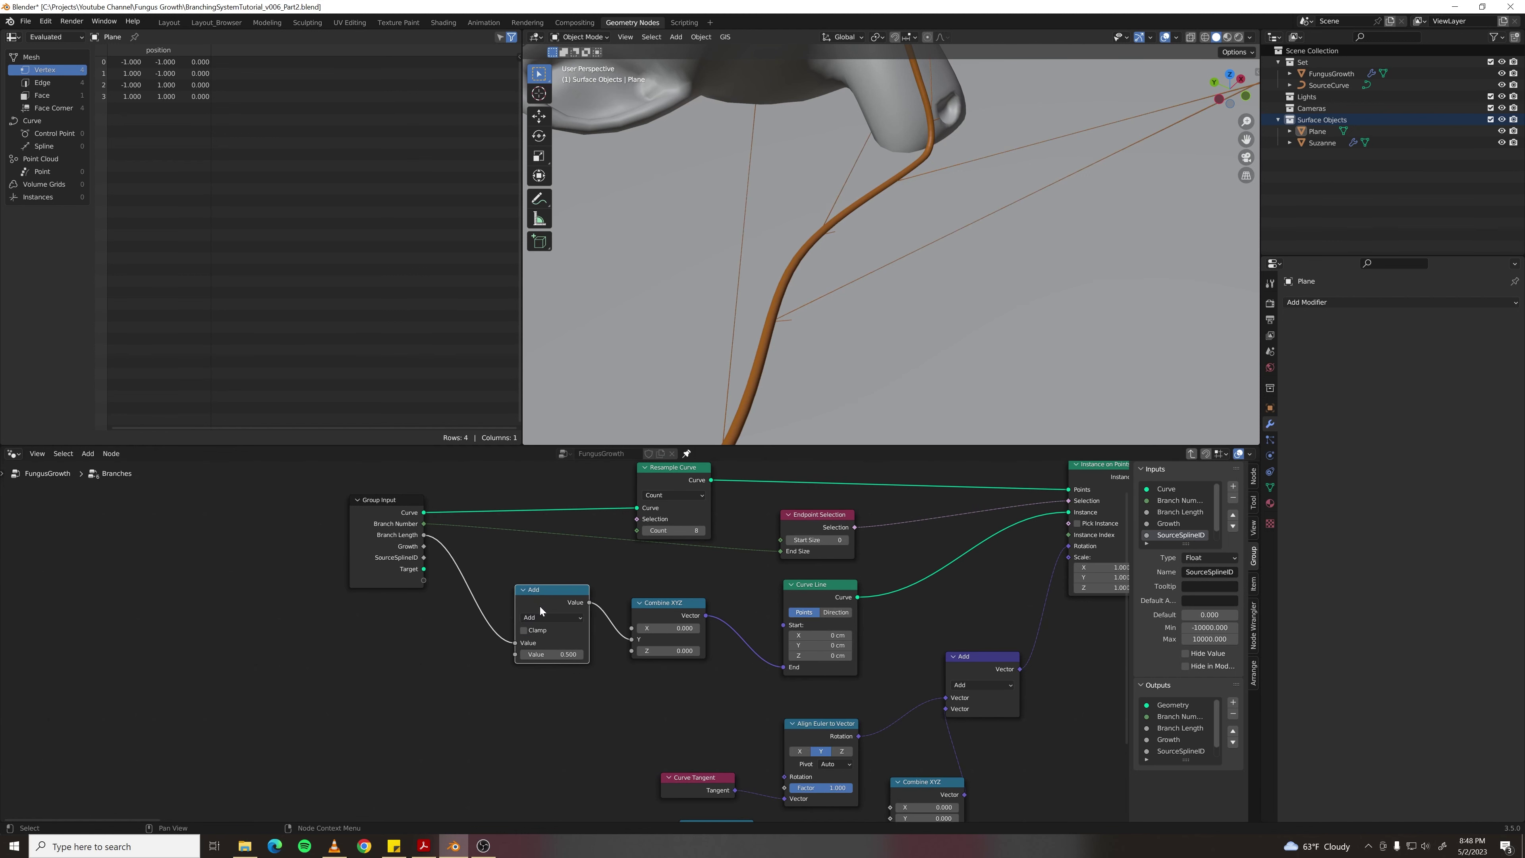
# - Switch the new Math node to Divide and set its second value to 6
pyautogui.click(551, 615)
pyautogui.click(535, 679)
pyautogui.click(551, 655)
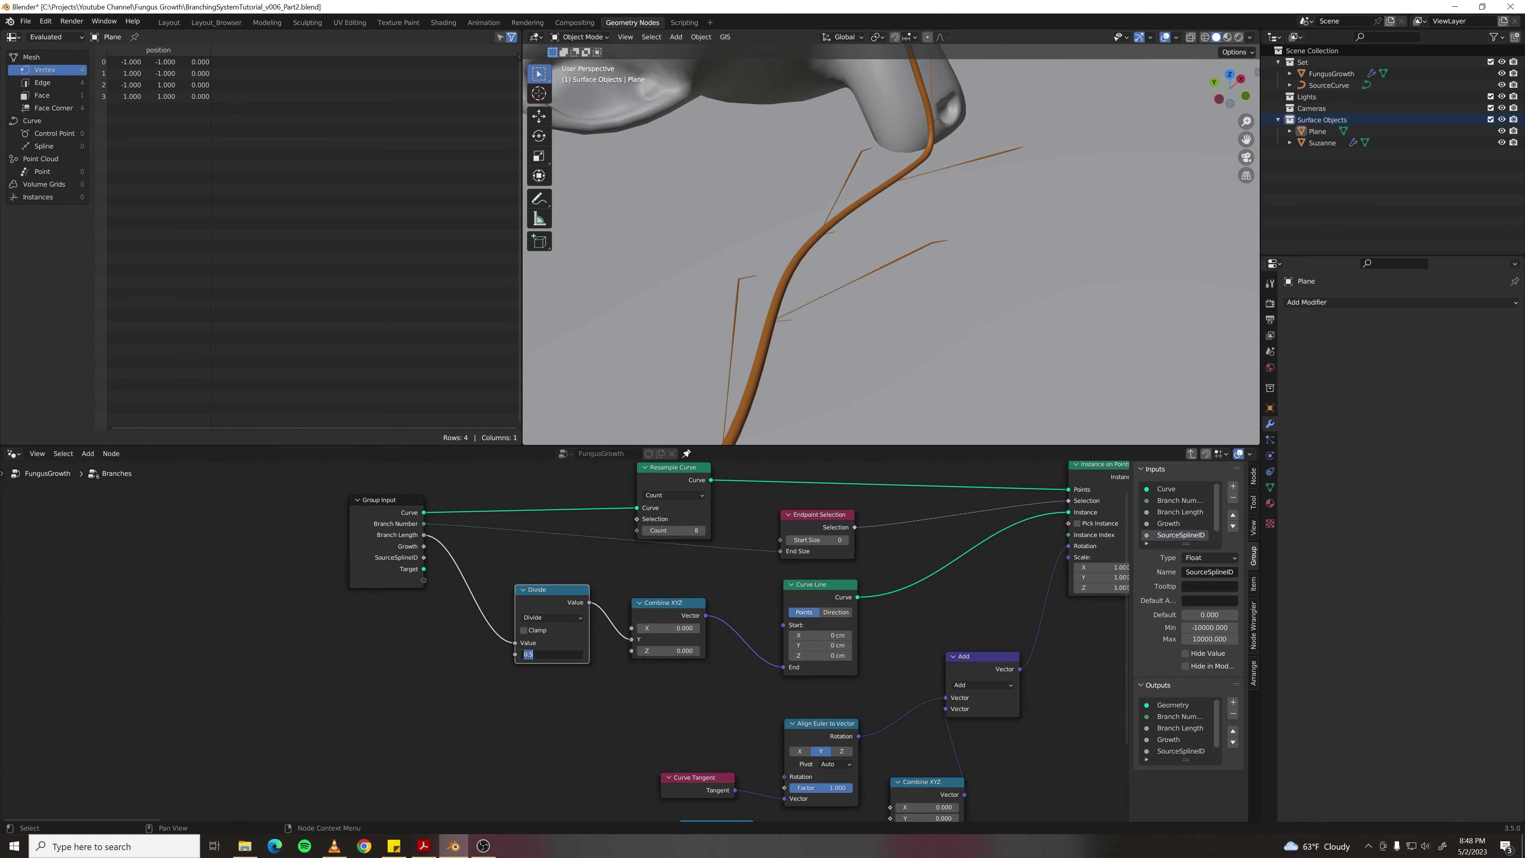
pyautogui.write('6')
pyautogui.press('Return')
pyautogui.scroll(-3, 678, 635)
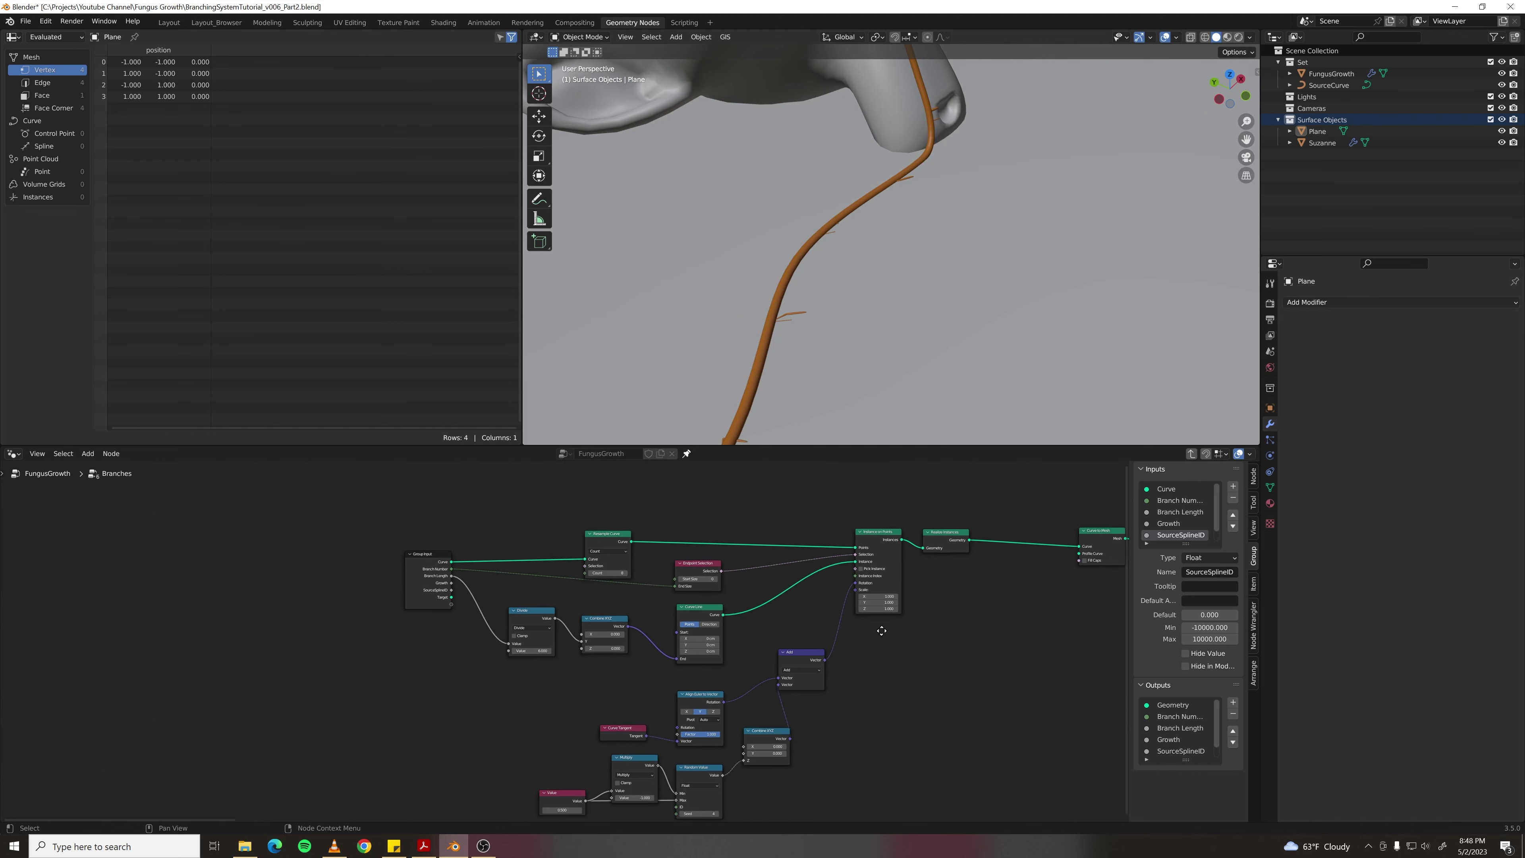
# - Move Curve to Mesh, Extrude Mesh and Mesh to Curve farther from Realize Instances to make room
pyautogui.moveTo(677, 631); pyautogui.dragTo(486, 648, button='middle')
pyautogui.scroll(4, 601, 628)
pyautogui.click(544, 607)
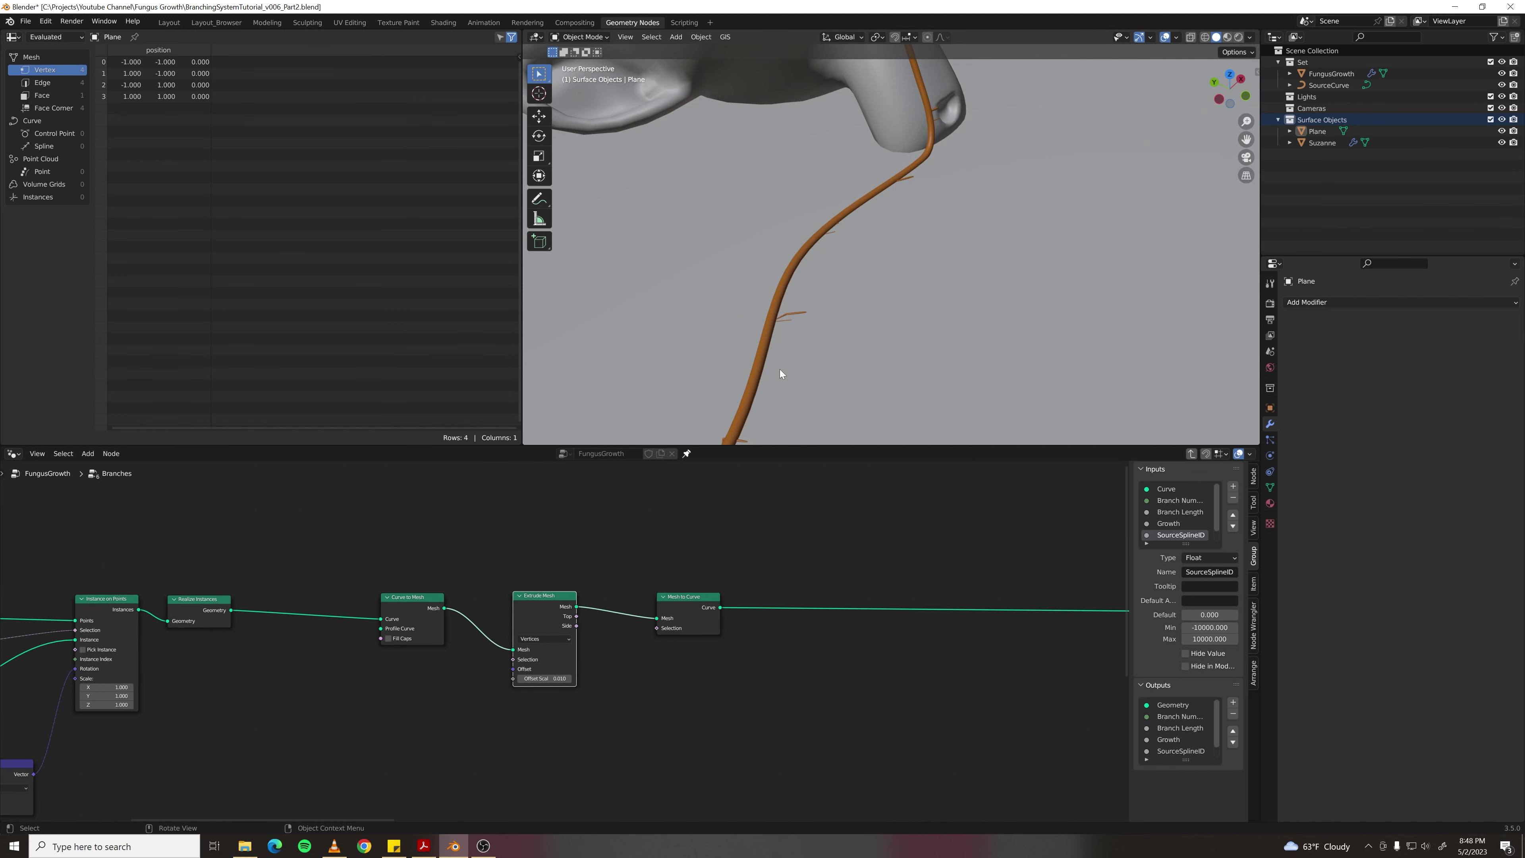
pyautogui.scroll(5, 781, 360)
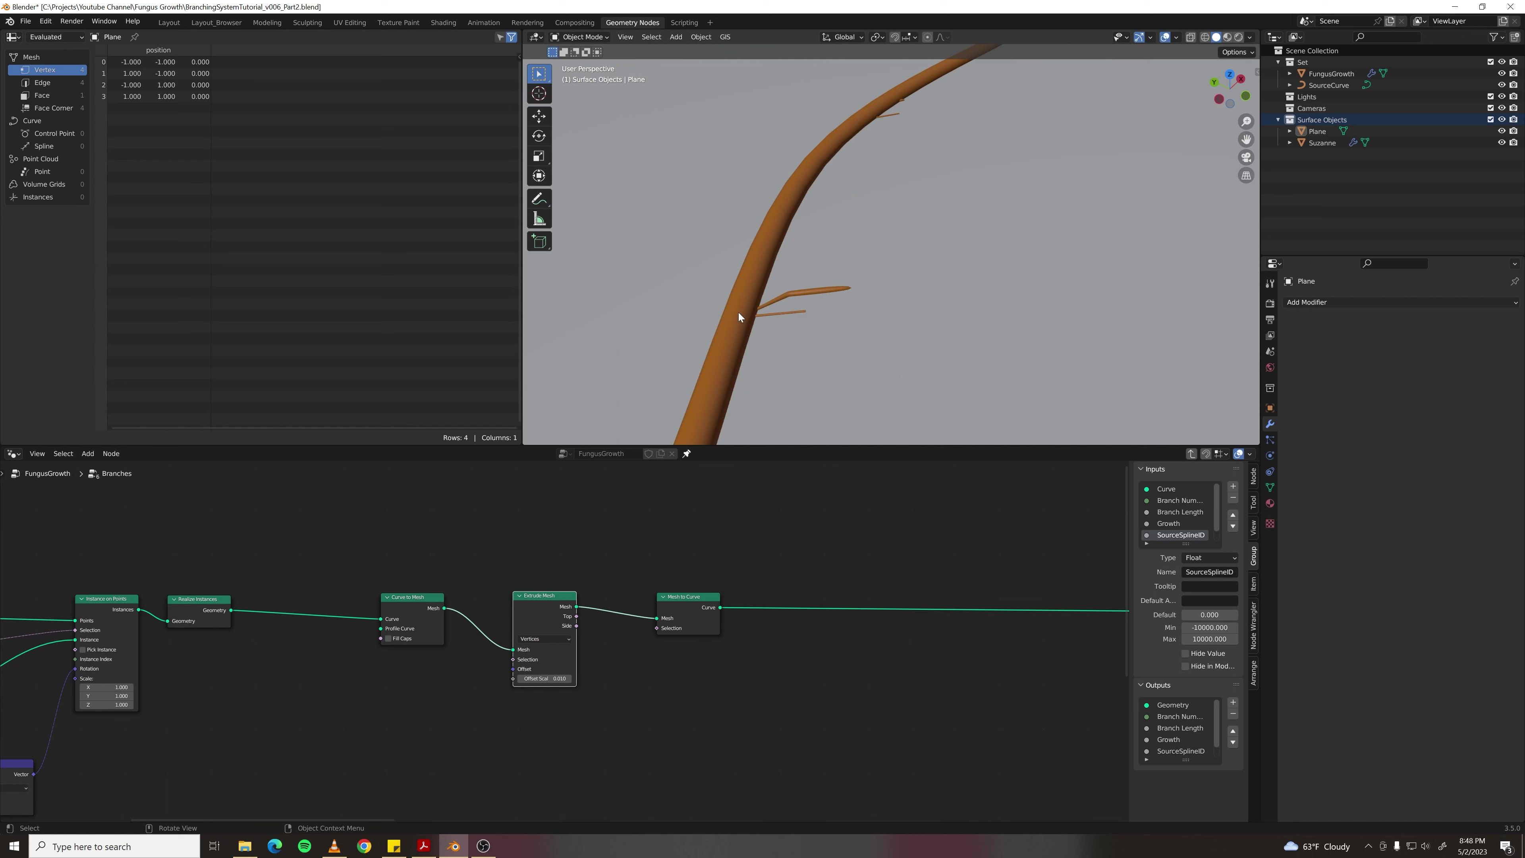
pyautogui.moveTo(387, 633); pyautogui.dragTo(409, 623, button='middle')
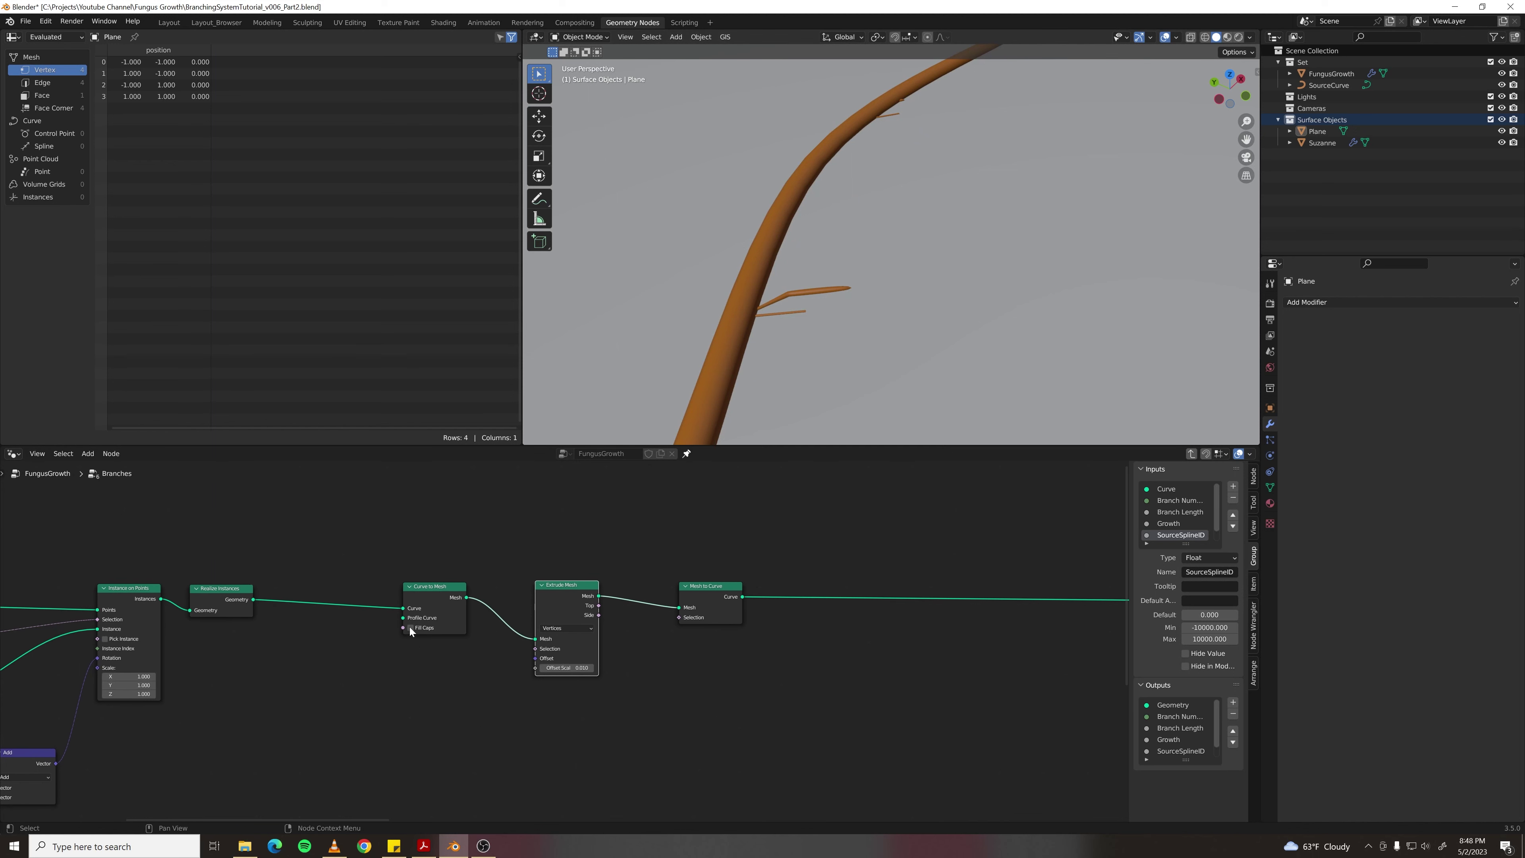
pyautogui.moveTo(386, 549); pyautogui.dragTo(749, 686)
pyautogui.press('g')
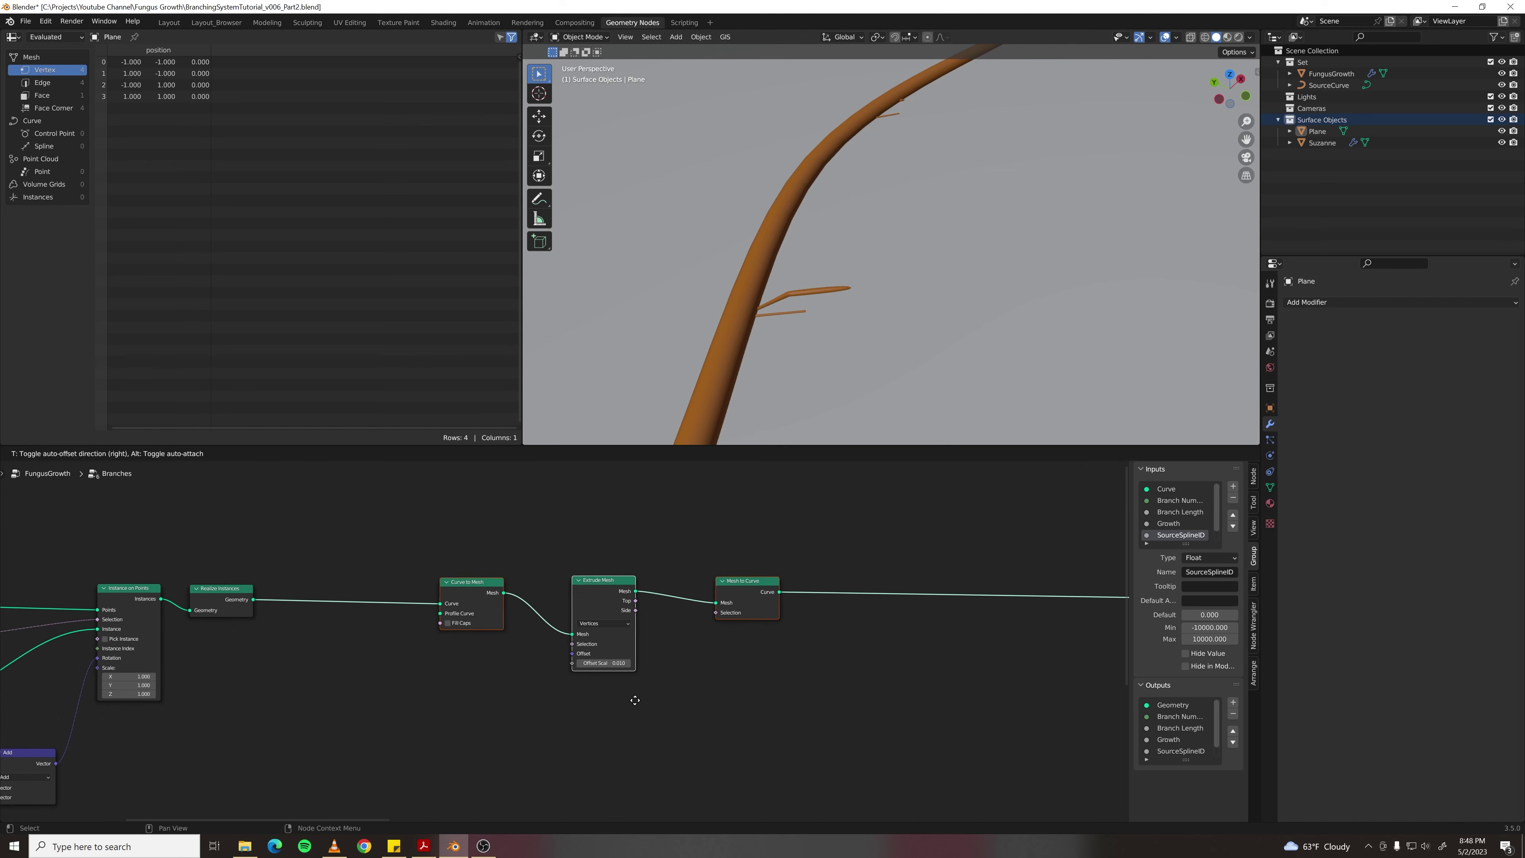
pyautogui.click(780, 691)
pyautogui.moveTo(620, 676); pyautogui.dragTo(595, 676)
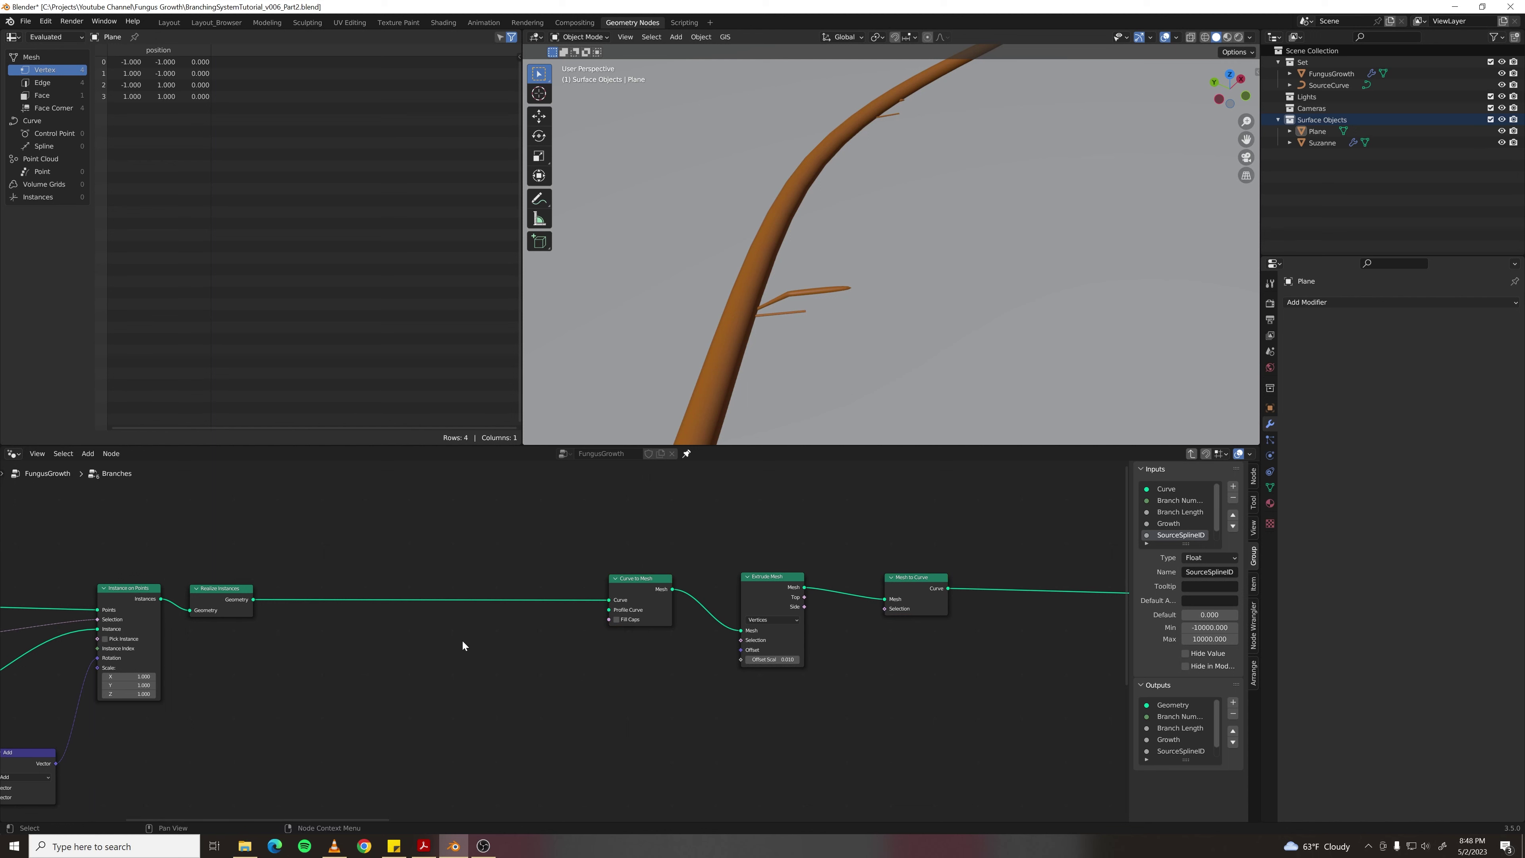
# - Insert a Capture Attribute node between Realize Instances and Curve to Mesh
pyautogui.press('F3')
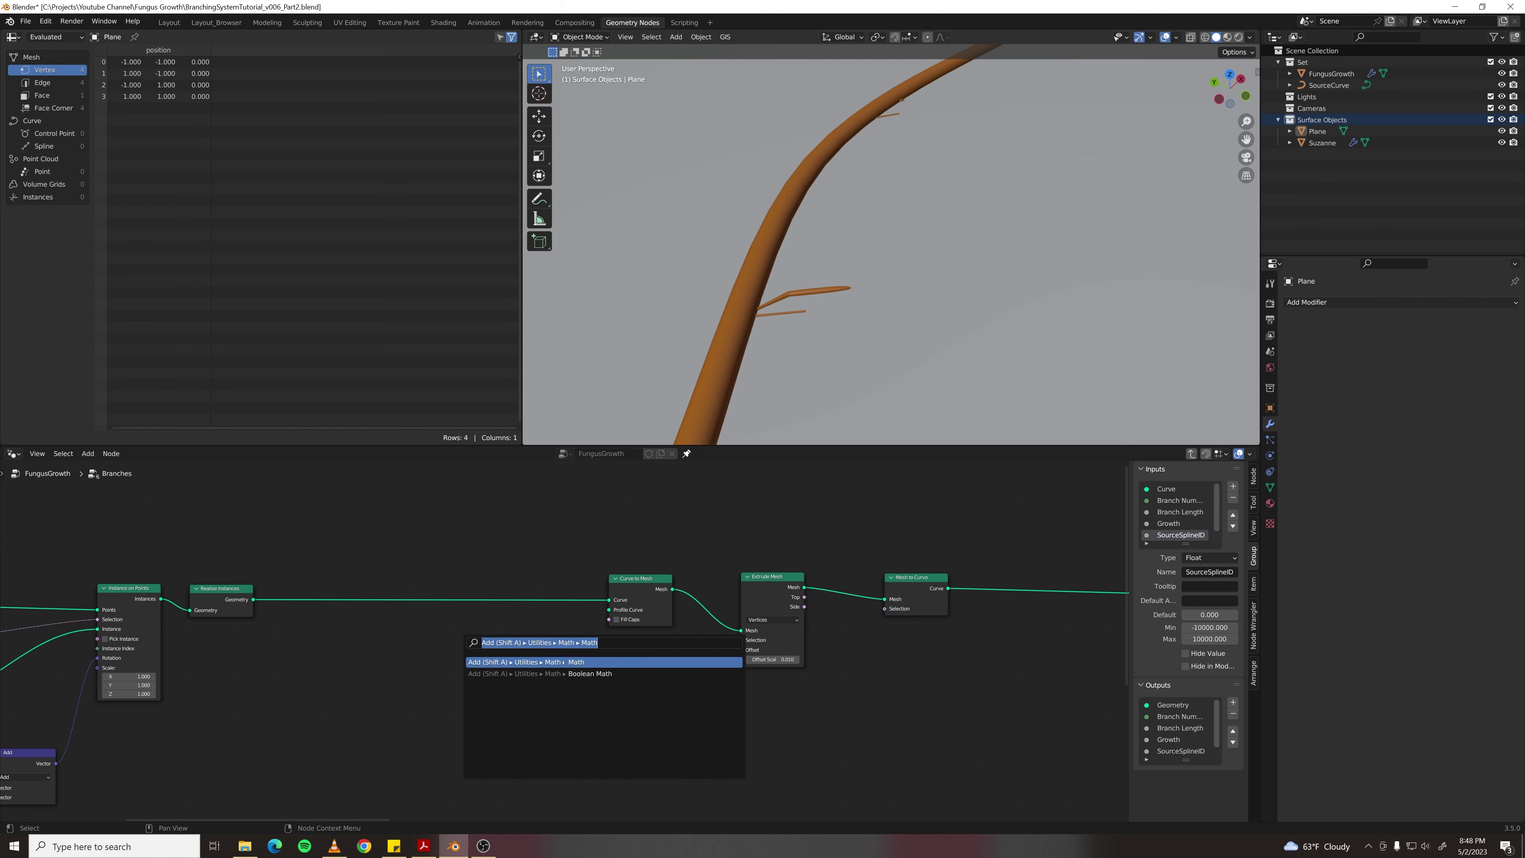
pyautogui.write('capture')
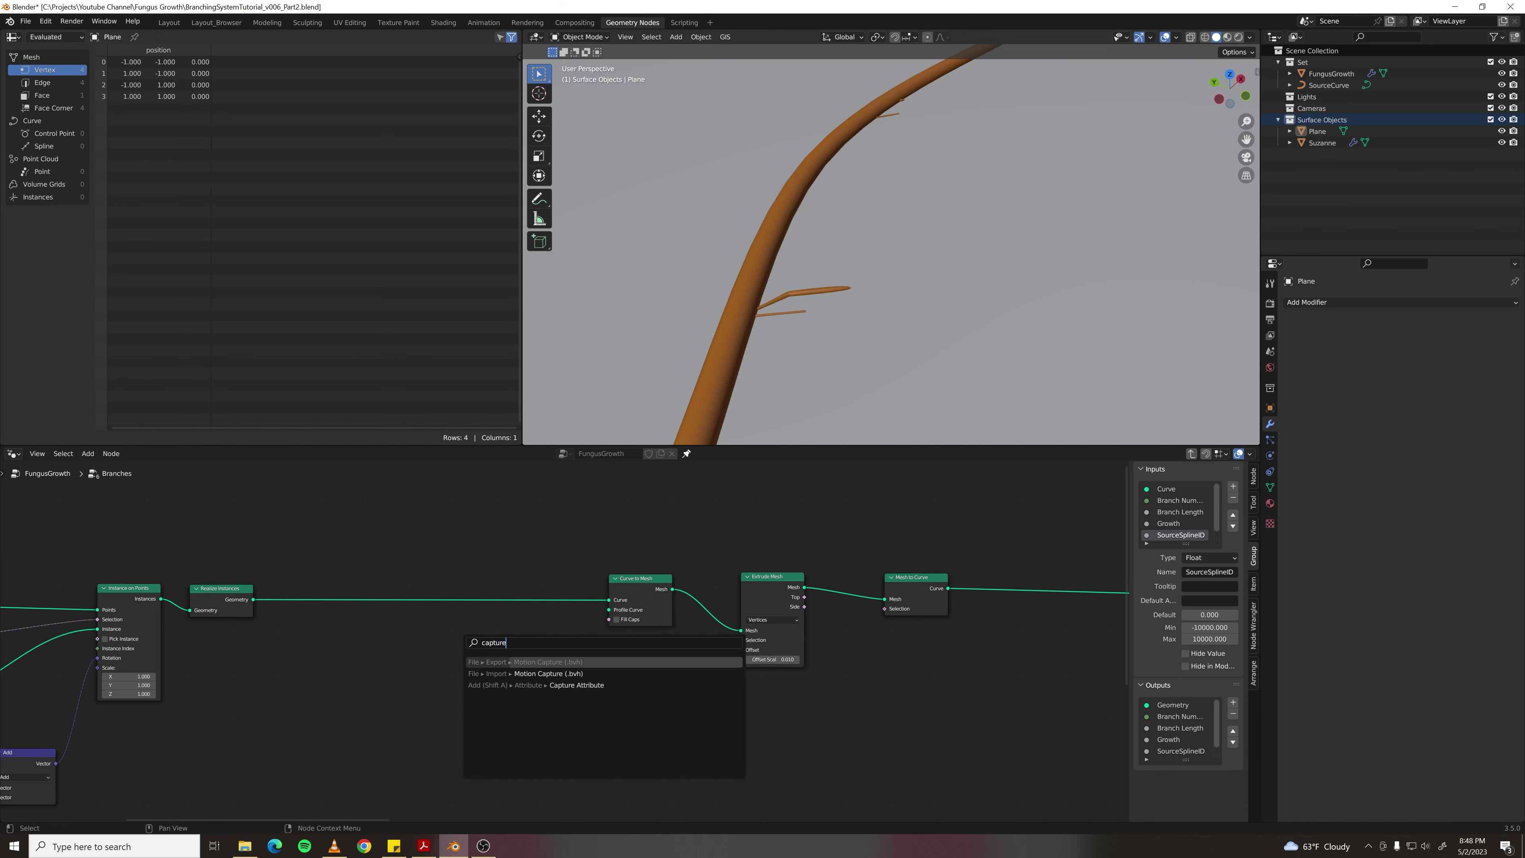
pyautogui.press('Down')
pyautogui.press('Down')
pyautogui.press('Return')
pyautogui.click(482, 582)
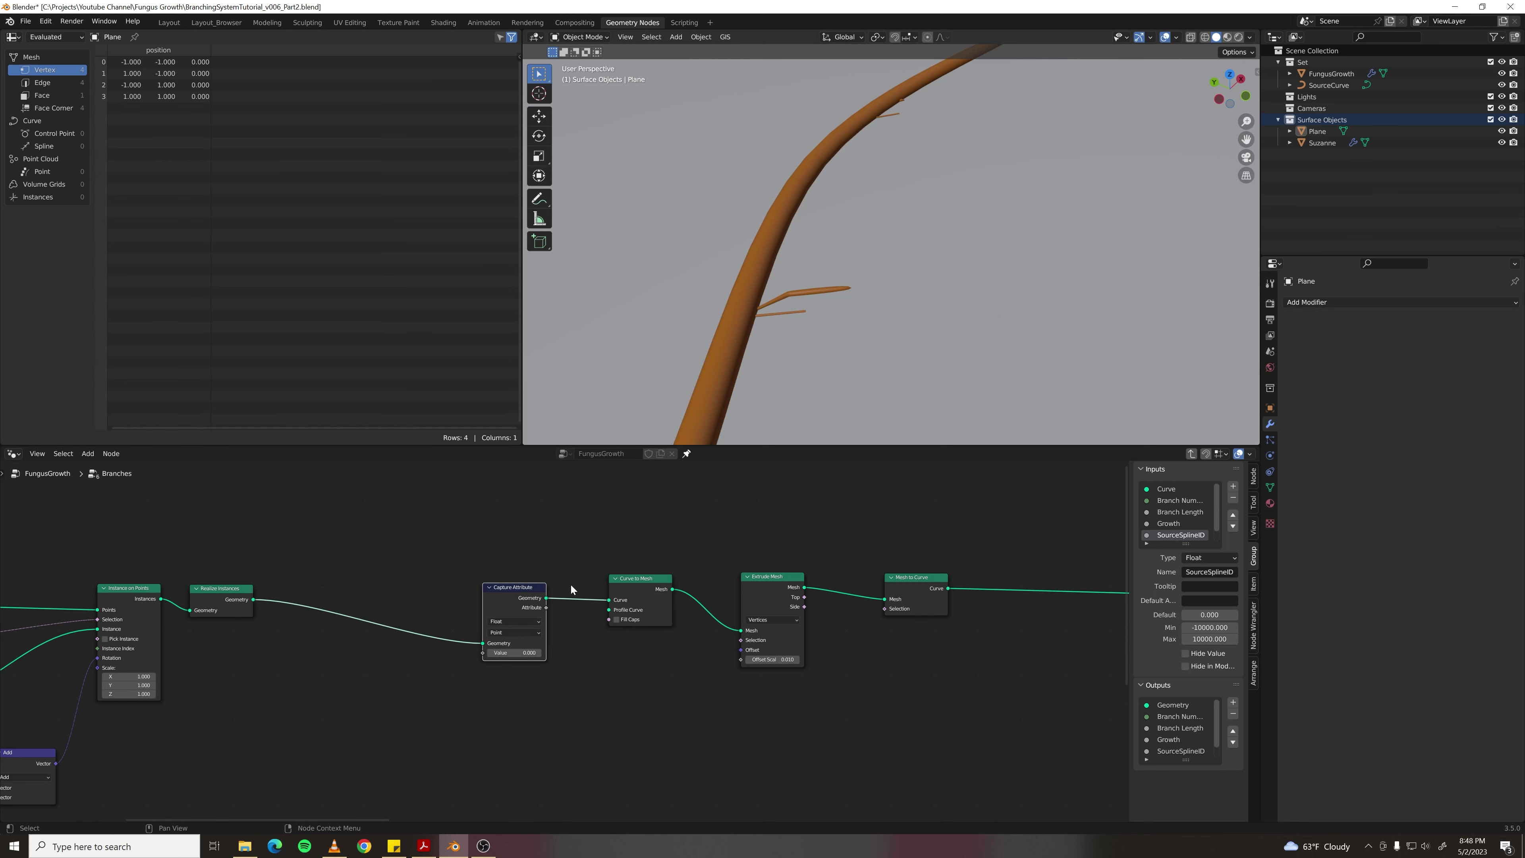
pyautogui.moveTo(518, 596); pyautogui.dragTo(525, 589)
pyautogui.click(582, 661)
# - Set the Capture Attribute node's data type to Boolean
pyautogui.scroll(1, 446, 672)
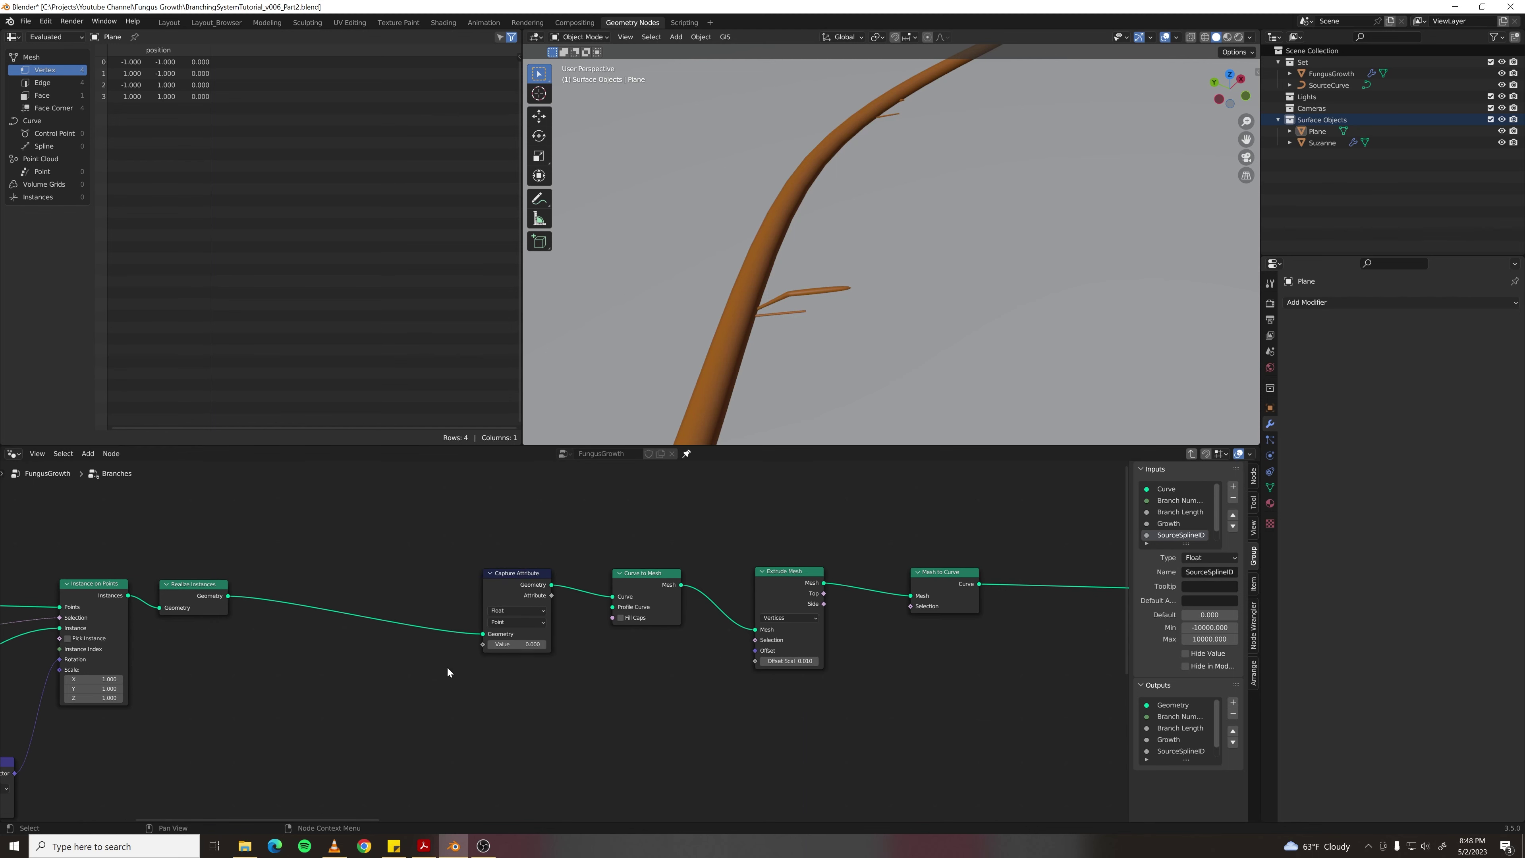
pyautogui.scroll(1, 577, 631)
pyautogui.moveTo(578, 630); pyautogui.dragTo(708, 618, button='middle')
pyautogui.click(643, 597)
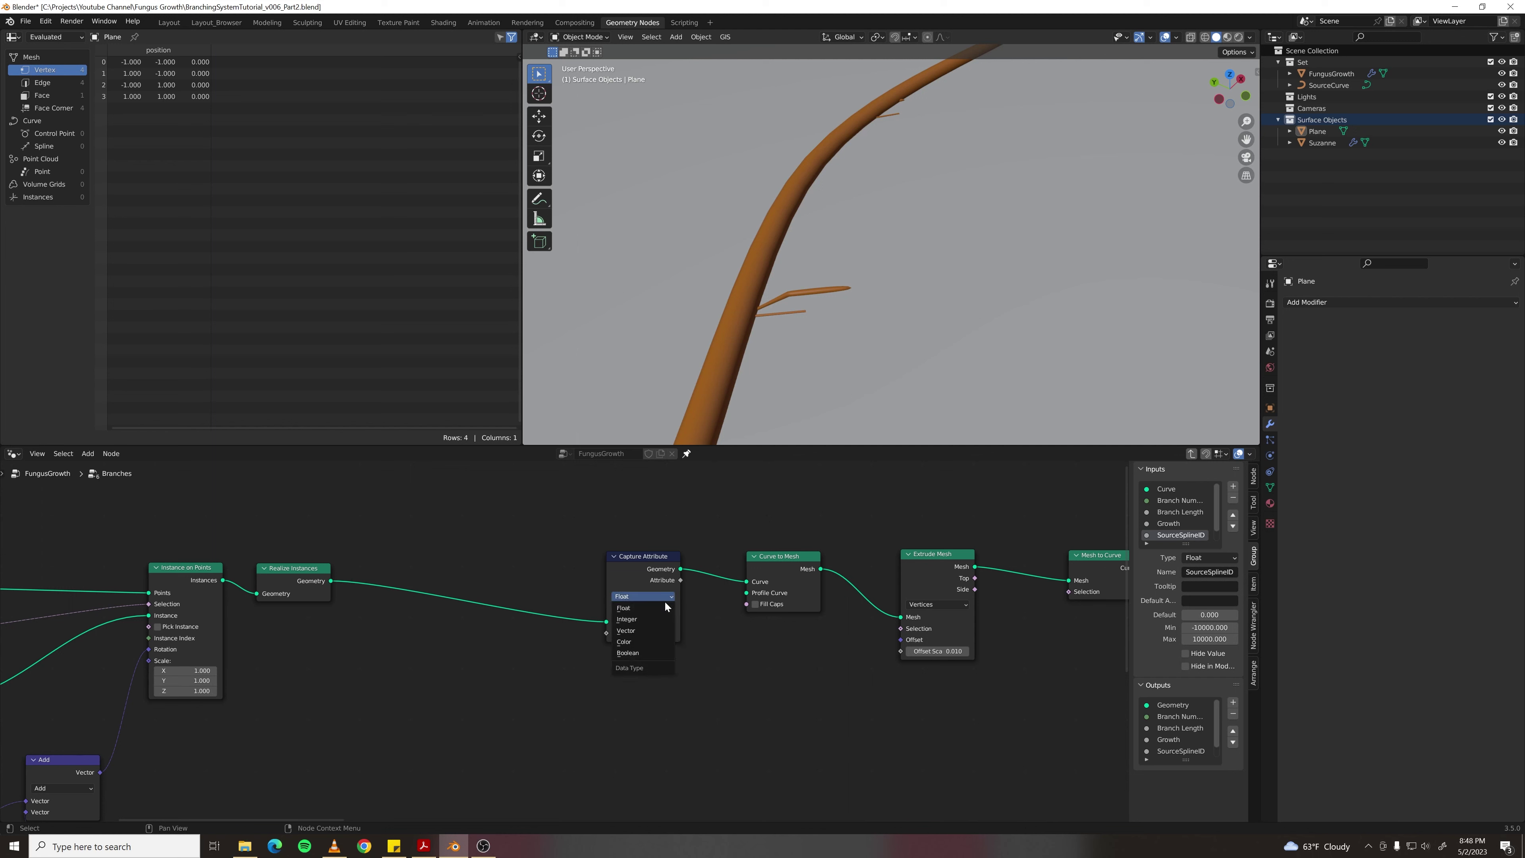
pyautogui.click(653, 657)
# - Add an Endpoint Selection node with Start Size 0 and connect its Selection to the Capture Attribute's Value
pyautogui.press('F3')
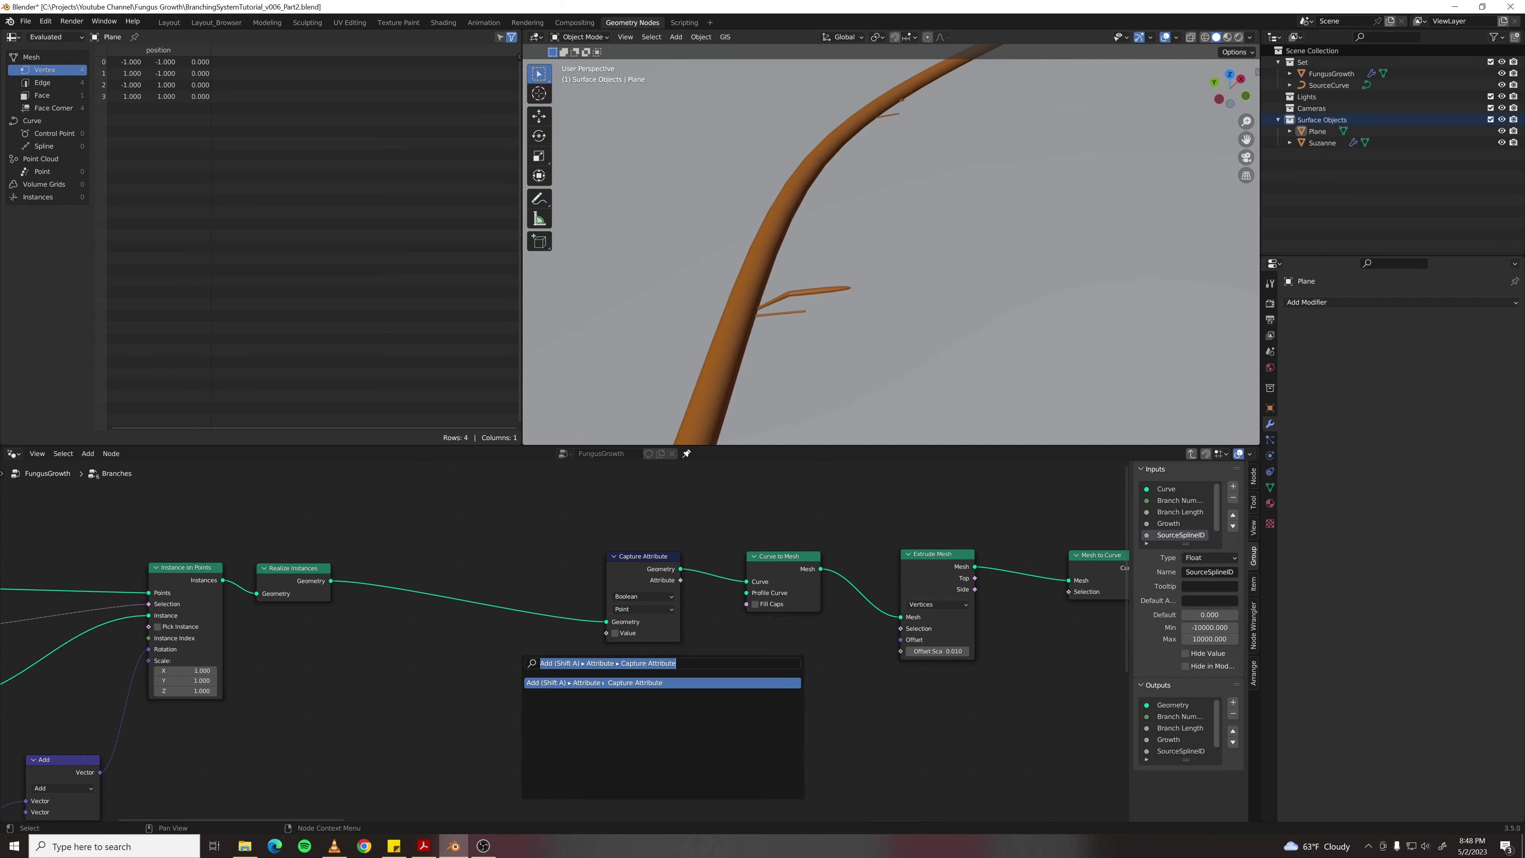
pyautogui.write('end')
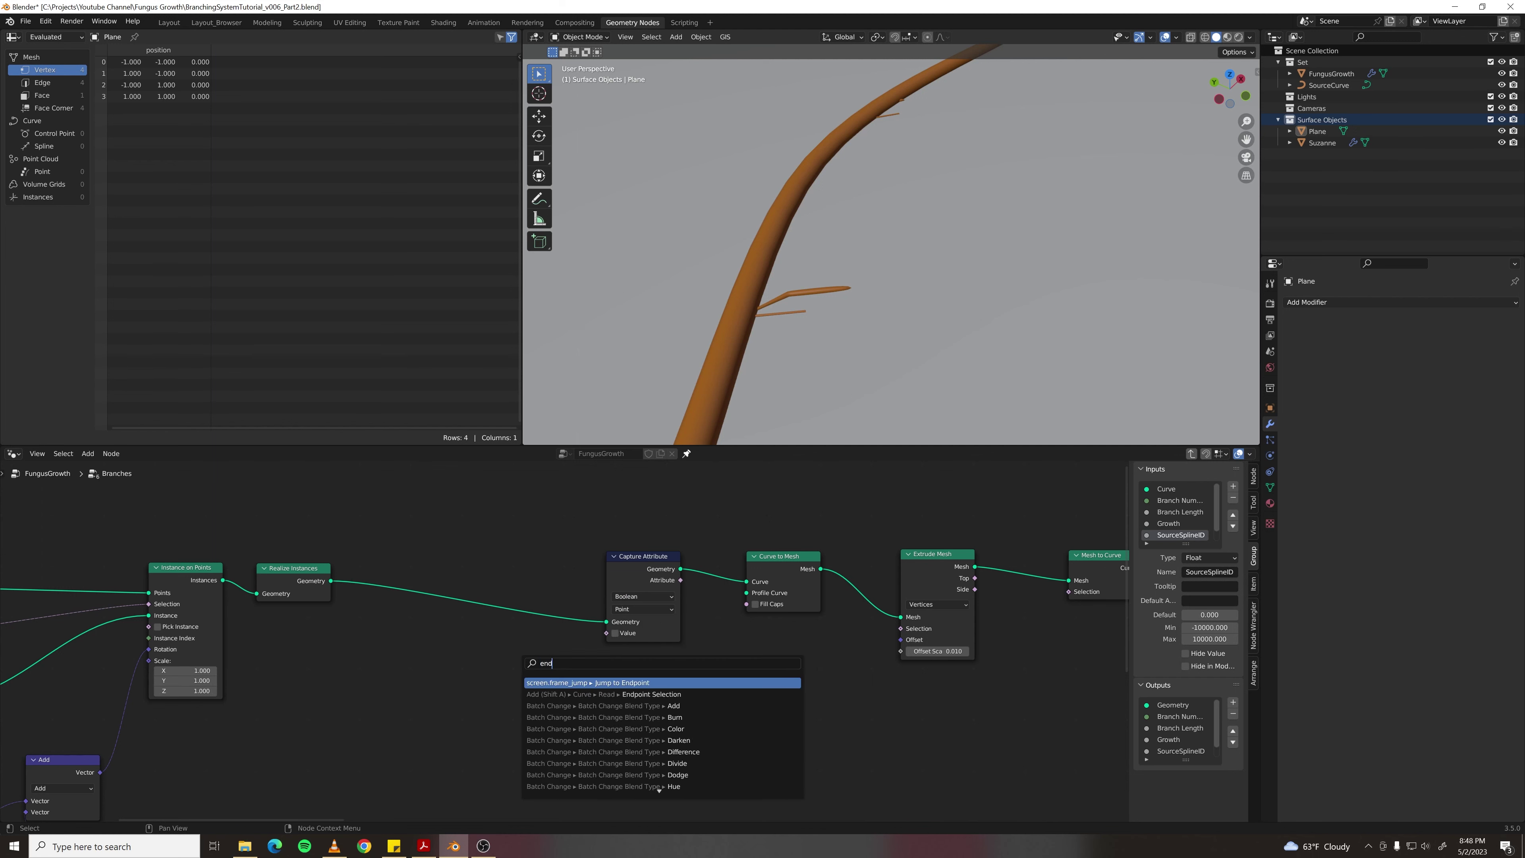
pyautogui.press('Down')
pyautogui.press('Return')
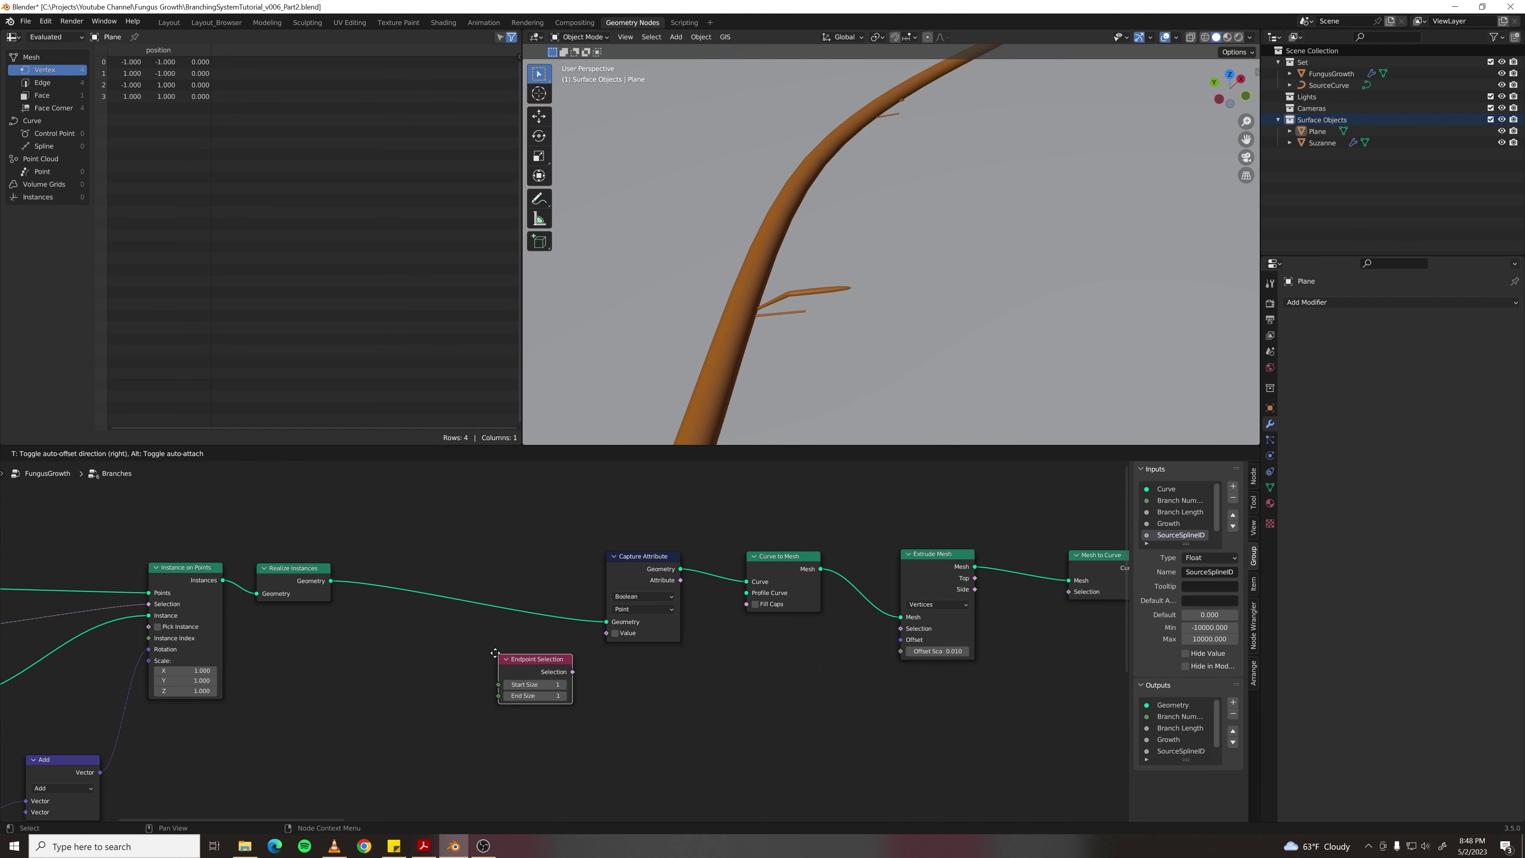
pyautogui.click(482, 675)
pyautogui.click(520, 680)
pyautogui.write('0')
pyautogui.press('Return')
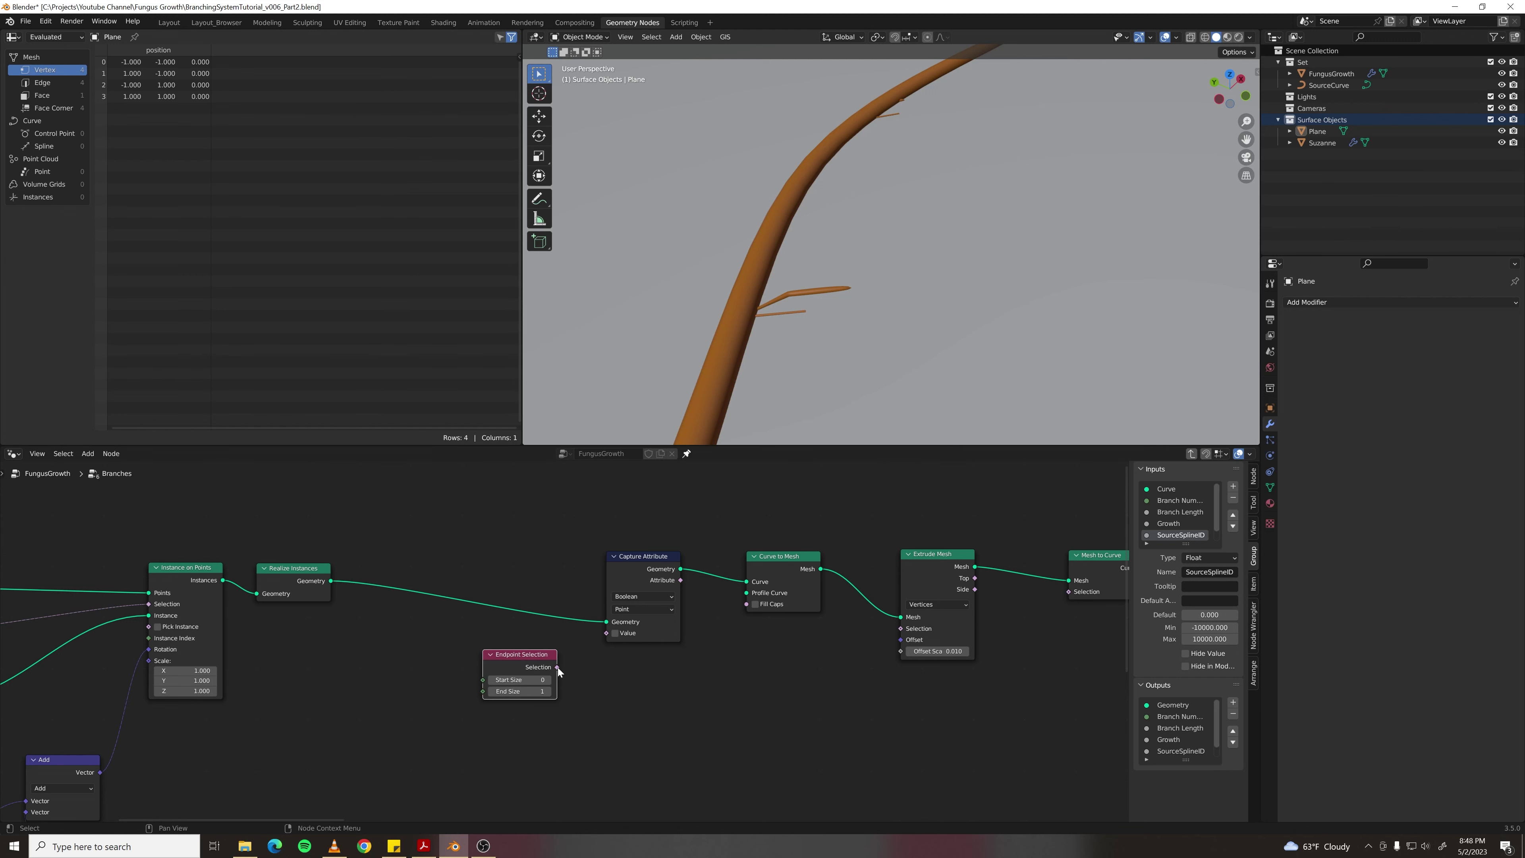
pyautogui.moveTo(558, 668); pyautogui.dragTo(607, 633)
# - Connect the captured Attribute to the Extrude Mesh node's Selection so only branch tips extrude
pyautogui.keyDown('ctrl'); pyautogui.hscroll(5, 620, 632); pyautogui.keyUp('ctrl')
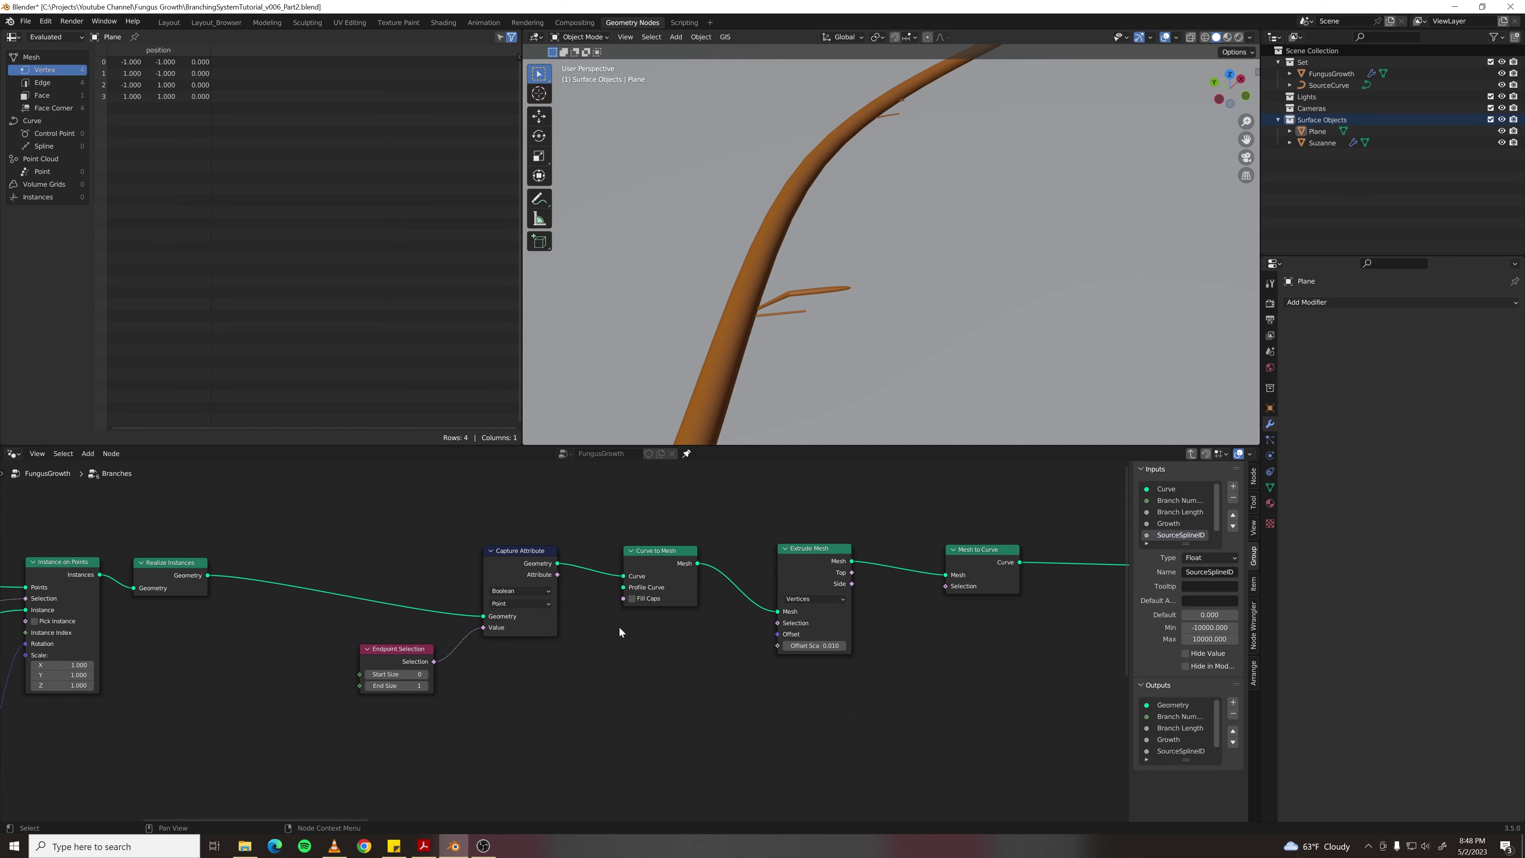
pyautogui.moveTo(557, 574); pyautogui.dragTo(775, 624)
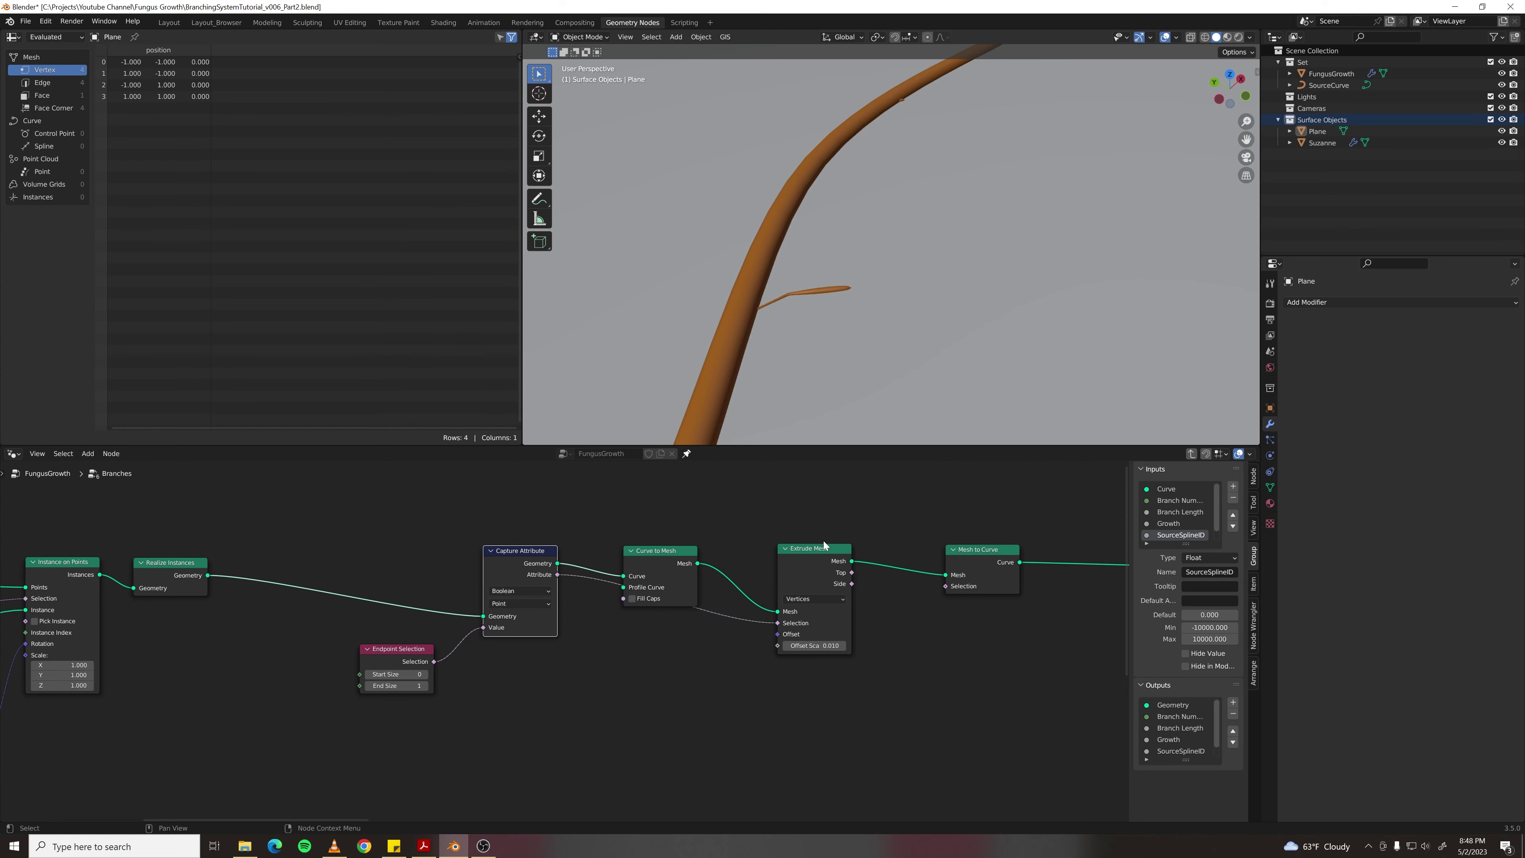
pyautogui.click(919, 665)
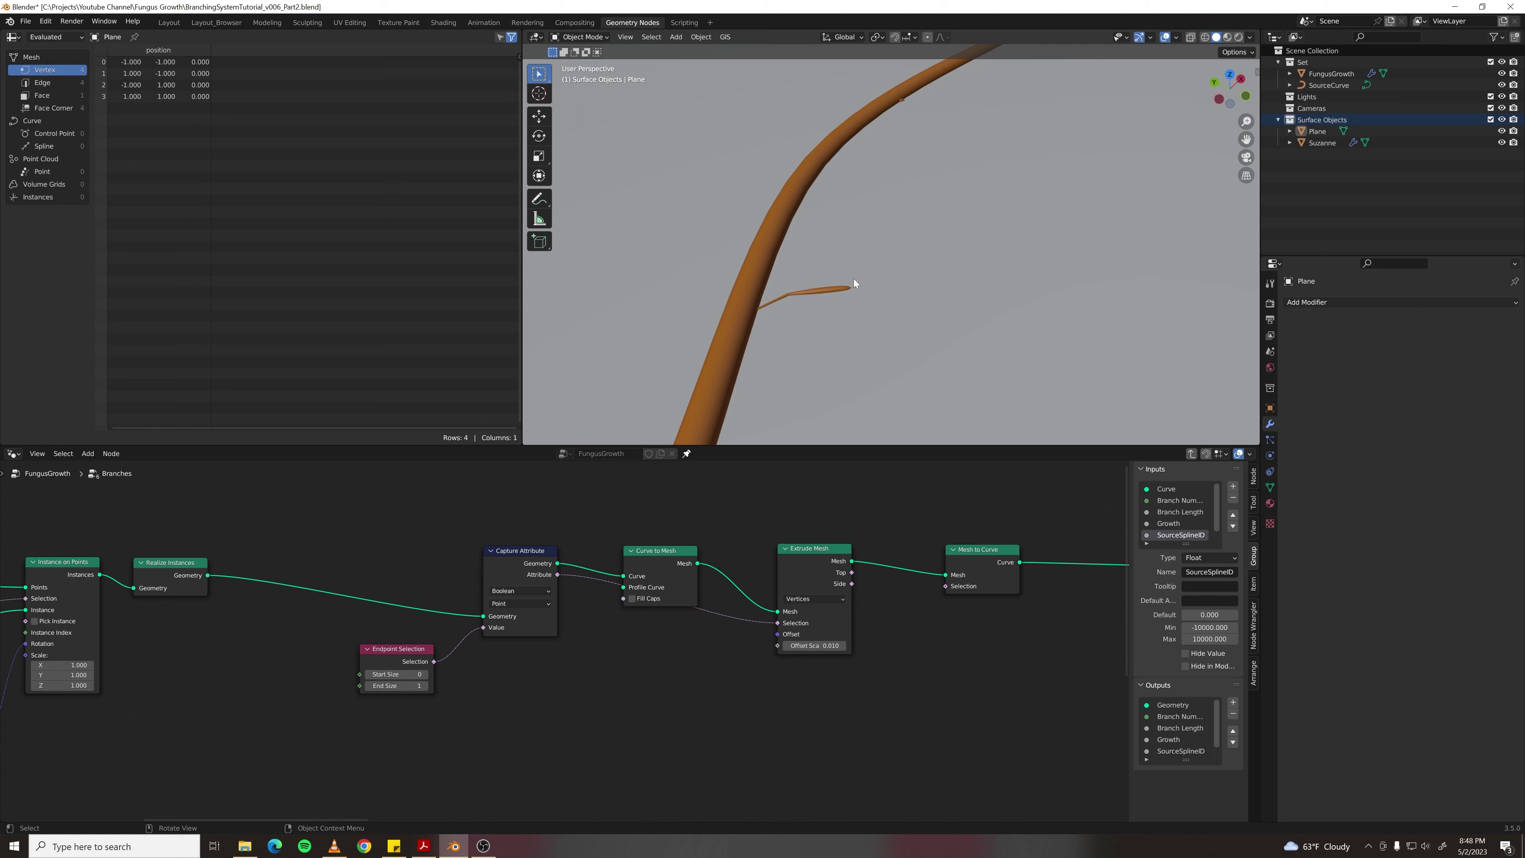
# - Move Endpoint Selection, Capture Attribute and the mesh conversion nodes farther from Realize Instances
pyautogui.scroll(-6, 601, 528)
pyautogui.moveTo(441, 546); pyautogui.dragTo(864, 700)
pyautogui.press('g')
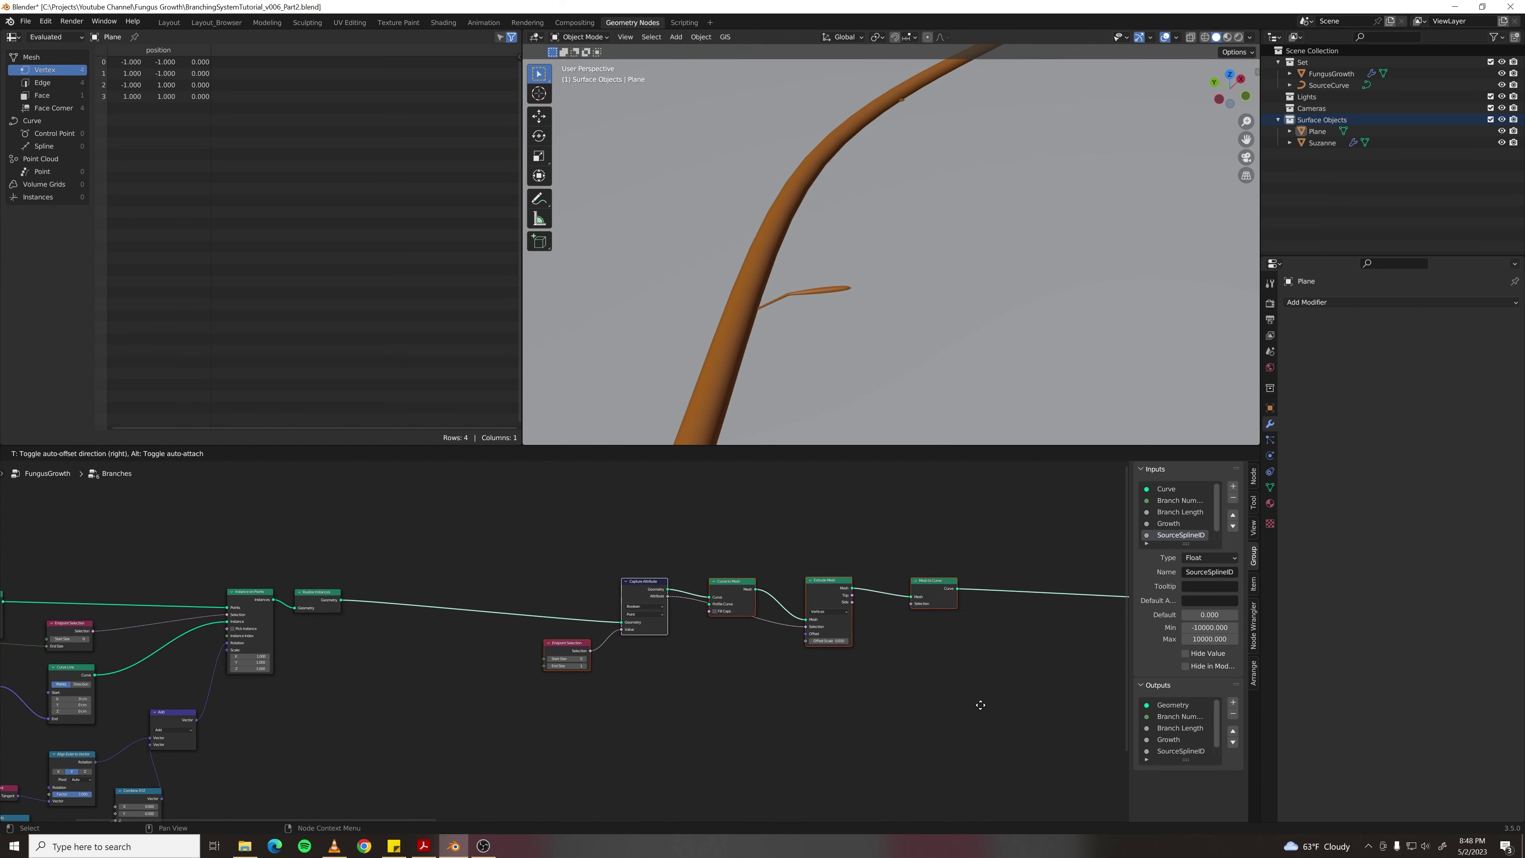
pyautogui.click(981, 705)
pyautogui.scroll(1, 725, 658)
# - Duplicate the Capture Attribute node onto the link after Realize Instances and set the copy's data type to Vector
pyautogui.click(700, 569)
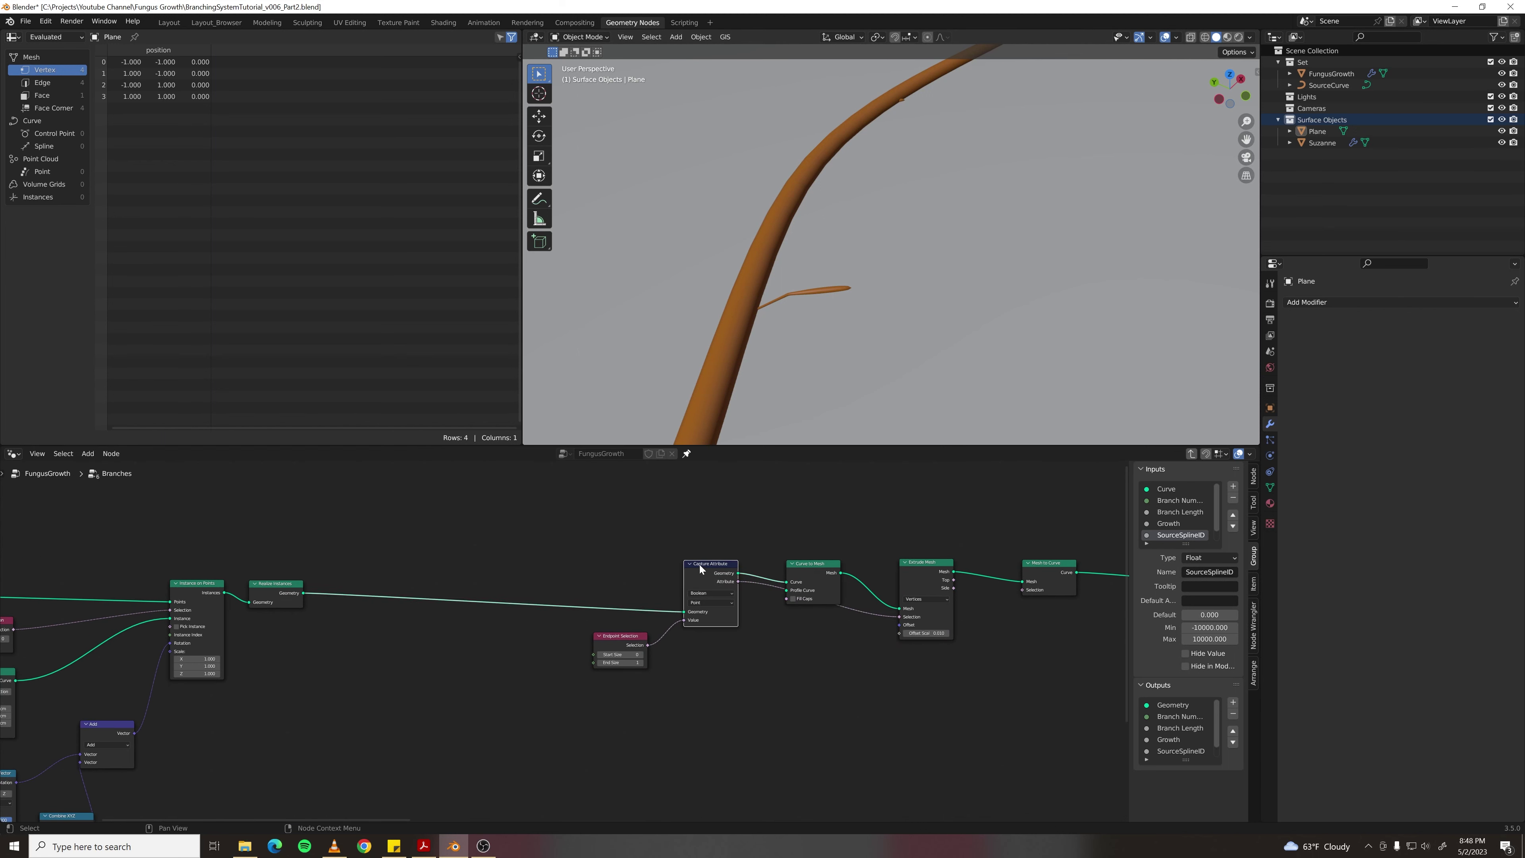
pyautogui.hotkey('shift', 'd')
pyautogui.click(515, 567)
pyautogui.scroll(1, 516, 567)
pyautogui.click(516, 586)
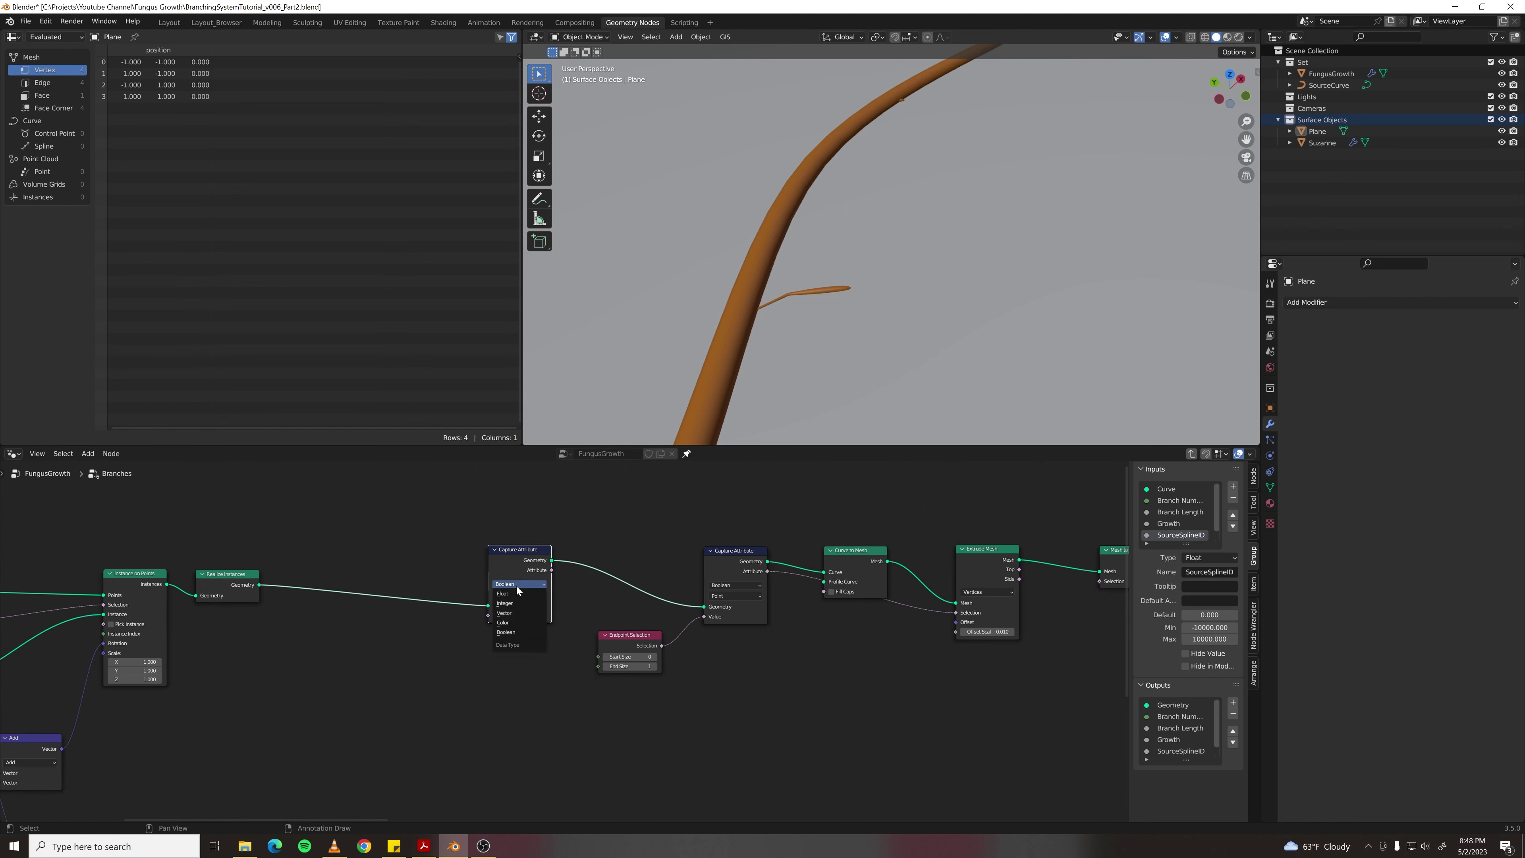
pyautogui.click(516, 613)
pyautogui.moveTo(363, 655); pyautogui.dragTo(408, 650, button='middle')
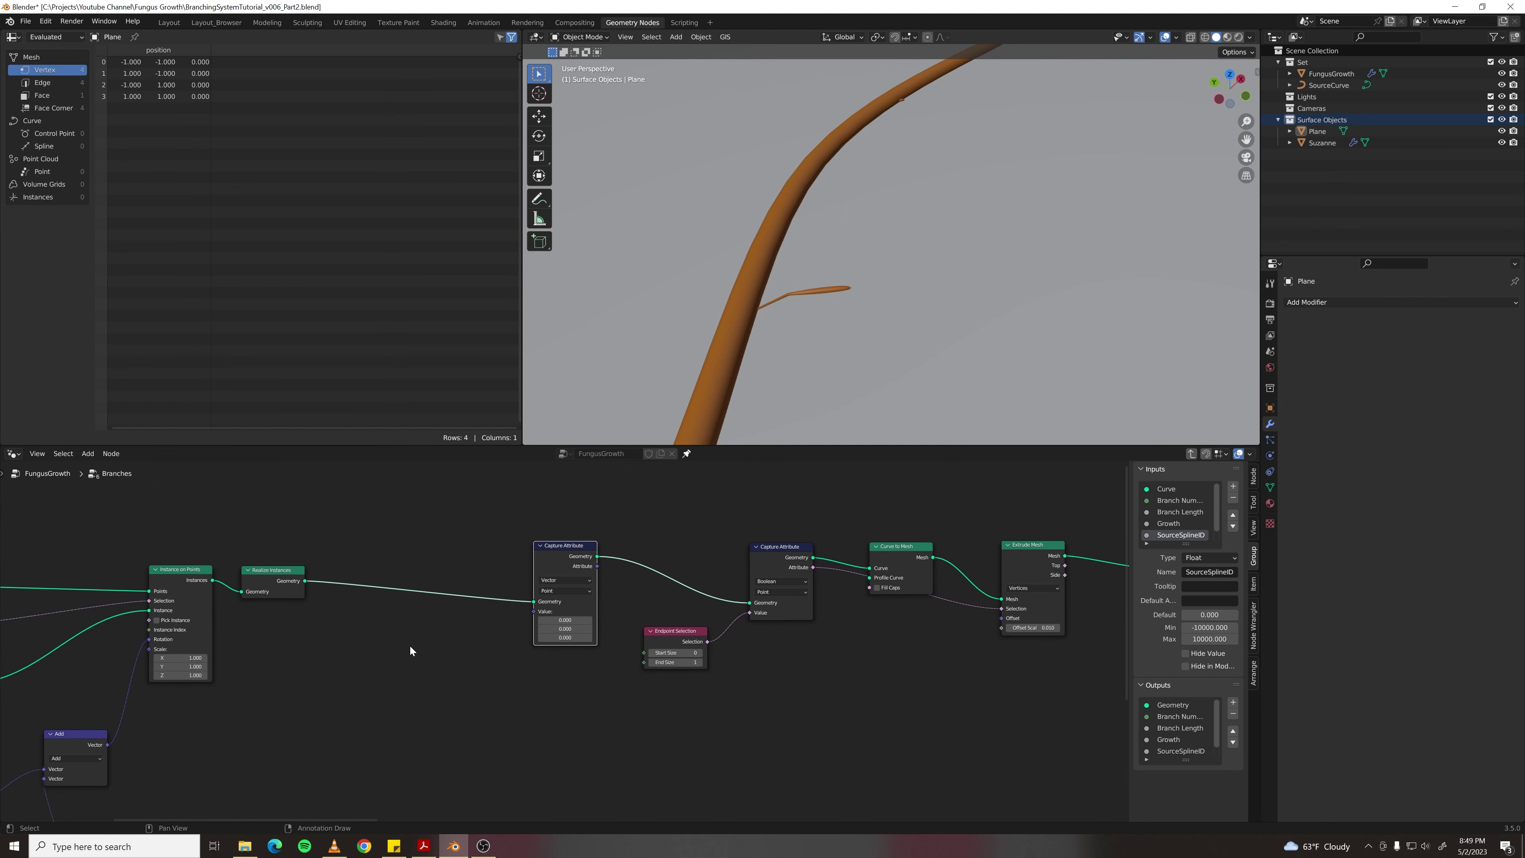
# - Add a Curve Tangent node and connect its Tangent to the Value of the vector Capture Attribute node
pyautogui.click(457, 642)
pyautogui.press('F3')
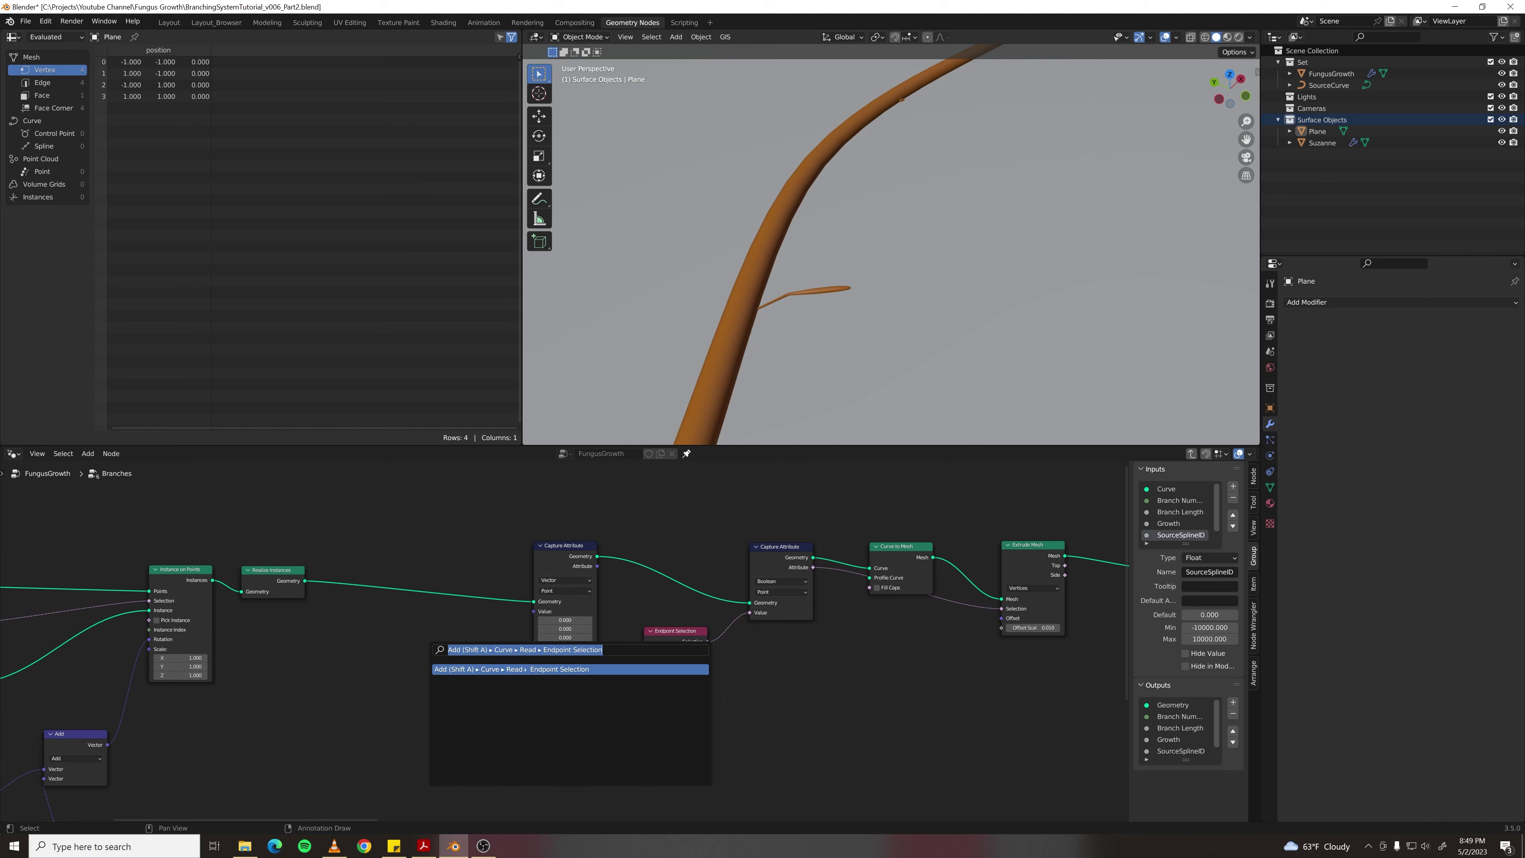
pyautogui.write('tangent')
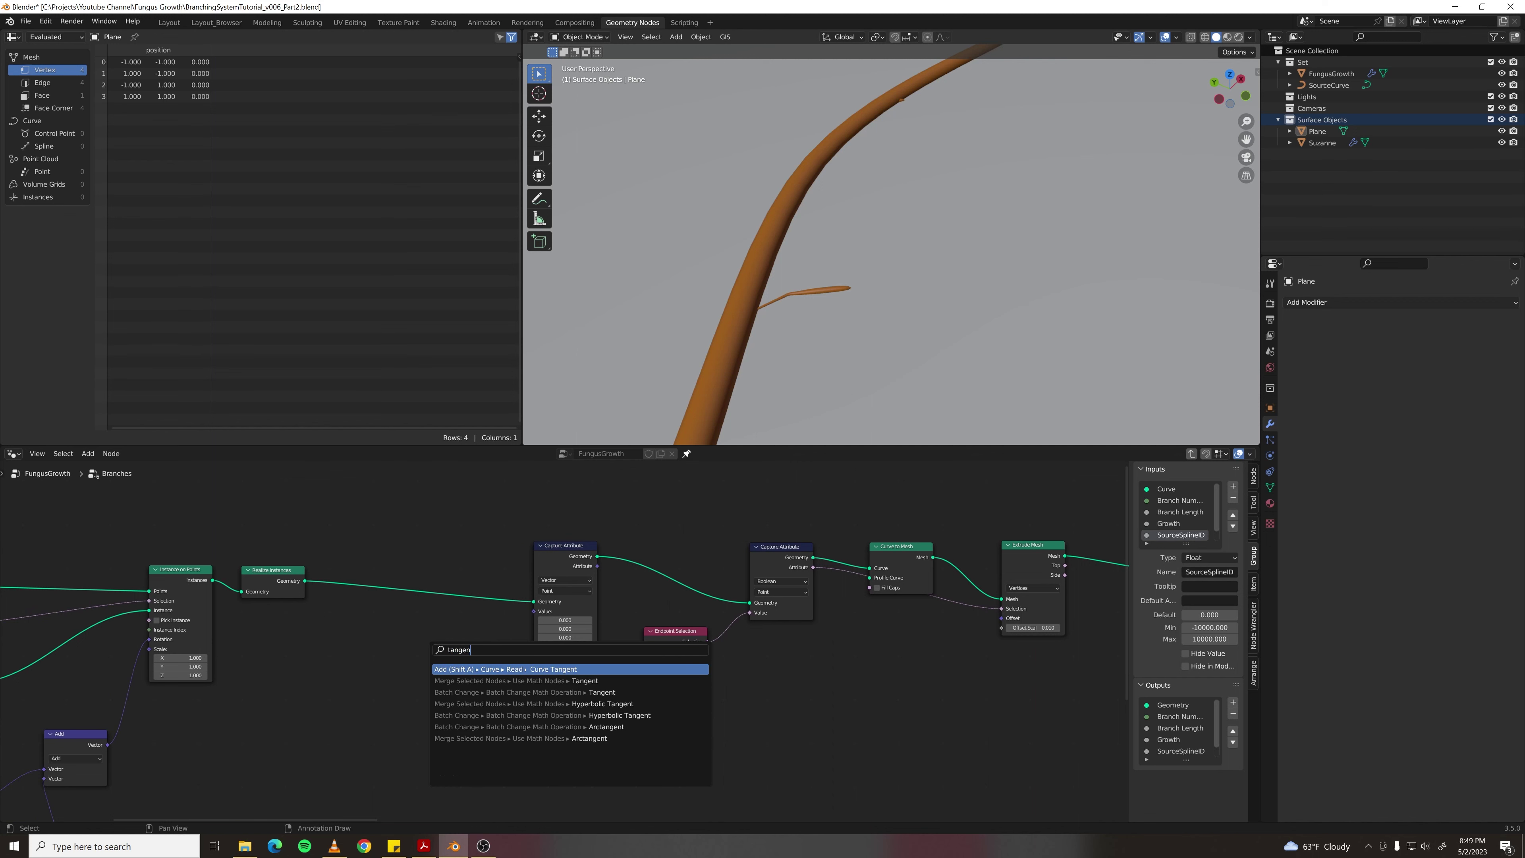
pyautogui.press('Return')
pyautogui.click(410, 633)
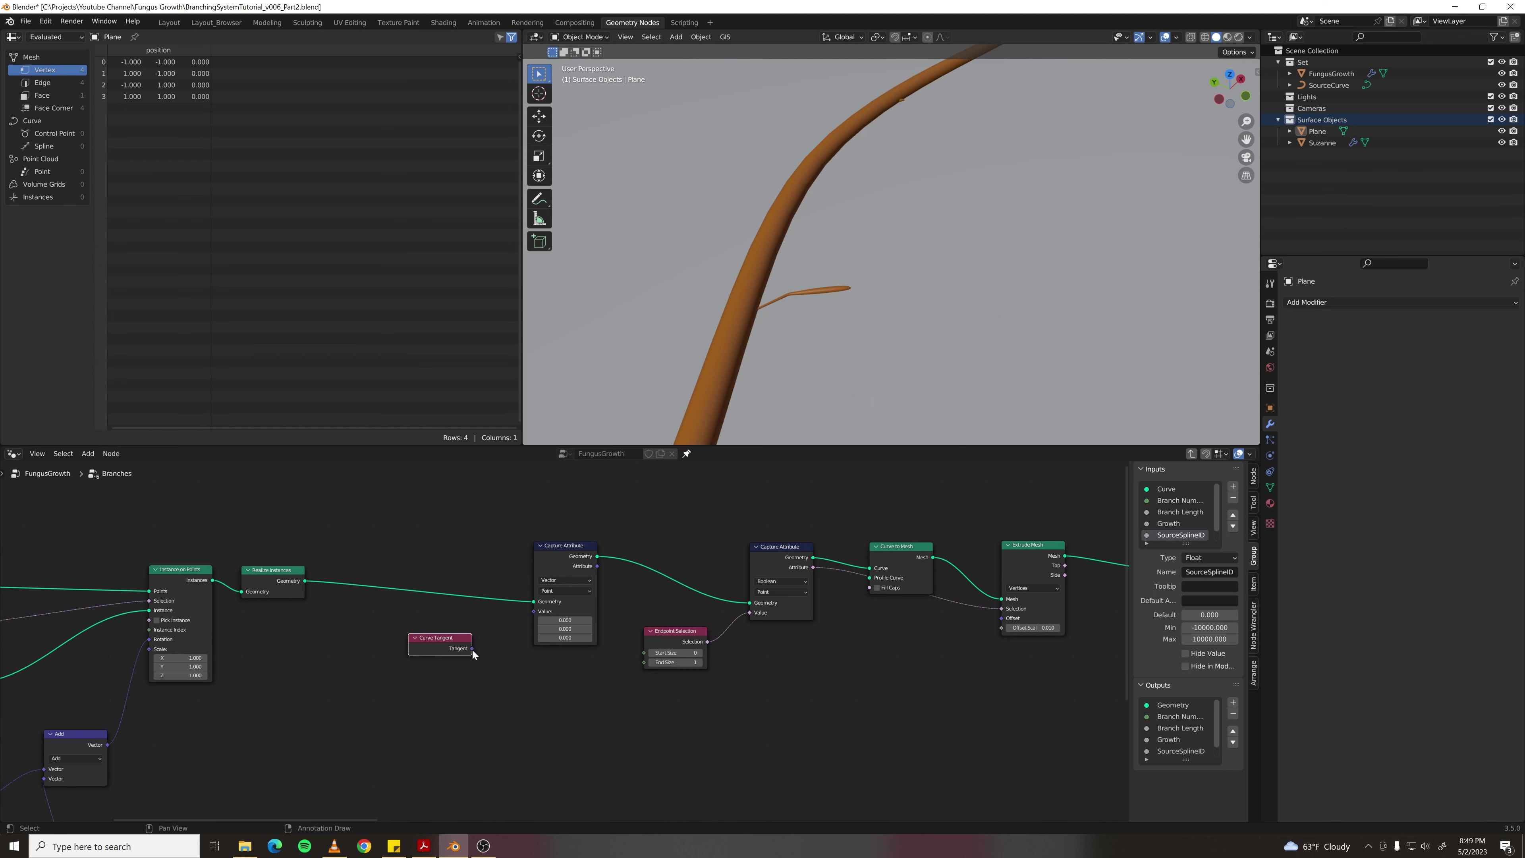
pyautogui.moveTo(472, 649); pyautogui.dragTo(533, 611)
# - Connect the captured vector Attribute to the Extrude Mesh node's Offset so tips extrude along the curve tangent
pyautogui.moveTo(633, 604); pyautogui.dragTo(511, 624, button='middle')
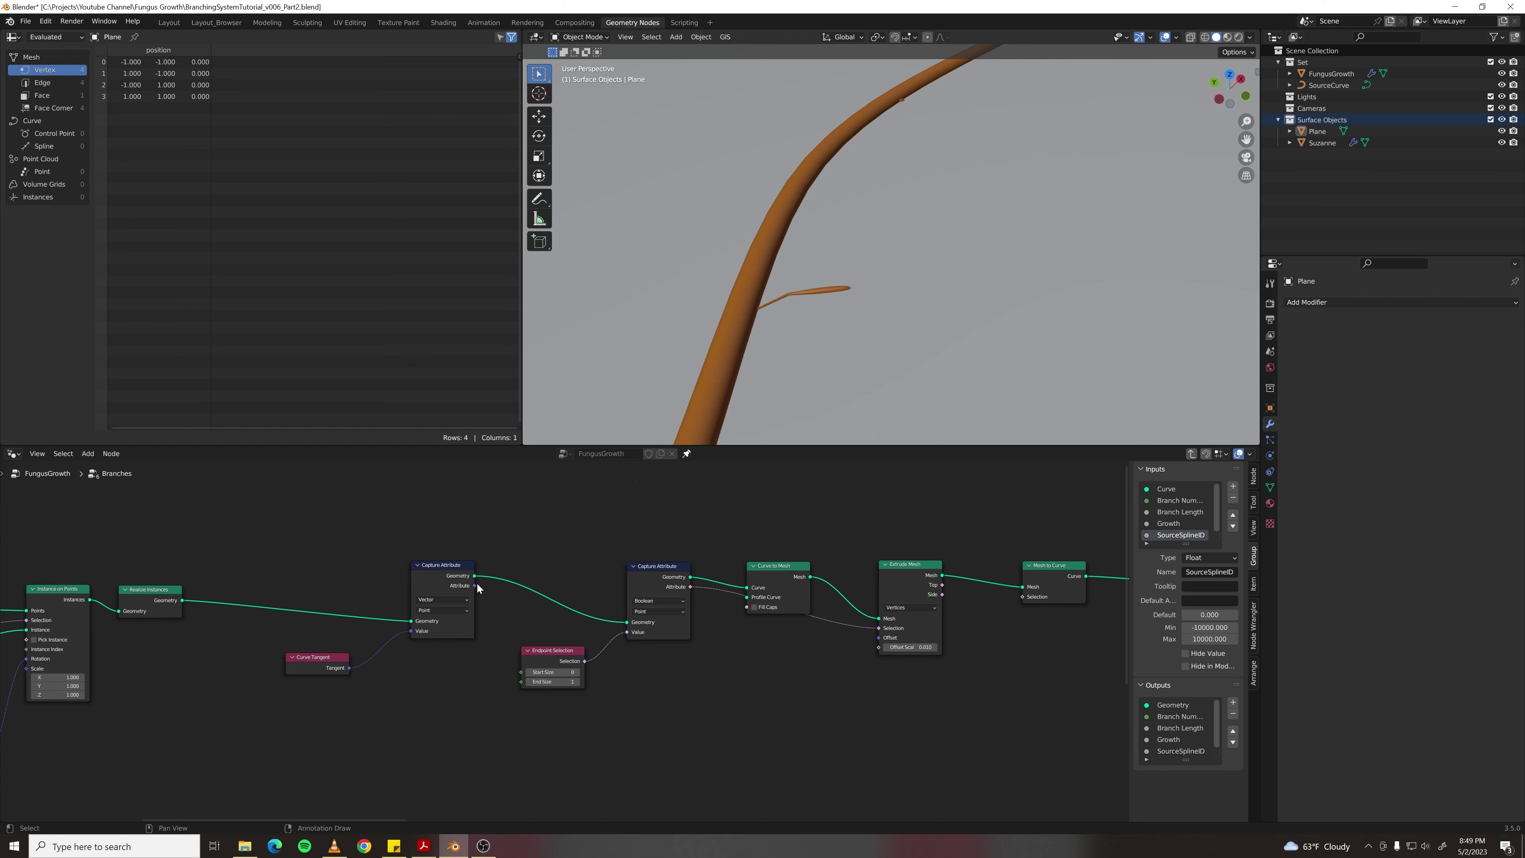
pyautogui.moveTo(476, 588); pyautogui.dragTo(876, 638)
pyautogui.press('Home')
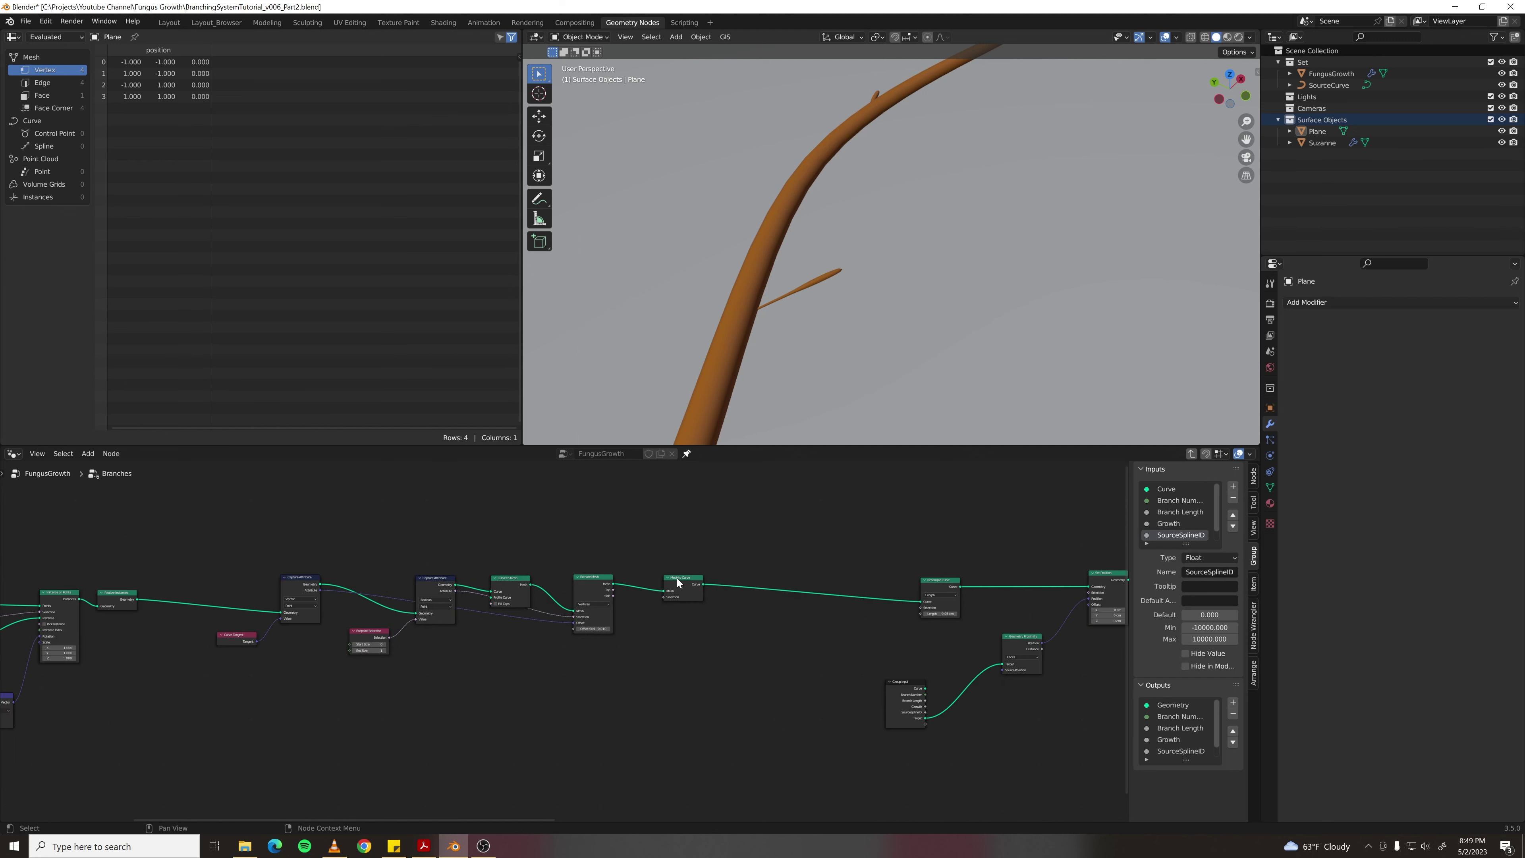
# - Shift the node chain following Realize Instances farther along to make room for more nodes
pyautogui.moveTo(677, 582); pyautogui.dragTo(668, 583)
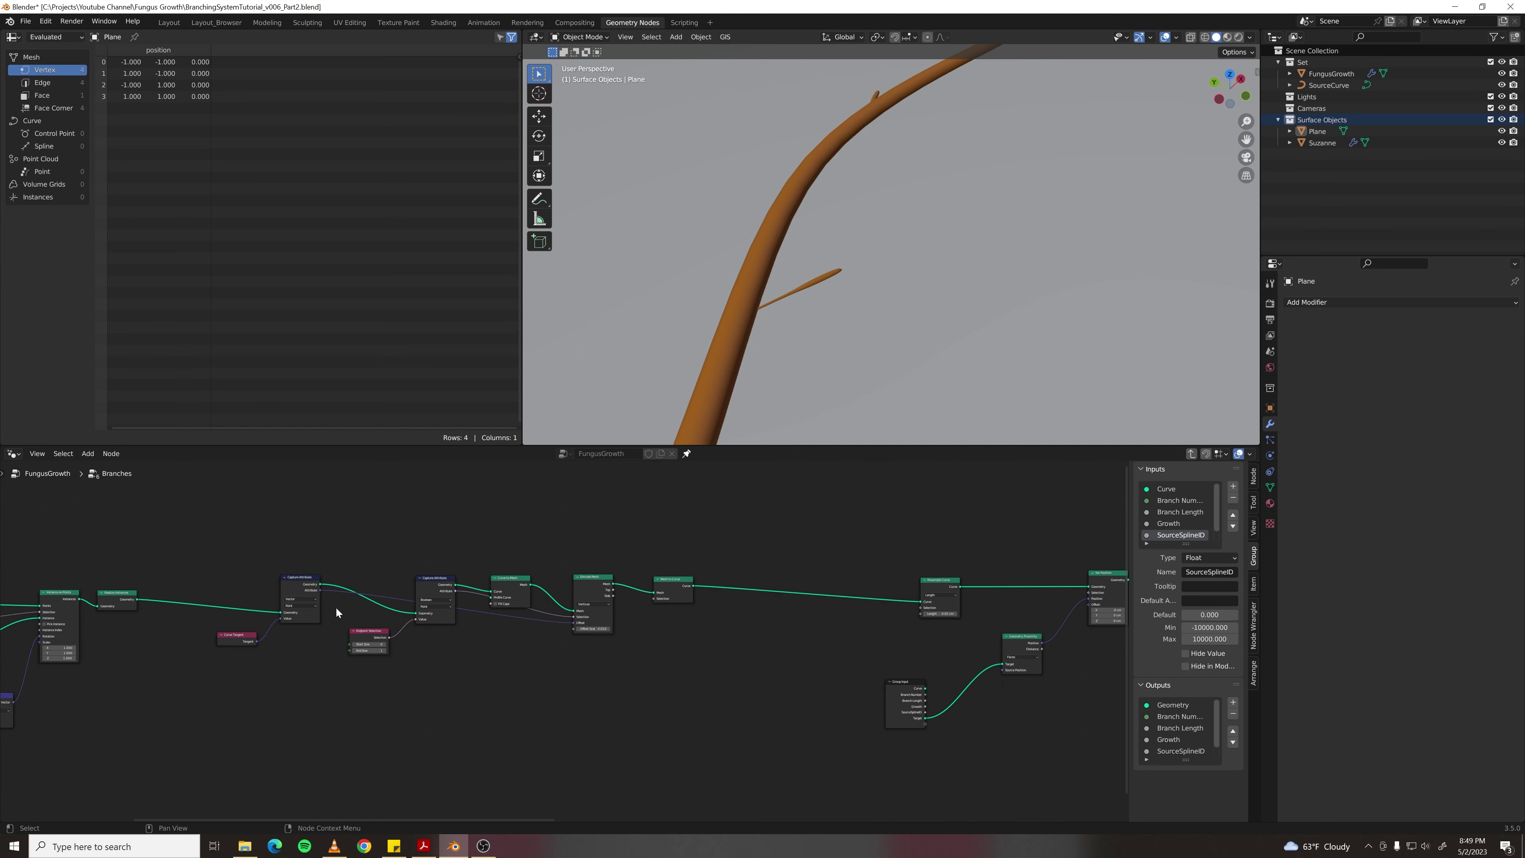
pyautogui.scroll(-2, 193, 540)
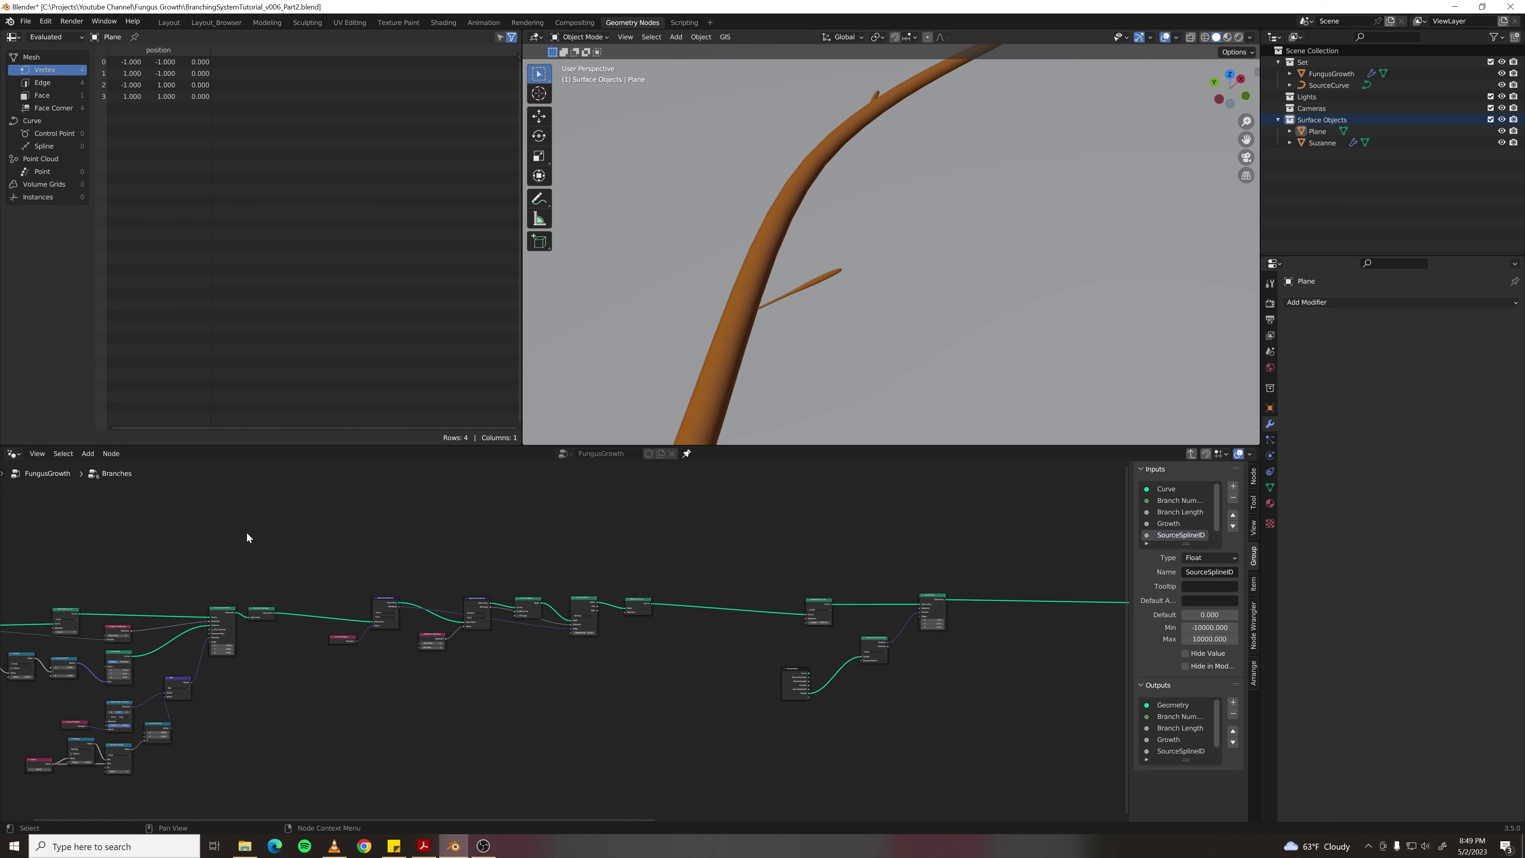
pyautogui.moveTo(272, 541); pyautogui.dragTo(882, 718)
pyautogui.press('g')
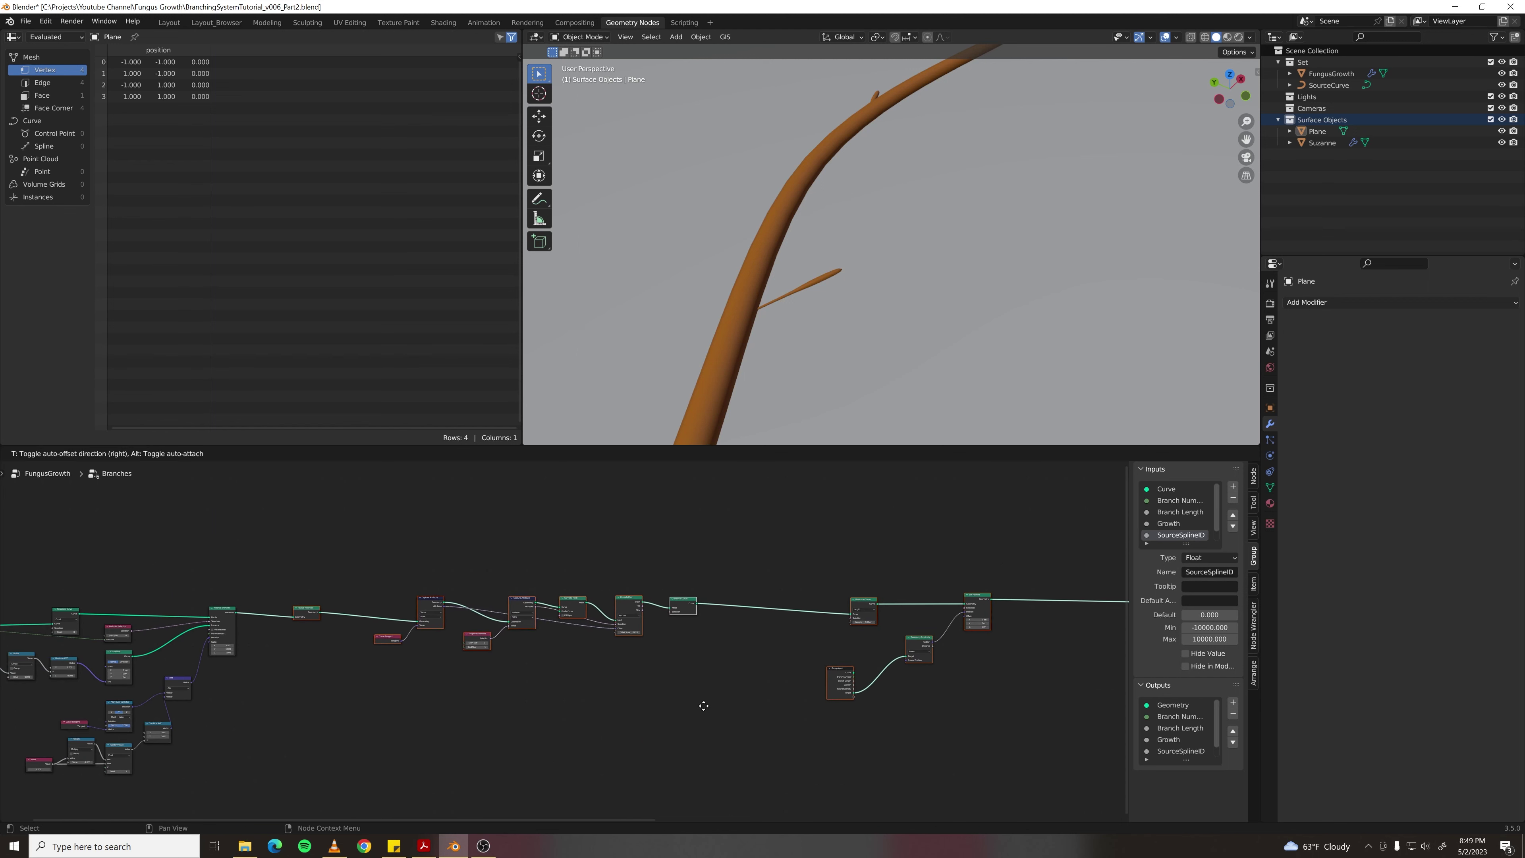
pyautogui.click(688, 708)
pyautogui.moveTo(340, 561); pyautogui.dragTo(810, 713)
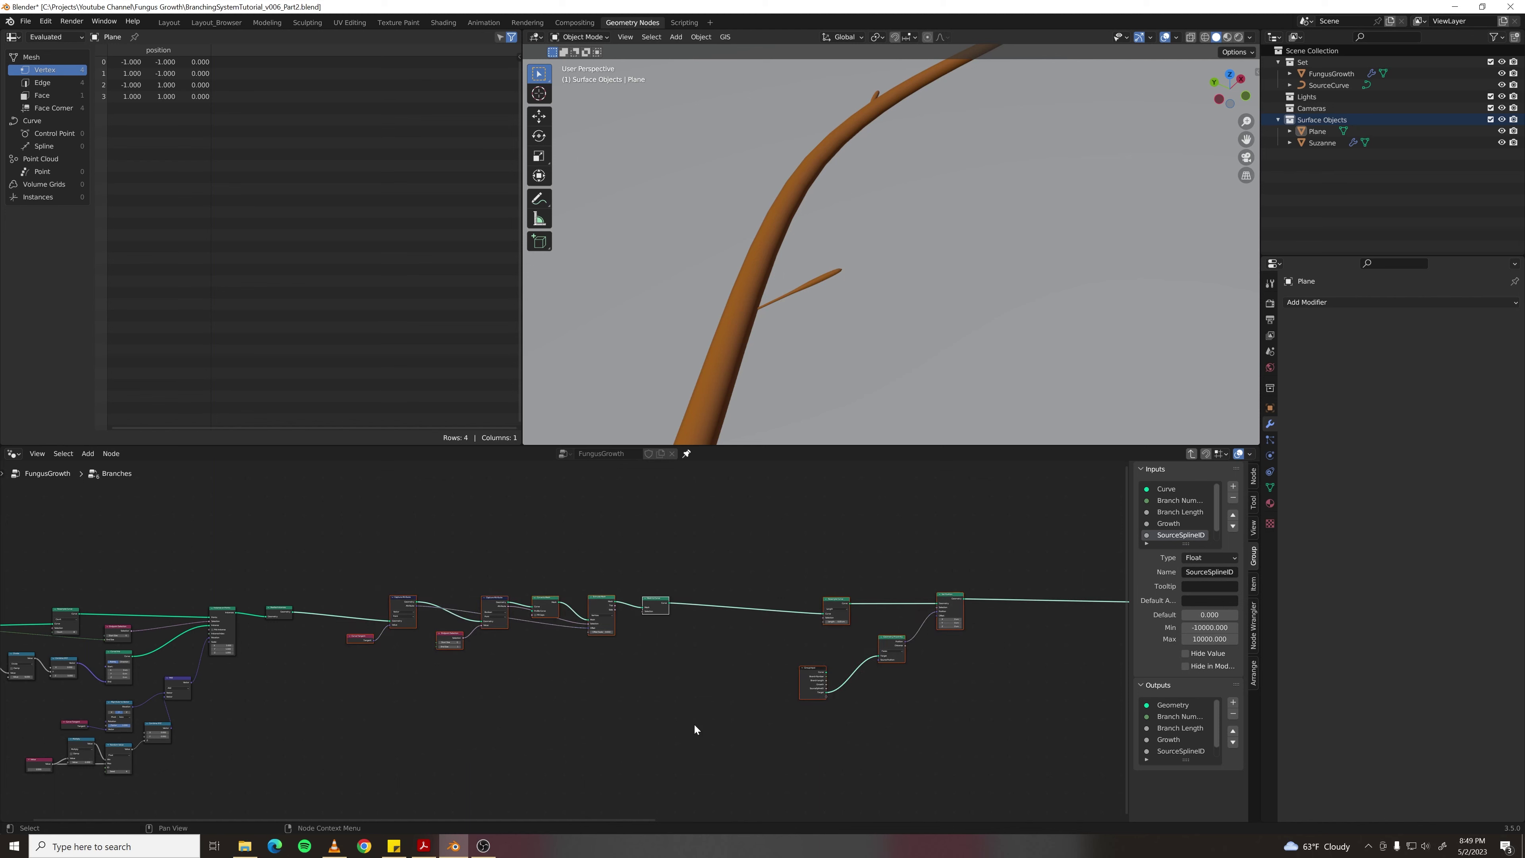
pyautogui.press('g')
pyautogui.click(794, 716)
pyautogui.click(837, 678)
# - Duplicate the Set Position, Geometry Proximity and Group Input nodes and place the copies near Realize Instances
pyautogui.moveTo(735, 655); pyautogui.dragTo(471, 625, button='middle')
pyautogui.scroll(2, 810, 627)
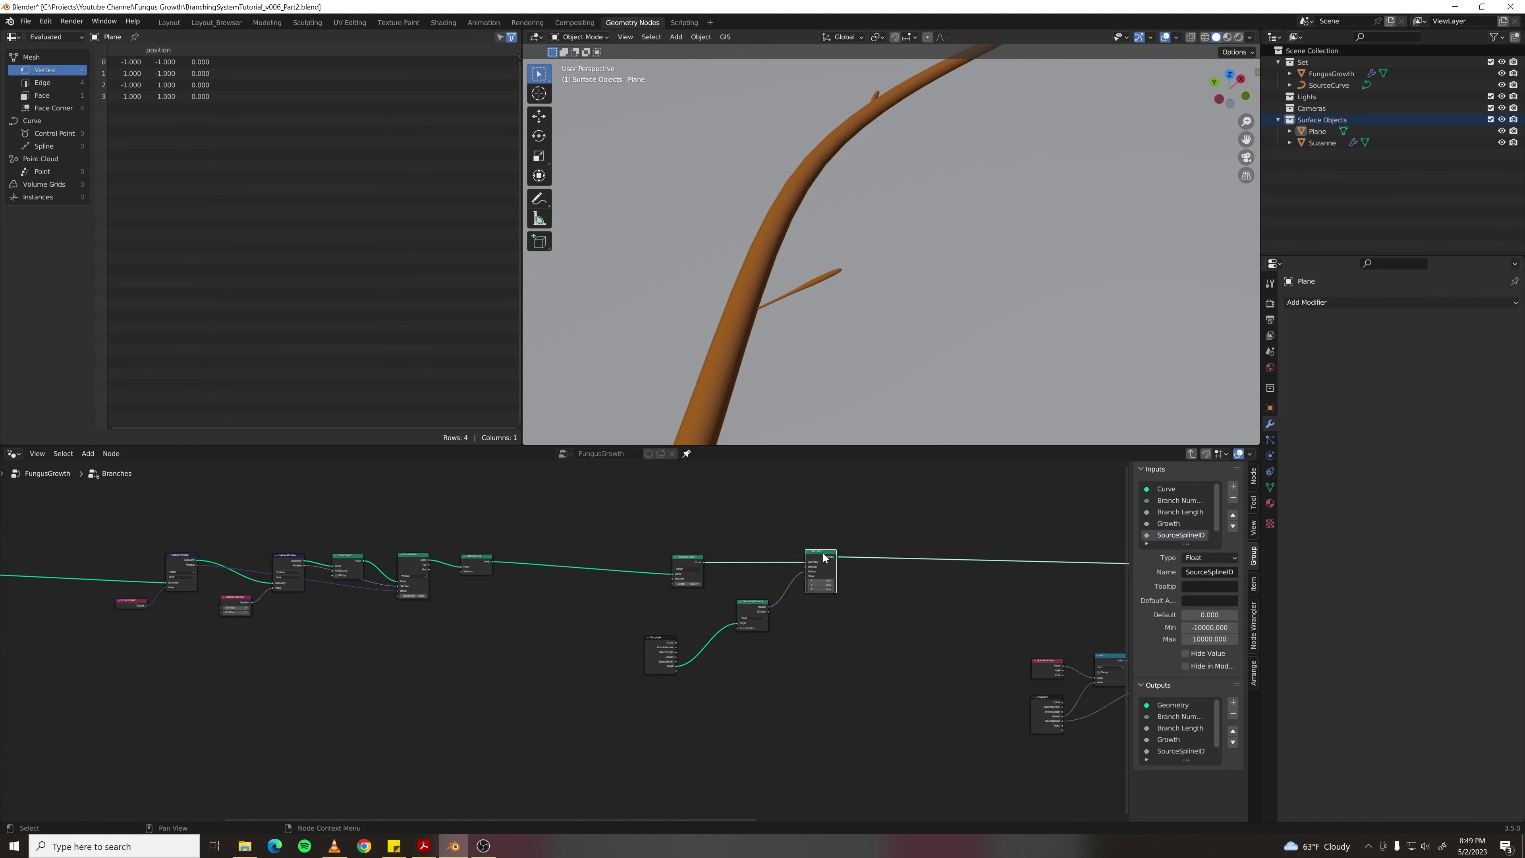
pyautogui.moveTo(669, 648); pyautogui.dragTo(760, 604)
pyautogui.moveTo(713, 638); pyautogui.dragTo(720, 636)
pyautogui.moveTo(708, 510); pyautogui.dragTo(838, 673)
pyautogui.moveTo(824, 675); pyautogui.dragTo(885, 675, button='middle')
pyautogui.hotkey('shift', 'd')
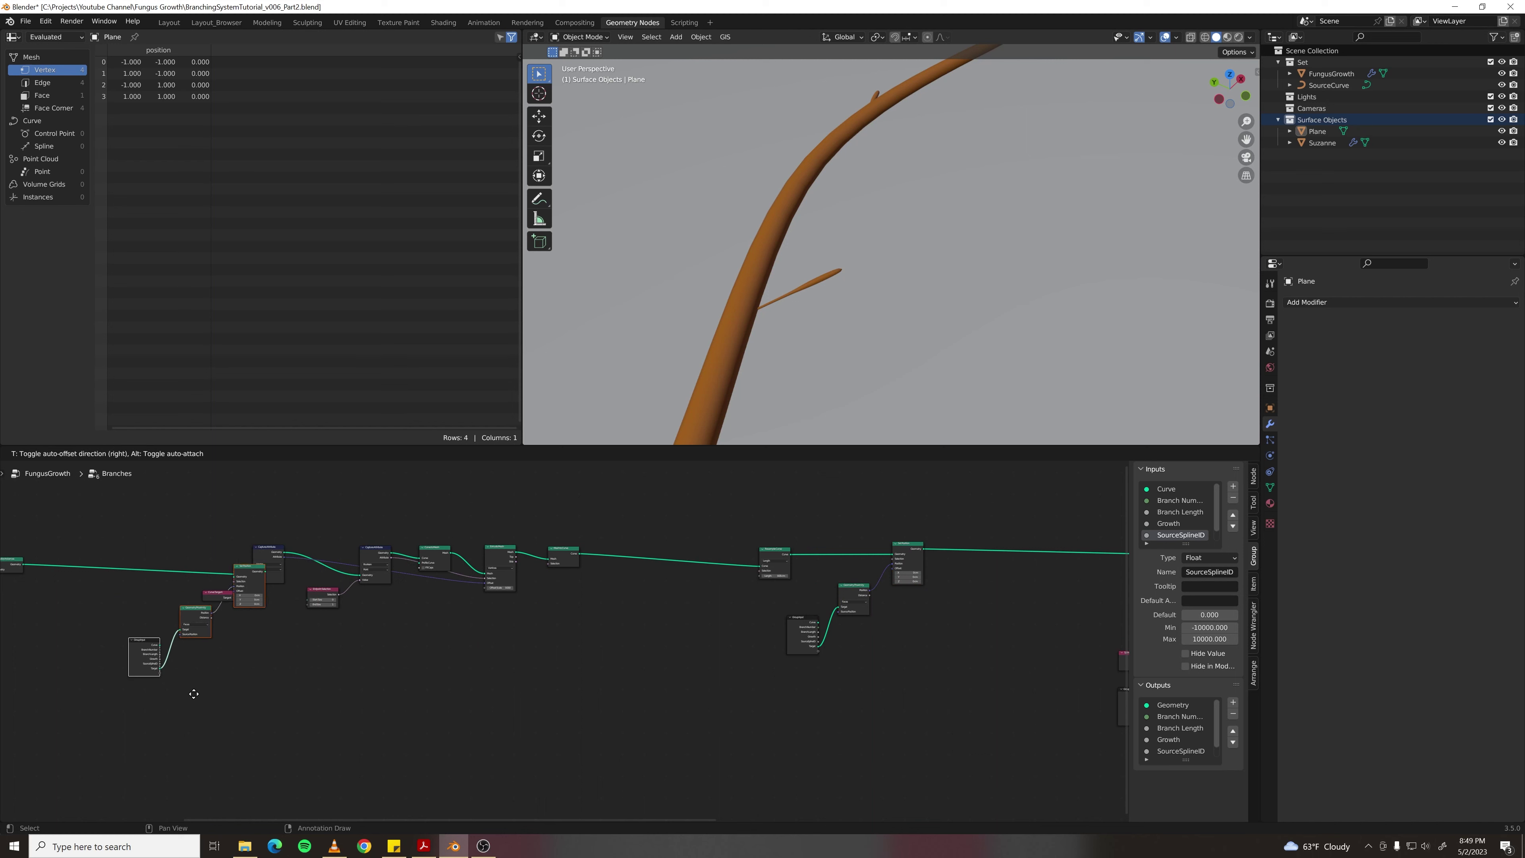
pyautogui.click(94, 708)
# - Insert the duplicated Set Position into the link between Realize Instances and the vector Capture Attribute
pyautogui.moveTo(113, 706); pyautogui.dragTo(348, 697, button='middle')
pyautogui.scroll(2, 393, 625)
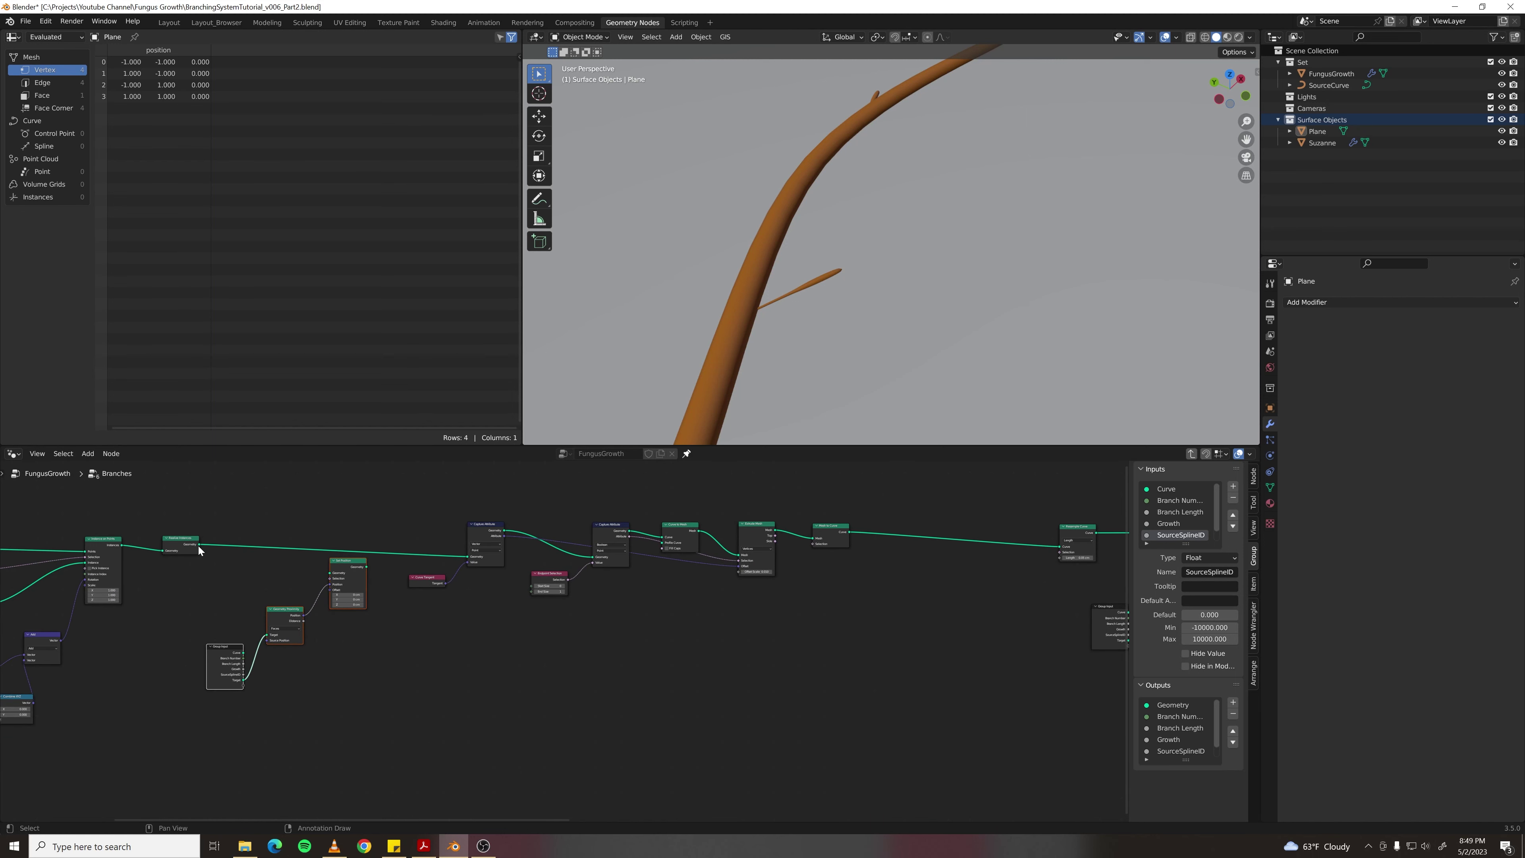
pyautogui.moveTo(198, 550); pyautogui.dragTo(378, 532, button='middle')
pyautogui.scroll(2, 378, 532)
pyautogui.moveTo(346, 512); pyautogui.dragTo(775, 530)
pyautogui.moveTo(369, 479); pyautogui.dragTo(593, 769)
# - Duplicate the surface-snapping nodes again and link the Set Position copy between Mesh to Curve and Resample Curve
pyautogui.scroll(-3, 385, 647)
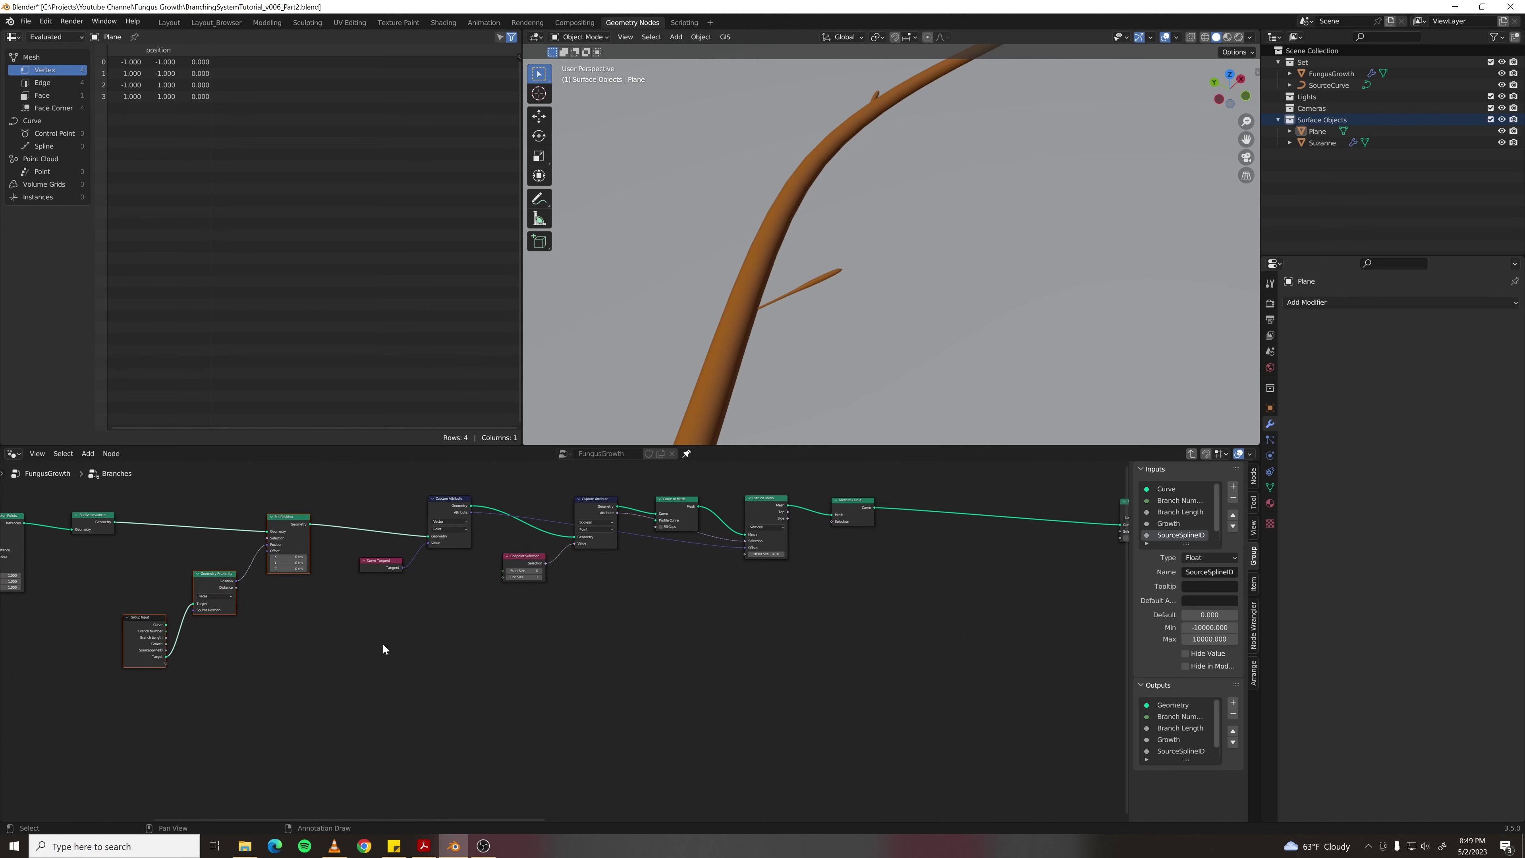
pyautogui.hotkey('shift', 'd')
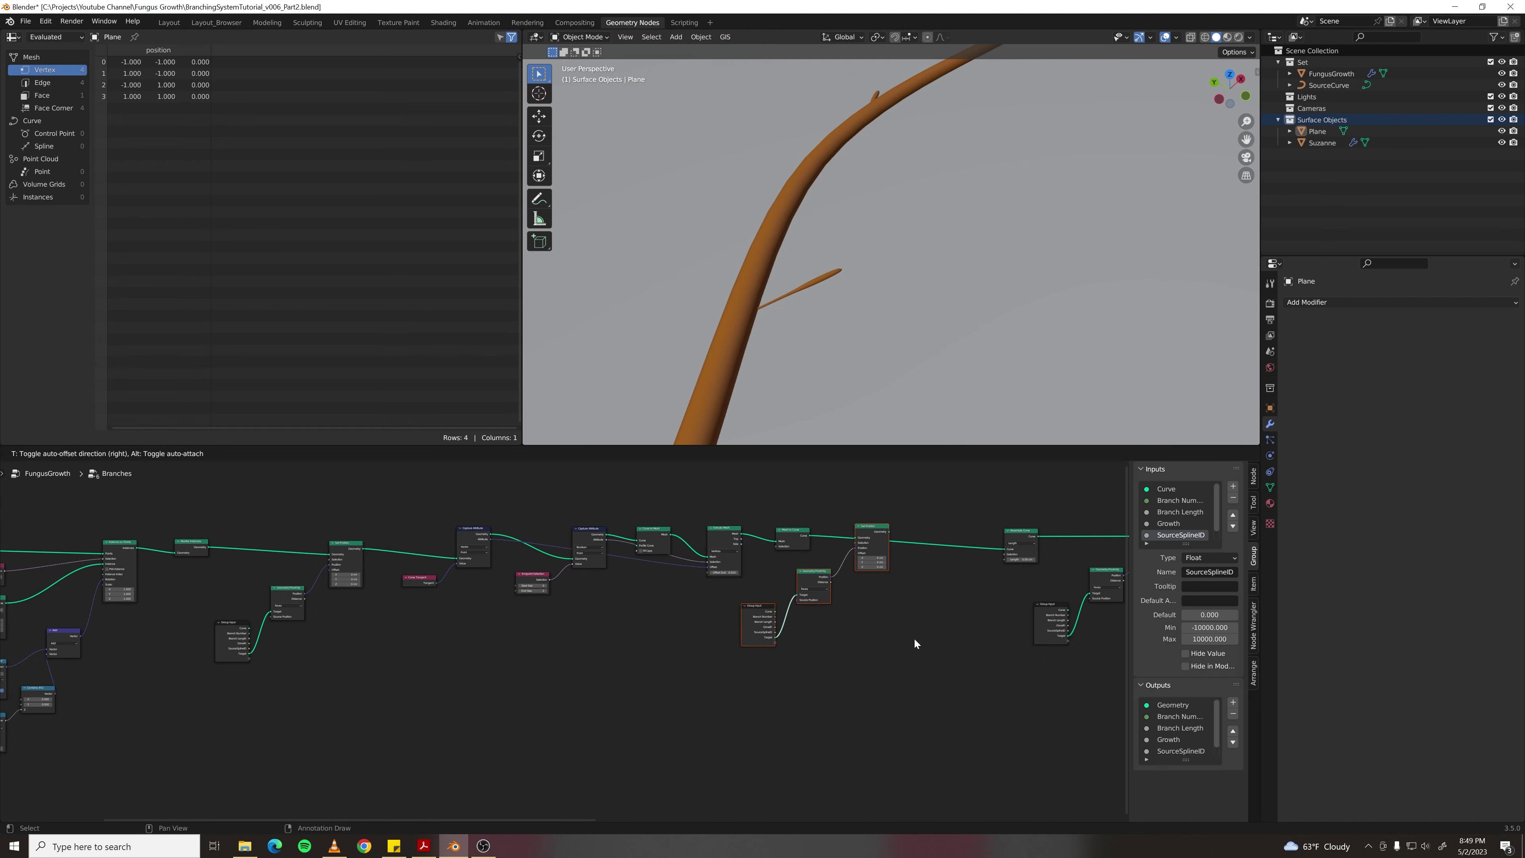
pyautogui.click(913, 637)
pyautogui.scroll(2, 657, 640)
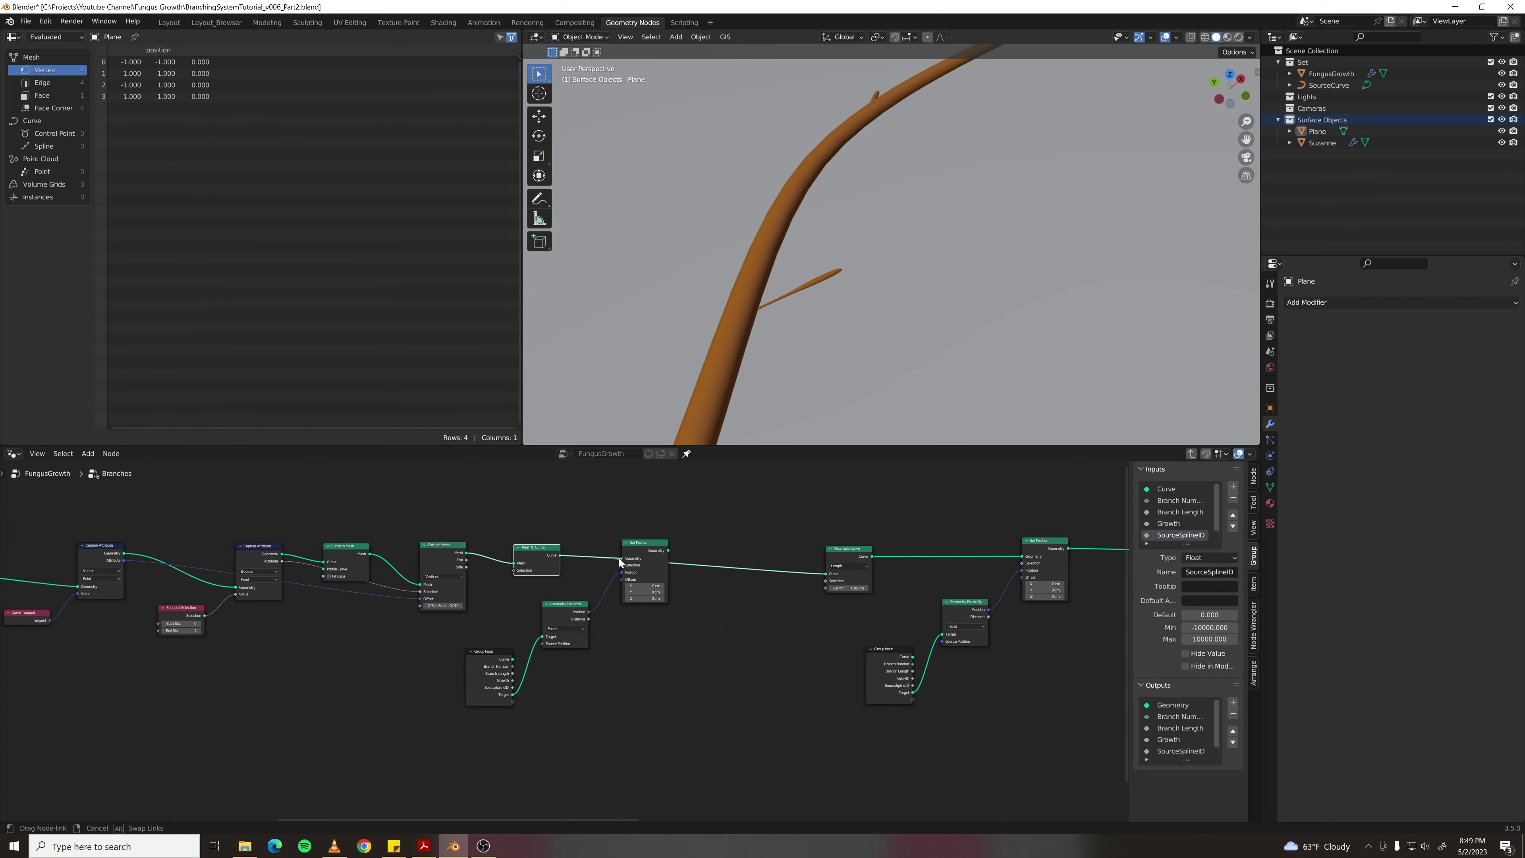
pyautogui.moveTo(668, 550); pyautogui.dragTo(826, 574)
# - Delete the Group Input copy feeding the Geometry Proximity node behind Mesh to Curve
pyautogui.moveTo(490, 697); pyautogui.dragTo(644, 648, button='middle')
pyautogui.scroll(1, 644, 648)
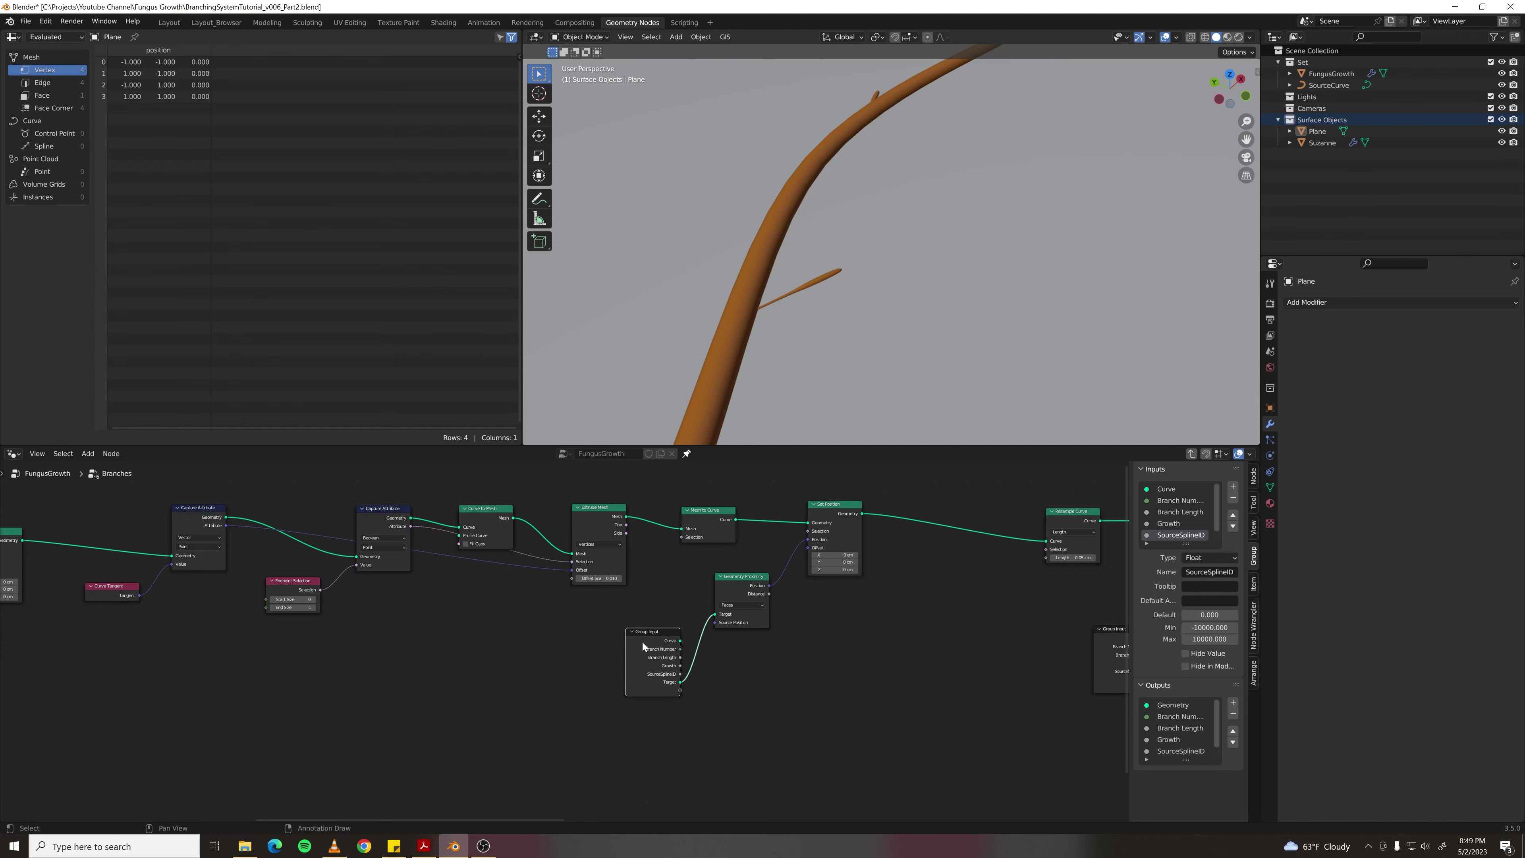
pyautogui.press('x')
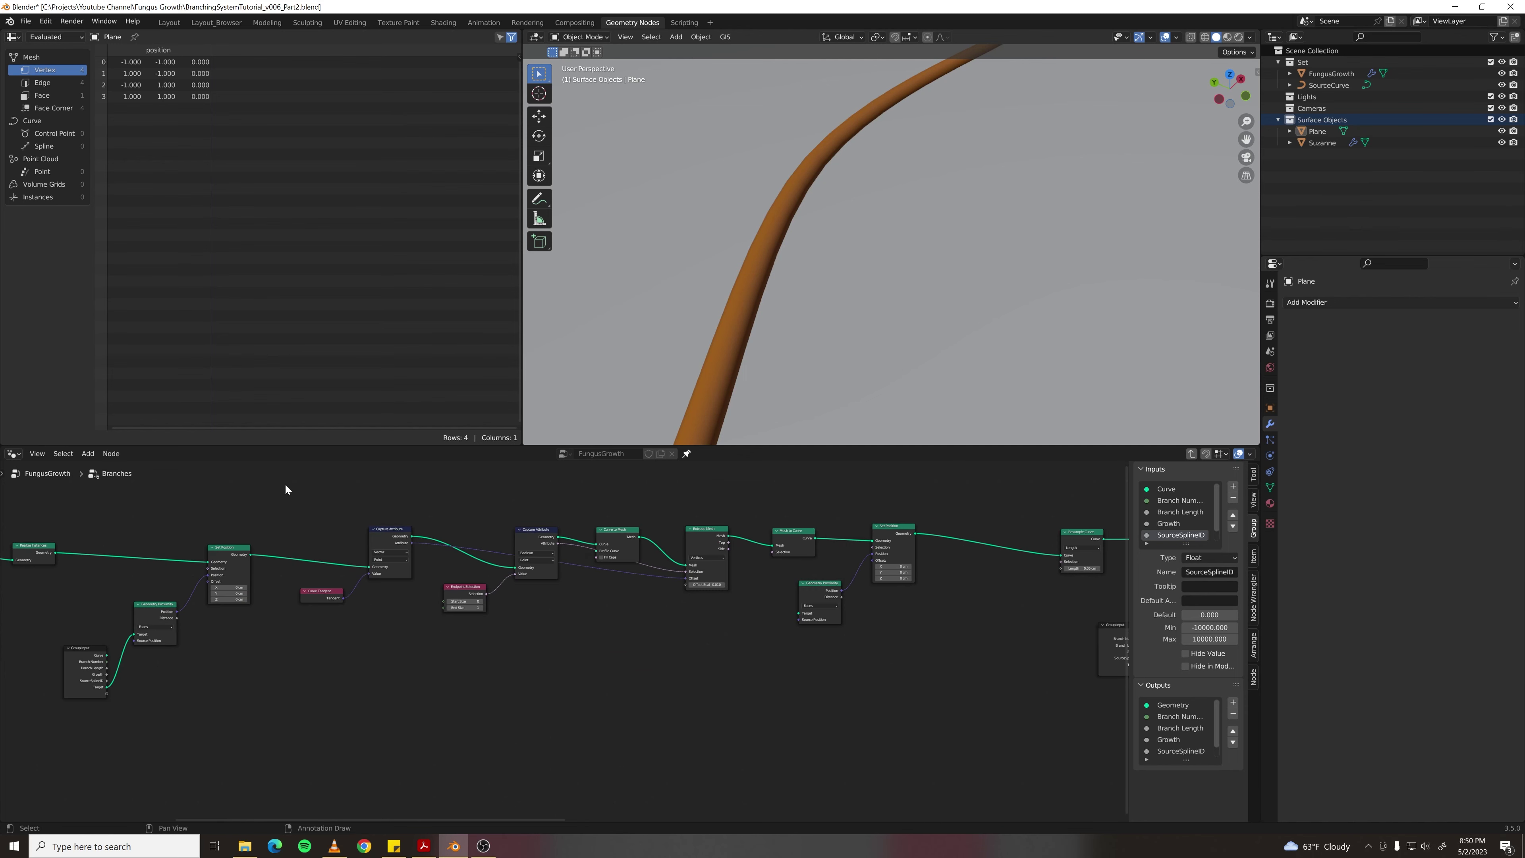
# - Group the nodes from the vector Capture Attribute through the following Set Position and name the group Extrude
pyautogui.moveTo(290, 475); pyautogui.dragTo(929, 672)
pyautogui.hotkey('ctrl', 'g')
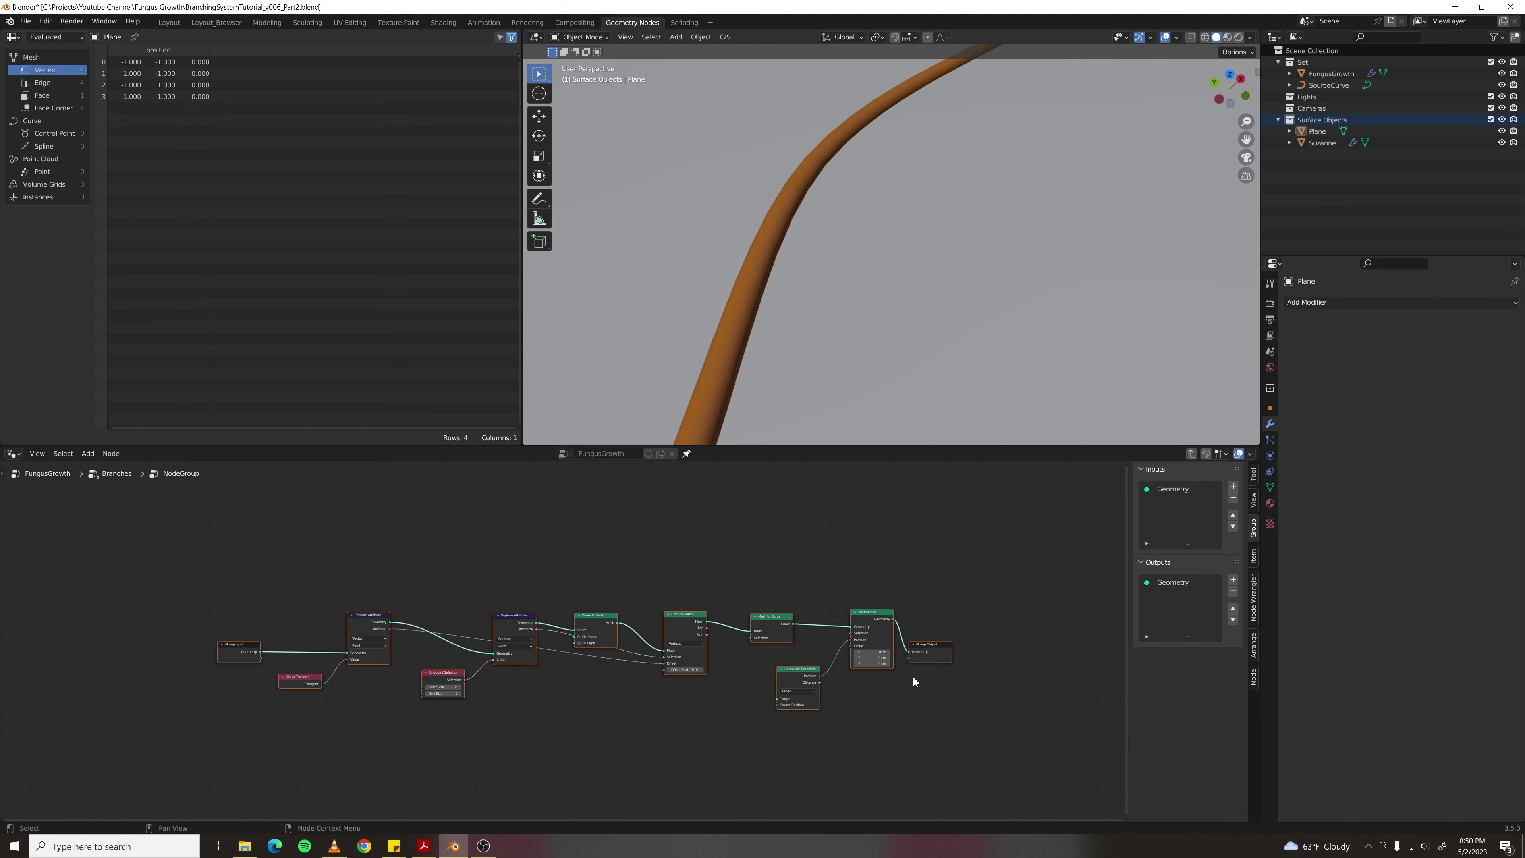
pyautogui.press('Tab')
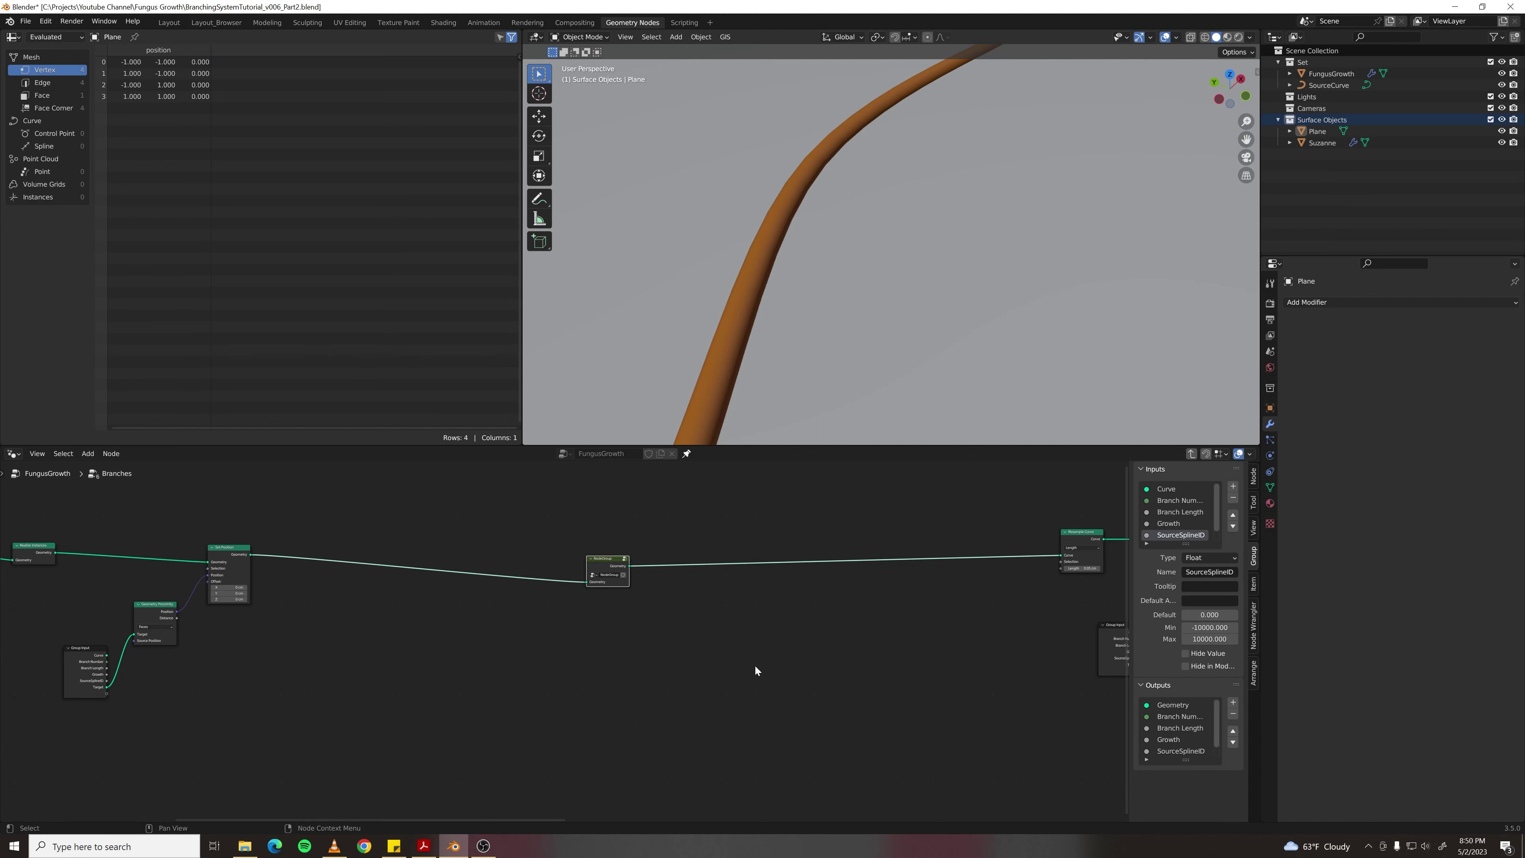
pyautogui.scroll(3, 618, 571)
pyautogui.doubleClick(631, 542)
pyautogui.write('Ex')
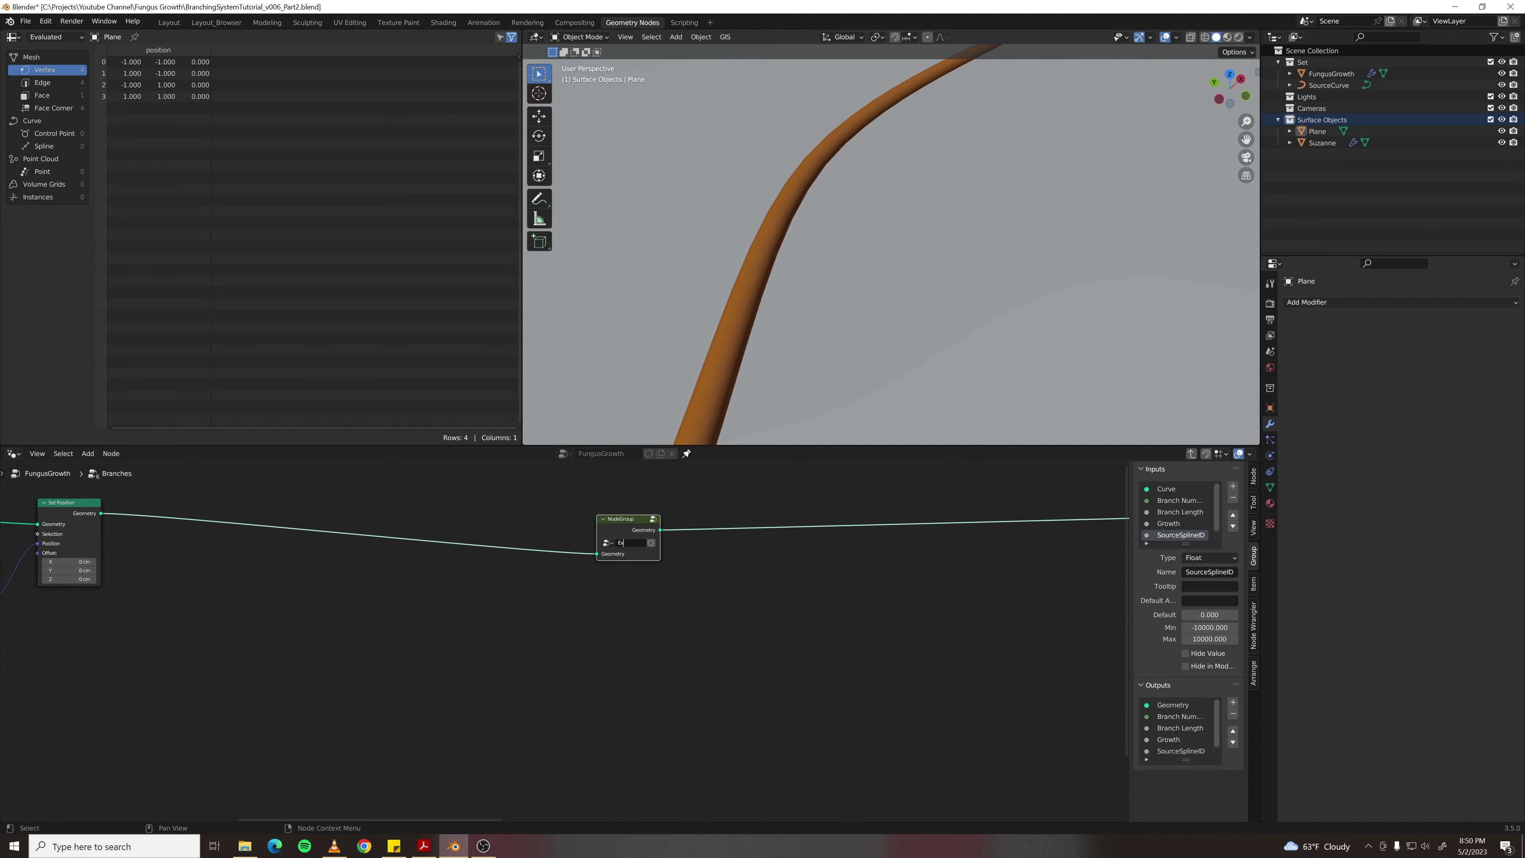
pyautogui.write('trude')
pyautogui.press('Return')
# - Expose the Geometry Proximity node's Target as a new input of the Extrude group
pyautogui.press('Tab')
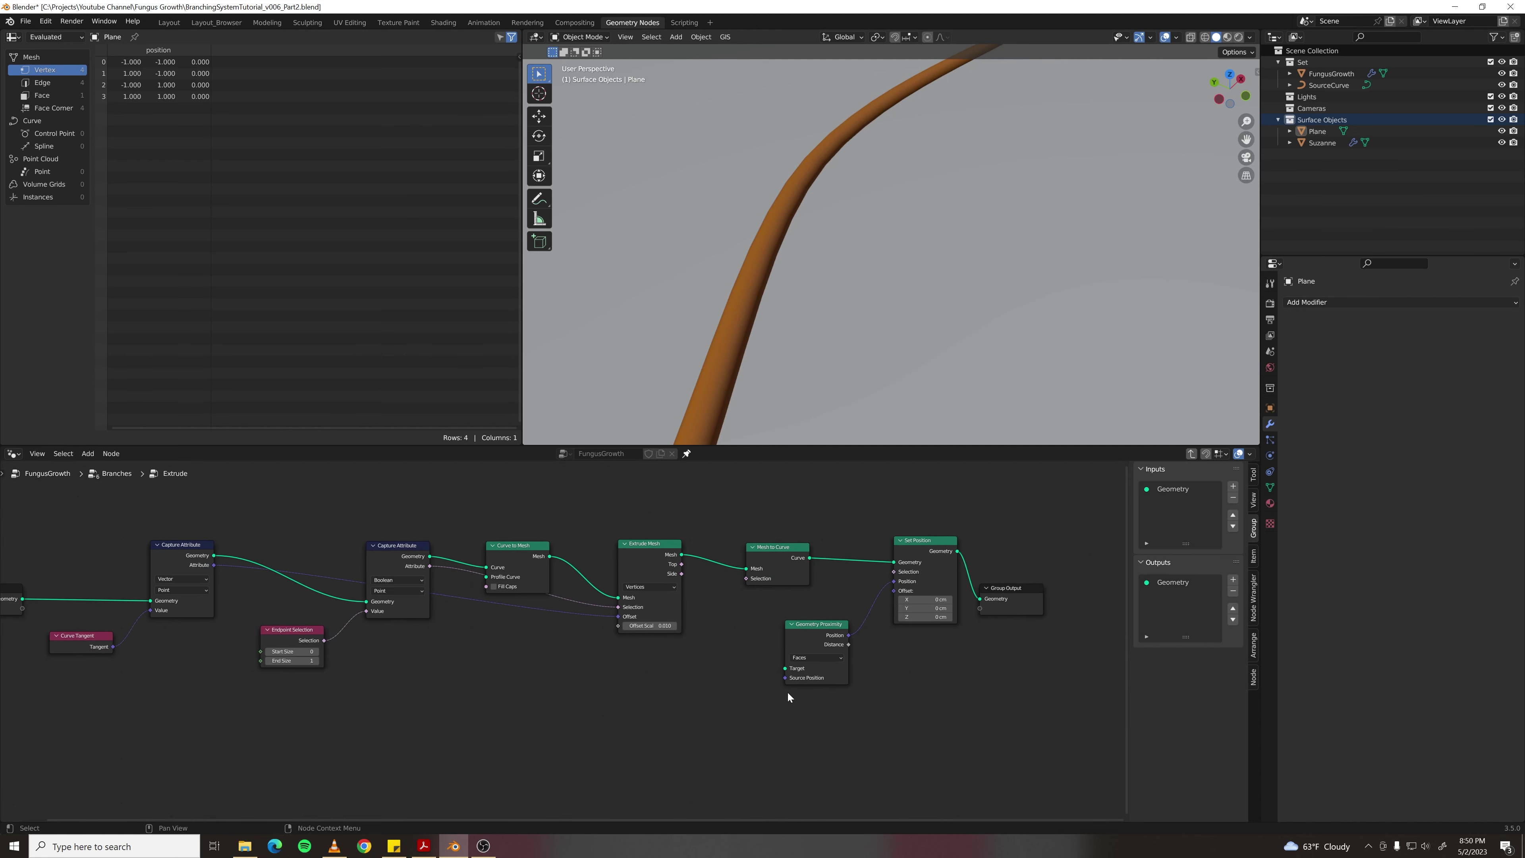
pyautogui.moveTo(787, 692); pyautogui.dragTo(862, 655, button='middle')
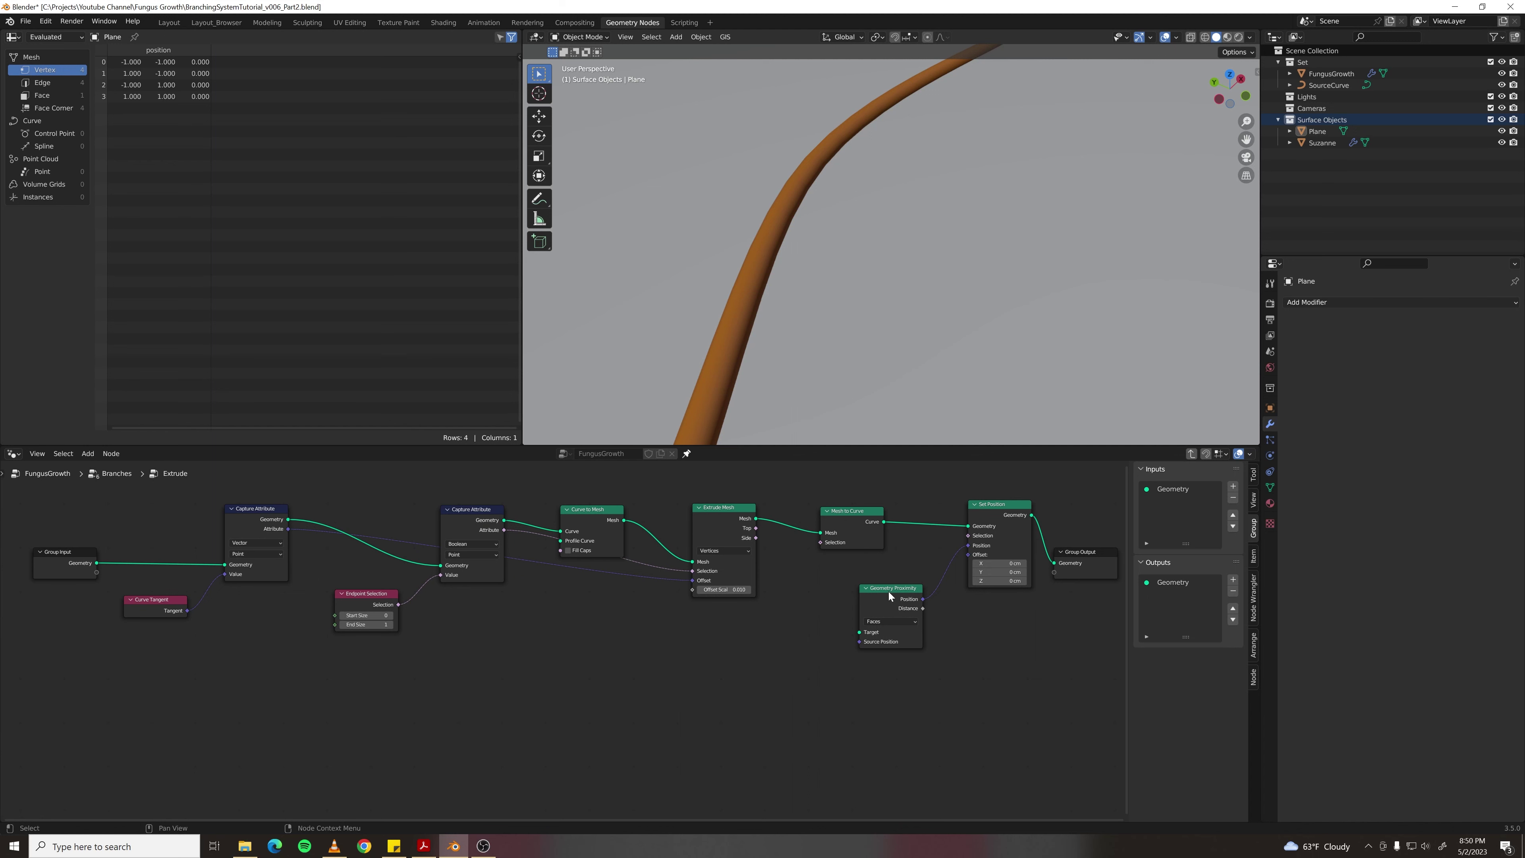
pyautogui.moveTo(748, 643); pyautogui.dragTo(771, 646, button='middle')
pyautogui.scroll(-1, 771, 646)
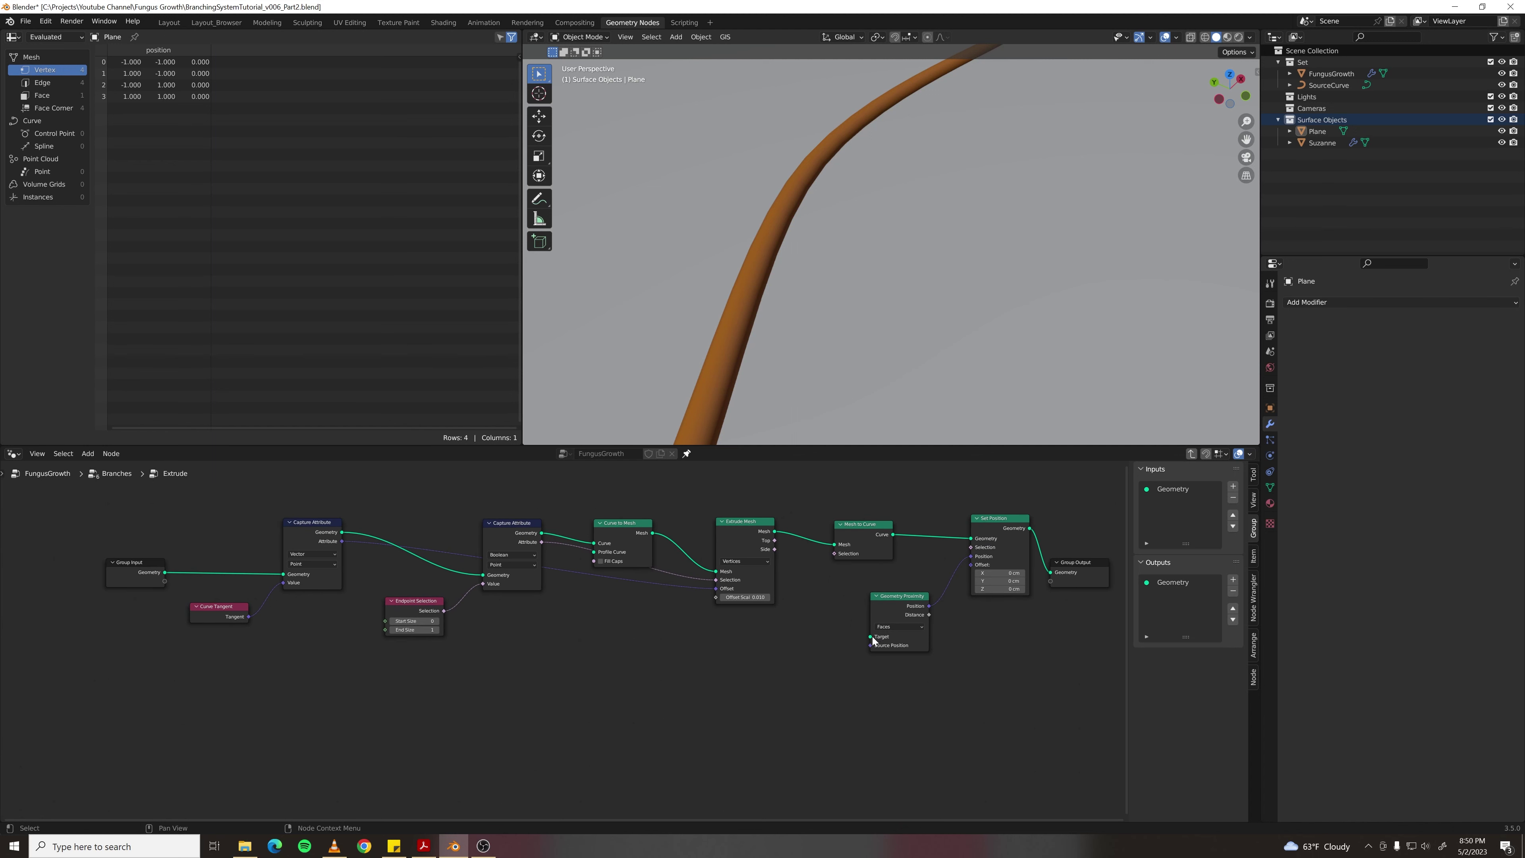
pyautogui.moveTo(870, 637); pyautogui.dragTo(164, 582)
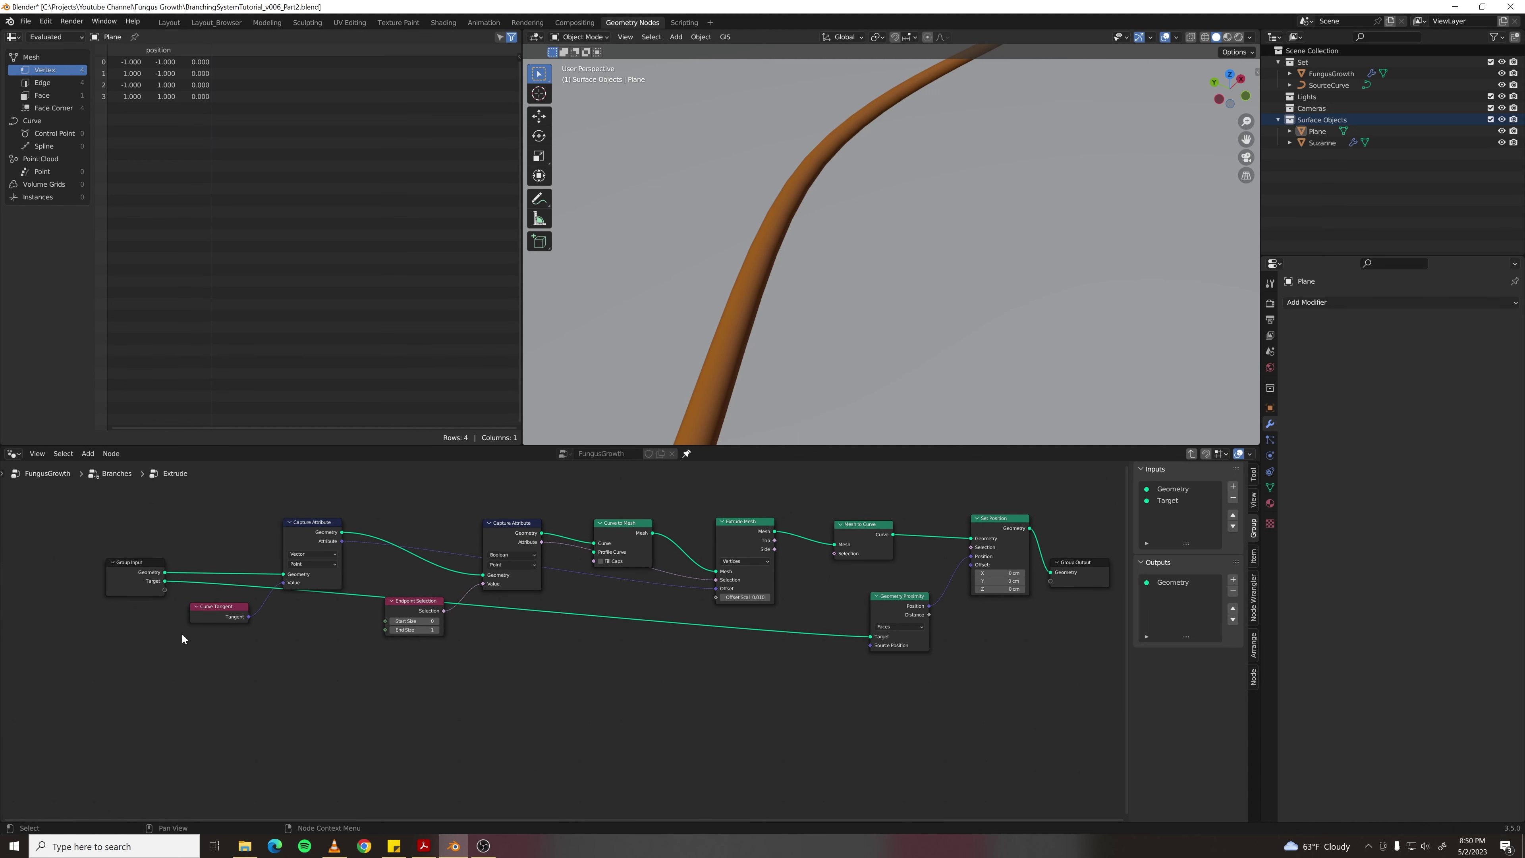
pyautogui.press('Tab')
# - Duplicate the Group Input node beside the Extrude group and connect its Target to the group's Target
pyautogui.click(586, 619)
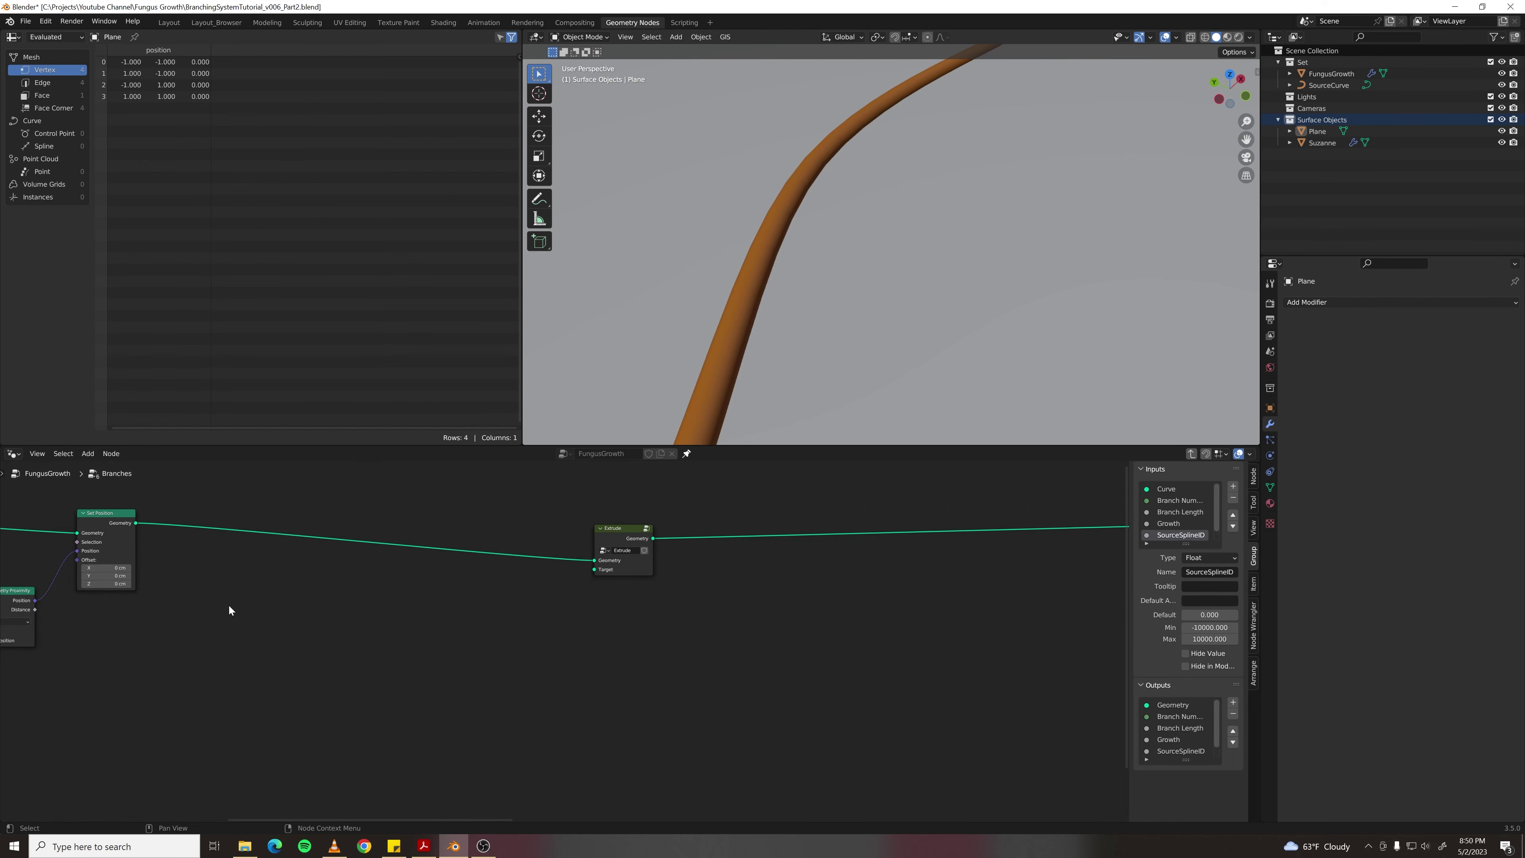
pyautogui.moveTo(228, 610); pyautogui.dragTo(341, 604, button='middle')
pyautogui.moveTo(43, 639); pyautogui.dragTo(81, 615, button='middle')
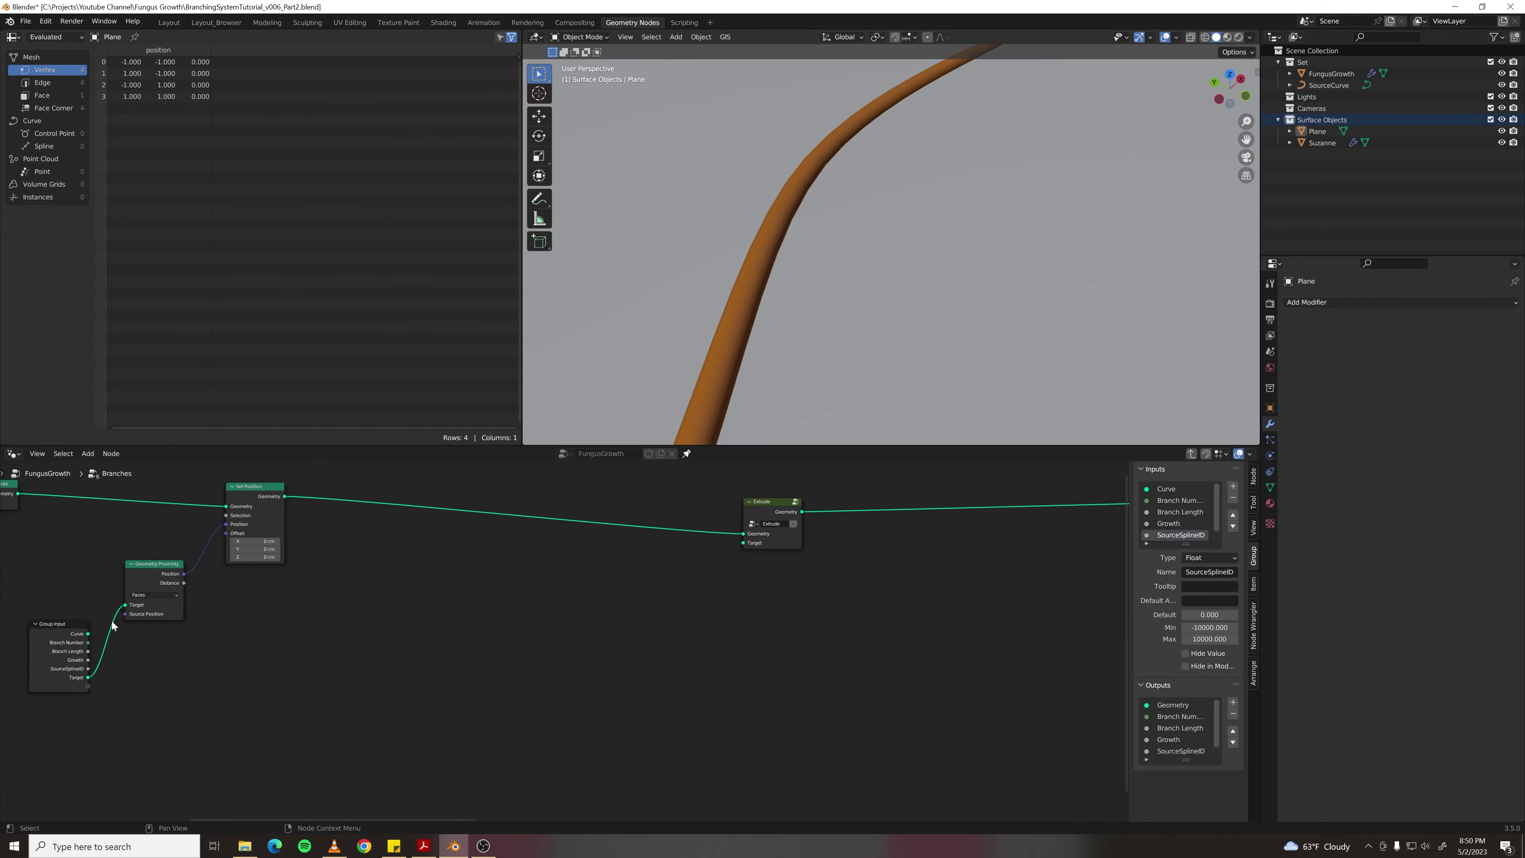
pyautogui.click(71, 626)
pyautogui.hotkey('shift', 'd')
pyautogui.click(665, 591)
pyautogui.moveTo(671, 613); pyautogui.dragTo(438, 691, button='middle')
pyautogui.scroll(2, 438, 695)
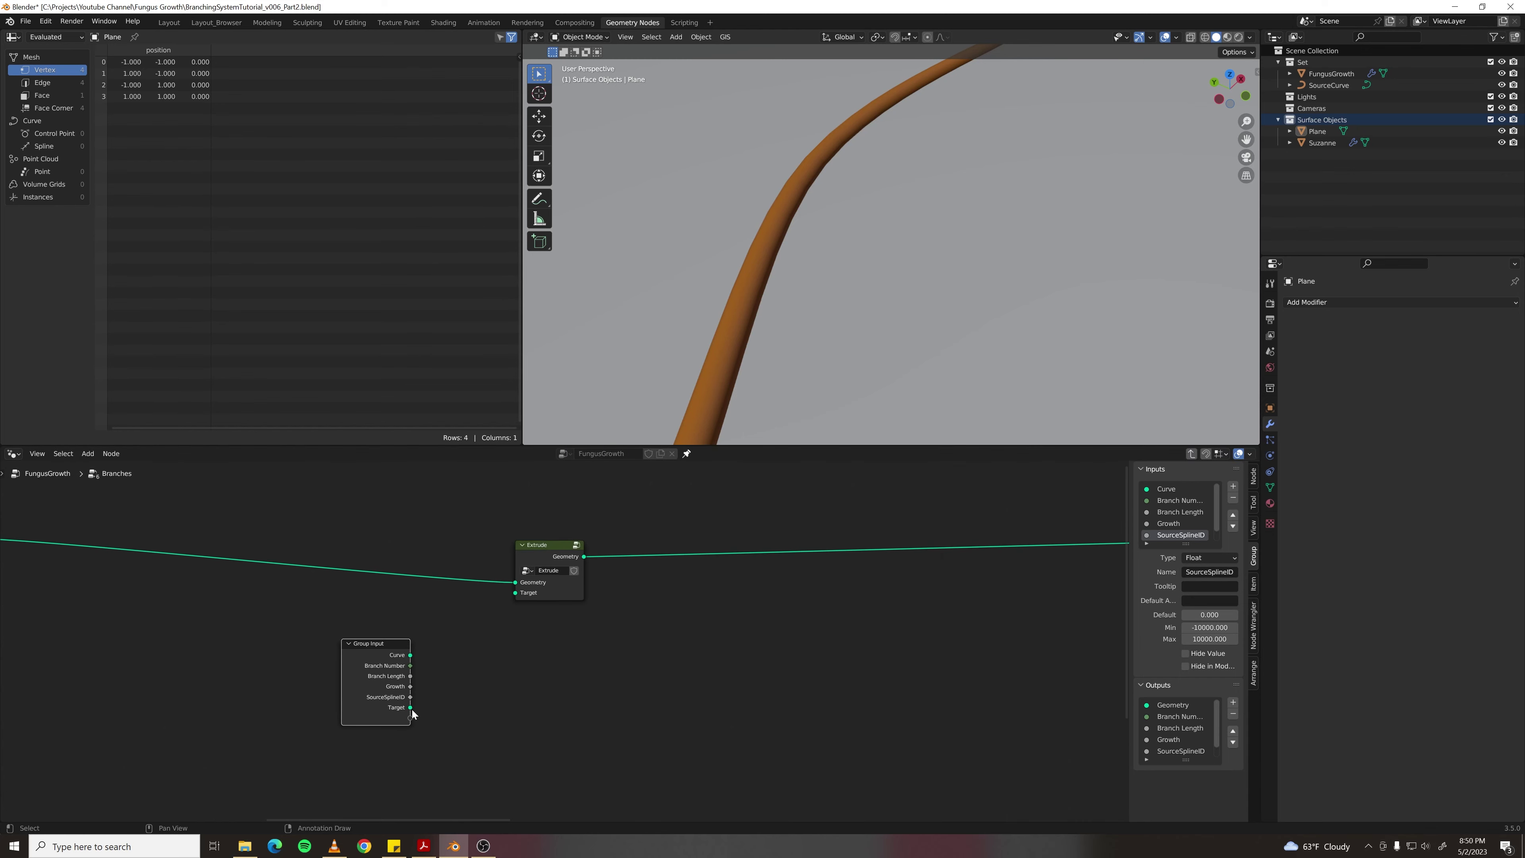
pyautogui.moveTo(410, 707); pyautogui.dragTo(515, 592)
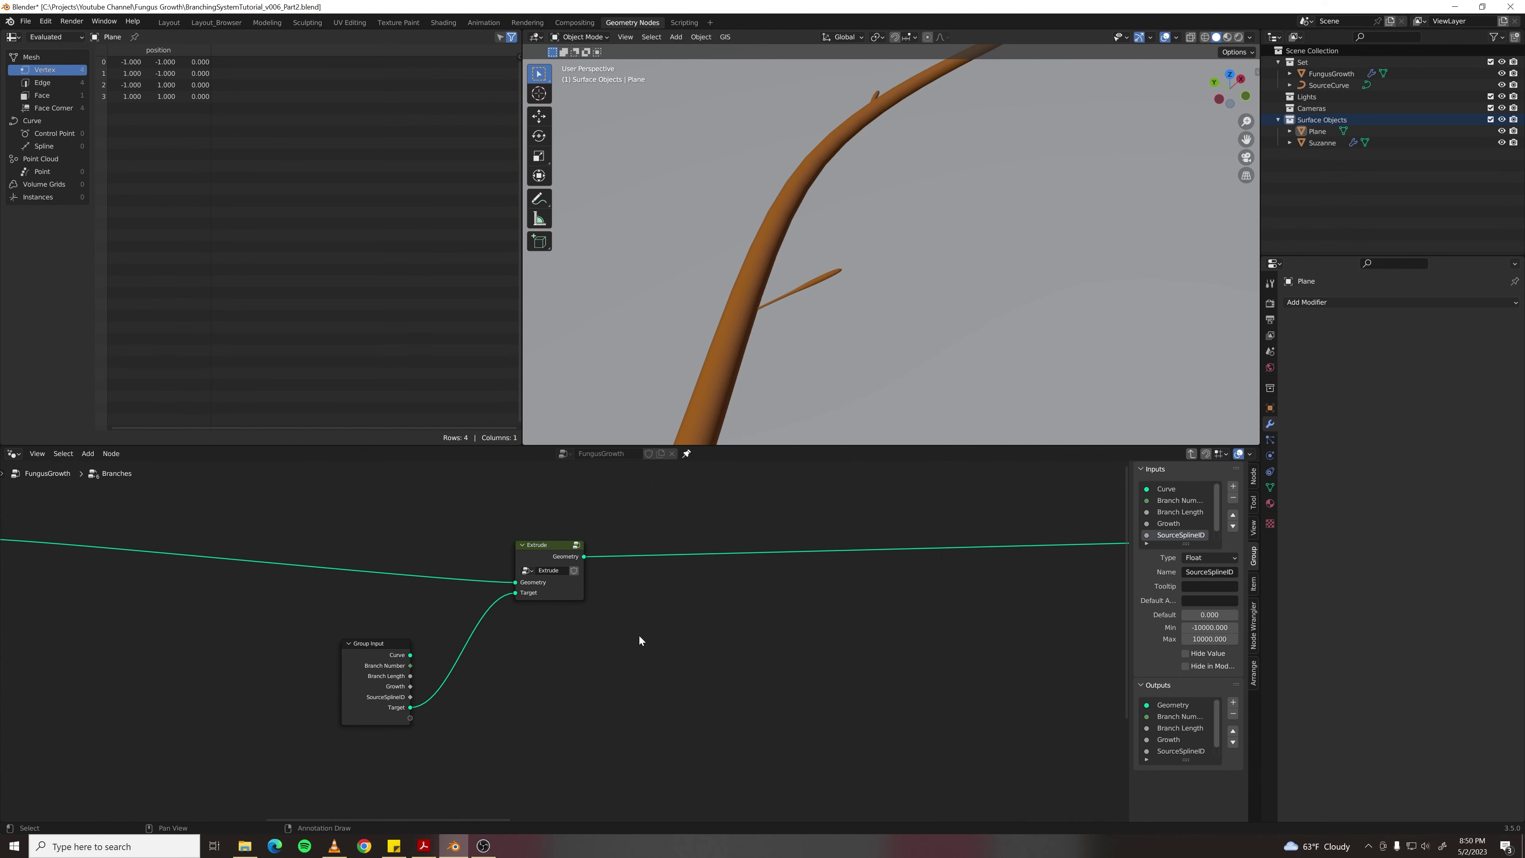
# - Duplicate the Extrude group node onto its outgoing Geometry link to chain a second extrusion
pyautogui.click(545, 558)
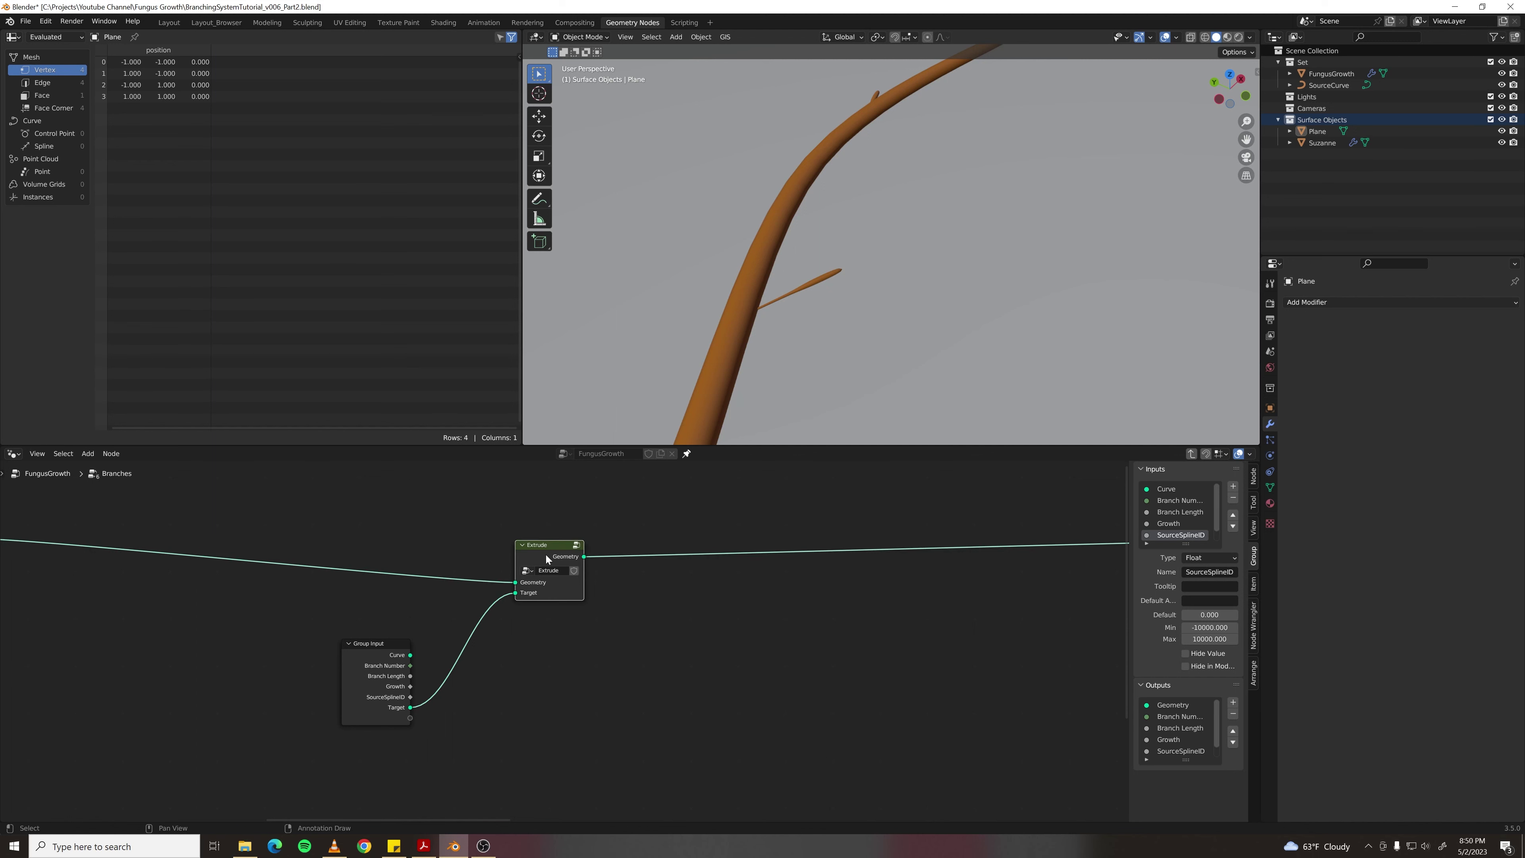
pyautogui.hotkey('shift', 'd')
pyautogui.click(647, 553)
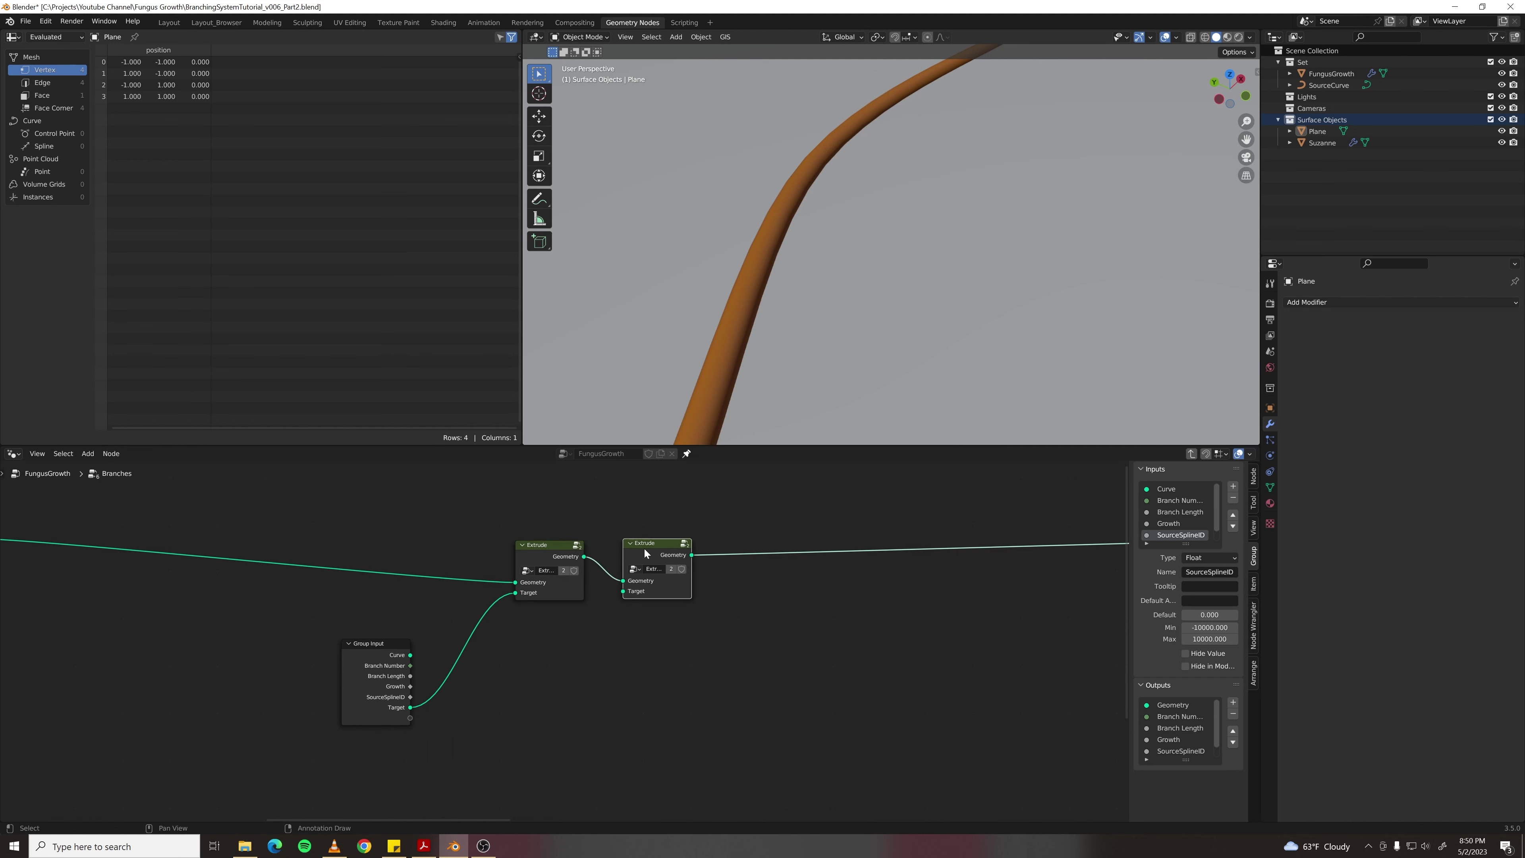
# - Inside the Extrude group, place a copy of the Group Input near the Group Output and space them apart
pyautogui.click(548, 550)
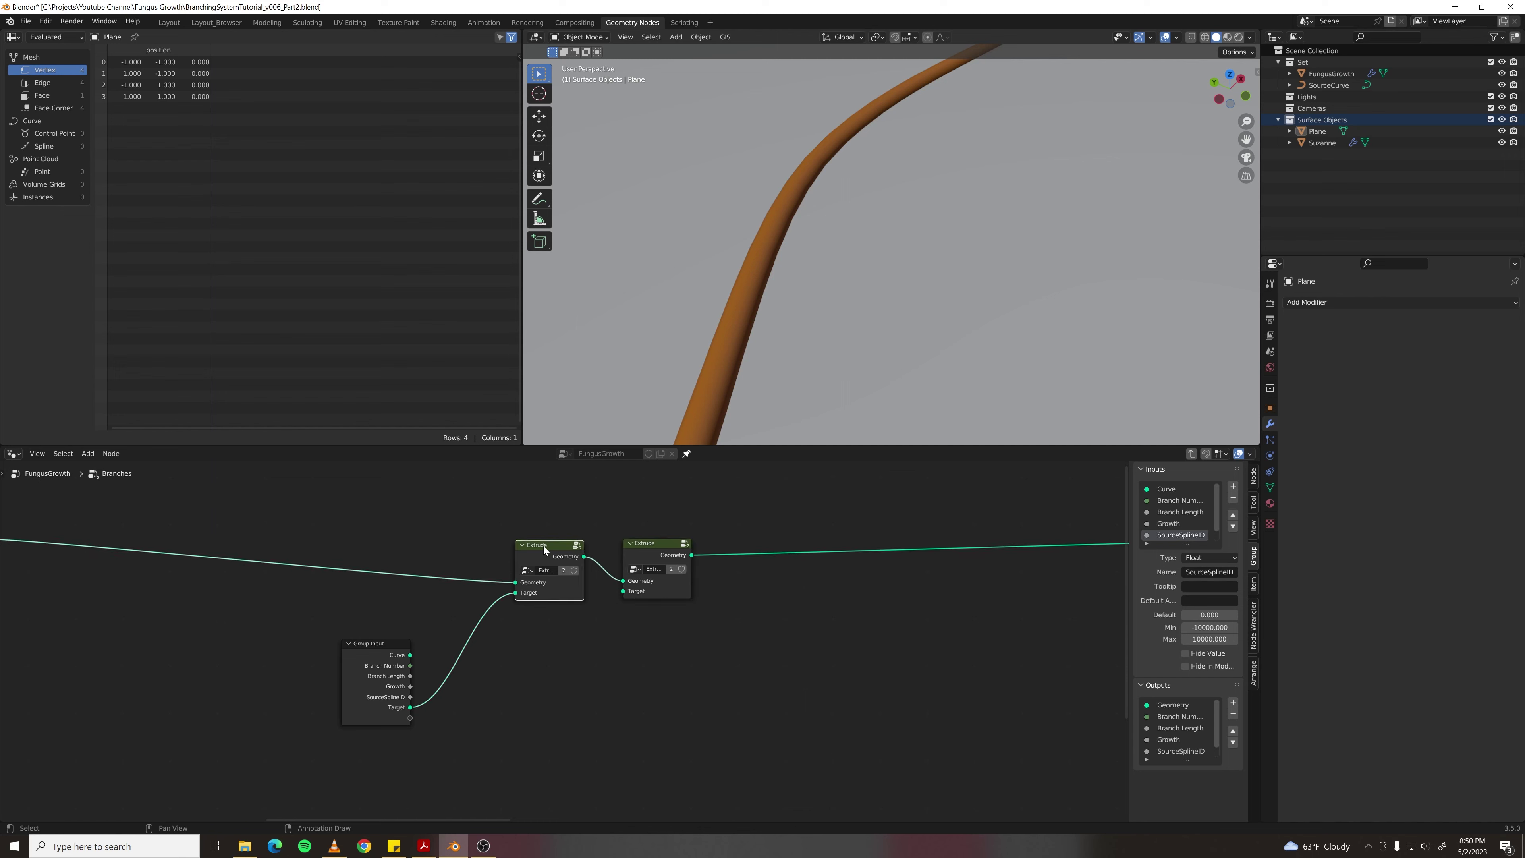
pyautogui.press('Tab')
pyautogui.scroll(-2, 798, 652)
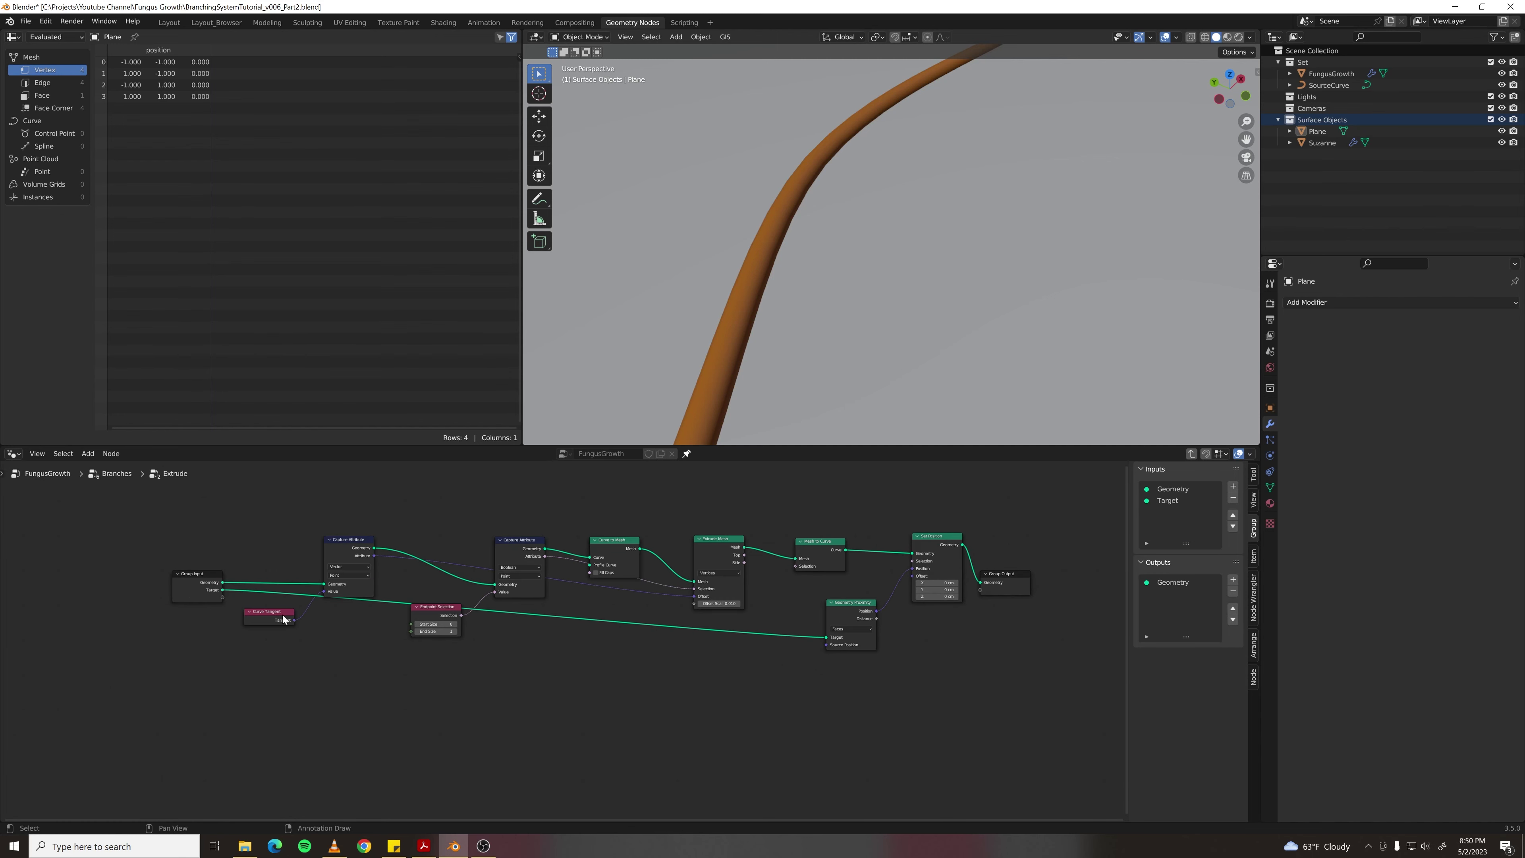
pyautogui.click(193, 592)
pyautogui.moveTo(193, 592); pyautogui.dragTo(994, 652)
pyautogui.moveTo(994, 652); pyautogui.dragTo(538, 676, button='middle')
pyautogui.scroll(3, 535, 672)
pyautogui.moveTo(511, 603); pyautogui.dragTo(711, 613)
pyautogui.click(627, 659)
# - Connect the copied Group Input's Target to a new Target output on the Extrude group
pyautogui.scroll(2, 610, 701)
pyautogui.scroll(1, 609, 705)
pyautogui.moveTo(555, 702); pyautogui.dragTo(485, 710, button='middle')
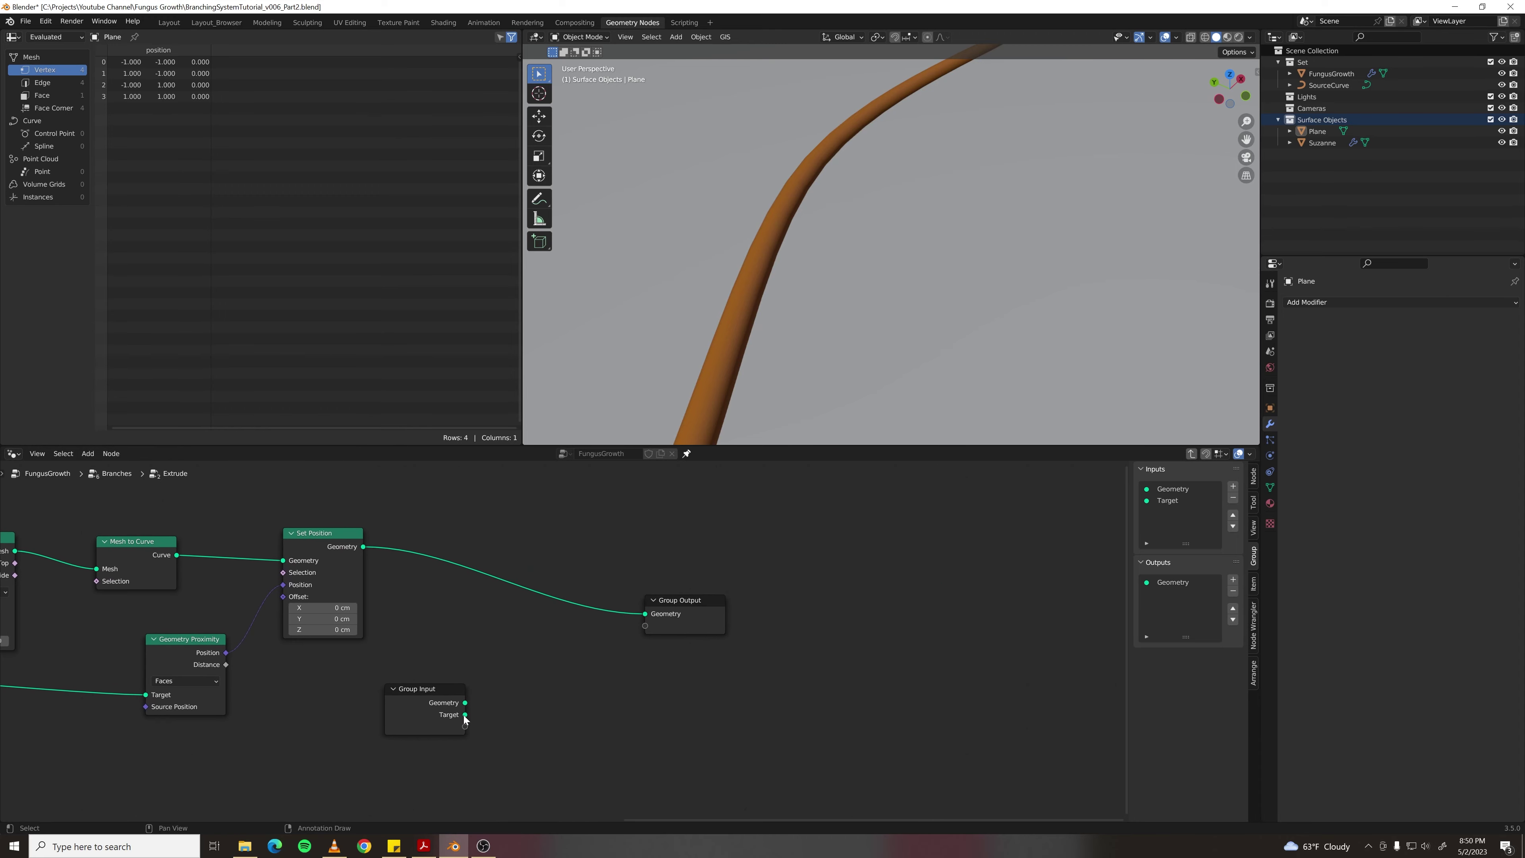
pyautogui.moveTo(466, 715); pyautogui.dragTo(644, 626)
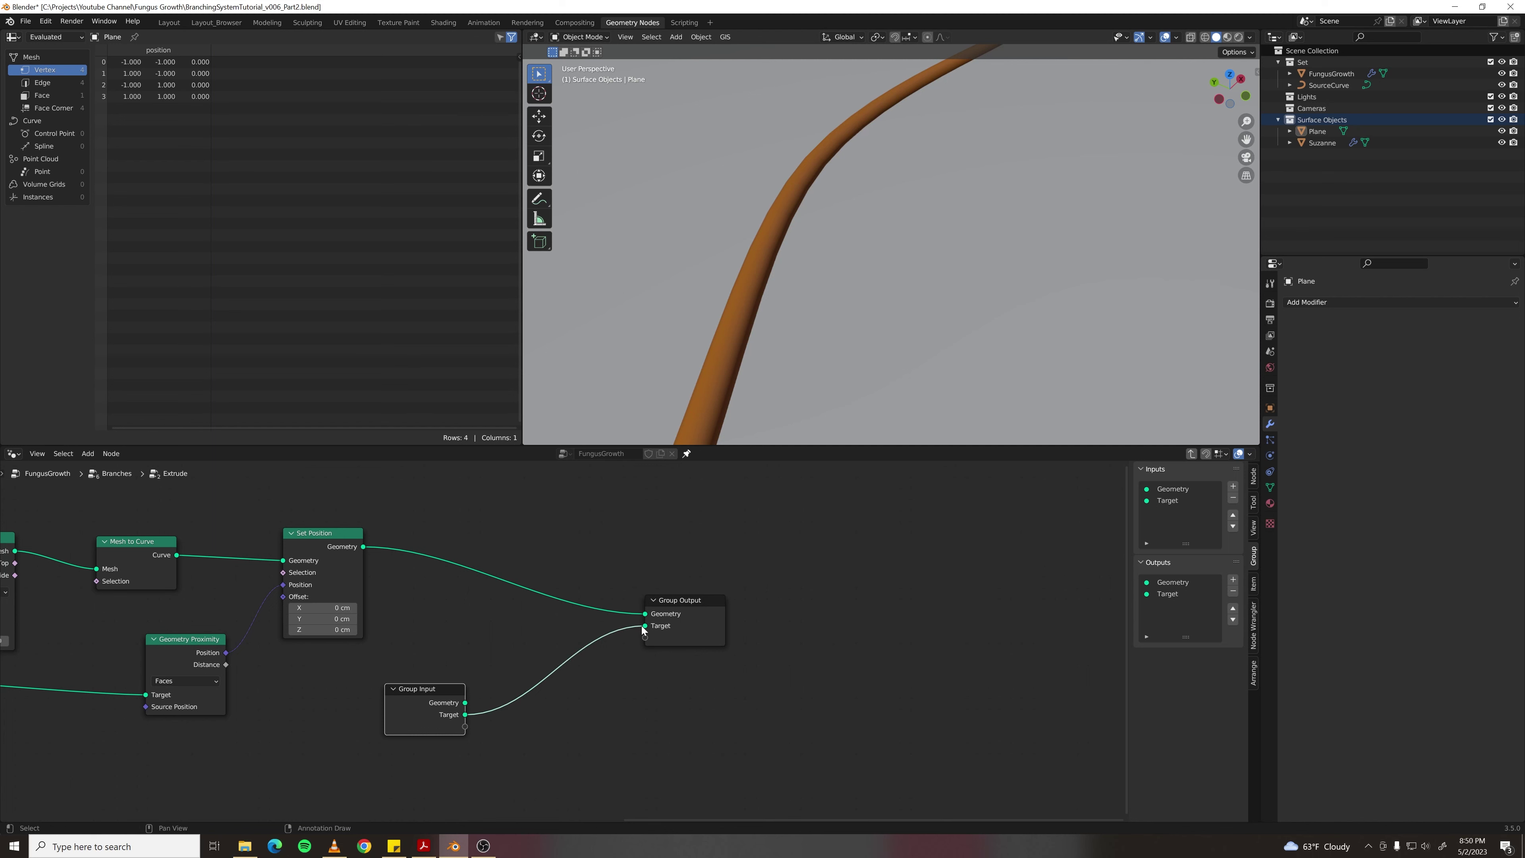
pyautogui.press('Tab')
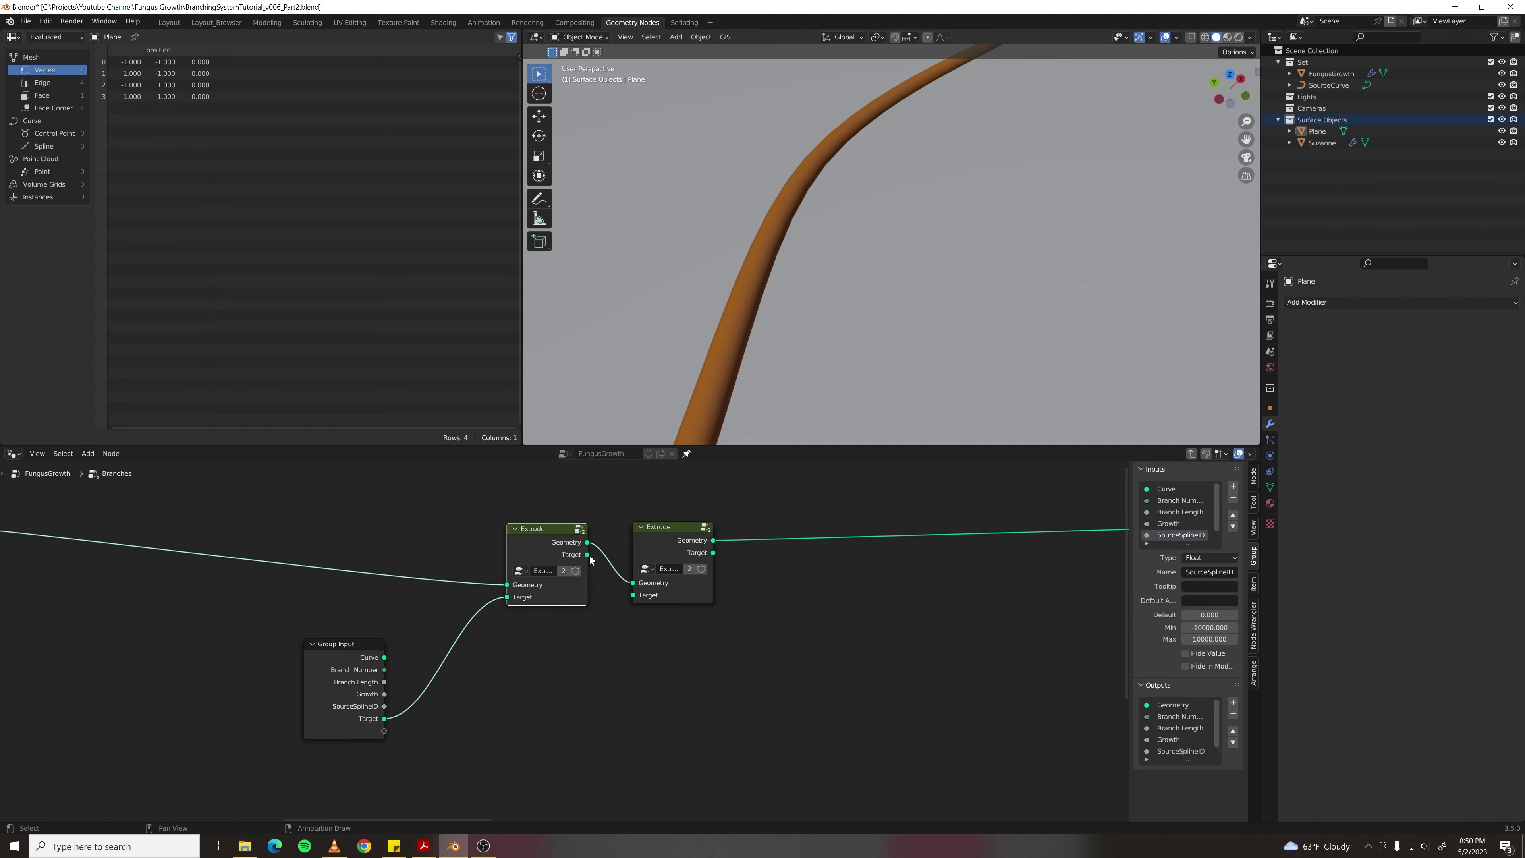
# - Link the first Extrude group's Target to the second, chain three more Extrude copies, and connect each Target to the next group
pyautogui.moveTo(589, 556); pyautogui.dragTo(632, 595)
pyautogui.scroll(-2, 770, 625)
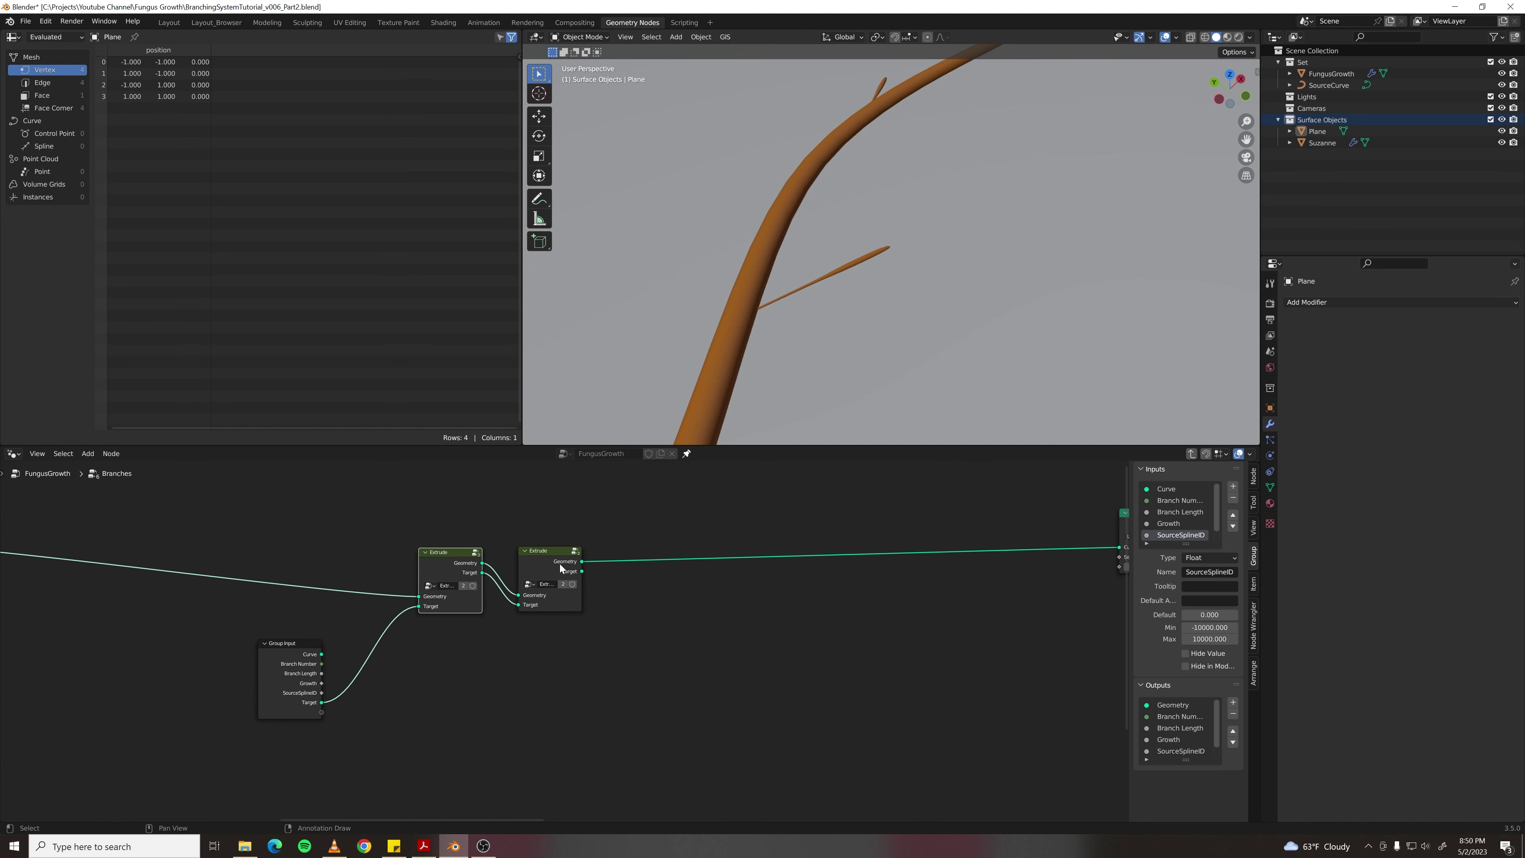
pyautogui.hotkey('shift', 'd')
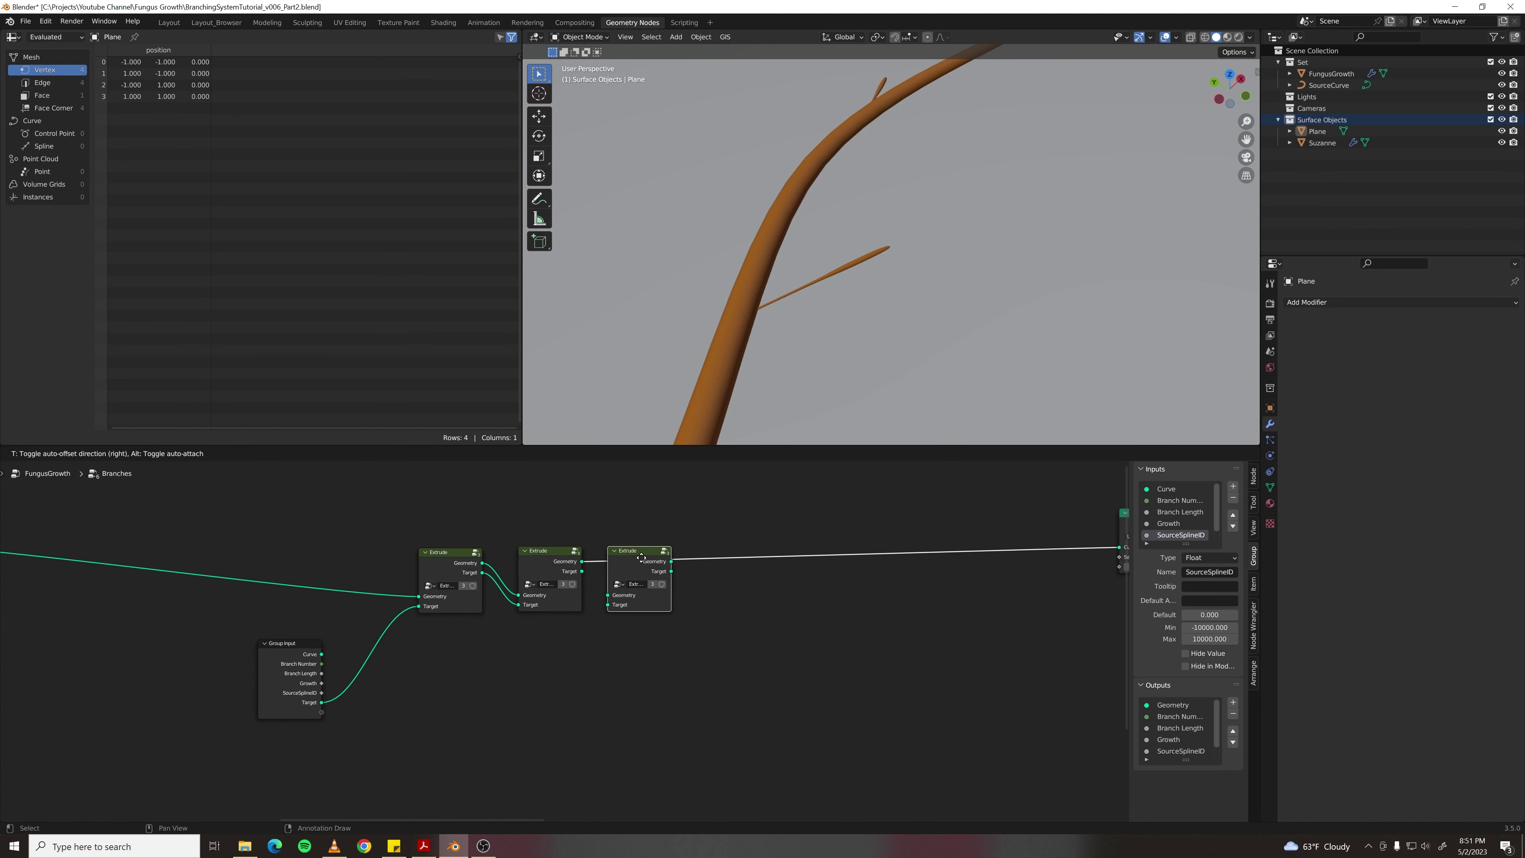
pyautogui.click(647, 562)
pyautogui.hotkey('shift', 'd')
pyautogui.click(746, 565)
pyautogui.hotkey('shift', 'd')
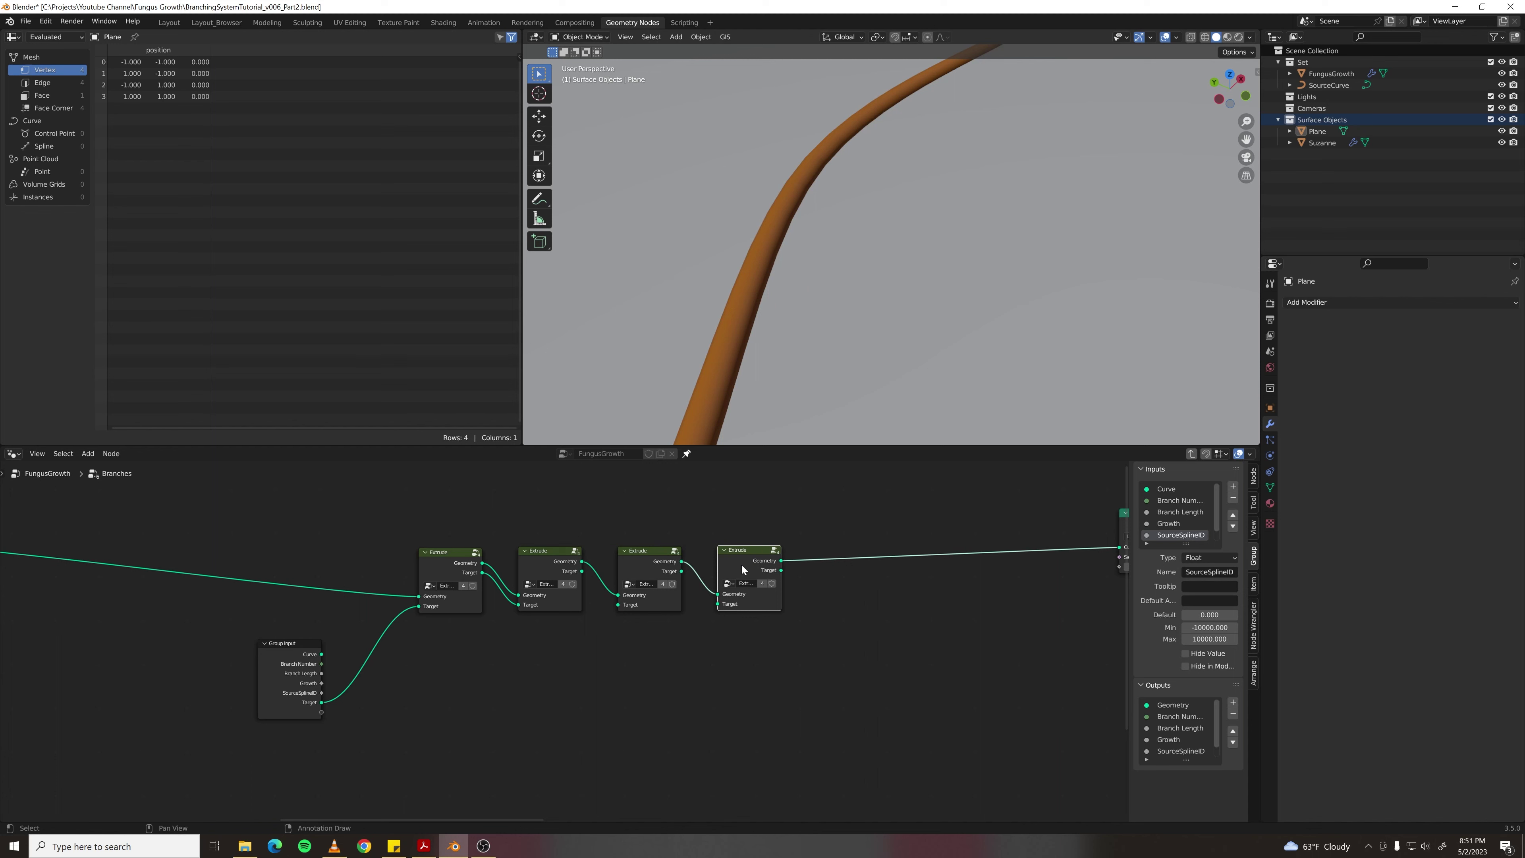
pyautogui.click(853, 567)
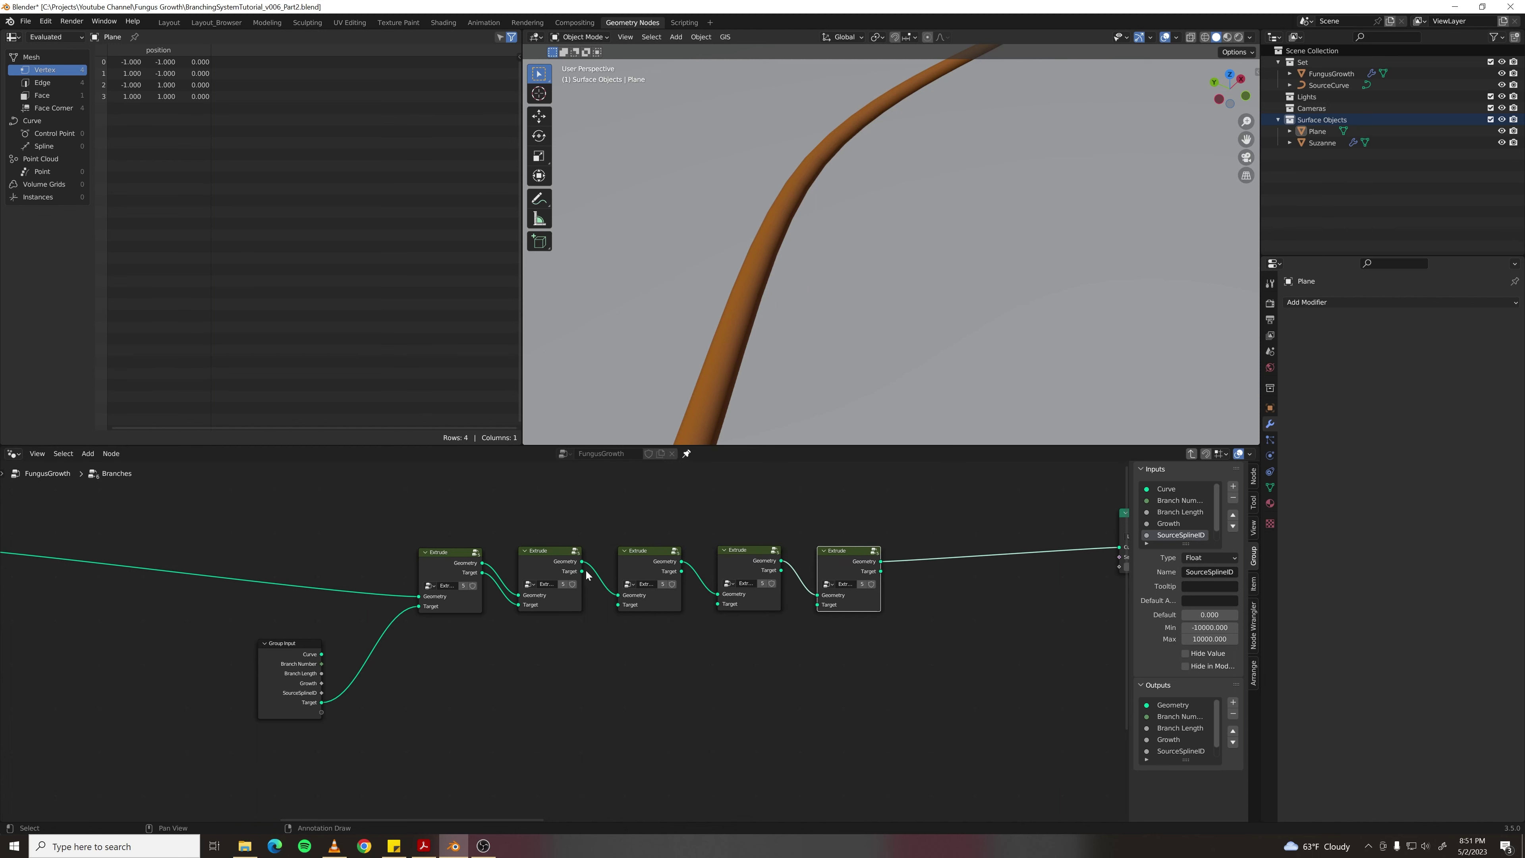
pyautogui.moveTo(582, 571); pyautogui.dragTo(817, 605)
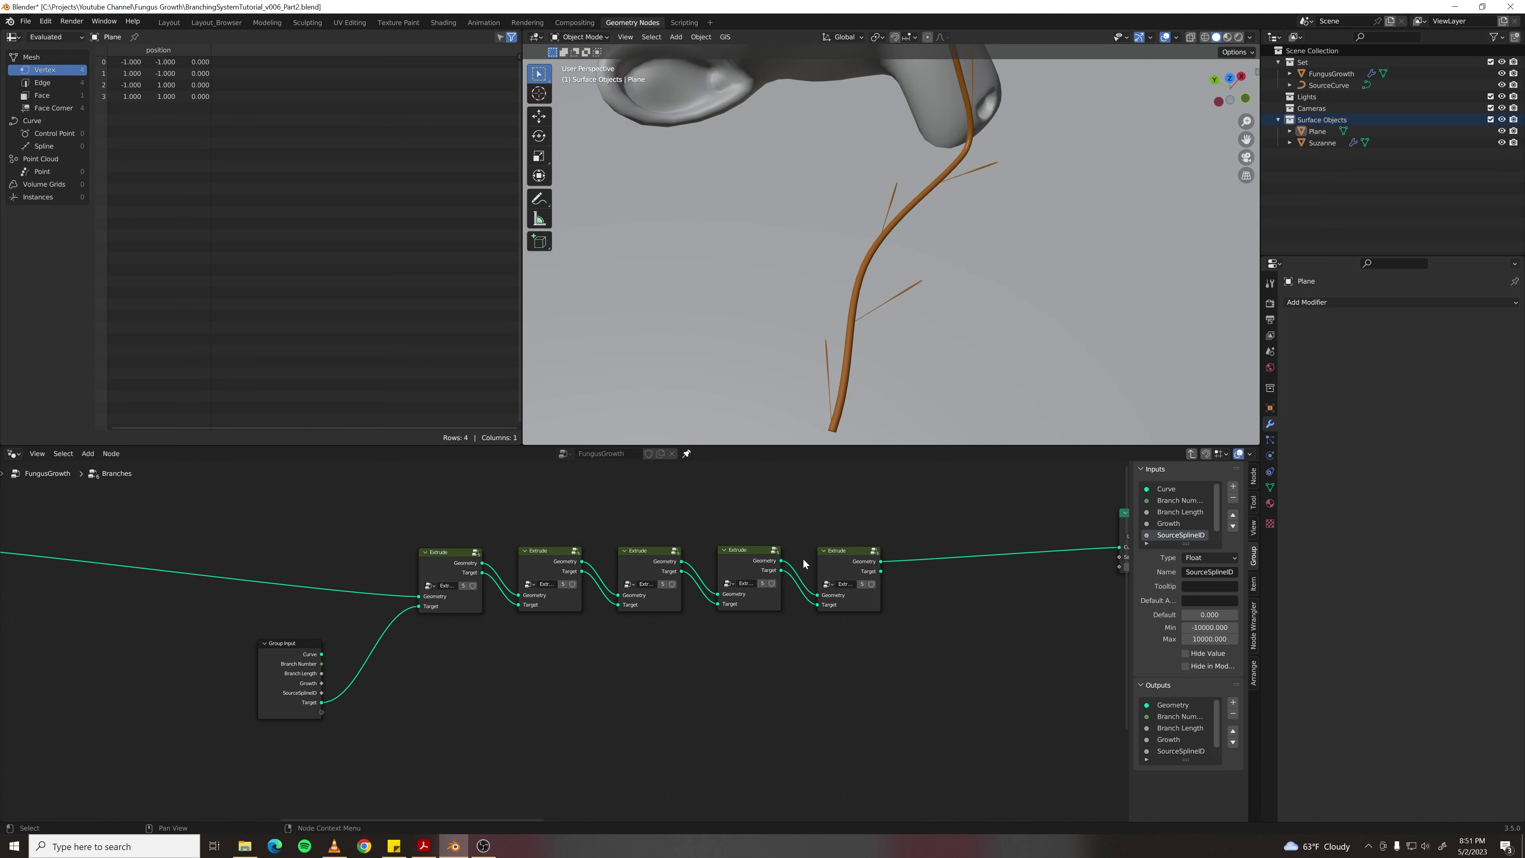
# - In the FungusGrowth tree, unmute the five chained Branches groups that follow the first one
pyautogui.scroll(-6, 691, 699)
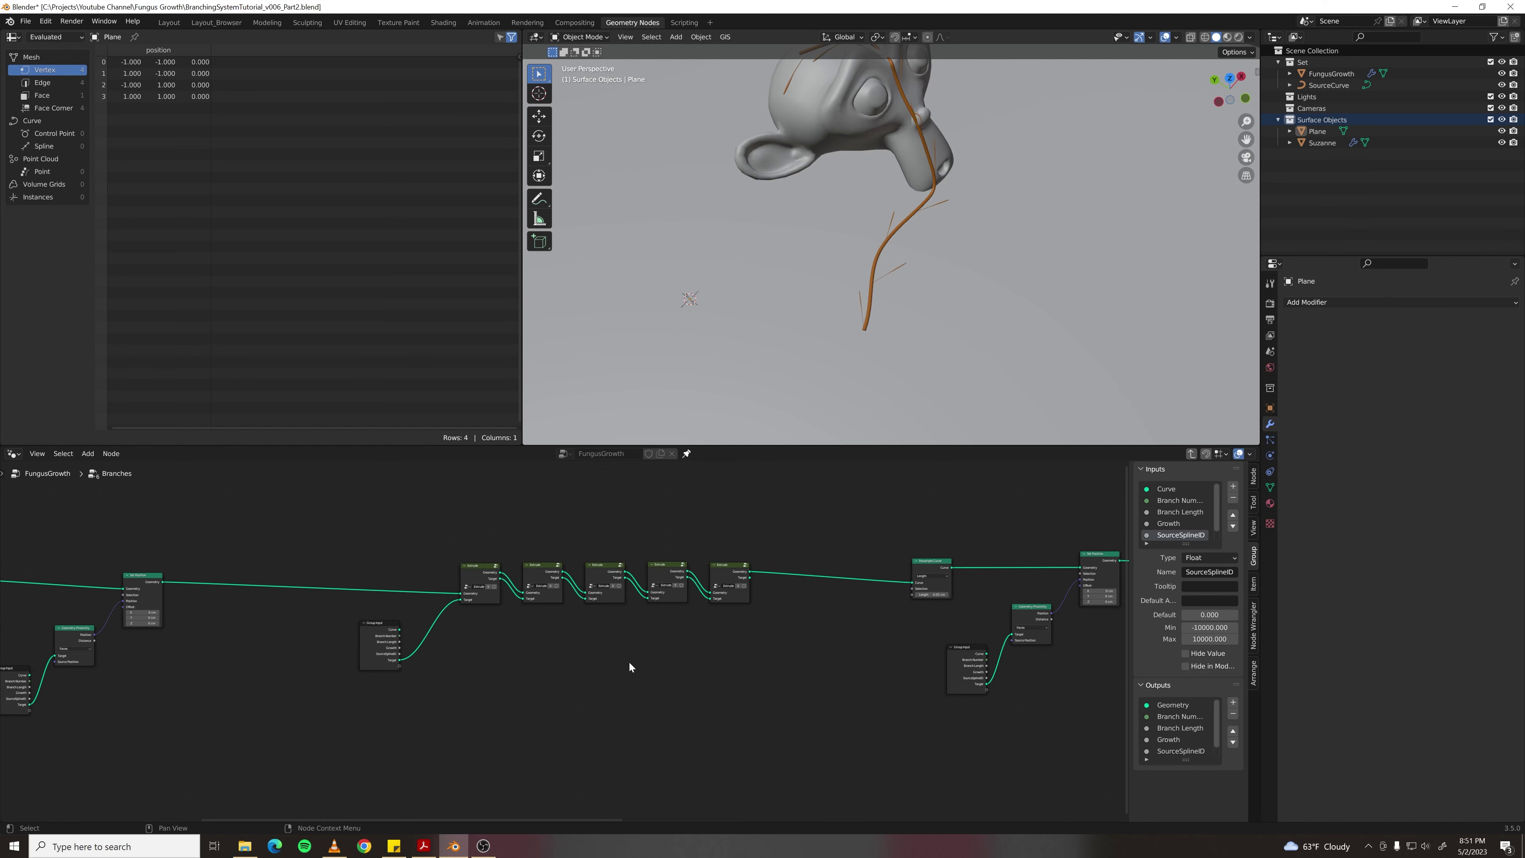
pyautogui.scroll(-4, 630, 668)
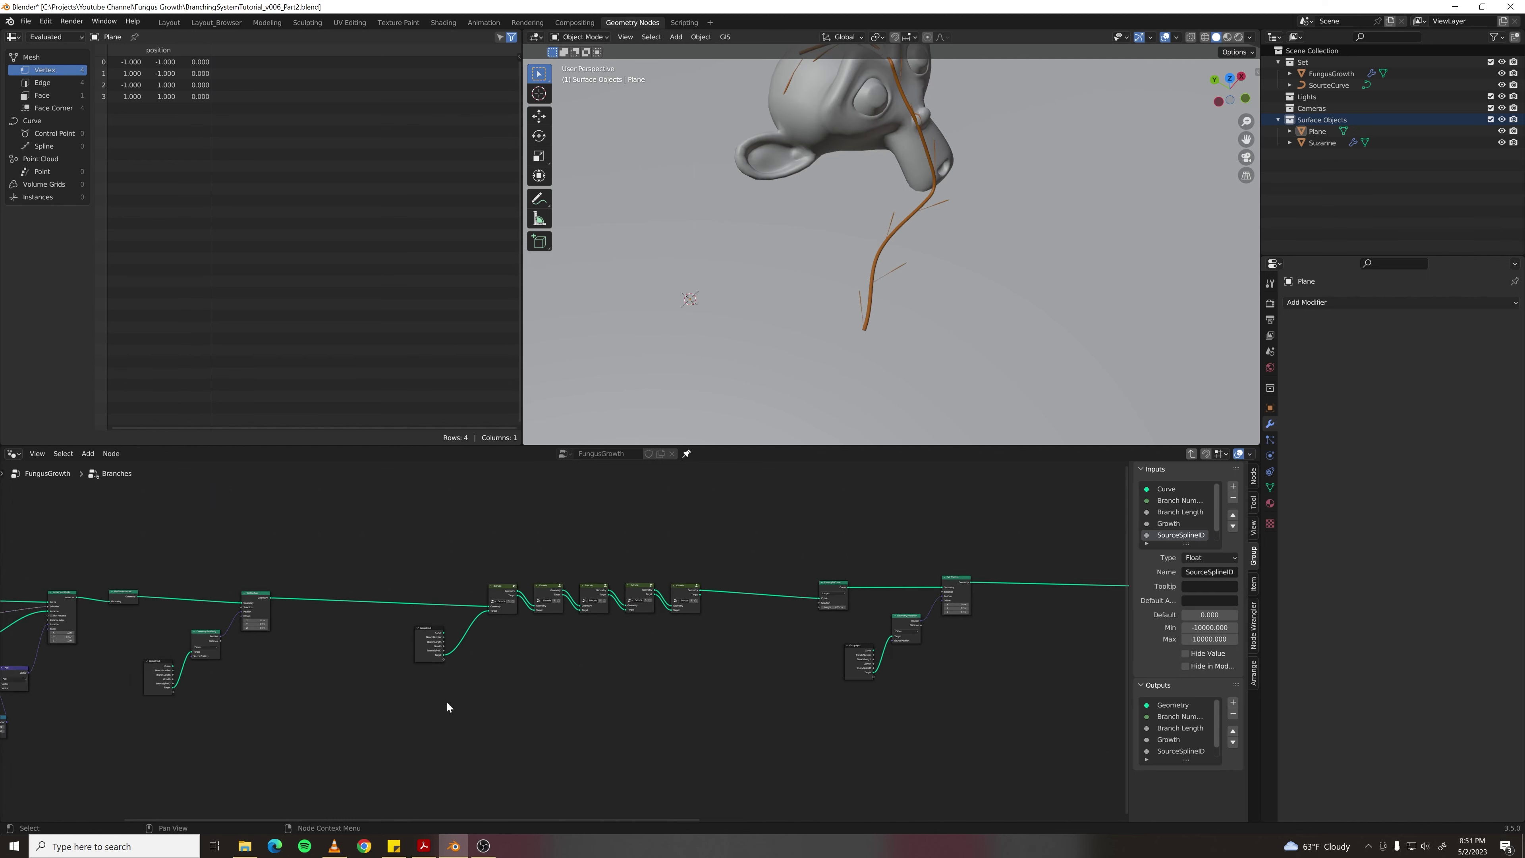
pyautogui.moveTo(446, 708); pyautogui.dragTo(869, 657, button='middle')
pyautogui.click(250, 571)
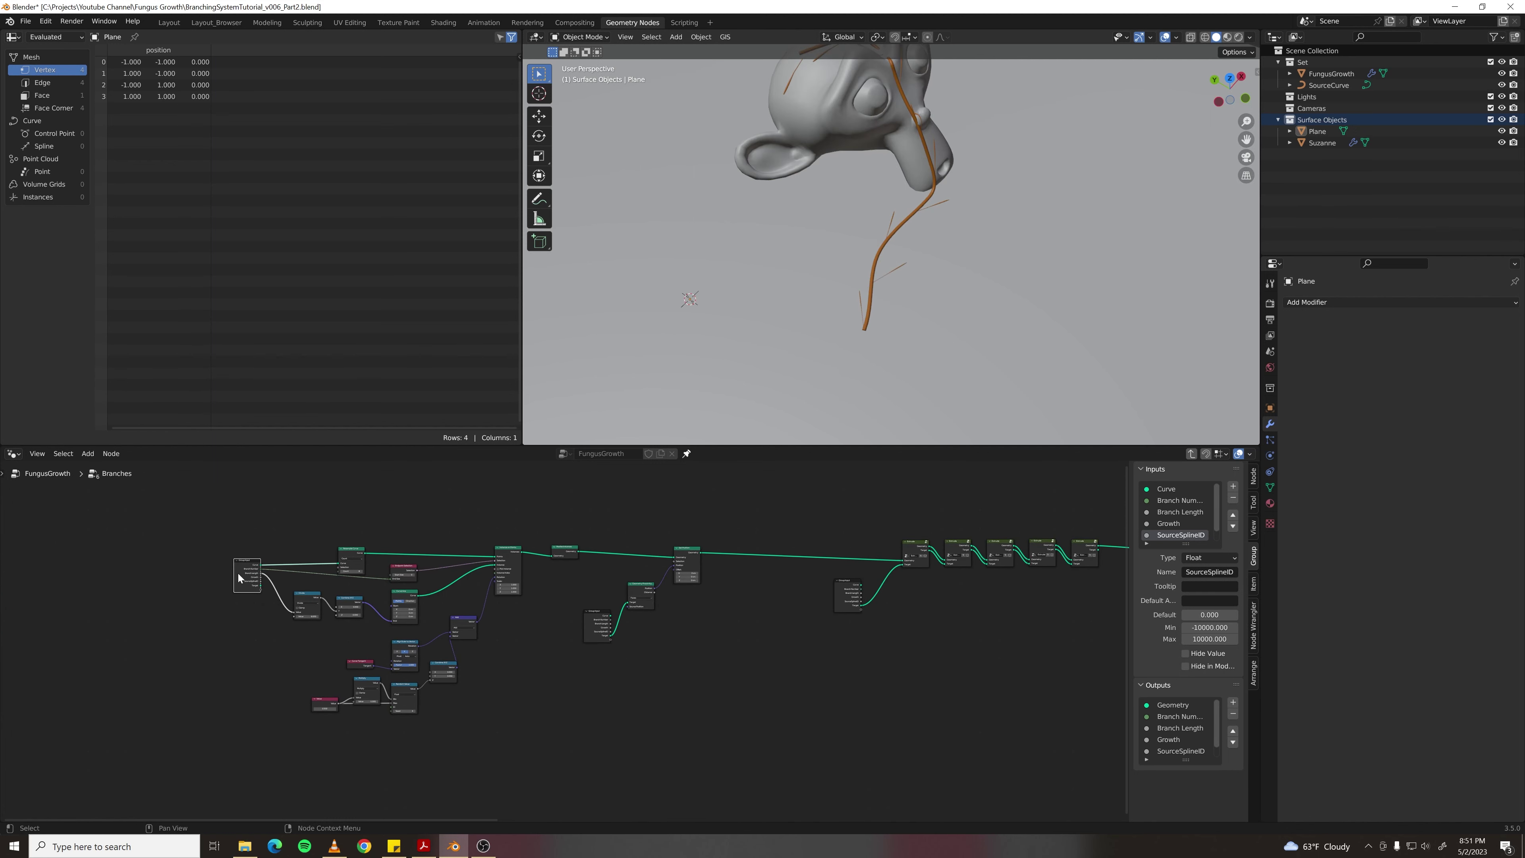
pyautogui.scroll(3, 239, 578)
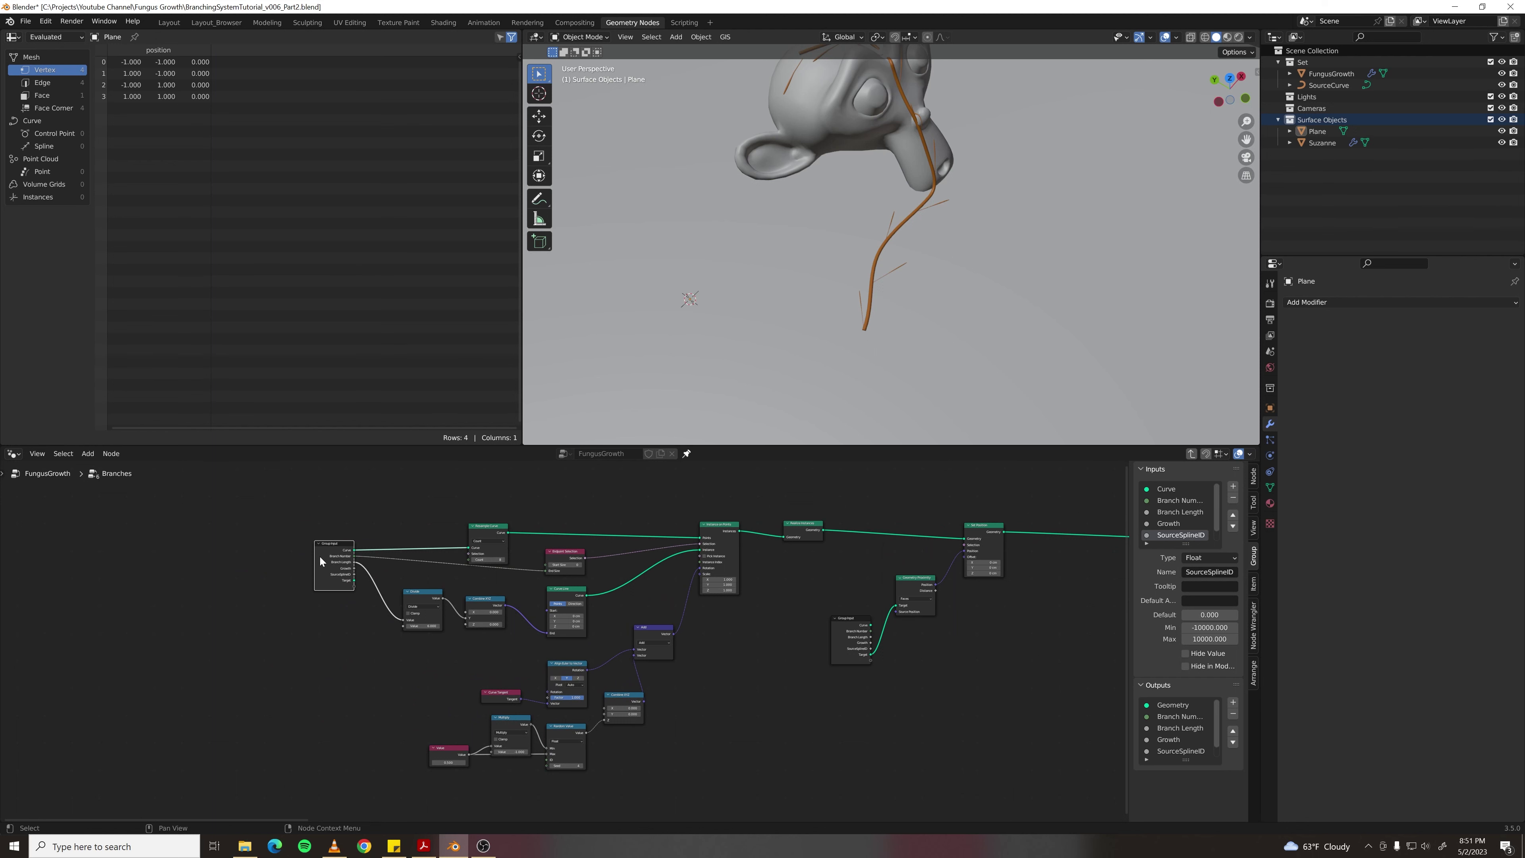
pyautogui.press('Tab')
pyautogui.moveTo(483, 555); pyautogui.dragTo(829, 742)
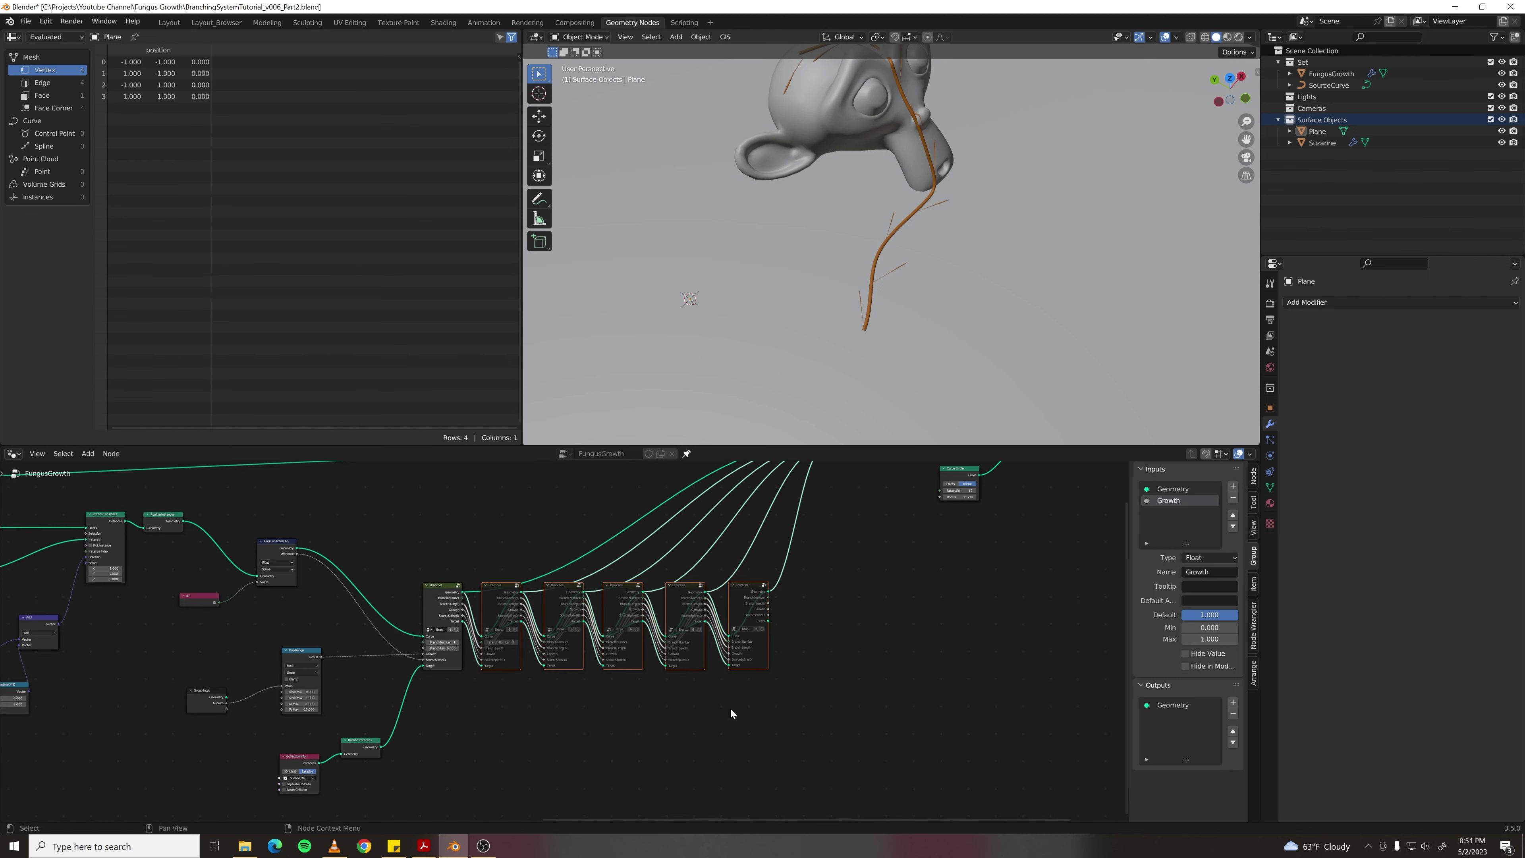
pyautogui.press('m')
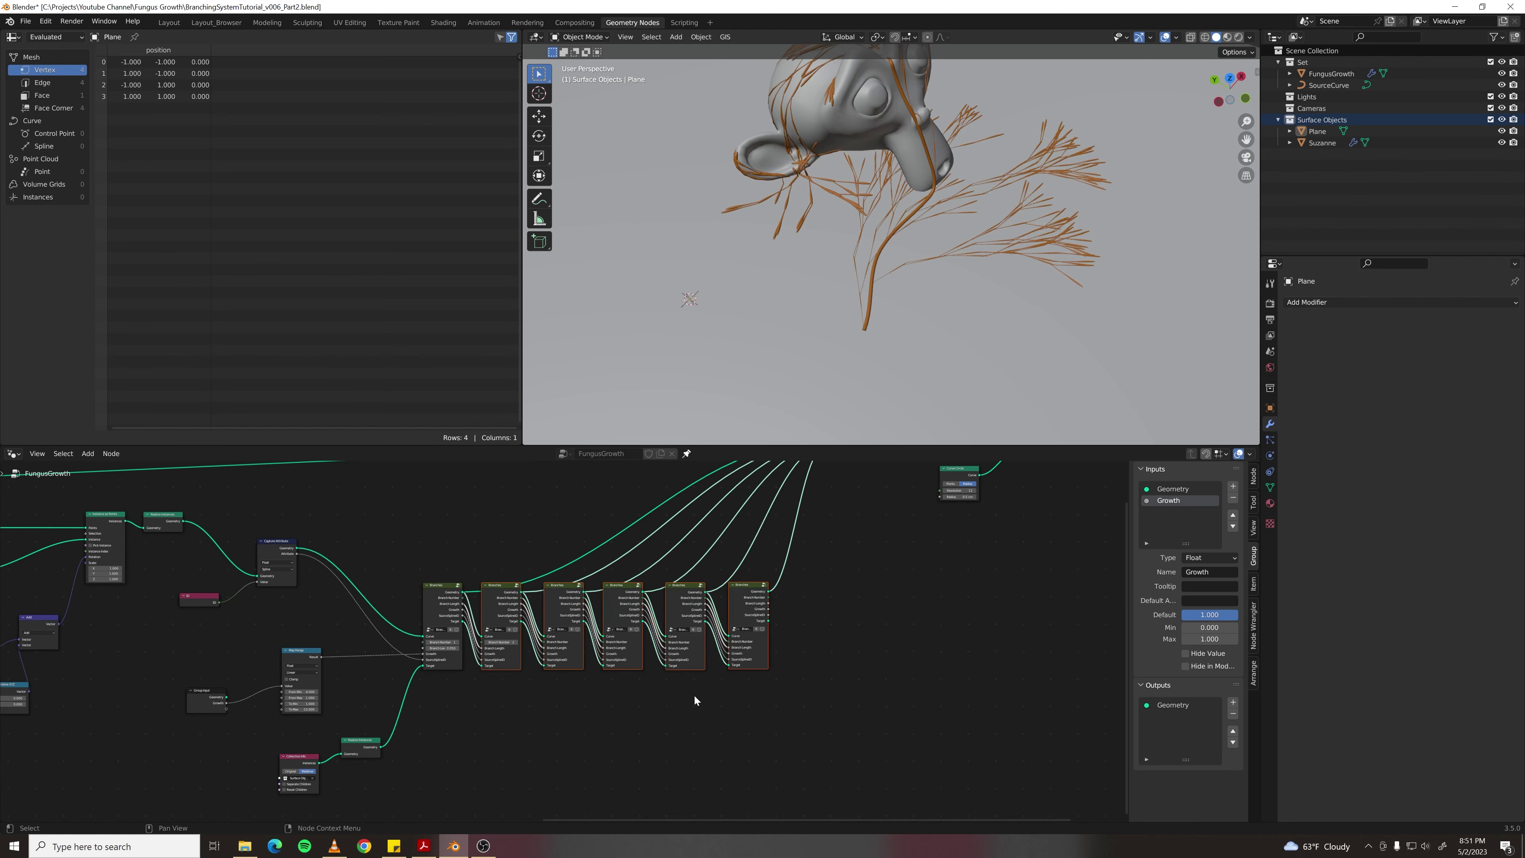
# - Examine the branching growth around Suzanne and the node chain inside the Branches group
pyautogui.press('Tab')
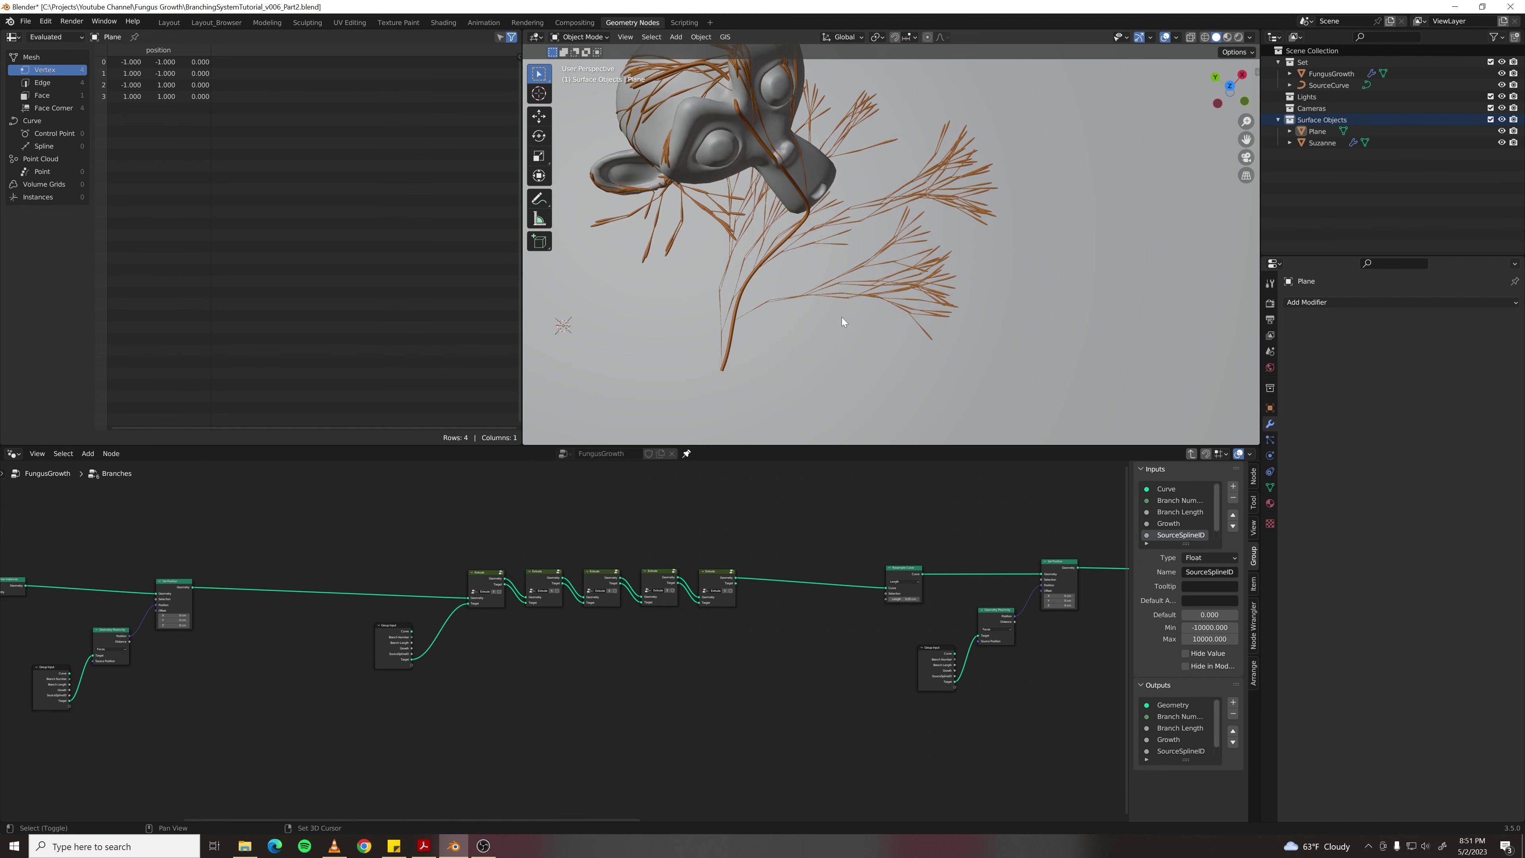
pyautogui.scroll(3, 840, 315)
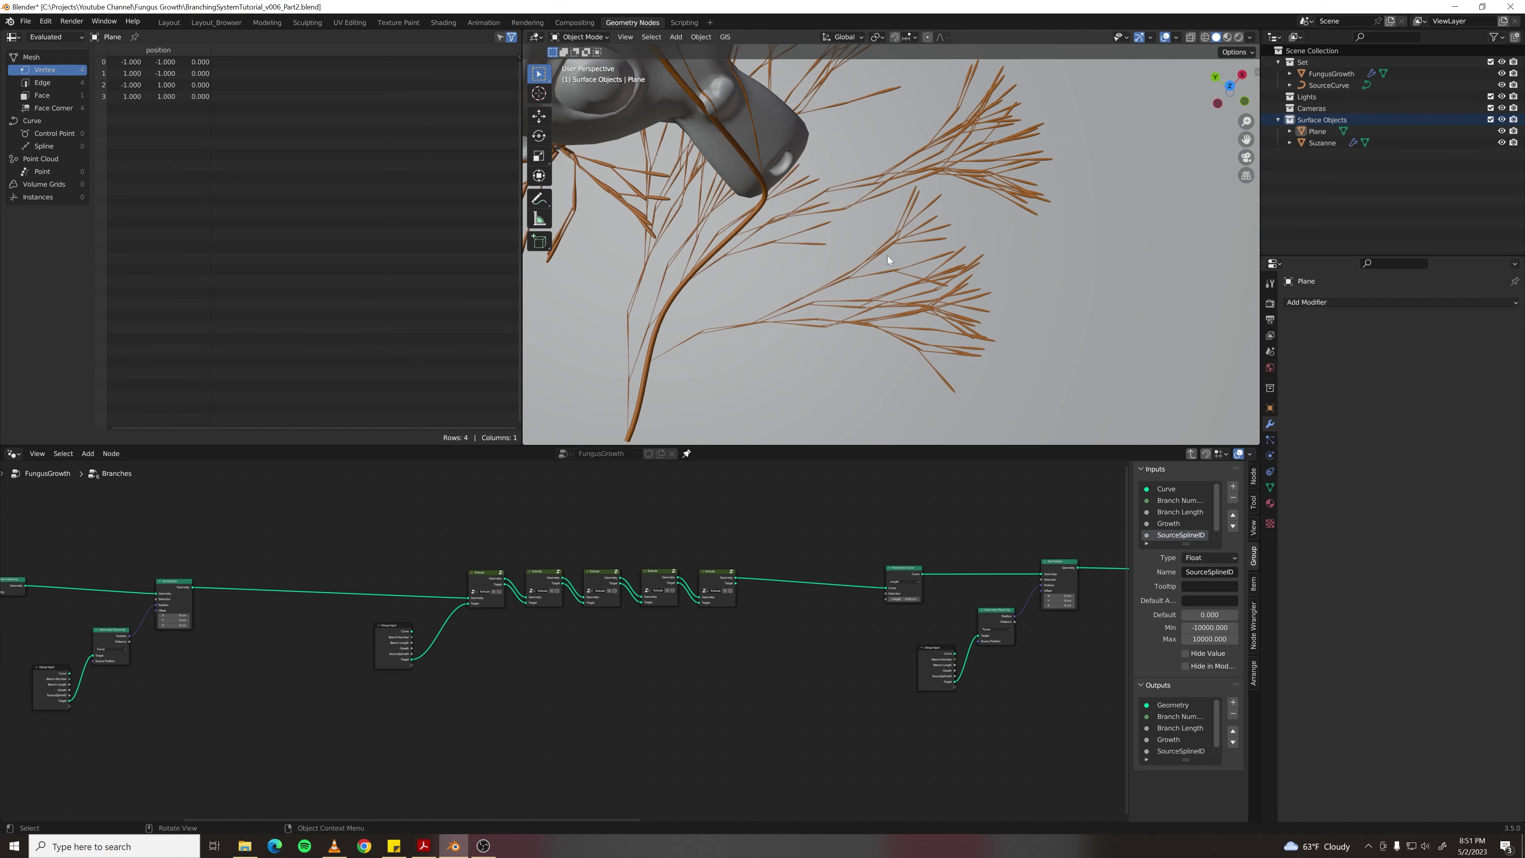
pyautogui.scroll(2, 512, 625)
pyautogui.moveTo(454, 674); pyautogui.dragTo(847, 626, button='middle')
pyautogui.scroll(-1, 847, 626)
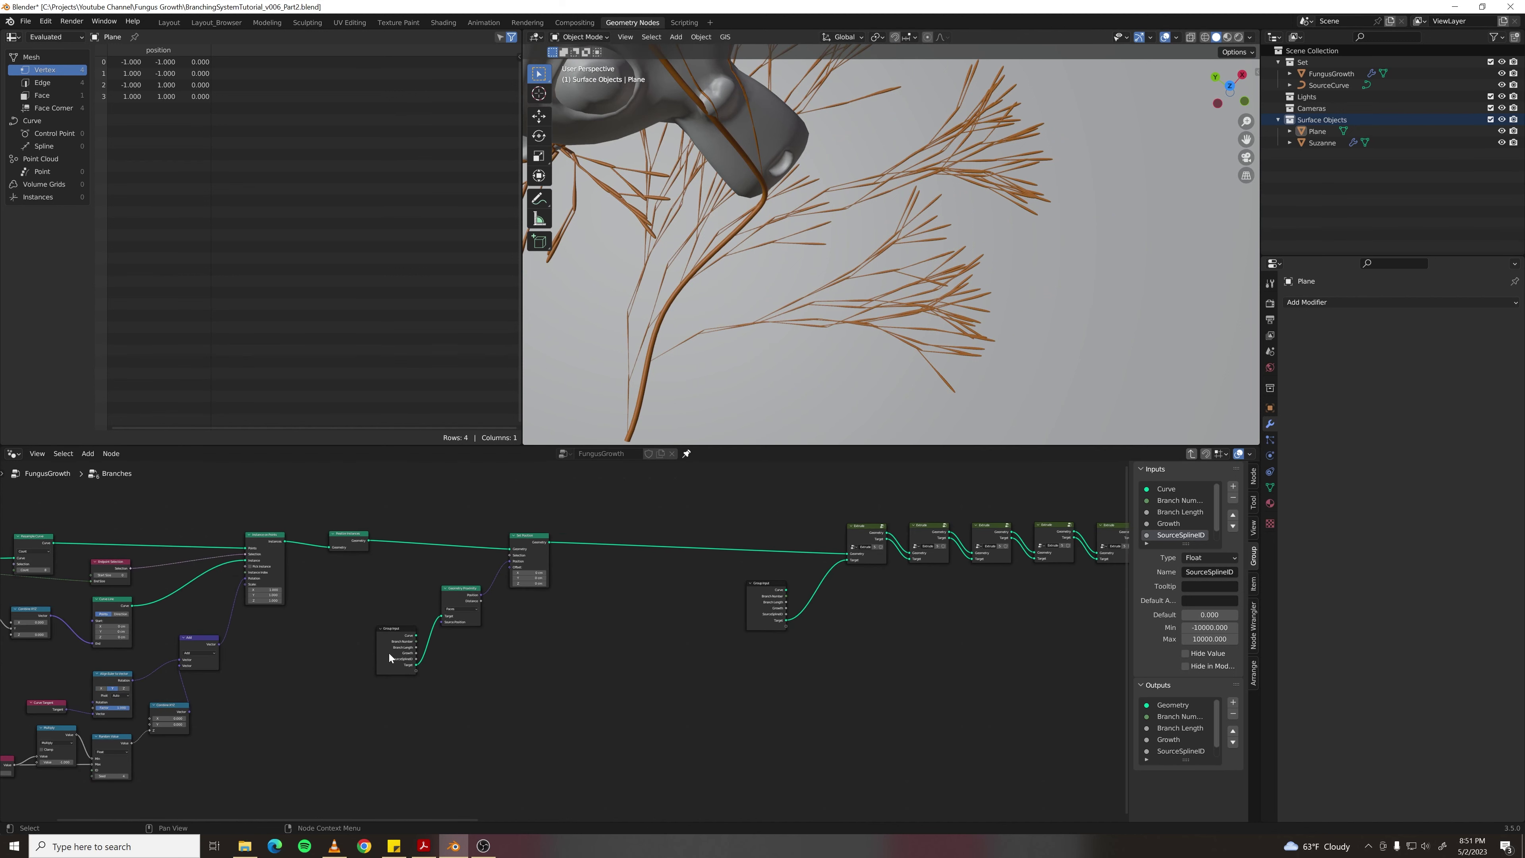
pyautogui.moveTo(352, 655); pyautogui.dragTo(640, 629, button='middle')
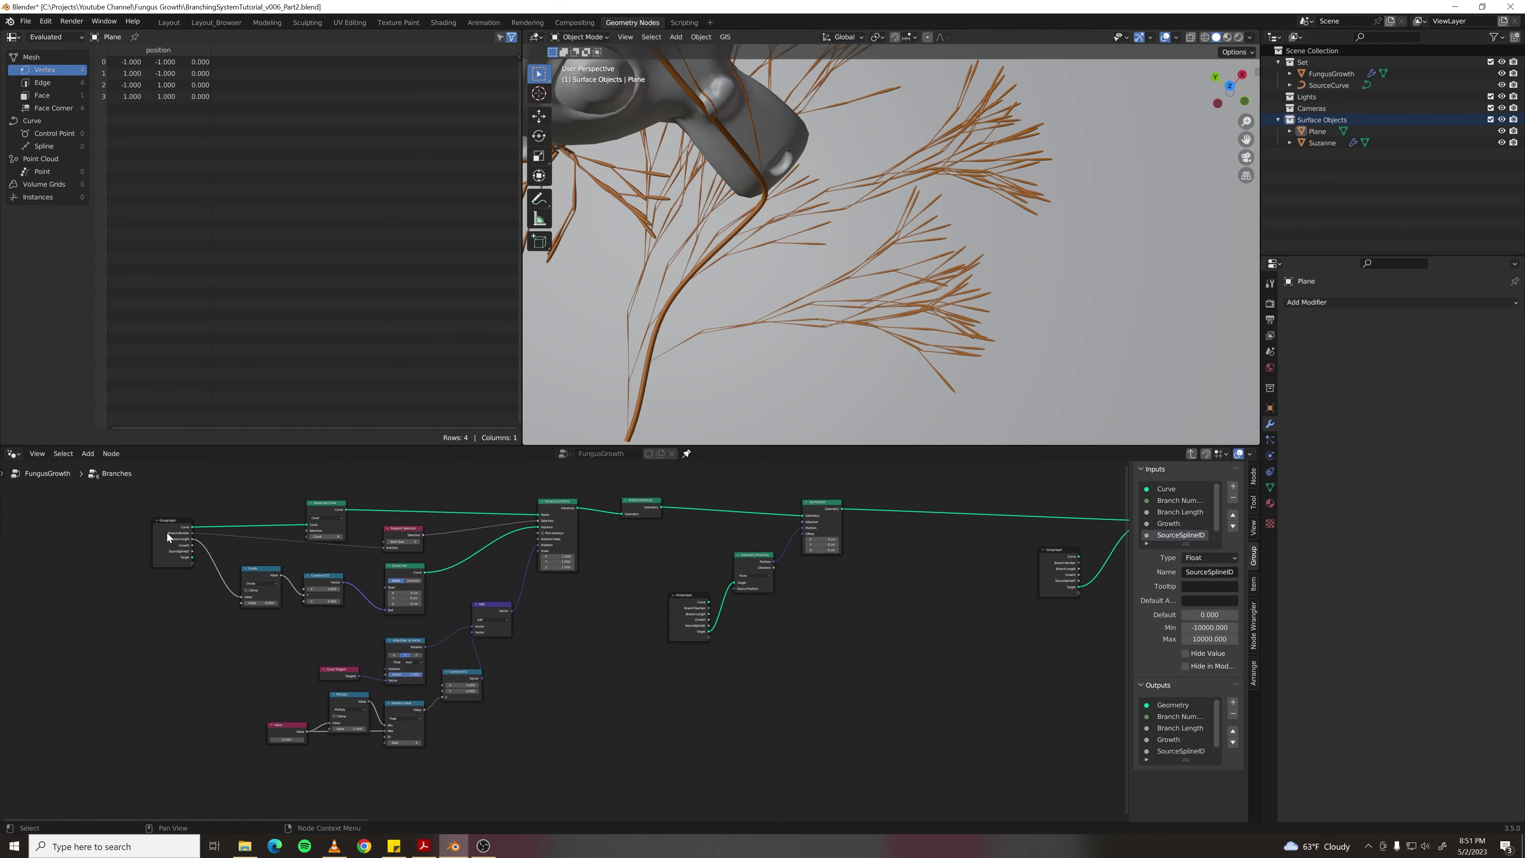
pyautogui.scroll(-3, 616, 620)
pyautogui.moveTo(830, 614); pyautogui.dragTo(696, 585, button='middle')
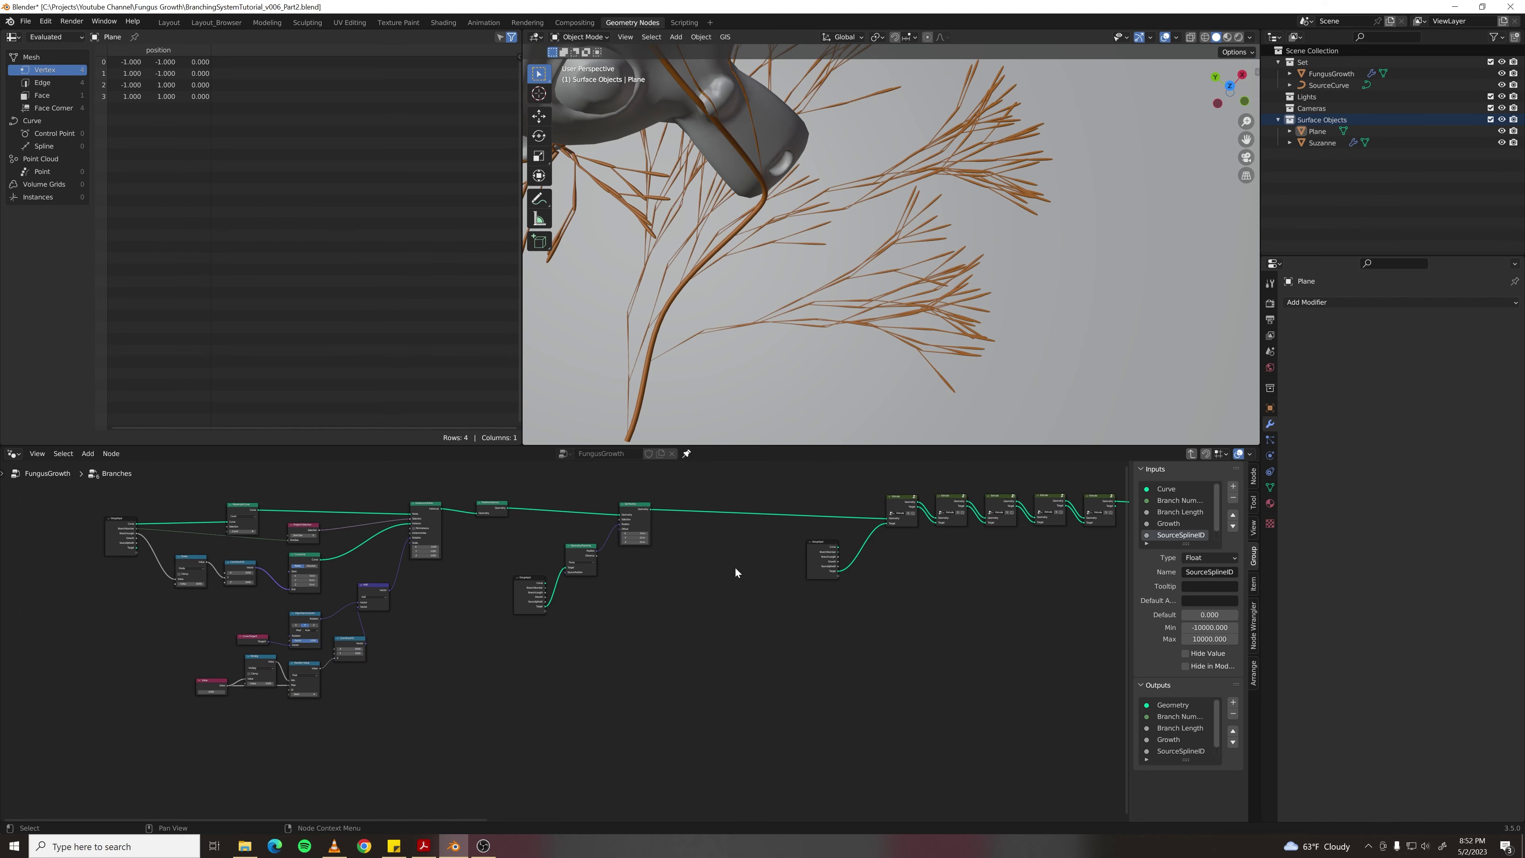
pyautogui.moveTo(858, 575); pyautogui.dragTo(456, 628, button='middle')
pyautogui.scroll(8, 456, 628)
pyautogui.moveTo(289, 577); pyautogui.dragTo(365, 626, button='middle')
pyautogui.scroll(1, 365, 626)
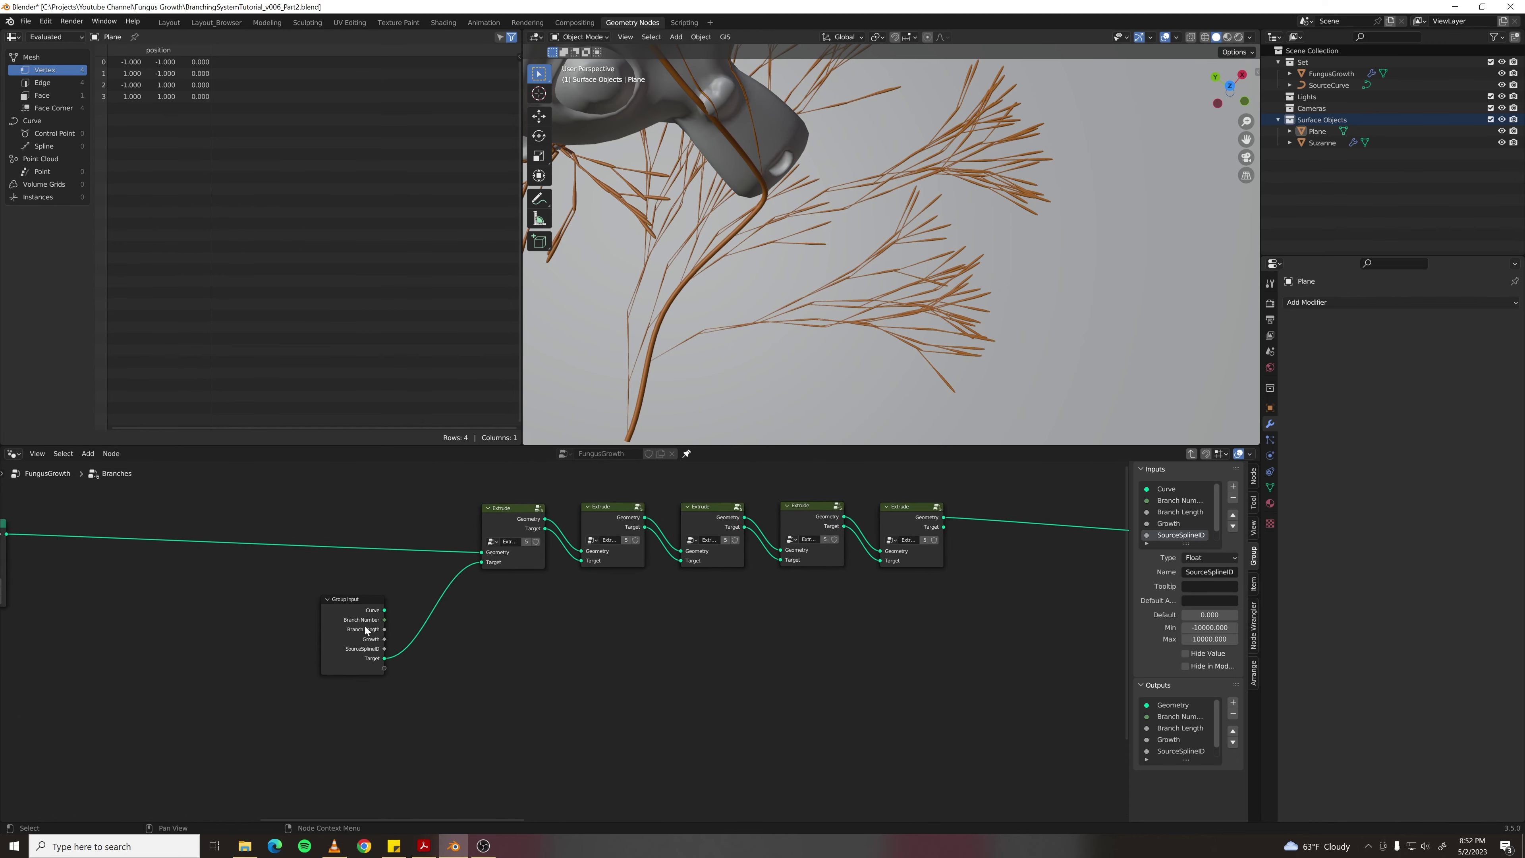
# - Inside the Extrude group, expose the Extrude Mesh node's Offset Scale as a new Group Input value
pyautogui.click(511, 514)
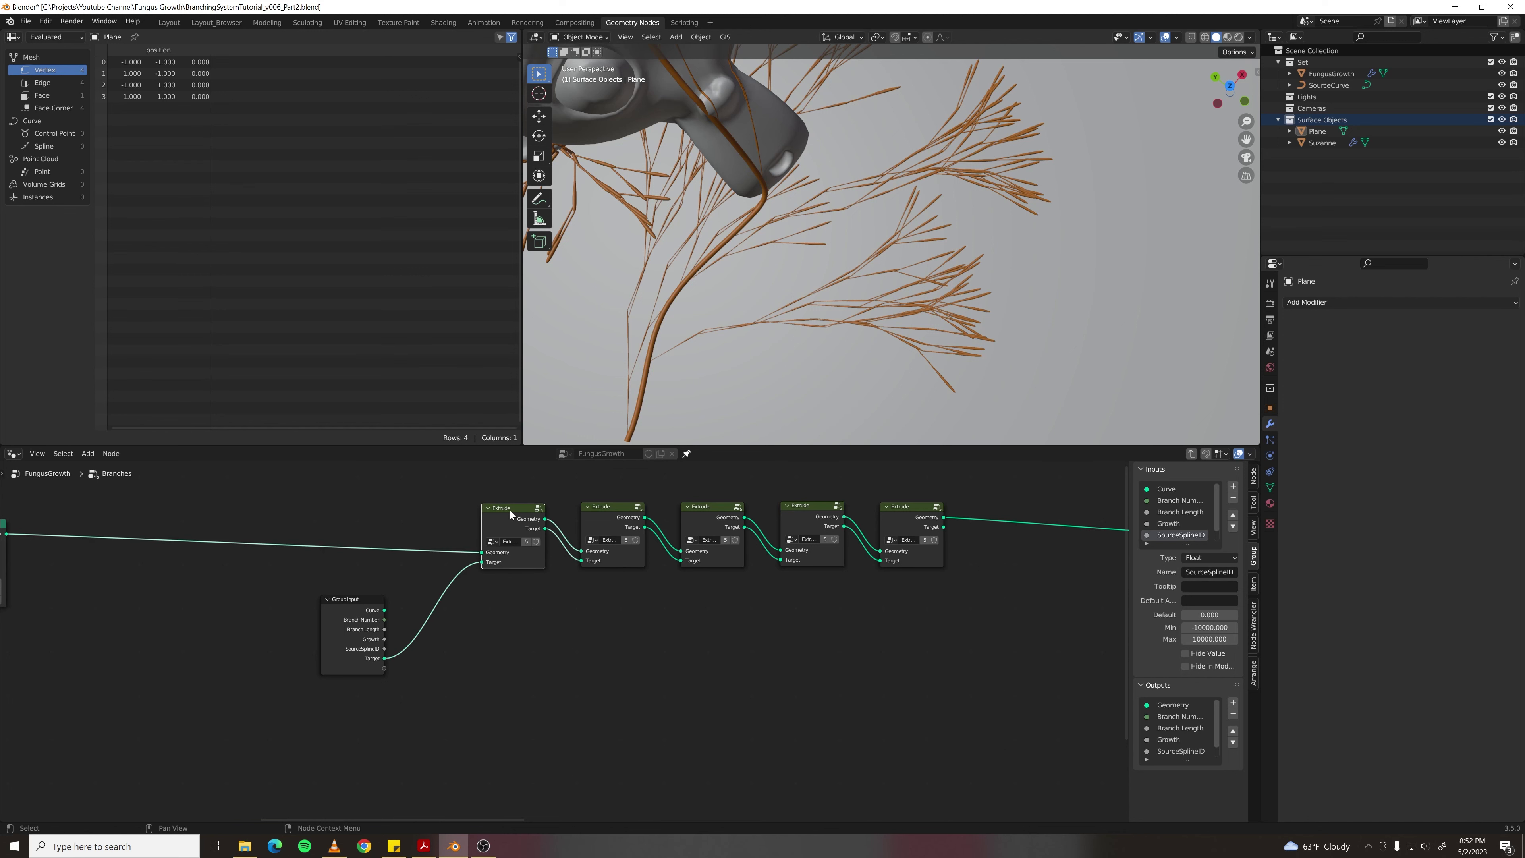
pyautogui.press('Tab')
pyautogui.moveTo(672, 504); pyautogui.dragTo(634, 561, button='middle')
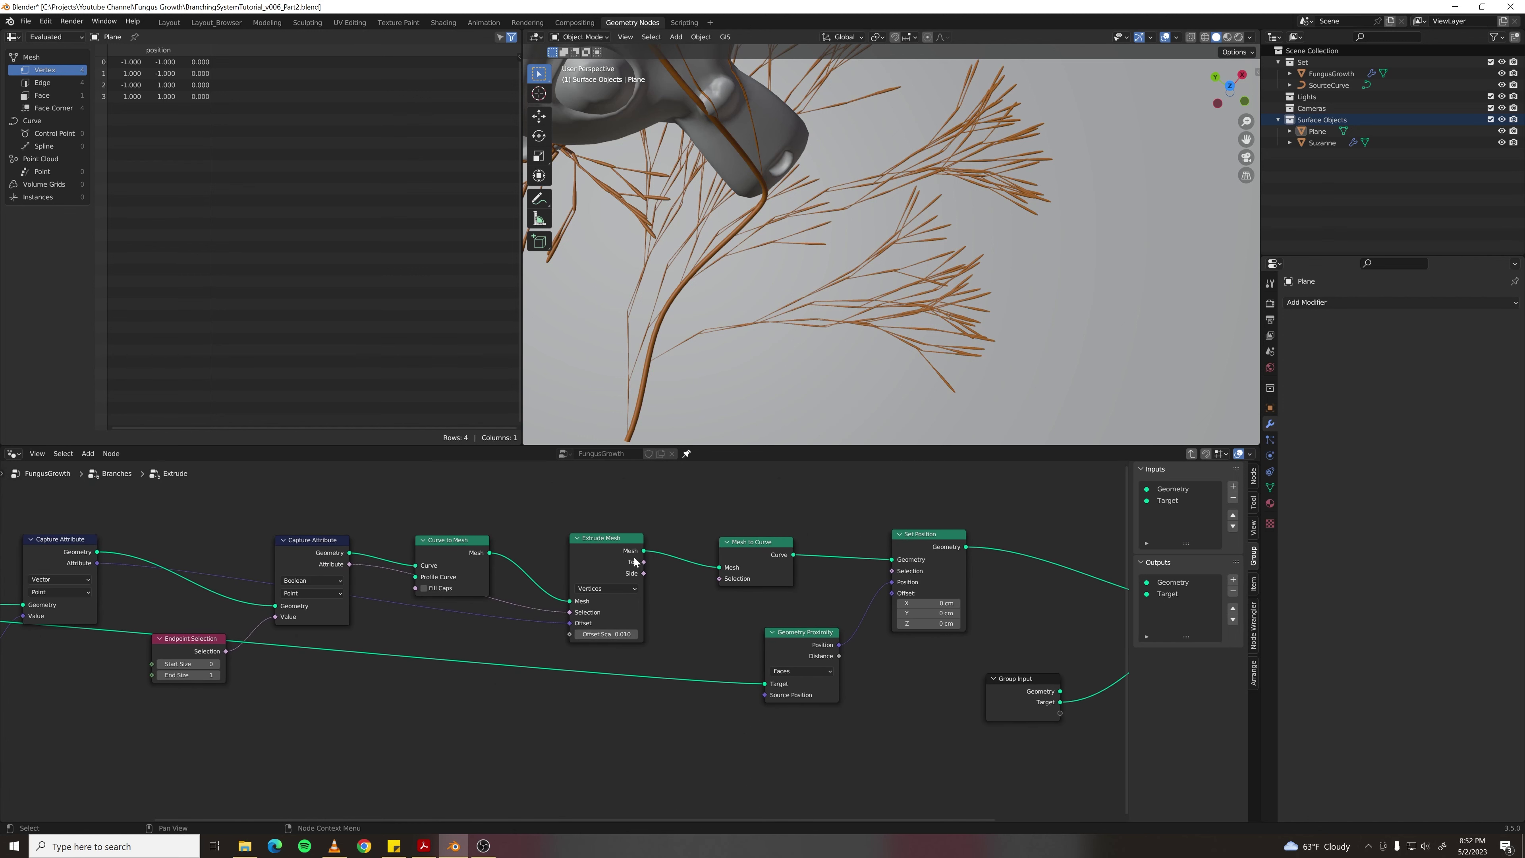
pyautogui.scroll(-3, 567, 637)
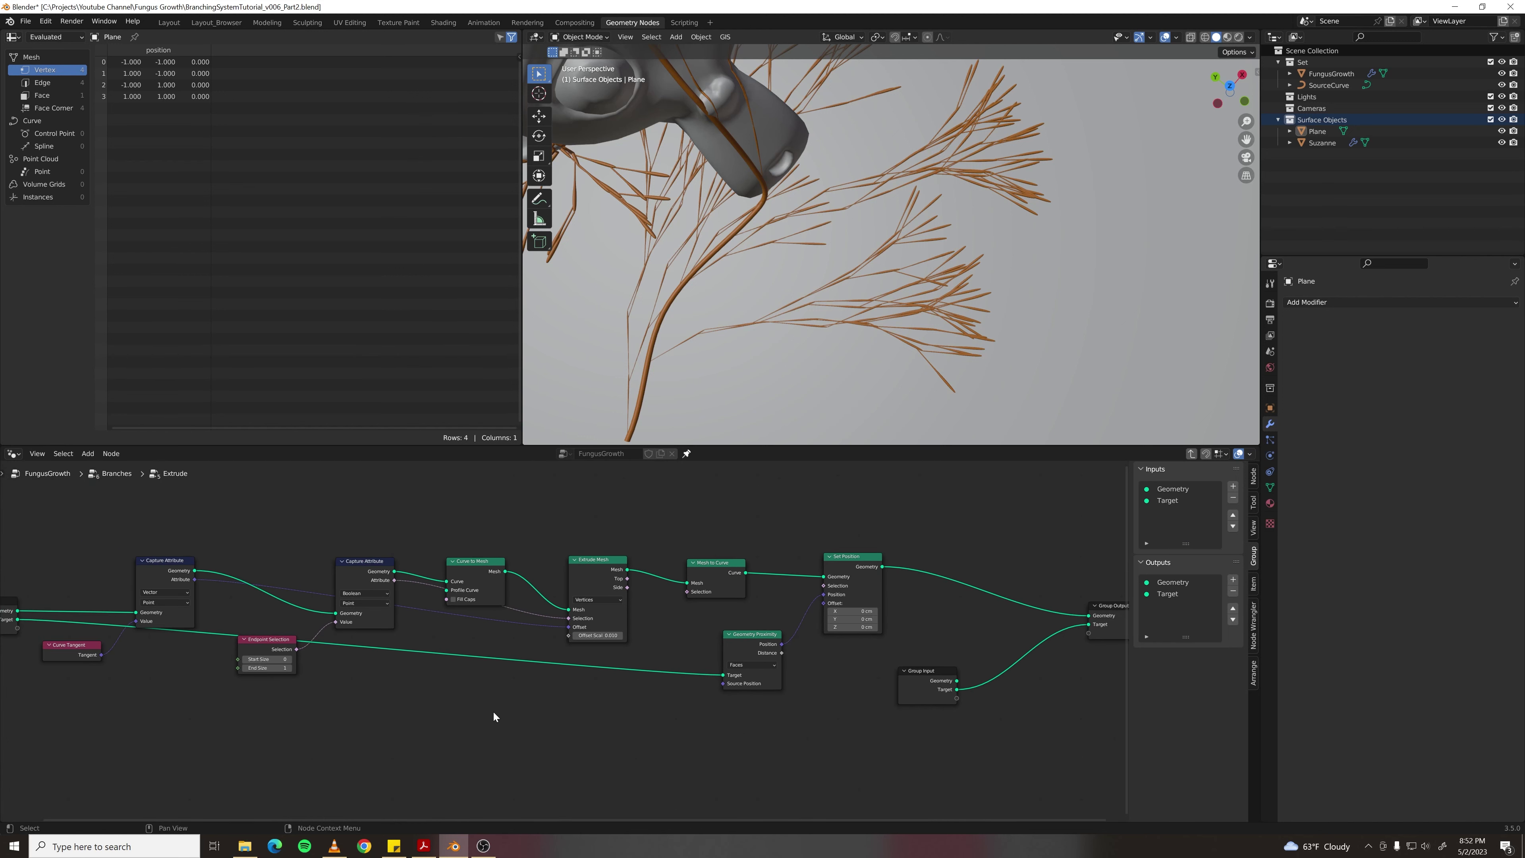
pyautogui.moveTo(494, 714); pyautogui.dragTo(707, 668, button='middle')
pyautogui.scroll(-1, 385, 638)
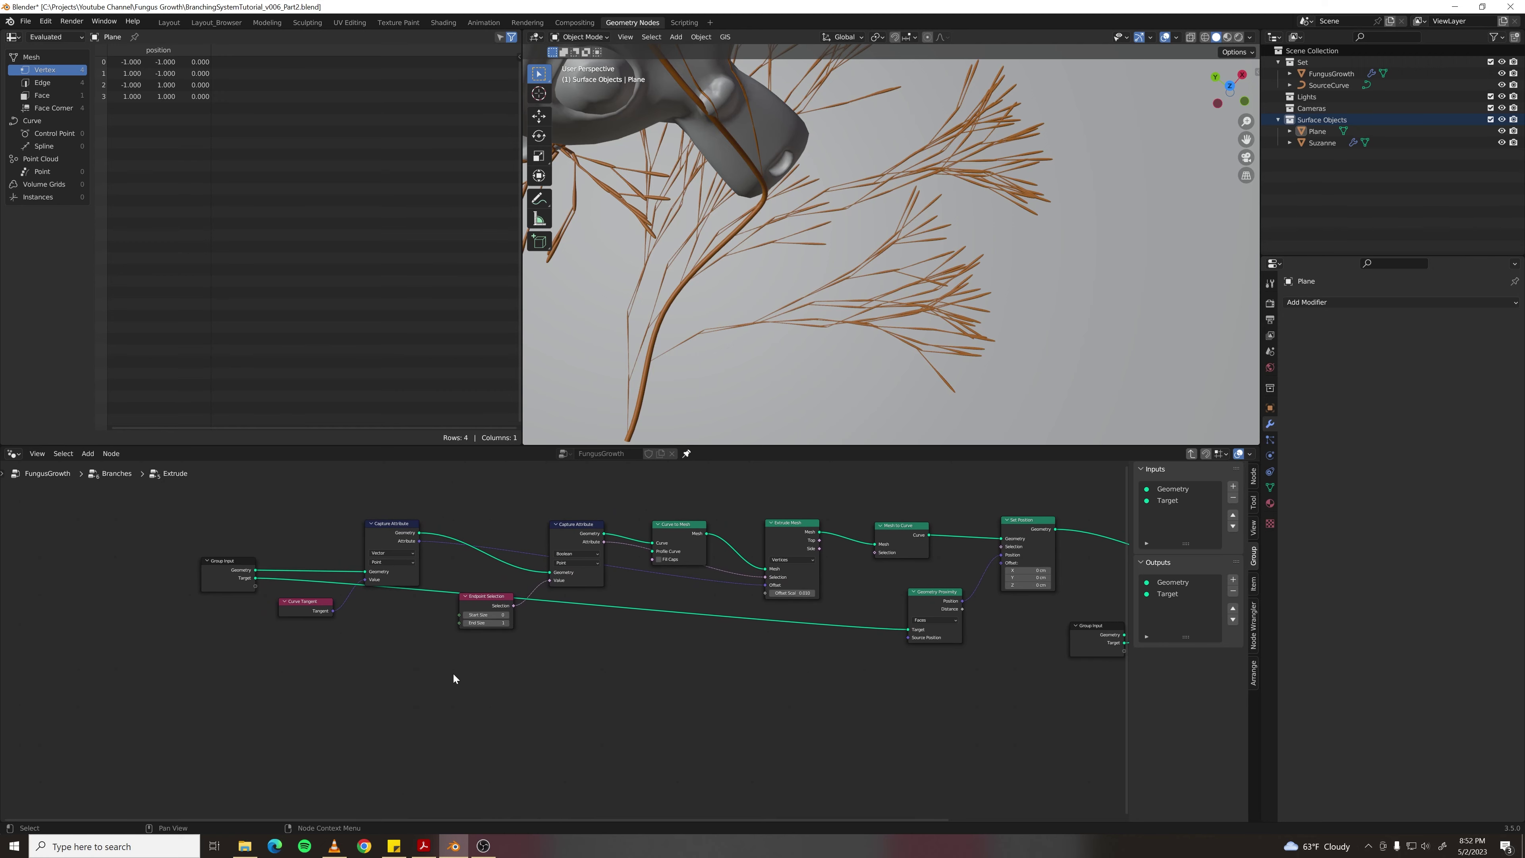
pyautogui.press('Tab')
pyautogui.press('Tab')
pyautogui.moveTo(766, 594); pyautogui.dragTo(255, 585)
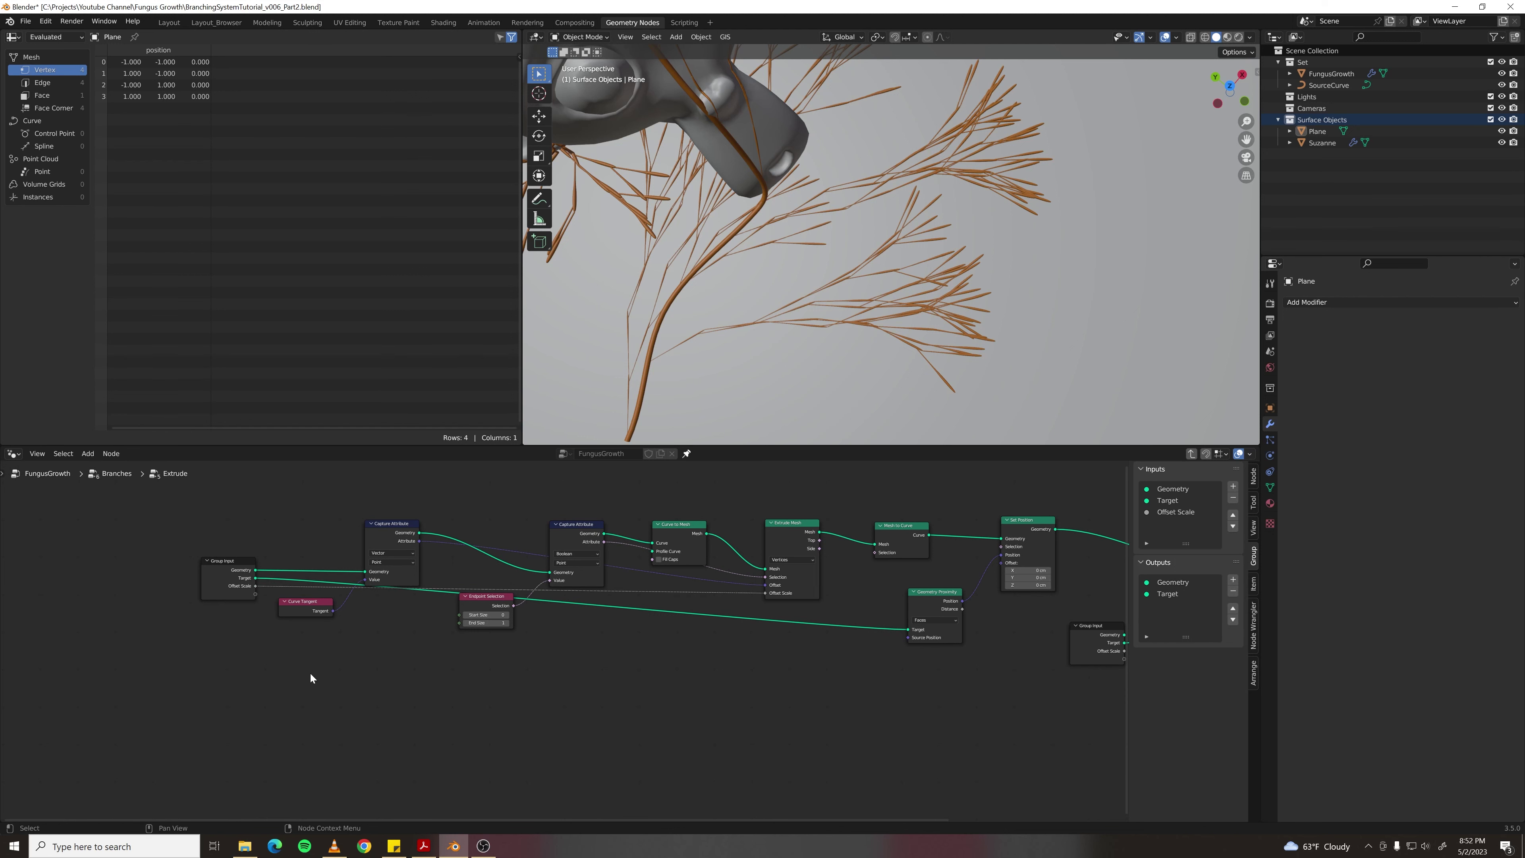
# - Check the Branch Length setting on the first Branches group in the FungusGrowth tree, and reopen that group
pyautogui.press('Tab')
pyautogui.moveTo(310, 644); pyautogui.dragTo(823, 621, button='middle')
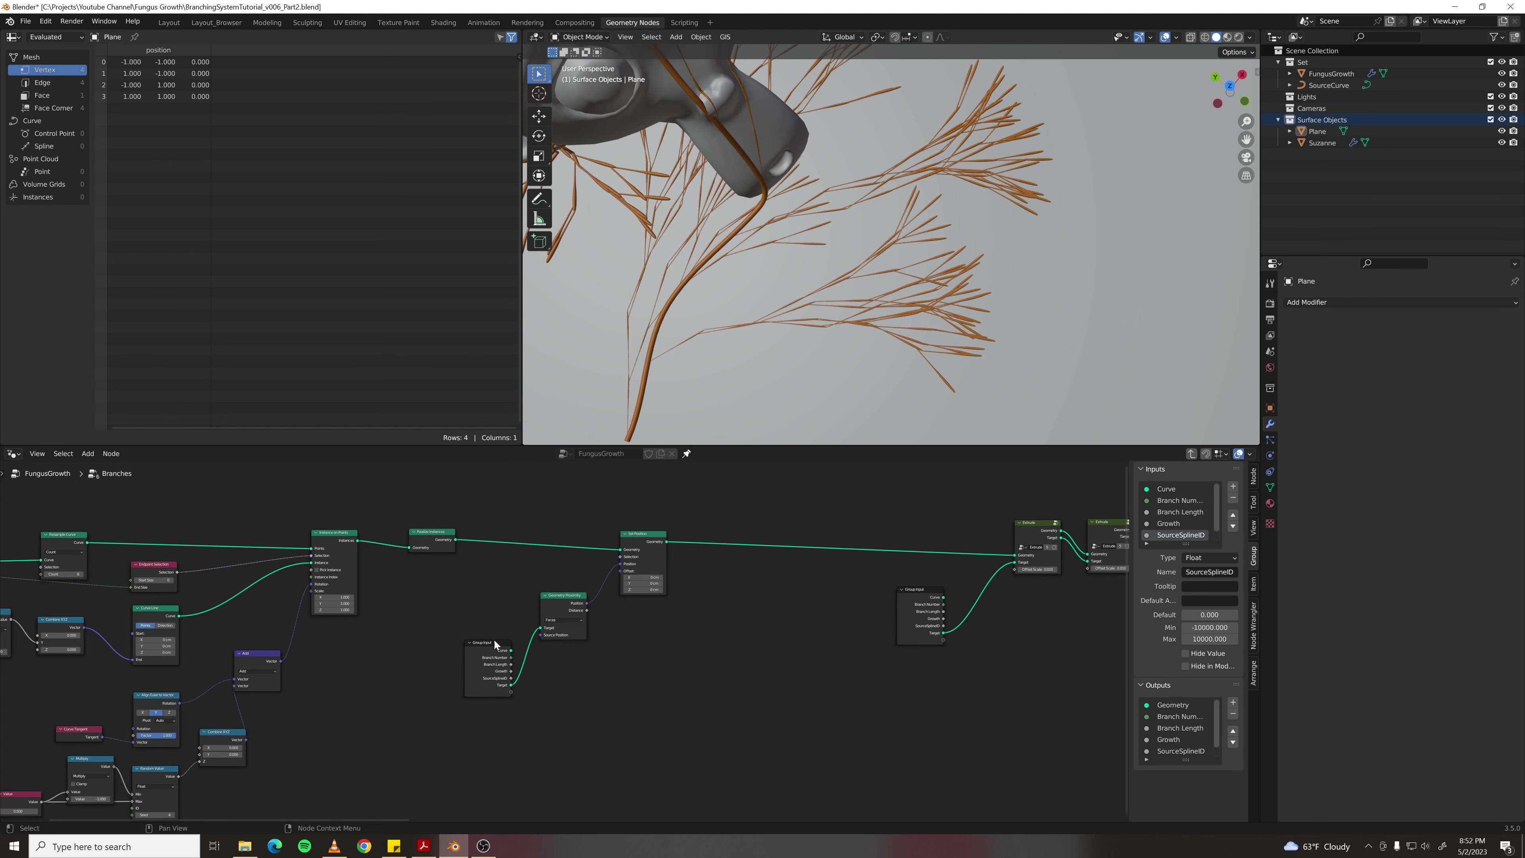
pyautogui.scroll(-4, 493, 640)
pyautogui.moveTo(494, 639); pyautogui.dragTo(667, 602, button='middle')
pyautogui.click(217, 573)
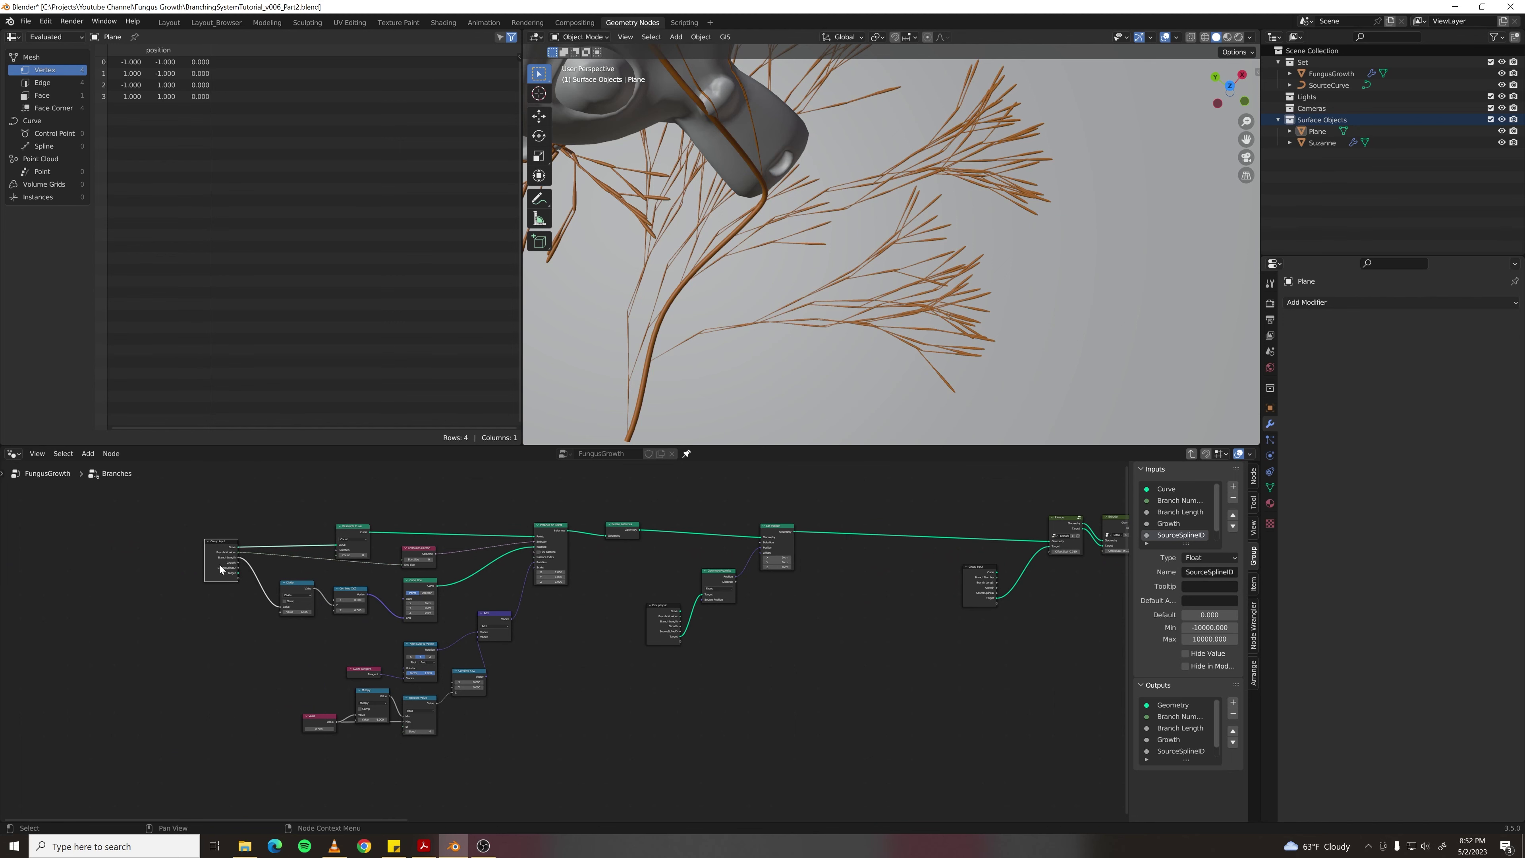
pyautogui.press('Tab')
pyautogui.scroll(5, 397, 684)
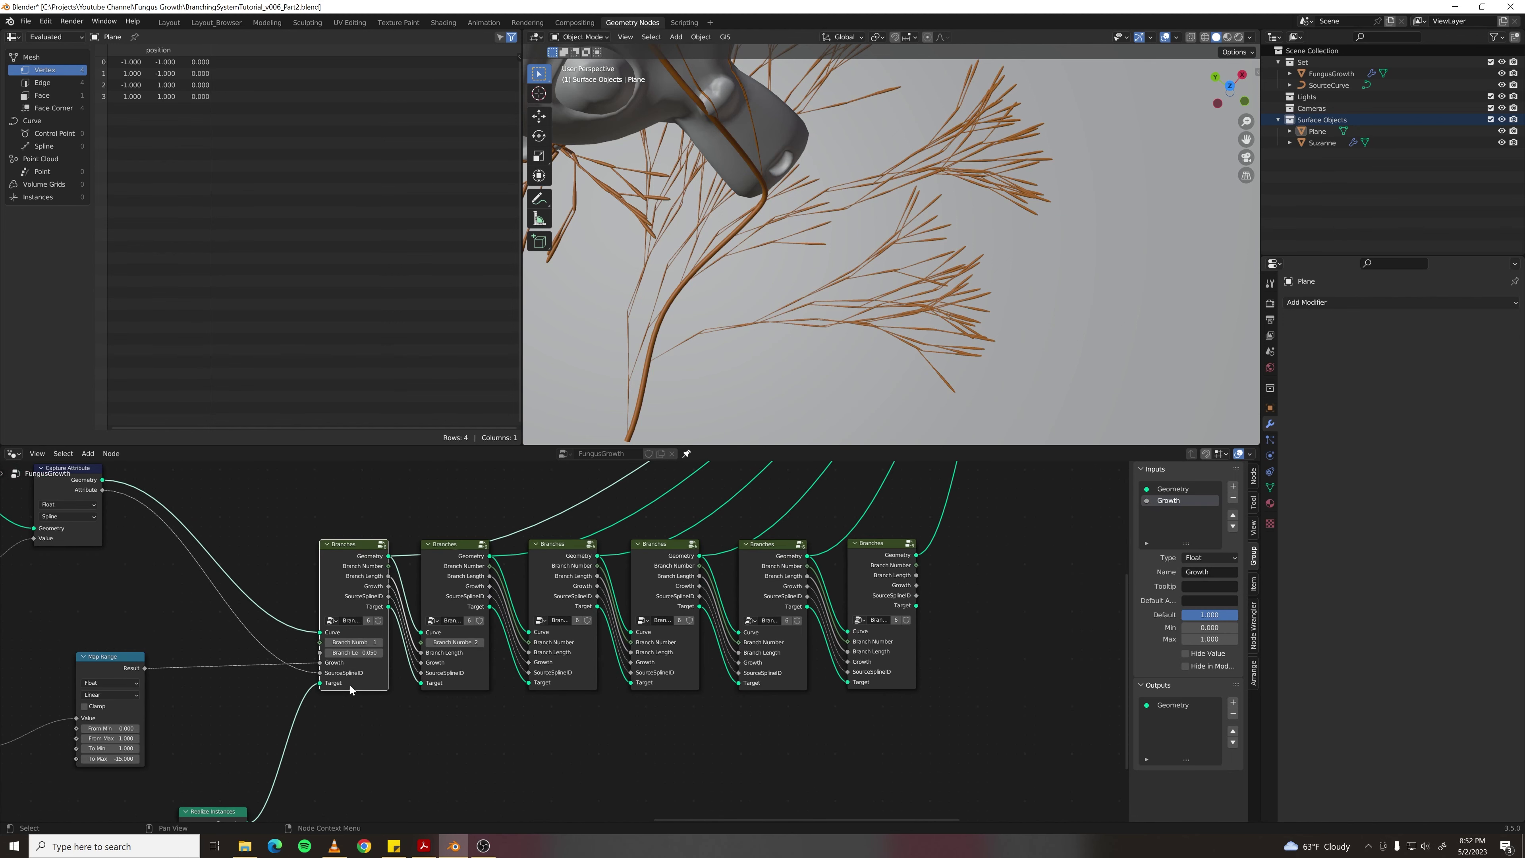
pyautogui.press('Tab')
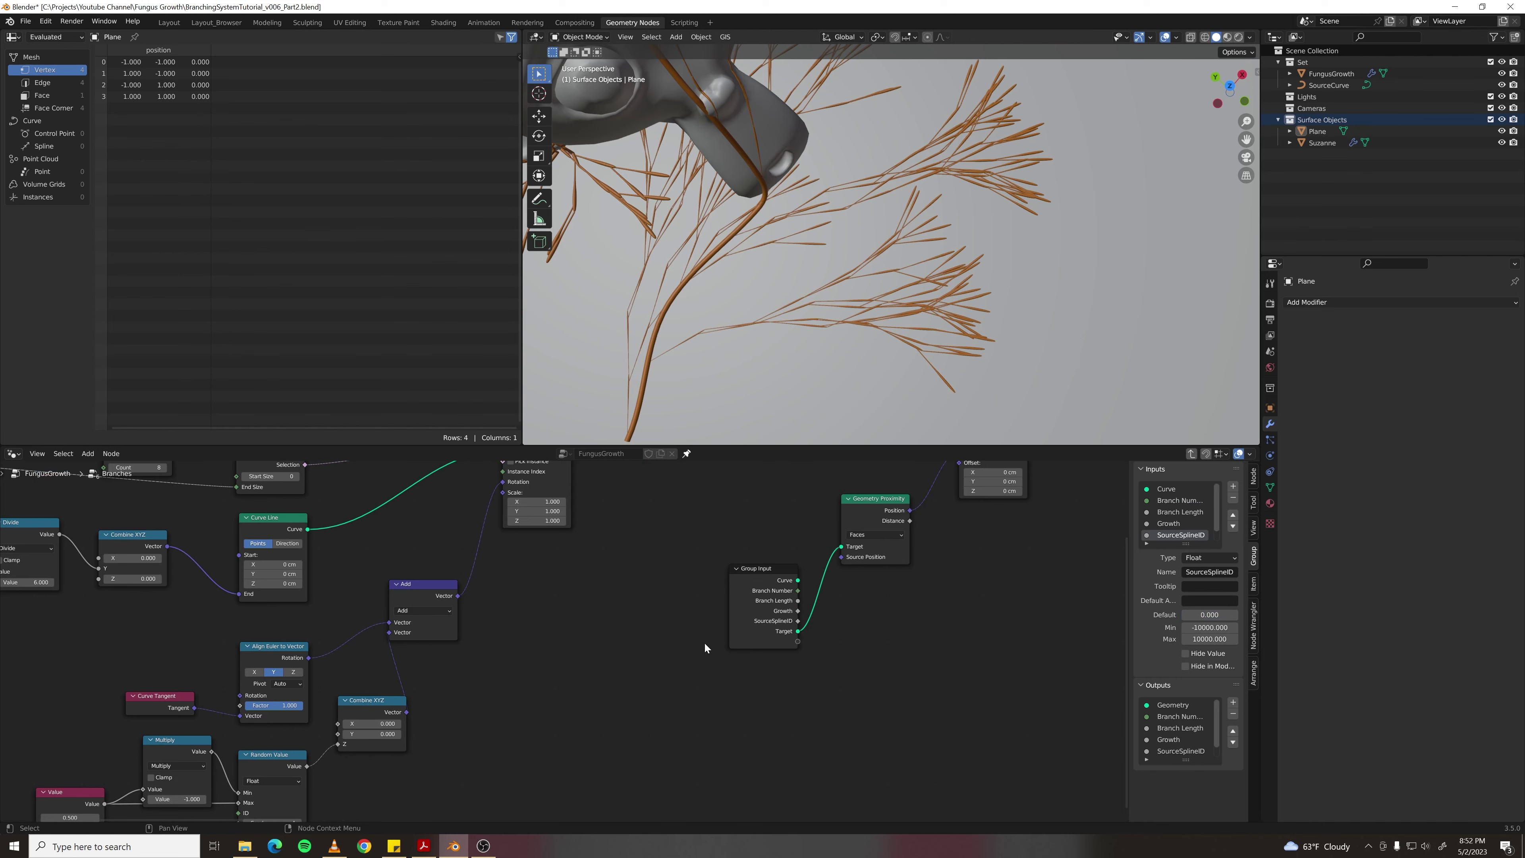
# - Add a Math node to the Branch Length output of the Group Input beside the Extrude chain, and set it to Divide
pyautogui.moveTo(867, 626); pyautogui.dragTo(555, 669, button='middle')
pyautogui.moveTo(790, 632); pyautogui.dragTo(252, 697, button='middle')
pyautogui.scroll(8, 290, 694)
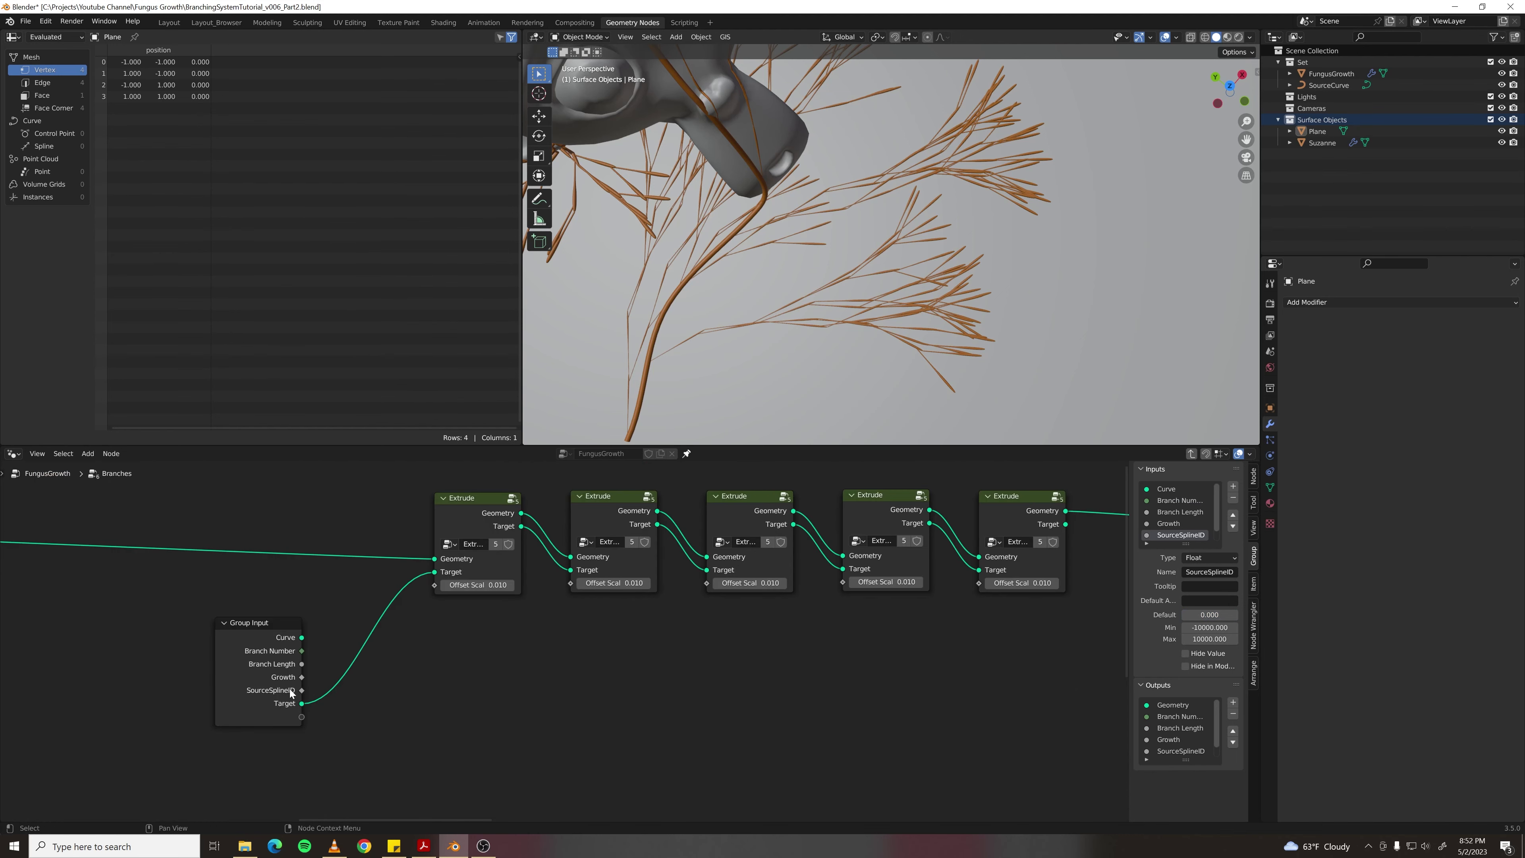
pyautogui.moveTo(303, 664); pyautogui.dragTo(353, 610)
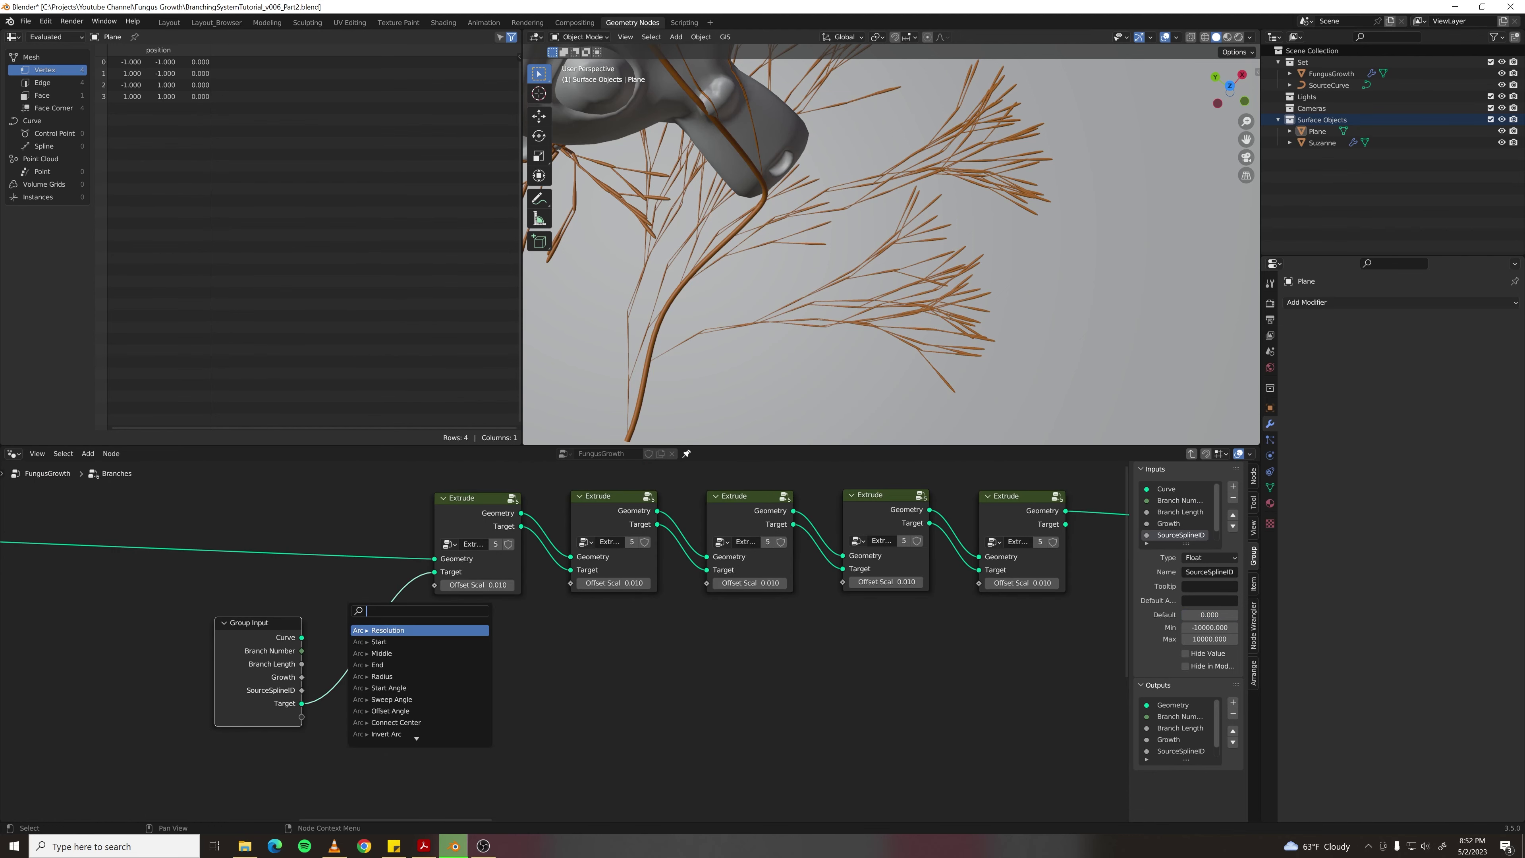
pyautogui.write('math')
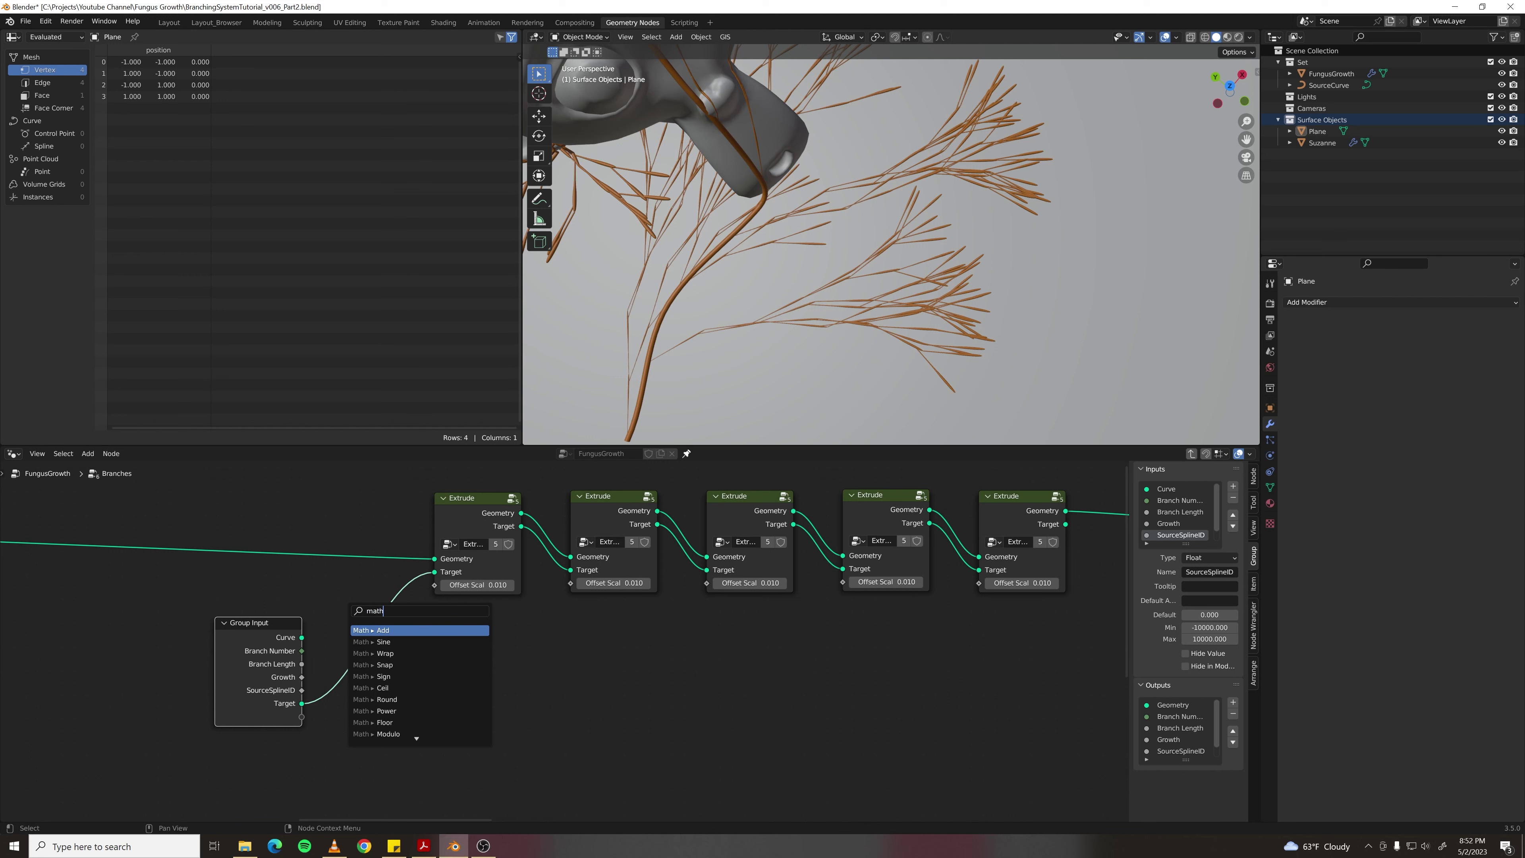
pyautogui.press('Return')
pyautogui.click(378, 655)
pyautogui.click(378, 530)
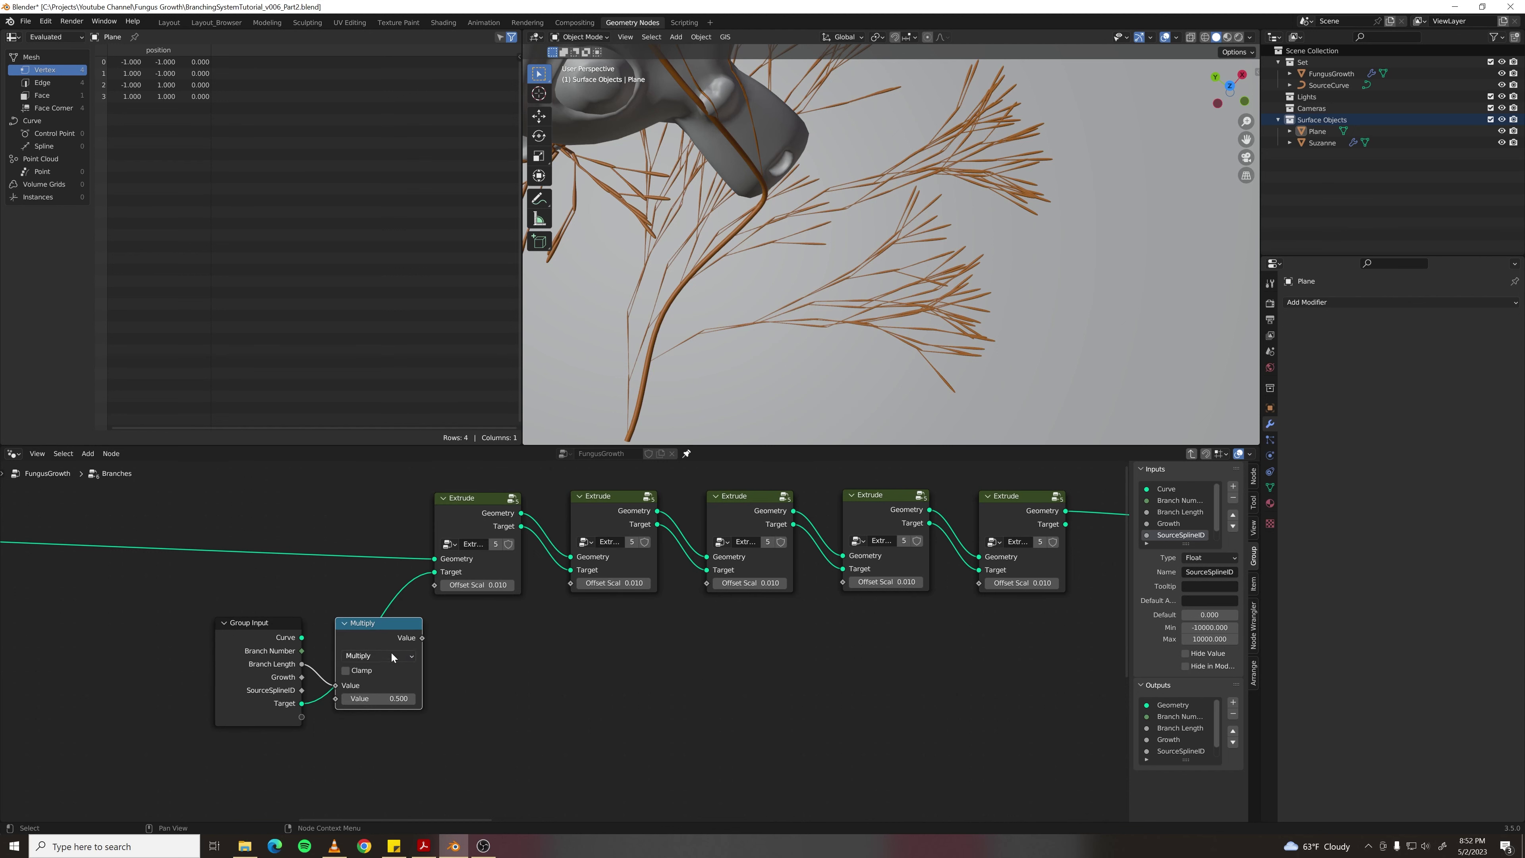
pyautogui.click(391, 656)
pyautogui.click(377, 533)
# - Set the Divide node's divisor to 5 and connect its result to the first Extrude group's Offset Scale
pyautogui.click(378, 698)
pyautogui.write('5')
pyautogui.press('Return')
pyautogui.moveTo(422, 638); pyautogui.dragTo(434, 584)
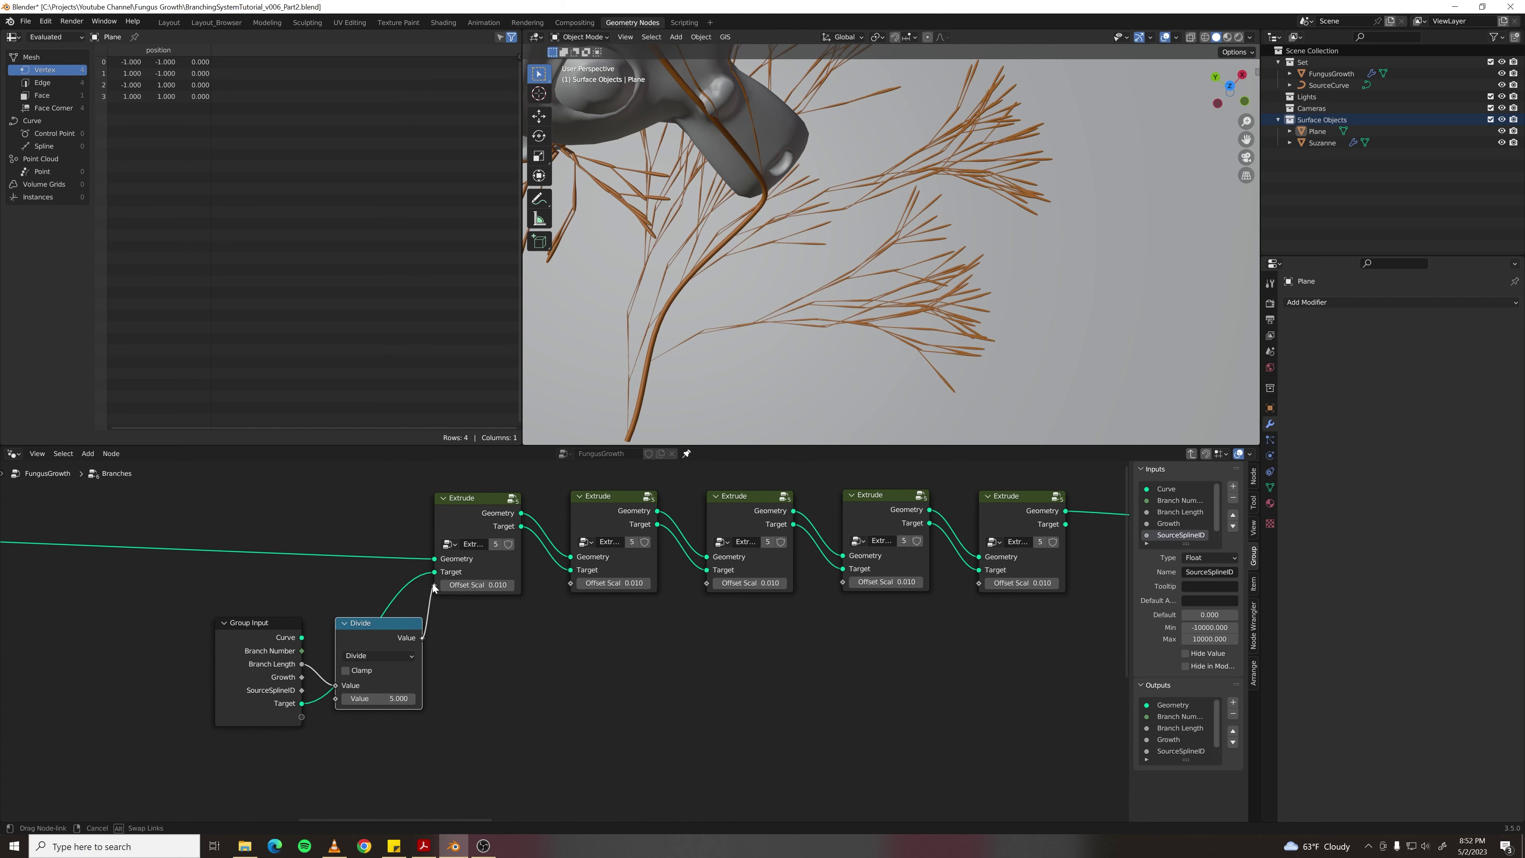
# - Inside the Extrude group, connect the Group Input's Offset Scale to a new Group Output socket, and return to the Branches group
pyautogui.press('Tab')
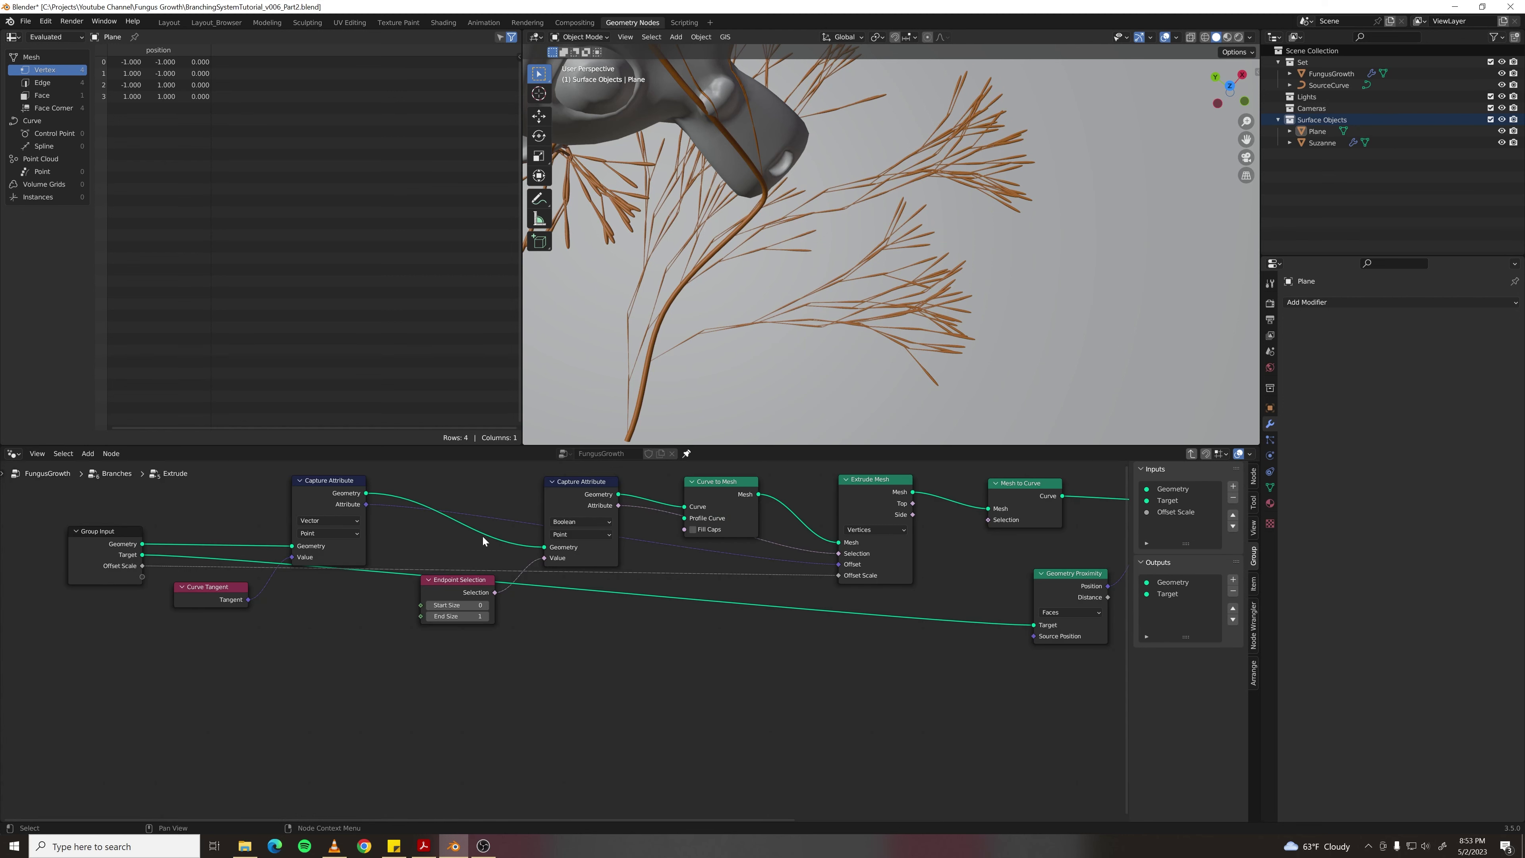
pyautogui.scroll(-4, 283, 609)
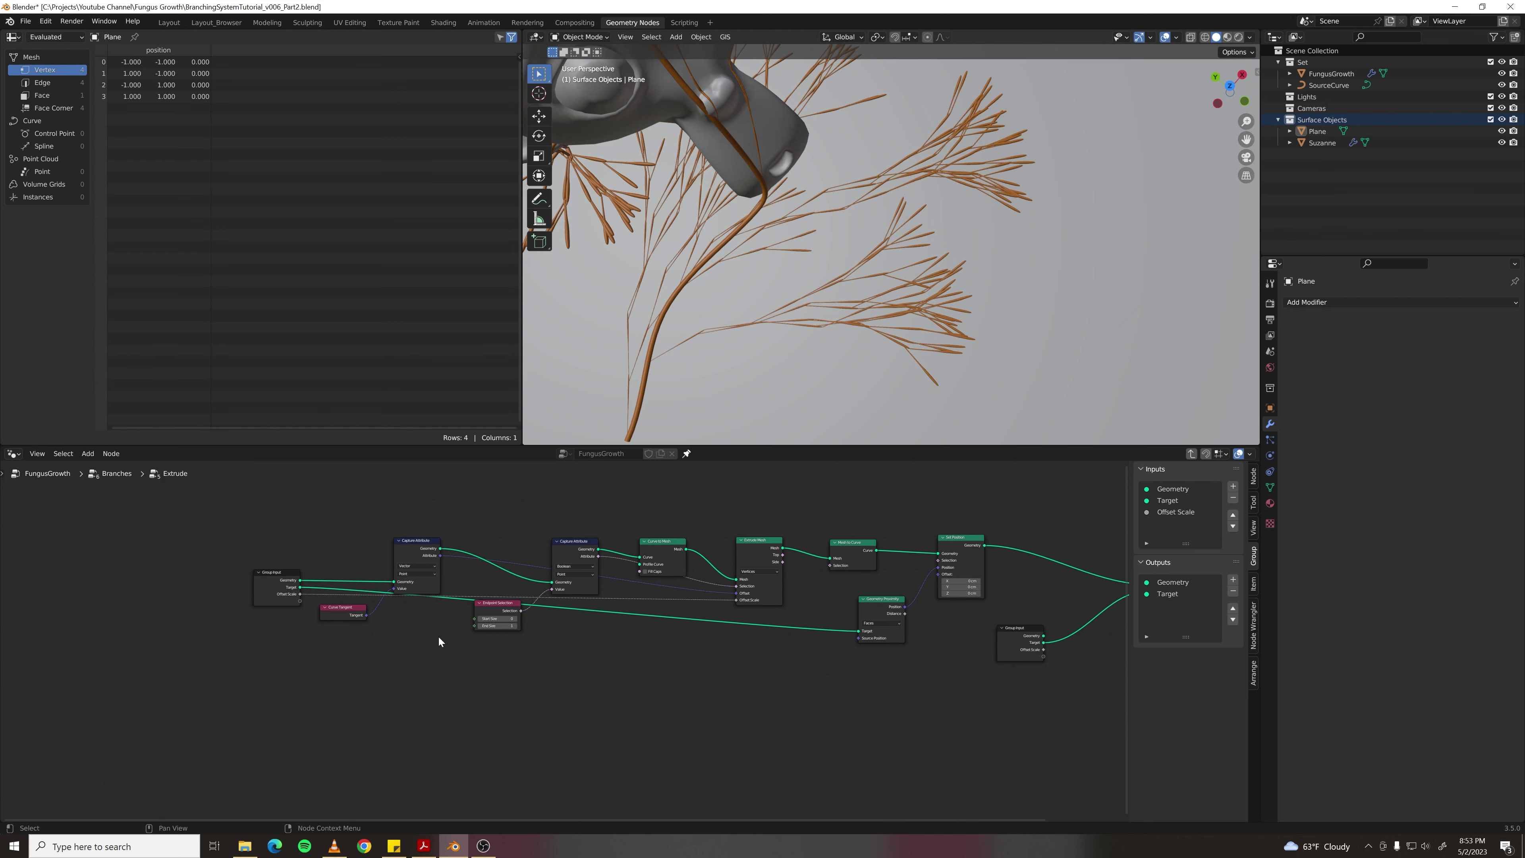
pyautogui.moveTo(658, 637); pyautogui.dragTo(90, 618, button='middle')
pyautogui.scroll(6, 421, 627)
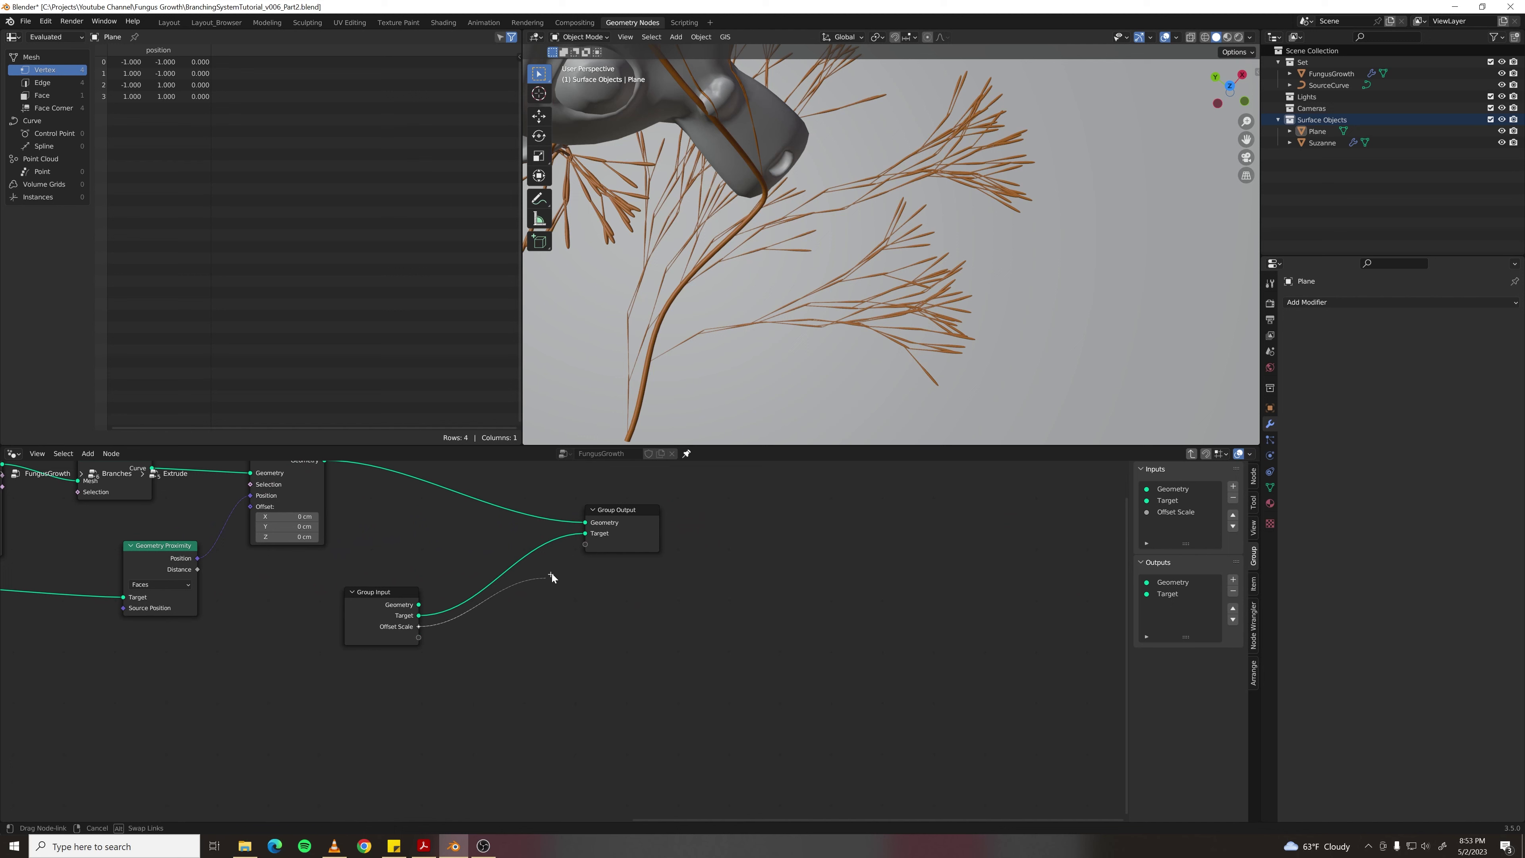
pyautogui.press('Tab')
# - Connect each Extrude group's Offset Scale output to the Offset Scale input of the following group along the whole five-group chain
pyautogui.moveTo(454, 568); pyautogui.dragTo(496, 619)
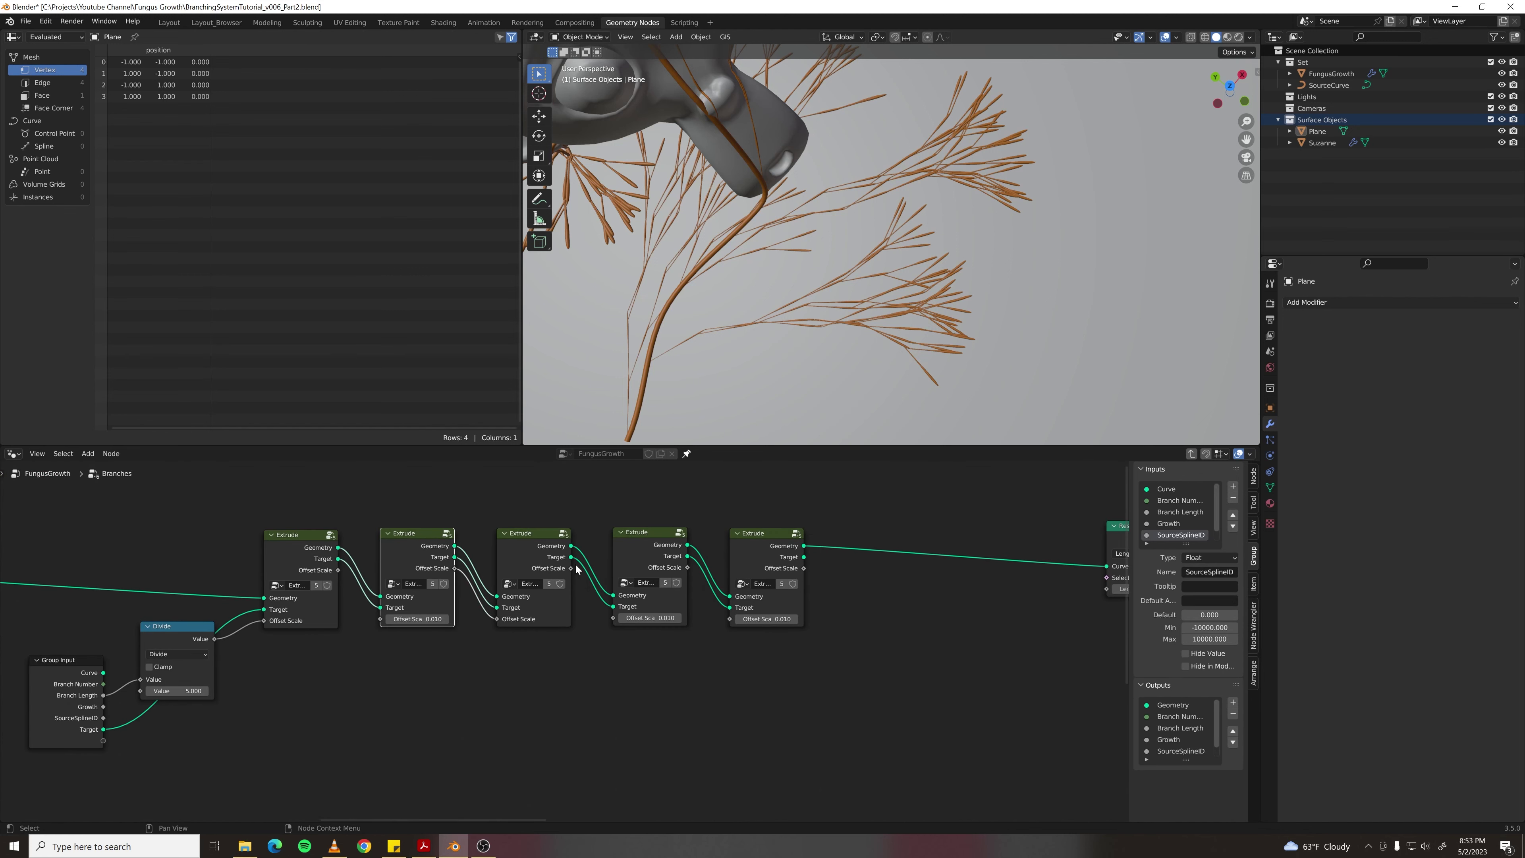
pyautogui.moveTo(570, 568); pyautogui.dragTo(614, 618)
pyautogui.moveTo(688, 567); pyautogui.dragTo(730, 619)
pyautogui.moveTo(338, 570); pyautogui.dragTo(380, 619)
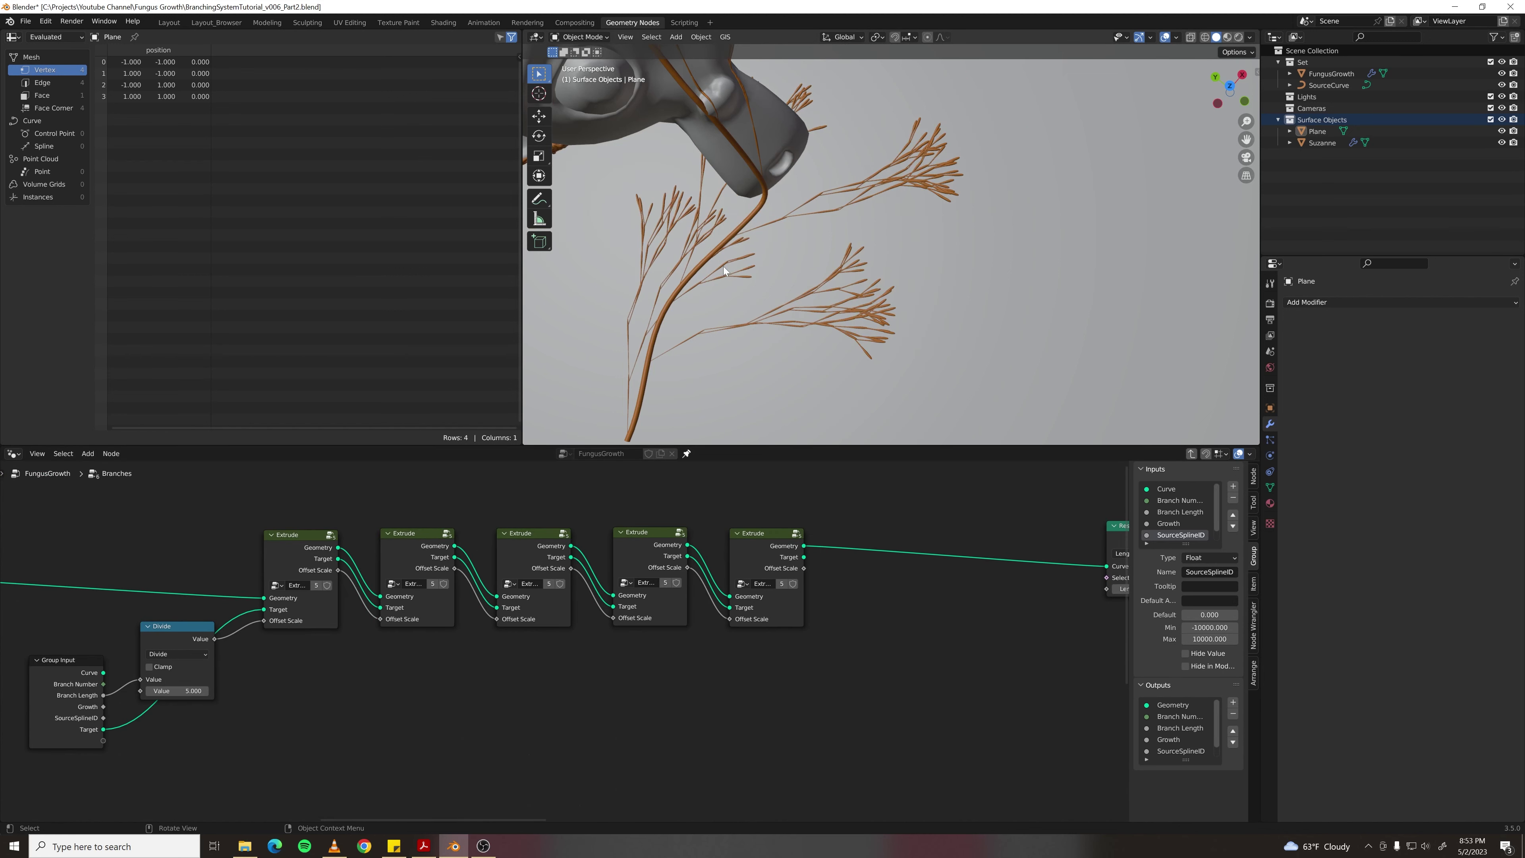
pyautogui.moveTo(765, 332); pyautogui.dragTo(779, 316, button='middle')
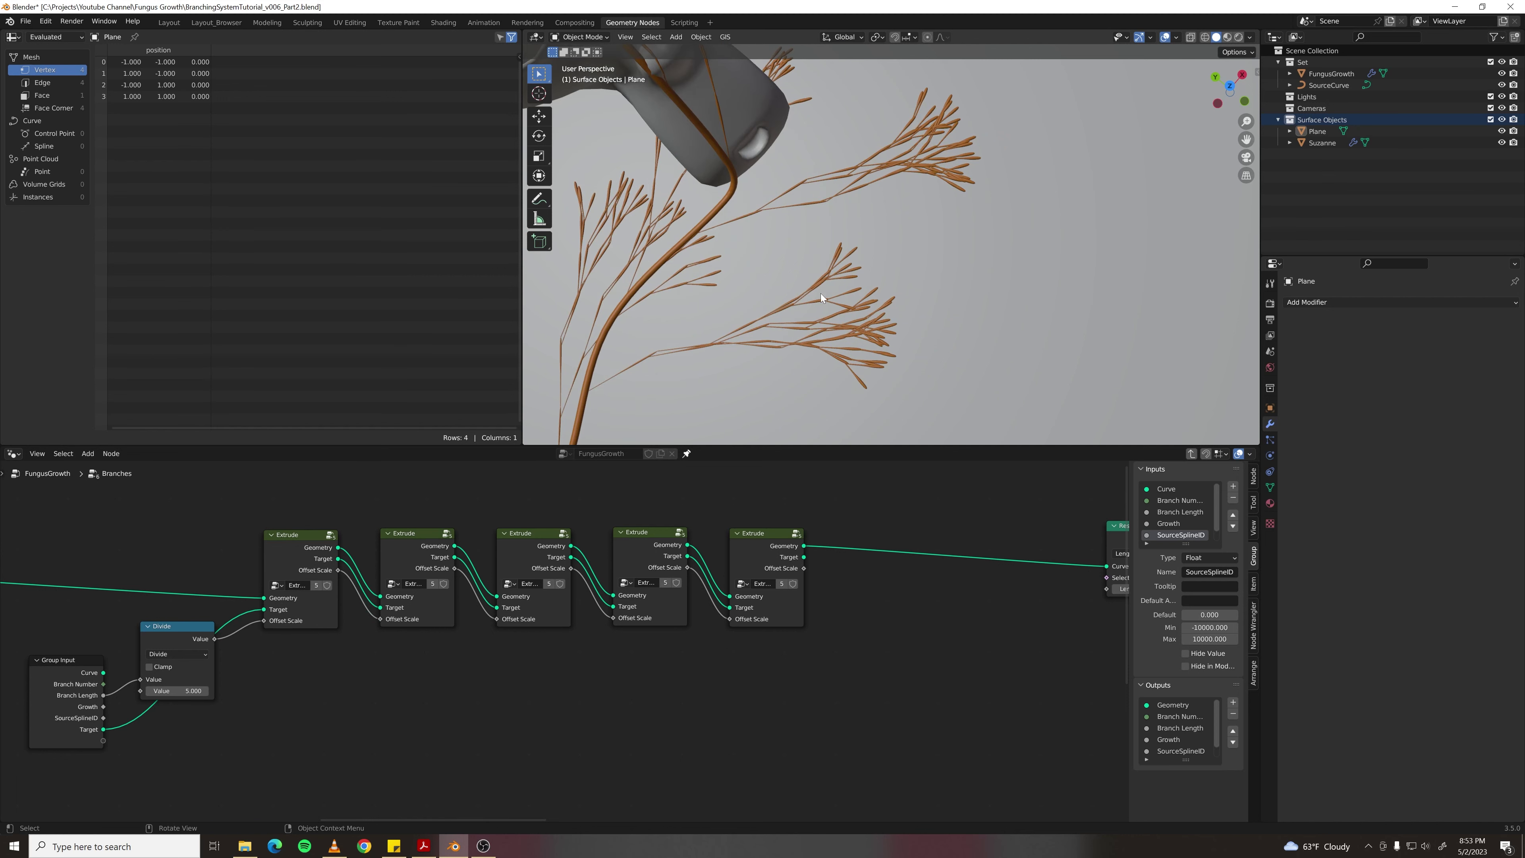
pyautogui.moveTo(900, 248); pyautogui.dragTo(757, 277, button='middle')
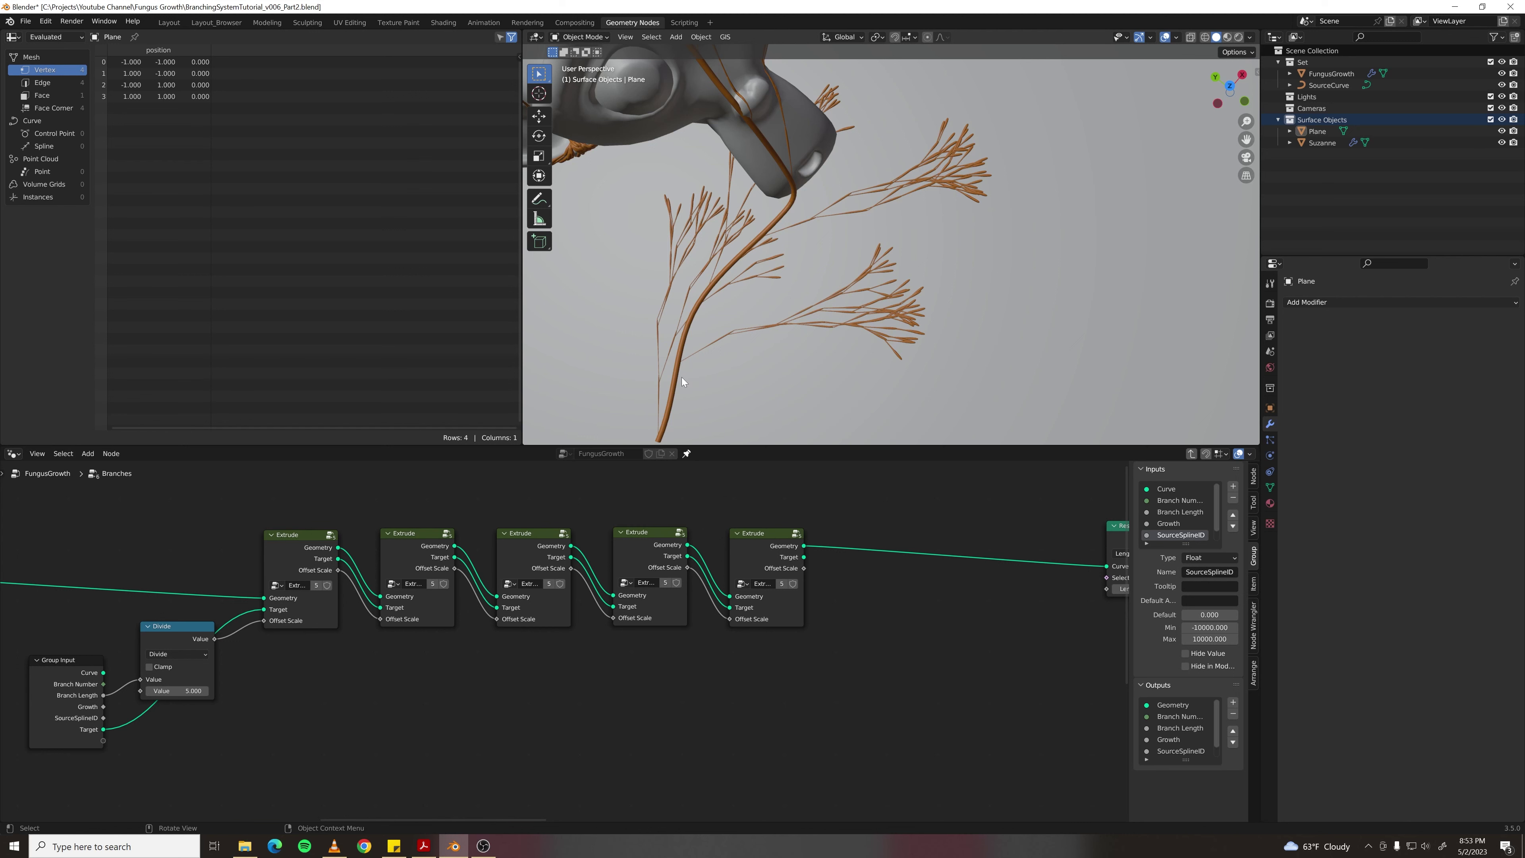
pyautogui.scroll(2, 681, 376)
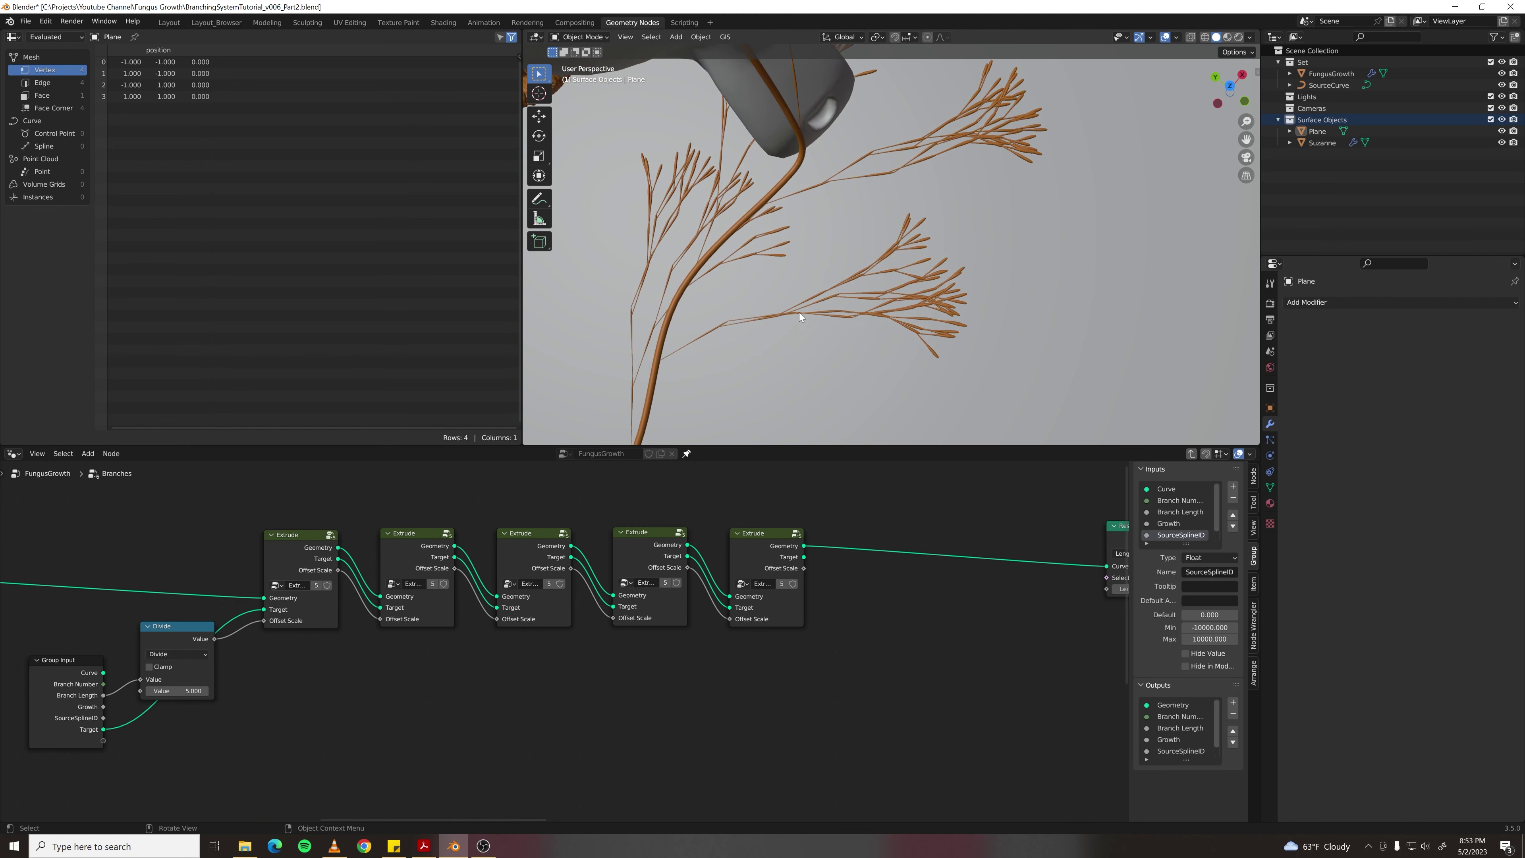
# - Open the first Extrude group and move the Curve Tangent node down, well below the Group Input, to free space
pyautogui.click(286, 549)
pyautogui.press('Tab')
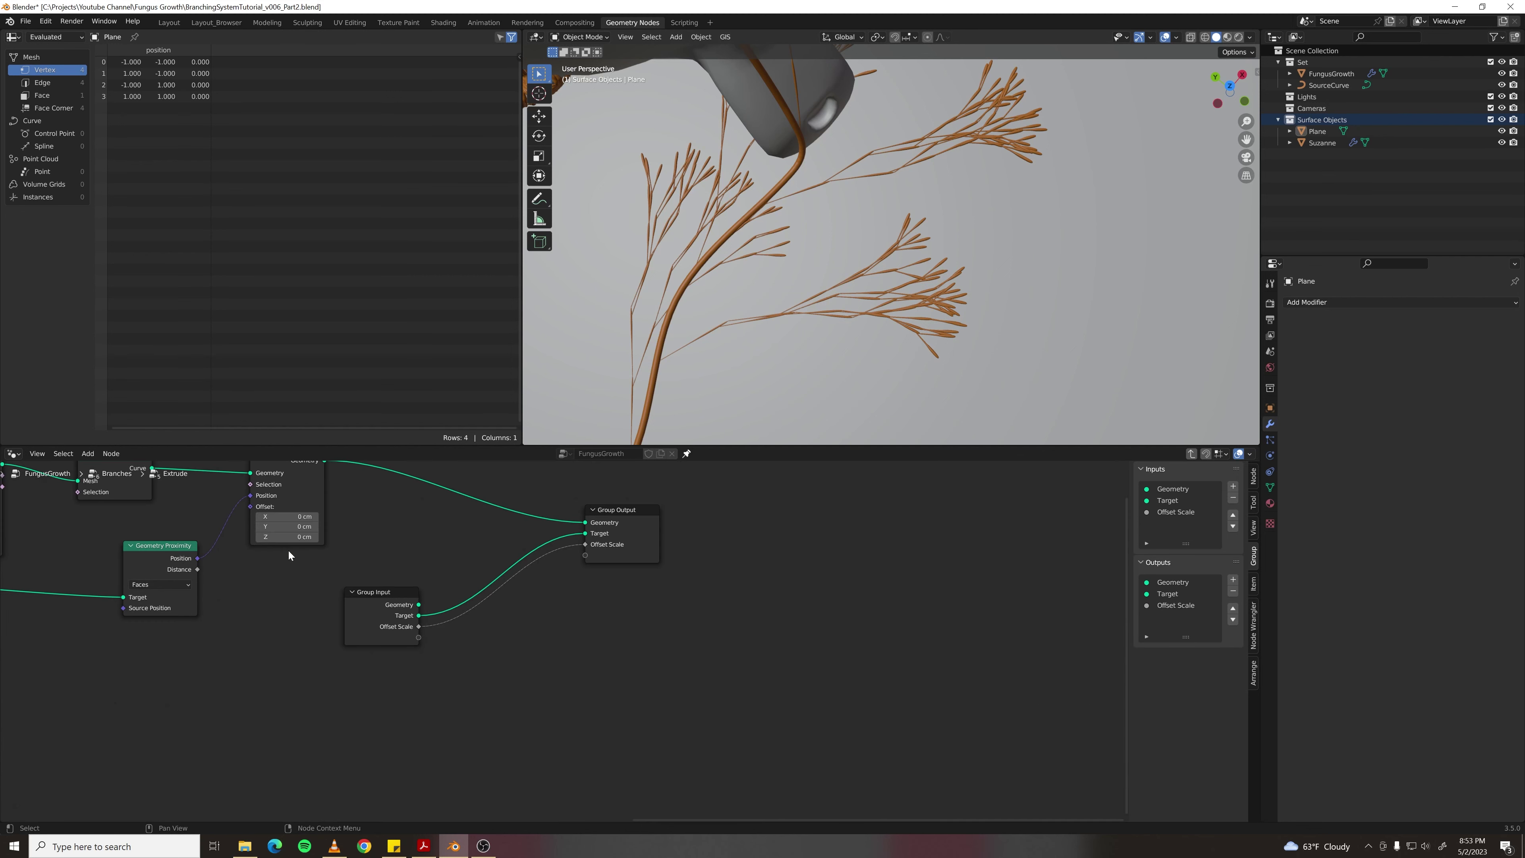
pyautogui.moveTo(296, 611); pyautogui.dragTo(698, 645, button='middle')
pyautogui.scroll(3, 559, 634)
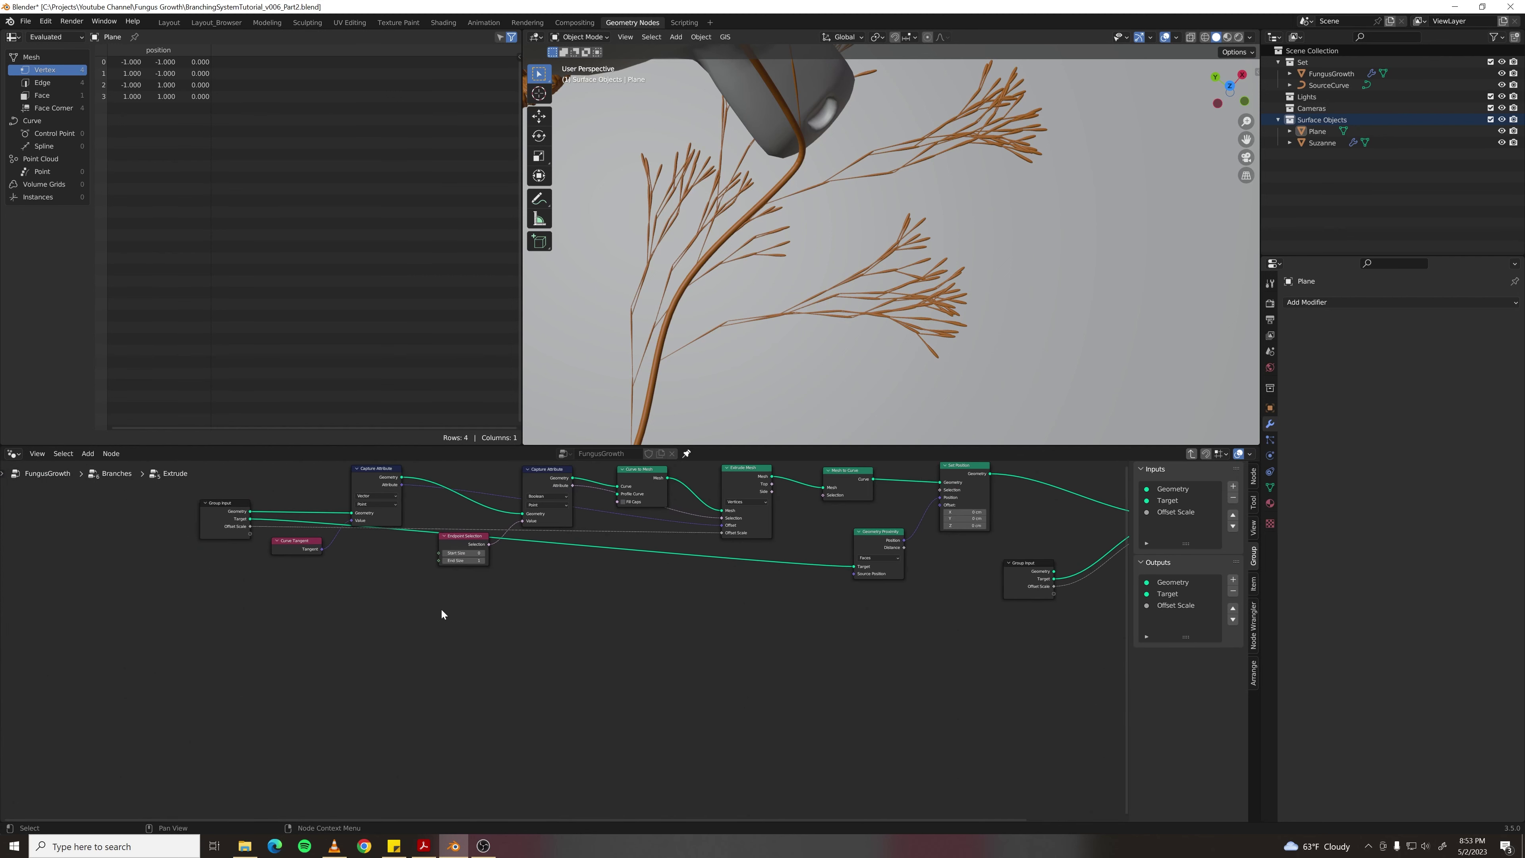
pyautogui.moveTo(345, 594); pyautogui.dragTo(429, 650, button='middle')
pyautogui.moveTo(383, 598); pyautogui.dragTo(305, 714)
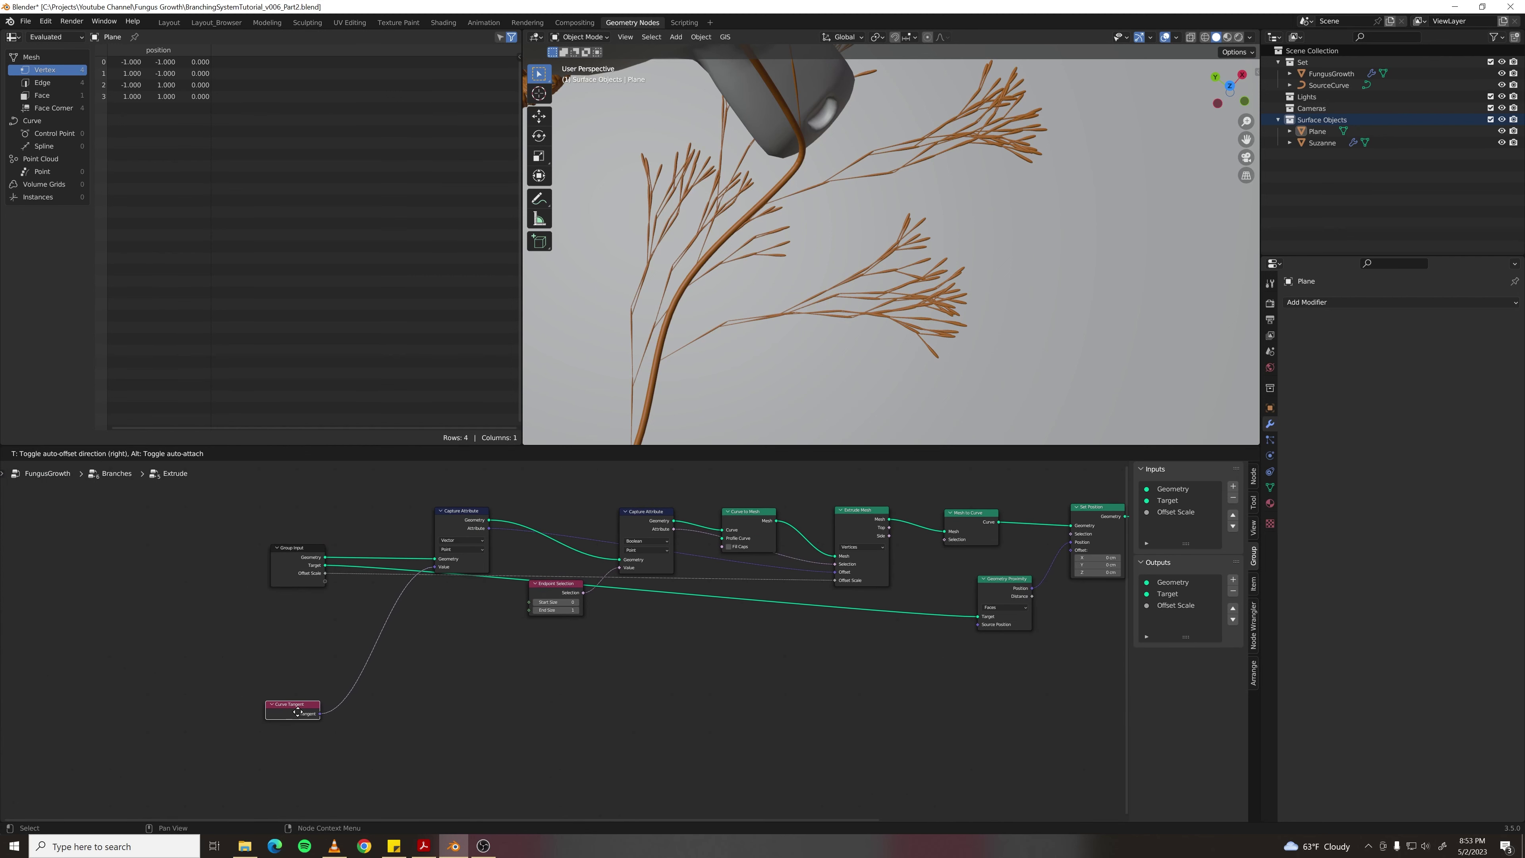
# - Add a Normal node below the Curve Tangent node inside the Extrude group
pyautogui.moveTo(470, 705); pyautogui.dragTo(604, 630, button='middle')
pyautogui.scroll(1, 498, 535)
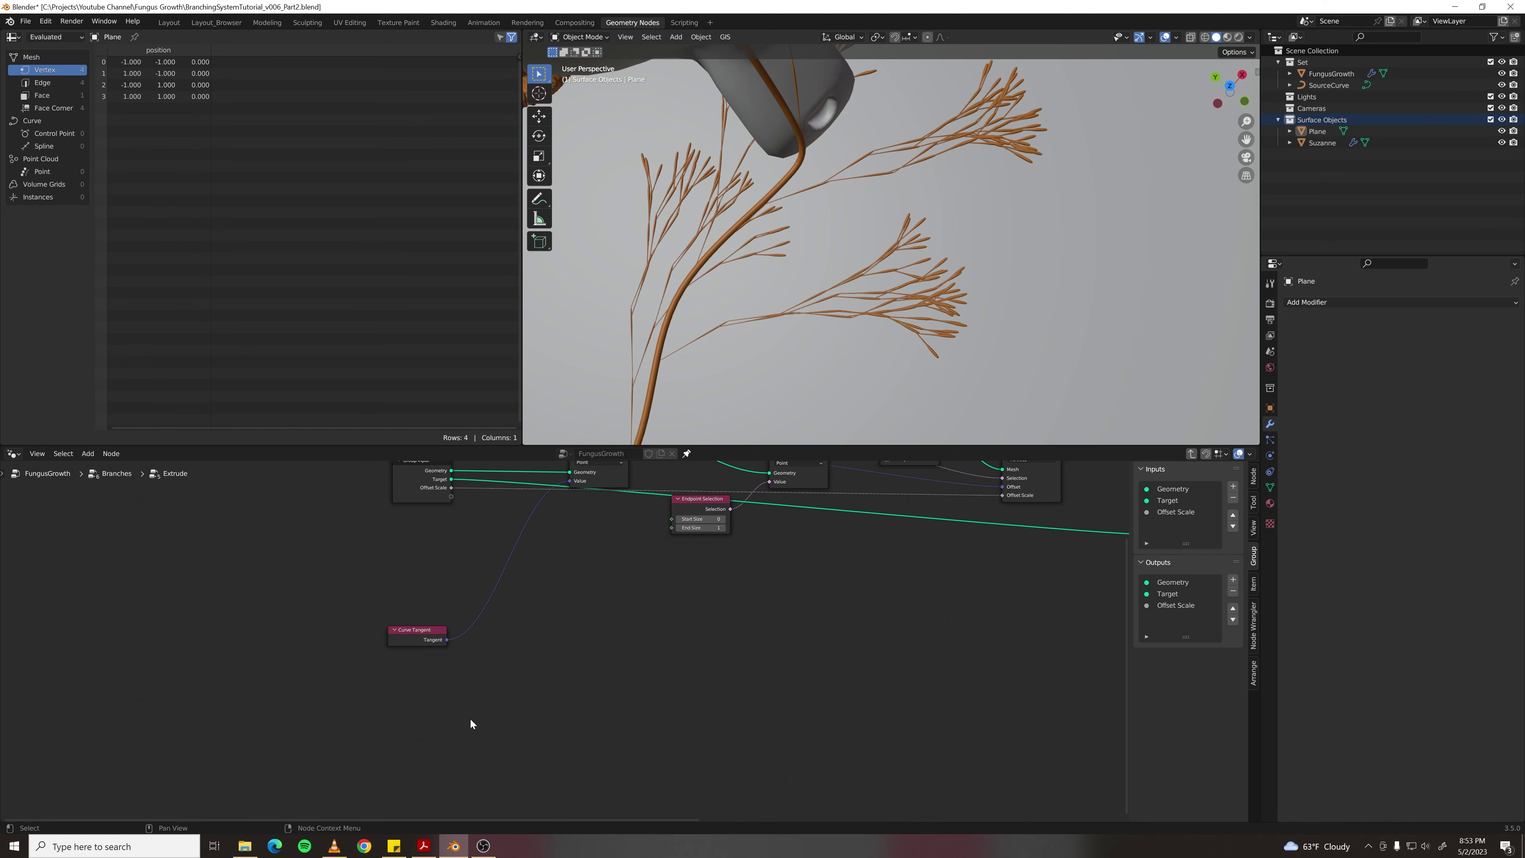
pyautogui.press('F3')
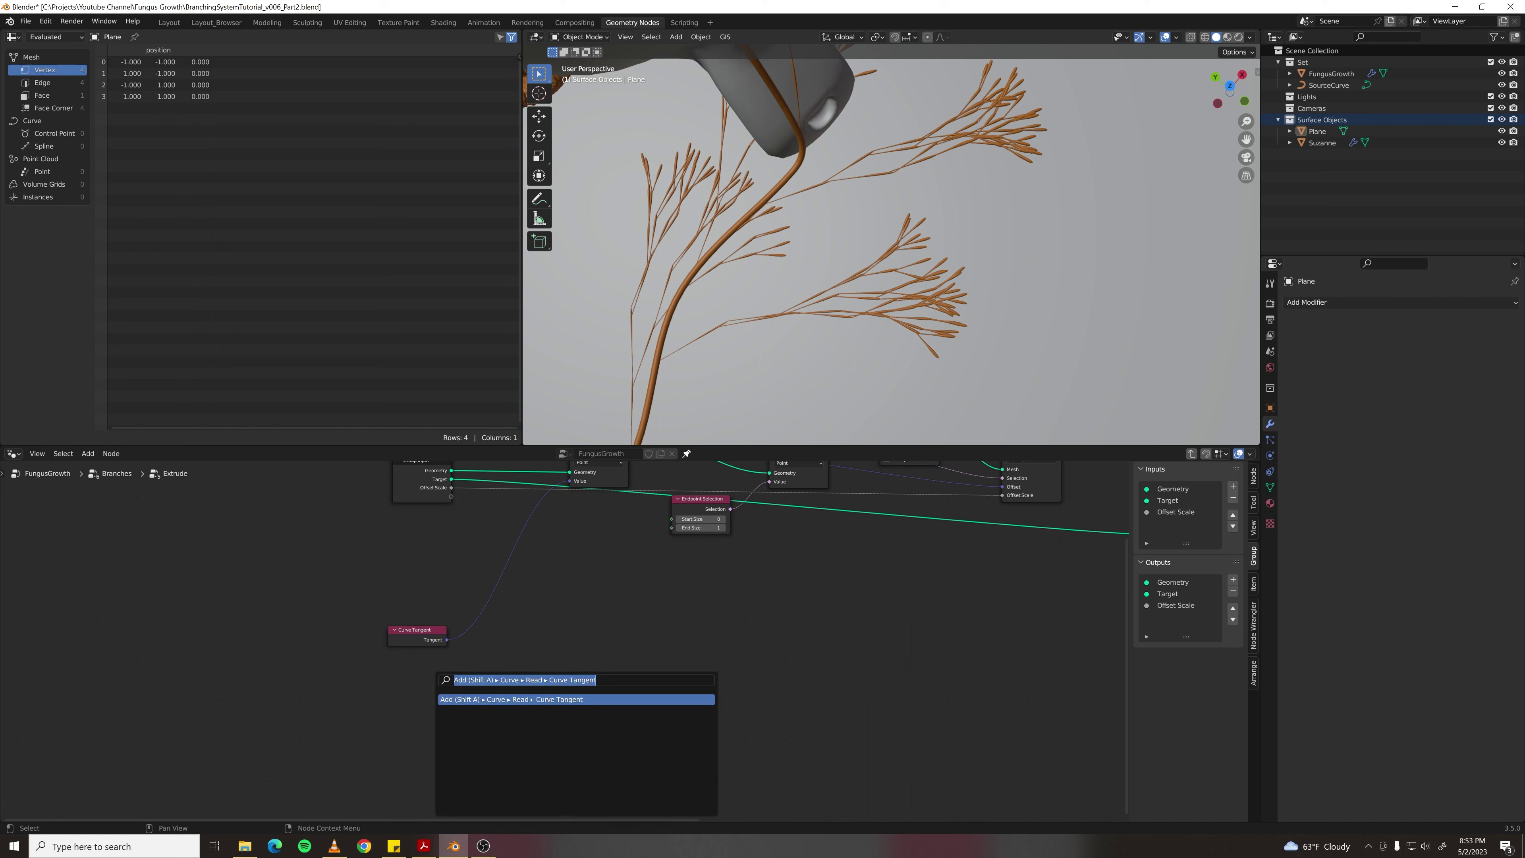
pyautogui.write('normal')
pyautogui.press('Return')
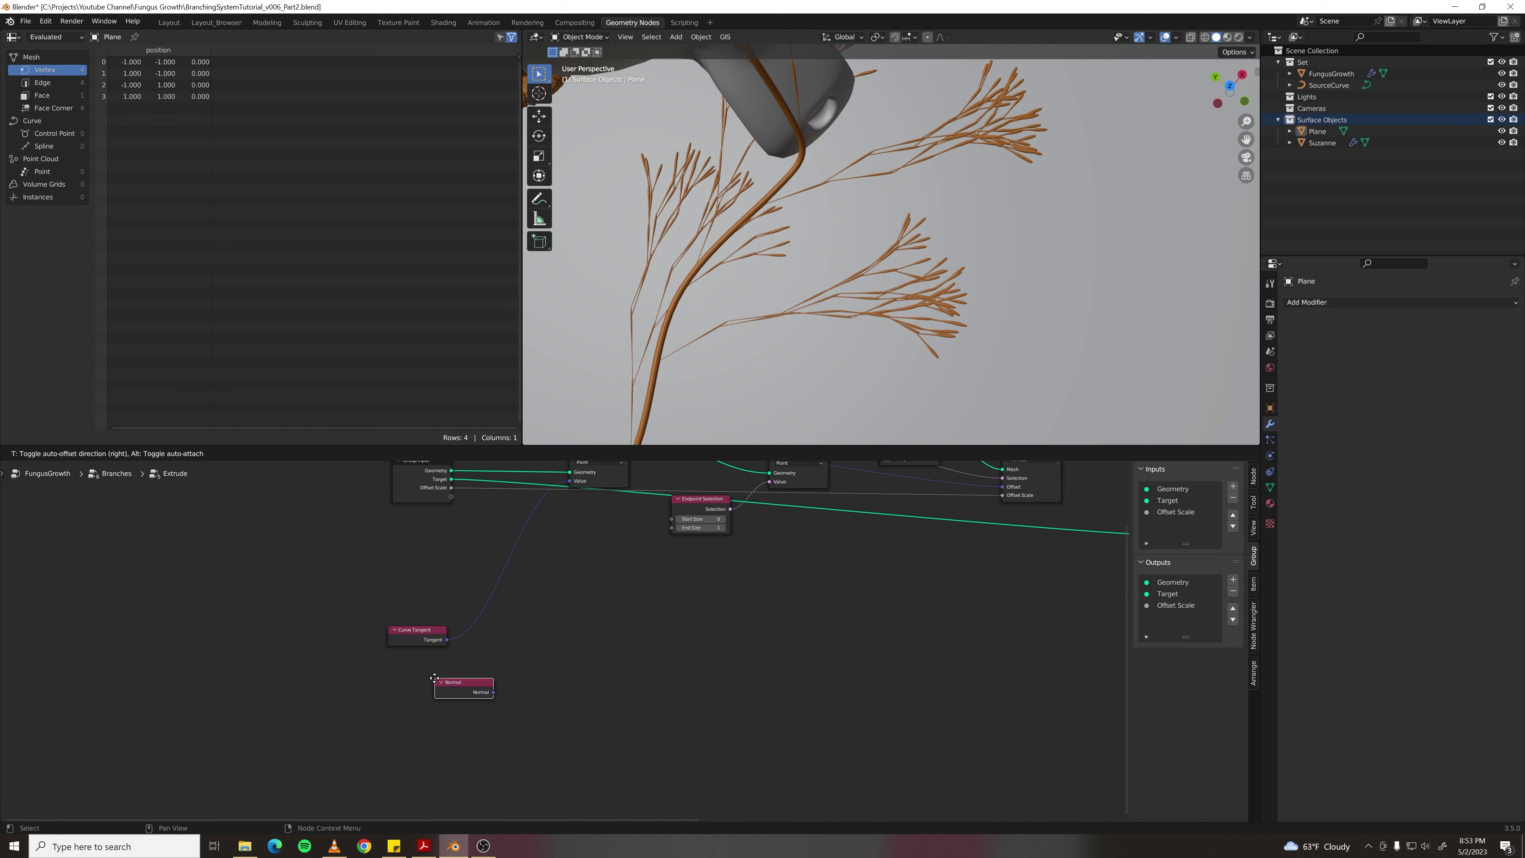
pyautogui.click(433, 703)
# - Sum the Curve Tangent and Normal outputs with a Vector Math Add node and connect the result to the first Capture Attribute's Value
pyautogui.moveTo(430, 757); pyautogui.dragTo(514, 645)
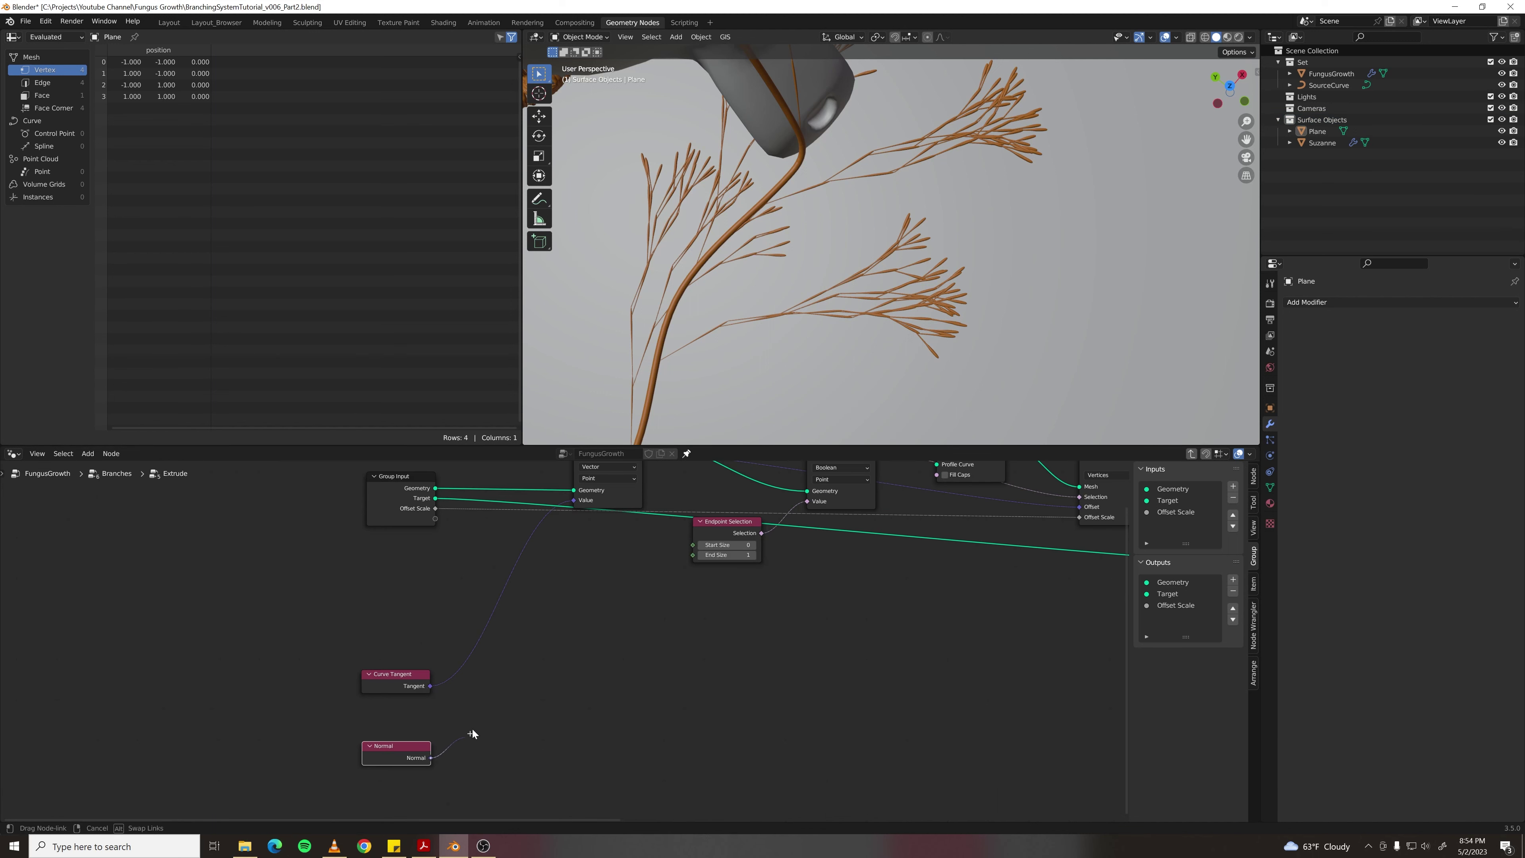
pyautogui.write('add')
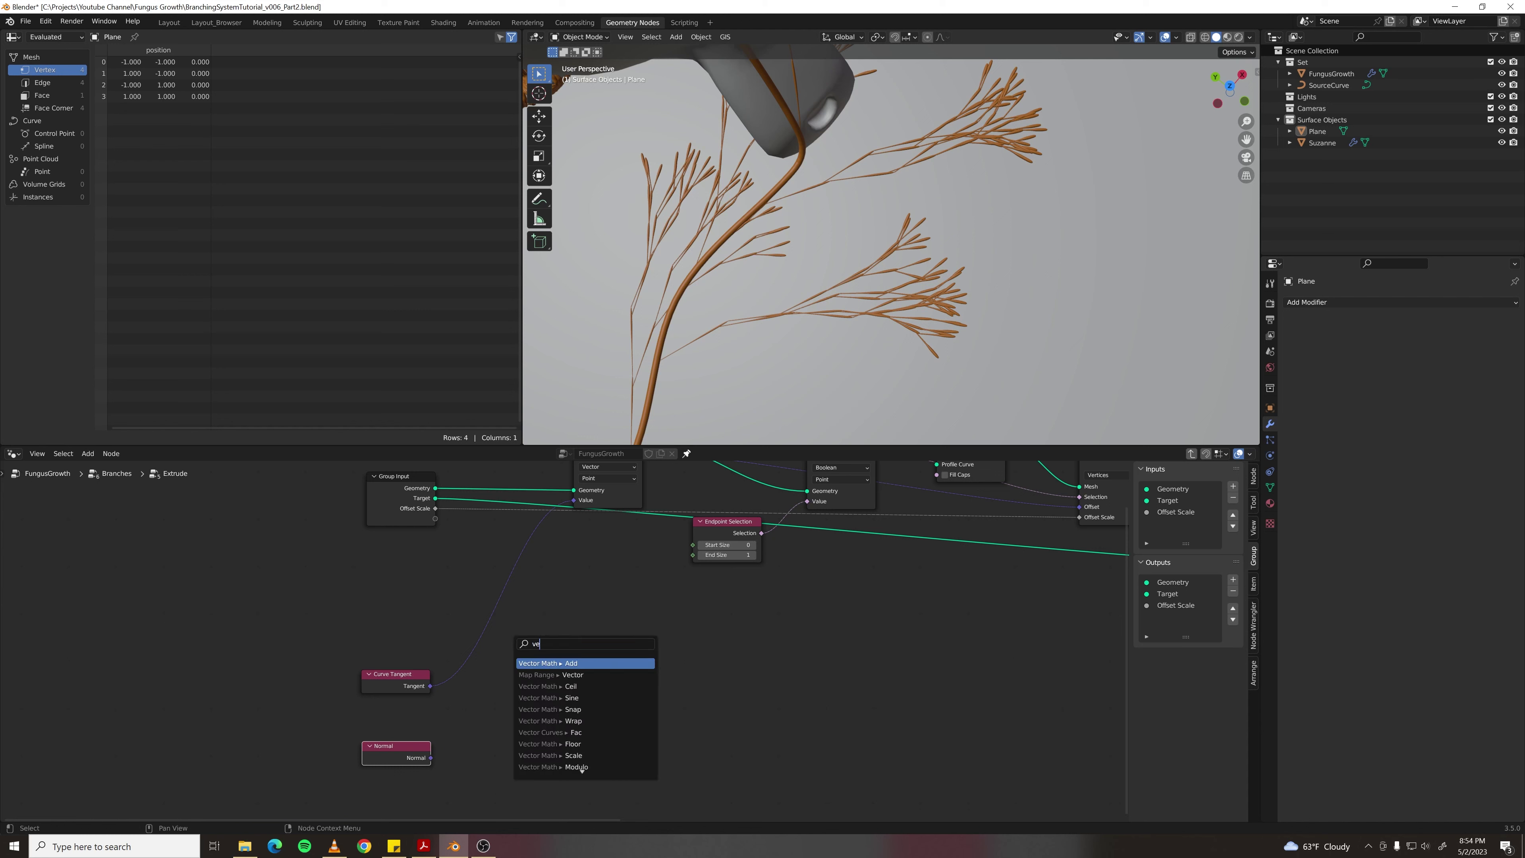
pyautogui.press('Return')
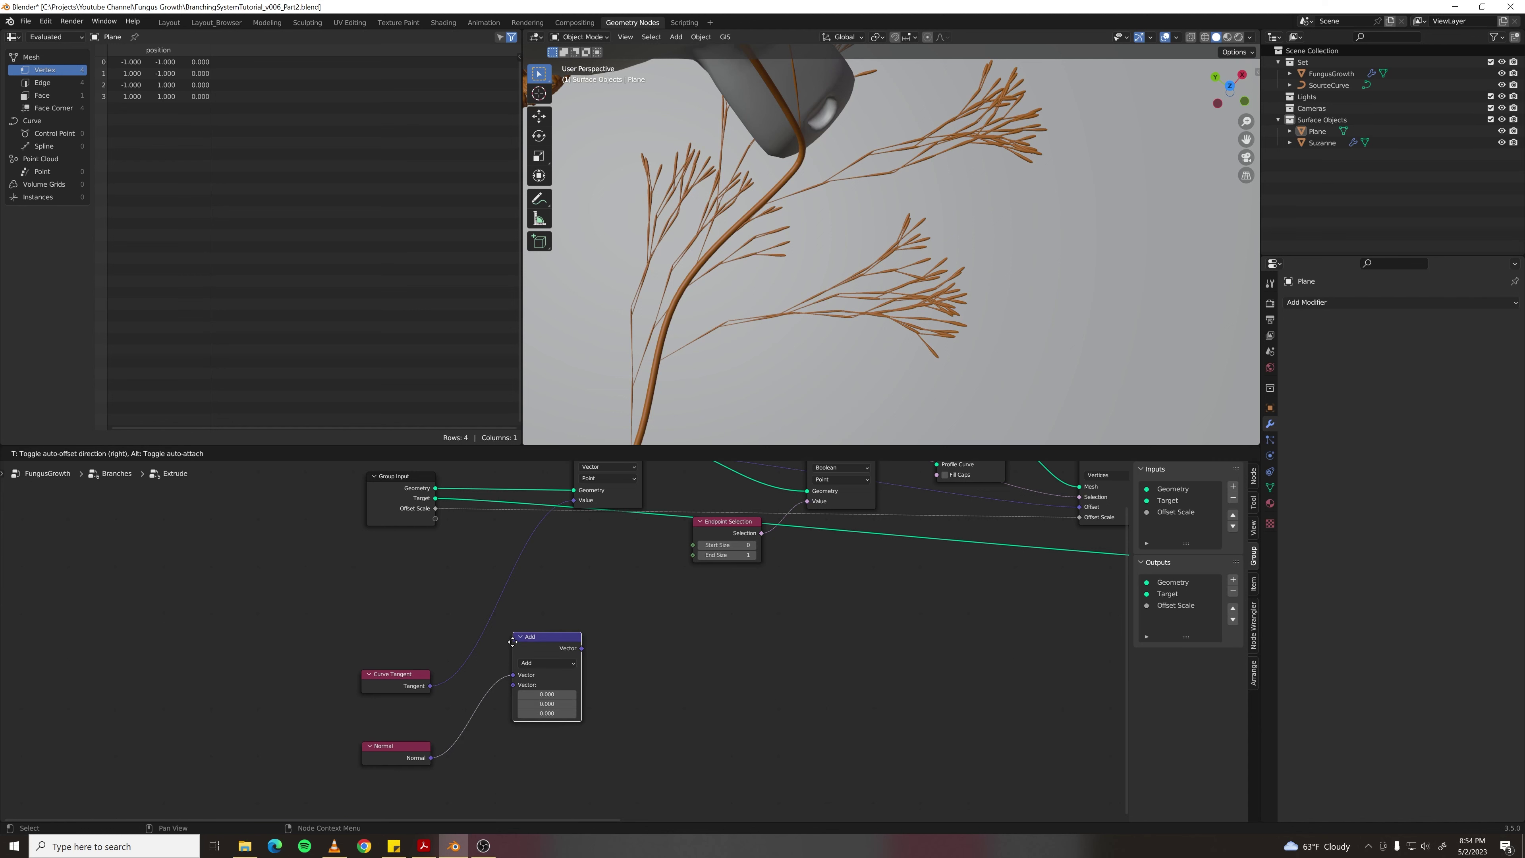
pyautogui.click(507, 631)
pyautogui.moveTo(506, 664); pyautogui.dragTo(588, 602)
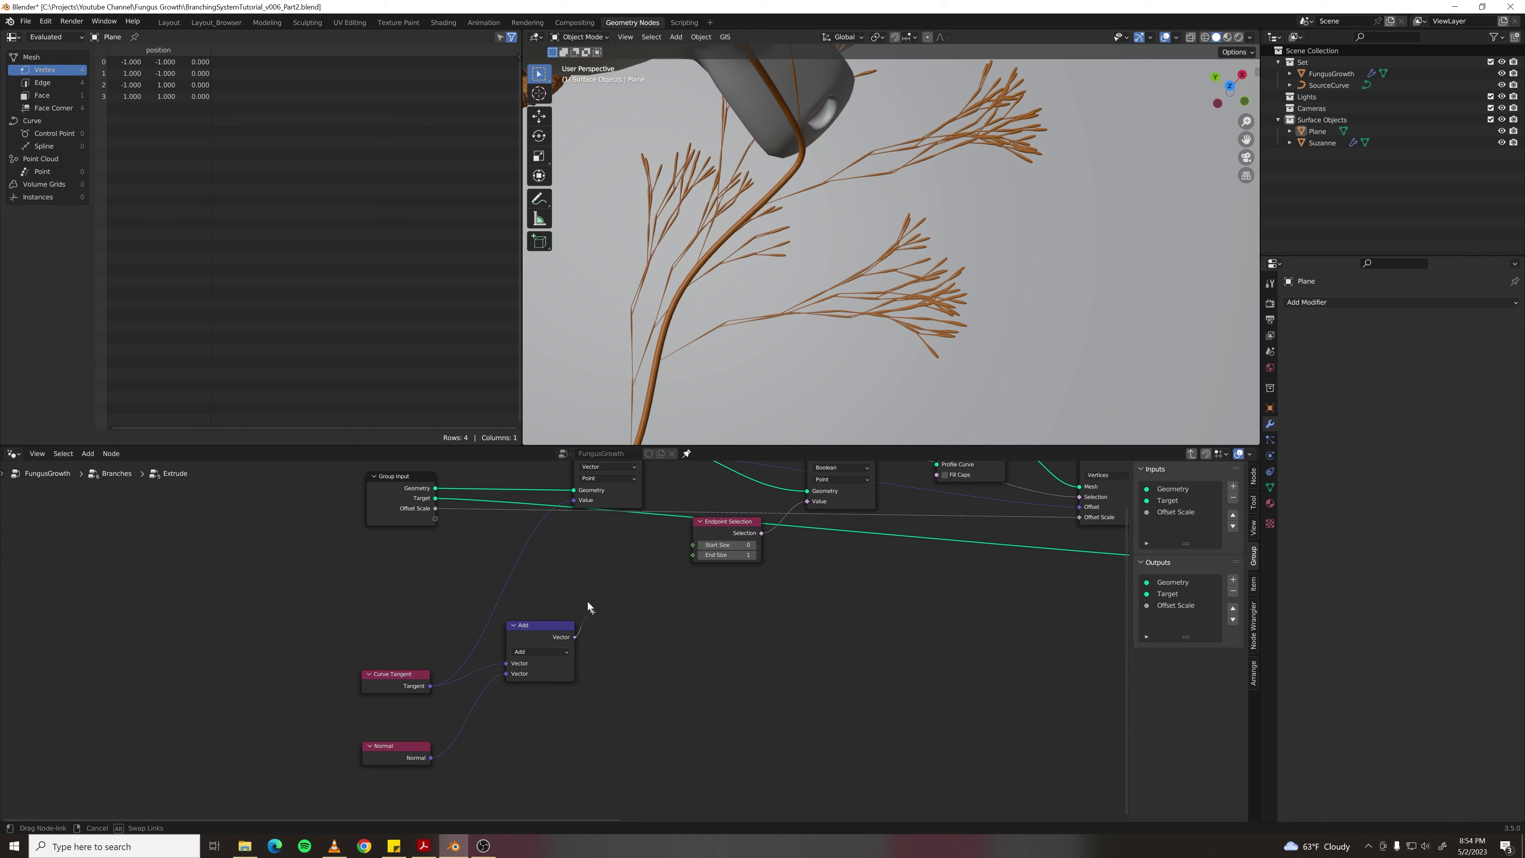
pyautogui.moveTo(572, 510); pyautogui.dragTo(574, 500)
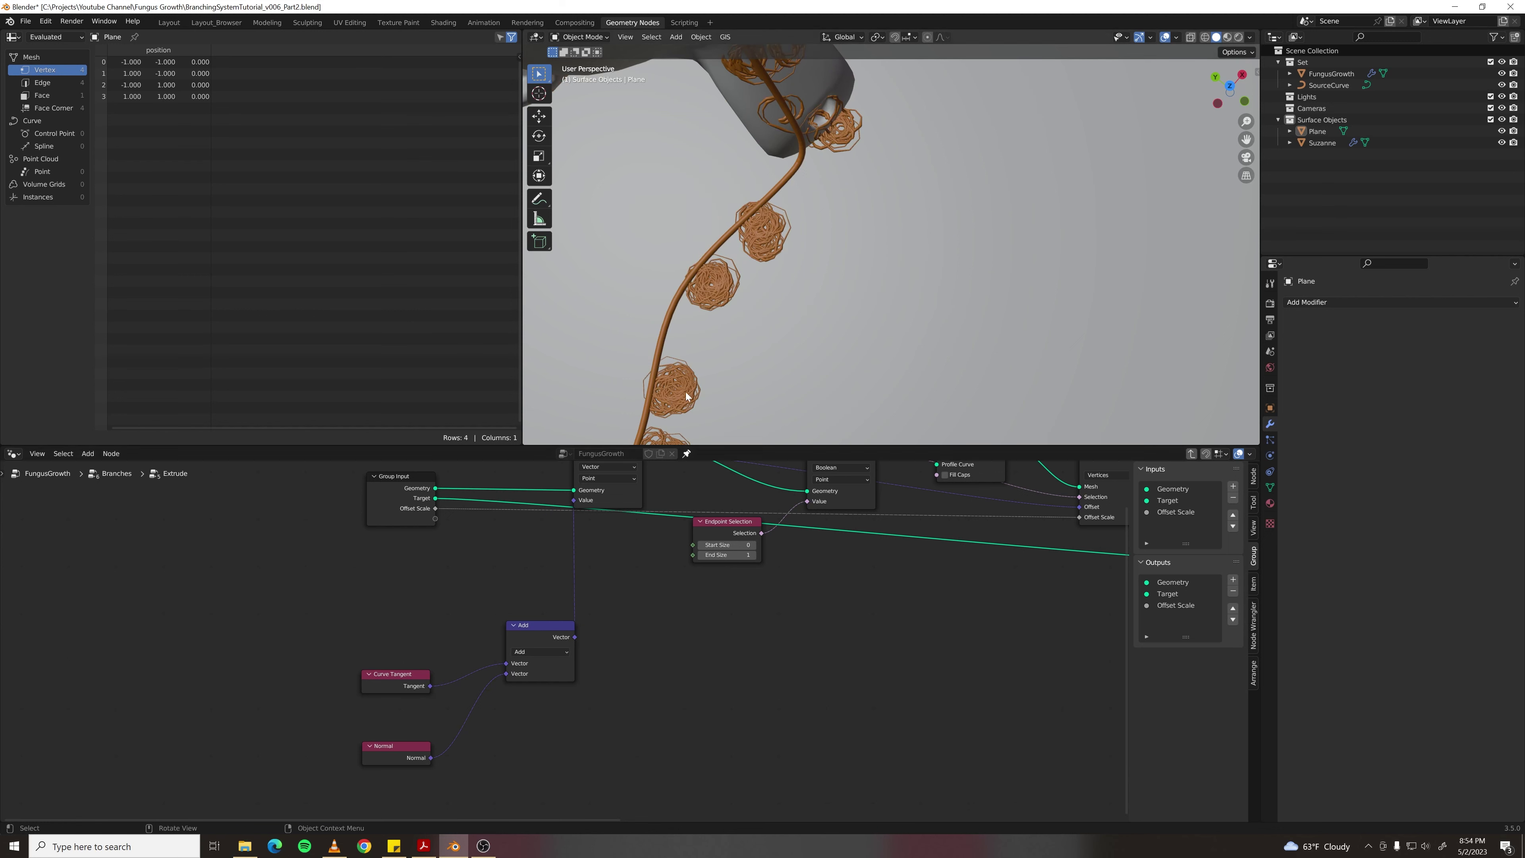
# - Insert a Vector Math node between Normal and Add, and set its operation to Scale
pyautogui.moveTo(711, 284)
pyautogui.mouseDown(button='middle')
pyautogui.moveTo(710, 297)
pyautogui.moveTo(737, 280)
pyautogui.mouseUp(button='middle')
pyautogui.scroll(1, 737, 281)
pyautogui.moveTo(508, 779); pyautogui.dragTo(539, 699, button='middle')
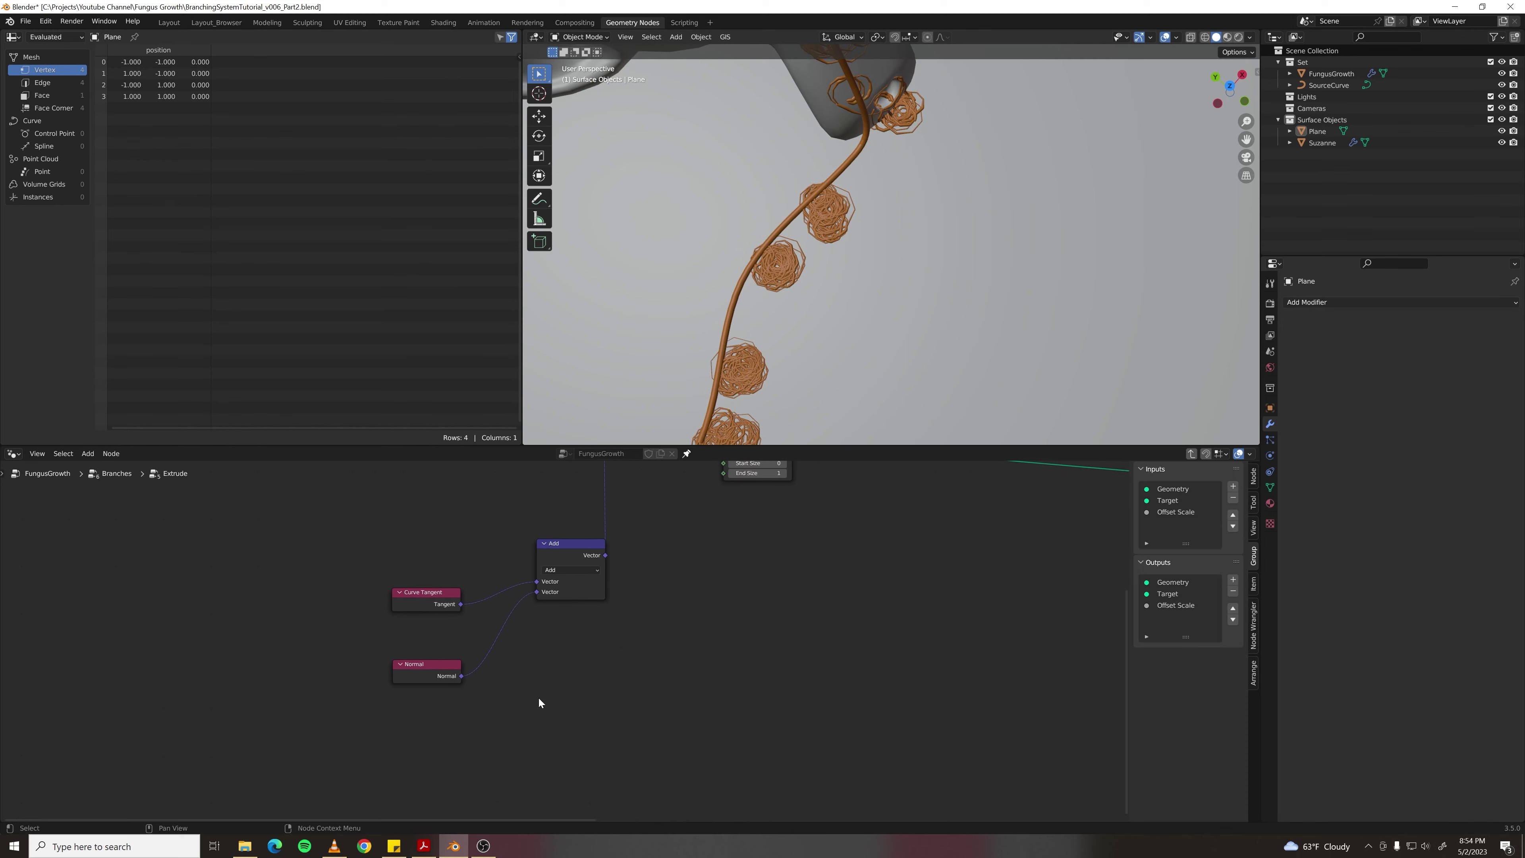
pyautogui.moveTo(439, 667); pyautogui.dragTo(385, 695)
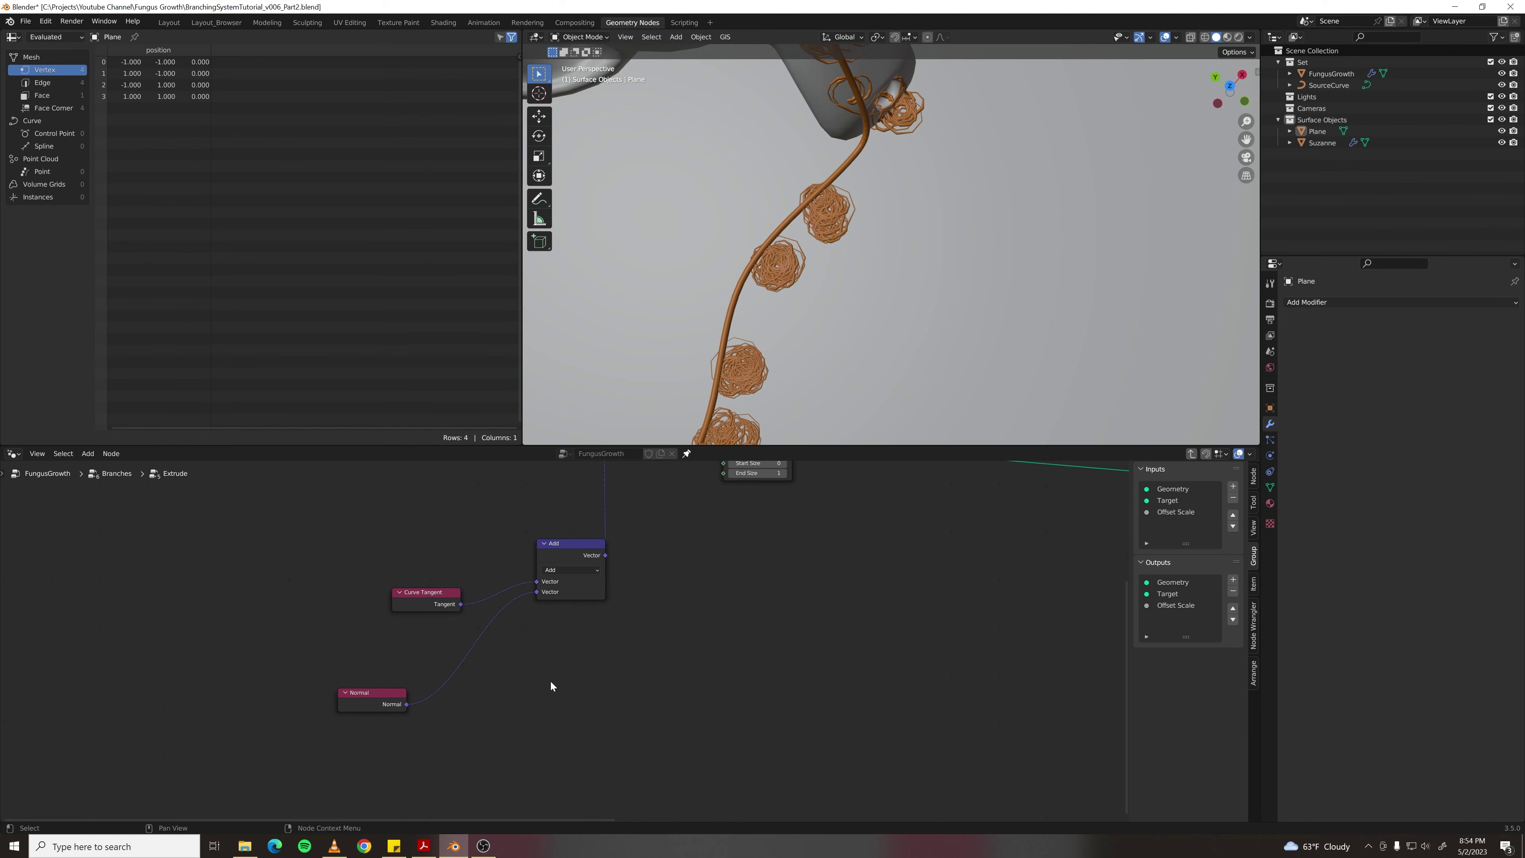
pyautogui.press('F3')
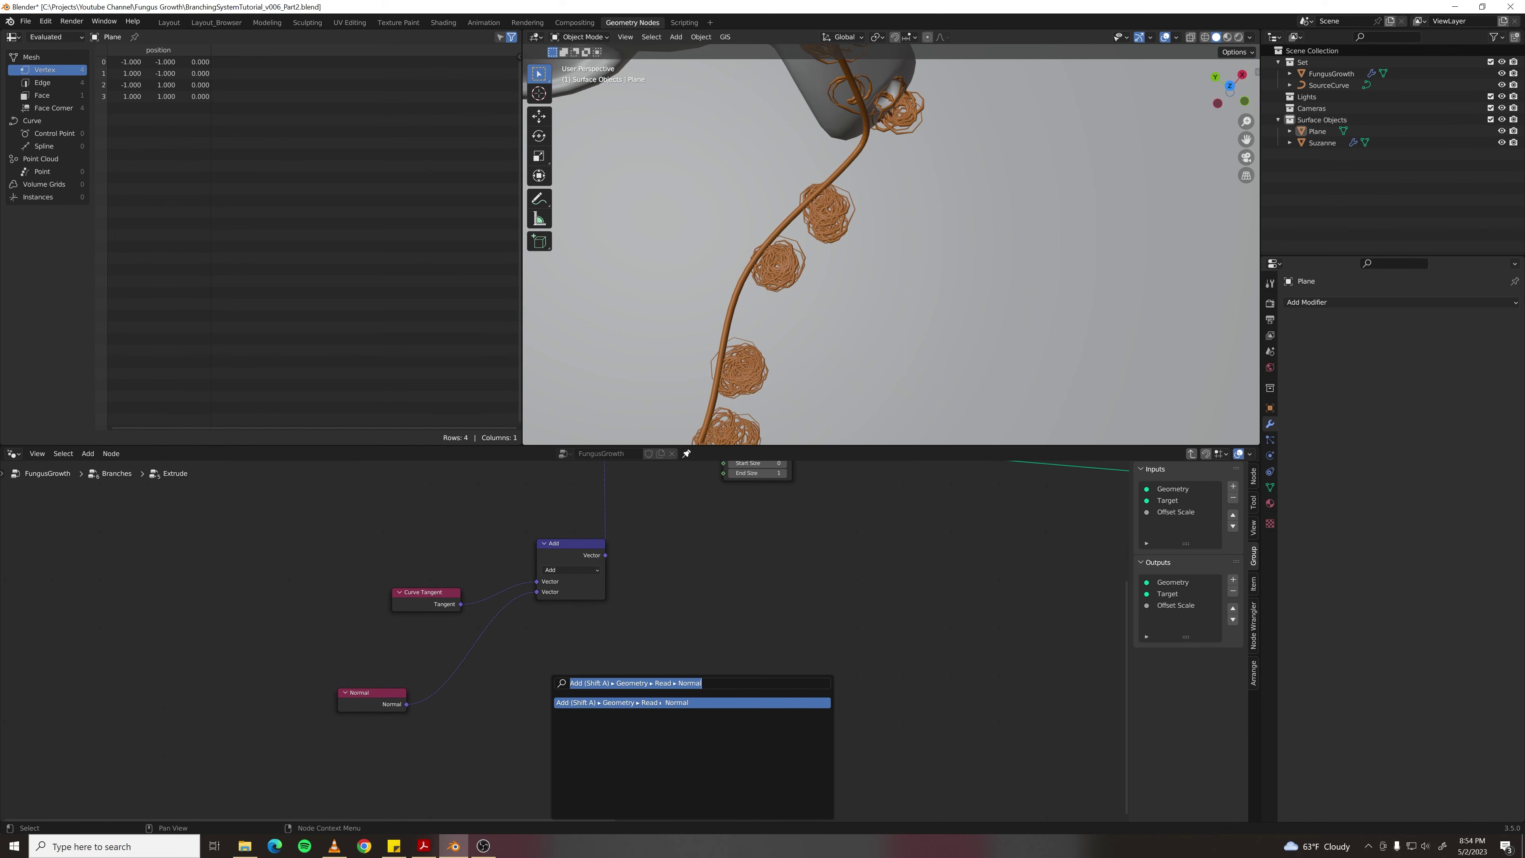
pyautogui.write('vector math')
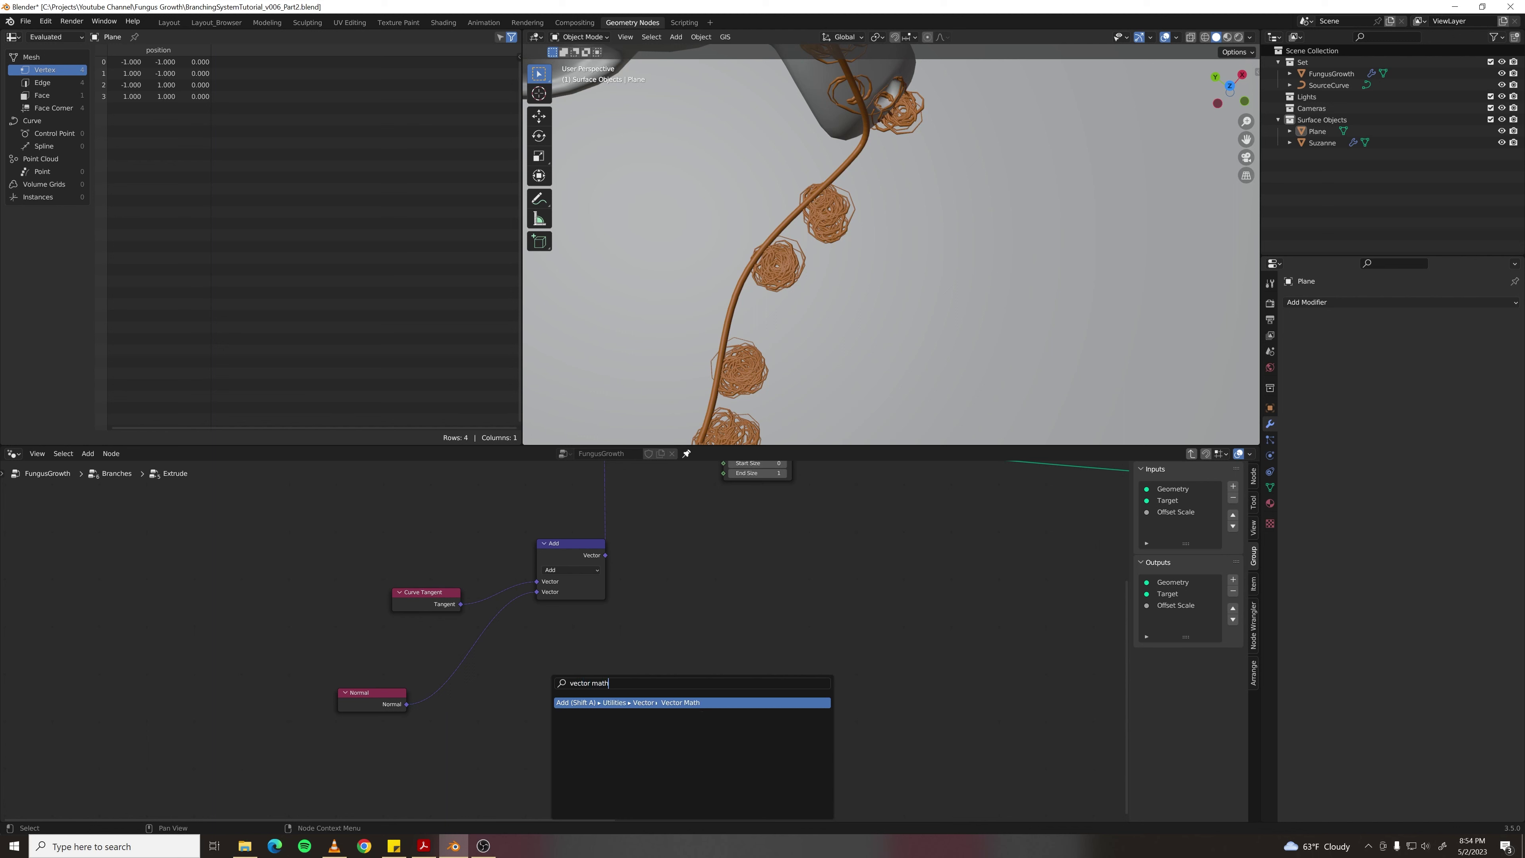
pyautogui.press('Return')
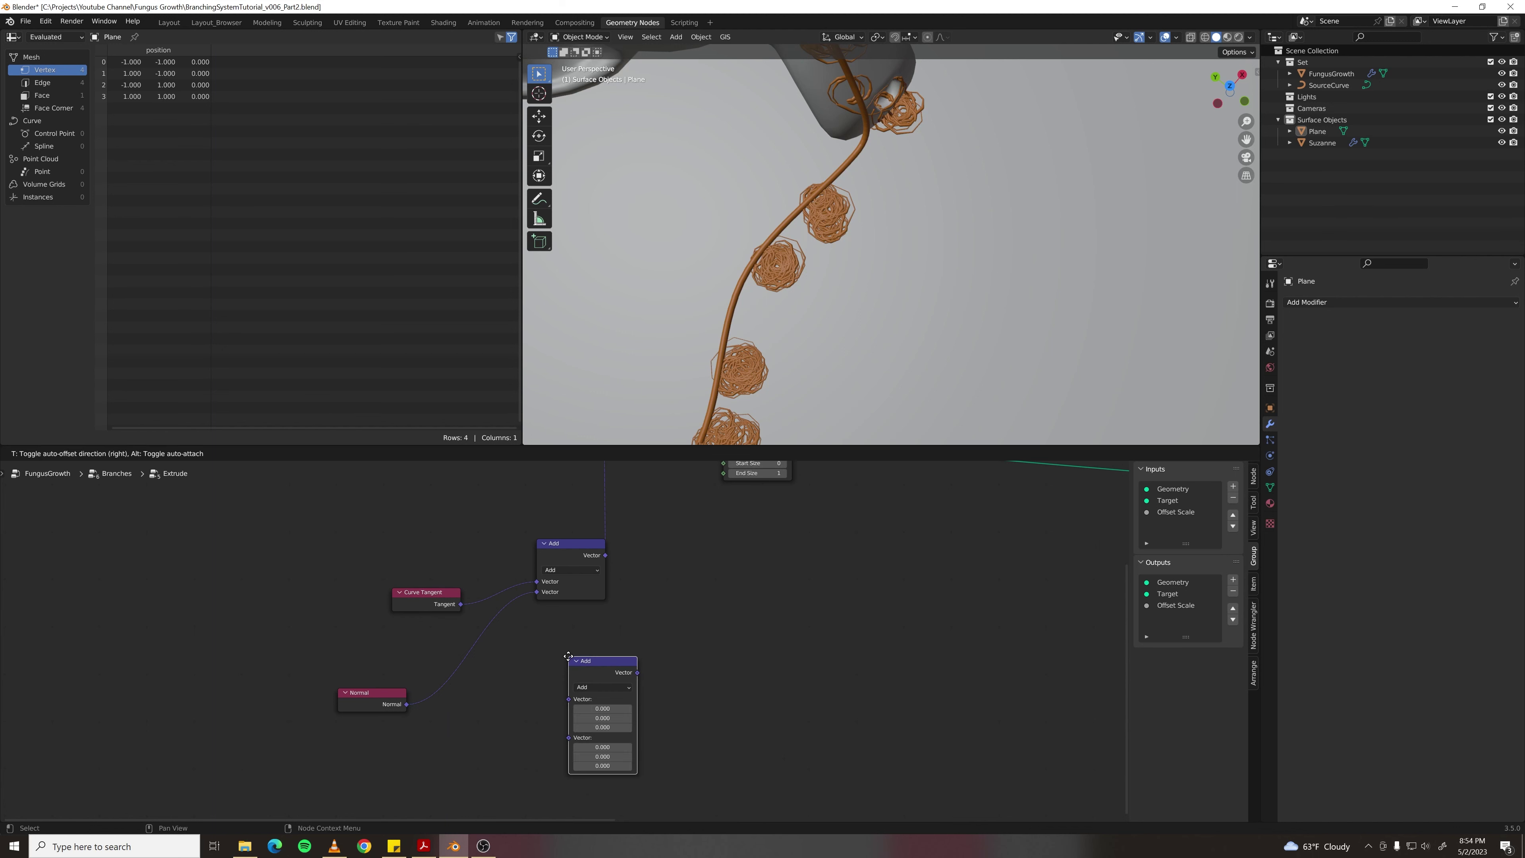
pyautogui.click(443, 646)
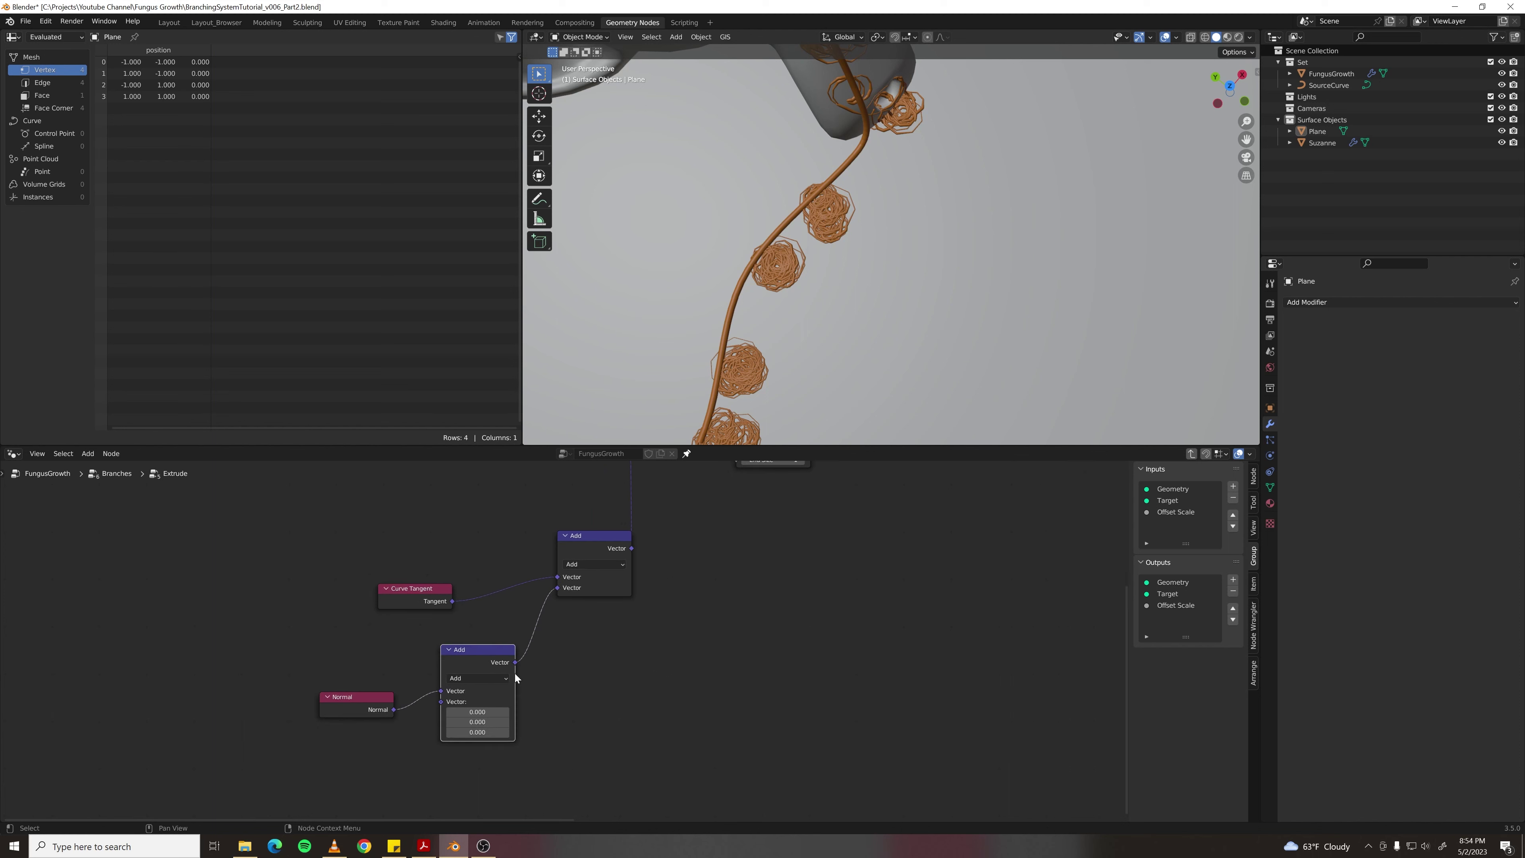
pyautogui.click(493, 678)
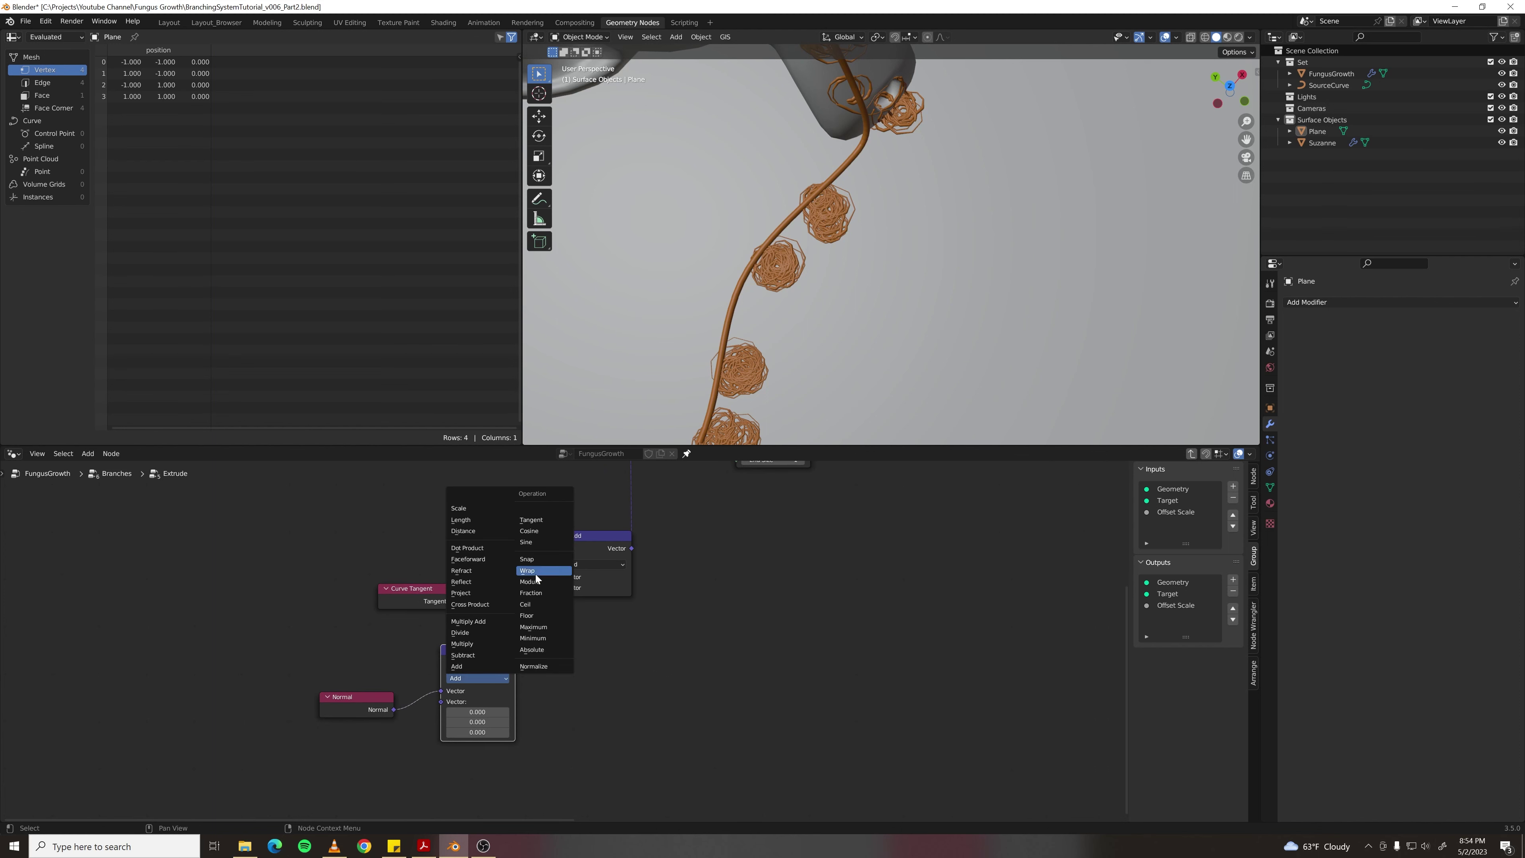
pyautogui.click(478, 510)
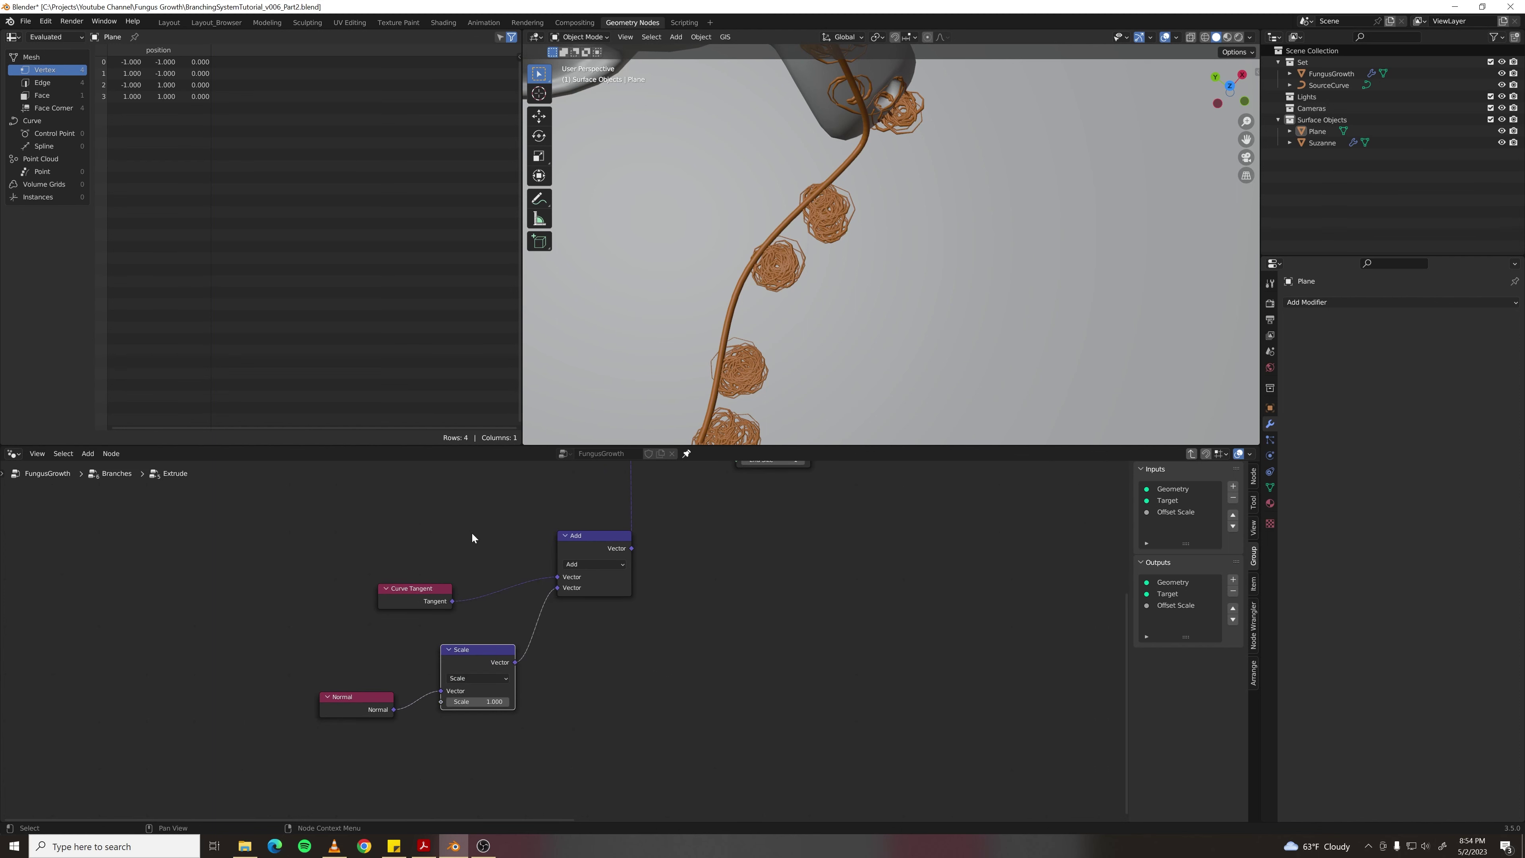
# - Set the Scale node's factor to 0.2 for the normal vector
pyautogui.click(484, 702)
pyautogui.write('.0')
pyautogui.press('Return')
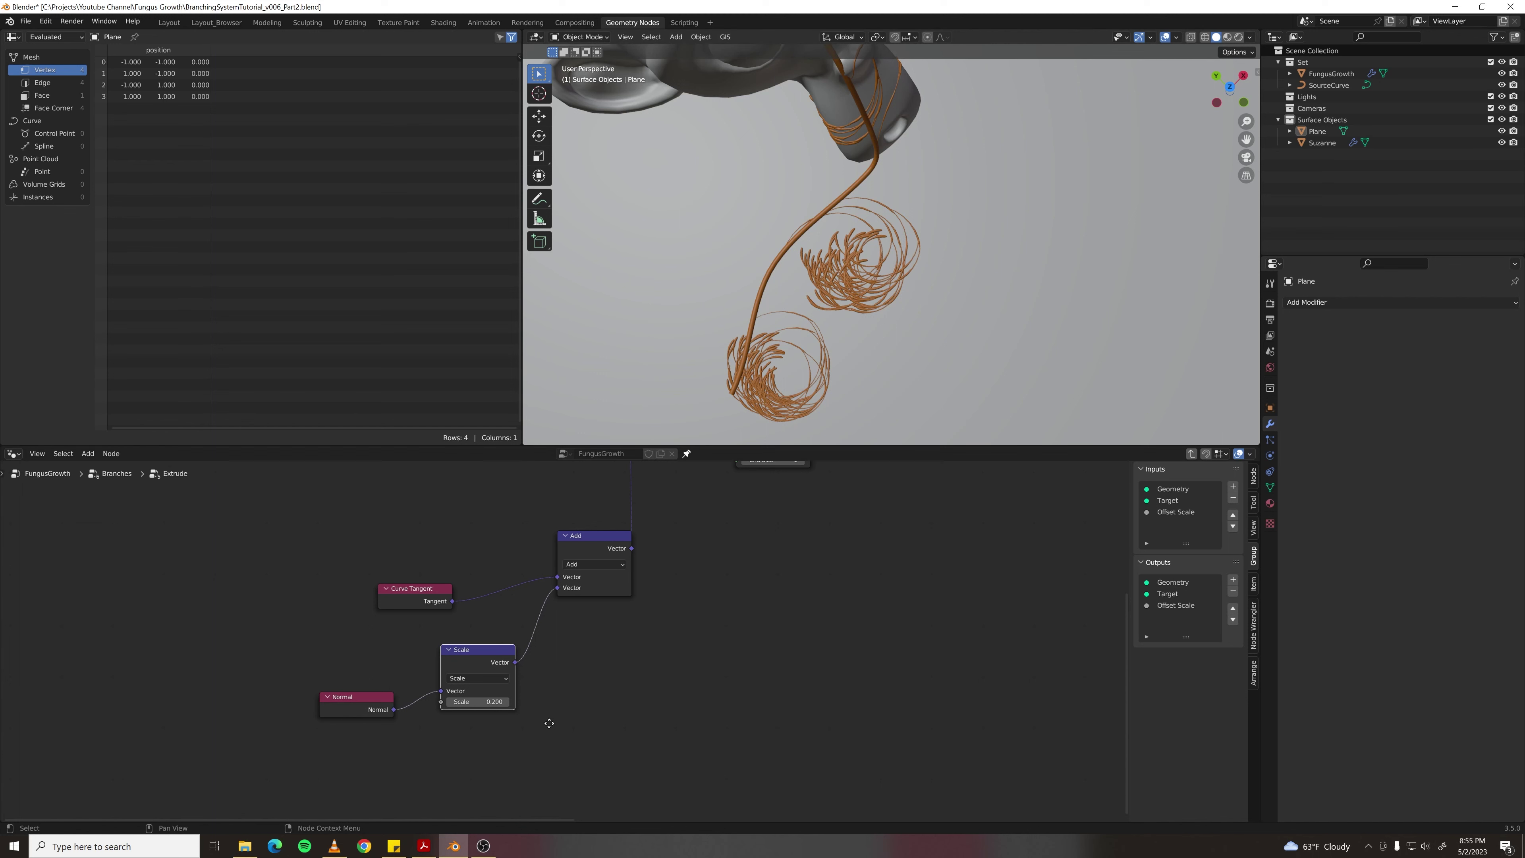
# - Add a float Random Value node below the Normal node
pyautogui.moveTo(550, 722); pyautogui.dragTo(637, 639, button='middle')
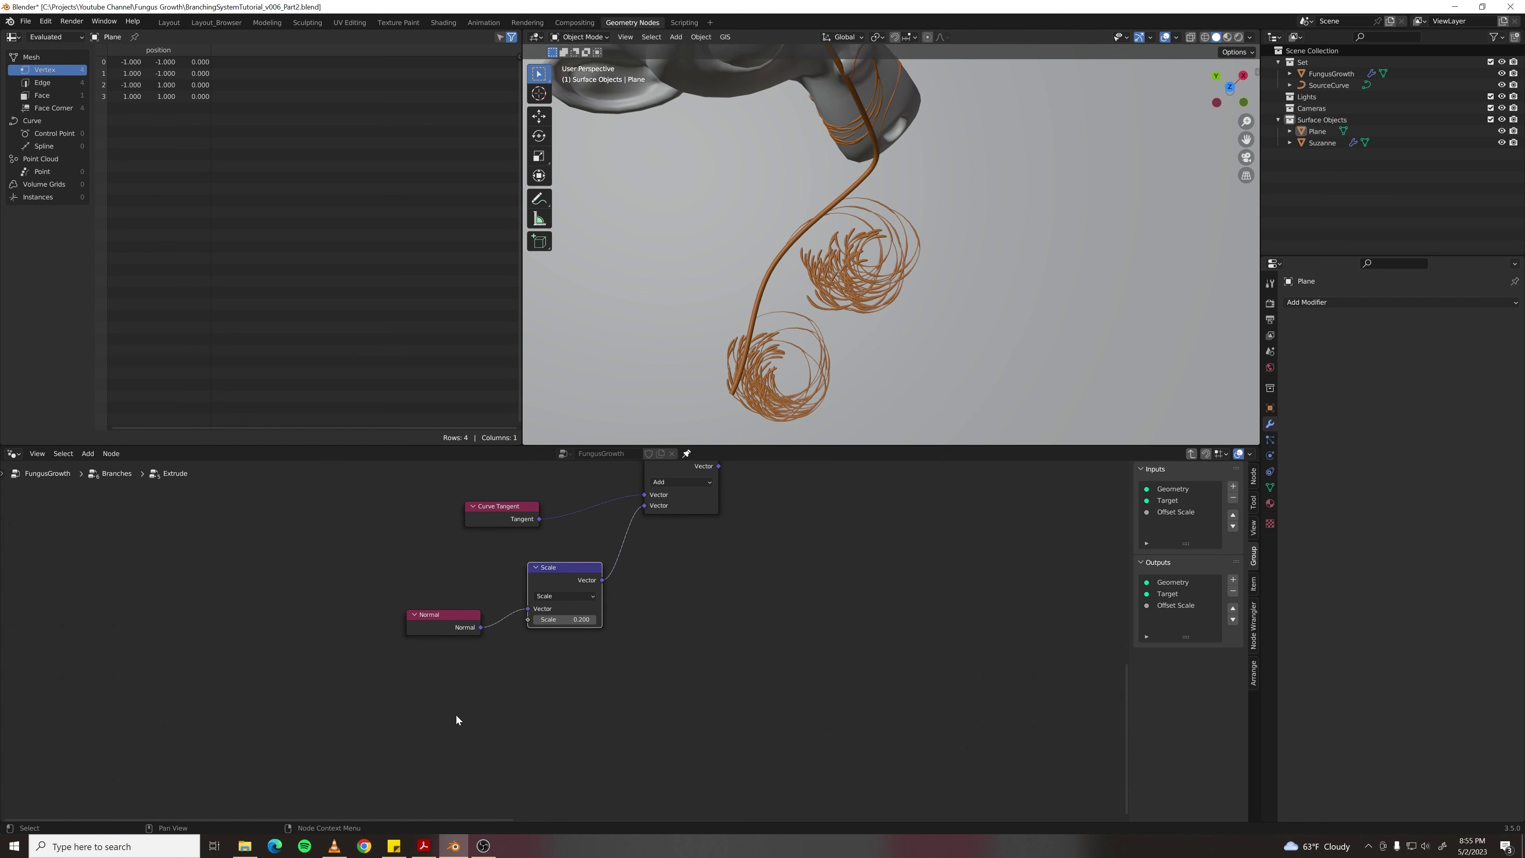
pyautogui.click(440, 708)
pyautogui.press('F3')
pyautogui.write('random')
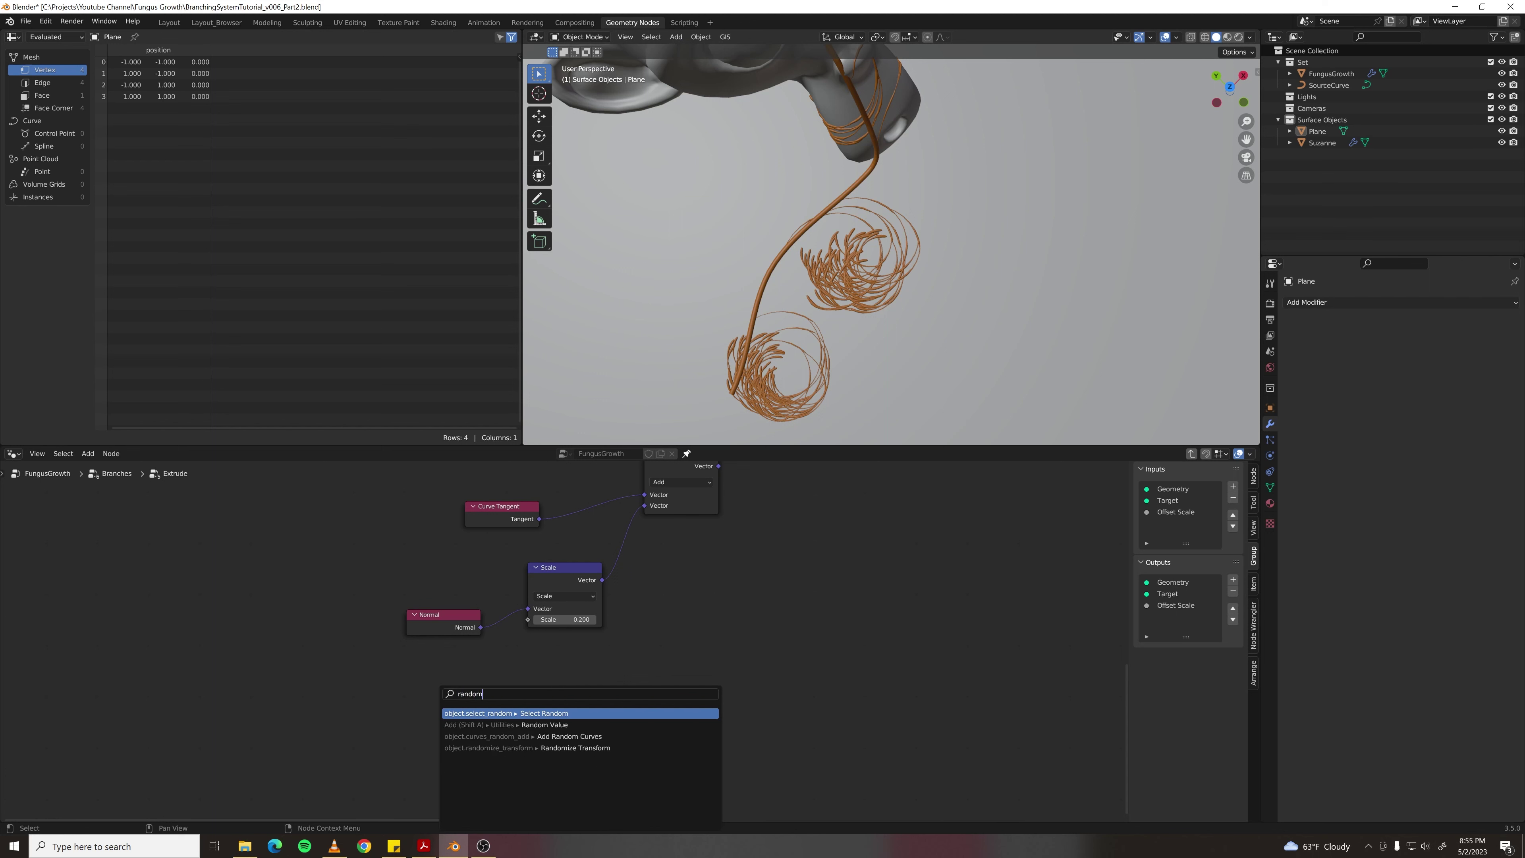
pyautogui.press('Down')
pyautogui.press('Return')
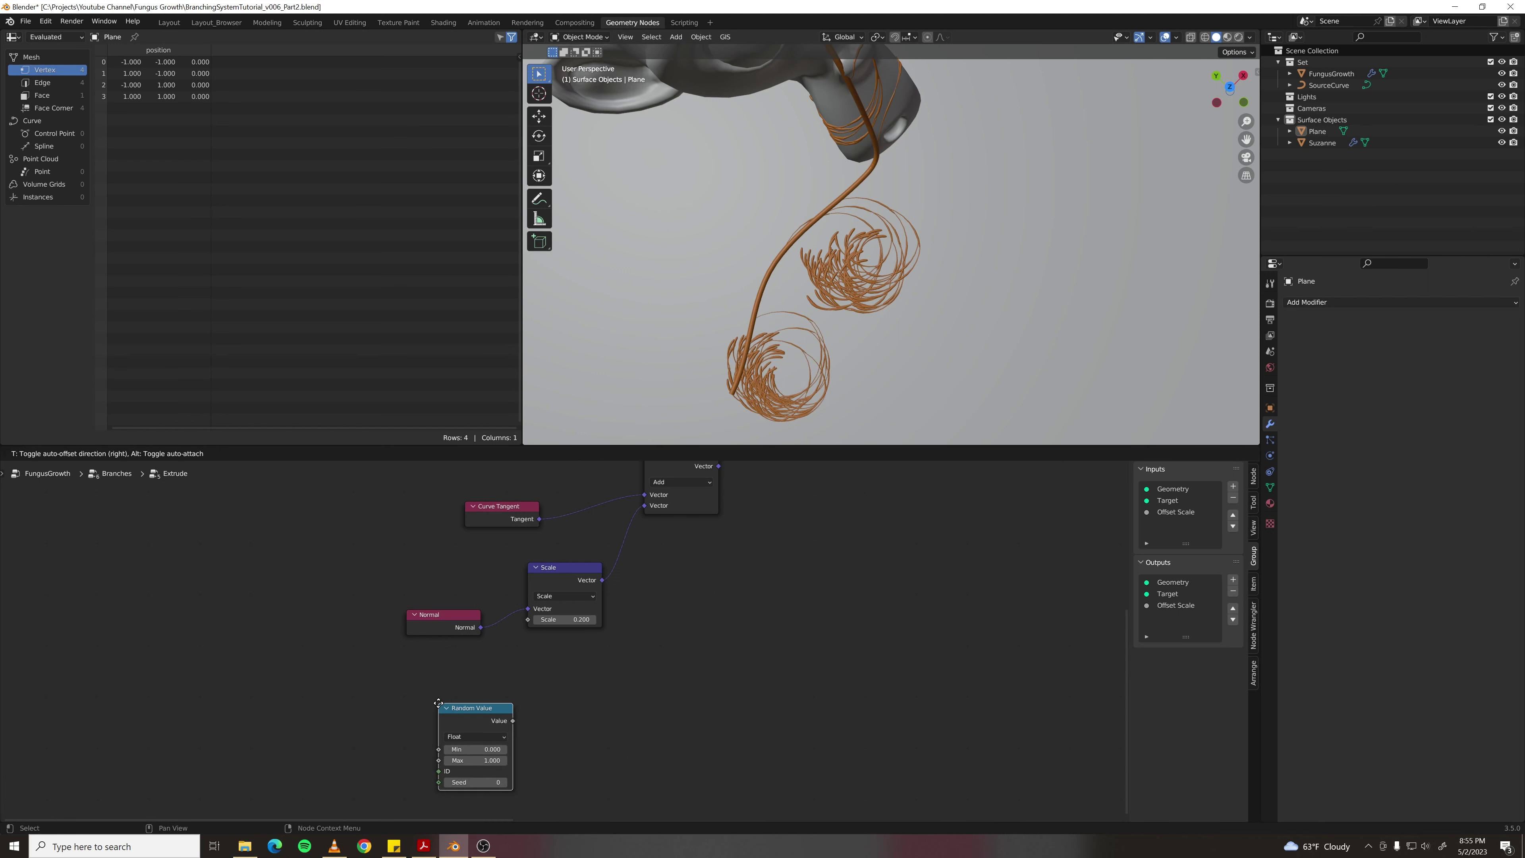
pyautogui.click(411, 672)
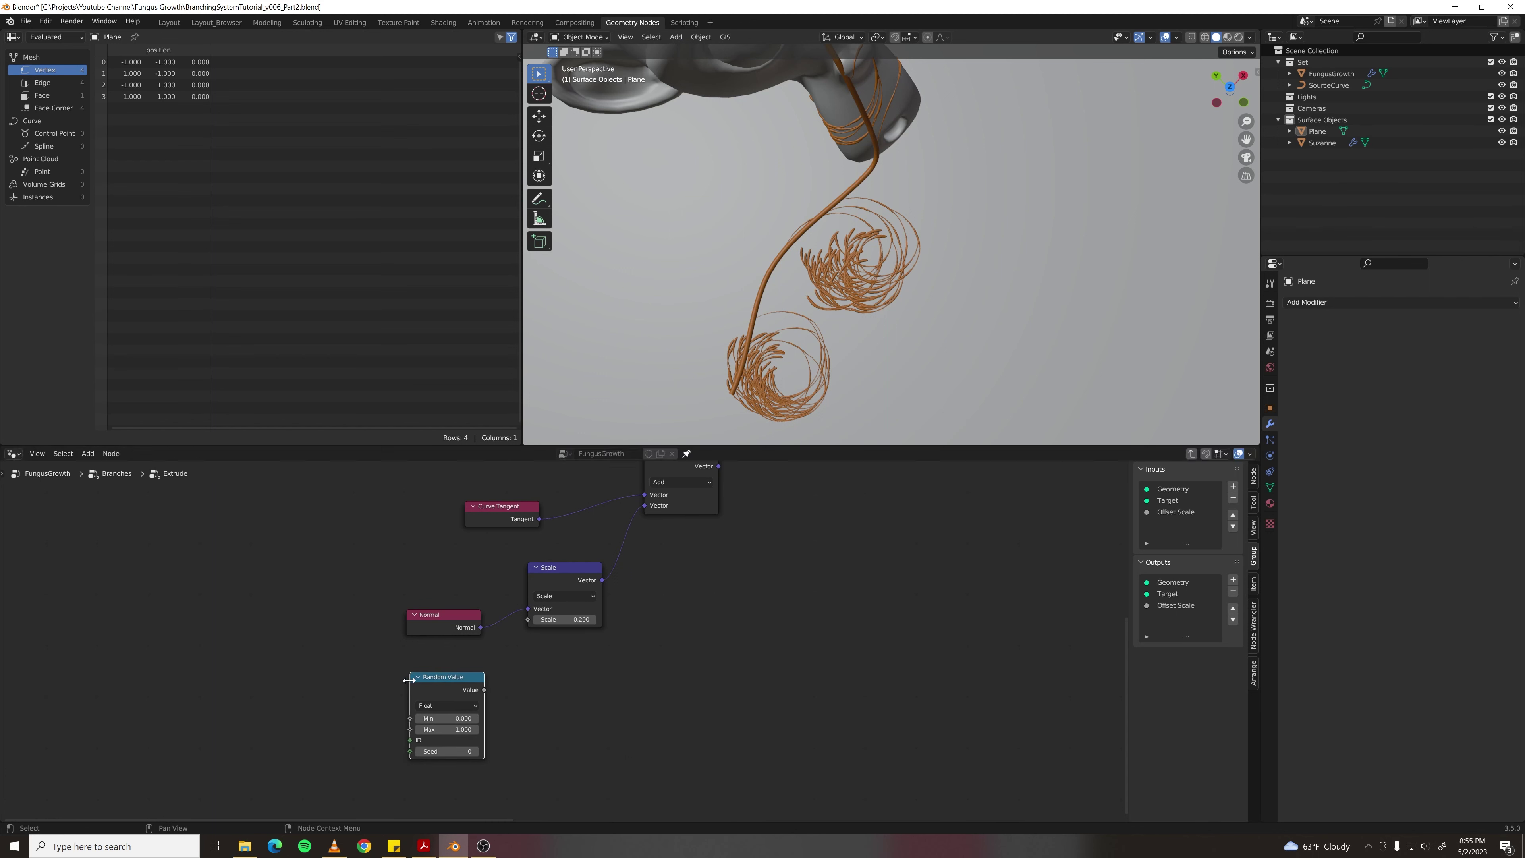
# - Give the Random Value node a range of -1 to 1 and connect its value to the Scale node's Scale input
pyautogui.click(447, 721)
pyautogui.write('0')
pyautogui.press('Return')
pyautogui.click(449, 718)
pyautogui.write('-1')
pyautogui.press('Return')
pyautogui.moveTo(485, 689); pyautogui.dragTo(525, 626)
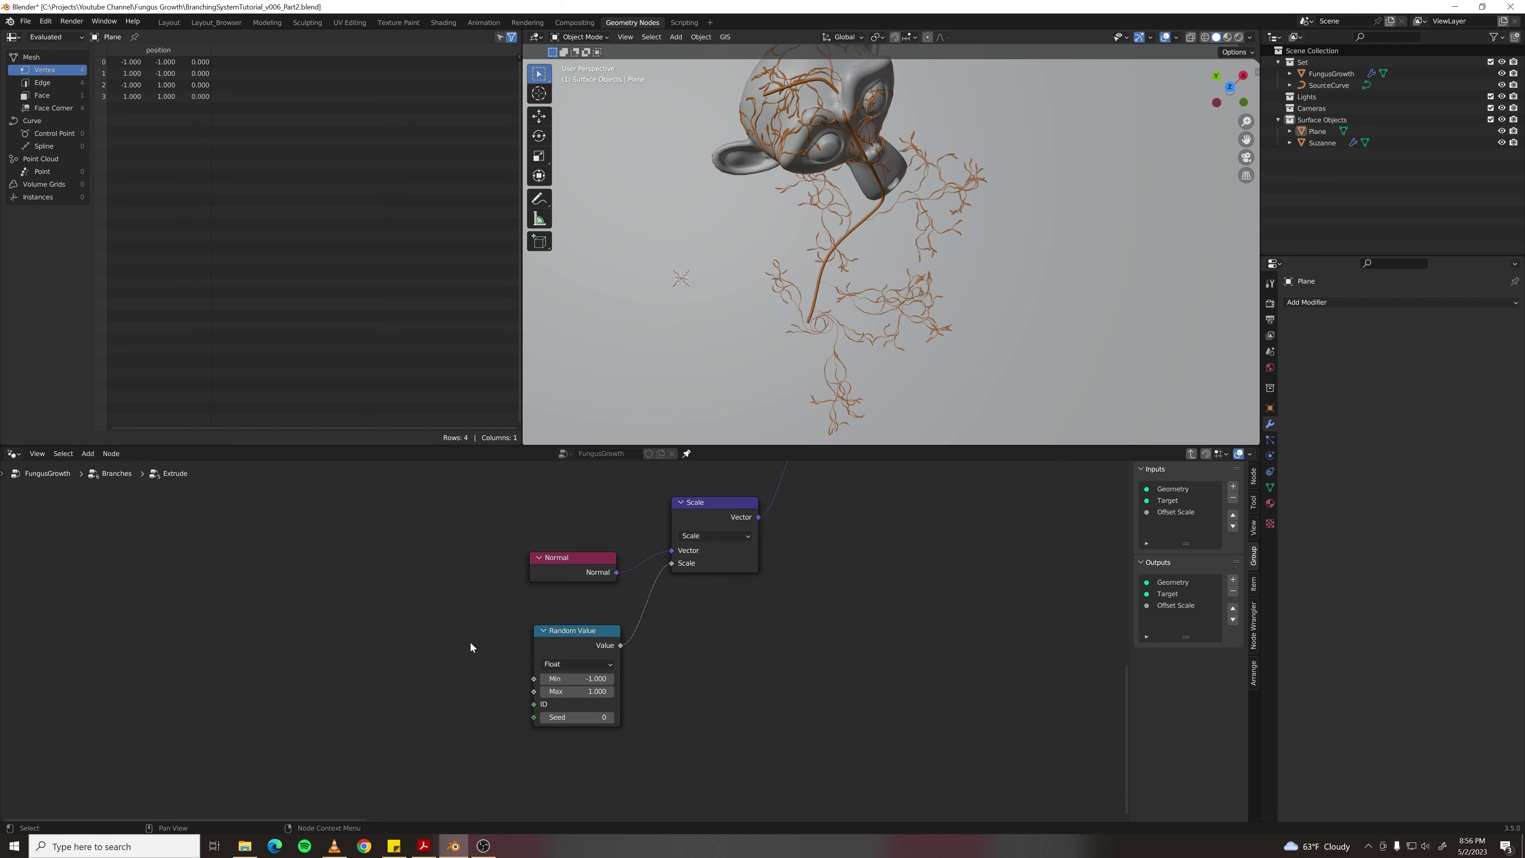
# - Duplicate the Group Input node and place the copy beside the Random Value node
pyautogui.scroll(-3, 470, 641)
pyautogui.moveTo(471, 625); pyautogui.dragTo(488, 708, button='middle')
pyautogui.scroll(-2, 505, 637)
pyautogui.click(608, 493)
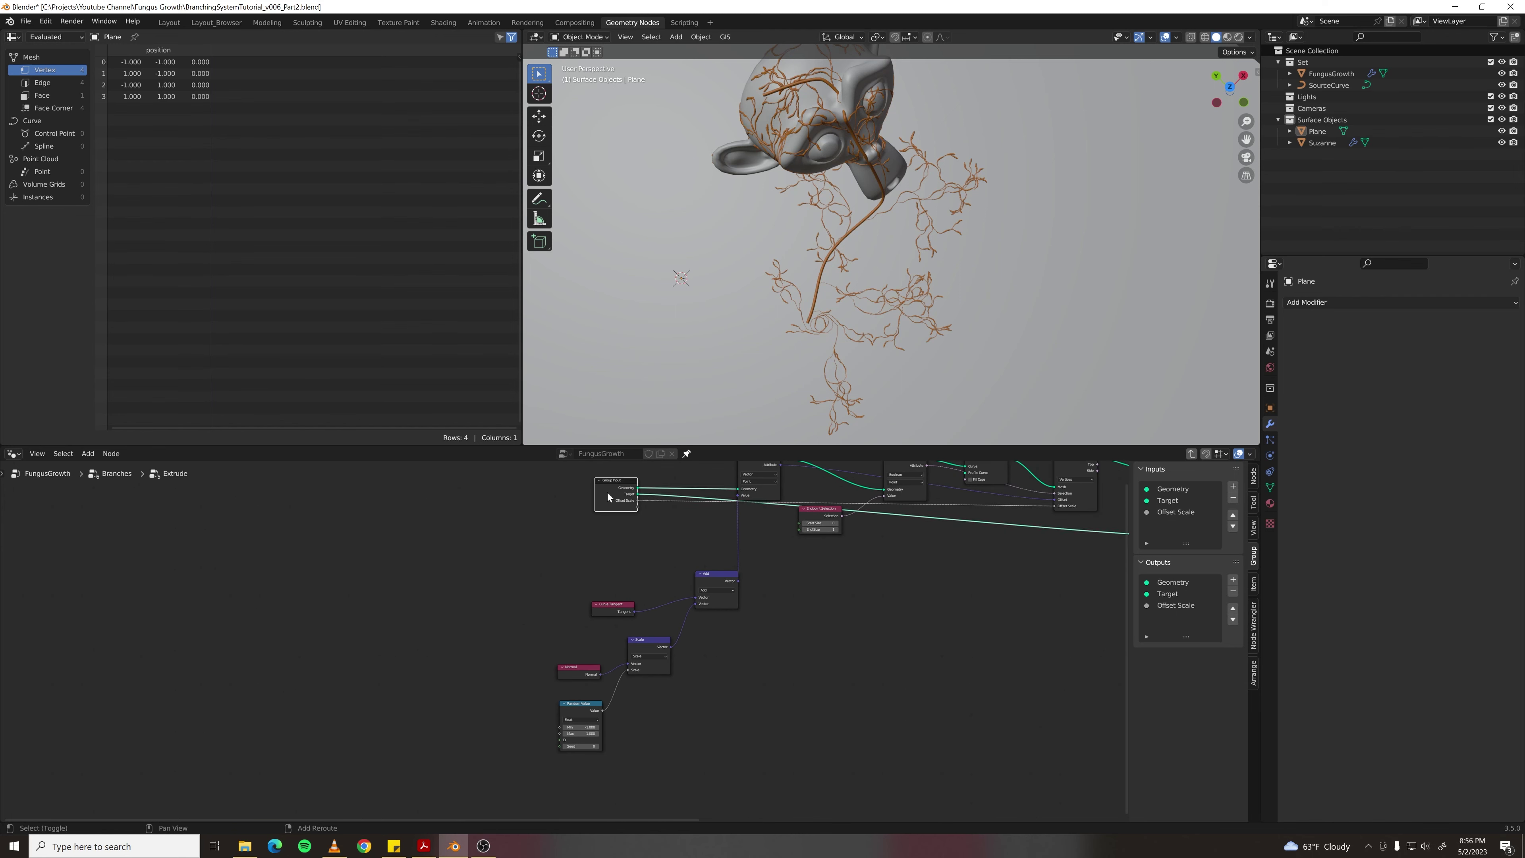
pyautogui.moveTo(608, 496); pyautogui.dragTo(454, 718)
pyautogui.scroll(2, 557, 763)
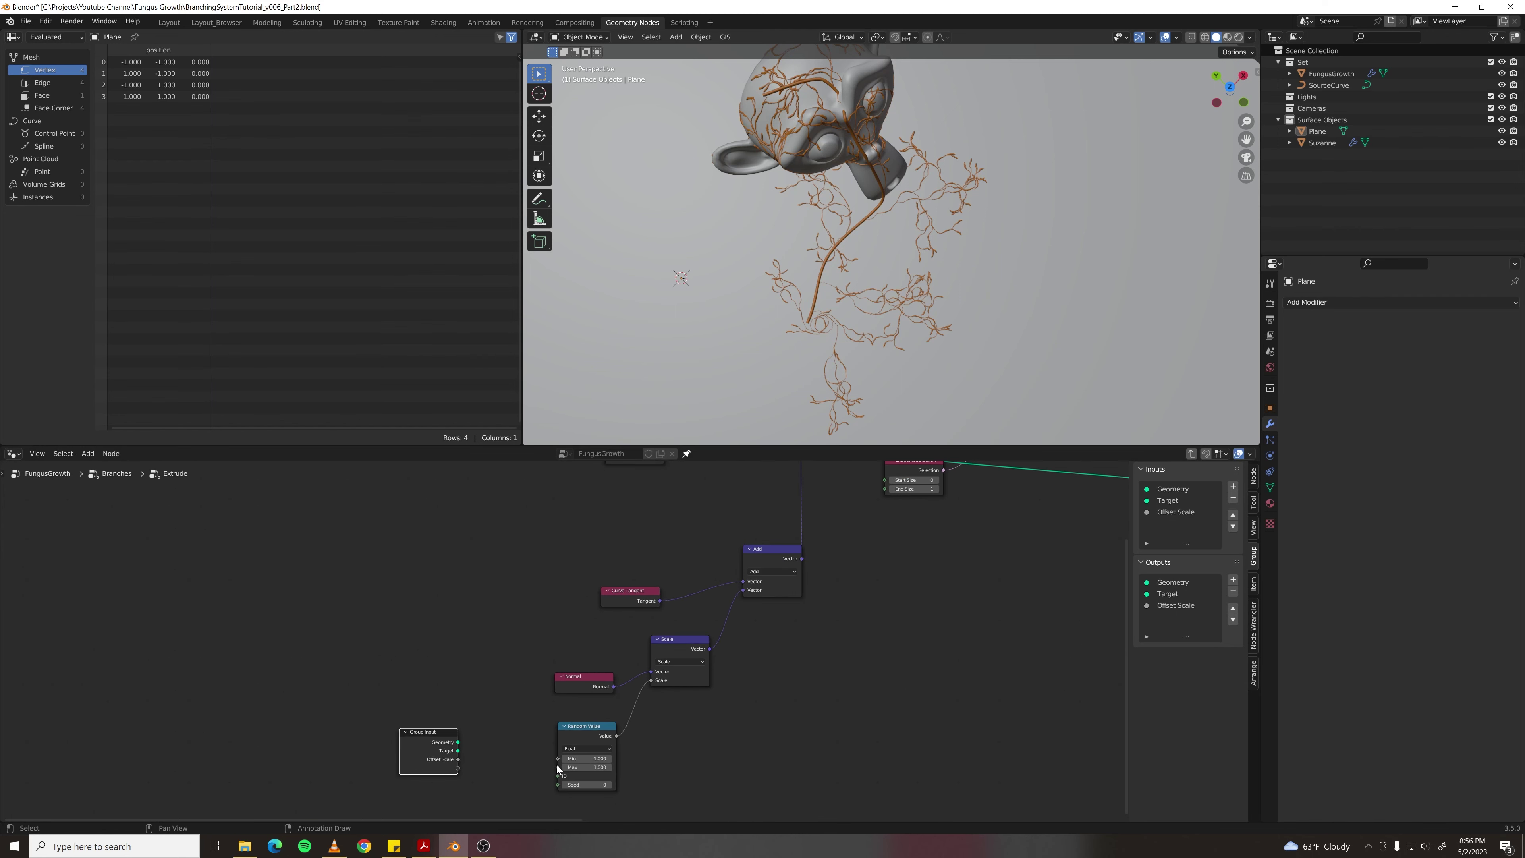
# - Expose the Random Value's Max as a new group input through the duplicated Group Input, and shift that node slightly away
pyautogui.moveTo(558, 768); pyautogui.dragTo(458, 768)
pyautogui.scroll(1, 469, 709)
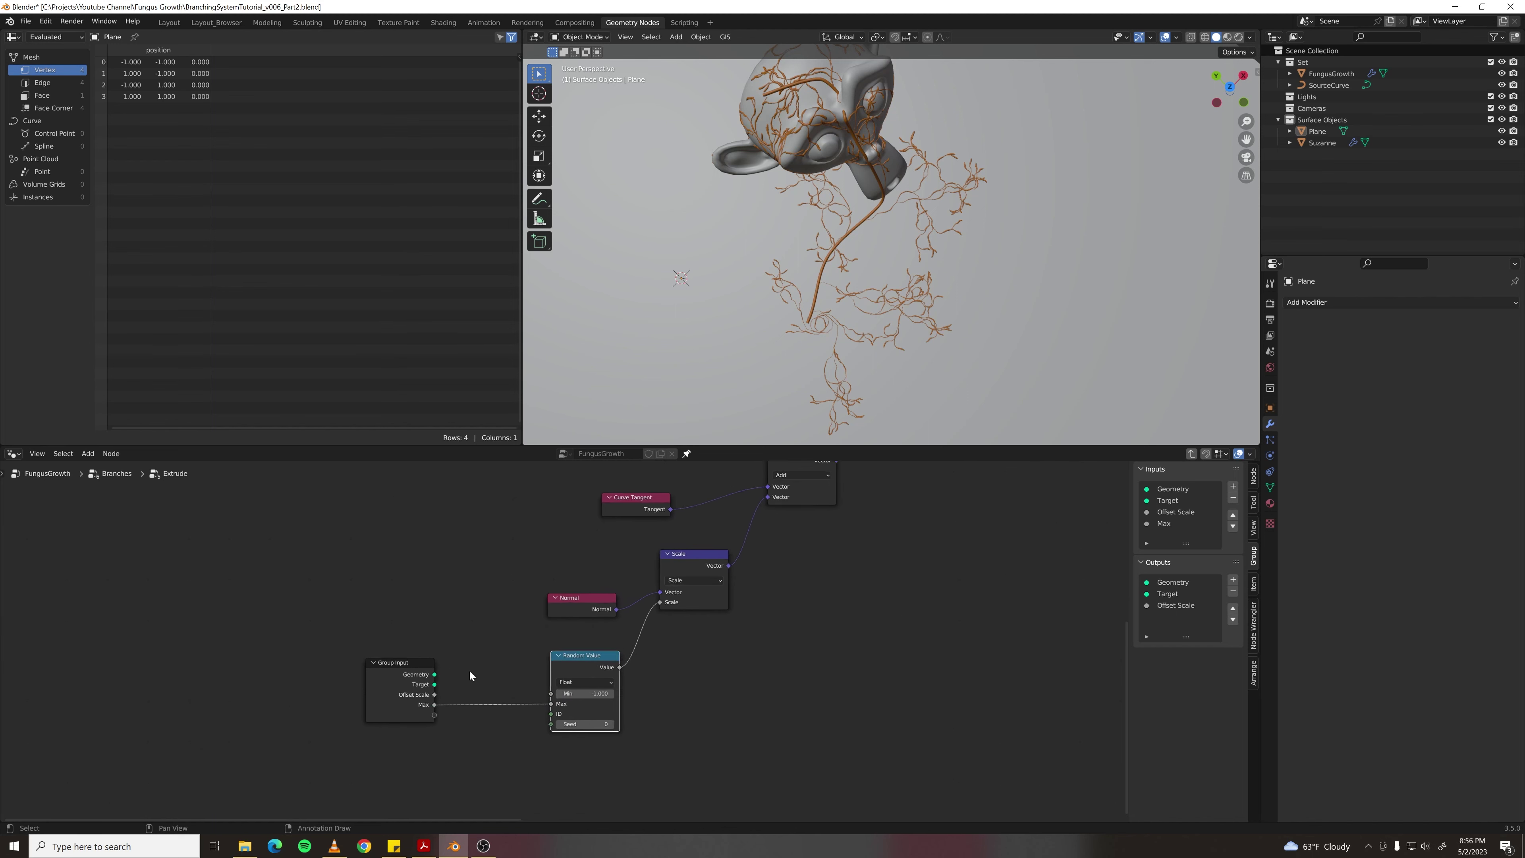
pyautogui.moveTo(401, 691); pyautogui.dragTo(385, 701)
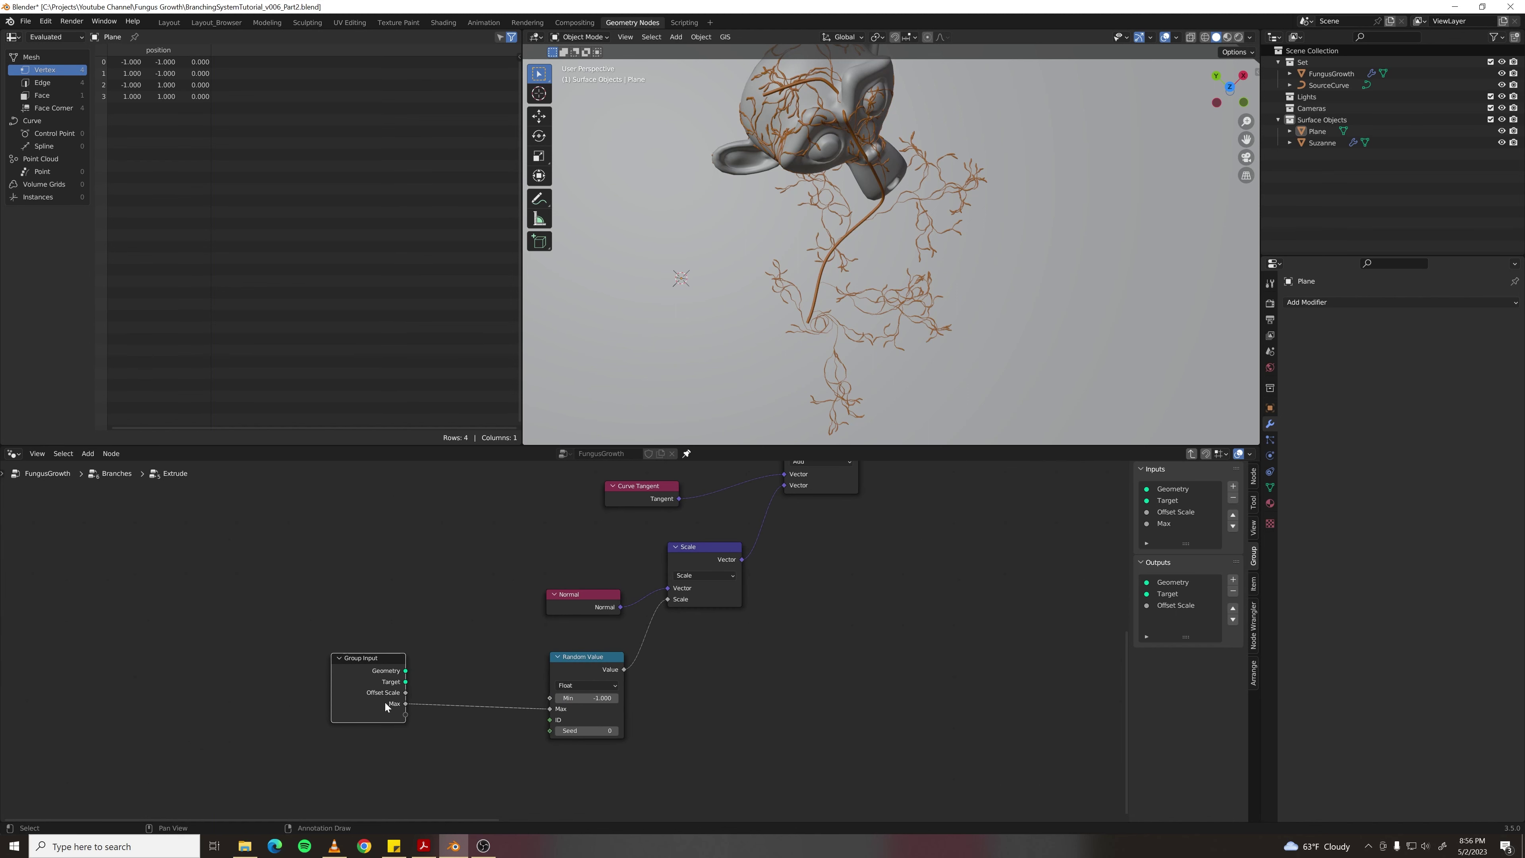
# - Rename the Extrude group's Max input to Curviness
pyautogui.doubleClick(1162, 524)
pyautogui.write('Curvi')
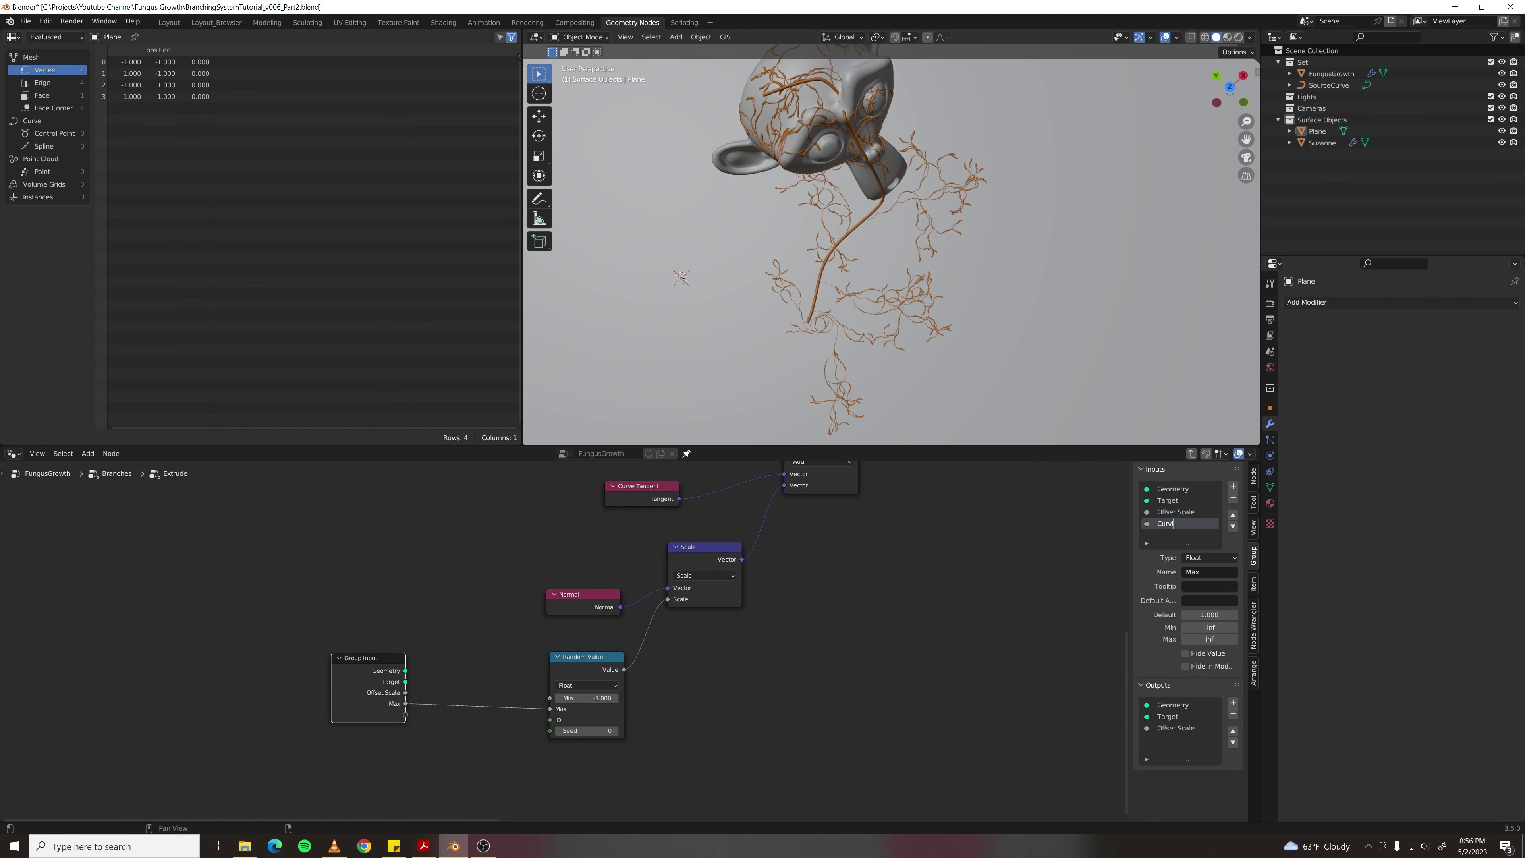
pyautogui.write('ness')
pyautogui.press('Return')
# - Add a Multiply math node that scales Curviness by -1 and connect its result to the Random Value's Min
pyautogui.moveTo(405, 703); pyautogui.dragTo(448, 677)
pyautogui.write('math')
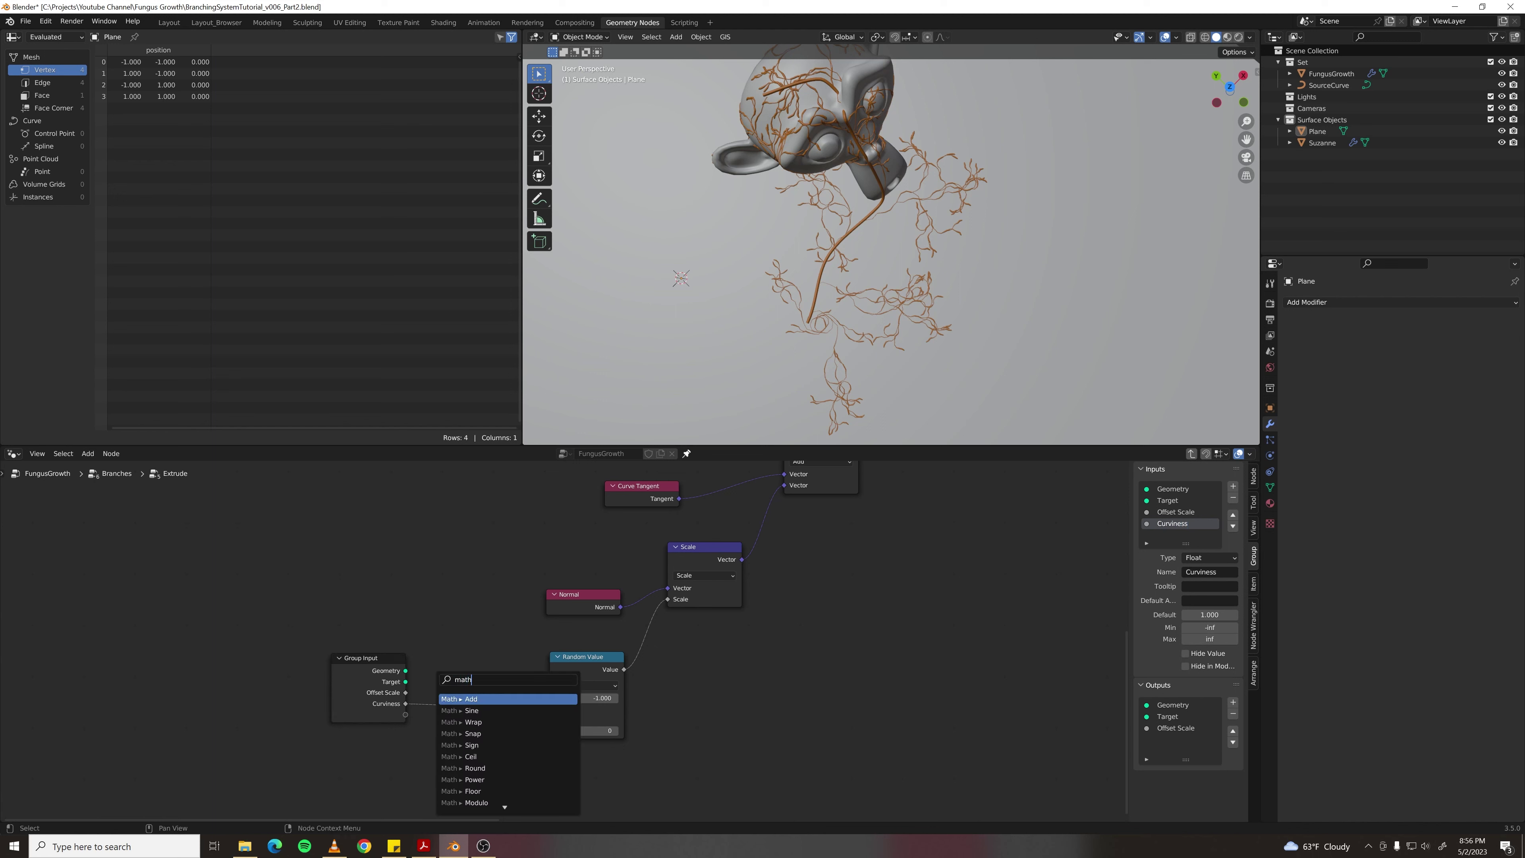
pyautogui.press('Return')
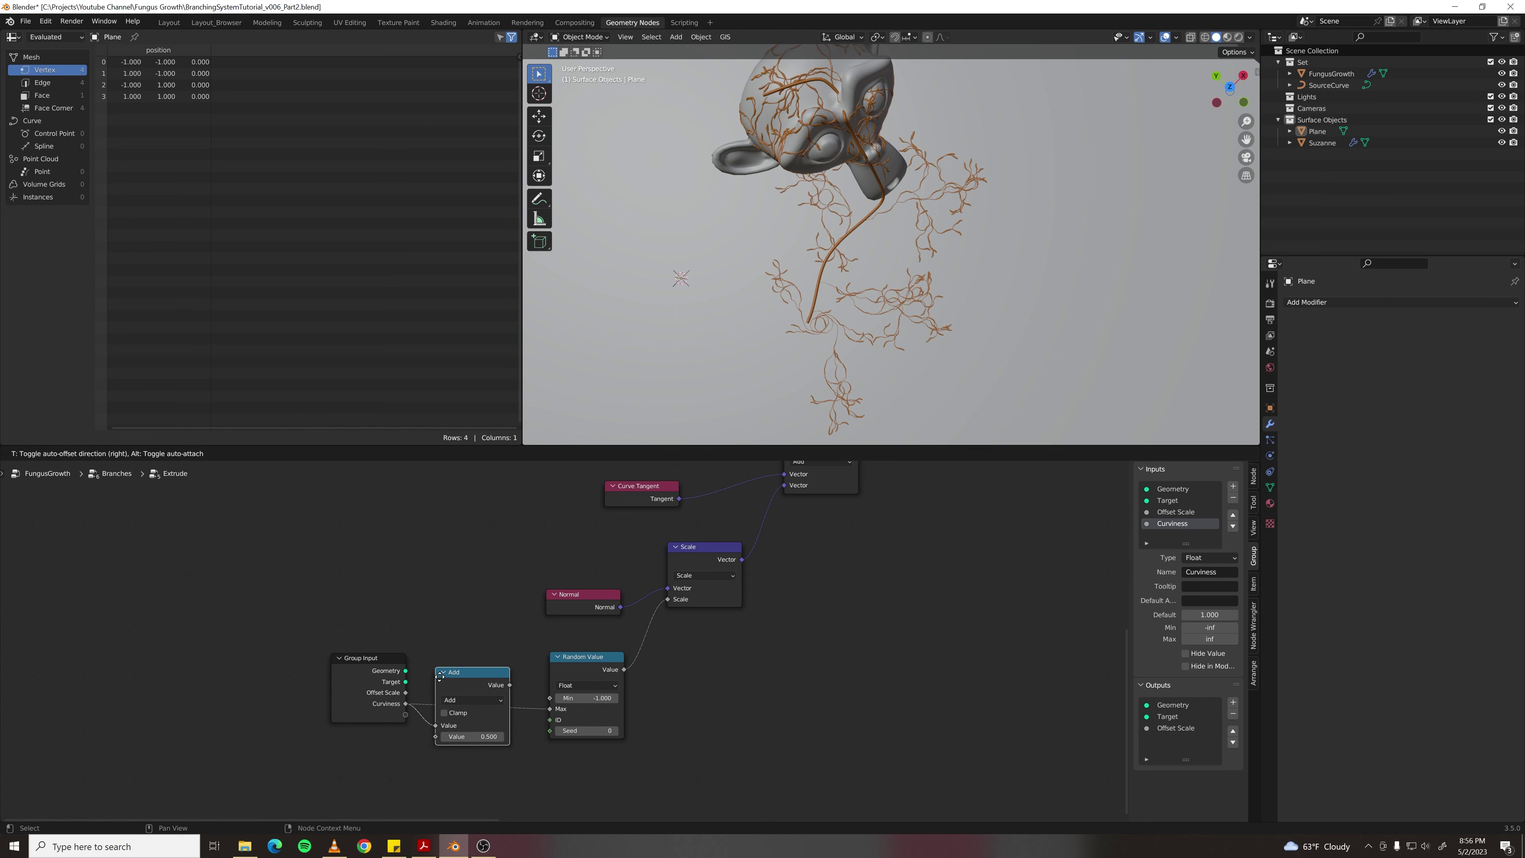
pyautogui.click(441, 618)
pyautogui.click(460, 642)
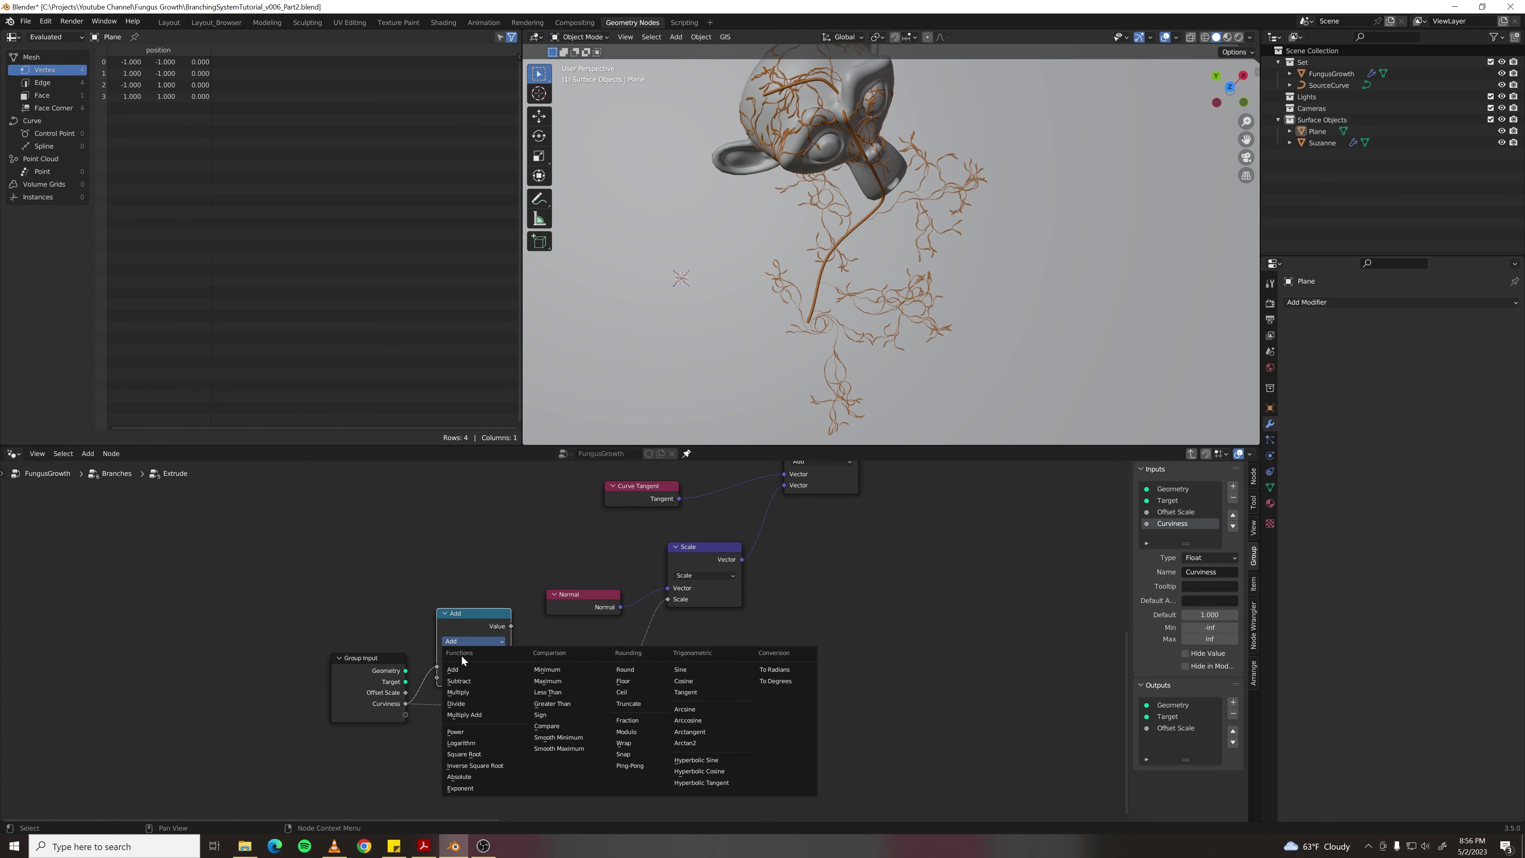
pyautogui.click(466, 694)
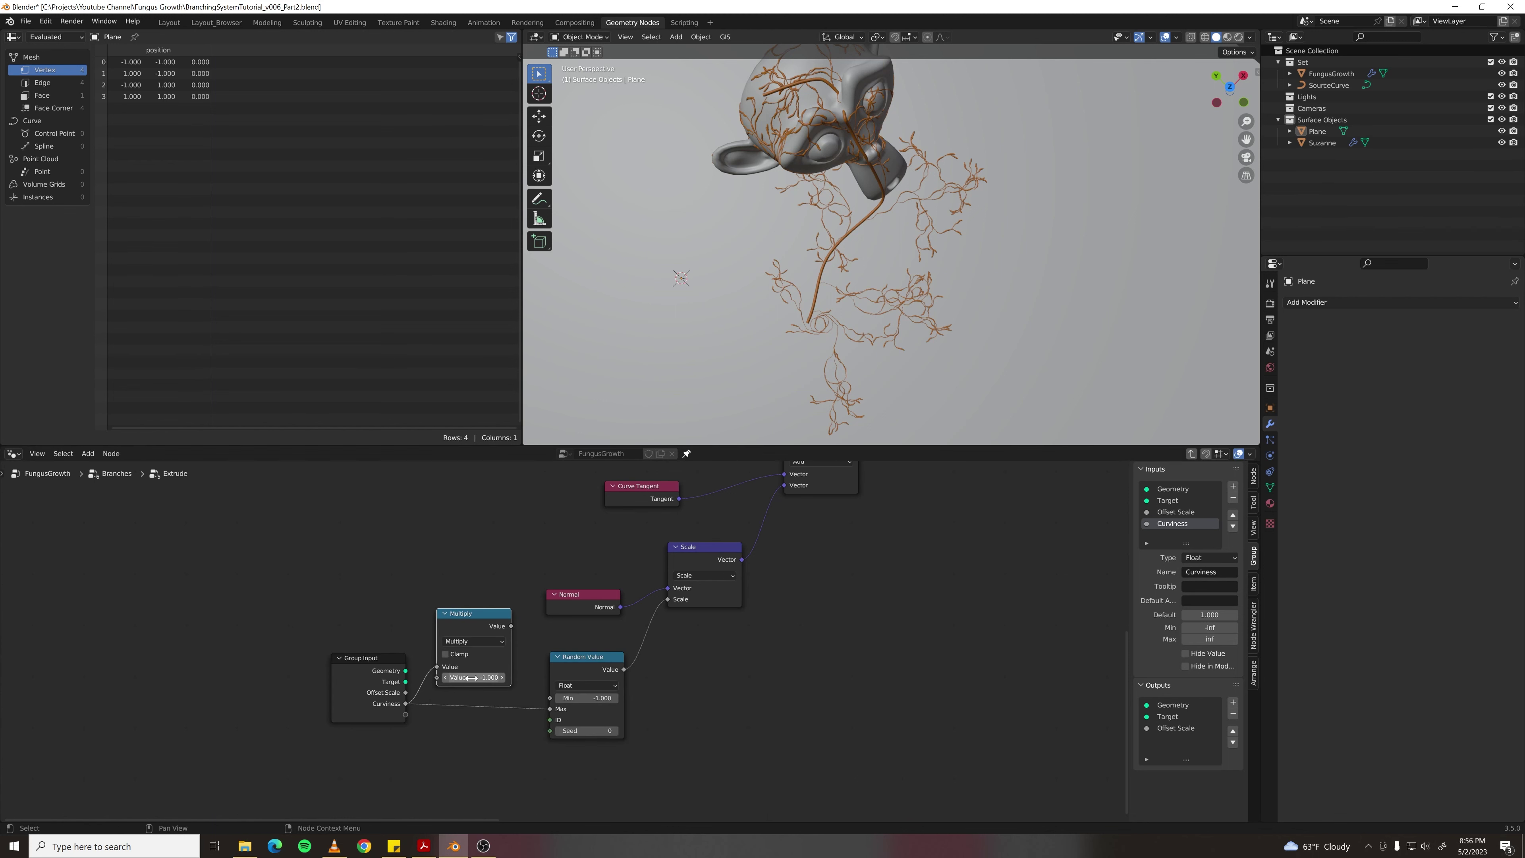
pyautogui.moveTo(511, 626); pyautogui.dragTo(549, 698)
# - Pass Curviness from the Group Input through to the Group Output as a new output, and return to the Branches group
pyautogui.scroll(-10, 547, 700)
pyautogui.moveTo(766, 633); pyautogui.dragTo(232, 663, button='middle')
pyautogui.scroll(10, 578, 596)
pyautogui.moveTo(526, 621); pyautogui.dragTo(491, 658, button='middle')
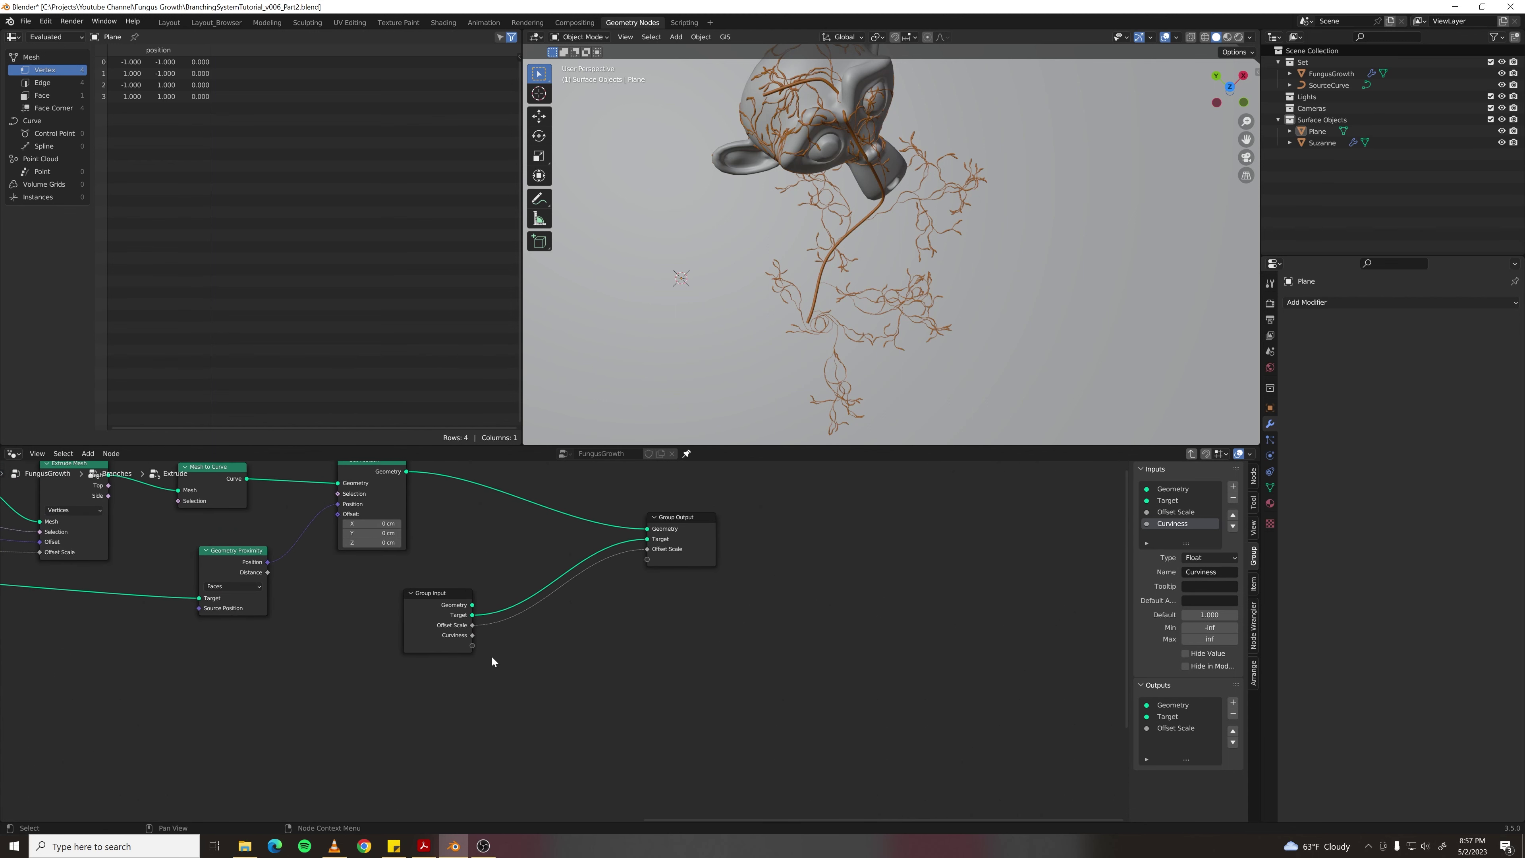
pyautogui.moveTo(472, 635); pyautogui.dragTo(646, 559)
pyautogui.press('Tab')
# - Chain each Extrude node's Curviness output into the following Extrude node's Curviness input across all five nodes
pyautogui.scroll(1, 374, 659)
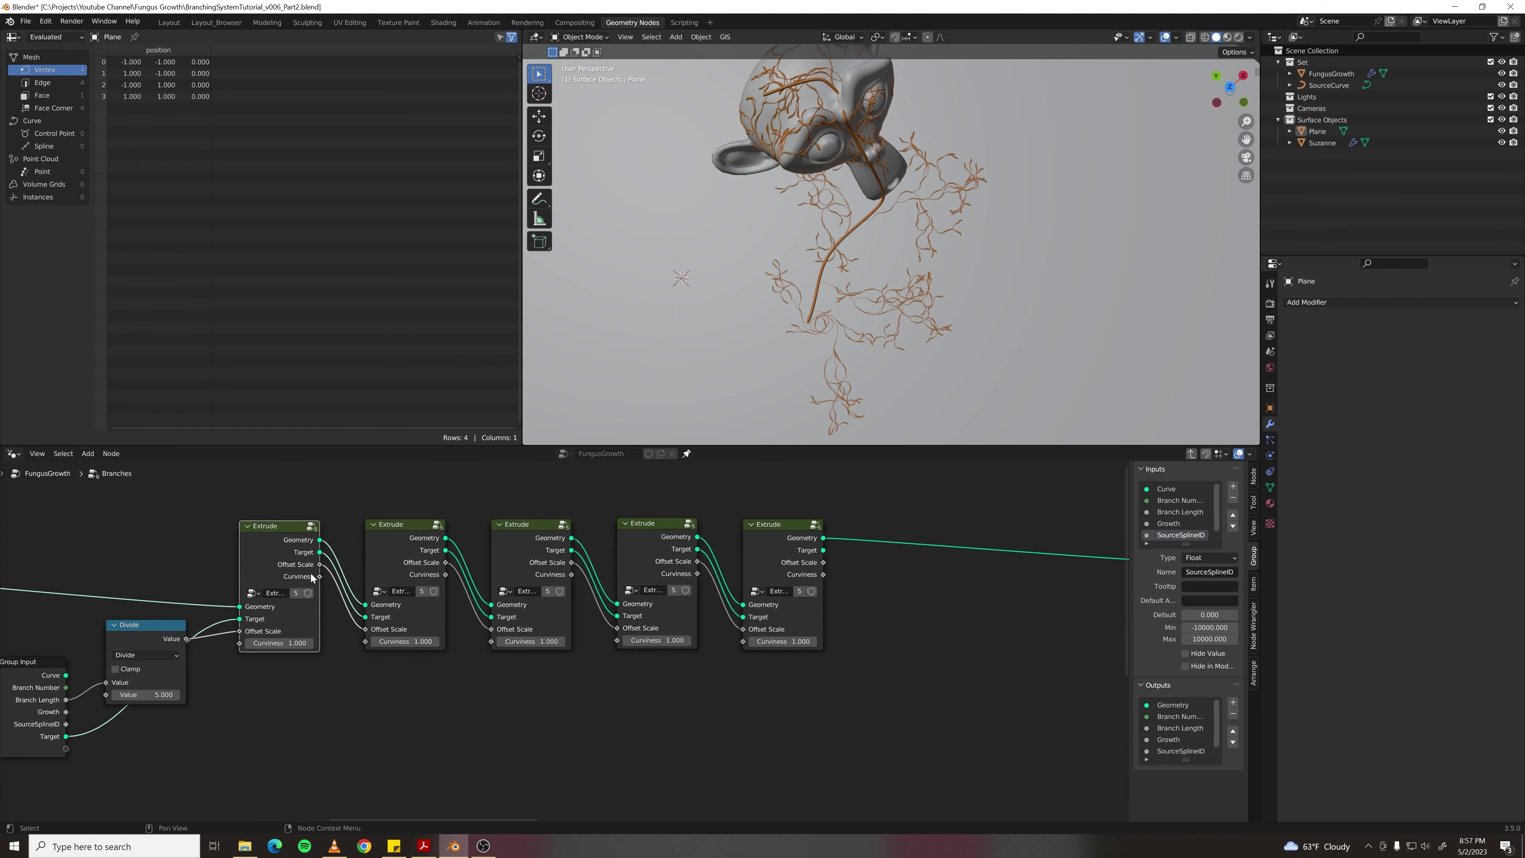
pyautogui.moveTo(321, 576); pyautogui.dragTo(365, 642)
pyautogui.moveTo(444, 575); pyautogui.dragTo(492, 641)
pyautogui.moveTo(572, 575); pyautogui.dragTo(617, 640)
pyautogui.moveTo(697, 574); pyautogui.dragTo(743, 641)
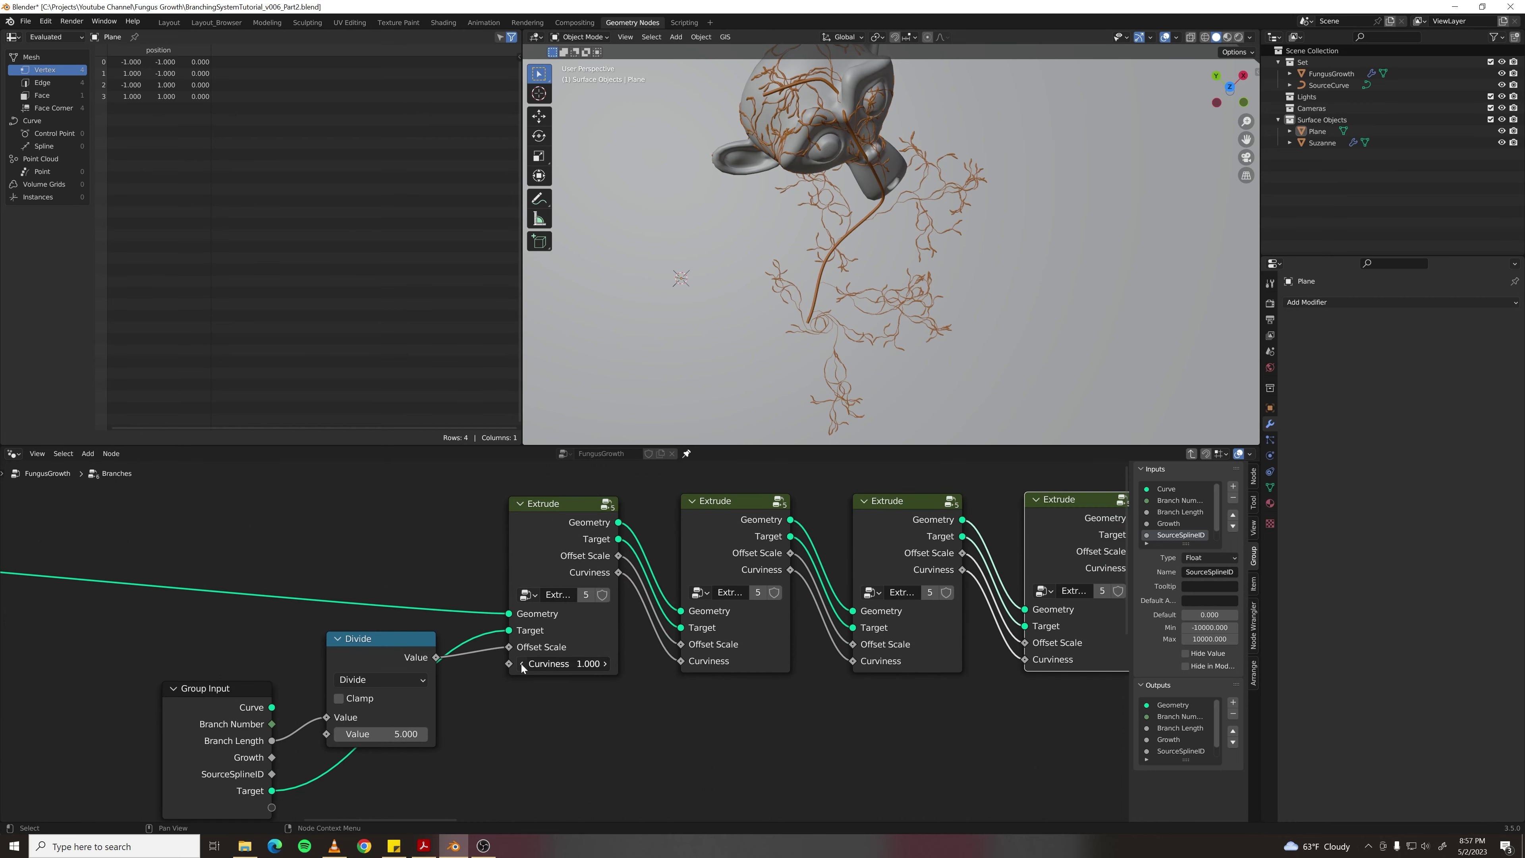
# - Set the first Extrude node's Curviness to 0.5 and inspect the branches up close
pyautogui.click(522, 664)
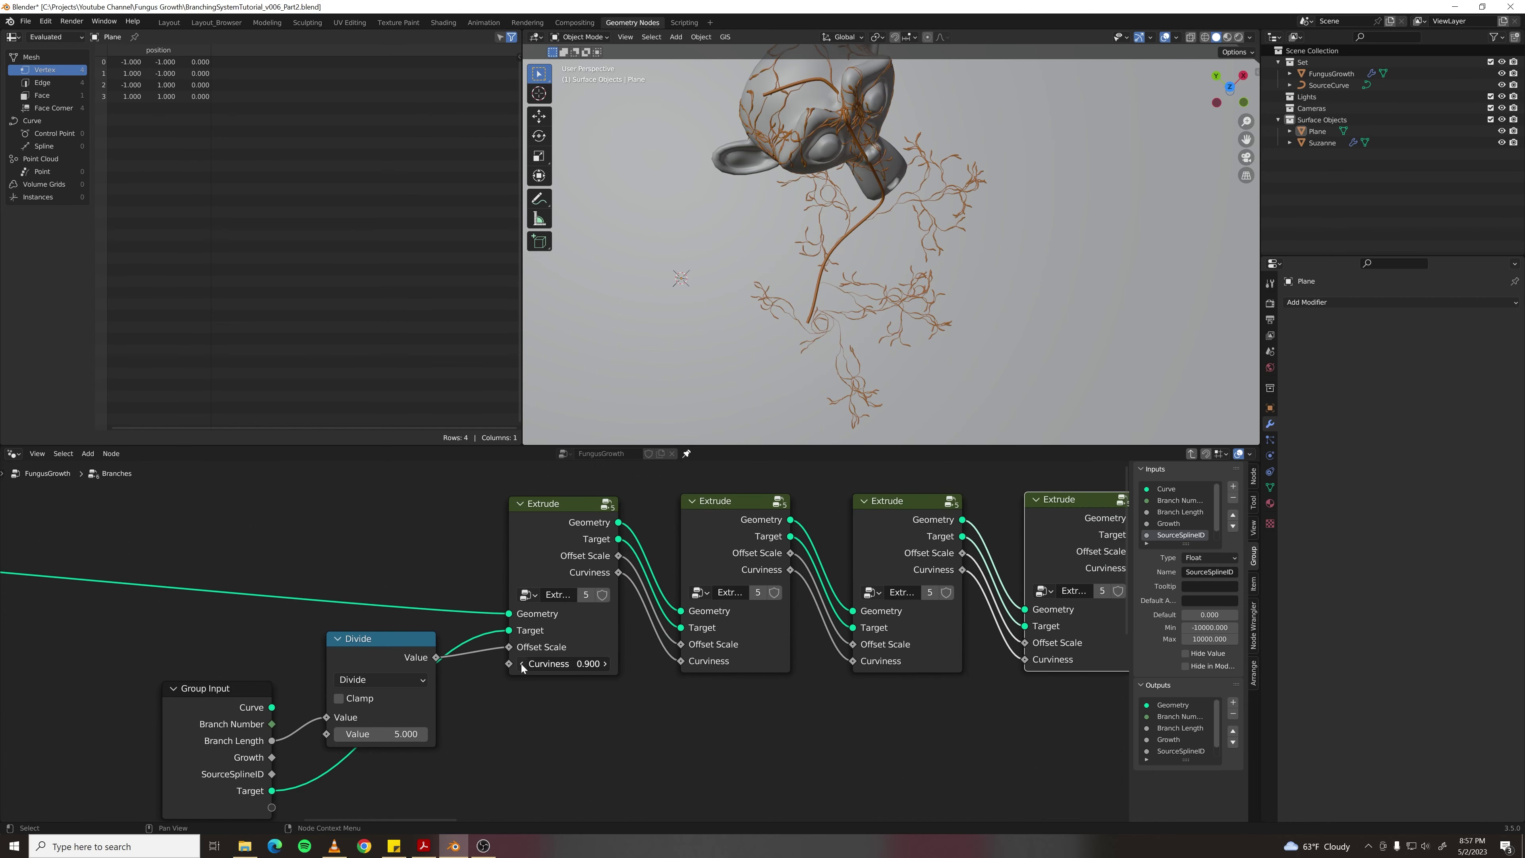
pyautogui.click(522, 663)
pyautogui.click(522, 663)
pyautogui.click(522, 663)
pyautogui.click(522, 664)
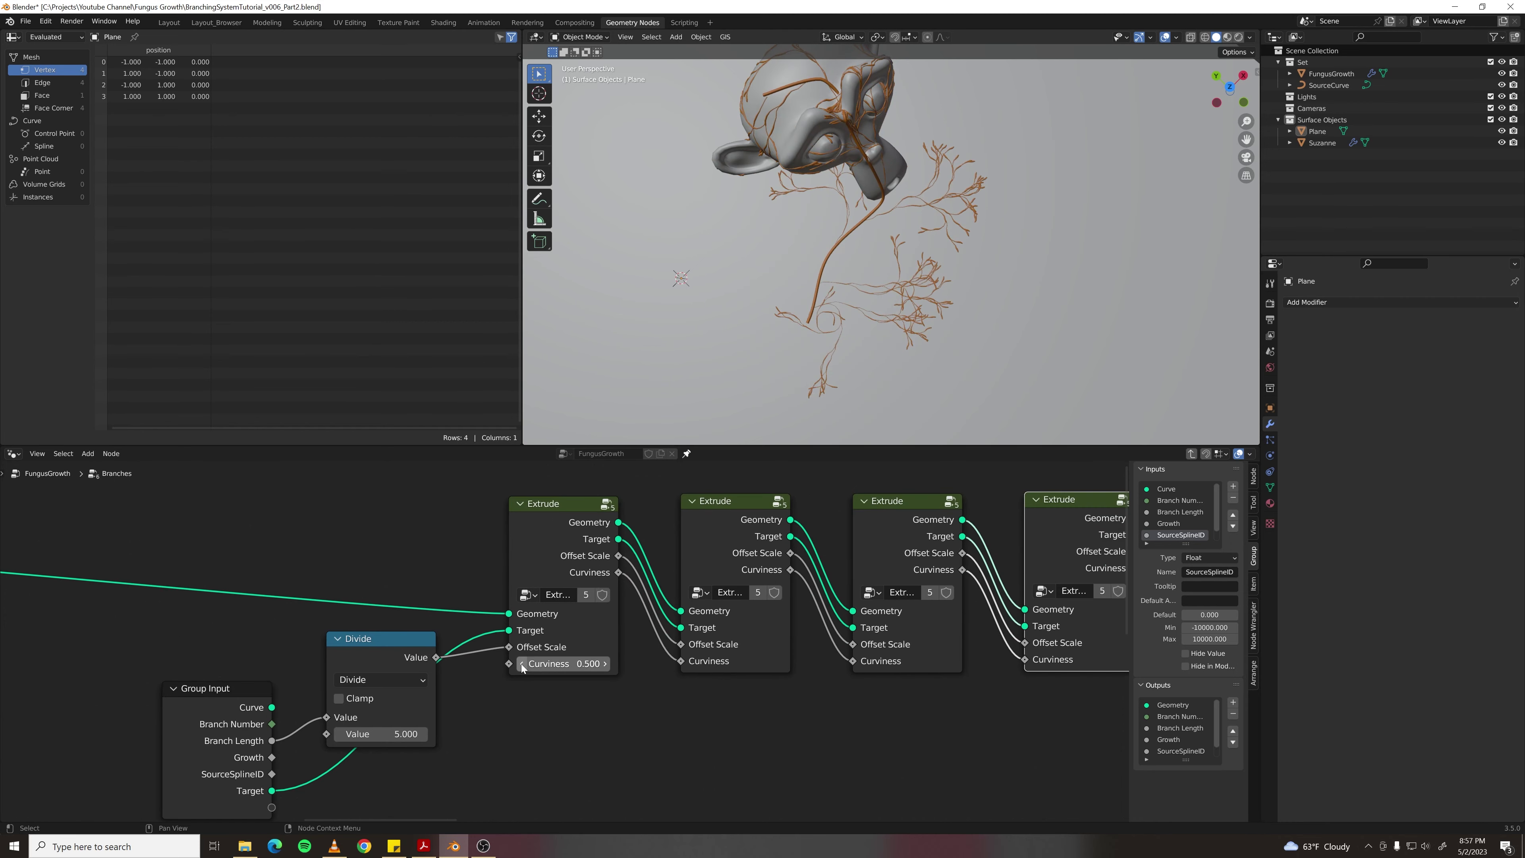
pyautogui.scroll(1, 869, 355)
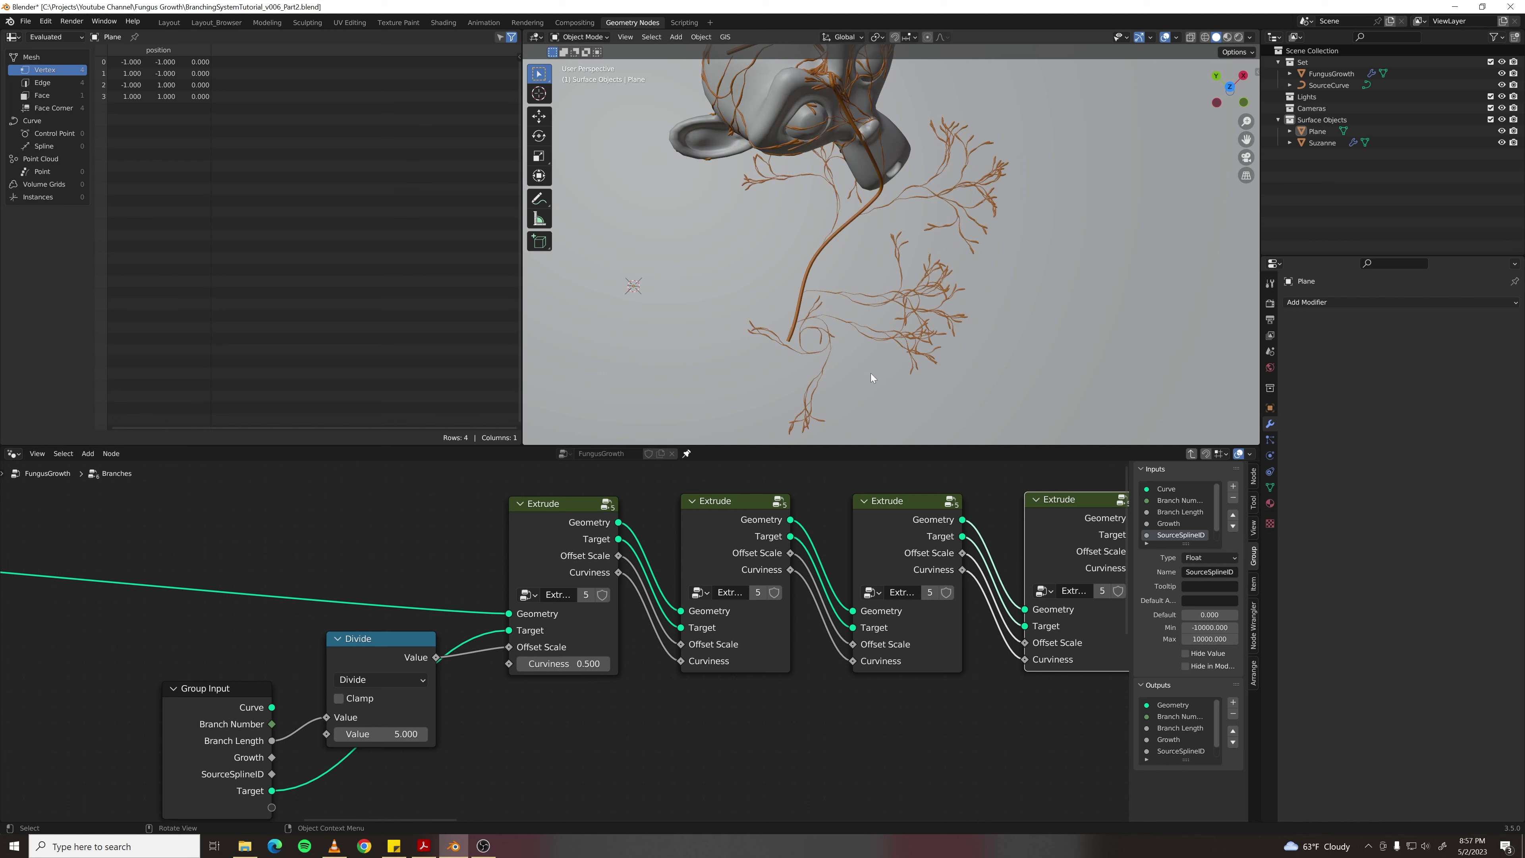
pyautogui.keyDown('shift'); pyautogui.moveTo(929, 310); pyautogui.dragTo(904, 390, button='middle'); pyautogui.keyUp('shift')
pyautogui.scroll(7, 907, 309)
pyautogui.keyDown('shift'); pyautogui.moveTo(907, 309); pyautogui.dragTo(867, 264, button='middle'); pyautogui.keyUp('shift')
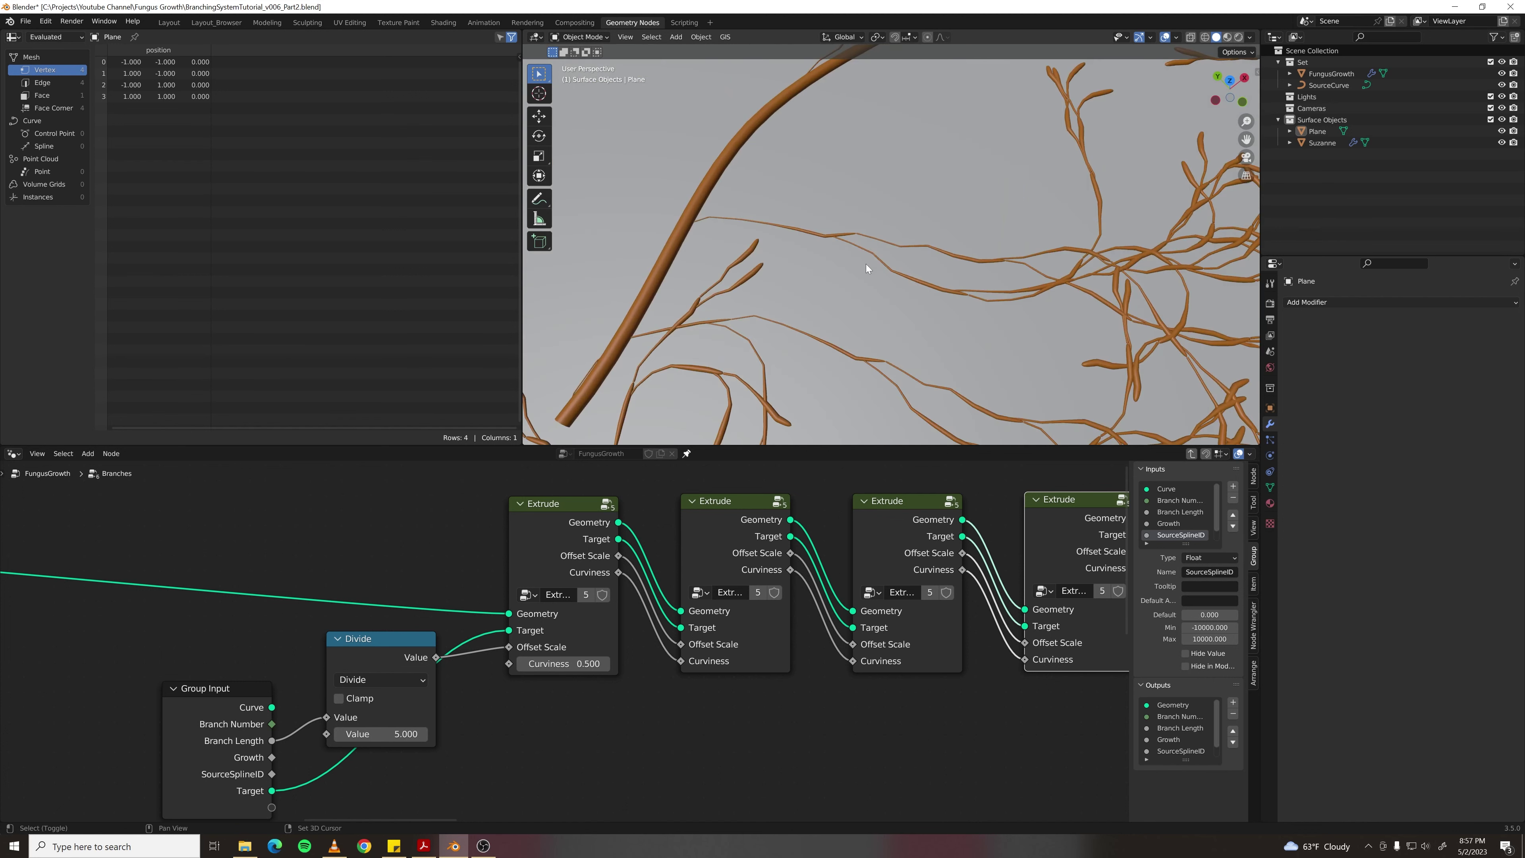
pyautogui.scroll(2, 845, 237)
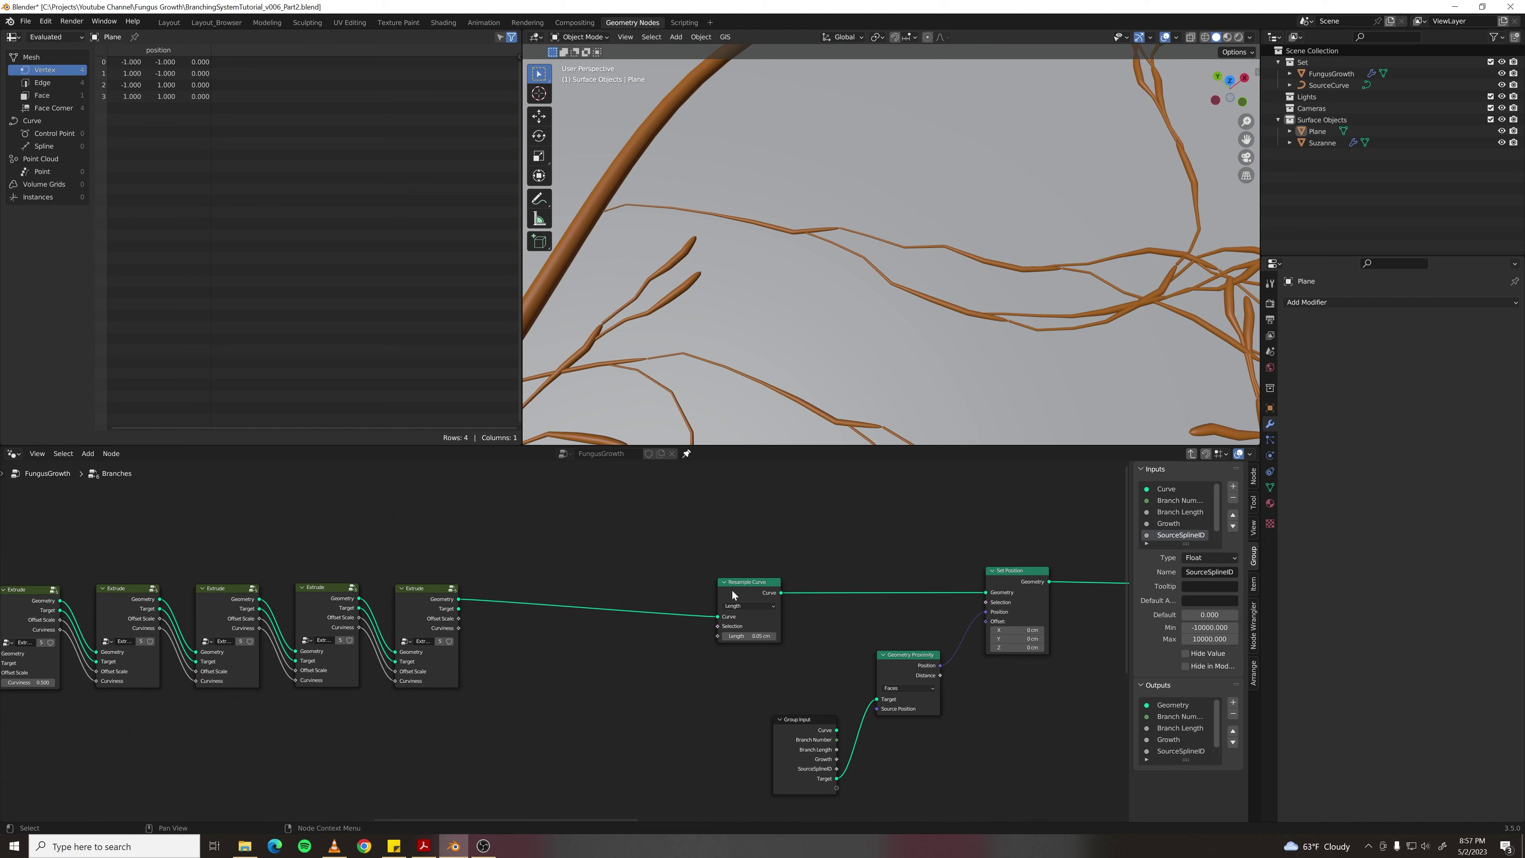
# - Insert a Set Spline Type node set to Bezier between the last Extrude node and Resample Curve, making room for it
pyautogui.moveTo(732, 591); pyautogui.dragTo(825, 587)
pyautogui.click(693, 658)
pyautogui.scroll(2, 542, 560)
pyautogui.moveTo(542, 559); pyautogui.dragTo(585, 578, button='middle')
pyautogui.press('F3')
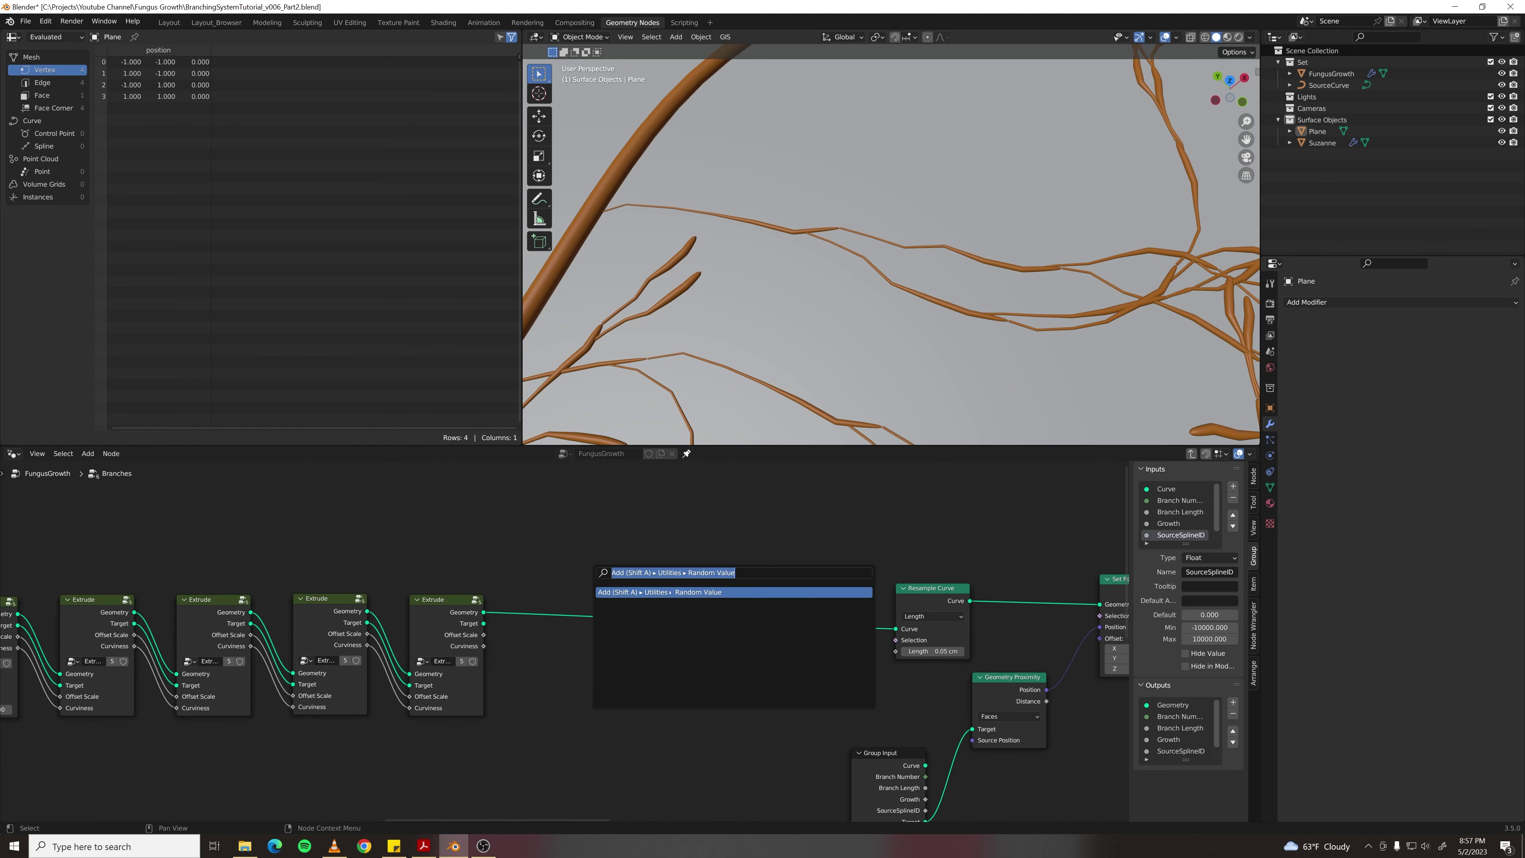
pyautogui.write('set spline')
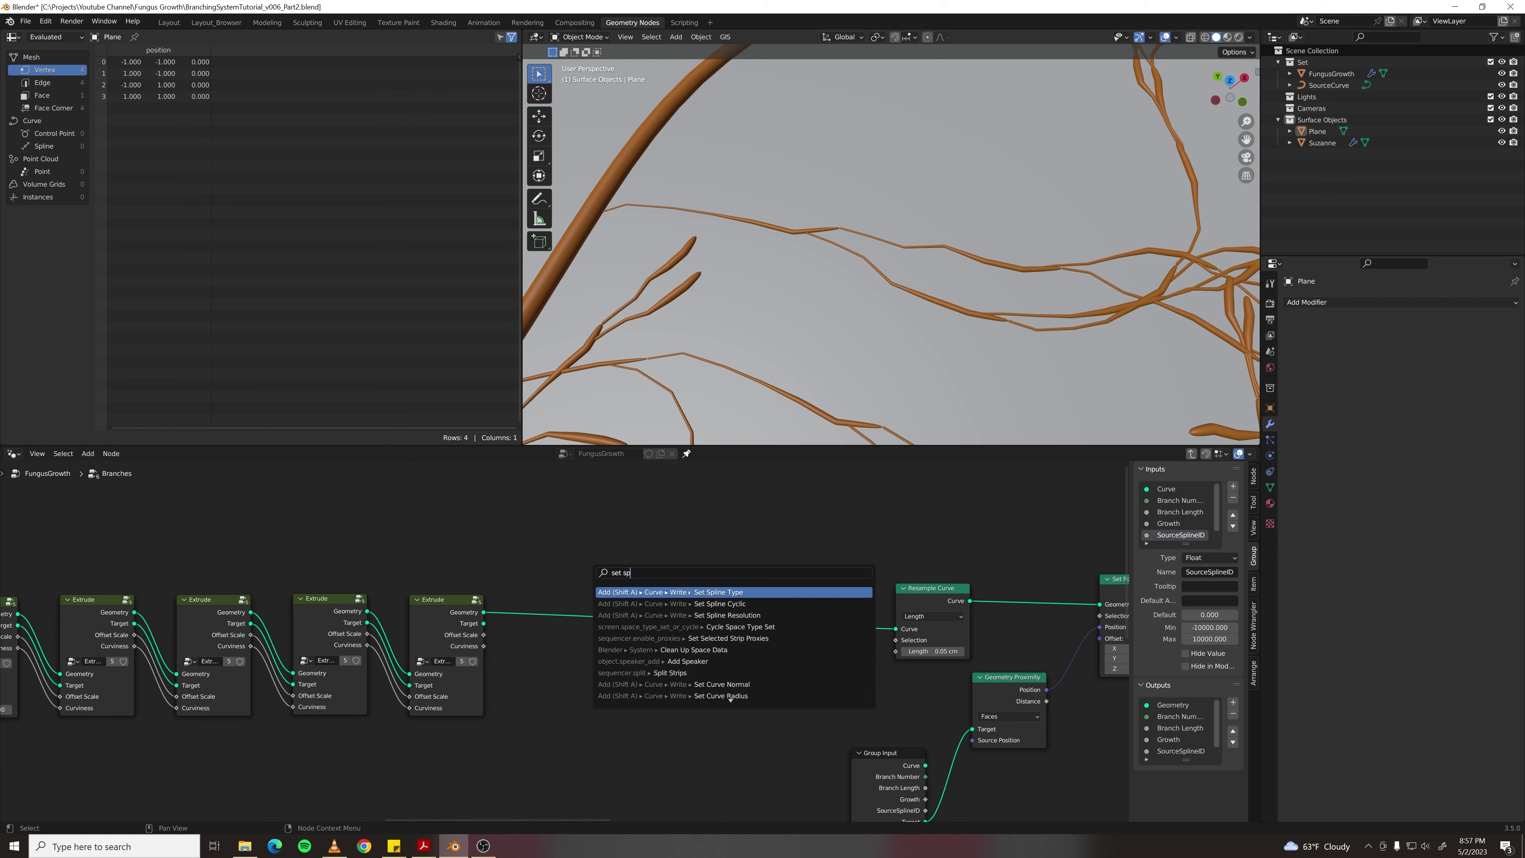
pyautogui.press('Return')
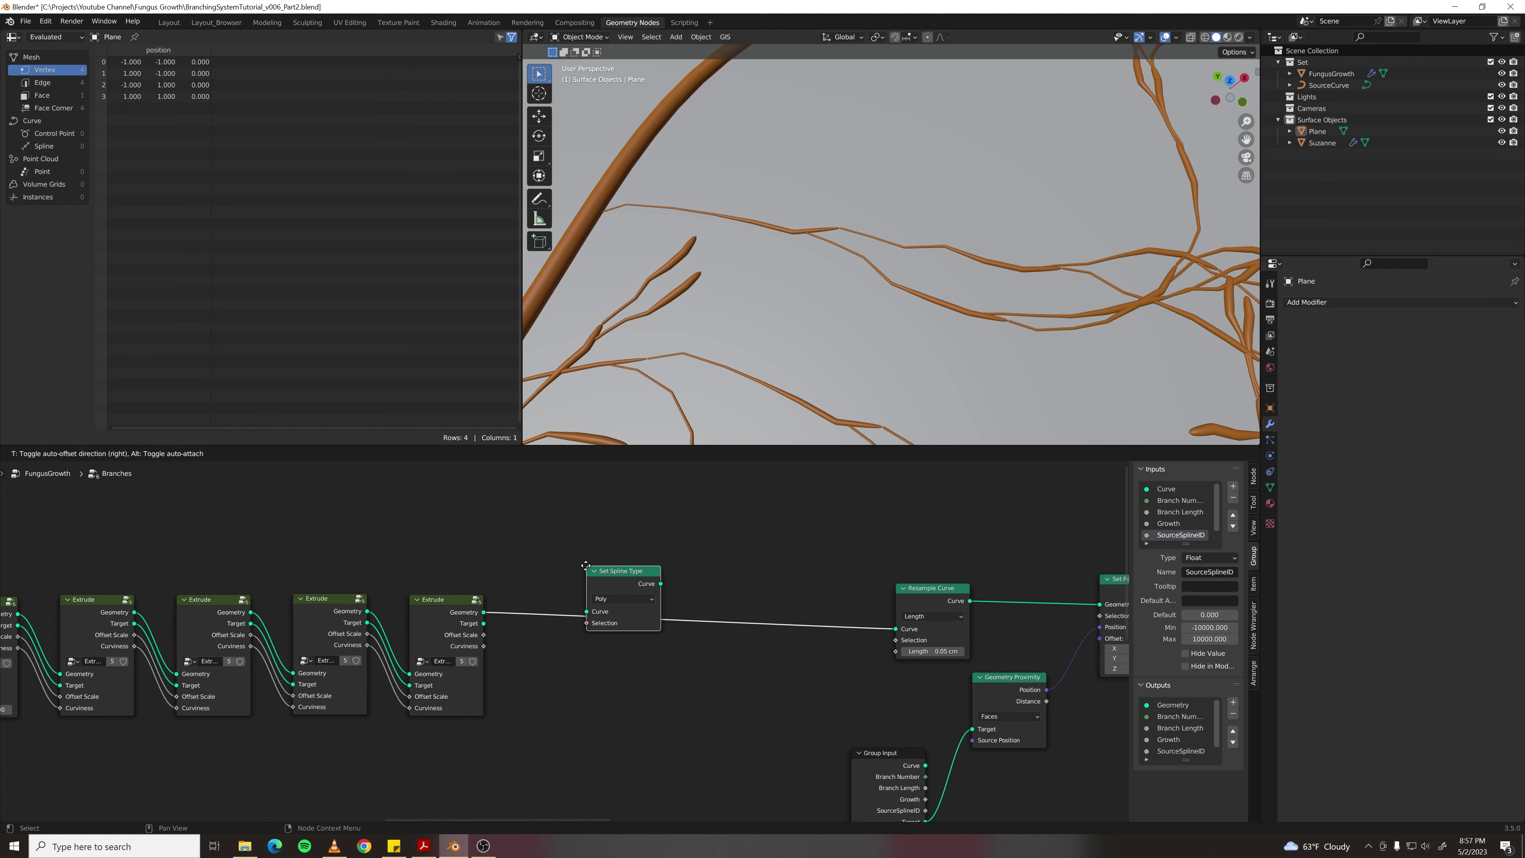
pyautogui.click(538, 571)
pyautogui.click(598, 607)
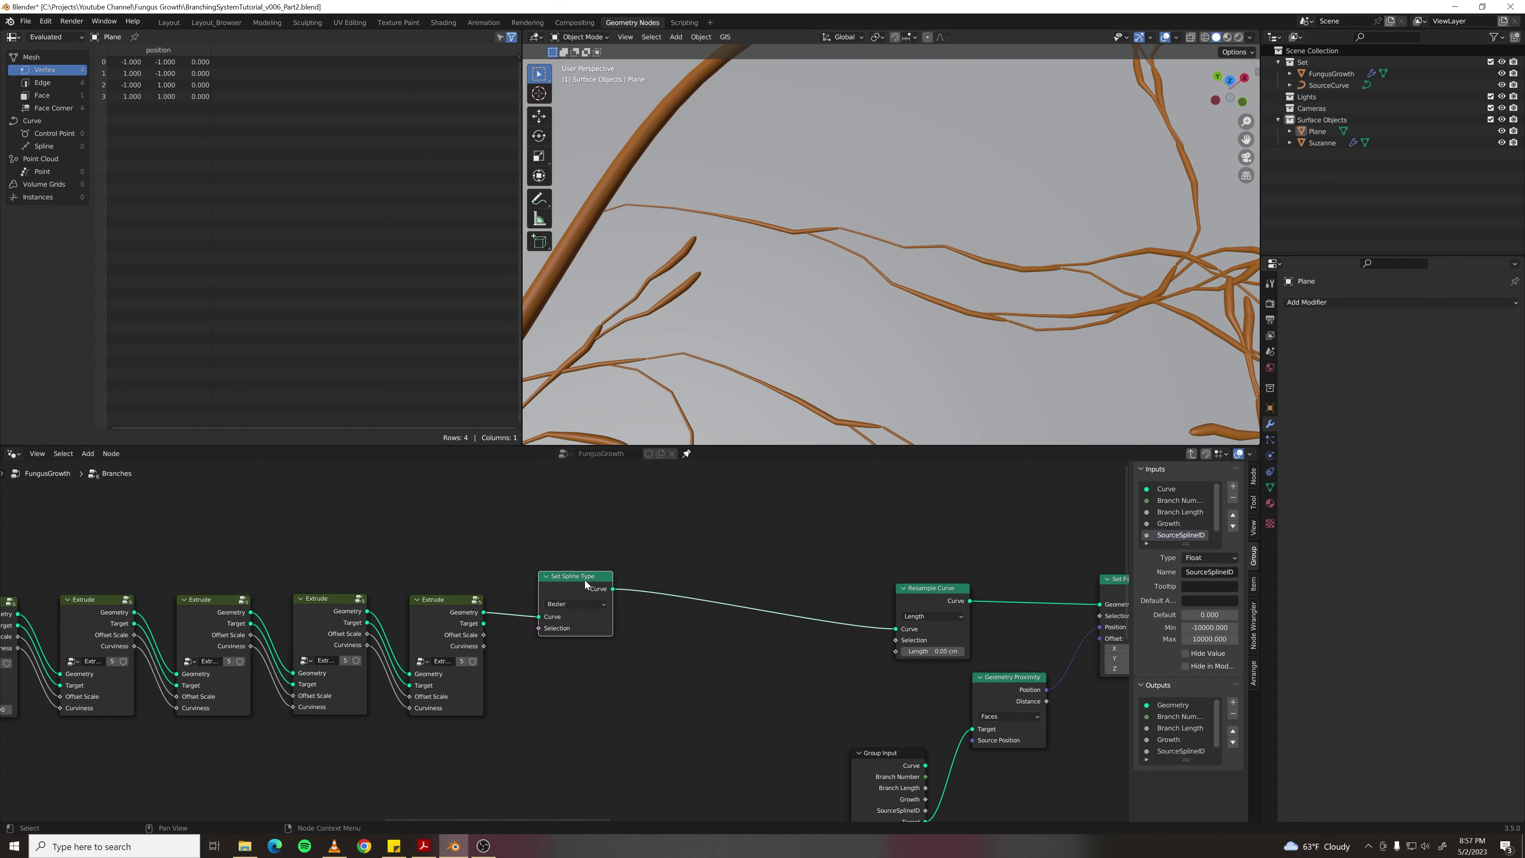
pyautogui.moveTo(568, 579); pyautogui.dragTo(549, 585)
# - Insert a Set Handle Type node with Auto handles between Set Spline Type and Resample Curve
pyautogui.click(646, 569)
pyautogui.press('F3')
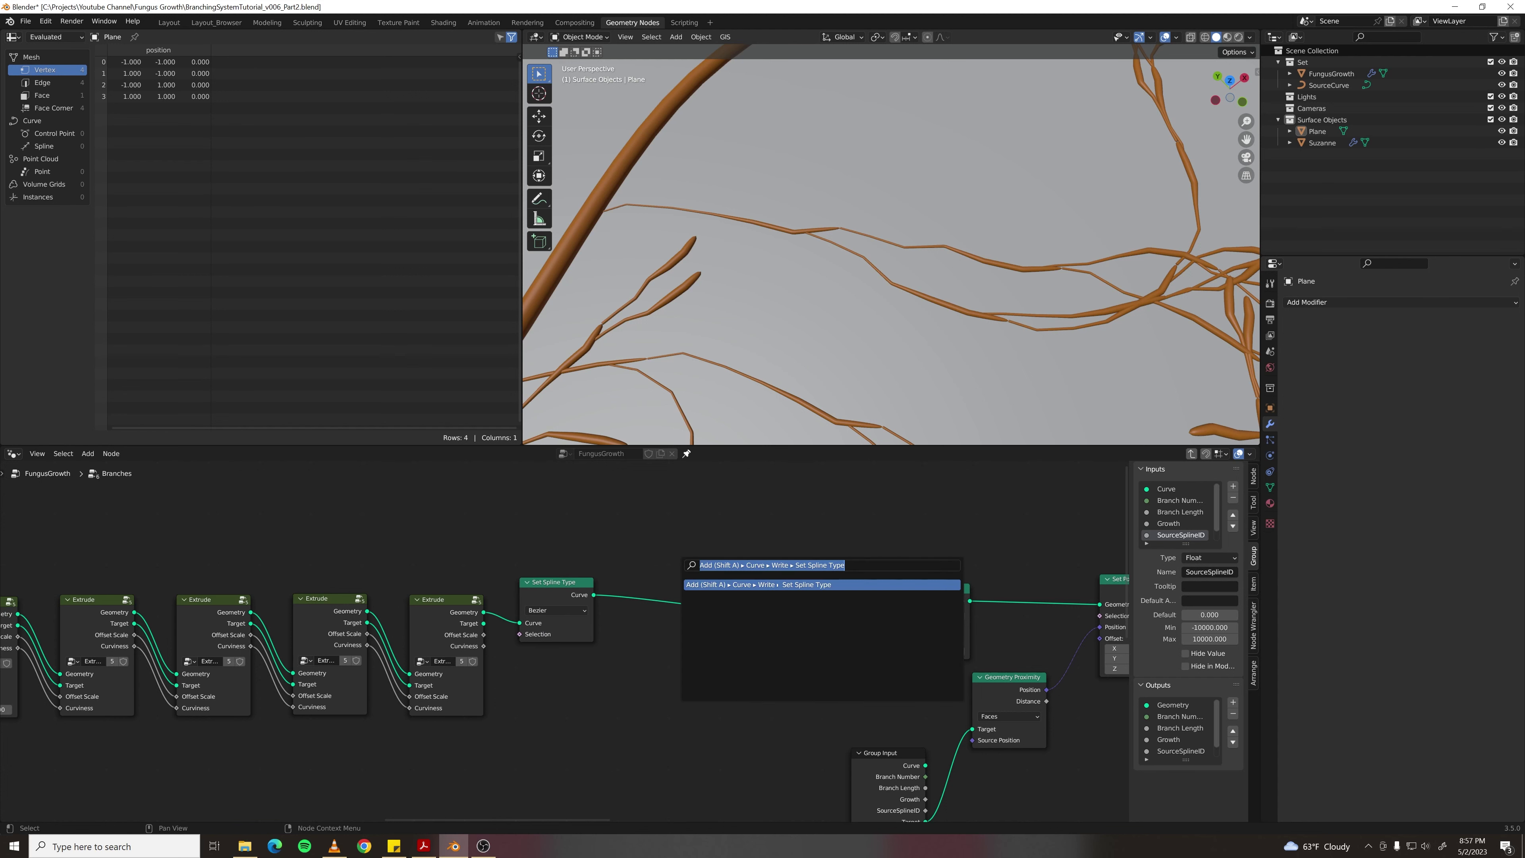
pyautogui.write('set hand')
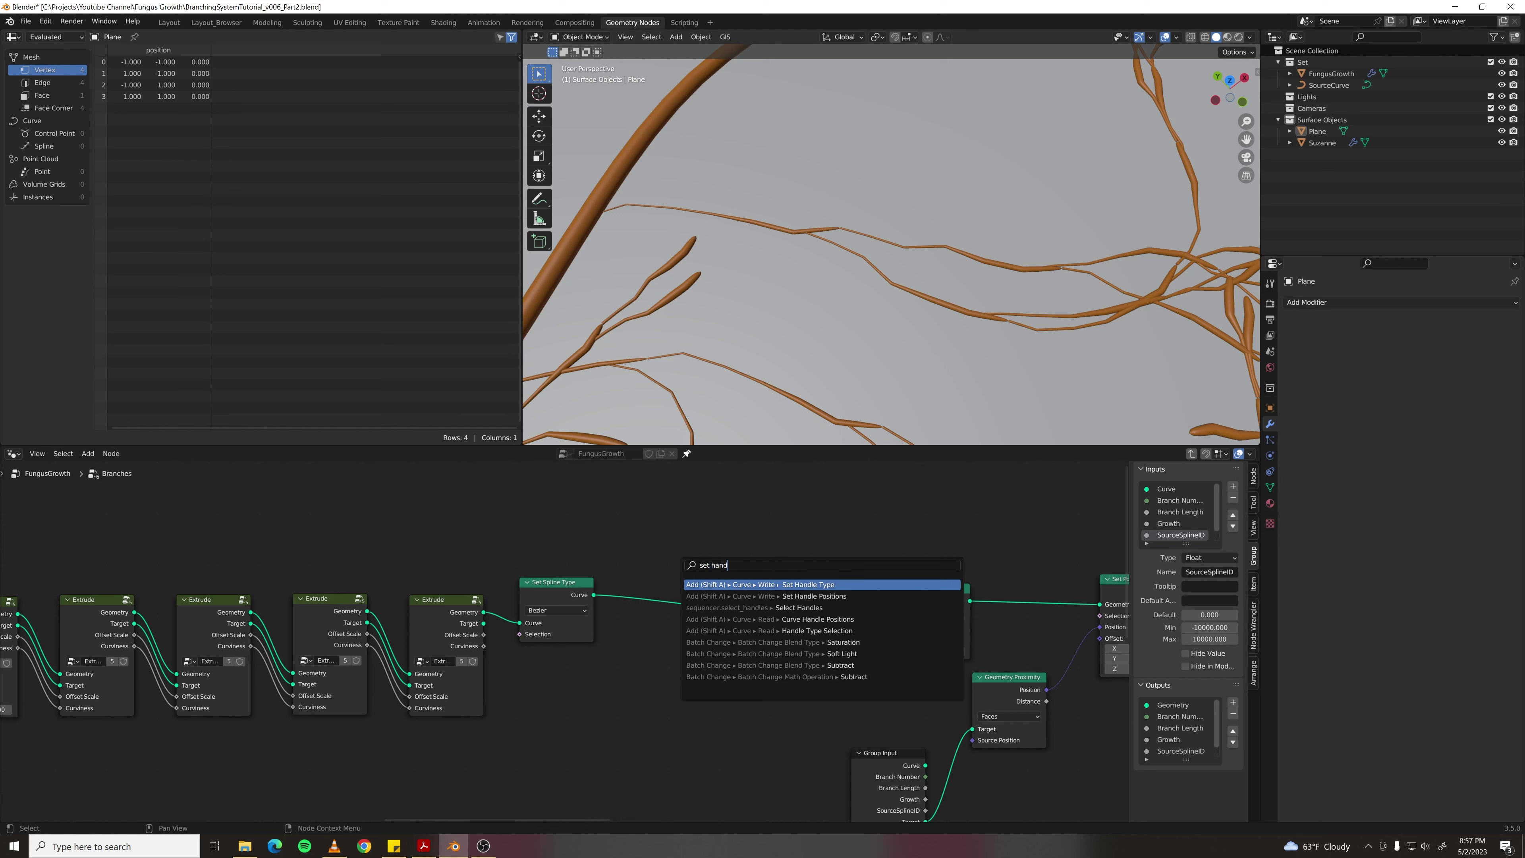
pyautogui.press('Return')
pyautogui.click(633, 571)
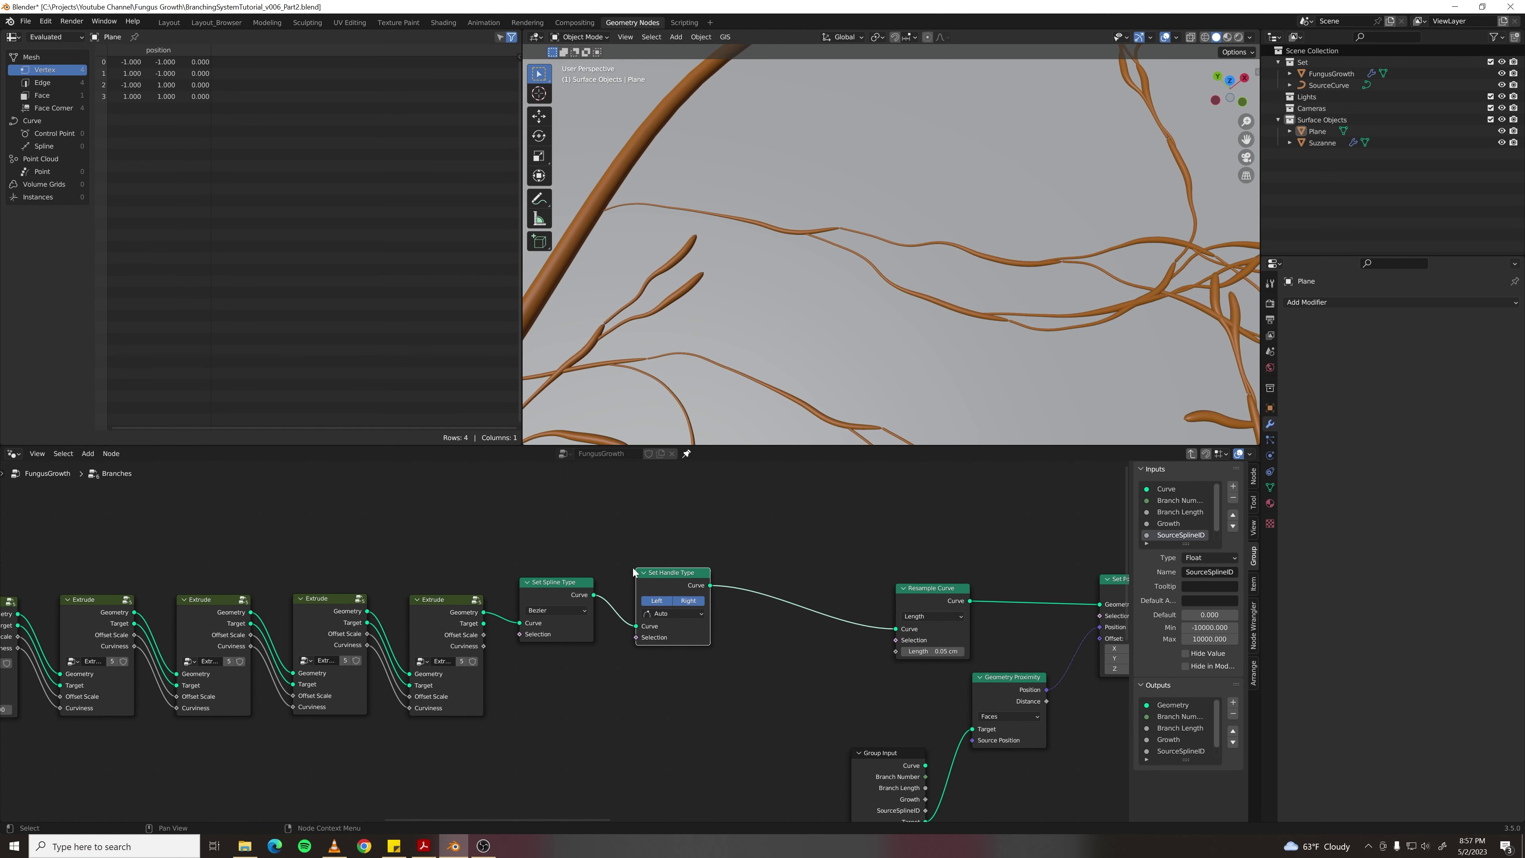
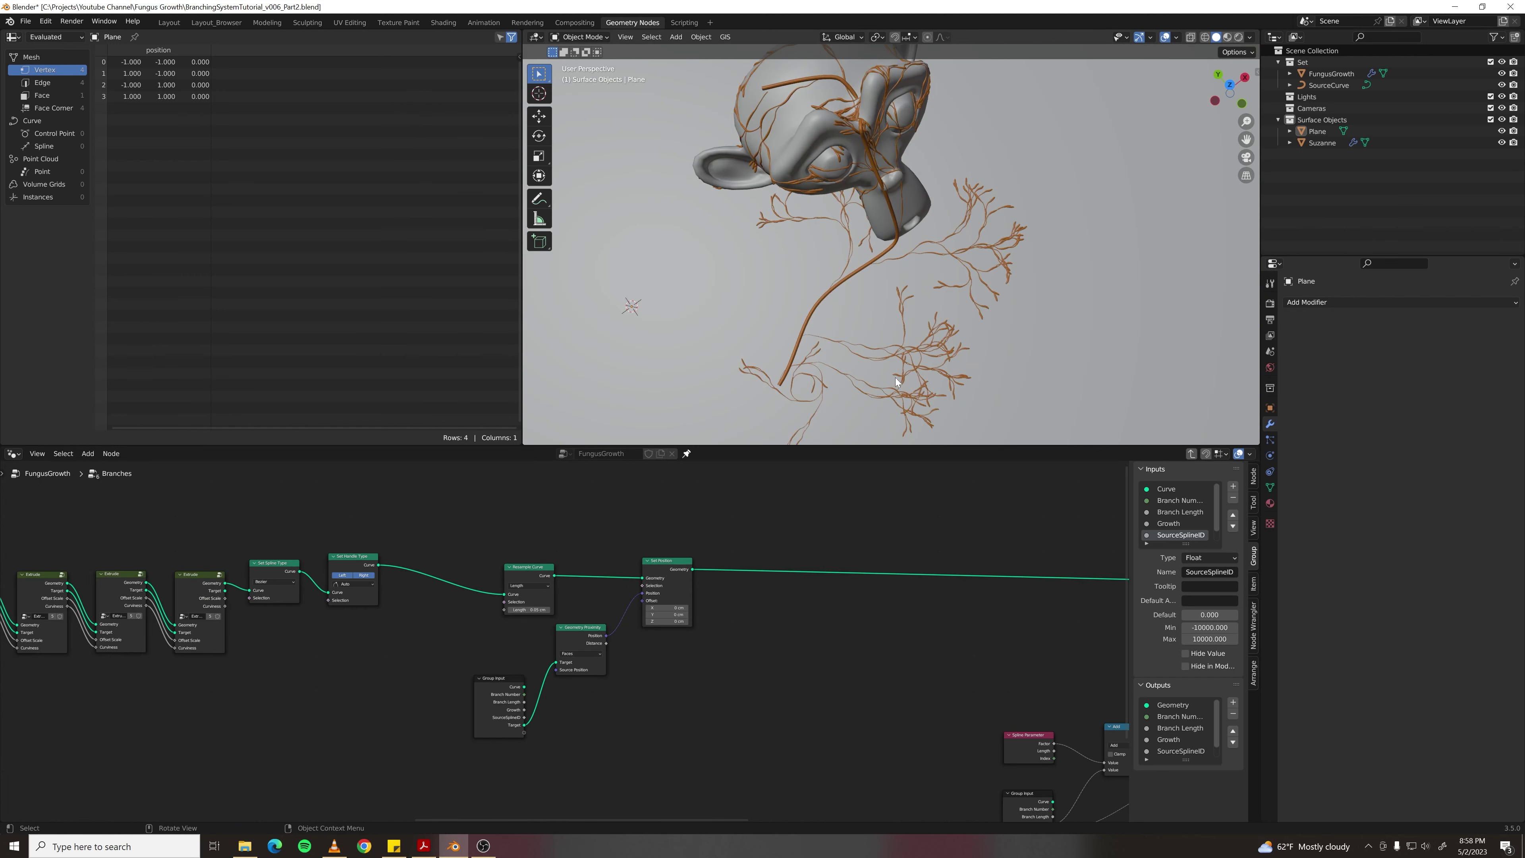
# - Move the Resample Curve, Set Position, Geometry Proximity and Group Input nodes farther from Set Handle Type to open a gap
pyautogui.scroll(1, 895, 377)
pyautogui.keyDown('shift'); pyautogui.moveTo(895, 378); pyautogui.dragTo(844, 300, button='middle'); pyautogui.keyUp('shift')
pyautogui.scroll(1, 844, 252)
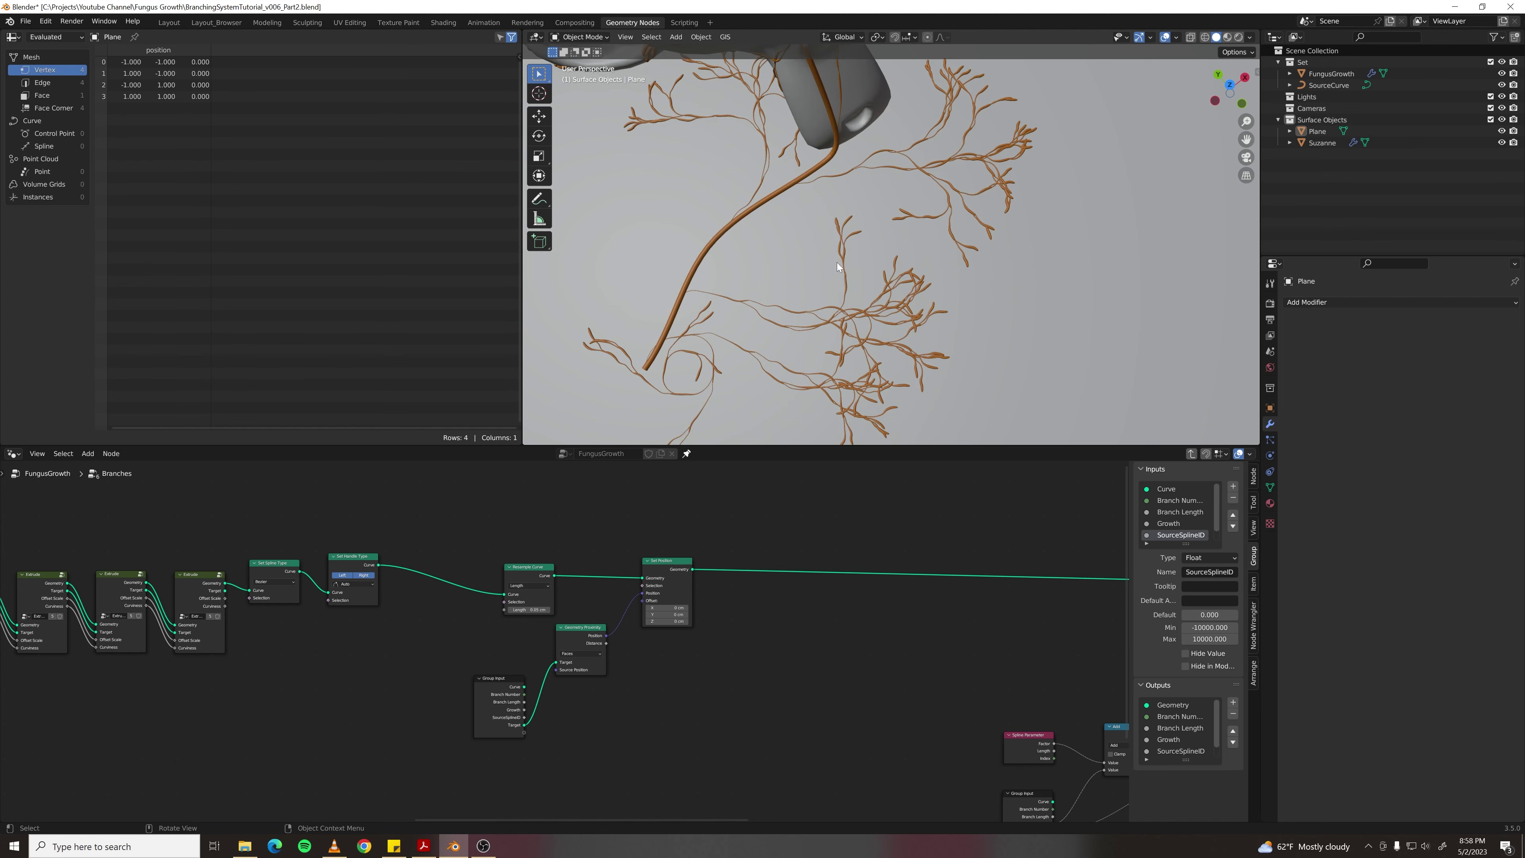
pyautogui.moveTo(439, 510); pyautogui.dragTo(699, 744)
pyautogui.press('g')
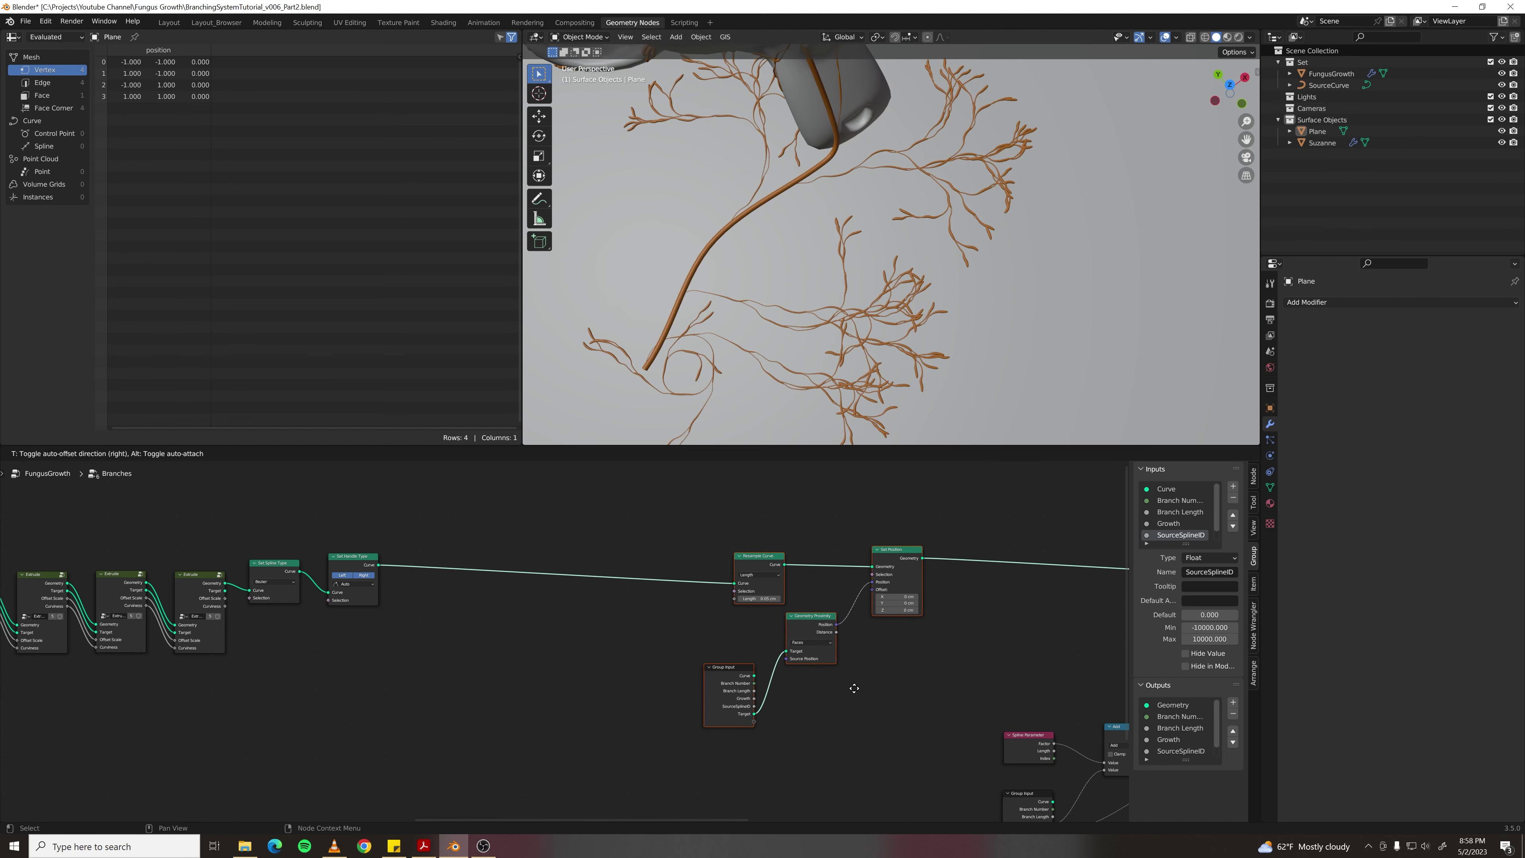
pyautogui.click(854, 688)
# - Insert a Trim Curve node on the link between Set Handle Type and Resample Curve
pyautogui.scroll(1, 474, 657)
pyautogui.press('F3')
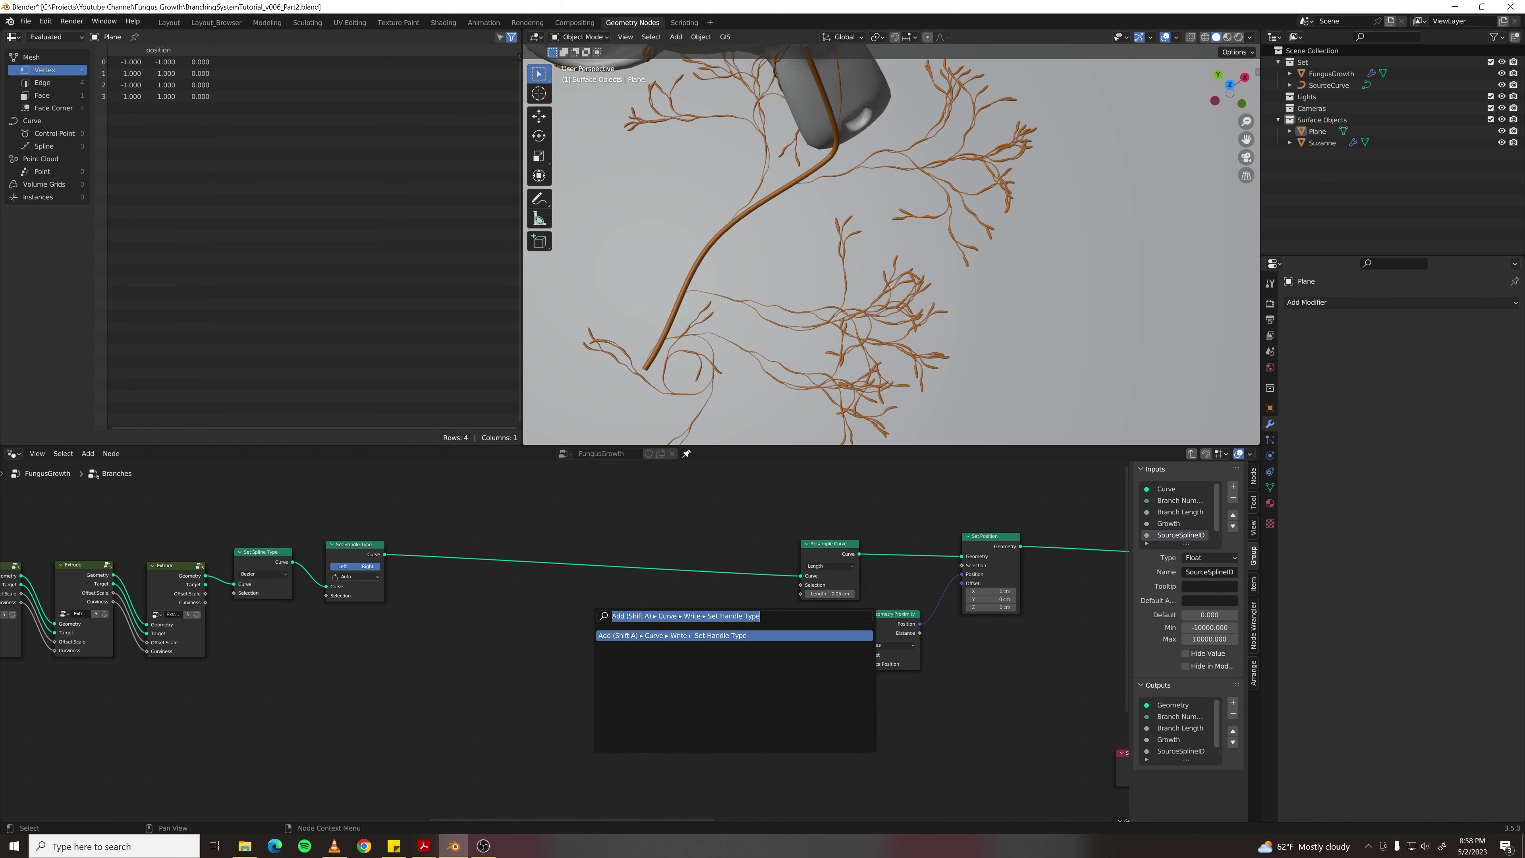
pyautogui.write('trim cur')
pyautogui.press('Return')
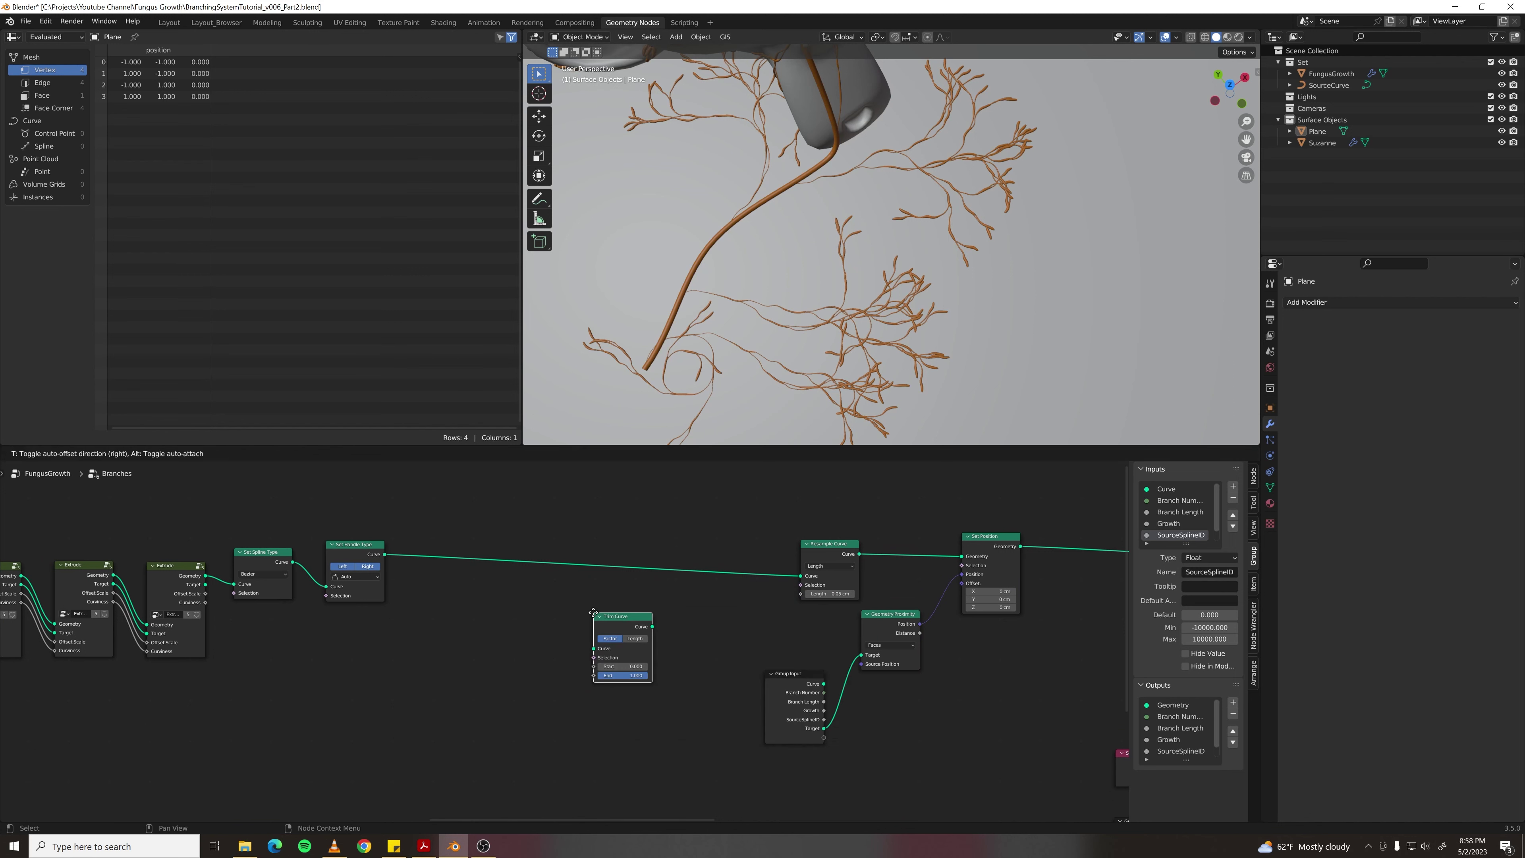
pyautogui.click(511, 542)
# - Add a float Random Value node below the curve chain and connect its value to Trim Curve's End
pyautogui.press('F3')
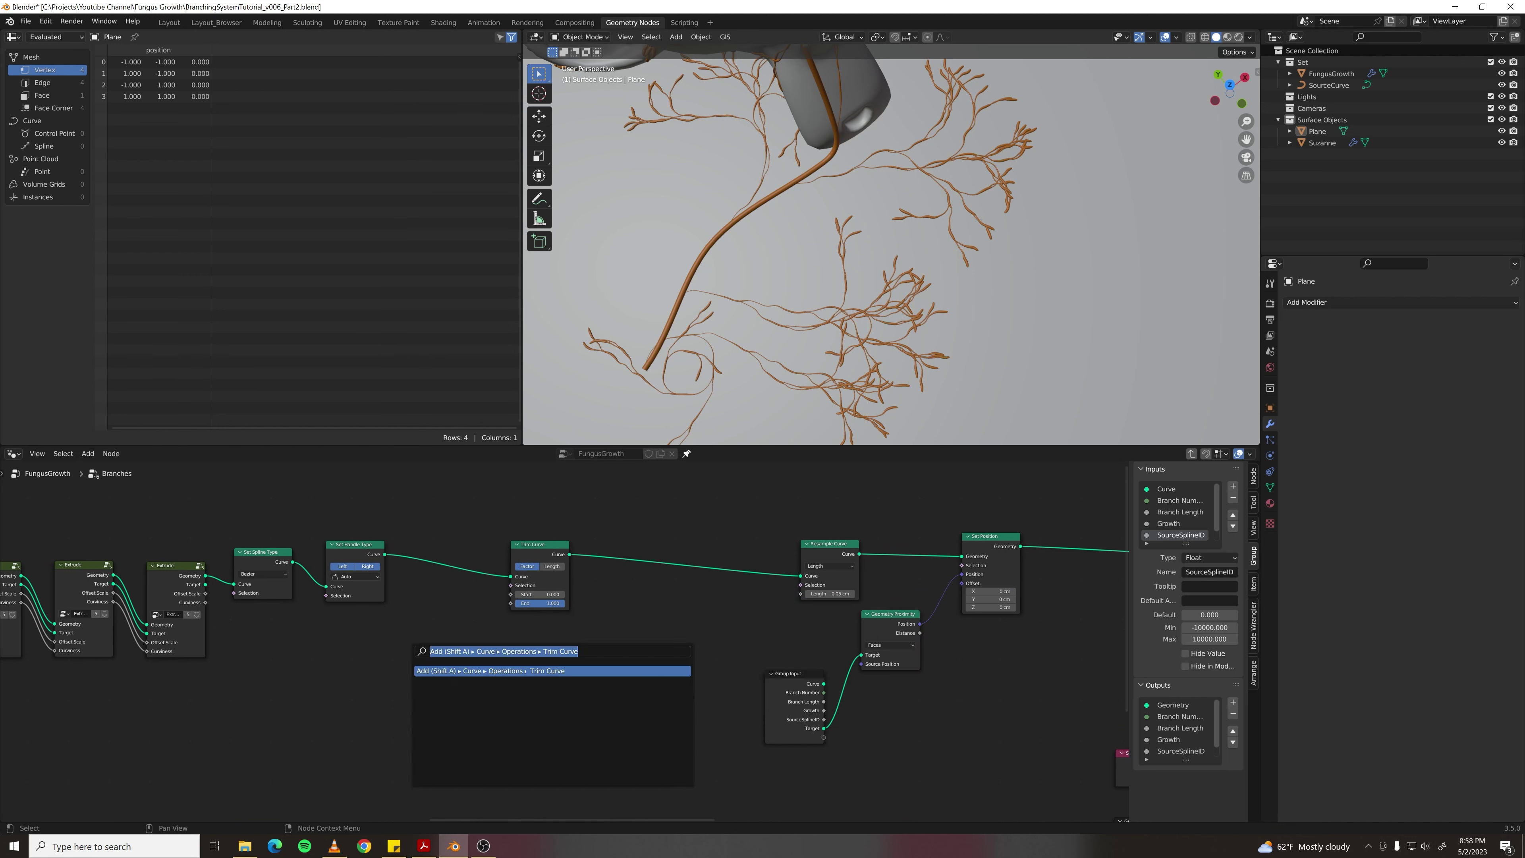
pyautogui.write('random value')
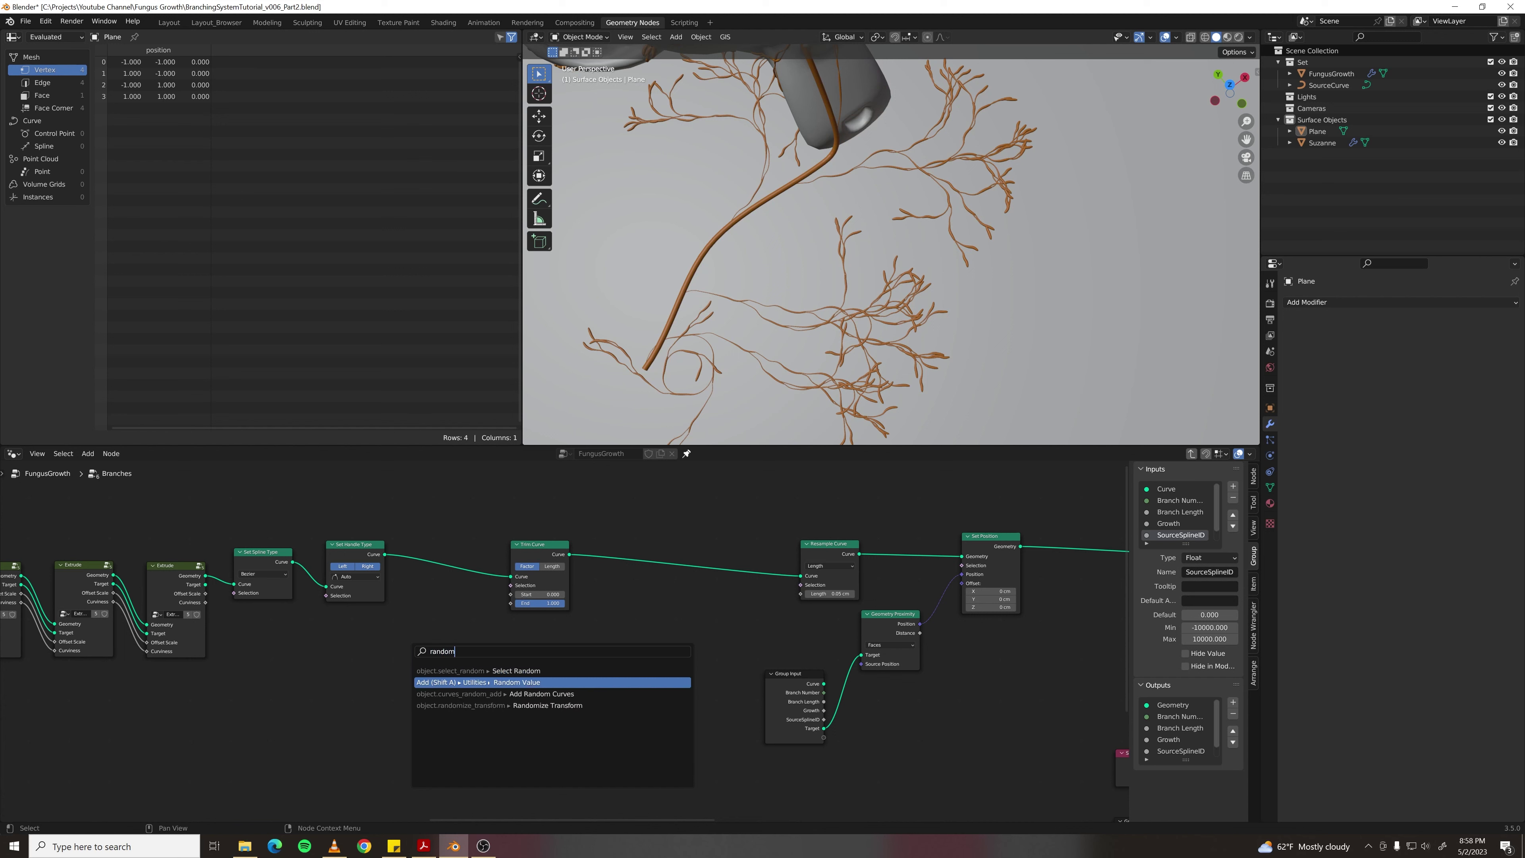
pyautogui.press('Return')
pyautogui.click(410, 649)
pyautogui.scroll(1, 444, 661)
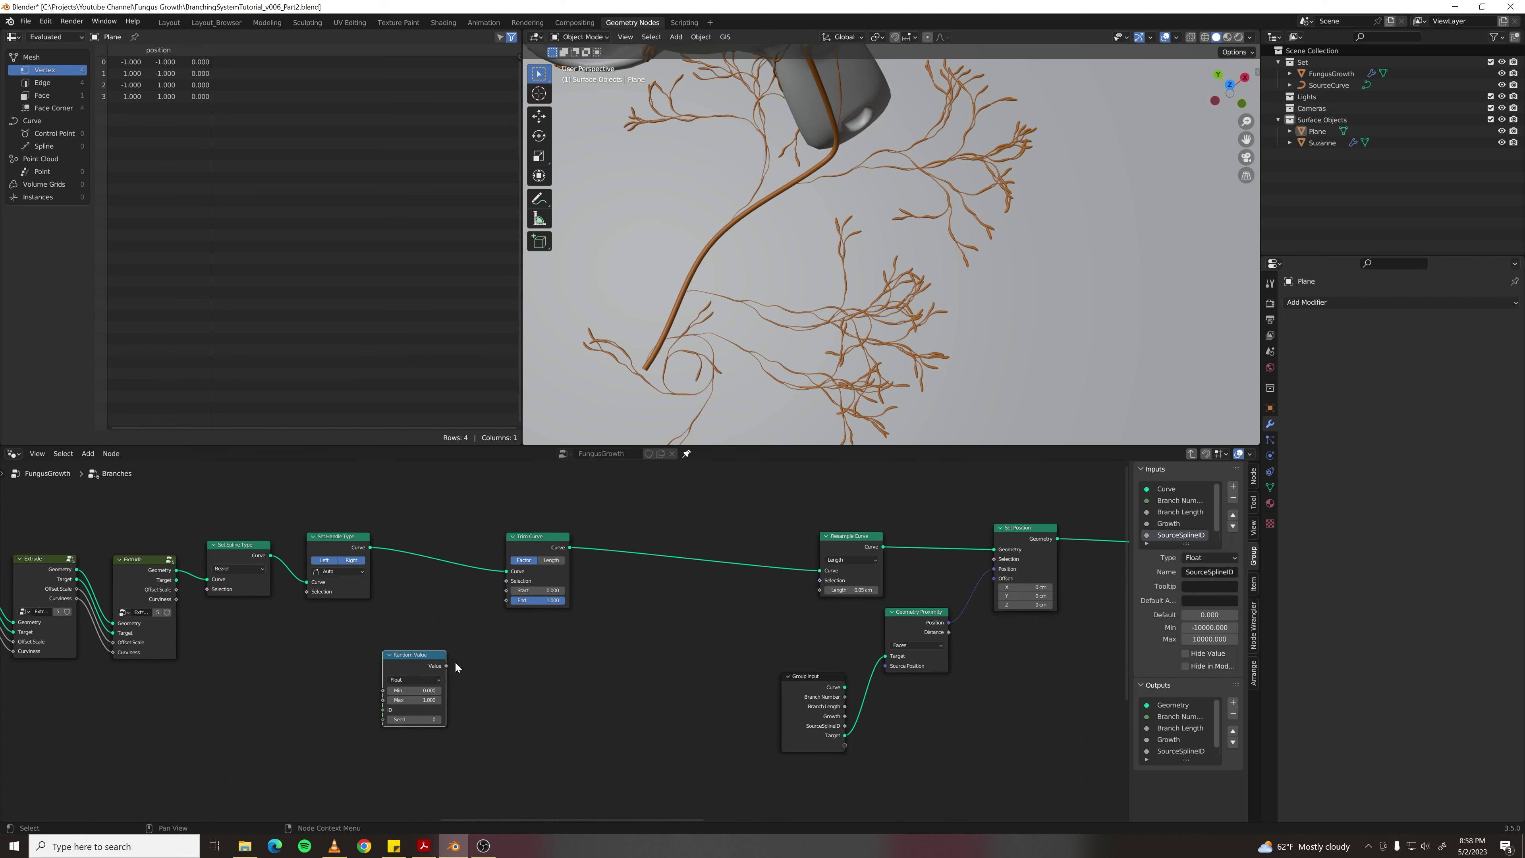
pyautogui.moveTo(446, 665); pyautogui.dragTo(506, 600)
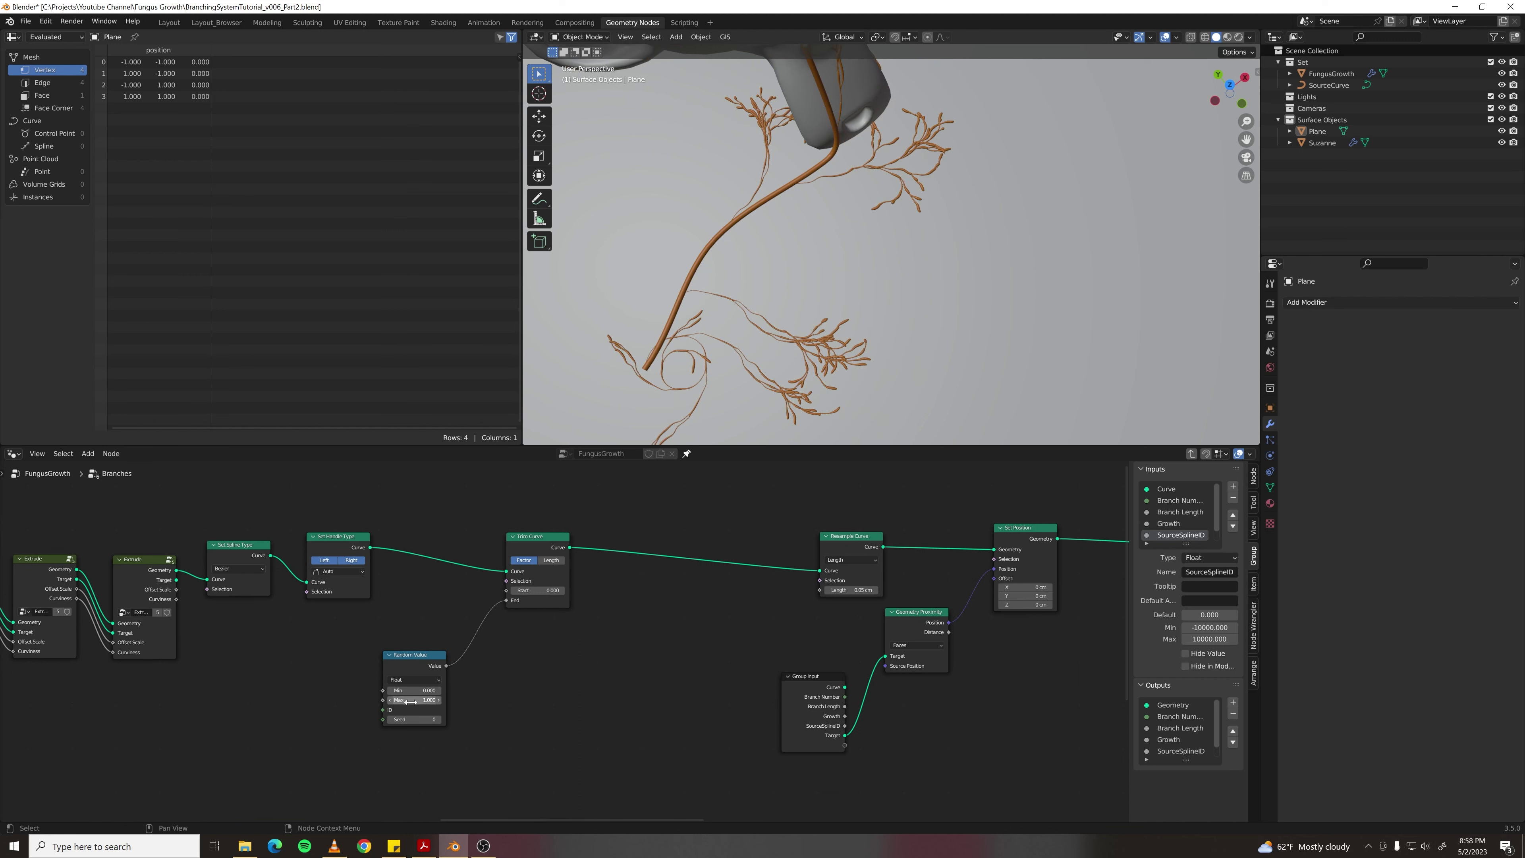
# - Set the Random Value's Min to 0.33 and check the trimmed branches around the monkey head
pyautogui.click(414, 690)
pyautogui.write('0.33')
pyautogui.press('Return')
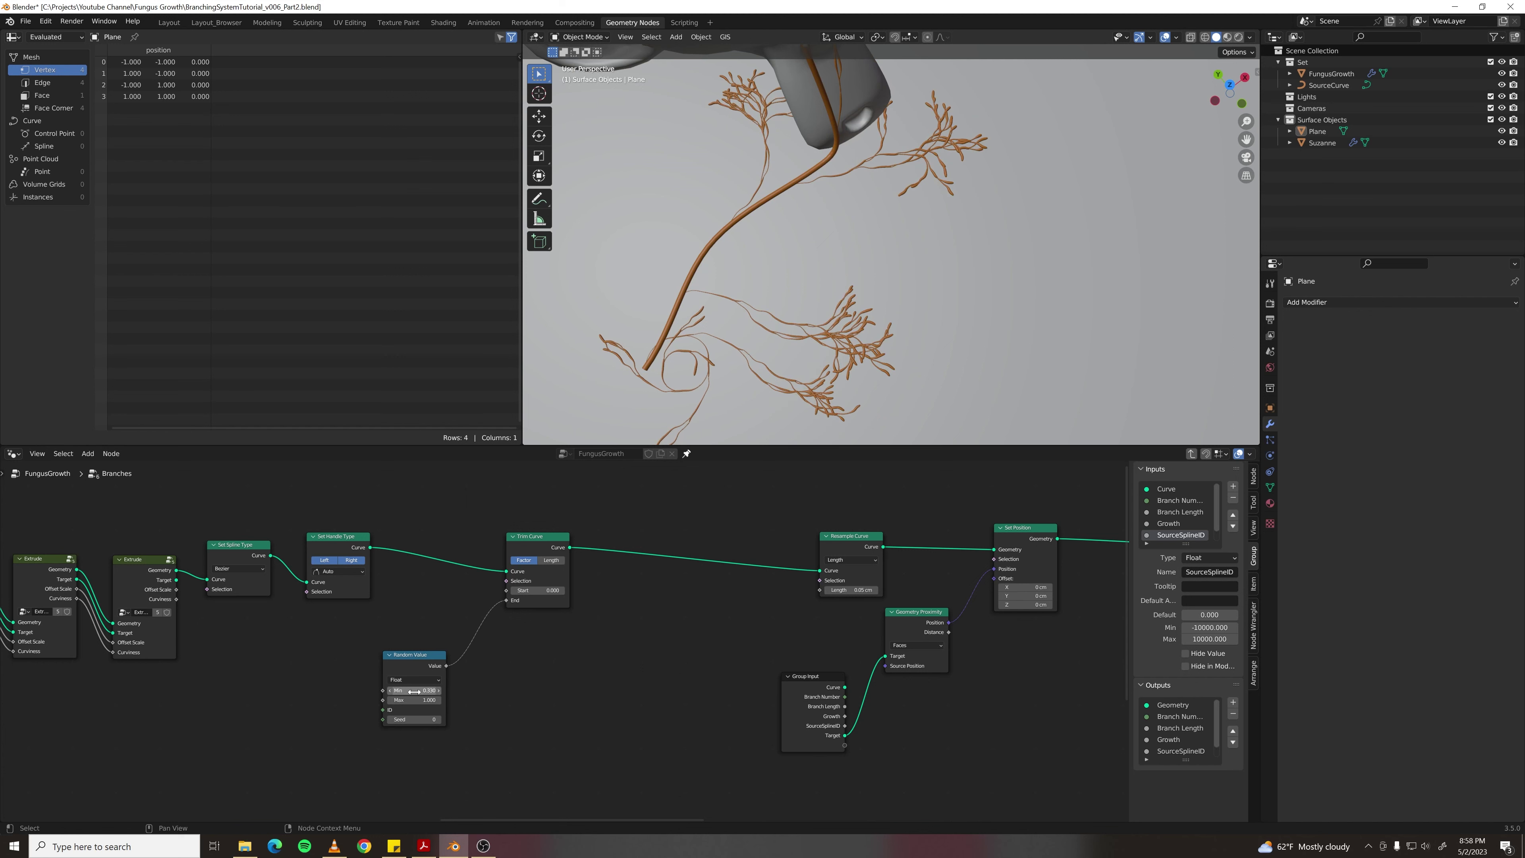
pyautogui.moveTo(847, 208); pyautogui.dragTo(816, 187, button='middle')
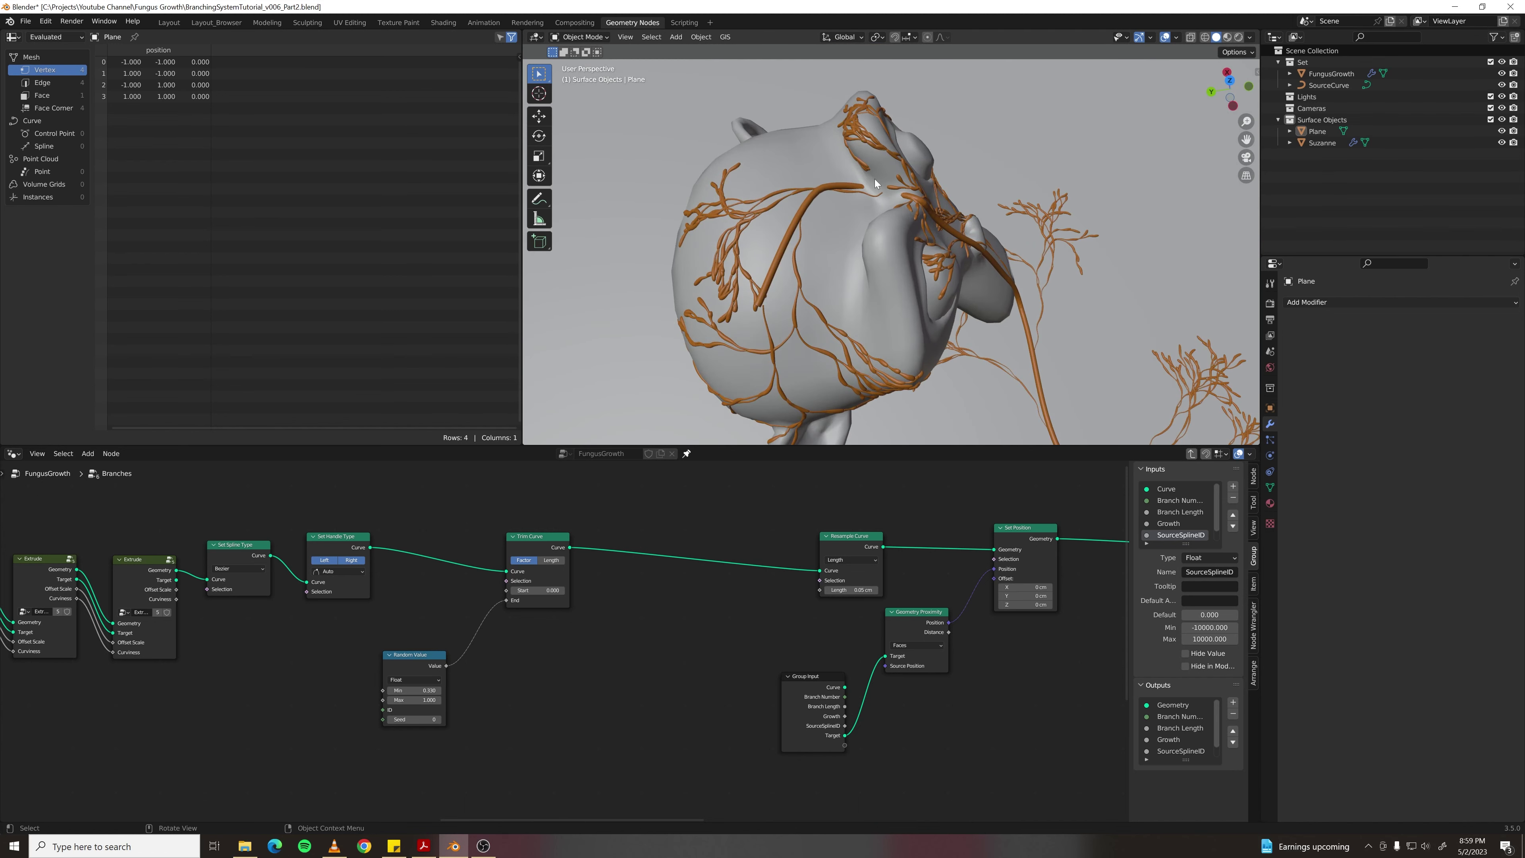
# - Leave the Branches group, duplicate the Collection Info and Realize Instances nodes, and place the copies near the start of the FungusGrowth tree
pyautogui.press('Tab')
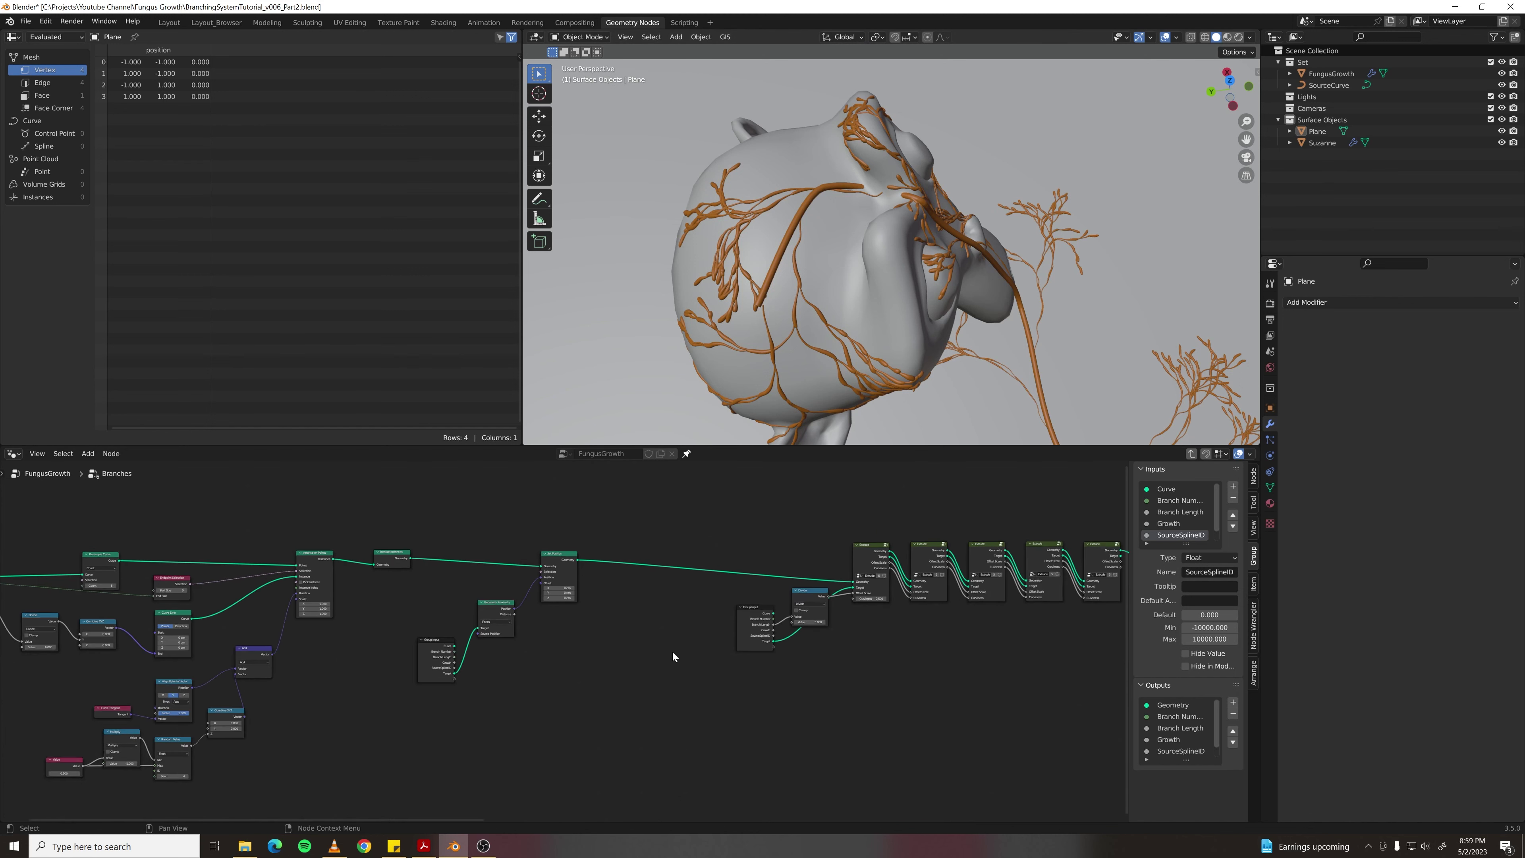
pyautogui.click(563, 720)
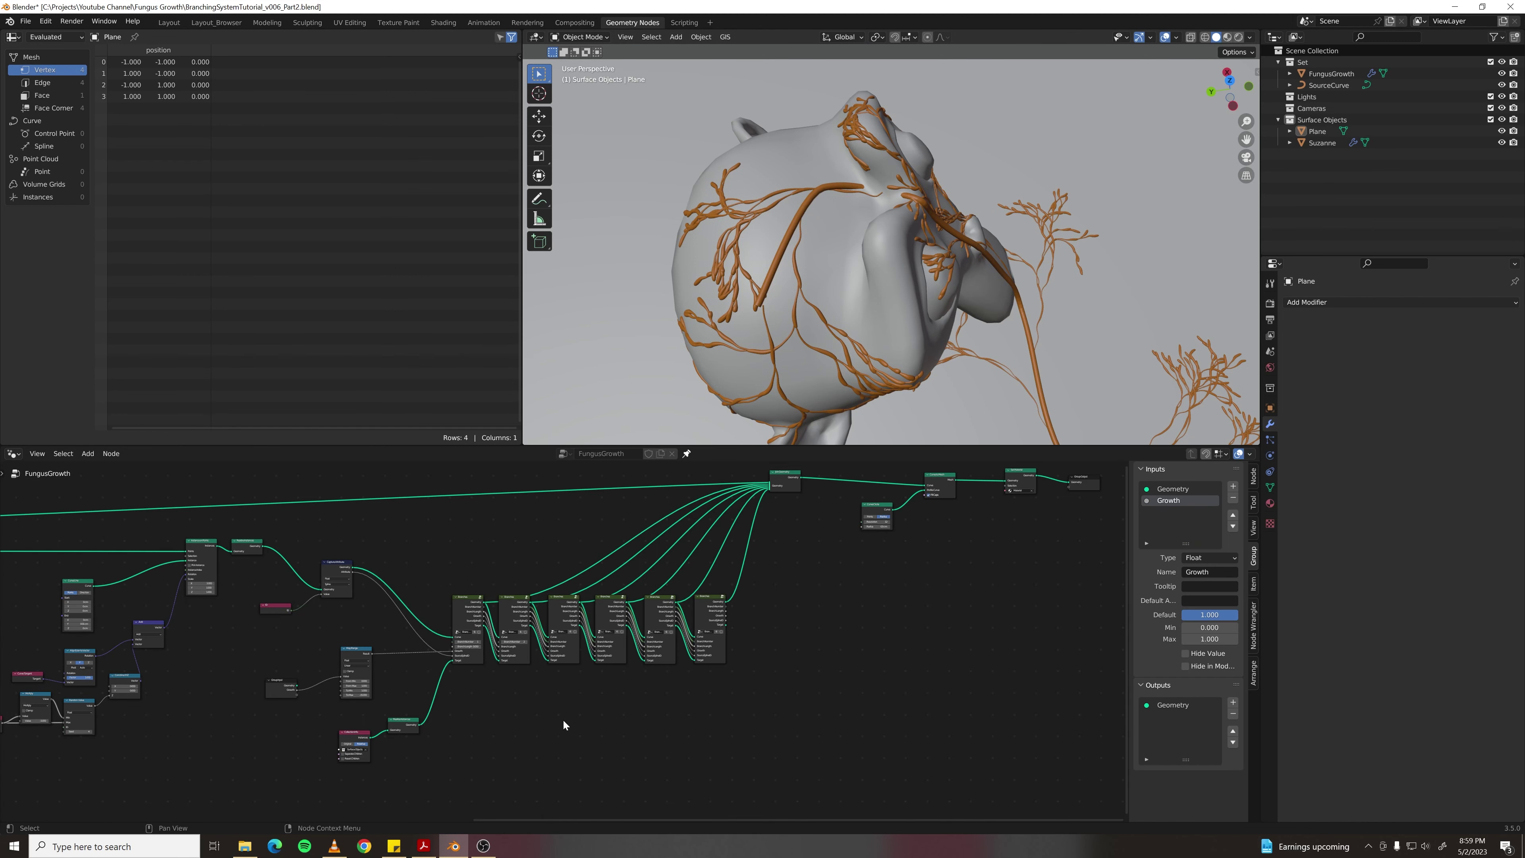
pyautogui.moveTo(382, 676); pyautogui.dragTo(677, 619, button='middle')
pyautogui.scroll(2, 658, 636)
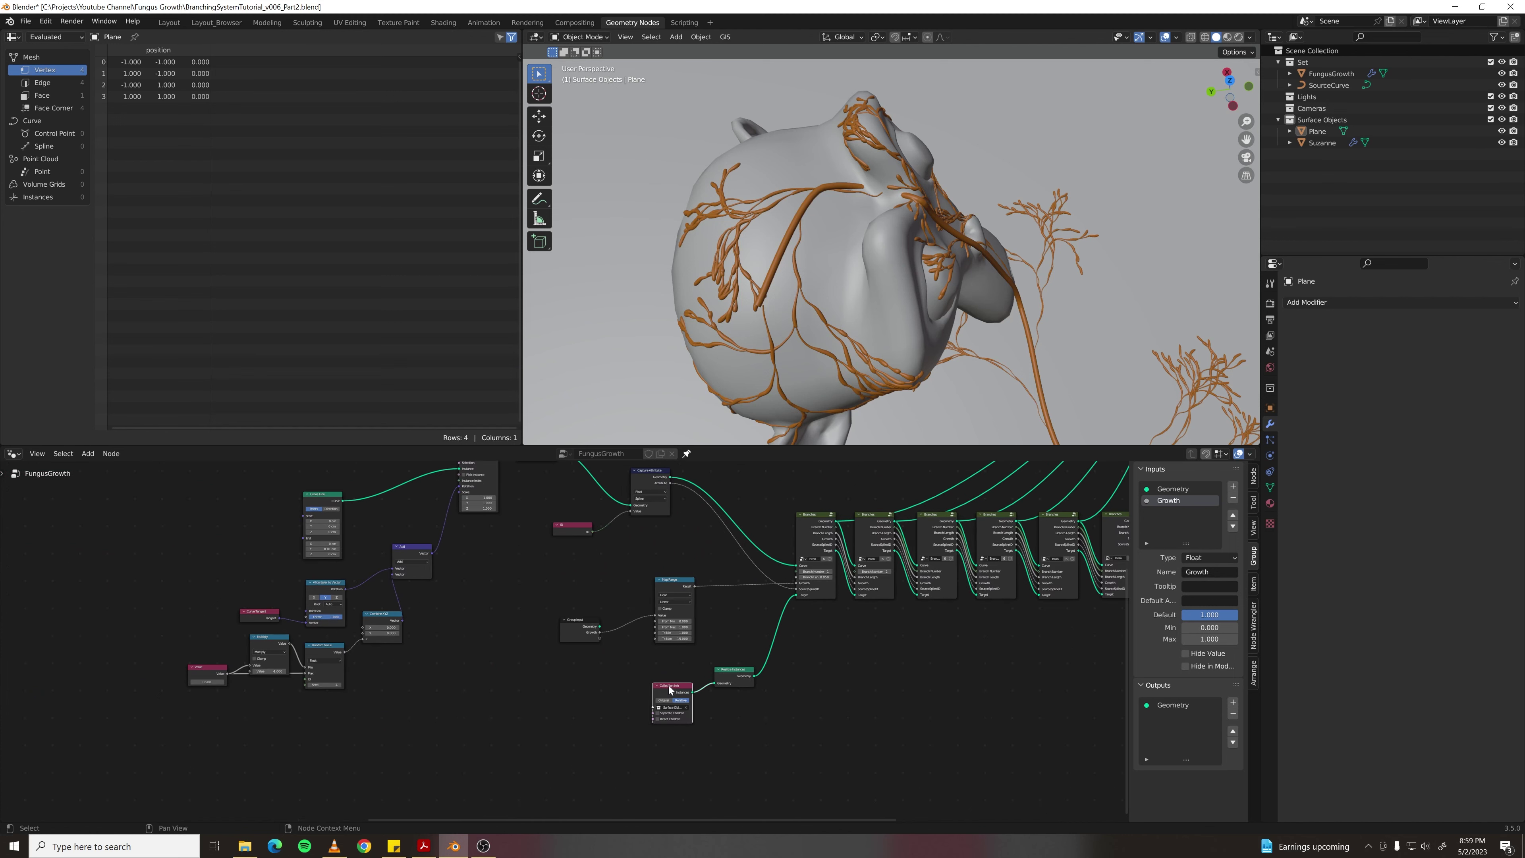
pyautogui.moveTo(641, 664); pyautogui.dragTo(767, 725)
pyautogui.hotkey('shift', 'd')
pyautogui.click(130, 636)
pyautogui.scroll(-5, 158, 635)
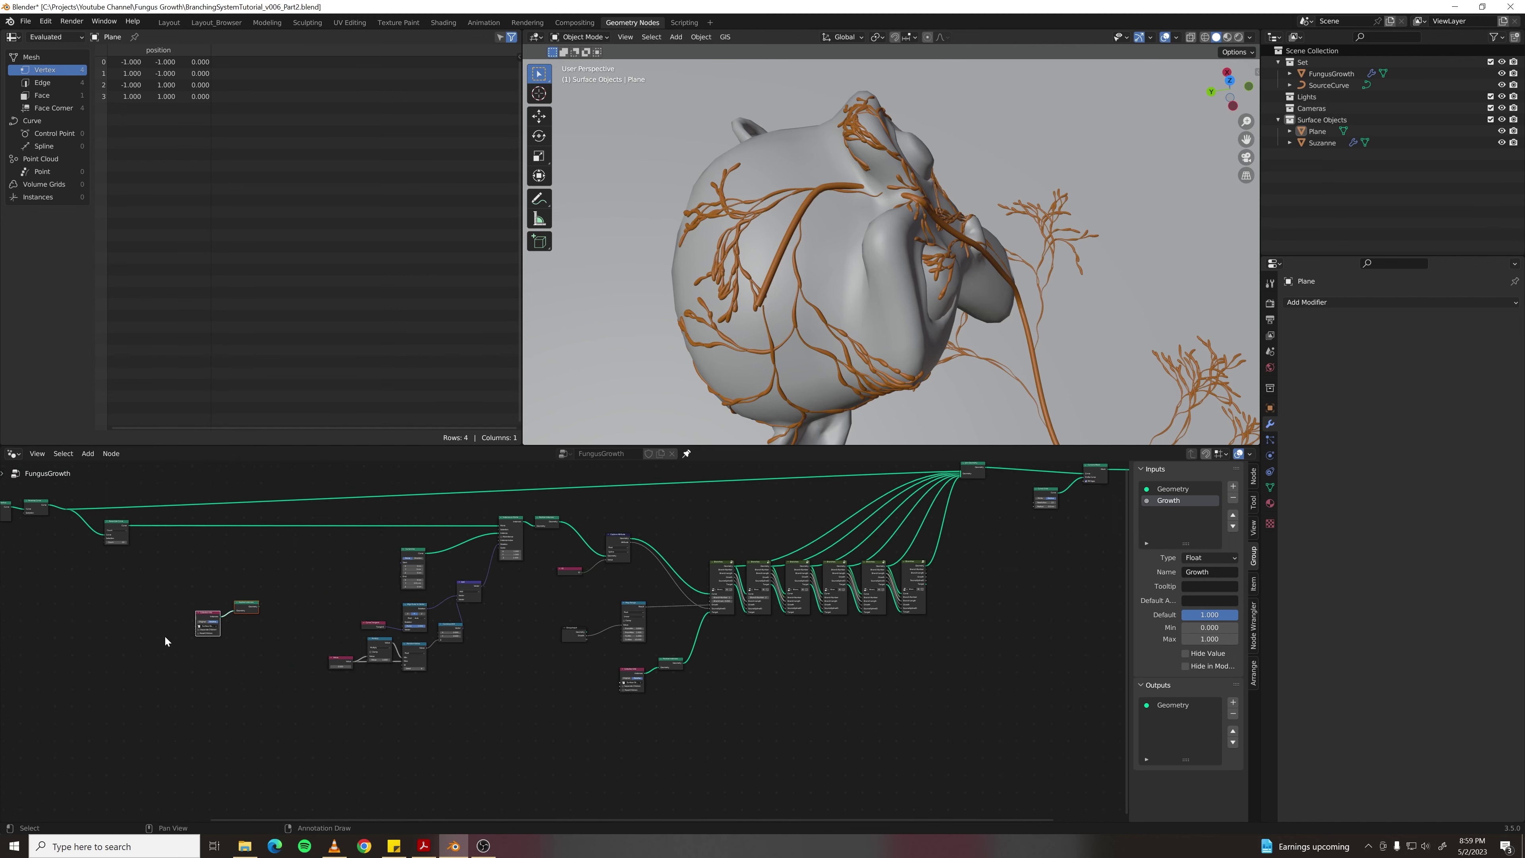
# - Shift Object Info and Resample Curve away from the downstream nodes and place the duplicated Collection Info and Realize Instances beneath them
pyautogui.moveTo(163, 637); pyautogui.dragTo(659, 650, button='middle')
pyautogui.press('g')
pyautogui.click(399, 702)
pyautogui.scroll(3, 290, 511)
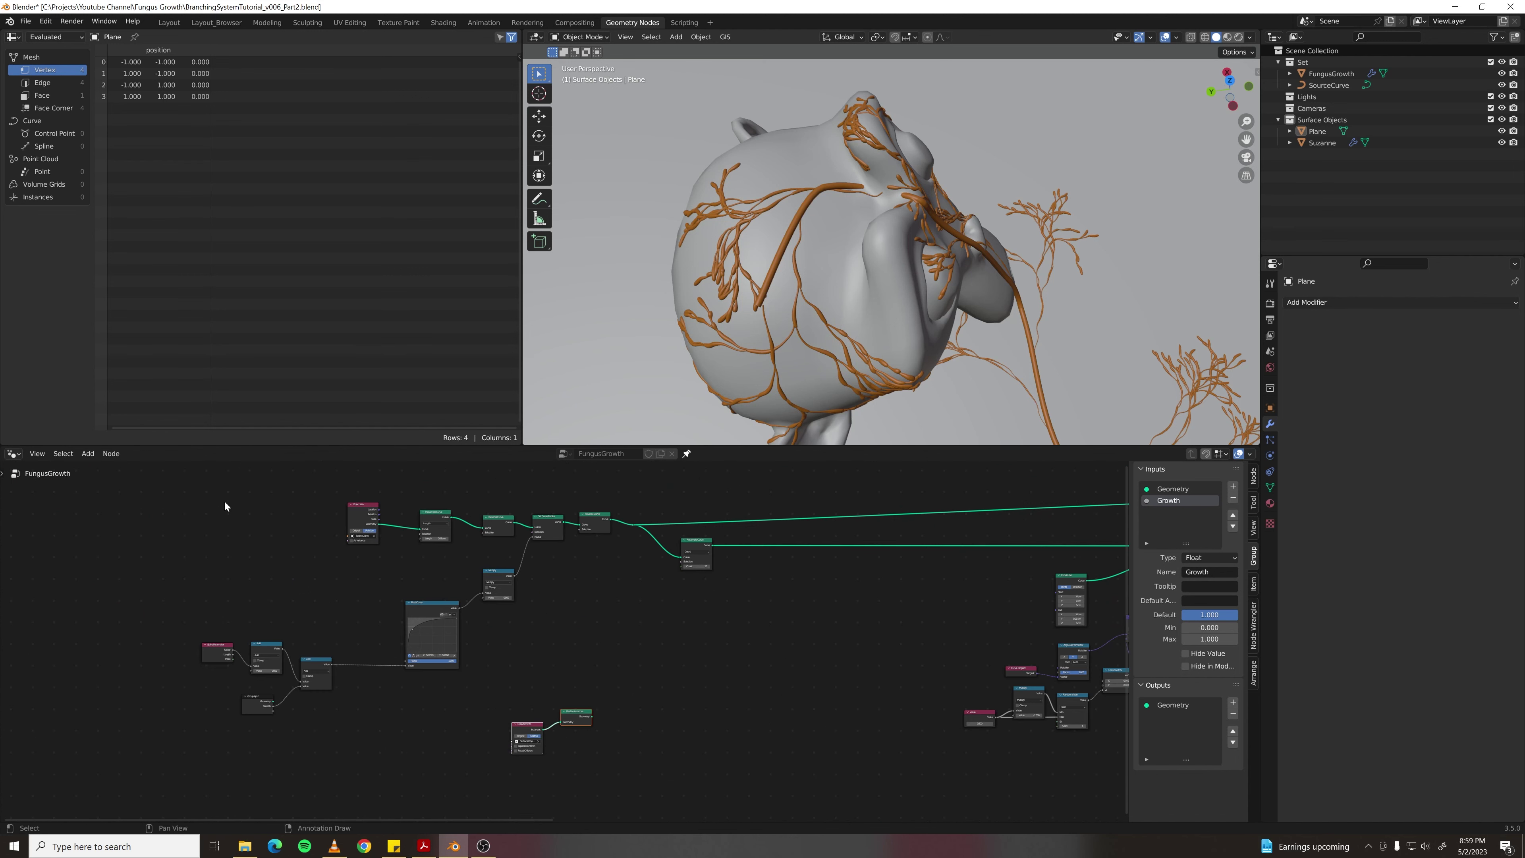
pyautogui.moveTo(271, 491); pyautogui.dragTo(461, 548)
pyautogui.scroll(1, 466, 550)
pyautogui.press('g')
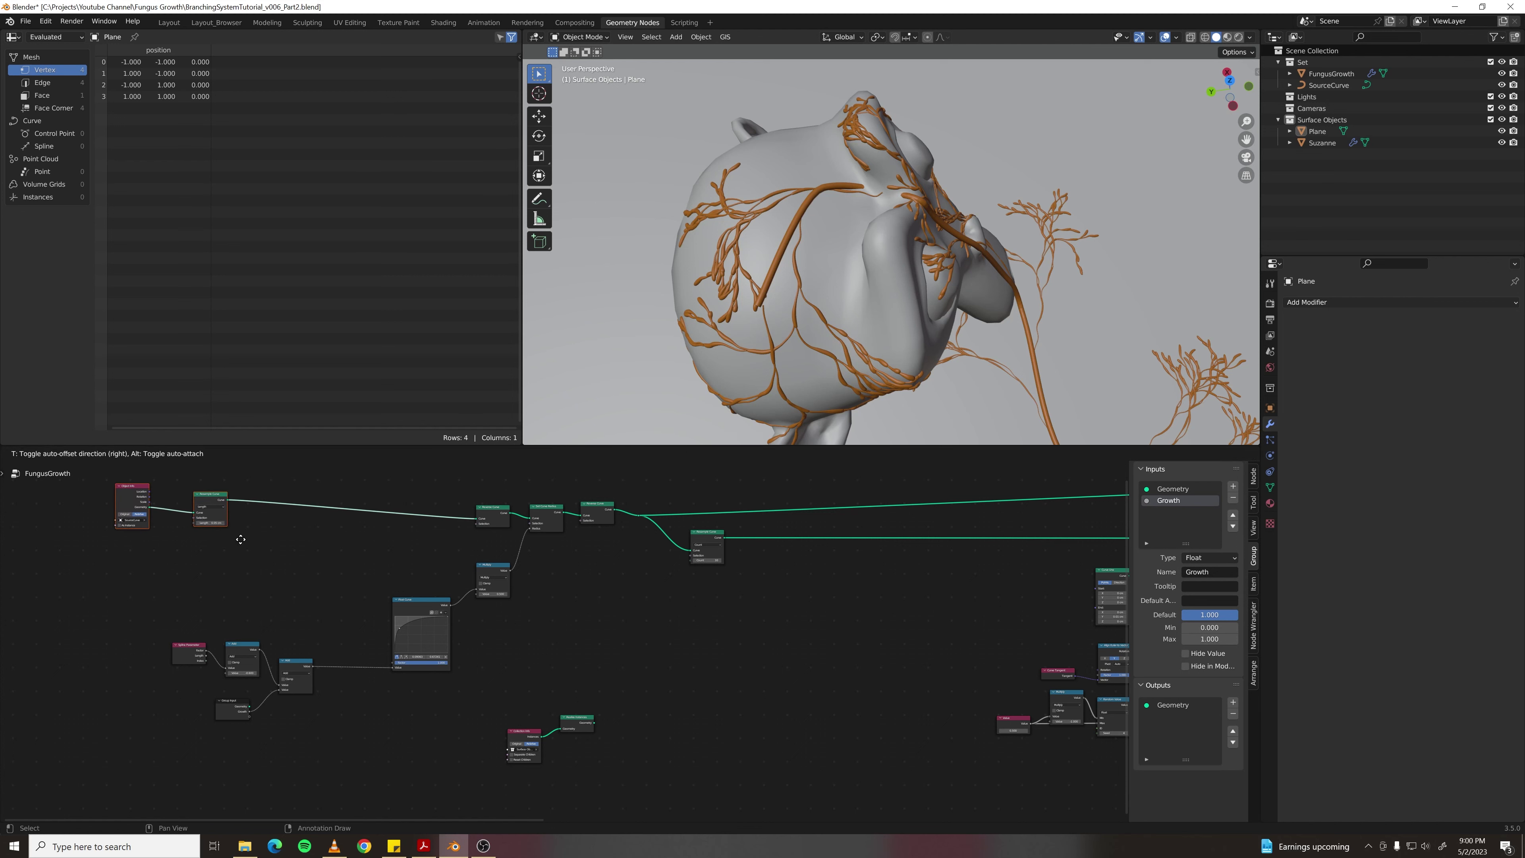
pyautogui.click(235, 545)
pyautogui.moveTo(491, 699); pyautogui.dragTo(613, 776)
pyautogui.press('g')
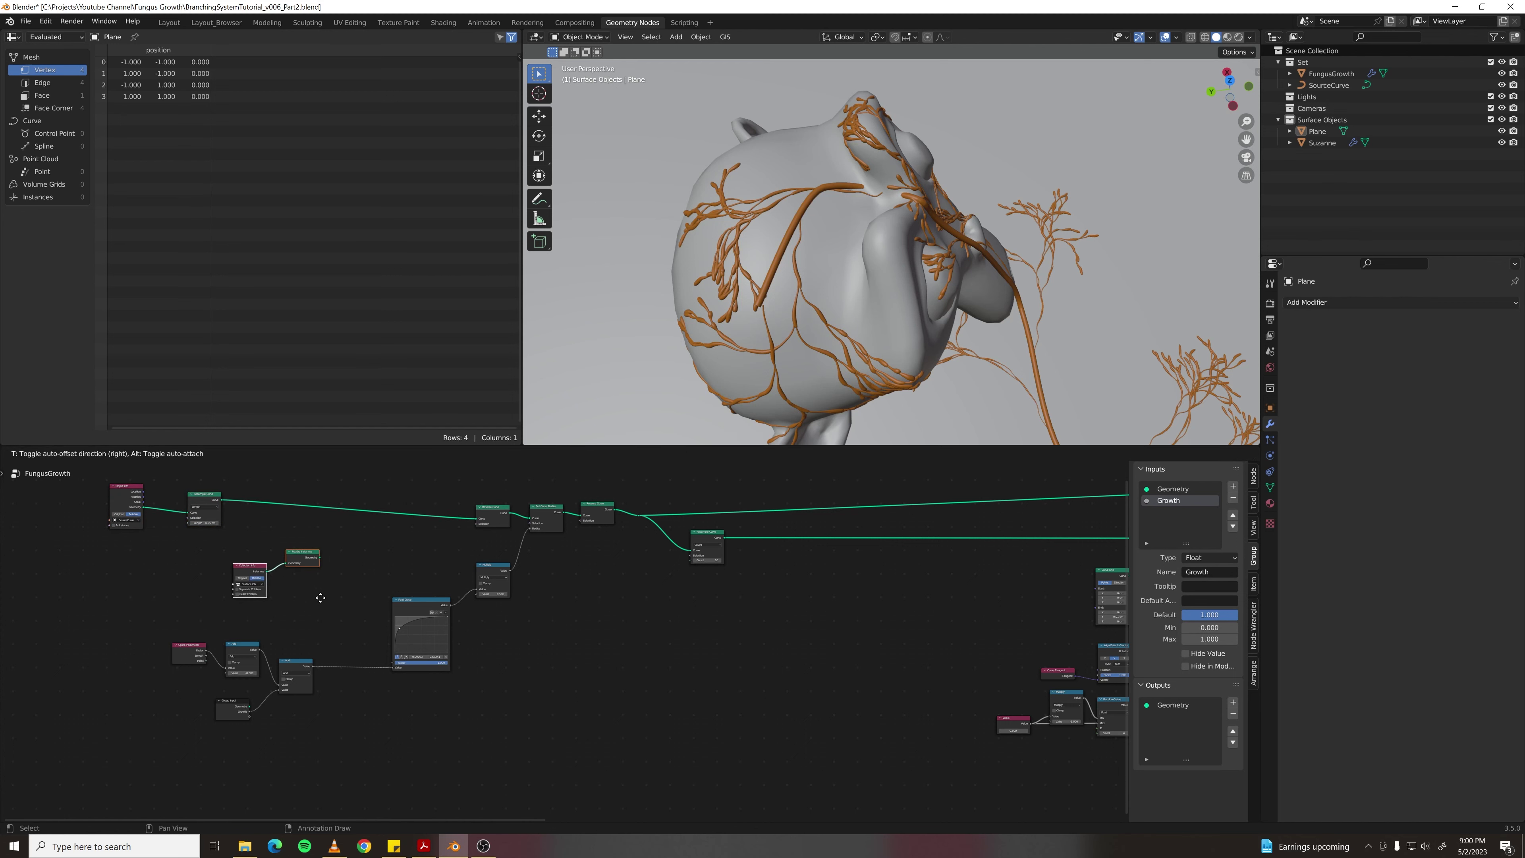
pyautogui.click(321, 600)
# - Insert a Set Position node on the link between Resample Curve and Reverse Curve
pyautogui.moveTo(343, 546); pyautogui.dragTo(543, 642, button='middle')
pyautogui.scroll(7, 543, 641)
pyautogui.press('F3')
pyautogui.write('se')
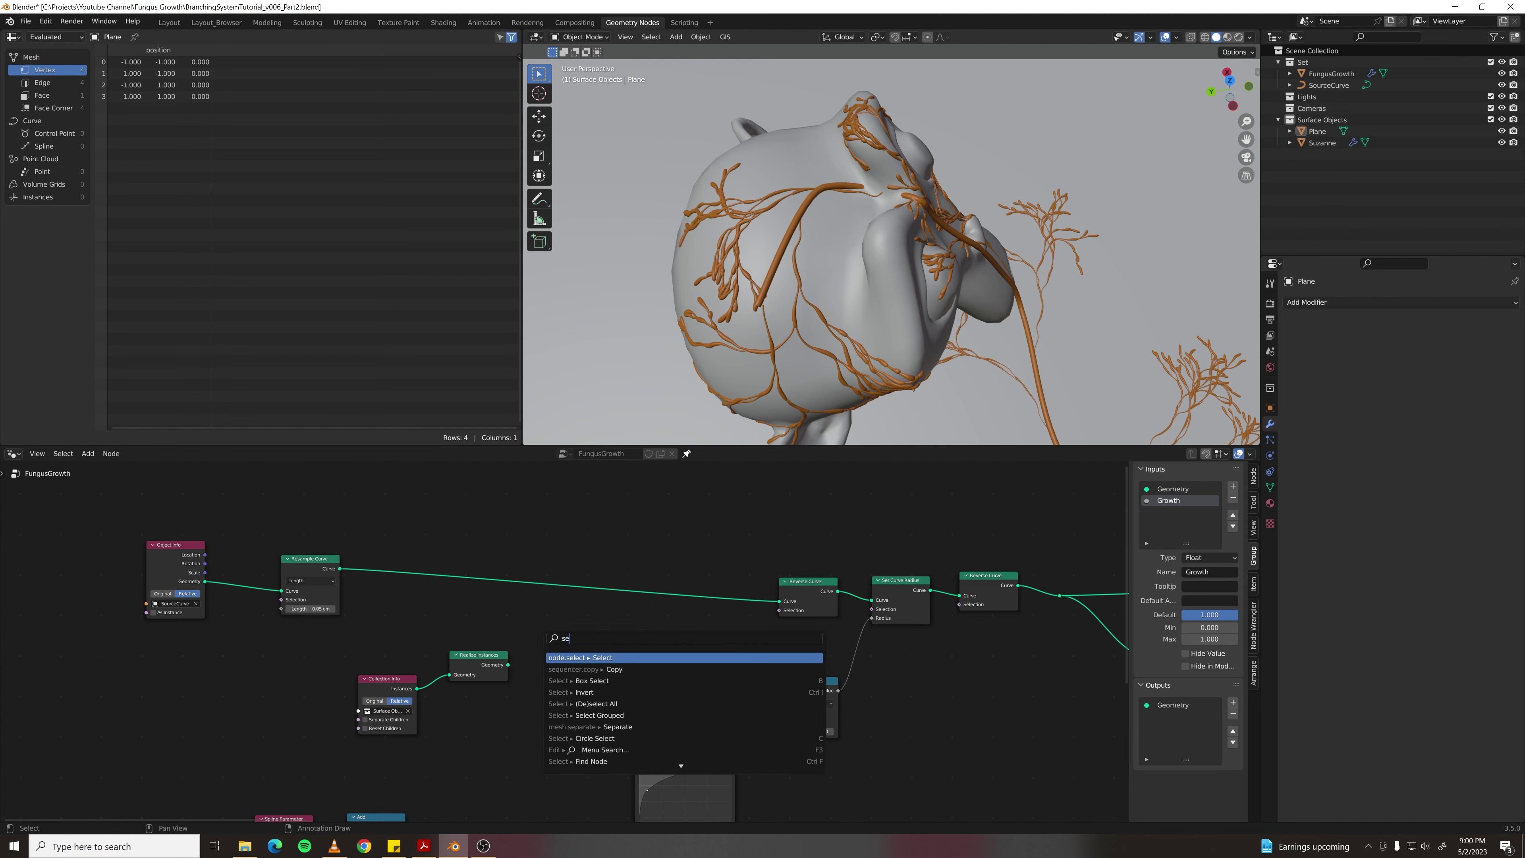
pyautogui.write('tposi')
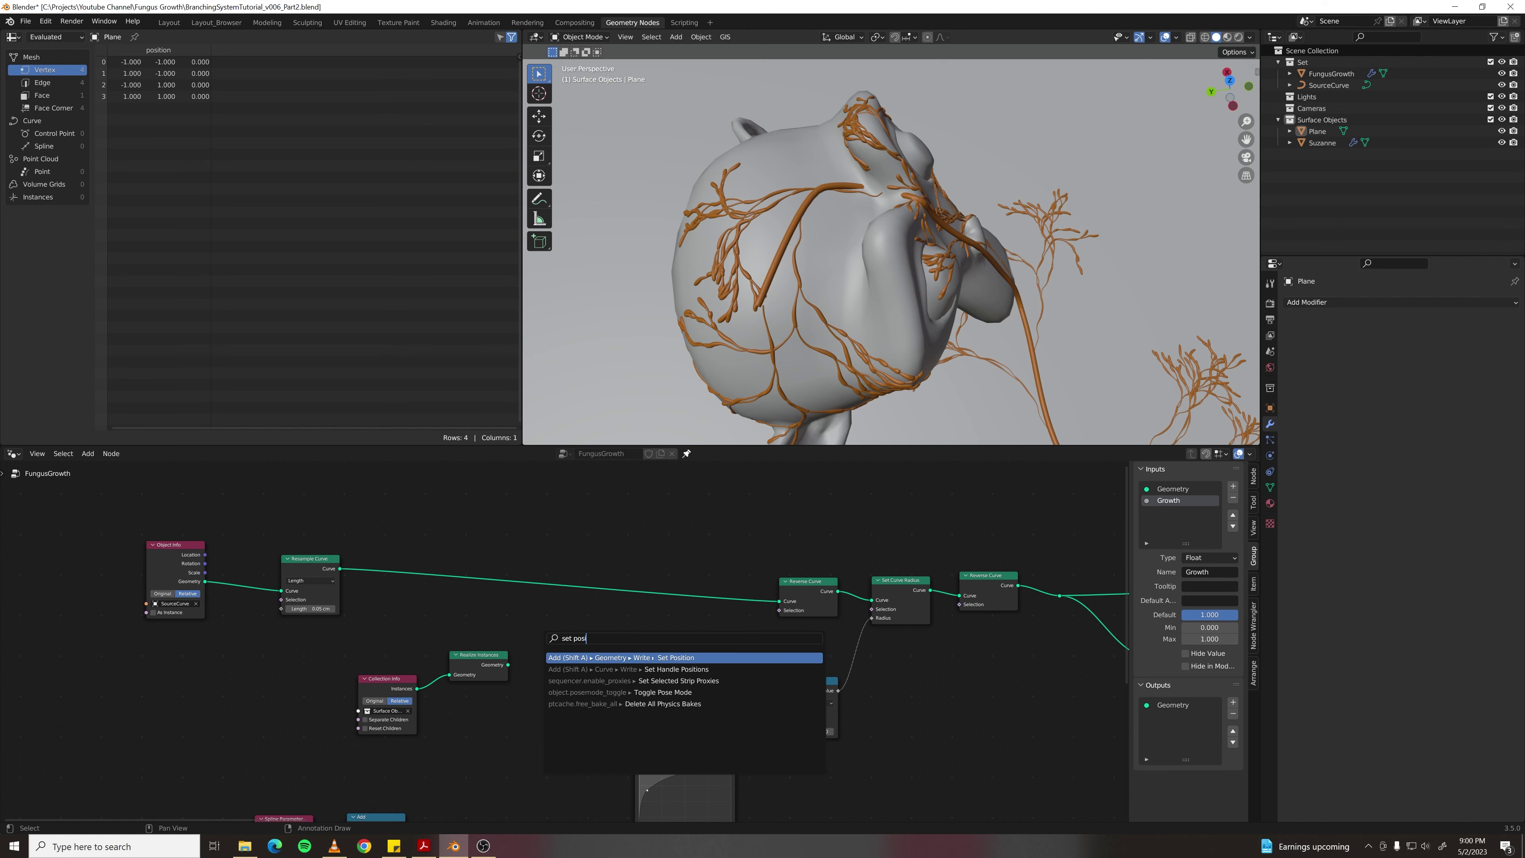
pyautogui.press('Return')
pyautogui.click(546, 568)
# - Add a Geometry Proximity node that takes Realize Instances as Target and feeds its Position into Set Position's Position
pyautogui.click(475, 680)
pyautogui.moveTo(483, 668); pyautogui.dragTo(387, 683)
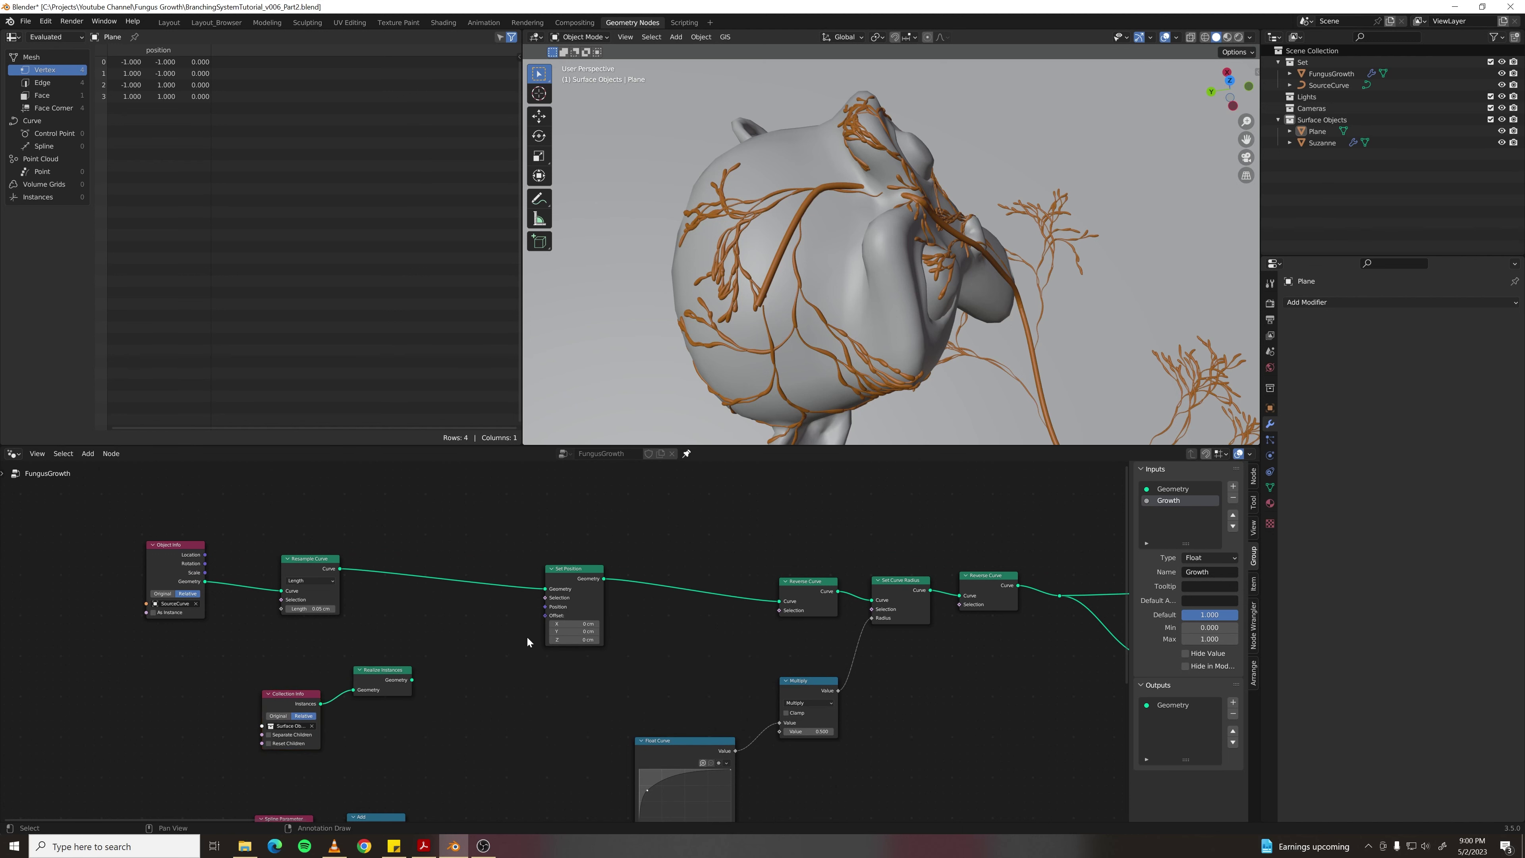
pyautogui.moveTo(544, 607); pyautogui.dragTo(345, 629)
pyautogui.write('geomet')
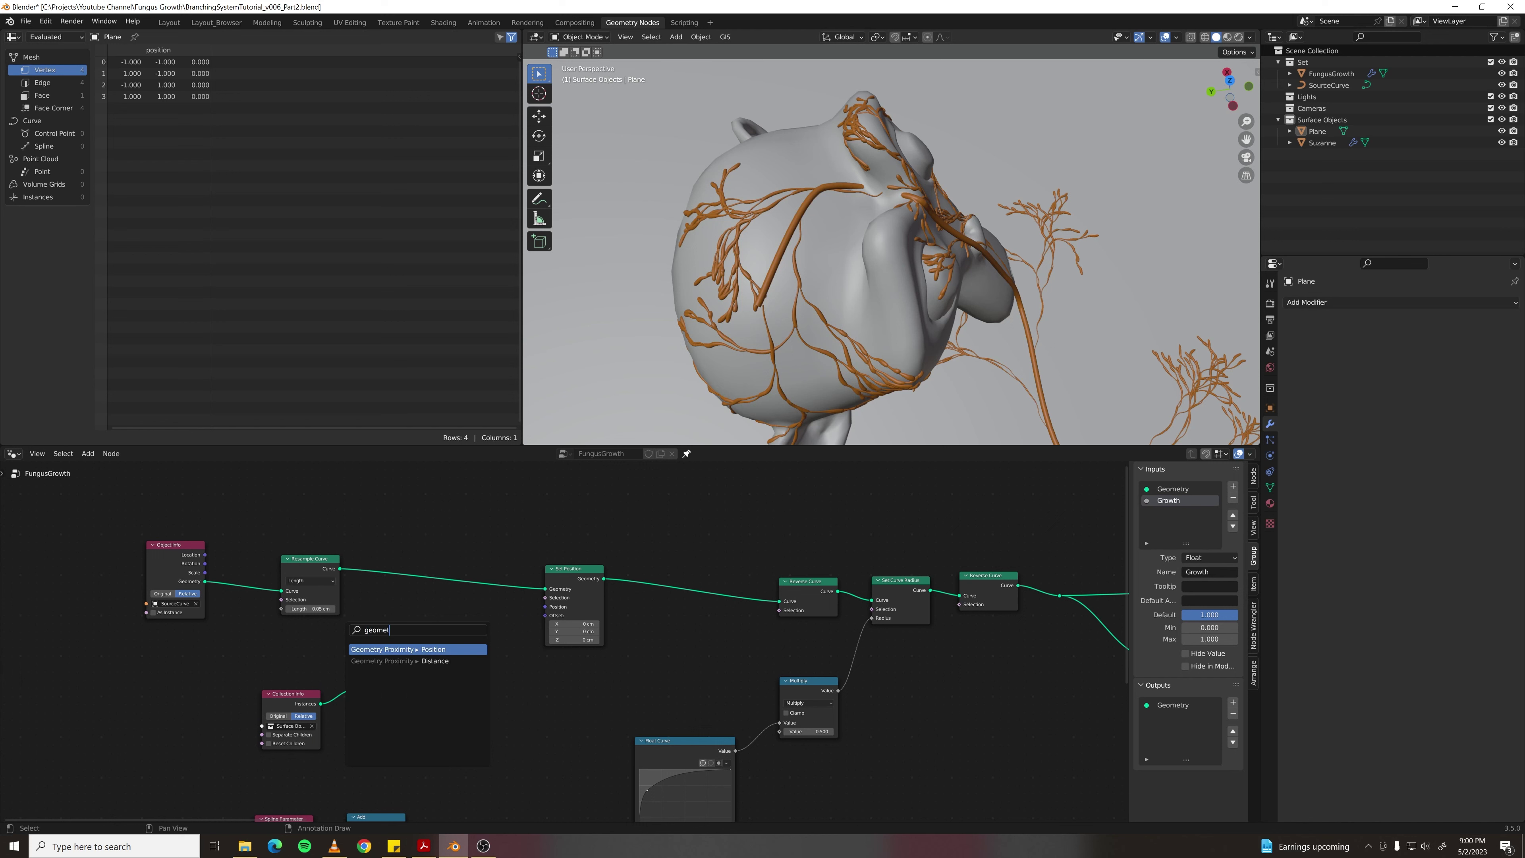
pyautogui.press('Return')
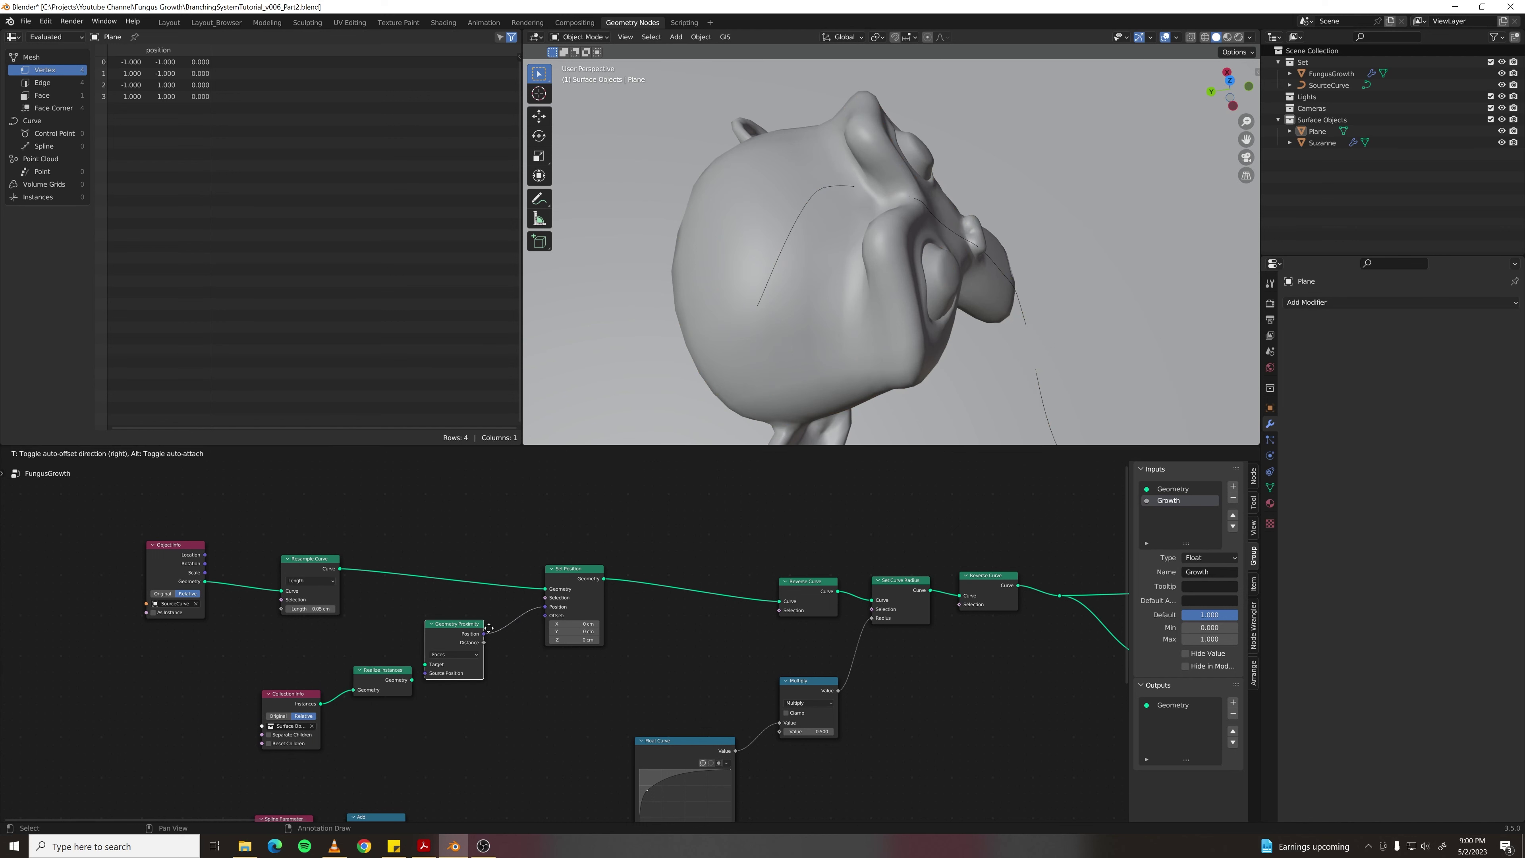
pyautogui.click(516, 622)
pyautogui.scroll(1, 419, 693)
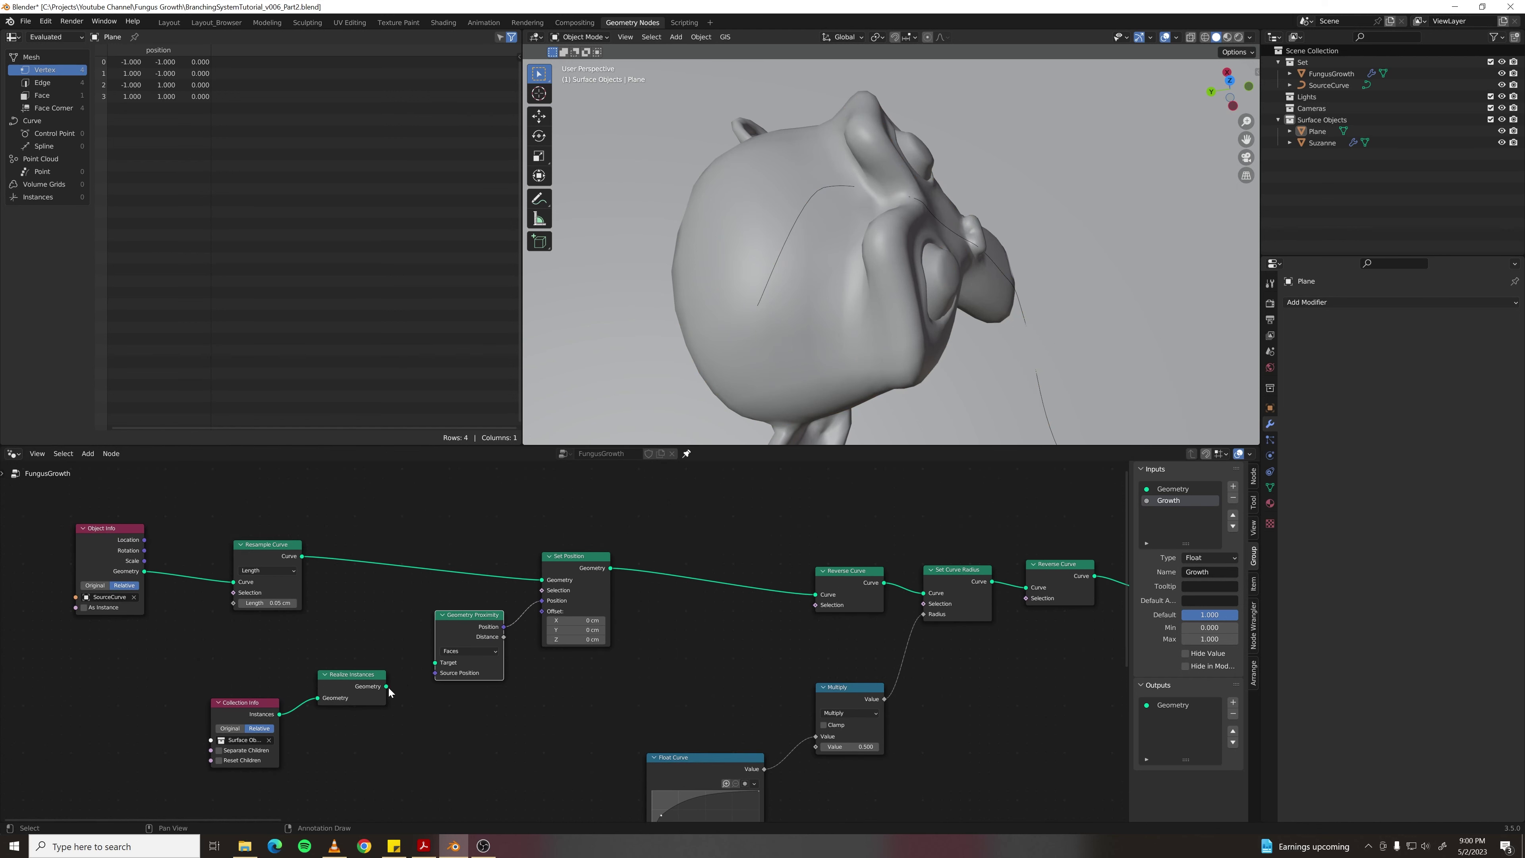
pyautogui.moveTo(387, 686); pyautogui.dragTo(435, 662)
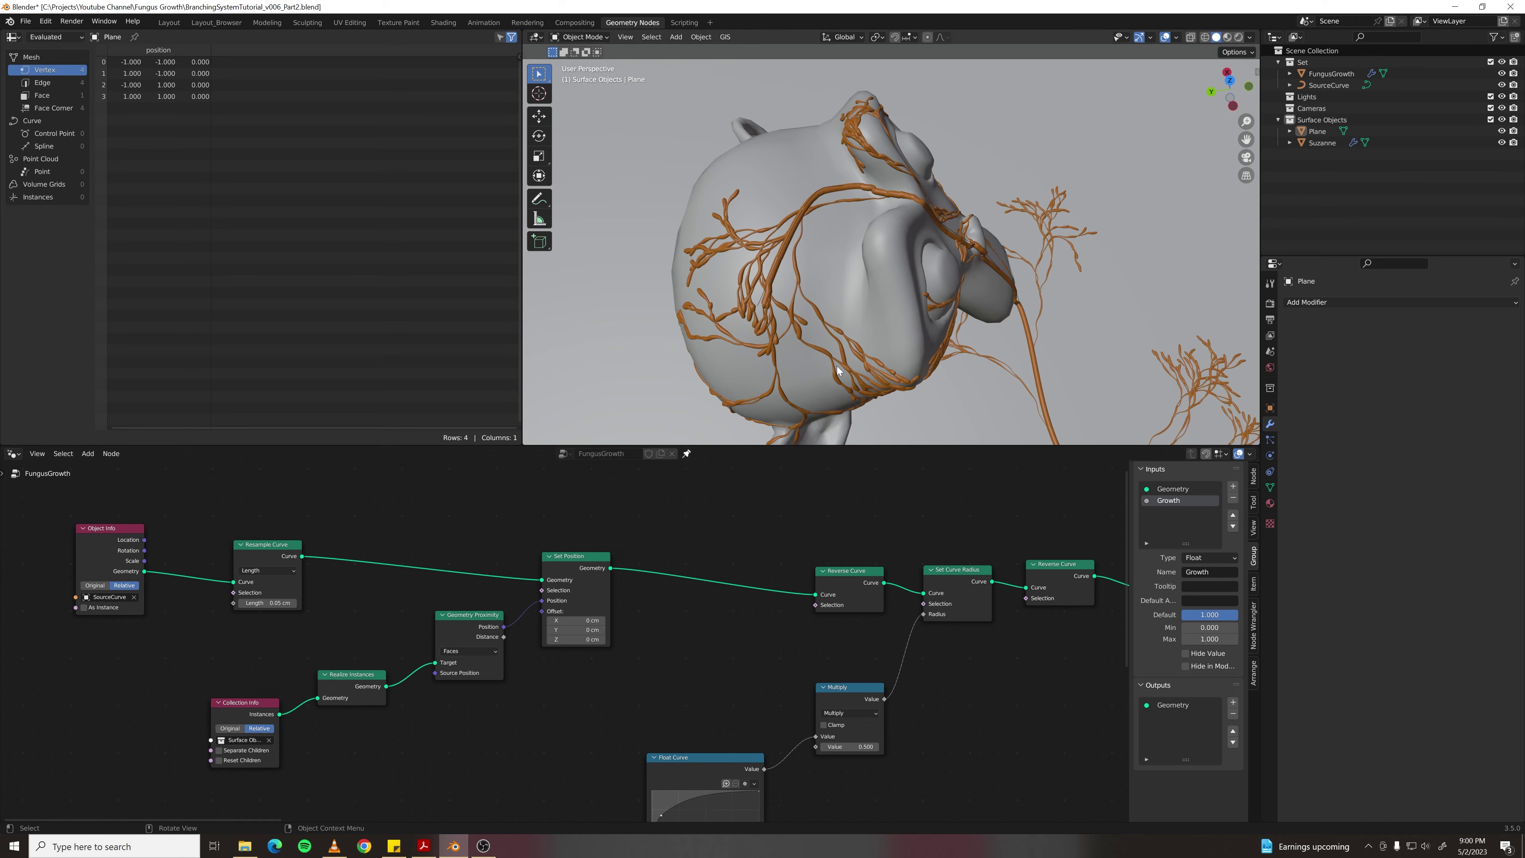
pyautogui.moveTo(884, 313)
pyautogui.mouseDown(button='middle')
pyautogui.moveTo(790, 270)
pyautogui.moveTo(885, 305)
pyautogui.moveTo(858, 319)
pyautogui.mouseUp(button='middle')
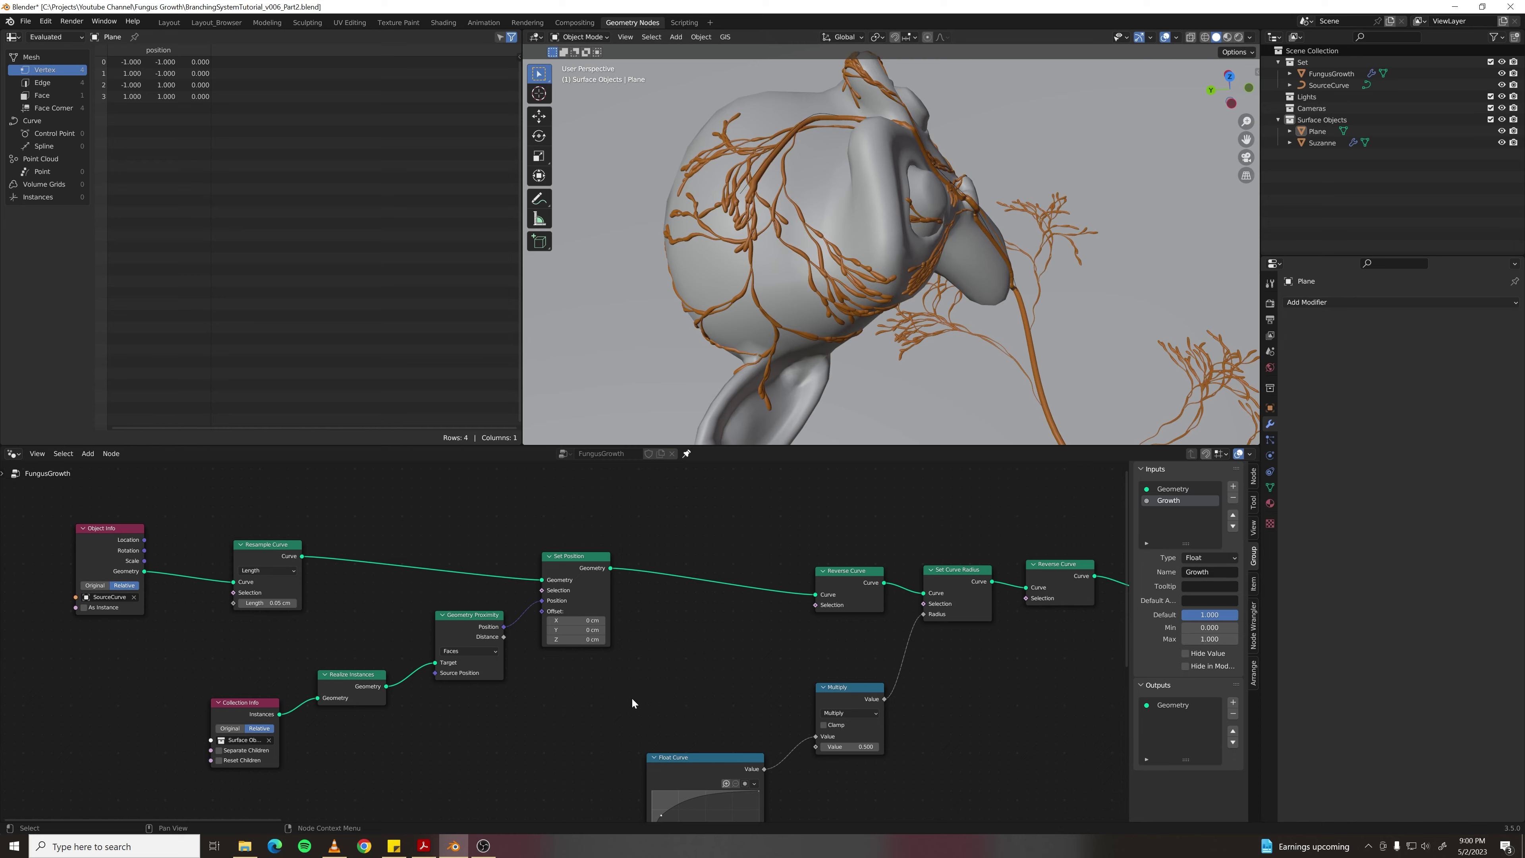
# - Move the Spline Parameter, Group Input and both Add nodes closer to the Float Curve node
pyautogui.moveTo(632, 697); pyautogui.dragTo(559, 634, button='middle')
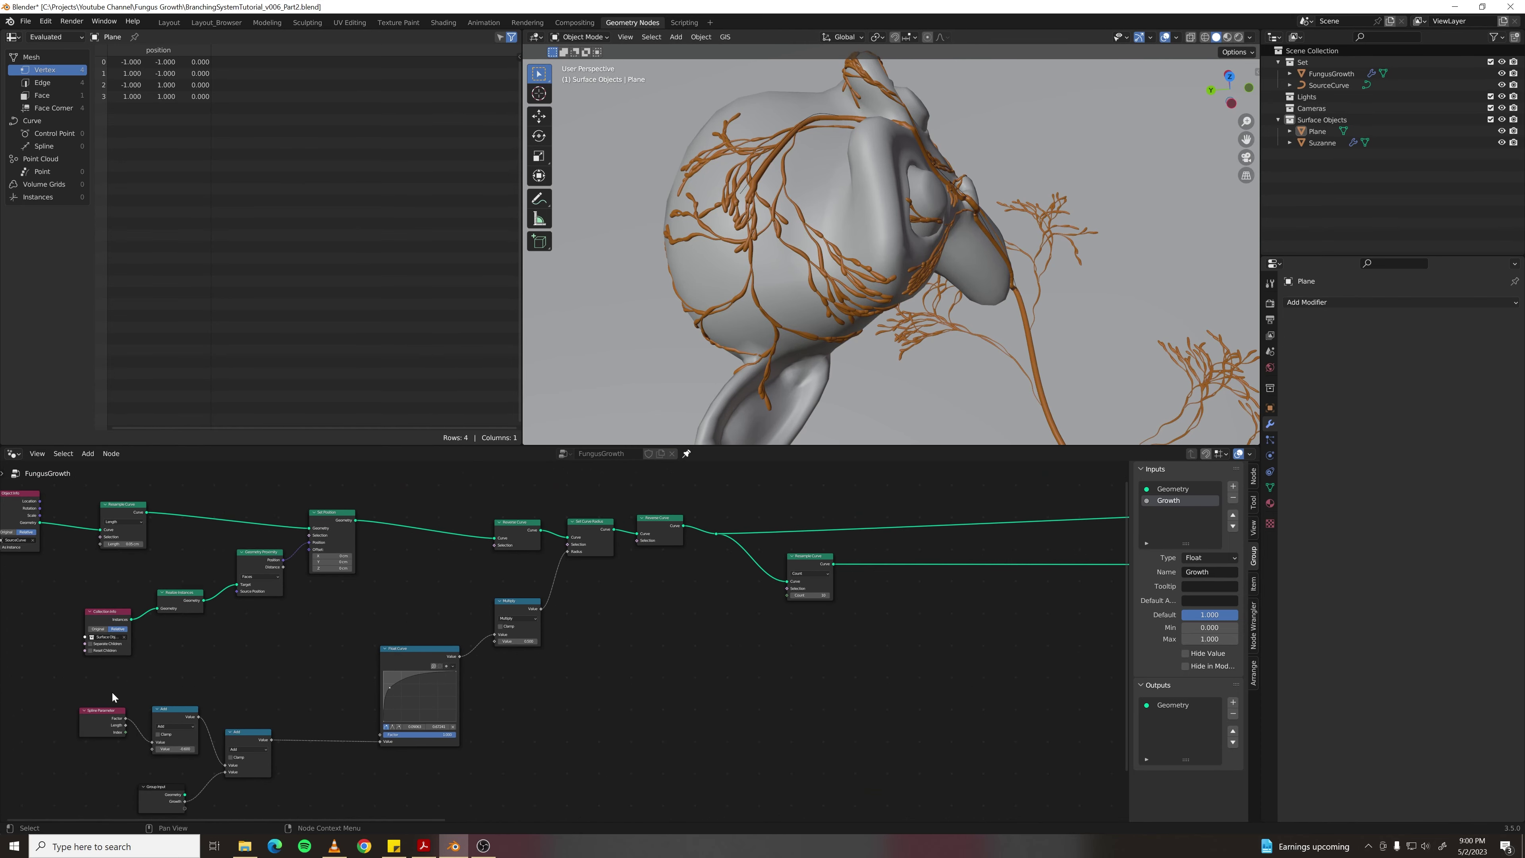
pyautogui.moveTo(64, 689); pyautogui.dragTo(240, 794)
pyautogui.moveTo(316, 752); pyautogui.dragTo(312, 722, button='middle')
pyautogui.press('g')
pyautogui.click(367, 756)
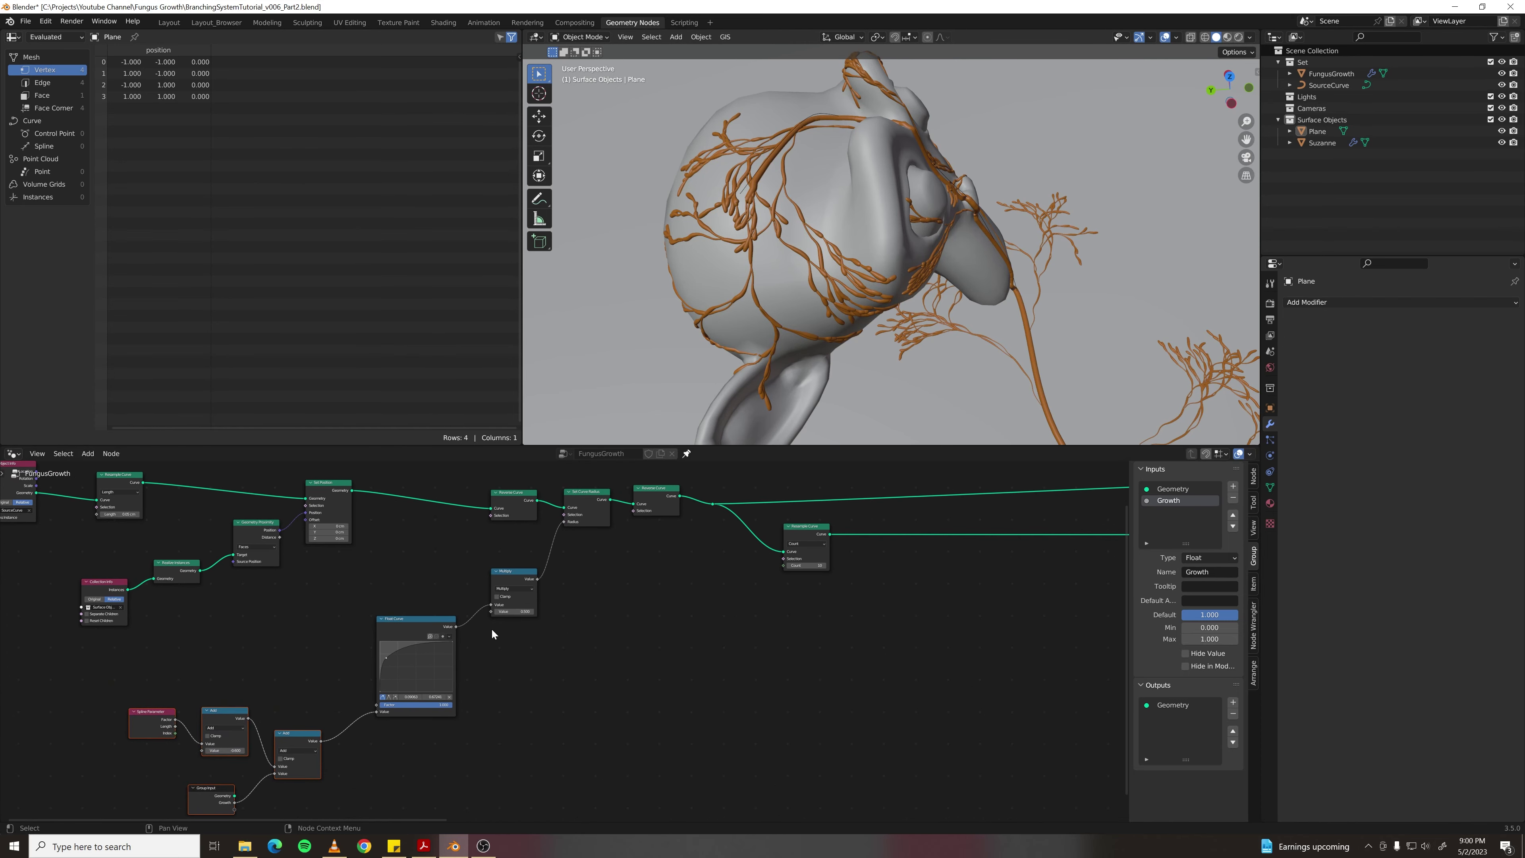
# - Set the Multiply value feeding Set Curve Radius to 0.25 and inspect the branches around the monkey head
pyautogui.scroll(3, 492, 634)
pyautogui.moveTo(521, 601); pyautogui.dragTo(503, 664, button='middle')
pyautogui.click(504, 664)
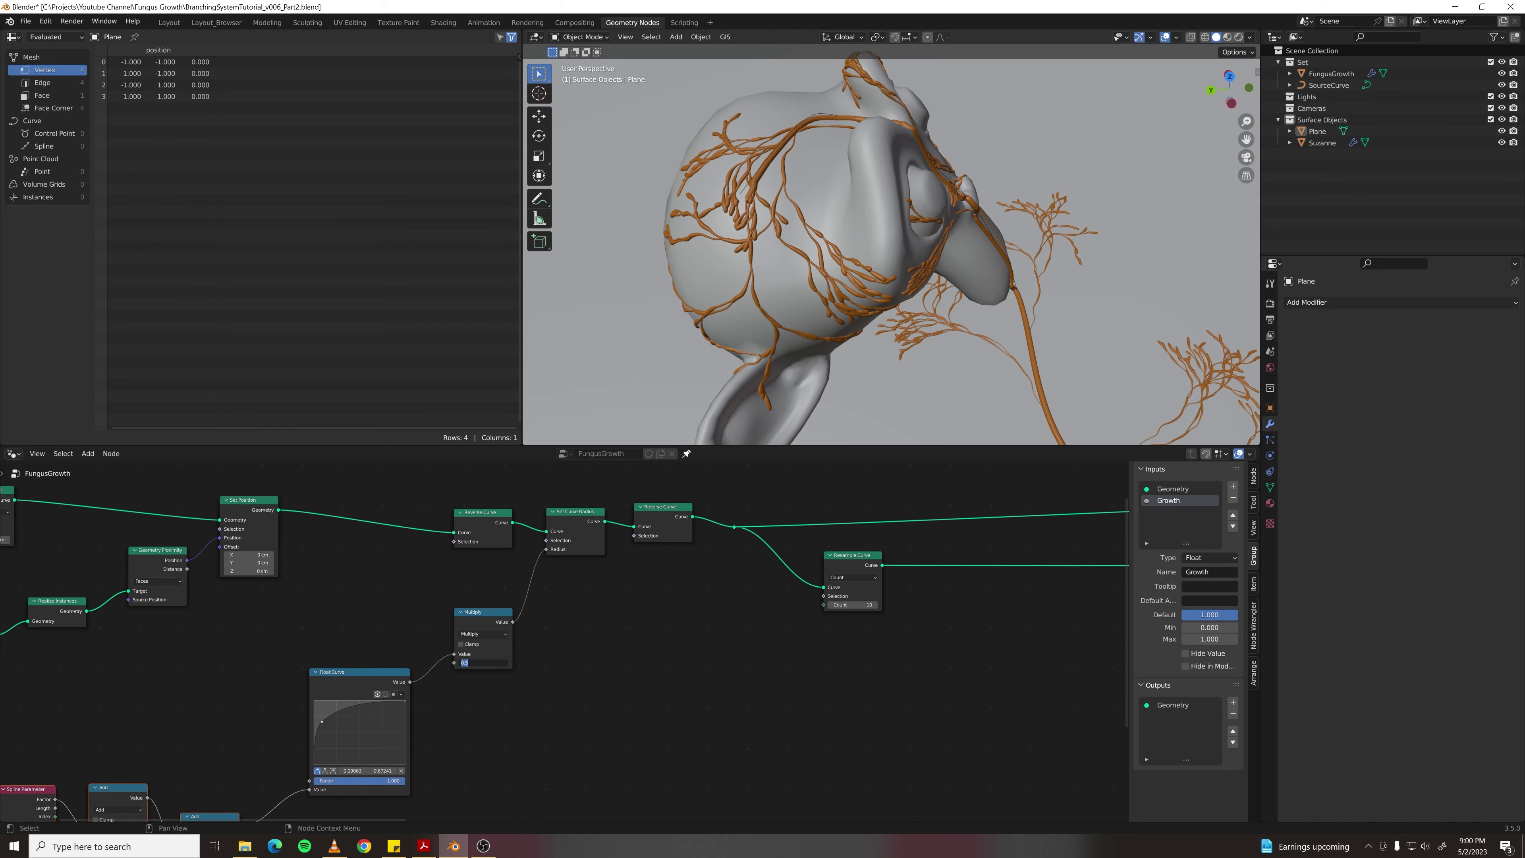
pyautogui.write('.25')
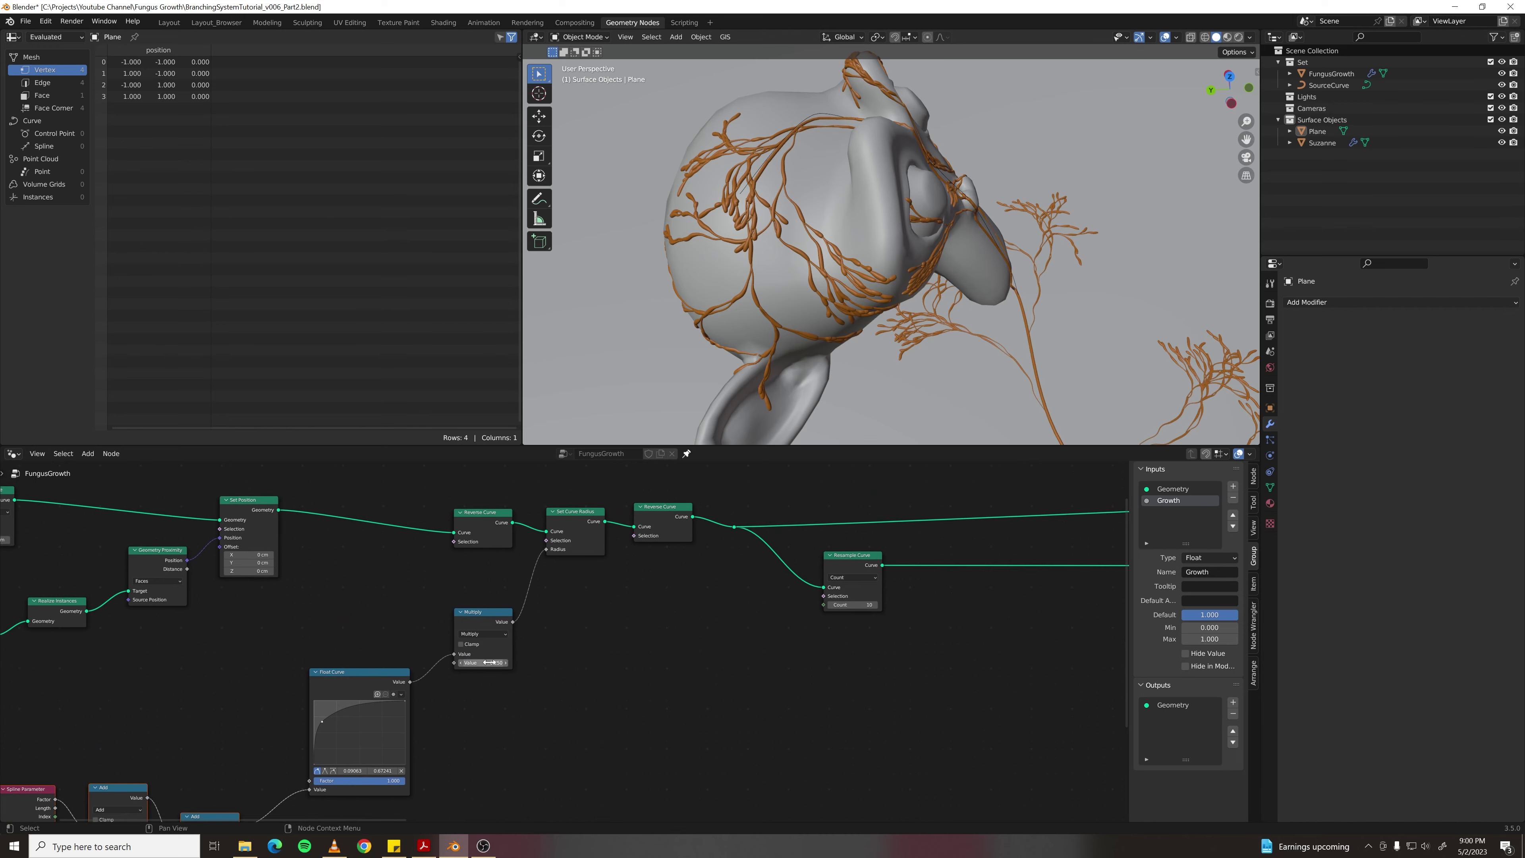
pyautogui.press('Return')
pyautogui.moveTo(965, 250); pyautogui.dragTo(842, 266, button='middle')
pyautogui.scroll(1, 752, 186)
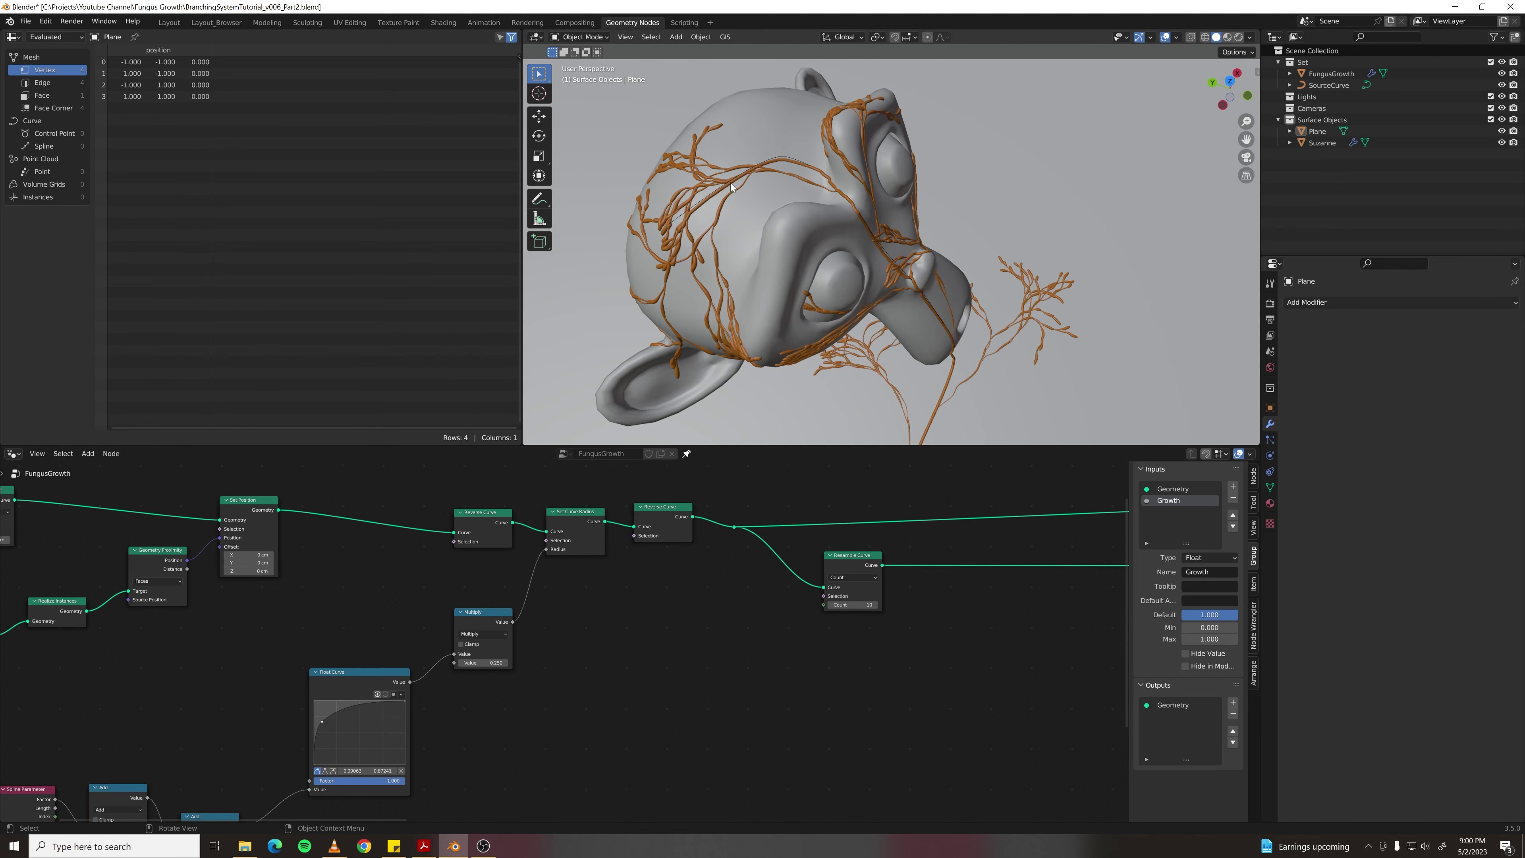
# - Enter the Branches group and move all nodes after the last Set Position farther along to free up space
pyautogui.scroll(-5, 684, 621)
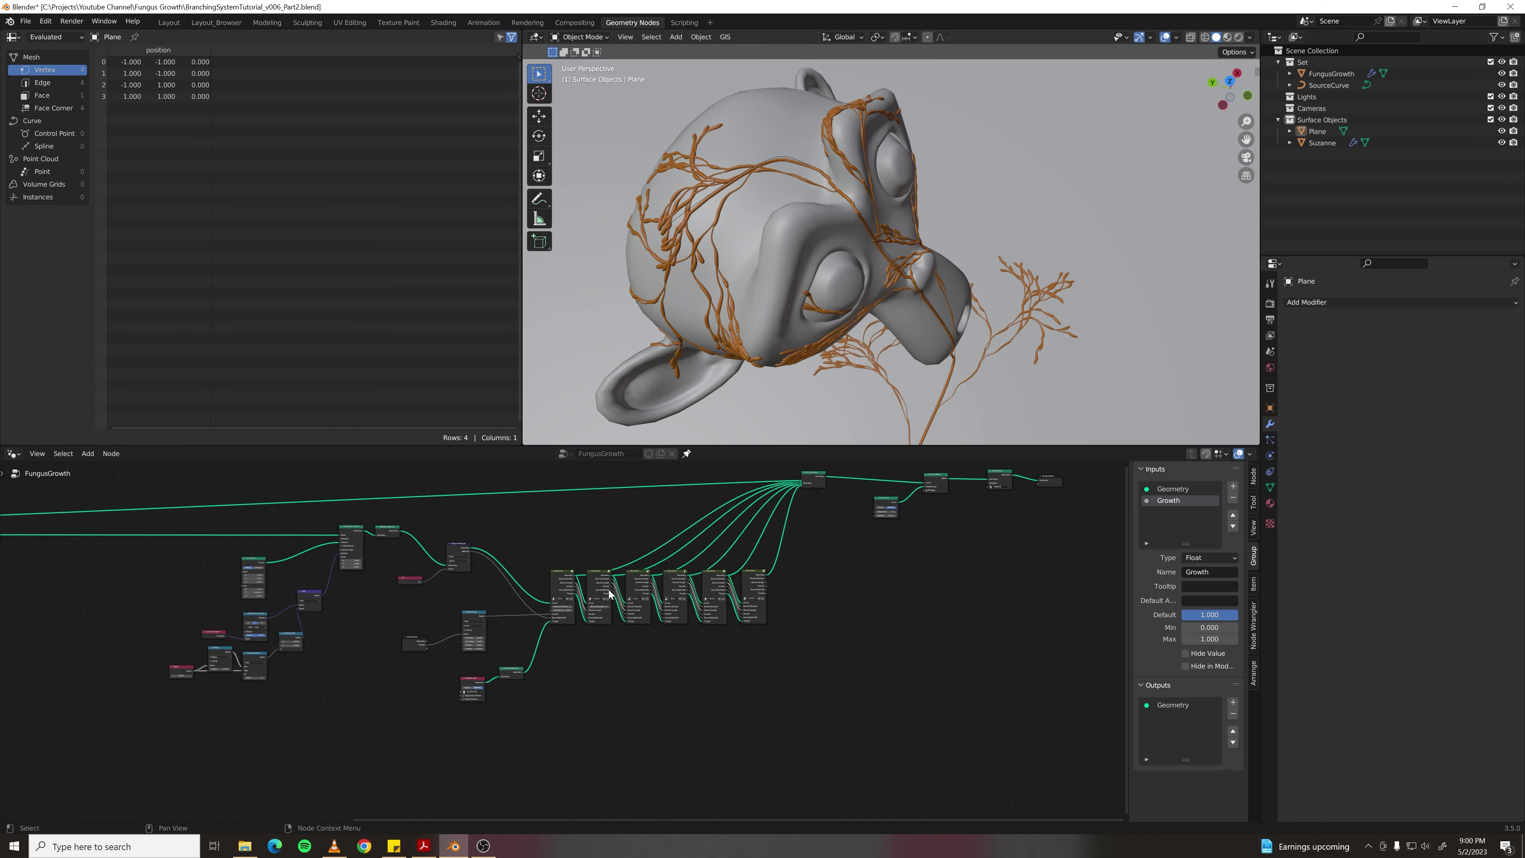
pyautogui.scroll(4, 609, 594)
pyautogui.press('Tab')
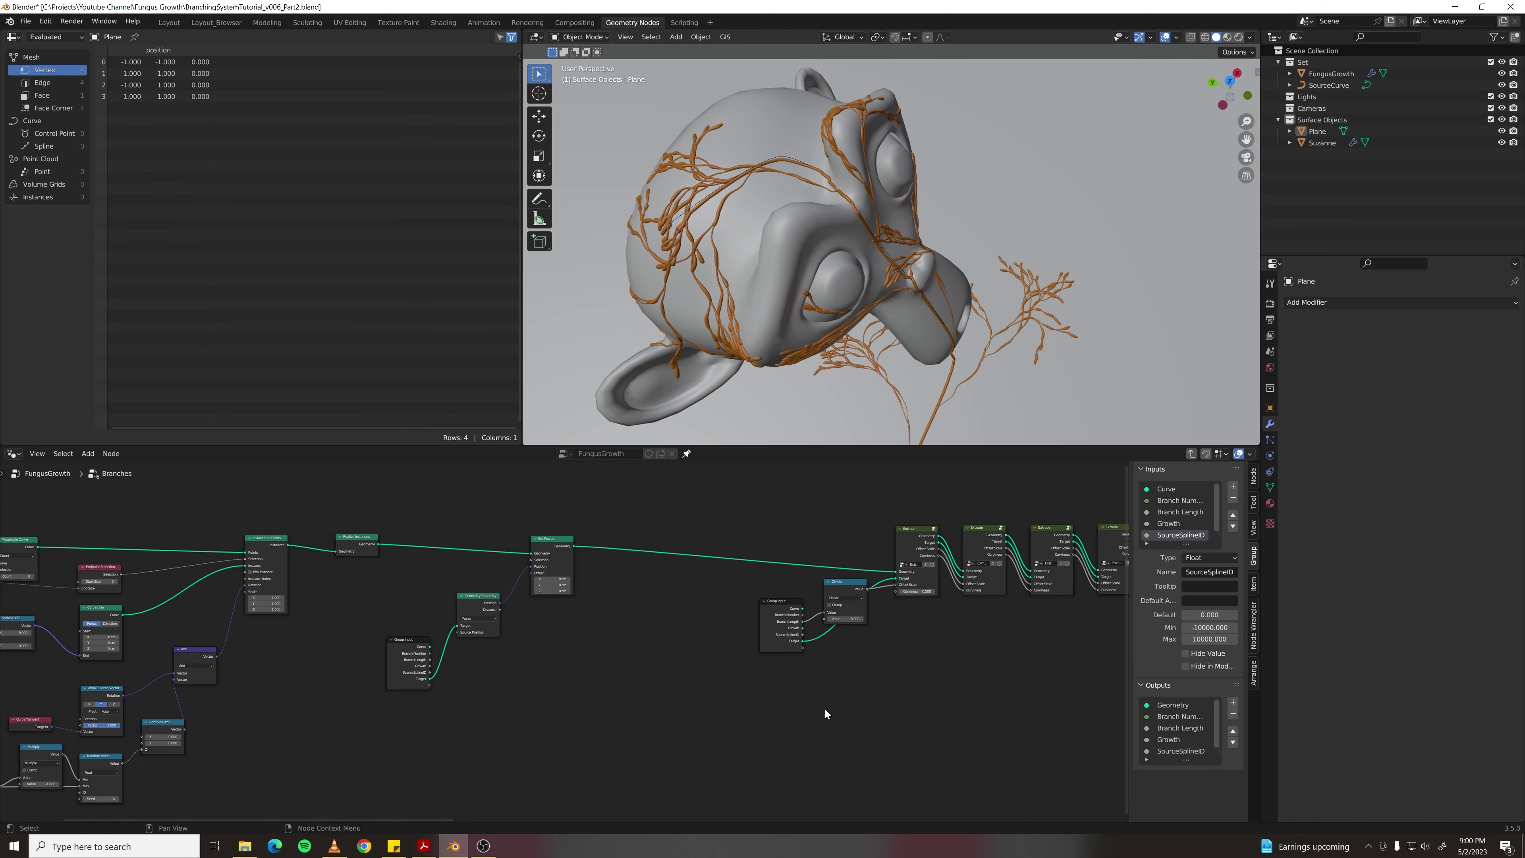
pyautogui.scroll(-7, 825, 709)
pyautogui.moveTo(925, 654); pyautogui.dragTo(352, 665, button='middle')
pyautogui.scroll(7, 361, 661)
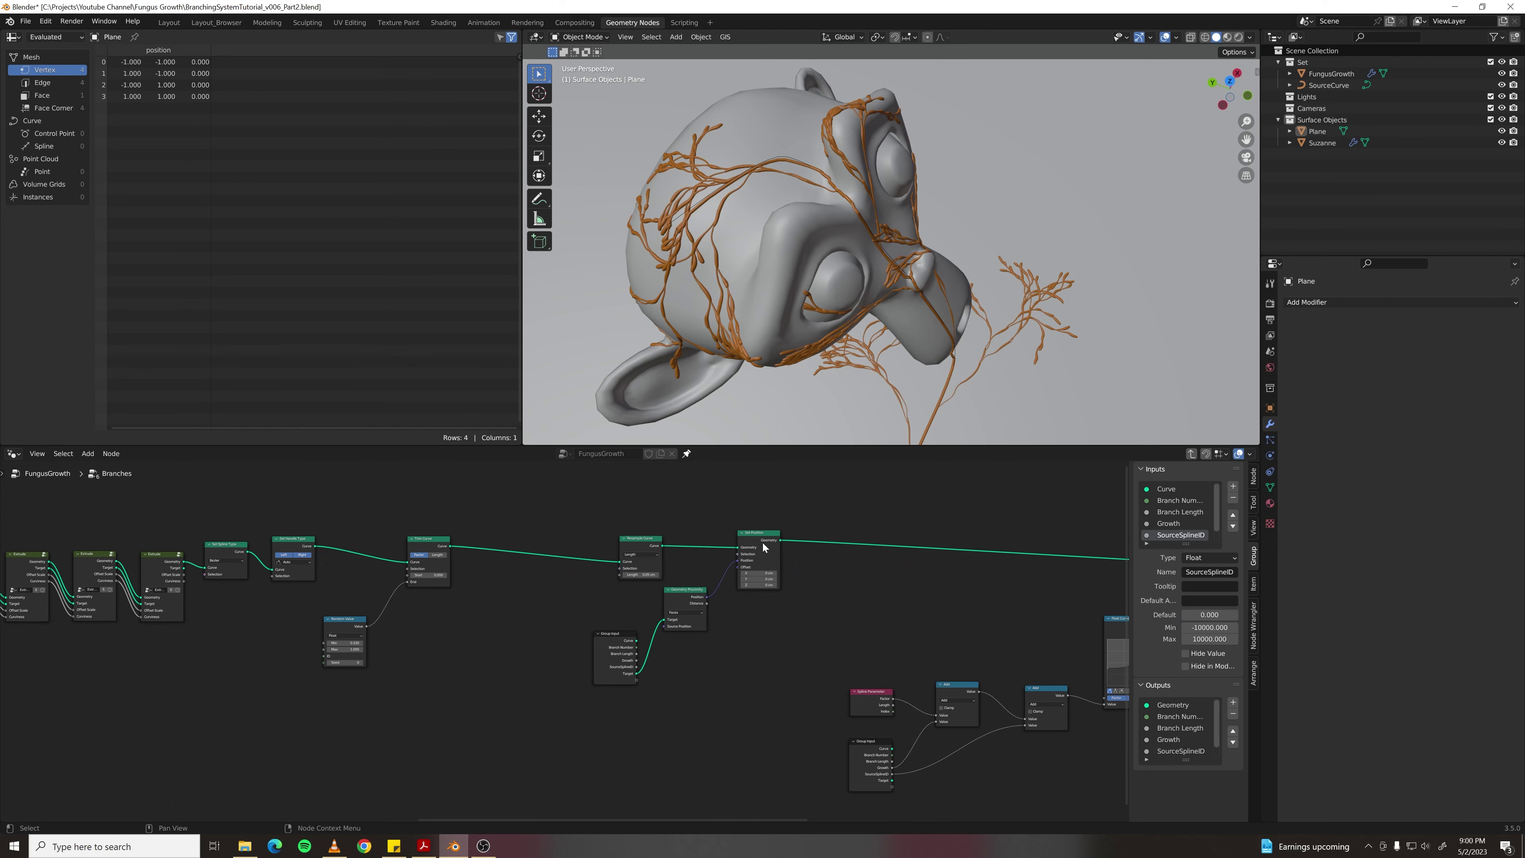
pyautogui.scroll(-6, 733, 548)
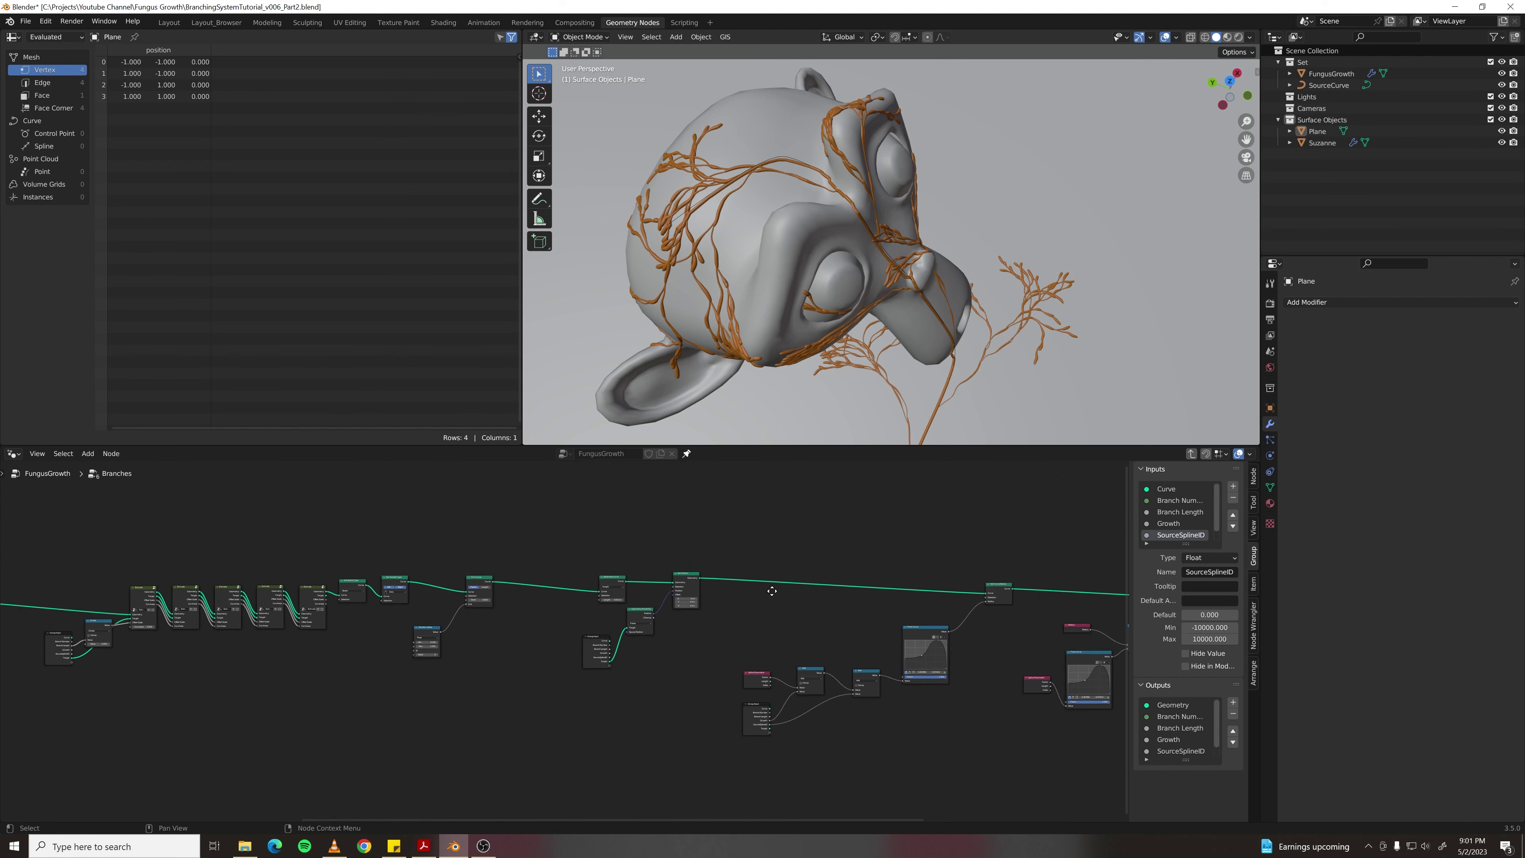
pyautogui.moveTo(399, 530); pyautogui.dragTo(855, 727)
pyautogui.press('g')
pyautogui.click(856, 702)
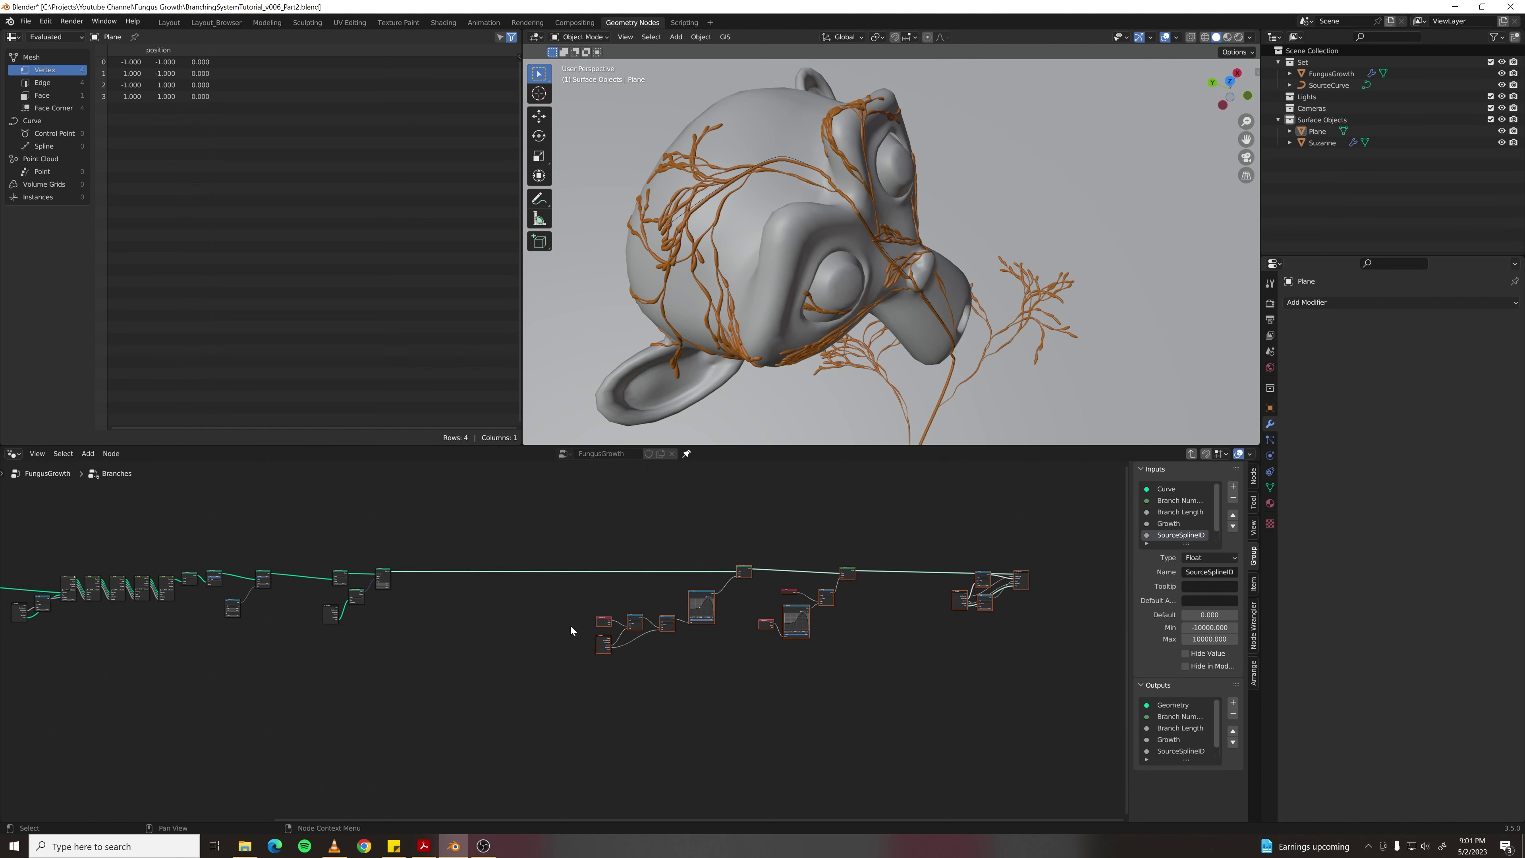
# - Duplicate the Set Position node and insert the copy on the link right after the original
pyautogui.scroll(6, 368, 601)
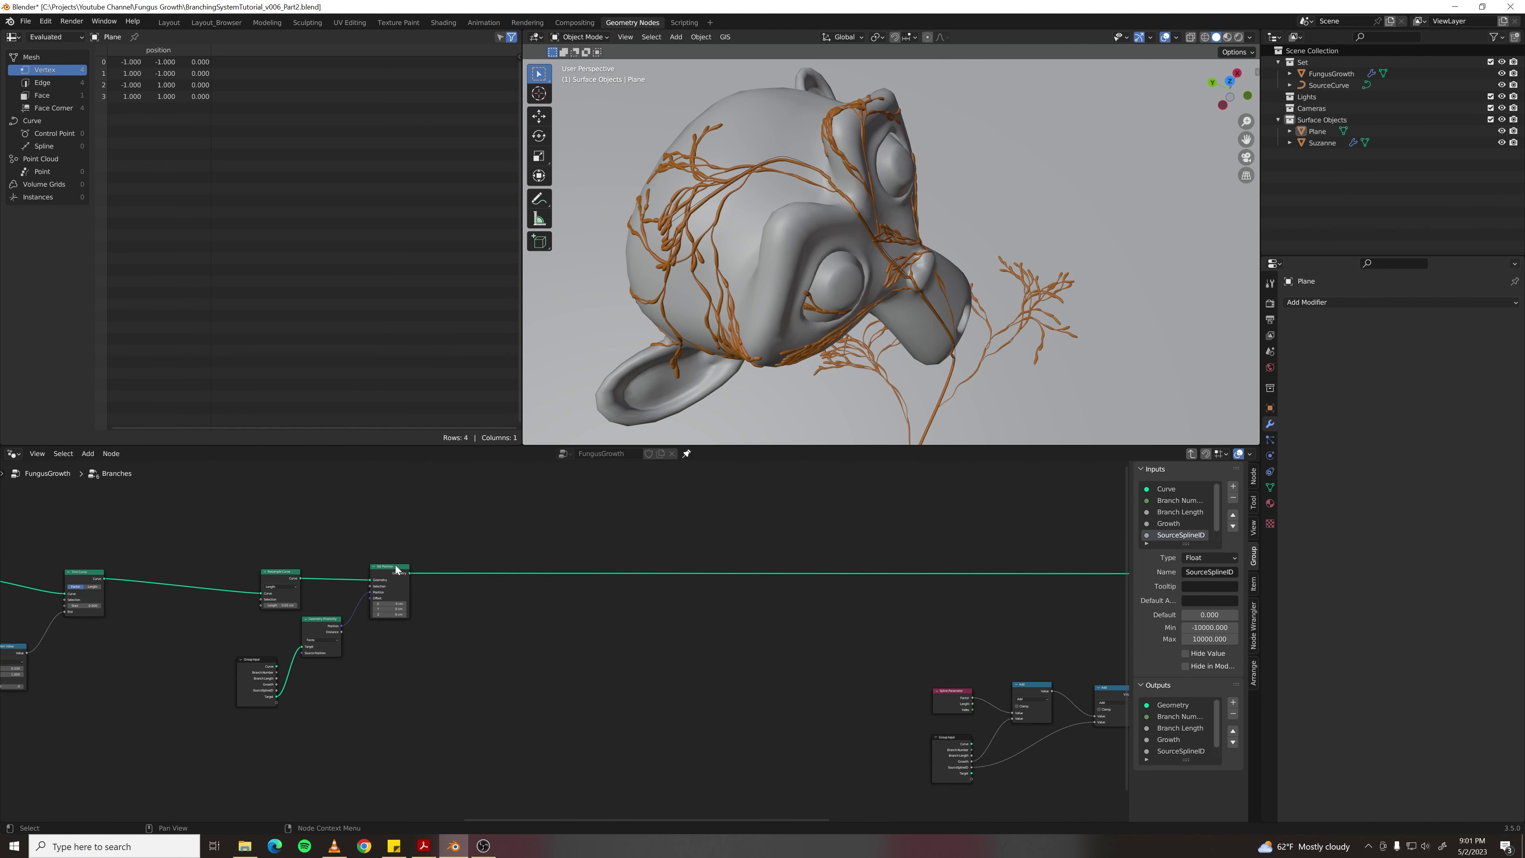
pyautogui.hotkey('shift', 'd')
pyautogui.click(630, 590)
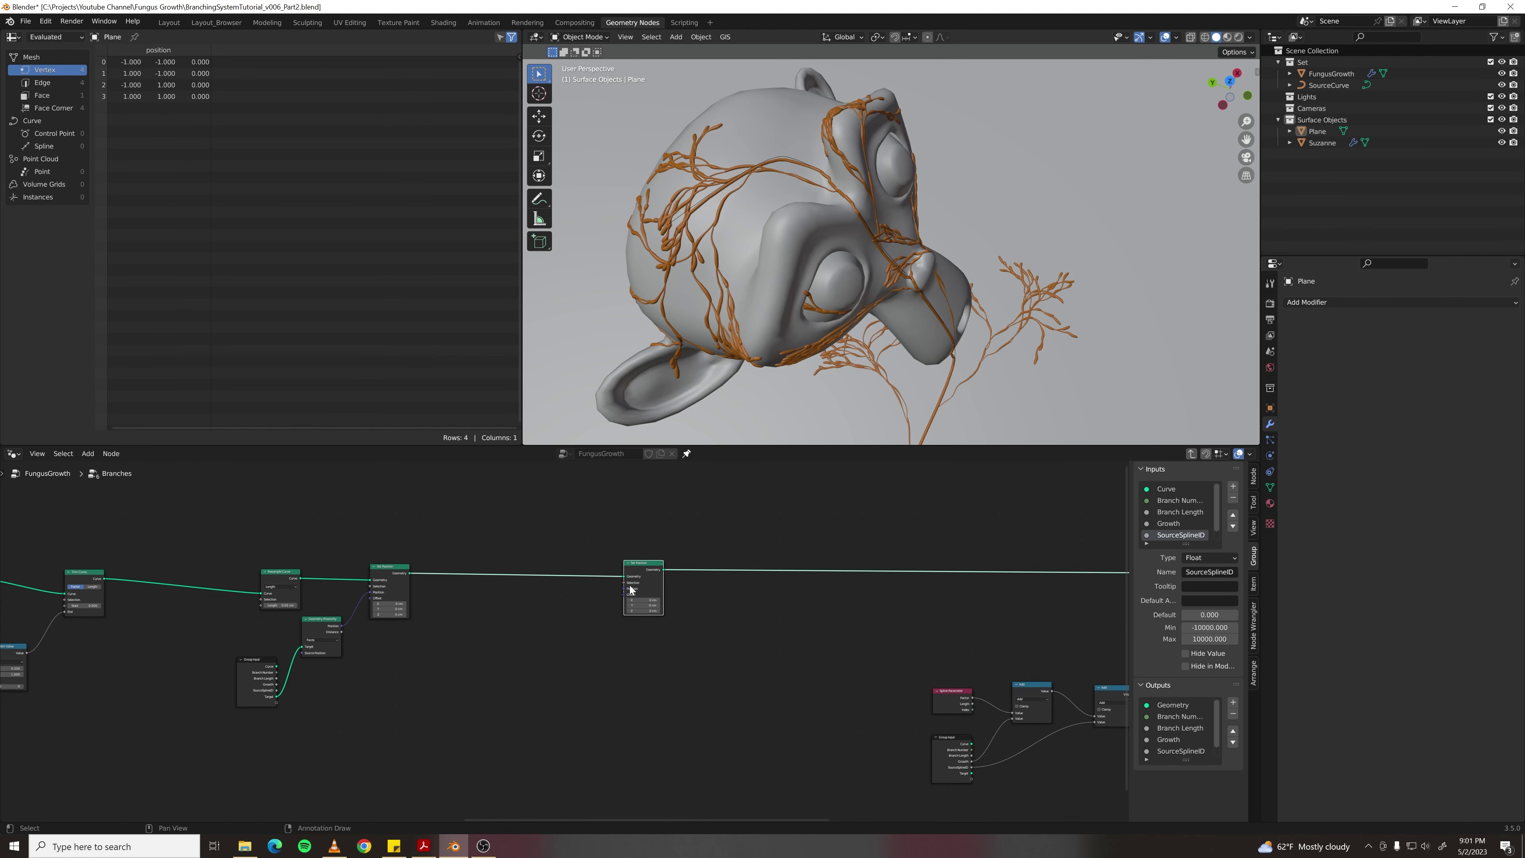
pyautogui.scroll(2, 637, 577)
pyautogui.moveTo(657, 555); pyautogui.dragTo(669, 554)
pyautogui.click(535, 631)
pyautogui.moveTo(533, 632); pyautogui.dragTo(585, 625, button='middle')
pyautogui.scroll(1, 592, 620)
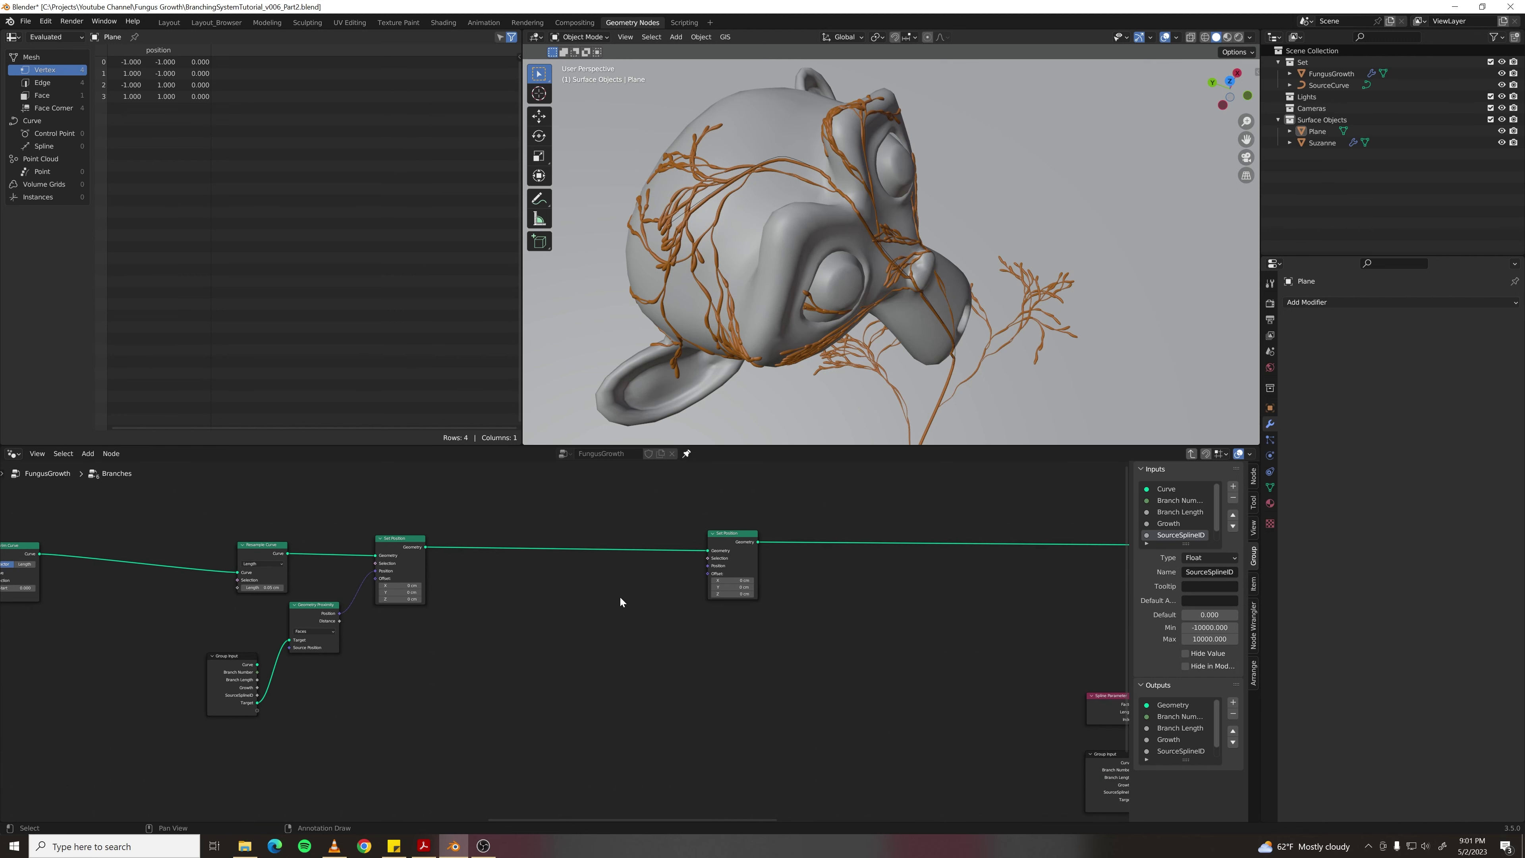
# - Add a Noise Texture node below the link between the two Set Position nodes
pyautogui.press('F3')
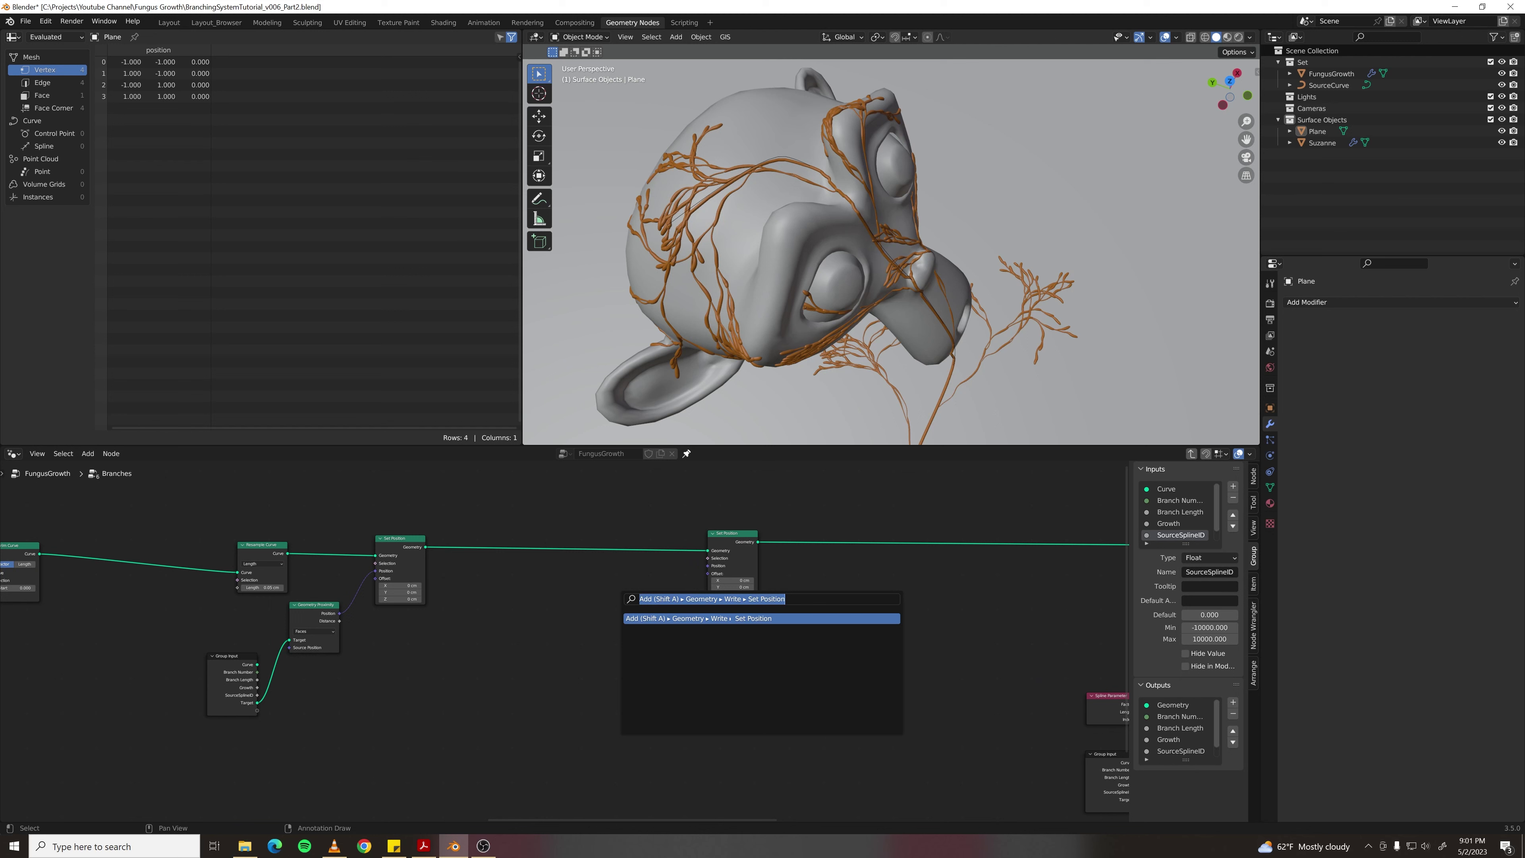
pyautogui.write('noise te')
pyautogui.press('Return')
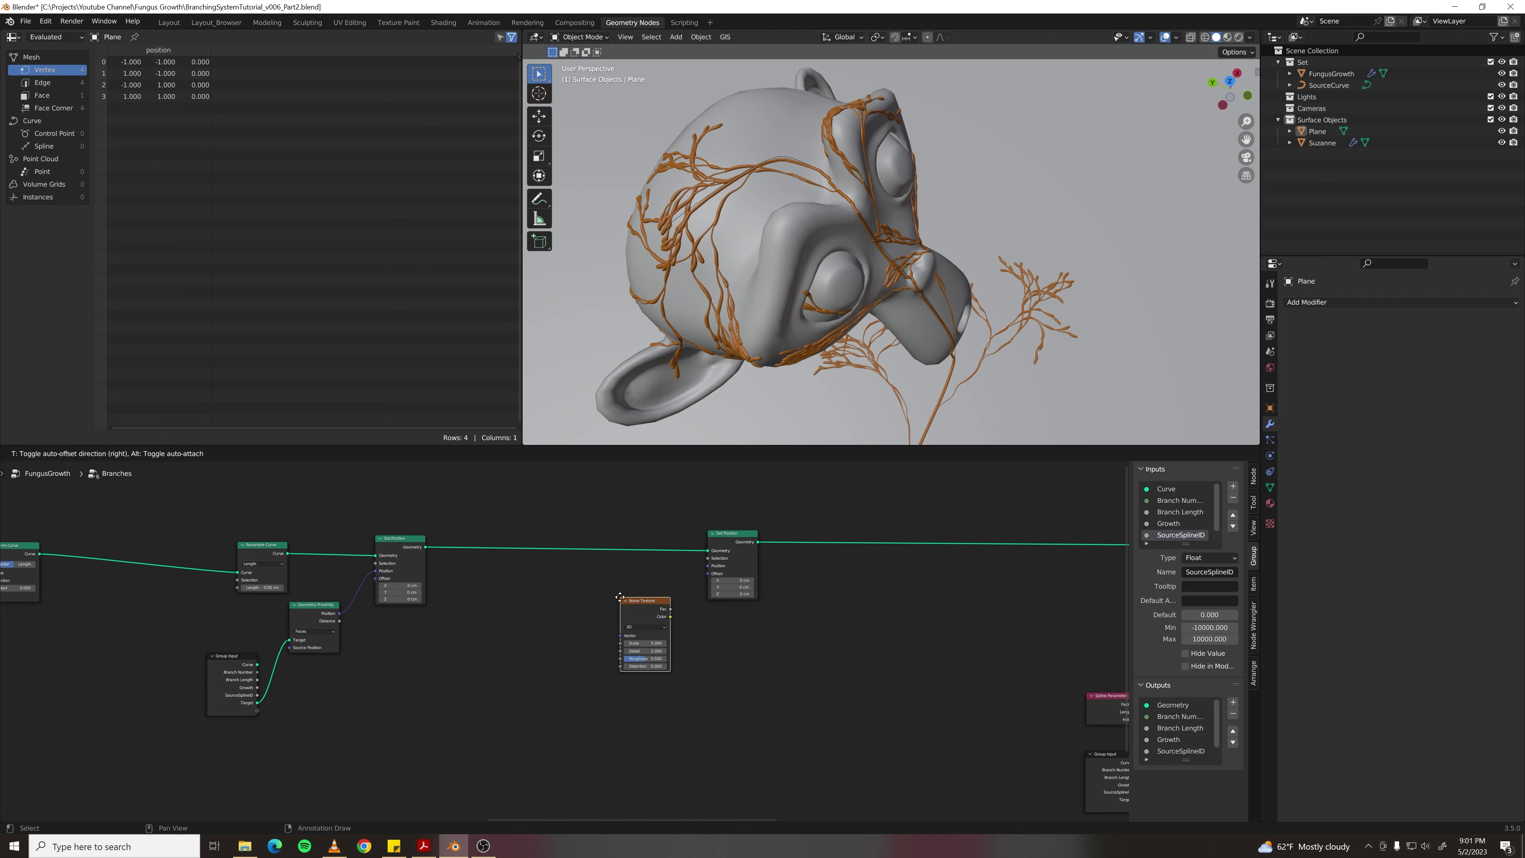
pyautogui.click(548, 673)
# - Add a Vector Math Add node connected to the Noise Texture's Color output
pyautogui.moveTo(576, 656); pyautogui.dragTo(646, 611)
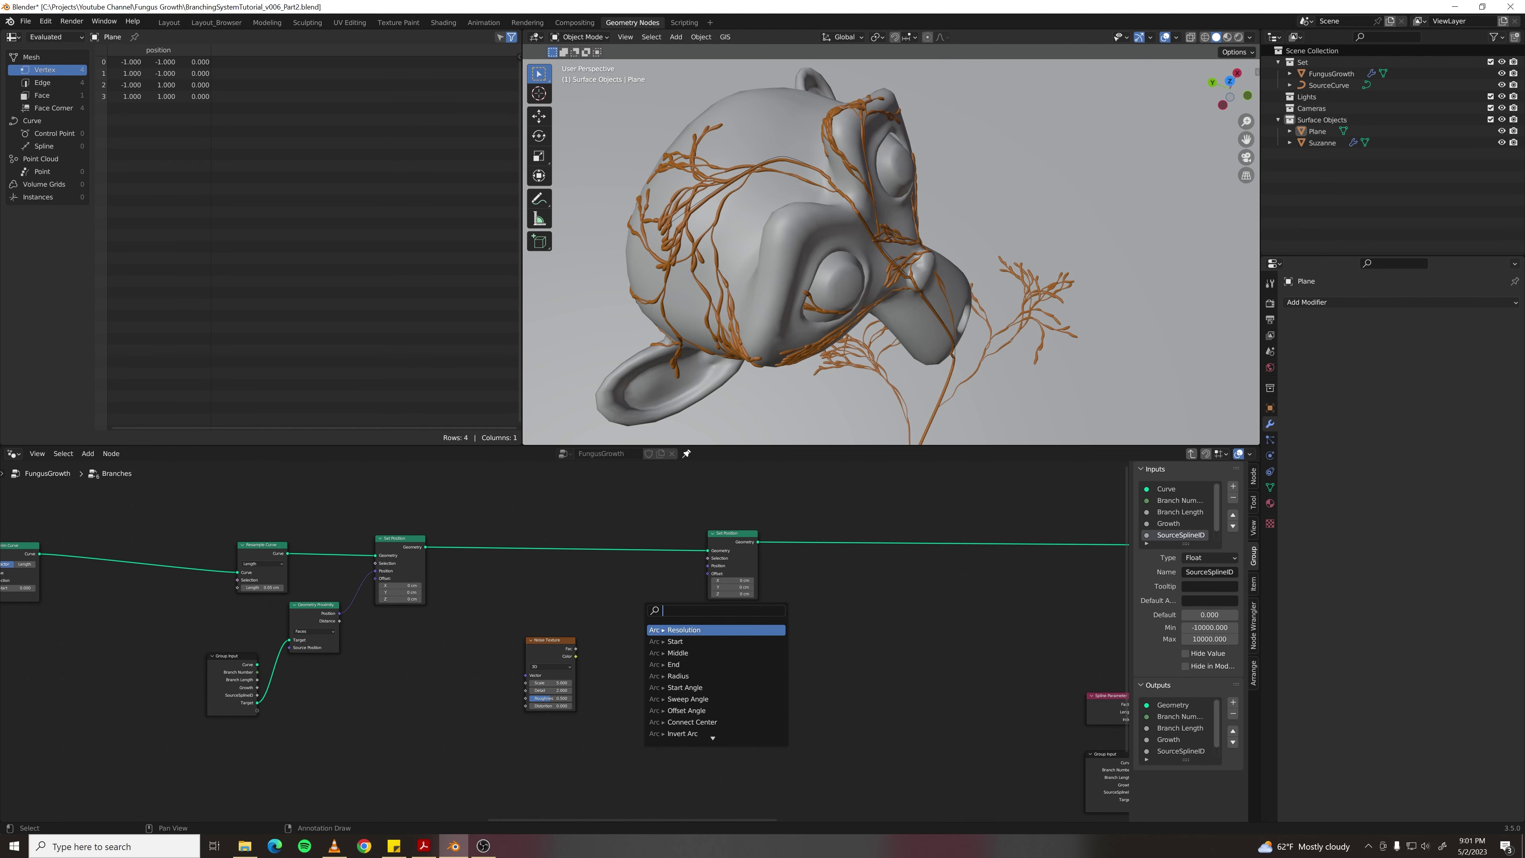
pyautogui.write('vect')
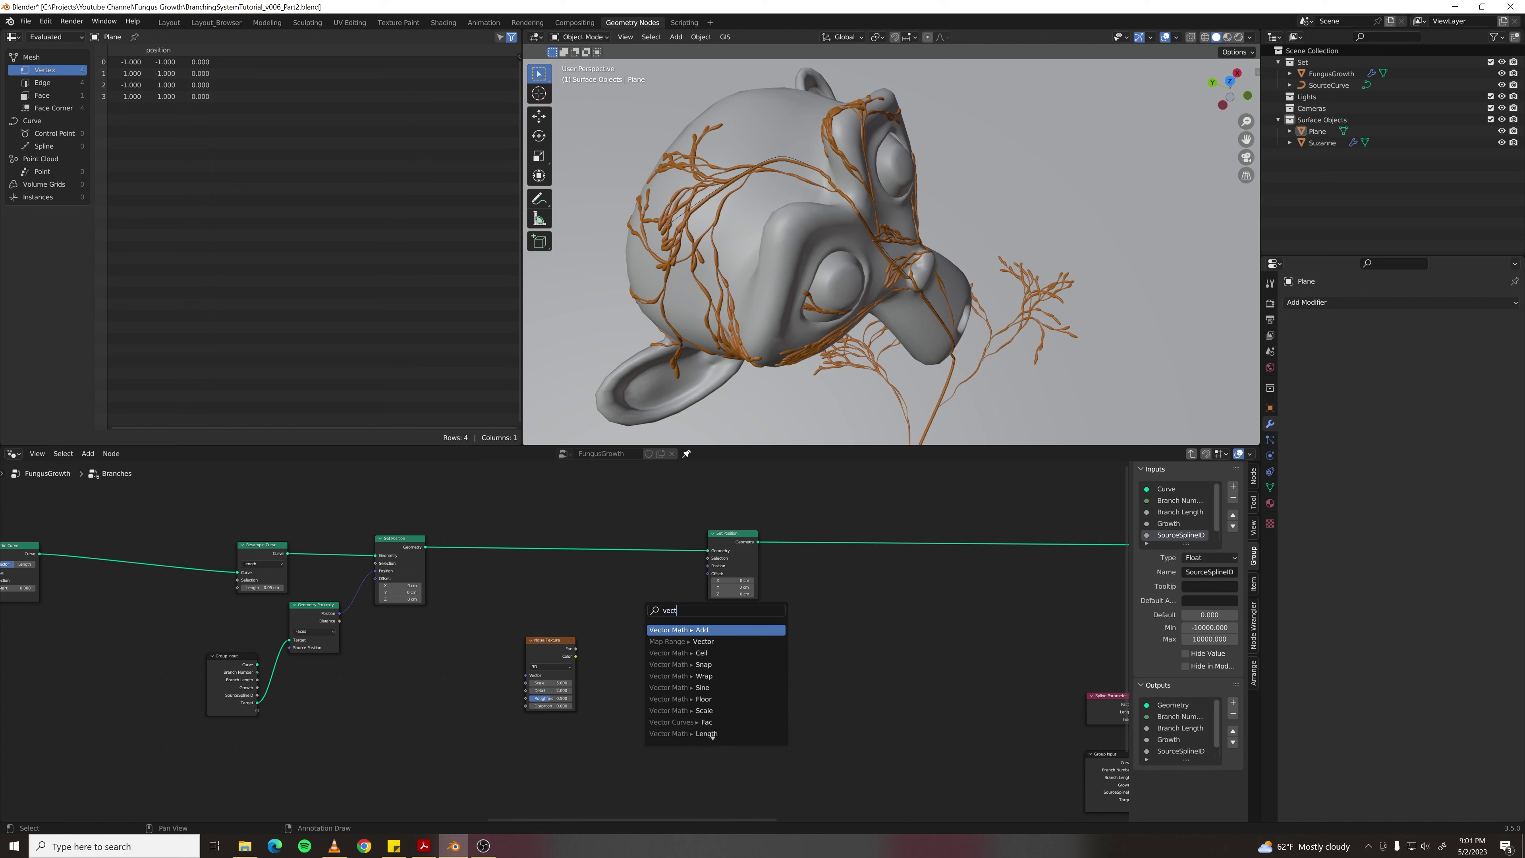
pyautogui.write('or ma')
pyautogui.press('Return')
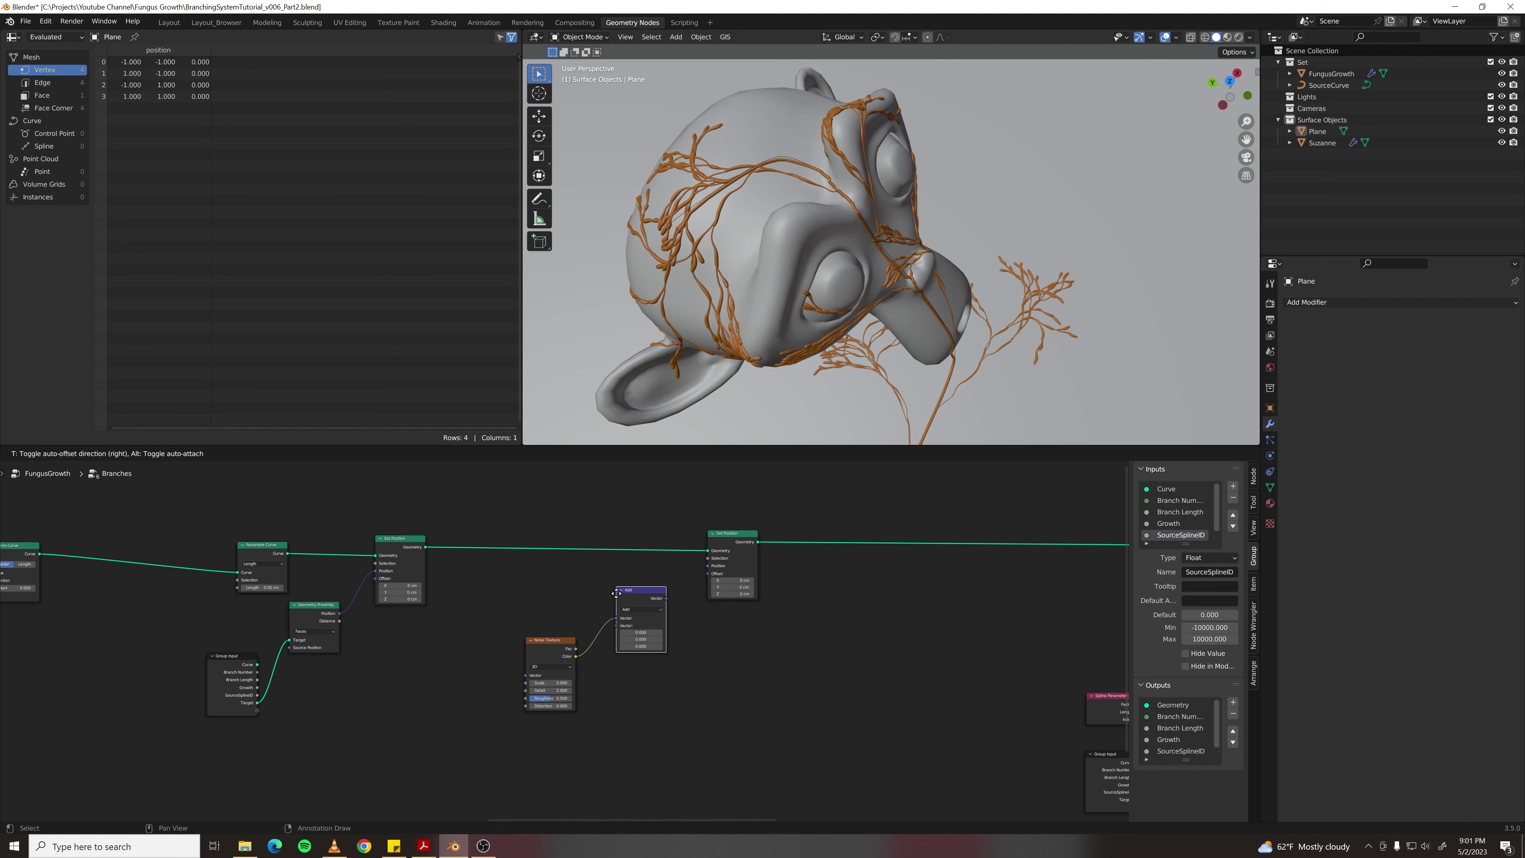
pyautogui.click(616, 600)
pyautogui.scroll(2, 601, 624)
# - Set all three components of the Add vector to -0.5 and connect its result to the new Set Position's Offset
pyautogui.click(666, 637)
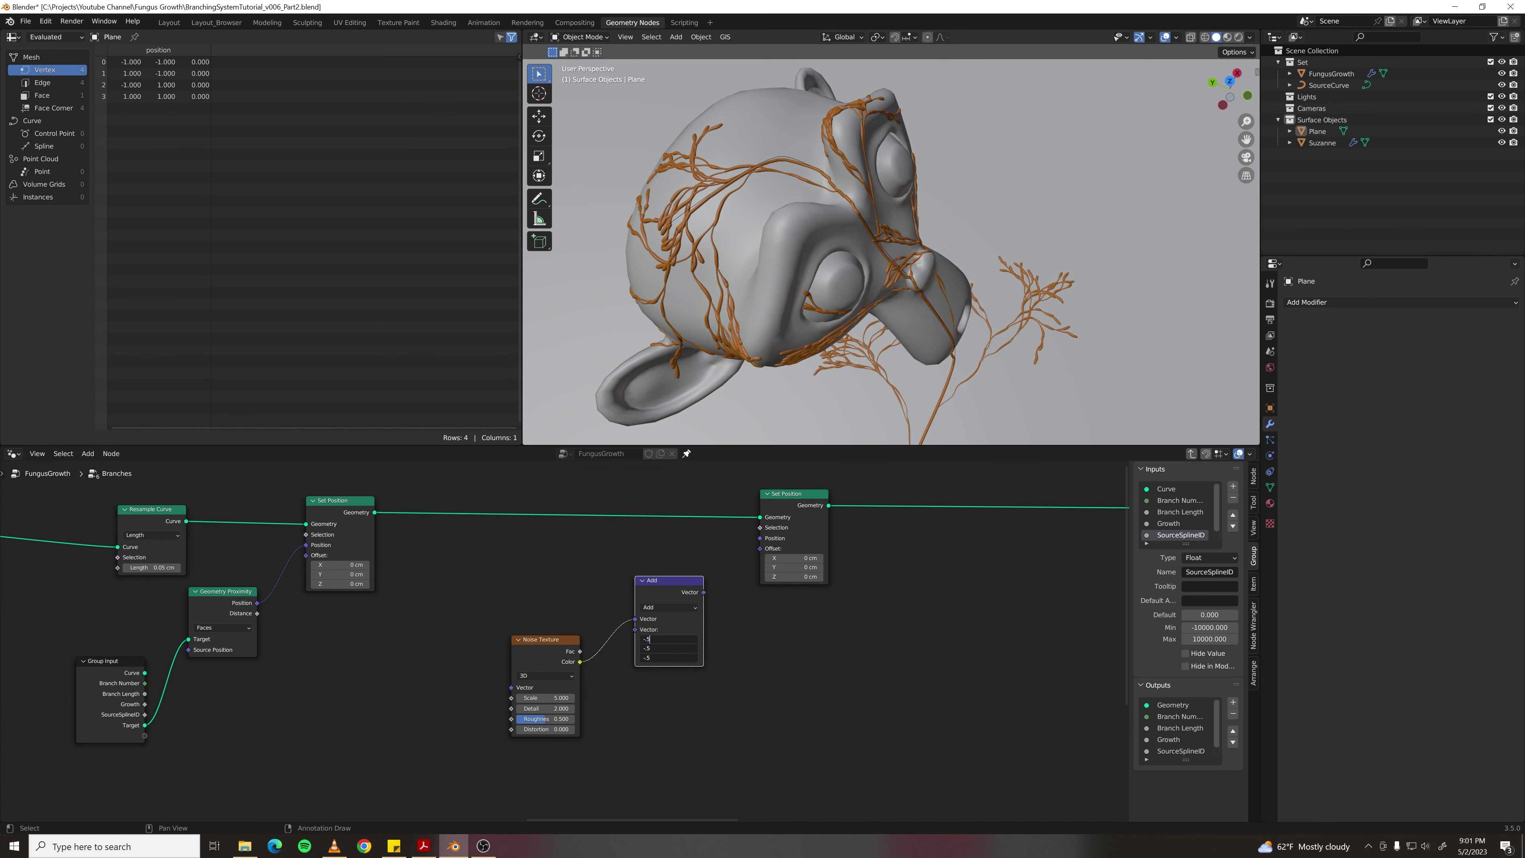
pyautogui.write('-.5')
pyautogui.press('Return')
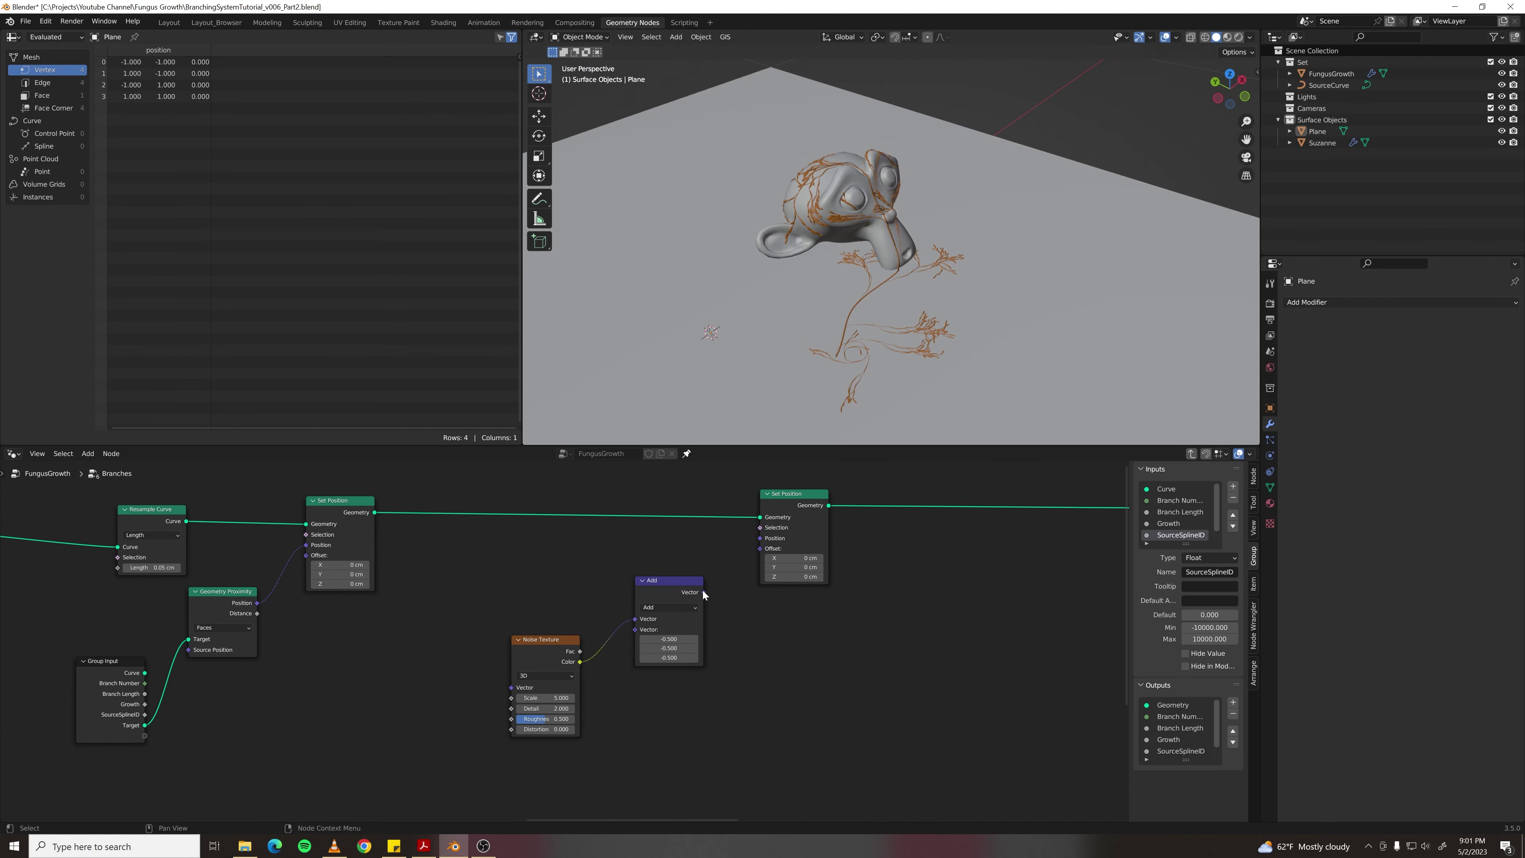
pyautogui.moveTo(703, 592); pyautogui.dragTo(760, 548)
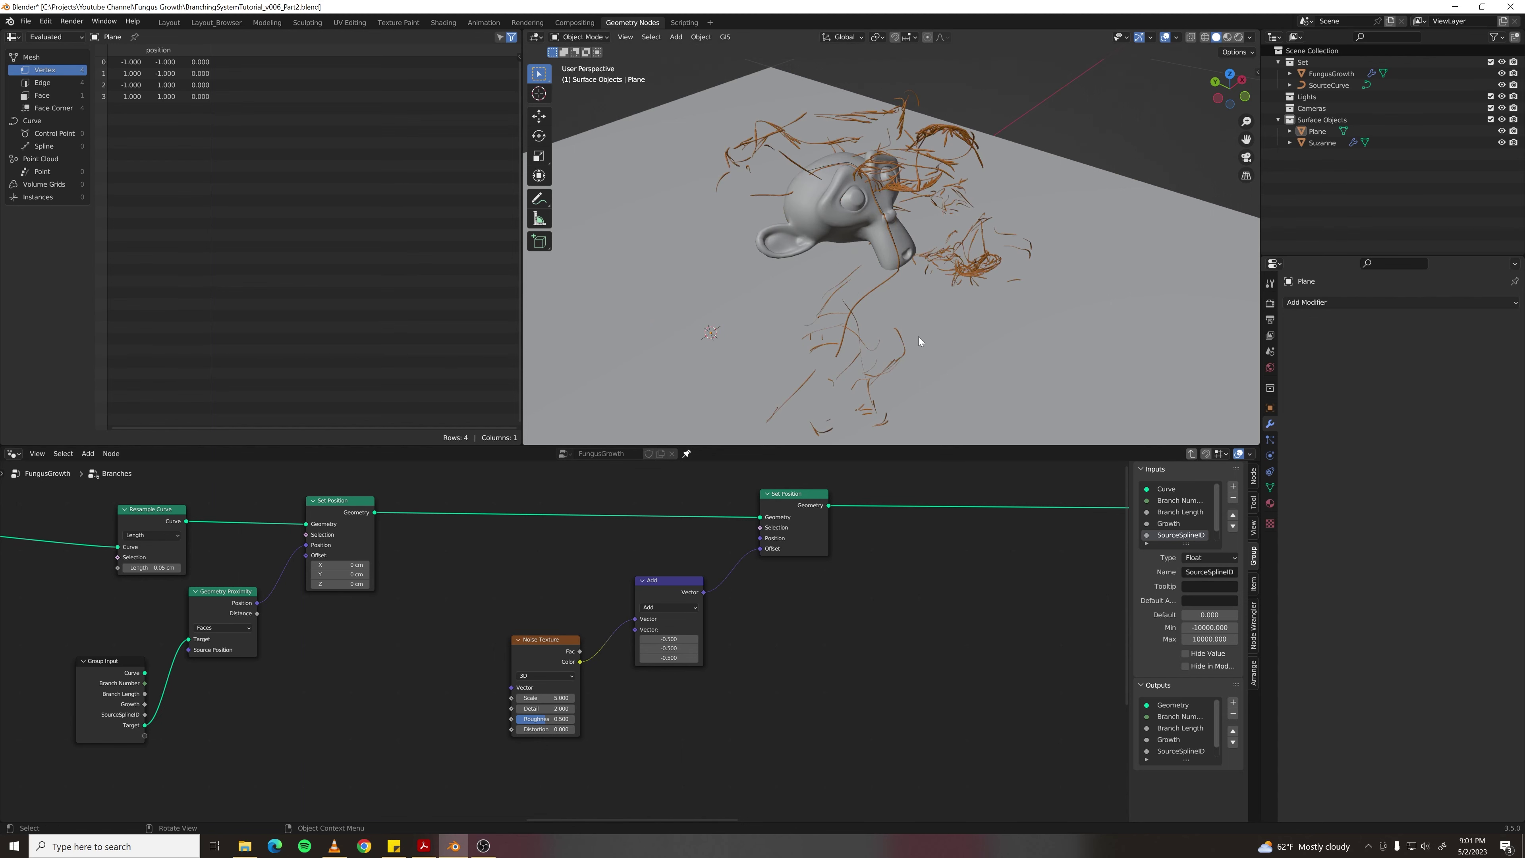
pyautogui.moveTo(919, 341); pyautogui.dragTo(925, 304, button='middle')
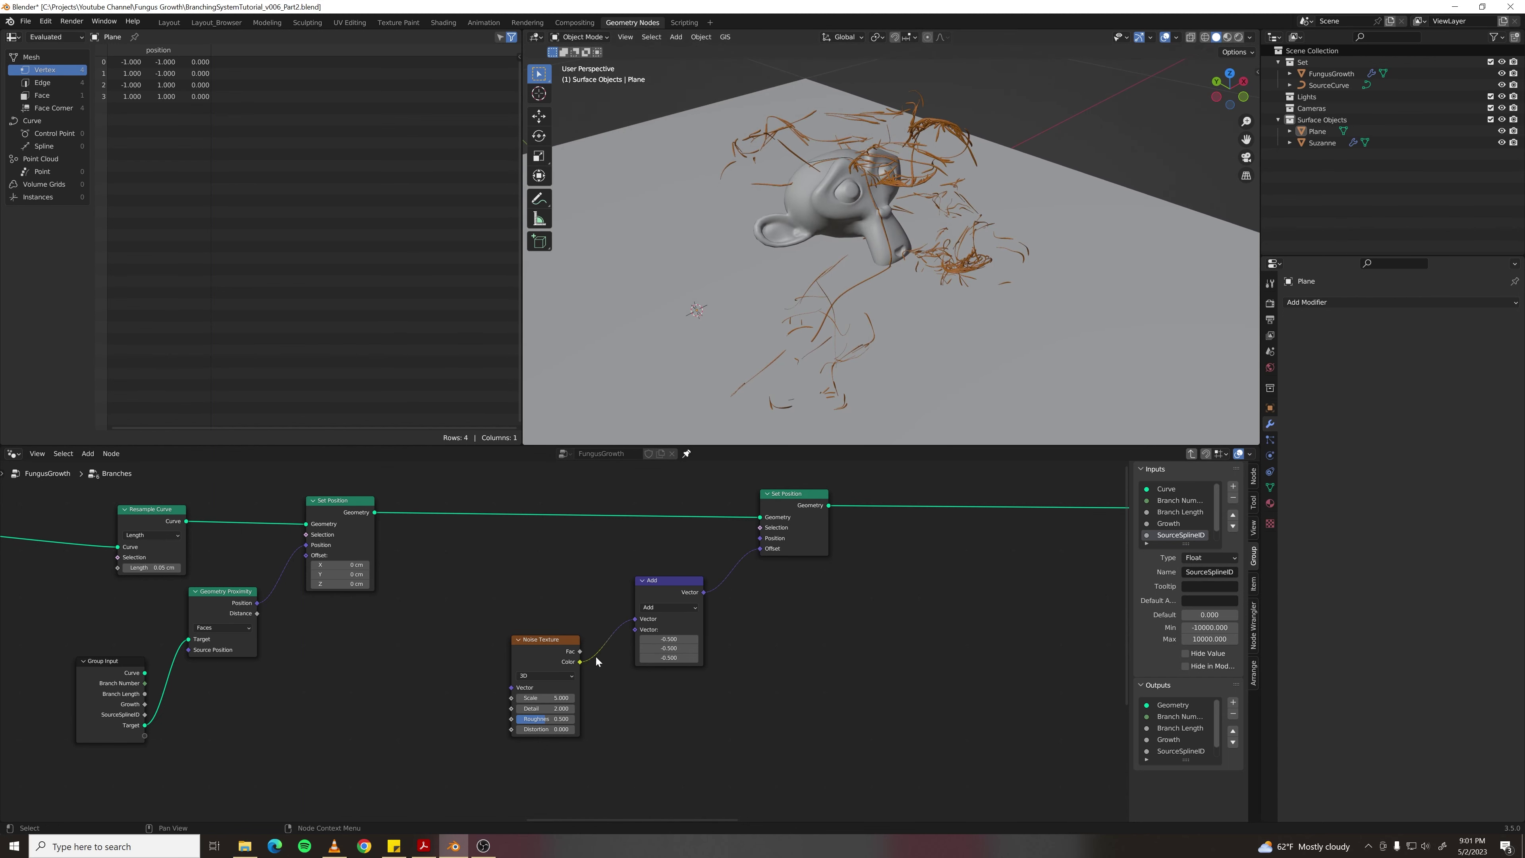
# - Set the Noise Texture's Scale to 50
pyautogui.moveTo(621, 705); pyautogui.dragTo(646, 678, button='middle')
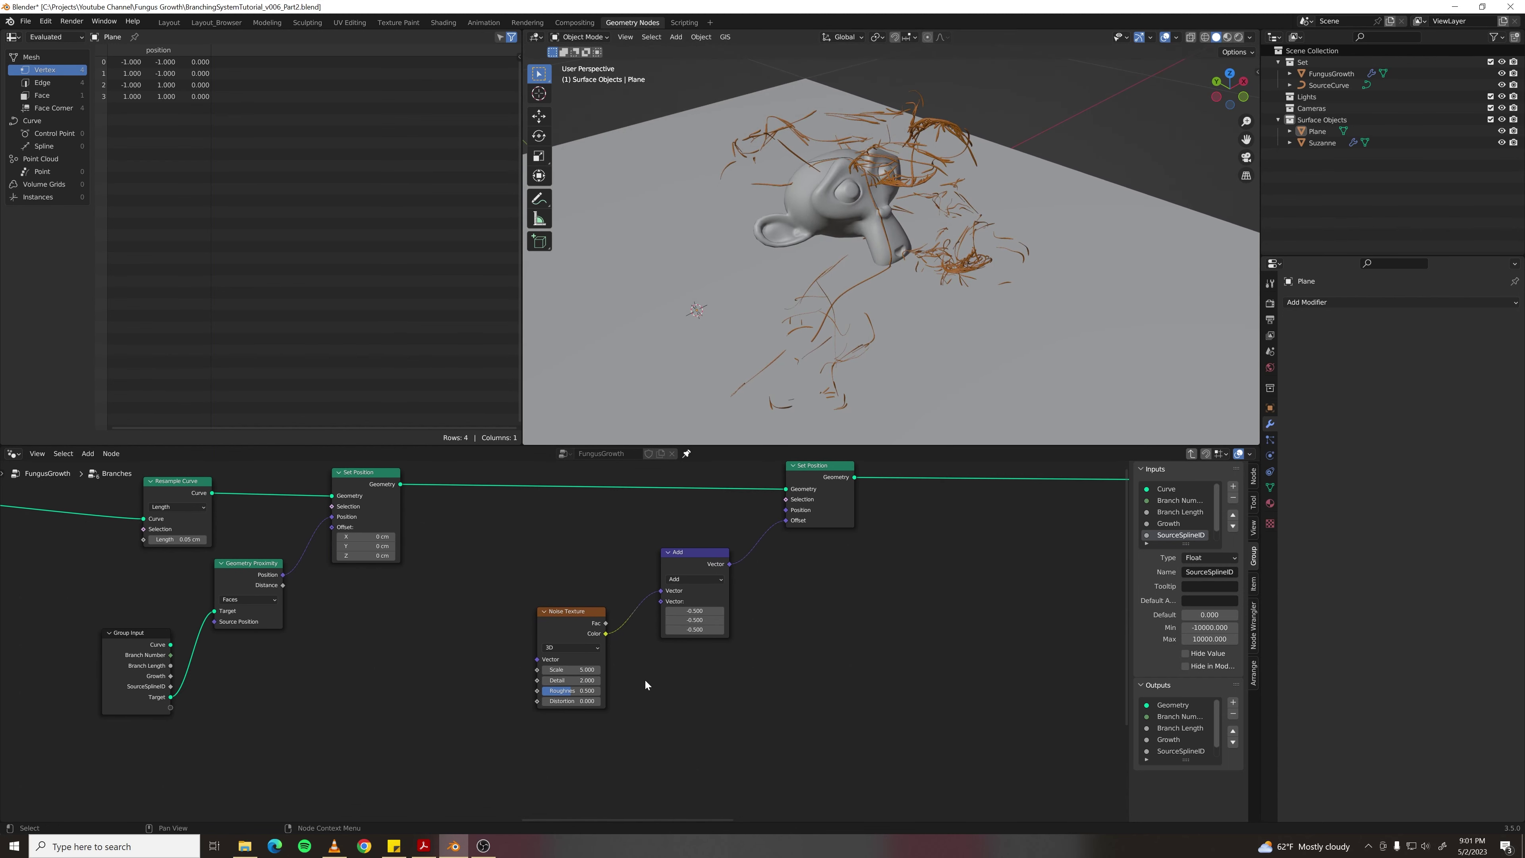
pyautogui.moveTo(577, 670); pyautogui.dragTo(648, 670)
pyautogui.click(576, 670)
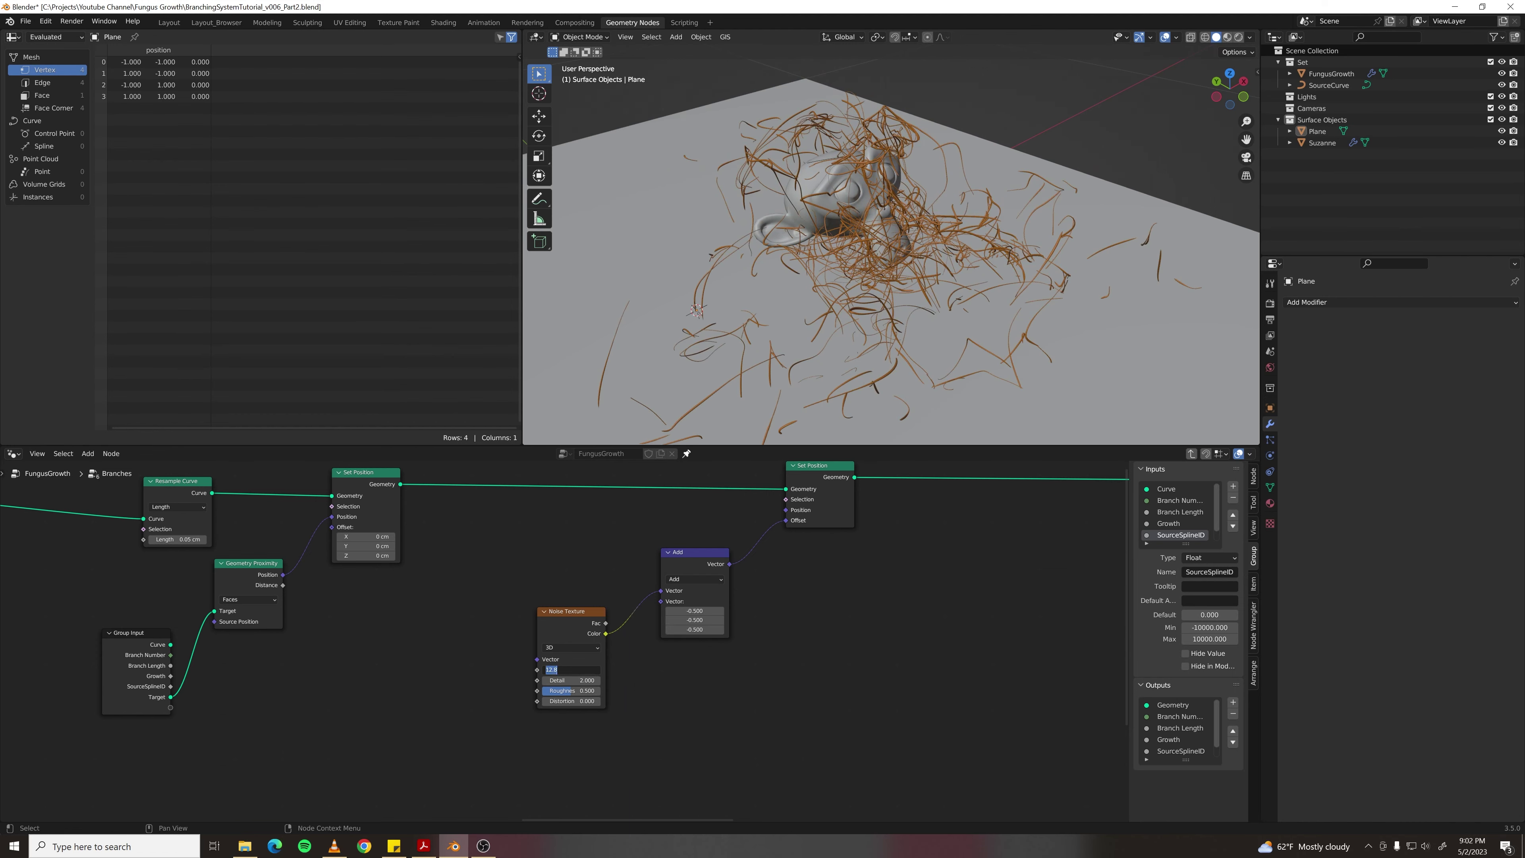
pyautogui.write('20')
pyautogui.press('Return')
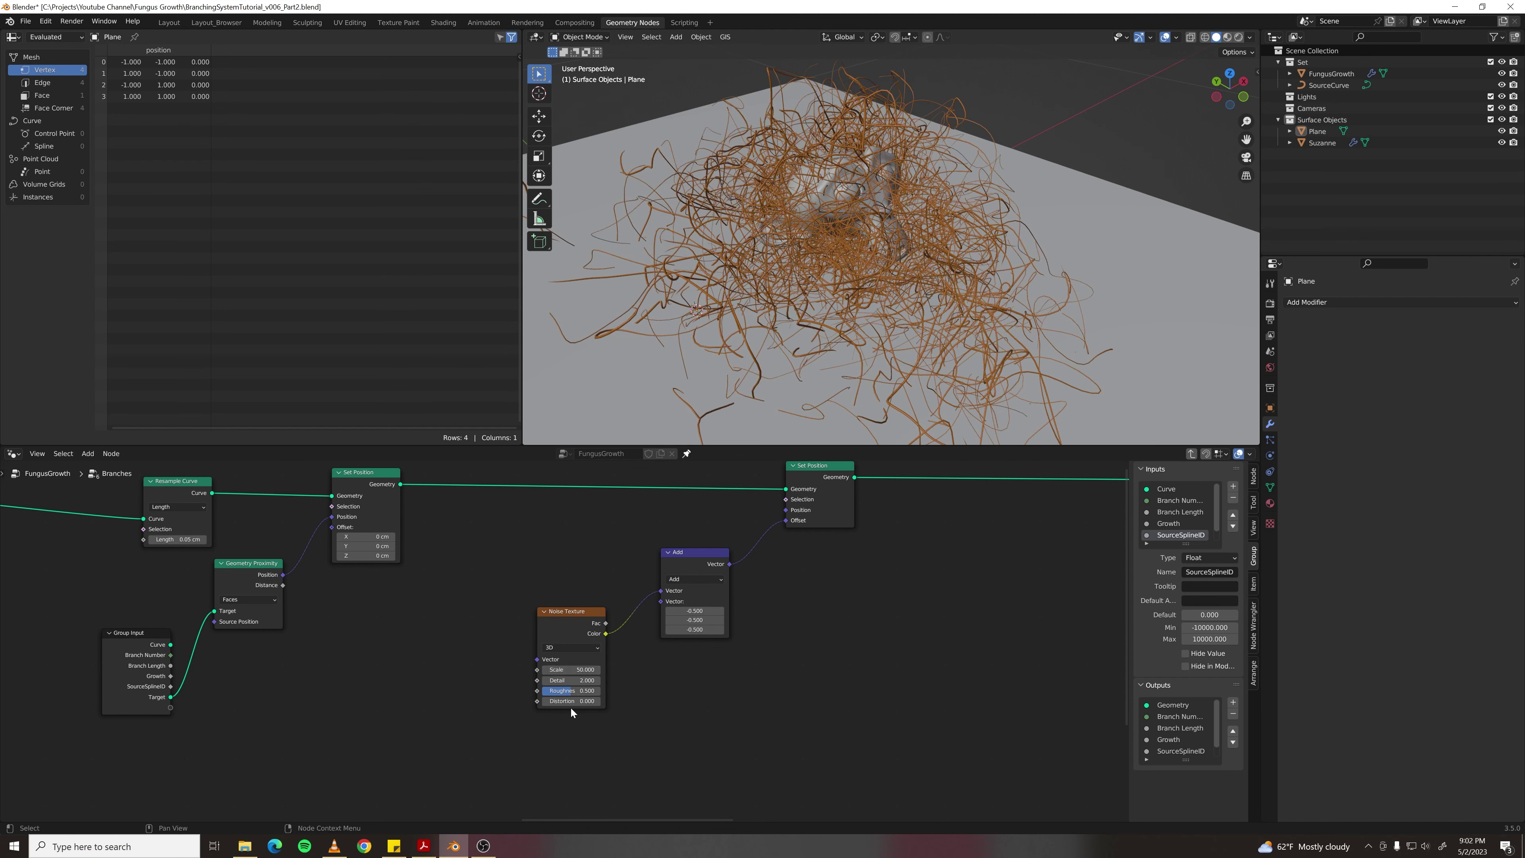
# - Move the Noise Texture and Add nodes back, duplicate Add onto the link to the Set Position Offset, and switch the copy to Scale
pyautogui.moveTo(541, 557); pyautogui.dragTo(738, 653)
pyautogui.press('g')
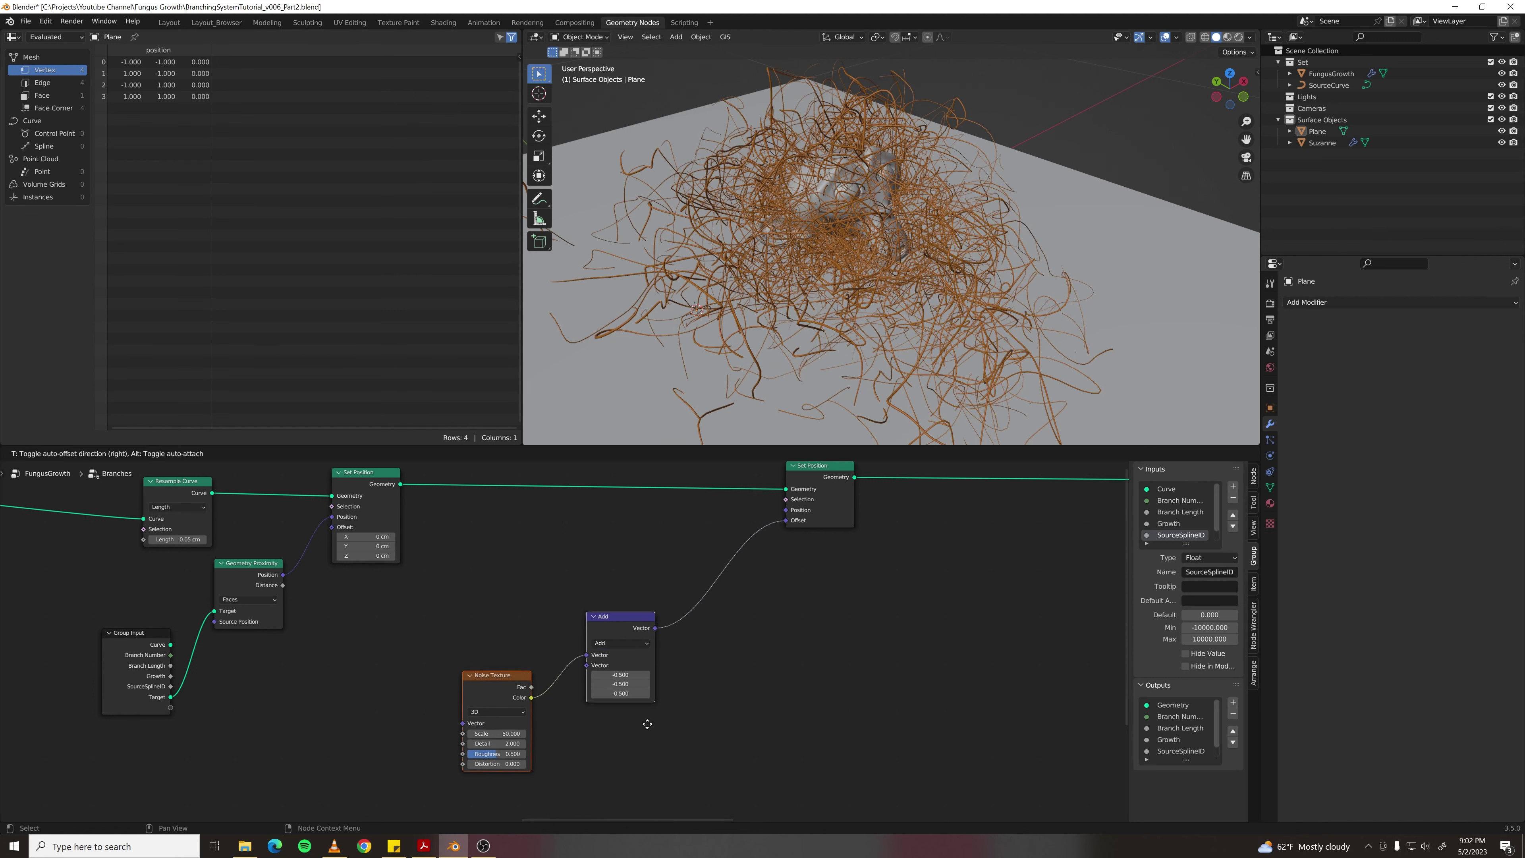
pyautogui.click(618, 737)
pyautogui.click(557, 635)
pyautogui.click(560, 638)
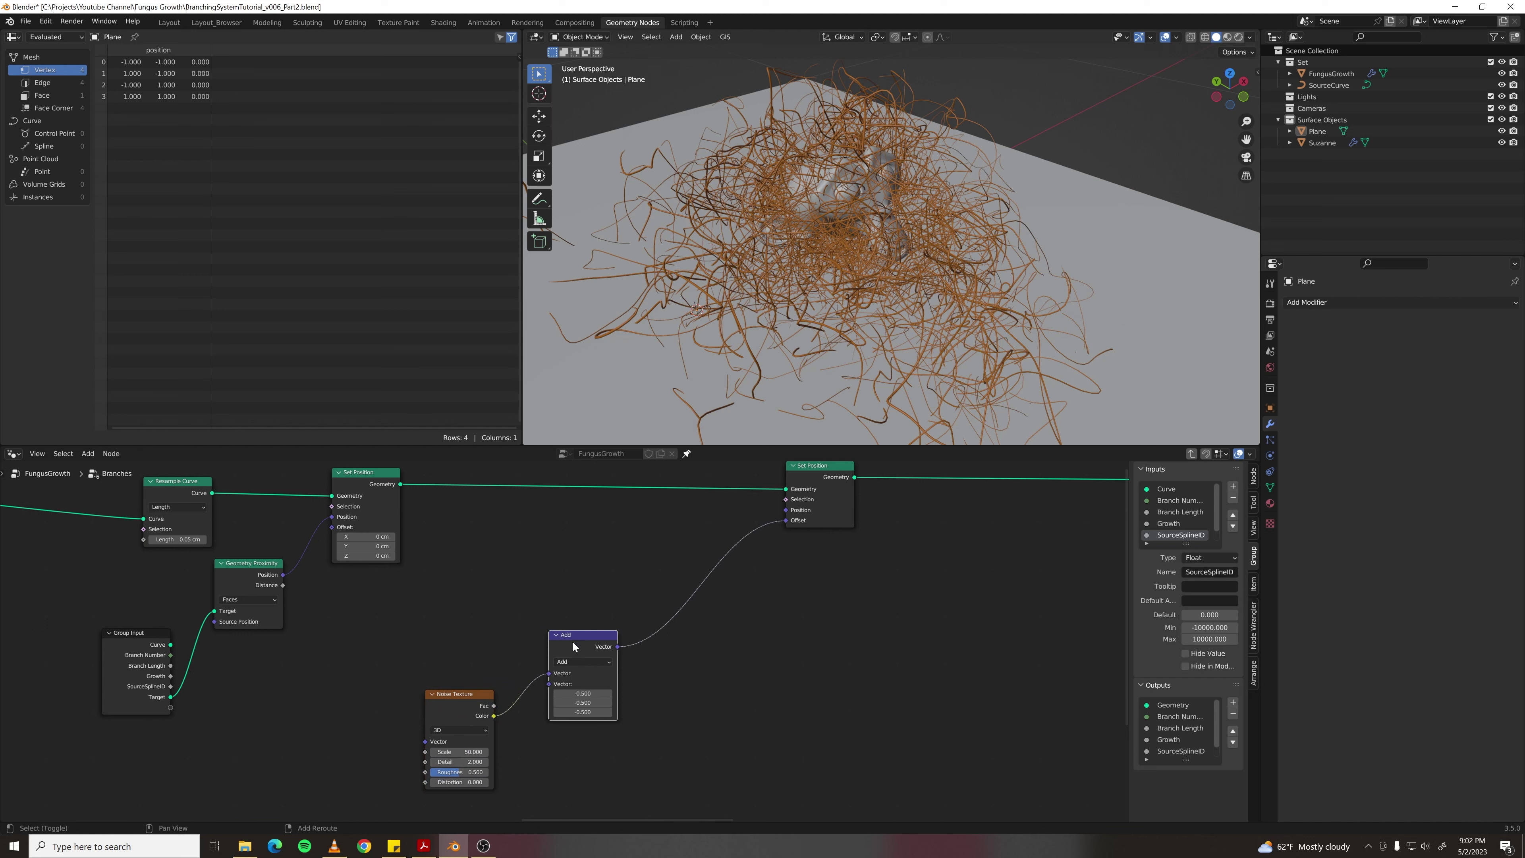
pyautogui.hotkey('shift', 'd')
pyautogui.click(700, 577)
pyautogui.click(709, 598)
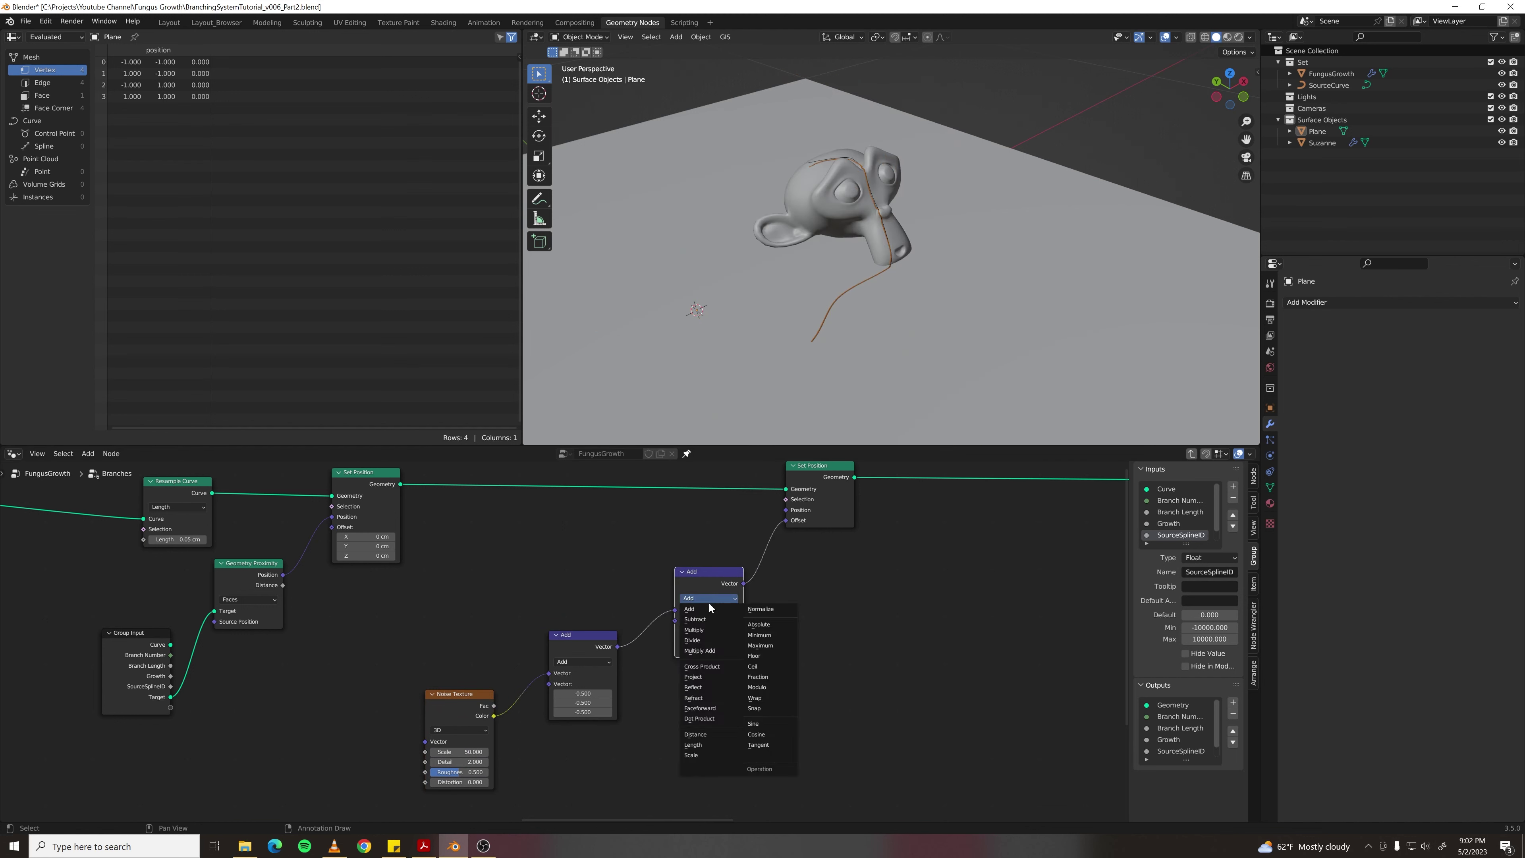
pyautogui.click(708, 755)
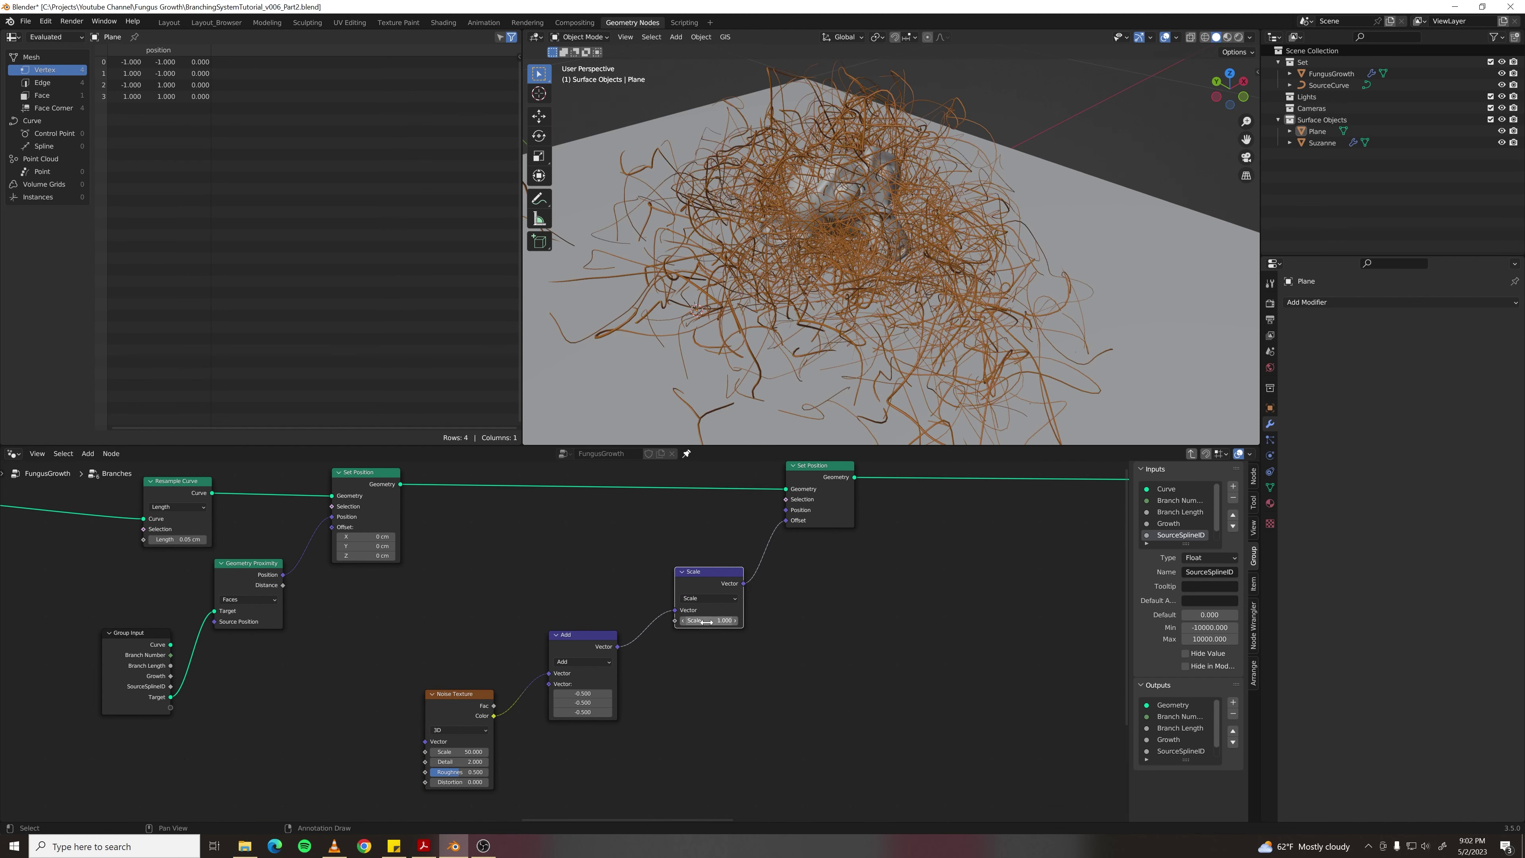
# - Set the vector Scale node's Scale to 0.05 to weaken the noise displacement
pyautogui.click(683, 620)
pyautogui.click(683, 622)
pyautogui.click(683, 622)
pyautogui.click(683, 623)
pyautogui.click(684, 623)
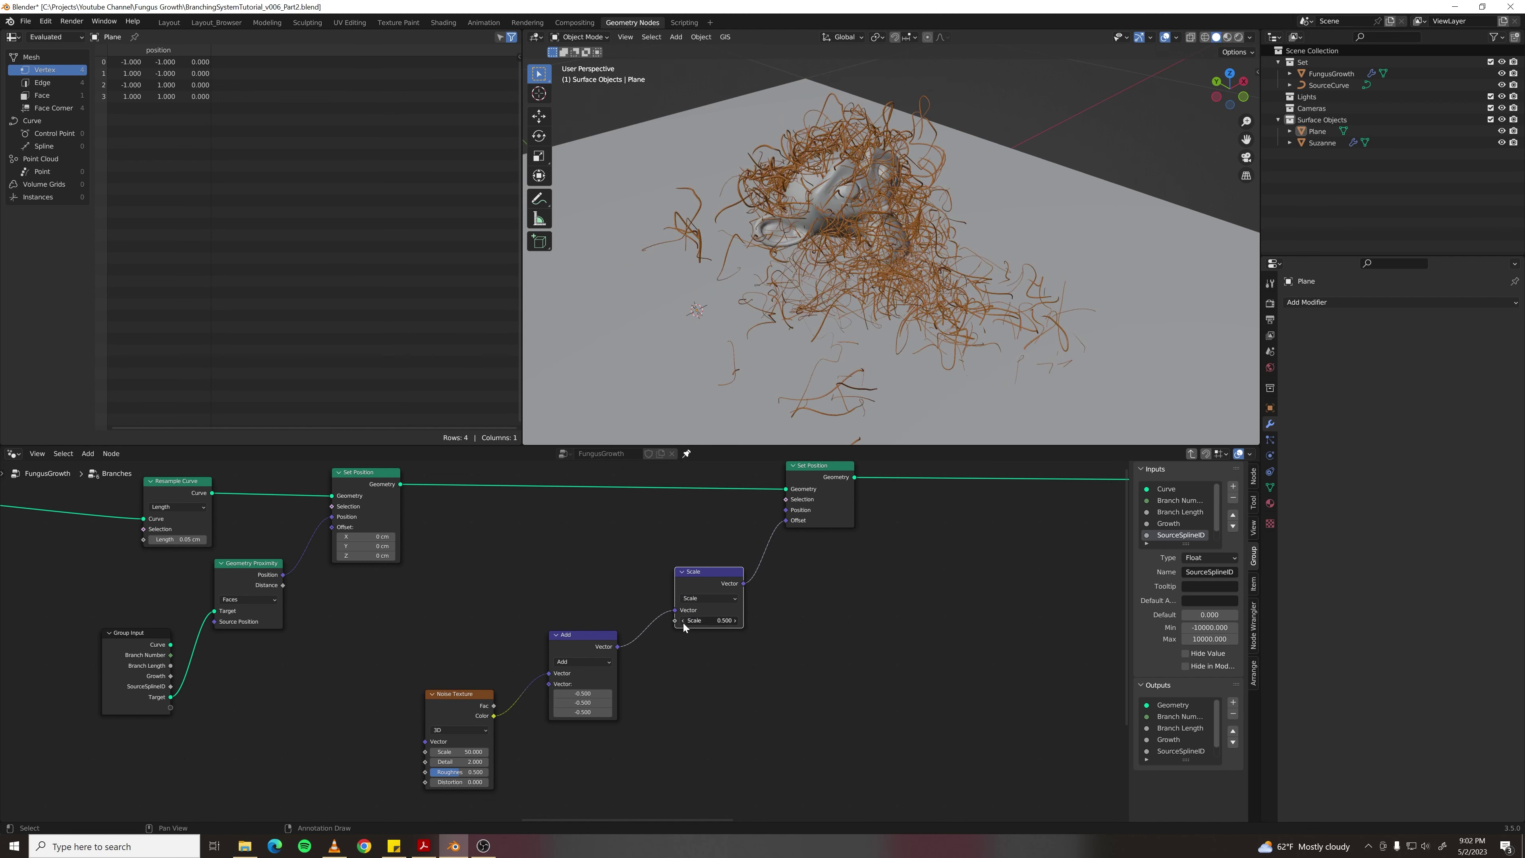
pyautogui.click(683, 622)
pyautogui.click(683, 622)
pyautogui.click(683, 620)
pyautogui.click(683, 620)
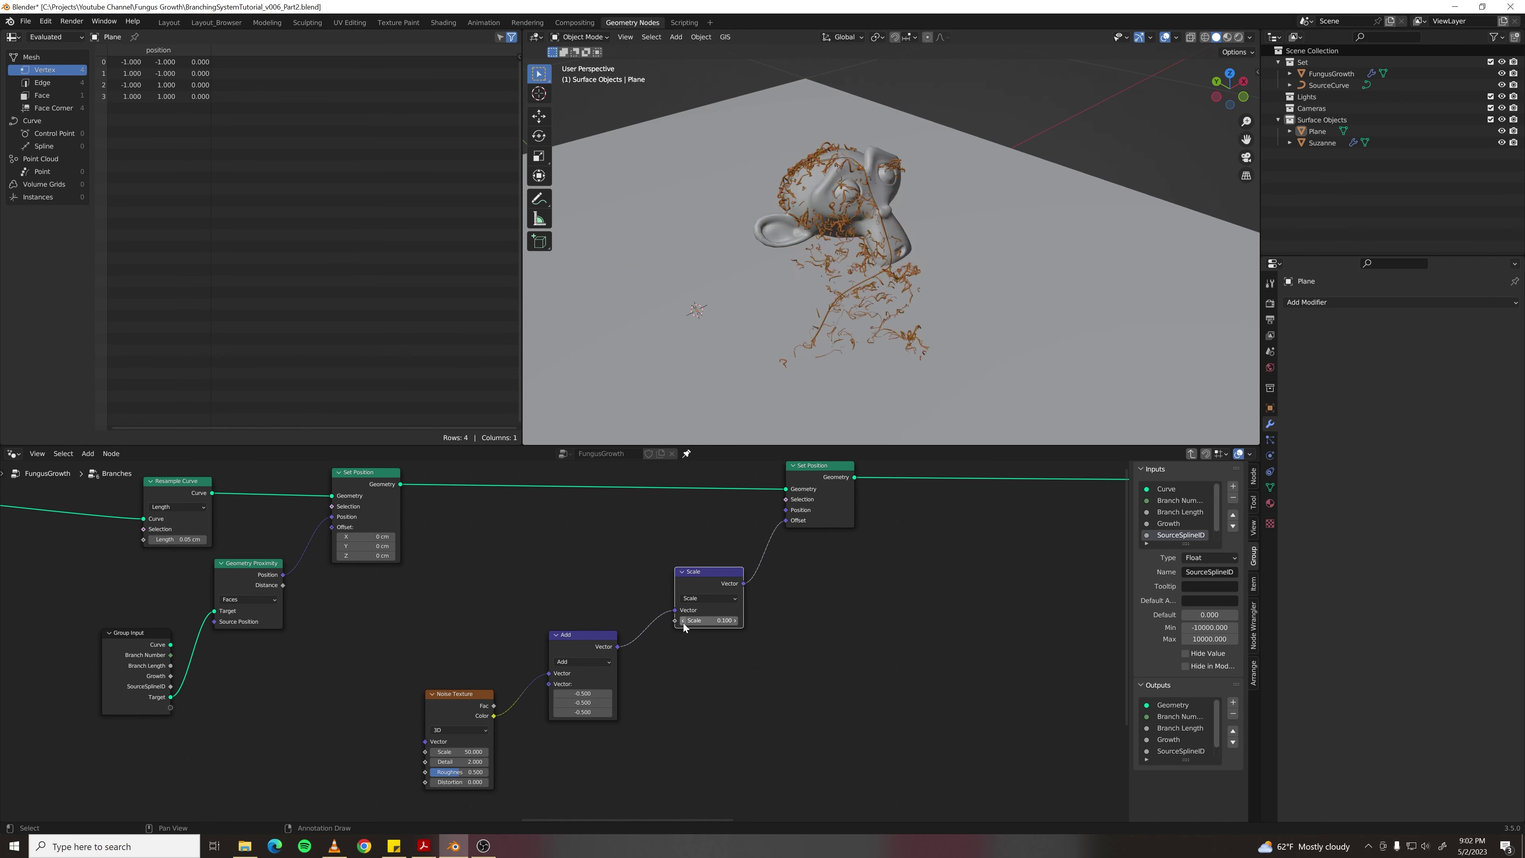
pyautogui.doubleClick(685, 621)
pyautogui.write('0.05')
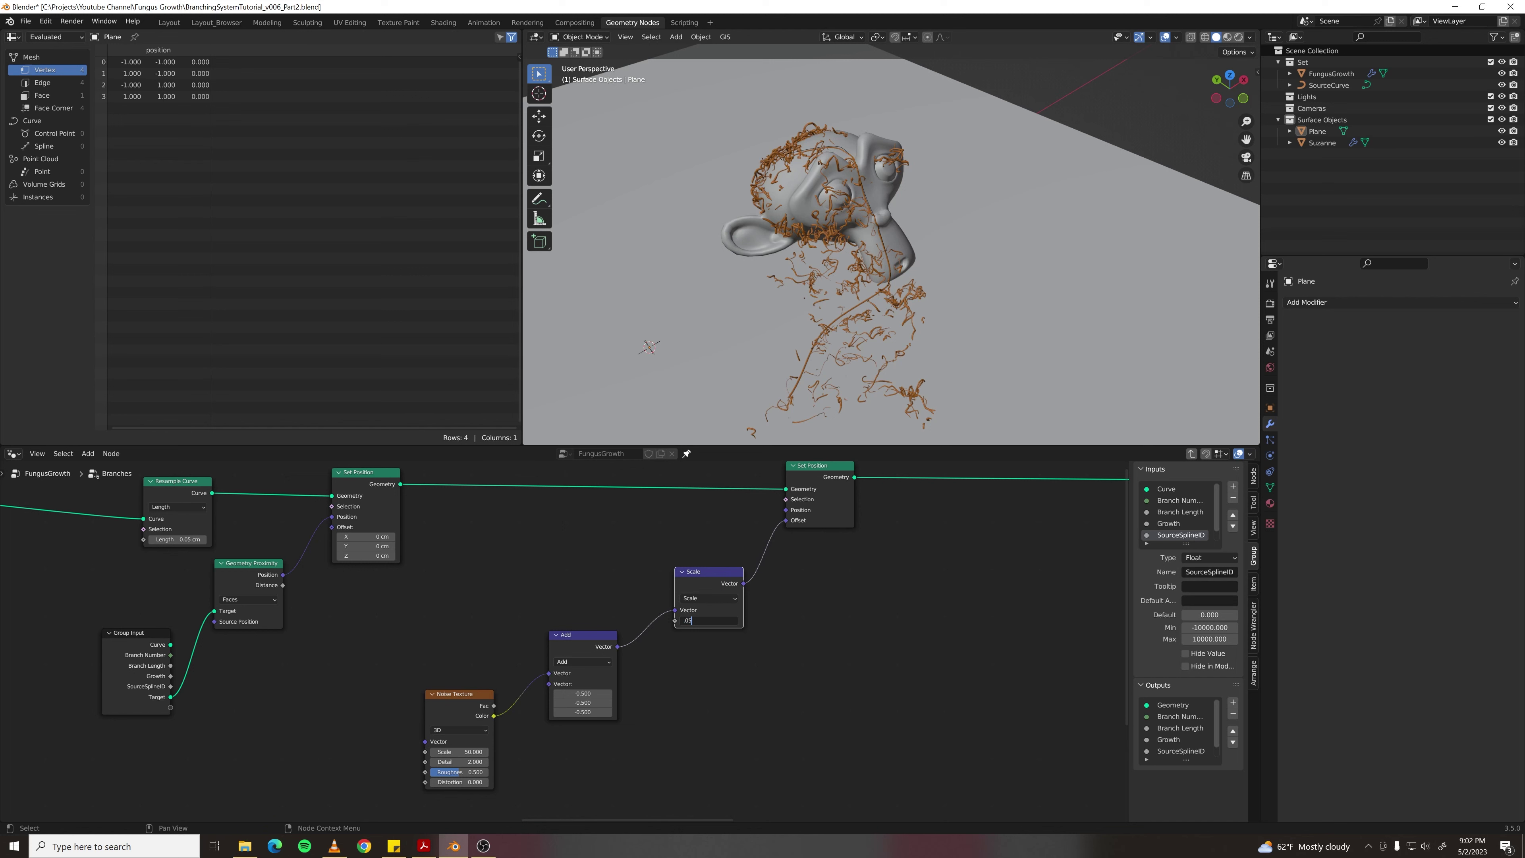
pyautogui.press('Return')
pyautogui.scroll(3, 884, 327)
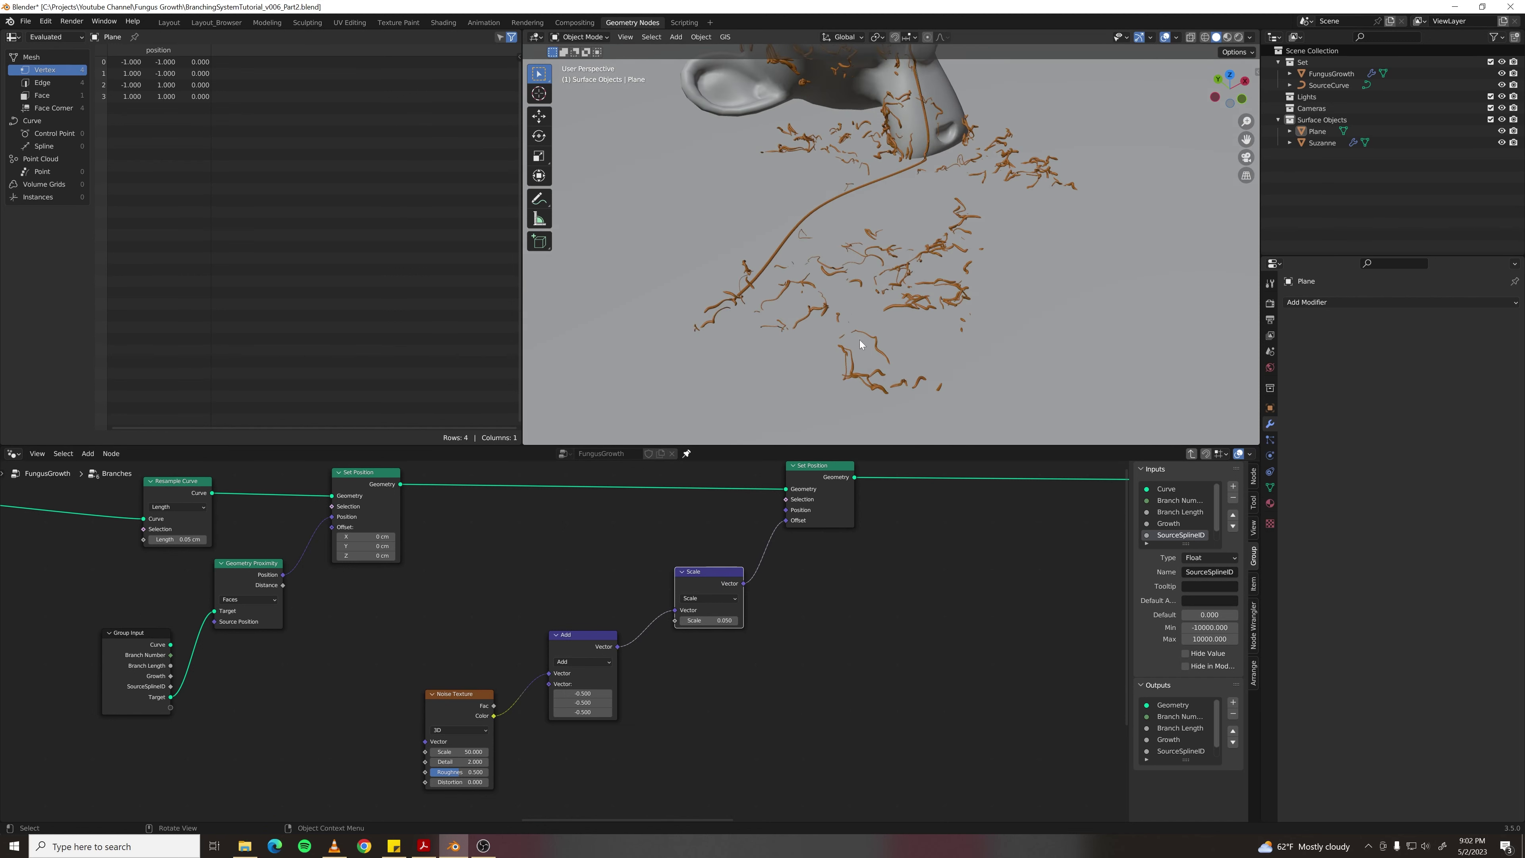
# - Duplicate the first Set Position with its Geometry Proximity and Group Input nodes, placing the copies after the noise Set Position
pyautogui.scroll(-2, 836, 556)
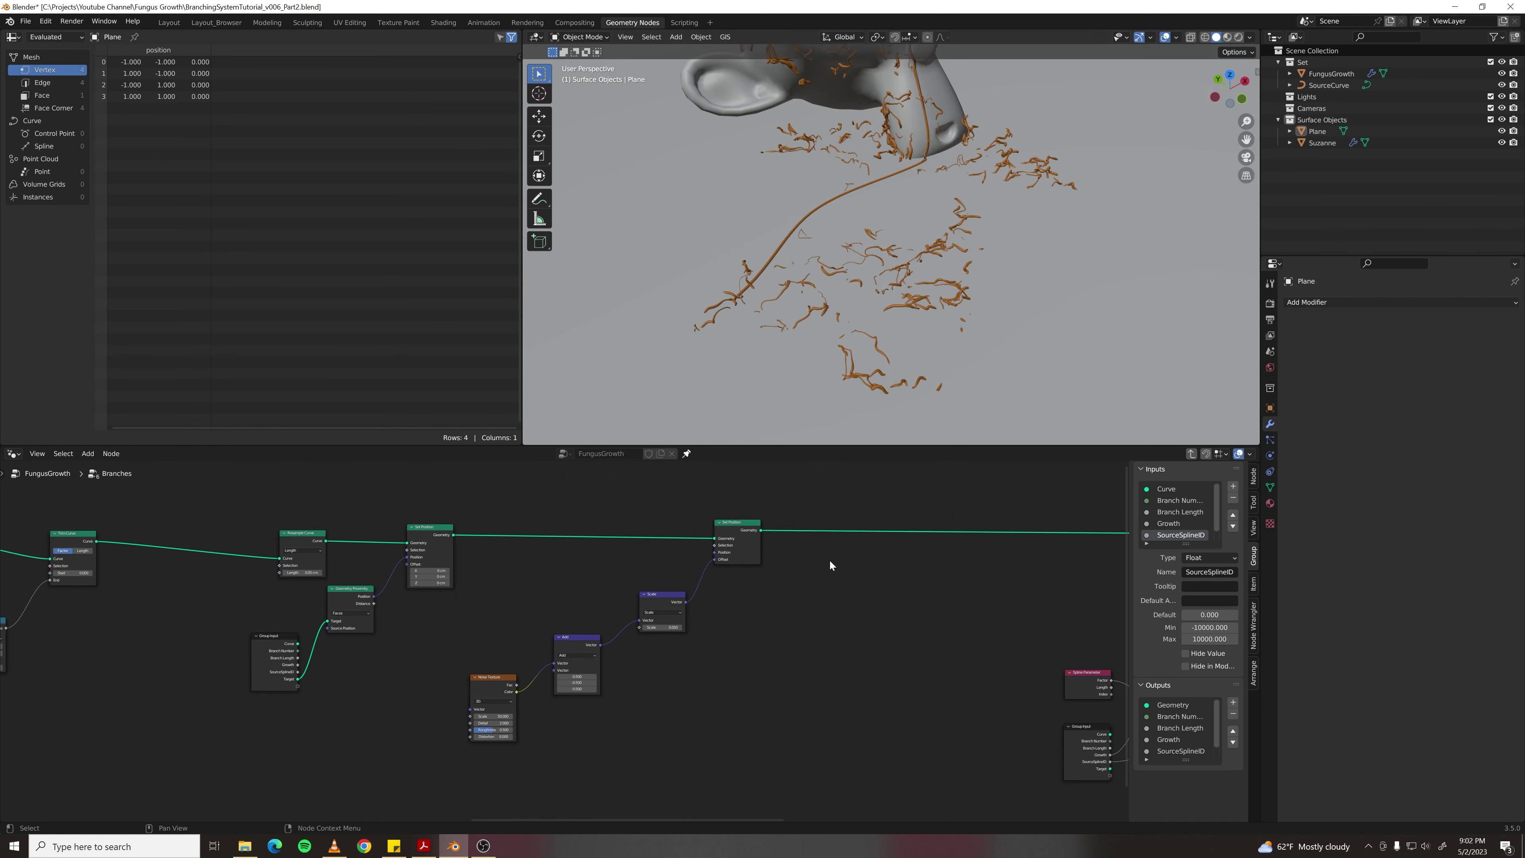
pyautogui.moveTo(352, 501); pyautogui.dragTo(422, 632)
pyautogui.keyDown('shift'); pyautogui.click(287, 655); pyautogui.keyUp('shift')
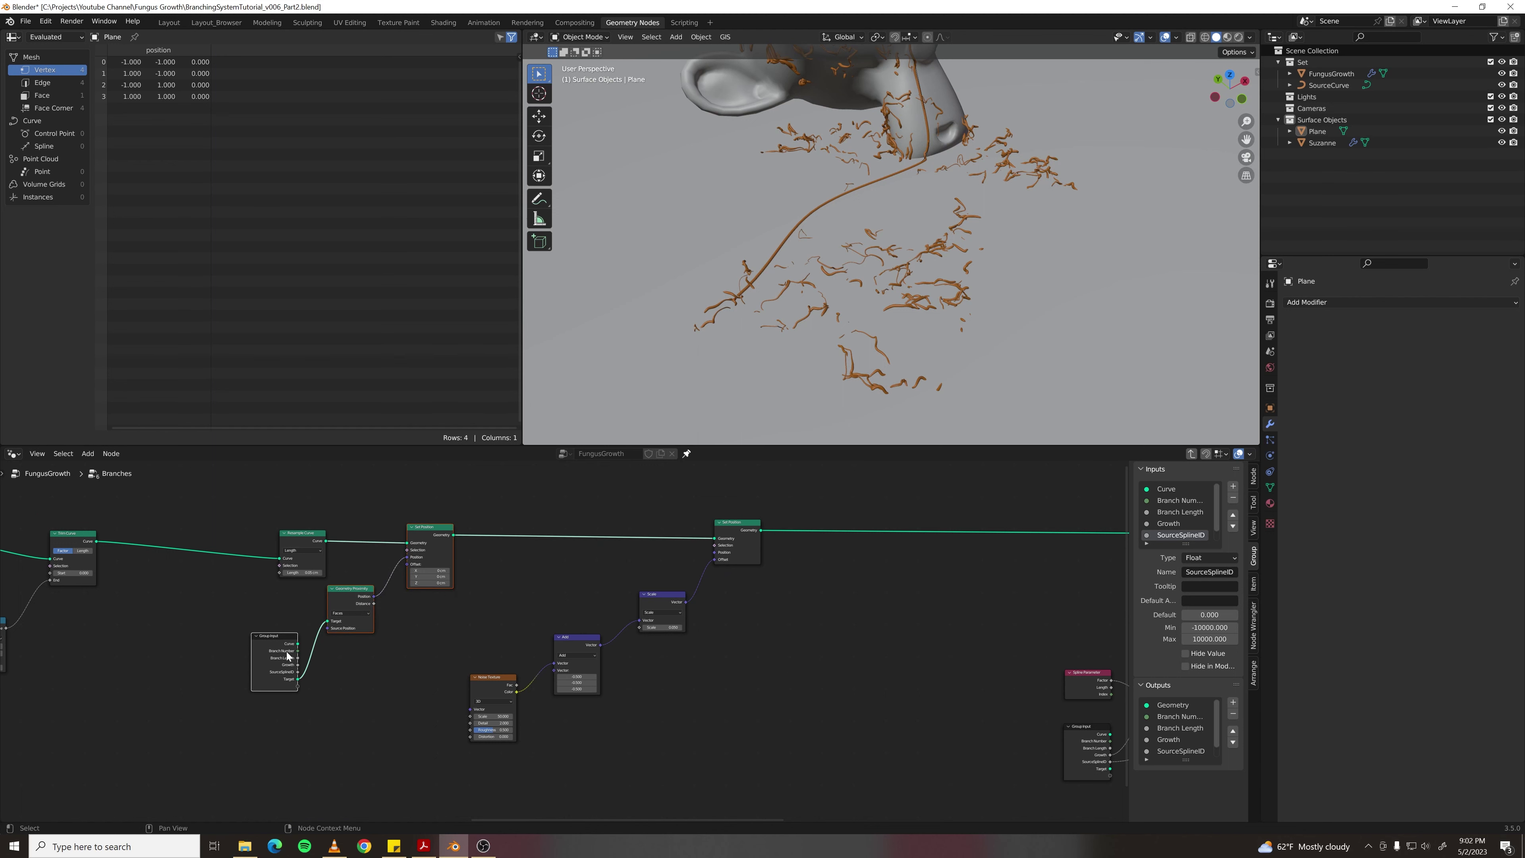
pyautogui.scroll(1, 382, 601)
pyautogui.hotkey('shift', 'd')
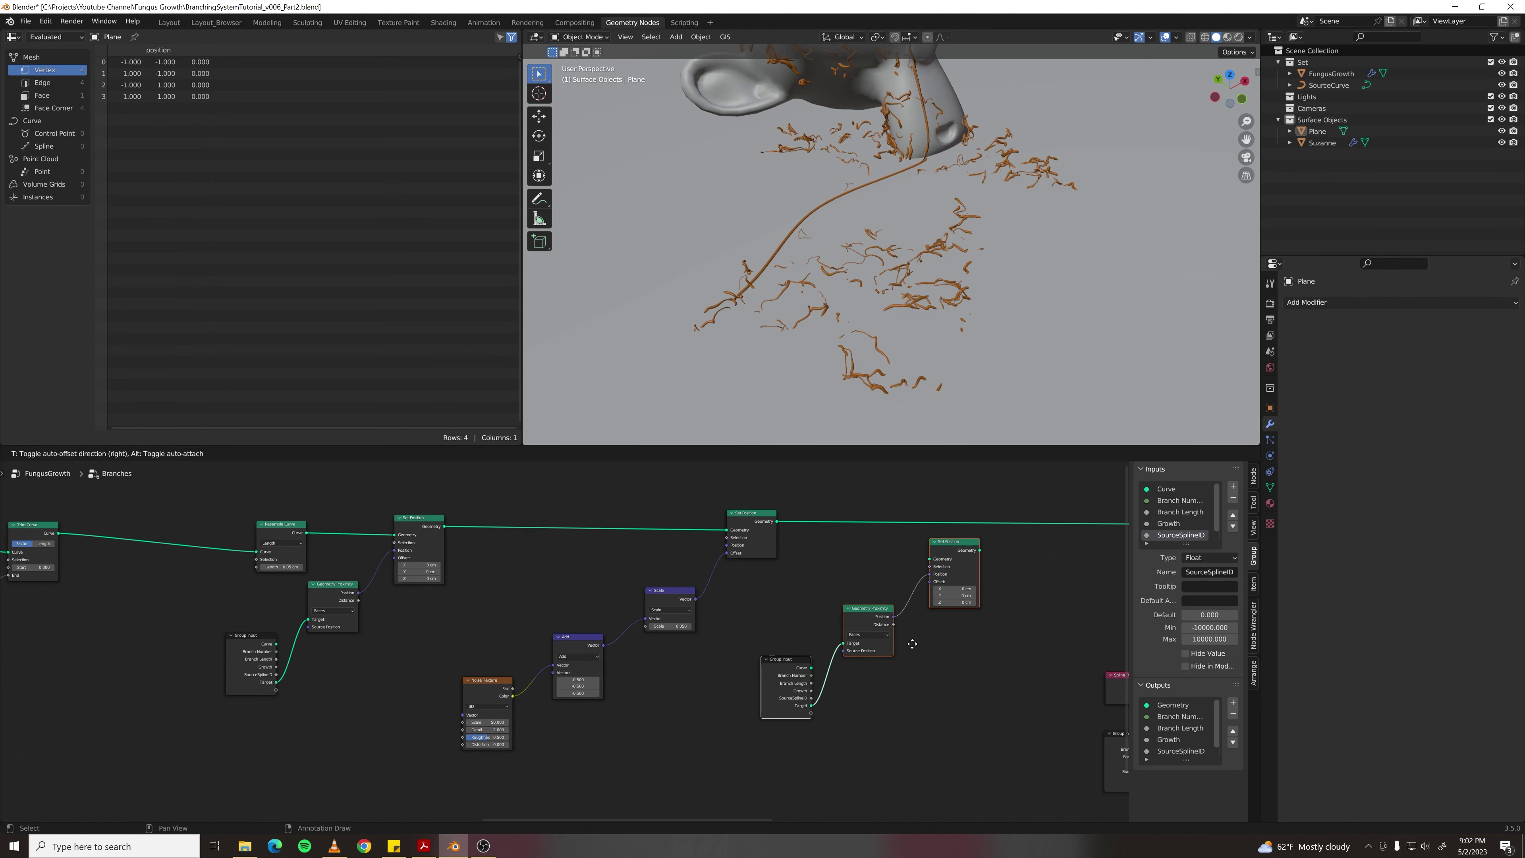
pyautogui.click(922, 617)
# - Connect the noise Set Position's Geometry to the duplicated Set Position and its output to the Set Curve Radius node's Curve input
pyautogui.moveTo(997, 611); pyautogui.dragTo(620, 681, button='middle')
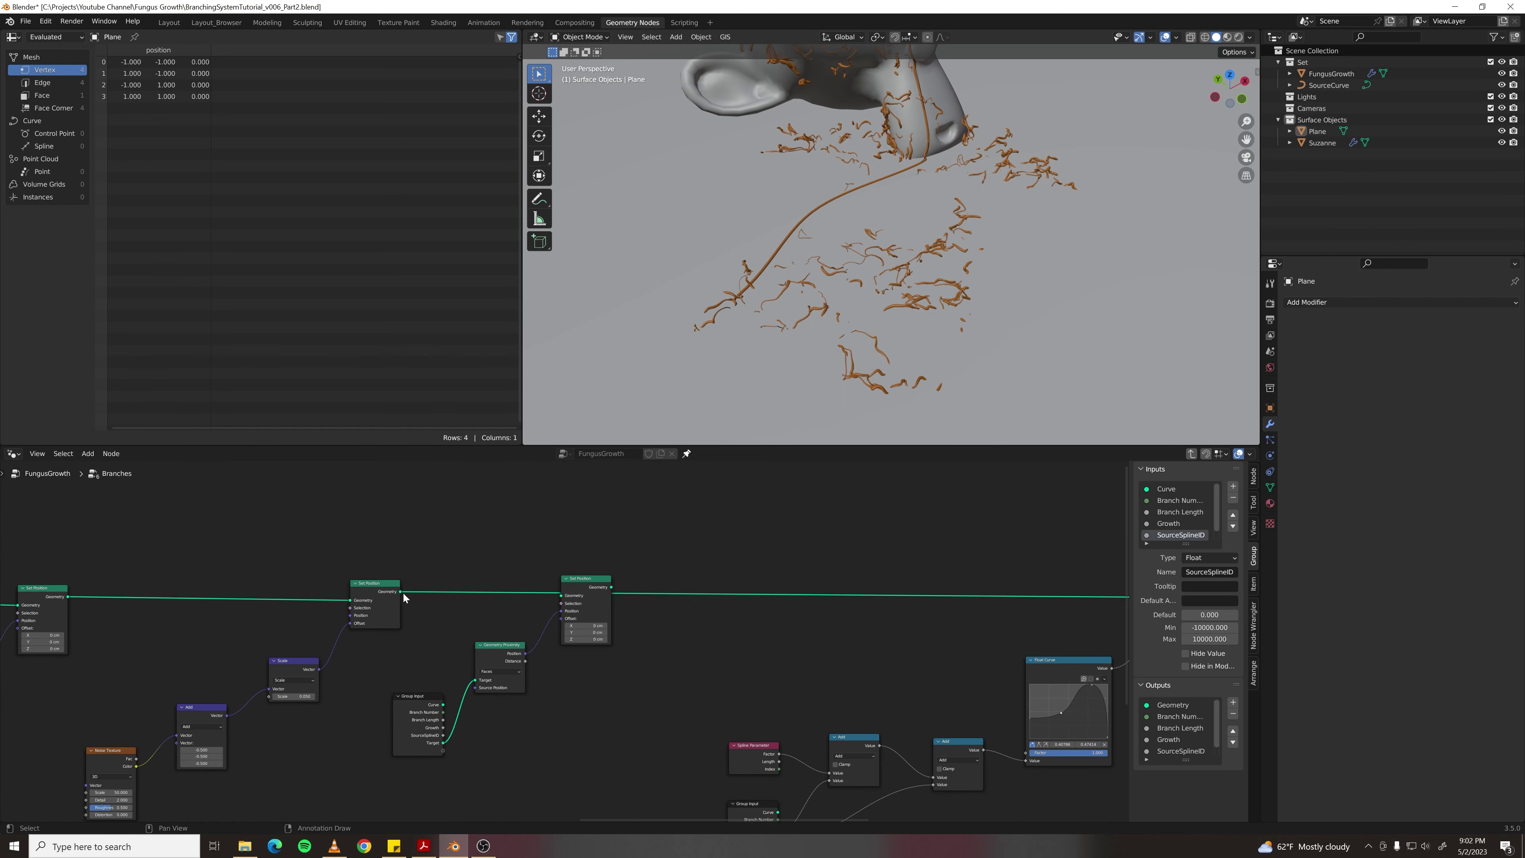
pyautogui.moveTo(402, 592); pyautogui.dragTo(561, 595)
pyautogui.moveTo(660, 566); pyautogui.dragTo(344, 553, button='middle')
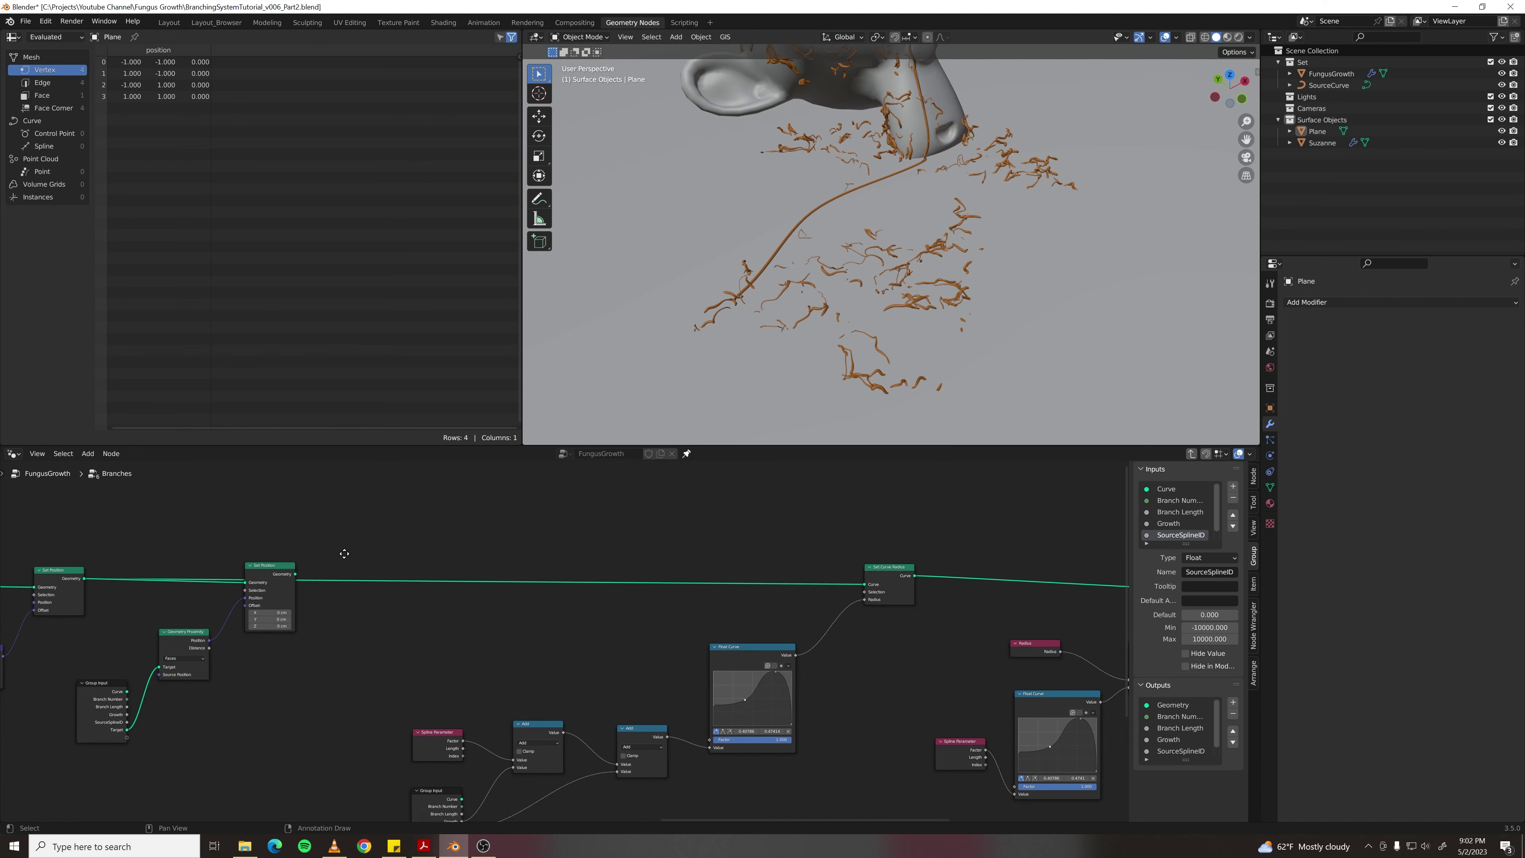
pyautogui.scroll(-1, 344, 553)
pyautogui.moveTo(294, 578); pyautogui.dragTo(820, 591)
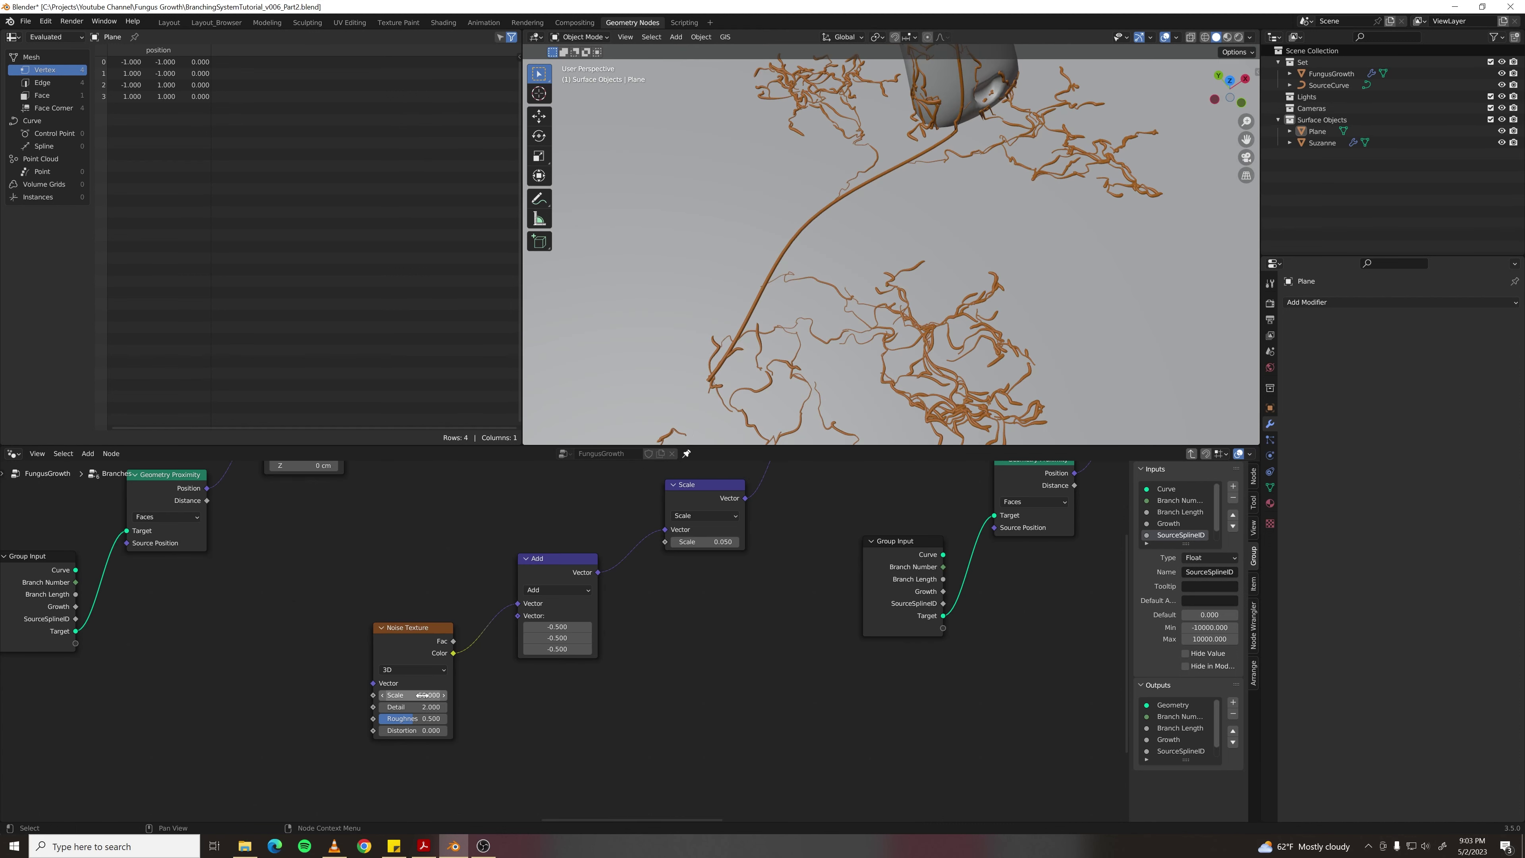
# - Set the Noise Texture's Scale to 75 and the vector Scale node's Scale to 0.02
pyautogui.click(413, 695)
pyautogui.write('75')
pyautogui.press('Return')
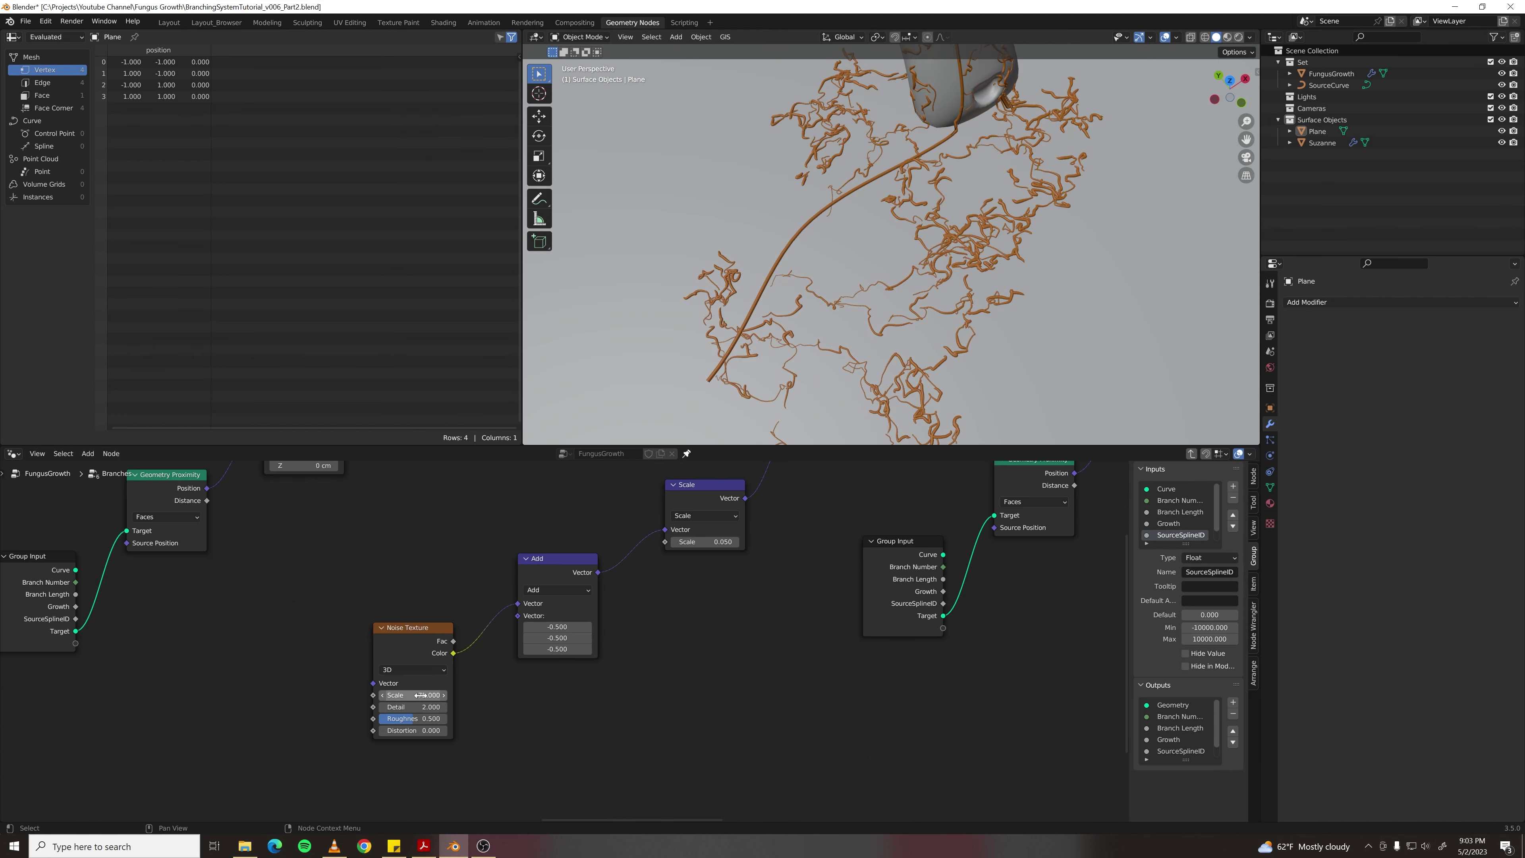
pyautogui.click(706, 541)
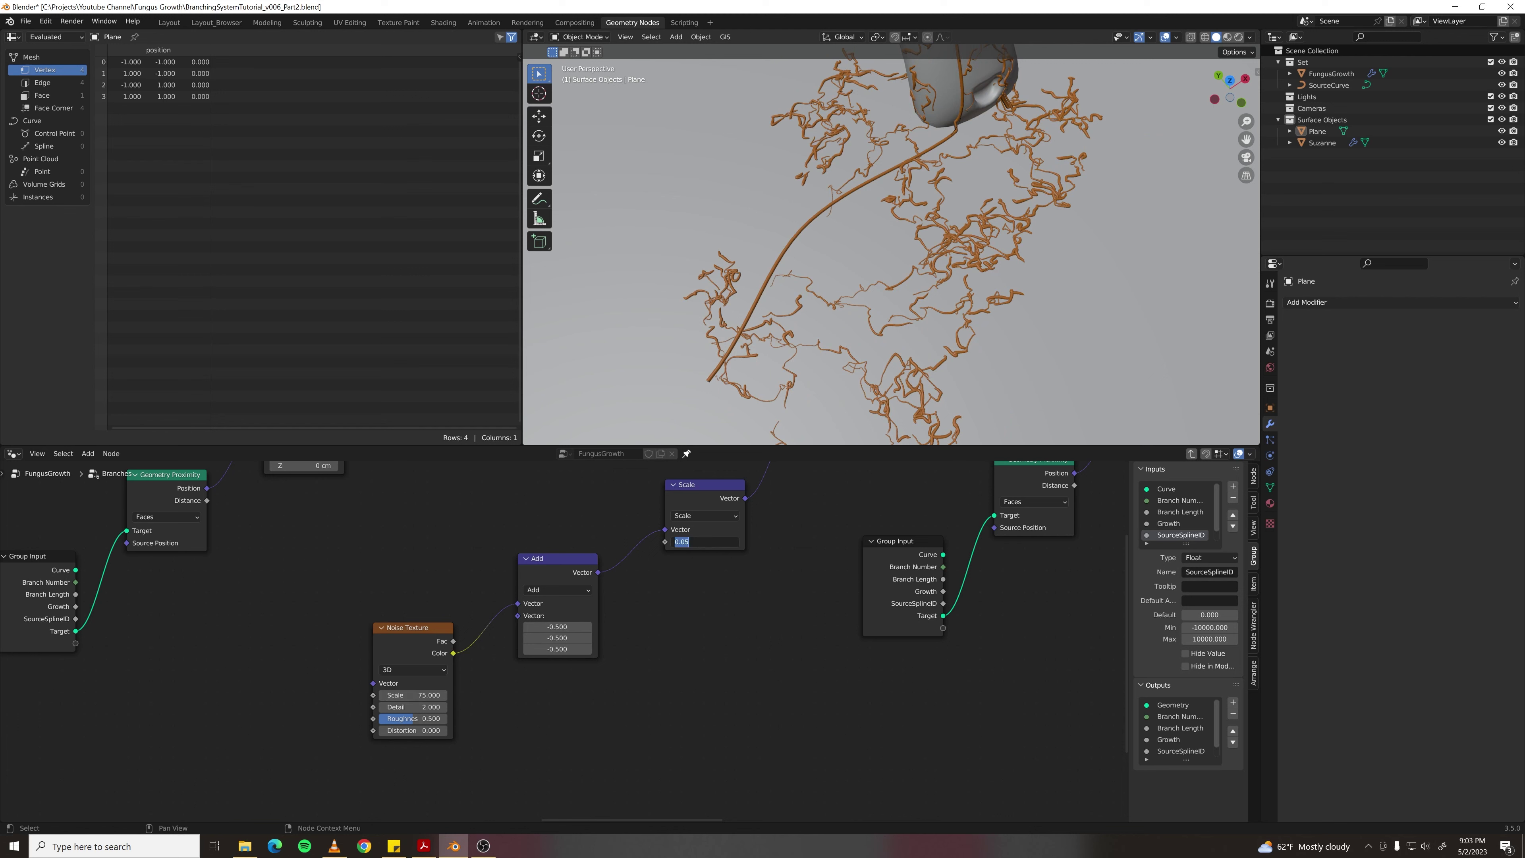
pyautogui.write('.')
pyautogui.press('Return')
# - Examine the noise-displaced branches on the monkey head and plane from several angles and up close
pyautogui.scroll(3, 862, 354)
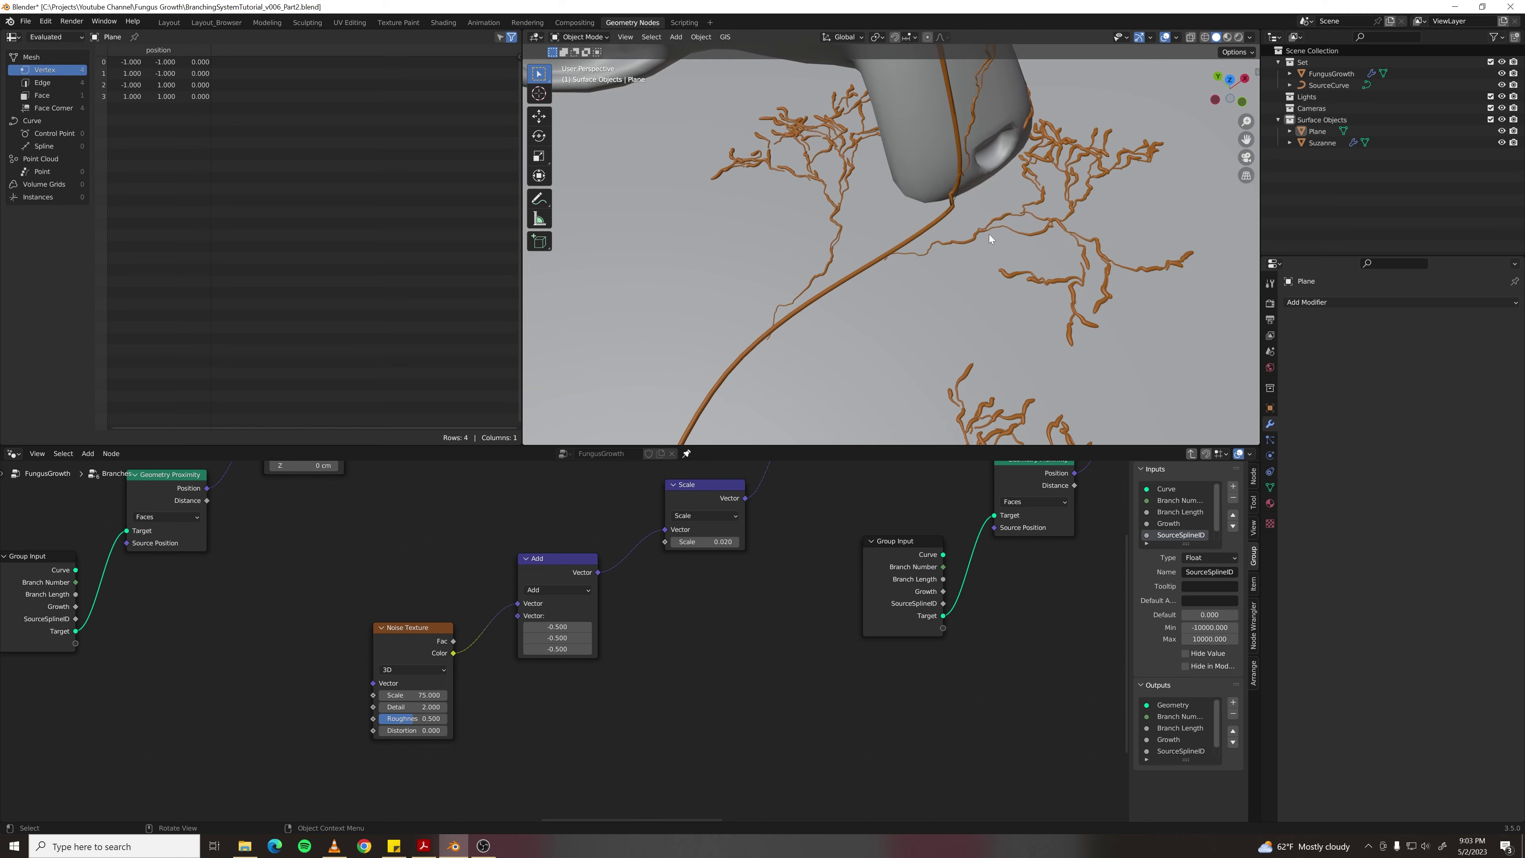
pyautogui.moveTo(1090, 224); pyautogui.dragTo(1031, 244, button='middle')
pyautogui.keyDown('shift'); pyautogui.moveTo(1081, 148); pyautogui.dragTo(1027, 229, button='middle'); pyautogui.keyUp('shift')
pyautogui.scroll(-4, 1026, 229)
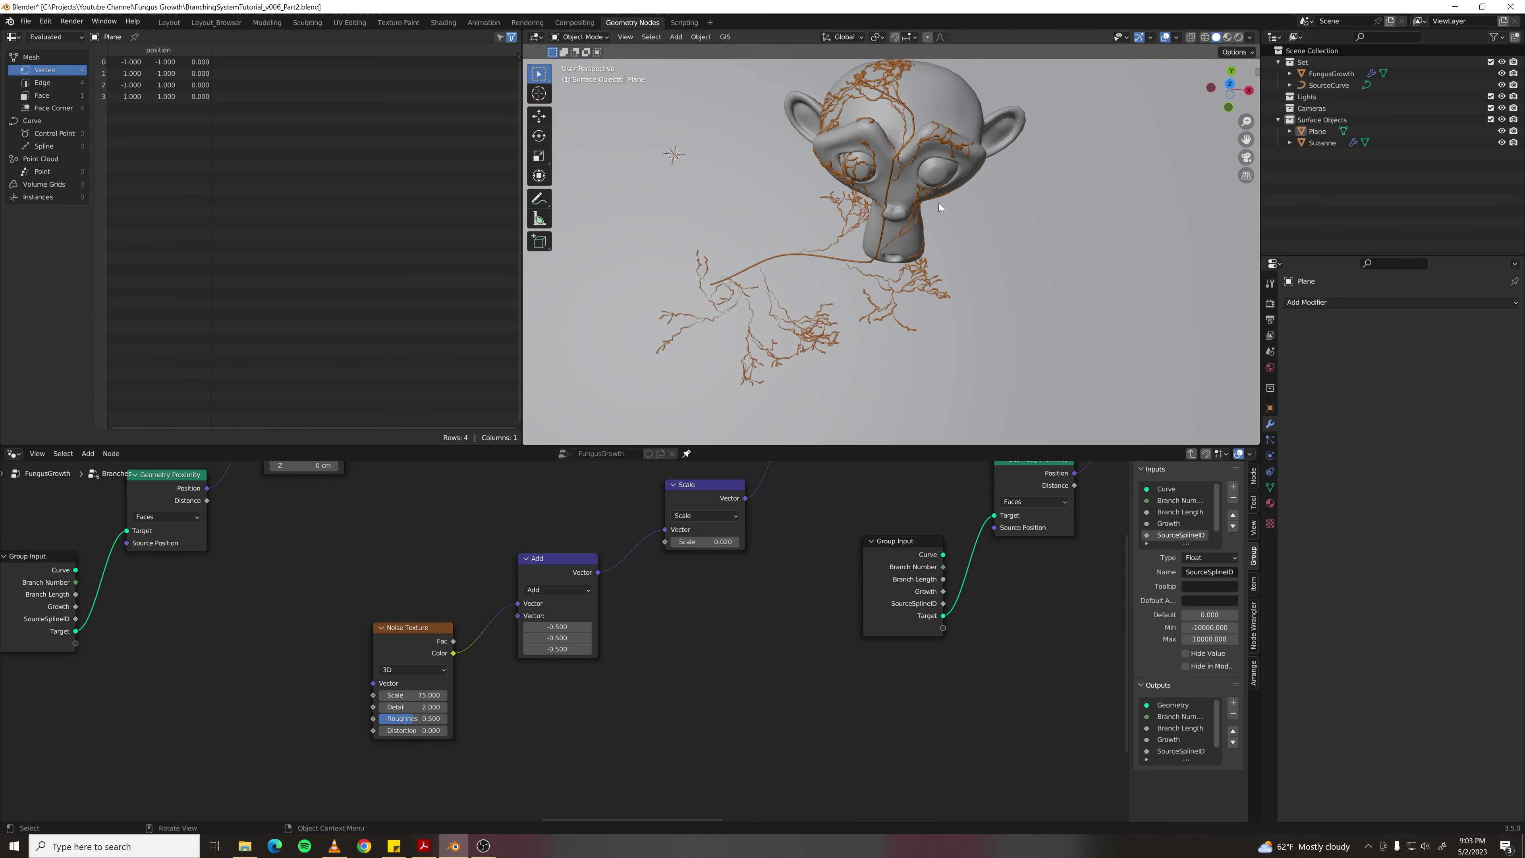
pyautogui.moveTo(940, 203); pyautogui.dragTo(919, 250, button='middle')
pyautogui.scroll(4, 922, 231)
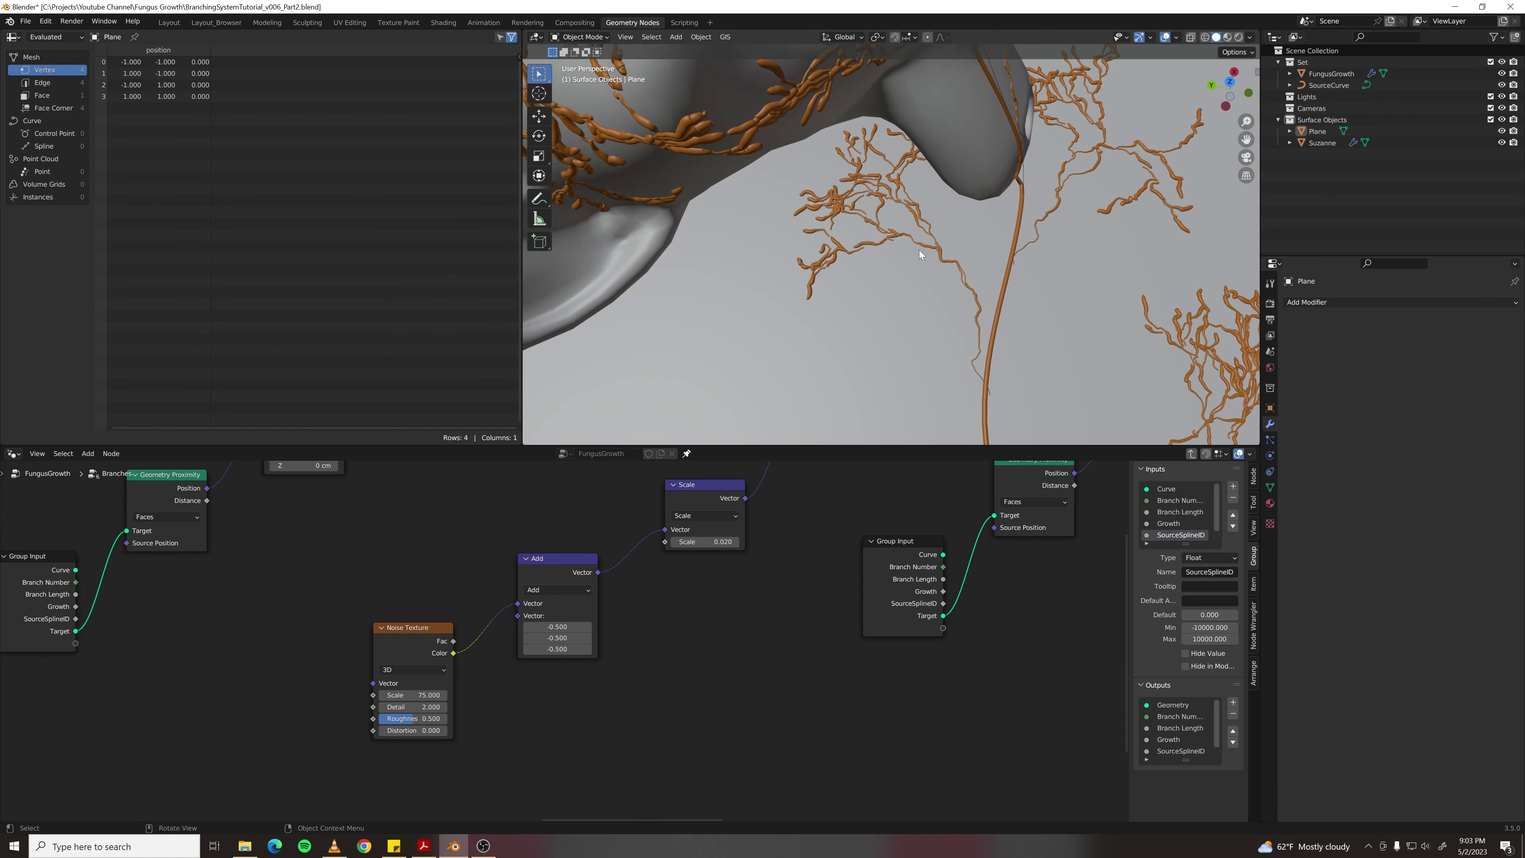
pyautogui.scroll(2, 857, 253)
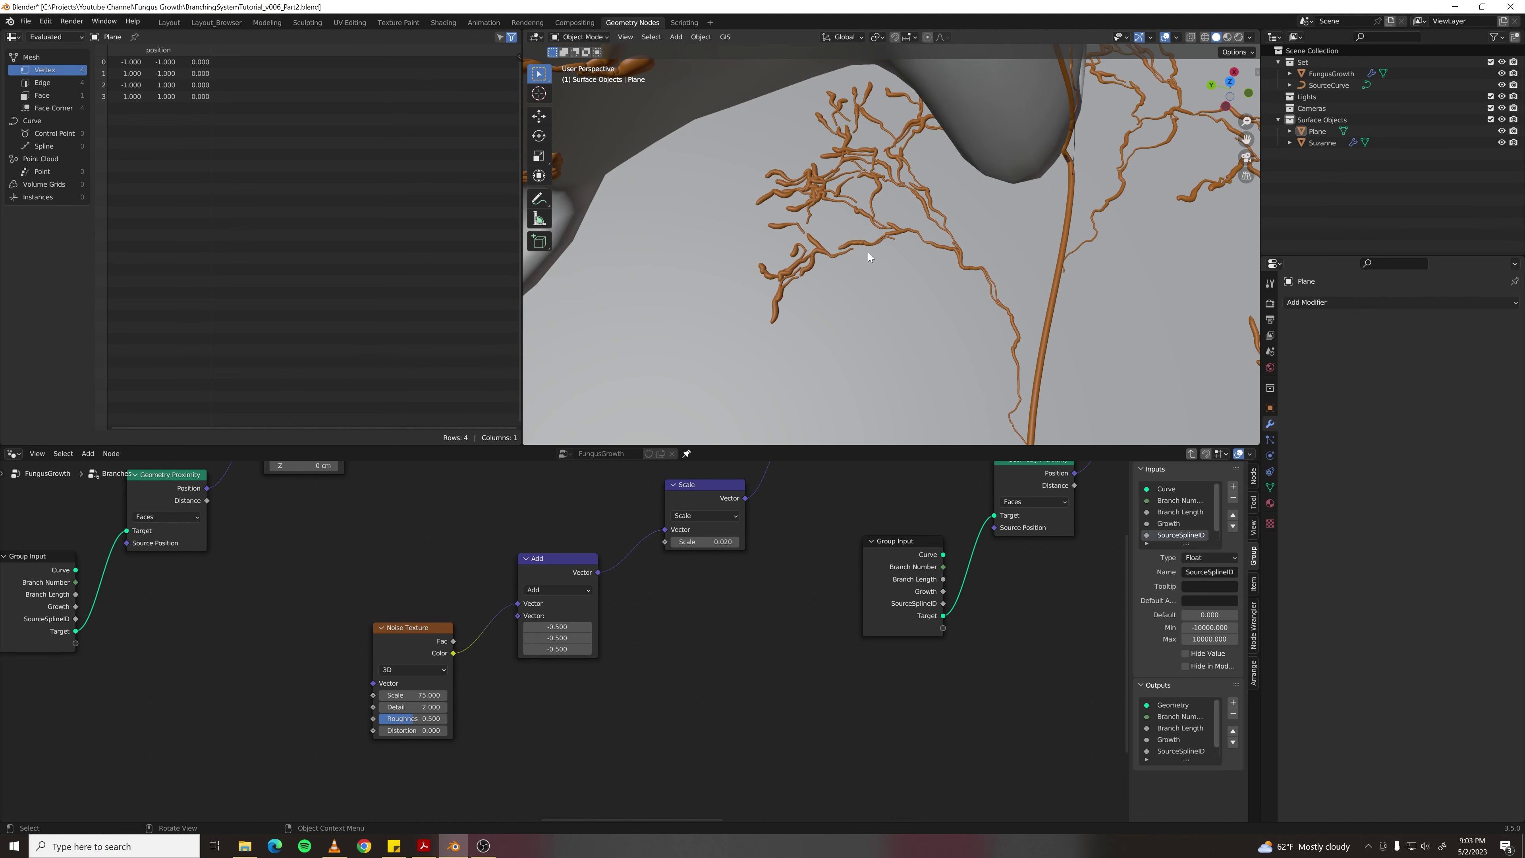
# - Duplicate a Group Input below the Noise Texture and expose the Noise Texture's Scale and the vector Scale node's Scale as new group inputs
pyautogui.scroll(-3, 805, 581)
pyautogui.keyDown('shift'); pyautogui.click(362, 578); pyautogui.keyUp('shift')
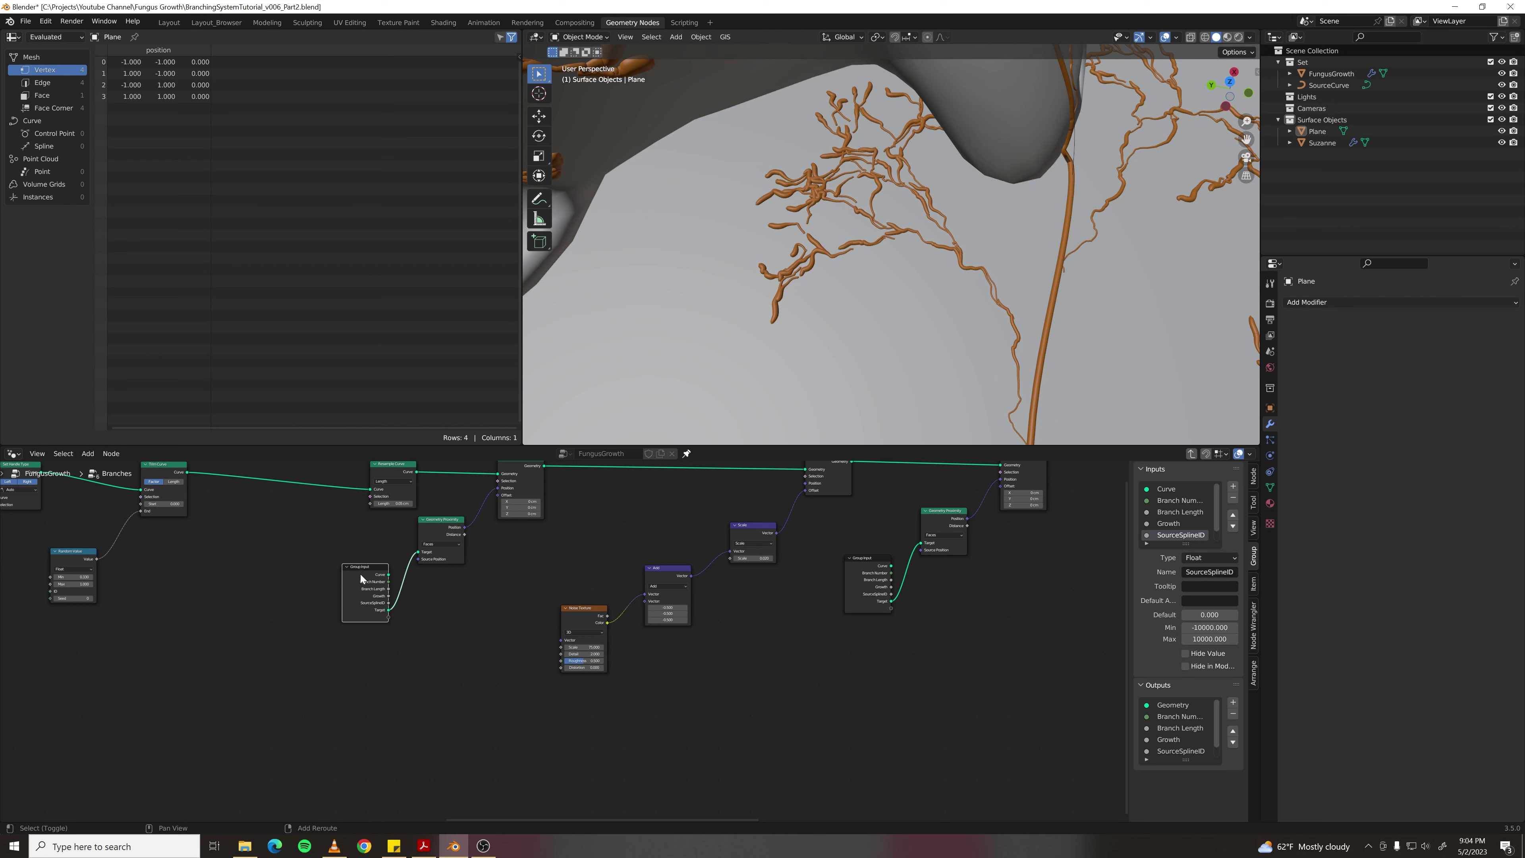
pyautogui.hotkey('shift', 'd')
pyautogui.click(464, 726)
pyautogui.scroll(3, 516, 763)
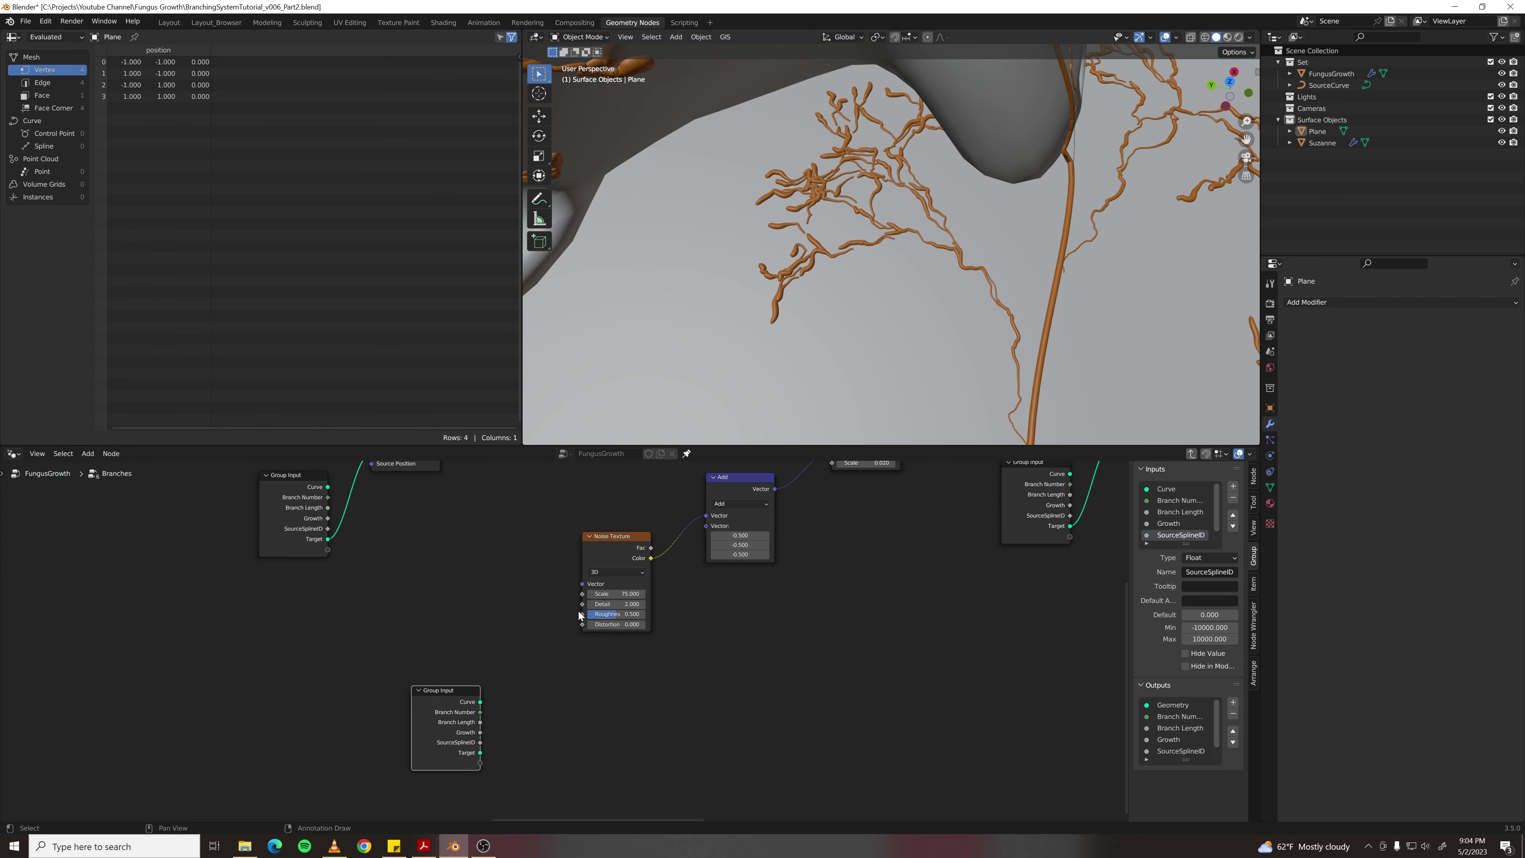
pyautogui.moveTo(582, 593); pyautogui.dragTo(480, 763)
pyautogui.scroll(-2, 698, 620)
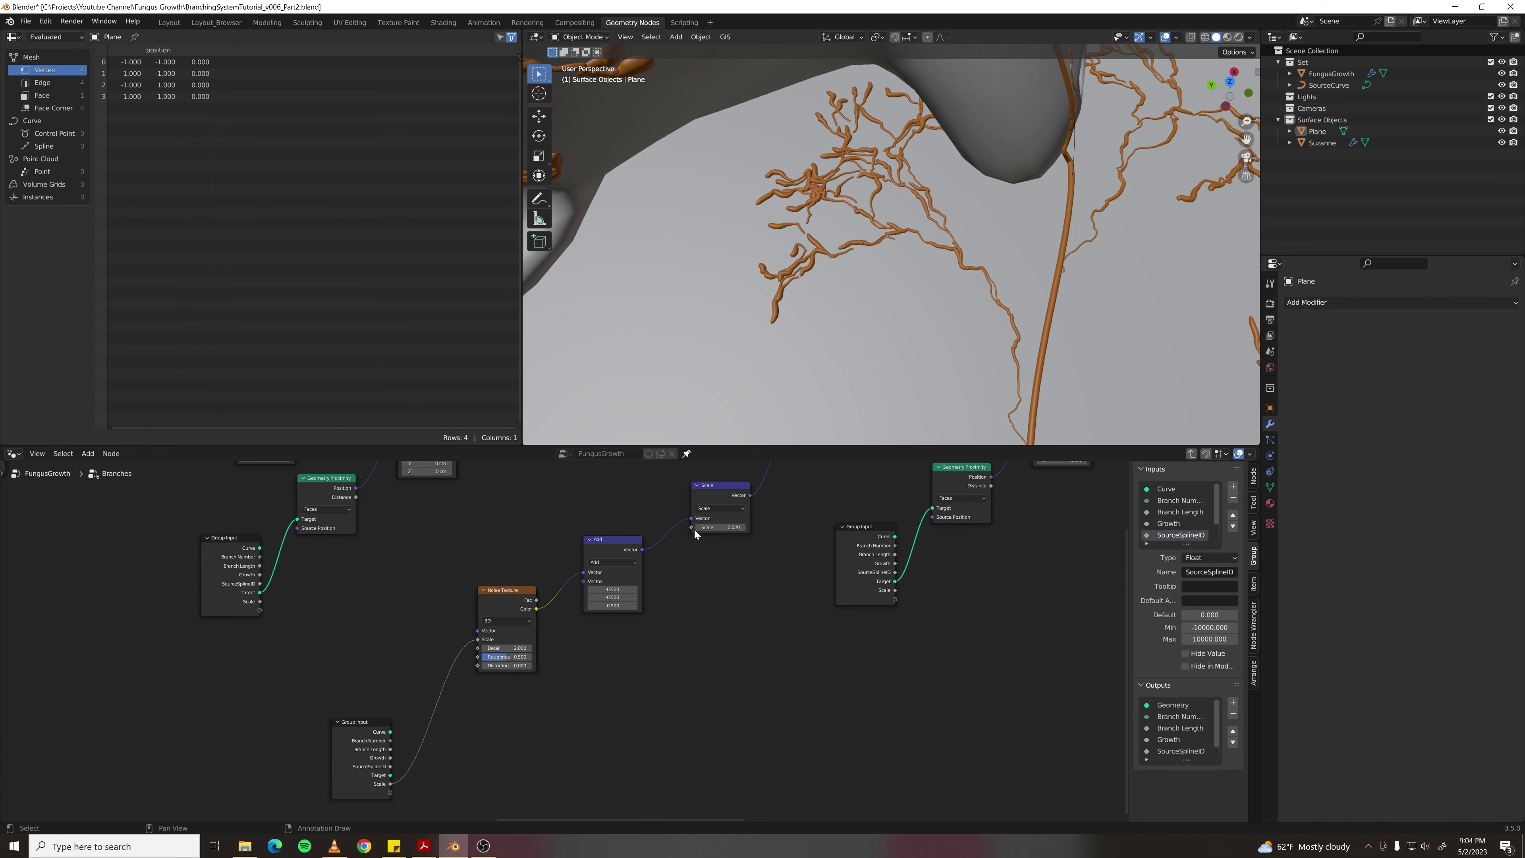
pyautogui.moveTo(692, 529); pyautogui.dragTo(393, 792)
# - Rename the two new Scale group inputs as NoiseScale and NoiseStrength
pyautogui.moveTo(524, 773); pyautogui.dragTo(606, 709, button='middle')
pyautogui.scroll(1, 606, 708)
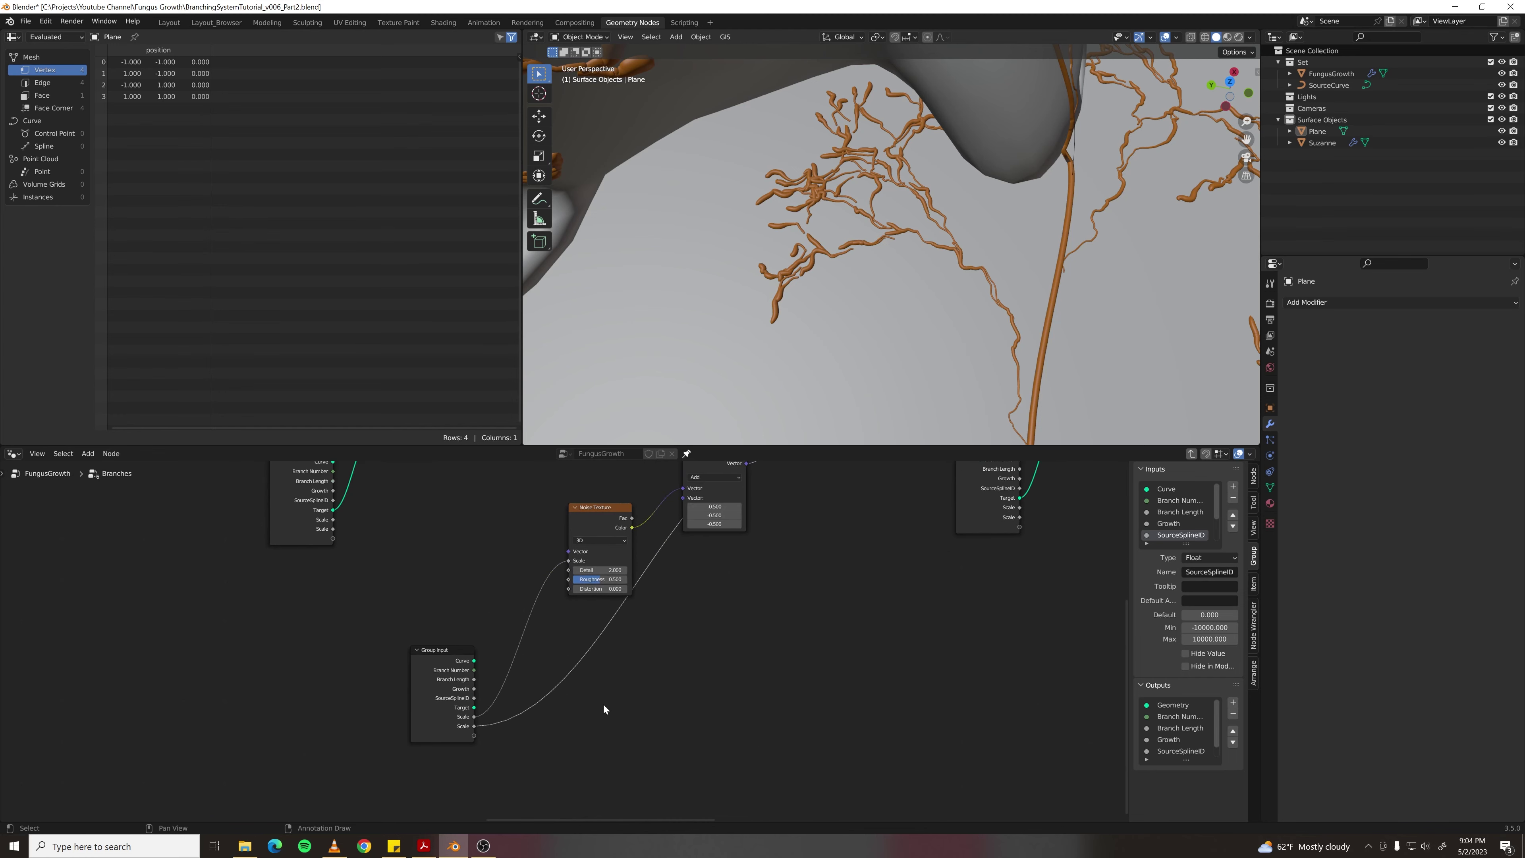
pyautogui.scroll(-1, 1189, 515)
pyautogui.scroll(-2, 1189, 518)
pyautogui.doubleClick(1177, 523)
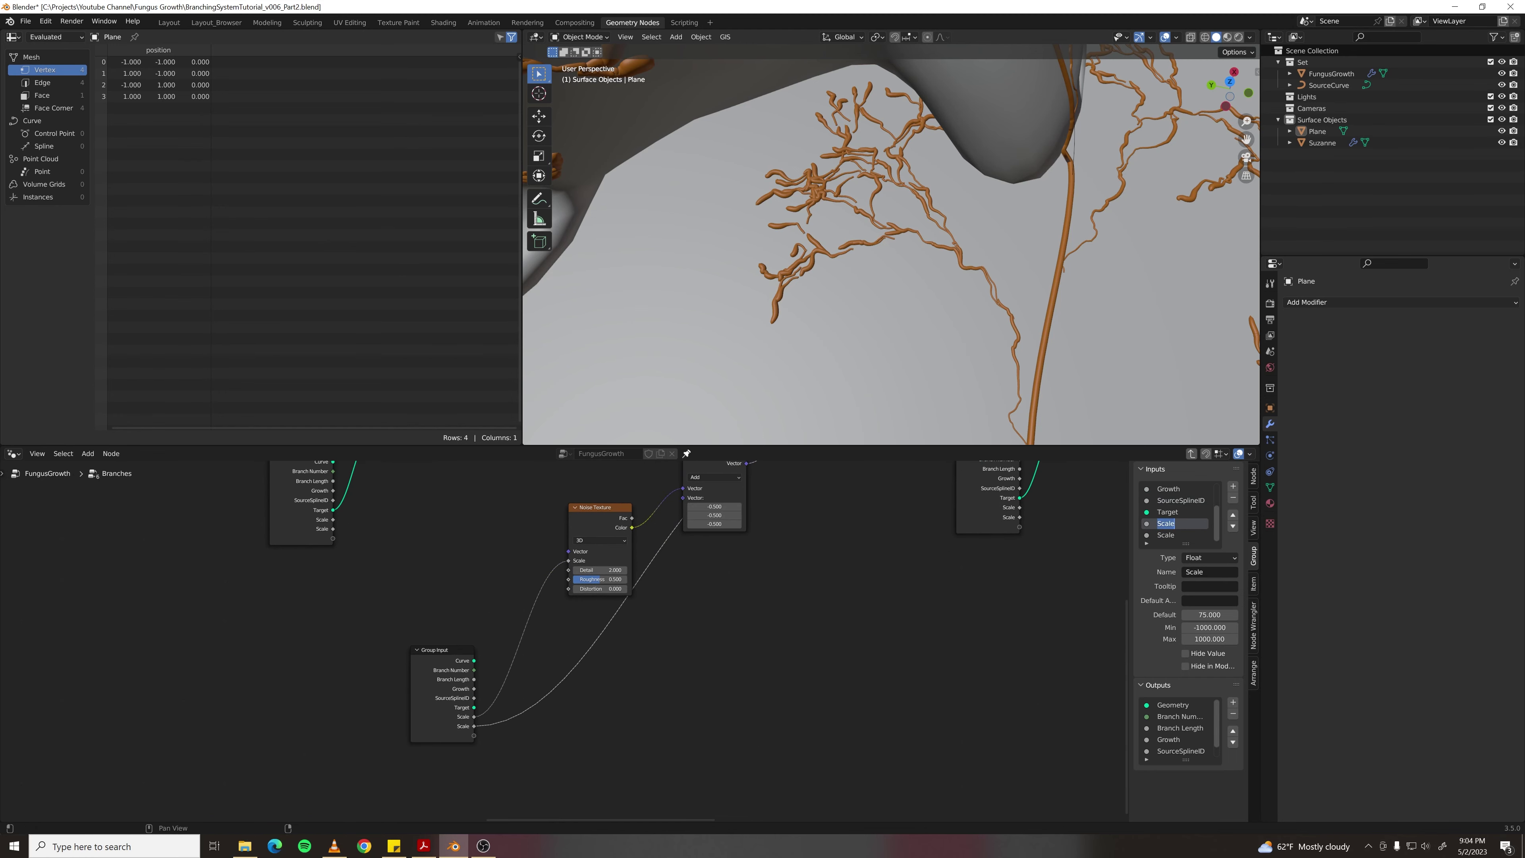
pyautogui.write('NoiseScale')
pyautogui.press('Return')
pyautogui.doubleClick(1173, 535)
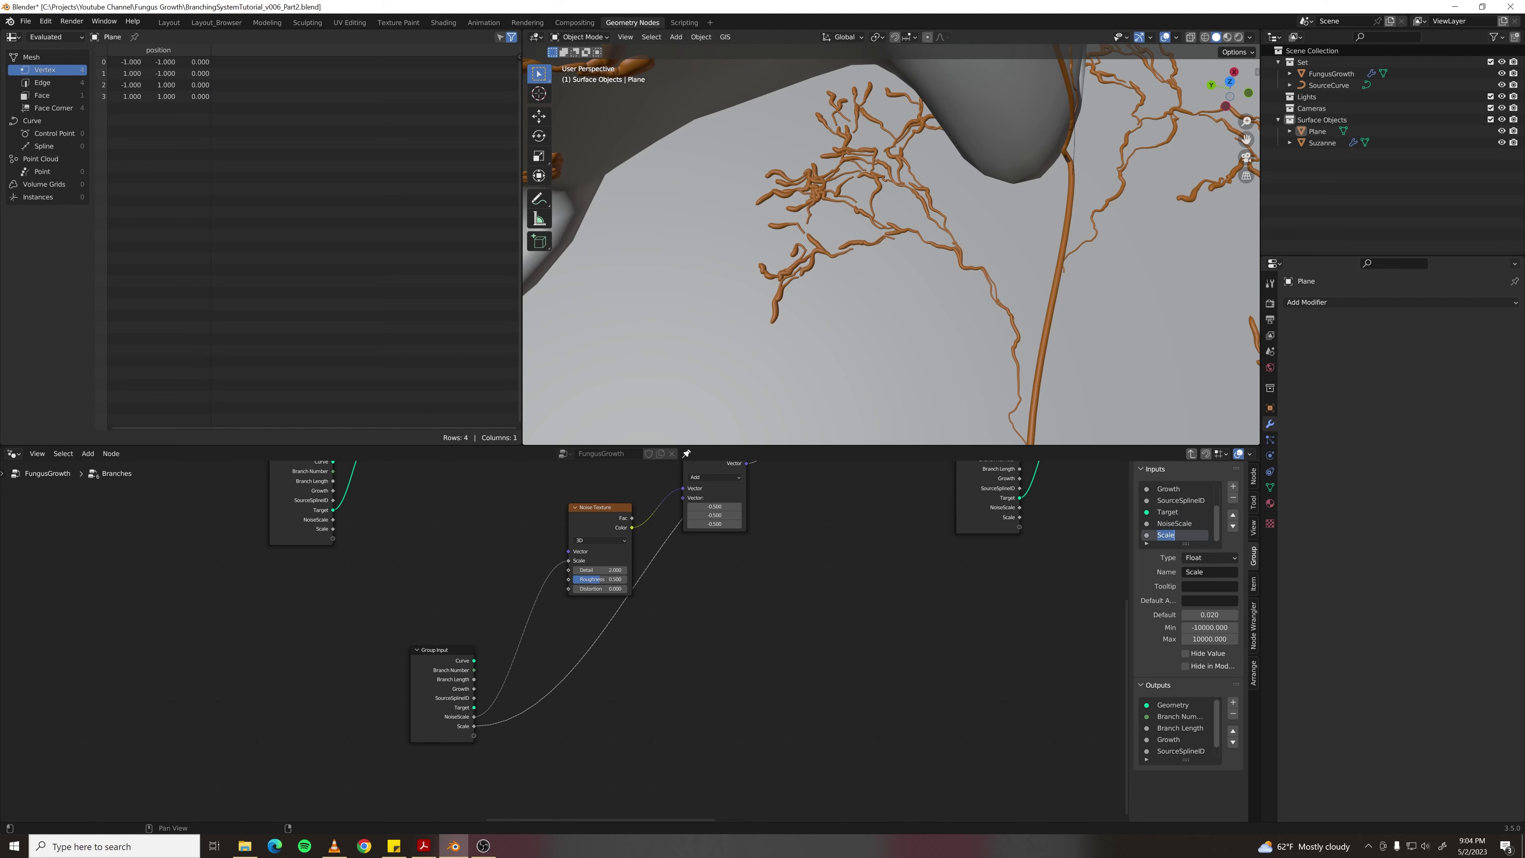
pyautogui.write('NoiseStrength')
pyautogui.press('Return')
# - Connect NoiseScale and NoiseStrength from the Group Input to new sockets on the Group Output
pyautogui.scroll(-6, 730, 670)
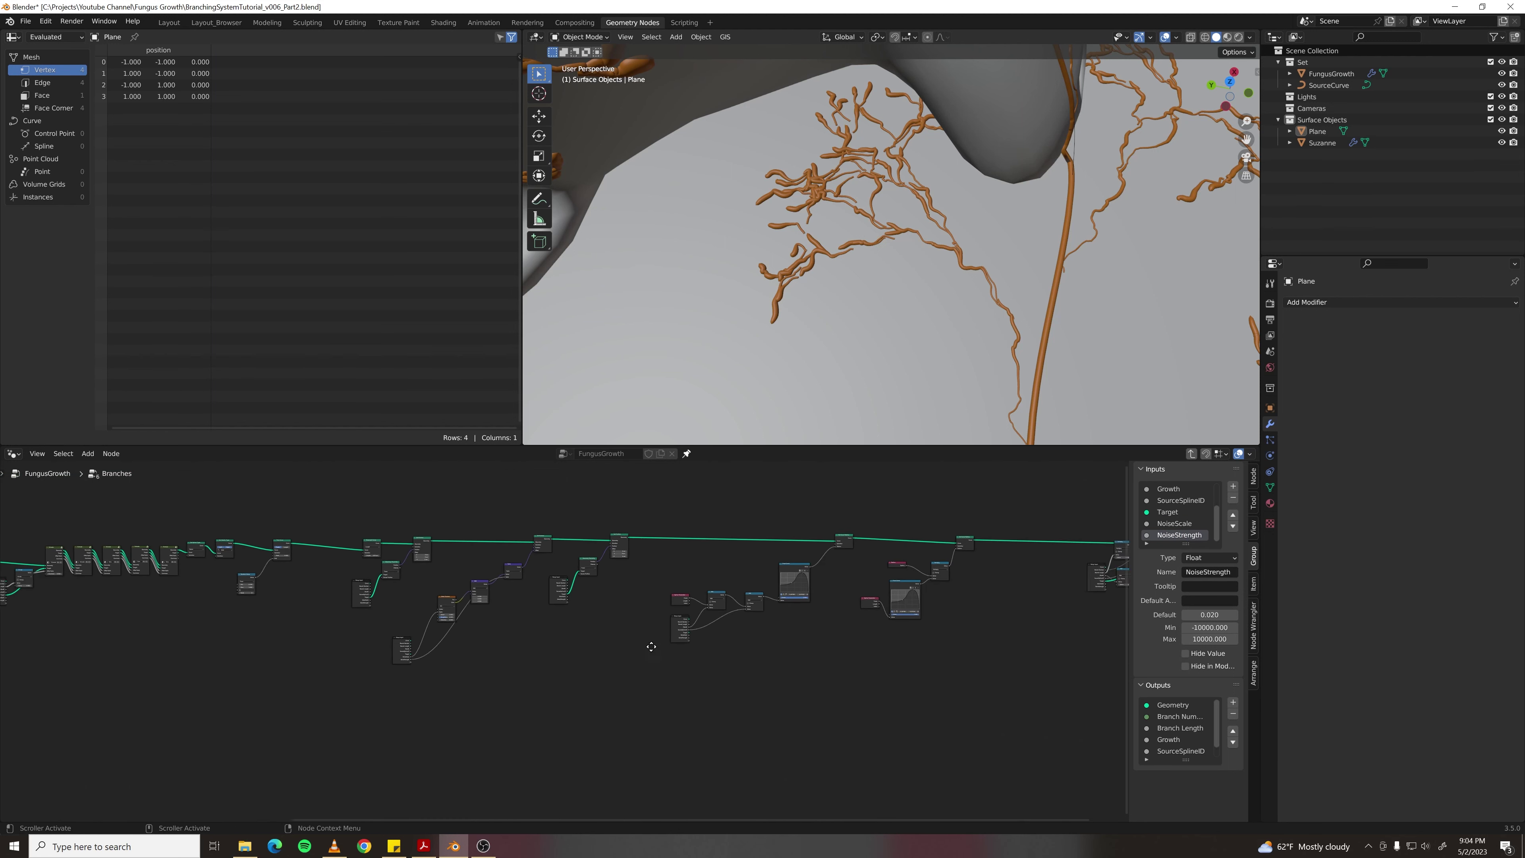
pyautogui.scroll(6, 773, 606)
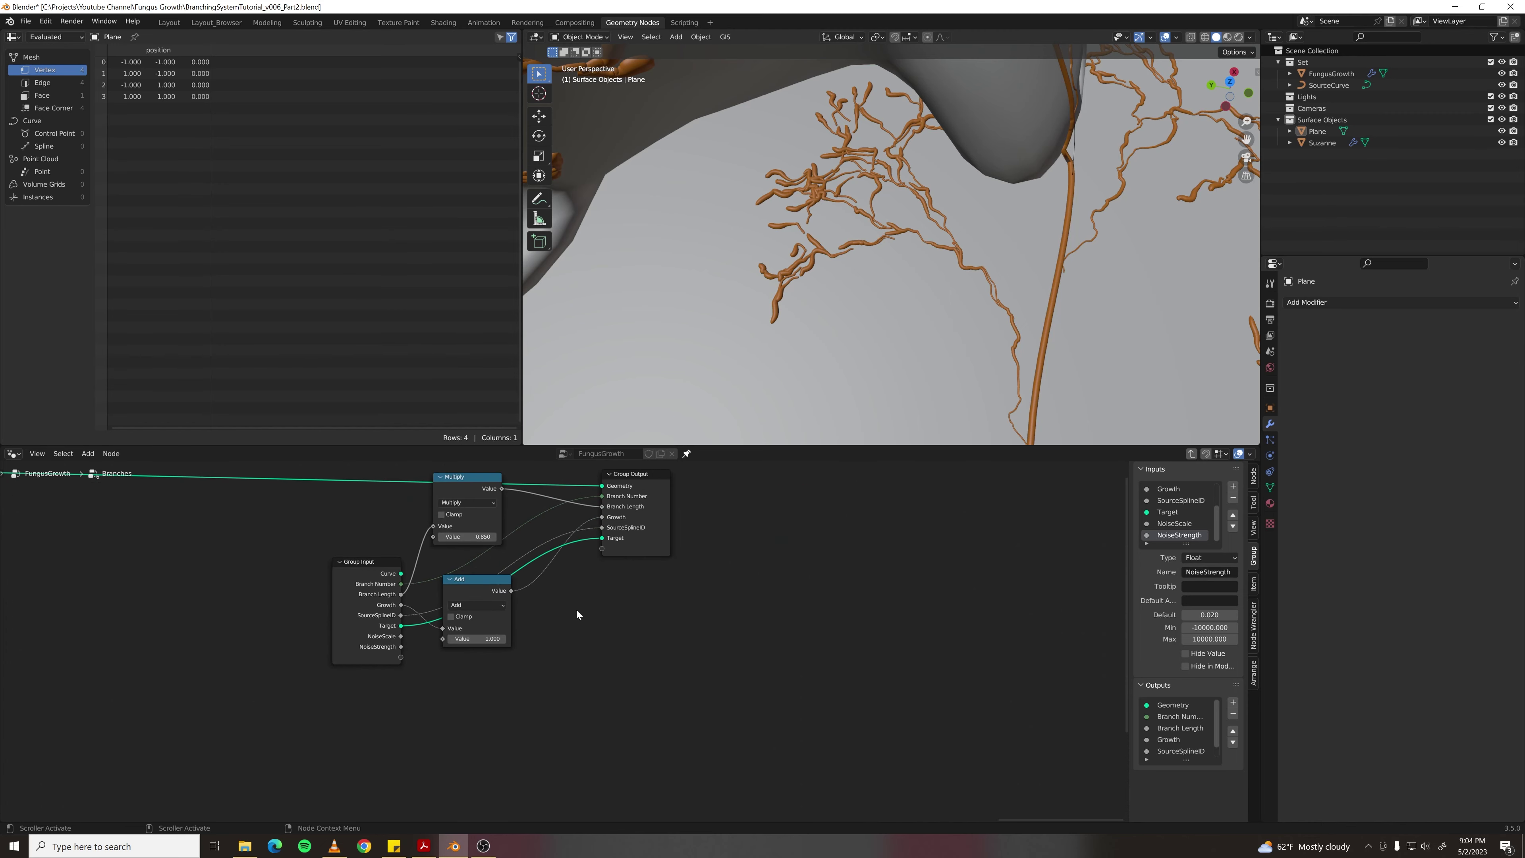
pyautogui.moveTo(387, 635); pyautogui.dragTo(605, 541)
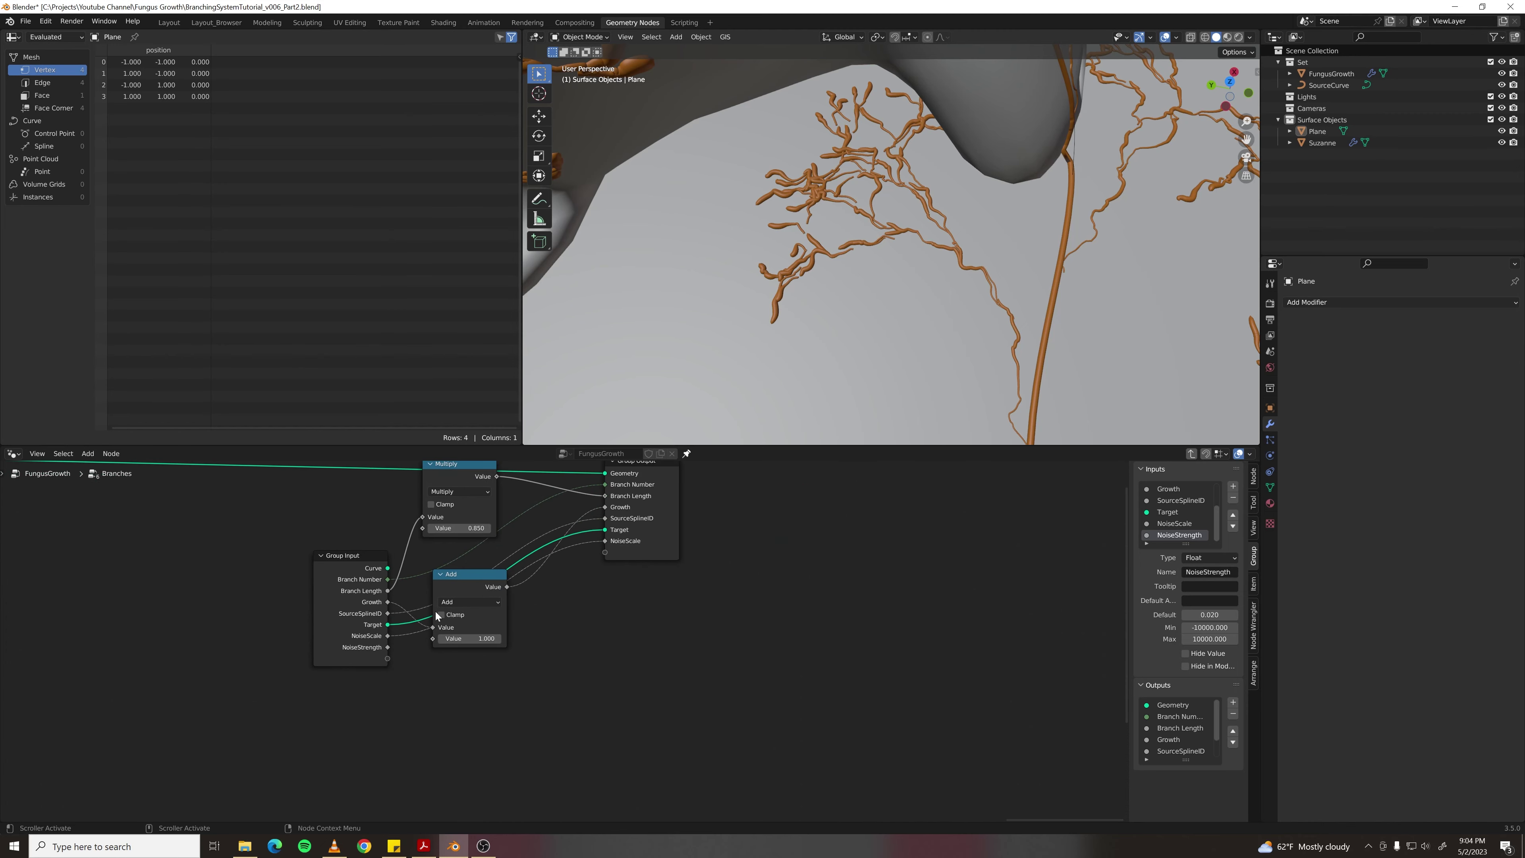
pyautogui.moveTo(388, 647); pyautogui.dragTo(606, 552)
# - Return to the parent node tree and link NoiseScale and NoiseStrength through the first three Branches nodes
pyautogui.press('Tab')
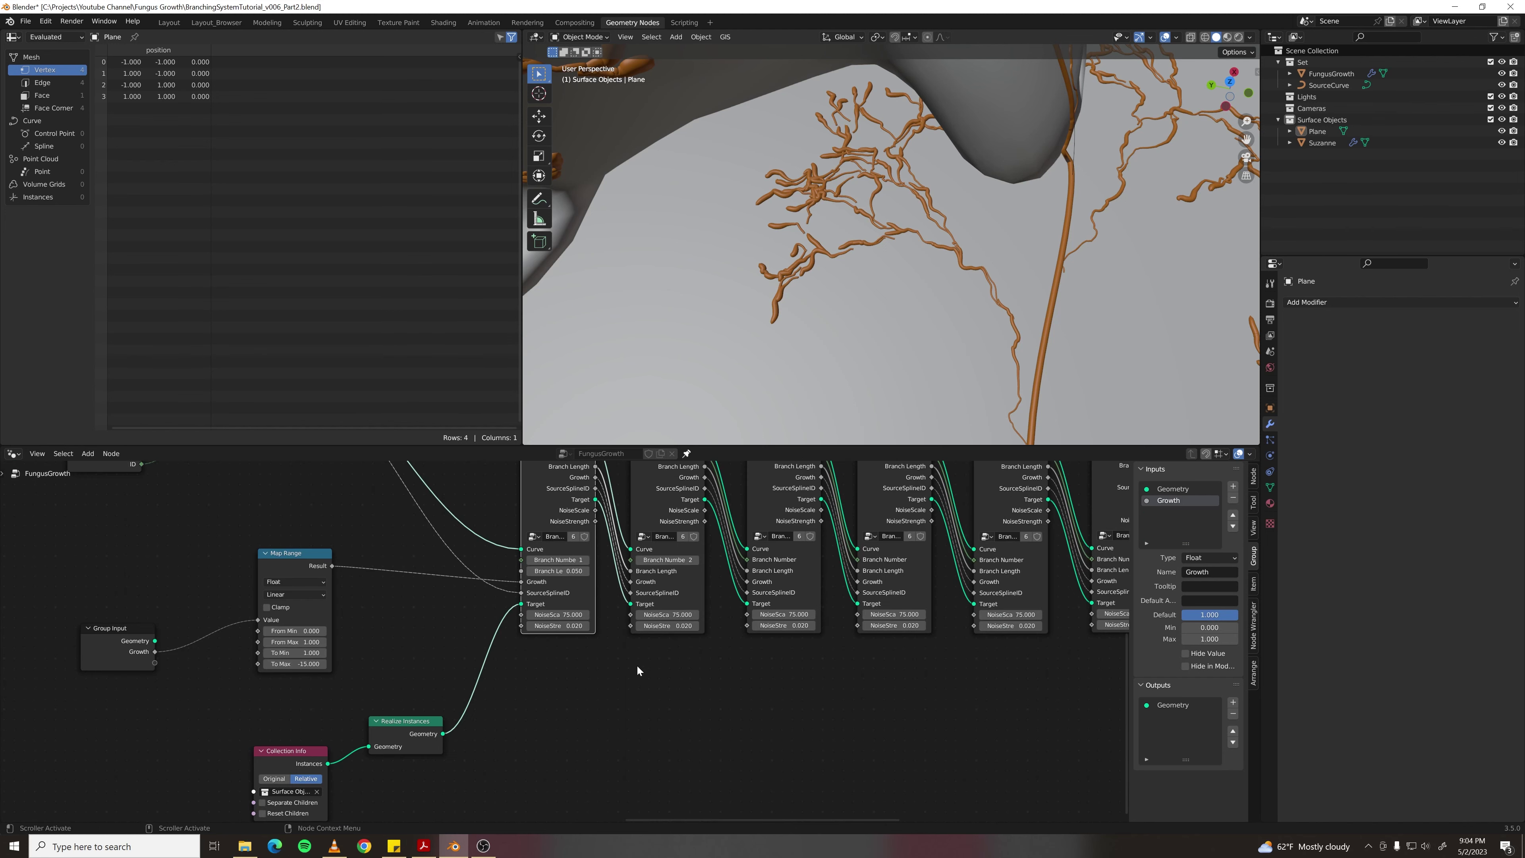
pyautogui.scroll(3, 637, 671)
pyautogui.moveTo(522, 566); pyautogui.dragTo(563, 688)
pyautogui.moveTo(521, 579); pyautogui.dragTo(562, 701)
pyautogui.moveTo(649, 566); pyautogui.dragTo(699, 688)
pyautogui.moveTo(650, 579); pyautogui.dragTo(698, 701)
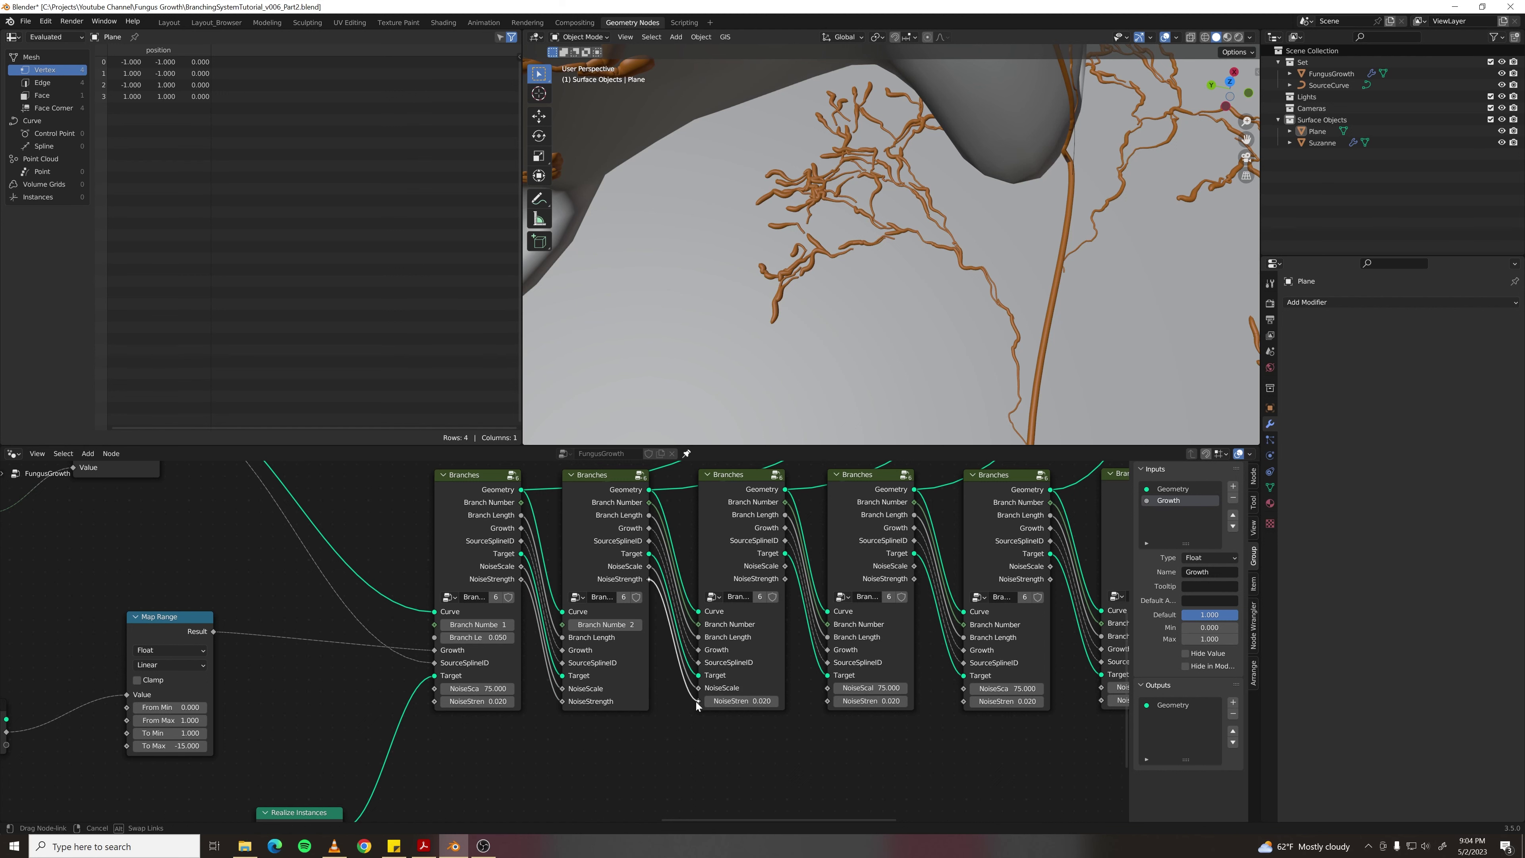
# - Link the NoiseScale and NoiseStrength outputs to the matching inputs across the remaining Branches nodes
pyautogui.moveTo(745, 661); pyautogui.dragTo(501, 645, button='middle')
pyautogui.moveTo(541, 550); pyautogui.dragTo(585, 685)
pyautogui.moveTo(671, 550); pyautogui.dragTo(721, 673)
pyautogui.moveTo(671, 563); pyautogui.dragTo(720, 685)
pyautogui.moveTo(808, 551); pyautogui.dragTo(858, 672)
pyautogui.moveTo(807, 563); pyautogui.dragTo(858, 684)
# - Open the Branches group and insert a duplicate of the Multiply node between the NoiseStrength input and output
pyautogui.scroll(-1, 853, 681)
pyautogui.moveTo(841, 679); pyautogui.dragTo(991, 681, button='middle')
pyautogui.click(401, 503)
pyautogui.press('Tab')
pyautogui.scroll(2, 586, 606)
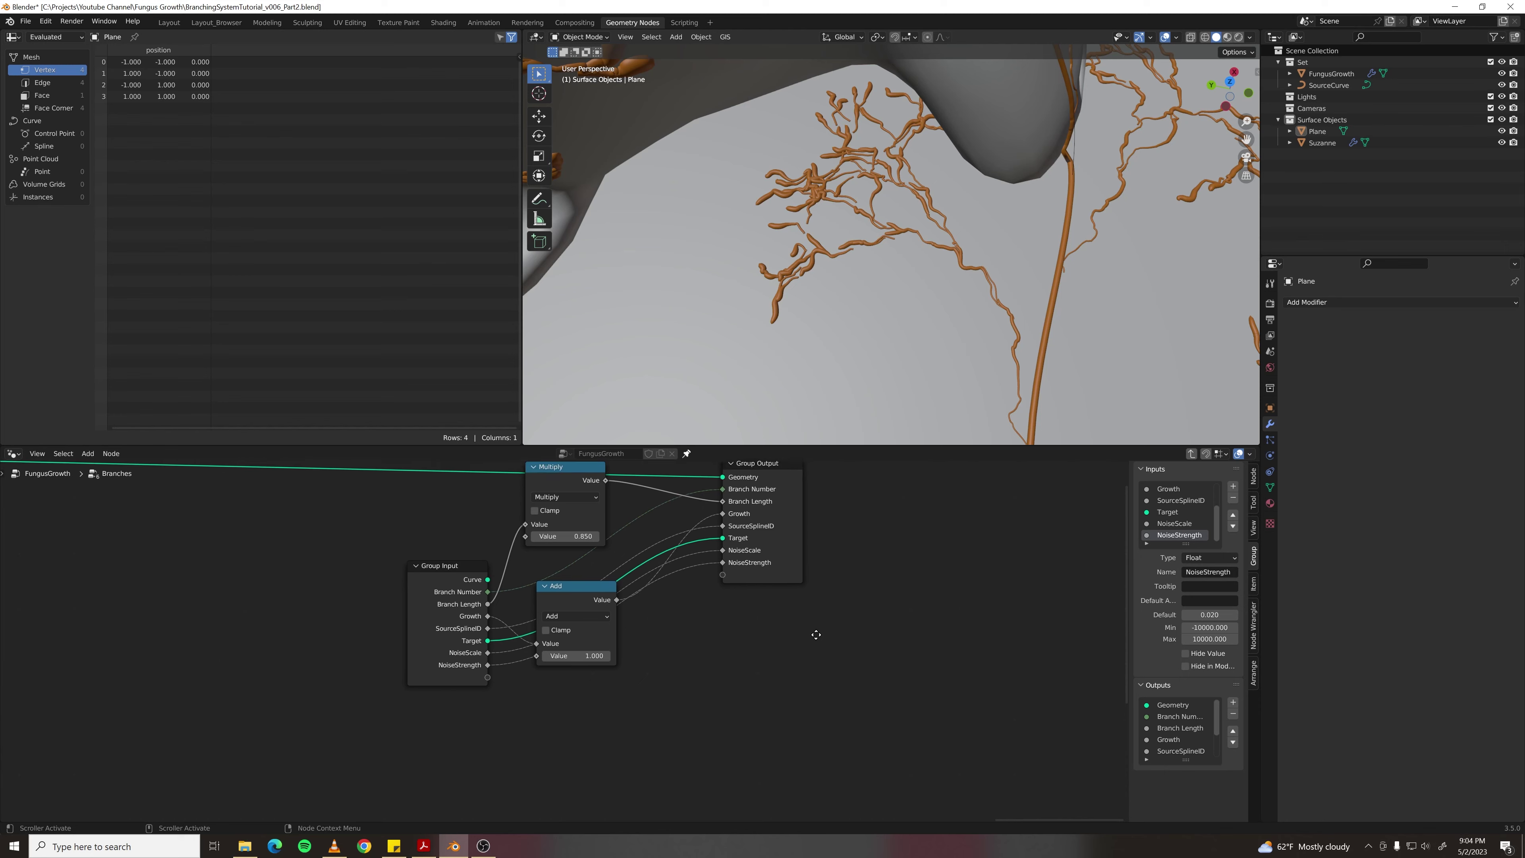
pyautogui.moveTo(587, 600); pyautogui.dragTo(598, 562)
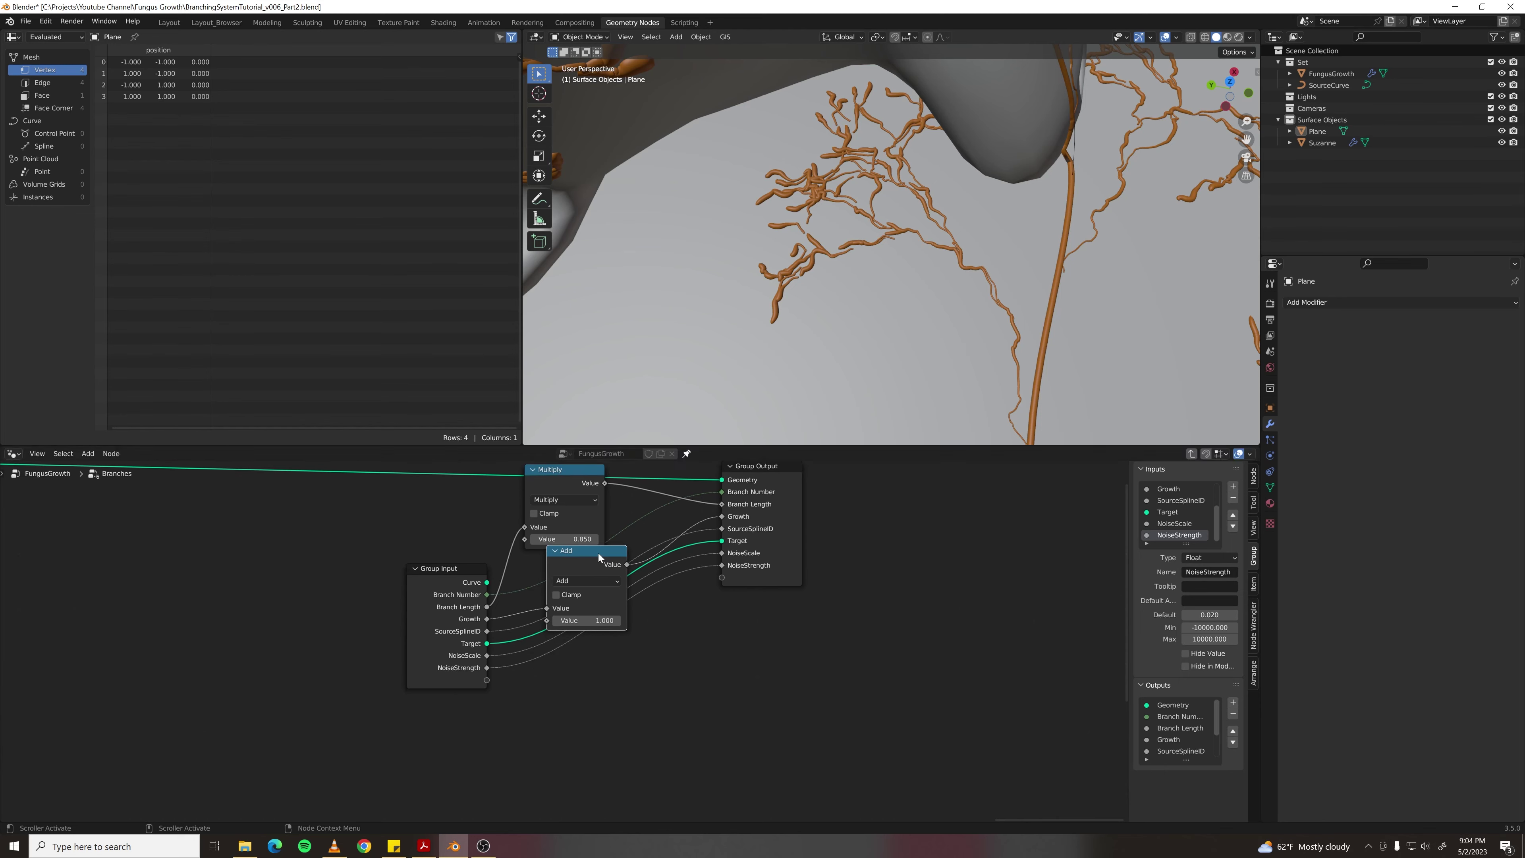
pyautogui.click(589, 529)
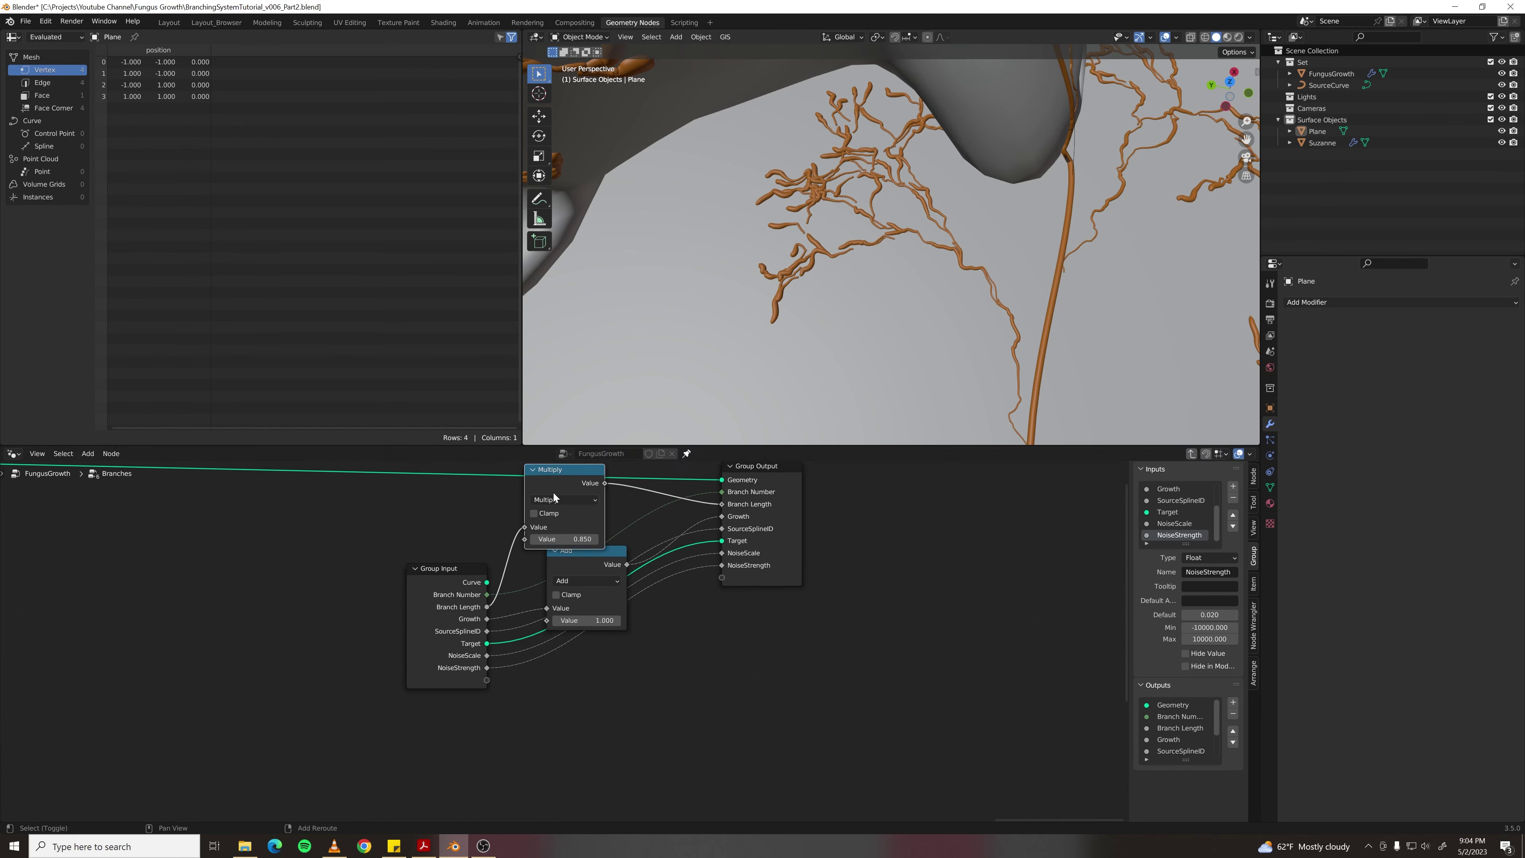
pyautogui.hotkey('shift', 'd')
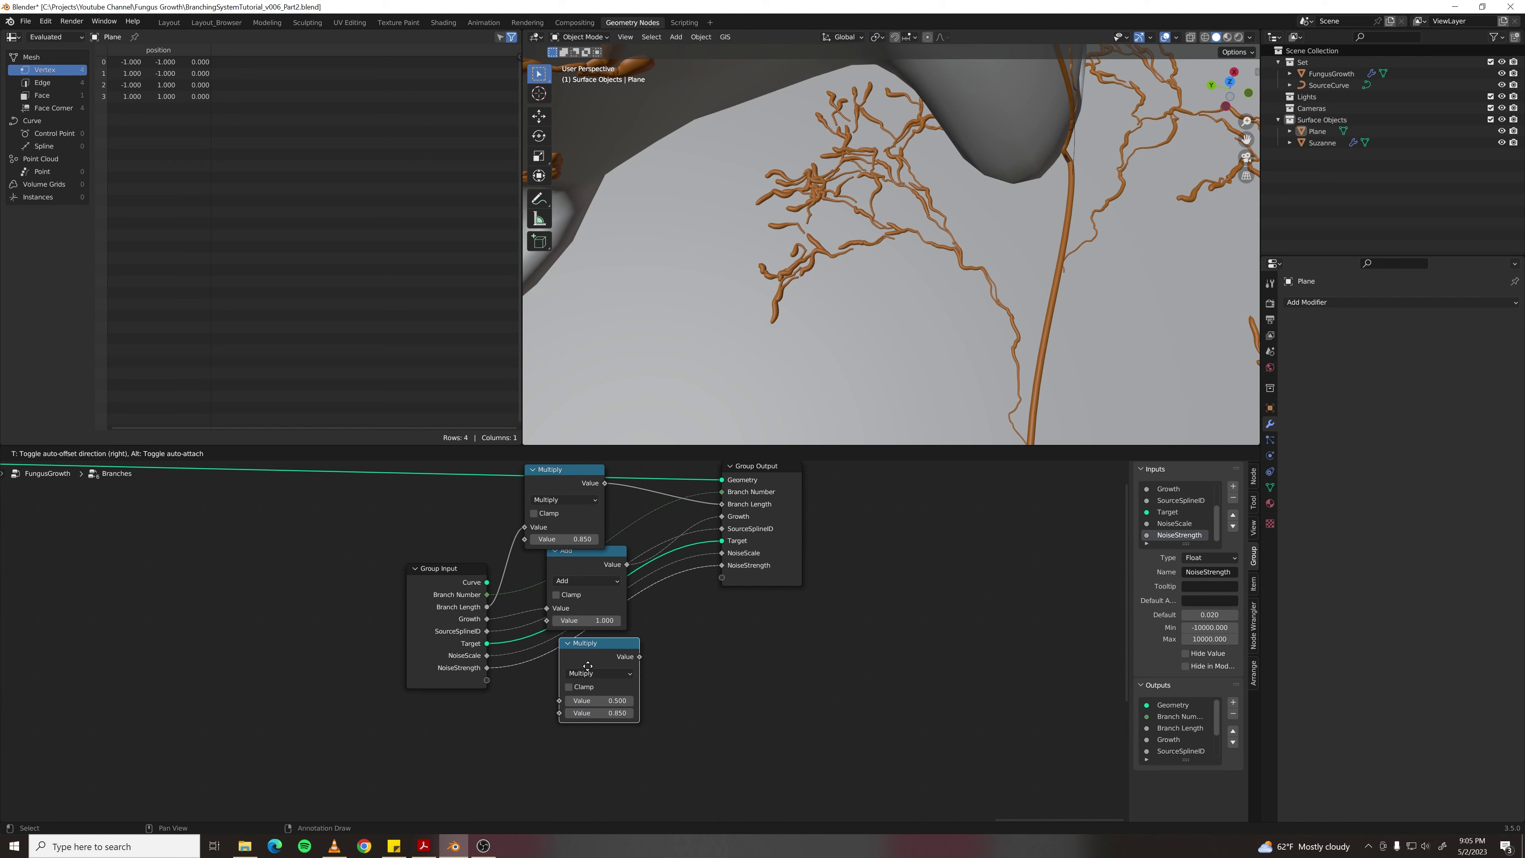
pyautogui.click(587, 665)
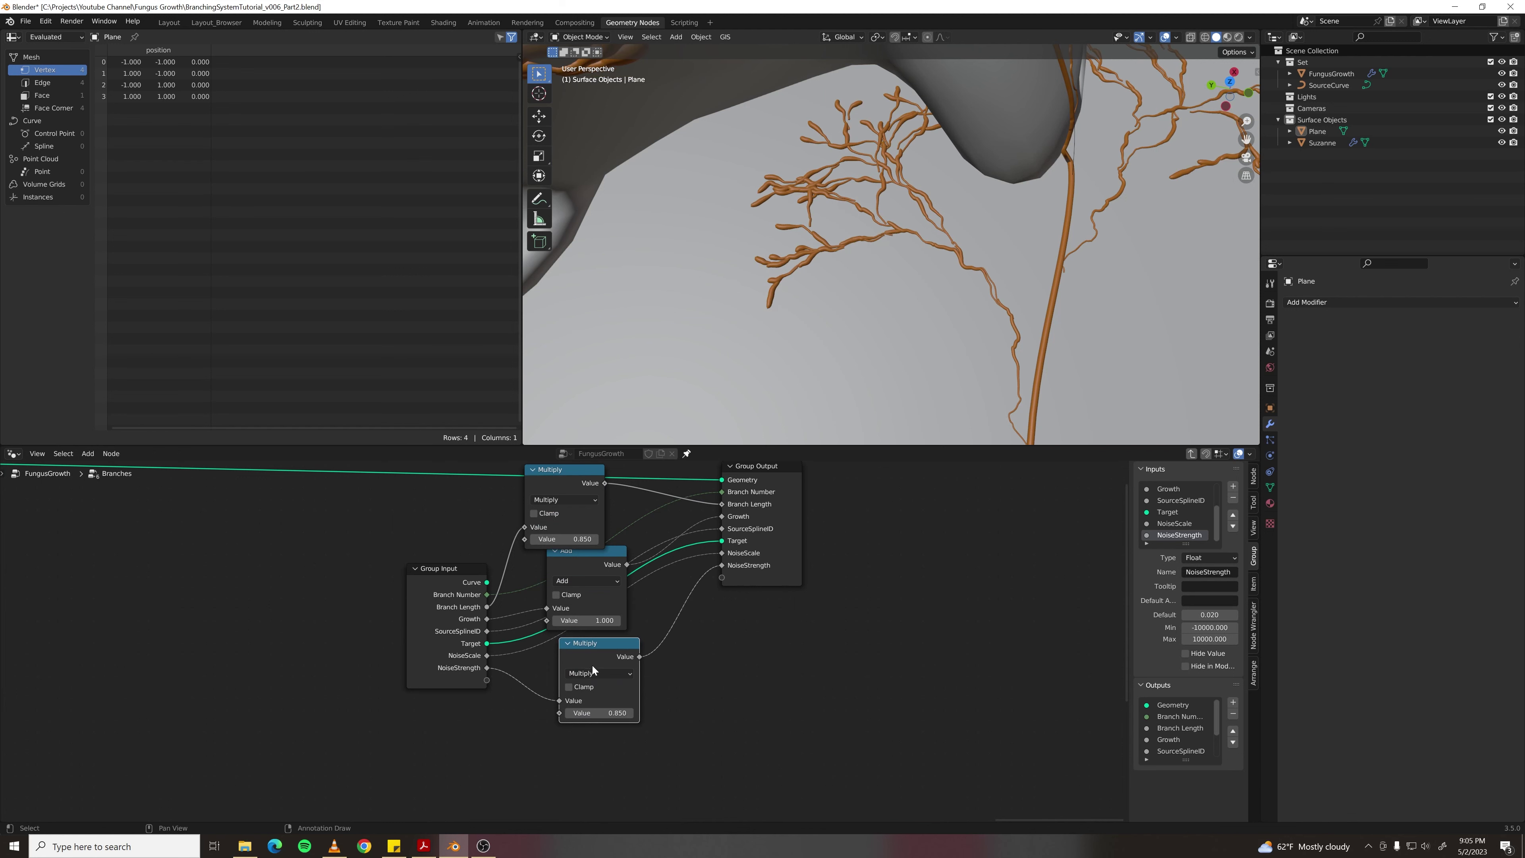
pyautogui.scroll(-2, 917, 362)
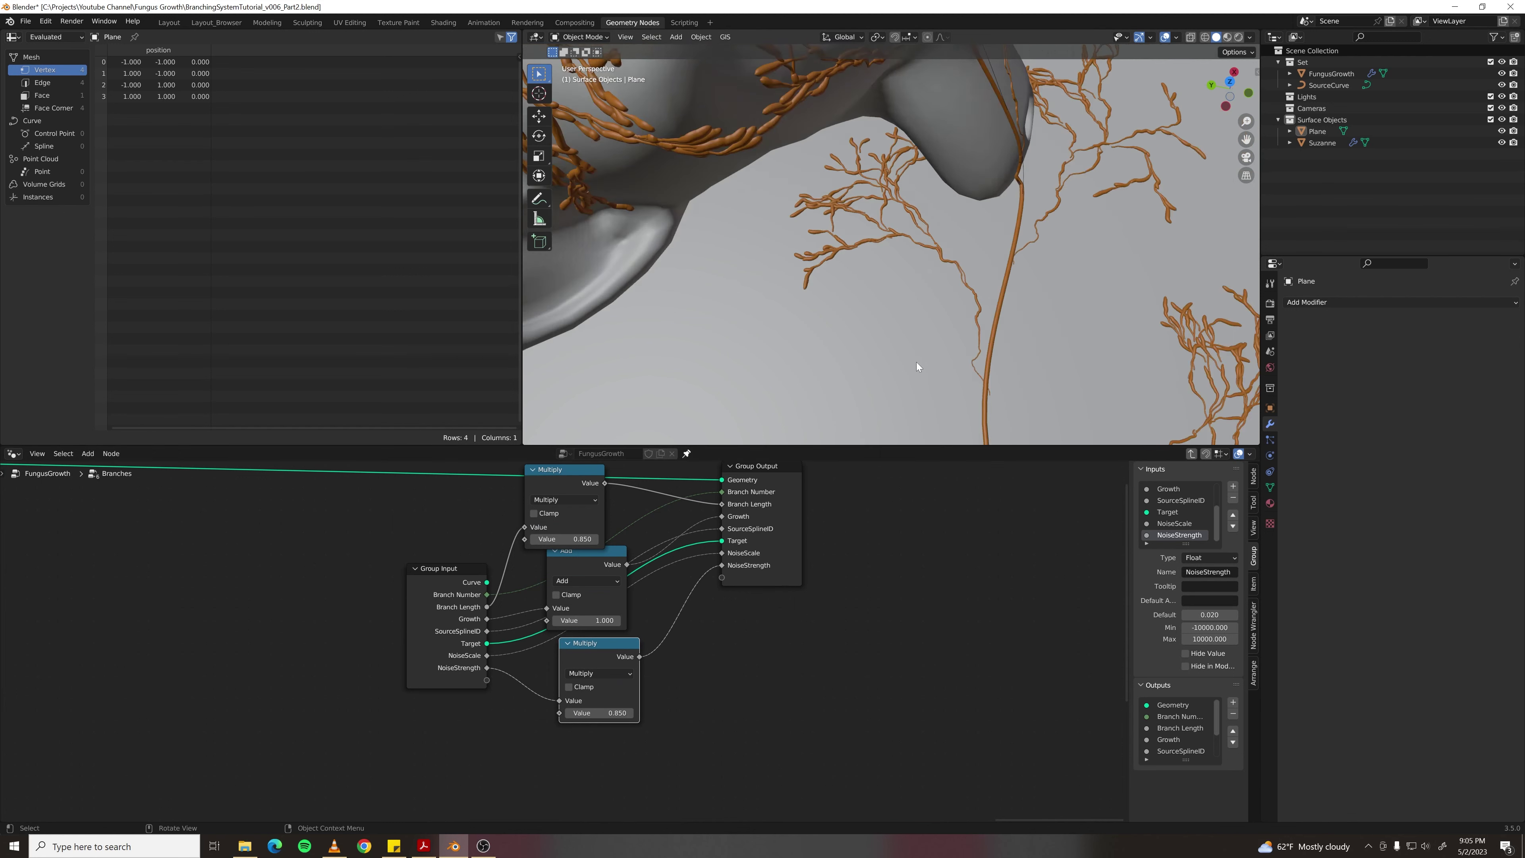
pyautogui.keyDown('shift'); pyautogui.moveTo(1009, 345); pyautogui.dragTo(899, 333, button='middle'); pyautogui.keyUp('shift')
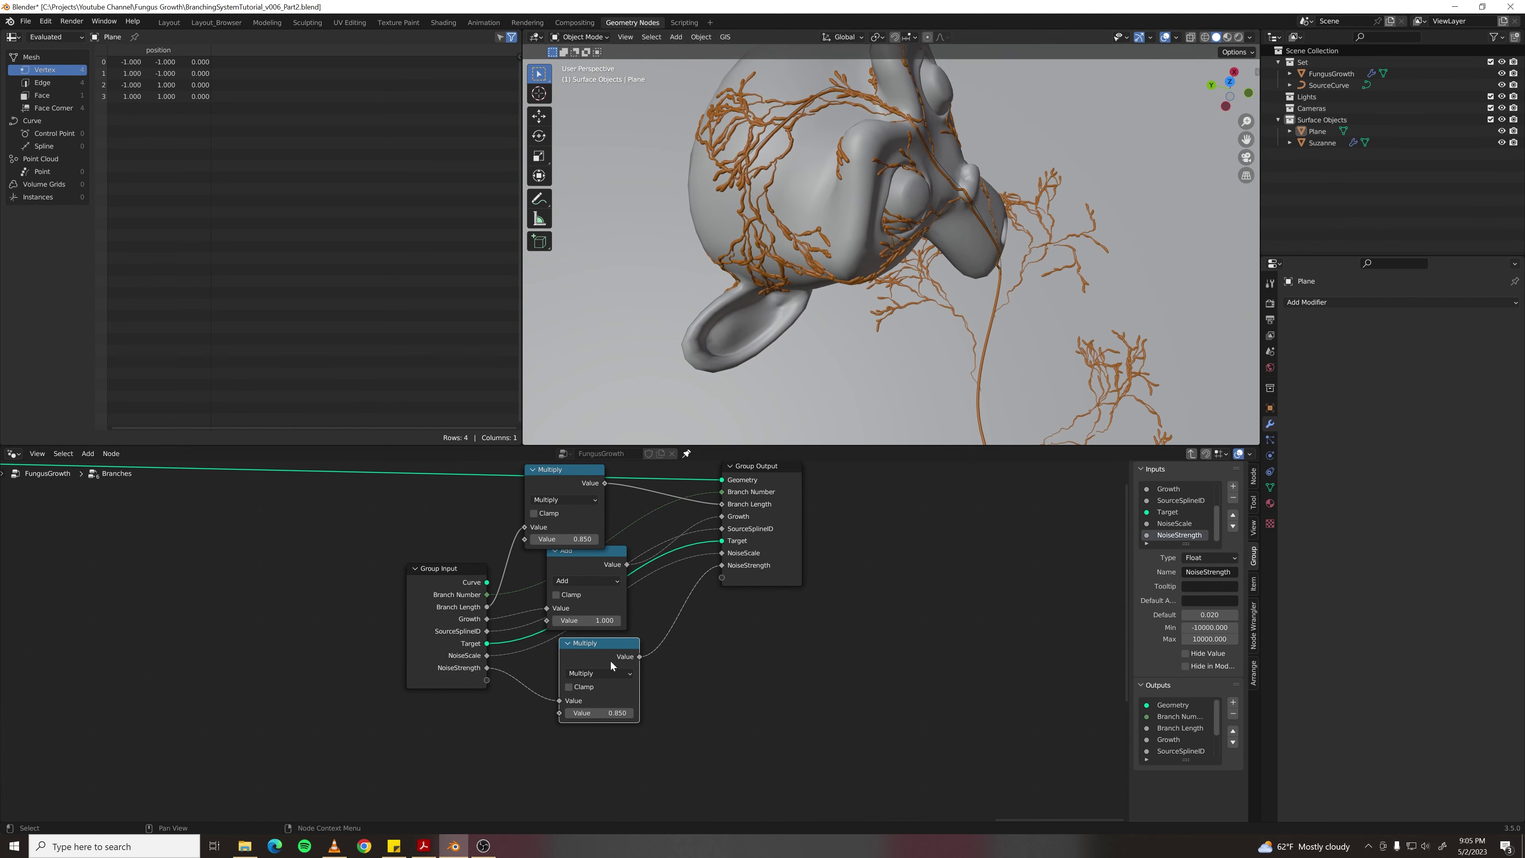
# - Insert another copy of the Multiply node on the NoiseScale link and change its operation to Divide
pyautogui.moveTo(605, 654); pyautogui.dragTo(608, 702)
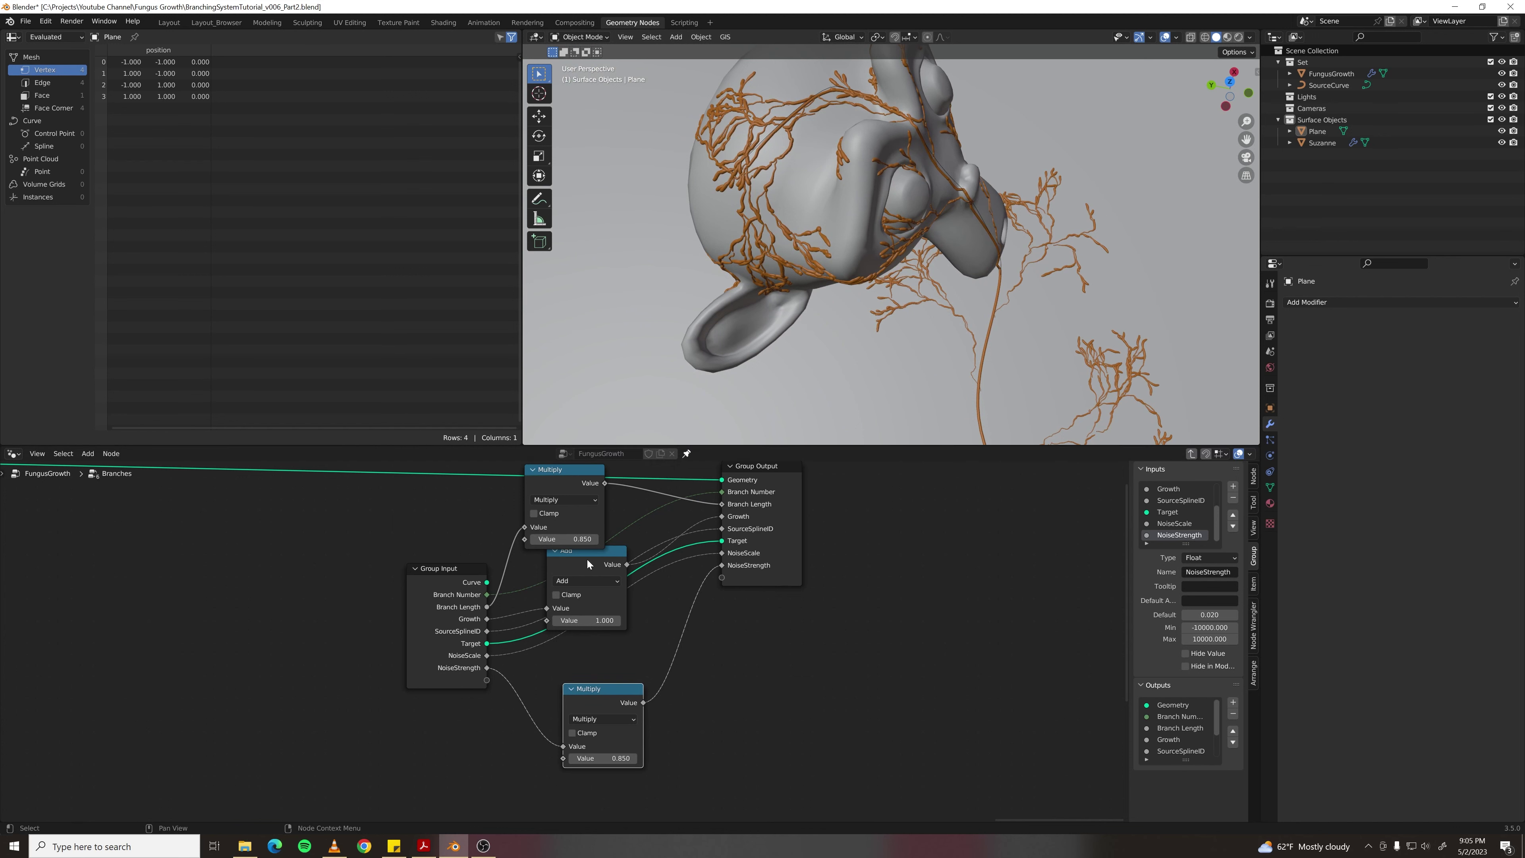
pyautogui.moveTo(588, 564); pyautogui.dragTo(606, 533)
pyautogui.click(598, 694)
pyautogui.hotkey('shift', 'd')
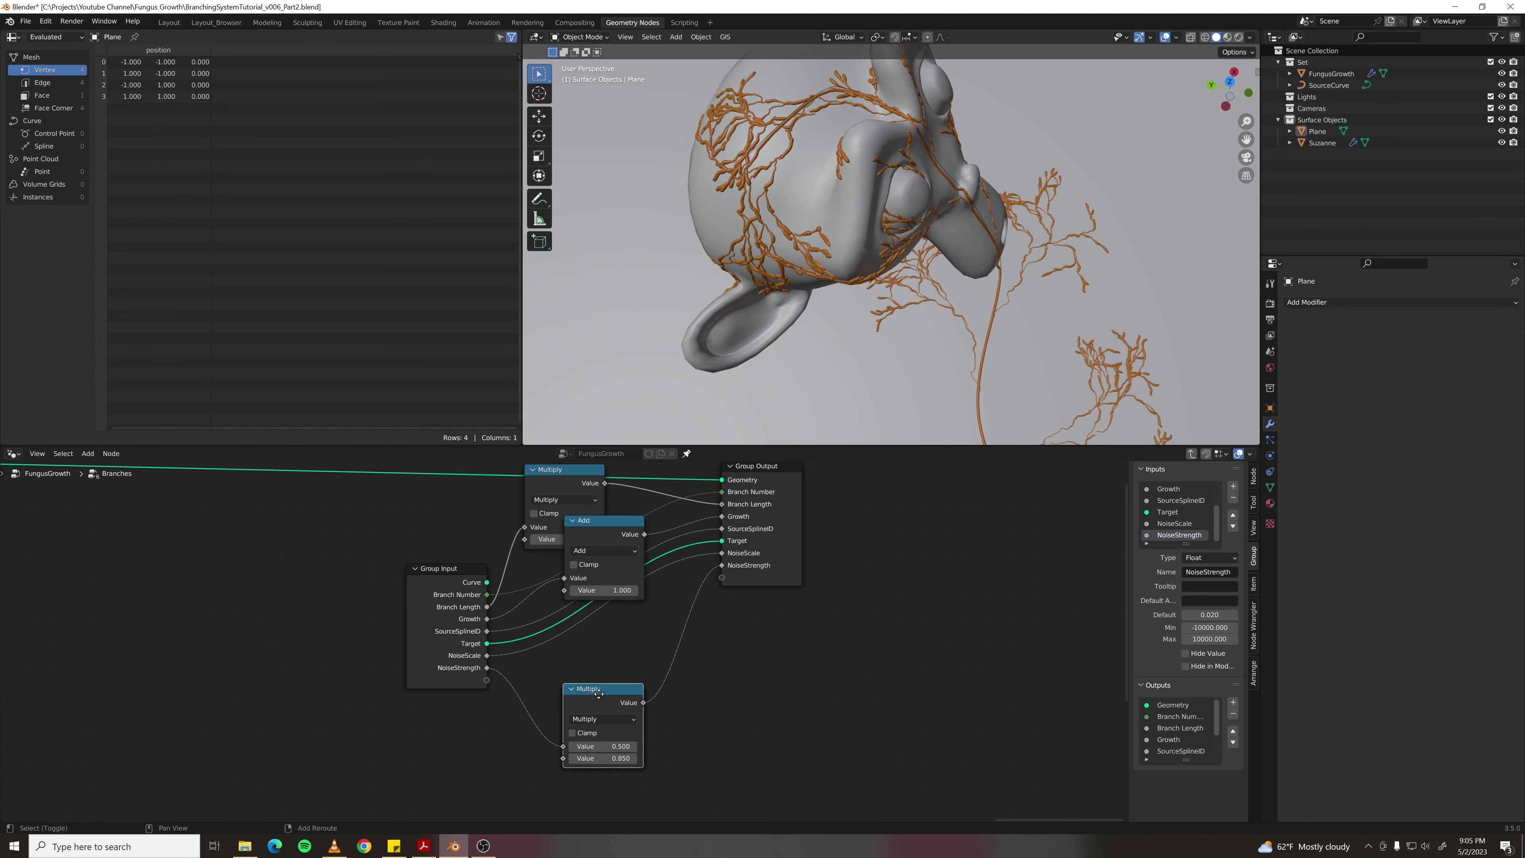
pyautogui.click(600, 634)
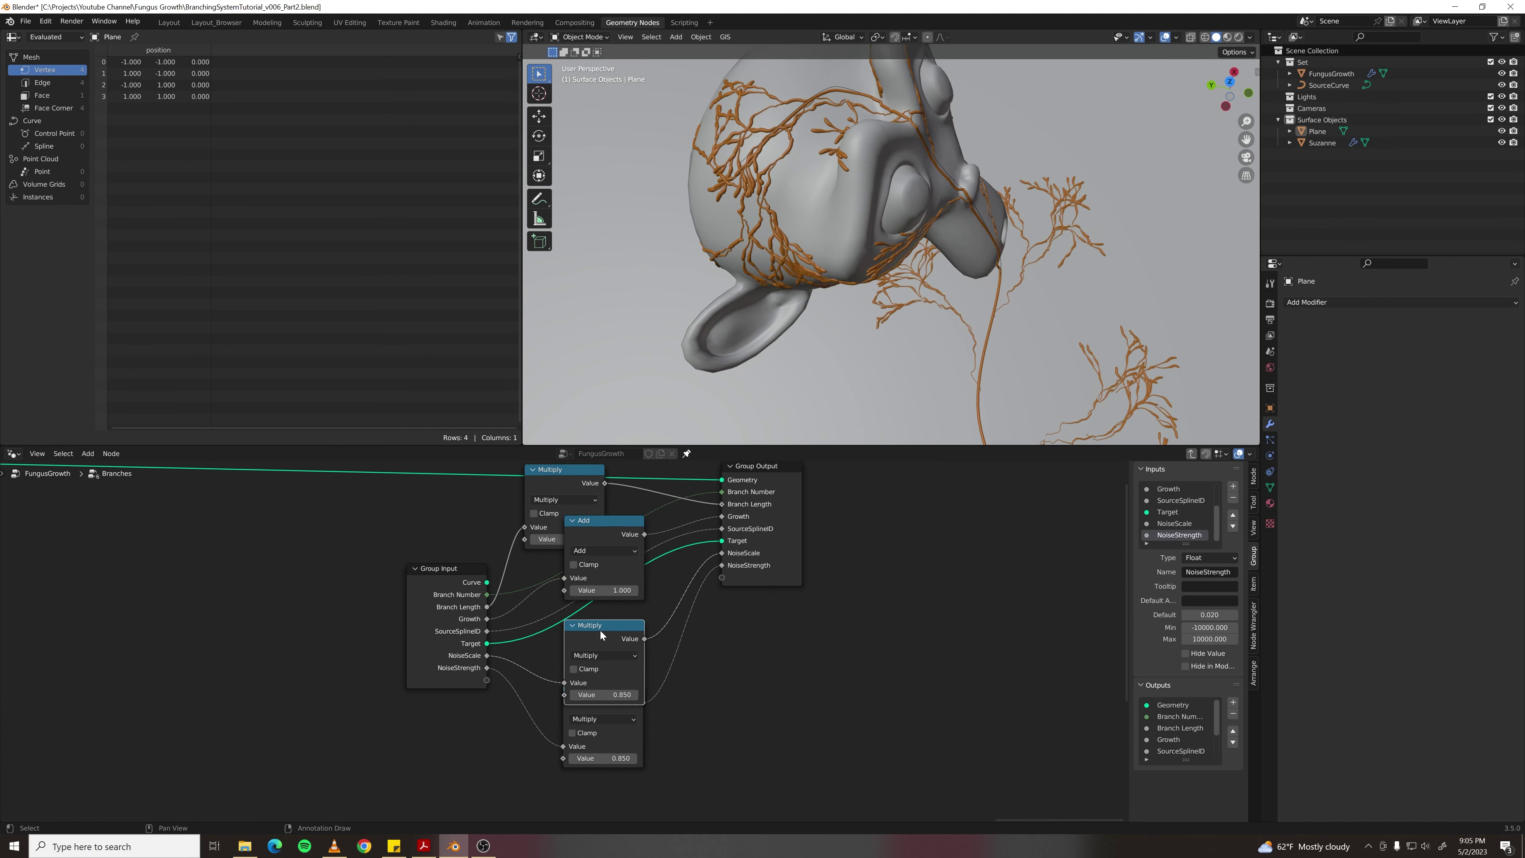
pyautogui.keyDown('shift'); pyautogui.moveTo(997, 344); pyautogui.dragTo(955, 319, button='middle'); pyautogui.keyUp('shift')
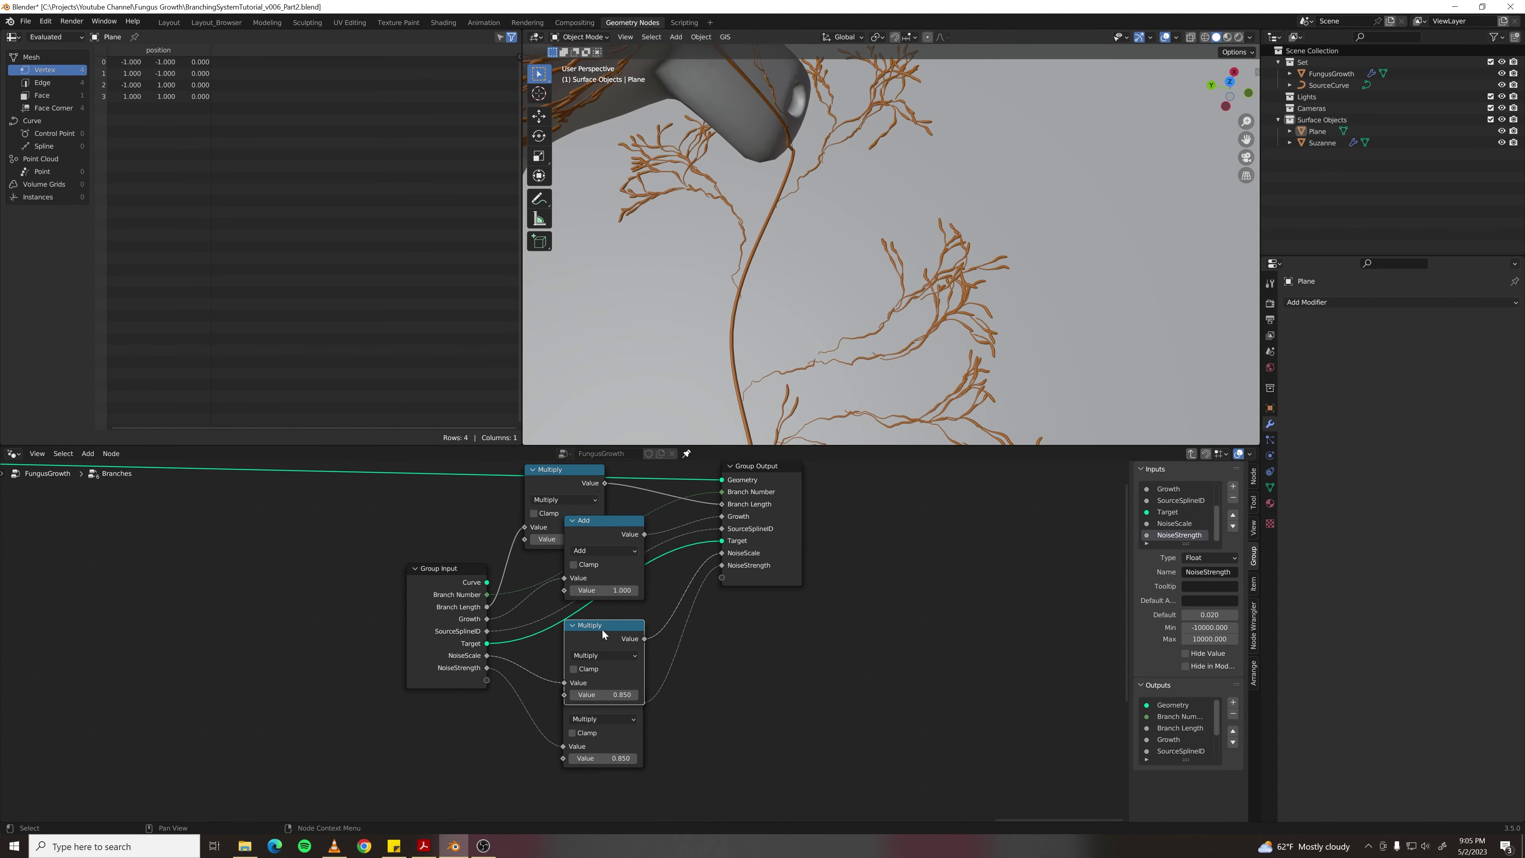
pyautogui.click(617, 655)
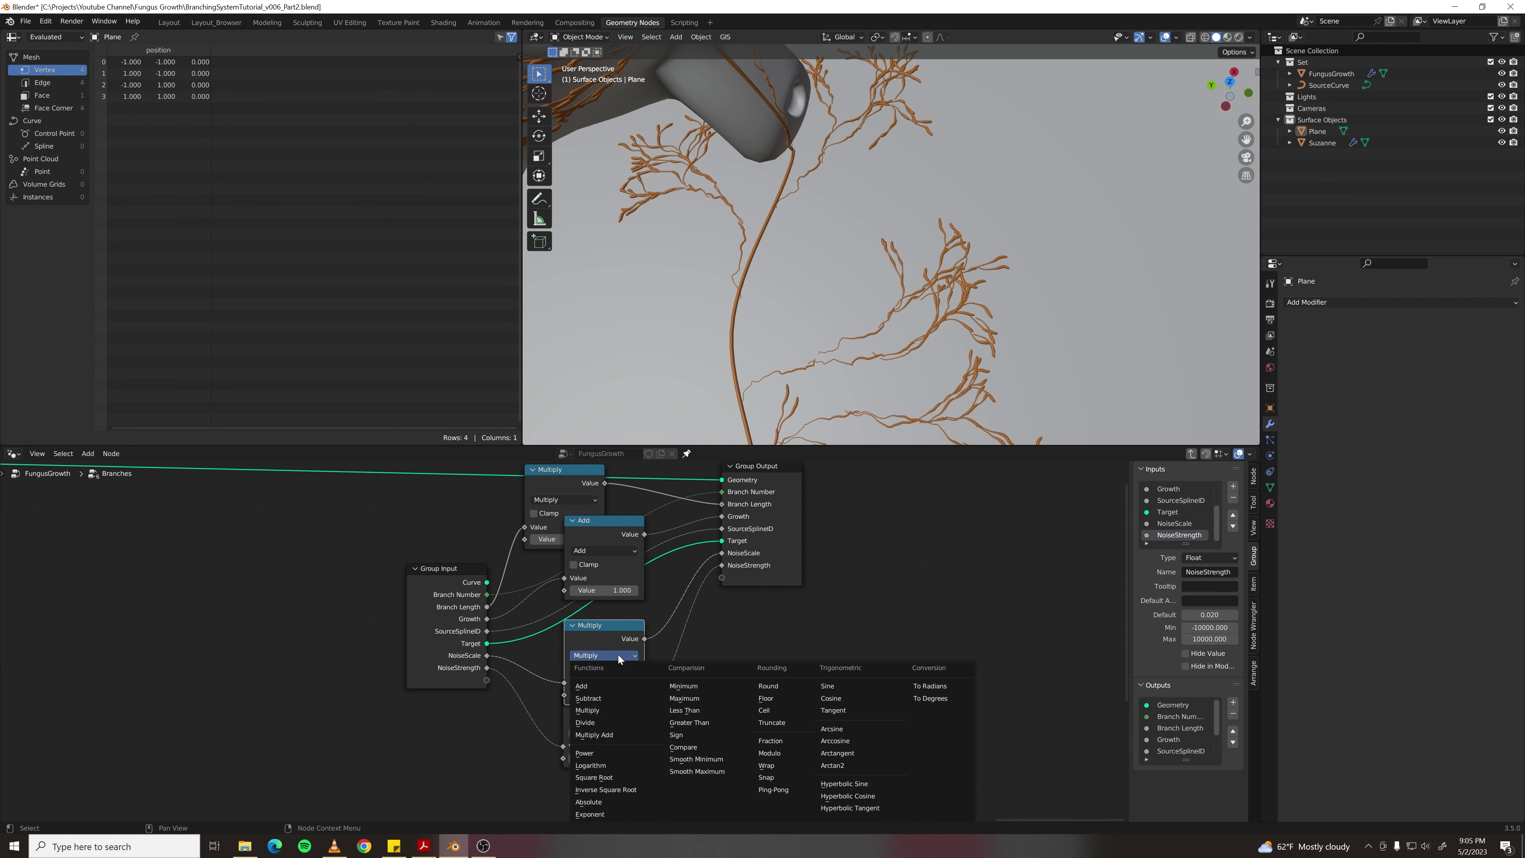
pyautogui.click(604, 723)
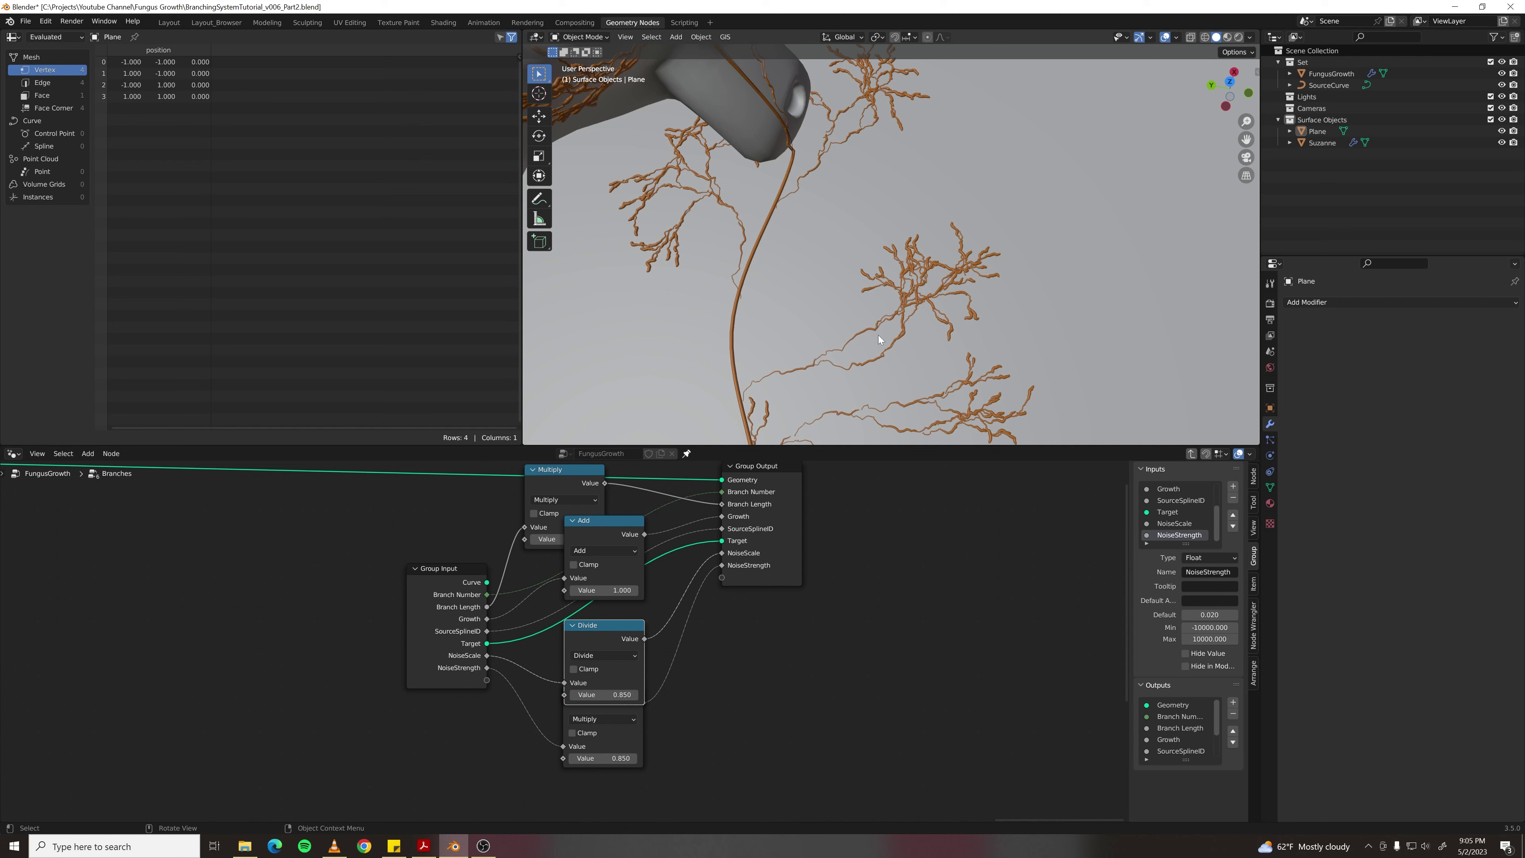
# - Set the NoiseStrength Multiply node's factor to 0.66 with Clamp enabled
pyautogui.click(619, 757)
pyautogui.write('.66')
pyautogui.press('Return')
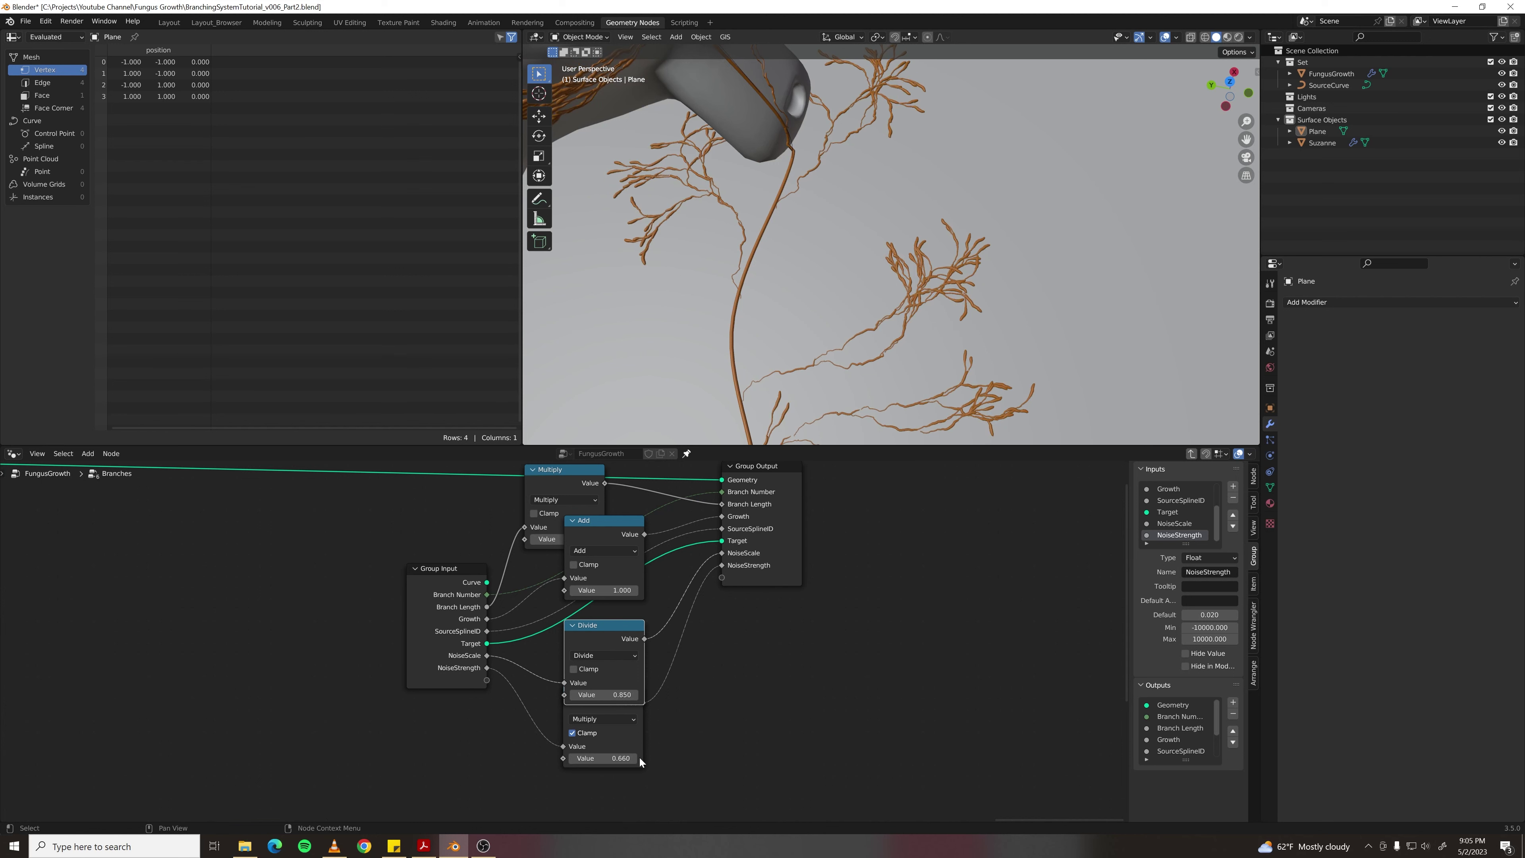
pyautogui.moveTo(1063, 232); pyautogui.dragTo(981, 259, button='middle')
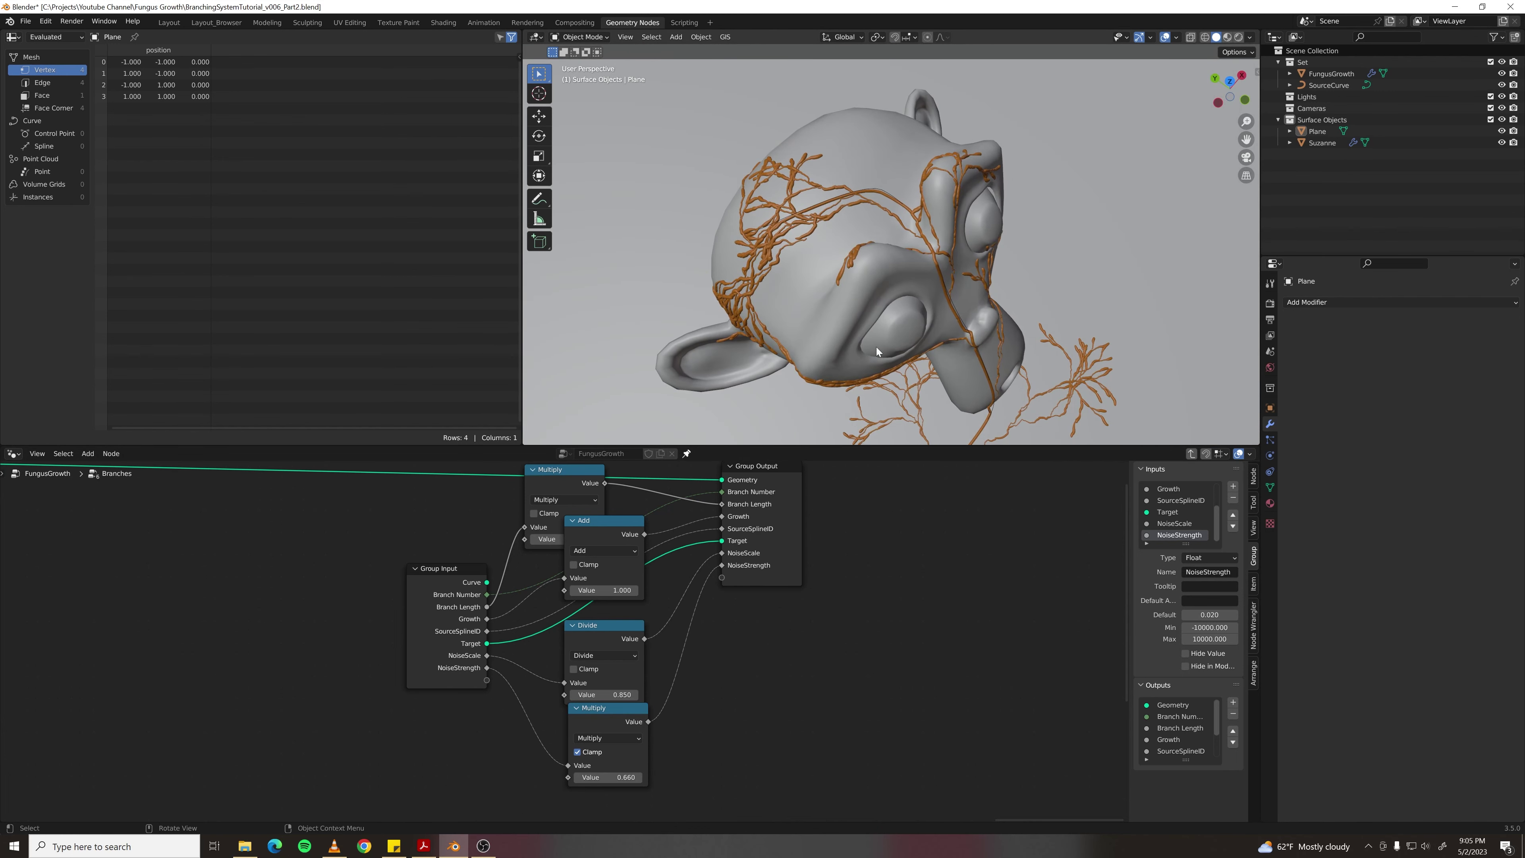
# - Copy the Noise Texture, Add, Scale and Set Position nodes from the Branches group and return to the FungusGrowth tree
pyautogui.scroll(-8, 674, 671)
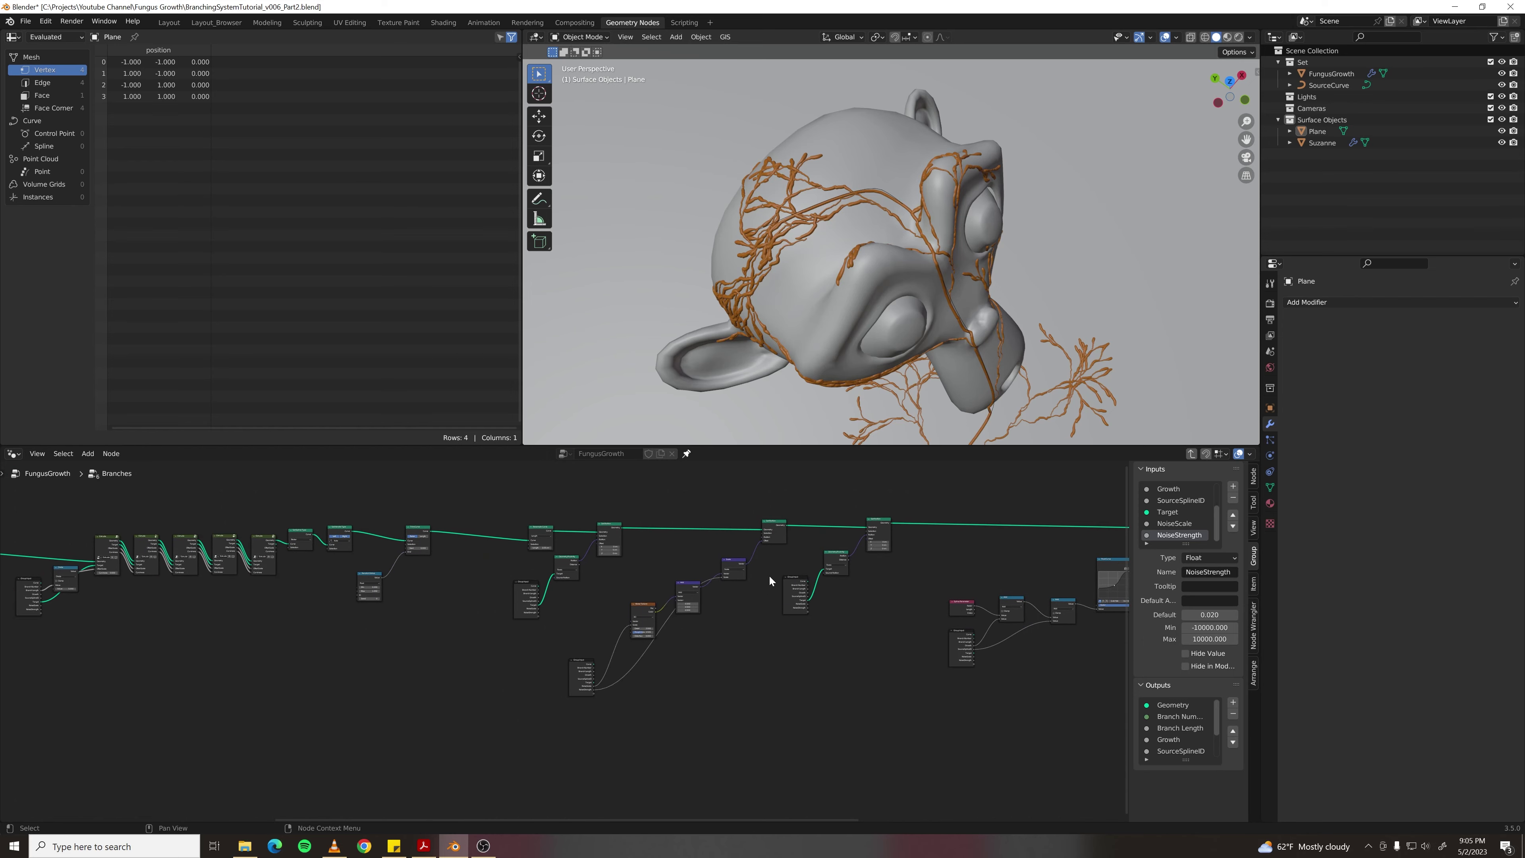
pyautogui.scroll(2, 771, 580)
pyautogui.moveTo(841, 462); pyautogui.dragTo(672, 647)
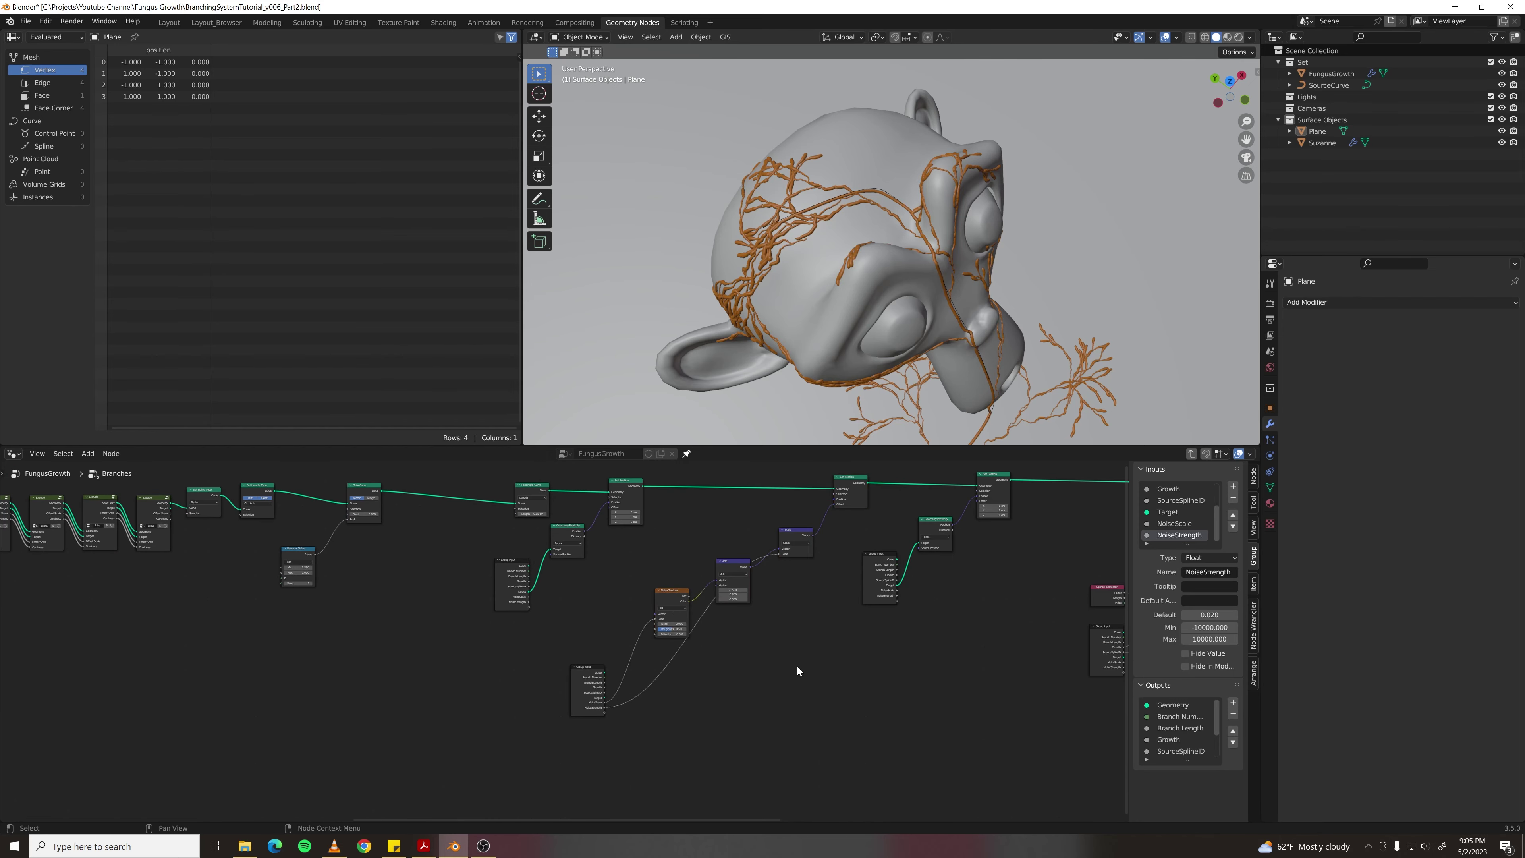
pyautogui.hotkey('ctrl', 'Tab')
# - Move the source curve and surface proximity nodes back to make room before the rest of the main curve chain
pyautogui.press('Home')
pyautogui.scroll(-5, 450, 624)
pyautogui.moveTo(393, 634); pyautogui.dragTo(855, 644, button='middle')
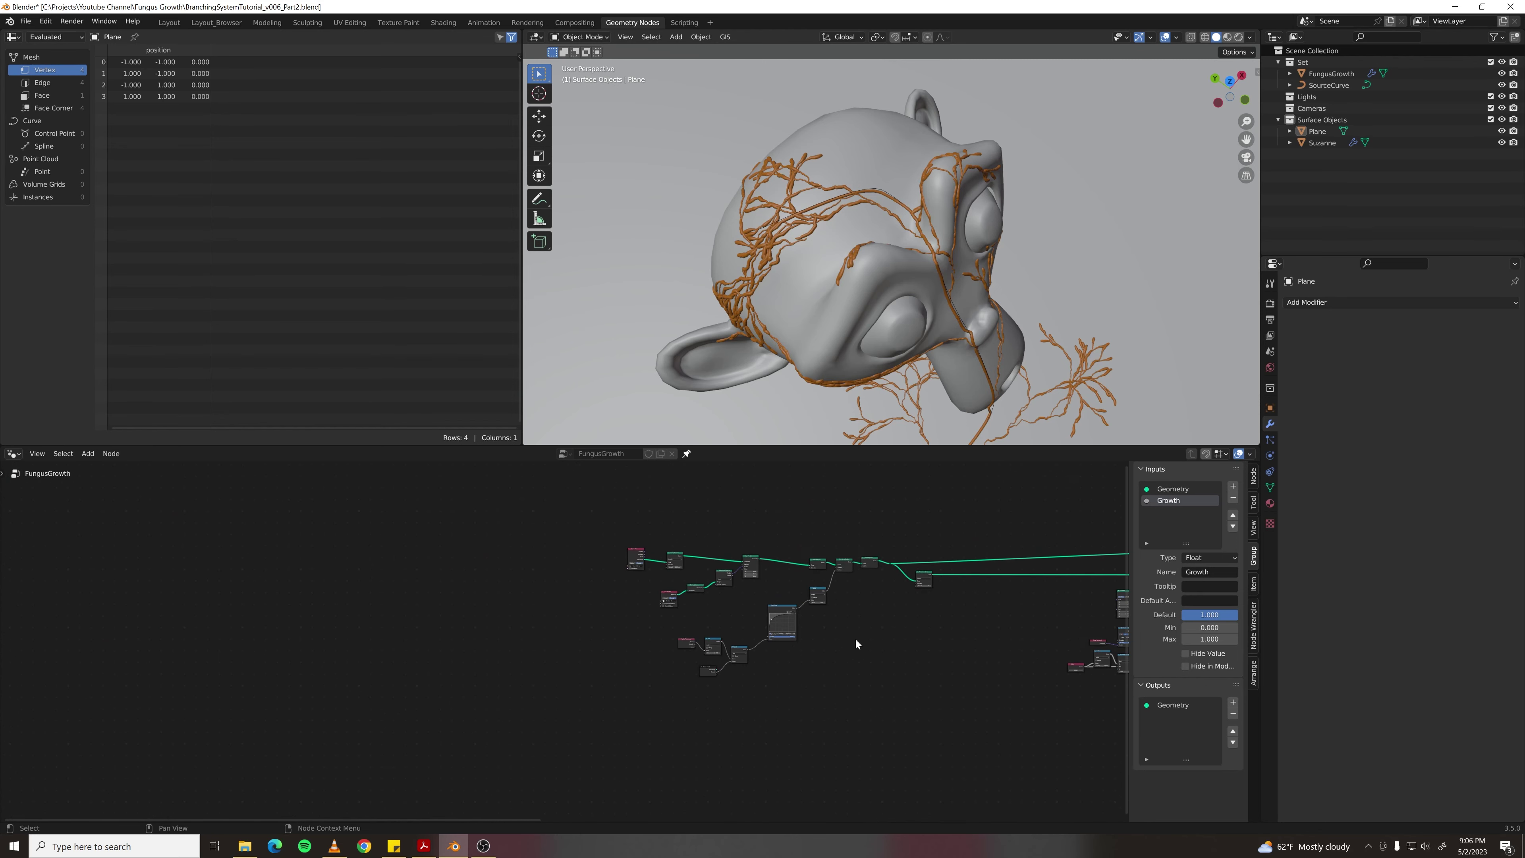
pyautogui.scroll(4, 742, 561)
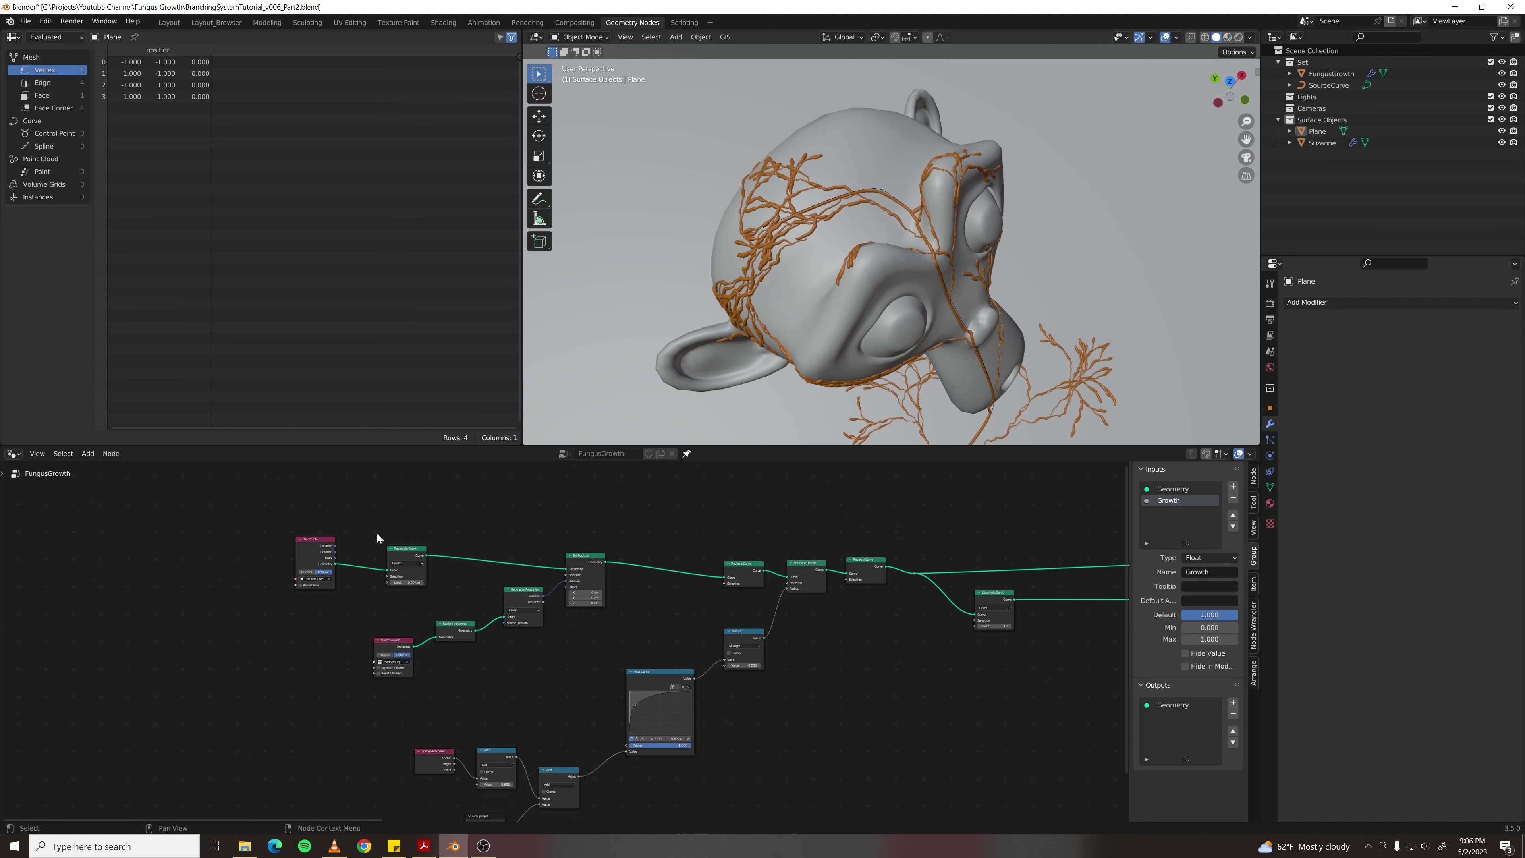
pyautogui.moveTo(248, 503); pyautogui.dragTo(606, 679)
pyautogui.press('g')
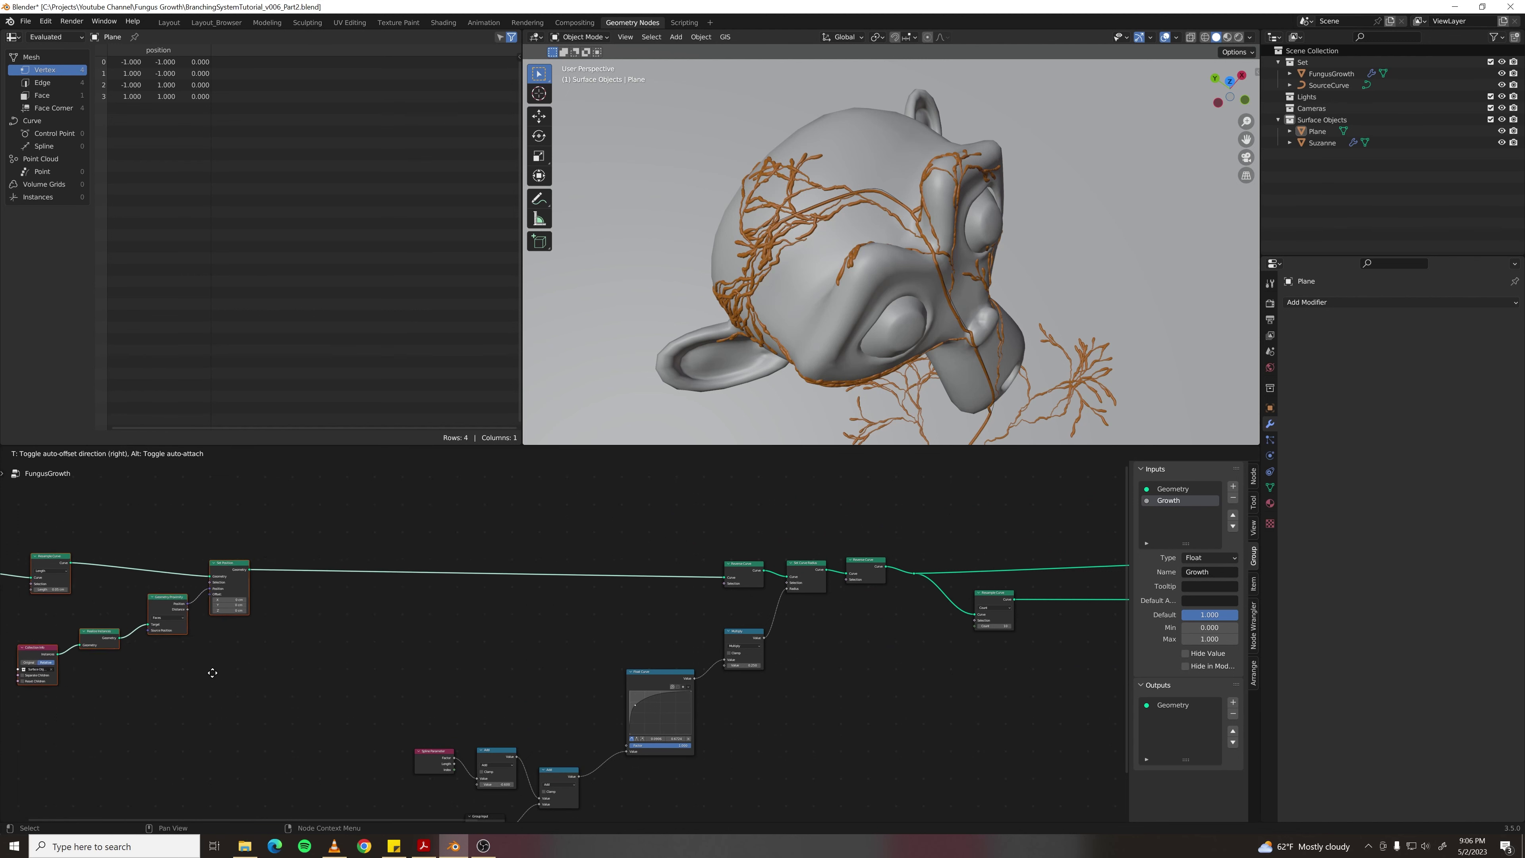
pyautogui.click(115, 673)
pyautogui.moveTo(194, 672); pyautogui.dragTo(476, 613, button='middle')
pyautogui.press('g')
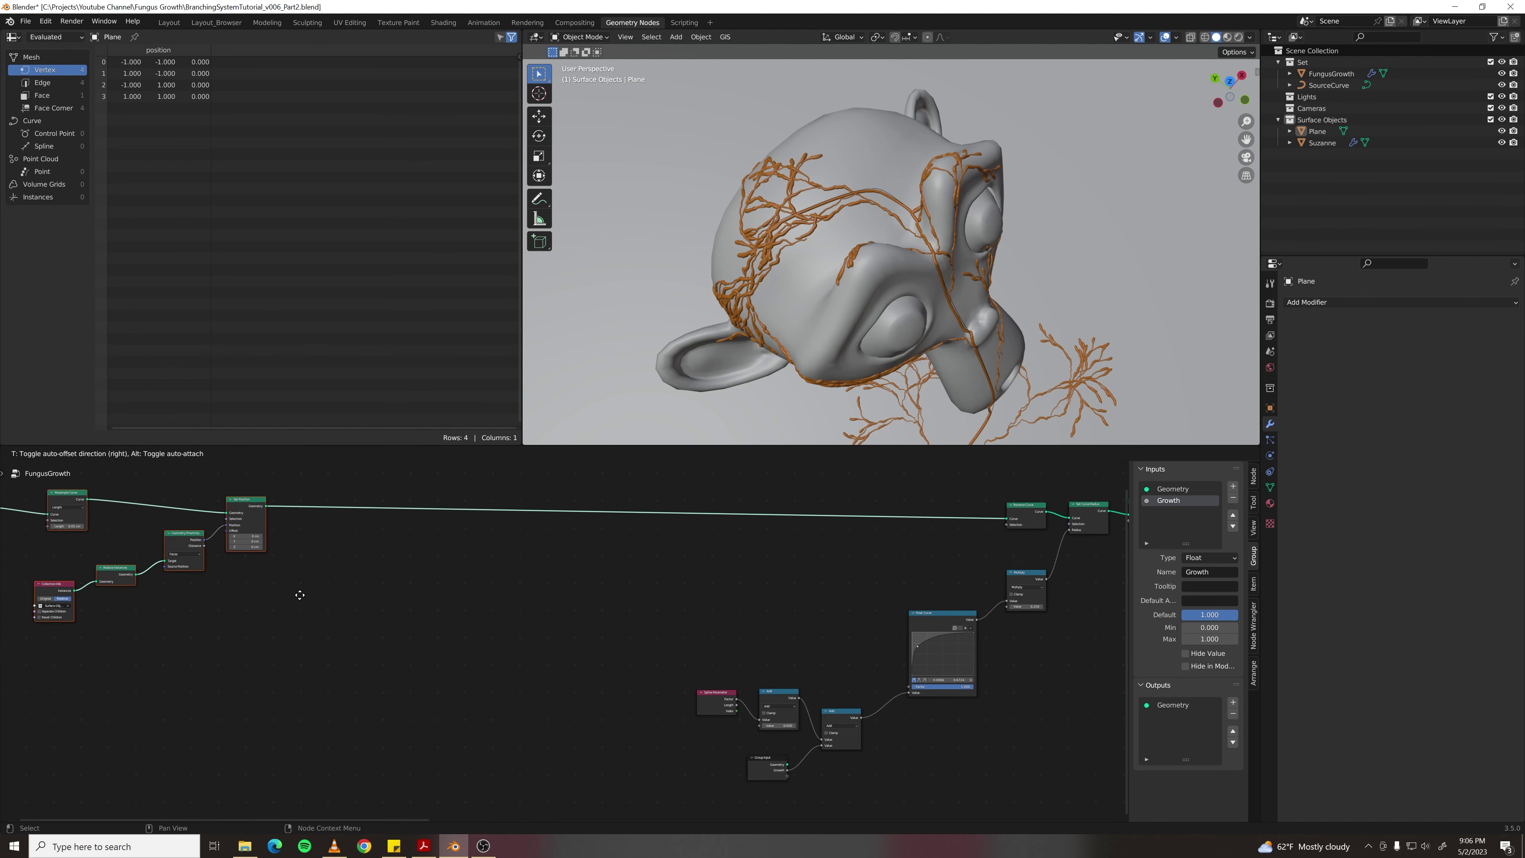
pyautogui.click(299, 594)
pyautogui.click(373, 590)
# - Paste the noise displacement nodes and insert their Set Position into the main curve link after the surface-snapping Set Position
pyautogui.moveTo(374, 590); pyautogui.dragTo(436, 609, button='middle')
pyautogui.hotkey('ctrl', 'v')
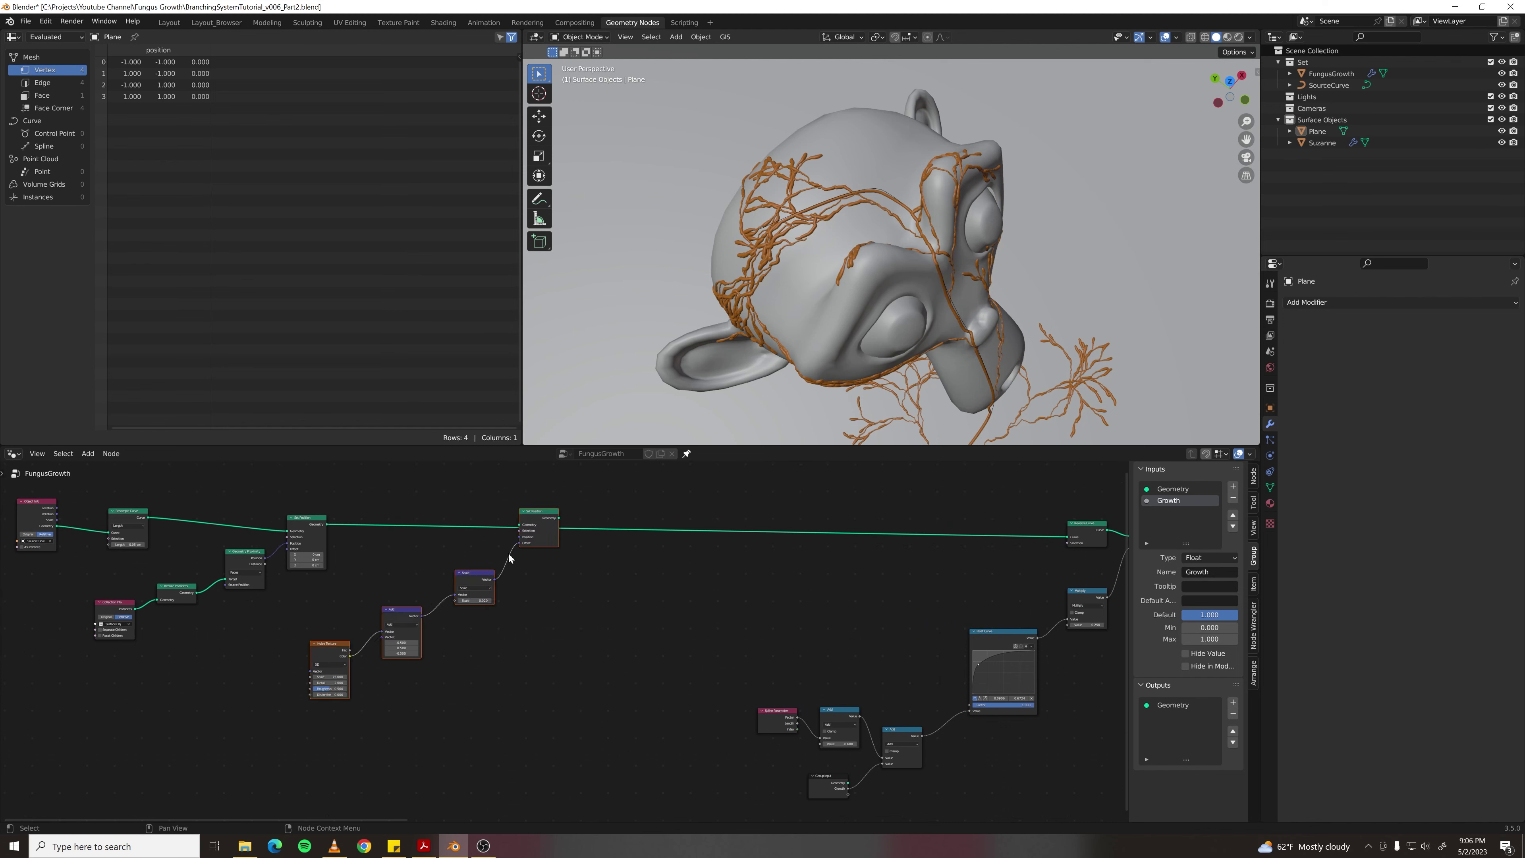
pyautogui.moveTo(329, 526); pyautogui.dragTo(1069, 537)
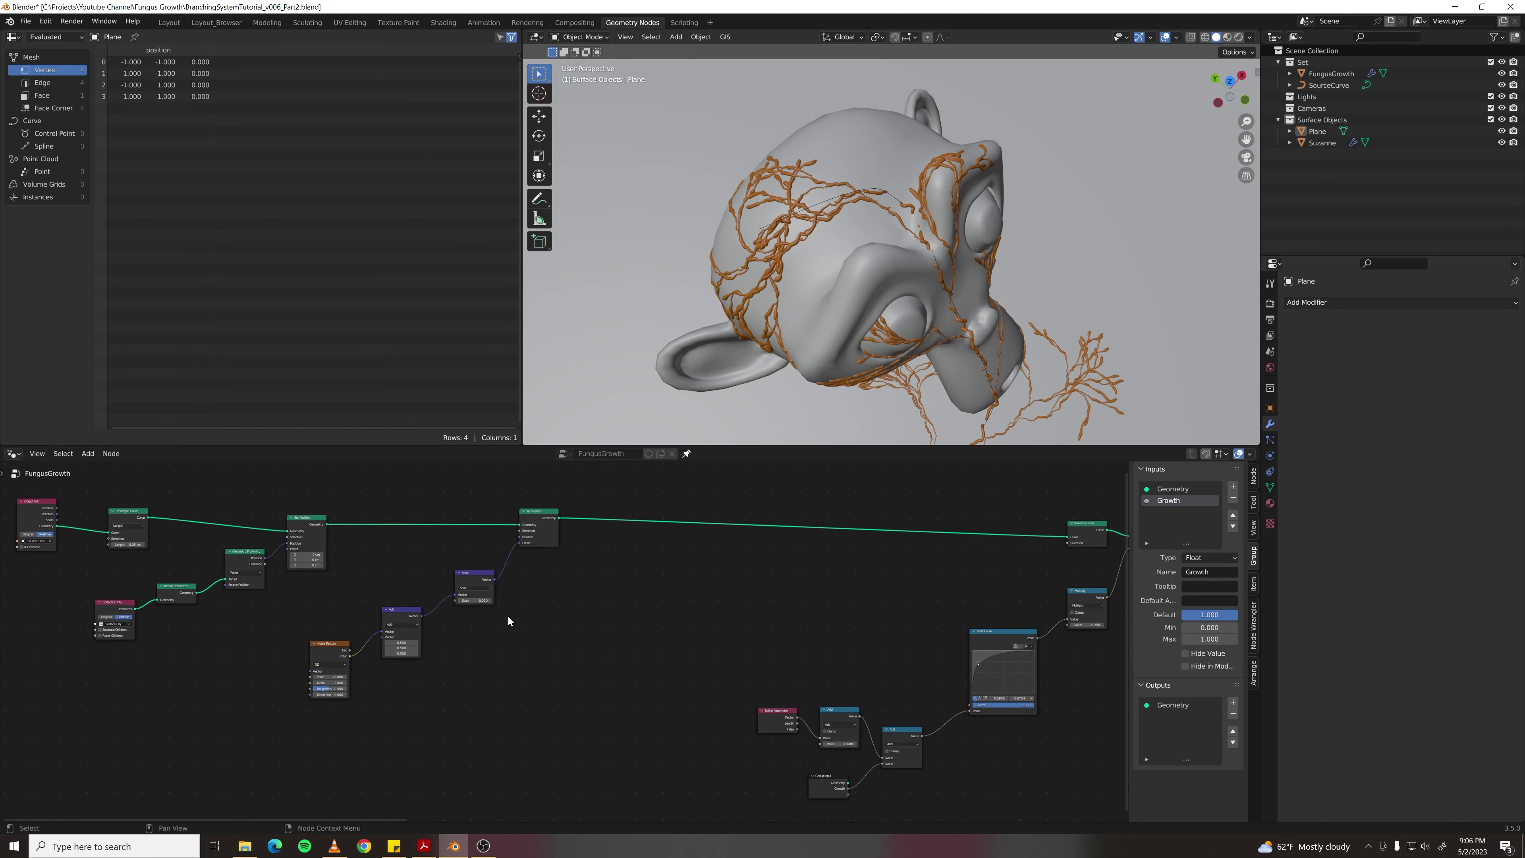
# - Duplicate the surface-snapping Set Position after the noise displacement and feed its Position from Geometry Proximity
pyautogui.moveTo(544, 636); pyautogui.dragTo(589, 635, button='middle')
pyautogui.moveTo(369, 482); pyautogui.dragTo(362, 524)
pyautogui.hotkey('shift', 'd')
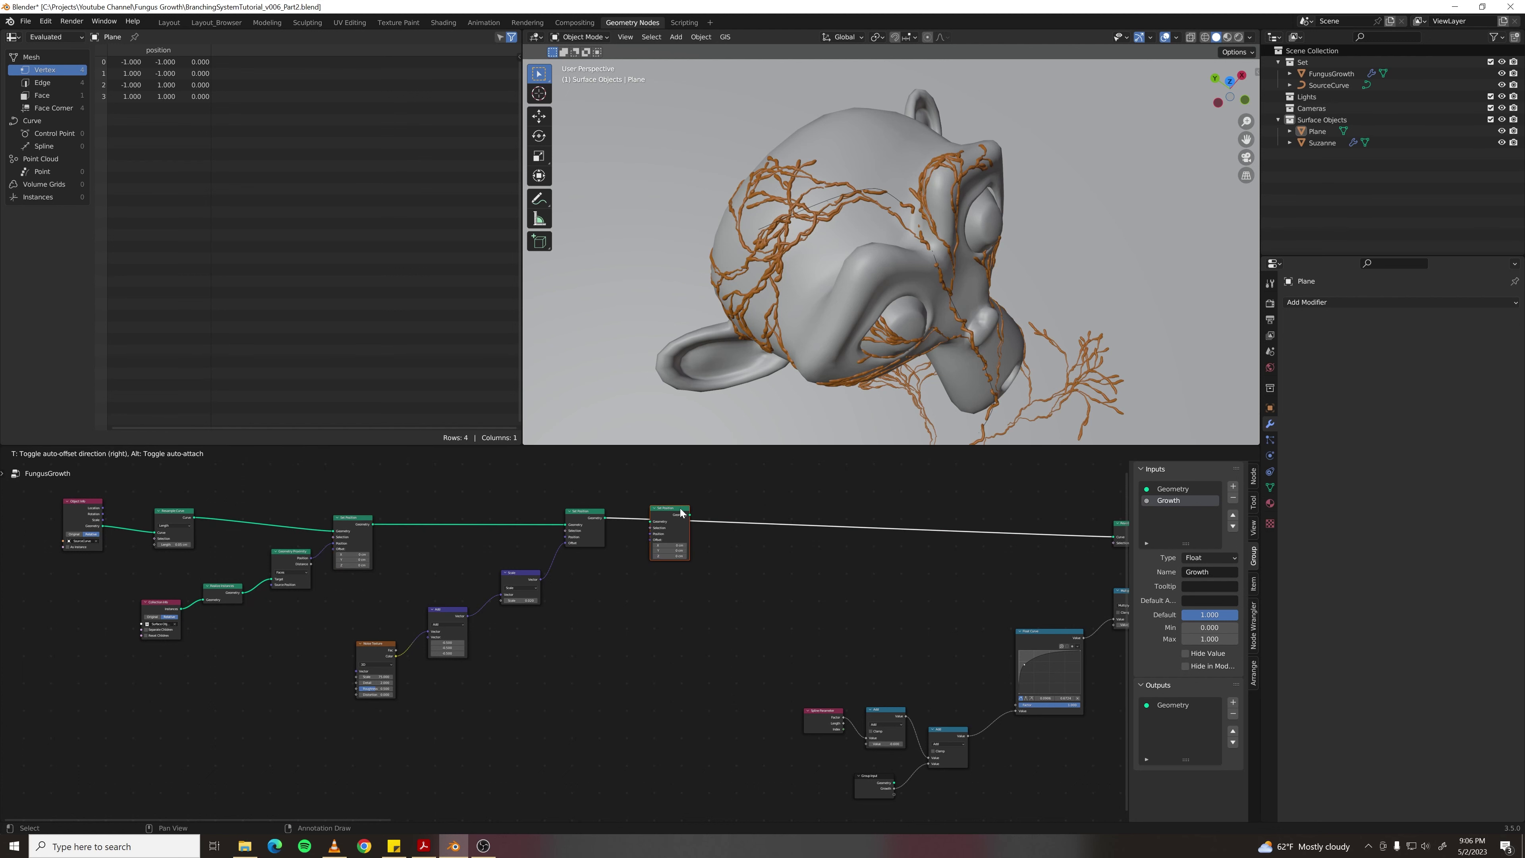
pyautogui.click(680, 515)
pyautogui.scroll(1, 288, 556)
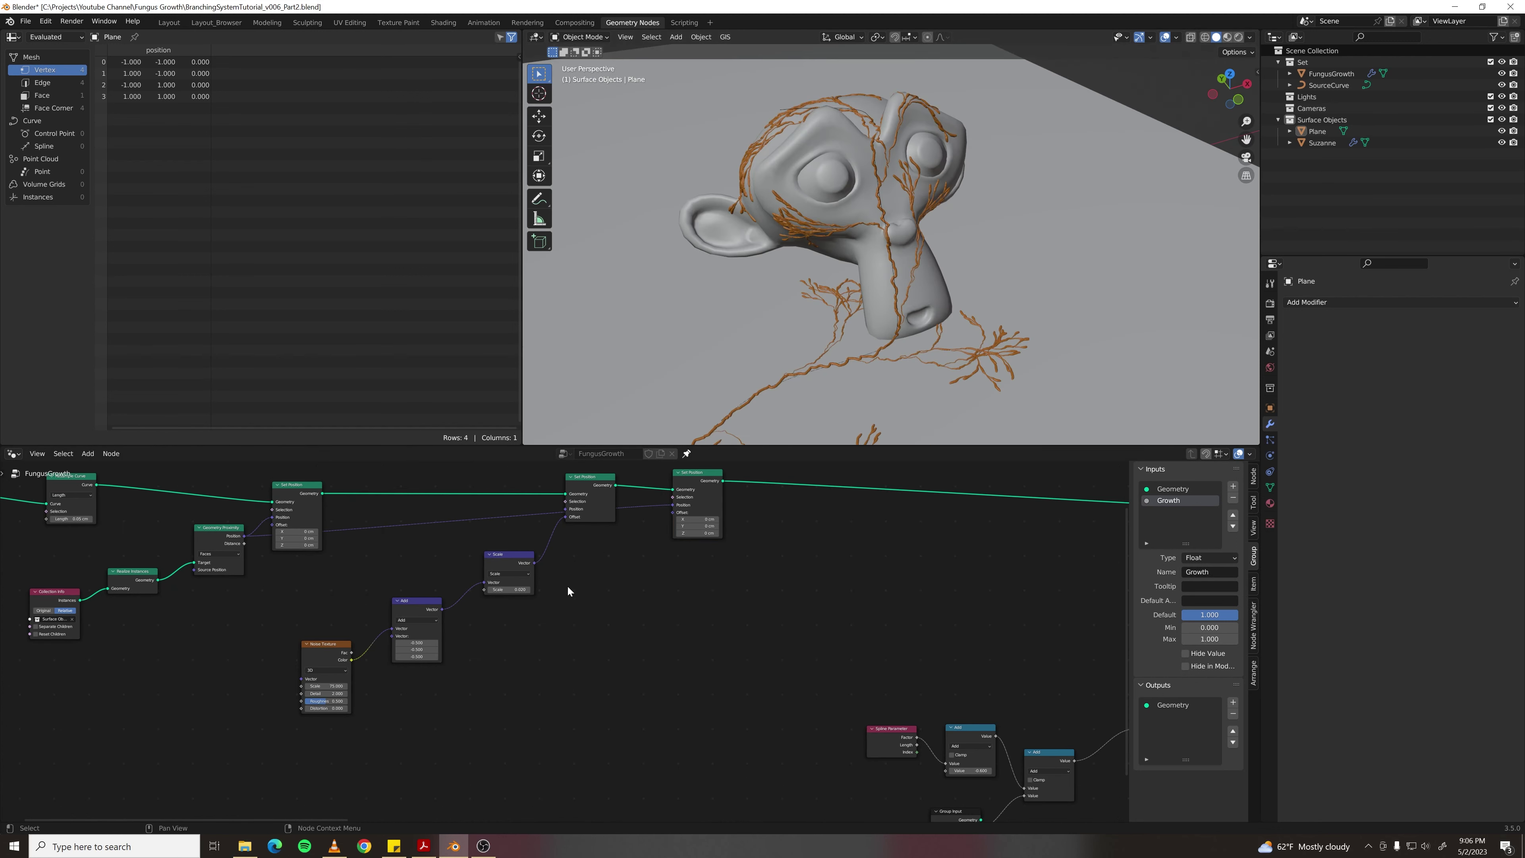
# - Set the main curve's Noise Texture scale to 50
pyautogui.scroll(2, 328, 693)
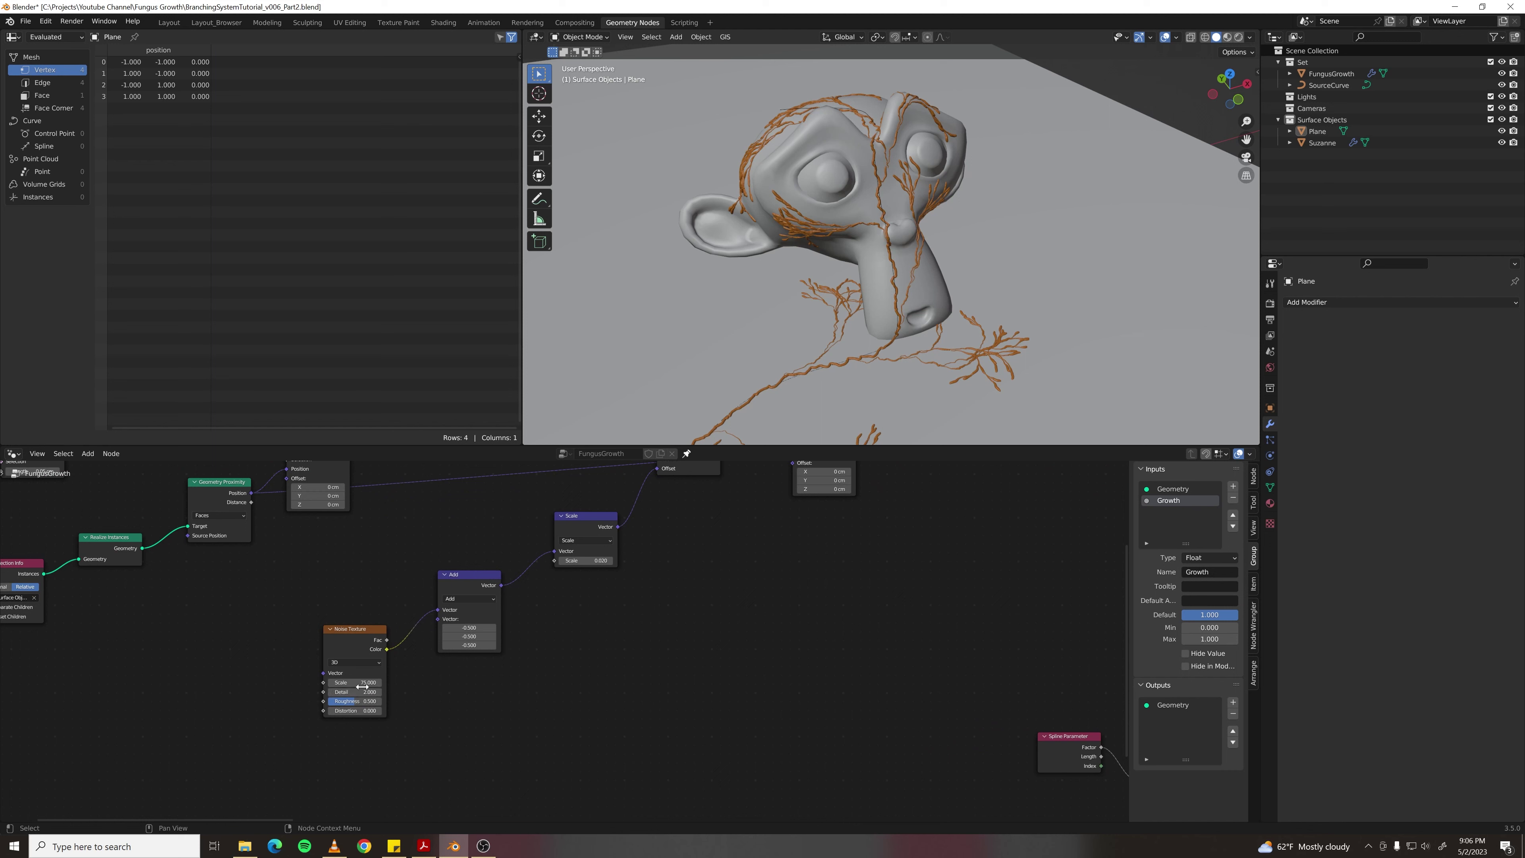
pyautogui.doubleClick(336, 683)
pyautogui.write('50')
pyautogui.press('Return')
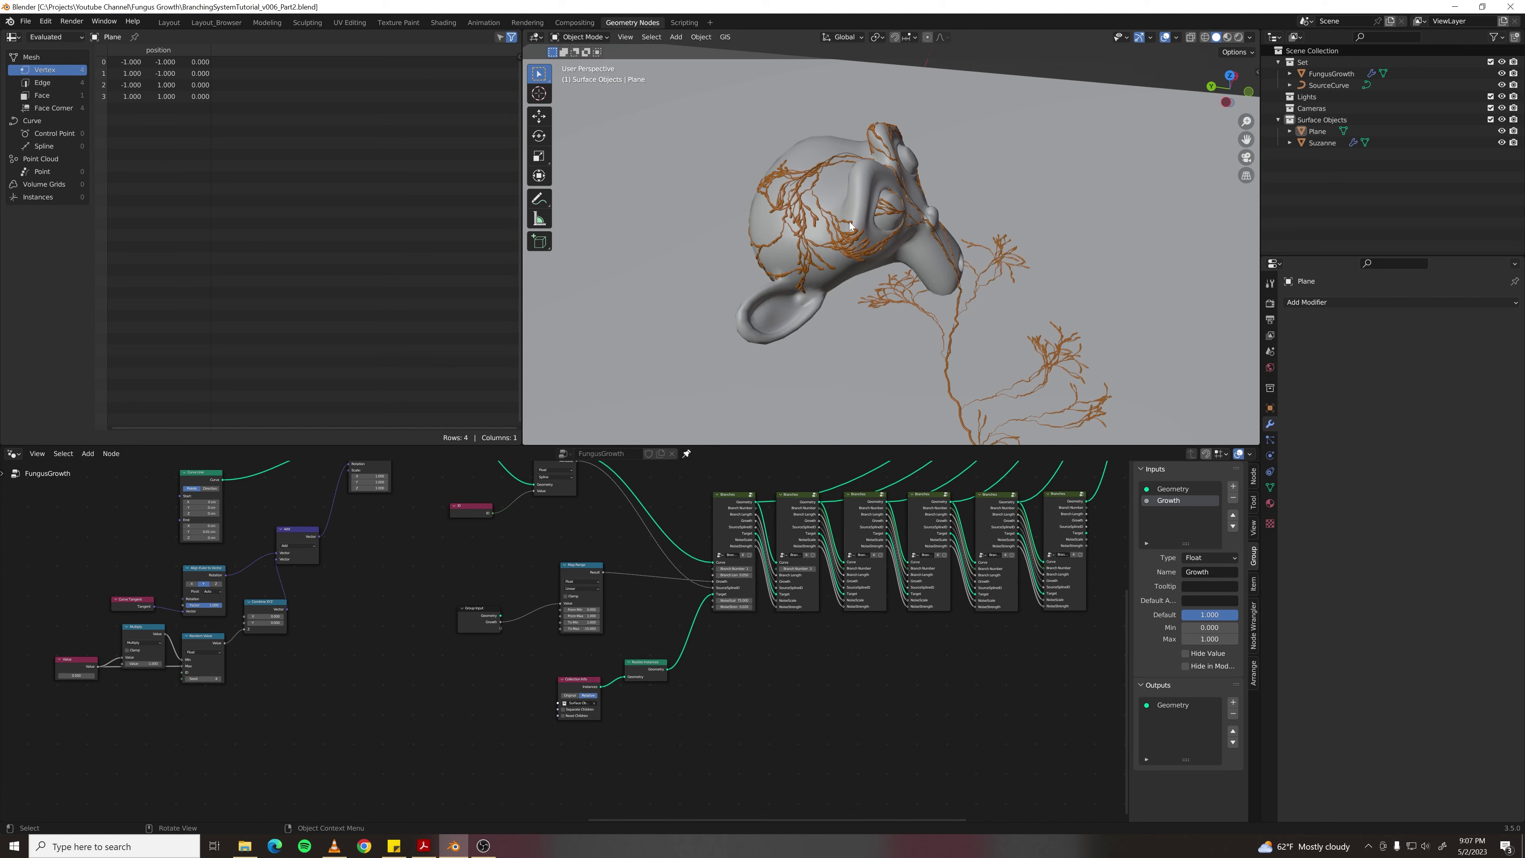
# - Increase the Branch Number on the second Branches node and inspect the growth over the monkey head
pyautogui.scroll(2, 850, 221)
pyautogui.moveTo(850, 221)
pyautogui.keyDown('shift'); pyautogui.mouseDown(button='middle')
pyautogui.moveTo(875, 277)
pyautogui.moveTo(846, 264)
pyautogui.moveTo(853, 244)
pyautogui.moveTo(862, 329)
pyautogui.moveTo(875, 205)
pyautogui.mouseUp(button='middle'); pyautogui.keyUp('shift')
pyautogui.scroll(2, 875, 205)
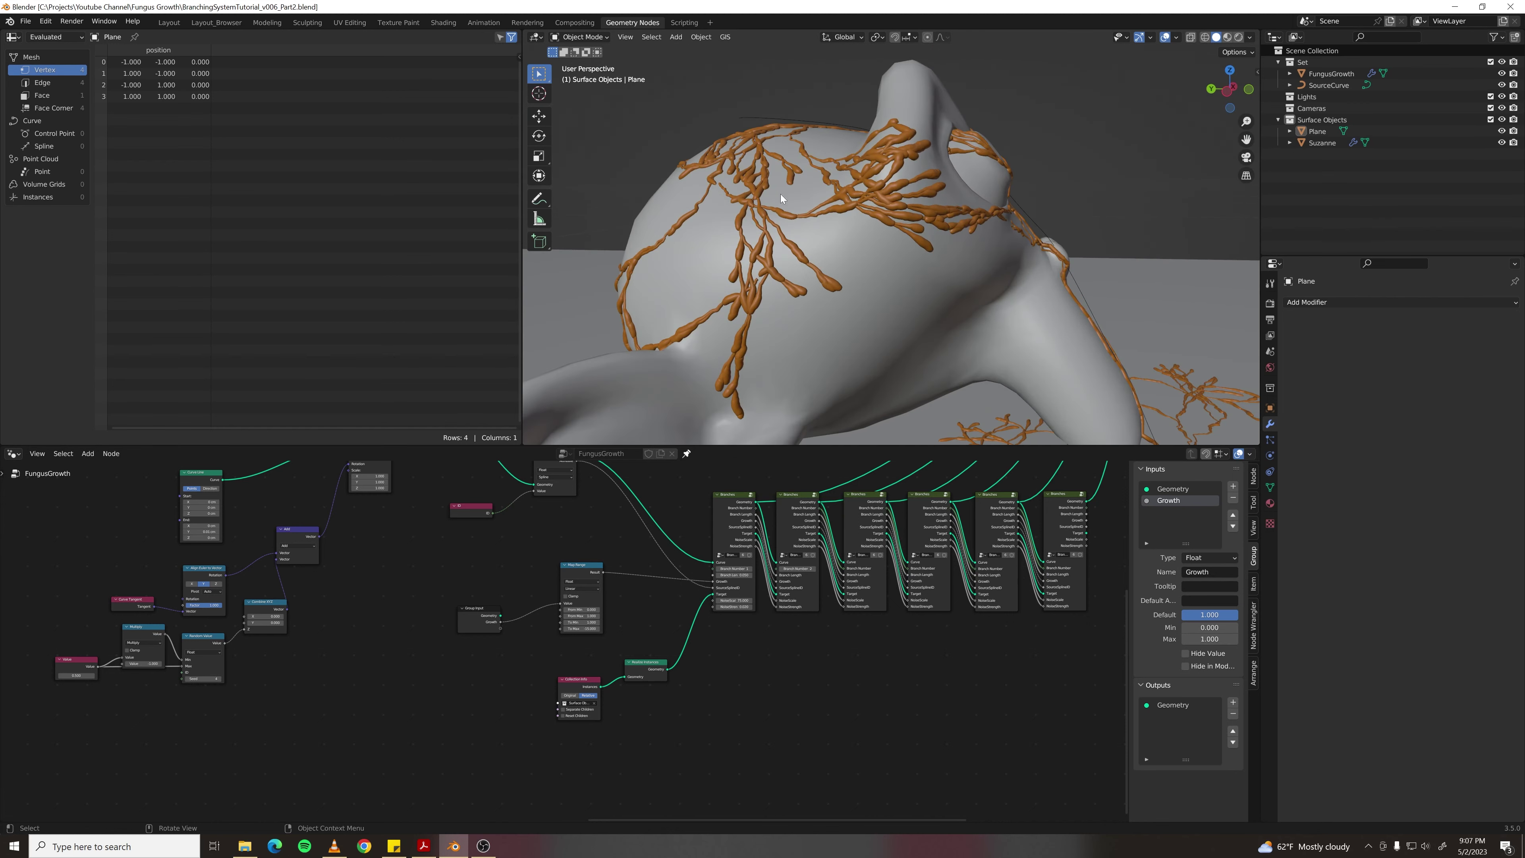
pyautogui.moveTo(822, 661); pyautogui.dragTo(767, 690, button='middle')
pyautogui.scroll(3, 762, 673)
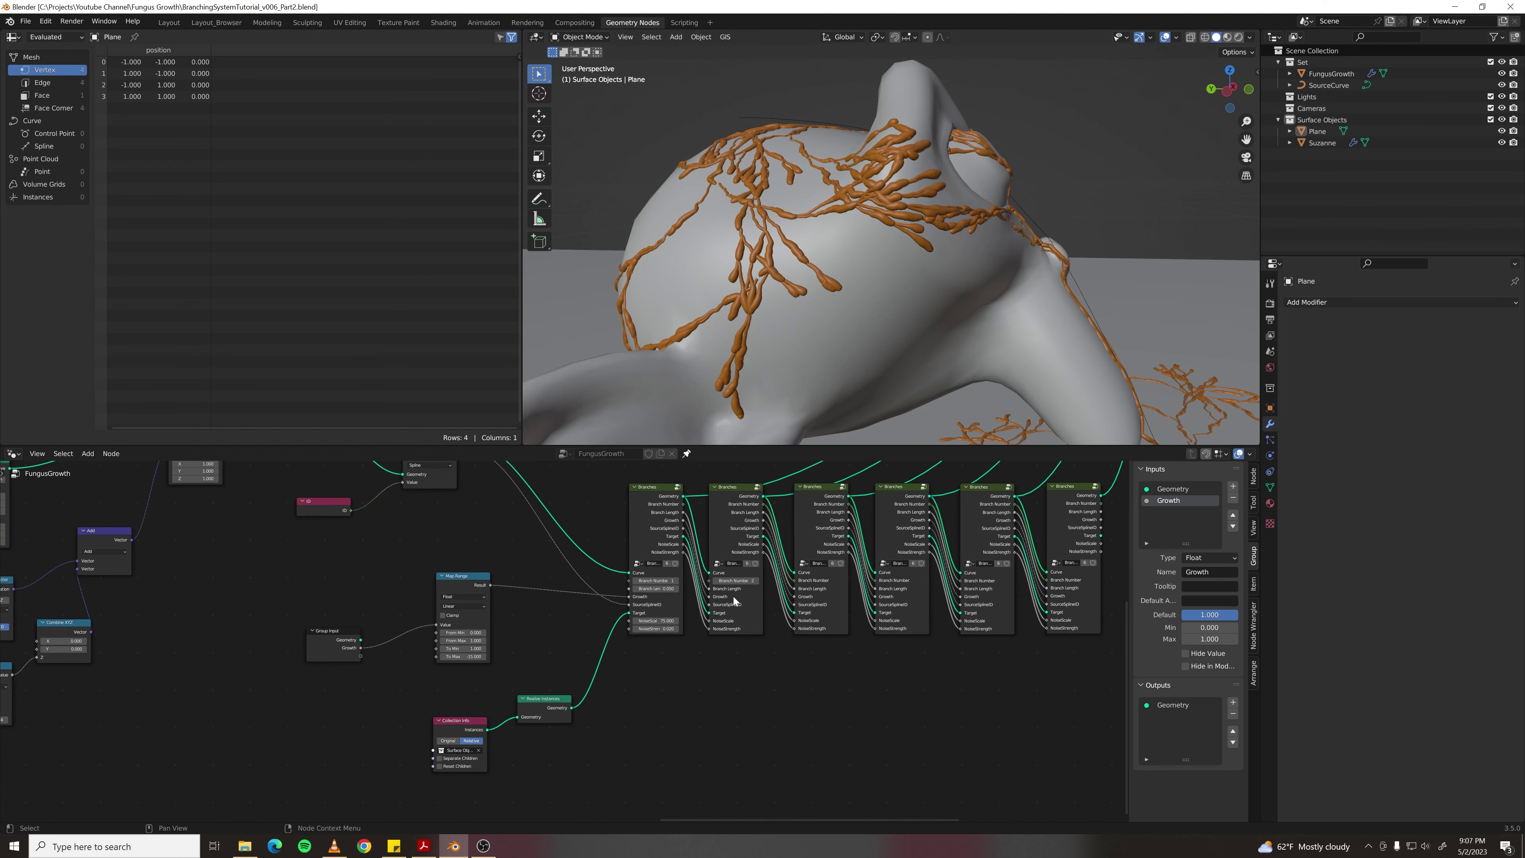
pyautogui.click(756, 580)
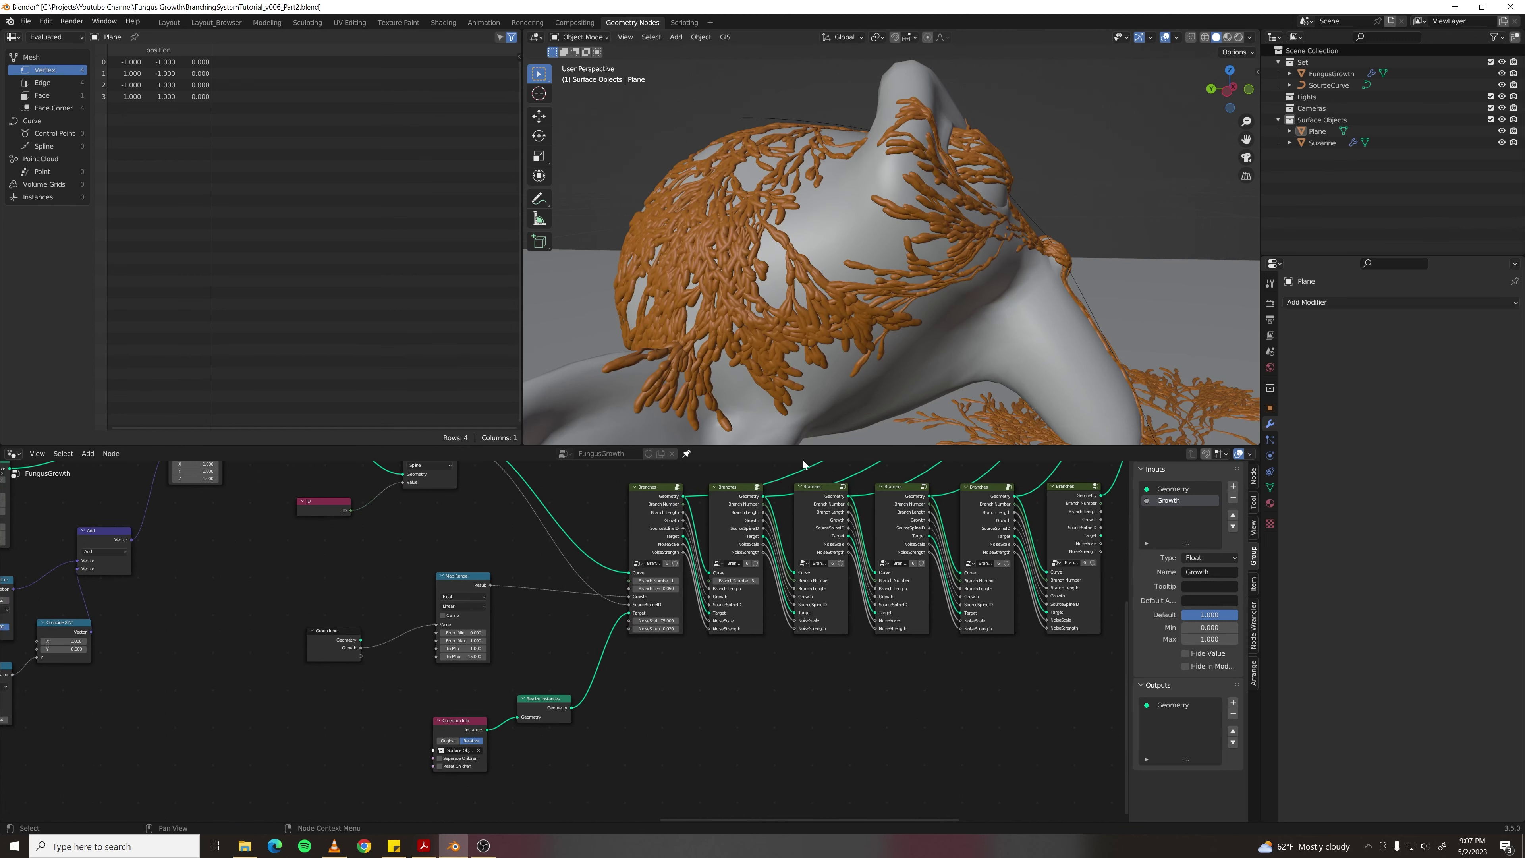
pyautogui.scroll(-5, 838, 280)
pyautogui.moveTo(837, 280); pyautogui.dragTo(969, 276, button='middle')
pyautogui.scroll(5, 887, 284)
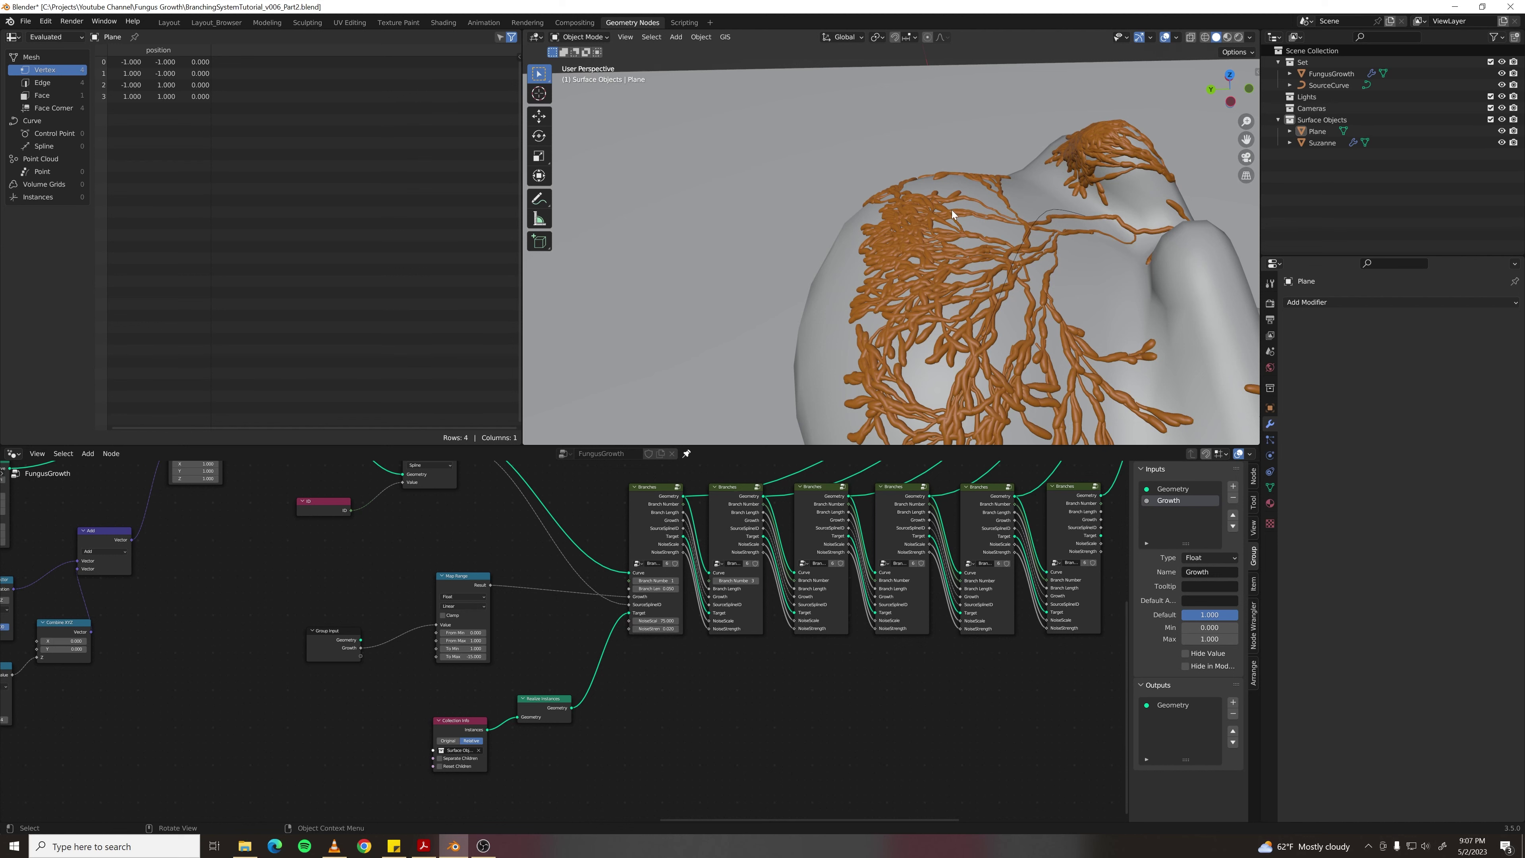
# - Inside the first Branches group, add a second Set Curve Radius node fed by the final Set Curve Radius output
pyautogui.click(652, 508)
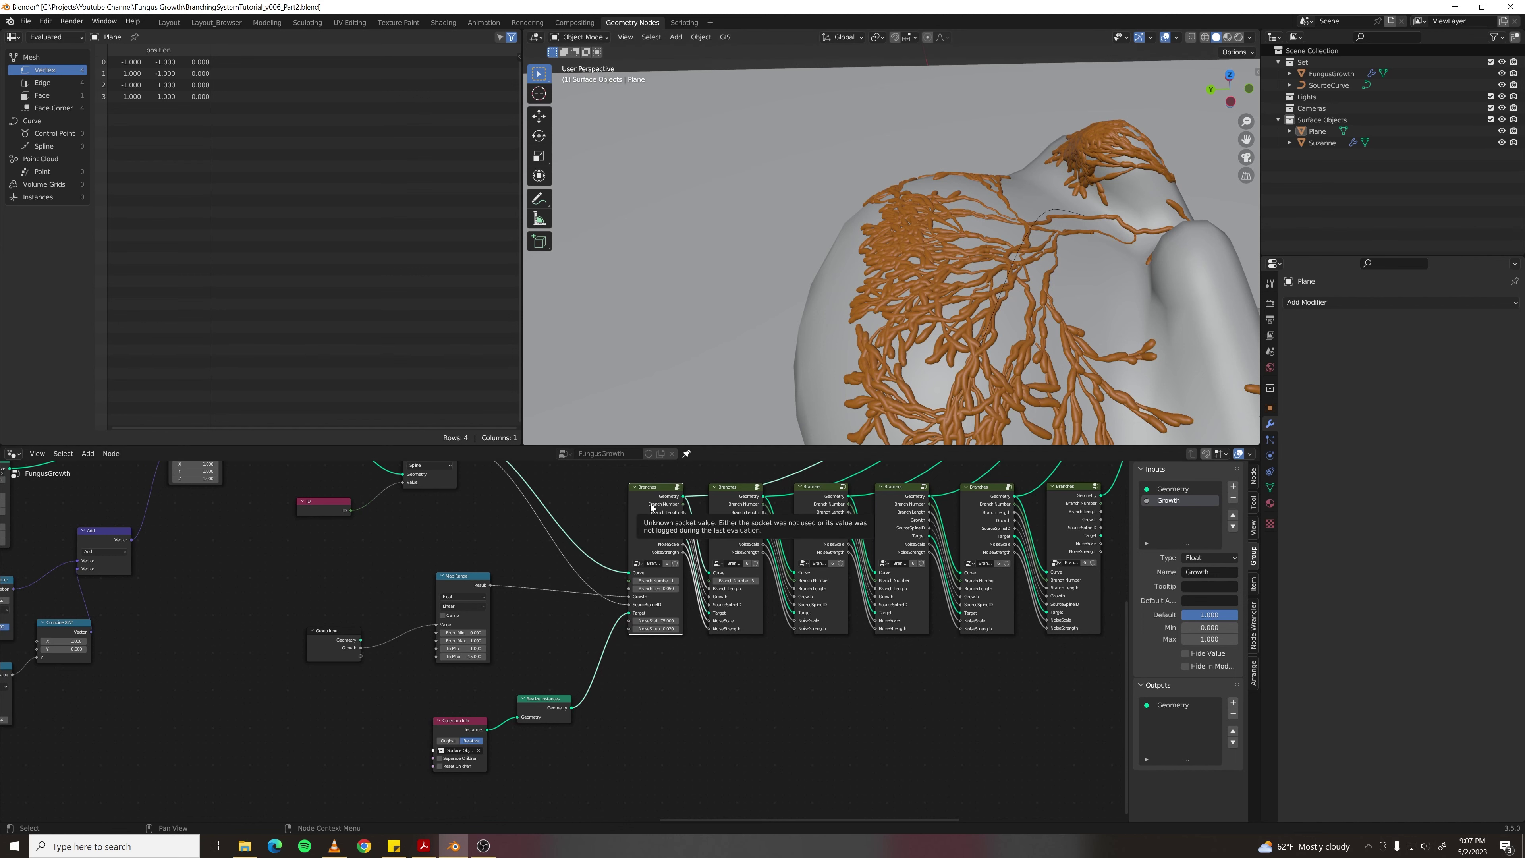
pyautogui.press('Tab')
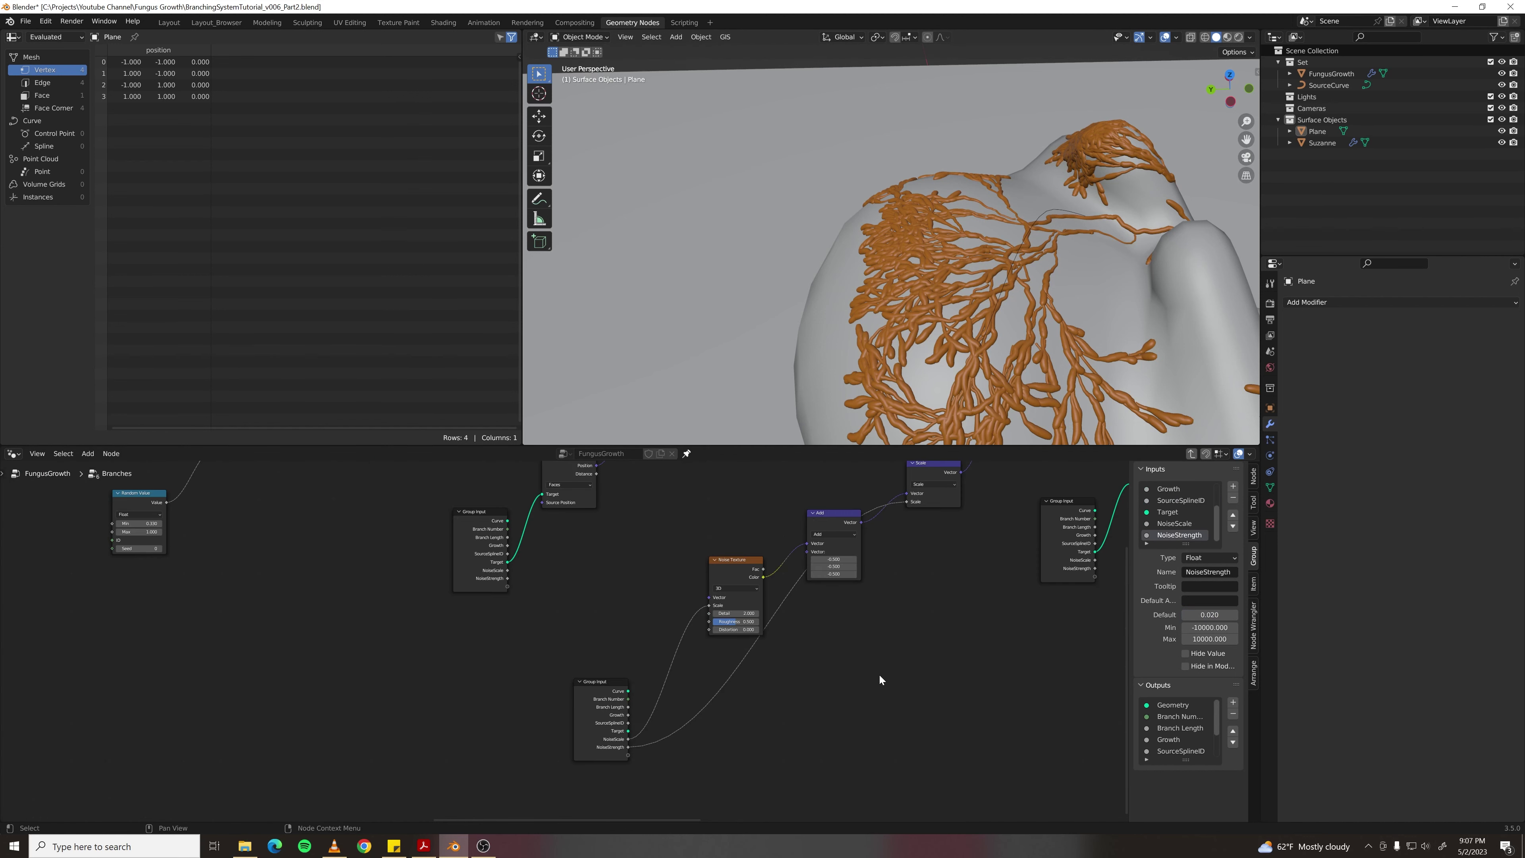
pyautogui.scroll(-7, 880, 680)
pyautogui.moveTo(837, 659); pyautogui.dragTo(174, 655, button='middle')
pyautogui.scroll(-5, 885, 620)
pyautogui.moveTo(828, 619); pyautogui.dragTo(613, 589, button='middle')
pyautogui.scroll(6, 392, 593)
pyautogui.scroll(2, 392, 593)
pyautogui.scroll(1, 417, 511)
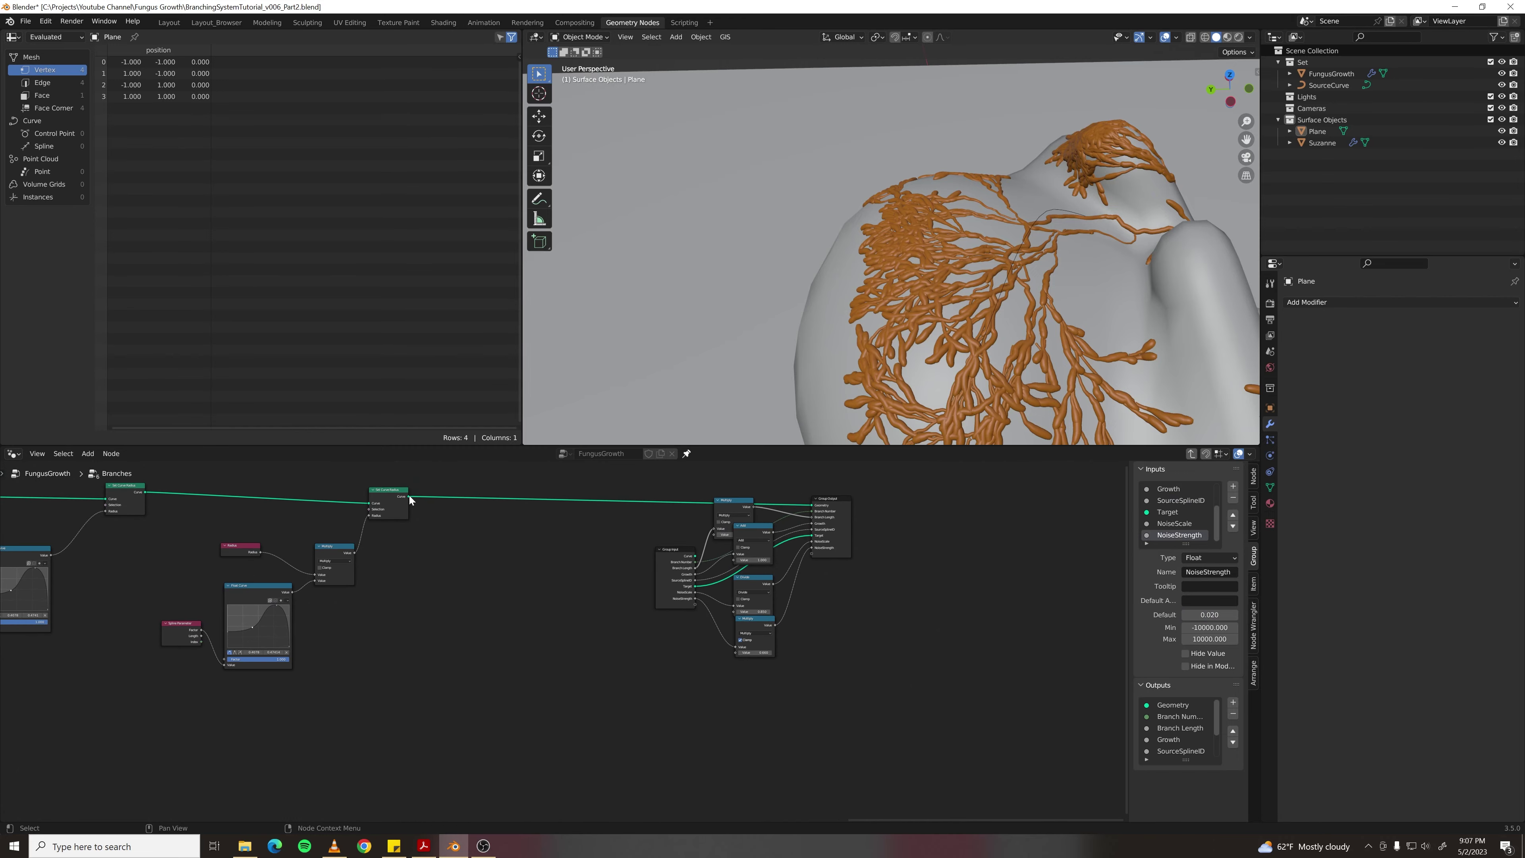
pyautogui.scroll(1, 409, 497)
pyautogui.moveTo(409, 496); pyautogui.dragTo(384, 500, button='middle')
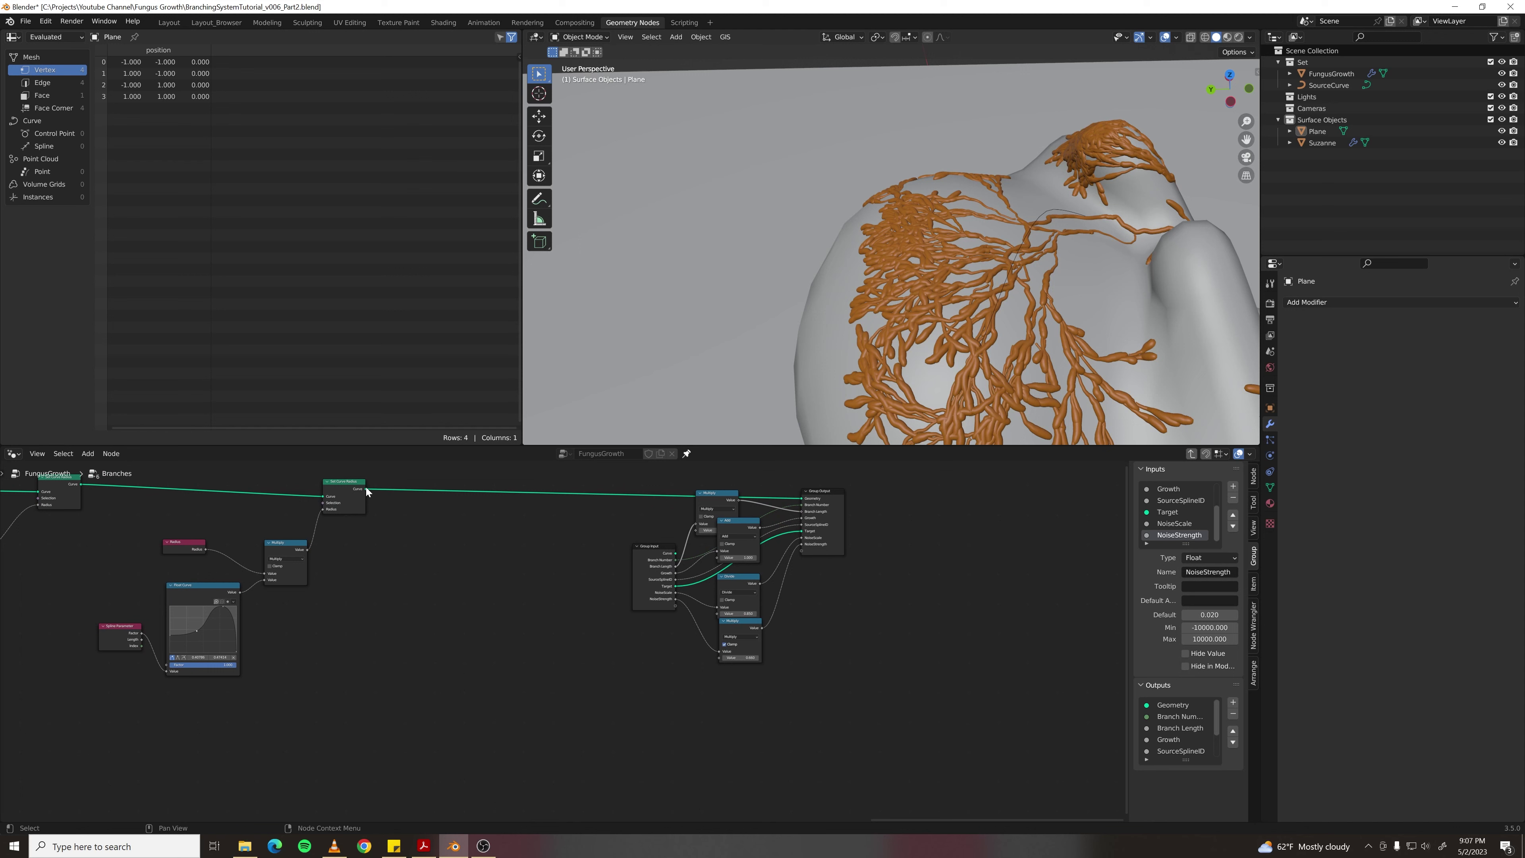
pyautogui.moveTo(367, 494); pyautogui.dragTo(529, 636)
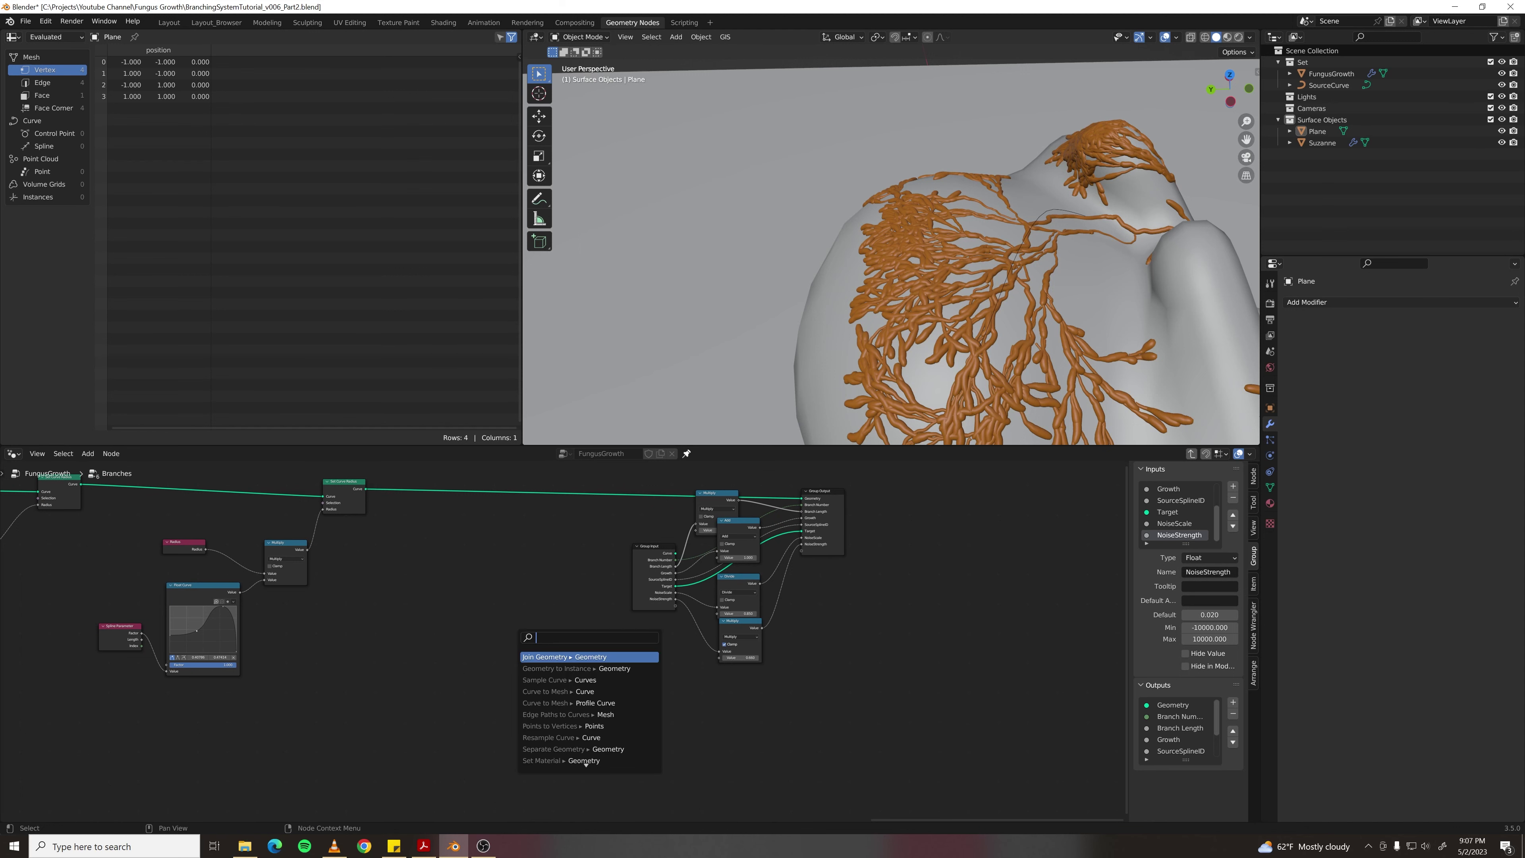
pyautogui.write('set curve ra')
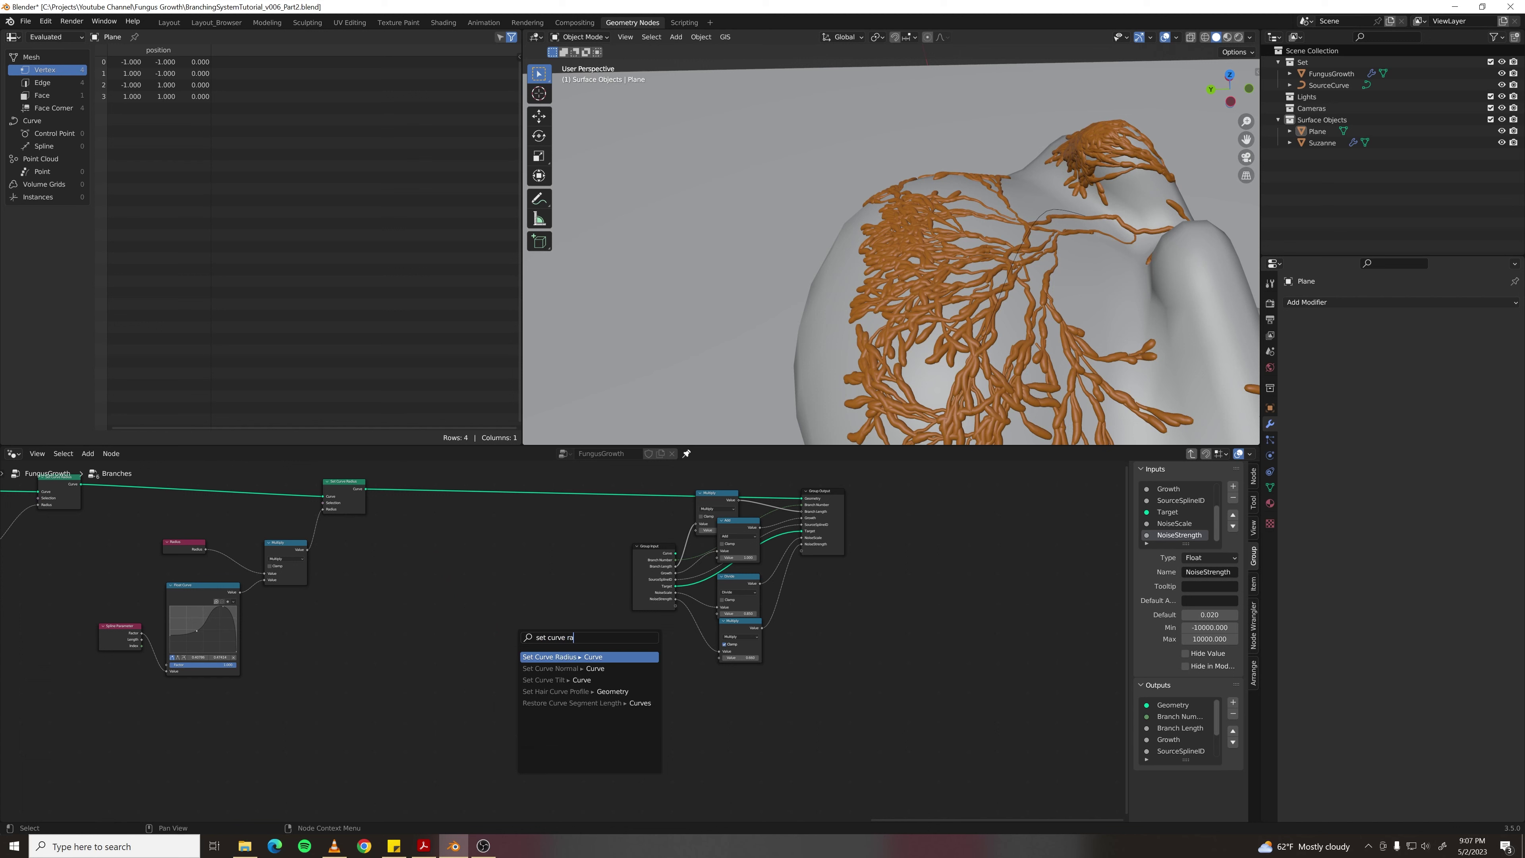
pyautogui.press('Return')
pyautogui.click(538, 653)
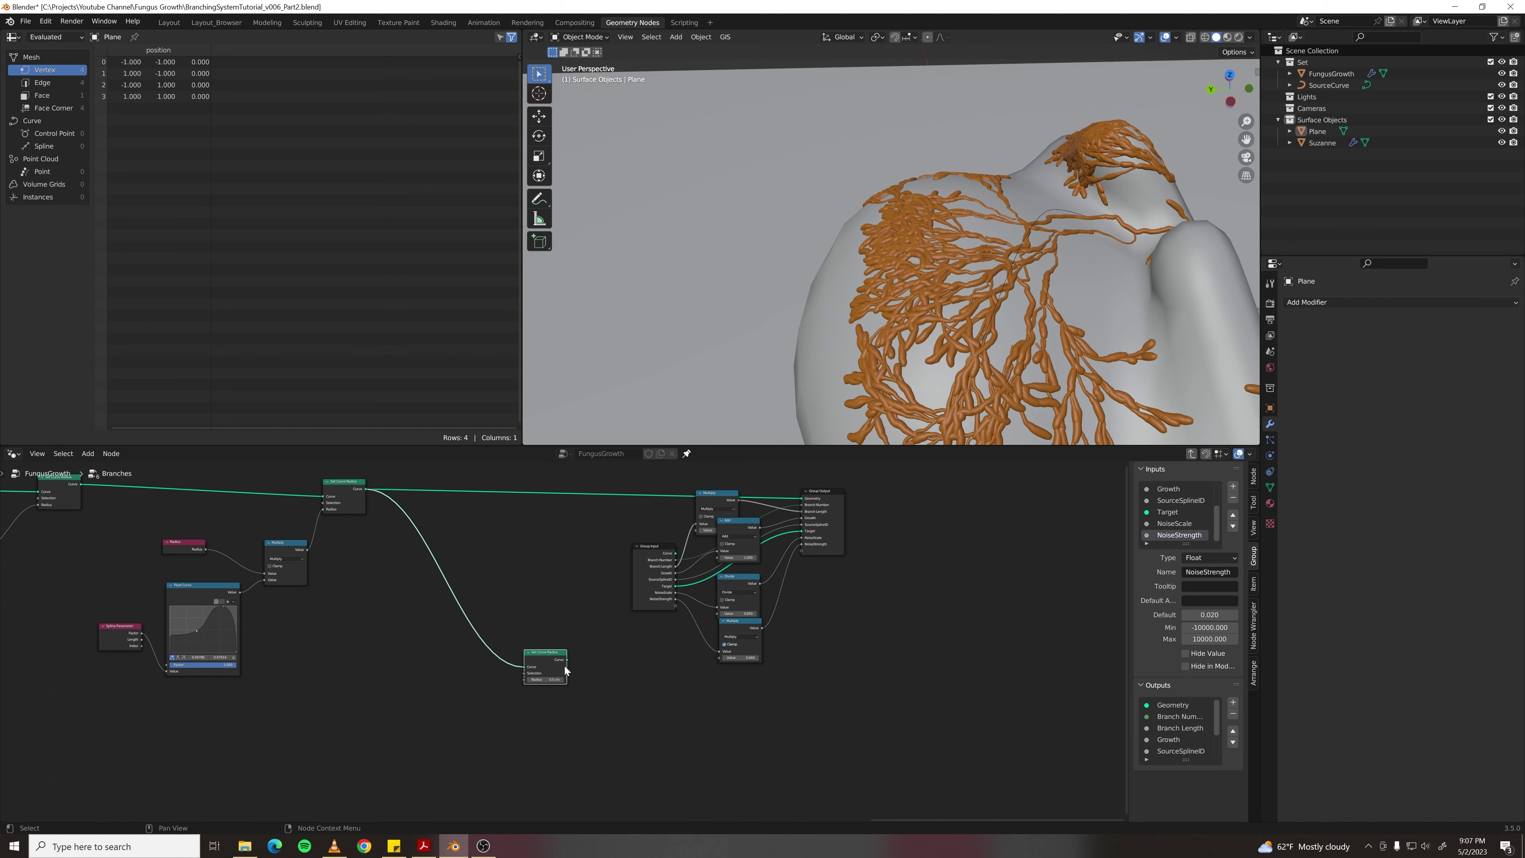
# - Reposition the new Set Curve Radius node and connect its Curve output to an added Curve to Mesh node
pyautogui.scroll(2, 576, 679)
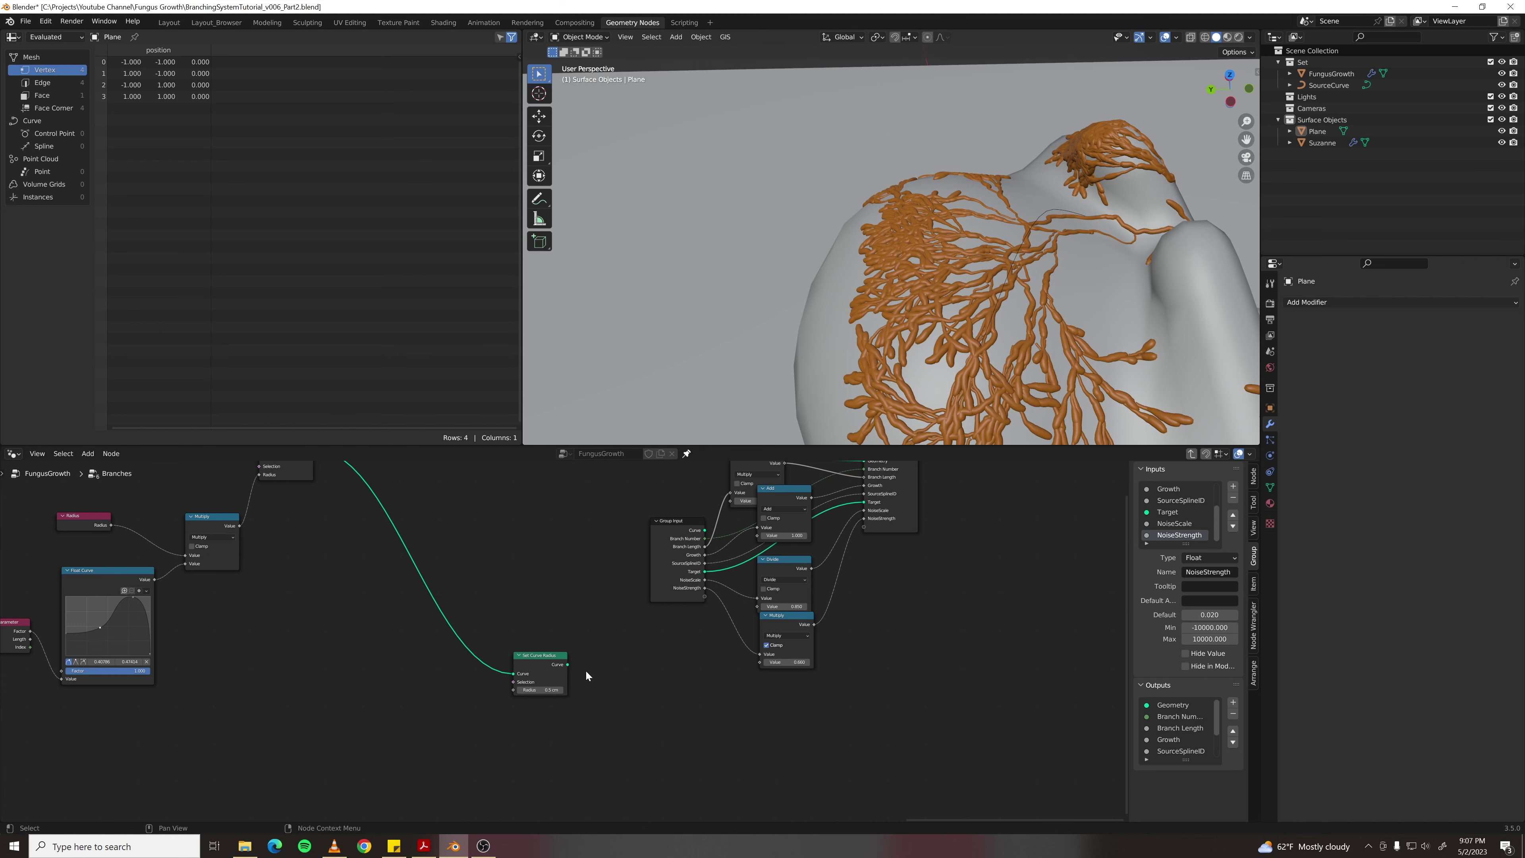
pyautogui.moveTo(589, 696); pyautogui.dragTo(582, 661, button='middle')
pyautogui.moveTo(545, 625); pyautogui.dragTo(538, 645)
pyautogui.moveTo(554, 649); pyautogui.dragTo(624, 673)
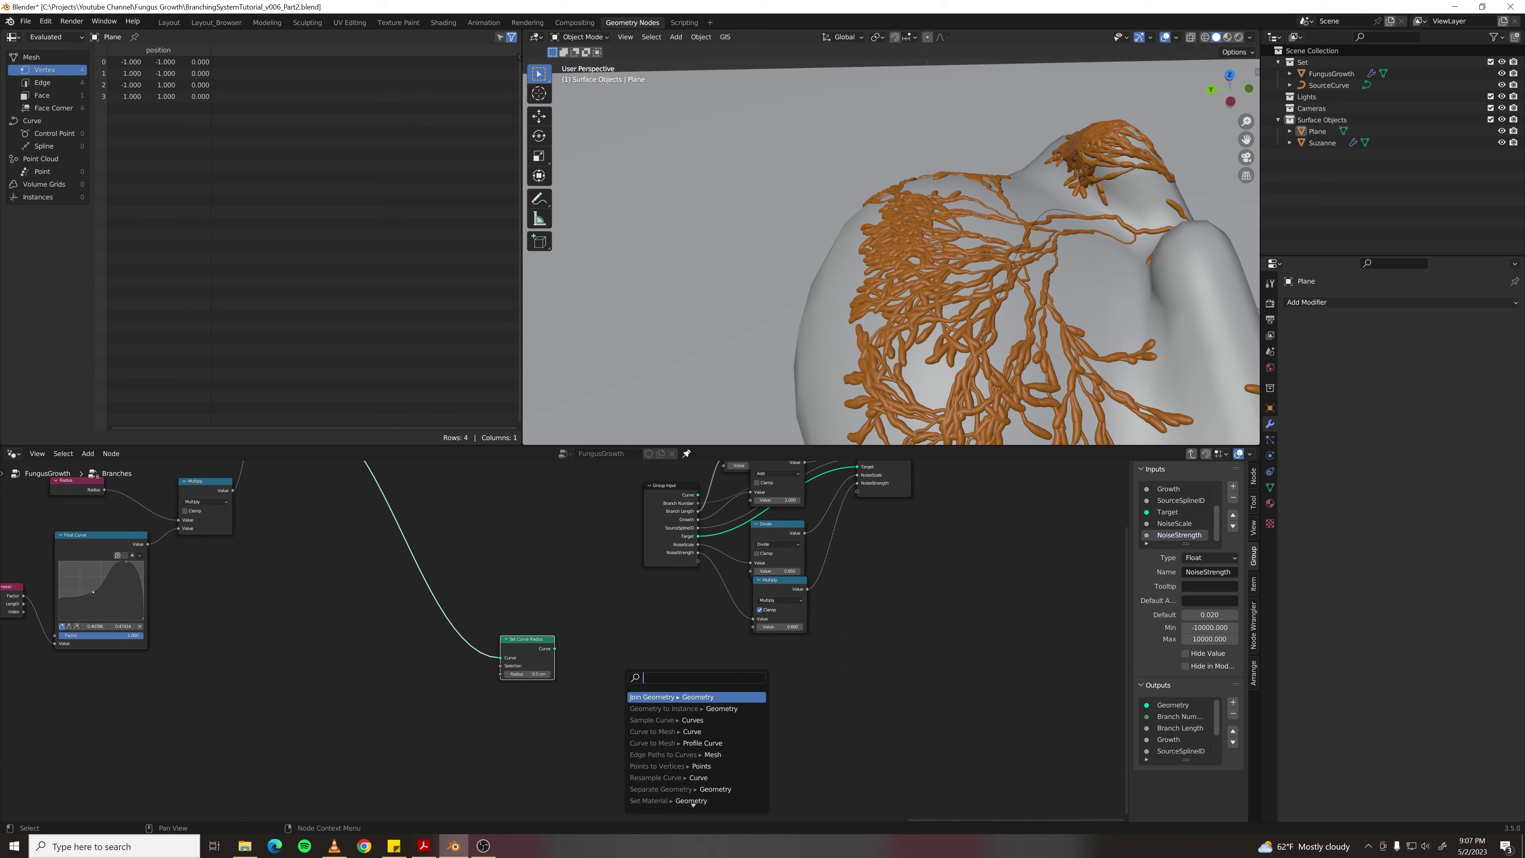
pyautogui.write('curve to me')
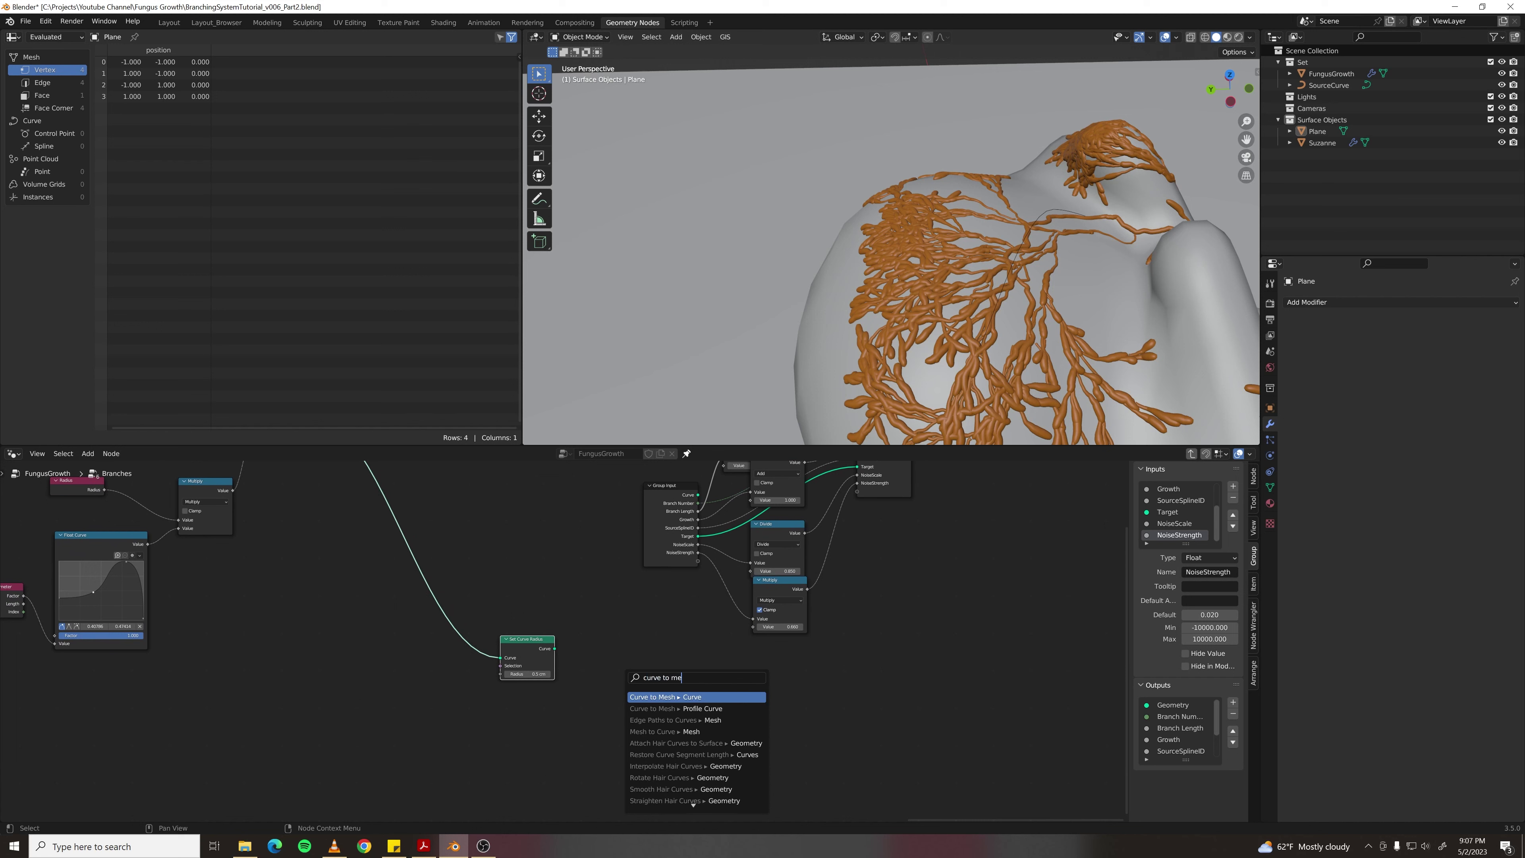
pyautogui.press('Return')
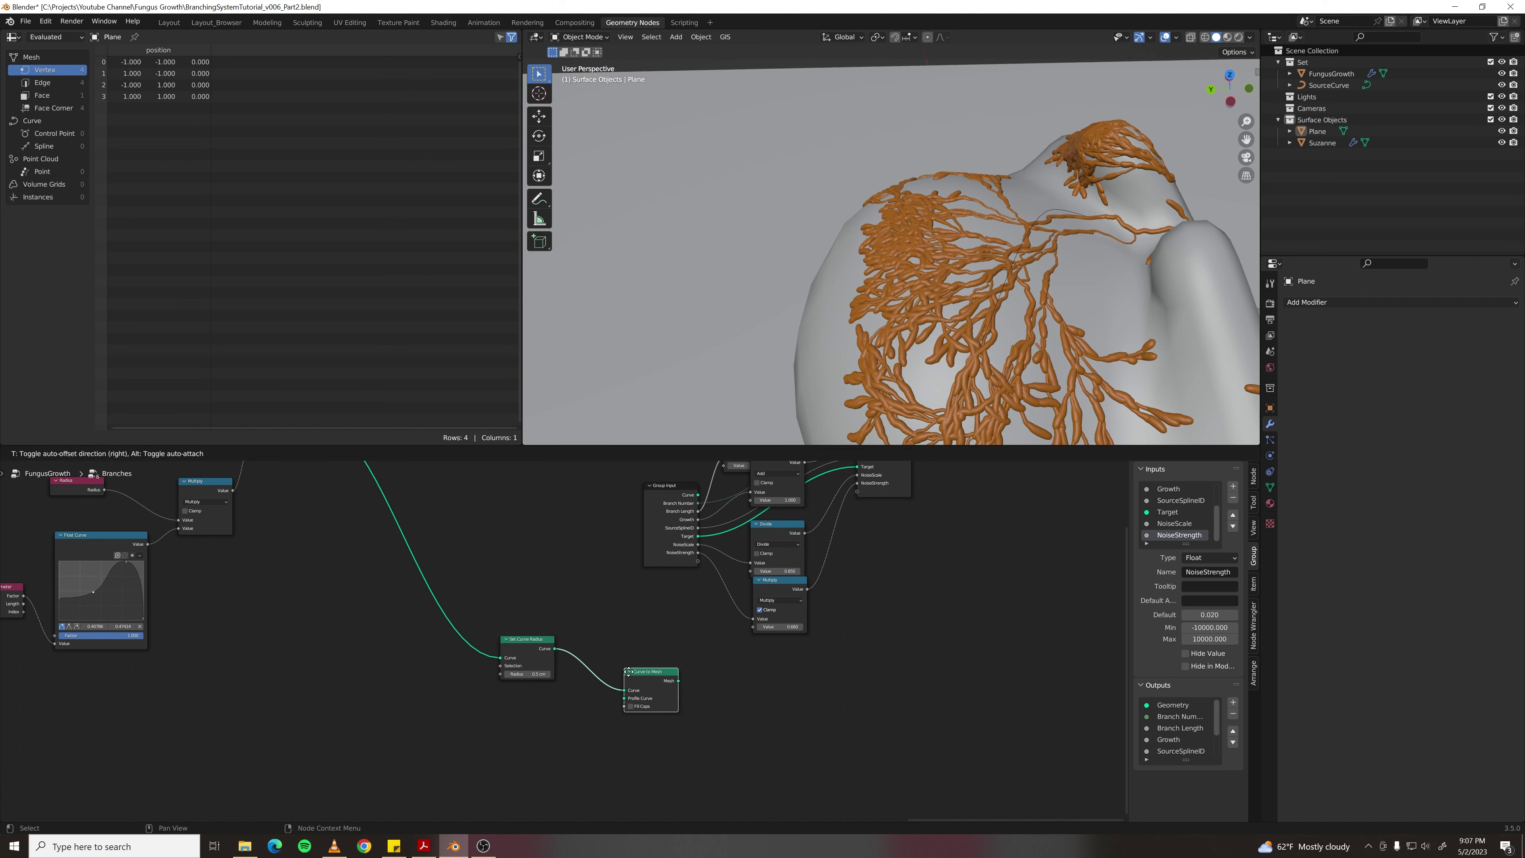
# - Add a Curve Circle as the Curve to Mesh node's profile curve, with its resolution set to 8
pyautogui.moveTo(608, 715); pyautogui.dragTo(424, 694)
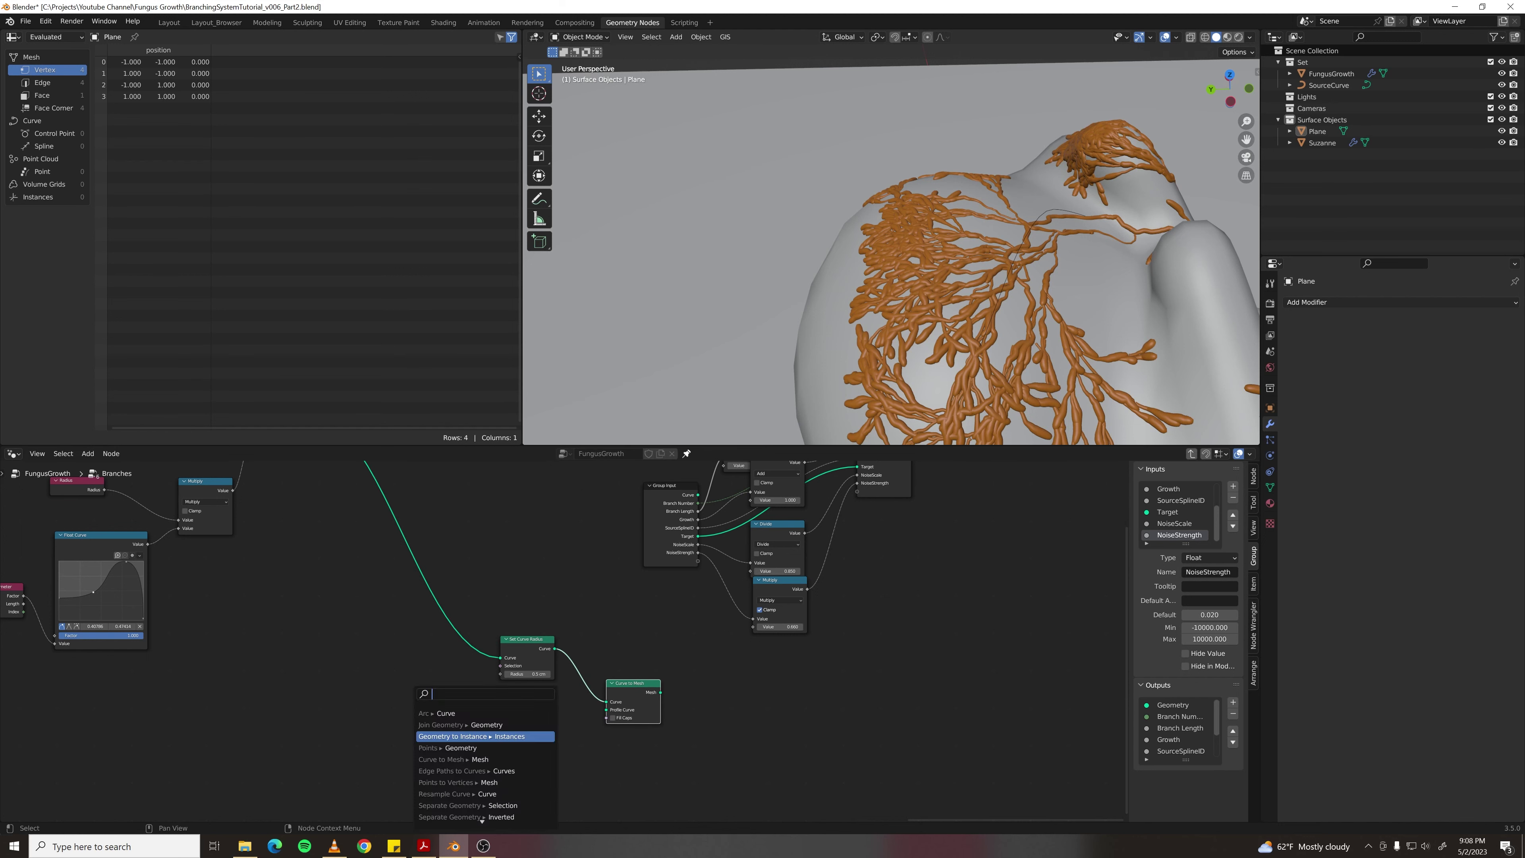
pyautogui.write('curve cir')
pyautogui.press('Return')
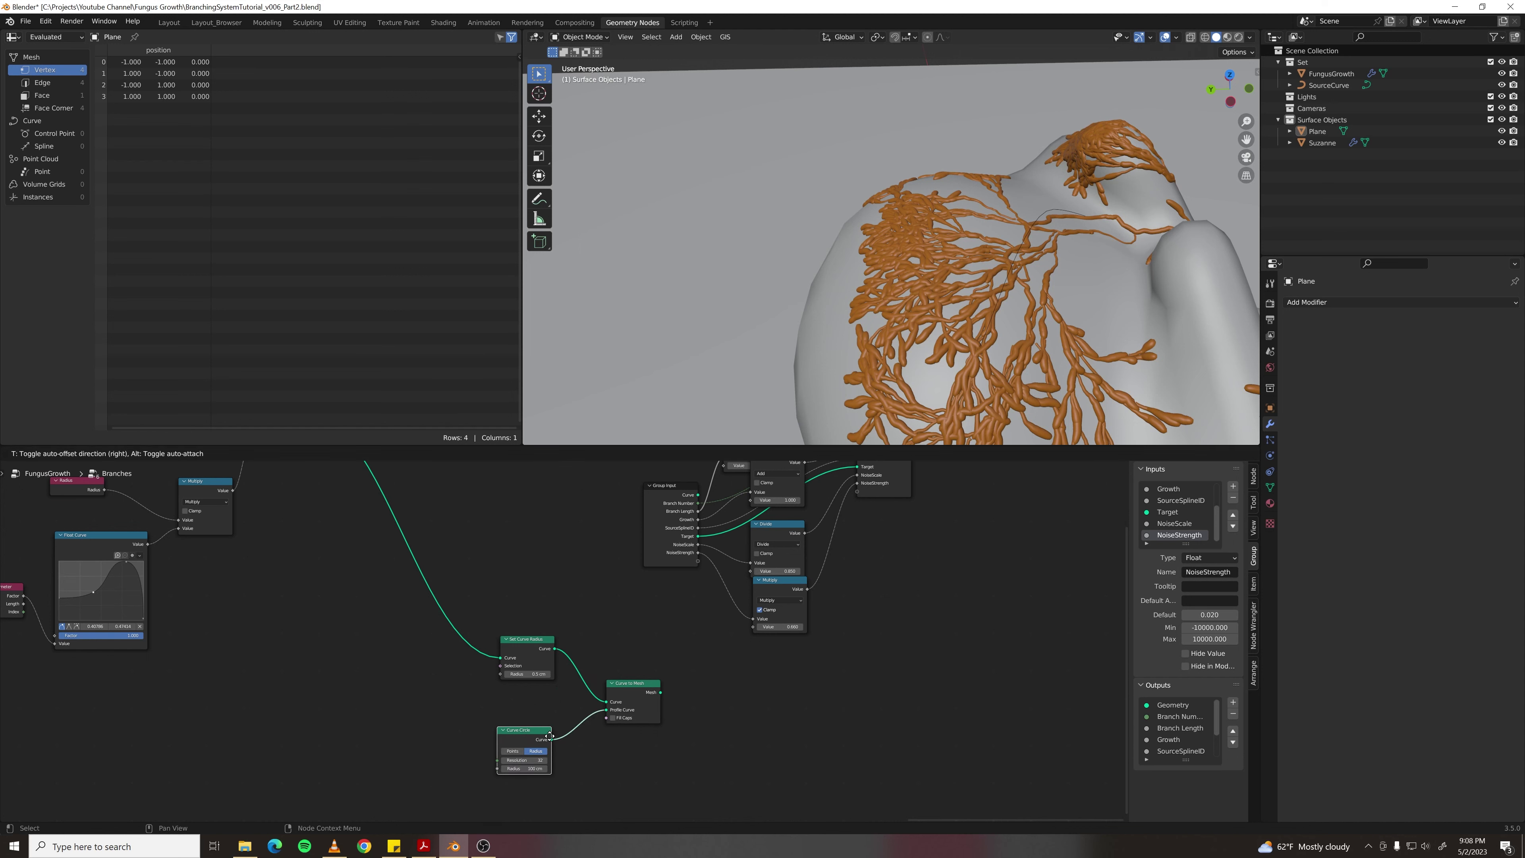
pyautogui.click(549, 736)
pyautogui.click(522, 759)
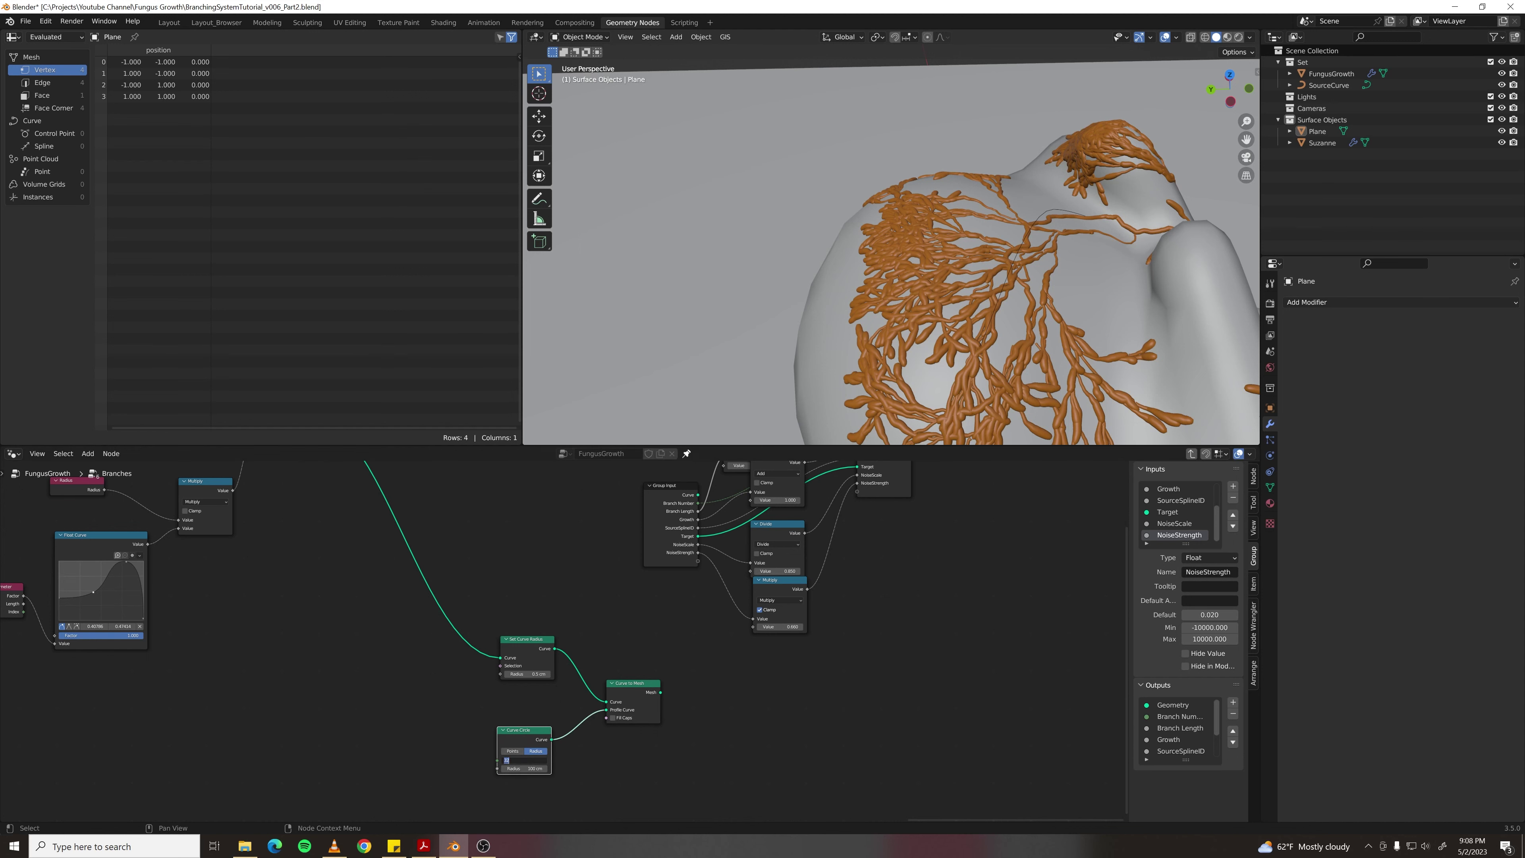
pyautogui.press('Return')
# - Spread out the Group Output, its Group Input and the math nodes to make room around the Target link
pyautogui.moveTo(620, 753); pyautogui.dragTo(508, 775, button='middle')
pyautogui.scroll(-1, 663, 700)
pyautogui.scroll(-1, 663, 700)
pyautogui.moveTo(634, 700); pyautogui.dragTo(554, 716, button='middle')
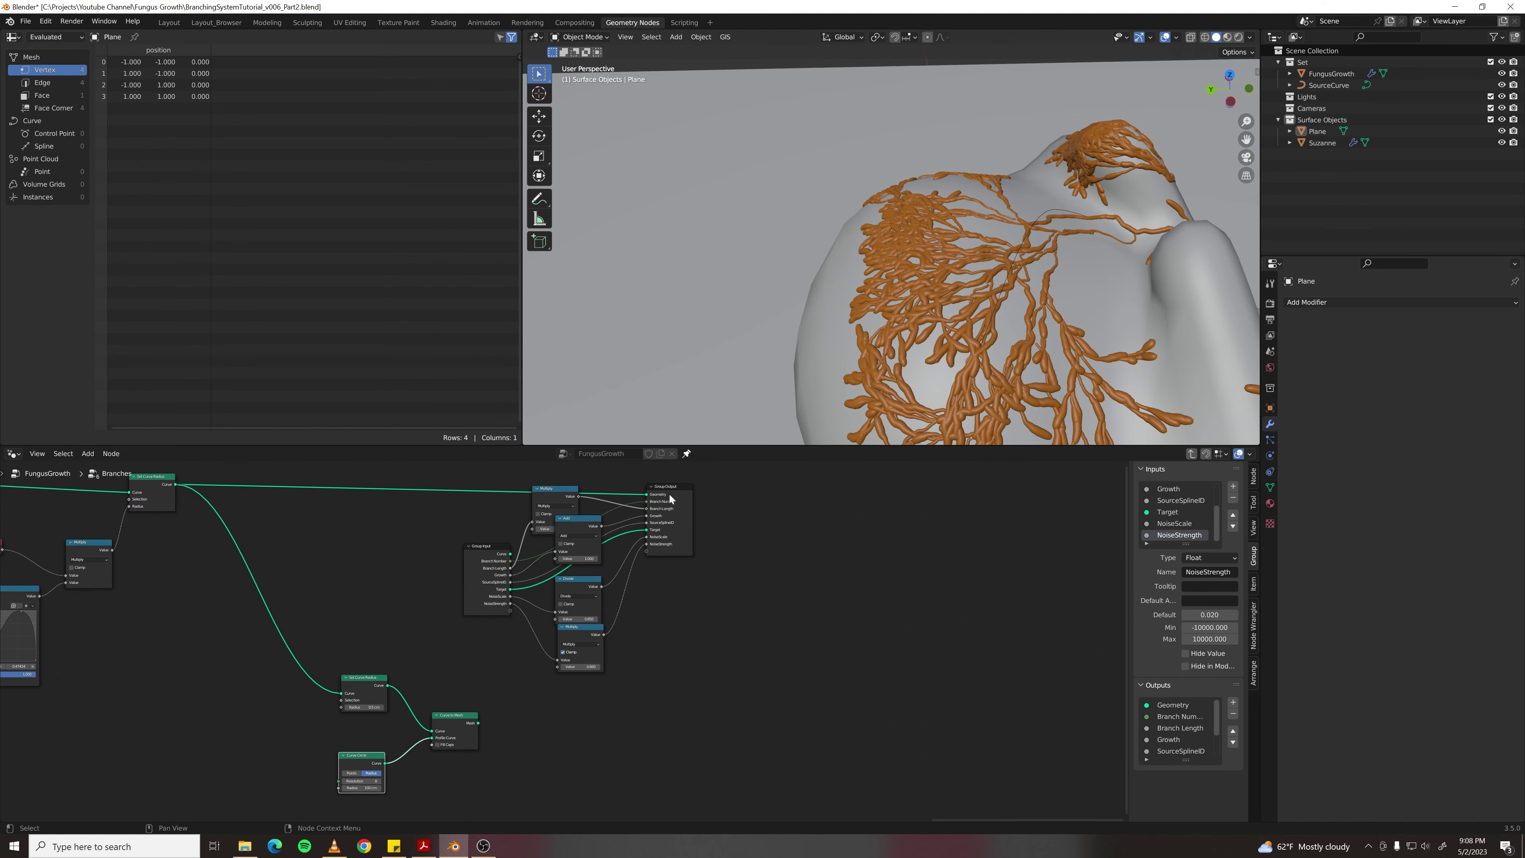
pyautogui.moveTo(671, 499); pyautogui.dragTo(724, 587)
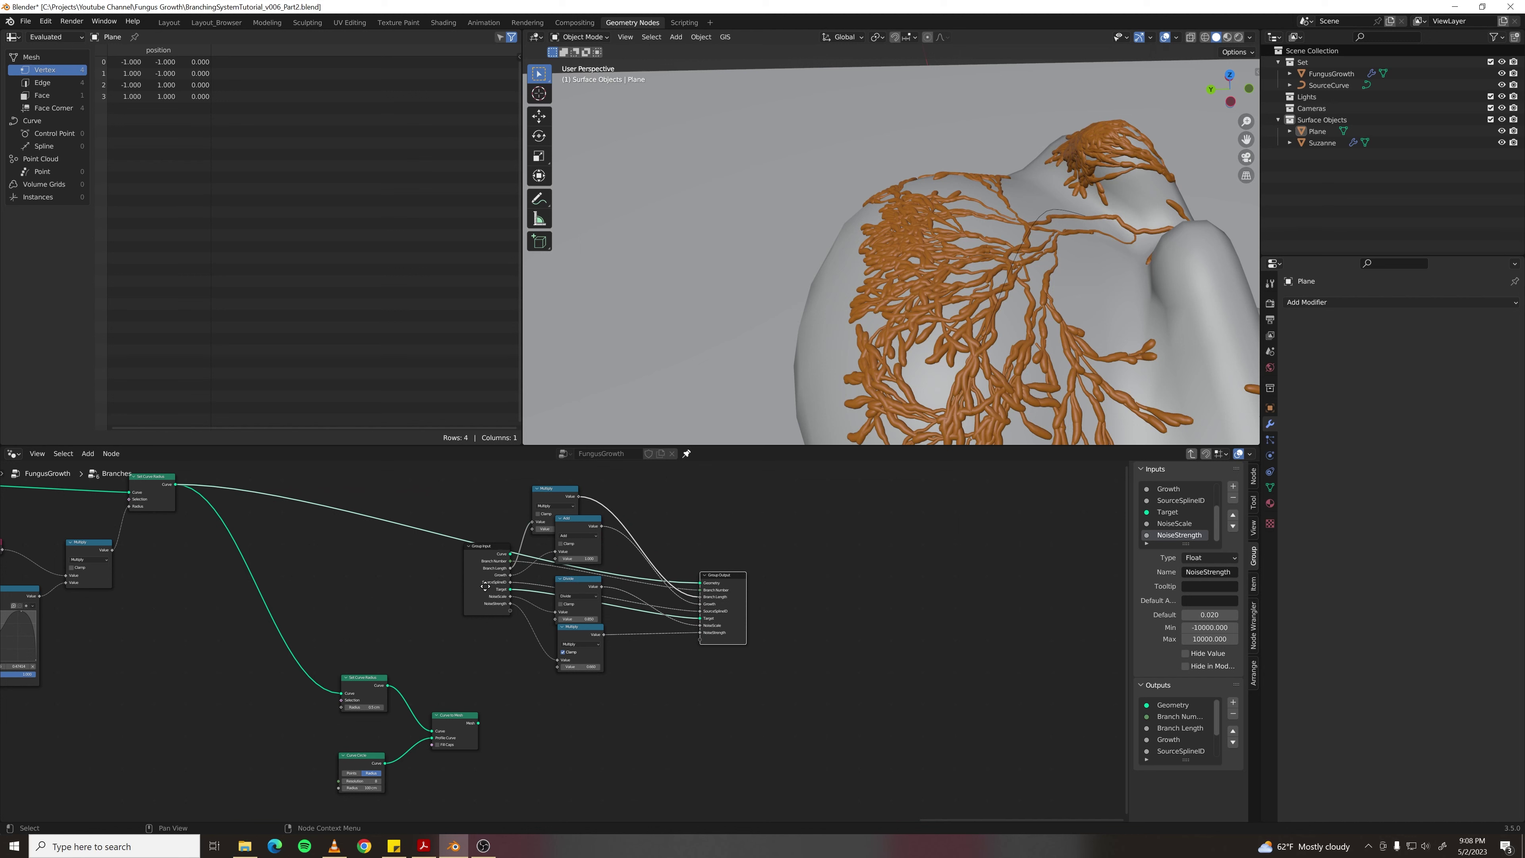
pyautogui.moveTo(486, 586); pyautogui.dragTo(460, 600)
pyautogui.moveTo(616, 726); pyautogui.dragTo(512, 492)
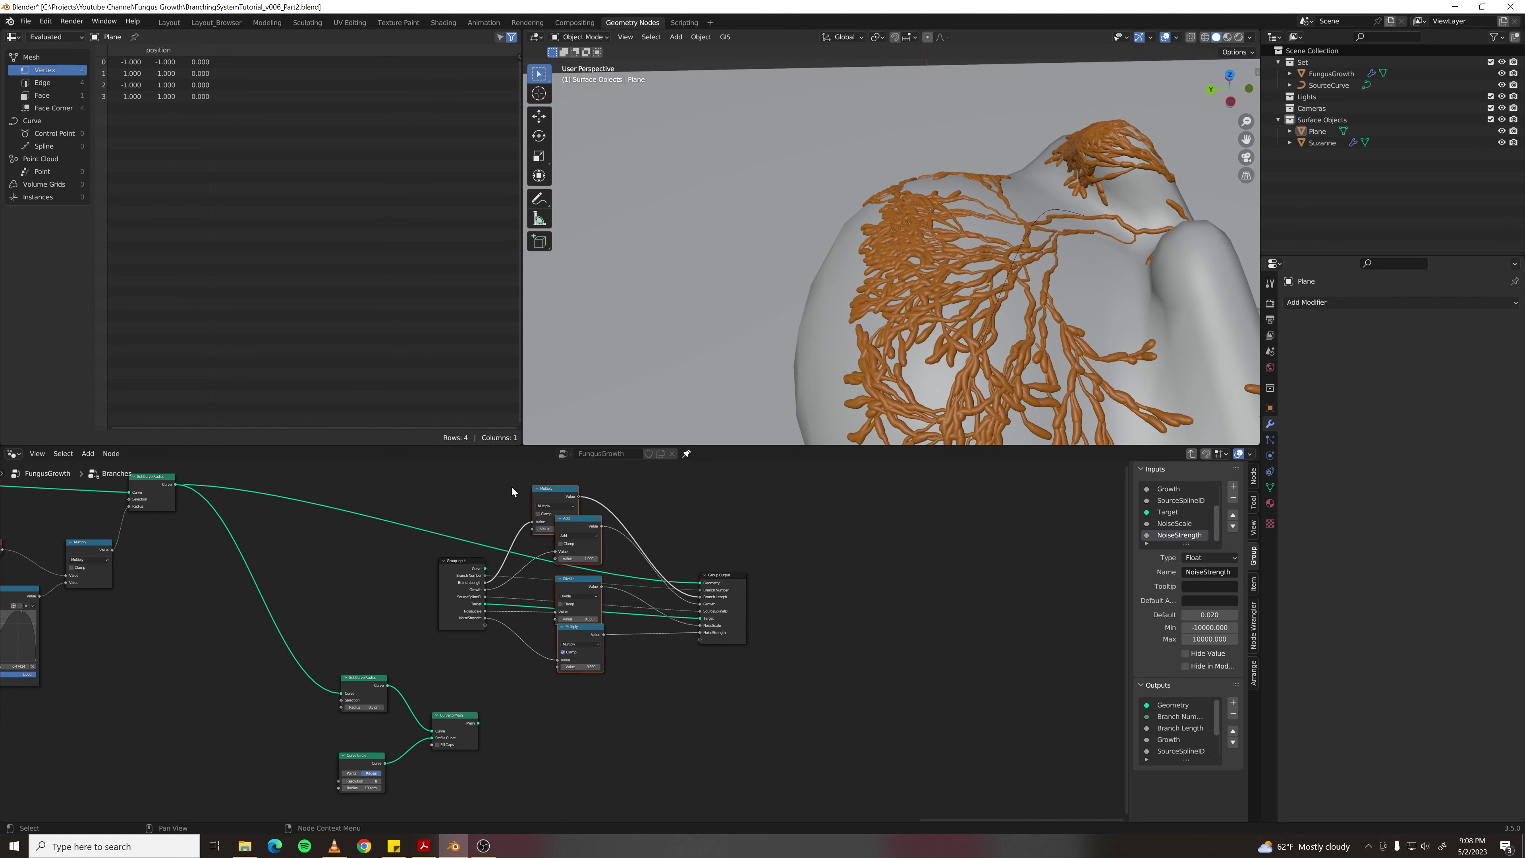
pyautogui.press('g')
pyautogui.click(613, 578)
pyautogui.click(600, 688)
pyautogui.scroll(1, 500, 721)
pyautogui.moveTo(500, 721); pyautogui.dragTo(515, 702, button='middle')
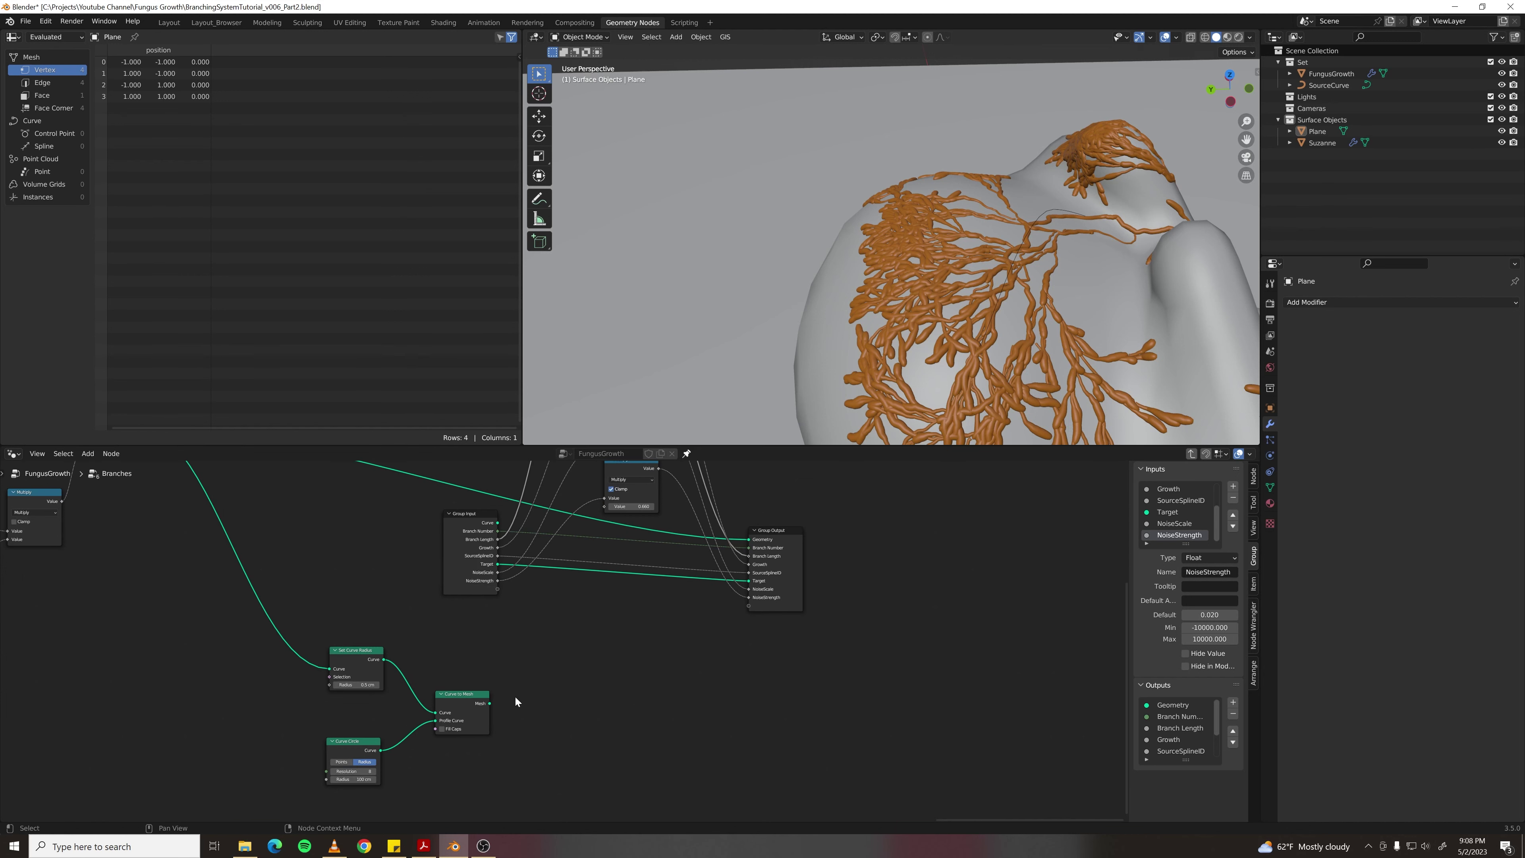
pyautogui.scroll(1, 446, 711)
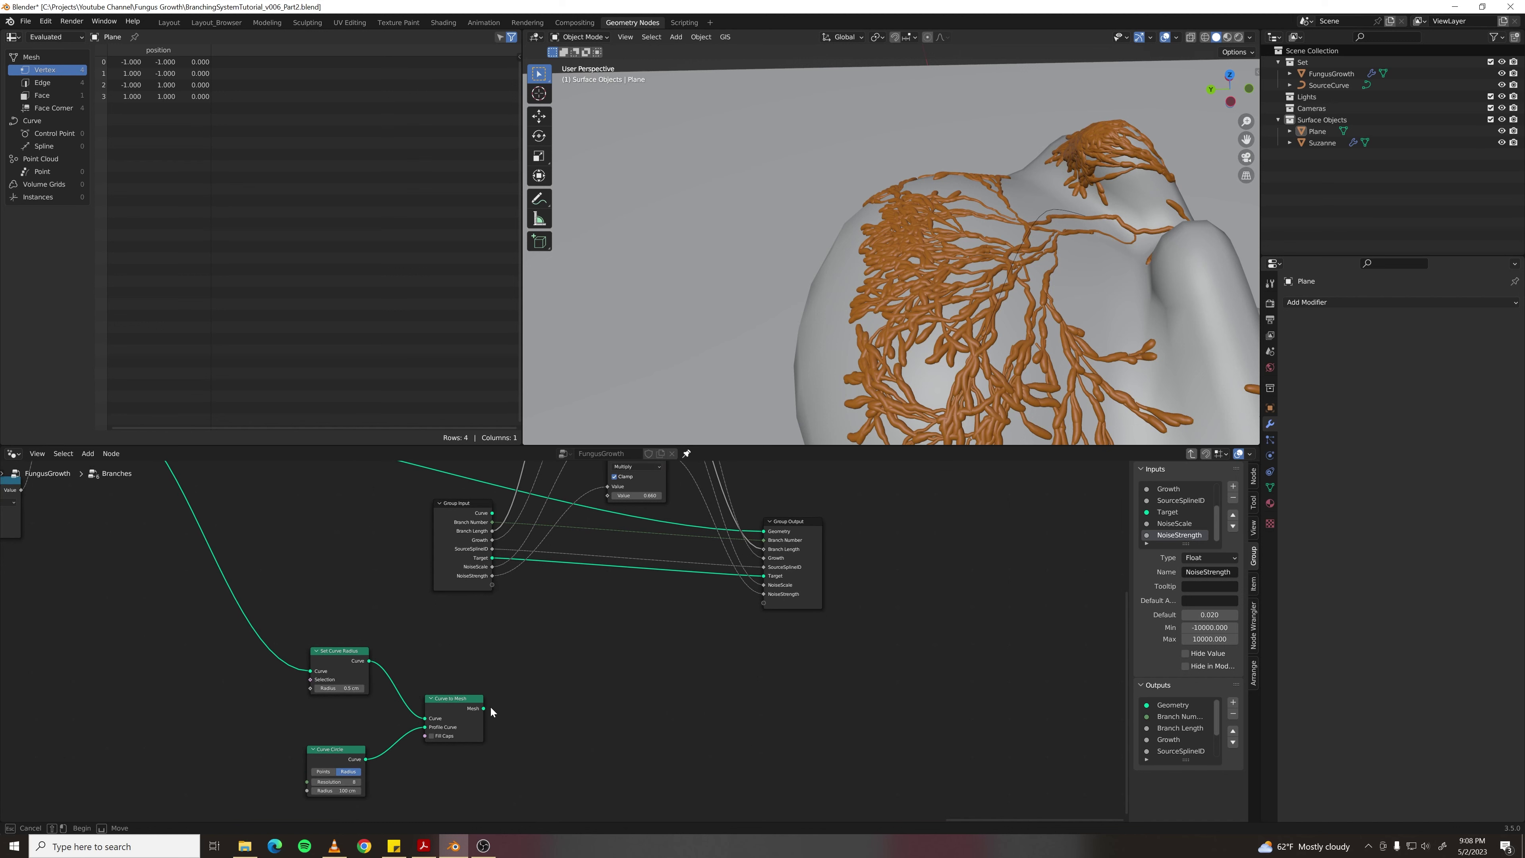
# - Insert a Join Geometry node into the Target link to the Group Output and feed the Curve to Mesh result into it
pyautogui.press('F3')
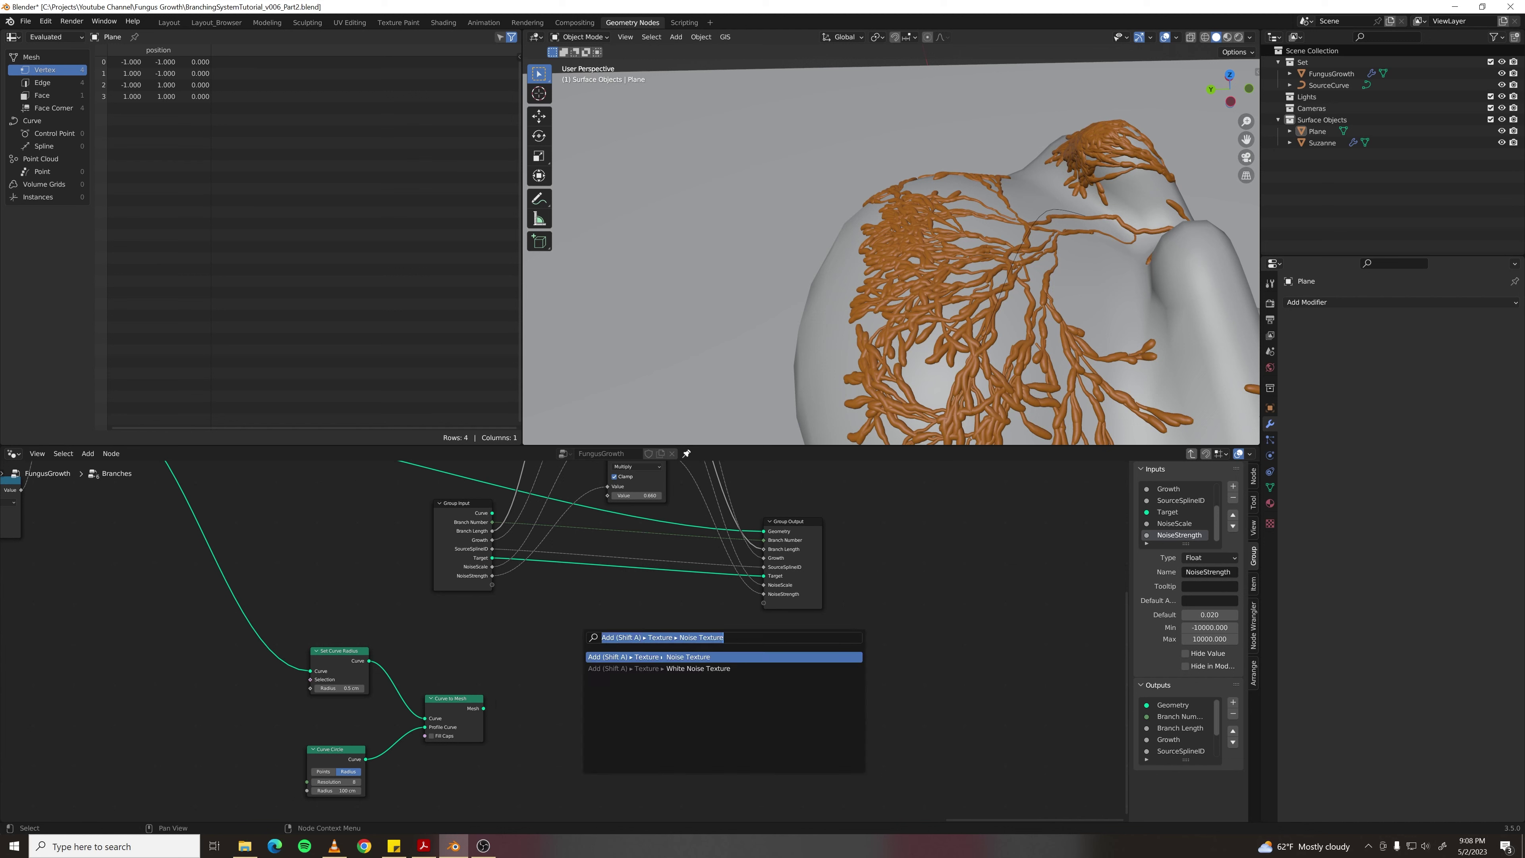
pyautogui.write('join geom')
pyautogui.press('Return')
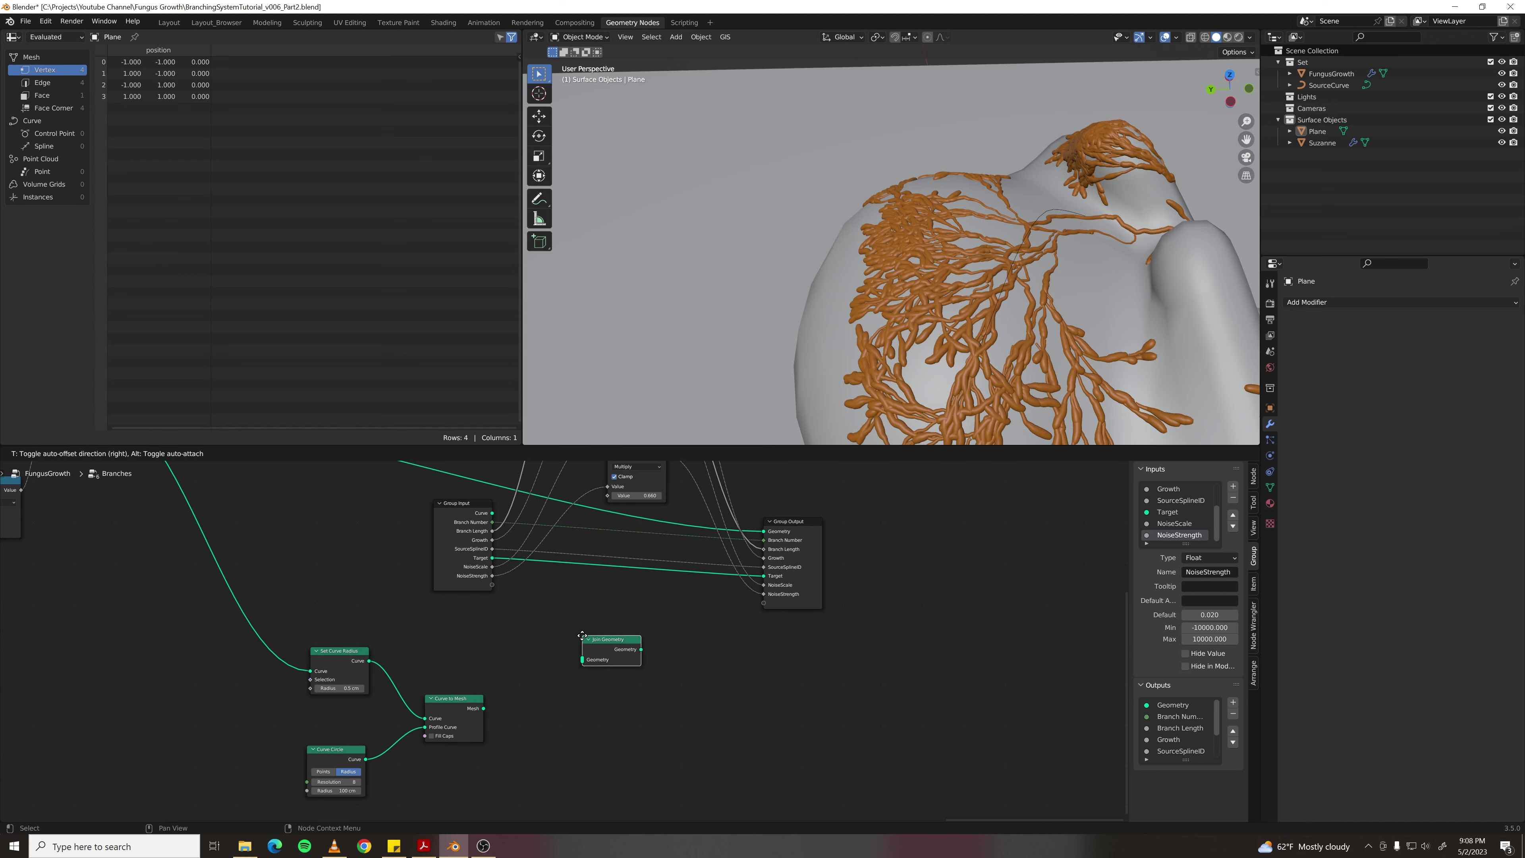
pyautogui.click(598, 573)
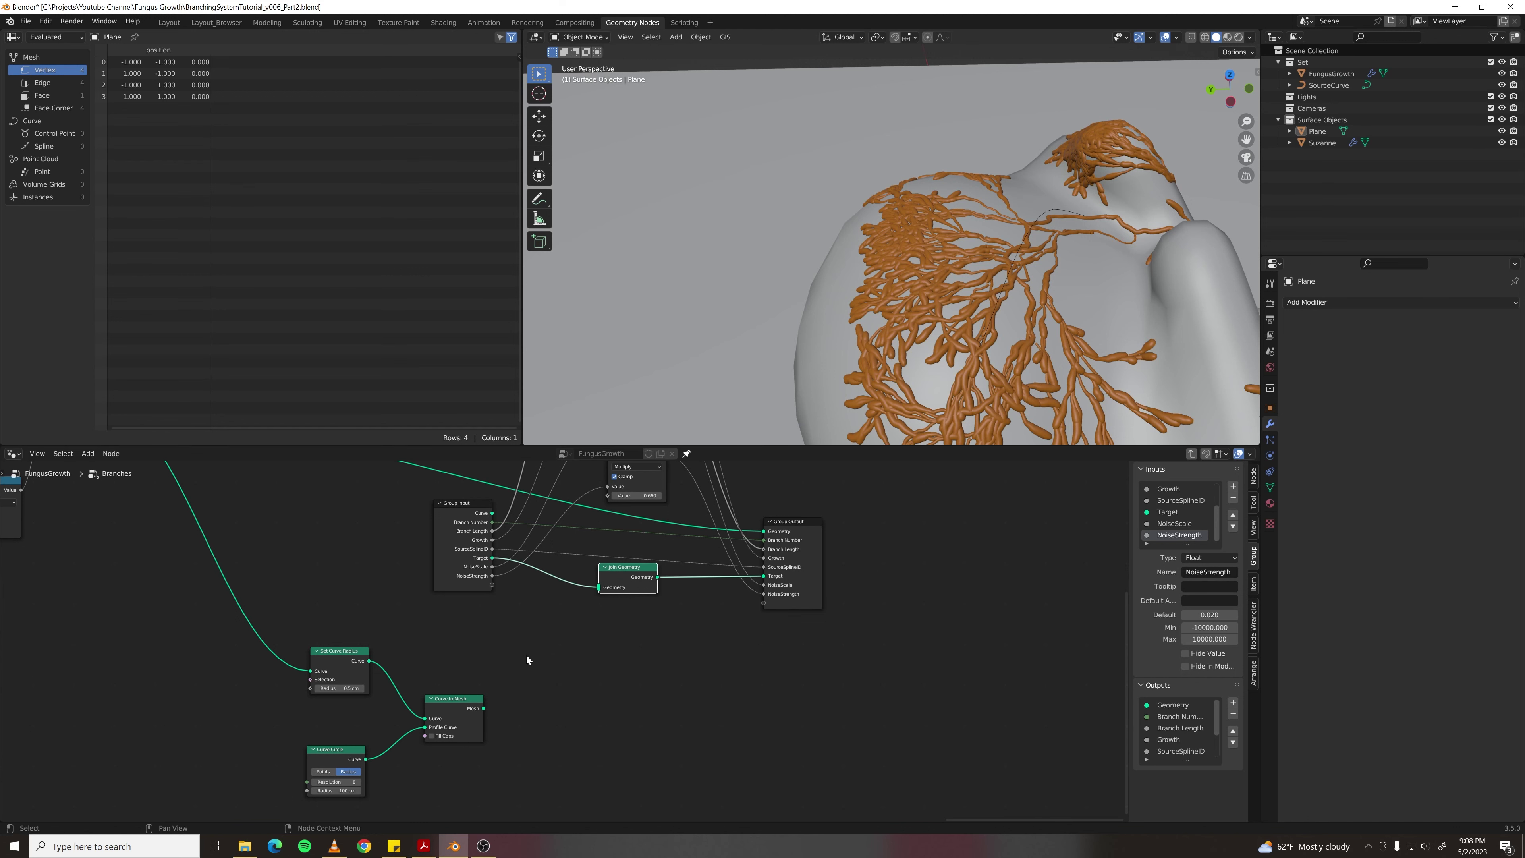
pyautogui.moveTo(488, 711); pyautogui.dragTo(602, 589)
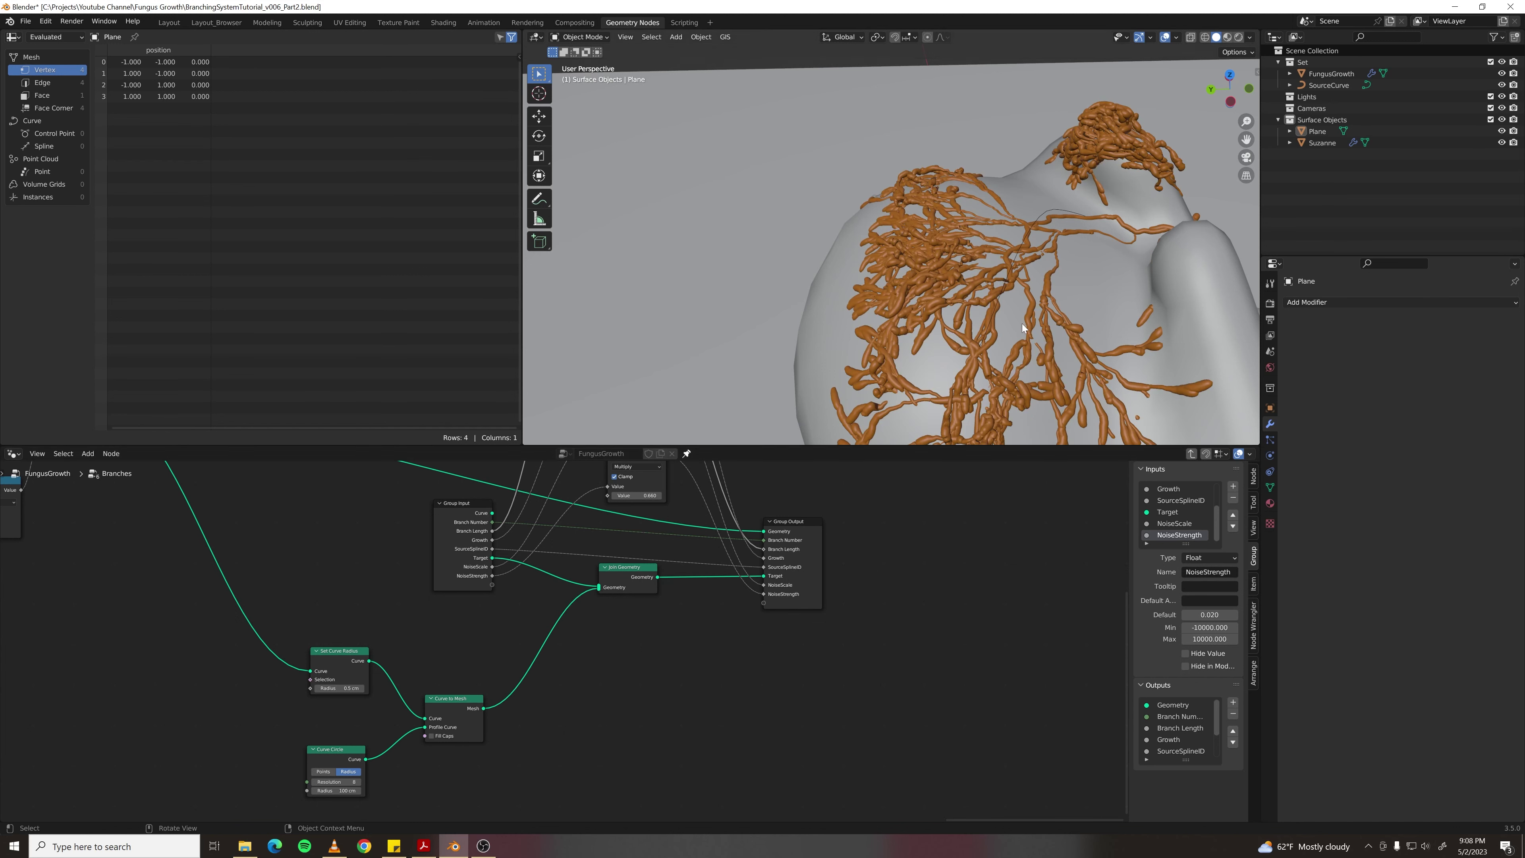
pyautogui.moveTo(1023, 323); pyautogui.dragTo(995, 274, button='middle')
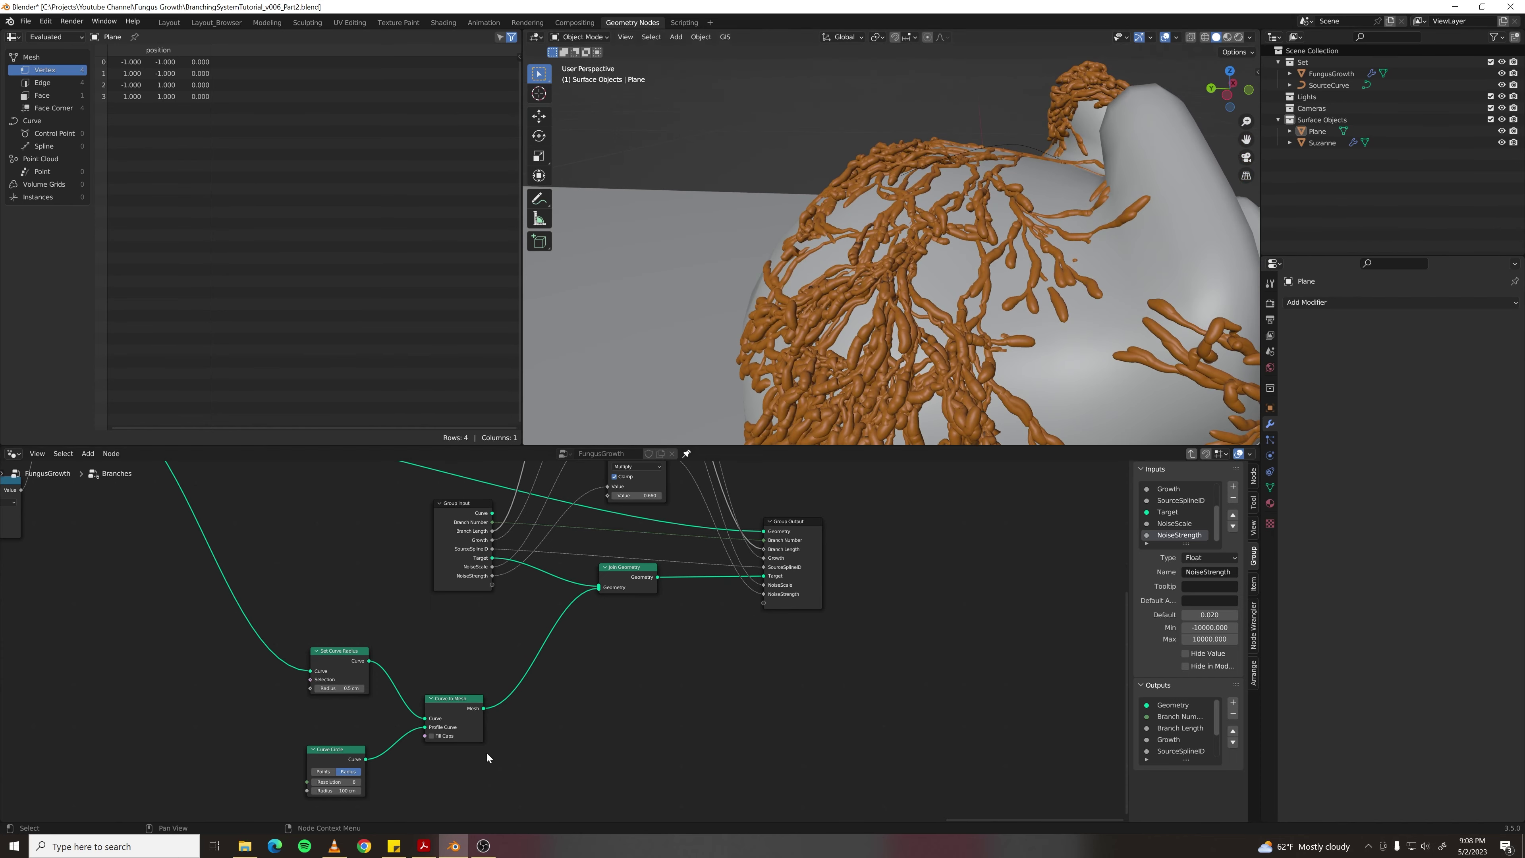
# - Set the Curve Circle's radius to 50 cm and inspect the growth over the monkey head and plane
pyautogui.scroll(2, 336, 808)
pyautogui.moveTo(360, 802); pyautogui.dragTo(440, 788, button='middle')
pyautogui.click(409, 774)
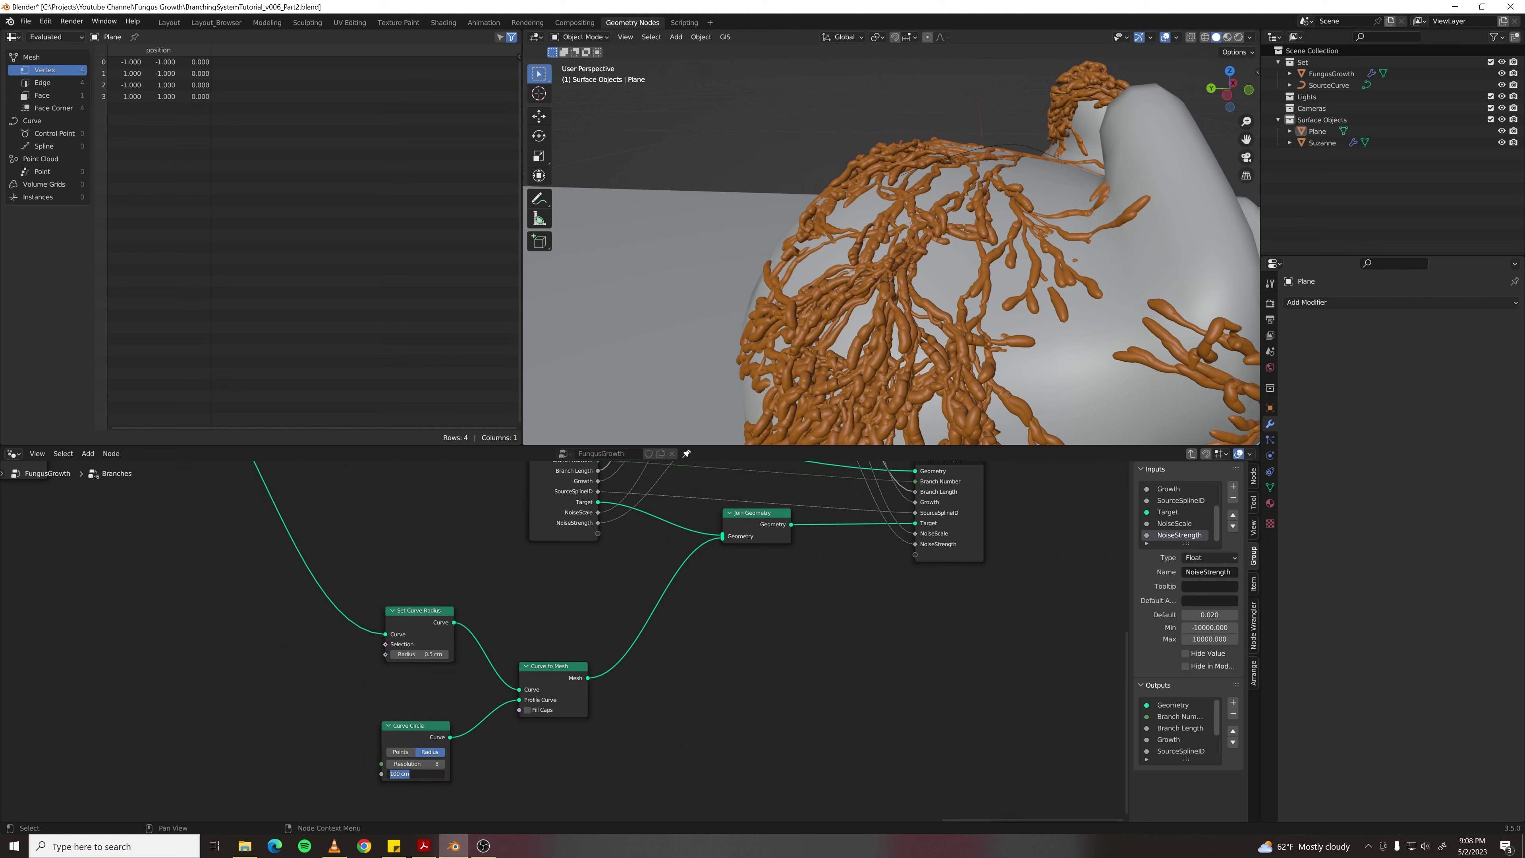
pyautogui.write('50')
pyautogui.press('Return')
pyautogui.moveTo(935, 345); pyautogui.dragTo(901, 334, button='middle')
pyautogui.scroll(-5, 894, 323)
pyautogui.scroll(2, 833, 326)
pyautogui.scroll(-5, 834, 324)
pyautogui.moveTo(875, 275); pyautogui.dragTo(827, 290, button='middle')
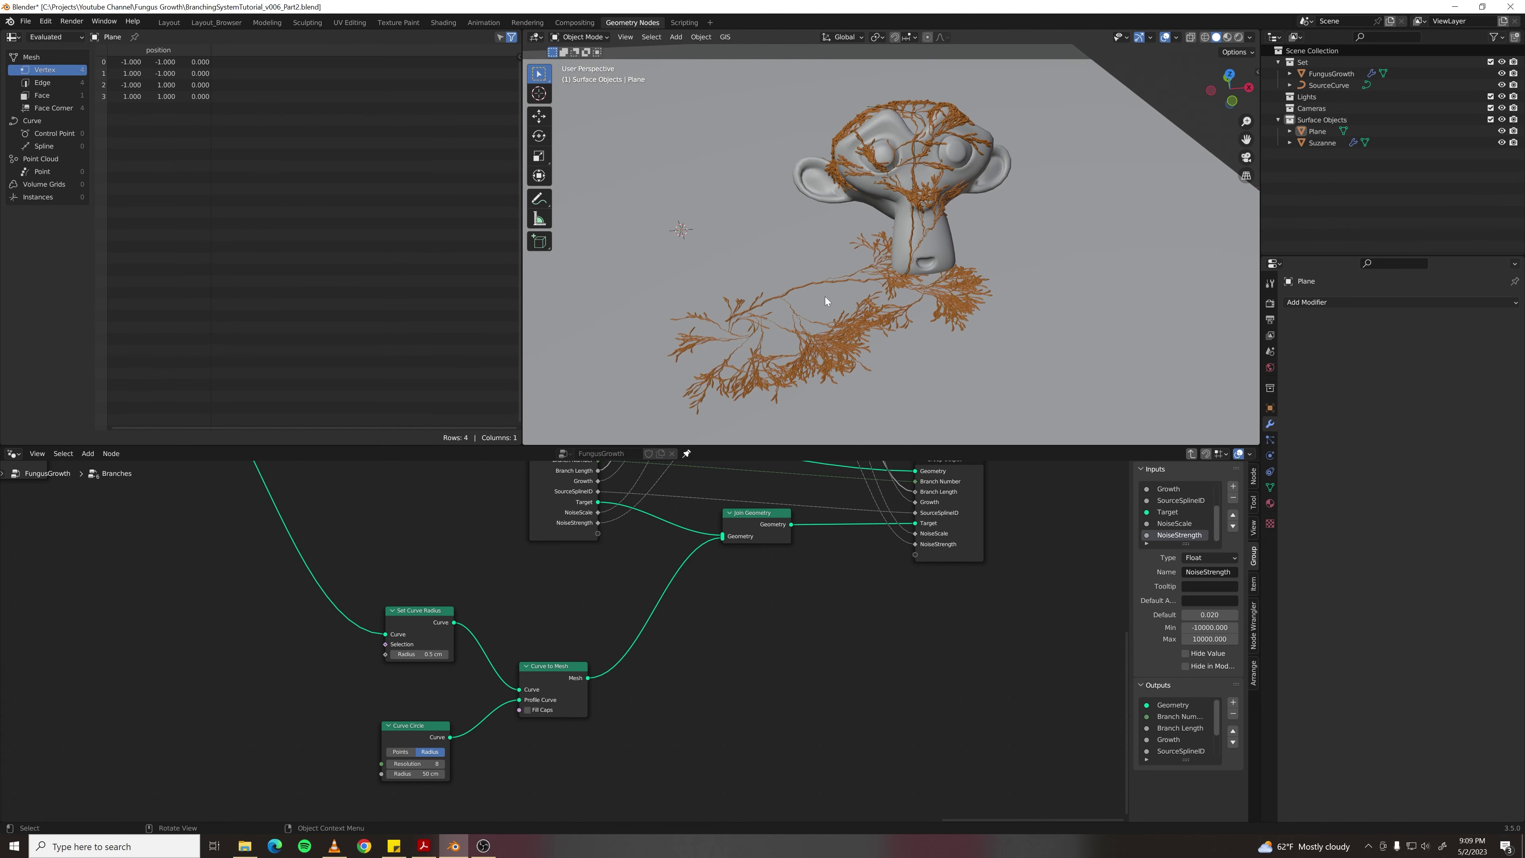